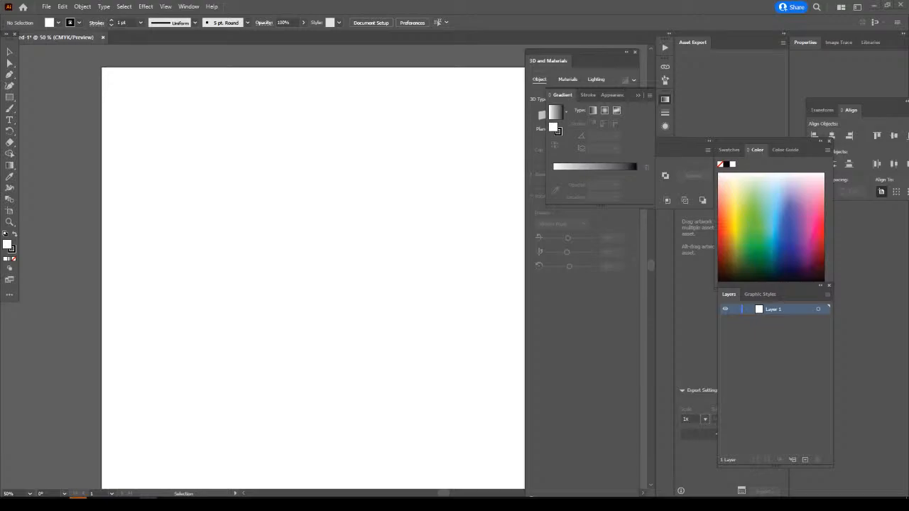
Set the Paintbrush stroke colour to pink FF5F8D and its opacity to 49%.
{"action": "key", "text": "ctrl+minus"}
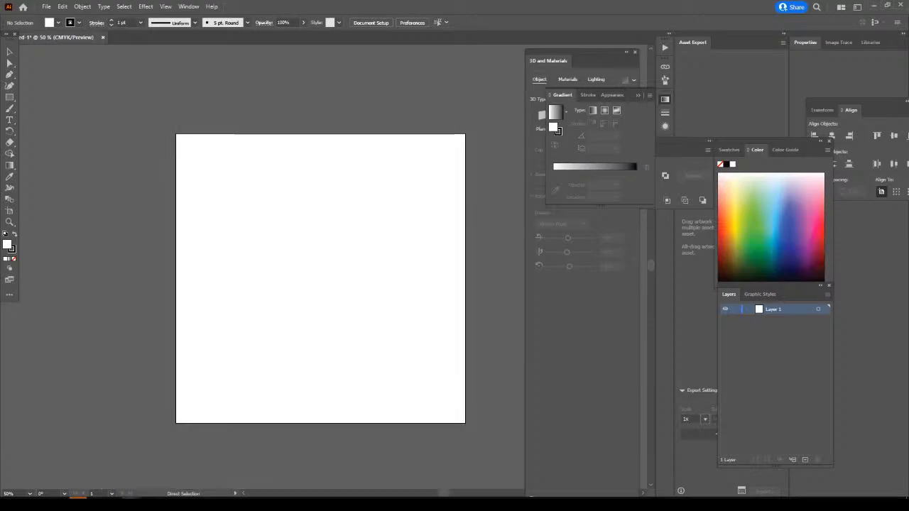
{"action": "key", "text": "ctrl+plus"}
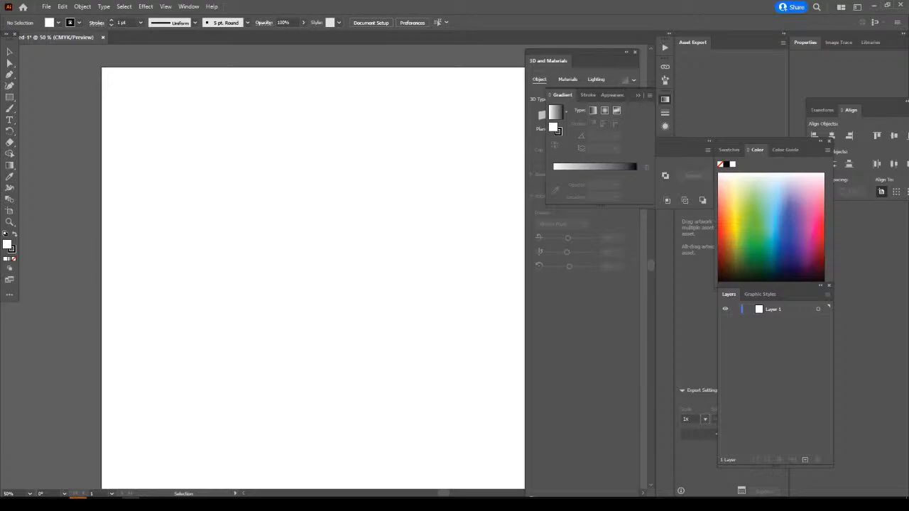
{"action": "key", "text": "b"}
{"action": "double_click", "coordinate": [12, 248]}
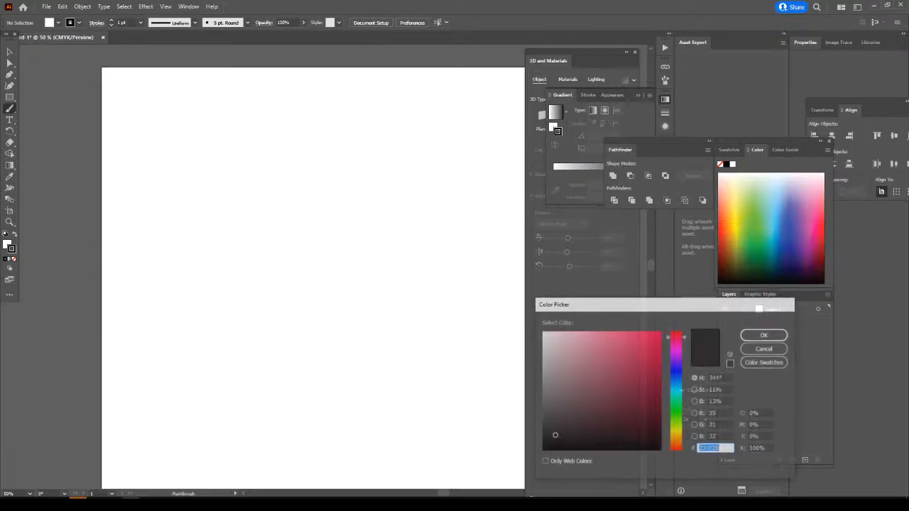
{"action": "left_click_drag", "start_coordinate": [592, 342], "coordinate": [616, 331]}
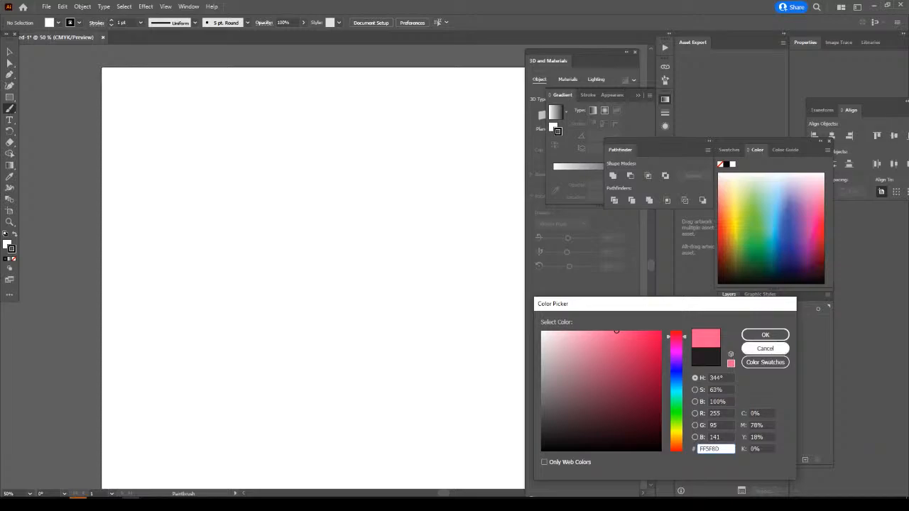
{"action": "left_click", "coordinate": [765, 335]}
{"action": "left_click", "coordinate": [303, 22]}
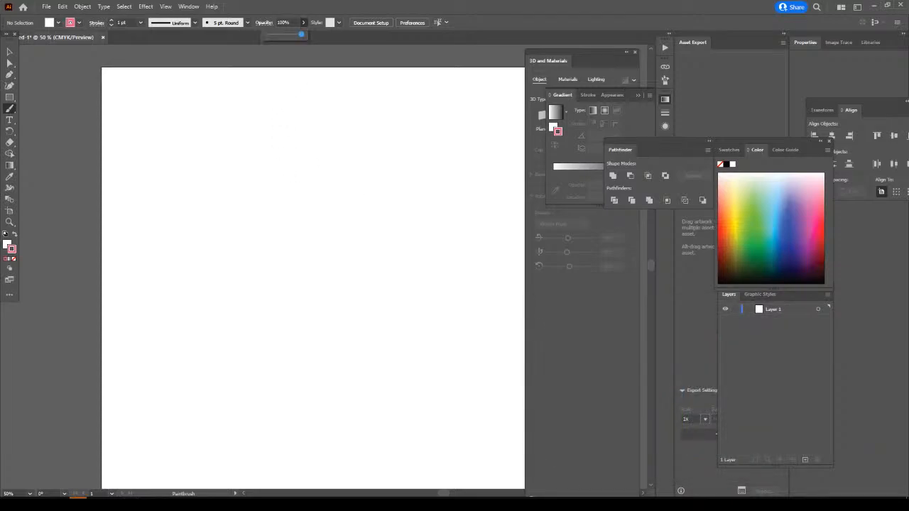
{"action": "left_click_drag", "start_coordinate": [303, 34], "coordinate": [285, 34]}
Create a new calligraphic brush with a pressure-controlled size of 3 pt and make it the active brush.
{"action": "left_click", "coordinate": [247, 22]}
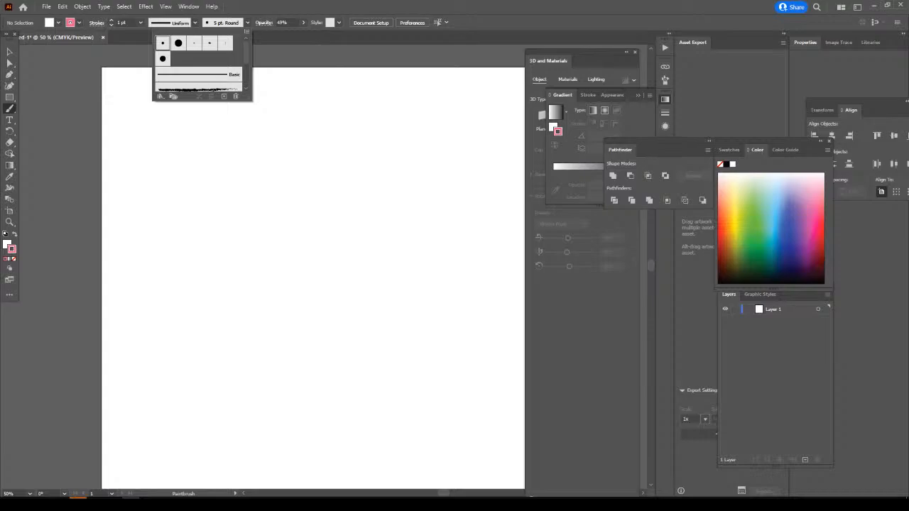
{"action": "left_click", "coordinate": [223, 95]}
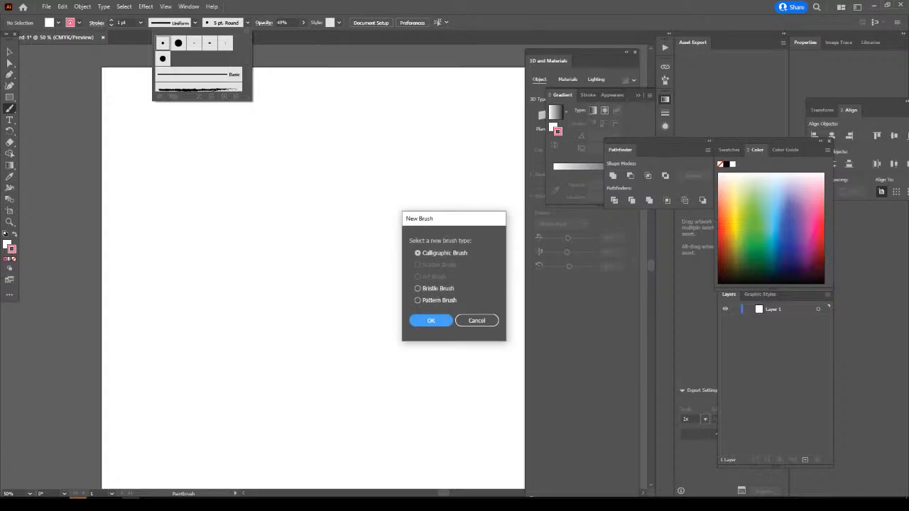
{"action": "key", "text": "Return"}
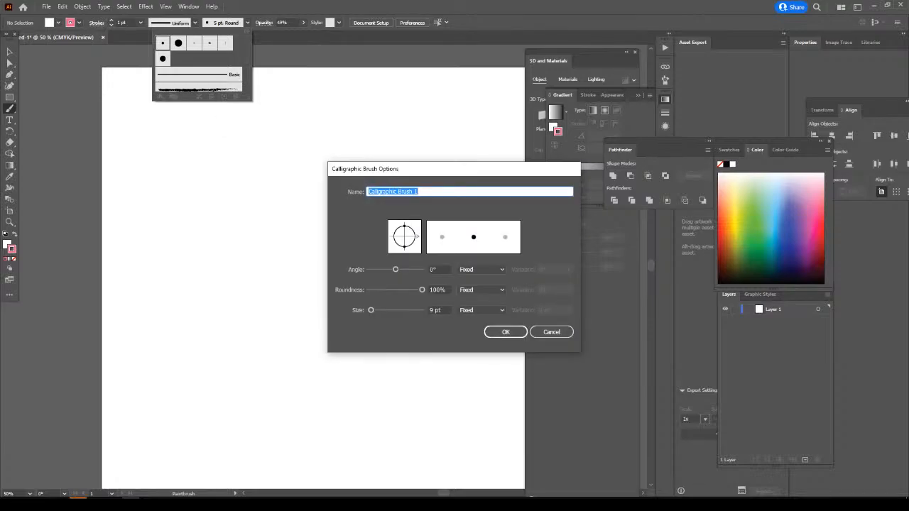
{"action": "left_click", "coordinate": [481, 311]}
{"action": "left_click", "coordinate": [481, 340]}
{"action": "left_click", "coordinate": [431, 310]}
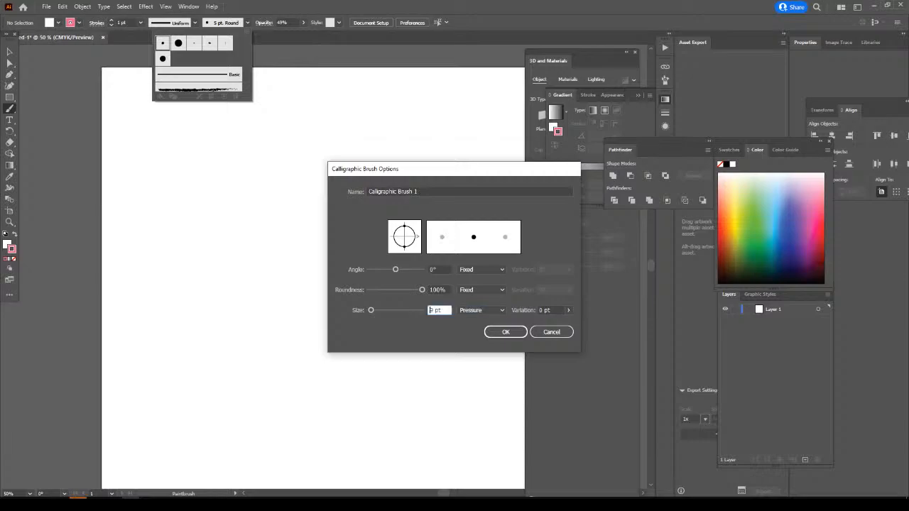
{"action": "left_click_drag", "start_coordinate": [430, 311], "coordinate": [436, 310]}
{"action": "type", "text": "3"}
{"action": "key", "text": "Tab"}
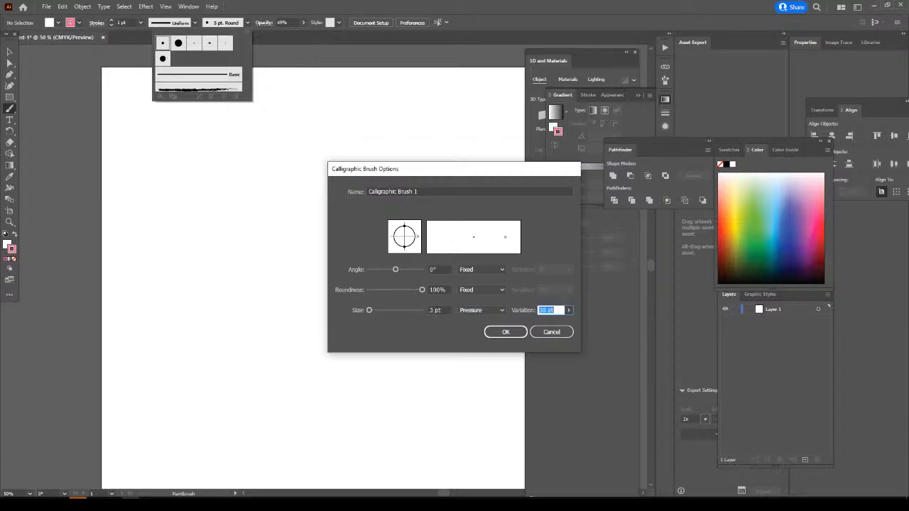
{"action": "key", "text": "Return"}
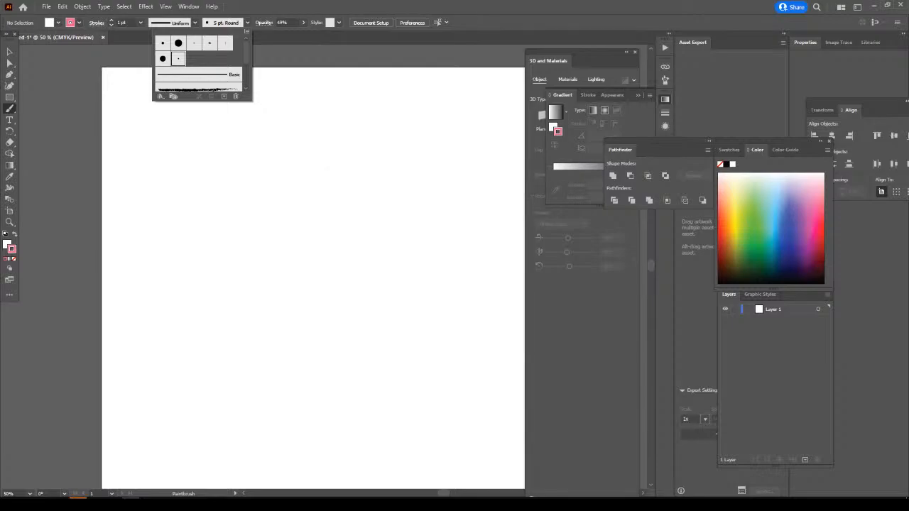
{"action": "left_click", "coordinate": [178, 59]}
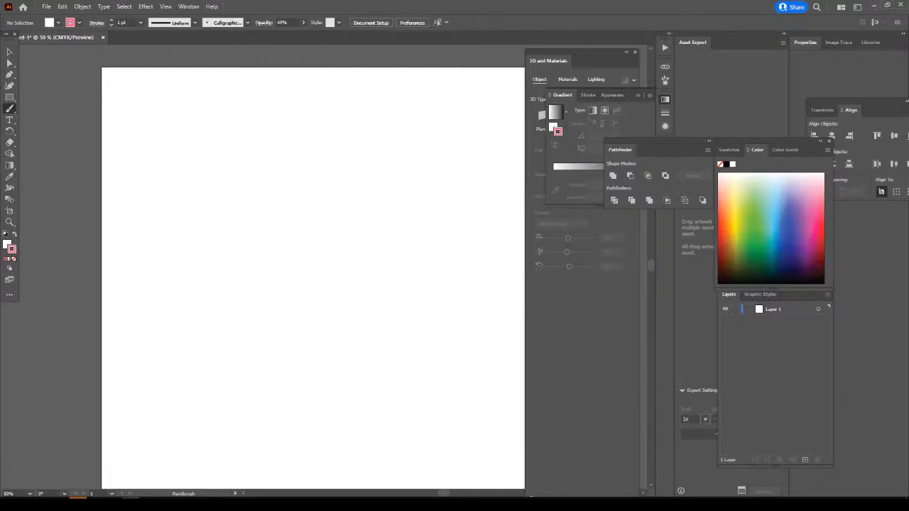
Paint a short curved test stroke on the canvas just outside the artboard's left edge.
{"action": "left_click_drag", "start_coordinate": [80, 137], "coordinate": [76, 195]}
{"action": "key", "text": "ctrl+minus"}
{"action": "key", "text": "ctrl+plus"}
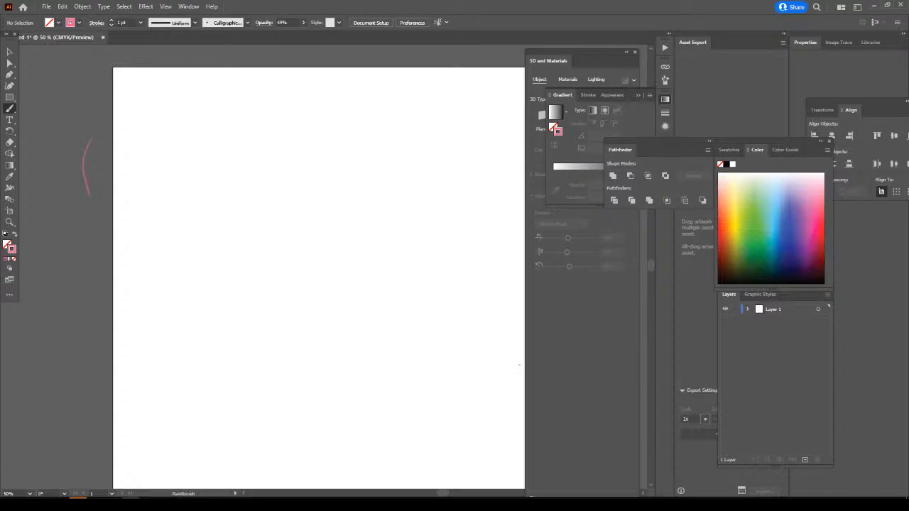
Sketch the arm and rounded shoulder on the right side of the figure, rising from the artboard's bottom edge.
{"action": "scroll", "coordinate": [519, 363], "scroll_direction": "down", "scroll_amount": 1}
{"action": "scroll", "coordinate": [519, 353], "scroll_direction": "down", "scroll_amount": 1}
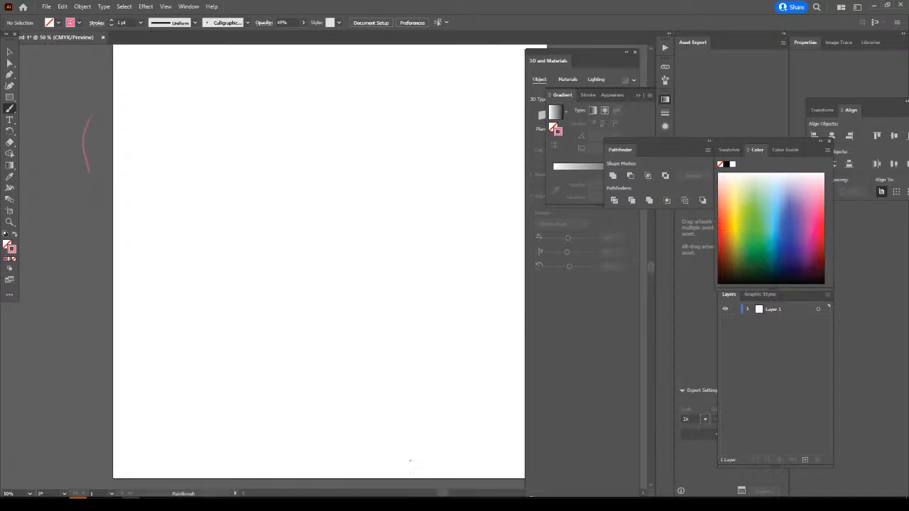
{"action": "left_click_drag", "start_coordinate": [411, 460], "coordinate": [416, 328]}
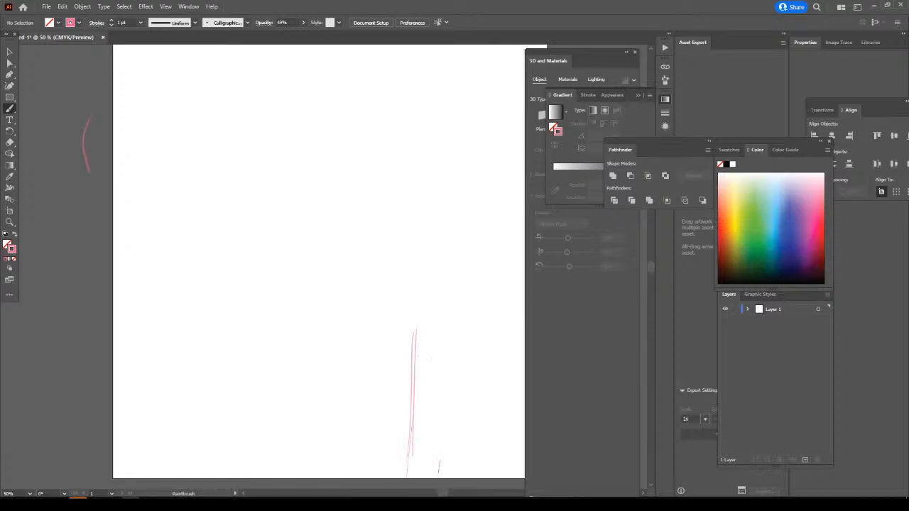
{"action": "mouse_move", "coordinate": [451, 476]}
{"action": "left_mouse_down"}
{"action": "mouse_move", "coordinate": [453, 396]}
{"action": "mouse_move", "coordinate": [437, 291]}
{"action": "left_mouse_up"}
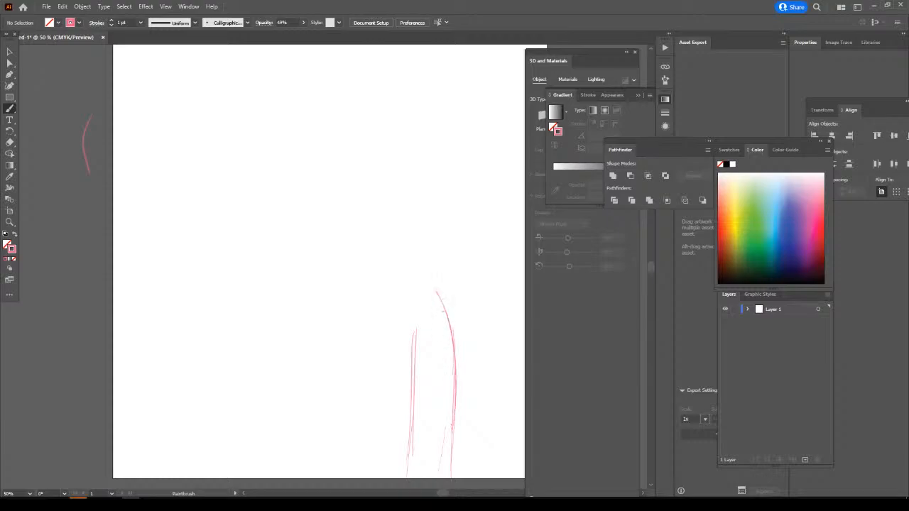
{"action": "left_click_drag", "start_coordinate": [457, 359], "coordinate": [426, 286]}
{"action": "left_click_drag", "start_coordinate": [450, 318], "coordinate": [402, 262]}
{"action": "left_click_drag", "start_coordinate": [445, 295], "coordinate": [385, 250]}
{"action": "mouse_move", "coordinate": [448, 321]}
{"action": "left_mouse_down"}
{"action": "mouse_move", "coordinate": [436, 296]}
{"action": "mouse_move", "coordinate": [454, 405]}
{"action": "mouse_move", "coordinate": [445, 447]}
{"action": "mouse_move", "coordinate": [427, 472]}
{"action": "left_mouse_up"}
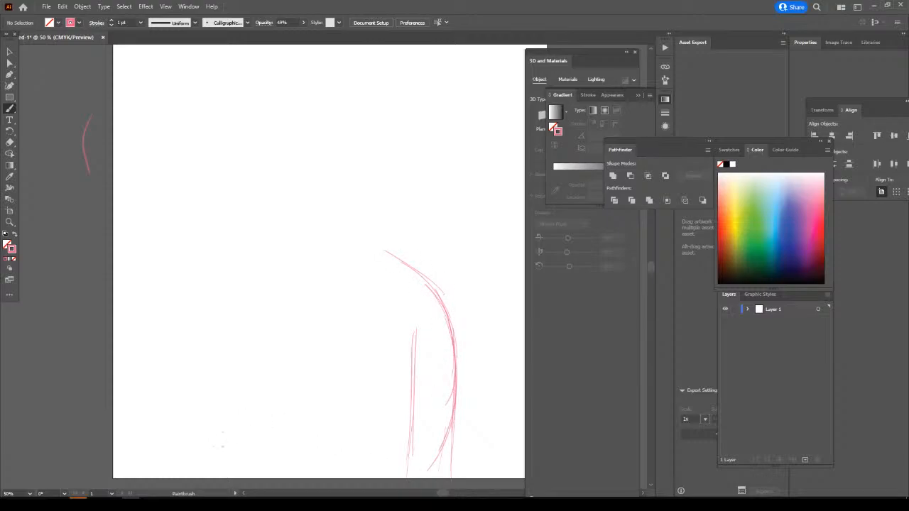
Sketch the matching arm and rounded shoulder on the left side of the figure.
{"action": "scroll", "coordinate": [391, 417], "scroll_direction": "down", "scroll_amount": 2}
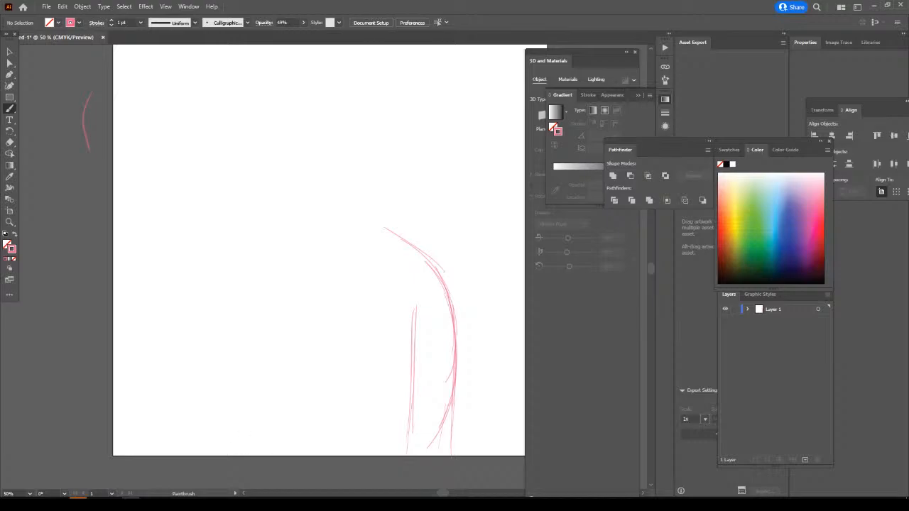
{"action": "mouse_move", "coordinate": [252, 455]}
{"action": "left_mouse_down"}
{"action": "mouse_move", "coordinate": [237, 324]}
{"action": "mouse_move", "coordinate": [238, 435]}
{"action": "mouse_move", "coordinate": [203, 388]}
{"action": "left_mouse_up"}
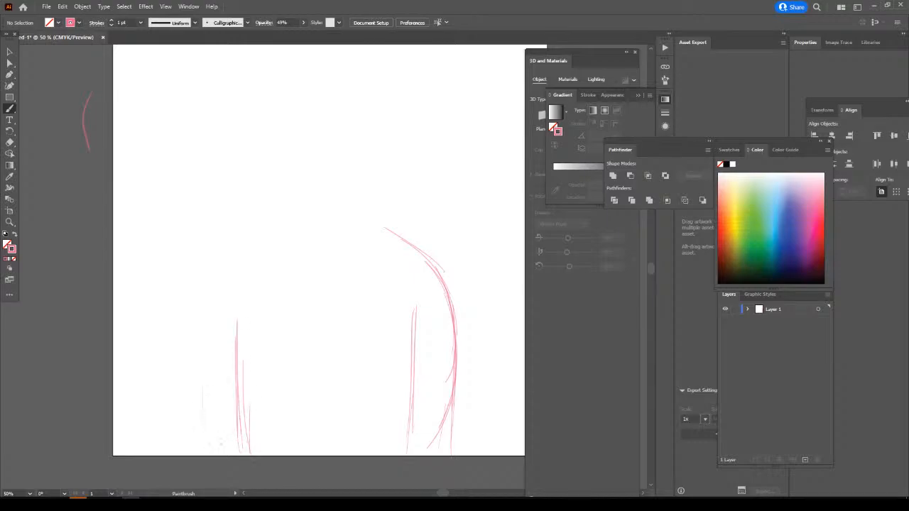
{"action": "left_click_drag", "start_coordinate": [218, 439], "coordinate": [202, 365]}
{"action": "mouse_move", "coordinate": [218, 426]}
{"action": "left_mouse_down"}
{"action": "mouse_move", "coordinate": [201, 378]}
{"action": "mouse_move", "coordinate": [197, 307]}
{"action": "left_mouse_up"}
{"action": "mouse_move", "coordinate": [206, 398]}
{"action": "left_mouse_down"}
{"action": "mouse_move", "coordinate": [194, 309]}
{"action": "mouse_move", "coordinate": [216, 253]}
{"action": "left_mouse_up"}
{"action": "mouse_move", "coordinate": [199, 334]}
{"action": "left_mouse_down"}
{"action": "mouse_move", "coordinate": [218, 269]}
{"action": "mouse_move", "coordinate": [254, 223]}
{"action": "left_mouse_up"}
{"action": "mouse_move", "coordinate": [206, 273]}
{"action": "left_mouse_down"}
{"action": "mouse_move", "coordinate": [237, 238]}
{"action": "mouse_move", "coordinate": [217, 272]}
{"action": "mouse_move", "coordinate": [204, 380]}
{"action": "left_mouse_up"}
{"action": "left_click_drag", "start_coordinate": [216, 308], "coordinate": [206, 397]}
{"action": "left_click_drag", "start_coordinate": [234, 253], "coordinate": [277, 211]}
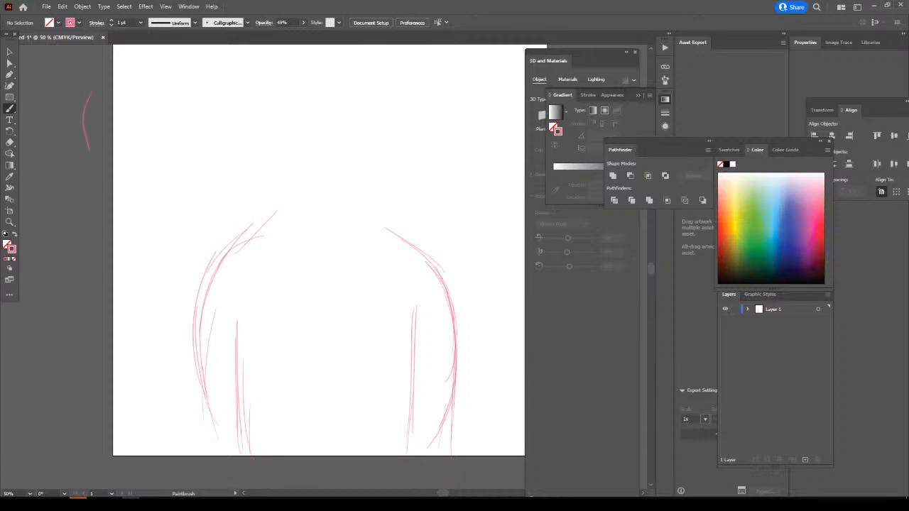
Extend the left shoulder up to the neck and sketch the V-shaped neckline and the right side of the neck.
{"action": "left_click_drag", "start_coordinate": [254, 240], "coordinate": [298, 202]}
{"action": "left_click_drag", "start_coordinate": [278, 231], "coordinate": [305, 196]}
{"action": "mouse_move", "coordinate": [399, 232]}
{"action": "left_mouse_down"}
{"action": "mouse_move", "coordinate": [360, 231]}
{"action": "mouse_move", "coordinate": [333, 247]}
{"action": "mouse_move", "coordinate": [306, 230]}
{"action": "mouse_move", "coordinate": [364, 229]}
{"action": "mouse_move", "coordinate": [370, 194]}
{"action": "left_mouse_up"}
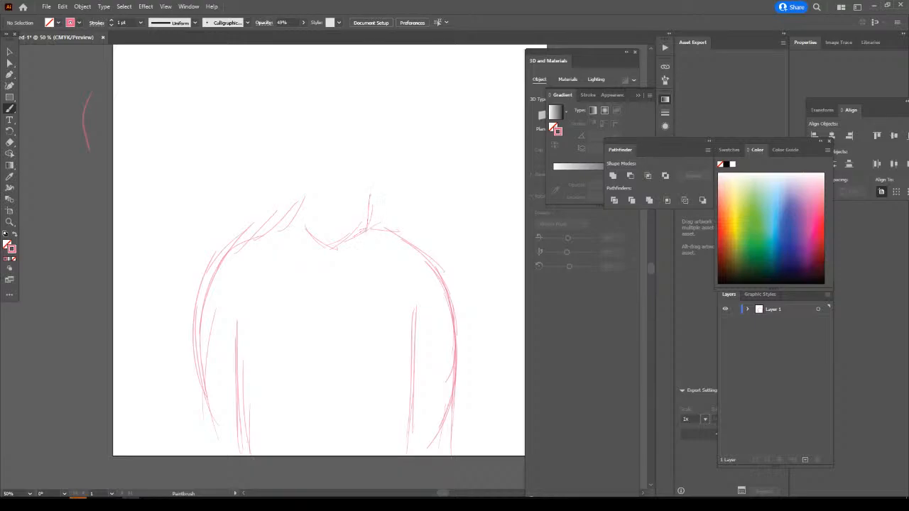
{"action": "mouse_move", "coordinate": [360, 225]}
{"action": "left_mouse_down"}
{"action": "mouse_move", "coordinate": [375, 185]}
{"action": "mouse_move", "coordinate": [388, 183]}
{"action": "left_mouse_up"}
Sketch the rounded head outline above the neck, including both cheeks, the crown and the chin.
{"action": "mouse_move", "coordinate": [368, 219]}
{"action": "left_mouse_down"}
{"action": "mouse_move", "coordinate": [387, 183]}
{"action": "mouse_move", "coordinate": [399, 186]}
{"action": "mouse_move", "coordinate": [406, 163]}
{"action": "left_mouse_up"}
{"action": "left_click_drag", "start_coordinate": [384, 205], "coordinate": [398, 111]}
{"action": "mouse_move", "coordinate": [299, 223]}
{"action": "left_mouse_down"}
{"action": "mouse_move", "coordinate": [280, 193]}
{"action": "mouse_move", "coordinate": [288, 193]}
{"action": "mouse_move", "coordinate": [273, 190]}
{"action": "mouse_move", "coordinate": [263, 120]}
{"action": "left_mouse_up"}
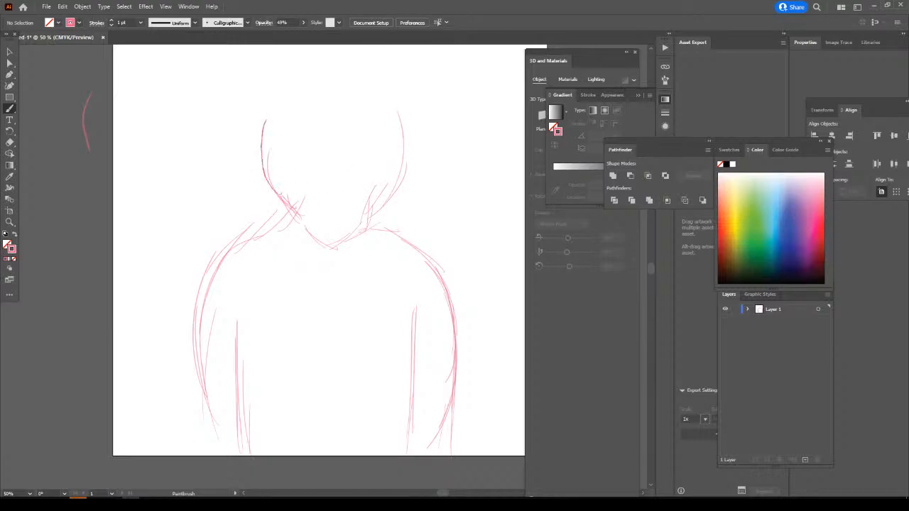
{"action": "left_click_drag", "start_coordinate": [274, 178], "coordinate": [272, 113]}
{"action": "left_click_drag", "start_coordinate": [400, 134], "coordinate": [363, 68]}
{"action": "left_click_drag", "start_coordinate": [393, 96], "coordinate": [304, 62]}
{"action": "mouse_move", "coordinate": [349, 77]}
{"action": "left_mouse_down"}
{"action": "mouse_move", "coordinate": [275, 86]}
{"action": "mouse_move", "coordinate": [265, 101]}
{"action": "left_mouse_up"}
{"action": "mouse_move", "coordinate": [267, 135]}
{"action": "left_mouse_down"}
{"action": "mouse_move", "coordinate": [276, 83]}
{"action": "mouse_move", "coordinate": [365, 73]}
{"action": "left_mouse_up"}
{"action": "mouse_move", "coordinate": [399, 149]}
{"action": "left_mouse_down"}
{"action": "mouse_move", "coordinate": [331, 65]}
{"action": "mouse_move", "coordinate": [273, 96]}
{"action": "left_mouse_up"}
{"action": "mouse_move", "coordinate": [261, 142]}
{"action": "left_mouse_down"}
{"action": "mouse_move", "coordinate": [261, 122]}
{"action": "mouse_move", "coordinate": [329, 73]}
{"action": "left_mouse_up"}
{"action": "mouse_move", "coordinate": [360, 215]}
{"action": "left_mouse_down"}
{"action": "mouse_move", "coordinate": [331, 232]}
{"action": "mouse_move", "coordinate": [304, 217]}
{"action": "left_mouse_up"}
Select the whole figure sketch, scale it up slightly and reposition it within the artboard.
{"action": "key", "text": "ctrl+minus"}
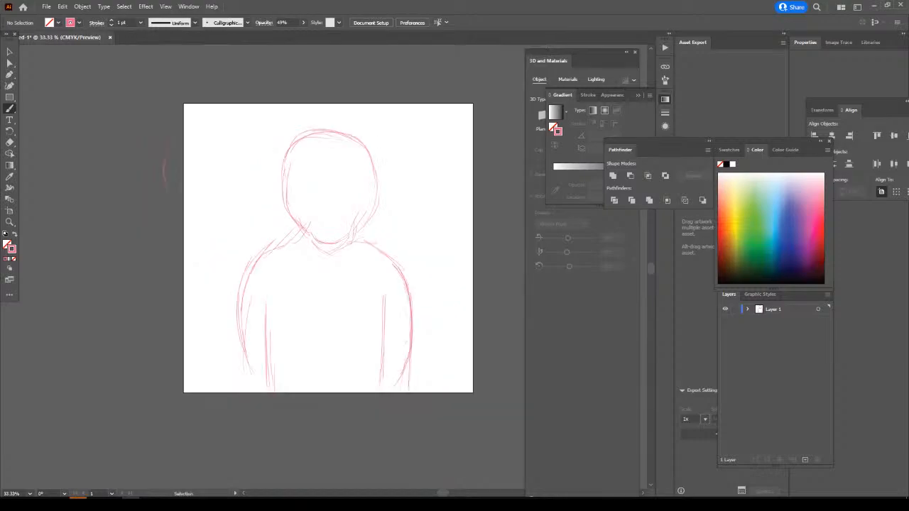
{"action": "key", "text": "v"}
{"action": "left_click_drag", "start_coordinate": [232, 125], "coordinate": [439, 392]}
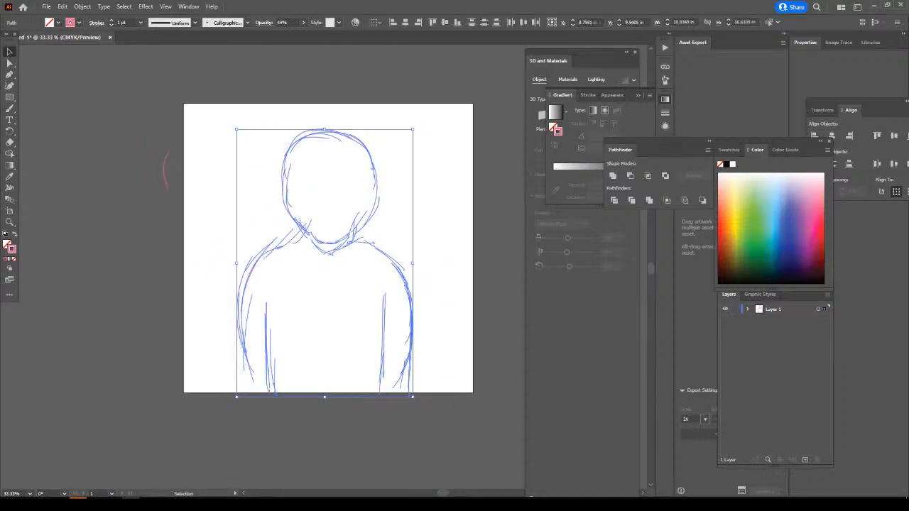
{"action": "left_click_drag", "start_coordinate": [412, 129], "coordinate": [432, 119]}
{"action": "left_click_drag", "start_coordinate": [334, 259], "coordinate": [331, 270]}
{"action": "key", "text": "ctrl+shift+a"}
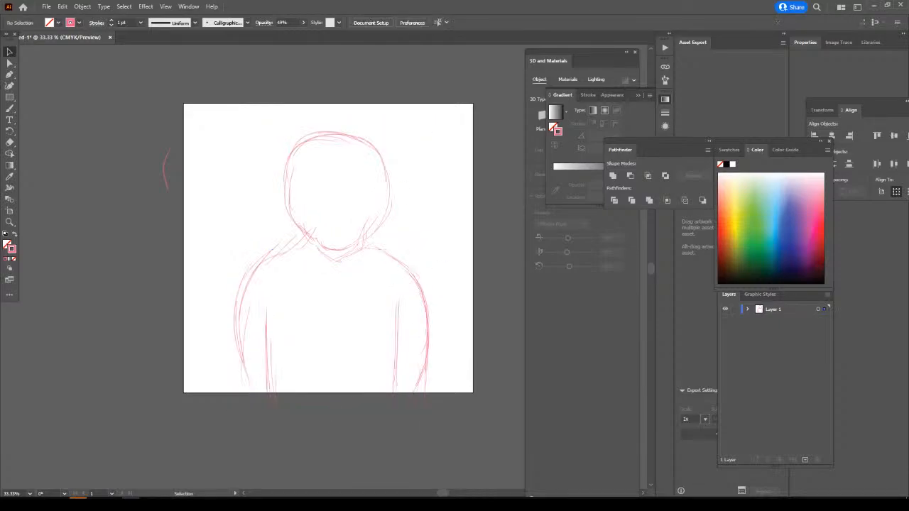
Sketch the forehead's side lines and a horizontal guide line at eye level inside the head outline.
{"action": "scroll", "coordinate": [328, 260], "scroll_direction": "up", "scroll_amount": 2}
{"action": "key", "text": "ctrl+="}
{"action": "scroll", "coordinate": [284, 266], "scroll_direction": "up", "scroll_amount": 2}
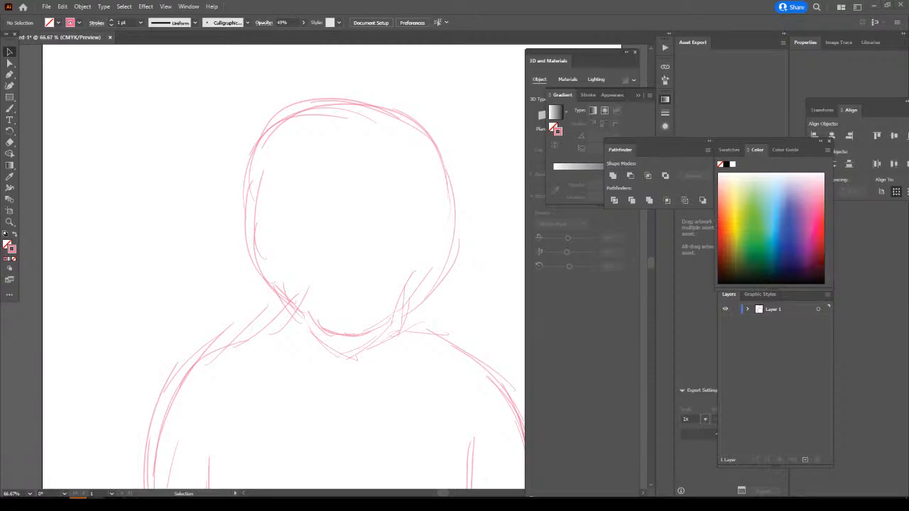
{"action": "key", "text": "ctrl+="}
{"action": "scroll", "coordinate": [268, 267], "scroll_direction": "up", "scroll_amount": 2}
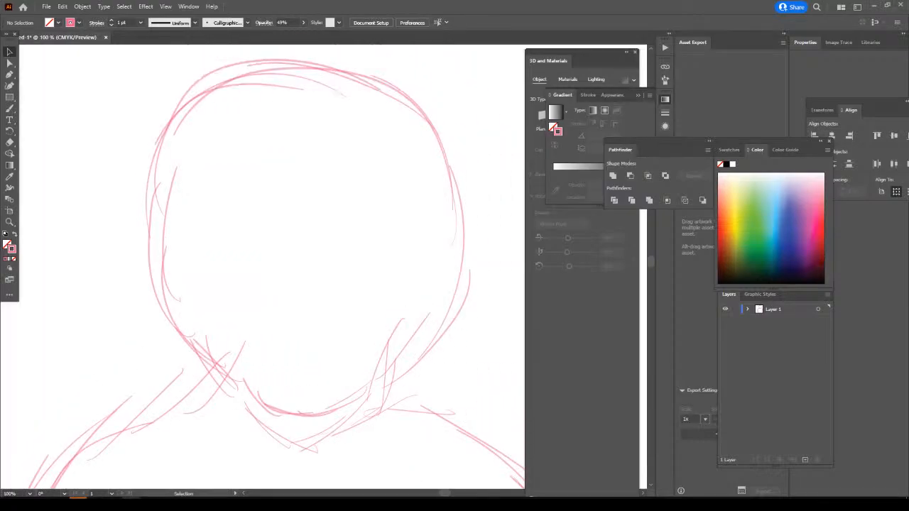
{"action": "key", "text": "b"}
{"action": "mouse_move", "coordinate": [434, 147]}
{"action": "left_mouse_down"}
{"action": "mouse_move", "coordinate": [422, 197]}
{"action": "mouse_move", "coordinate": [436, 193]}
{"action": "mouse_move", "coordinate": [424, 201]}
{"action": "mouse_move", "coordinate": [215, 198]}
{"action": "mouse_move", "coordinate": [246, 194]}
{"action": "mouse_move", "coordinate": [202, 169]}
{"action": "mouse_move", "coordinate": [193, 122]}
{"action": "left_mouse_up"}
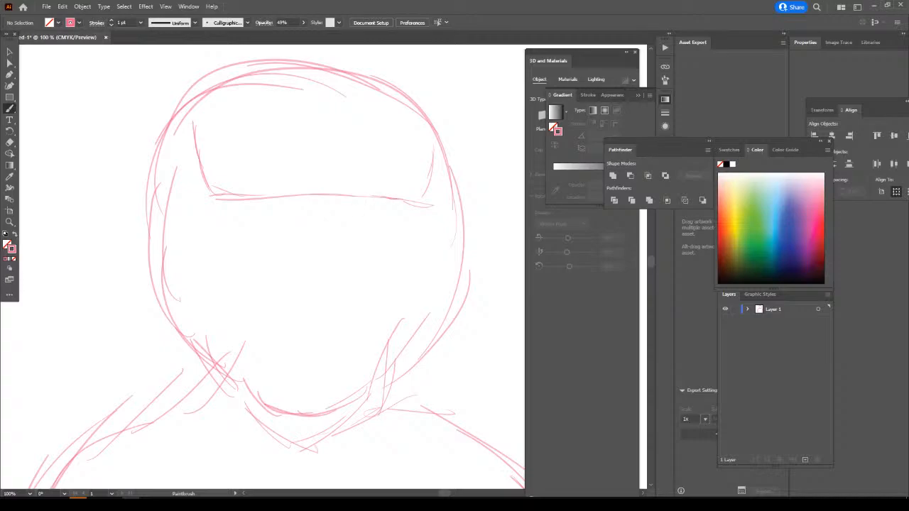
Lower the brush opacity to 25% and sketch the nose bridge and rounded nose below the horizontal guide line.
{"action": "left_click", "coordinate": [303, 22]}
{"action": "left_click_drag", "start_coordinate": [284, 34], "coordinate": [276, 34]}
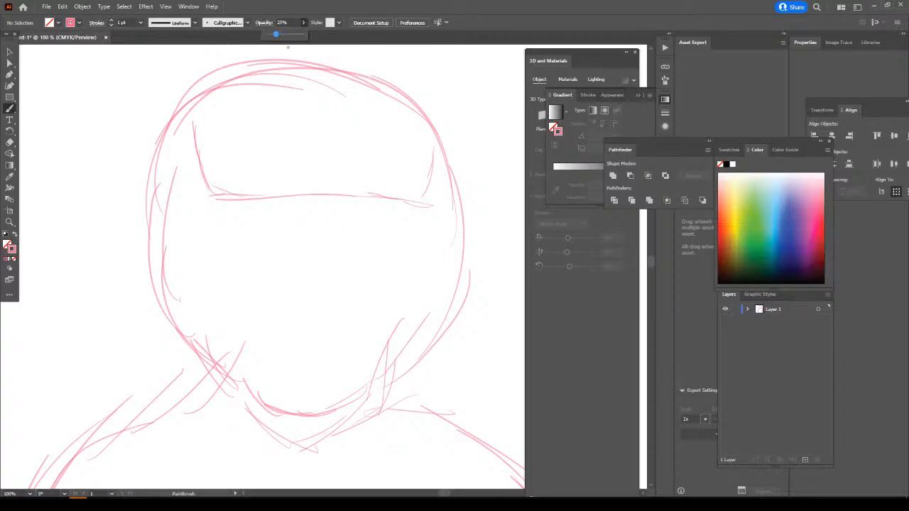
{"action": "left_click", "coordinate": [145, 120]}
{"action": "left_click_drag", "start_coordinate": [343, 201], "coordinate": [337, 223]}
{"action": "left_click_drag", "start_coordinate": [341, 196], "coordinate": [356, 237]}
{"action": "mouse_move", "coordinate": [302, 206]}
{"action": "left_mouse_down"}
{"action": "mouse_move", "coordinate": [289, 227]}
{"action": "mouse_move", "coordinate": [302, 199]}
{"action": "left_mouse_up"}
{"action": "mouse_move", "coordinate": [301, 202]}
{"action": "left_mouse_down"}
{"action": "mouse_move", "coordinate": [265, 192]}
{"action": "mouse_move", "coordinate": [295, 194]}
{"action": "mouse_move", "coordinate": [298, 216]}
{"action": "left_mouse_up"}
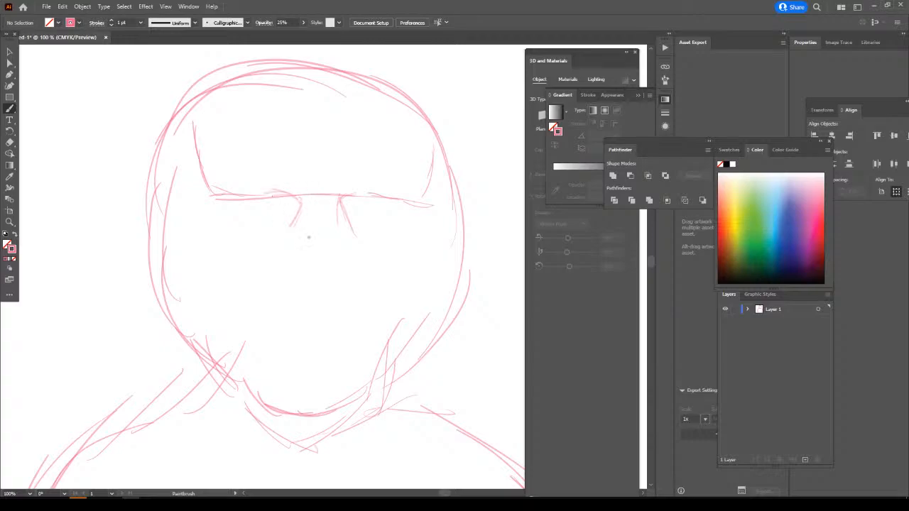
{"action": "mouse_move", "coordinate": [344, 244]}
{"action": "left_mouse_down"}
{"action": "mouse_move", "coordinate": [351, 278]}
{"action": "mouse_move", "coordinate": [292, 279]}
{"action": "mouse_move", "coordinate": [300, 282]}
{"action": "mouse_move", "coordinate": [300, 243]}
{"action": "left_mouse_up"}
Sketch the upper and lower lid lines of both eyes on either side of the nose bridge.
{"action": "left_click_drag", "start_coordinate": [383, 197], "coordinate": [345, 211]}
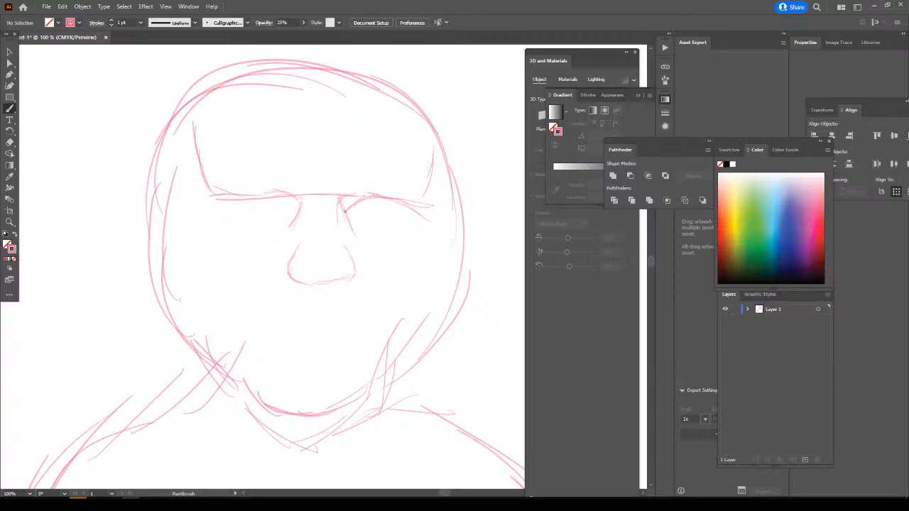
{"action": "left_click_drag", "start_coordinate": [426, 221], "coordinate": [393, 226]}
{"action": "left_click_drag", "start_coordinate": [245, 197], "coordinate": [201, 214]}
{"action": "left_click_drag", "start_coordinate": [260, 224], "coordinate": [203, 213]}
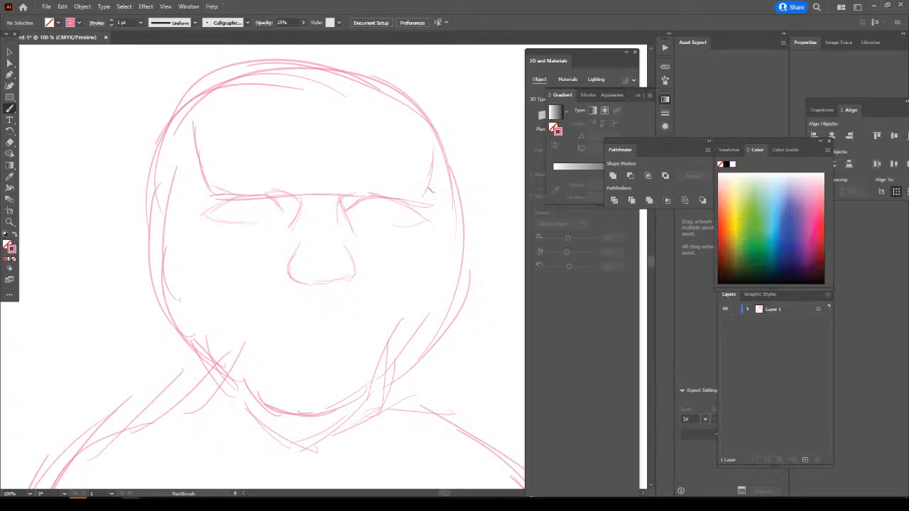
Sketch both eyebrows above the eyes.
{"action": "left_click_drag", "start_coordinate": [360, 173], "coordinate": [348, 179]}
{"action": "mouse_move", "coordinate": [429, 190]}
{"action": "left_mouse_down"}
{"action": "mouse_move", "coordinate": [424, 175]}
{"action": "mouse_move", "coordinate": [349, 166]}
{"action": "left_mouse_up"}
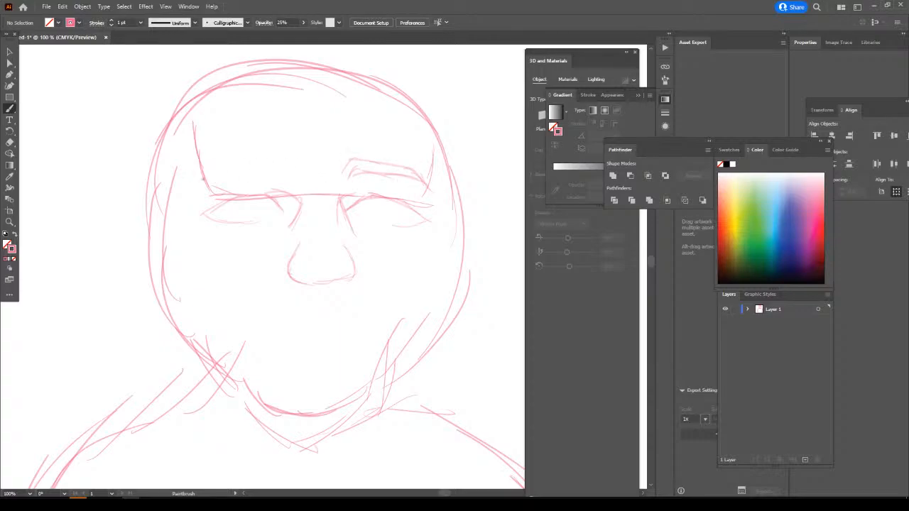
{"action": "mouse_move", "coordinate": [207, 182]}
{"action": "left_mouse_down"}
{"action": "mouse_move", "coordinate": [216, 172]}
{"action": "mouse_move", "coordinate": [294, 167]}
{"action": "left_mouse_up"}
{"action": "mouse_move", "coordinate": [289, 168]}
{"action": "left_mouse_down"}
{"action": "mouse_move", "coordinate": [287, 155]}
{"action": "mouse_move", "coordinate": [232, 166]}
{"action": "mouse_move", "coordinate": [242, 163]}
{"action": "left_mouse_up"}
Check the proportions of the full figure sketch on the artboard, then return to the head and shoulders.
{"action": "key", "text": "ctrl+minus"}
{"action": "key", "text": "ctrl+minus"}
{"action": "key", "text": "ctrl+minus"}
{"action": "scroll", "coordinate": [422, 365], "scroll_direction": "down", "scroll_amount": 1}
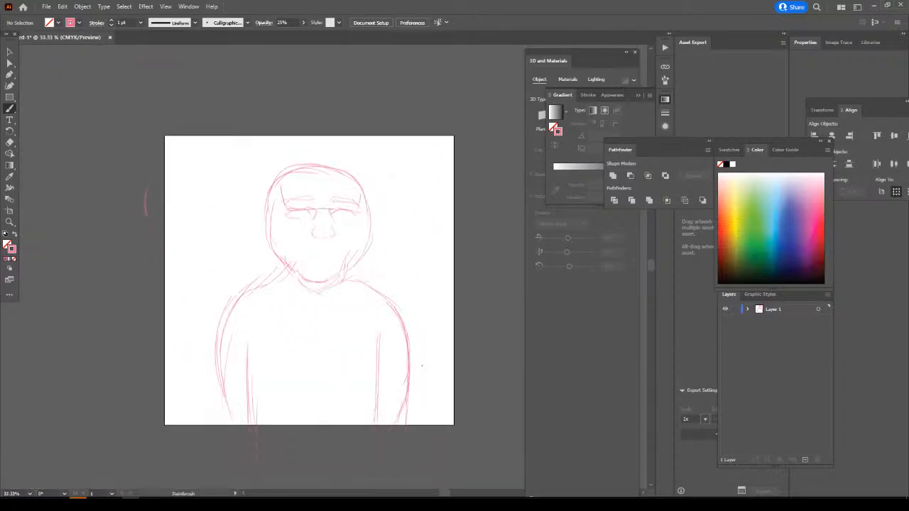
{"action": "key", "text": "ctrl+equal"}
{"action": "key", "text": "ctrl+equal"}
{"action": "scroll", "coordinate": [398, 348], "scroll_direction": "left", "scroll_amount": 1}
{"action": "scroll", "coordinate": [358, 314], "scroll_direction": "up", "scroll_amount": 1}
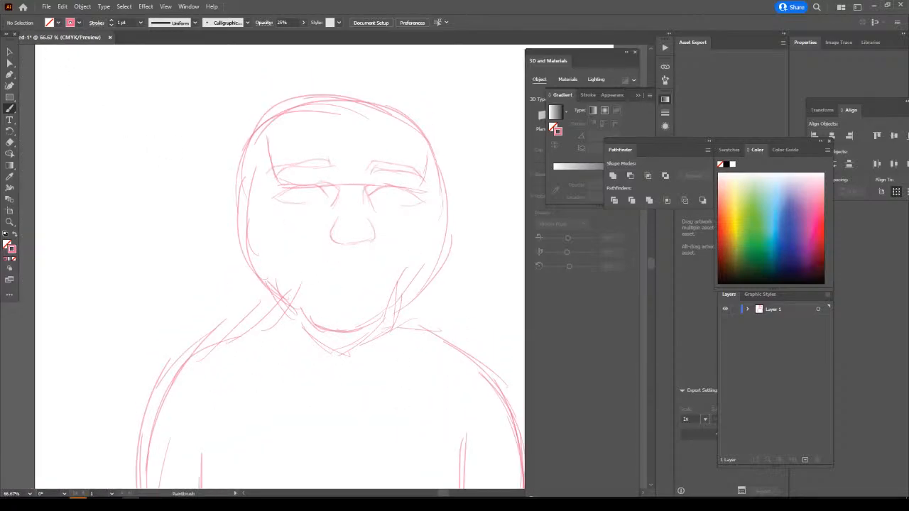
Enlarge the selected head, face and collar strokes to about 10.7 by 9.9 in, extending them up and to the left.
{"action": "key", "text": "v"}
{"action": "left_click_drag", "start_coordinate": [243, 77], "coordinate": [458, 312]}
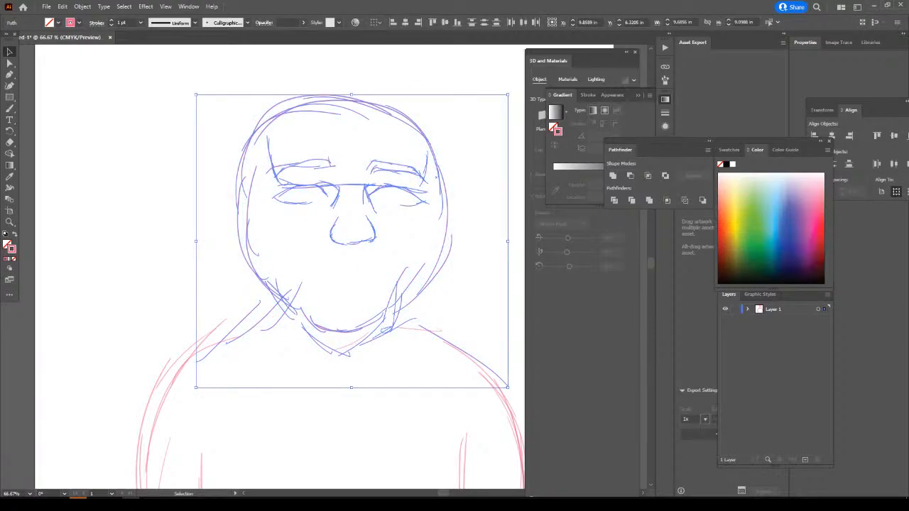
{"action": "left_click_drag", "start_coordinate": [196, 93], "coordinate": [162, 68]}
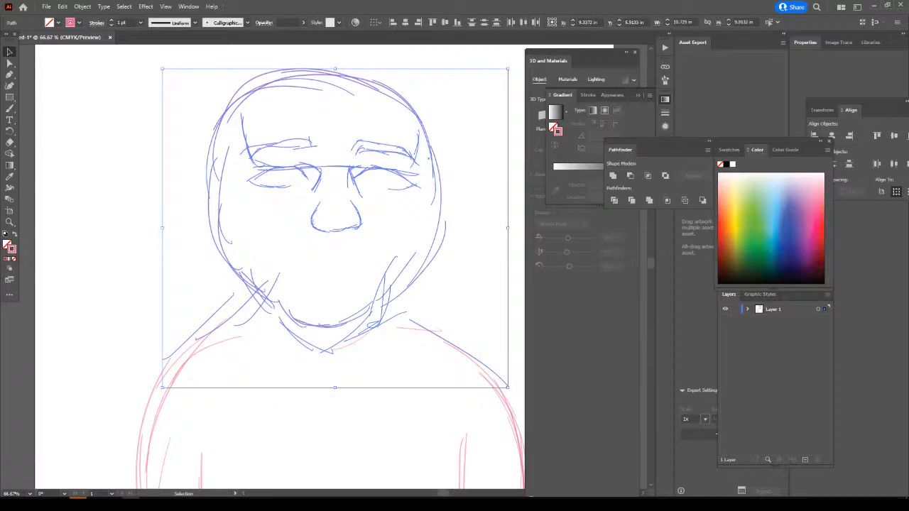
{"action": "left_click", "coordinate": [414, 285]}
{"action": "key", "text": "ctrl+shift+a"}
Nudge the head, face and shoulder strokes slightly down on the artboard.
{"action": "key", "text": "ctrl+minus"}
{"action": "key", "text": "ctrl+minus"}
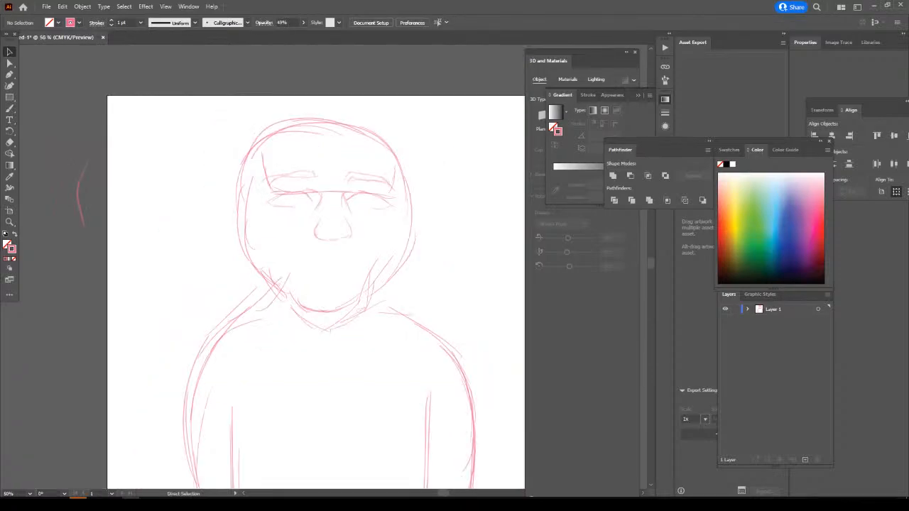
{"action": "mouse_move", "coordinate": [402, 152]}
{"action": "left_mouse_down"}
{"action": "mouse_move", "coordinate": [312, 309]}
{"action": "mouse_move", "coordinate": [238, 334]}
{"action": "left_mouse_up"}
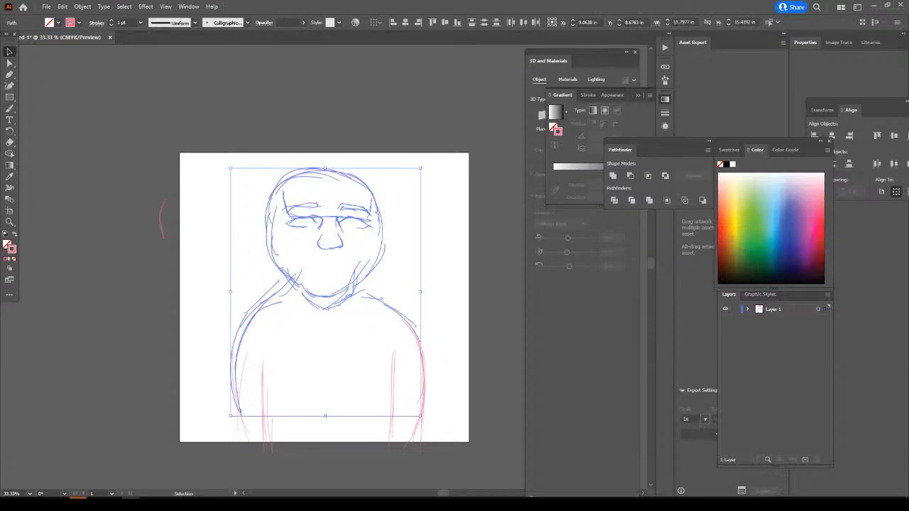
{"action": "key", "text": "Down"}
{"action": "key", "text": "Down"}
{"action": "key", "text": "Down"}
{"action": "key", "text": "Down"}
{"action": "key", "text": "Down"}
{"action": "key", "text": "Down"}
{"action": "key", "text": "Down"}
{"action": "key", "text": "Down"}
{"action": "key", "text": "Down"}
{"action": "key", "text": "Down"}
{"action": "key", "text": "Down"}
{"action": "key", "text": "Down"}
{"action": "key", "text": "Down"}
{"action": "key", "text": "Down"}
{"action": "key", "text": "Down"}
{"action": "key", "text": "Down"}
{"action": "key", "text": "Down"}
{"action": "key", "text": "Down"}
{"action": "key", "text": "Down"}
{"action": "key", "text": "Down"}
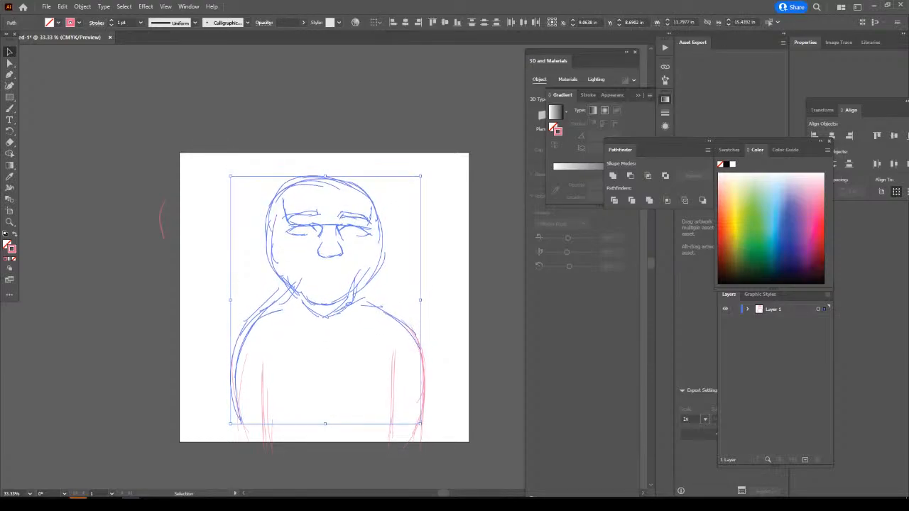
{"action": "key", "text": "Down"}
{"action": "key", "text": "Down"}
{"action": "key", "text": "Down"}
{"action": "key", "text": "Down"}
{"action": "key", "text": "Down"}
{"action": "key", "text": "Down"}
{"action": "key", "text": "Down"}
{"action": "key", "text": "Down"}
{"action": "key", "text": "Down"}
{"action": "key", "text": "Down"}
{"action": "key", "text": "Down"}
{"action": "key", "text": "Down"}
{"action": "key", "text": "Down"}
{"action": "key", "text": "Down"}
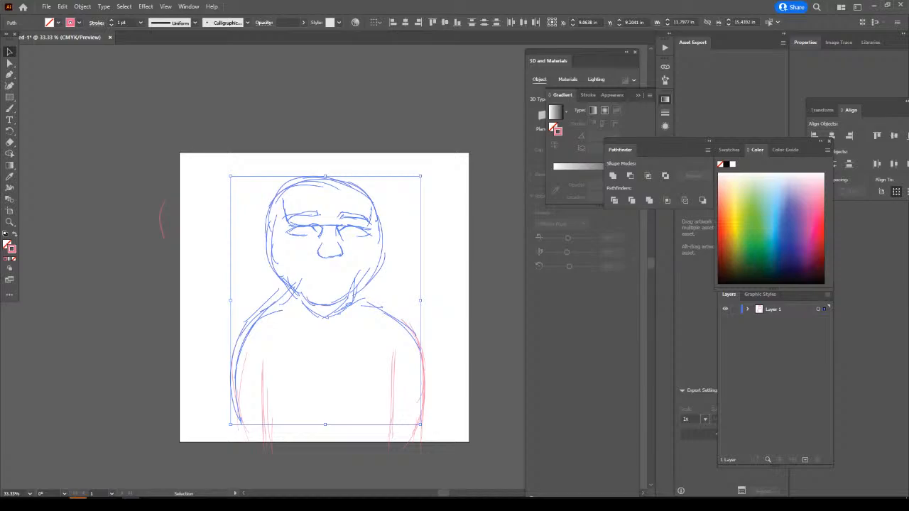
{"action": "key", "text": "ctrl+shift+a"}
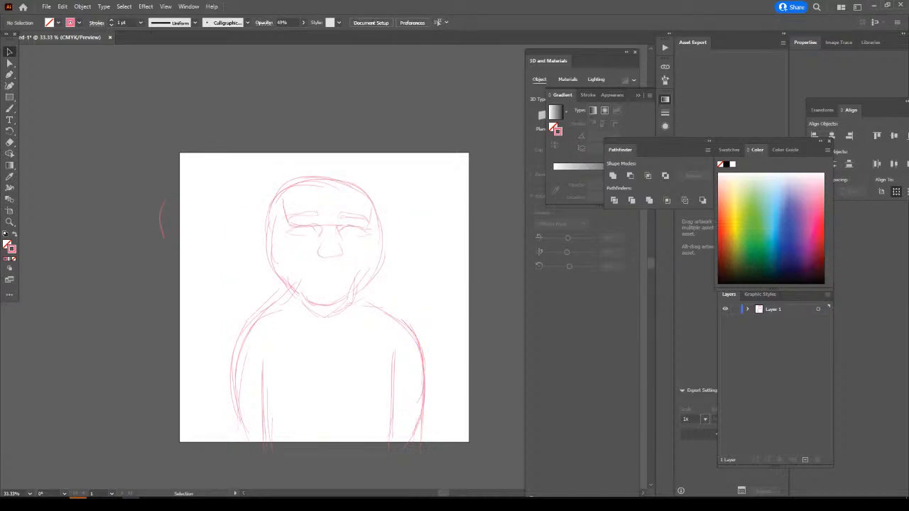
Shift the eyebrows, eyes and nose together slightly down and to the left within the head outline.
{"action": "key", "text": "ctrl+equal"}
{"action": "key", "text": "ctrl+equal"}
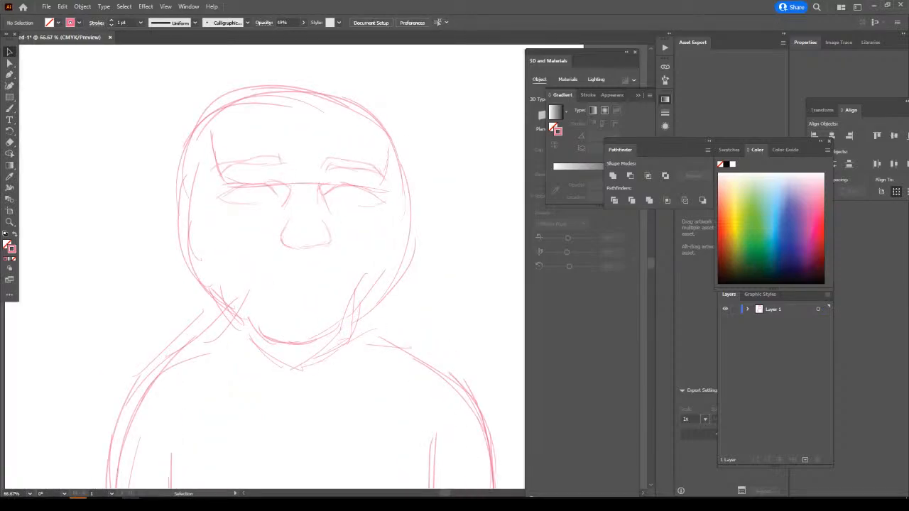
{"action": "mouse_move", "coordinate": [182, 106]}
{"action": "left_mouse_down"}
{"action": "mouse_move", "coordinate": [414, 319]}
{"action": "mouse_move", "coordinate": [414, 302]}
{"action": "mouse_move", "coordinate": [329, 253]}
{"action": "mouse_move", "coordinate": [152, 188]}
{"action": "mouse_move", "coordinate": [153, 200]}
{"action": "left_mouse_up"}
{"action": "mouse_move", "coordinate": [223, 250]}
{"action": "left_mouse_down"}
{"action": "mouse_move", "coordinate": [381, 147]}
{"action": "mouse_move", "coordinate": [377, 194]}
{"action": "left_mouse_up"}
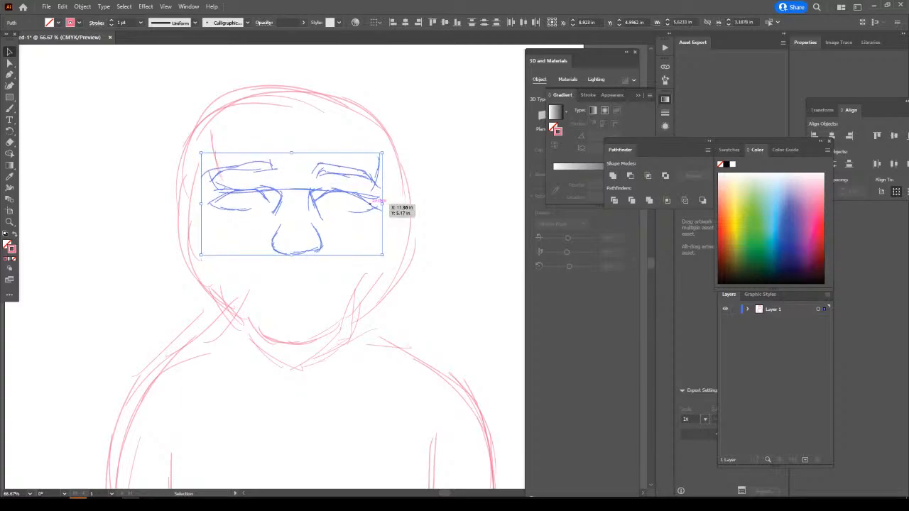
{"action": "key", "text": "ctrl+shift+a"}
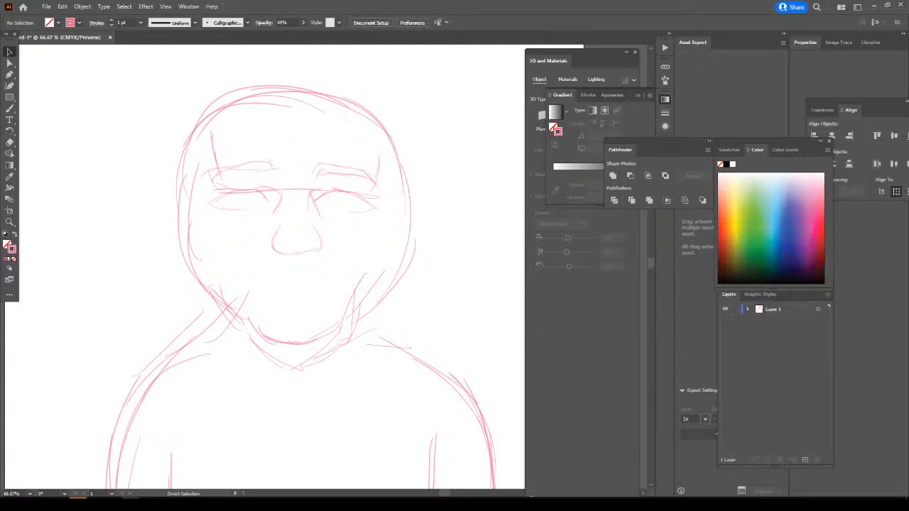
Delete the horizontal guide line that crosses the eyes and nose bridge.
{"action": "key", "text": "ctrl+plus"}
{"action": "key", "text": "ctrl+plus"}
{"action": "scroll", "coordinate": [262, 267], "scroll_direction": "up", "scroll_amount": 2}
{"action": "left_click_drag", "start_coordinate": [263, 202], "coordinate": [269, 131]}
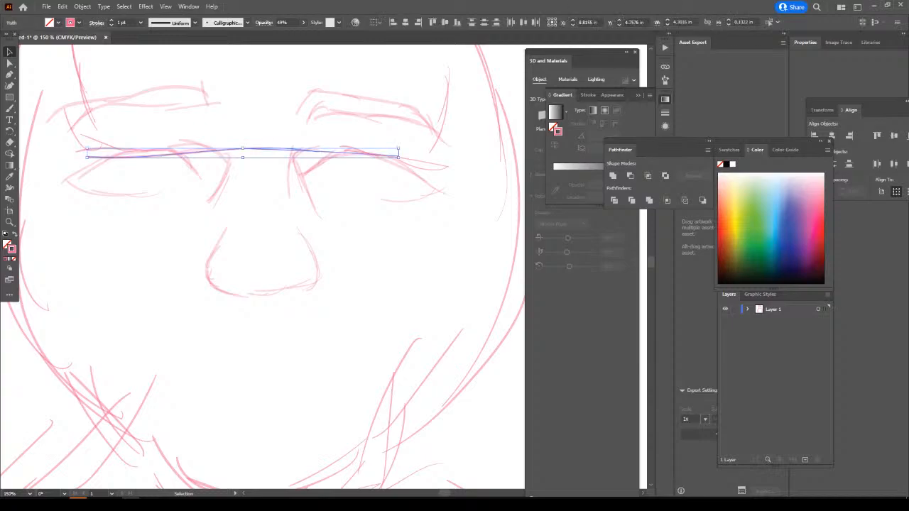
{"action": "key", "text": "Delete"}
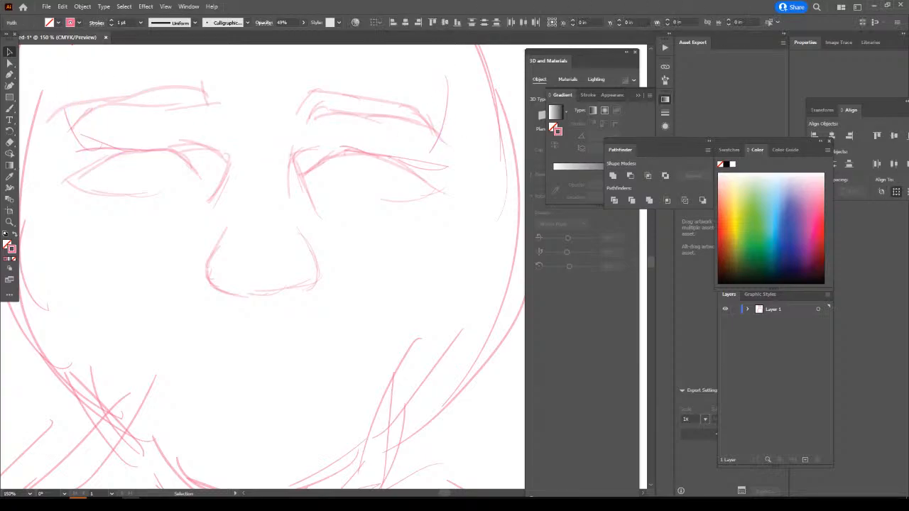
Sketch the mouth below the nose with a peaked upper lip, a centre line and a lower lip.
{"action": "key", "text": "ctrl+minus"}
{"action": "key", "text": "ctrl+minus"}
{"action": "key", "text": "ctrl+plus"}
{"action": "key", "text": "ctrl+plus"}
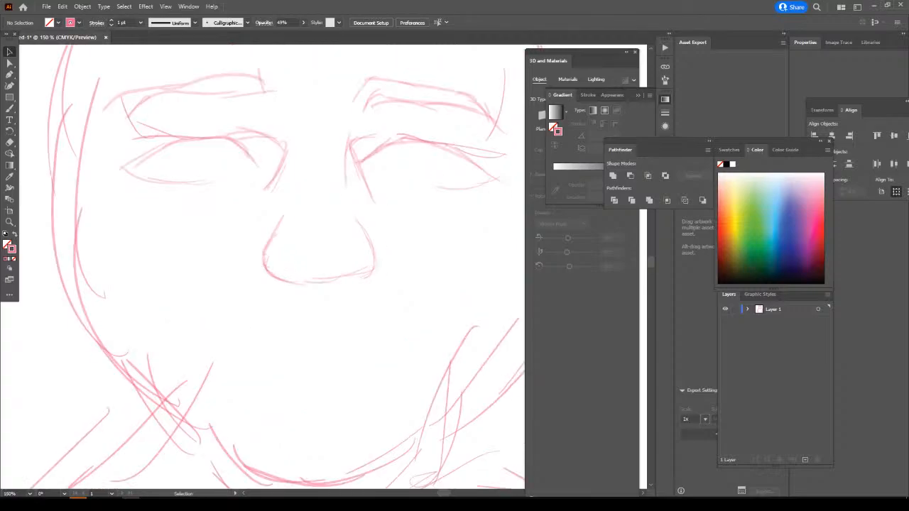
{"action": "key", "text": "b"}
{"action": "mouse_move", "coordinate": [378, 338]}
{"action": "left_mouse_down"}
{"action": "mouse_move", "coordinate": [330, 306]}
{"action": "mouse_move", "coordinate": [313, 315]}
{"action": "mouse_move", "coordinate": [293, 309]}
{"action": "mouse_move", "coordinate": [253, 346]}
{"action": "left_mouse_up"}
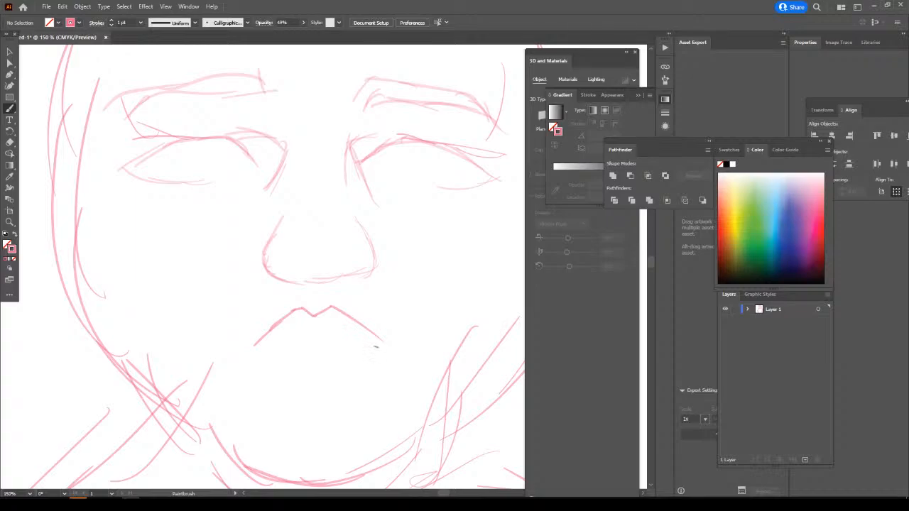
{"action": "left_click_drag", "start_coordinate": [376, 348], "coordinate": [352, 337]}
{"action": "left_click_drag", "start_coordinate": [352, 337], "coordinate": [263, 347]}
{"action": "mouse_move", "coordinate": [370, 358]}
{"action": "left_mouse_down"}
{"action": "mouse_move", "coordinate": [347, 373]}
{"action": "mouse_move", "coordinate": [258, 366]}
{"action": "left_mouse_up"}
Redraw the eye right of the nose with a stronger upper lid and a complete curved lower lid.
{"action": "key", "text": "ctrl+minus"}
{"action": "key", "text": "ctrl+minus"}
{"action": "key", "text": "ctrl+minus"}
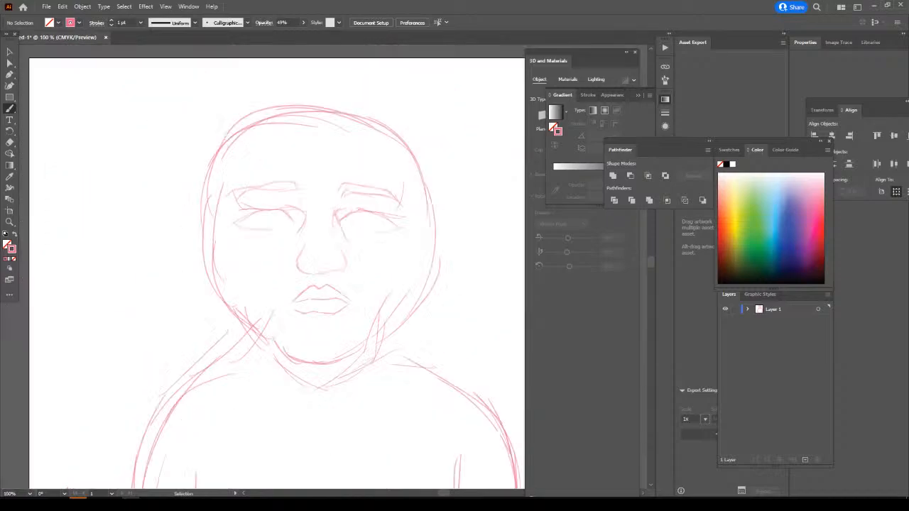
{"action": "scroll", "coordinate": [466, 303], "scroll_direction": "up", "scroll_amount": 2}
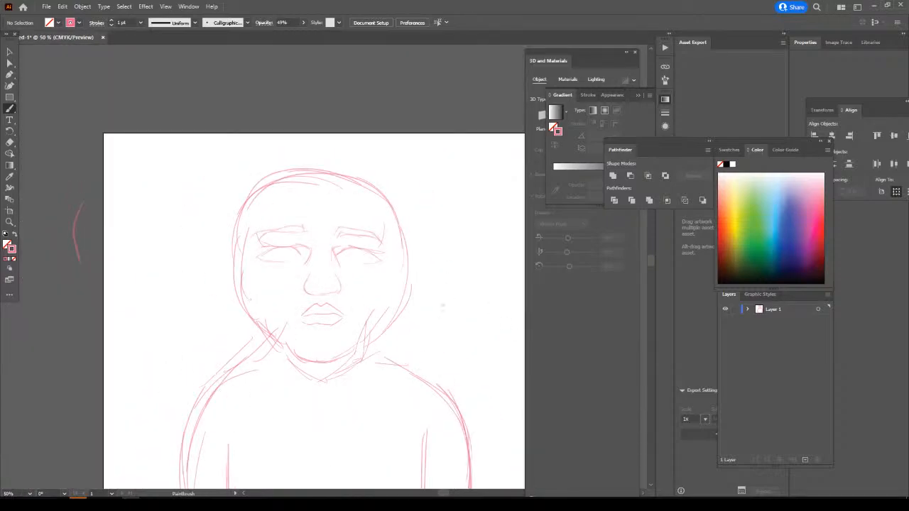
{"action": "key", "text": "ctrl+plus"}
{"action": "scroll", "coordinate": [277, 278], "scroll_direction": "down", "scroll_amount": 2}
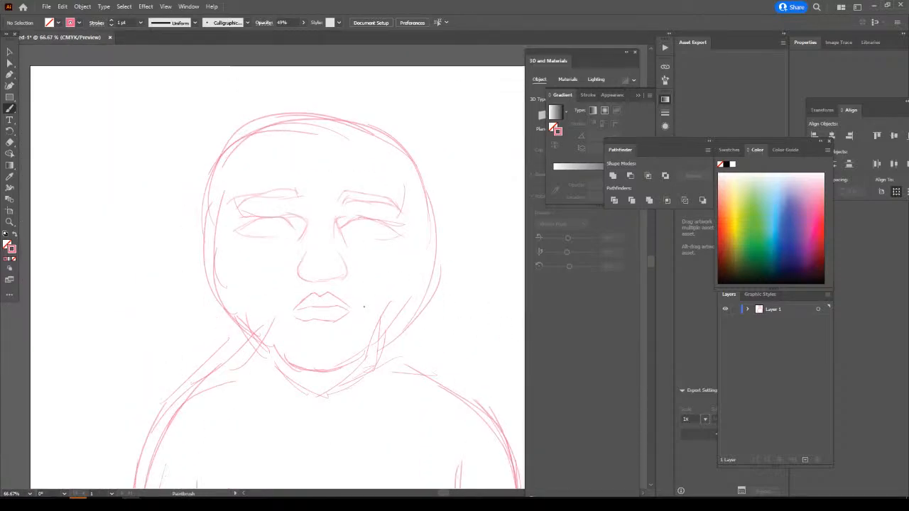
{"action": "key", "text": "ctrl+plus"}
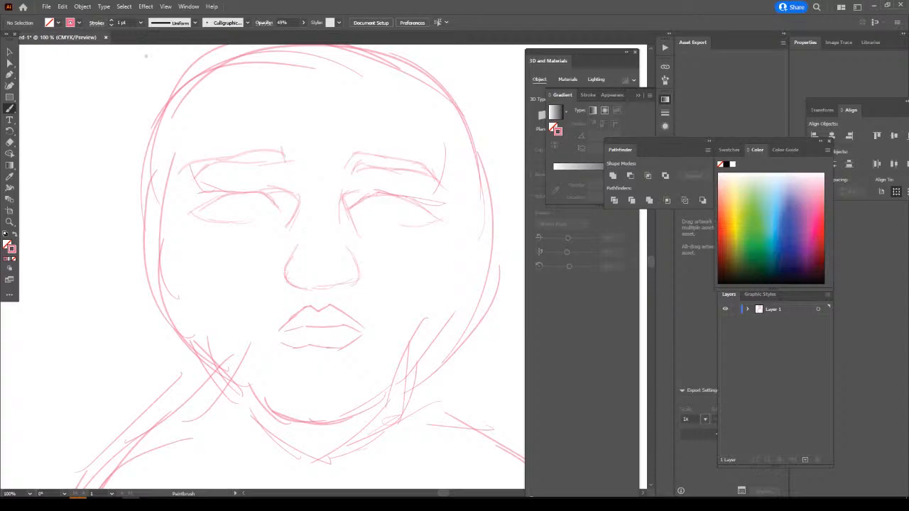
{"action": "key", "text": "ctrl+plus"}
{"action": "scroll", "coordinate": [436, 194], "scroll_direction": "up", "scroll_amount": 3}
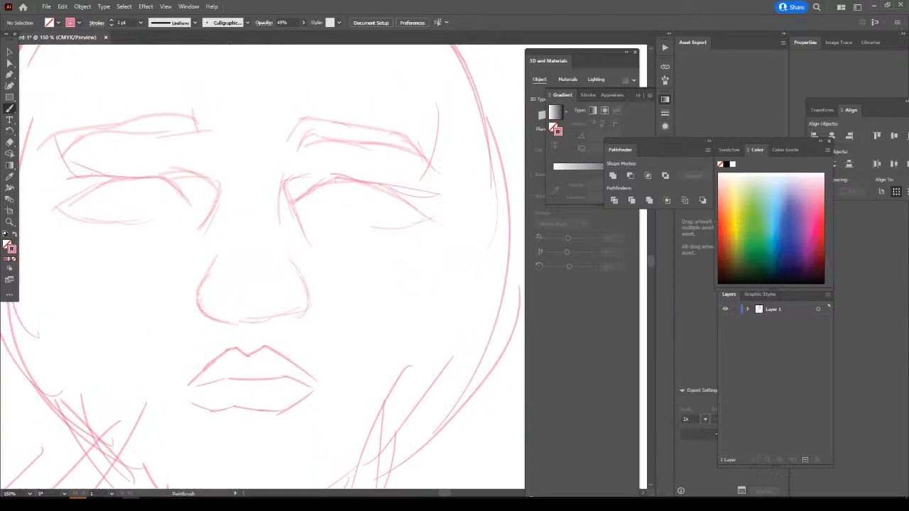
{"action": "mouse_move", "coordinate": [451, 237]}
{"action": "left_mouse_down"}
{"action": "mouse_move", "coordinate": [370, 194]}
{"action": "mouse_move", "coordinate": [333, 191]}
{"action": "mouse_move", "coordinate": [293, 213]}
{"action": "left_mouse_up"}
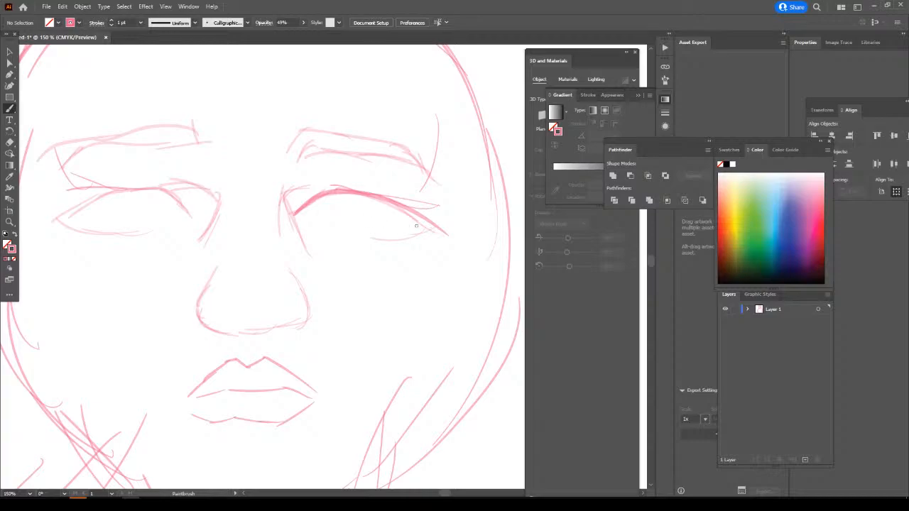
{"action": "mouse_move", "coordinate": [430, 230]}
{"action": "left_mouse_down"}
{"action": "mouse_move", "coordinate": [366, 238]}
{"action": "mouse_move", "coordinate": [314, 212]}
{"action": "left_mouse_up"}
Rotate the strokes of the eye right of the nose slightly counterclockwise and nudge them down.
{"action": "key", "text": "ctrl+minus"}
{"action": "key", "text": "ctrl+minus"}
{"action": "key", "text": "ctrl+plus"}
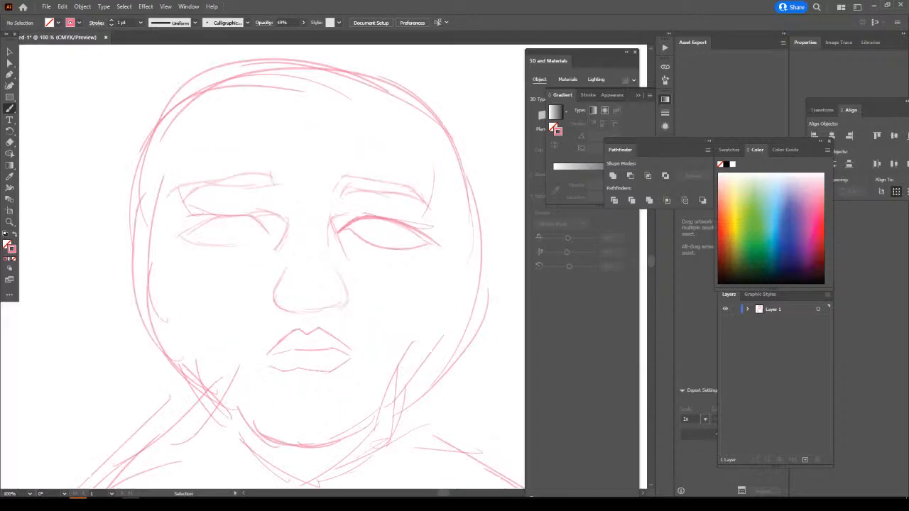
{"action": "key", "text": "v"}
{"action": "left_click_drag", "start_coordinate": [349, 215], "coordinate": [436, 266]}
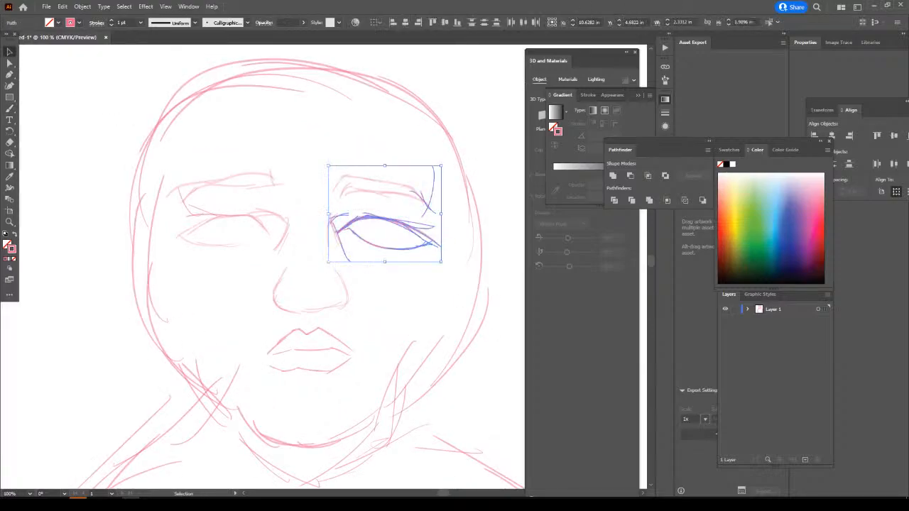
{"action": "left_click_drag", "start_coordinate": [444, 213], "coordinate": [446, 207]}
{"action": "key", "text": "Down"}
{"action": "key", "text": "ctrl+shift+a"}
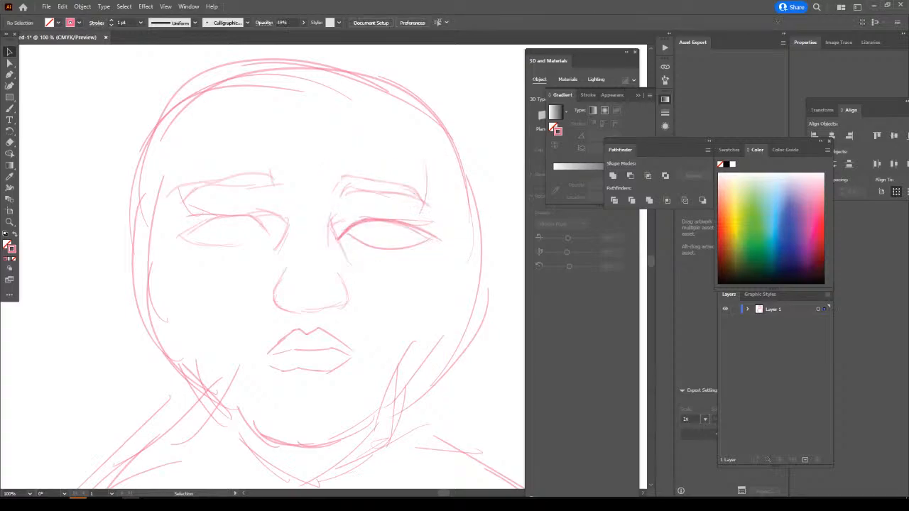
Delete the old lid strokes of the eye left of the nose.
{"action": "left_click_drag", "start_coordinate": [366, 236], "coordinate": [397, 267]}
{"action": "left_click_drag", "start_coordinate": [426, 218], "coordinate": [427, 218]}
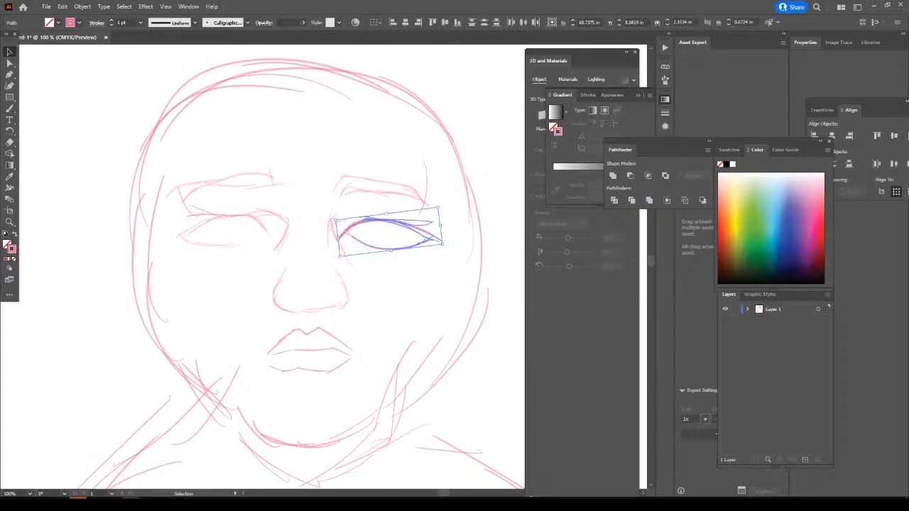
{"action": "left_click_drag", "start_coordinate": [170, 260], "coordinate": [250, 205]}
{"action": "key", "text": "Delete"}
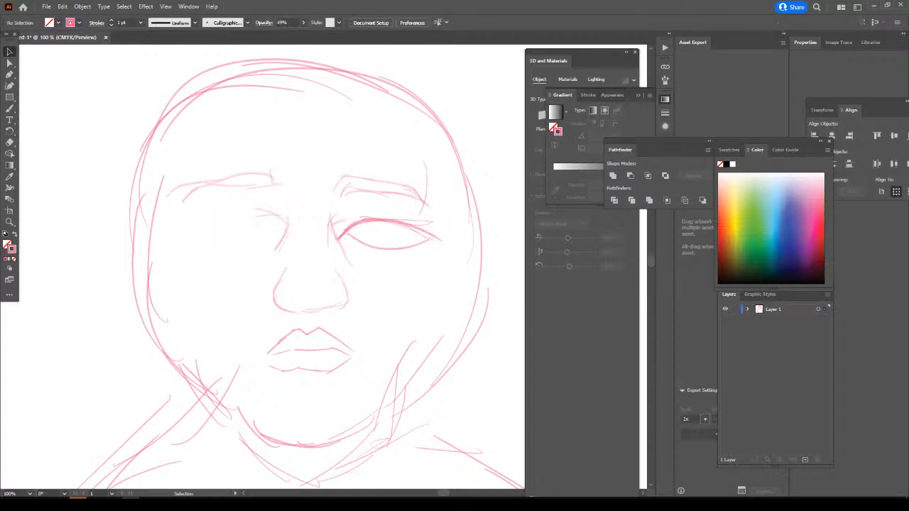
Copy the redrawn eye to the other side of the nose and reflect the copy across the vertical axis.
{"action": "mouse_move", "coordinate": [361, 259]}
{"action": "left_mouse_down"}
{"action": "mouse_move", "coordinate": [393, 222]}
{"action": "mouse_move", "coordinate": [419, 214]}
{"action": "left_mouse_up"}
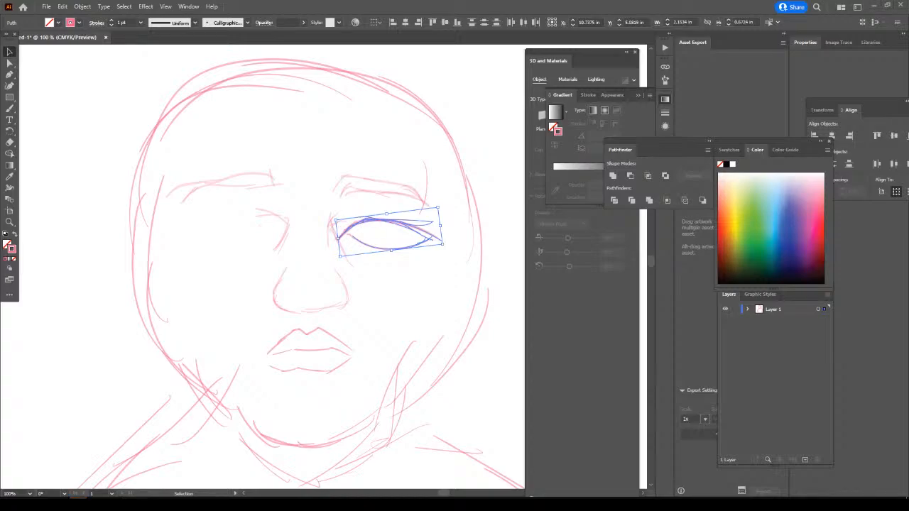
{"action": "left_click_drag", "start_coordinate": [342, 233], "coordinate": [230, 225]}
{"action": "right_click", "coordinate": [206, 215]}
{"action": "mouse_move", "coordinate": [235, 363]}
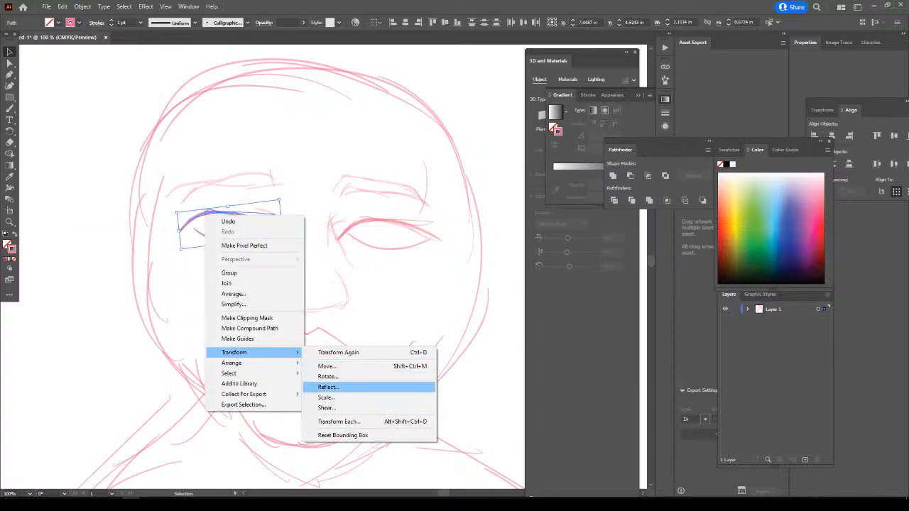
{"action": "left_click", "coordinate": [328, 387]}
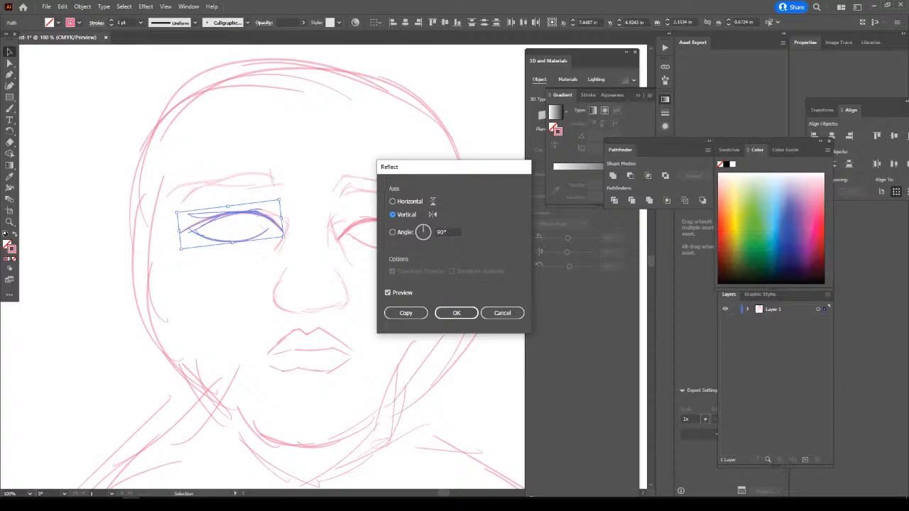
{"action": "key", "text": "Return"}
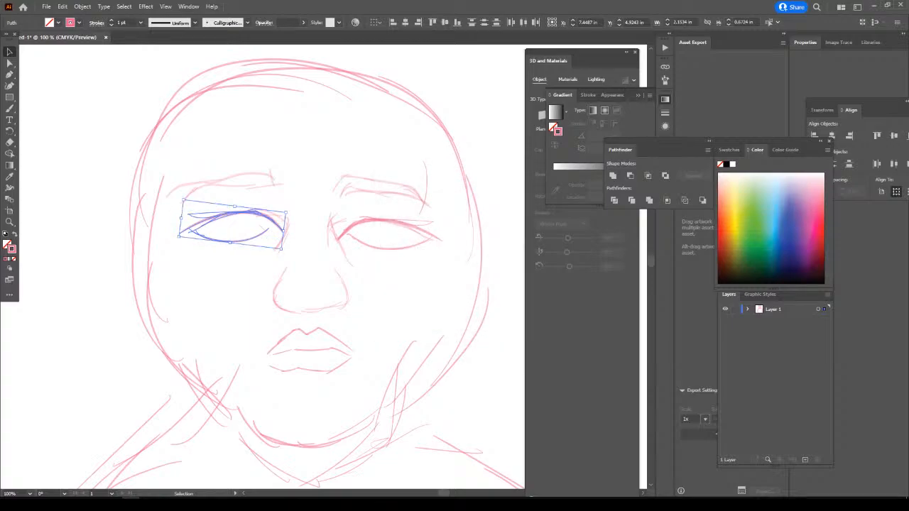
{"action": "key", "text": "ctrl+shift+a"}
Sketch the ear outline on the right side of the head, from eye level down to the nose.
{"action": "key", "text": "ctrl+minus"}
{"action": "key", "text": "ctrl+minus"}
{"action": "key", "text": "ctrl+minus"}
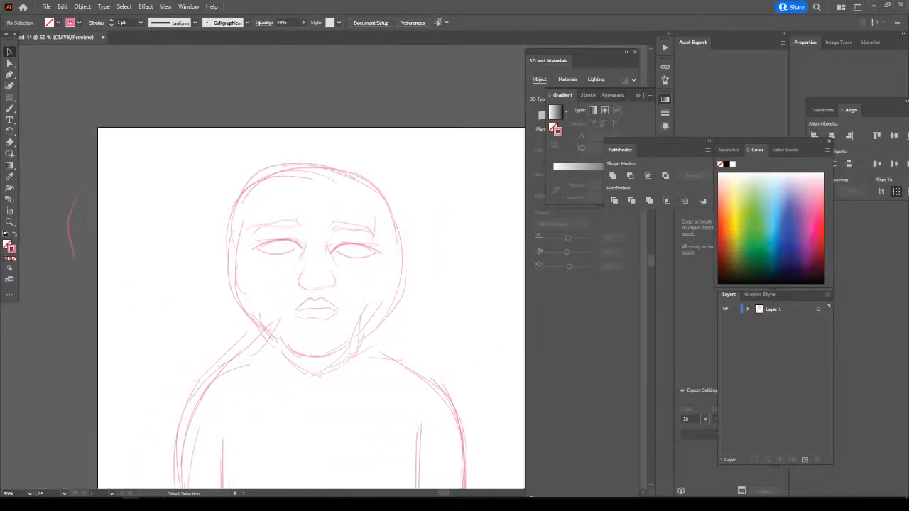
{"action": "key", "text": "ctrl+equal"}
{"action": "key", "text": "ctrl+equal"}
{"action": "key", "text": "ctrl+equal"}
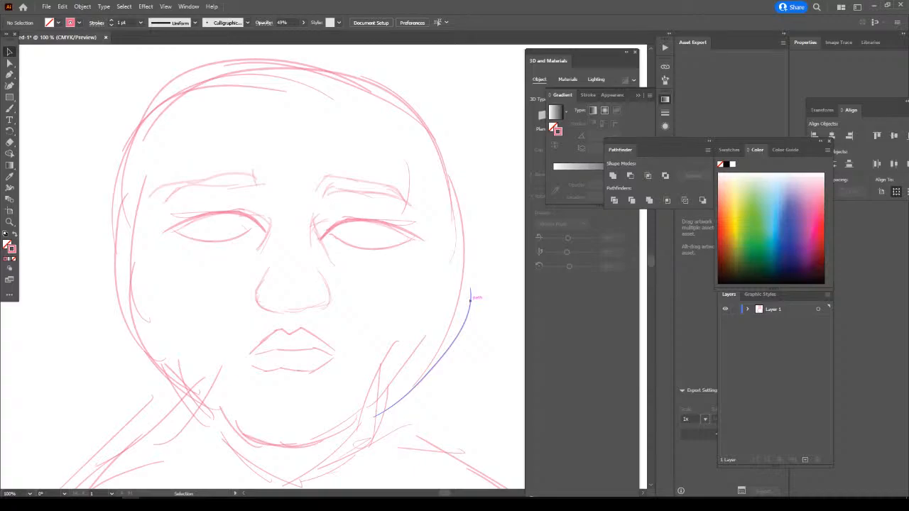
{"action": "key", "text": "b"}
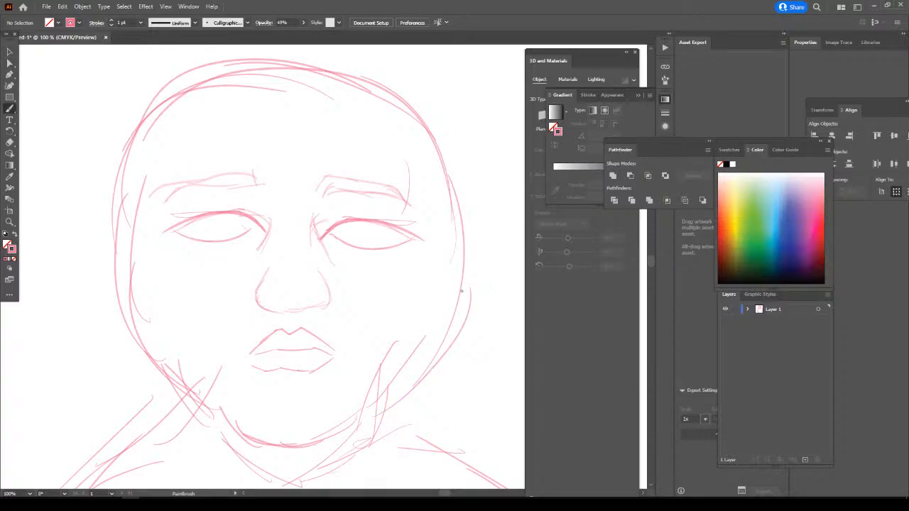
{"action": "mouse_move", "coordinate": [463, 304]}
{"action": "left_mouse_down"}
{"action": "mouse_move", "coordinate": [488, 276]}
{"action": "mouse_move", "coordinate": [495, 236]}
{"action": "left_mouse_up"}
{"action": "mouse_move", "coordinate": [495, 247]}
{"action": "left_mouse_down"}
{"action": "mouse_move", "coordinate": [480, 223]}
{"action": "mouse_move", "coordinate": [462, 237]}
{"action": "left_mouse_up"}
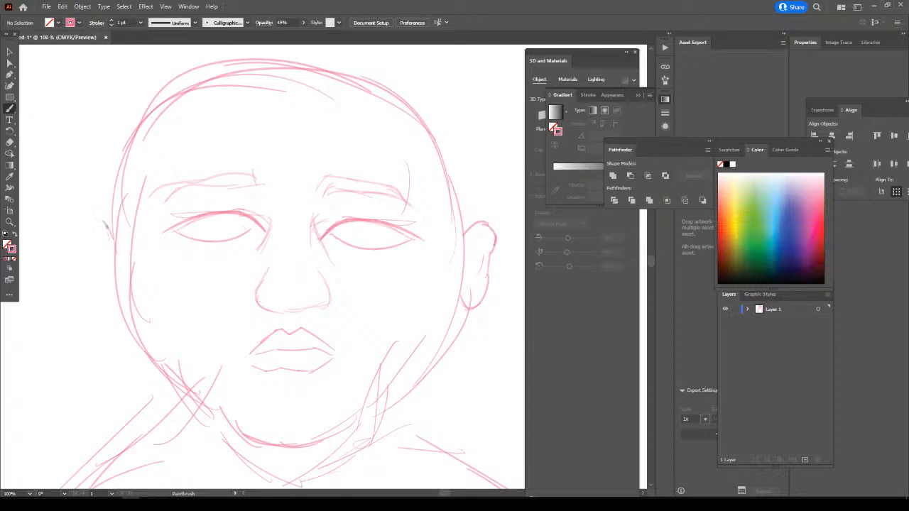
{"action": "mouse_move", "coordinate": [110, 231]}
{"action": "left_mouse_down"}
{"action": "mouse_move", "coordinate": [81, 226]}
{"action": "mouse_move", "coordinate": [81, 242]}
{"action": "left_mouse_up"}
{"action": "left_click", "coordinate": [9, 51]}
{"action": "left_click", "coordinate": [102, 187]}
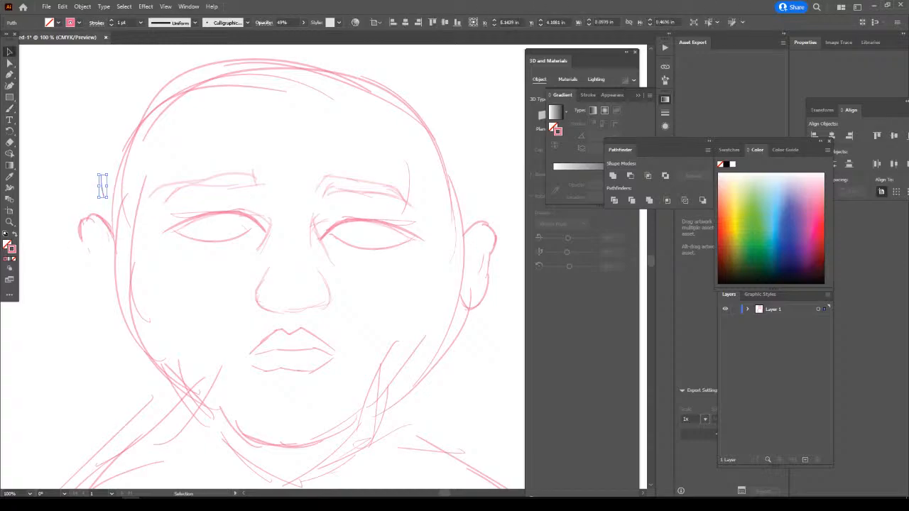
{"action": "left_click", "coordinate": [83, 228]}
{"action": "key", "text": "Delete"}
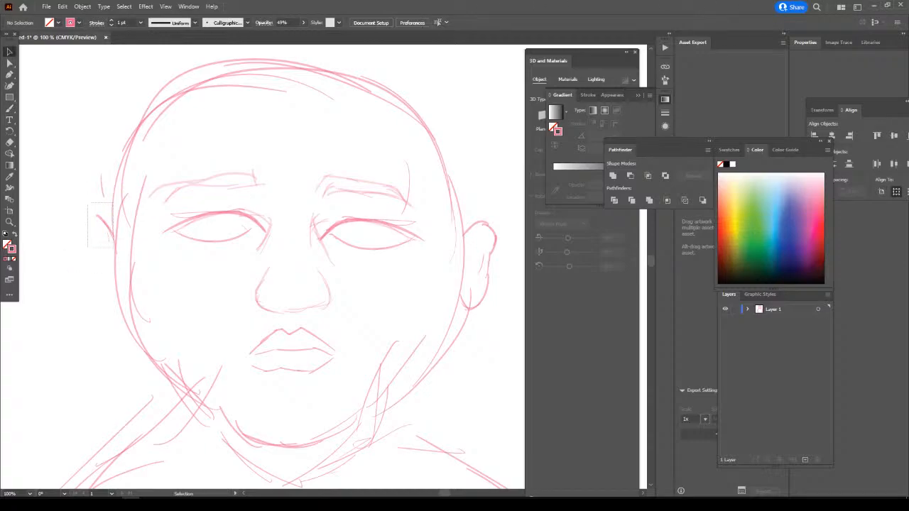
Sketch the inner folds and a small round shape at the lobe inside the ear on the right side of the head.
{"action": "key", "text": "b"}
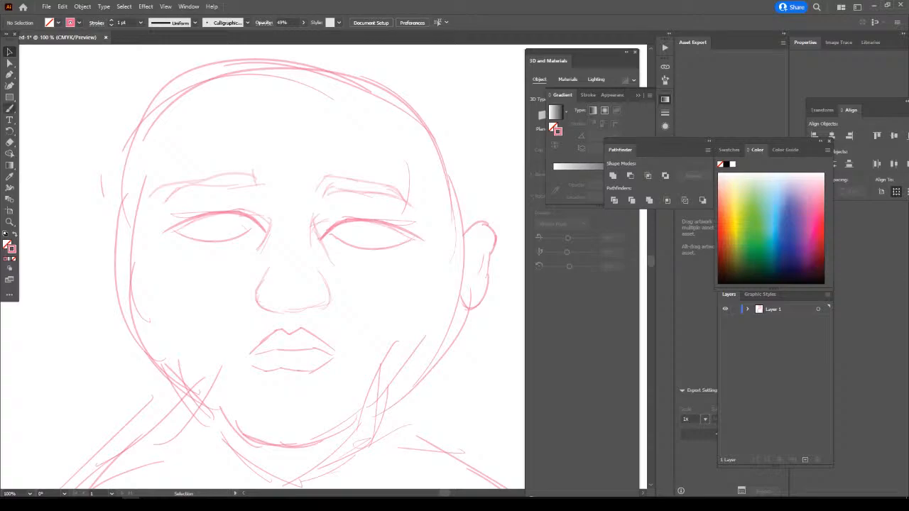
{"action": "mouse_move", "coordinate": [468, 264]}
{"action": "left_mouse_down"}
{"action": "mouse_move", "coordinate": [484, 242]}
{"action": "mouse_move", "coordinate": [470, 279]}
{"action": "mouse_move", "coordinate": [475, 302]}
{"action": "left_mouse_up"}
{"action": "key", "text": "ctrl+minus"}
{"action": "key", "text": "ctrl+equal"}
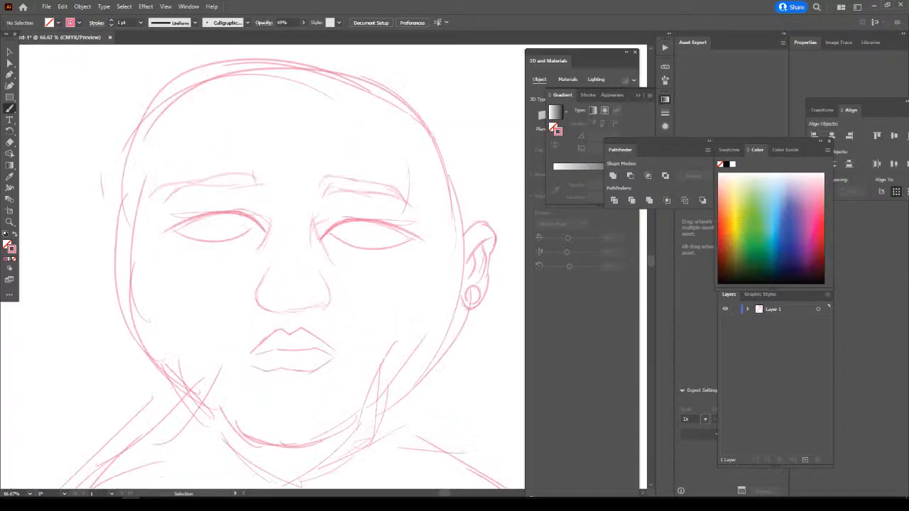
Copy the finished ear with its adjoining head outline to the opposite side of the face and reflect the copy across the vertical axis.
{"action": "left_click", "coordinate": [9, 52]}
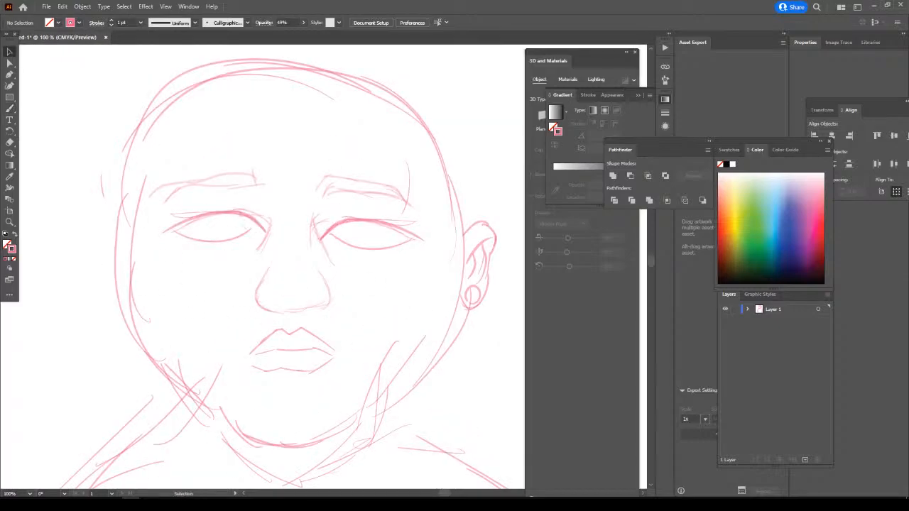
{"action": "left_click_drag", "start_coordinate": [491, 229], "coordinate": [459, 311]}
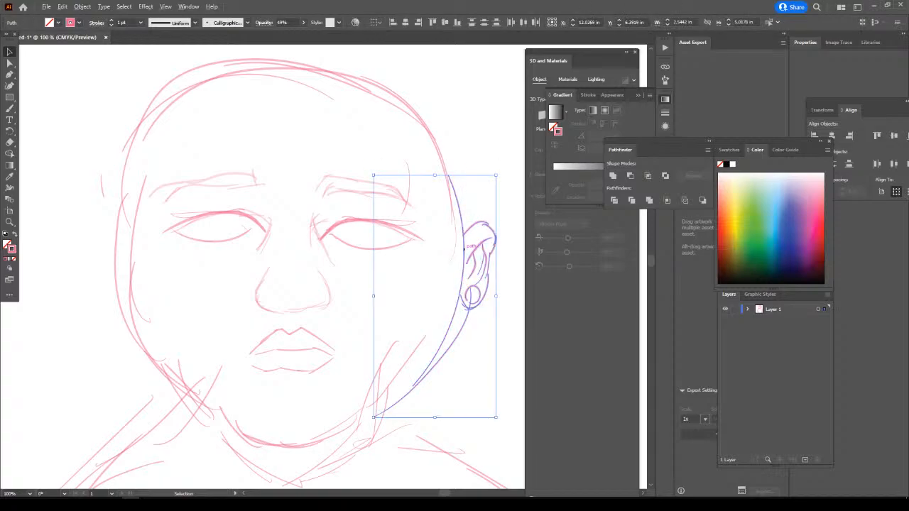
{"action": "left_click_drag", "start_coordinate": [469, 246], "coordinate": [167, 235]}
{"action": "right_click", "coordinate": [165, 239]}
{"action": "mouse_move", "coordinate": [213, 386]}
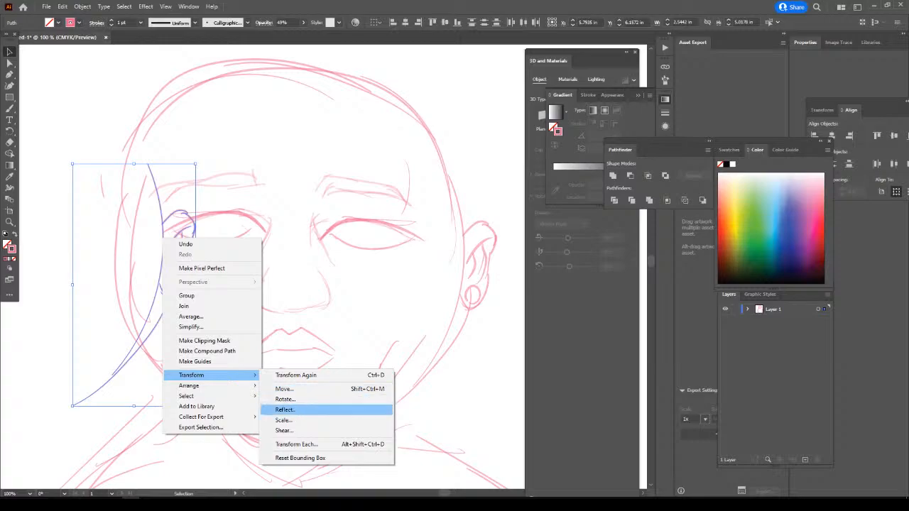
{"action": "left_click", "coordinate": [285, 410]}
{"action": "left_click", "coordinate": [457, 313]}
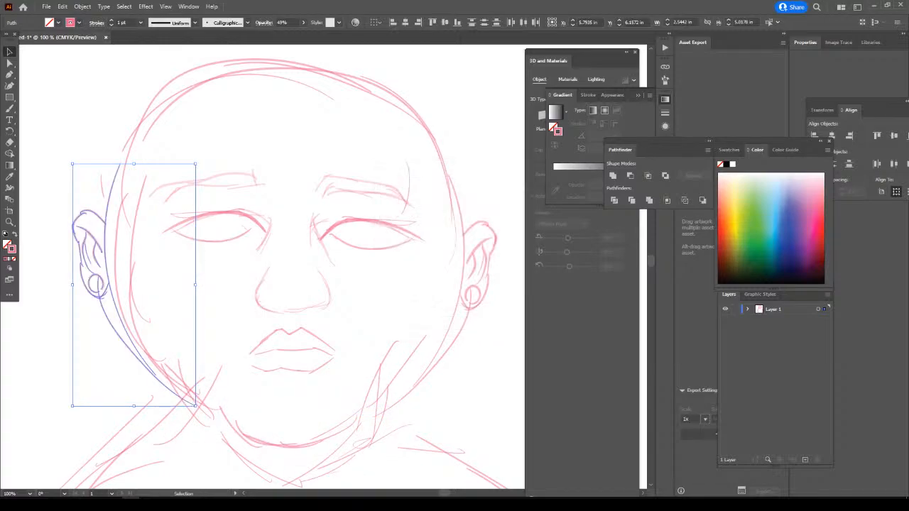
Nudge the reflected ear toward the face until it meets the head outline and deselect it.
{"action": "key", "text": "Right"}
{"action": "key", "text": "Right"}
{"action": "key", "text": "Right"}
{"action": "key", "text": "Right"}
{"action": "key", "text": "Right"}
{"action": "key", "text": "Right"}
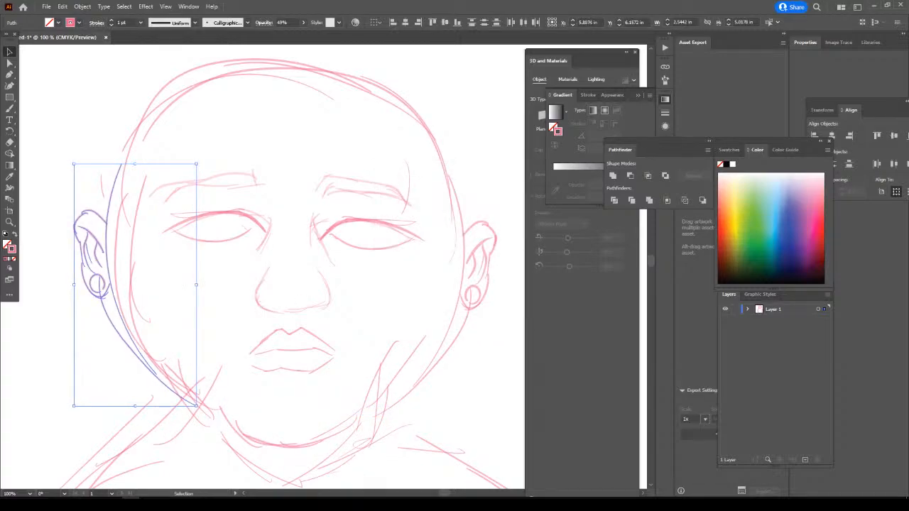
{"action": "key", "text": "Left"}
{"action": "key", "text": "Left"}
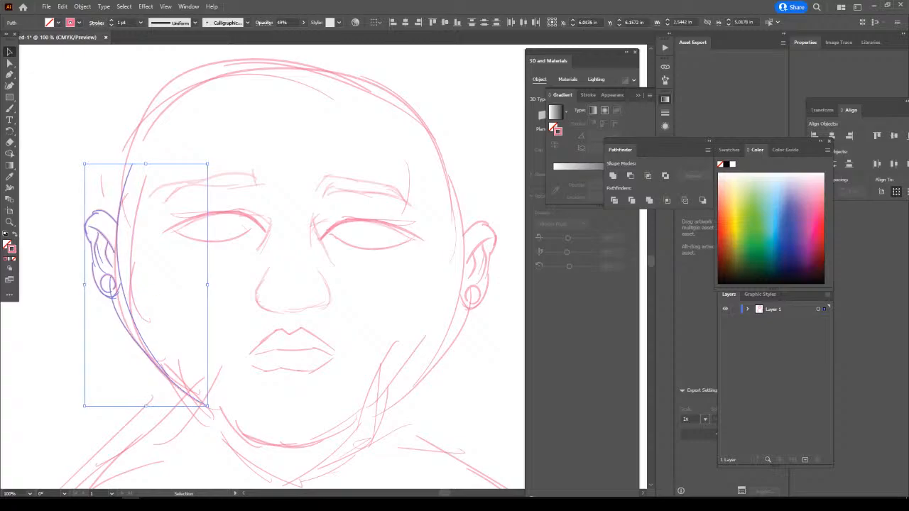
{"action": "key", "text": "ctrl+shift+a"}
Sketch a squared hairline across the forehead with vertical corners and curved temple lines running down to both ears.
{"action": "key", "text": "ctrl+minus"}
{"action": "key", "text": "ctrl+minus"}
{"action": "key", "text": "ctrl+minus"}
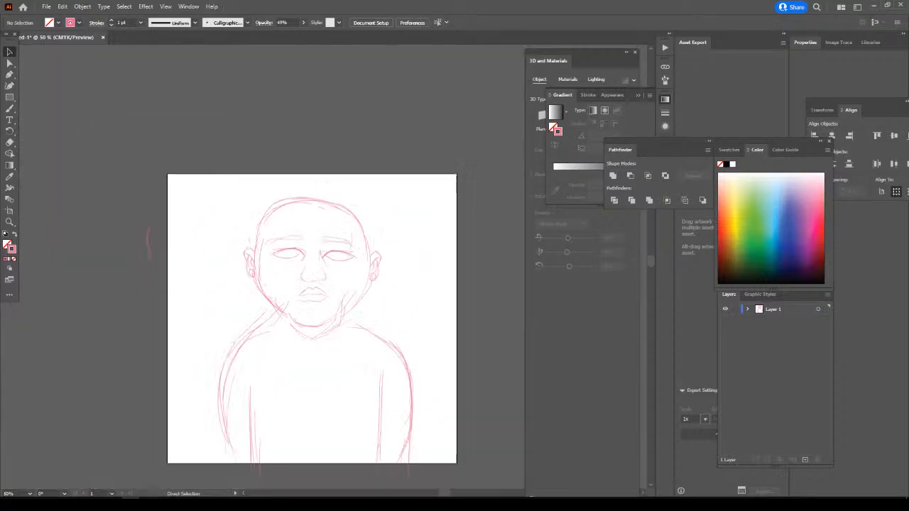
{"action": "key", "text": "ctrl+equal"}
{"action": "key", "text": "ctrl+equal"}
{"action": "key", "text": "ctrl+equal"}
{"action": "scroll", "coordinate": [323, 266], "scroll_direction": "up", "scroll_amount": 2}
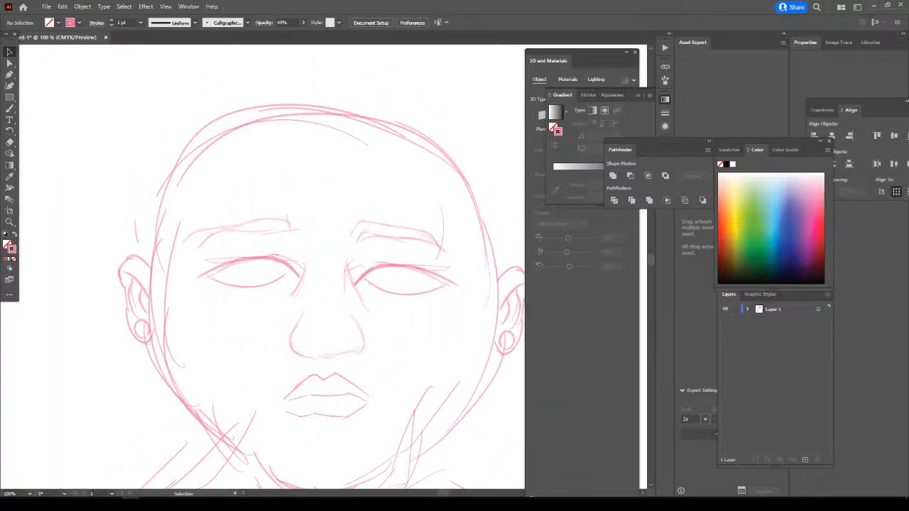
{"action": "key", "text": "m"}
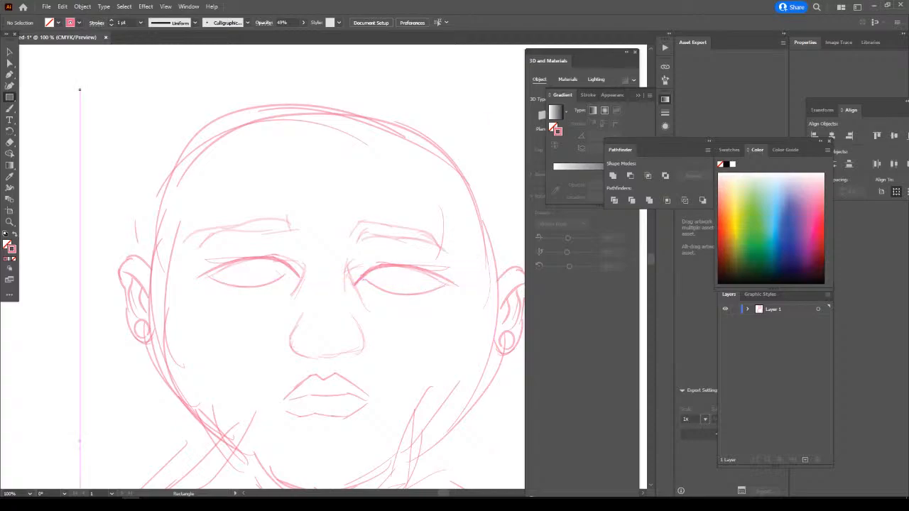
{"action": "key", "text": "b"}
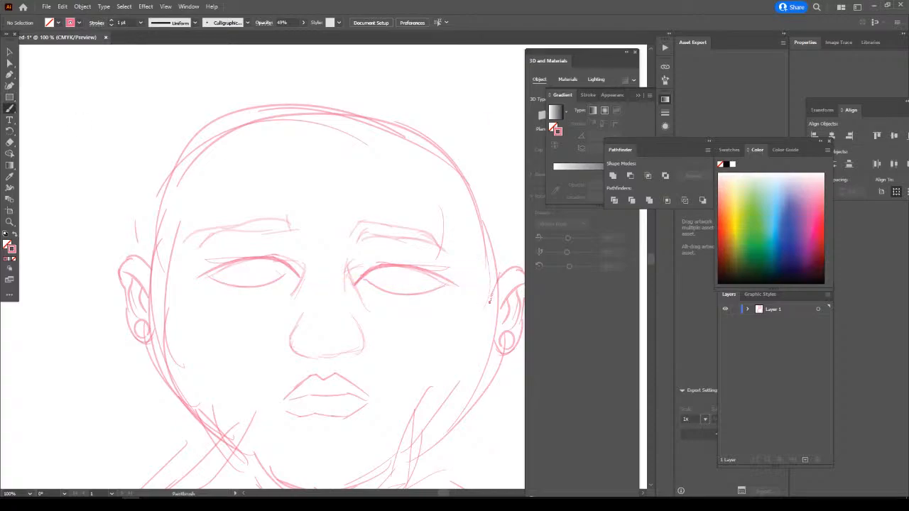
{"action": "mouse_move", "coordinate": [490, 301]}
{"action": "left_mouse_down"}
{"action": "mouse_move", "coordinate": [475, 223]}
{"action": "mouse_move", "coordinate": [450, 201]}
{"action": "mouse_move", "coordinate": [451, 166]}
{"action": "mouse_move", "coordinate": [413, 145]}
{"action": "mouse_move", "coordinate": [288, 129]}
{"action": "mouse_move", "coordinate": [234, 132]}
{"action": "mouse_move", "coordinate": [193, 151]}
{"action": "left_mouse_up"}
{"action": "mouse_move", "coordinate": [152, 272]}
{"action": "left_mouse_down"}
{"action": "mouse_move", "coordinate": [162, 302]}
{"action": "mouse_move", "coordinate": [160, 229]}
{"action": "mouse_move", "coordinate": [198, 200]}
{"action": "mouse_move", "coordinate": [193, 155]}
{"action": "mouse_move", "coordinate": [277, 133]}
{"action": "left_mouse_up"}
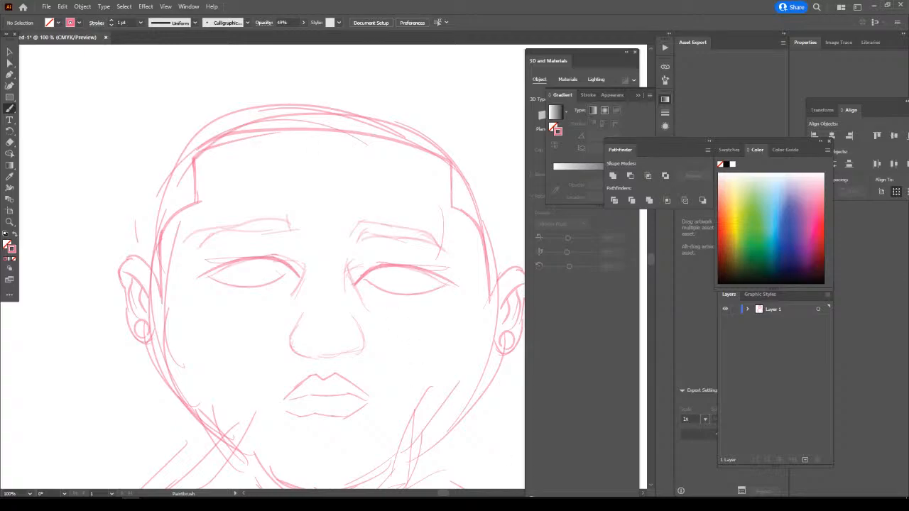
Sketch loose, jagged curly hair strokes standing away from the head on both sides above the ears.
{"action": "key", "text": "ctrl+minus"}
{"action": "key", "text": "ctrl+minus"}
{"action": "scroll", "coordinate": [466, 390], "scroll_direction": "down", "scroll_amount": 3}
{"action": "key", "text": "ctrl+plus"}
{"action": "scroll", "coordinate": [467, 390], "scroll_direction": "right", "scroll_amount": 2}
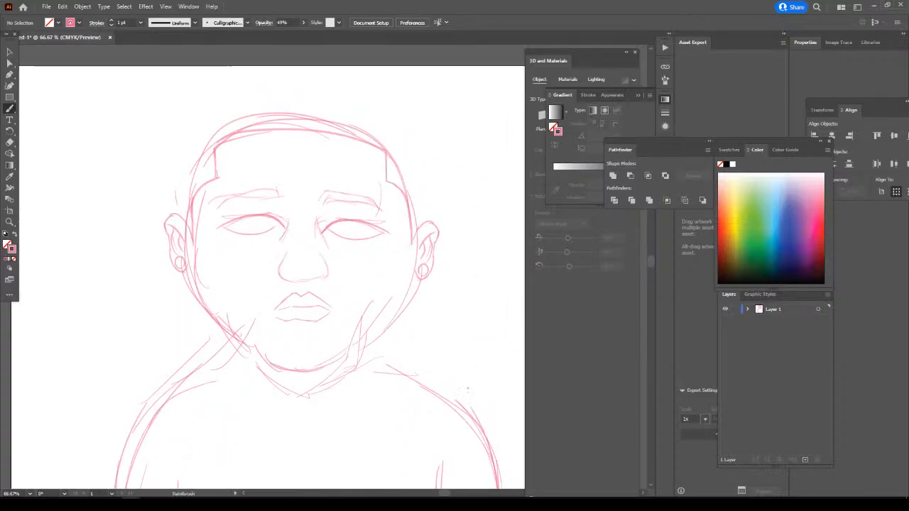
{"action": "scroll", "coordinate": [454, 249], "scroll_direction": "up", "scroll_amount": 1}
{"action": "mouse_move", "coordinate": [451, 246]}
{"action": "left_mouse_down"}
{"action": "mouse_move", "coordinate": [488, 232]}
{"action": "mouse_move", "coordinate": [480, 192]}
{"action": "mouse_move", "coordinate": [501, 191]}
{"action": "mouse_move", "coordinate": [504, 158]}
{"action": "mouse_move", "coordinate": [469, 181]}
{"action": "left_mouse_up"}
{"action": "left_click_drag", "start_coordinate": [476, 177], "coordinate": [484, 129]}
{"action": "mouse_move", "coordinate": [161, 235]}
{"action": "left_mouse_down"}
{"action": "mouse_move", "coordinate": [135, 214]}
{"action": "mouse_move", "coordinate": [115, 221]}
{"action": "mouse_move", "coordinate": [93, 206]}
{"action": "mouse_move", "coordinate": [128, 188]}
{"action": "mouse_move", "coordinate": [107, 127]}
{"action": "left_mouse_up"}
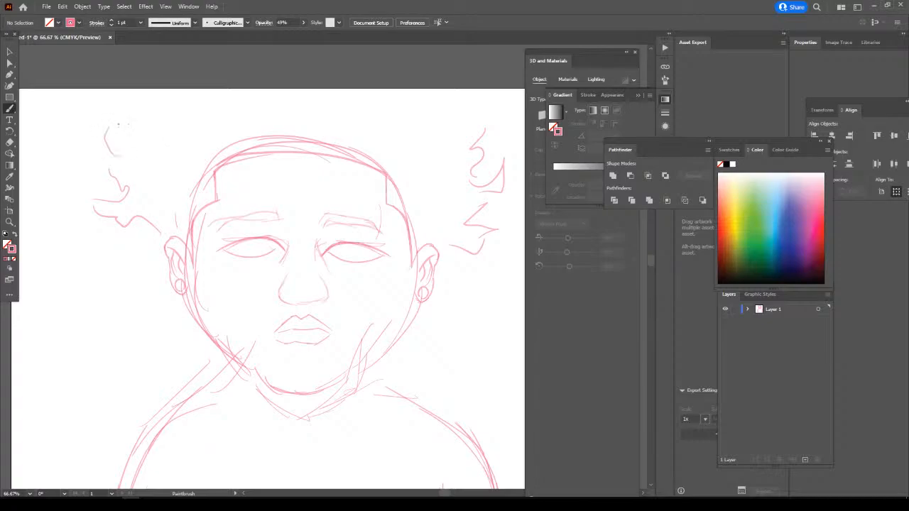
Add wavy curls beside and below both ears and rough outer hair strokes above the head.
{"action": "mouse_move", "coordinate": [436, 265]}
{"action": "left_mouse_down"}
{"action": "mouse_move", "coordinate": [455, 326]}
{"action": "mouse_move", "coordinate": [445, 311]}
{"action": "mouse_move", "coordinate": [427, 319]}
{"action": "mouse_move", "coordinate": [427, 341]}
{"action": "left_mouse_up"}
{"action": "mouse_move", "coordinate": [182, 305]}
{"action": "left_mouse_down"}
{"action": "mouse_move", "coordinate": [171, 329]}
{"action": "mouse_move", "coordinate": [168, 319]}
{"action": "left_mouse_up"}
{"action": "mouse_move", "coordinate": [150, 258]}
{"action": "left_mouse_down"}
{"action": "mouse_move", "coordinate": [111, 271]}
{"action": "mouse_move", "coordinate": [114, 237]}
{"action": "left_mouse_up"}
{"action": "left_click_drag", "start_coordinate": [434, 107], "coordinate": [413, 82]}
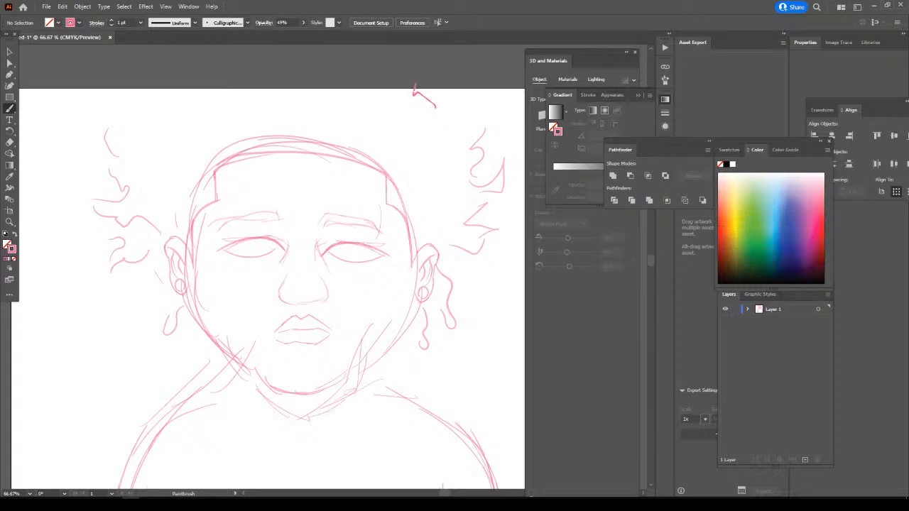
{"action": "left_click_drag", "start_coordinate": [352, 84], "coordinate": [277, 72]}
Delete the old rounded skull strokes above the new hairline.
{"action": "key", "text": "v"}
{"action": "mouse_move", "coordinate": [236, 112]}
{"action": "left_mouse_down"}
{"action": "mouse_move", "coordinate": [316, 143]}
{"action": "mouse_move", "coordinate": [309, 149]}
{"action": "left_mouse_up"}
{"action": "key", "text": "Delete"}
{"action": "key", "text": "Delete"}
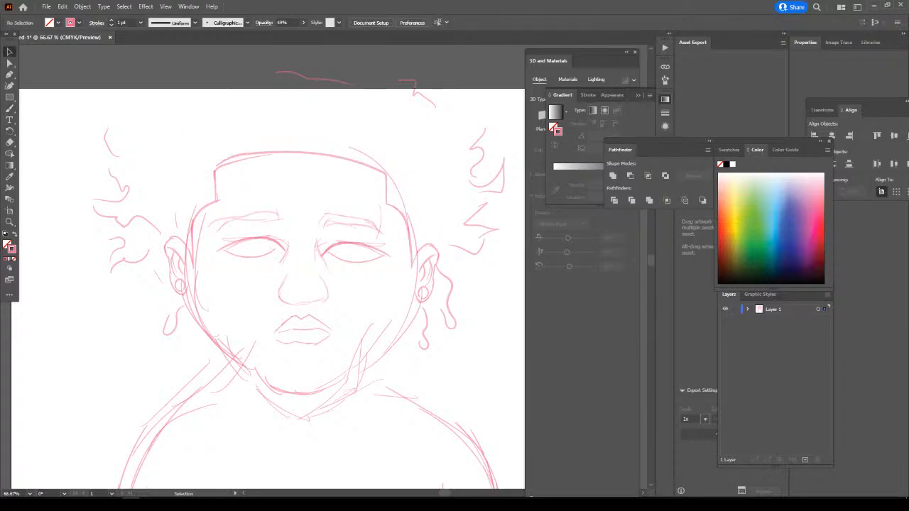
{"action": "left_click_drag", "start_coordinate": [374, 149], "coordinate": [375, 150]}
{"action": "key", "text": "Delete"}
Delete the overlapping construction strokes at the jaw and neck and the stray stroke at the outer end of the right-side eyebrow.
{"action": "left_click_drag", "start_coordinate": [378, 357], "coordinate": [378, 358]}
{"action": "key", "text": "Delete"}
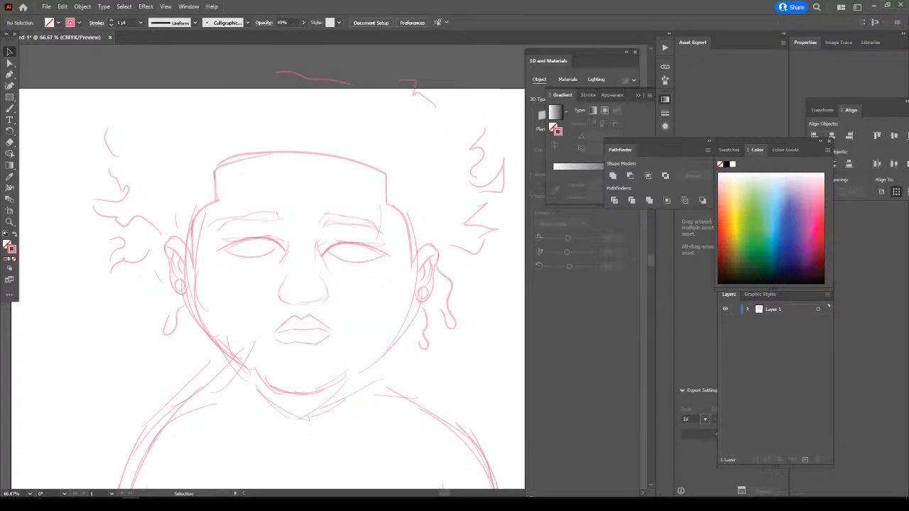
{"action": "key", "text": "Delete"}
{"action": "mouse_move", "coordinate": [374, 211]}
{"action": "left_mouse_down"}
{"action": "mouse_move", "coordinate": [376, 229]}
{"action": "mouse_move", "coordinate": [405, 219]}
{"action": "left_mouse_up"}
{"action": "key", "text": "Delete"}
Replace the eyebrow left of the nose with a copy of the opposite eyebrow, reflected across the vertical axis.
{"action": "left_click_drag", "start_coordinate": [241, 189], "coordinate": [277, 226]}
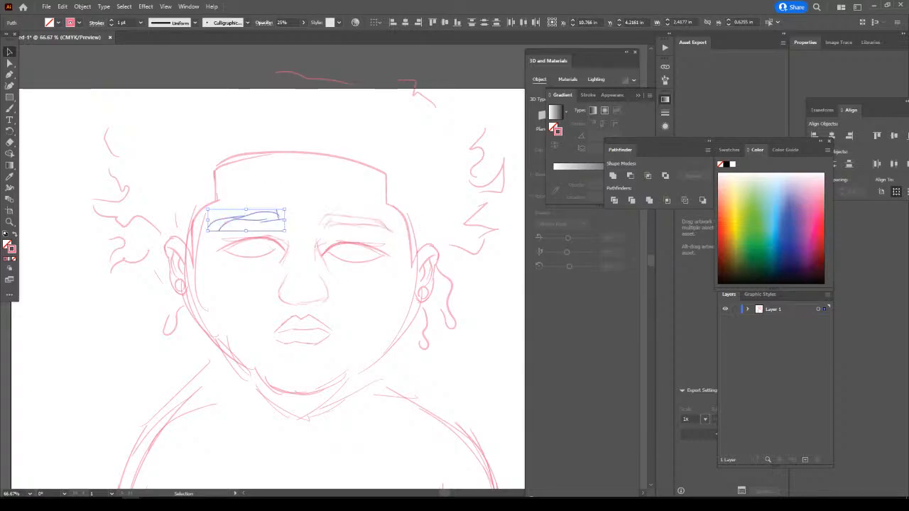
{"action": "mouse_move", "coordinate": [326, 203]}
{"action": "left_mouse_down"}
{"action": "mouse_move", "coordinate": [396, 233]}
{"action": "mouse_move", "coordinate": [285, 225]}
{"action": "left_mouse_up"}
{"action": "right_click", "coordinate": [285, 225]}
{"action": "mouse_move", "coordinate": [311, 362]}
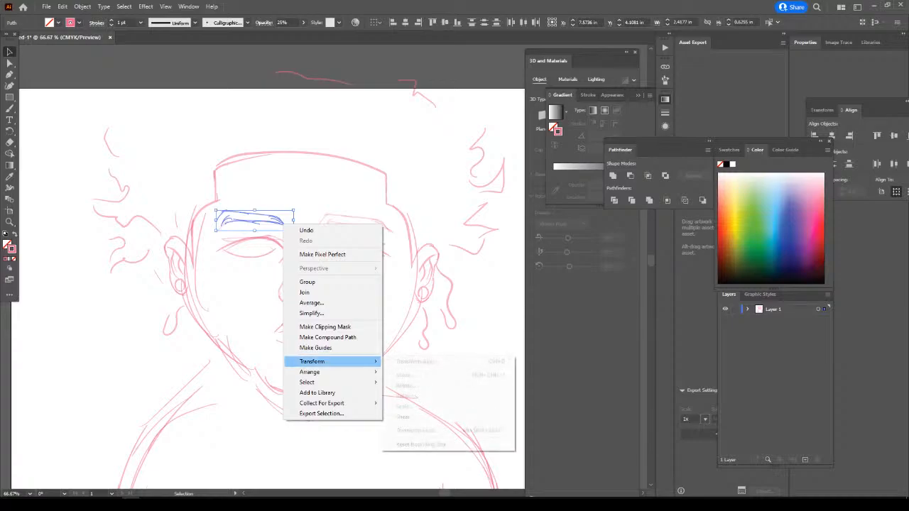
{"action": "left_click", "coordinate": [406, 396]}
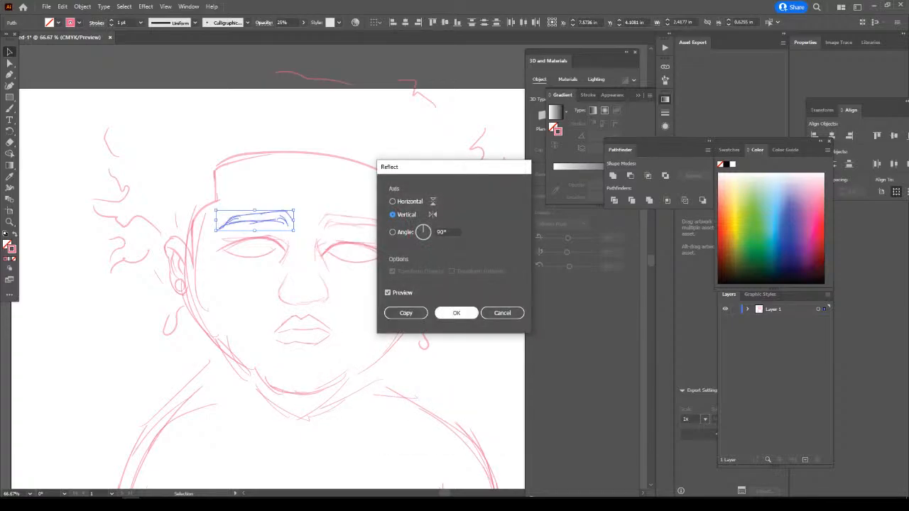
{"action": "left_click", "coordinate": [457, 312]}
Flatten the reflected eyebrow slightly, nudge it outward and down over the eye, and deselect it.
{"action": "left_click_drag", "start_coordinate": [298, 208], "coordinate": [301, 214]}
{"action": "key", "text": "Left"}
{"action": "key", "text": "Left"}
{"action": "key", "text": "Left"}
{"action": "key", "text": "Left"}
{"action": "key", "text": "Left"}
{"action": "key", "text": "Left"}
{"action": "key", "text": "Left"}
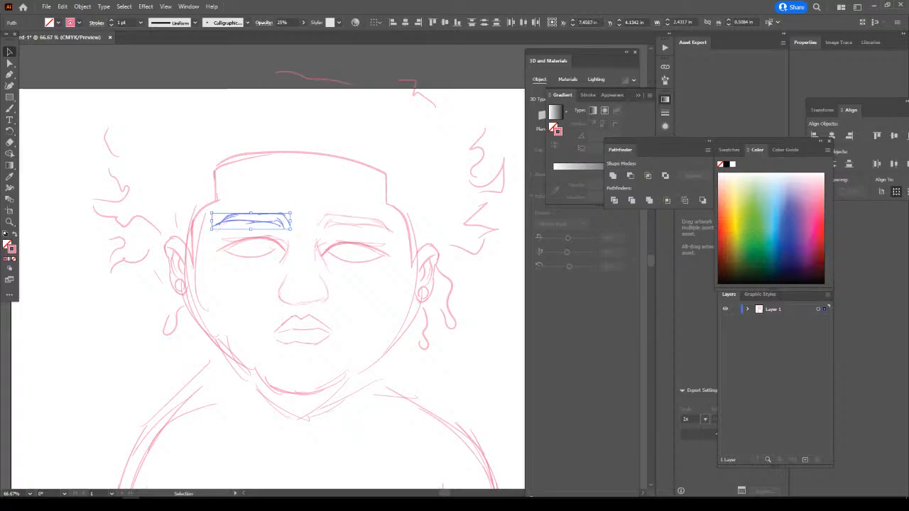
{"action": "key", "text": "Down"}
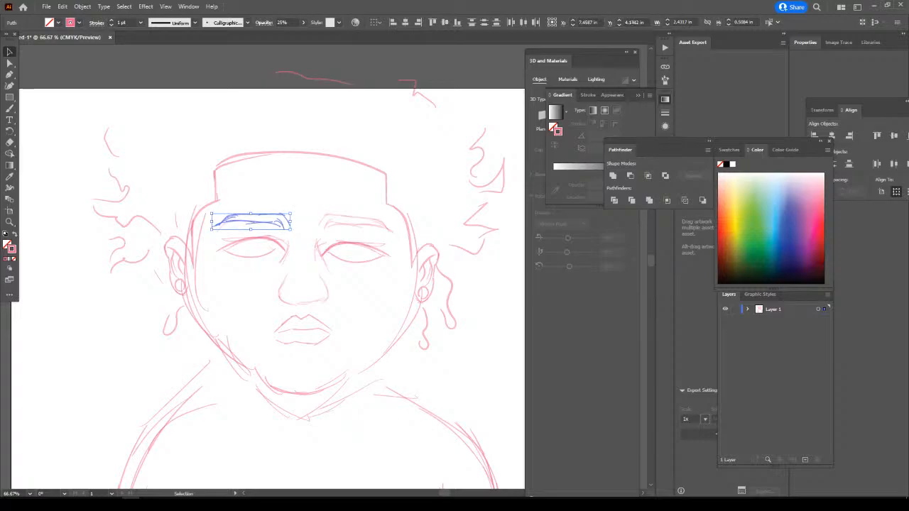
{"action": "key", "text": "ctrl+shift+a"}
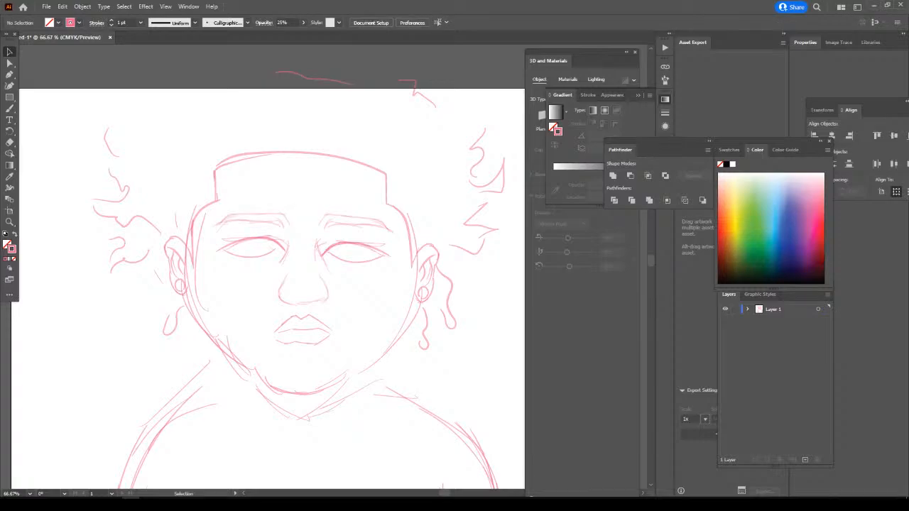
Sketch curved upper-lid crease strokes above both eyes, undoing the misplaced stroke at the inner corner.
{"action": "key", "text": "ctrl+minus"}
{"action": "key", "text": "ctrl+minus"}
{"action": "key", "text": "ctrl+minus"}
{"action": "key", "text": "ctrl+equal"}
{"action": "key", "text": "ctrl+equal"}
{"action": "key", "text": "ctrl+equal"}
{"action": "key", "text": "ctrl+equal"}
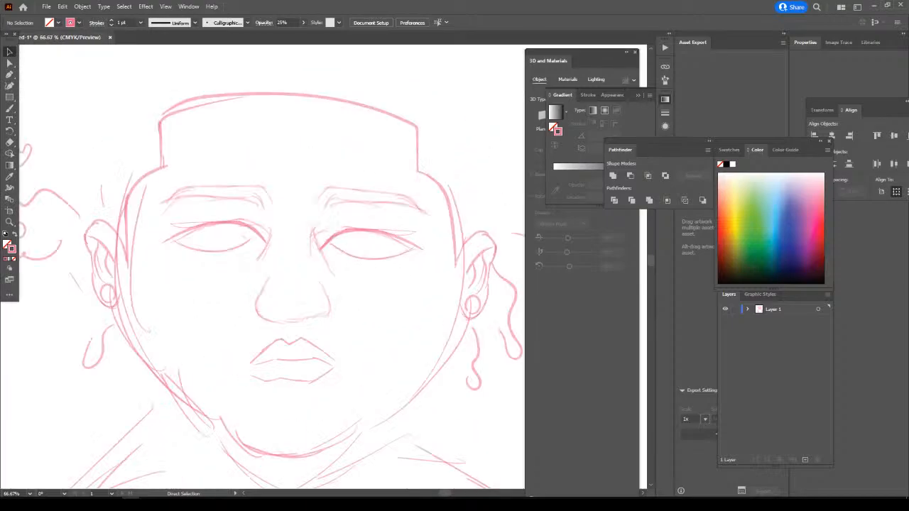
{"action": "scroll", "coordinate": [272, 284], "scroll_direction": "up", "scroll_amount": 1}
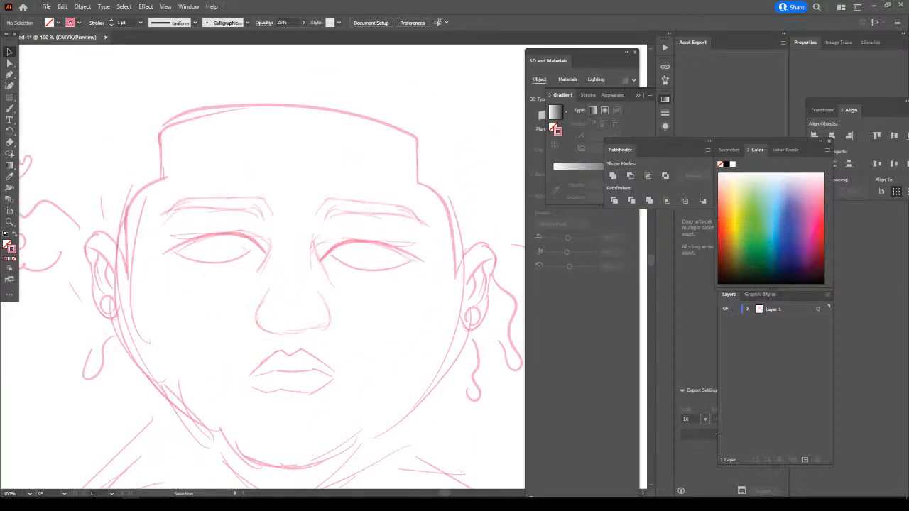
{"action": "key", "text": "b"}
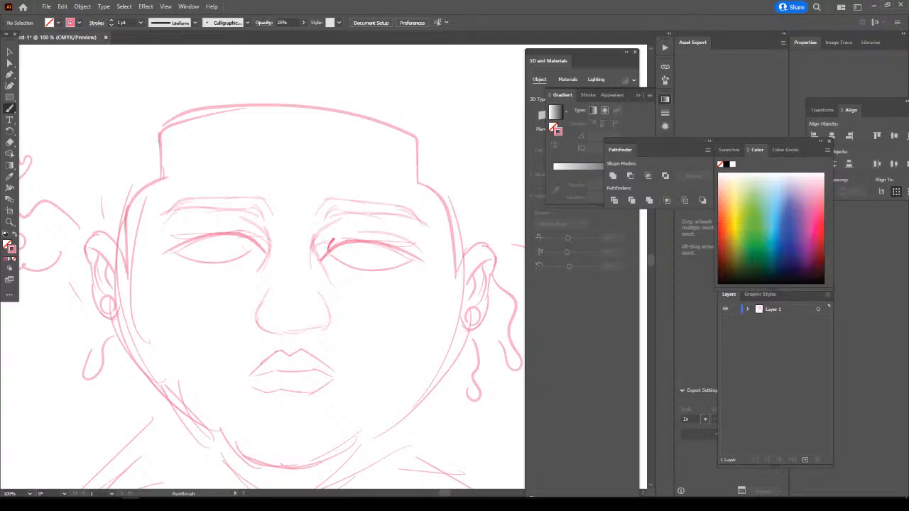
{"action": "key", "text": "ctrl+z"}
{"action": "mouse_move", "coordinate": [258, 235]}
{"action": "left_mouse_down"}
{"action": "mouse_move", "coordinate": [230, 227]}
{"action": "mouse_move", "coordinate": [172, 237]}
{"action": "left_mouse_up"}
Shade both eyebrows with dense hatching strokes and draw a partly covered iris in each eye.
{"action": "mouse_move", "coordinate": [419, 216]}
{"action": "left_mouse_down"}
{"action": "mouse_move", "coordinate": [351, 202]}
{"action": "mouse_move", "coordinate": [331, 207]}
{"action": "left_mouse_up"}
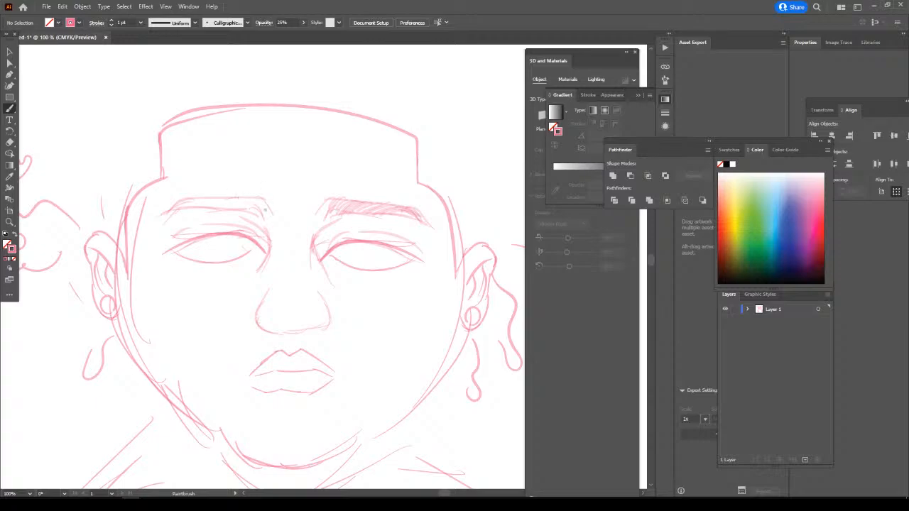
{"action": "mouse_move", "coordinate": [261, 208]}
{"action": "left_mouse_down"}
{"action": "mouse_move", "coordinate": [250, 199]}
{"action": "mouse_move", "coordinate": [177, 206]}
{"action": "left_mouse_up"}
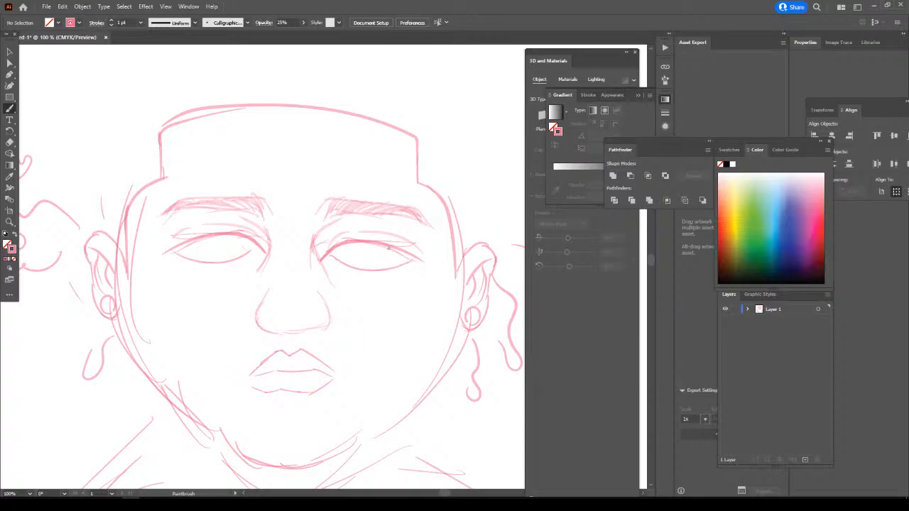
{"action": "mouse_move", "coordinate": [394, 248]}
{"action": "left_mouse_down"}
{"action": "mouse_move", "coordinate": [363, 268]}
{"action": "mouse_move", "coordinate": [350, 248]}
{"action": "mouse_move", "coordinate": [365, 267]}
{"action": "mouse_move", "coordinate": [381, 267]}
{"action": "mouse_move", "coordinate": [384, 241]}
{"action": "left_mouse_up"}
{"action": "mouse_move", "coordinate": [237, 235]}
{"action": "left_mouse_down"}
{"action": "mouse_move", "coordinate": [213, 260]}
{"action": "mouse_move", "coordinate": [196, 251]}
{"action": "mouse_move", "coordinate": [215, 261]}
{"action": "mouse_move", "coordinate": [234, 241]}
{"action": "mouse_move", "coordinate": [226, 257]}
{"action": "mouse_move", "coordinate": [189, 244]}
{"action": "left_mouse_up"}
Draw the curved underside of the nose tip and darken the nostrils along the base of the nose.
{"action": "key", "text": "ctrl+minus"}
{"action": "key", "text": "ctrl+minus"}
{"action": "key", "text": "ctrl+minus"}
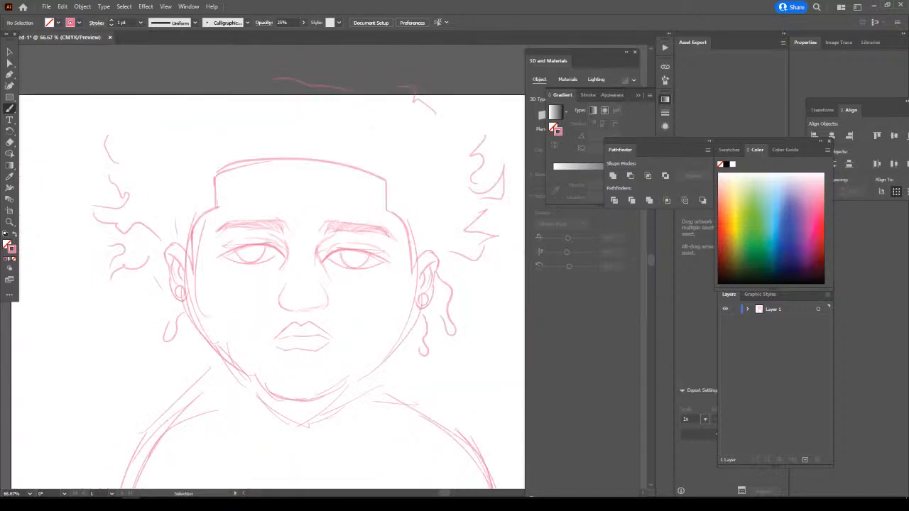
{"action": "scroll", "coordinate": [324, 267], "scroll_direction": "left", "scroll_amount": 1}
{"action": "key", "text": "ctrl+equal"}
{"action": "key", "text": "ctrl+equal"}
{"action": "key", "text": "ctrl+equal"}
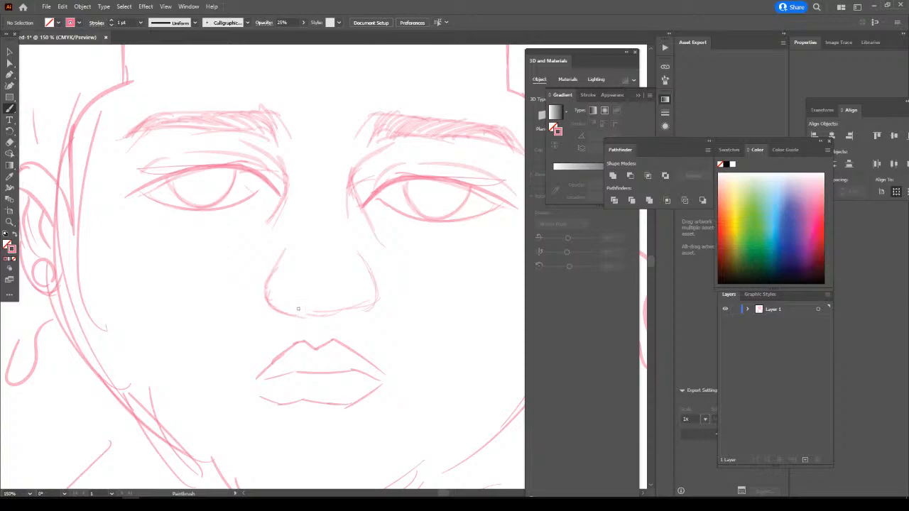
{"action": "mouse_move", "coordinate": [298, 309]}
{"action": "left_mouse_down"}
{"action": "mouse_move", "coordinate": [355, 305]}
{"action": "mouse_move", "coordinate": [329, 310]}
{"action": "left_mouse_up"}
{"action": "left_click_drag", "start_coordinate": [336, 307], "coordinate": [315, 314]}
{"action": "mouse_move", "coordinate": [325, 314]}
{"action": "left_mouse_down"}
{"action": "mouse_move", "coordinate": [277, 306]}
{"action": "mouse_move", "coordinate": [364, 305]}
{"action": "mouse_move", "coordinate": [336, 308]}
{"action": "left_mouse_up"}
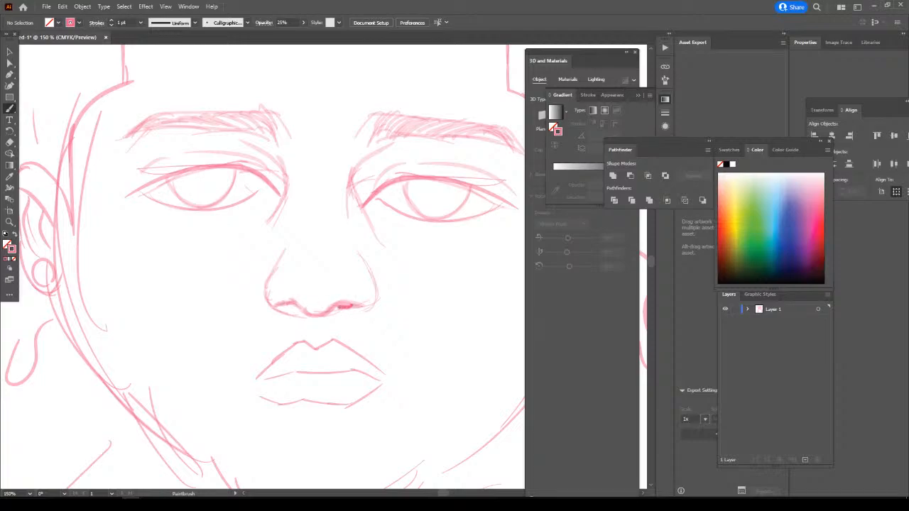
Reinforce the nostril line and the rounded outer wings on both sides of the nose with additional strokes.
{"action": "left_click_drag", "start_coordinate": [275, 301], "coordinate": [376, 304]}
{"action": "mouse_move", "coordinate": [366, 317]}
{"action": "left_mouse_down"}
{"action": "mouse_move", "coordinate": [380, 289]}
{"action": "mouse_move", "coordinate": [366, 272]}
{"action": "left_mouse_up"}
{"action": "left_click_drag", "start_coordinate": [287, 312], "coordinate": [260, 304]}
{"action": "left_click_drag", "start_coordinate": [266, 311], "coordinate": [268, 280]}
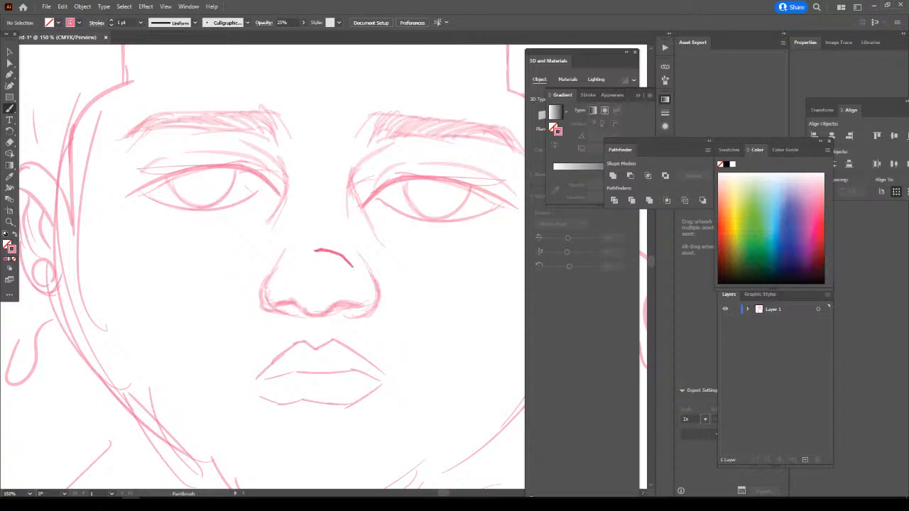
Sketch a short curved stroke across the upper part of the nose tip.
{"action": "left_click_drag", "start_coordinate": [345, 248], "coordinate": [308, 248]}
{"action": "key", "text": "ctrl+minus"}
{"action": "key", "text": "ctrl+minus"}
{"action": "key", "text": "ctrl+minus"}
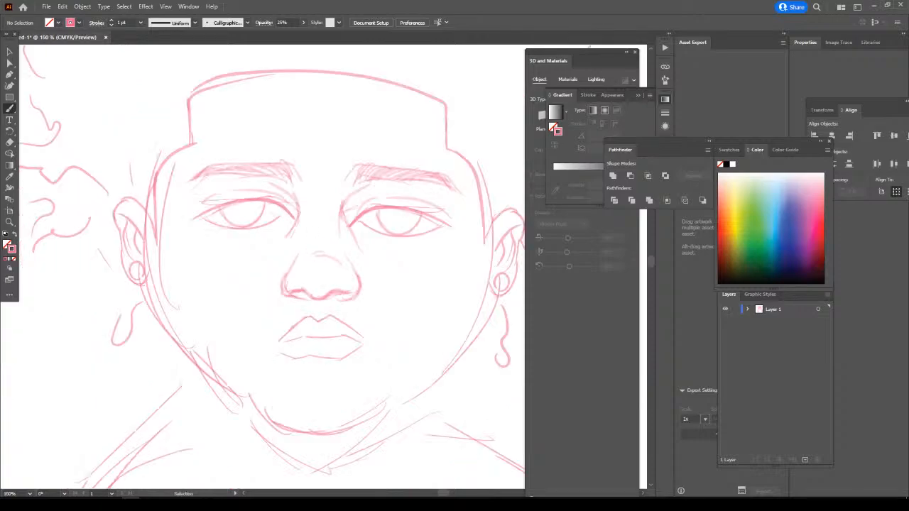
Sketch a curved shadow line below the lower lip and hatch short strokes along the chin.
{"action": "scroll", "coordinate": [459, 434], "scroll_direction": "down", "scroll_amount": 1}
{"action": "key", "text": "ctrl+plus"}
{"action": "key", "text": "ctrl+plus"}
{"action": "key", "text": "ctrl+plus"}
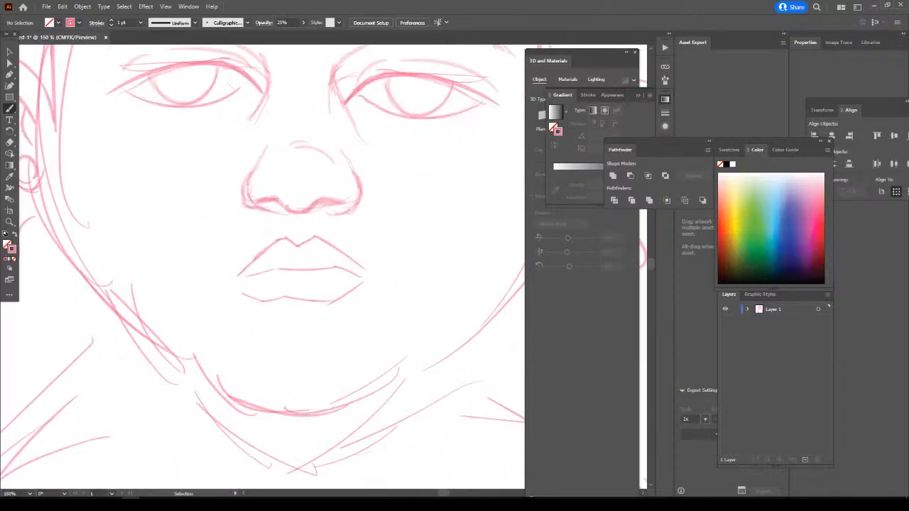
{"action": "mouse_move", "coordinate": [308, 302]}
{"action": "left_mouse_down"}
{"action": "mouse_move", "coordinate": [330, 317]}
{"action": "mouse_move", "coordinate": [271, 309]}
{"action": "mouse_move", "coordinate": [262, 317]}
{"action": "left_mouse_up"}
{"action": "mouse_move", "coordinate": [377, 389]}
{"action": "left_mouse_down"}
{"action": "mouse_move", "coordinate": [352, 412]}
{"action": "mouse_move", "coordinate": [294, 417]}
{"action": "mouse_move", "coordinate": [246, 408]}
{"action": "mouse_move", "coordinate": [215, 380]}
{"action": "left_mouse_up"}
Reinforce the jawline on both sides of the face with additional strokes running from chin to ear.
{"action": "key", "text": "ctrl+minus"}
{"action": "key", "text": "ctrl+minus"}
{"action": "key", "text": "ctrl+minus"}
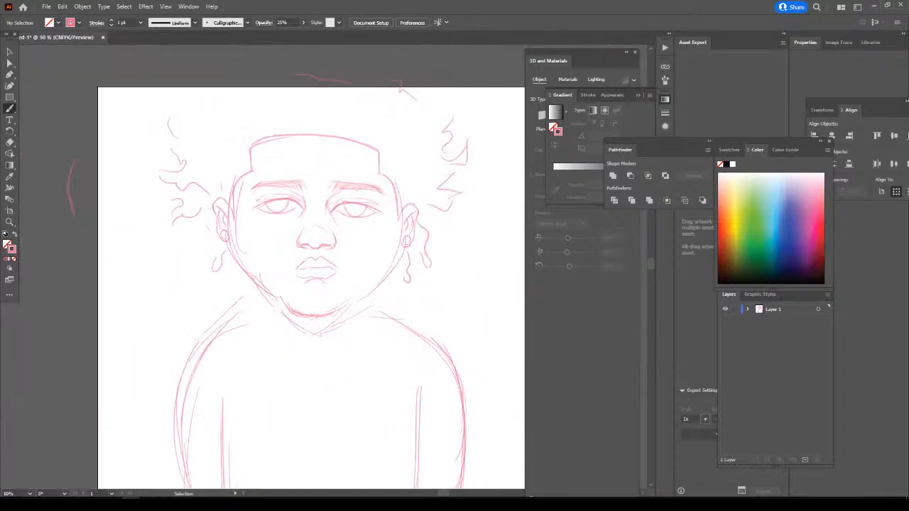
{"action": "scroll", "coordinate": [400, 372], "scroll_direction": "up", "scroll_amount": 1}
{"action": "key", "text": "ctrl+equal"}
{"action": "key", "text": "ctrl+equal"}
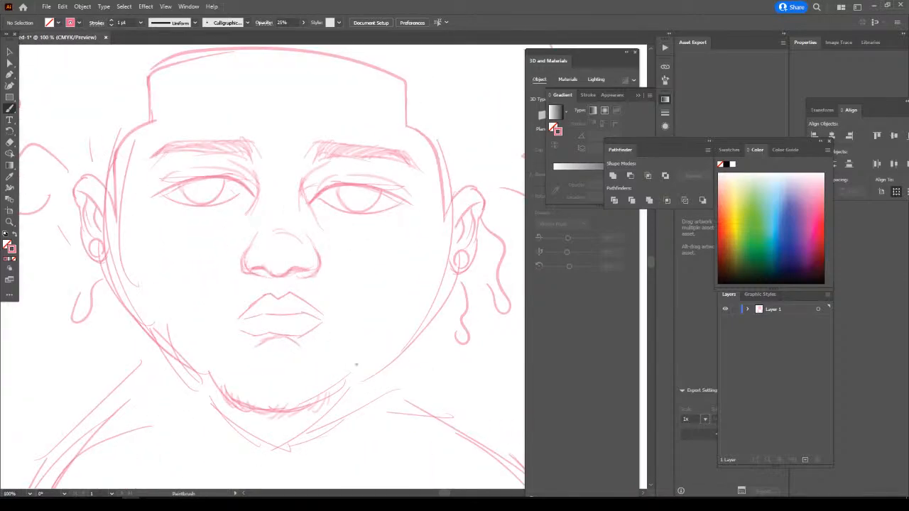
{"action": "mouse_move", "coordinate": [370, 382]}
{"action": "left_mouse_down"}
{"action": "mouse_move", "coordinate": [422, 333]}
{"action": "mouse_move", "coordinate": [451, 250]}
{"action": "left_mouse_up"}
{"action": "mouse_move", "coordinate": [452, 218]}
{"action": "left_mouse_down"}
{"action": "mouse_move", "coordinate": [429, 309]}
{"action": "mouse_move", "coordinate": [402, 355]}
{"action": "left_mouse_up"}
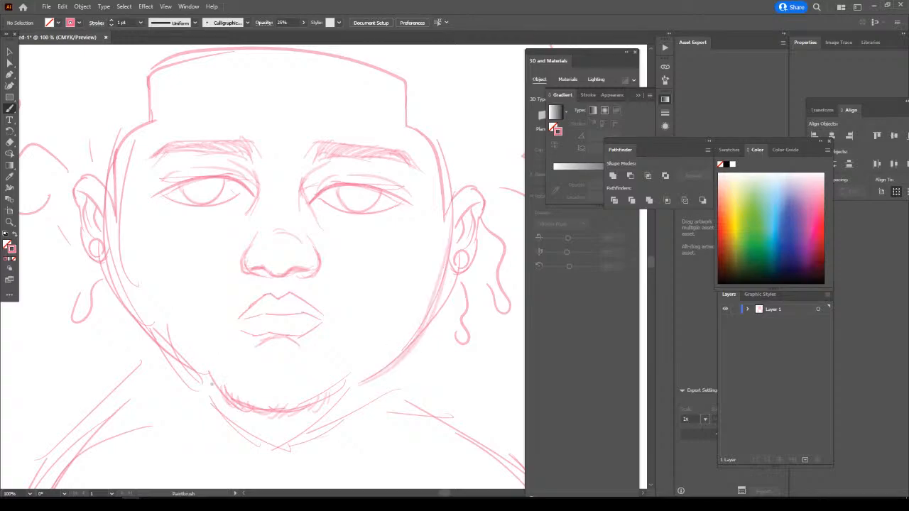
{"action": "left_click_drag", "start_coordinate": [207, 387], "coordinate": [140, 346]}
Delete the rough overlapping strokes that form the left side of the jaw.
{"action": "key", "text": "v"}
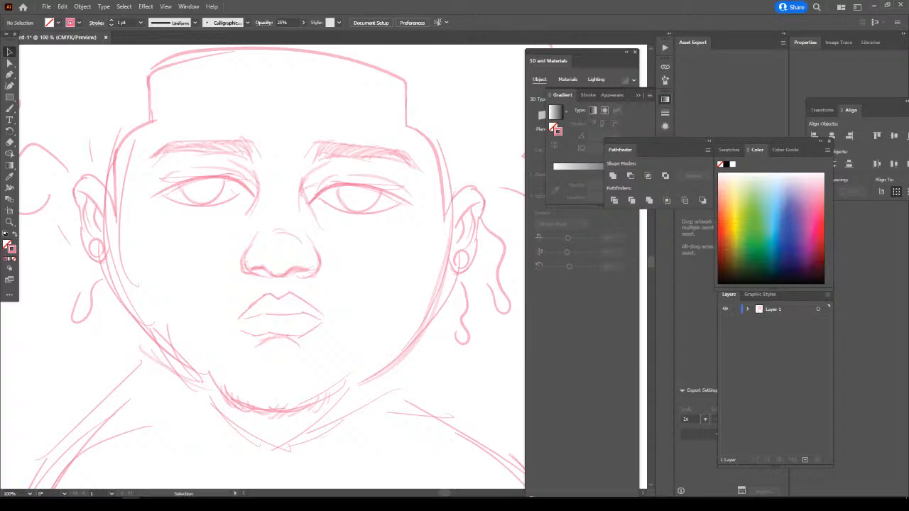
{"action": "left_click_drag", "start_coordinate": [129, 320], "coordinate": [181, 366]}
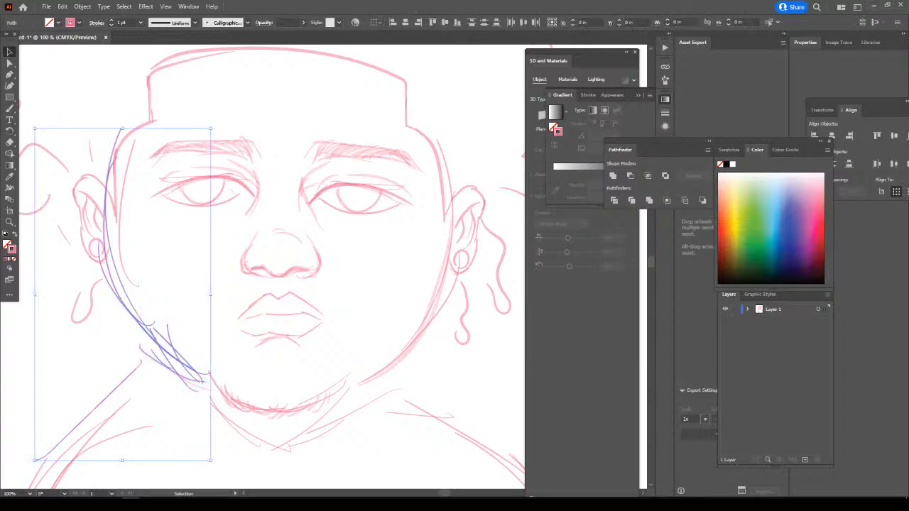
{"action": "key", "text": "Delete"}
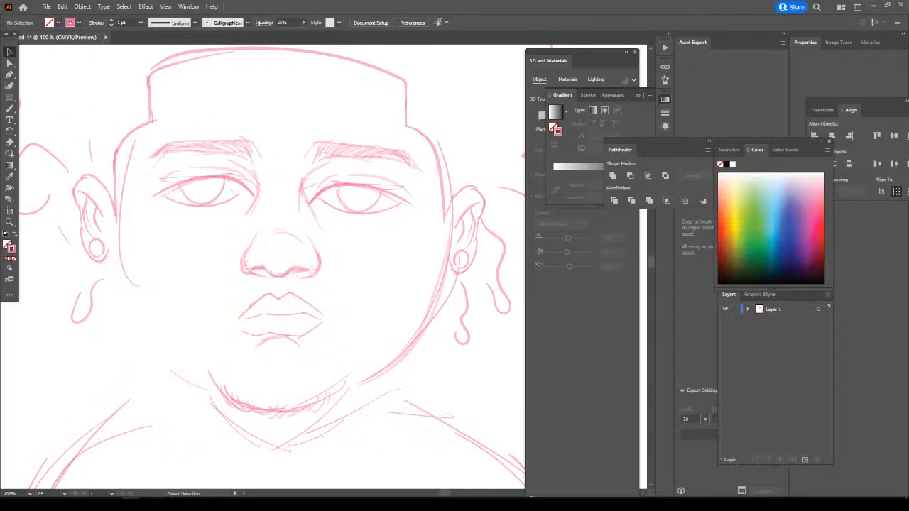
Redraw the left jawline with overlapping curved strokes from below the ear to the chin.
{"action": "key", "text": "ctrl+minus"}
{"action": "scroll", "coordinate": [272, 267], "scroll_direction": "left", "scroll_amount": 1}
{"action": "scroll", "coordinate": [272, 267], "scroll_direction": "up", "scroll_amount": 1}
{"action": "scroll", "coordinate": [275, 277], "scroll_direction": "down", "scroll_amount": 2}
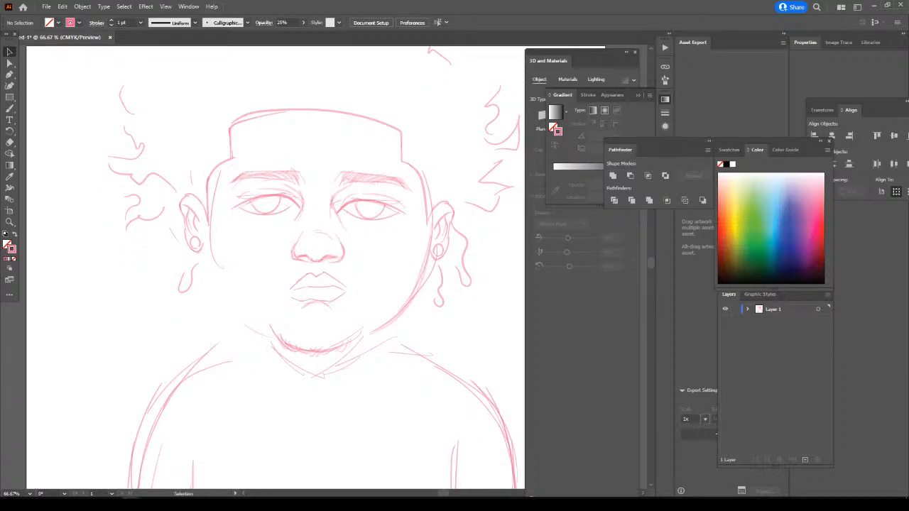
{"action": "scroll", "coordinate": [275, 277], "scroll_direction": "up", "scroll_amount": 1}
{"action": "key", "text": "b"}
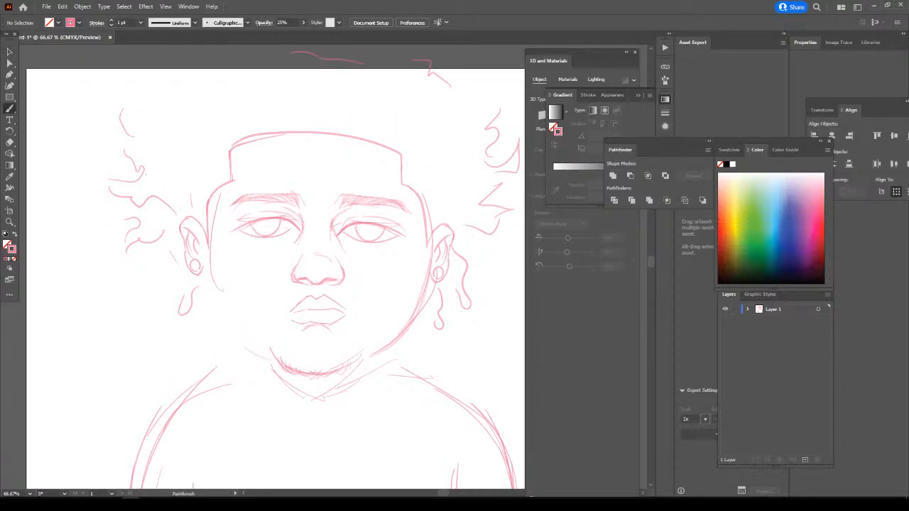
{"action": "left_click_drag", "start_coordinate": [237, 334], "coordinate": [267, 359]}
{"action": "left_click_drag", "start_coordinate": [217, 301], "coordinate": [235, 333]}
{"action": "left_click_drag", "start_coordinate": [211, 280], "coordinate": [229, 322]}
{"action": "left_click_drag", "start_coordinate": [204, 257], "coordinate": [213, 306]}
{"action": "mouse_move", "coordinate": [209, 274]}
{"action": "left_mouse_down"}
{"action": "mouse_move", "coordinate": [217, 308]}
{"action": "mouse_move", "coordinate": [253, 347]}
{"action": "left_mouse_up"}
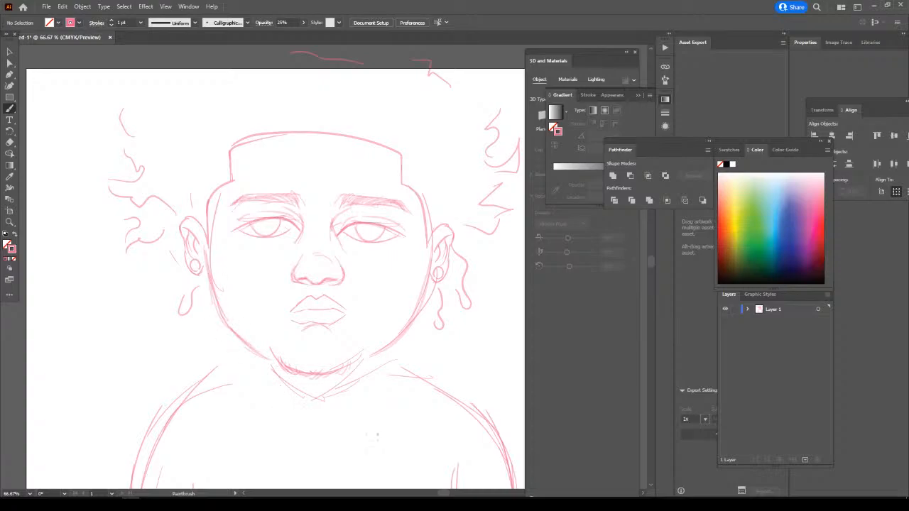
Sketch the short sides of the neck and a curved neckline beneath the chin, reinforced with repeated strokes.
{"action": "scroll", "coordinate": [386, 396], "scroll_direction": "down", "scroll_amount": 4}
{"action": "scroll", "coordinate": [386, 396], "scroll_direction": "up", "scroll_amount": 4}
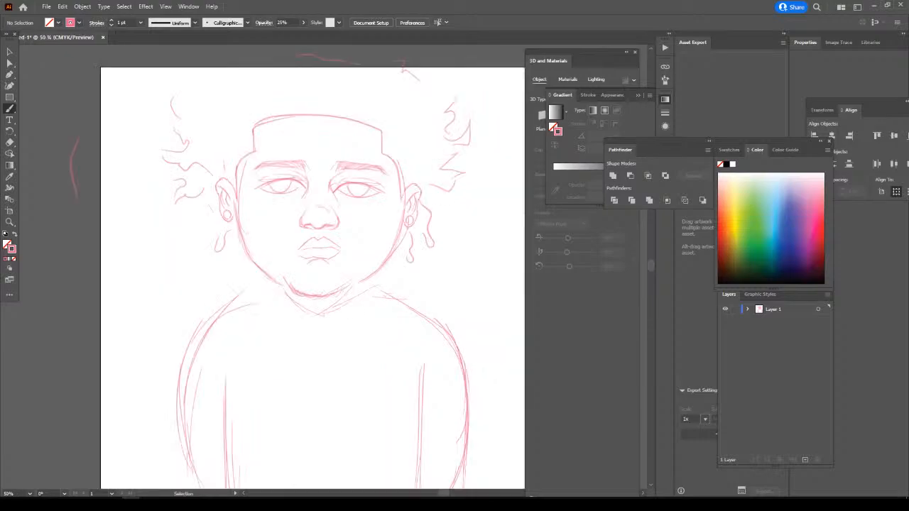
{"action": "scroll", "coordinate": [384, 406], "scroll_direction": "down", "scroll_amount": 2}
{"action": "key", "text": "ctrl+plus"}
{"action": "scroll", "coordinate": [385, 373], "scroll_direction": "down", "scroll_amount": 2}
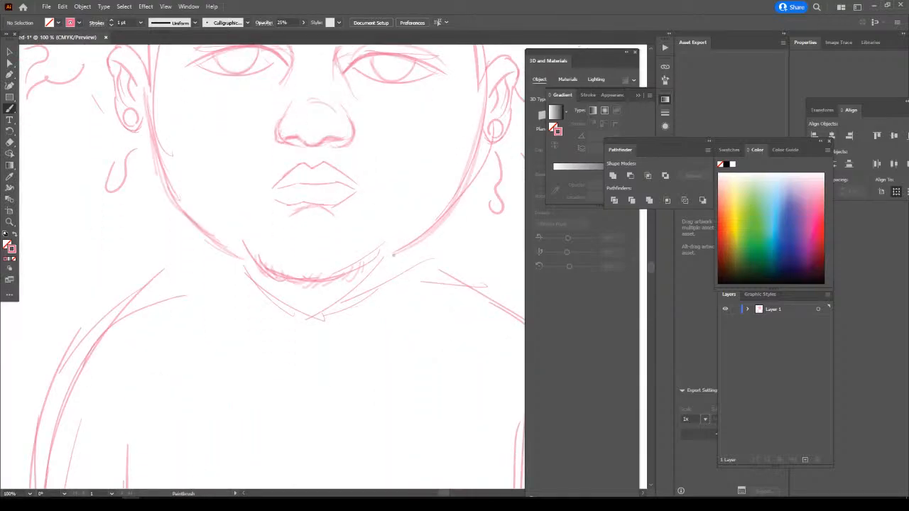
{"action": "mouse_move", "coordinate": [395, 253]}
{"action": "left_mouse_down"}
{"action": "mouse_move", "coordinate": [385, 295]}
{"action": "mouse_move", "coordinate": [387, 286]}
{"action": "mouse_move", "coordinate": [371, 310]}
{"action": "mouse_move", "coordinate": [348, 321]}
{"action": "left_mouse_up"}
{"action": "mouse_move", "coordinate": [369, 310]}
{"action": "left_mouse_down"}
{"action": "mouse_move", "coordinate": [337, 325]}
{"action": "mouse_move", "coordinate": [300, 325]}
{"action": "left_mouse_up"}
{"action": "left_click_drag", "start_coordinate": [316, 324], "coordinate": [269, 313]}
{"action": "mouse_move", "coordinate": [298, 321]}
{"action": "left_mouse_down"}
{"action": "mouse_move", "coordinate": [251, 297]}
{"action": "mouse_move", "coordinate": [245, 267]}
{"action": "mouse_move", "coordinate": [250, 296]}
{"action": "left_mouse_up"}
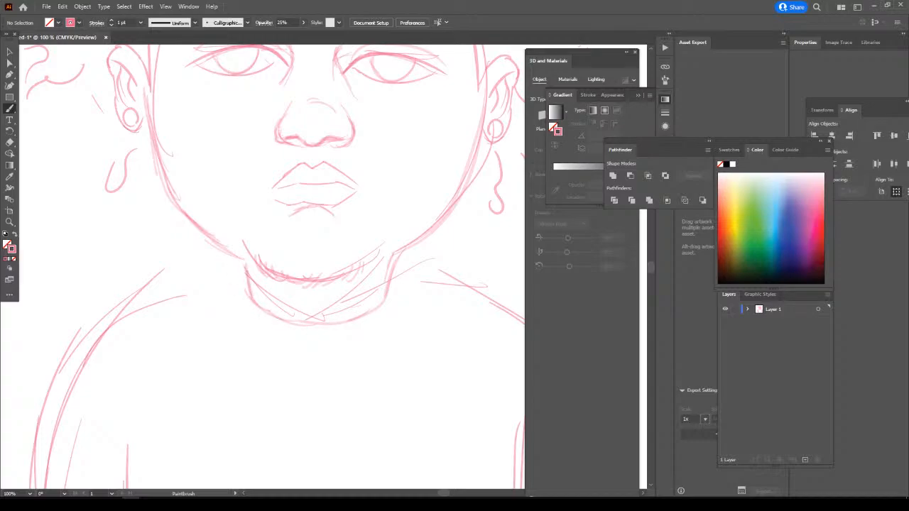
{"action": "left_click_drag", "start_coordinate": [245, 264], "coordinate": [250, 293]}
{"action": "mouse_move", "coordinate": [380, 276]}
{"action": "left_mouse_down"}
{"action": "mouse_move", "coordinate": [292, 301]}
{"action": "mouse_move", "coordinate": [264, 275]}
{"action": "left_mouse_up"}
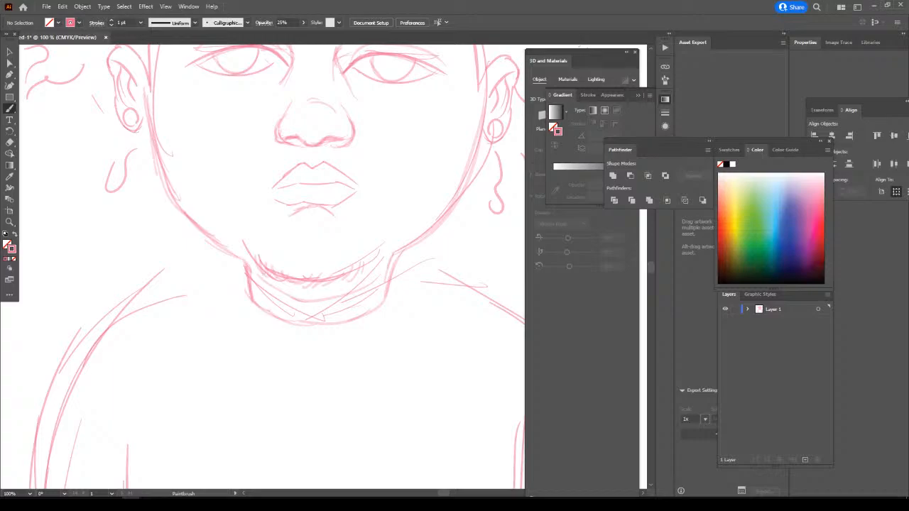
Draw a shirt collar with two pointed flaps around the base of the neck.
{"action": "mouse_move", "coordinate": [395, 254]}
{"action": "left_mouse_down"}
{"action": "mouse_move", "coordinate": [388, 299]}
{"action": "mouse_move", "coordinate": [410, 293]}
{"action": "mouse_move", "coordinate": [420, 312]}
{"action": "left_mouse_up"}
{"action": "left_click_drag", "start_coordinate": [419, 312], "coordinate": [375, 384]}
{"action": "mouse_move", "coordinate": [364, 354]}
{"action": "left_mouse_down"}
{"action": "mouse_move", "coordinate": [331, 329]}
{"action": "mouse_move", "coordinate": [244, 370]}
{"action": "left_mouse_up"}
{"action": "left_click_drag", "start_coordinate": [245, 368], "coordinate": [238, 329]}
{"action": "mouse_move", "coordinate": [242, 345]}
{"action": "left_mouse_down"}
{"action": "mouse_move", "coordinate": [237, 296]}
{"action": "mouse_move", "coordinate": [248, 289]}
{"action": "mouse_move", "coordinate": [229, 296]}
{"action": "mouse_move", "coordinate": [241, 352]}
{"action": "left_mouse_up"}
Strengthen the outlines of both shoulders and outer arms with long curved strokes down toward the artboard's lower edge.
{"action": "key", "text": "ctrl+minus"}
{"action": "key", "text": "ctrl+minus"}
{"action": "scroll", "coordinate": [400, 443], "scroll_direction": "down", "scroll_amount": 2}
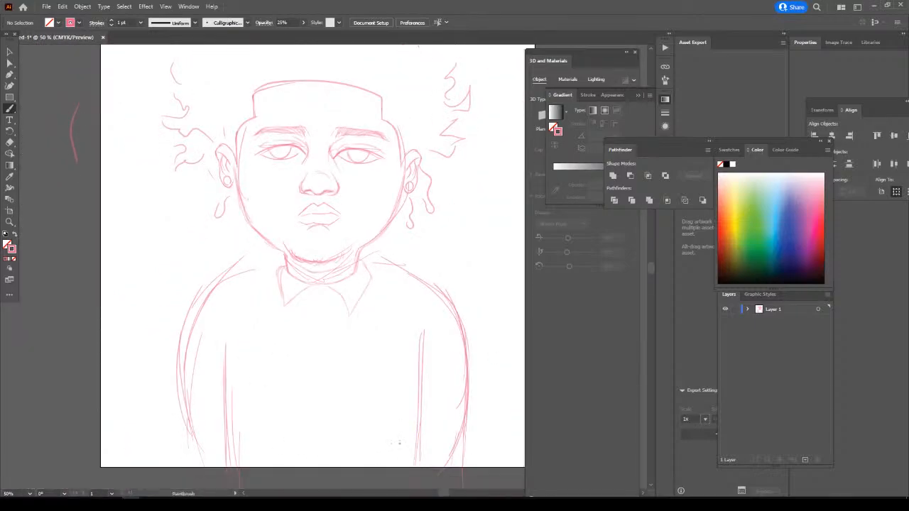
{"action": "key", "text": "ctrl+plus"}
{"action": "key", "text": "ctrl+minus"}
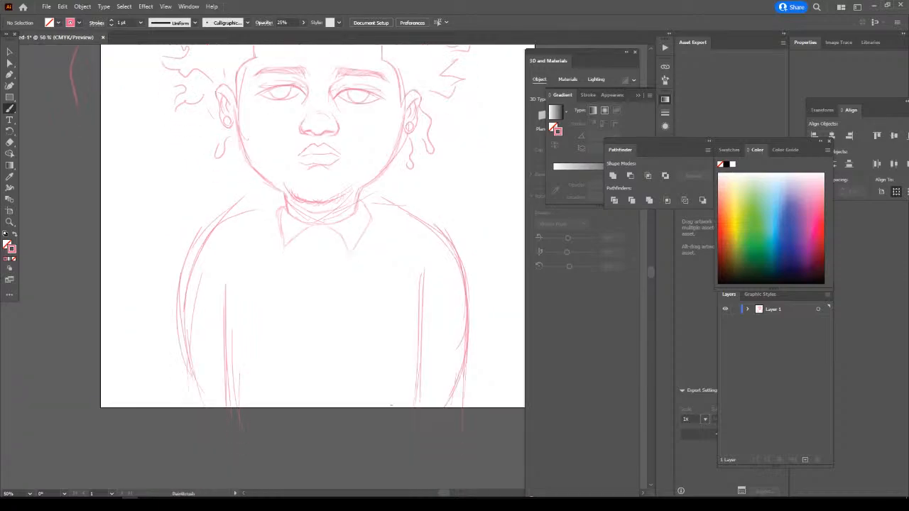
{"action": "mouse_move", "coordinate": [369, 202]}
{"action": "left_mouse_down"}
{"action": "mouse_move", "coordinate": [430, 234]}
{"action": "mouse_move", "coordinate": [462, 270]}
{"action": "mouse_move", "coordinate": [469, 383]}
{"action": "left_mouse_up"}
{"action": "left_click_drag", "start_coordinate": [471, 348], "coordinate": [451, 400]}
{"action": "left_click_drag", "start_coordinate": [220, 398], "coordinate": [182, 351]}
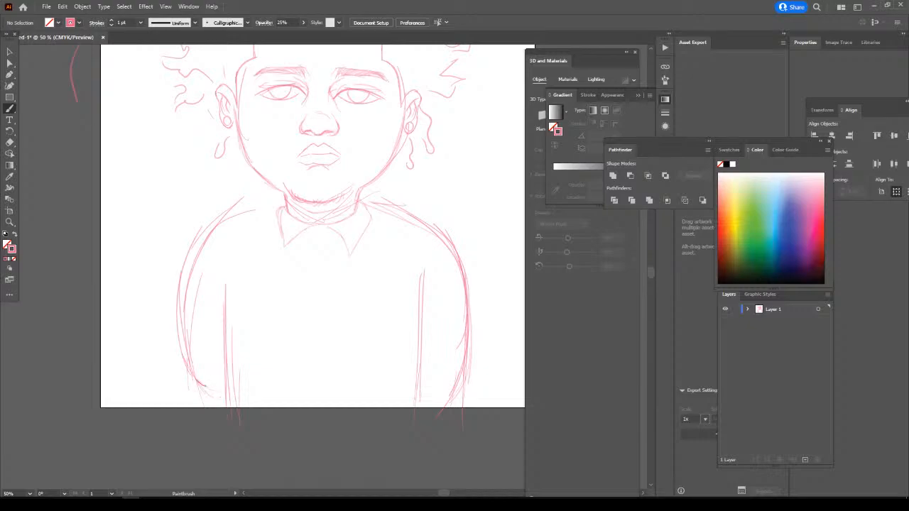
{"action": "mouse_move", "coordinate": [220, 415]}
{"action": "left_mouse_down"}
{"action": "mouse_move", "coordinate": [186, 357]}
{"action": "mouse_move", "coordinate": [179, 303]}
{"action": "mouse_move", "coordinate": [193, 248]}
{"action": "mouse_move", "coordinate": [217, 228]}
{"action": "left_mouse_up"}
{"action": "left_click_drag", "start_coordinate": [283, 207], "coordinate": [227, 225]}
{"action": "left_click_drag", "start_coordinate": [270, 202], "coordinate": [233, 215]}
Sketch the two long edges of a suspender strap running down the chest from the right shoulder.
{"action": "left_click_drag", "start_coordinate": [395, 206], "coordinate": [402, 388]}
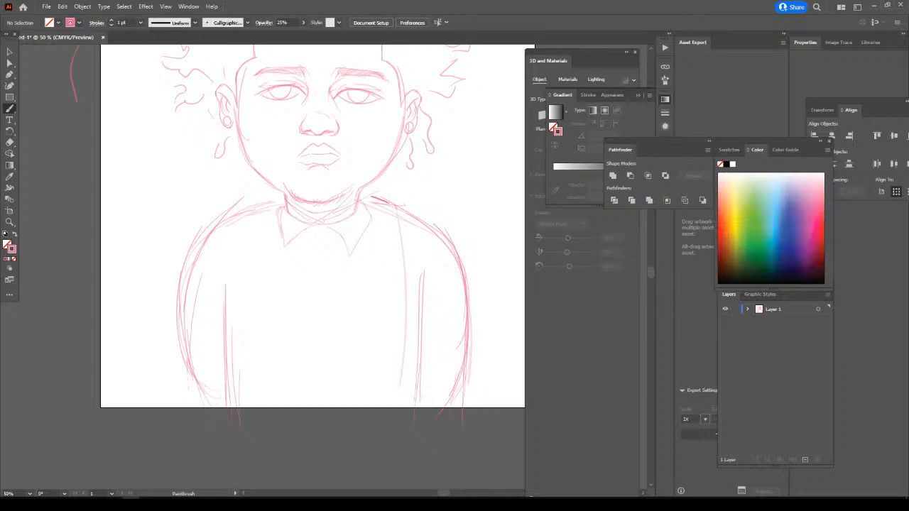
{"action": "mouse_move", "coordinate": [370, 197]}
{"action": "left_mouse_down"}
{"action": "mouse_move", "coordinate": [379, 225]}
{"action": "mouse_move", "coordinate": [382, 386]}
{"action": "mouse_move", "coordinate": [368, 193]}
{"action": "left_mouse_up"}
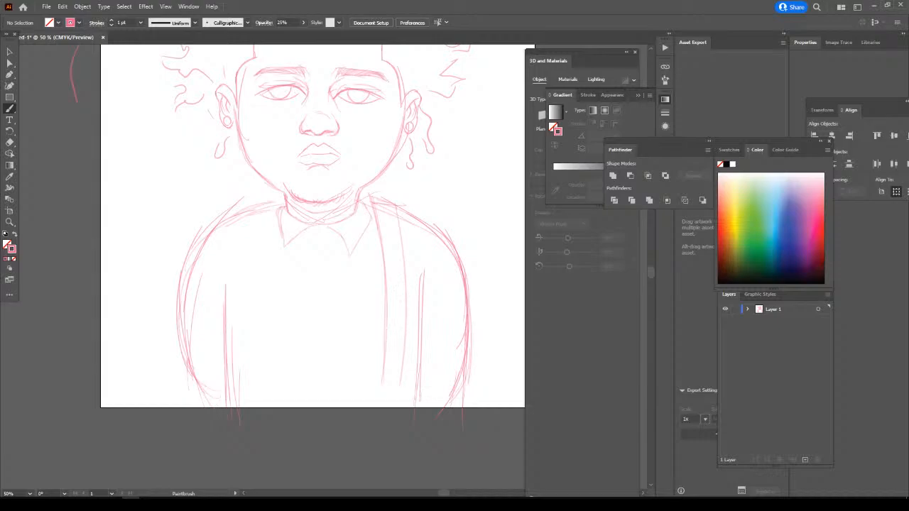
{"action": "mouse_move", "coordinate": [403, 385]}
{"action": "left_mouse_down"}
{"action": "mouse_move", "coordinate": [404, 273]}
{"action": "mouse_move", "coordinate": [387, 202]}
{"action": "left_mouse_up"}
{"action": "key", "text": "ctrl+minus"}
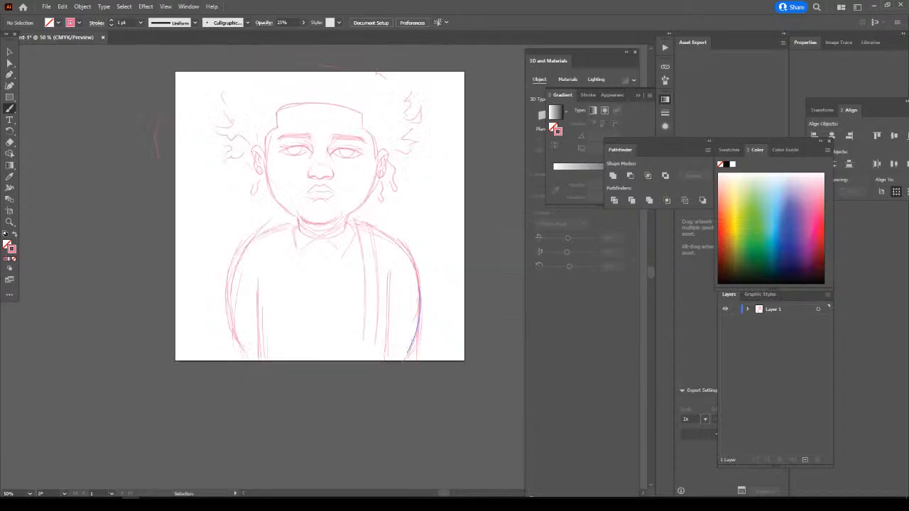
{"action": "key", "text": "ctrl+minus"}
{"action": "key", "text": "ctrl+plus"}
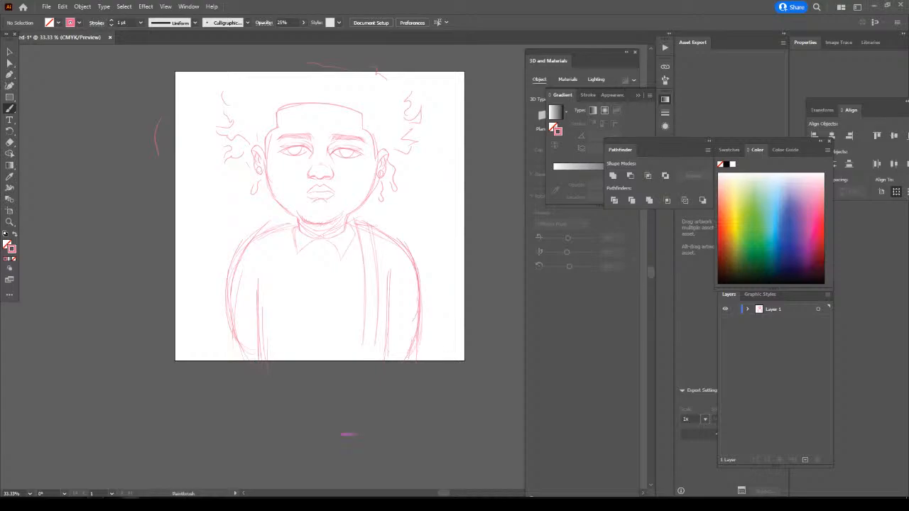
Copy the strap strokes to the left side of the chest, reflect them across the vertical axis and position them below the left shoulder.
{"action": "key", "text": "ctrl+plus"}
{"action": "key", "text": "v"}
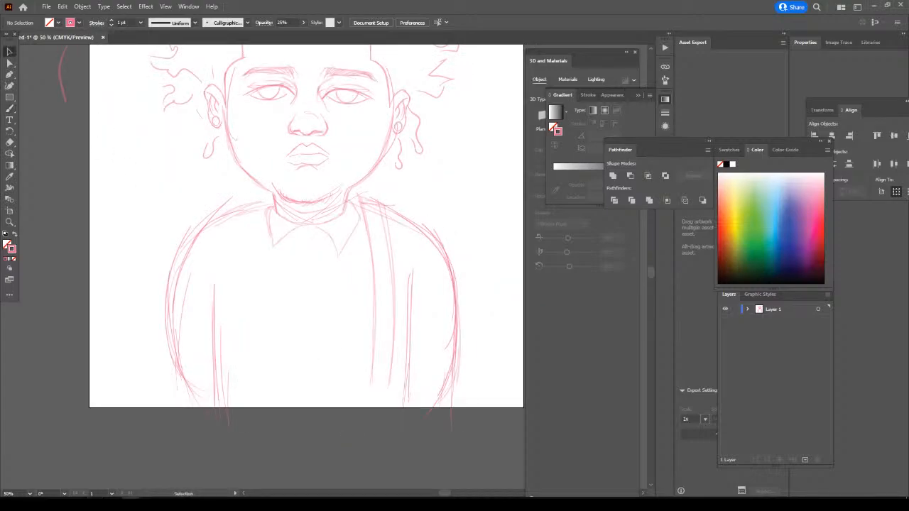
{"action": "left_click_drag", "start_coordinate": [396, 294], "coordinate": [268, 297]}
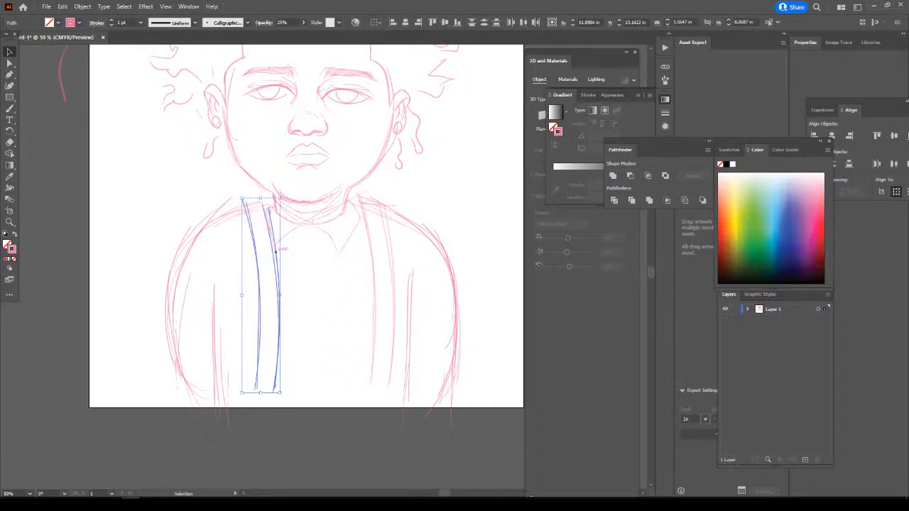
{"action": "right_click", "coordinate": [276, 252]}
{"action": "mouse_move", "coordinate": [305, 401]}
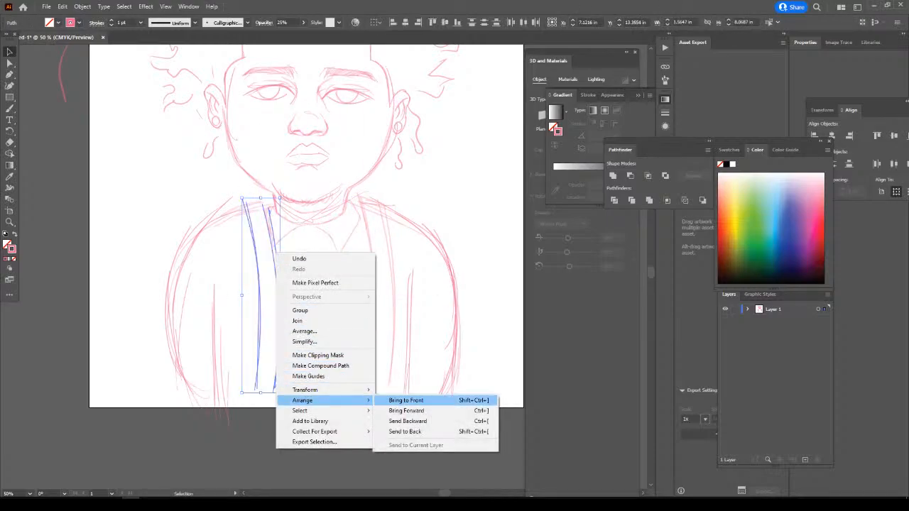
{"action": "left_click", "coordinate": [399, 424]}
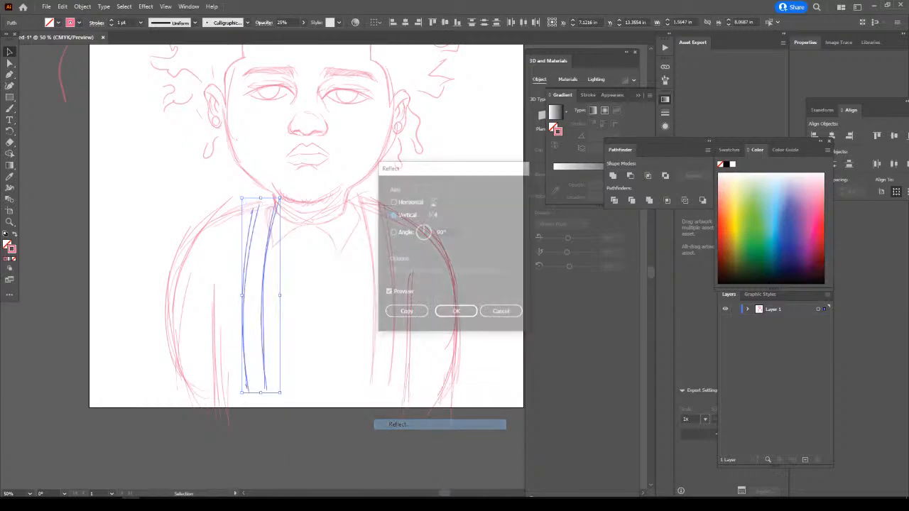
{"action": "left_click", "coordinate": [458, 311]}
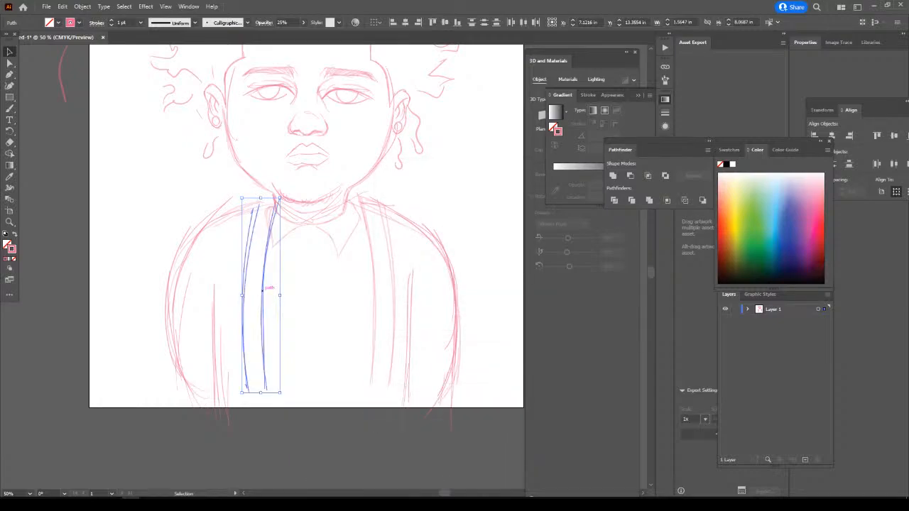
{"action": "mouse_move", "coordinate": [264, 290]}
{"action": "left_mouse_down"}
{"action": "mouse_move", "coordinate": [275, 294]}
{"action": "mouse_move", "coordinate": [249, 297]}
{"action": "left_mouse_up"}
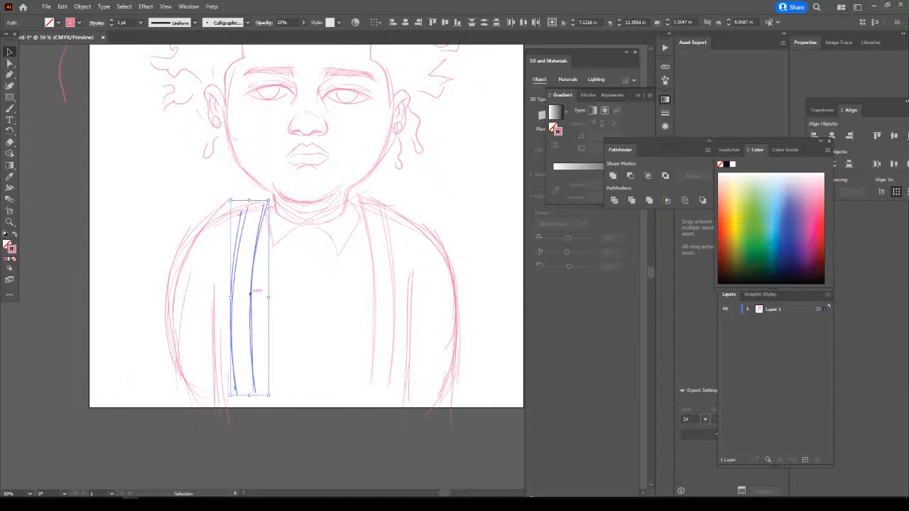
{"action": "key", "text": "ctrl+shift+a"}
{"action": "key", "text": "ctrl+minus"}
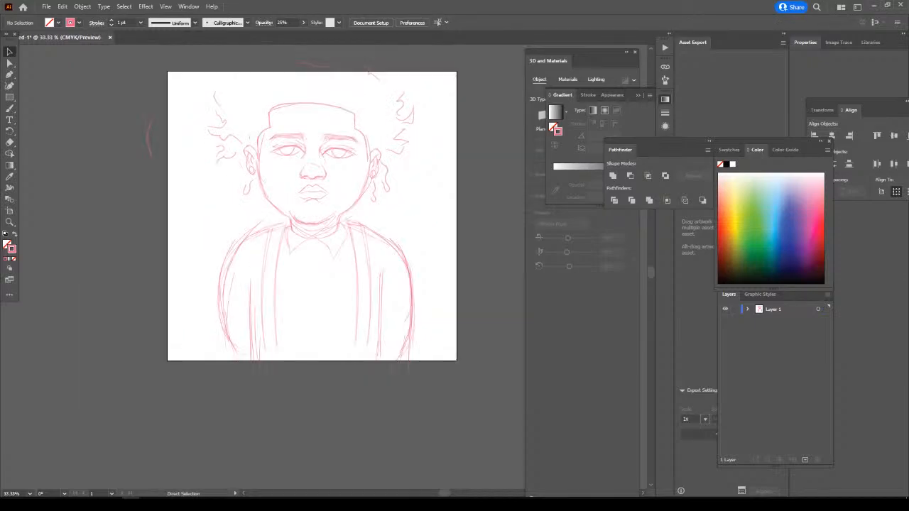
Select the whole figure sketch and move it down so the hair fits within the artboard.
{"action": "key", "text": "ctrl+minus"}
{"action": "scroll", "coordinate": [323, 267], "scroll_direction": "left", "scroll_amount": 1}
{"action": "key", "text": "ctrl+equal"}
{"action": "scroll", "coordinate": [323, 267], "scroll_direction": "up", "scroll_amount": 3}
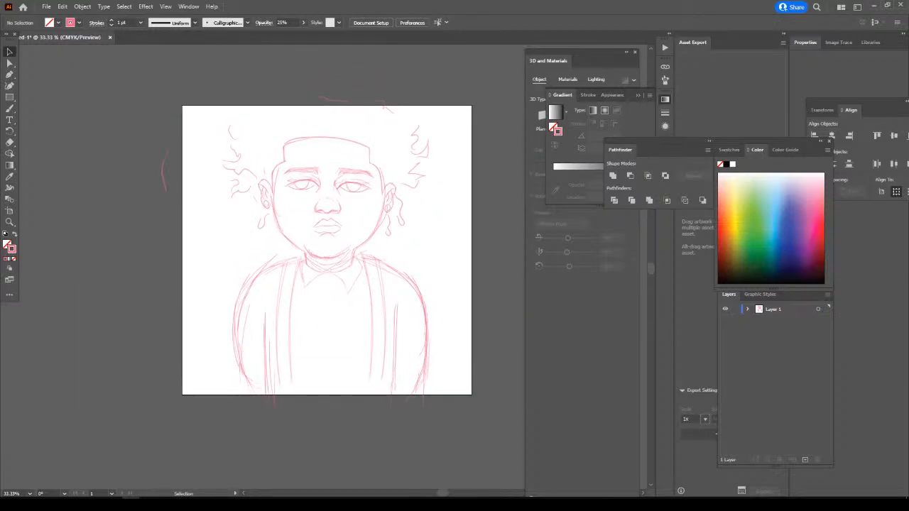
{"action": "mouse_move", "coordinate": [198, 75]}
{"action": "left_mouse_down"}
{"action": "mouse_move", "coordinate": [477, 387]}
{"action": "mouse_move", "coordinate": [483, 426]}
{"action": "left_mouse_up"}
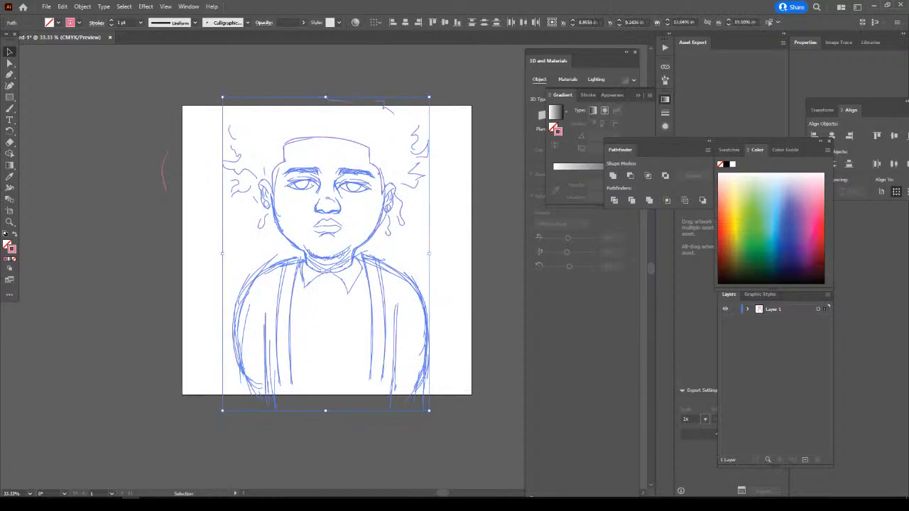
{"action": "left_click_drag", "start_coordinate": [325, 253], "coordinate": [327, 272]}
{"action": "left_click_drag", "start_coordinate": [431, 312], "coordinate": [431, 313]}
{"action": "key", "text": "ctrl+shift+a"}
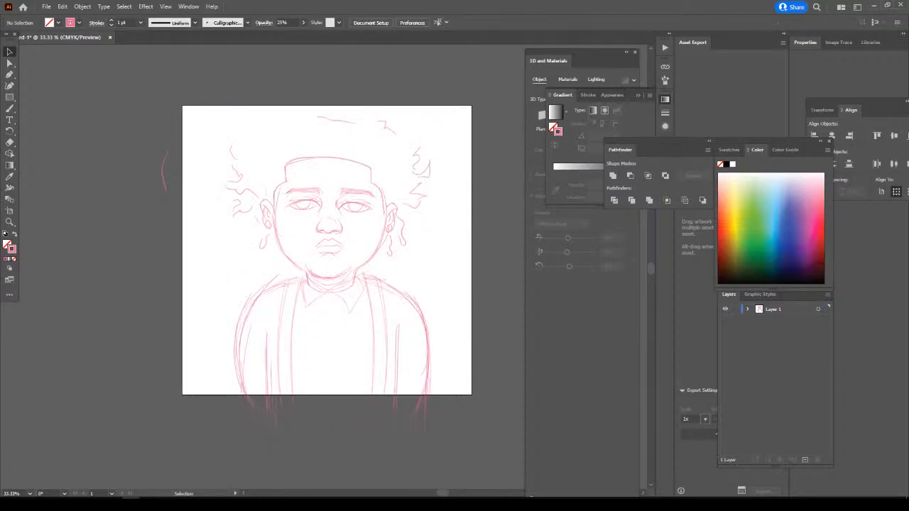
Sketch the shirt's central front line down from the collar, an extra right arm line and a horizontal line across the lower chest.
{"action": "key", "text": "ctrl+equal"}
{"action": "key", "text": "ctrl+equal"}
{"action": "scroll", "coordinate": [323, 267], "scroll_direction": "down", "scroll_amount": 2}
{"action": "scroll", "coordinate": [474, 343], "scroll_direction": "down", "scroll_amount": 2}
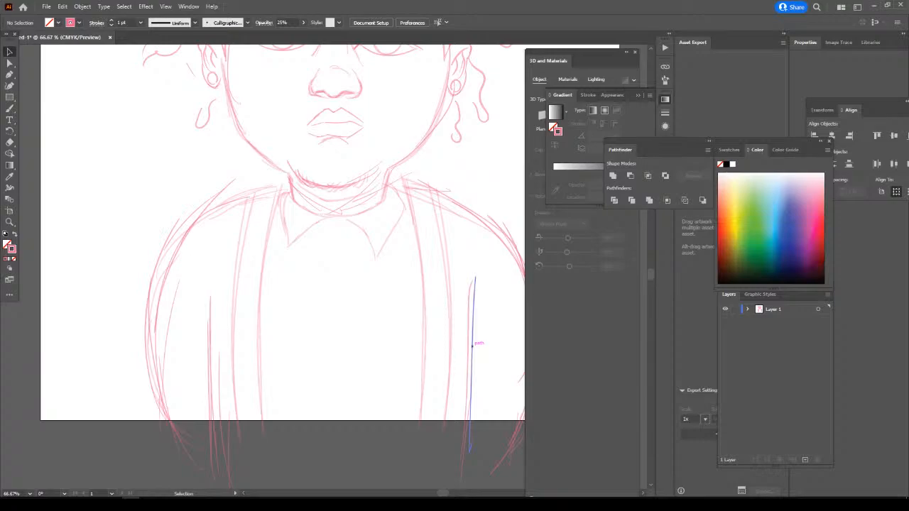
{"action": "key", "text": "b"}
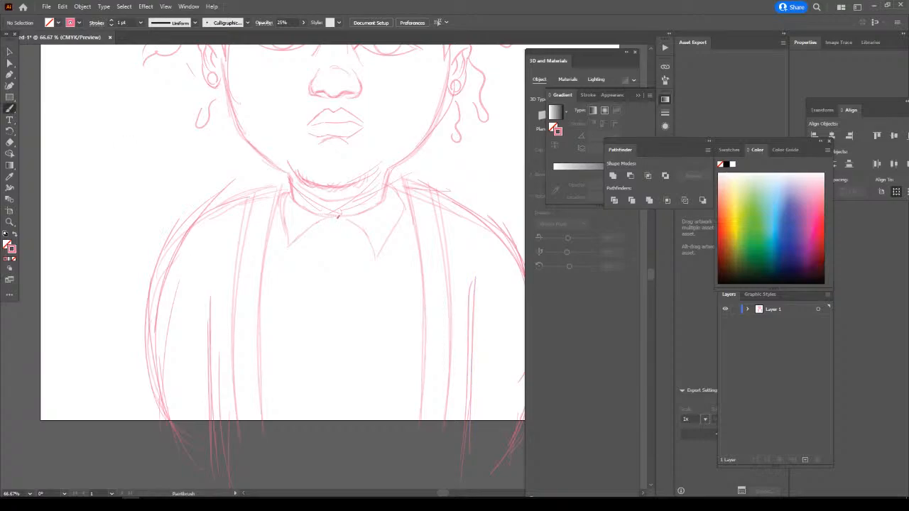
{"action": "left_click_drag", "start_coordinate": [338, 216], "coordinate": [334, 239]}
{"action": "left_click_drag", "start_coordinate": [341, 325], "coordinate": [342, 410]}
{"action": "left_click_drag", "start_coordinate": [474, 280], "coordinate": [475, 340]}
{"action": "left_click_drag", "start_coordinate": [412, 349], "coordinate": [320, 352]}
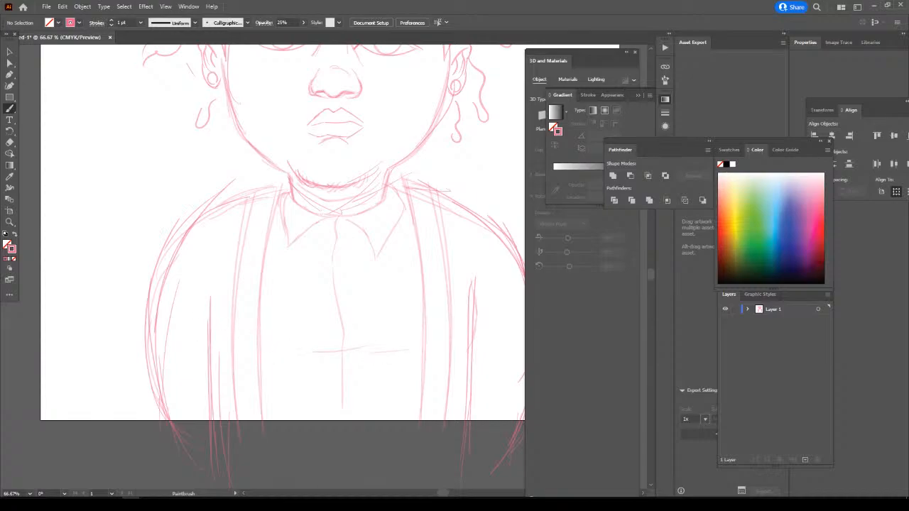
Sketch a short crease stroke at the top of each inner arm line, at both armpits.
{"action": "left_click_drag", "start_coordinate": [208, 316], "coordinate": [196, 287]}
{"action": "mouse_move", "coordinate": [473, 310]}
{"action": "left_mouse_down"}
{"action": "mouse_move", "coordinate": [483, 290]}
{"action": "mouse_move", "coordinate": [470, 270]}
{"action": "left_mouse_up"}
{"action": "key", "text": "ctrl+minus"}
{"action": "key", "text": "ctrl+minus"}
{"action": "scroll", "coordinate": [471, 378], "scroll_direction": "up", "scroll_amount": 2}
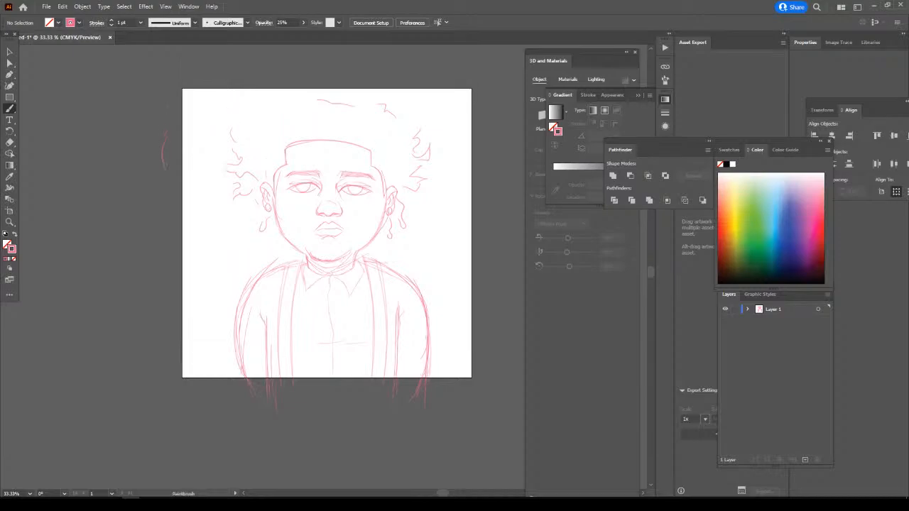
Delete the suspender strap strokes on the left side of the chest.
{"action": "key", "text": "ctrl+equal"}
{"action": "key", "text": "ctrl+equal"}
{"action": "scroll", "coordinate": [470, 378], "scroll_direction": "up", "scroll_amount": 4}
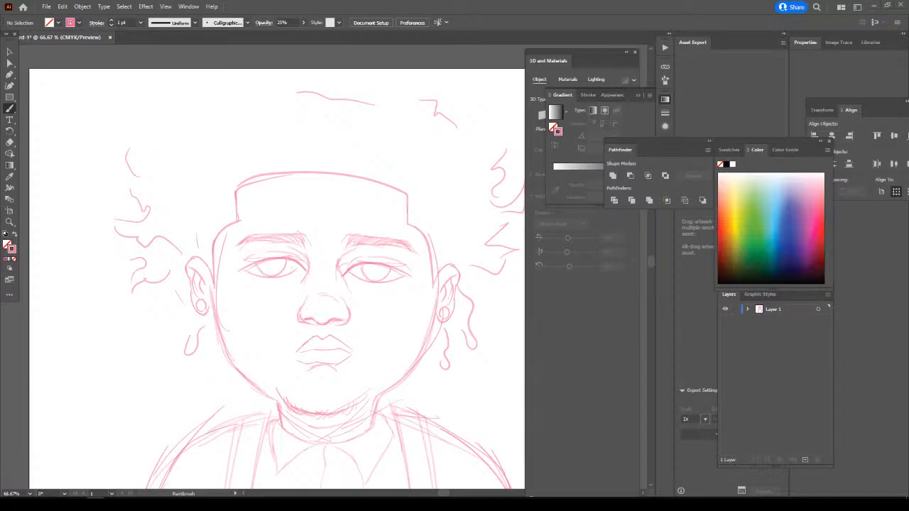
{"action": "key", "text": "ctrl+minus"}
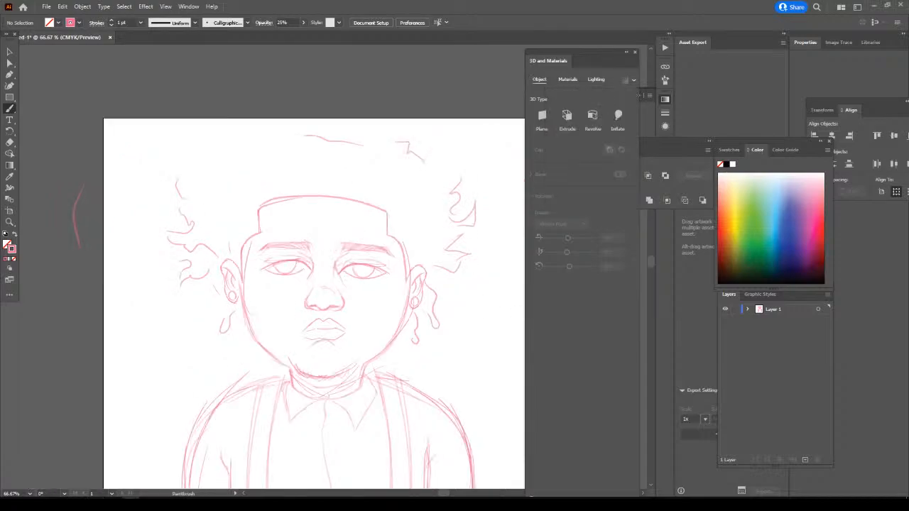
{"action": "key", "text": "ctrl+minus"}
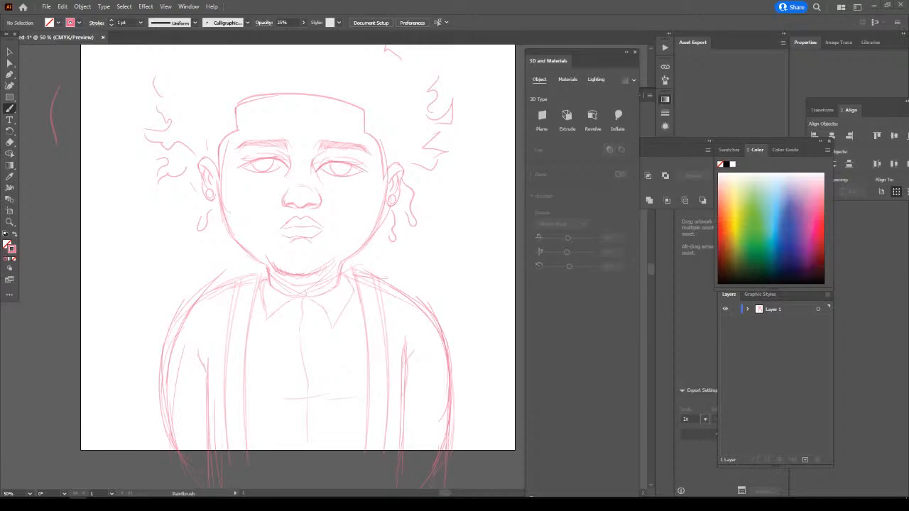
{"action": "key", "text": "v"}
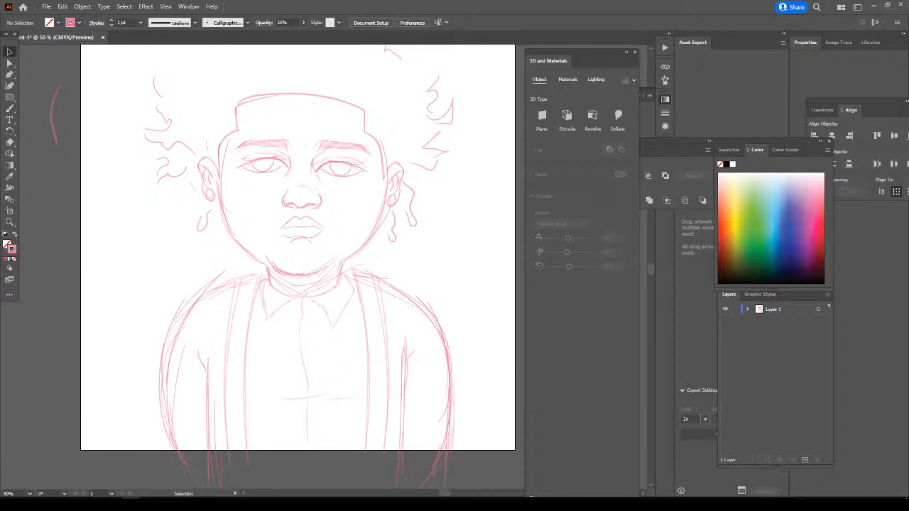
{"action": "left_click_drag", "start_coordinate": [216, 384], "coordinate": [267, 324]}
{"action": "key", "text": "Delete"}
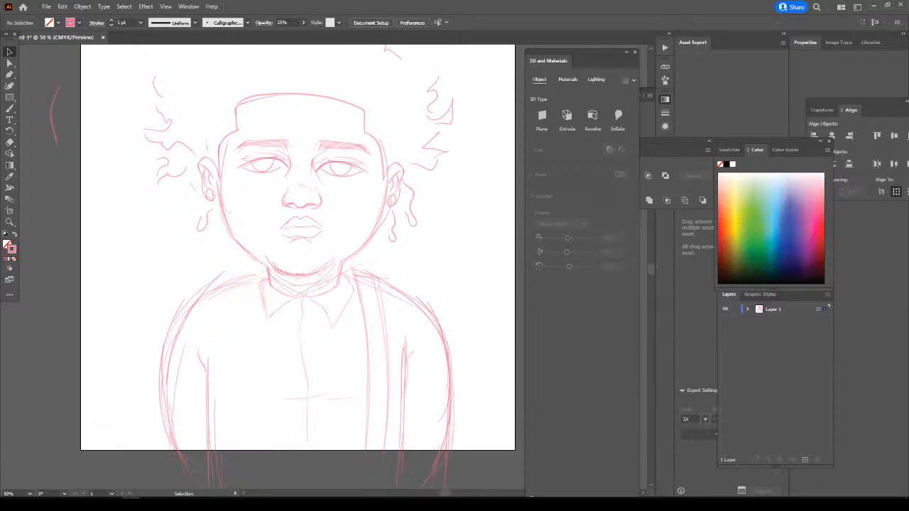
Delete the shirt collar, the remaining suspender strap and the front and chest lines of the shirt.
{"action": "mouse_move", "coordinate": [304, 294]}
{"action": "left_mouse_down"}
{"action": "mouse_move", "coordinate": [331, 364]}
{"action": "mouse_move", "coordinate": [337, 298]}
{"action": "left_mouse_up"}
{"action": "key", "text": "Delete"}
{"action": "mouse_move", "coordinate": [289, 424]}
{"action": "left_mouse_down"}
{"action": "mouse_move", "coordinate": [376, 294]}
{"action": "mouse_move", "coordinate": [339, 285]}
{"action": "mouse_move", "coordinate": [405, 354]}
{"action": "mouse_move", "coordinate": [398, 355]}
{"action": "left_mouse_up"}
{"action": "key", "text": "Delete"}
{"action": "key", "text": "Delete"}
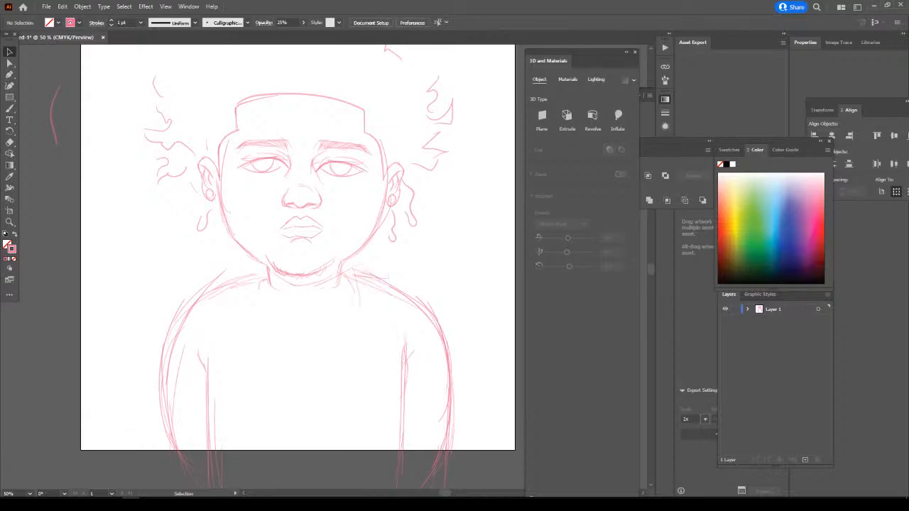
Delete the extra strokes at the left base of the neck and the overlapping curves along the chin and neckline.
{"action": "left_click_drag", "start_coordinate": [258, 291], "coordinate": [264, 280]}
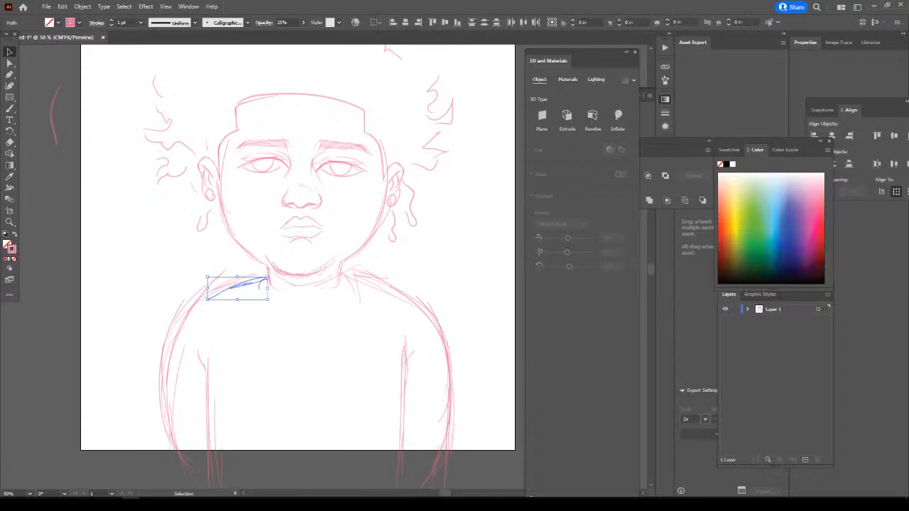
{"action": "key", "text": "Delete"}
{"action": "left_click_drag", "start_coordinate": [308, 308], "coordinate": [321, 267]}
{"action": "key", "text": "Delete"}
{"action": "key", "text": "Delete"}
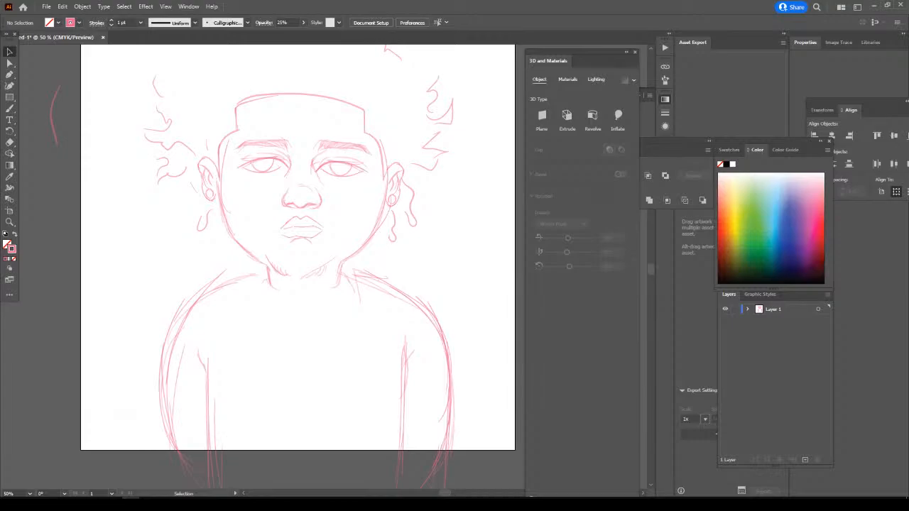
Redraw the chin as a brush curve joining the two sides of the jaw.
{"action": "key", "text": "ctrl+="}
{"action": "key", "text": "ctrl+="}
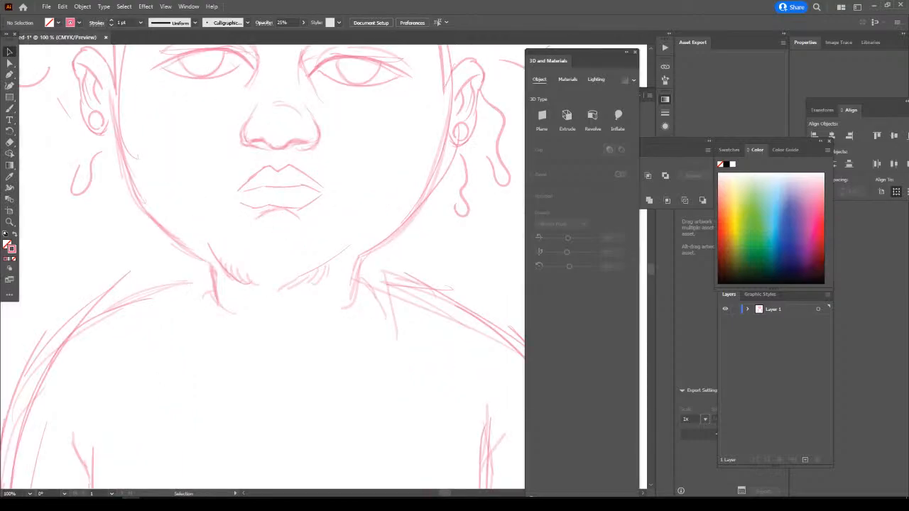
{"action": "key", "text": "b"}
{"action": "mouse_move", "coordinate": [340, 257]}
{"action": "left_mouse_down"}
{"action": "mouse_move", "coordinate": [280, 279]}
{"action": "mouse_move", "coordinate": [303, 280]}
{"action": "mouse_move", "coordinate": [239, 280]}
{"action": "left_mouse_up"}
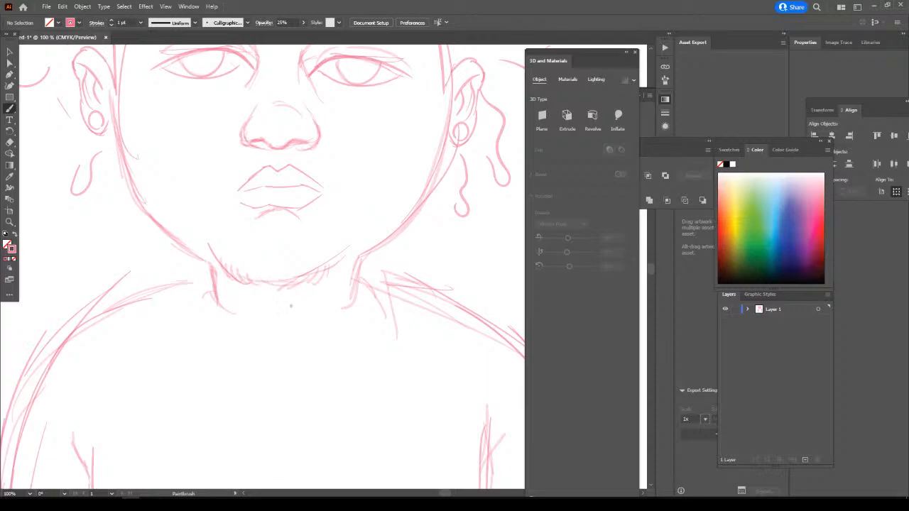
Select the left shoulder and arm strokes and nudge them slightly down.
{"action": "key", "text": "ctrl+minus"}
{"action": "key", "text": "ctrl+minus"}
{"action": "key", "text": "ctrl+minus"}
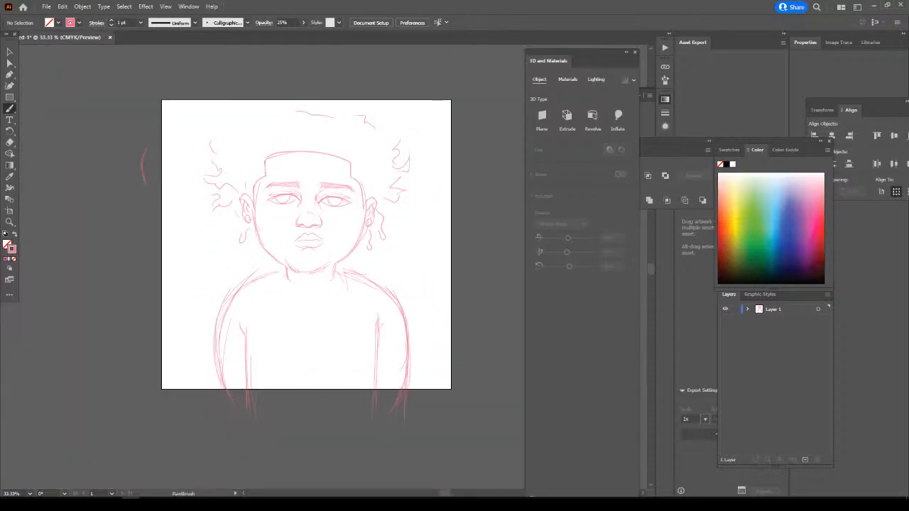
{"action": "key", "text": "v"}
{"action": "left_click_drag", "start_coordinate": [169, 386], "coordinate": [269, 277]}
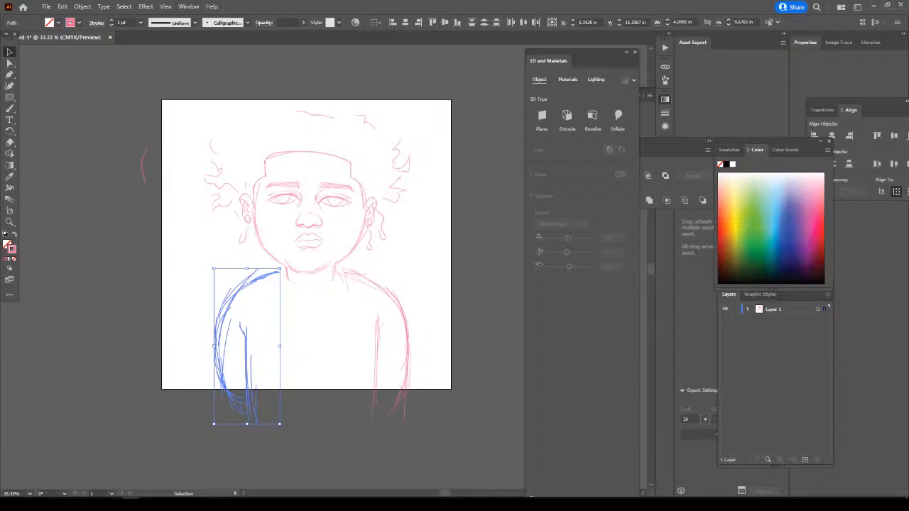
{"action": "key", "text": "Down"}
{"action": "key", "text": "Down"}
{"action": "key", "text": "Down"}
{"action": "key", "text": "Down"}
{"action": "key", "text": "Down"}
{"action": "key", "text": "Down"}
{"action": "key", "text": "Down"}
{"action": "key", "text": "Down"}
{"action": "key", "text": "Down"}
{"action": "key", "text": "Down"}
{"action": "key", "text": "Down"}
{"action": "key", "text": "Down"}
{"action": "key", "text": "Down"}
{"action": "key", "text": "Down"}
{"action": "key", "text": "Down"}
{"action": "key", "text": "Down"}
{"action": "key", "text": "Down"}
{"action": "key", "text": "Down"}
{"action": "key", "text": "Down"}
{"action": "key", "text": "Down"}
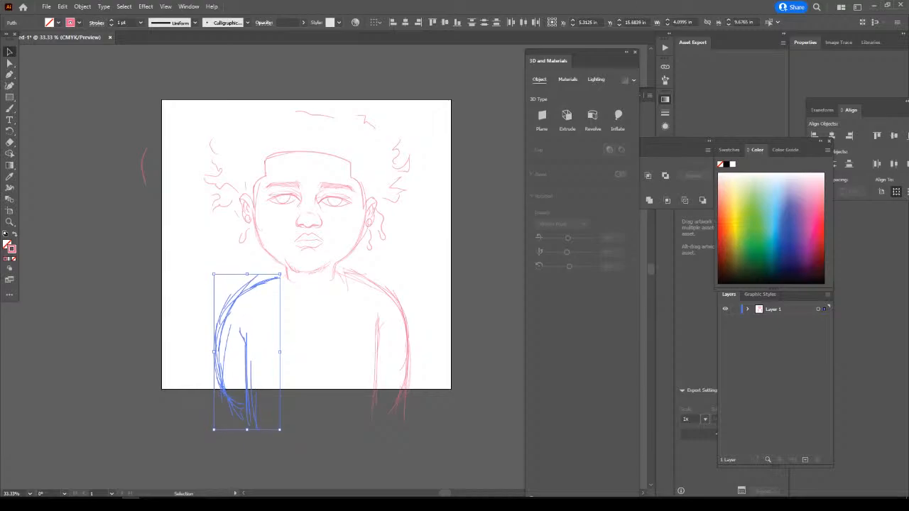
{"action": "key", "text": "Down"}
{"action": "key", "text": "Down"}
{"action": "key", "text": "Down"}
{"action": "key", "text": "Down"}
Select the right shoulder and arm strokes, nudge them slightly down to level with the left arm, and deselect.
{"action": "left_click_drag", "start_coordinate": [343, 405], "coordinate": [432, 271]}
{"action": "key", "text": "Down"}
{"action": "key", "text": "Down"}
{"action": "key", "text": "Down"}
{"action": "key", "text": "Down"}
{"action": "key", "text": "Down"}
{"action": "key", "text": "Down"}
{"action": "key", "text": "Down"}
{"action": "key", "text": "Down"}
{"action": "key", "text": "Down"}
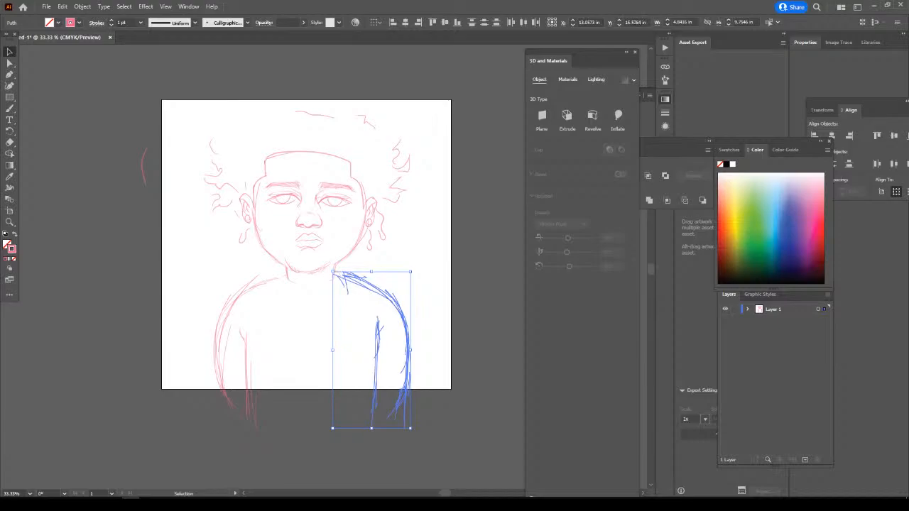
{"action": "key", "text": "ctrl+shift+a"}
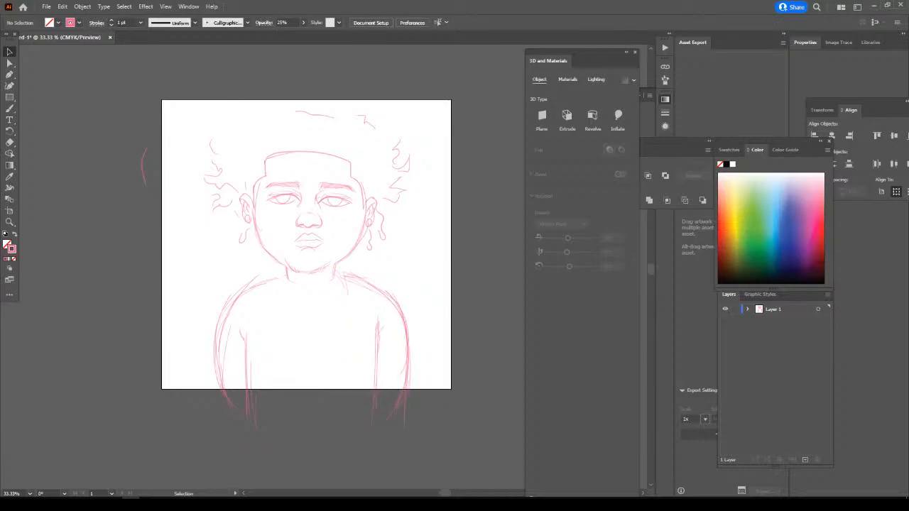
Brush reinforcing strokes from the neck over the left shoulder and down both outer arms, undoing the last stroke.
{"action": "key", "text": "ctrl+equal"}
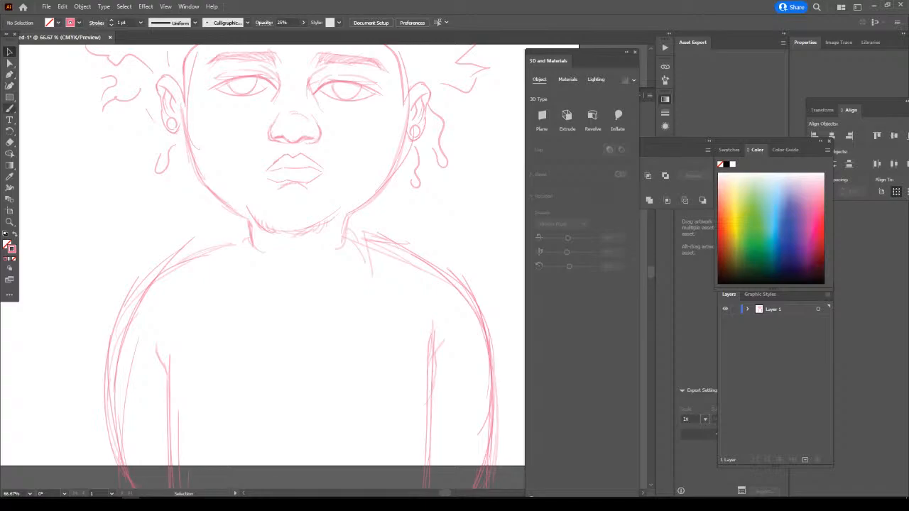
{"action": "key", "text": "b"}
{"action": "mouse_move", "coordinate": [248, 231]}
{"action": "left_mouse_down"}
{"action": "mouse_move", "coordinate": [244, 250]}
{"action": "mouse_move", "coordinate": [230, 246]}
{"action": "mouse_move", "coordinate": [167, 268]}
{"action": "mouse_move", "coordinate": [240, 238]}
{"action": "mouse_move", "coordinate": [177, 265]}
{"action": "left_mouse_up"}
{"action": "left_click_drag", "start_coordinate": [180, 262], "coordinate": [122, 346]}
{"action": "left_click_drag", "start_coordinate": [134, 312], "coordinate": [116, 408]}
{"action": "mouse_move", "coordinate": [127, 332]}
{"action": "left_mouse_down"}
{"action": "mouse_move", "coordinate": [116, 458]}
{"action": "mouse_move", "coordinate": [112, 410]}
{"action": "mouse_move", "coordinate": [135, 307]}
{"action": "left_mouse_up"}
{"action": "left_click_drag", "start_coordinate": [490, 467], "coordinate": [482, 334]}
{"action": "mouse_move", "coordinate": [345, 234]}
{"action": "left_mouse_down"}
{"action": "mouse_move", "coordinate": [447, 277]}
{"action": "mouse_move", "coordinate": [465, 297]}
{"action": "mouse_move", "coordinate": [486, 358]}
{"action": "left_mouse_up"}
{"action": "key", "text": "ctrl+z"}
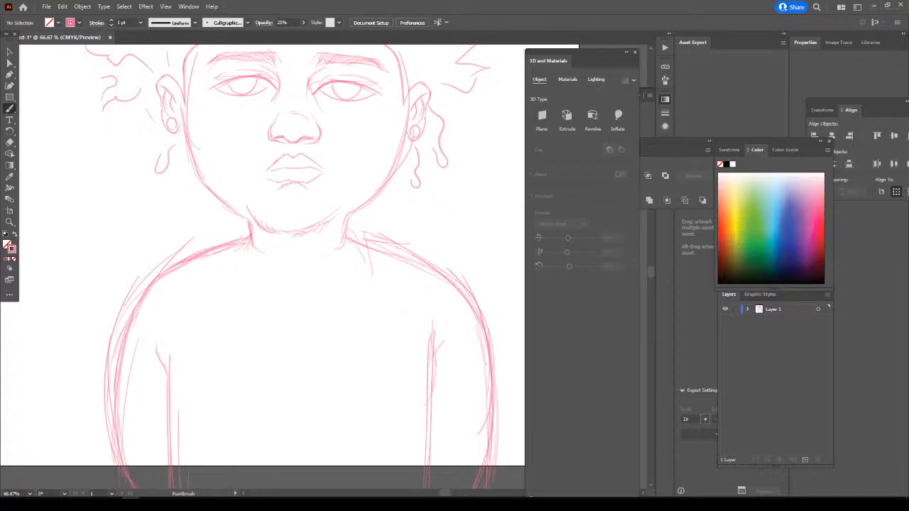
Sketch an armpit crease on the right and a horizontal line across the lower chest.
{"action": "mouse_move", "coordinate": [439, 343]}
{"action": "left_mouse_down"}
{"action": "mouse_move", "coordinate": [409, 395]}
{"action": "mouse_move", "coordinate": [355, 406]}
{"action": "mouse_move", "coordinate": [218, 396]}
{"action": "mouse_move", "coordinate": [268, 412]}
{"action": "mouse_move", "coordinate": [356, 405]}
{"action": "left_mouse_up"}
{"action": "mouse_move", "coordinate": [335, 409]}
{"action": "left_mouse_down"}
{"action": "mouse_move", "coordinate": [367, 408]}
{"action": "mouse_move", "coordinate": [243, 409]}
{"action": "left_mouse_up"}
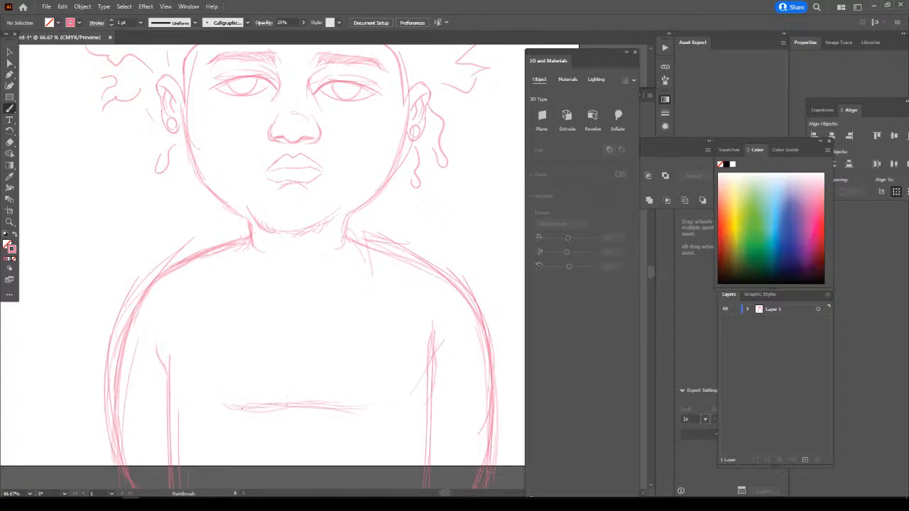
Delete the stray strokes running down from the right side of the neck.
{"action": "key", "text": "ctrl+minus"}
{"action": "key", "text": "ctrl+minus"}
{"action": "key", "text": "ctrl+minus"}
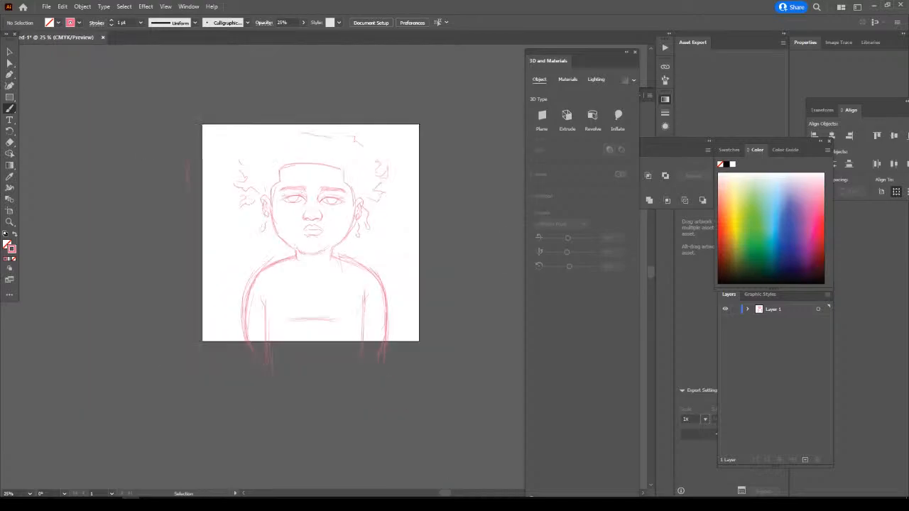
{"action": "key", "text": "ctrl+plus"}
{"action": "key", "text": "ctrl+plus"}
{"action": "scroll", "coordinate": [321, 266], "scroll_direction": "up", "scroll_amount": 2}
{"action": "key", "text": "ctrl+plus"}
{"action": "scroll", "coordinate": [298, 267], "scroll_direction": "down", "scroll_amount": 2}
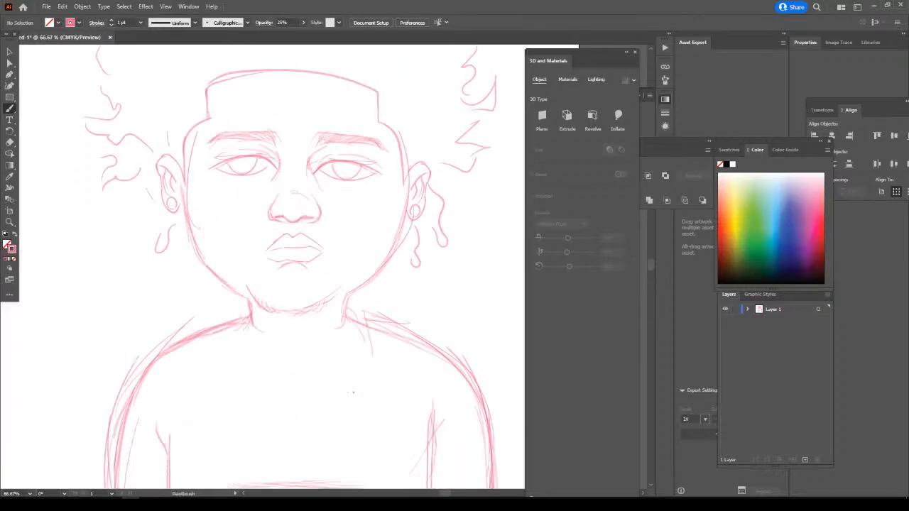
{"action": "key", "text": "v"}
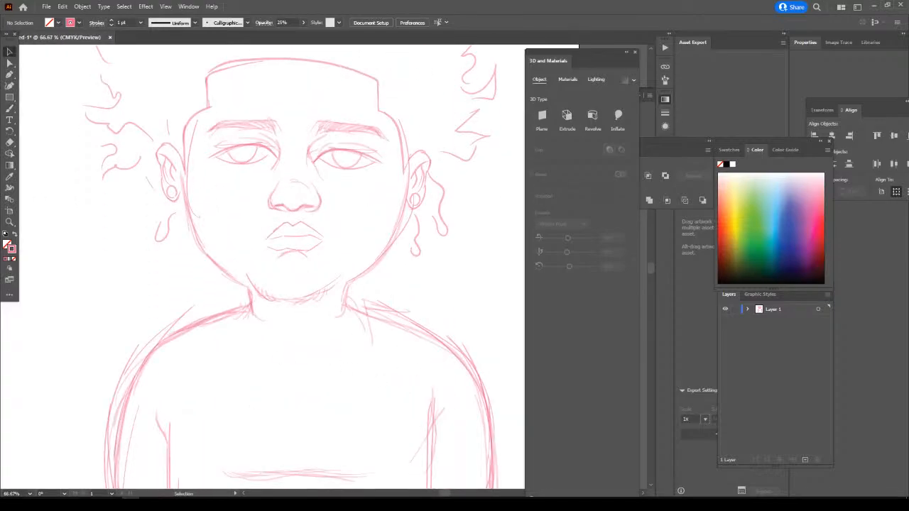
{"action": "mouse_move", "coordinate": [335, 342]}
{"action": "left_mouse_down"}
{"action": "mouse_move", "coordinate": [364, 323]}
{"action": "mouse_move", "coordinate": [376, 329]}
{"action": "left_mouse_up"}
{"action": "key", "text": "Delete"}
Examine the head, shoulders and overall proportions of the figure sketch.
{"action": "key", "text": "ctrl+minus"}
{"action": "key", "text": "ctrl+minus"}
{"action": "left_click_drag", "start_coordinate": [445, 414], "coordinate": [468, 436]}
{"action": "key", "text": "ctrl+plus"}
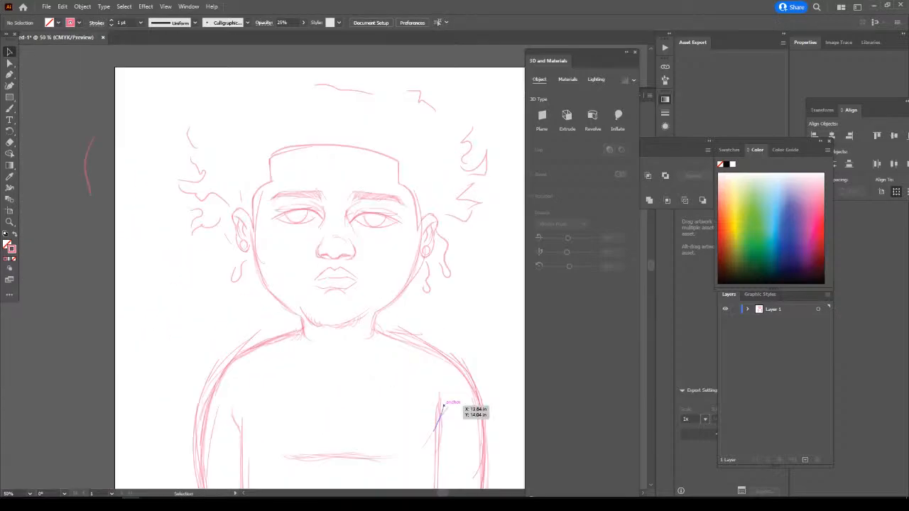
{"action": "scroll", "coordinate": [444, 405], "scroll_direction": "down", "scroll_amount": 1}
{"action": "scroll", "coordinate": [444, 406], "scroll_direction": "up", "scroll_amount": 3}
{"action": "key", "text": "ctrl+plus"}
{"action": "scroll", "coordinate": [443, 406], "scroll_direction": "right", "scroll_amount": 2}
{"action": "key", "text": "ctrl+plus"}
{"action": "key", "text": "ctrl+minus"}
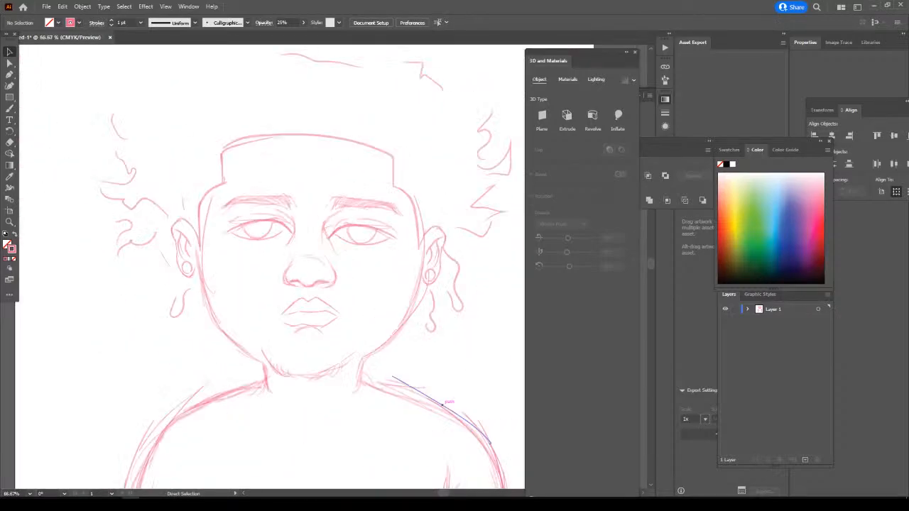
{"action": "scroll", "coordinate": [444, 406], "scroll_direction": "up", "scroll_amount": 2}
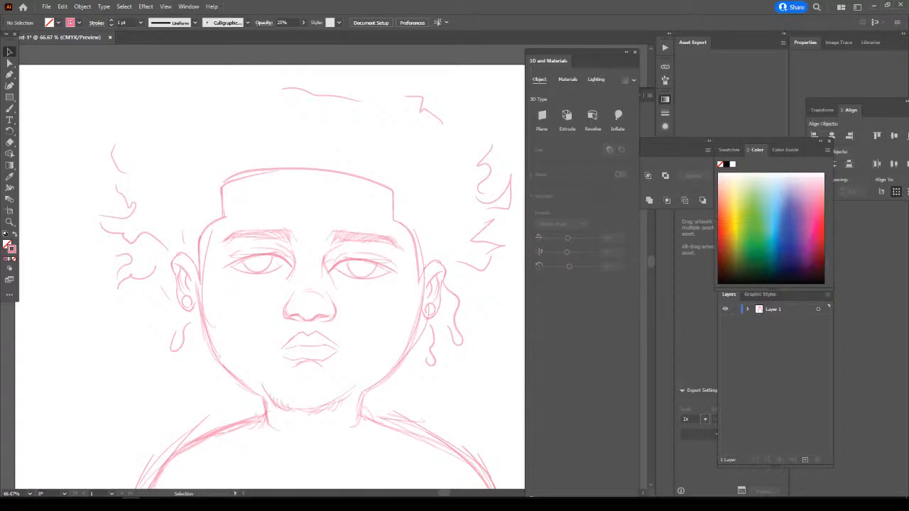
{"action": "key", "text": "ctrl+minus"}
{"action": "key", "text": "ctrl+minus"}
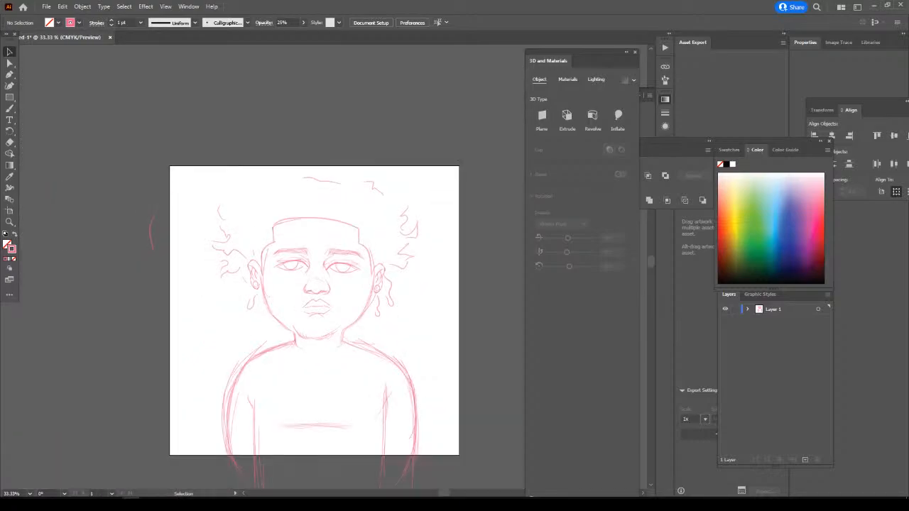
Sketch the rounded skull outline from ear to ear above the hairline with repeated overlapping brush arcs.
{"action": "key", "text": "ctrl+plus"}
{"action": "key", "text": "ctrl+plus"}
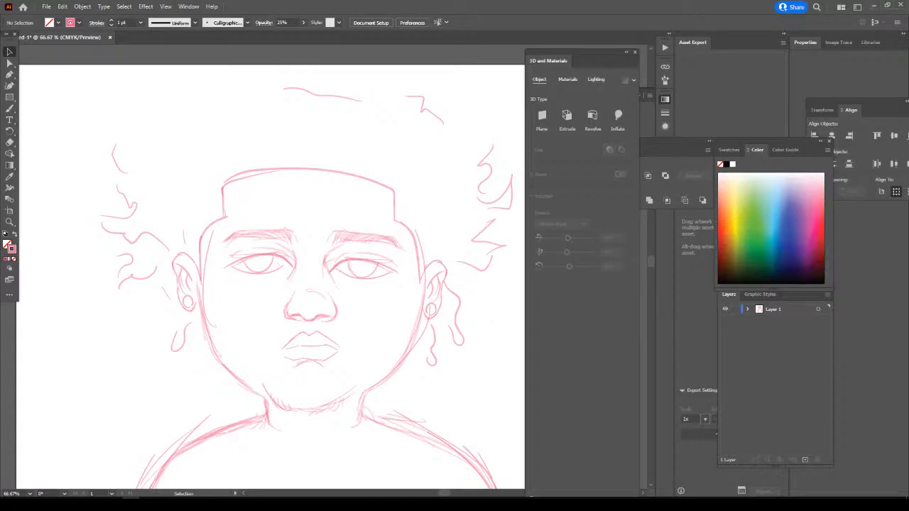
{"action": "key", "text": "b"}
{"action": "mouse_move", "coordinate": [196, 261]}
{"action": "left_mouse_down"}
{"action": "mouse_move", "coordinate": [205, 191]}
{"action": "mouse_move", "coordinate": [240, 153]}
{"action": "left_mouse_up"}
{"action": "mouse_move", "coordinate": [427, 270]}
{"action": "left_mouse_down"}
{"action": "mouse_move", "coordinate": [424, 230]}
{"action": "mouse_move", "coordinate": [397, 184]}
{"action": "mouse_move", "coordinate": [239, 153]}
{"action": "left_mouse_up"}
{"action": "mouse_move", "coordinate": [194, 261]}
{"action": "left_mouse_down"}
{"action": "mouse_move", "coordinate": [218, 182]}
{"action": "mouse_move", "coordinate": [396, 186]}
{"action": "left_mouse_up"}
{"action": "mouse_move", "coordinate": [426, 276]}
{"action": "left_mouse_down"}
{"action": "mouse_move", "coordinate": [415, 199]}
{"action": "mouse_move", "coordinate": [301, 141]}
{"action": "mouse_move", "coordinate": [210, 186]}
{"action": "left_mouse_up"}
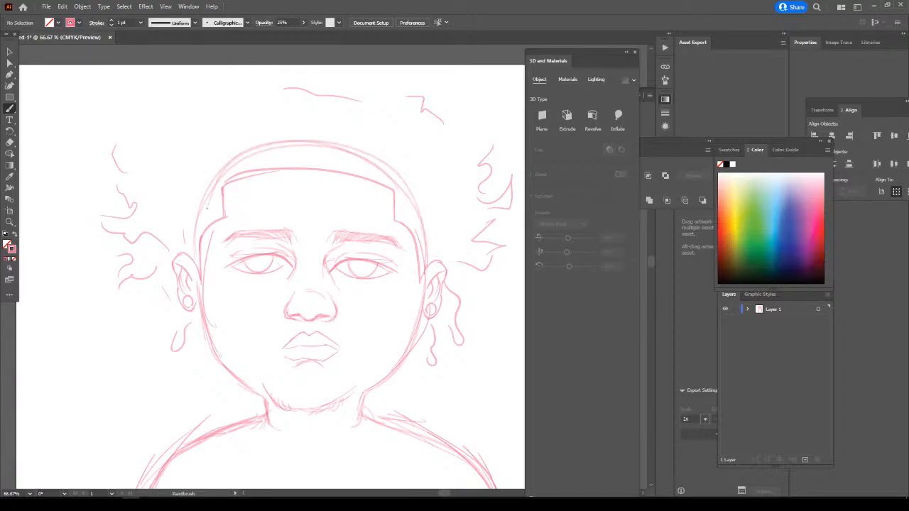
{"action": "mouse_move", "coordinate": [193, 252]}
{"action": "left_mouse_down"}
{"action": "mouse_move", "coordinate": [207, 191]}
{"action": "mouse_move", "coordinate": [224, 169]}
{"action": "mouse_move", "coordinate": [320, 143]}
{"action": "mouse_move", "coordinate": [400, 186]}
{"action": "left_mouse_up"}
{"action": "mouse_move", "coordinate": [428, 273]}
{"action": "left_mouse_down"}
{"action": "mouse_move", "coordinate": [429, 260]}
{"action": "mouse_move", "coordinate": [337, 140]}
{"action": "mouse_move", "coordinate": [202, 219]}
{"action": "left_mouse_up"}
{"action": "mouse_move", "coordinate": [198, 262]}
{"action": "left_mouse_down"}
{"action": "mouse_move", "coordinate": [196, 220]}
{"action": "mouse_move", "coordinate": [260, 144]}
{"action": "mouse_move", "coordinate": [276, 141]}
{"action": "left_mouse_up"}
{"action": "mouse_move", "coordinate": [198, 223]}
{"action": "left_mouse_down"}
{"action": "mouse_move", "coordinate": [218, 174]}
{"action": "mouse_move", "coordinate": [284, 142]}
{"action": "mouse_move", "coordinate": [348, 145]}
{"action": "left_mouse_up"}
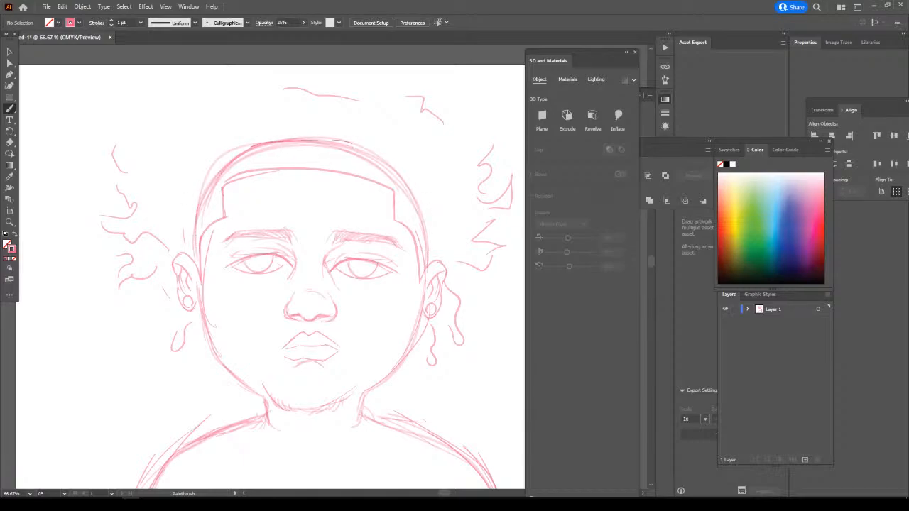
{"action": "mouse_move", "coordinate": [206, 191]}
{"action": "left_mouse_down"}
{"action": "mouse_move", "coordinate": [193, 259]}
{"action": "mouse_move", "coordinate": [219, 170]}
{"action": "mouse_move", "coordinate": [244, 150]}
{"action": "mouse_move", "coordinate": [319, 139]}
{"action": "mouse_move", "coordinate": [369, 150]}
{"action": "mouse_move", "coordinate": [418, 202]}
{"action": "left_mouse_up"}
{"action": "mouse_move", "coordinate": [428, 240]}
{"action": "left_mouse_down"}
{"action": "mouse_move", "coordinate": [365, 145]}
{"action": "mouse_move", "coordinate": [249, 138]}
{"action": "mouse_move", "coordinate": [206, 192]}
{"action": "left_mouse_up"}
Reinforce the lower chin contour with another brush curve between the jaw sides.
{"action": "key", "text": "ctrl+minus"}
{"action": "key", "text": "ctrl+minus"}
{"action": "key", "text": "ctrl+minus"}
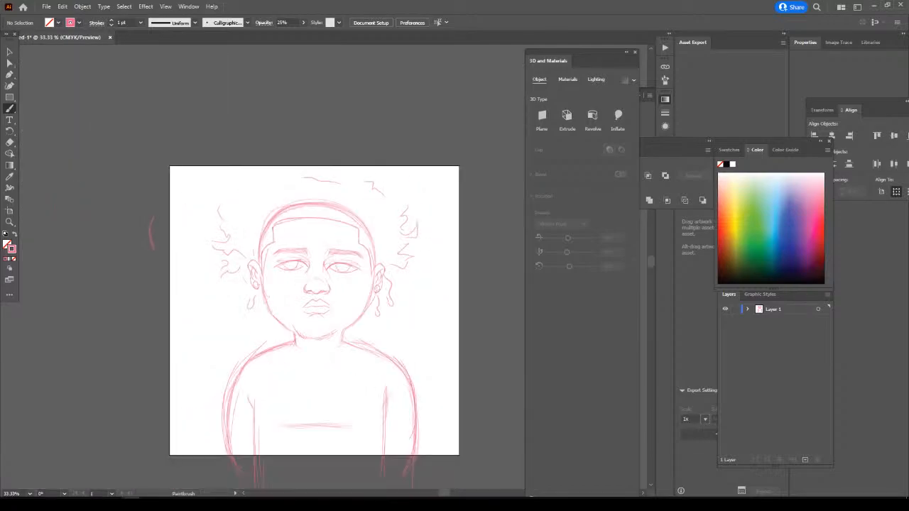
{"action": "scroll", "coordinate": [315, 311], "scroll_direction": "left", "scroll_amount": 1}
{"action": "key", "text": "ctrl+equal"}
{"action": "key", "text": "ctrl+equal"}
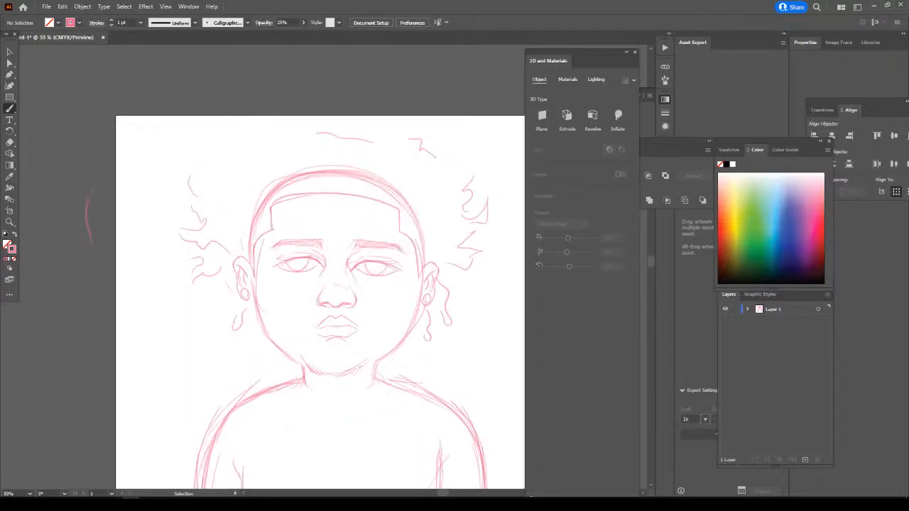
{"action": "scroll", "coordinate": [320, 284], "scroll_direction": "down", "scroll_amount": 3}
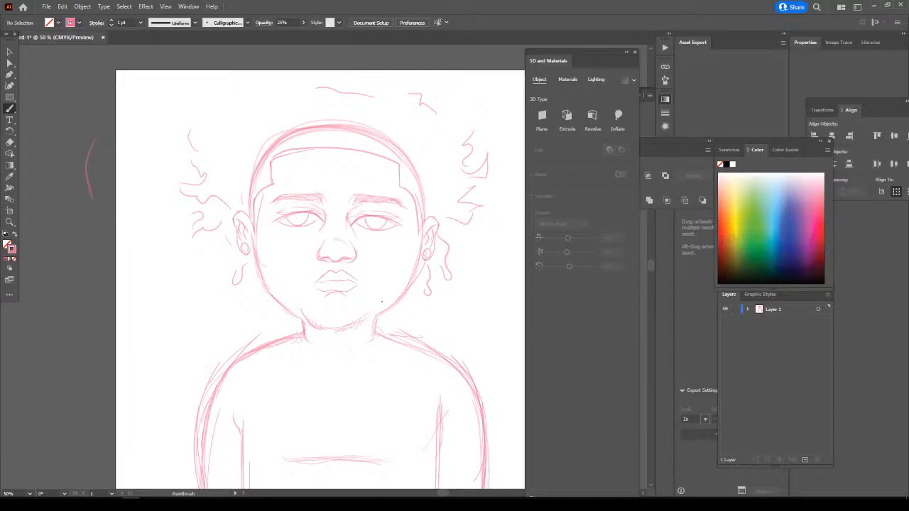
{"action": "key", "text": "ctrl+equal"}
{"action": "key", "text": "ctrl+minus"}
{"action": "key", "text": "ctrl+equal"}
{"action": "mouse_move", "coordinate": [406, 348]}
{"action": "left_mouse_down"}
{"action": "mouse_move", "coordinate": [348, 370]}
{"action": "mouse_move", "coordinate": [288, 364]}
{"action": "left_mouse_up"}
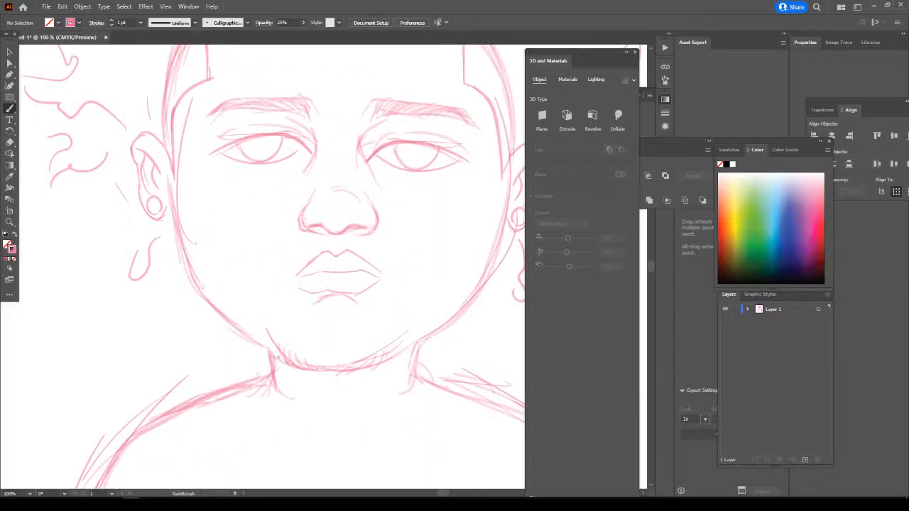
Sketch a short curved stroke below the neck at the centre of the collarbones.
{"action": "scroll", "coordinate": [384, 360], "scroll_direction": "down", "scroll_amount": 2}
{"action": "left_click_drag", "start_coordinate": [371, 369], "coordinate": [332, 380]}
{"action": "key", "text": "ctrl+minus"}
{"action": "key", "text": "ctrl+minus"}
{"action": "key", "text": "ctrl+minus"}
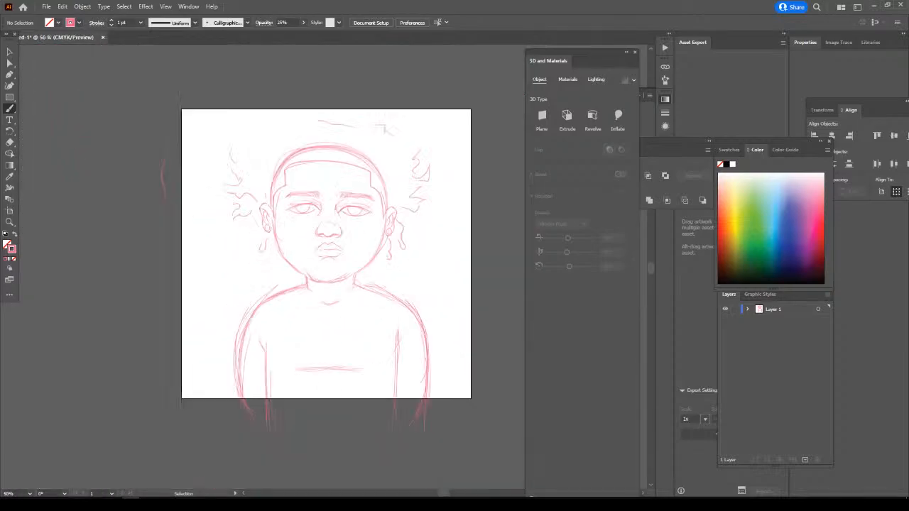
{"action": "key", "text": "ctrl+minus"}
{"action": "key", "text": "ctrl+plus"}
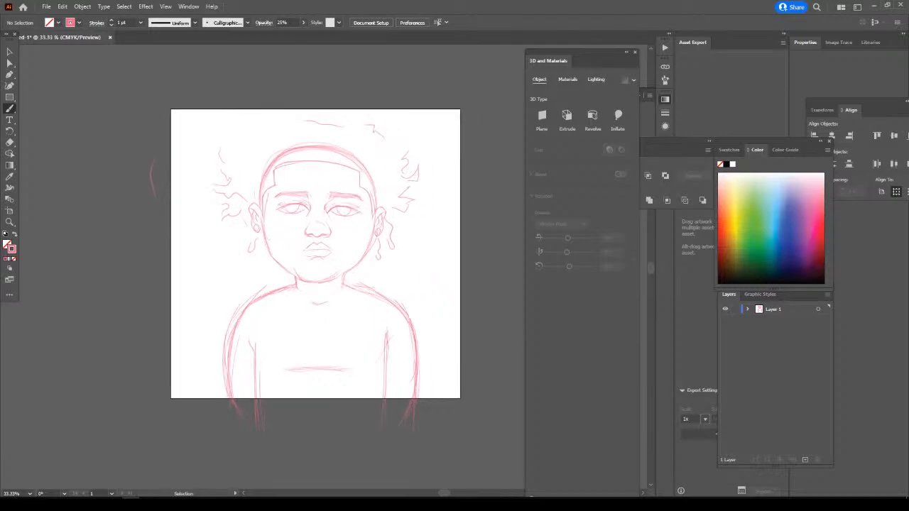
Lock the pink sketch layer and add a new empty layer above it.
{"action": "scroll", "coordinate": [315, 265], "scroll_direction": "up", "scroll_amount": 2}
{"action": "key", "text": "ctrl+plus"}
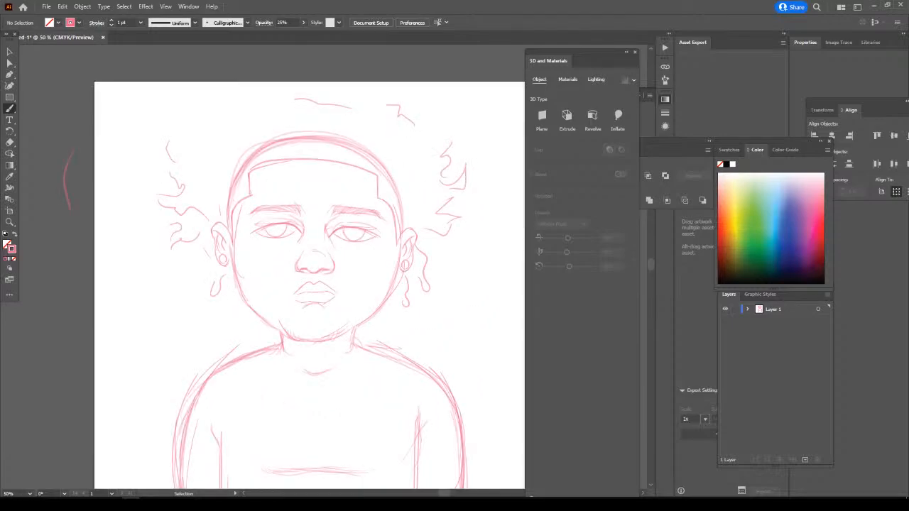
{"action": "scroll", "coordinate": [272, 284], "scroll_direction": "left", "scroll_amount": 1}
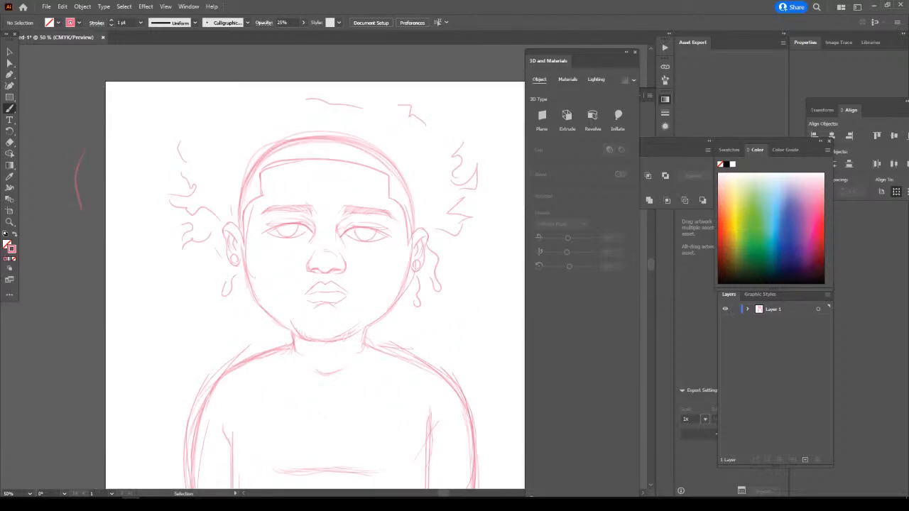
{"action": "scroll", "coordinate": [315, 267], "scroll_direction": "up", "scroll_amount": 2}
{"action": "key", "text": "ctrl+plus"}
{"action": "key", "text": "ctrl+plus"}
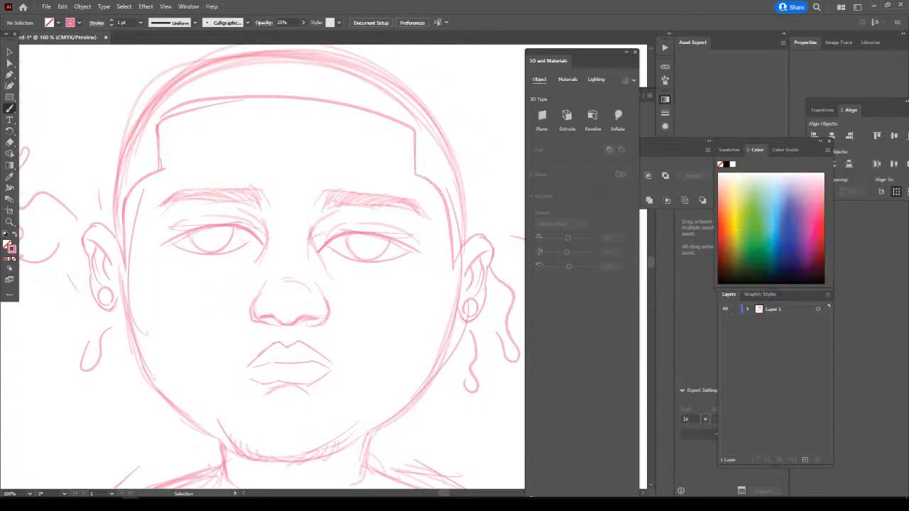
{"action": "key", "text": "ctrl+minus"}
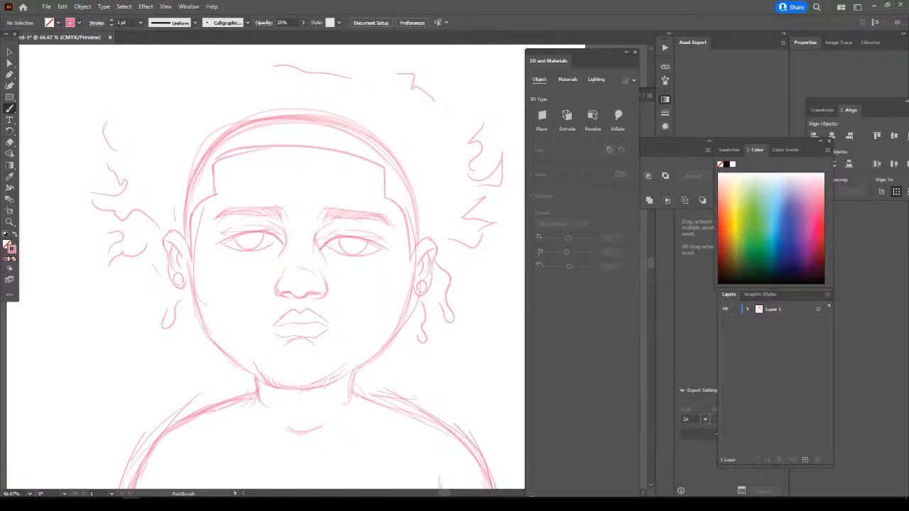
{"action": "left_click", "coordinate": [735, 309]}
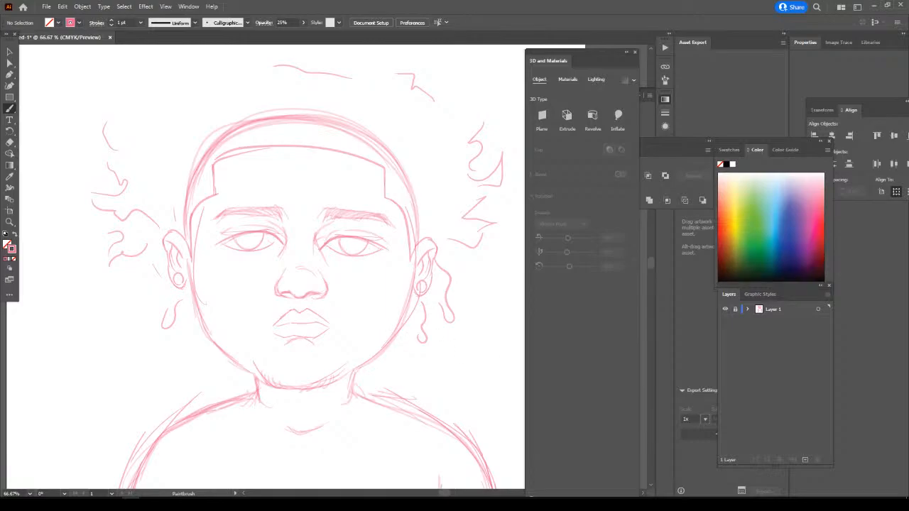
{"action": "left_click", "coordinate": [805, 460]}
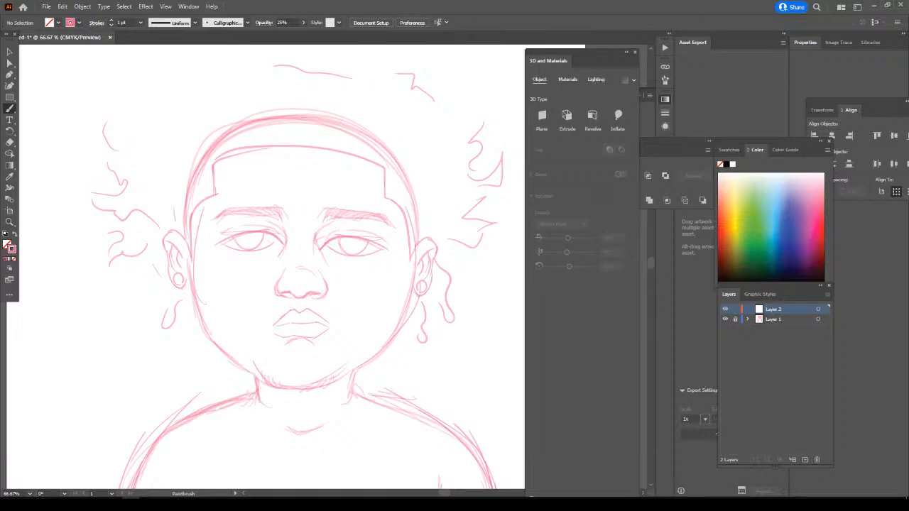
Restore the default black stroke and ink the outer contour of the ear at the image's right with one brush curve.
{"action": "key", "text": "d"}
{"action": "key", "text": "ctrl+="}
{"action": "left_click_drag", "start_coordinate": [118, 203], "coordinate": [109, 260]}
{"action": "scroll", "coordinate": [426, 277], "scroll_direction": "down", "scroll_amount": 3}
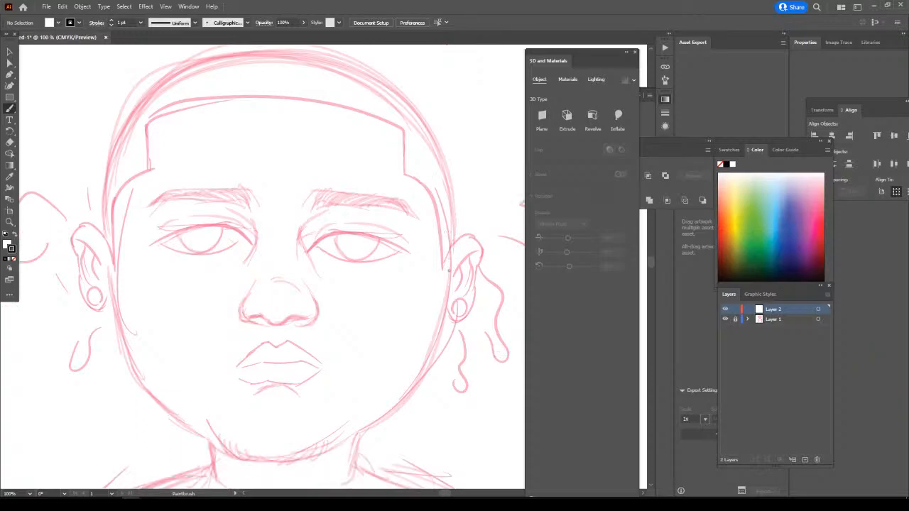
{"action": "scroll", "coordinate": [336, 264], "scroll_direction": "down", "scroll_amount": 1}
{"action": "scroll", "coordinate": [374, 264], "scroll_direction": "right", "scroll_amount": 1}
{"action": "scroll", "coordinate": [387, 267], "scroll_direction": "up", "scroll_amount": 4}
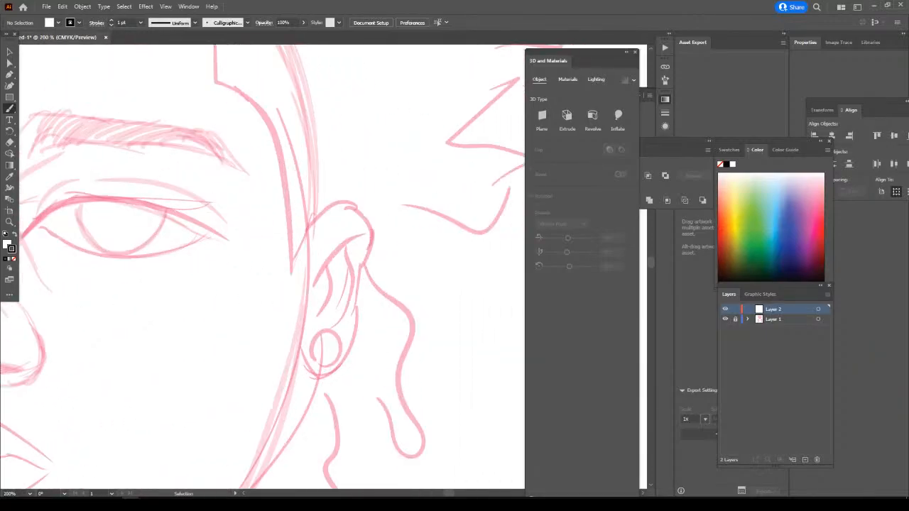
{"action": "mouse_move", "coordinate": [257, 389]}
{"action": "left_mouse_down"}
{"action": "mouse_move", "coordinate": [278, 431]}
{"action": "mouse_move", "coordinate": [299, 437]}
{"action": "mouse_move", "coordinate": [322, 429]}
{"action": "mouse_move", "coordinate": [336, 407]}
{"action": "mouse_move", "coordinate": [375, 228]}
{"action": "mouse_move", "coordinate": [371, 197]}
{"action": "mouse_move", "coordinate": [351, 173]}
{"action": "mouse_move", "coordinate": [326, 166]}
{"action": "mouse_move", "coordinate": [307, 173]}
{"action": "mouse_move", "coordinate": [265, 230]}
{"action": "left_mouse_up"}
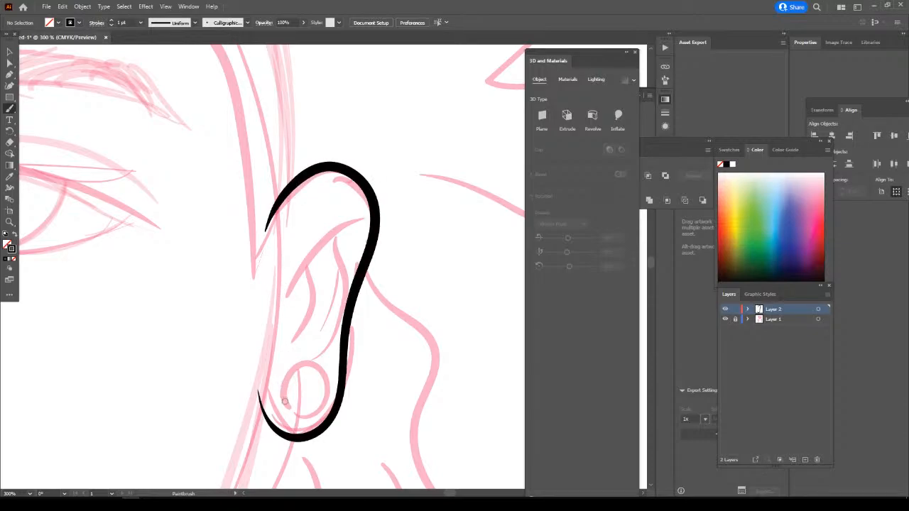
Ink the round earring and the inner folds of the same ear over the sketch.
{"action": "mouse_move", "coordinate": [287, 416]}
{"action": "left_mouse_down"}
{"action": "mouse_move", "coordinate": [313, 419]}
{"action": "mouse_move", "coordinate": [329, 405]}
{"action": "mouse_move", "coordinate": [320, 370]}
{"action": "mouse_move", "coordinate": [291, 373]}
{"action": "mouse_move", "coordinate": [284, 406]}
{"action": "mouse_move", "coordinate": [313, 423]}
{"action": "left_mouse_up"}
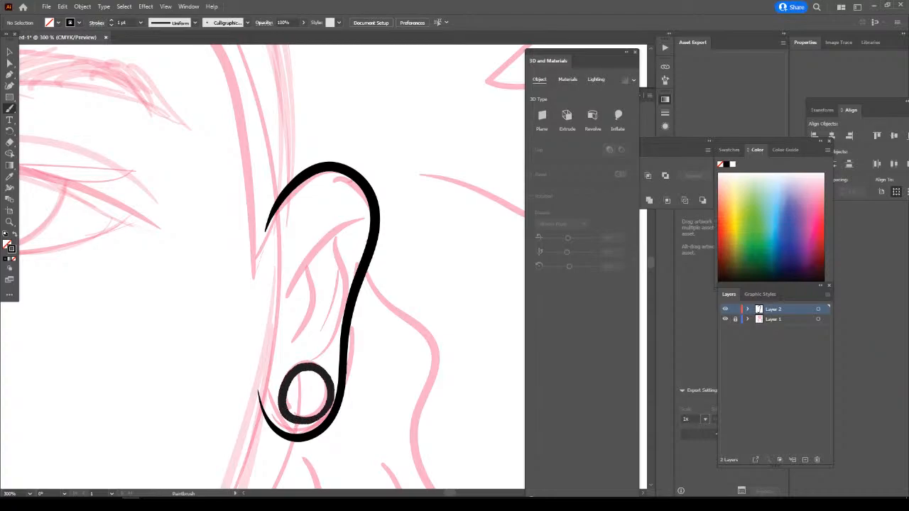
{"action": "left_click_drag", "start_coordinate": [327, 377], "coordinate": [318, 365]}
{"action": "mouse_move", "coordinate": [283, 341]}
{"action": "left_mouse_down"}
{"action": "mouse_move", "coordinate": [304, 318]}
{"action": "mouse_move", "coordinate": [301, 270]}
{"action": "mouse_move", "coordinate": [289, 291]}
{"action": "mouse_move", "coordinate": [307, 258]}
{"action": "mouse_move", "coordinate": [366, 217]}
{"action": "mouse_move", "coordinate": [334, 257]}
{"action": "mouse_move", "coordinate": [345, 306]}
{"action": "mouse_move", "coordinate": [315, 351]}
{"action": "left_mouse_up"}
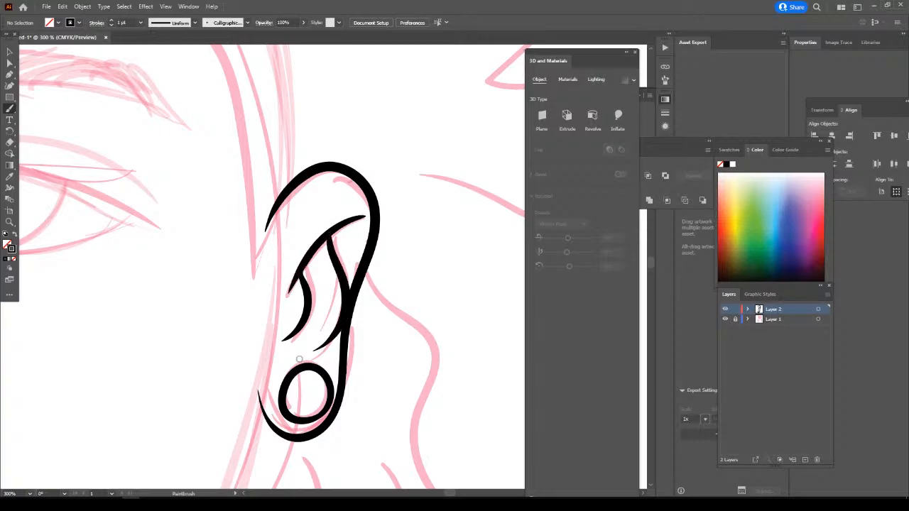
Select all the inked ear strokes and place a copy of them over the sketched ear on the opposite side of the head.
{"action": "key", "text": "ctrl+minus"}
{"action": "key", "text": "ctrl+minus"}
{"action": "key", "text": "ctrl+minus"}
{"action": "key", "text": "ctrl+minus"}
{"action": "key", "text": "ctrl+minus"}
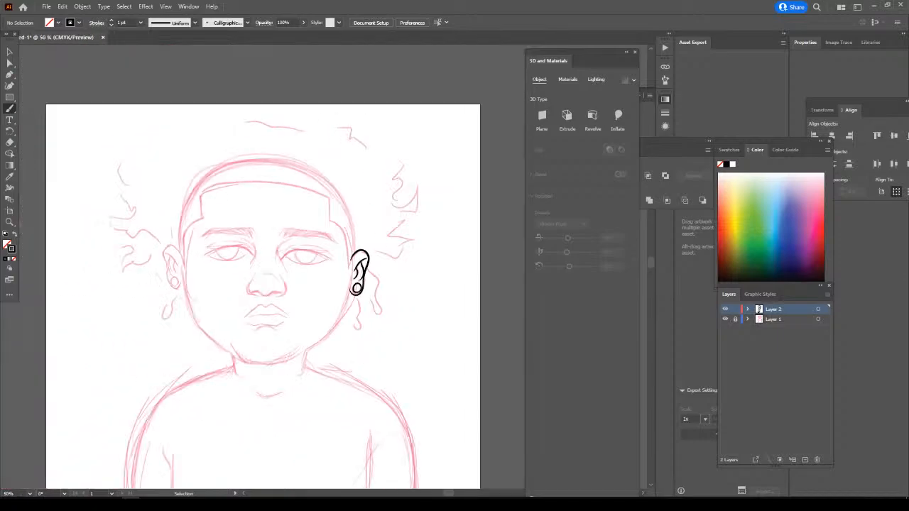
{"action": "key", "text": "ctrl+plus"}
{"action": "key", "text": "ctrl+plus"}
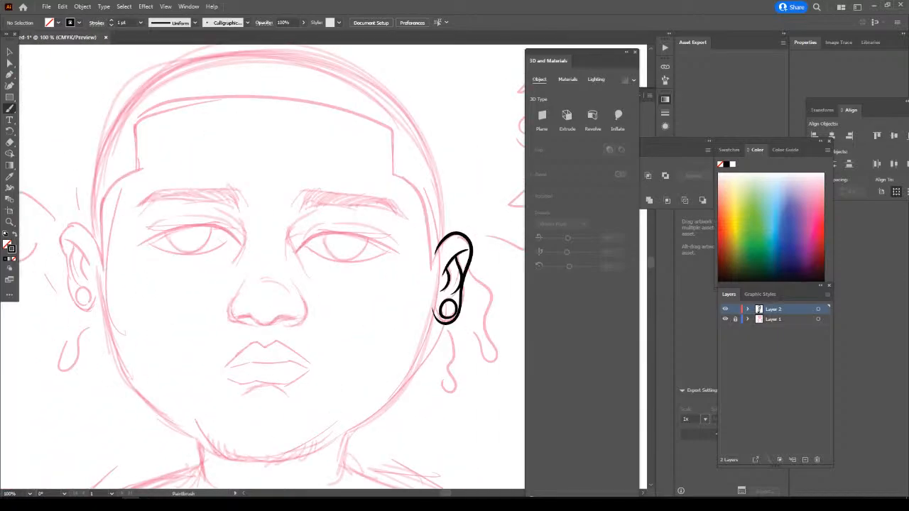
{"action": "key", "text": "v"}
{"action": "left_click_drag", "start_coordinate": [381, 207], "coordinate": [474, 329]}
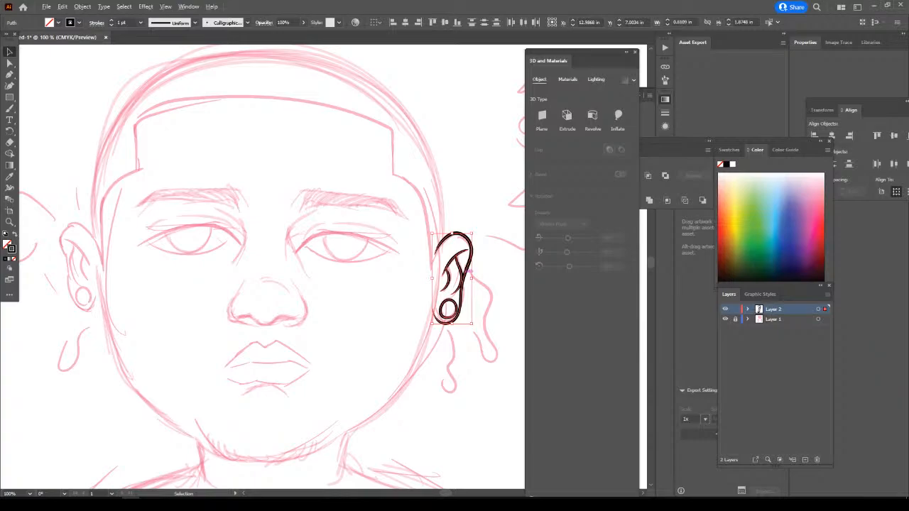
{"action": "left_click_drag", "start_coordinate": [469, 274], "coordinate": [108, 264]}
Reflect the copied ear across the vertical axis, align it with the sketched ear and deselect it.
{"action": "right_click", "coordinate": [107, 264]}
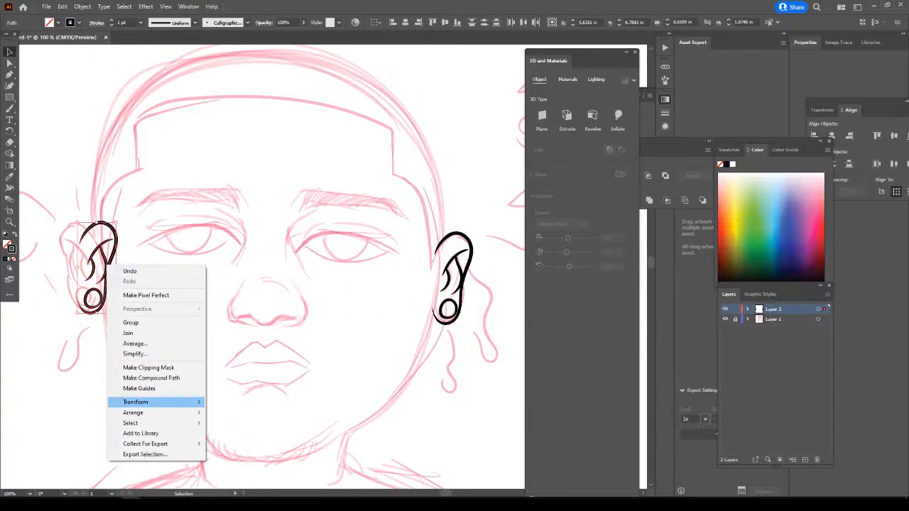
{"action": "mouse_move", "coordinate": [133, 412]}
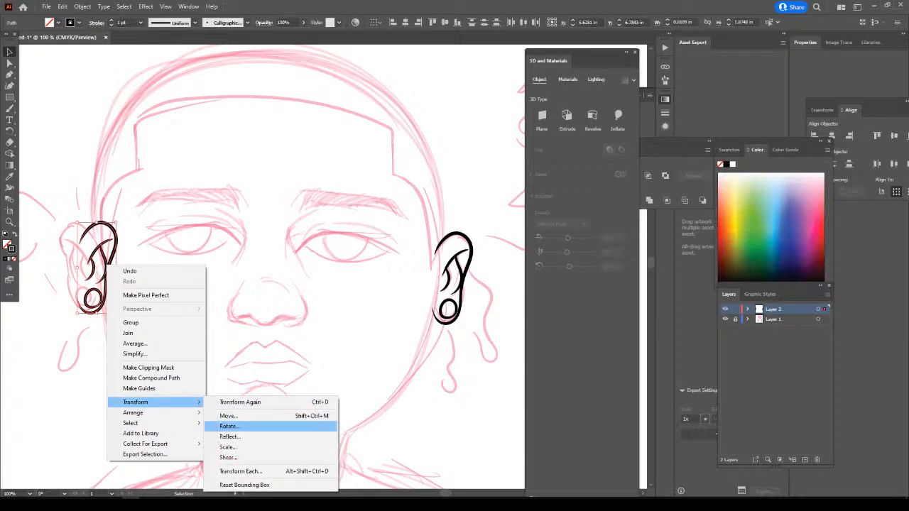
{"action": "left_click", "coordinate": [229, 436]}
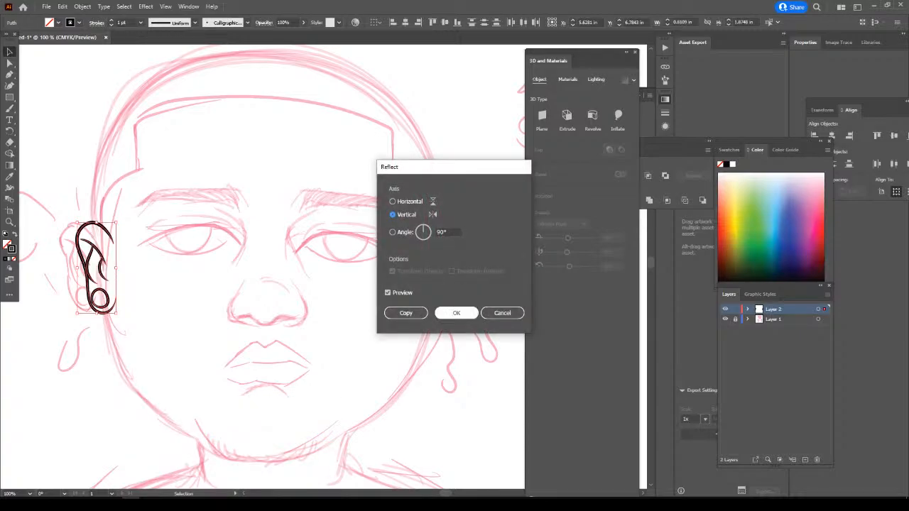
{"action": "left_click", "coordinate": [457, 311]}
{"action": "left_click_drag", "start_coordinate": [98, 267], "coordinate": [80, 263]}
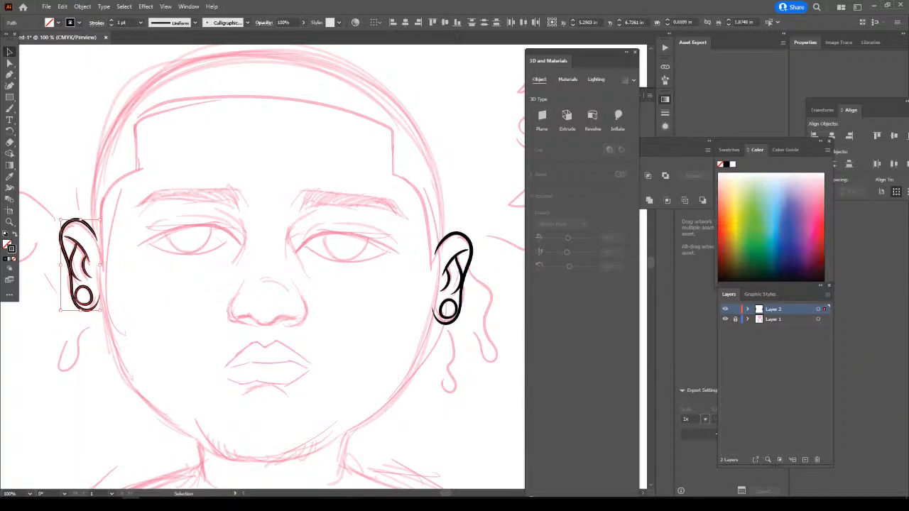
{"action": "key", "text": "Down"}
{"action": "key", "text": "Down"}
{"action": "key", "text": "ctrl+shift+a"}
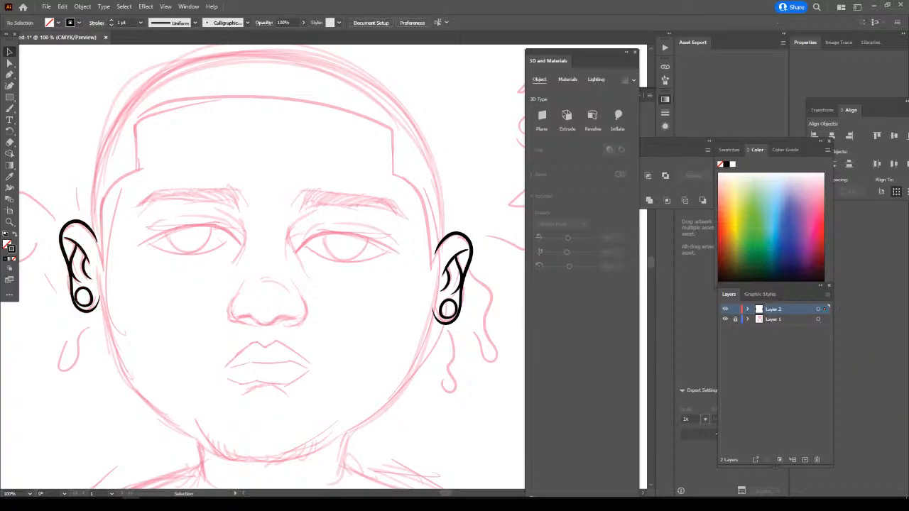
{"action": "key", "text": "ctrl+minus"}
{"action": "key", "text": "ctrl+minus"}
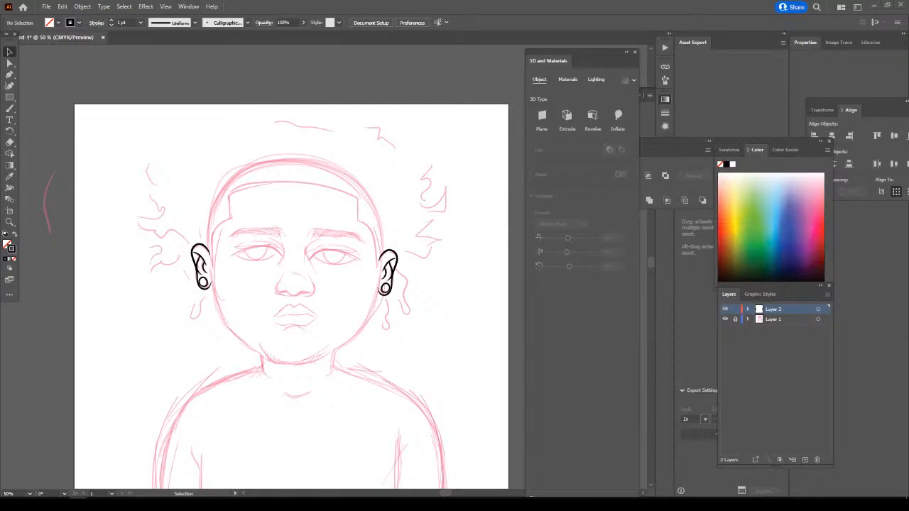
{"action": "left_click", "coordinate": [792, 7]}
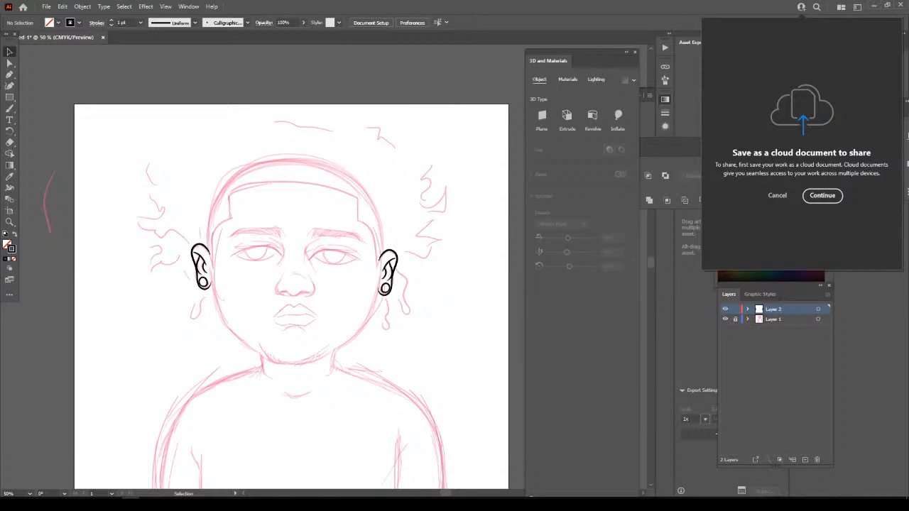
{"action": "key", "text": "Escape"}
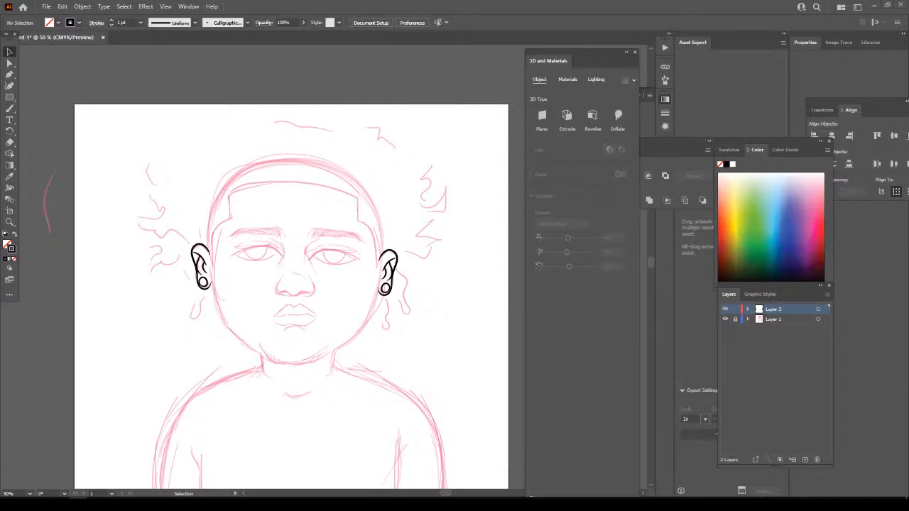
Ink the skull outline as one Paintbrush arc from ear to ear over the top of the head.
{"action": "scroll", "coordinate": [299, 296], "scroll_direction": "left", "scroll_amount": 1}
{"action": "scroll", "coordinate": [298, 296], "scroll_direction": "up", "scroll_amount": 1}
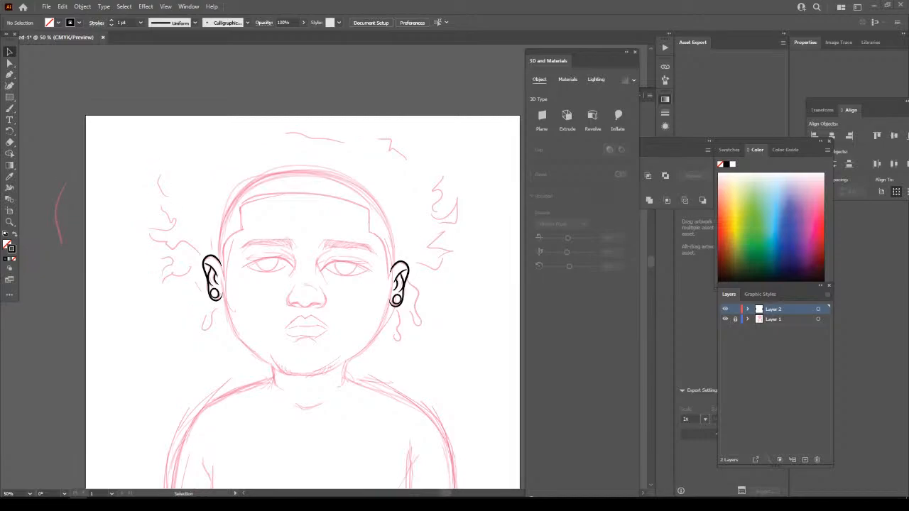
{"action": "scroll", "coordinate": [298, 296], "scroll_direction": "down", "scroll_amount": 5}
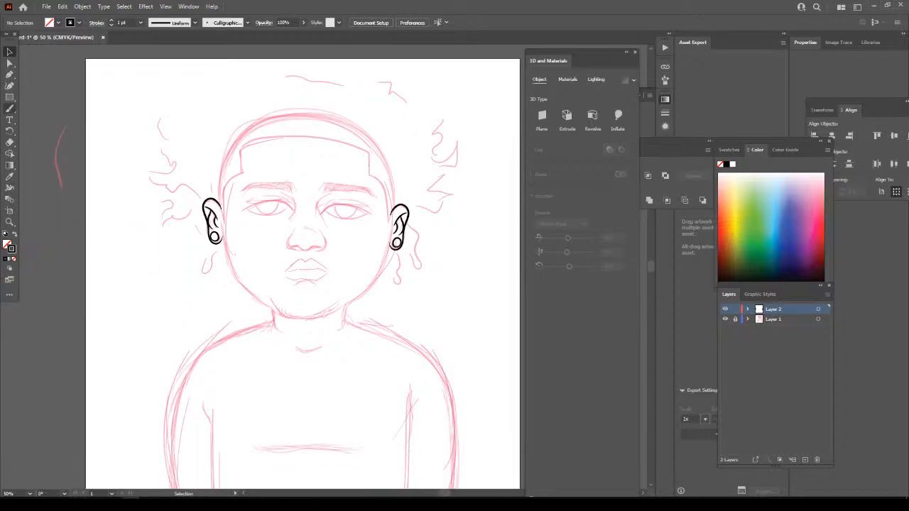
{"action": "key", "text": "b"}
{"action": "key", "text": "ctrl+equal"}
{"action": "key", "text": "ctrl+equal"}
{"action": "scroll", "coordinate": [285, 267], "scroll_direction": "up", "scroll_amount": 3}
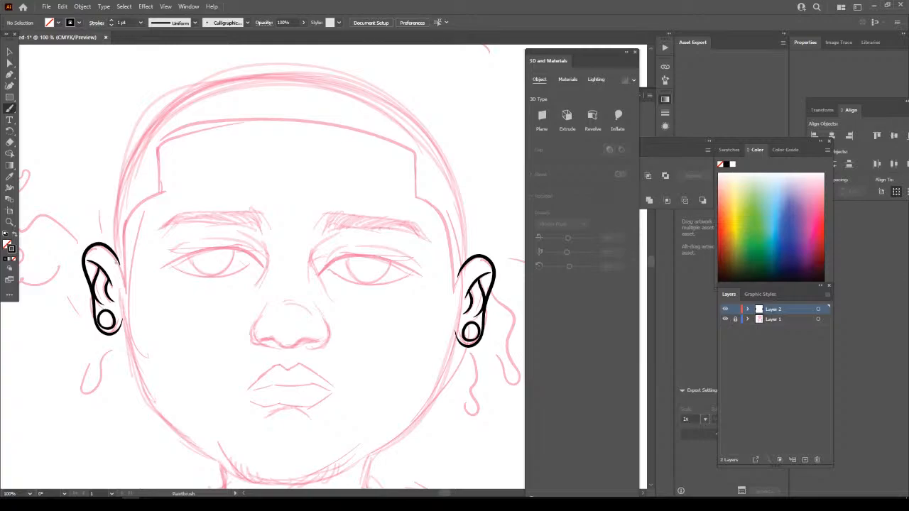
{"action": "mouse_move", "coordinate": [113, 250]}
{"action": "left_mouse_down"}
{"action": "mouse_move", "coordinate": [118, 185]}
{"action": "mouse_move", "coordinate": [167, 108]}
{"action": "mouse_move", "coordinate": [224, 79]}
{"action": "mouse_move", "coordinate": [303, 71]}
{"action": "mouse_move", "coordinate": [375, 92]}
{"action": "mouse_move", "coordinate": [433, 135]}
{"action": "mouse_move", "coordinate": [460, 200]}
{"action": "mouse_move", "coordinate": [462, 283]}
{"action": "left_mouse_up"}
Try to ink the jaw as one continuous brush curve from earlobe to earlobe around the chin.
{"action": "key", "text": "ctrl+minus"}
{"action": "key", "text": "ctrl+minus"}
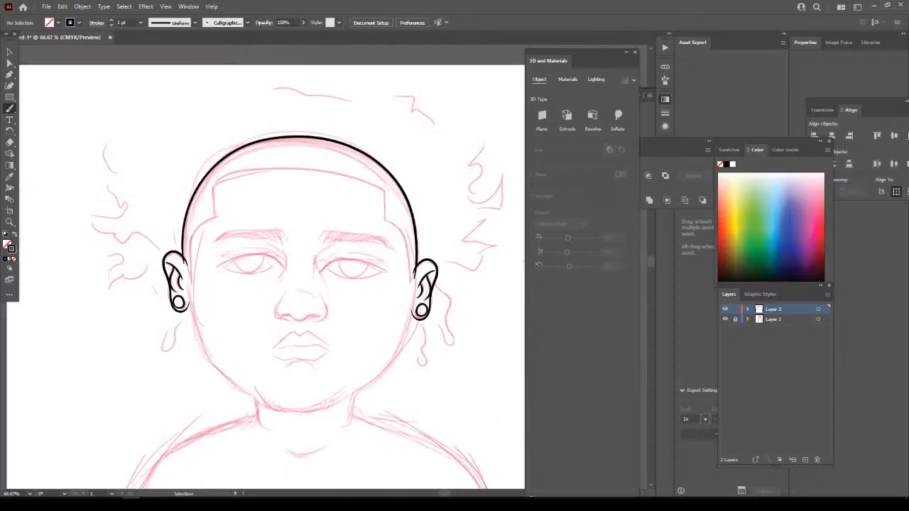
{"action": "left_click_drag", "start_coordinate": [463, 392], "coordinate": [464, 331]}
{"action": "key", "text": "ctrl+plus"}
{"action": "key", "text": "ctrl+plus"}
{"action": "left_click_drag", "start_coordinate": [464, 374], "coordinate": [464, 408]}
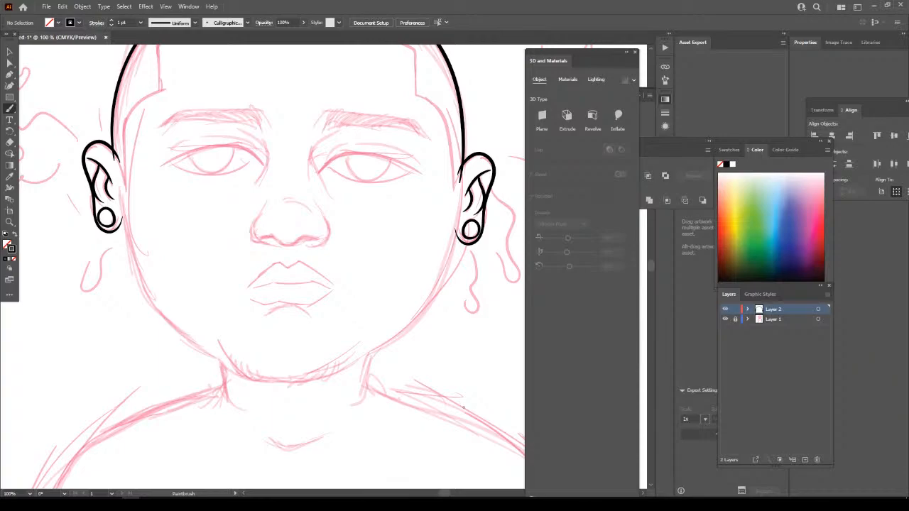
{"action": "mouse_move", "coordinate": [120, 206]}
{"action": "left_mouse_down"}
{"action": "mouse_move", "coordinate": [138, 279]}
{"action": "mouse_move", "coordinate": [160, 319]}
{"action": "mouse_move", "coordinate": [199, 352]}
{"action": "mouse_move", "coordinate": [249, 375]}
{"action": "mouse_move", "coordinate": [304, 380]}
{"action": "mouse_move", "coordinate": [346, 367]}
{"action": "mouse_move", "coordinate": [407, 322]}
{"action": "mouse_move", "coordinate": [427, 298]}
{"action": "mouse_move", "coordinate": [458, 213]}
{"action": "left_mouse_up"}
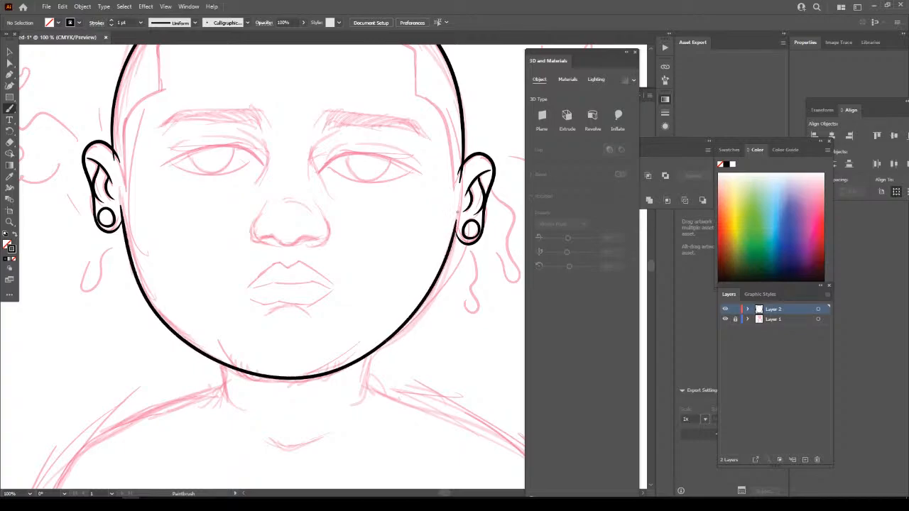
{"action": "key", "text": "ctrl+minus"}
{"action": "key", "text": "ctrl+minus"}
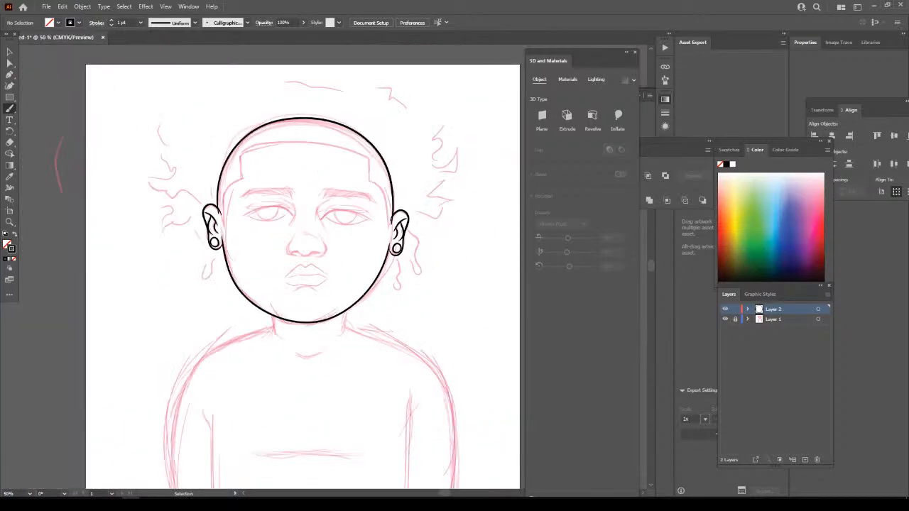
Undo the inked jaw stroke.
{"action": "scroll", "coordinate": [451, 258], "scroll_direction": "up", "scroll_amount": 2}
{"action": "key", "text": "ctrl+equal"}
{"action": "scroll", "coordinate": [452, 258], "scroll_direction": "down", "scroll_amount": 1}
{"action": "key", "text": "ctrl+equal"}
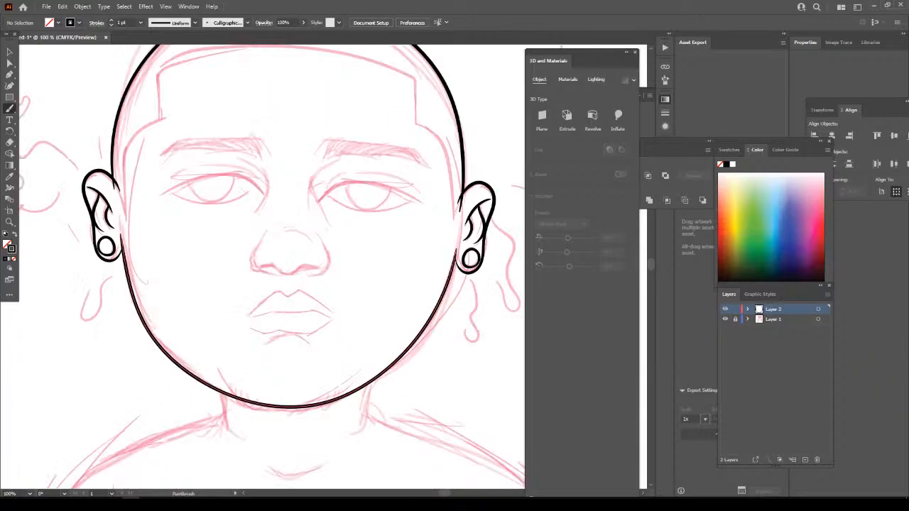
{"action": "key", "text": "ctrl+z"}
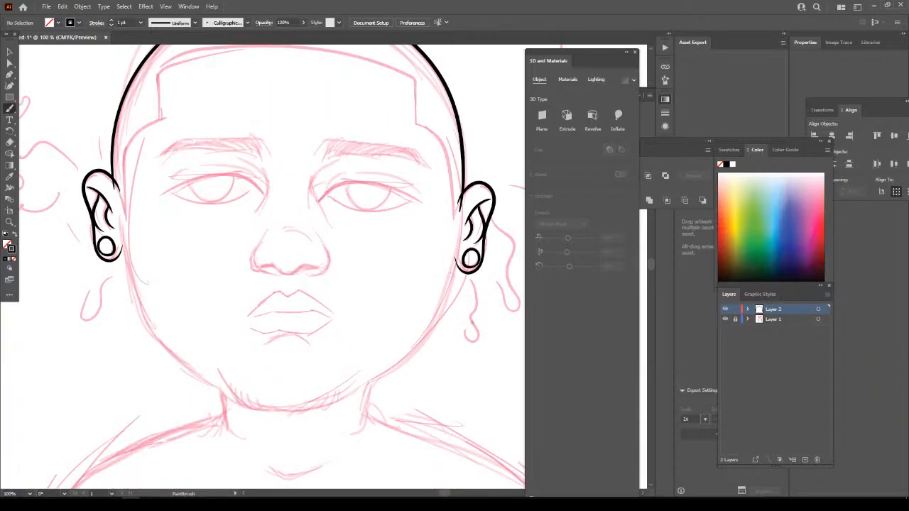
Ink the jawline again as one smooth brush curve from ear to ear, passing just above the sketched chin.
{"action": "key", "text": "ctrl+equal"}
{"action": "key", "text": "ctrl+minus"}
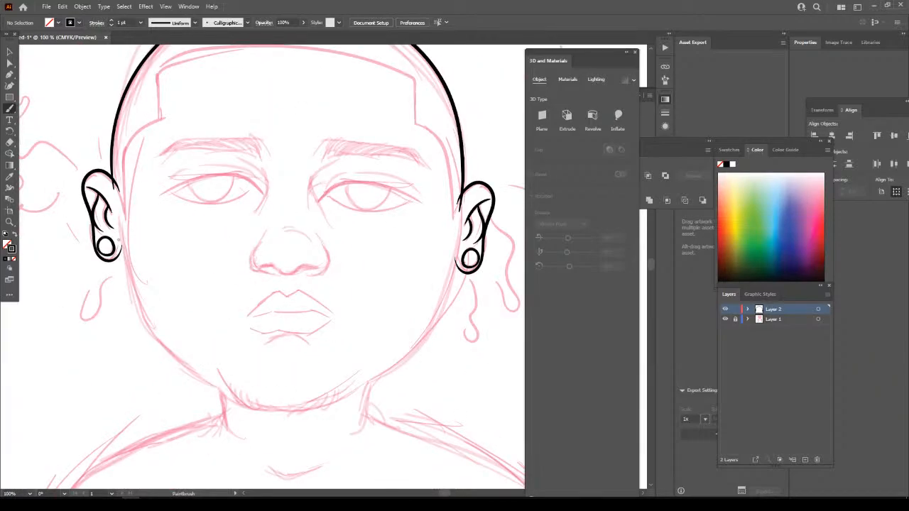
{"action": "mouse_move", "coordinate": [120, 241]}
{"action": "left_mouse_down"}
{"action": "mouse_move", "coordinate": [142, 317]}
{"action": "mouse_move", "coordinate": [177, 358]}
{"action": "mouse_move", "coordinate": [226, 391]}
{"action": "mouse_move", "coordinate": [285, 403]}
{"action": "mouse_move", "coordinate": [345, 394]}
{"action": "mouse_move", "coordinate": [385, 370]}
{"action": "mouse_move", "coordinate": [428, 324]}
{"action": "mouse_move", "coordinate": [458, 248]}
{"action": "left_mouse_up"}
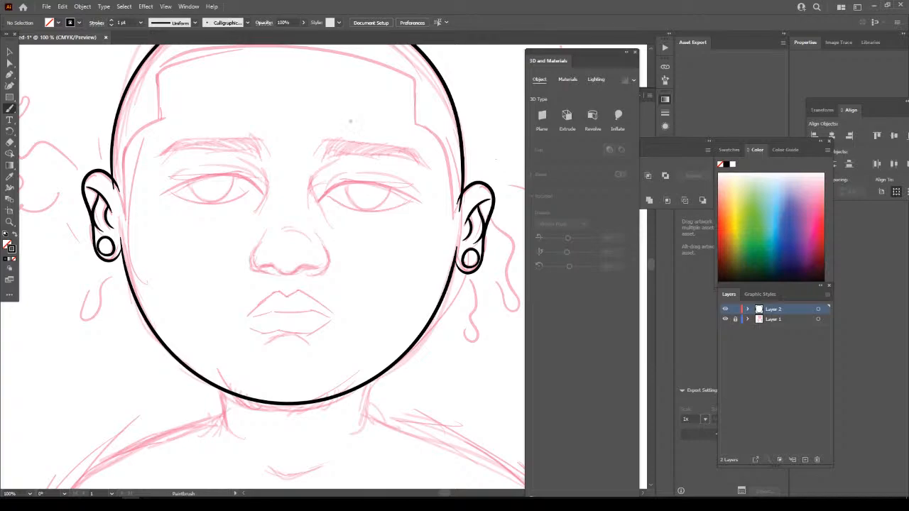
{"action": "key", "text": "ctrl+minus"}
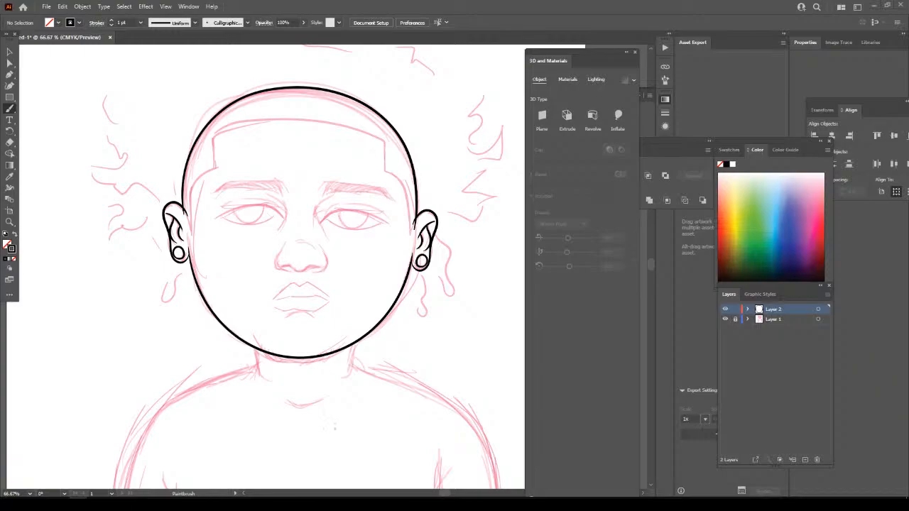
{"action": "scroll", "coordinate": [350, 357], "scroll_direction": "right", "scroll_amount": 1}
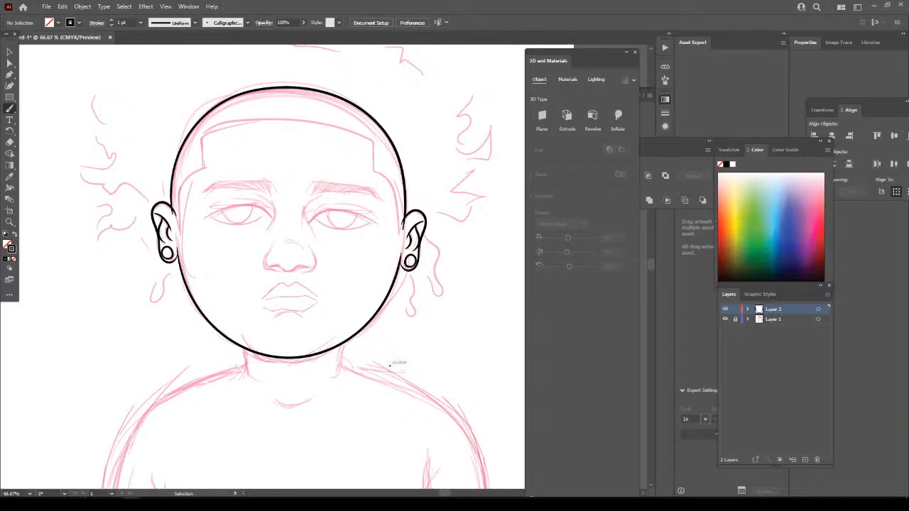
Move the inked jawline down slightly so its lowest point meets the sketched chin line.
{"action": "key", "text": "ctrl+minus"}
{"action": "key", "text": "ctrl+minus"}
{"action": "key", "text": "ctrl+equal"}
{"action": "key", "text": "ctrl+equal"}
{"action": "key", "text": "ctrl+equal"}
{"action": "scroll", "coordinate": [232, 136], "scroll_direction": "up", "scroll_amount": 2}
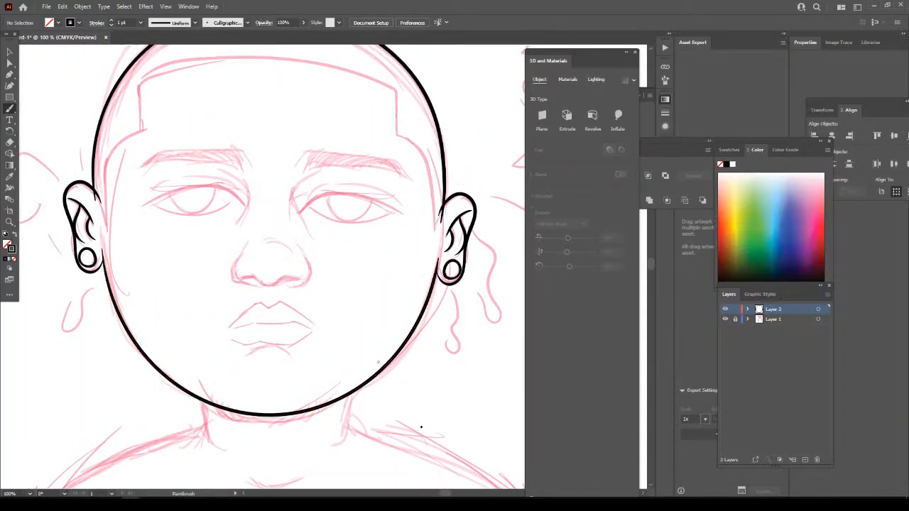
{"action": "scroll", "coordinate": [362, 363], "scroll_direction": "down", "scroll_amount": 2}
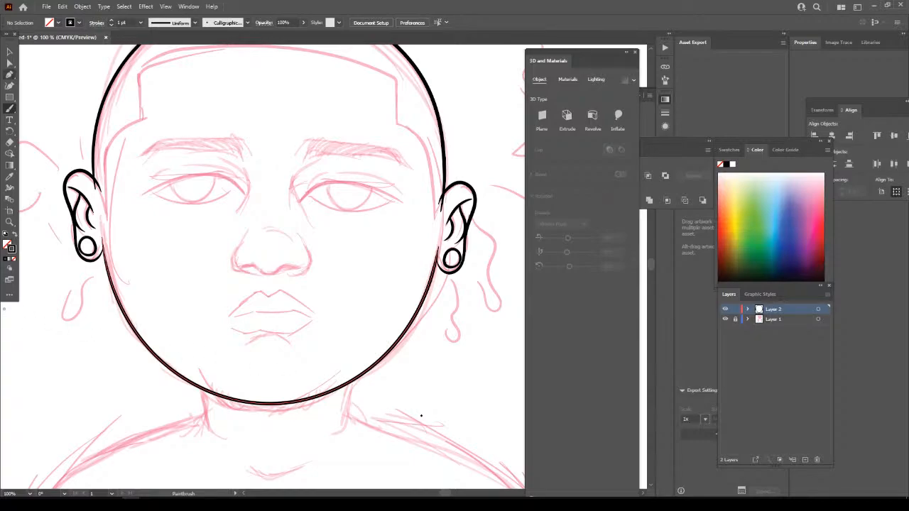
{"action": "left_click", "coordinate": [10, 51]}
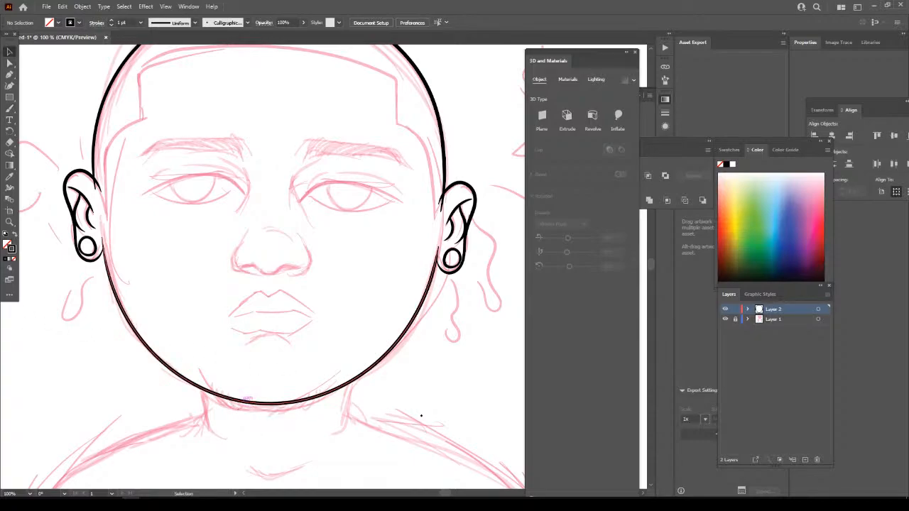
{"action": "left_click", "coordinate": [269, 404]}
{"action": "left_click_drag", "start_coordinate": [270, 404], "coordinate": [270, 410]}
{"action": "key", "text": "ctrl+shift+a"}
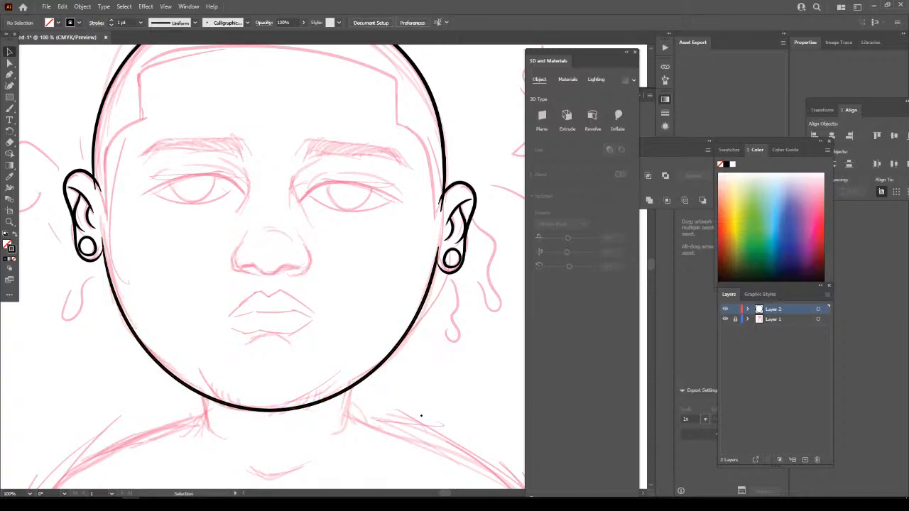
Ink the inner chin contour as one brush curve that merges with the jawline and flicks up at both ends.
{"action": "key", "text": "ctrl+minus"}
{"action": "scroll", "coordinate": [270, 269], "scroll_direction": "down", "scroll_amount": 2}
{"action": "key", "text": "ctrl+equal"}
{"action": "key", "text": "ctrl+equal"}
{"action": "key", "text": "ctrl+equal"}
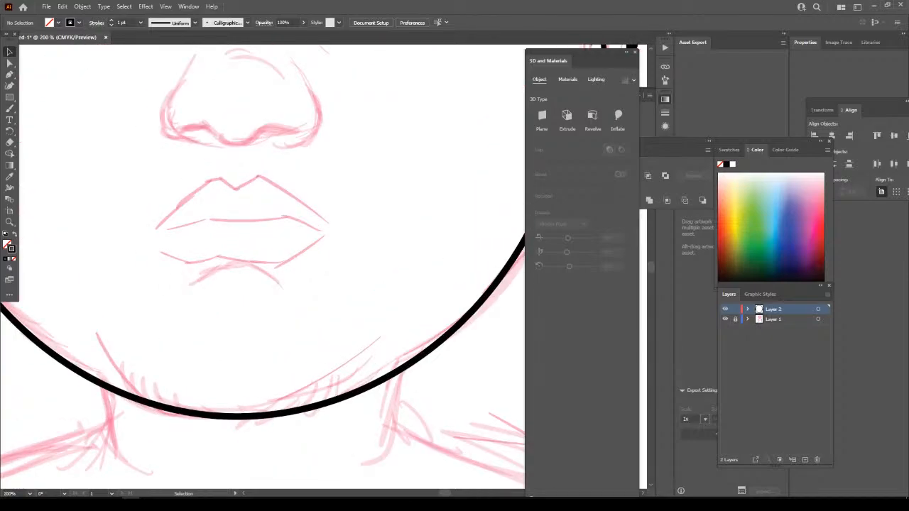
{"action": "left_click", "coordinate": [10, 107]}
{"action": "mouse_move", "coordinate": [109, 364]}
{"action": "left_mouse_down"}
{"action": "mouse_move", "coordinate": [146, 398]}
{"action": "mouse_move", "coordinate": [245, 418]}
{"action": "mouse_move", "coordinate": [312, 403]}
{"action": "mouse_move", "coordinate": [361, 361]}
{"action": "left_mouse_up"}
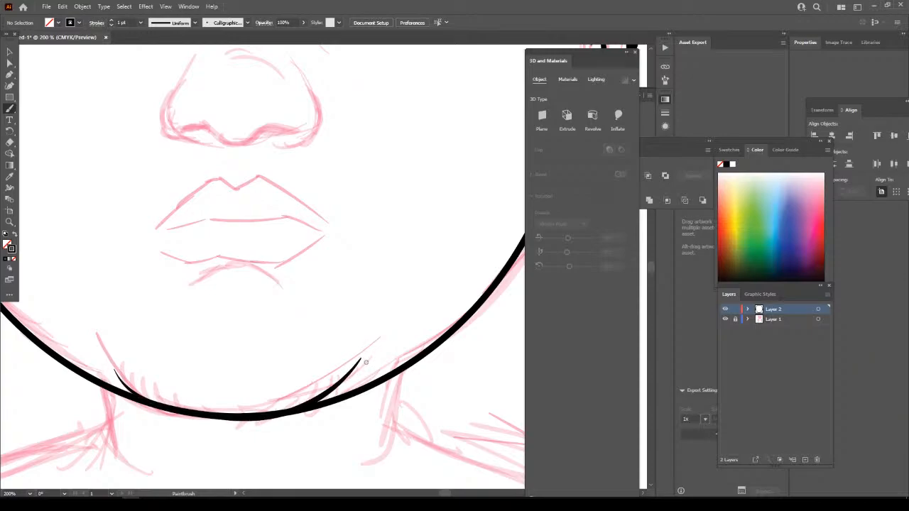
Try to ink the sketched chest line as one wavy brush stroke on Layer 2, and undo it.
{"action": "key", "text": "ctrl+minus"}
{"action": "key", "text": "ctrl+minus"}
{"action": "key", "text": "ctrl+minus"}
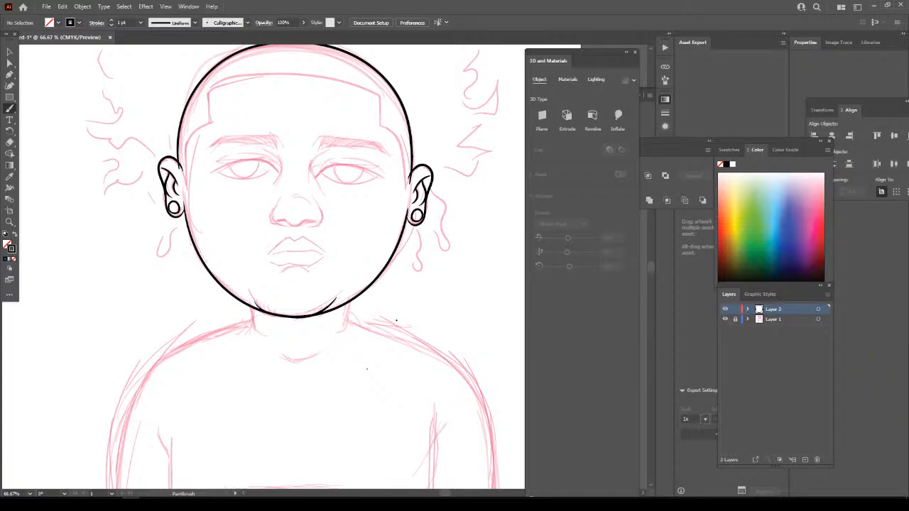
{"action": "key", "text": "ctrl+minus"}
{"action": "key", "text": "ctrl+minus"}
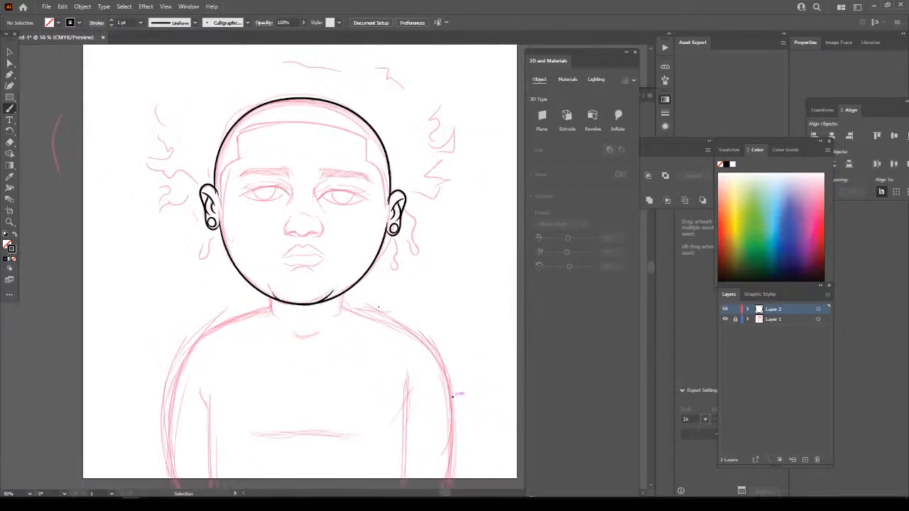
{"action": "scroll", "coordinate": [454, 396], "scroll_direction": "down", "scroll_amount": 1}
{"action": "key", "text": "ctrl+equal"}
{"action": "key", "text": "ctrl+equal"}
{"action": "scroll", "coordinate": [438, 369], "scroll_direction": "left", "scroll_amount": 1}
{"action": "scroll", "coordinate": [438, 339], "scroll_direction": "down", "scroll_amount": 1}
{"action": "key", "text": "ctrl+equal"}
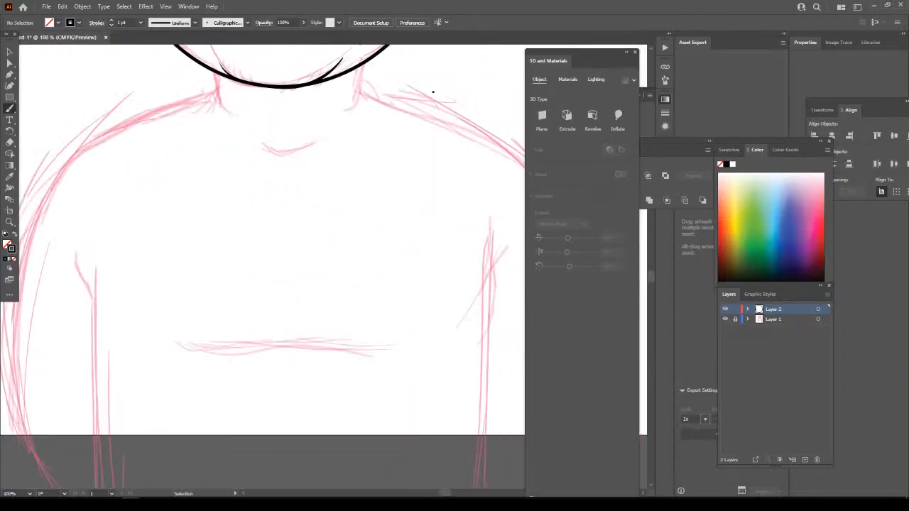
{"action": "scroll", "coordinate": [438, 376], "scroll_direction": "right", "scroll_amount": 1}
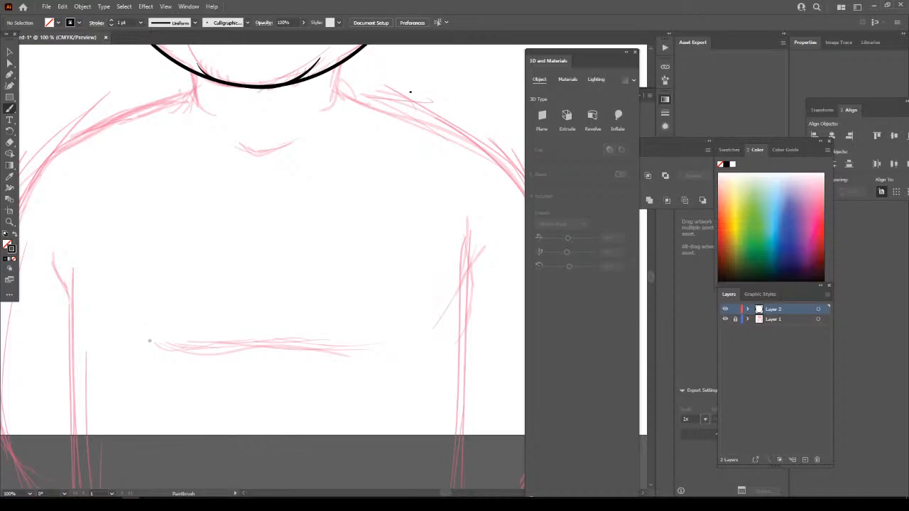
{"action": "left_click_drag", "start_coordinate": [154, 343], "coordinate": [375, 349]}
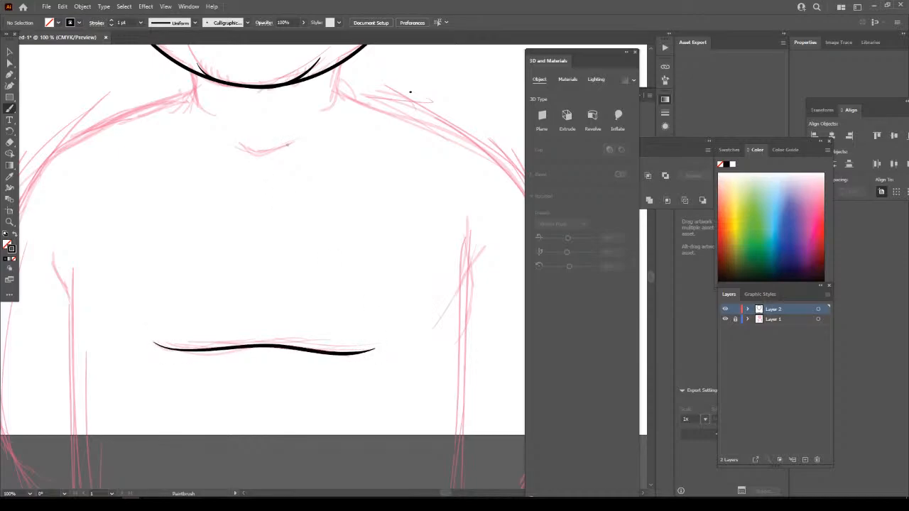
{"action": "key", "text": "ctrl+z"}
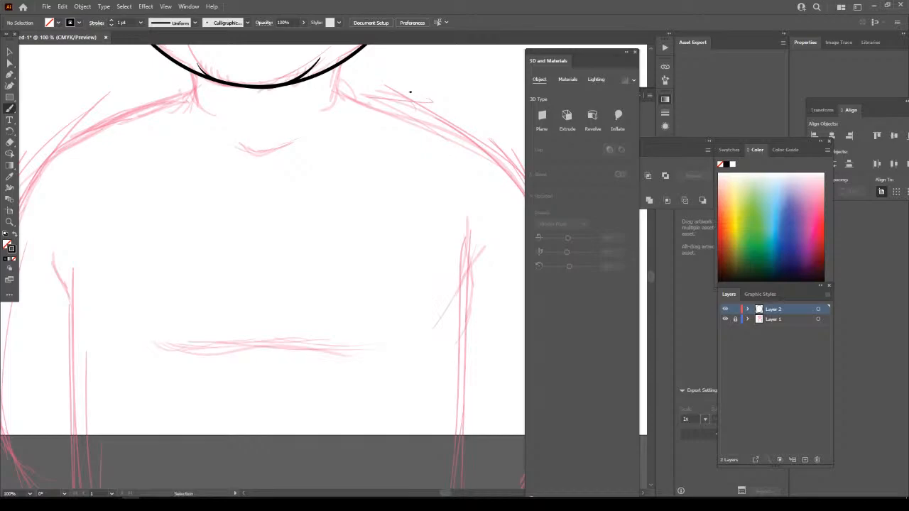
Ink the chest line as one wavy brush stroke on a new layer placed beneath the locked Layer 2.
{"action": "left_click", "coordinate": [735, 309]}
{"action": "left_click", "coordinate": [805, 459]}
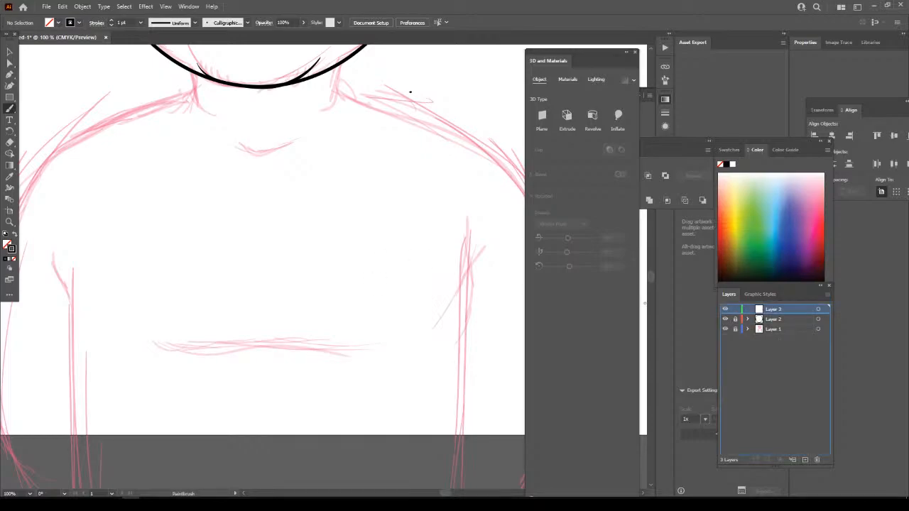
{"action": "left_click_drag", "start_coordinate": [774, 309], "coordinate": [773, 324]}
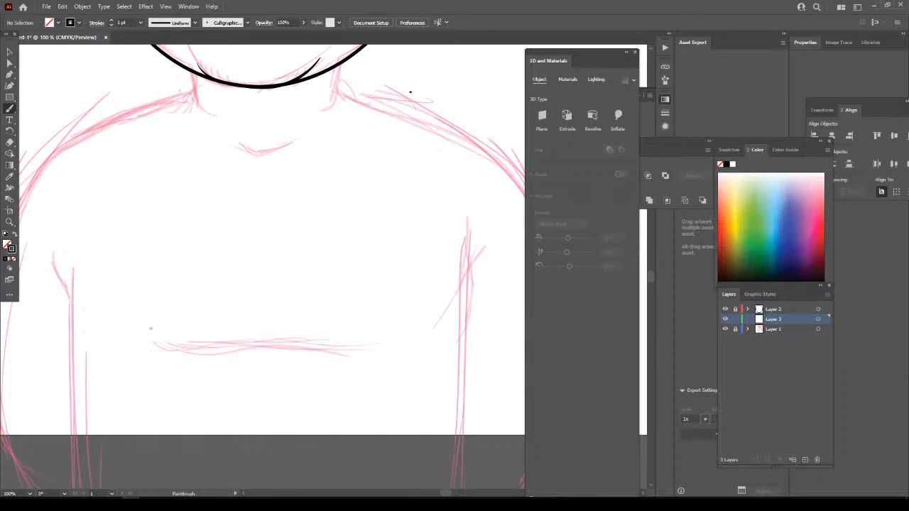
{"action": "mouse_move", "coordinate": [146, 334]}
{"action": "left_mouse_down"}
{"action": "mouse_move", "coordinate": [164, 346]}
{"action": "mouse_move", "coordinate": [304, 354]}
{"action": "mouse_move", "coordinate": [365, 353]}
{"action": "mouse_move", "coordinate": [394, 340]}
{"action": "left_mouse_up"}
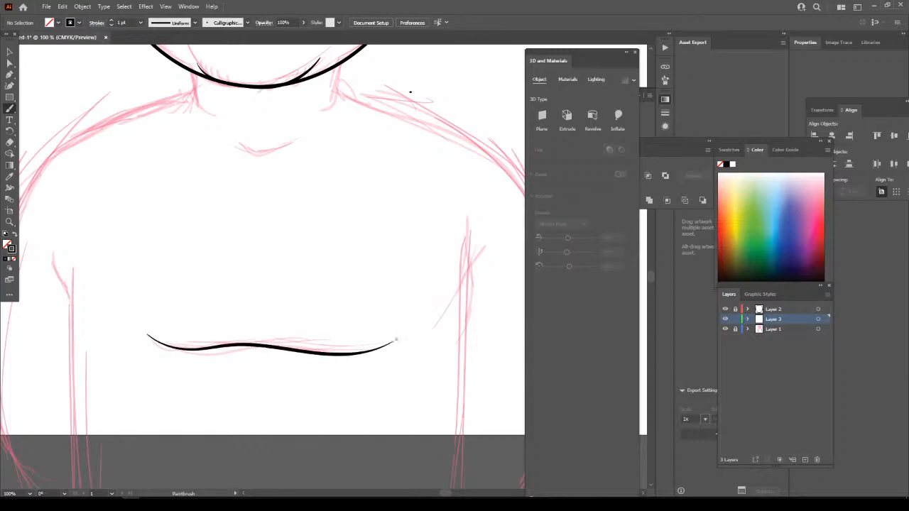
Try to ink both armpit creases as short curved 1 pt brush strokes, and undo them.
{"action": "key", "text": "ctrl+minus"}
{"action": "key", "text": "ctrl+minus"}
{"action": "key", "text": "ctrl+minus"}
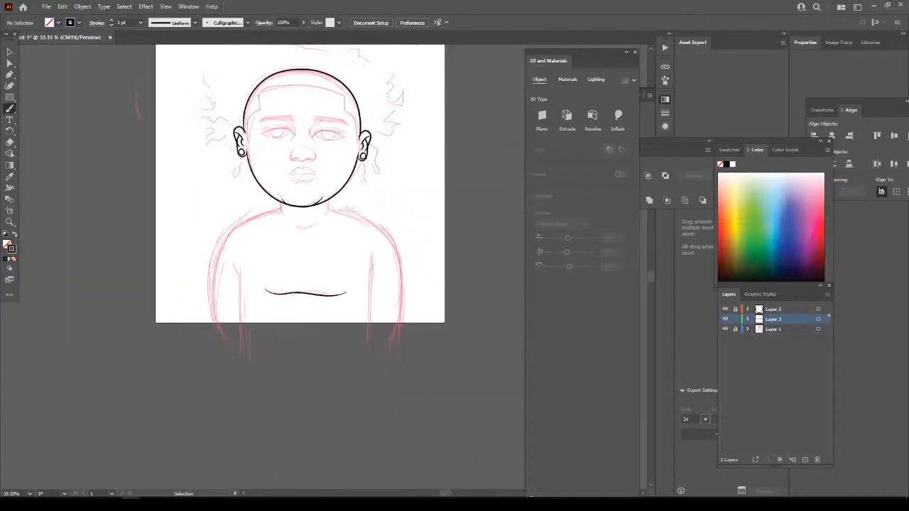
{"action": "scroll", "coordinate": [410, 408], "scroll_direction": "up", "scroll_amount": 1}
{"action": "key", "text": "ctrl+equal"}
{"action": "scroll", "coordinate": [365, 370], "scroll_direction": "right", "scroll_amount": 2}
{"action": "key", "text": "ctrl+equal"}
{"action": "key", "text": "ctrl+equal"}
{"action": "key", "text": "ctrl+equal"}
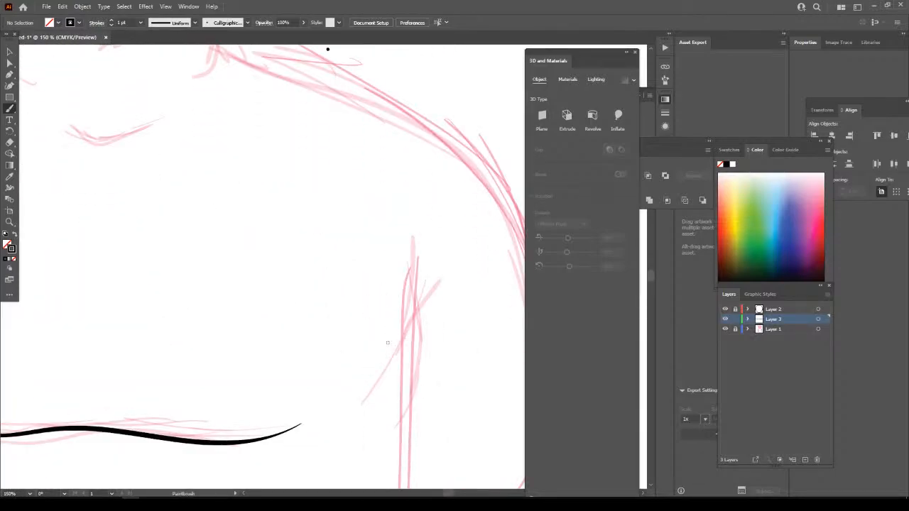
{"action": "left_click_drag", "start_coordinate": [388, 343], "coordinate": [425, 241]}
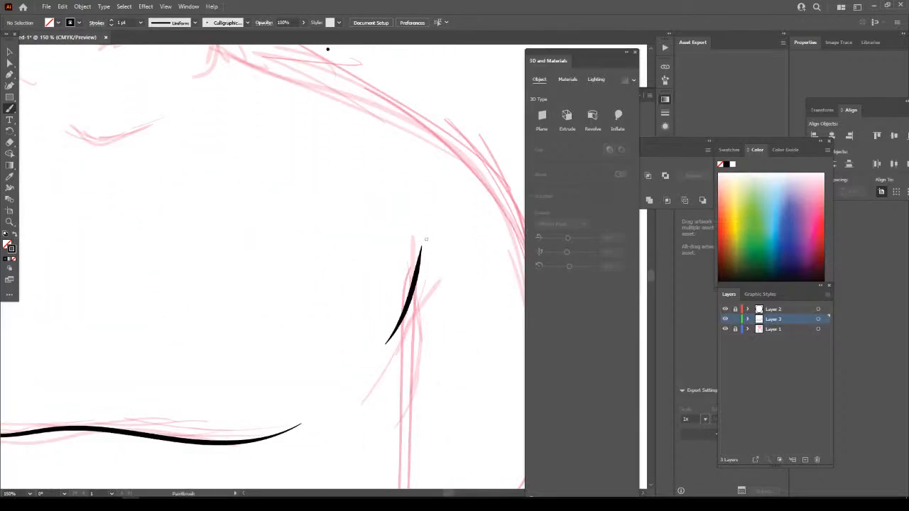
{"action": "key", "text": "ctrl+minus"}
{"action": "key", "text": "ctrl+minus"}
{"action": "scroll", "coordinate": [406, 319], "scroll_direction": "left", "scroll_amount": 3}
{"action": "key", "text": "ctrl+equal"}
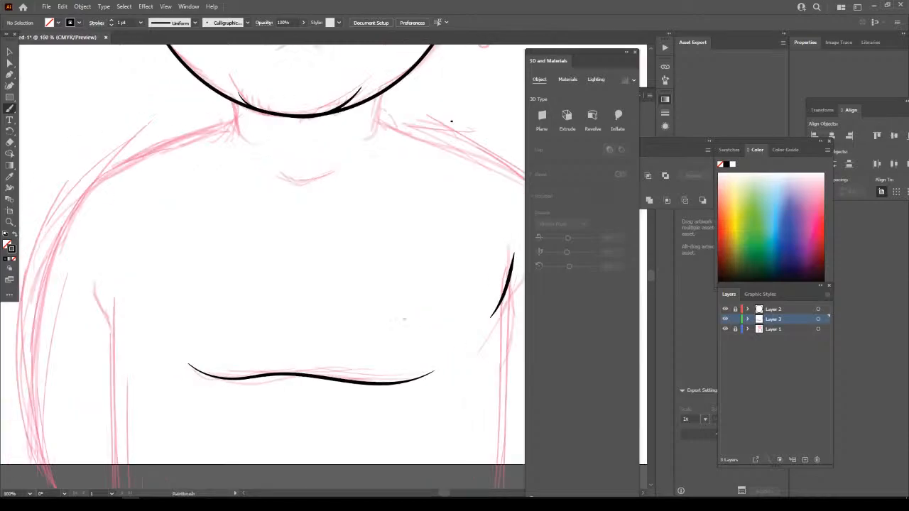
{"action": "mouse_move", "coordinate": [126, 325]}
{"action": "left_mouse_down"}
{"action": "mouse_move", "coordinate": [97, 287]}
{"action": "mouse_move", "coordinate": [96, 259]}
{"action": "left_mouse_up"}
{"action": "key", "text": "ctrl+minus"}
{"action": "key", "text": "ctrl+minus"}
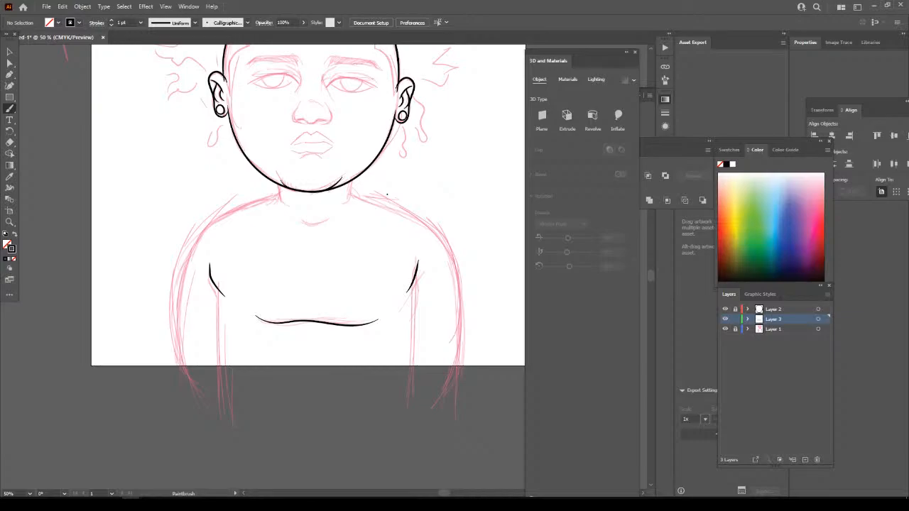
{"action": "key", "text": "ctrl+z"}
{"action": "key", "text": "ctrl+z"}
Set the brush stroke weight to 2 pt and ink a long horizontal line just below the artboard, across the torso's width.
{"action": "left_click", "coordinate": [140, 22]}
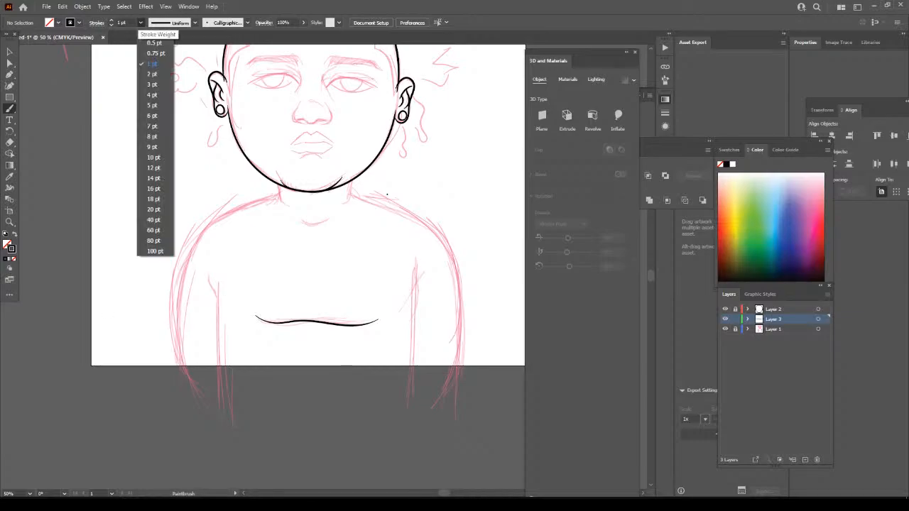
{"action": "left_click", "coordinate": [145, 72]}
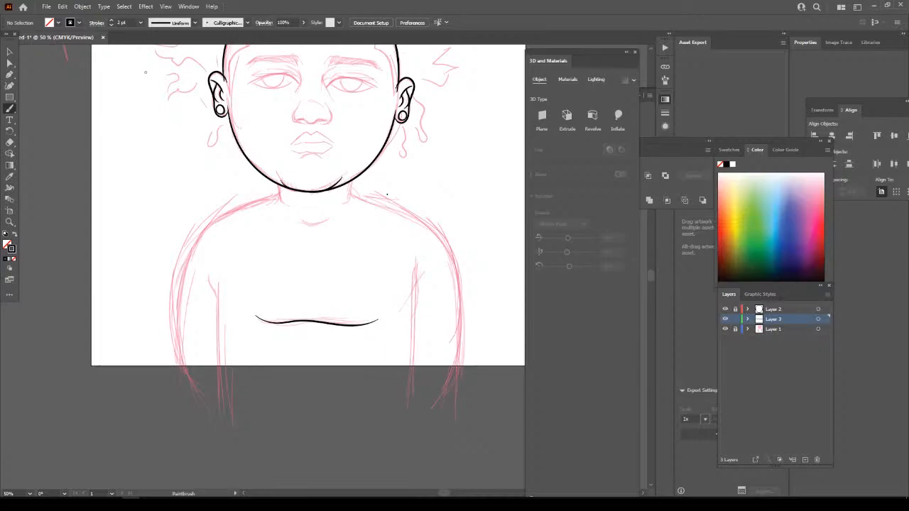
{"action": "left_click_drag", "start_coordinate": [476, 377], "coordinate": [129, 379]}
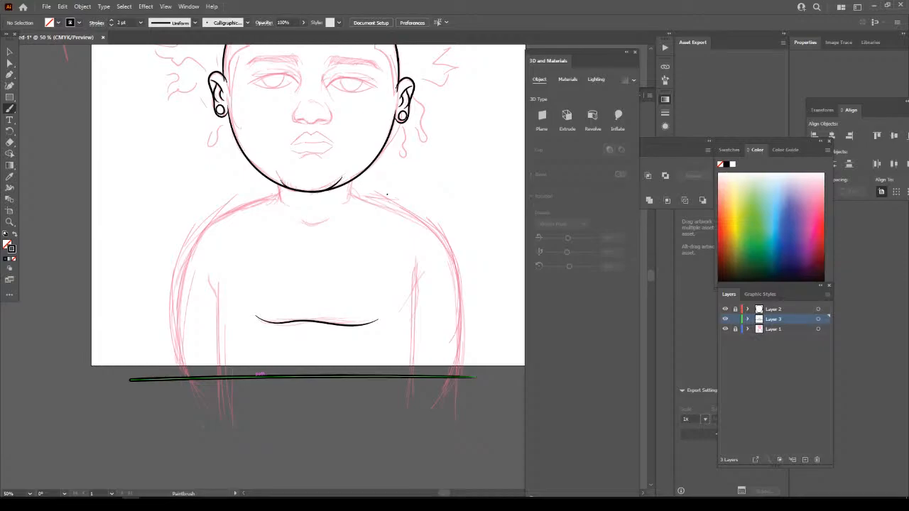
Ink the armpit creases and the vertical inner arm lines on both sides of the torso, running past the horizontal base line.
{"action": "key", "text": "ctrl+="}
{"action": "left_click_drag", "start_coordinate": [256, 376], "coordinate": [221, 377]}
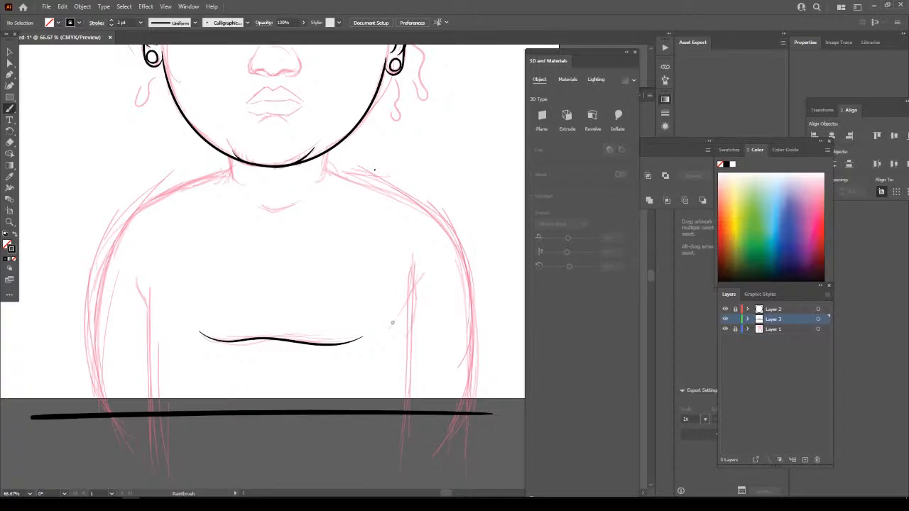
{"action": "mouse_move", "coordinate": [392, 321]}
{"action": "left_mouse_down"}
{"action": "mouse_move", "coordinate": [422, 264]}
{"action": "mouse_move", "coordinate": [410, 300]}
{"action": "mouse_move", "coordinate": [405, 429]}
{"action": "left_mouse_up"}
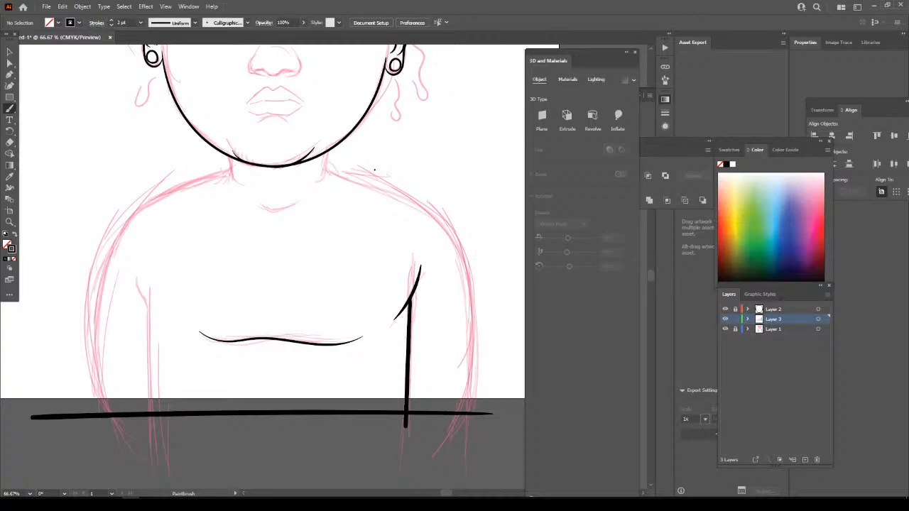
{"action": "mouse_move", "coordinate": [154, 429]}
{"action": "left_mouse_down"}
{"action": "mouse_move", "coordinate": [147, 300]}
{"action": "mouse_move", "coordinate": [155, 308]}
{"action": "mouse_move", "coordinate": [139, 272]}
{"action": "left_mouse_up"}
Try to ink the right outer arm and shoulder as one brush curve up to the neck, and delete it.
{"action": "key", "text": "ctrl+minus"}
{"action": "key", "text": "ctrl+minus"}
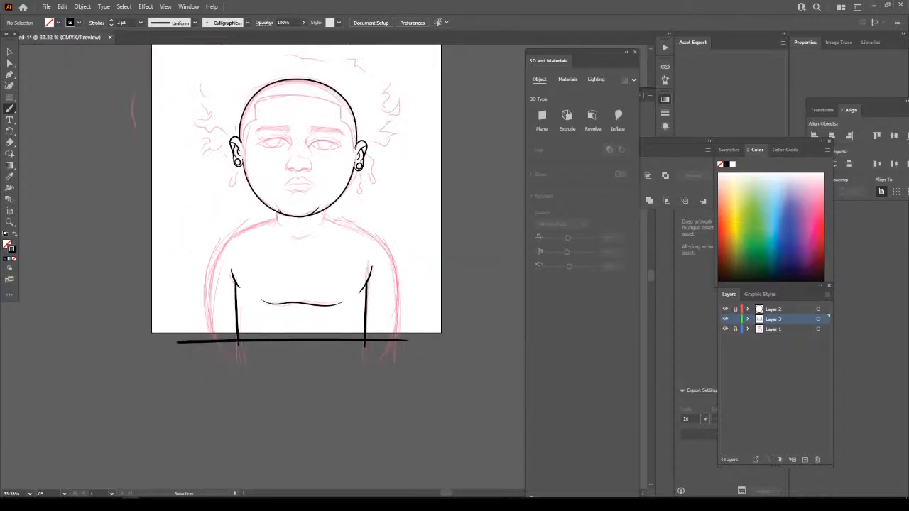
{"action": "scroll", "coordinate": [349, 242], "scroll_direction": "up", "scroll_amount": 1}
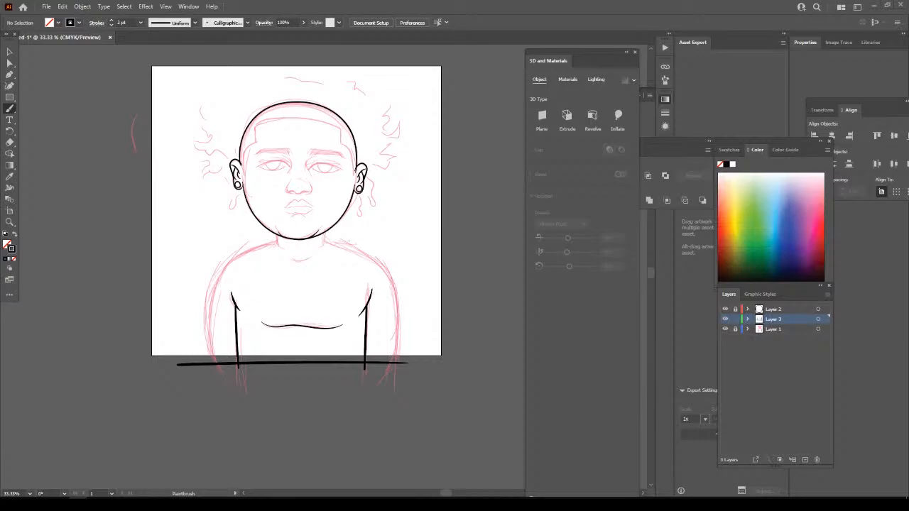
{"action": "key", "text": "ctrl+plus"}
{"action": "key", "text": "ctrl+plus"}
{"action": "scroll", "coordinate": [362, 169], "scroll_direction": "down", "scroll_amount": 1}
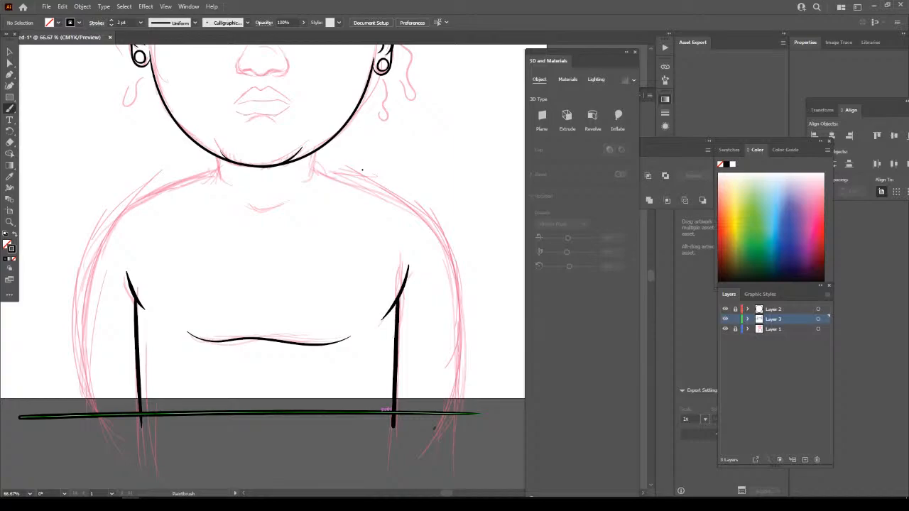
{"action": "mouse_move", "coordinate": [434, 427]}
{"action": "left_mouse_down"}
{"action": "mouse_move", "coordinate": [452, 403]}
{"action": "mouse_move", "coordinate": [463, 355]}
{"action": "mouse_move", "coordinate": [455, 254]}
{"action": "mouse_move", "coordinate": [411, 203]}
{"action": "mouse_move", "coordinate": [342, 173]}
{"action": "left_mouse_up"}
{"action": "scroll", "coordinate": [370, 266], "scroll_direction": "down", "scroll_amount": 3}
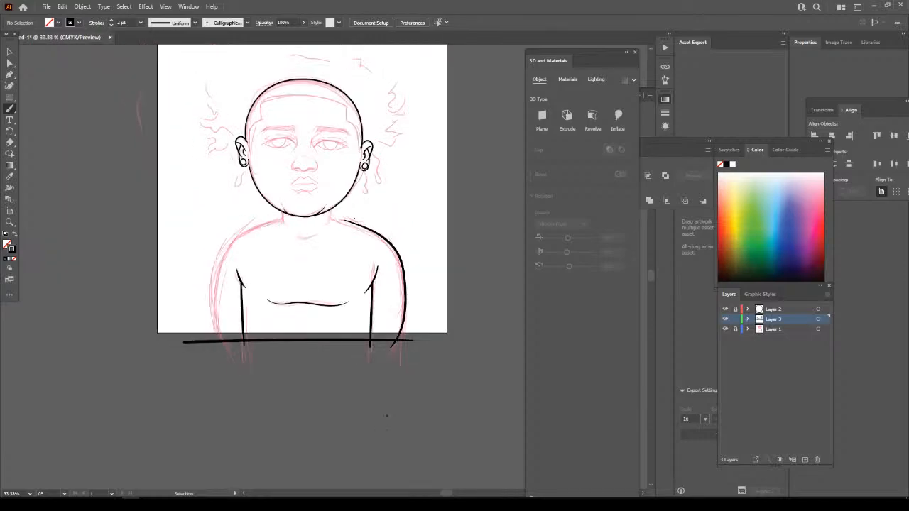
{"action": "scroll", "coordinate": [398, 292], "scroll_direction": "up", "scroll_amount": 4}
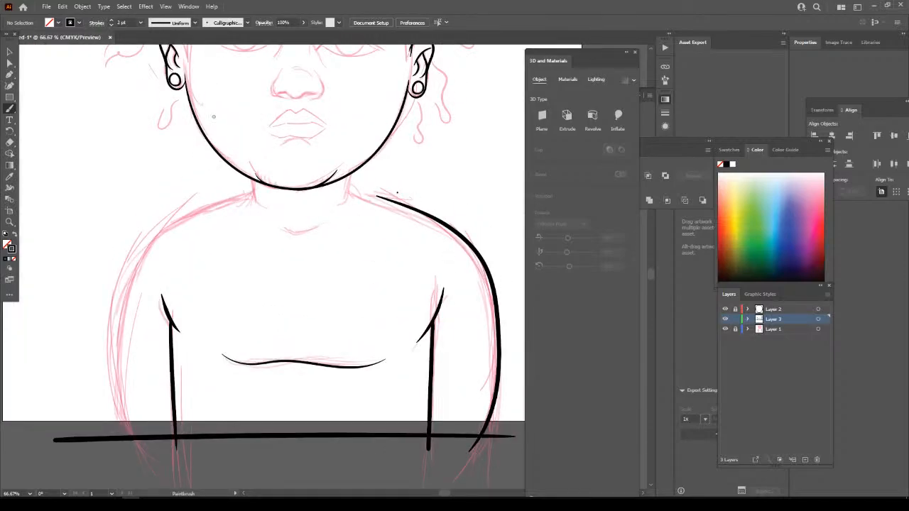
{"action": "key", "text": "v"}
{"action": "left_click_drag", "start_coordinate": [397, 192], "coordinate": [394, 205]}
{"action": "key", "text": "Delete"}
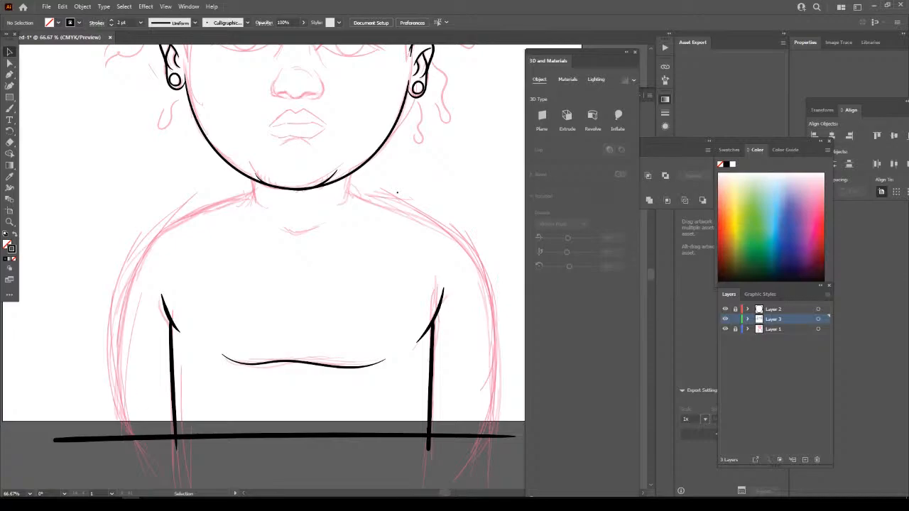
Ink the outer arm and shoulder contours on both sides, each as one curve from below the artboard up toward the neck.
{"action": "key", "text": "b"}
{"action": "mouse_move", "coordinate": [145, 449]}
{"action": "left_mouse_down"}
{"action": "mouse_move", "coordinate": [124, 417]}
{"action": "mouse_move", "coordinate": [108, 361]}
{"action": "mouse_move", "coordinate": [126, 274]}
{"action": "mouse_move", "coordinate": [146, 242]}
{"action": "mouse_move", "coordinate": [178, 219]}
{"action": "mouse_move", "coordinate": [249, 196]}
{"action": "left_mouse_up"}
{"action": "mouse_move", "coordinate": [473, 458]}
{"action": "left_mouse_down"}
{"action": "mouse_move", "coordinate": [490, 422]}
{"action": "mouse_move", "coordinate": [493, 365]}
{"action": "mouse_move", "coordinate": [489, 304]}
{"action": "mouse_move", "coordinate": [467, 247]}
{"action": "mouse_move", "coordinate": [446, 226]}
{"action": "mouse_move", "coordinate": [369, 193]}
{"action": "left_mouse_up"}
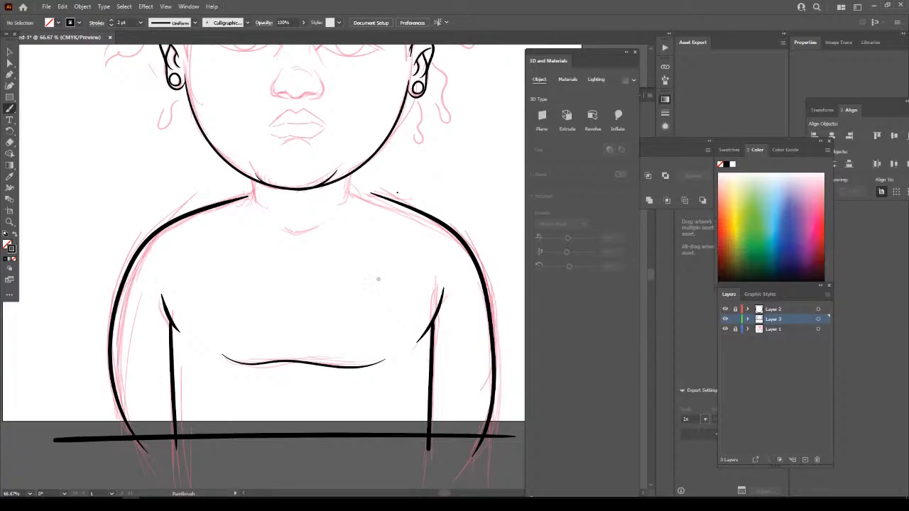
Delete the brush contour of the outer arm and shoulder on the right side of the torso.
{"action": "key", "text": "ctrl+minus"}
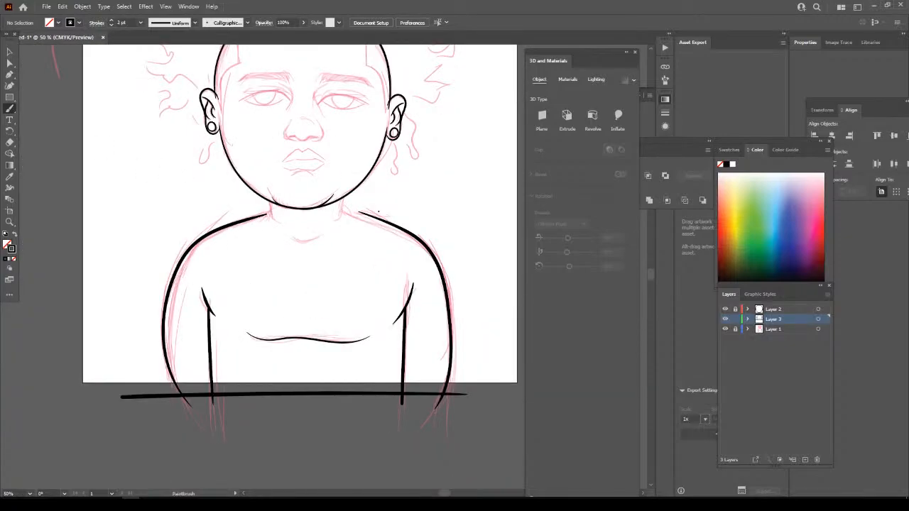
{"action": "key", "text": "v"}
{"action": "left_click_drag", "start_coordinate": [376, 196], "coordinate": [395, 216]}
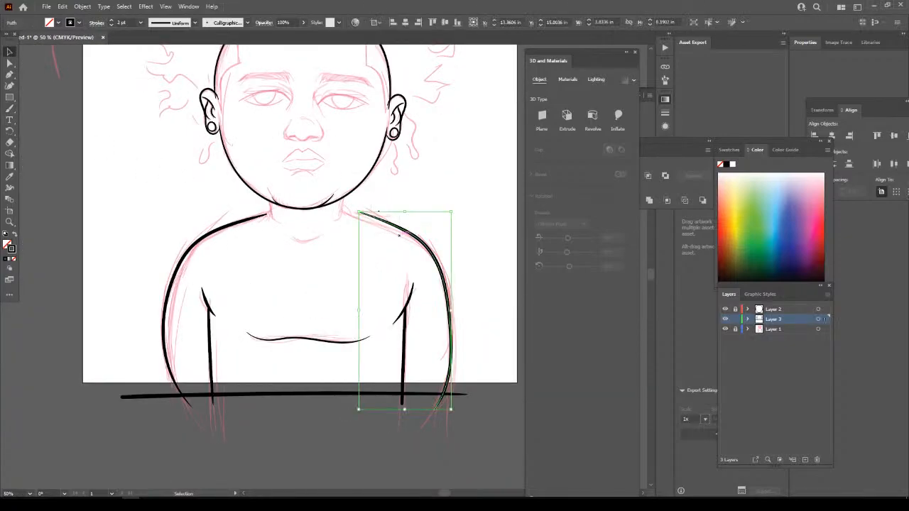
{"action": "key", "text": "Delete"}
Duplicate the left arm and shoulder contour, reflect the copy on the vertical axis, and place it as the right arm.
{"action": "mouse_move", "coordinate": [116, 220]}
{"action": "left_mouse_down"}
{"action": "mouse_move", "coordinate": [206, 269]}
{"action": "mouse_move", "coordinate": [345, 248]}
{"action": "left_mouse_up"}
{"action": "right_click", "coordinate": [346, 248]}
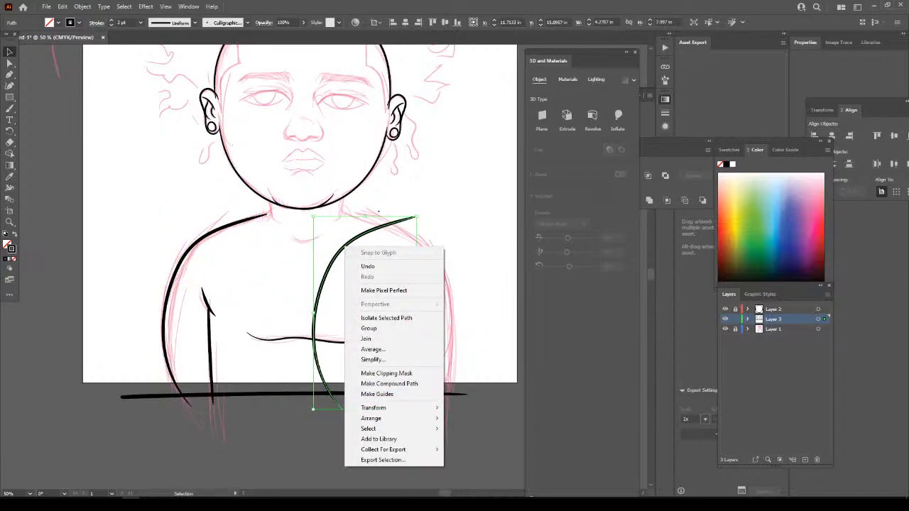
{"action": "left_click", "coordinate": [468, 442]}
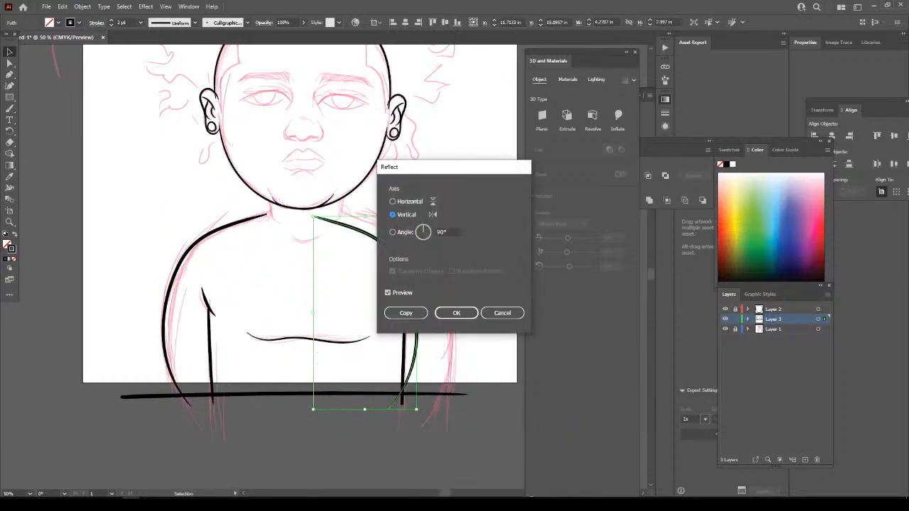
{"action": "left_click", "coordinate": [462, 309]}
{"action": "left_click_drag", "start_coordinate": [402, 258], "coordinate": [450, 258]}
{"action": "key", "text": "ctrl+shift+a"}
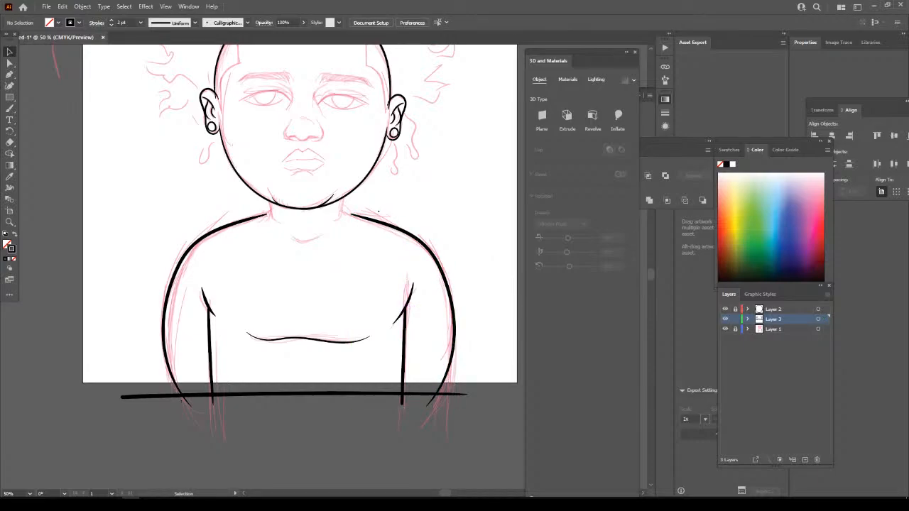
Try to ink the small curved notch at the base of the throat at high magnification, and undo the stroke.
{"action": "key", "text": "ctrl+minus"}
{"action": "key", "text": "ctrl+minus"}
{"action": "scroll", "coordinate": [326, 267], "scroll_direction": "up", "scroll_amount": 1}
{"action": "key", "text": "ctrl+plus"}
{"action": "key", "text": "ctrl+plus"}
{"action": "key", "text": "ctrl+plus"}
{"action": "scroll", "coordinate": [325, 267], "scroll_direction": "left", "scroll_amount": 1}
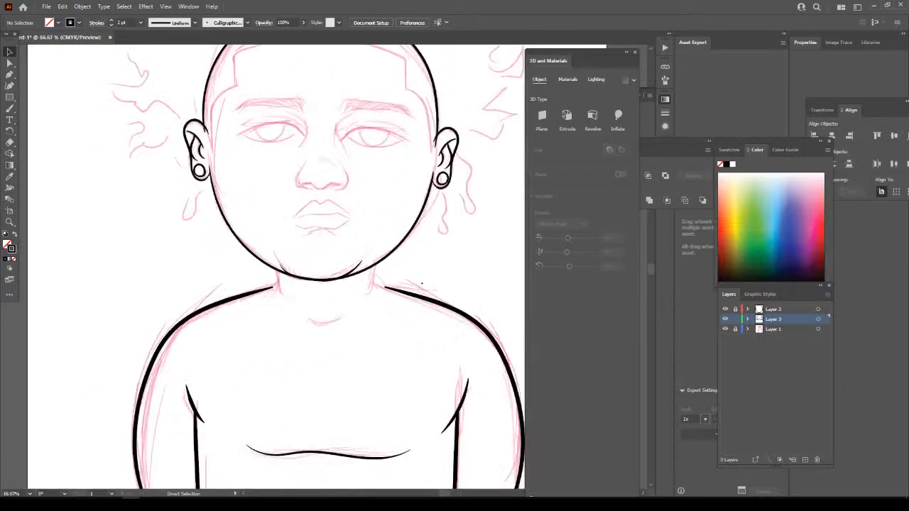
{"action": "key", "text": "ctrl+plus"}
{"action": "key", "text": "ctrl+plus"}
{"action": "key", "text": "ctrl+plus"}
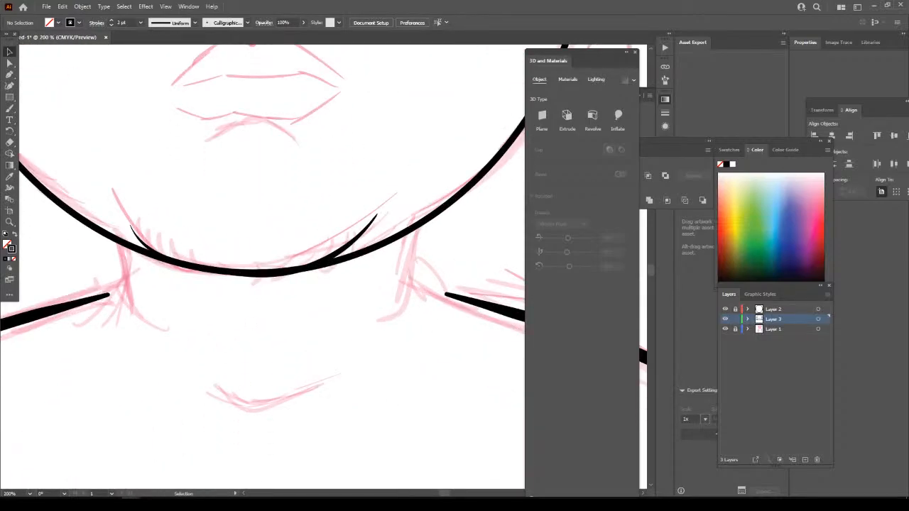
{"action": "key", "text": "t"}
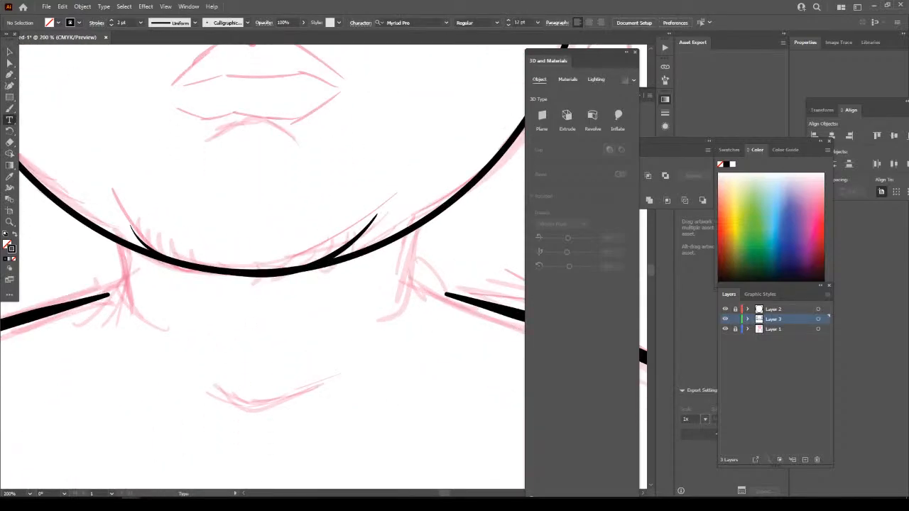
{"action": "key", "text": "b"}
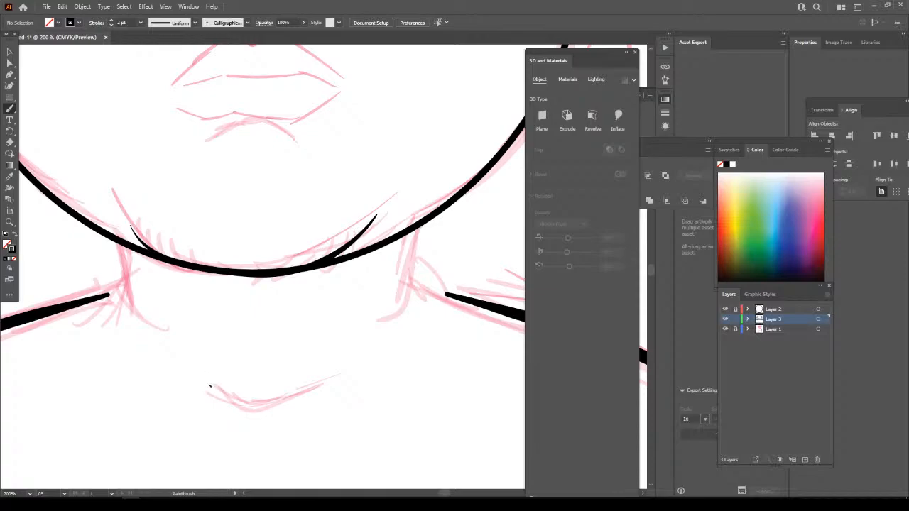
{"action": "mouse_move", "coordinate": [210, 385]}
{"action": "left_mouse_down"}
{"action": "mouse_move", "coordinate": [255, 408]}
{"action": "mouse_move", "coordinate": [320, 384]}
{"action": "left_mouse_up"}
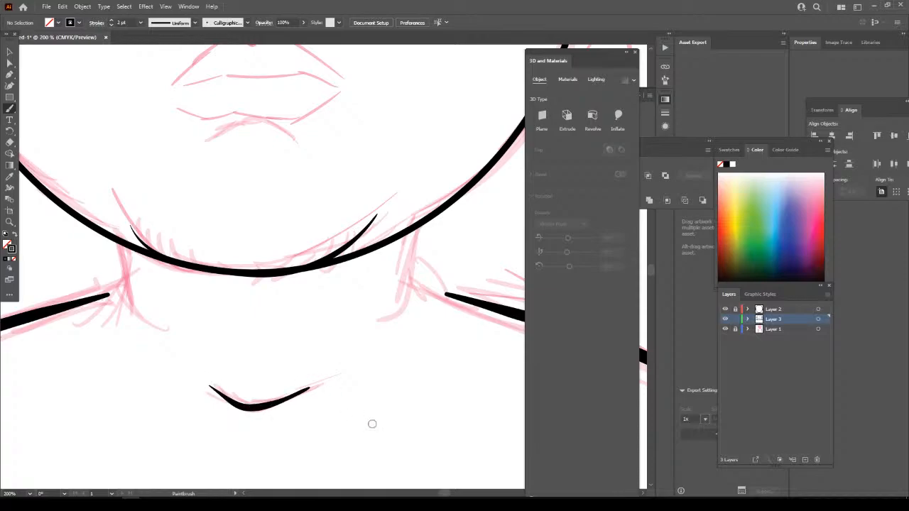
{"action": "key", "text": "ctrl+minus"}
{"action": "key", "text": "ctrl+minus"}
{"action": "key", "text": "ctrl+minus"}
{"action": "key", "text": "ctrl+minus"}
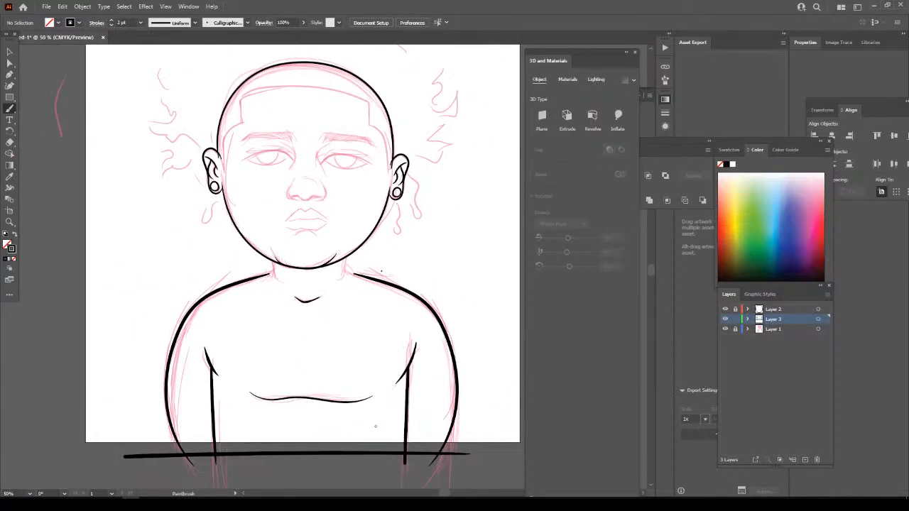
{"action": "key", "text": "ctrl+z"}
Ink the throat notch below the chin as one short upward-opening brush curve over the sketch.
{"action": "key", "text": "ctrl+plus"}
{"action": "key", "text": "ctrl+plus"}
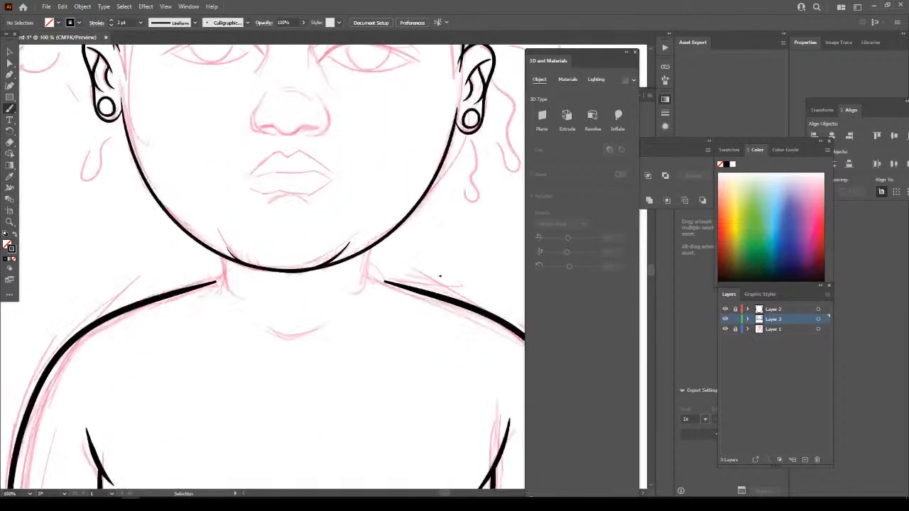
{"action": "scroll", "coordinate": [384, 422], "scroll_direction": "down", "scroll_amount": 2}
{"action": "mouse_move", "coordinate": [264, 284]}
{"action": "left_mouse_down"}
{"action": "mouse_move", "coordinate": [292, 294]}
{"action": "mouse_move", "coordinate": [321, 283]}
{"action": "left_mouse_up"}
Hide the Layer 1 sketch to check the inked outlines of the whole figure, and show it again.
{"action": "key", "text": "ctrl+minus"}
{"action": "key", "text": "ctrl+minus"}
{"action": "key", "text": "ctrl+minus"}
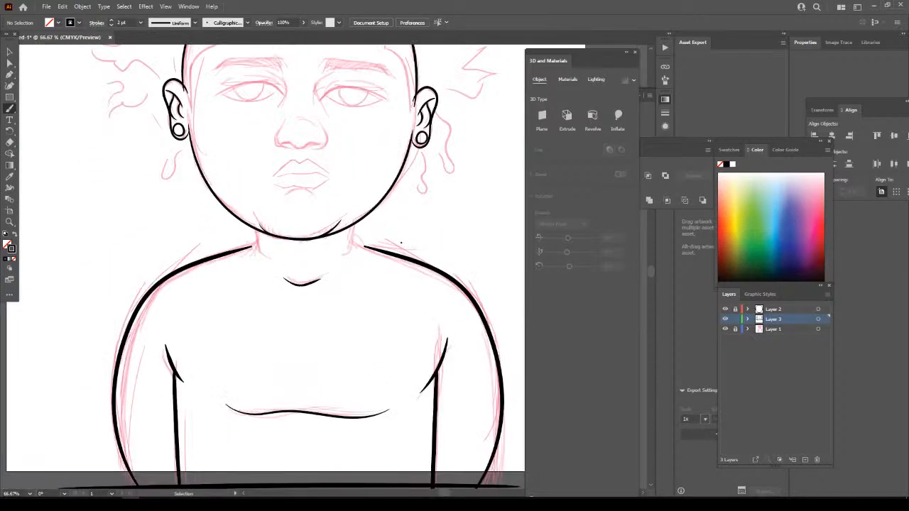
{"action": "scroll", "coordinate": [348, 369], "scroll_direction": "up", "scroll_amount": 2}
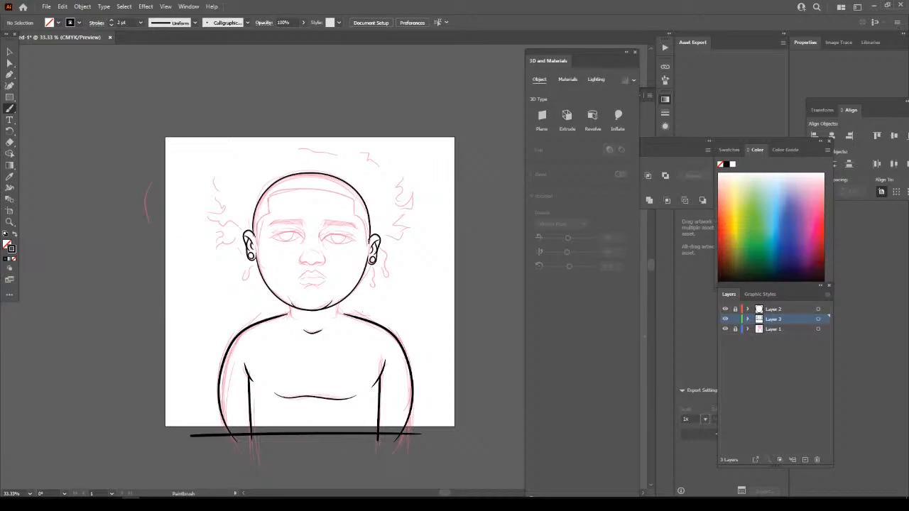
{"action": "left_click", "coordinate": [725, 329]}
{"action": "key", "text": "ctrl+plus"}
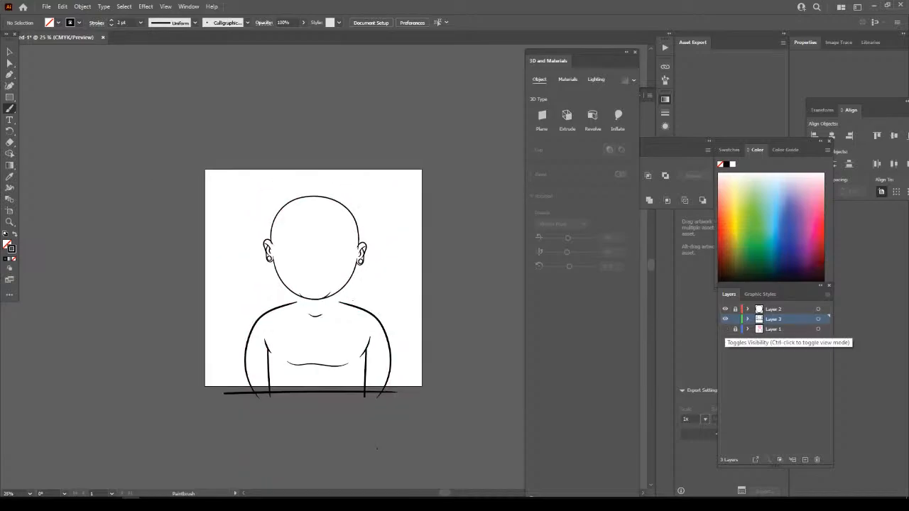
{"action": "left_click", "coordinate": [725, 329]}
Ink the right side of the neck down from the jaw and join it to the shoulder line with a curved stroke.
{"action": "scroll", "coordinate": [289, 275], "scroll_direction": "down", "scroll_amount": 3}
{"action": "key", "text": "ctrl+plus"}
{"action": "key", "text": "ctrl+plus"}
{"action": "key", "text": "ctrl+plus"}
{"action": "key", "text": "ctrl+plus"}
{"action": "key", "text": "ctrl+plus"}
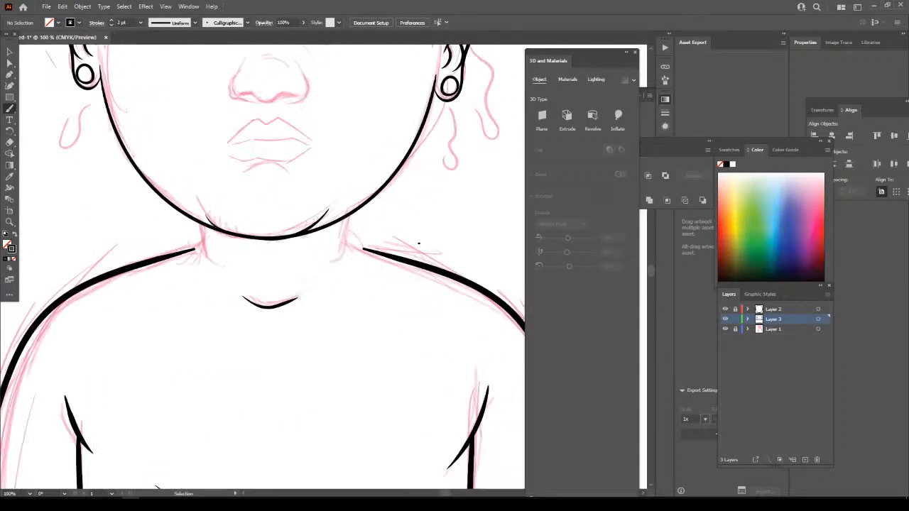
{"action": "left_click_drag", "start_coordinate": [431, 340], "coordinate": [432, 419]}
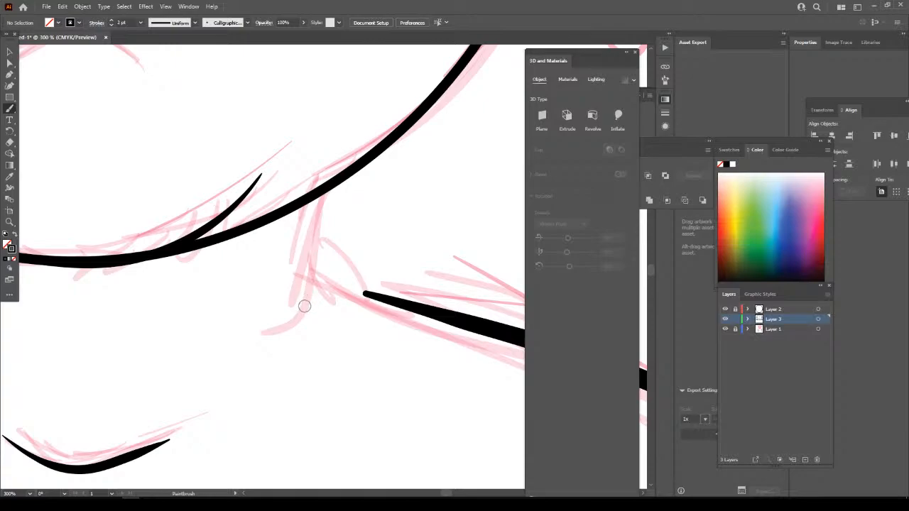
{"action": "left_click_drag", "start_coordinate": [303, 308], "coordinate": [327, 191]}
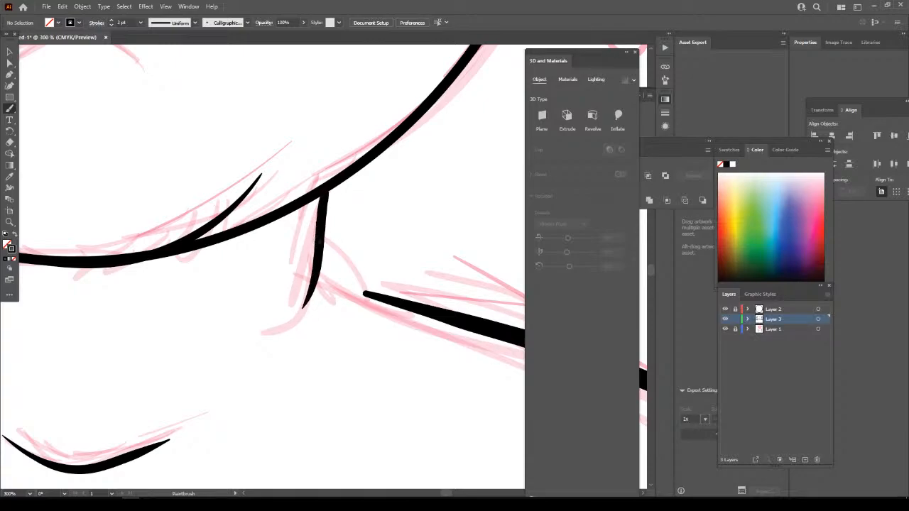
{"action": "left_click_drag", "start_coordinate": [317, 243], "coordinate": [368, 291]}
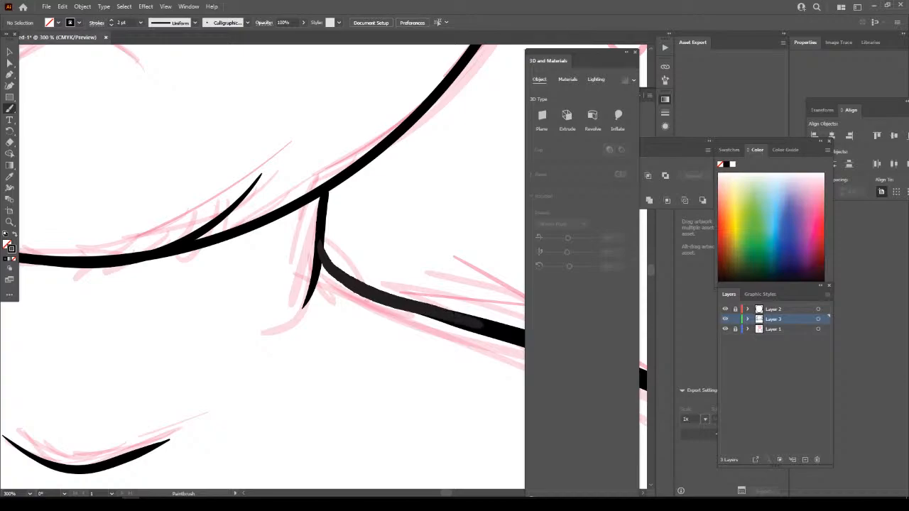
Ink the left side of the neck below the jaw and connect it to the left shoulder line with a curved stroke.
{"action": "scroll", "coordinate": [497, 270], "scroll_direction": "down", "scroll_amount": 2}
{"action": "scroll", "coordinate": [212, 266], "scroll_direction": "up", "scroll_amount": 2}
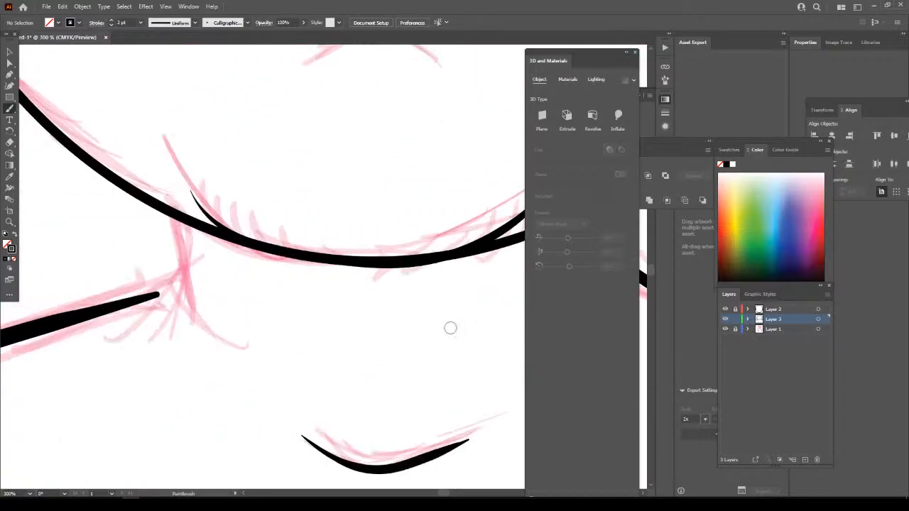
{"action": "mouse_move", "coordinate": [187, 274]}
{"action": "left_mouse_down"}
{"action": "mouse_move", "coordinate": [183, 300]}
{"action": "mouse_move", "coordinate": [169, 213]}
{"action": "left_mouse_up"}
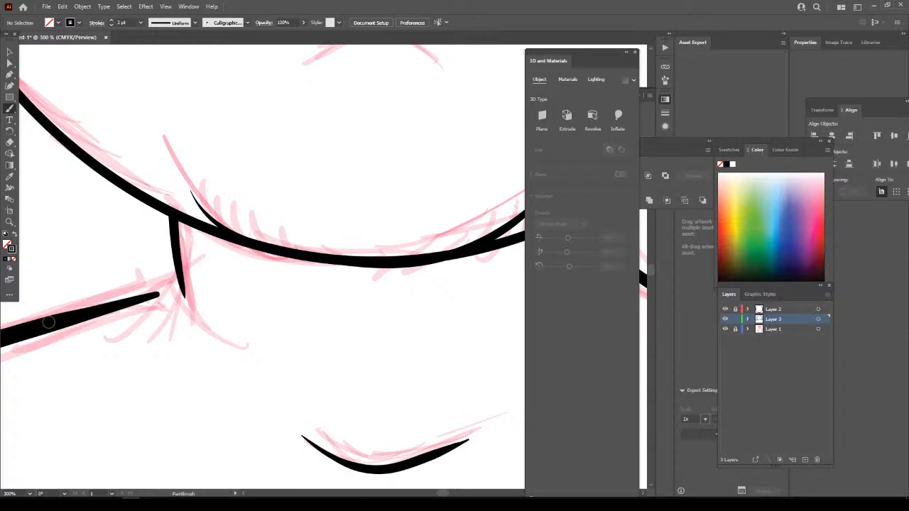
{"action": "mouse_move", "coordinate": [46, 321]}
{"action": "left_mouse_down"}
{"action": "mouse_move", "coordinate": [113, 314]}
{"action": "mouse_move", "coordinate": [153, 295]}
{"action": "mouse_move", "coordinate": [175, 274]}
{"action": "mouse_move", "coordinate": [176, 251]}
{"action": "mouse_move", "coordinate": [169, 277]}
{"action": "mouse_move", "coordinate": [71, 314]}
{"action": "left_mouse_up"}
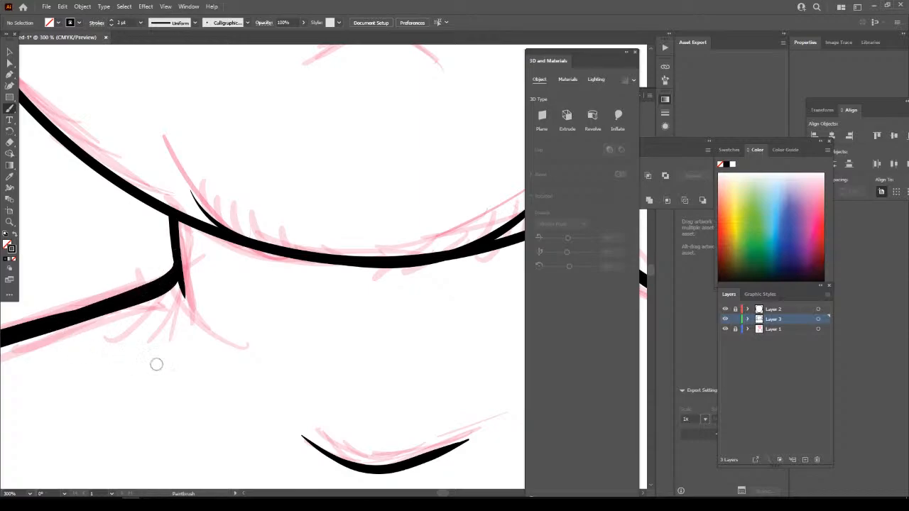
{"action": "key", "text": "ctrl+minus"}
{"action": "key", "text": "ctrl+minus"}
{"action": "key", "text": "ctrl+minus"}
{"action": "key", "text": "ctrl+minus"}
{"action": "key", "text": "ctrl+minus"}
{"action": "key", "text": "ctrl+minus"}
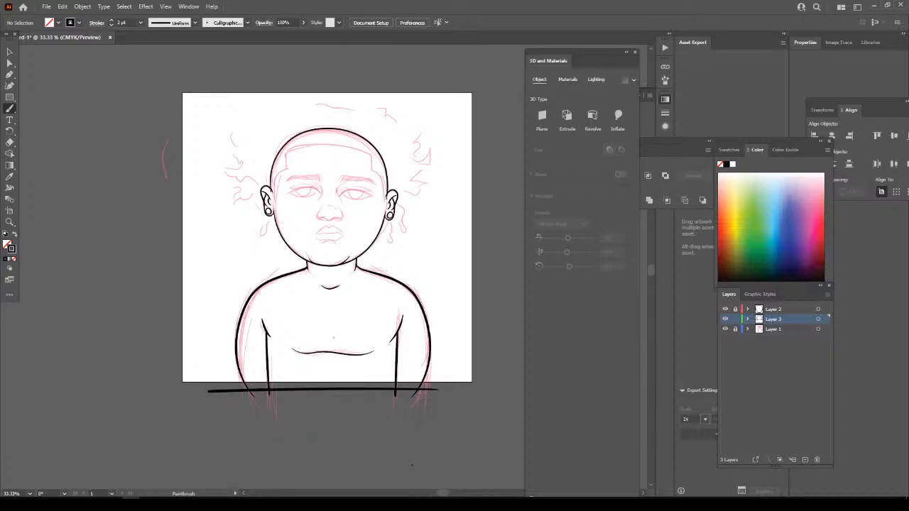
Lock the body outlines on Layer 3 and unlock the head outlines on Layer 2.
{"action": "scroll", "coordinate": [412, 465], "scroll_direction": "up", "scroll_amount": 5}
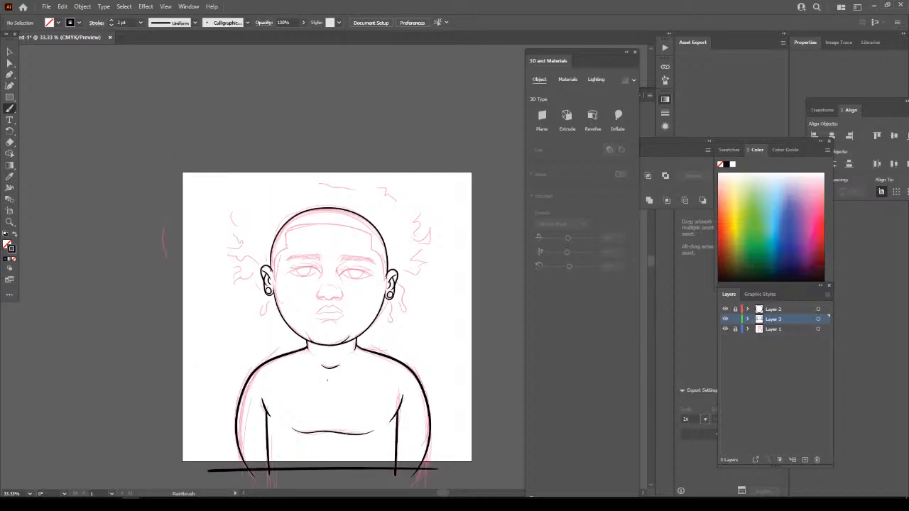
{"action": "key", "text": "ctrl+plus"}
{"action": "key", "text": "ctrl+plus"}
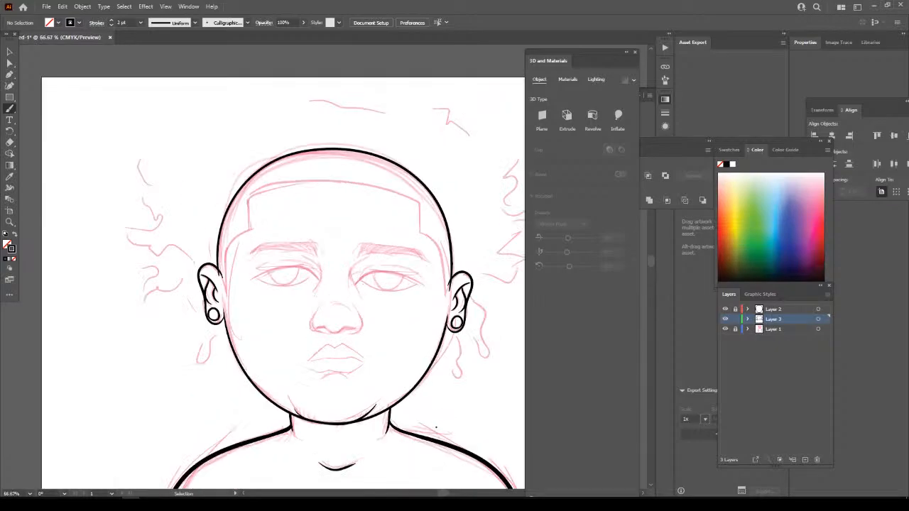
{"action": "left_click", "coordinate": [10, 51]}
{"action": "mouse_move", "coordinate": [171, 181]}
{"action": "left_mouse_down"}
{"action": "mouse_move", "coordinate": [426, 319]}
{"action": "mouse_move", "coordinate": [488, 273]}
{"action": "left_mouse_up"}
{"action": "key", "text": "ctrl+plus"}
{"action": "scroll", "coordinate": [324, 268], "scroll_direction": "right", "scroll_amount": 2}
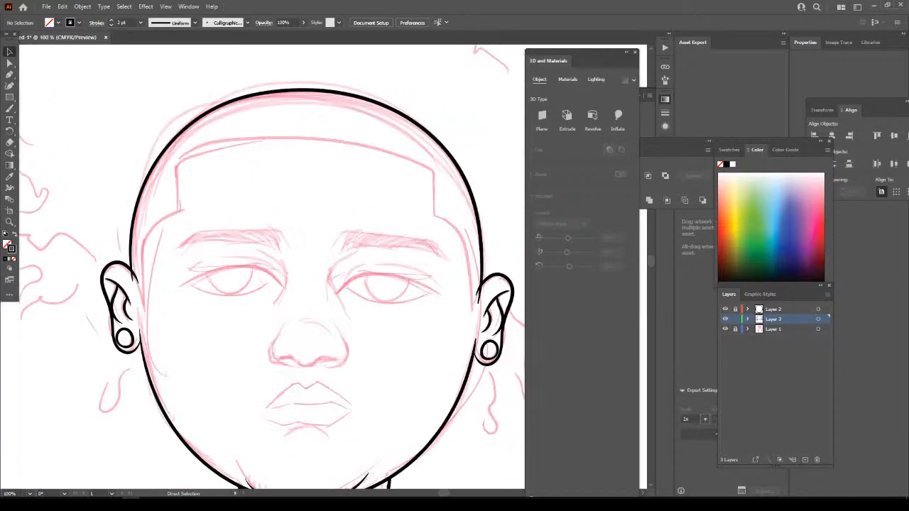
{"action": "left_click_drag", "start_coordinate": [37, 157], "coordinate": [474, 375]}
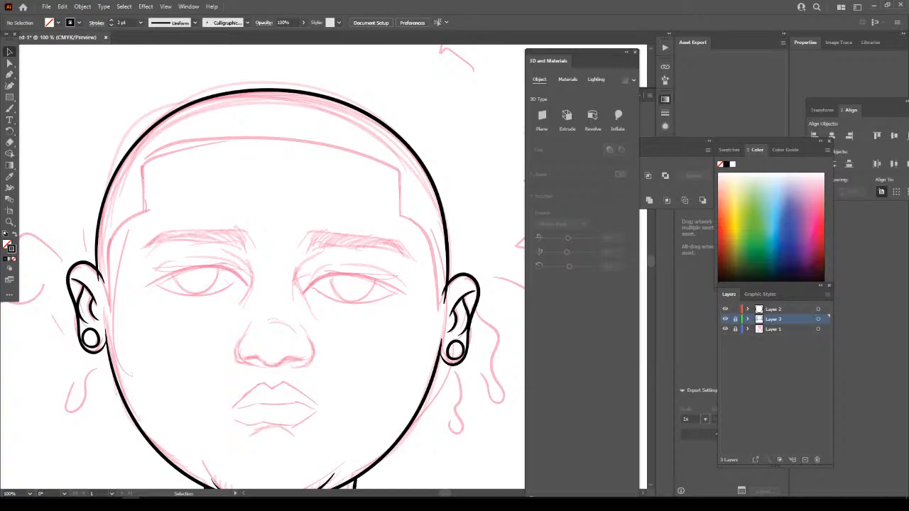
Expand the appearance of all head and ear outlines and split the overlapping shapes with Pathfinder Divide.
{"action": "left_click_drag", "start_coordinate": [58, 178], "coordinate": [500, 366]}
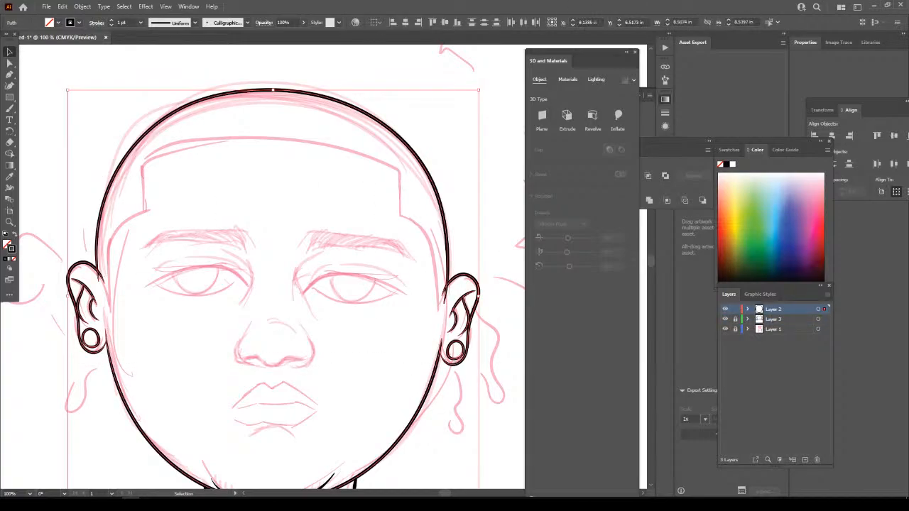
{"action": "left_click", "coordinate": [82, 6]}
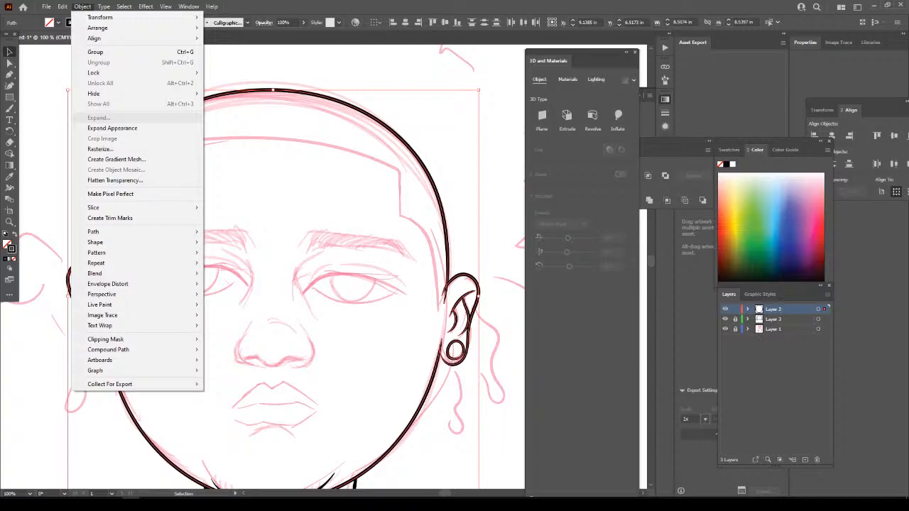
{"action": "left_click", "coordinate": [112, 128]}
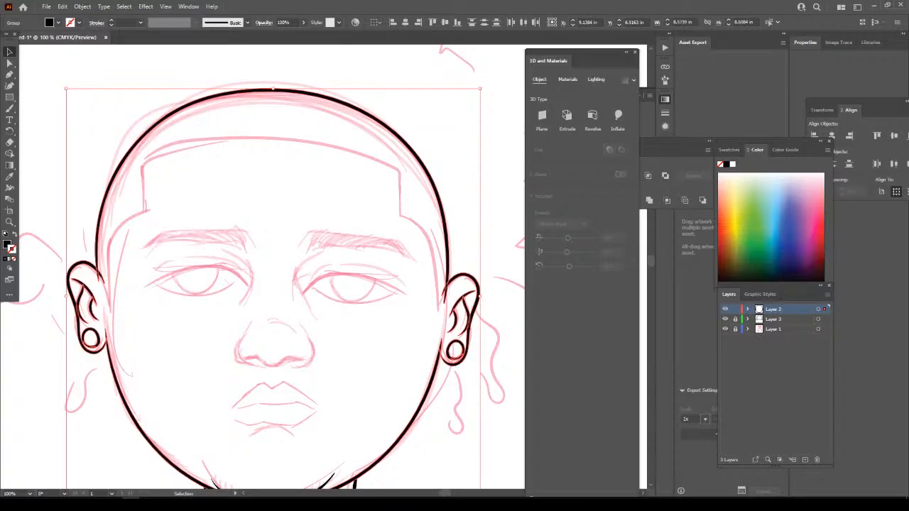
{"action": "left_click", "coordinate": [675, 150]}
{"action": "left_click", "coordinate": [614, 201]}
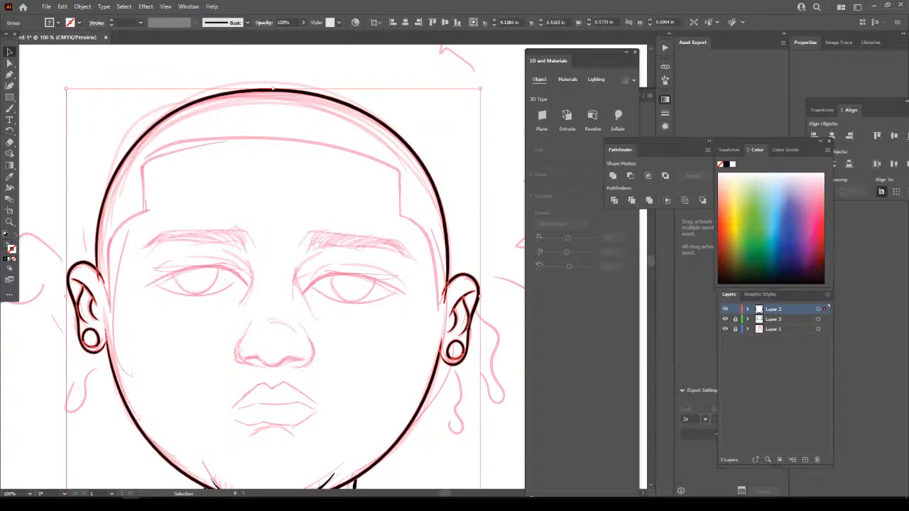
Isolate the divided head group, delete the overshooting line end beside the right ear, and leave isolation mode.
{"action": "right_click", "coordinate": [448, 301]}
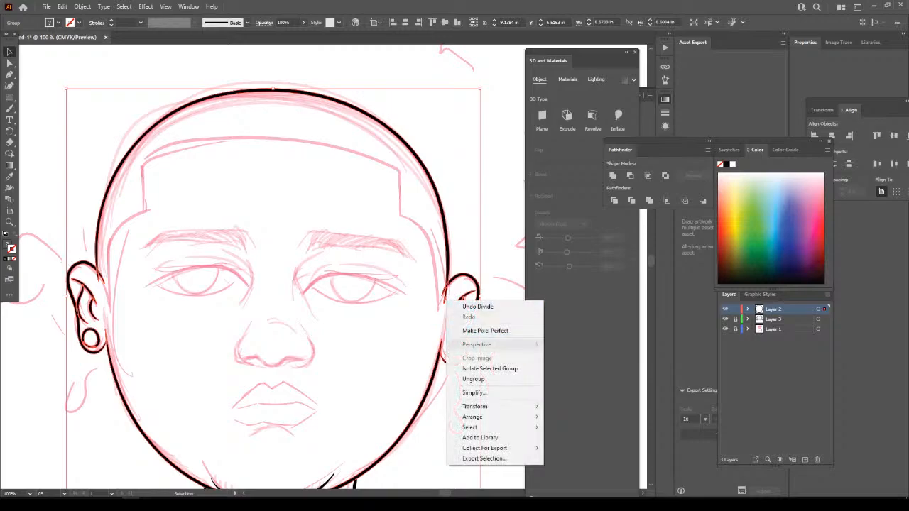
{"action": "left_click", "coordinate": [489, 369]}
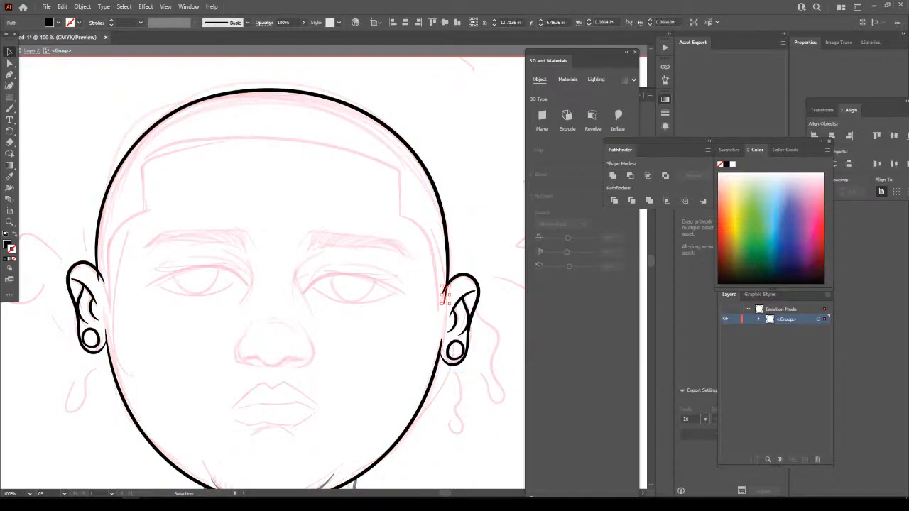
{"action": "left_click", "coordinate": [205, 281]}
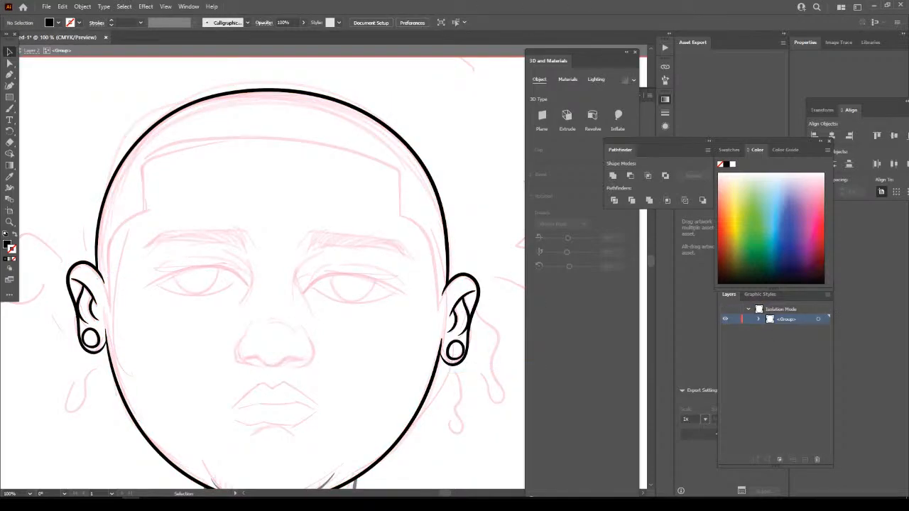
{"action": "key", "text": "Escape"}
{"action": "key", "text": "ctrl+minus"}
{"action": "key", "text": "ctrl+minus"}
{"action": "key", "text": "ctrl+minus"}
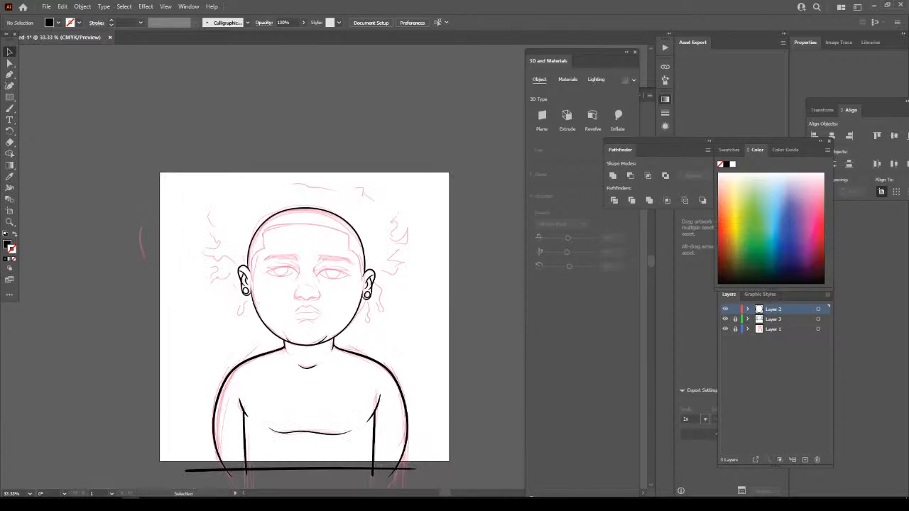
Lock the head outlines on Layer 2 and add a new layer above it.
{"action": "scroll", "coordinate": [390, 337], "scroll_direction": "down", "scroll_amount": 2}
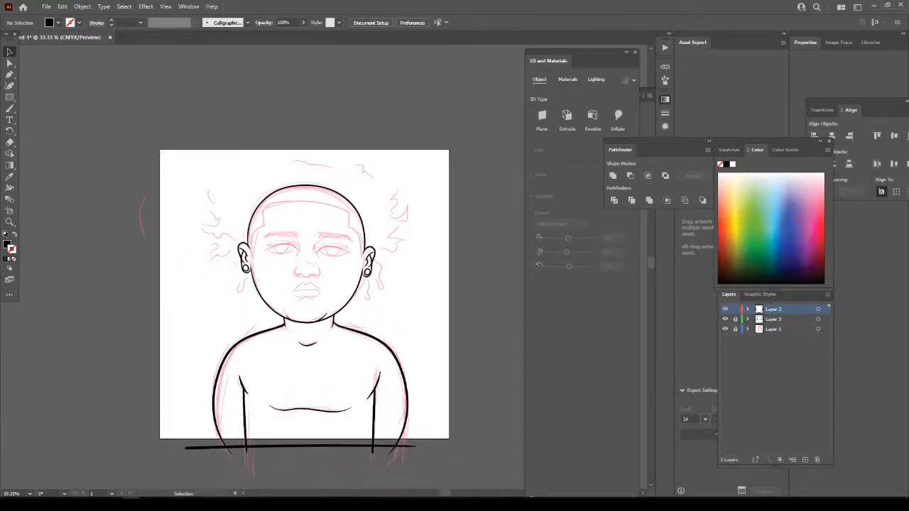
{"action": "key", "text": "ctrl+plus"}
{"action": "key", "text": "ctrl+plus"}
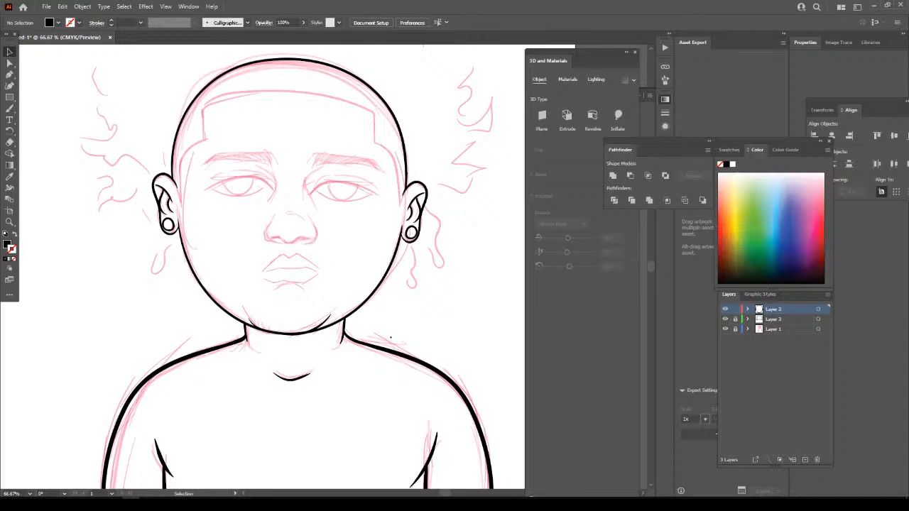
{"action": "scroll", "coordinate": [287, 268], "scroll_direction": "up", "scroll_amount": 2}
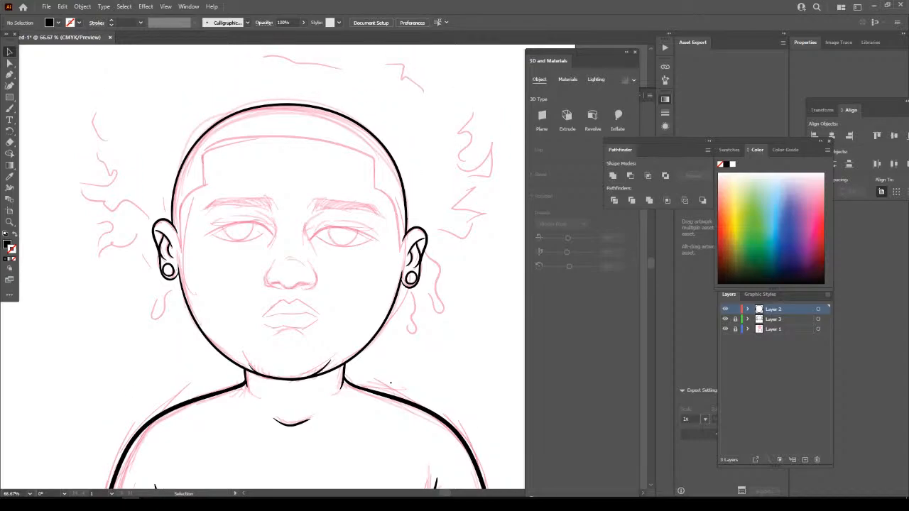
{"action": "left_click", "coordinate": [805, 460]}
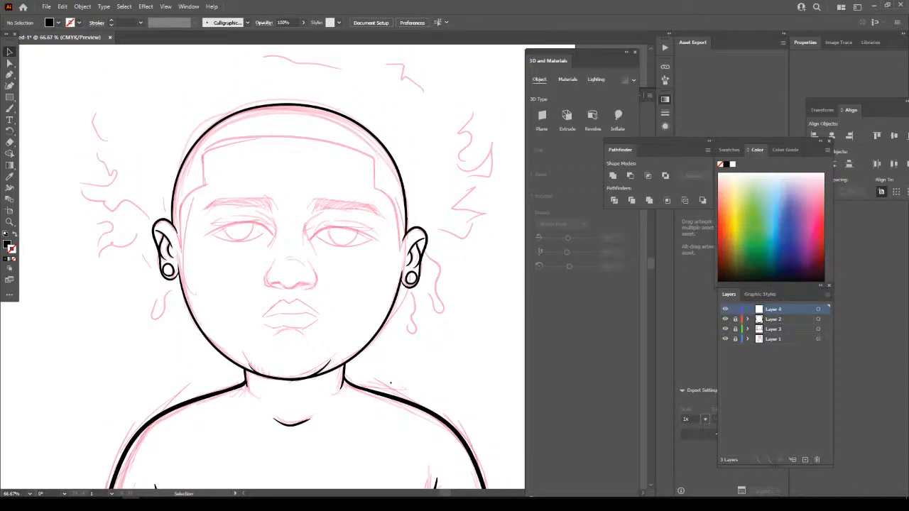
{"action": "scroll", "coordinate": [287, 267], "scroll_direction": "up", "scroll_amount": 1}
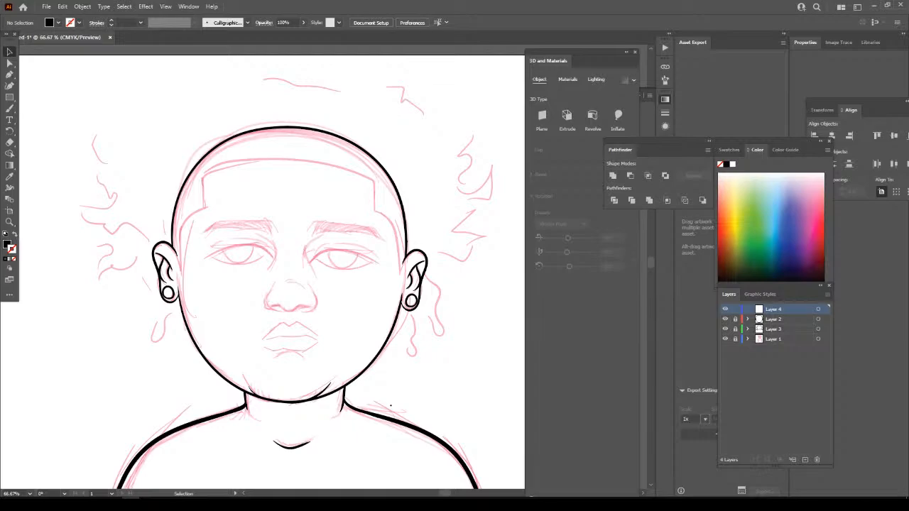
Draw a solid black hair shape with the Pencil tool over the right side of the head, following the sketched hairline down to the ear.
{"action": "left_click", "coordinate": [9, 108]}
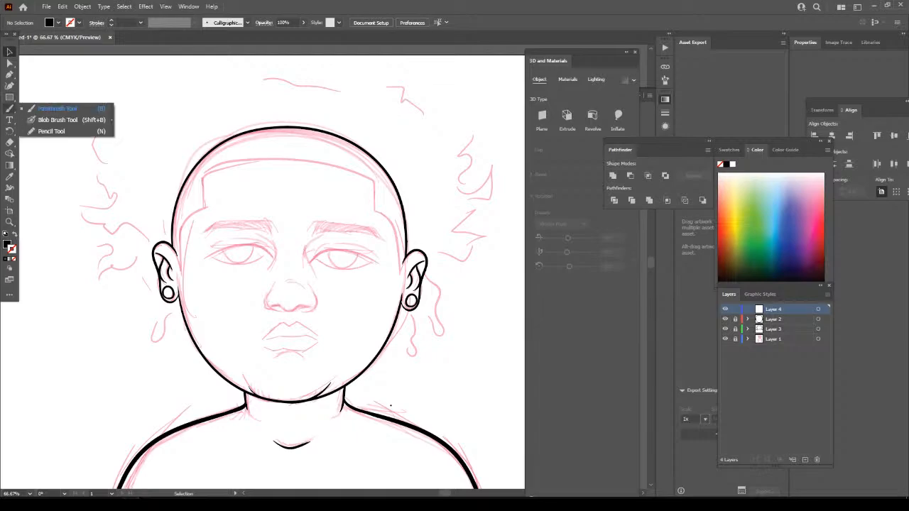
{"action": "left_click", "coordinate": [51, 131]}
{"action": "scroll", "coordinate": [287, 267], "scroll_direction": "up", "scroll_amount": 2}
{"action": "key", "text": "ctrl+equal"}
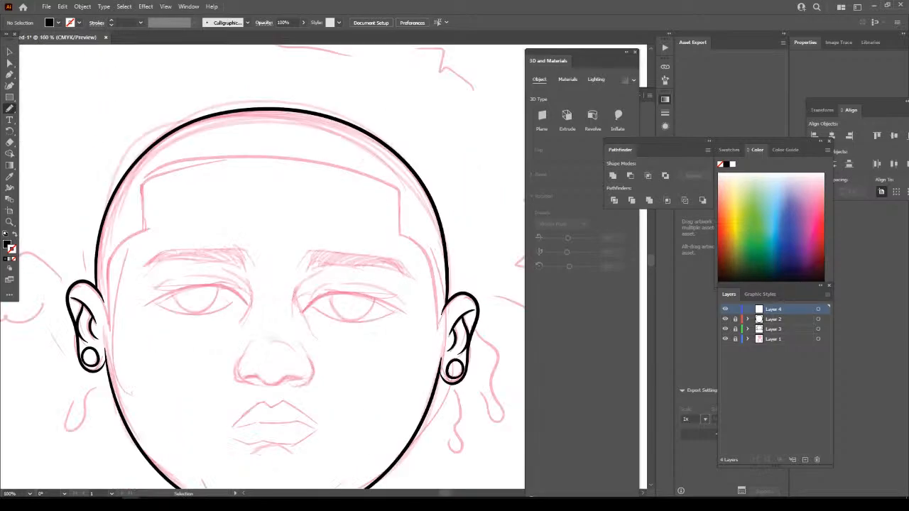
{"action": "scroll", "coordinate": [323, 268], "scroll_direction": "right", "scroll_amount": 3}
{"action": "key", "text": "ctrl+equal"}
{"action": "scroll", "coordinate": [263, 267], "scroll_direction": "right", "scroll_amount": 2}
{"action": "scroll", "coordinate": [262, 267], "scroll_direction": "up", "scroll_amount": 2}
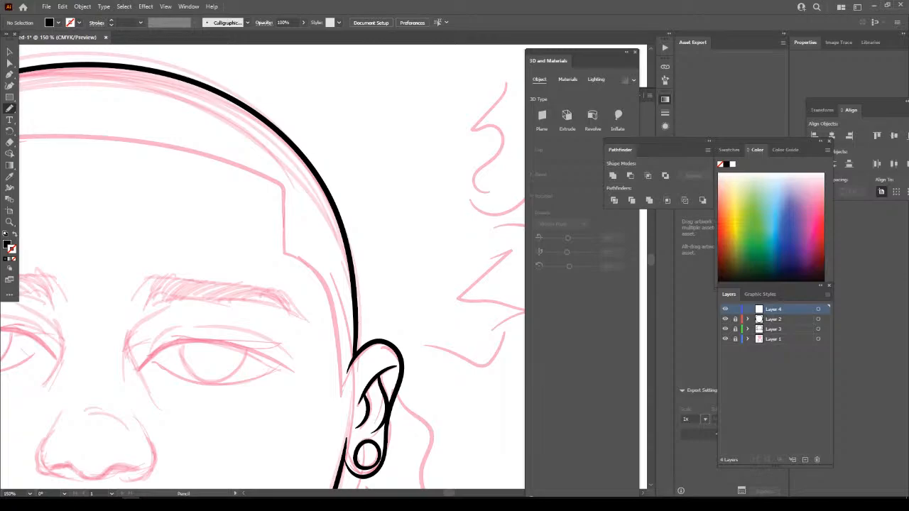
{"action": "left_click_drag", "start_coordinate": [394, 338], "coordinate": [380, 338]}
{"action": "mouse_move", "coordinate": [347, 369]}
{"action": "left_mouse_down"}
{"action": "mouse_move", "coordinate": [326, 285]}
{"action": "mouse_move", "coordinate": [296, 257]}
{"action": "mouse_move", "coordinate": [287, 187]}
{"action": "mouse_move", "coordinate": [231, 163]}
{"action": "mouse_move", "coordinate": [151, 146]}
{"action": "mouse_move", "coordinate": [273, 70]}
{"action": "mouse_move", "coordinate": [448, 263]}
{"action": "mouse_move", "coordinate": [408, 331]}
{"action": "left_mouse_up"}
{"action": "key", "text": "ctrl+minus"}
{"action": "key", "text": "ctrl+minus"}
{"action": "key", "text": "ctrl+minus"}
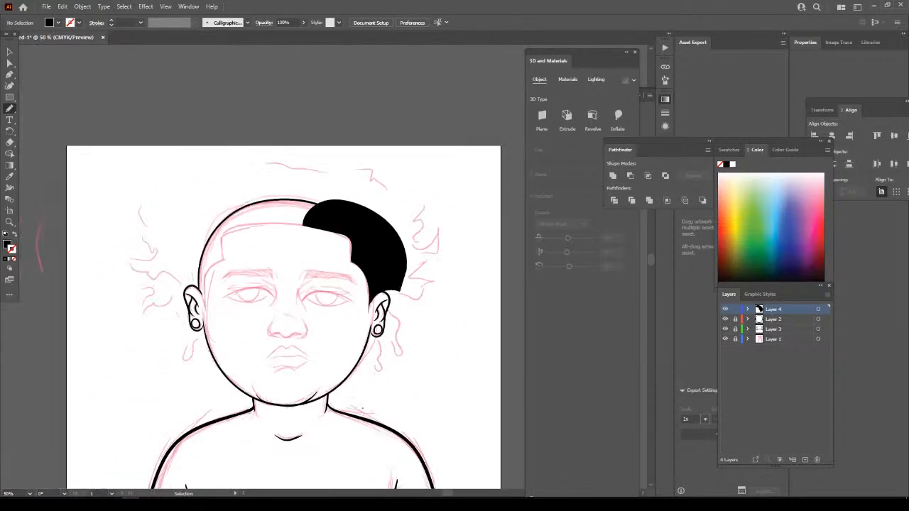
Draw the matching solid black hair shape over the left side of the head, overlapping the right half and ending above the left ear.
{"action": "key", "text": "ctrl+plus"}
{"action": "key", "text": "ctrl+plus"}
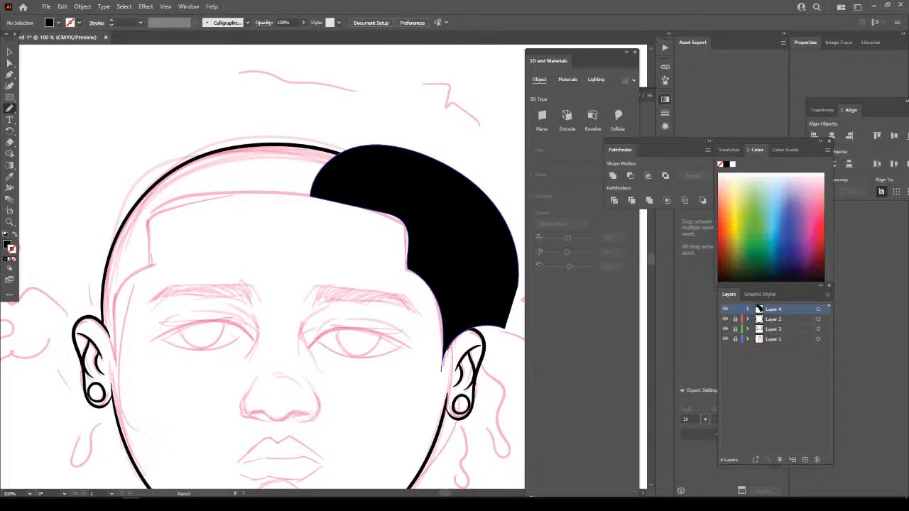
{"action": "mouse_move", "coordinate": [87, 304]}
{"action": "left_mouse_down"}
{"action": "mouse_move", "coordinate": [114, 340]}
{"action": "mouse_move", "coordinate": [113, 309]}
{"action": "left_mouse_up"}
{"action": "mouse_move", "coordinate": [148, 266]}
{"action": "left_mouse_down"}
{"action": "mouse_move", "coordinate": [146, 244]}
{"action": "mouse_move", "coordinate": [163, 206]}
{"action": "mouse_move", "coordinate": [284, 192]}
{"action": "mouse_move", "coordinate": [384, 206]}
{"action": "mouse_move", "coordinate": [156, 132]}
{"action": "mouse_move", "coordinate": [55, 243]}
{"action": "mouse_move", "coordinate": [110, 320]}
{"action": "left_mouse_up"}
{"action": "key", "text": "ctrl+minus"}
{"action": "key", "text": "ctrl+minus"}
{"action": "key", "text": "ctrl+minus"}
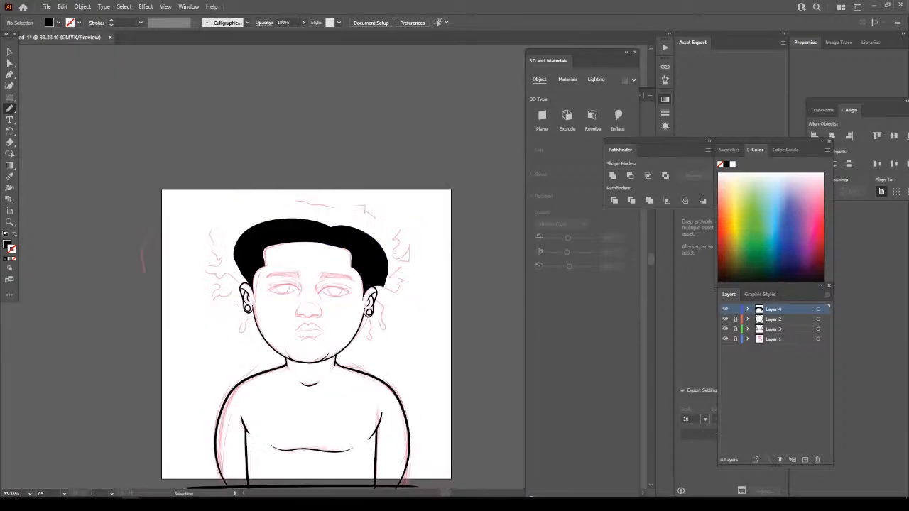
Draw a closed black shape with wavy, curled tips along the right edge of the hair above the right ear.
{"action": "key", "text": "ctrl+plus"}
{"action": "key", "text": "ctrl+plus"}
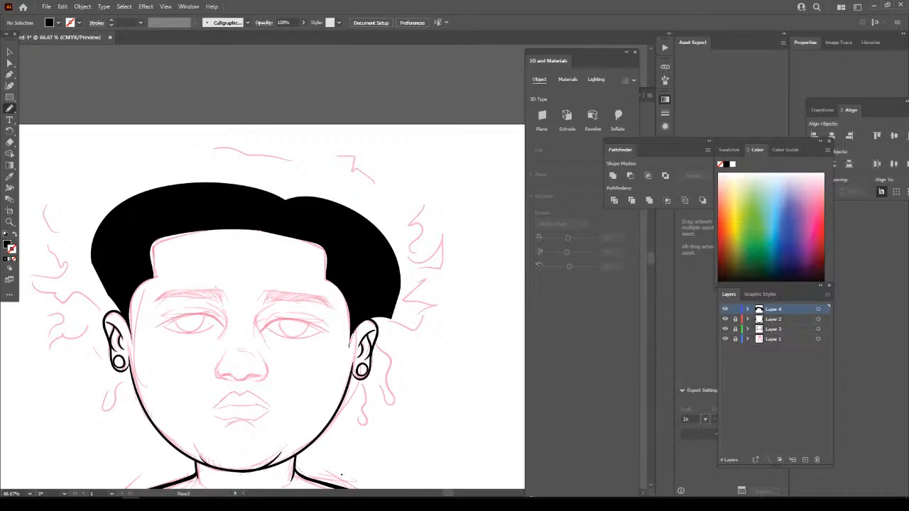
{"action": "mouse_move", "coordinate": [375, 313]}
{"action": "left_mouse_down"}
{"action": "mouse_move", "coordinate": [438, 323]}
{"action": "mouse_move", "coordinate": [404, 304]}
{"action": "mouse_move", "coordinate": [421, 295]}
{"action": "mouse_move", "coordinate": [407, 276]}
{"action": "mouse_move", "coordinate": [431, 250]}
{"action": "left_mouse_up"}
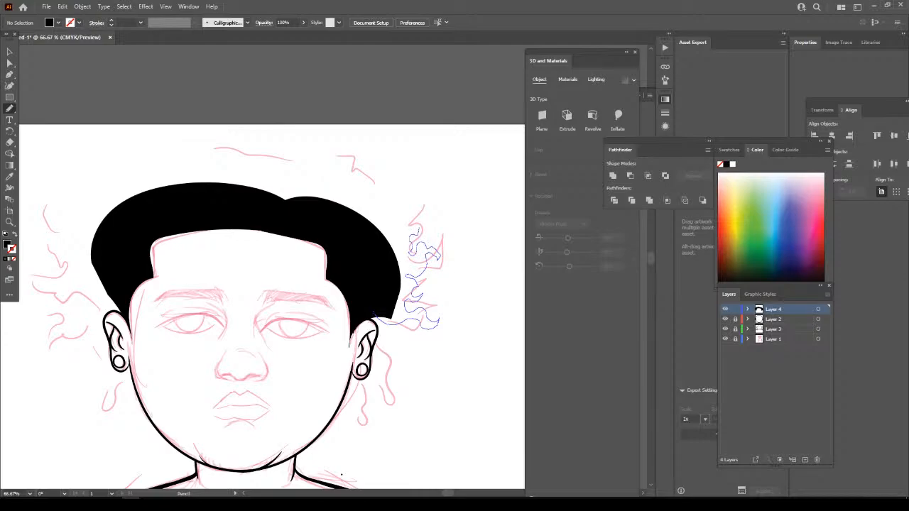
{"action": "mouse_move", "coordinate": [419, 221]}
{"action": "left_mouse_down"}
{"action": "mouse_move", "coordinate": [394, 218]}
{"action": "mouse_move", "coordinate": [405, 198]}
{"action": "mouse_move", "coordinate": [376, 202]}
{"action": "mouse_move", "coordinate": [359, 221]}
{"action": "mouse_move", "coordinate": [374, 314]}
{"action": "left_mouse_up"}
{"action": "key", "text": "ctrl+minus"}
{"action": "key", "text": "ctrl+minus"}
{"action": "key", "text": "ctrl+plus"}
{"action": "key", "text": "ctrl+plus"}
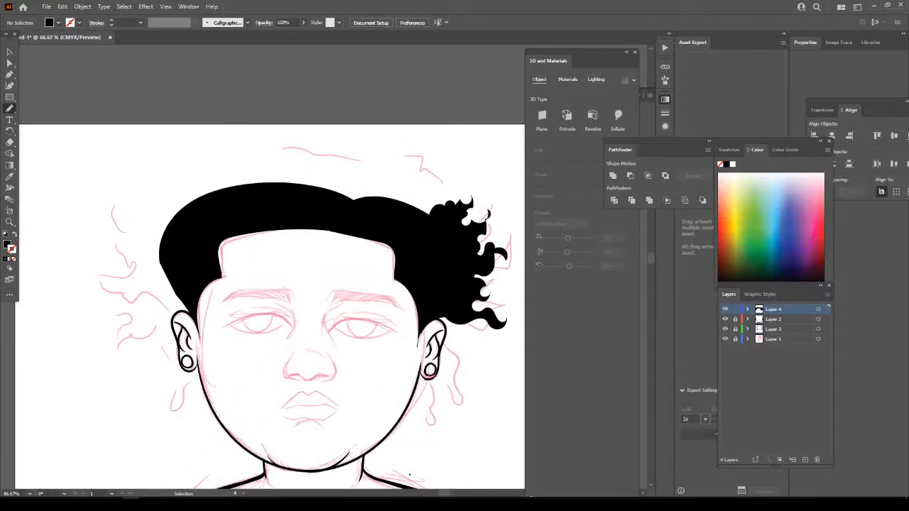
Draw black shapes with flame-like curly tips along the upper-right edge of the hair up to the top center of the head.
{"action": "scroll", "coordinate": [426, 378], "scroll_direction": "up", "scroll_amount": 1}
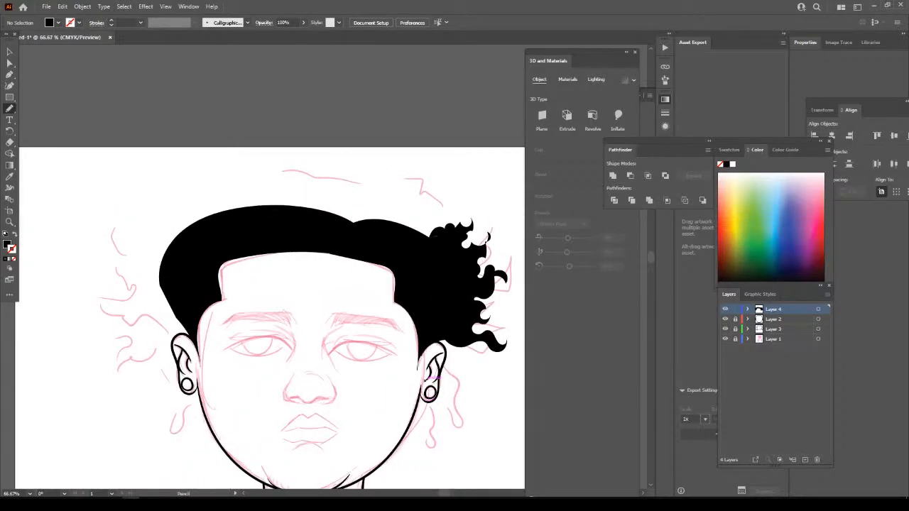
{"action": "mouse_move", "coordinate": [439, 234]}
{"action": "left_mouse_down"}
{"action": "mouse_move", "coordinate": [448, 205]}
{"action": "mouse_move", "coordinate": [463, 207]}
{"action": "mouse_move", "coordinate": [459, 193]}
{"action": "mouse_move", "coordinate": [428, 205]}
{"action": "mouse_move", "coordinate": [423, 184]}
{"action": "mouse_move", "coordinate": [400, 200]}
{"action": "mouse_move", "coordinate": [397, 158]}
{"action": "mouse_move", "coordinate": [367, 187]}
{"action": "mouse_move", "coordinate": [362, 206]}
{"action": "mouse_move", "coordinate": [382, 236]}
{"action": "mouse_move", "coordinate": [441, 228]}
{"action": "left_mouse_up"}
{"action": "mouse_move", "coordinate": [372, 190]}
{"action": "left_mouse_down"}
{"action": "mouse_move", "coordinate": [377, 163]}
{"action": "mouse_move", "coordinate": [353, 162]}
{"action": "mouse_move", "coordinate": [302, 190]}
{"action": "mouse_move", "coordinate": [319, 220]}
{"action": "mouse_move", "coordinate": [415, 187]}
{"action": "mouse_move", "coordinate": [402, 182]}
{"action": "mouse_move", "coordinate": [388, 207]}
{"action": "left_mouse_up"}
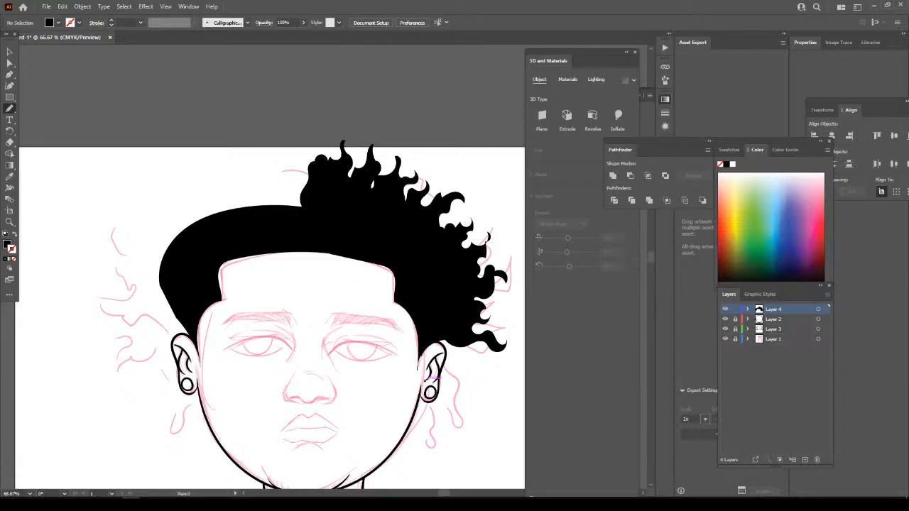
{"action": "key", "text": "ctrl+minus"}
{"action": "key", "text": "ctrl+minus"}
{"action": "key", "text": "ctrl+minus"}
{"action": "key", "text": "ctrl+plus"}
{"action": "key", "text": "ctrl+plus"}
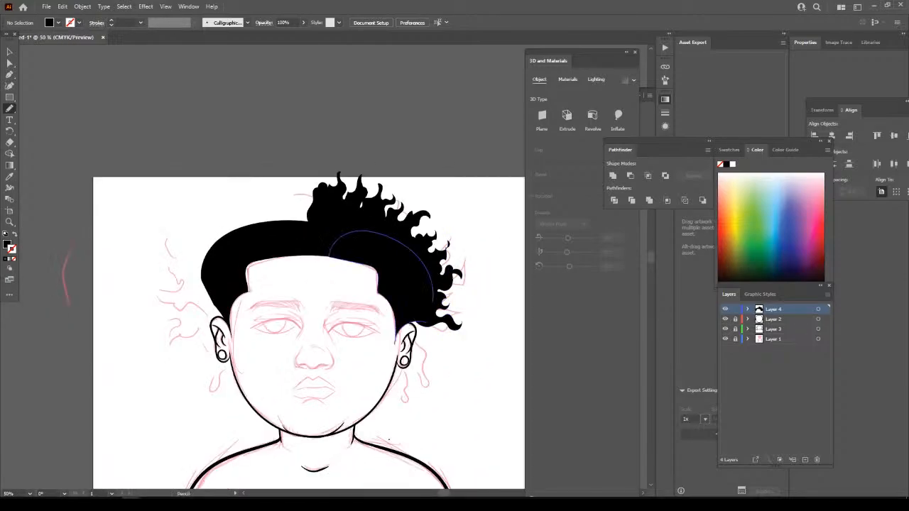
Duplicate the upper-right curl shapes, reflect the copy across the vertical axis, and position it along the upper-left edge of the hair.
{"action": "key", "text": "v"}
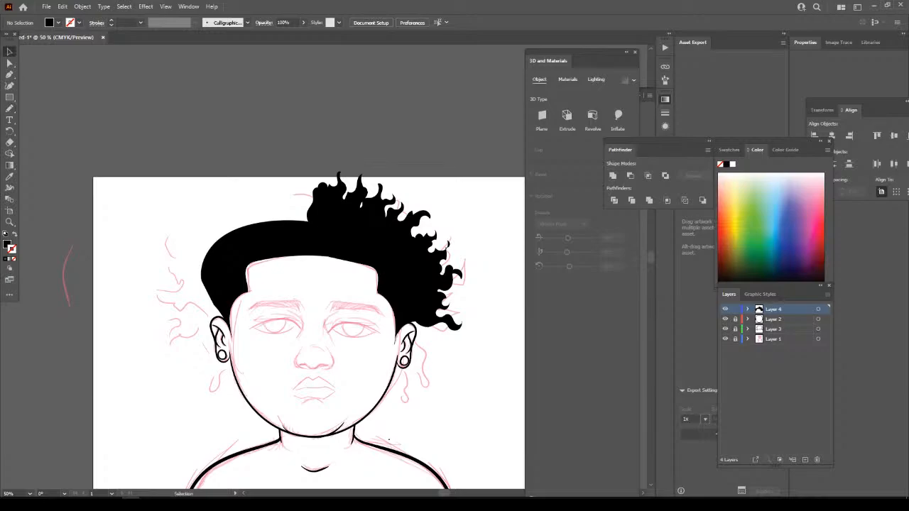
{"action": "left_click_drag", "start_coordinate": [384, 164], "coordinate": [309, 221]}
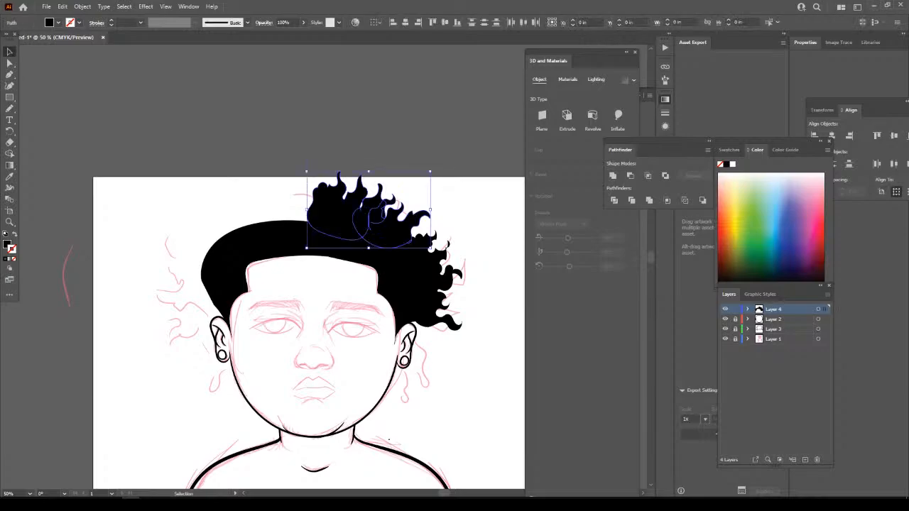
{"action": "left_click_drag", "start_coordinate": [374, 215], "coordinate": [276, 209]}
{"action": "right_click", "coordinate": [275, 209]}
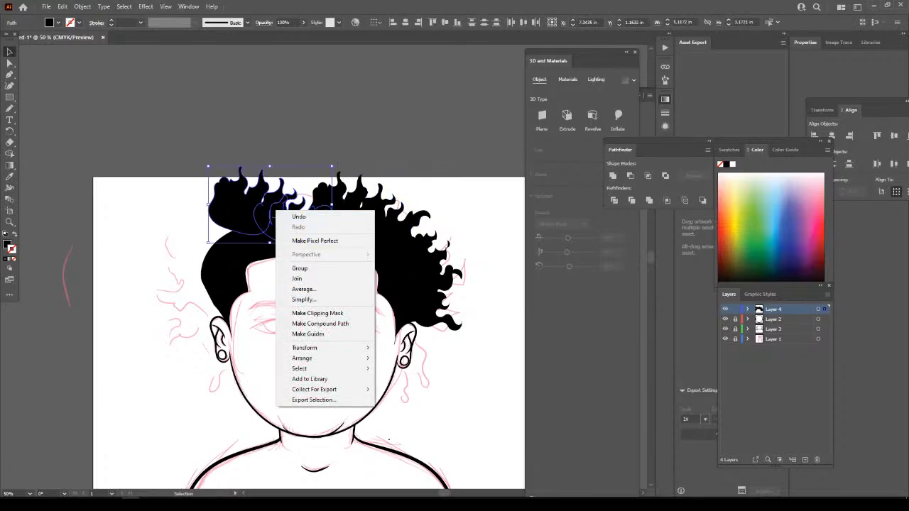
{"action": "mouse_move", "coordinate": [326, 348]}
{"action": "left_click", "coordinate": [409, 382]}
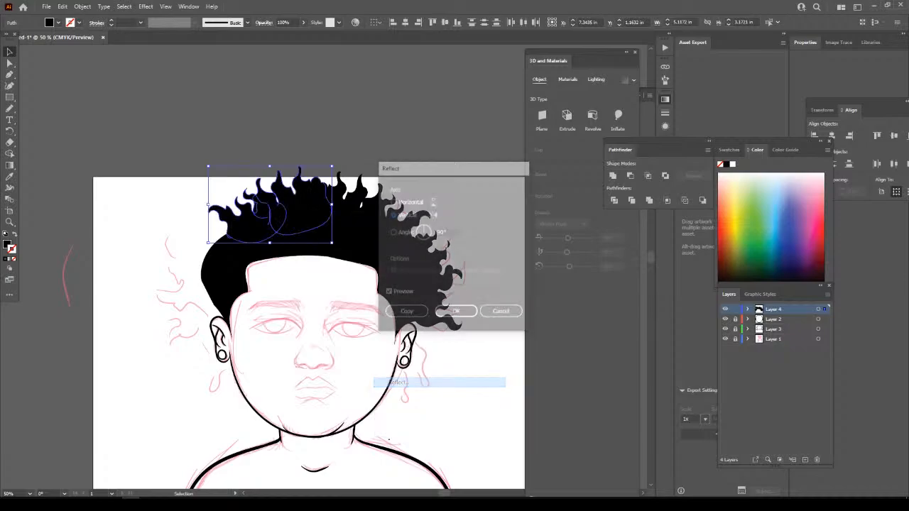
{"action": "left_click", "coordinate": [457, 313]}
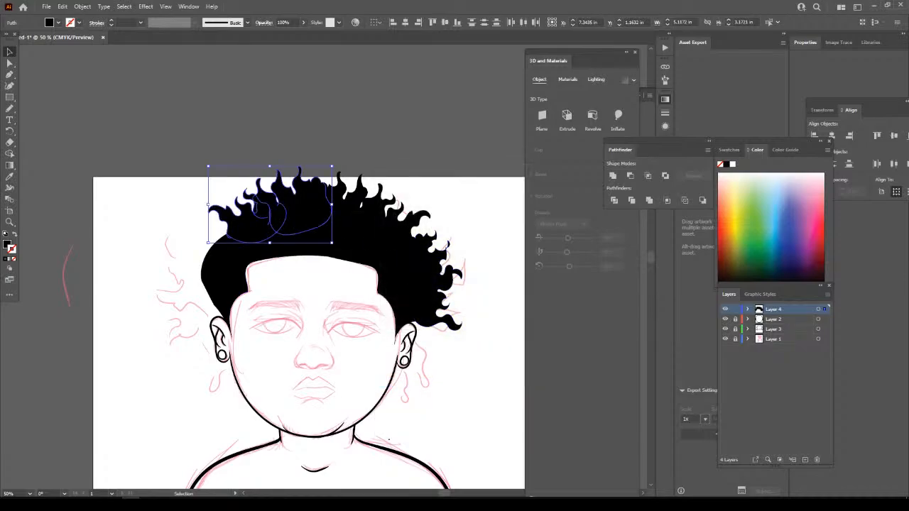
{"action": "left_click_drag", "start_coordinate": [273, 201], "coordinate": [253, 200]}
{"action": "key", "text": "ctrl+shift+a"}
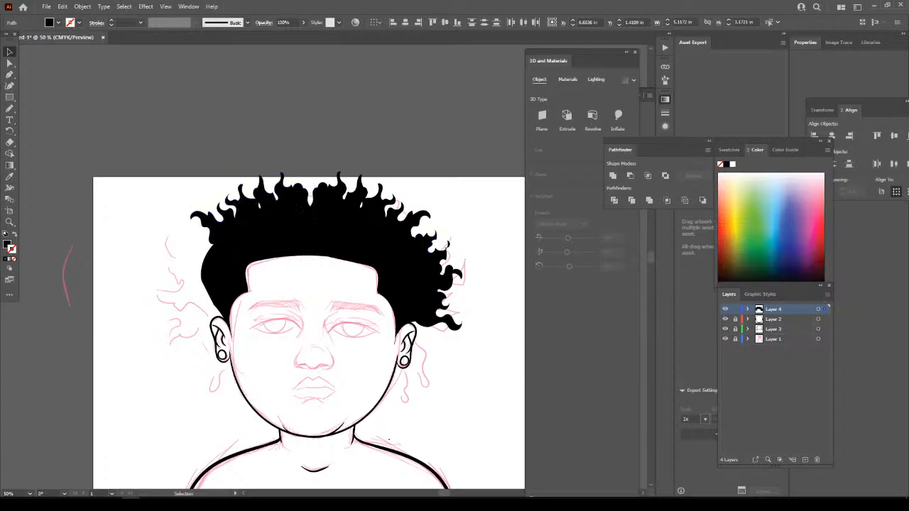
Duplicate the right side curl shape, reflect the copy across the vertical axis, and place it on the left side above the ear.
{"action": "key", "text": "ctrl+minus"}
{"action": "key", "text": "ctrl+minus"}
{"action": "key", "text": "ctrl+plus"}
{"action": "key", "text": "ctrl+plus"}
{"action": "key", "text": "ctrl+plus"}
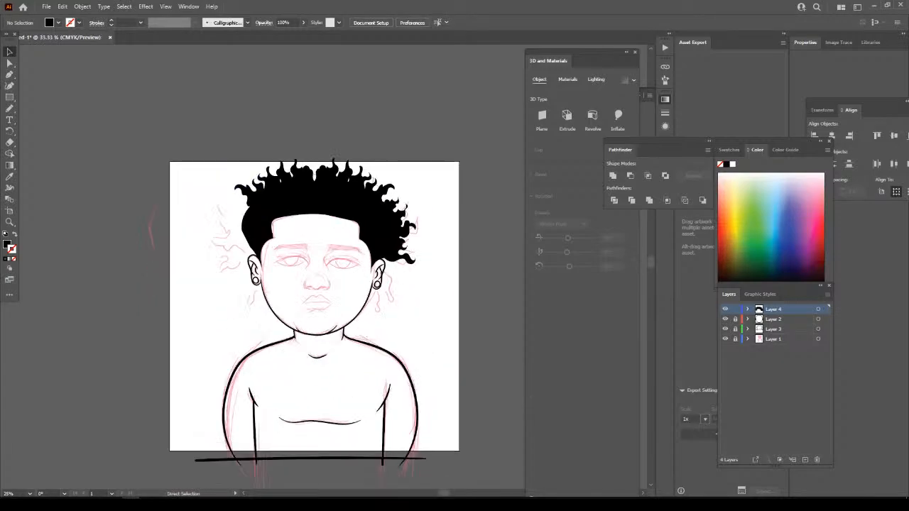
{"action": "scroll", "coordinate": [316, 267], "scroll_direction": "right", "scroll_amount": 2}
{"action": "scroll", "coordinate": [316, 267], "scroll_direction": "up", "scroll_amount": 2}
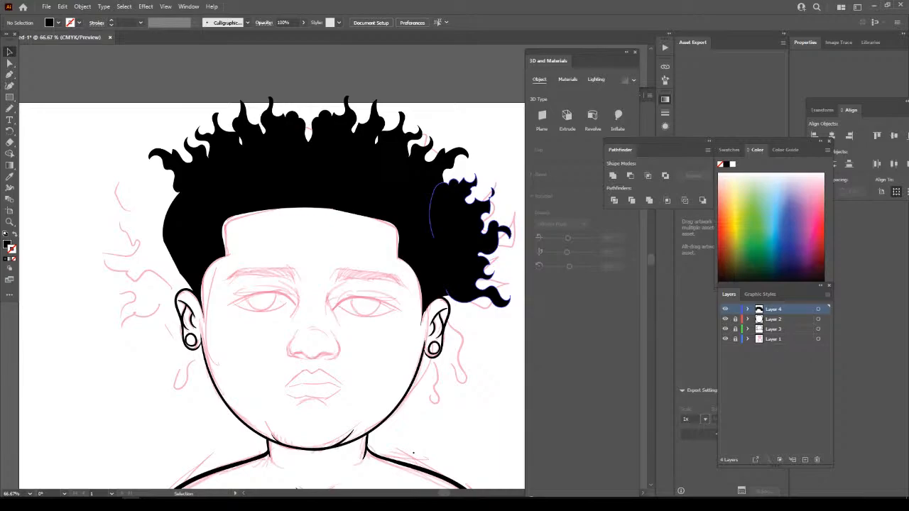
{"action": "left_click_drag", "start_coordinate": [431, 213], "coordinate": [155, 193]}
{"action": "right_click", "coordinate": [203, 232]}
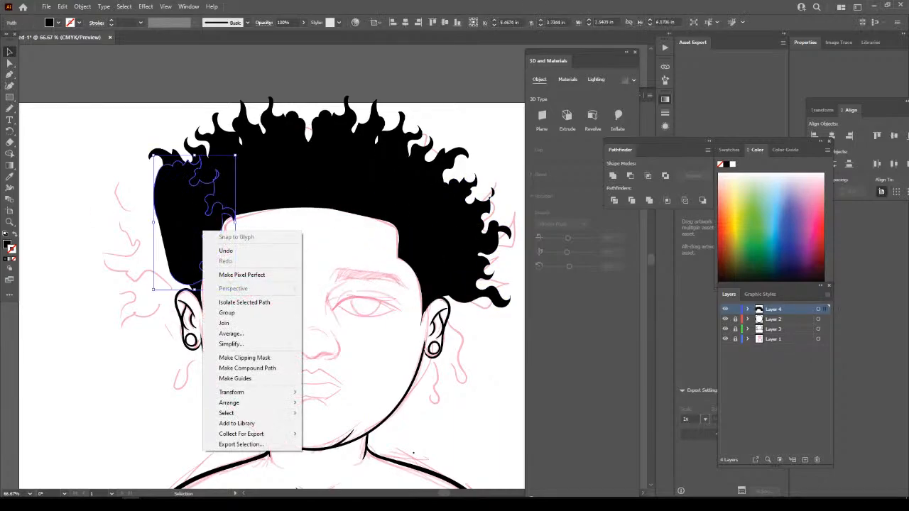
{"action": "mouse_move", "coordinate": [248, 392]}
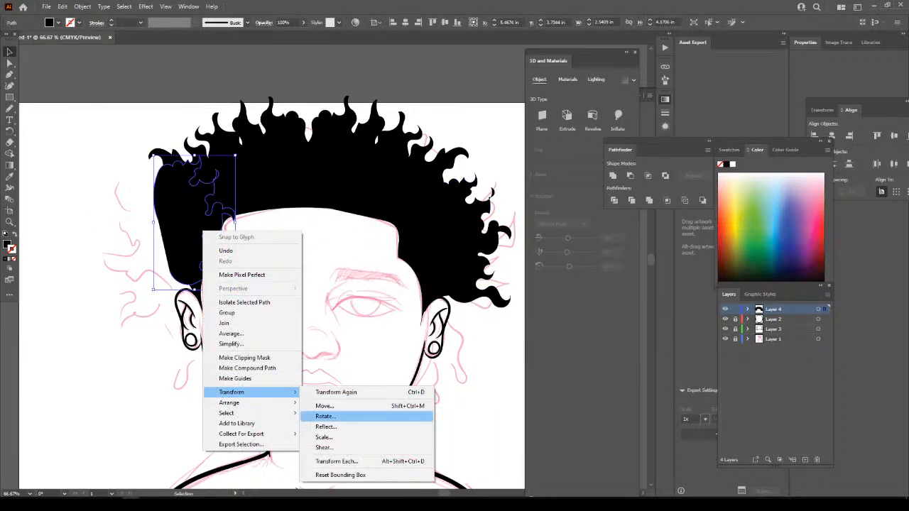
{"action": "left_click", "coordinate": [327, 427]}
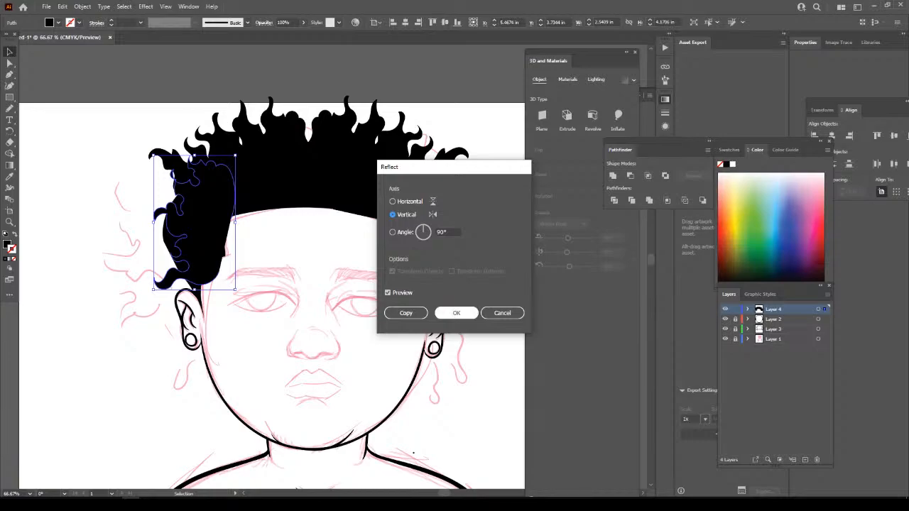
{"action": "left_click", "coordinate": [456, 312]}
{"action": "left_click_drag", "start_coordinate": [195, 224], "coordinate": [154, 229]}
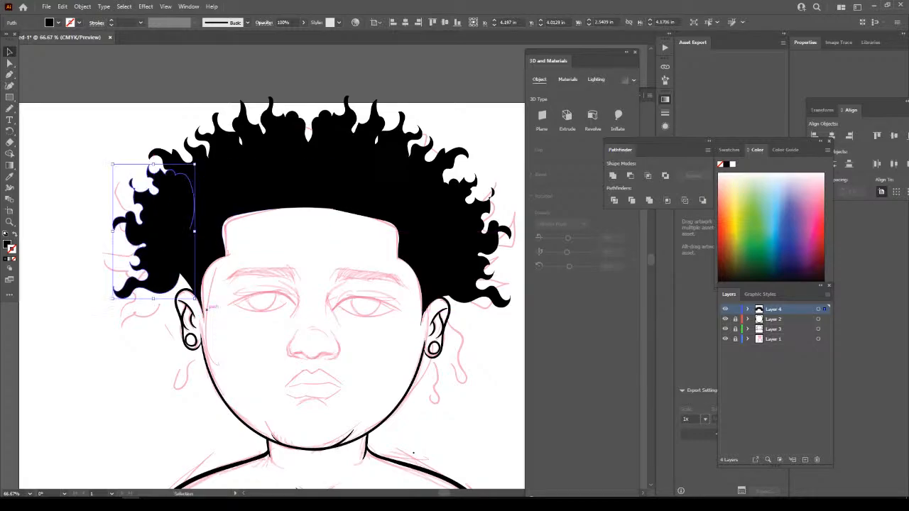
{"action": "key", "text": "ctrl+shift+a"}
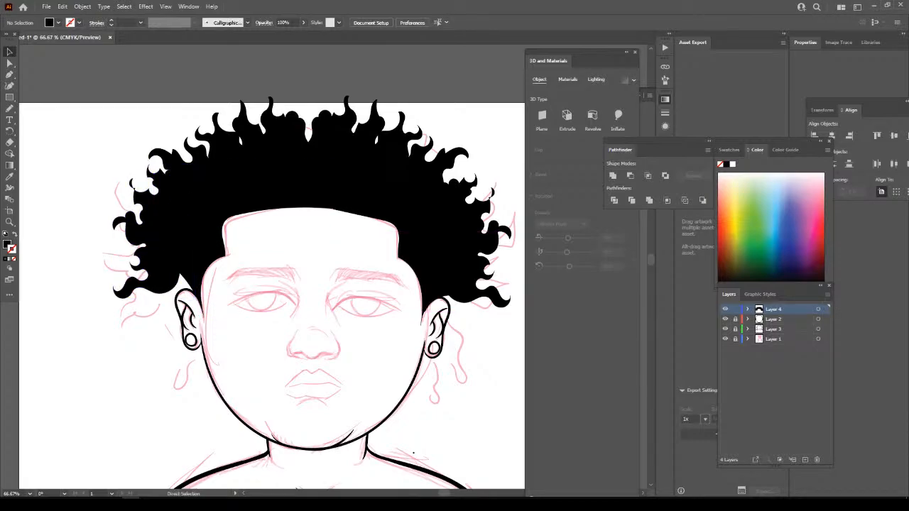
Draw extra curly strands with the Pencil tool along the top of the hair, filling the center gap between the two mirrored halves.
{"action": "key", "text": "ctrl+minus"}
{"action": "key", "text": "ctrl+minus"}
{"action": "key", "text": "ctrl+minus"}
{"action": "key", "text": "ctrl+minus"}
{"action": "key", "text": "ctrl+plus"}
{"action": "key", "text": "ctrl+plus"}
{"action": "key", "text": "ctrl+plus"}
{"action": "key", "text": "ctrl+plus"}
{"action": "key", "text": "ctrl+plus"}
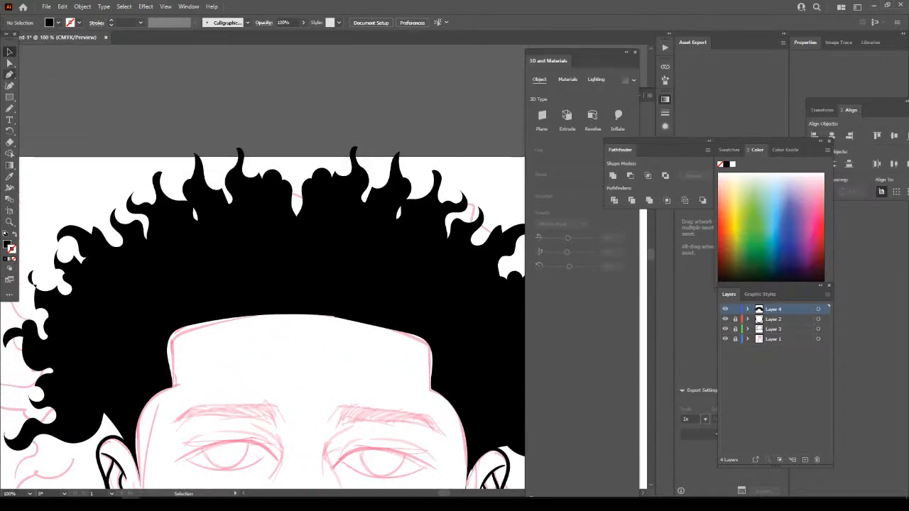
{"action": "key", "text": "n"}
{"action": "mouse_move", "coordinate": [281, 231]}
{"action": "left_mouse_down"}
{"action": "mouse_move", "coordinate": [323, 207]}
{"action": "mouse_move", "coordinate": [311, 188]}
{"action": "mouse_move", "coordinate": [313, 157]}
{"action": "mouse_move", "coordinate": [277, 200]}
{"action": "mouse_move", "coordinate": [281, 229]}
{"action": "left_mouse_up"}
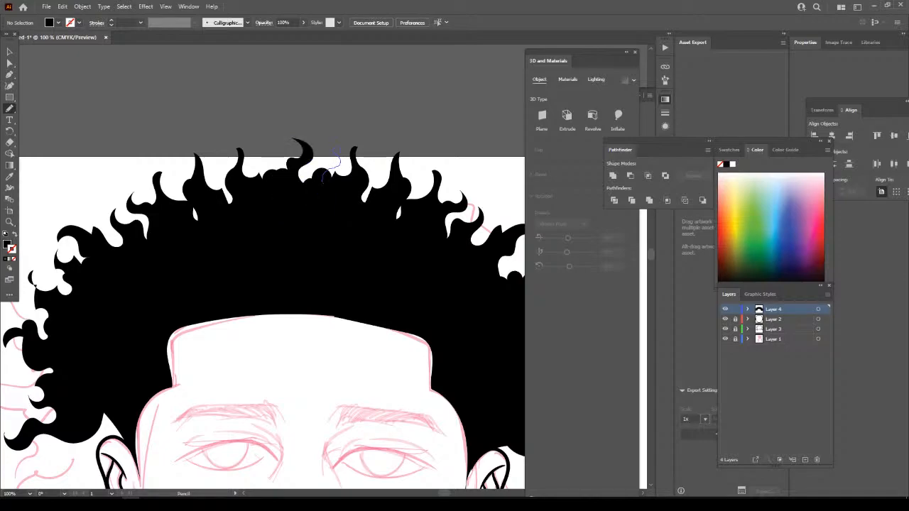
{"action": "left_click_drag", "start_coordinate": [324, 179], "coordinate": [330, 201]}
{"action": "left_click_drag", "start_coordinate": [269, 162], "coordinate": [261, 147]}
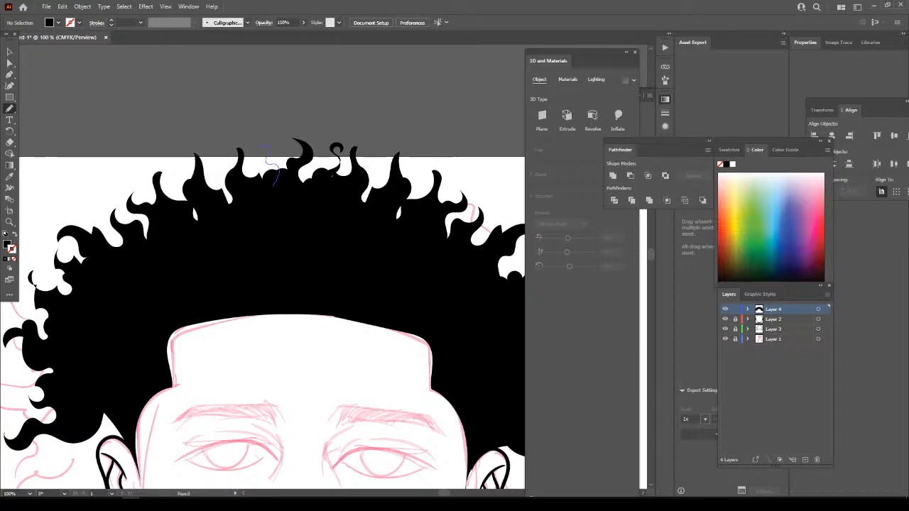
{"action": "mouse_move", "coordinate": [275, 183]}
{"action": "left_mouse_down"}
{"action": "mouse_move", "coordinate": [278, 196]}
{"action": "mouse_move", "coordinate": [215, 169]}
{"action": "mouse_move", "coordinate": [232, 201]}
{"action": "left_mouse_up"}
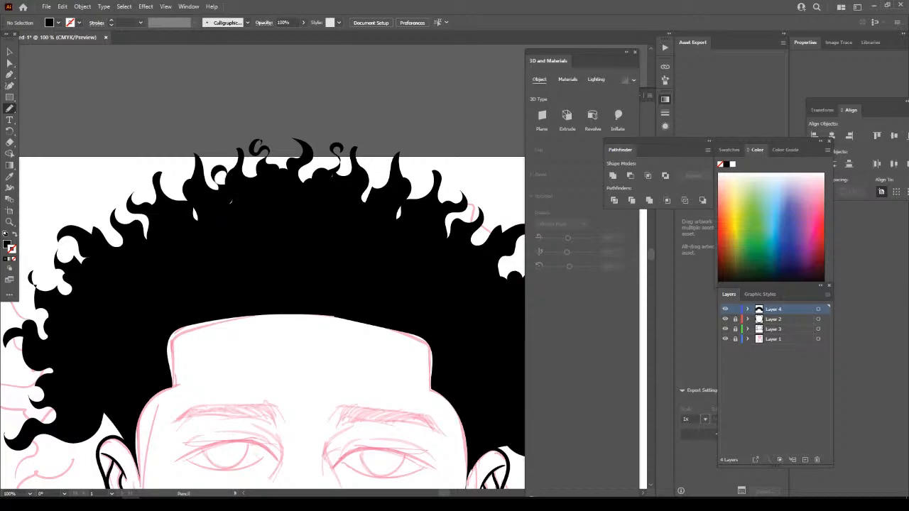
Draw small curled strands with the Pencil tool in the gaps along the upper-right edge of the hair.
{"action": "key", "text": "ctrl+minus"}
{"action": "key", "text": "ctrl+minus"}
{"action": "key", "text": "ctrl+minus"}
{"action": "scroll", "coordinate": [323, 267], "scroll_direction": "right", "scroll_amount": 5}
{"action": "key", "text": "ctrl+plus"}
{"action": "key", "text": "ctrl+plus"}
{"action": "key", "text": "ctrl+plus"}
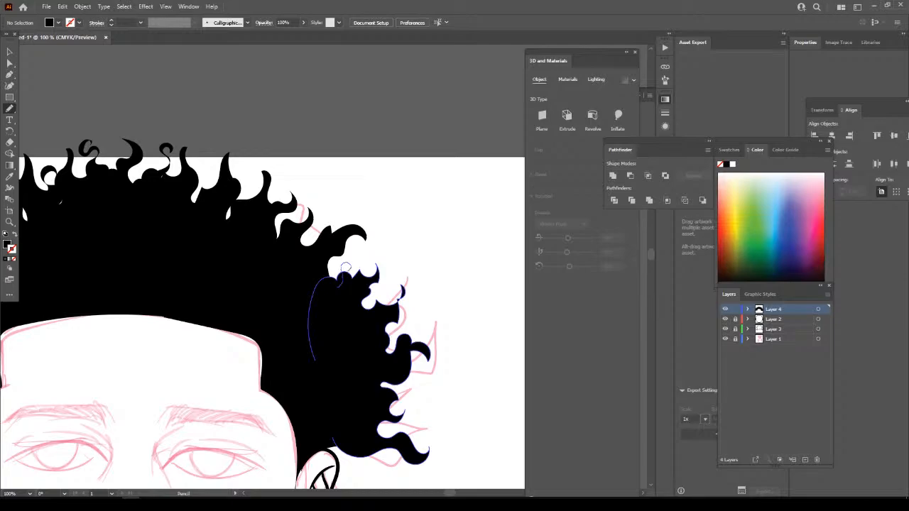
{"action": "left_click_drag", "start_coordinate": [348, 265], "coordinate": [341, 275]}
{"action": "mouse_move", "coordinate": [303, 251]}
{"action": "left_mouse_down"}
{"action": "mouse_move", "coordinate": [312, 234]}
{"action": "mouse_move", "coordinate": [304, 250]}
{"action": "left_mouse_up"}
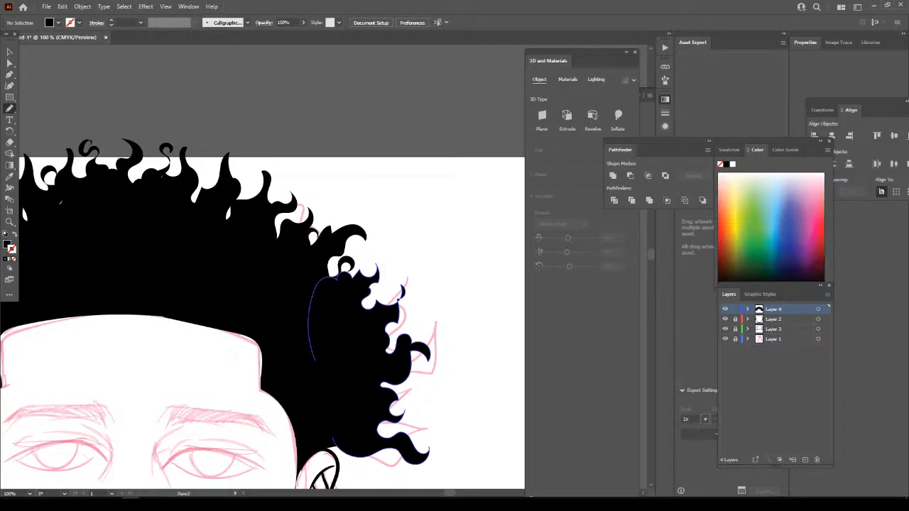
Draw solid black curly locks with wavy tips hanging from the hair behind the right ear.
{"action": "key", "text": "ctrl+minus"}
{"action": "key", "text": "ctrl+minus"}
{"action": "key", "text": "ctrl+minus"}
{"action": "key", "text": "ctrl+minus"}
{"action": "key", "text": "ctrl+minus"}
{"action": "key", "text": "ctrl+plus"}
{"action": "key", "text": "ctrl+plus"}
{"action": "key", "text": "ctrl+plus"}
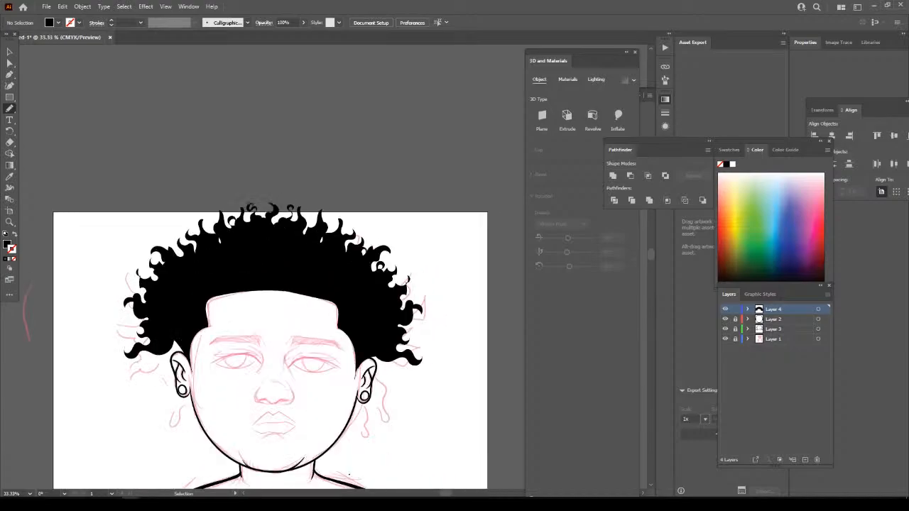
{"action": "key", "text": "ctrl+plus"}
{"action": "key", "text": "ctrl+plus"}
{"action": "key", "text": "ctrl+plus"}
{"action": "key", "text": "ctrl+plus"}
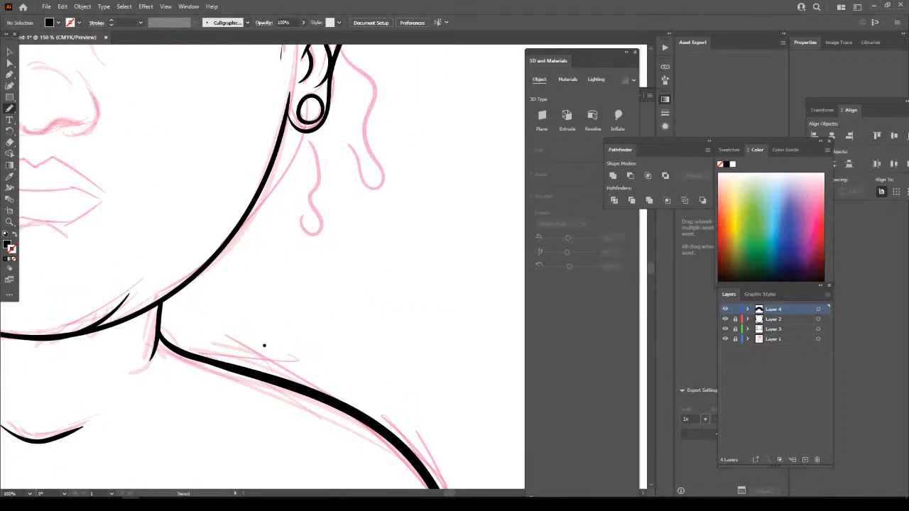
{"action": "scroll", "coordinate": [264, 345], "scroll_direction": "up", "scroll_amount": 4}
{"action": "key", "text": "ctrl+plus"}
{"action": "scroll", "coordinate": [265, 345], "scroll_direction": "up", "scroll_amount": 1}
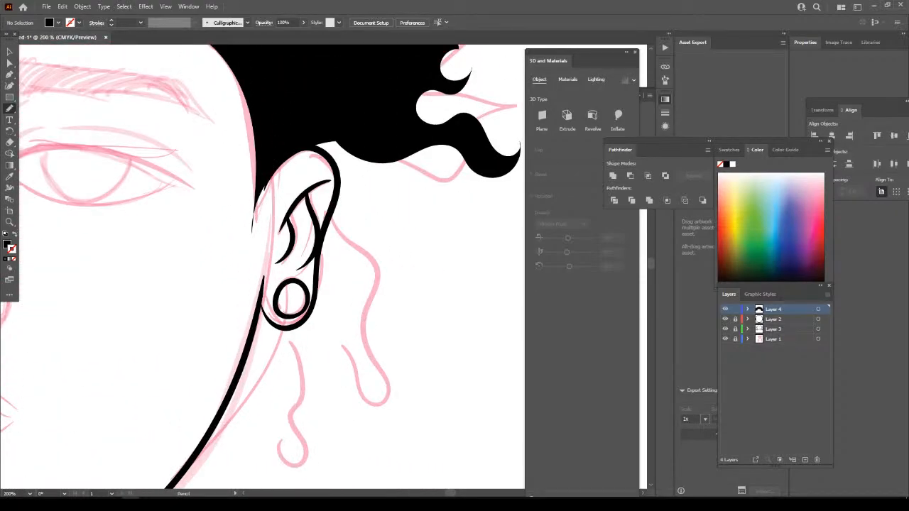
{"action": "mouse_move", "coordinate": [258, 201]}
{"action": "left_mouse_down"}
{"action": "mouse_move", "coordinate": [253, 227]}
{"action": "mouse_move", "coordinate": [263, 183]}
{"action": "left_mouse_up"}
{"action": "mouse_move", "coordinate": [303, 138]}
{"action": "left_mouse_down"}
{"action": "mouse_move", "coordinate": [338, 199]}
{"action": "mouse_move", "coordinate": [316, 280]}
{"action": "mouse_move", "coordinate": [321, 254]}
{"action": "mouse_move", "coordinate": [357, 272]}
{"action": "mouse_move", "coordinate": [357, 293]}
{"action": "mouse_move", "coordinate": [386, 292]}
{"action": "mouse_move", "coordinate": [405, 309]}
{"action": "mouse_move", "coordinate": [404, 323]}
{"action": "mouse_move", "coordinate": [385, 334]}
{"action": "mouse_move", "coordinate": [395, 351]}
{"action": "mouse_move", "coordinate": [398, 330]}
{"action": "mouse_move", "coordinate": [425, 330]}
{"action": "mouse_move", "coordinate": [408, 273]}
{"action": "mouse_move", "coordinate": [395, 275]}
{"action": "mouse_move", "coordinate": [380, 259]}
{"action": "mouse_move", "coordinate": [387, 248]}
{"action": "mouse_move", "coordinate": [370, 213]}
{"action": "mouse_move", "coordinate": [381, 208]}
{"action": "mouse_move", "coordinate": [413, 236]}
{"action": "mouse_move", "coordinate": [432, 236]}
{"action": "mouse_move", "coordinate": [426, 252]}
{"action": "mouse_move", "coordinate": [450, 276]}
{"action": "mouse_move", "coordinate": [457, 267]}
{"action": "mouse_move", "coordinate": [438, 254]}
{"action": "mouse_move", "coordinate": [443, 226]}
{"action": "mouse_move", "coordinate": [381, 193]}
{"action": "mouse_move", "coordinate": [396, 185]}
{"action": "mouse_move", "coordinate": [420, 199]}
{"action": "mouse_move", "coordinate": [429, 177]}
{"action": "mouse_move", "coordinate": [349, 118]}
{"action": "mouse_move", "coordinate": [306, 121]}
{"action": "left_mouse_up"}
{"action": "key", "text": "ctrl+minus"}
{"action": "key", "text": "ctrl+minus"}
{"action": "key", "text": "ctrl+minus"}
{"action": "key", "text": "ctrl+minus"}
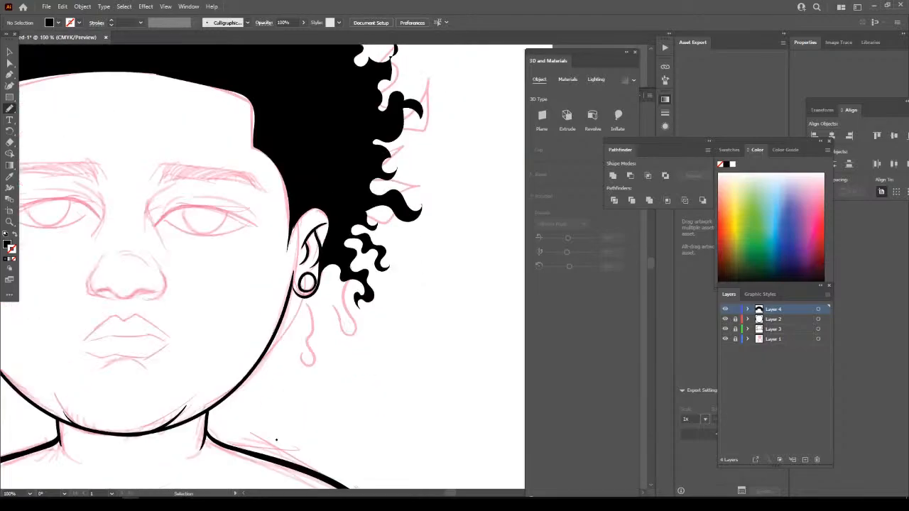
Add another curly strand with the Pencil tool below the right ear, extending the hanging locks toward the jaw.
{"action": "key", "text": "ctrl+minus"}
{"action": "key", "text": "ctrl+minus"}
{"action": "key", "text": "ctrl+plus"}
{"action": "key", "text": "ctrl+plus"}
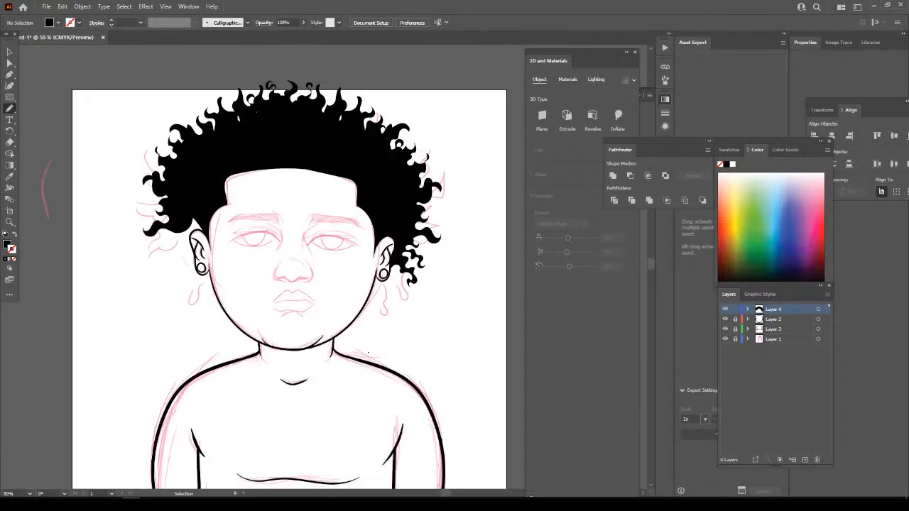
{"action": "key", "text": "ctrl+plus"}
{"action": "key", "text": "ctrl+plus"}
{"action": "key", "text": "ctrl+plus"}
{"action": "key", "text": "ctrl+plus"}
{"action": "scroll", "coordinate": [323, 267], "scroll_direction": "right", "scroll_amount": 2}
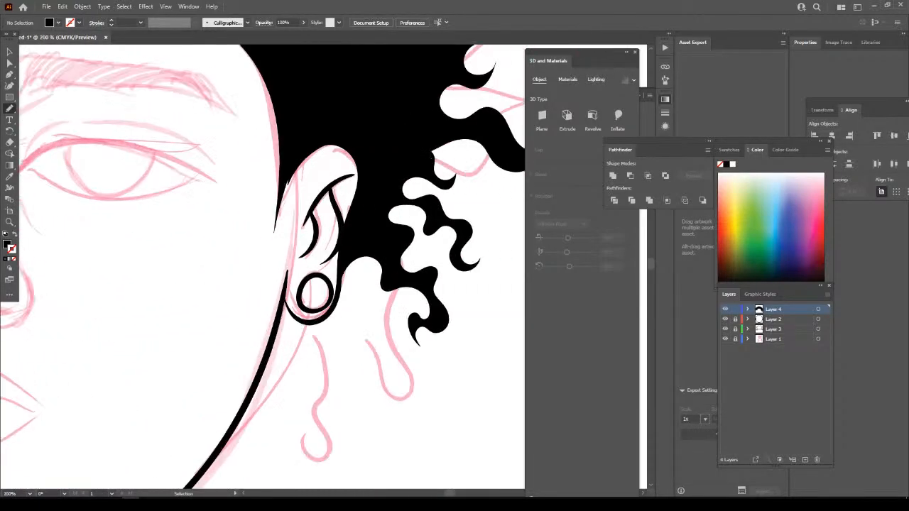
{"action": "scroll", "coordinate": [323, 266], "scroll_direction": "down", "scroll_amount": 2}
{"action": "mouse_move", "coordinate": [395, 194]}
{"action": "left_mouse_down"}
{"action": "mouse_move", "coordinate": [370, 220]}
{"action": "mouse_move", "coordinate": [380, 244]}
{"action": "mouse_move", "coordinate": [374, 266]}
{"action": "mouse_move", "coordinate": [385, 280]}
{"action": "mouse_move", "coordinate": [412, 284]}
{"action": "mouse_move", "coordinate": [404, 297]}
{"action": "mouse_move", "coordinate": [377, 306]}
{"action": "mouse_move", "coordinate": [374, 321]}
{"action": "mouse_move", "coordinate": [380, 293]}
{"action": "mouse_move", "coordinate": [353, 278]}
{"action": "mouse_move", "coordinate": [358, 259]}
{"action": "mouse_move", "coordinate": [336, 239]}
{"action": "mouse_move", "coordinate": [326, 287]}
{"action": "mouse_move", "coordinate": [335, 327]}
{"action": "mouse_move", "coordinate": [303, 340]}
{"action": "mouse_move", "coordinate": [326, 365]}
{"action": "mouse_move", "coordinate": [301, 370]}
{"action": "mouse_move", "coordinate": [289, 333]}
{"action": "mouse_move", "coordinate": [315, 305]}
{"action": "mouse_move", "coordinate": [300, 297]}
{"action": "mouse_move", "coordinate": [291, 255]}
{"action": "mouse_move", "coordinate": [273, 317]}
{"action": "mouse_move", "coordinate": [258, 320]}
{"action": "mouse_move", "coordinate": [276, 258]}
{"action": "mouse_move", "coordinate": [361, 157]}
{"action": "mouse_move", "coordinate": [394, 196]}
{"action": "left_mouse_up"}
{"action": "key", "text": "ctrl+minus"}
{"action": "key", "text": "ctrl+minus"}
{"action": "key", "text": "ctrl+minus"}
{"action": "key", "text": "ctrl+minus"}
{"action": "key", "text": "ctrl+minus"}
{"action": "key", "text": "ctrl+minus"}
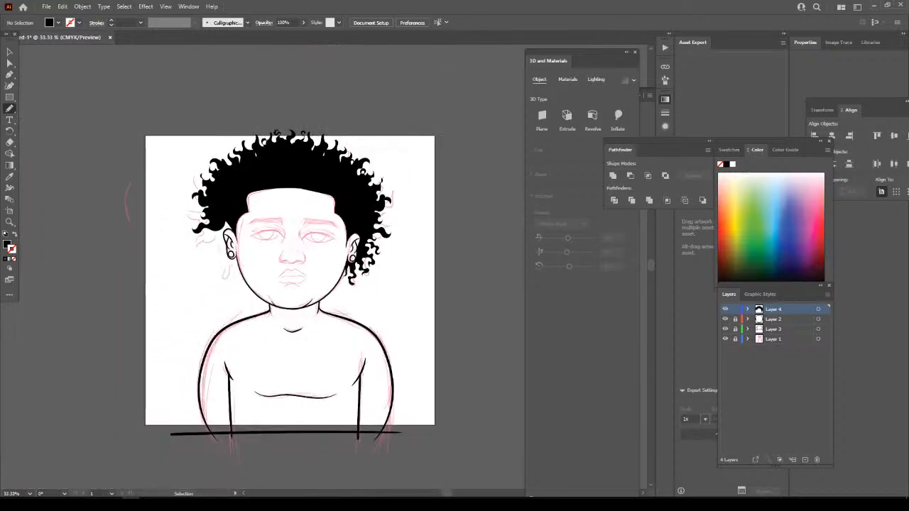
Toggle the visibility of Layer 1 and switch its sketch lines to outline display.
{"action": "key", "text": "ctrl+plus"}
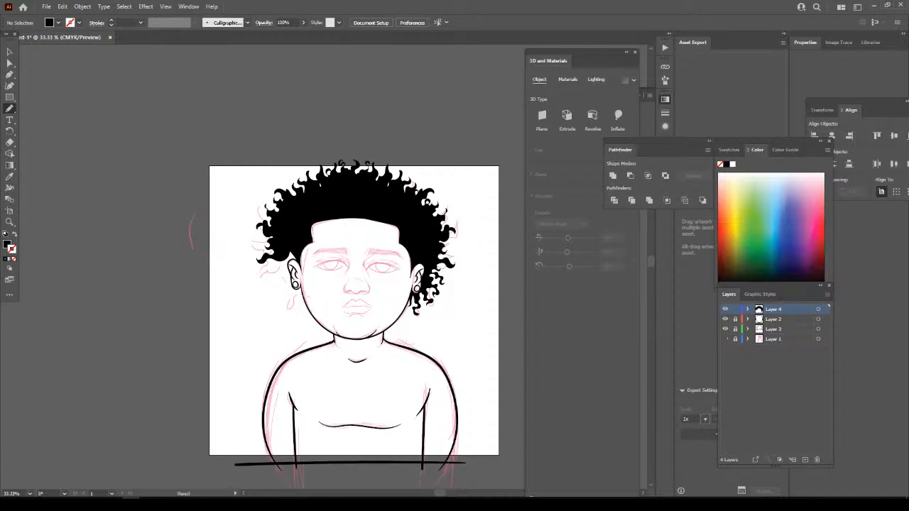
{"action": "left_click", "coordinate": [726, 339]}
{"action": "left_click", "coordinate": [725, 338]}
{"action": "left_click", "coordinate": [725, 339], "text": "ctrl"}
{"action": "key", "text": "ctrl+minus"}
{"action": "key", "text": "ctrl+minus"}
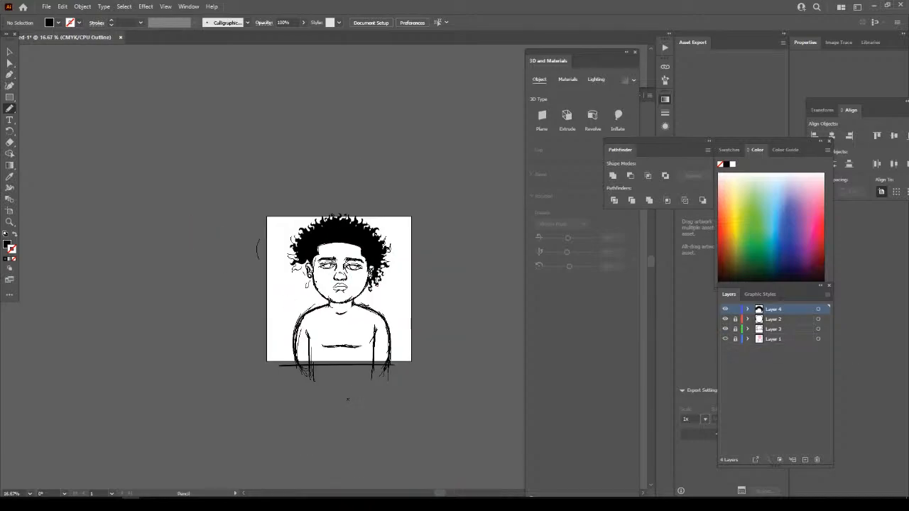
{"action": "key", "text": "ctrl+plus"}
{"action": "key", "text": "ctrl+plus"}
{"action": "key", "text": "ctrl+plus"}
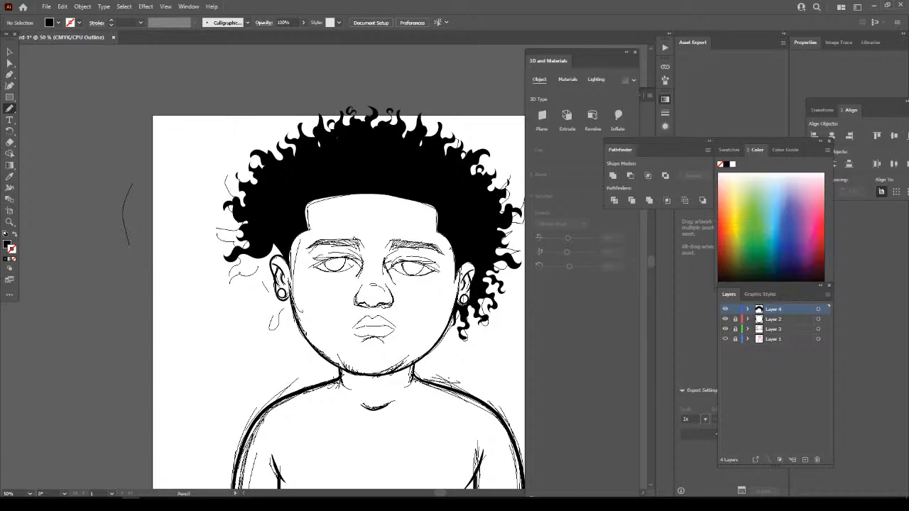
Unlock Layer 1, lock Layer 4, and make Layer 1 the active layer.
{"action": "left_click", "coordinate": [735, 339]}
{"action": "left_click", "coordinate": [735, 309]}
{"action": "left_click", "coordinate": [786, 339]}
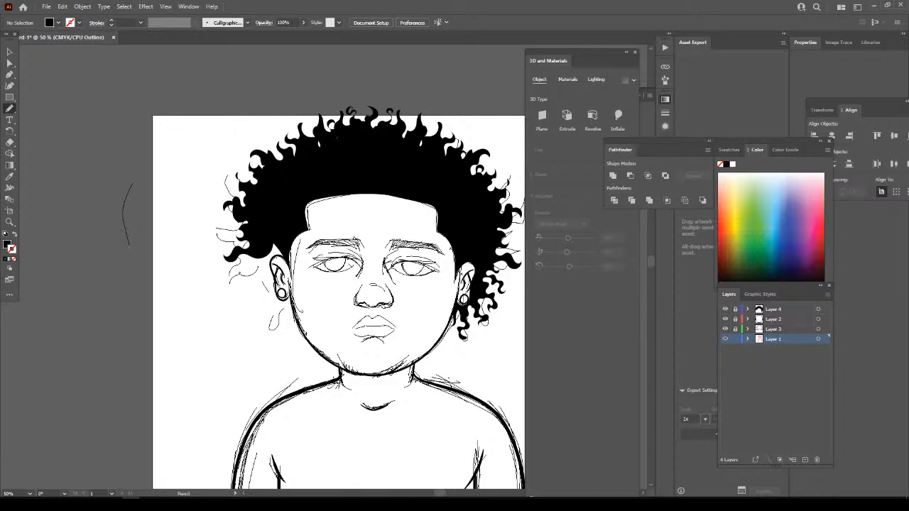
Close the spelling check and return Layer 1 from outline display to its normal preview.
{"action": "left_click", "coordinate": [735, 309]}
{"action": "left_click", "coordinate": [735, 339]}
{"action": "left_click", "coordinate": [725, 338]}
{"action": "left_click", "coordinate": [725, 339]}
{"action": "left_click", "coordinate": [735, 309]}
{"action": "left_click", "coordinate": [735, 338]}
{"action": "key", "text": "ctrl"}
{"action": "key", "text": "ctrl+i"}
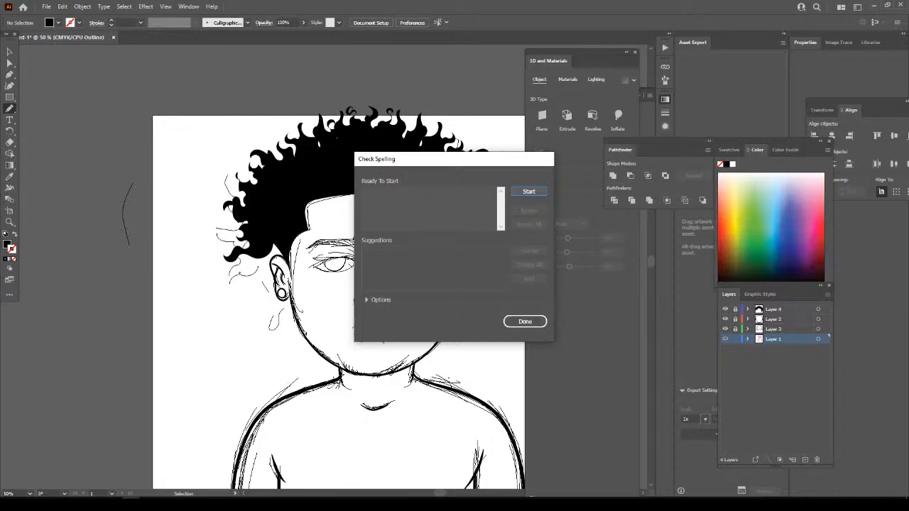
{"action": "left_click", "coordinate": [525, 321]}
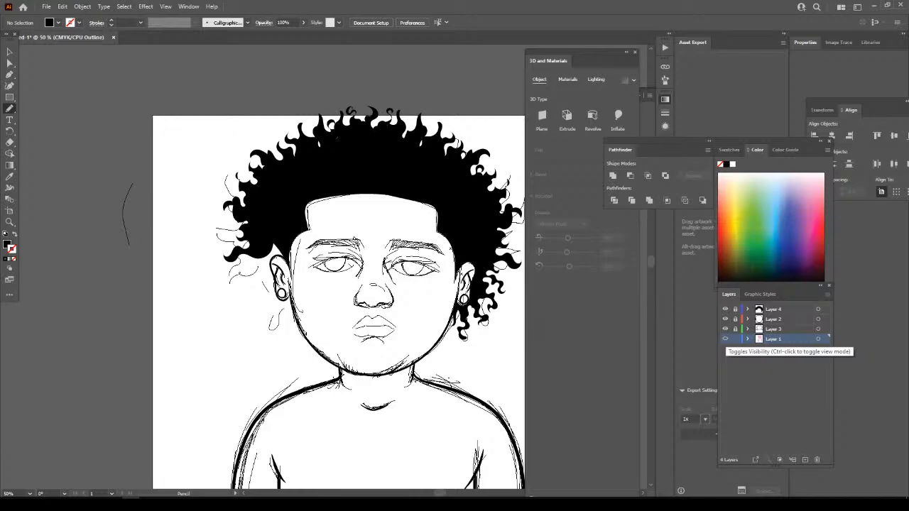
{"action": "left_click", "coordinate": [725, 338], "text": "ctrl"}
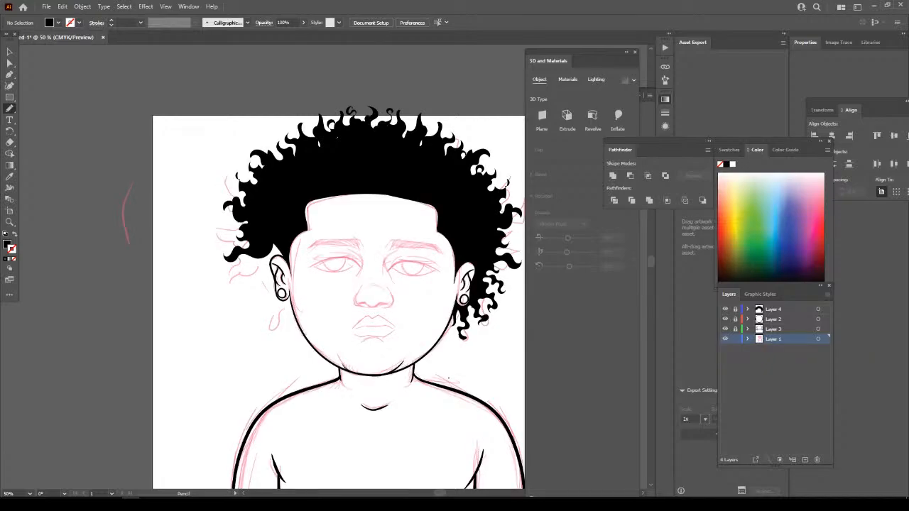
Draw solid black wavy locks hanging from the hair behind the left ear with the Pencil tool.
{"action": "key", "text": "ctrl+minus"}
{"action": "key", "text": "ctrl+minus"}
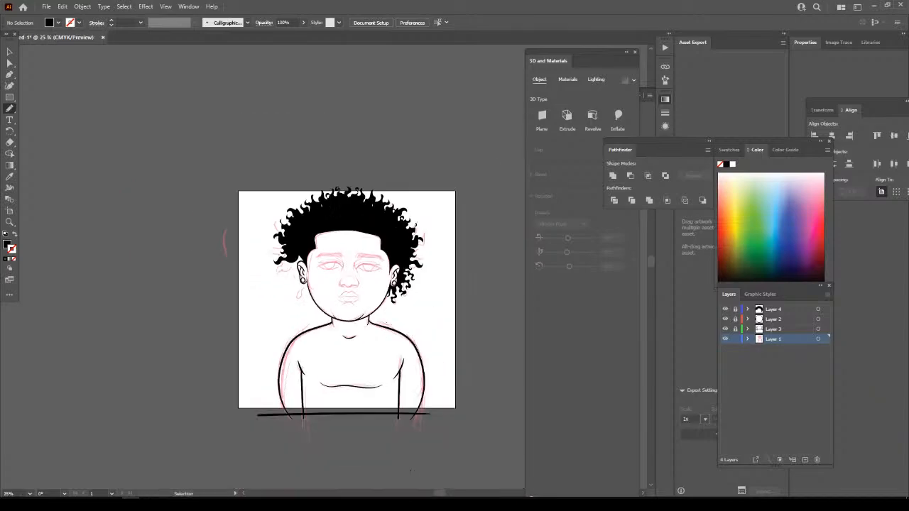
{"action": "key", "text": "ctrl+plus"}
{"action": "key", "text": "ctrl+plus"}
{"action": "key", "text": "ctrl+plus"}
{"action": "key", "text": "ctrl+plus"}
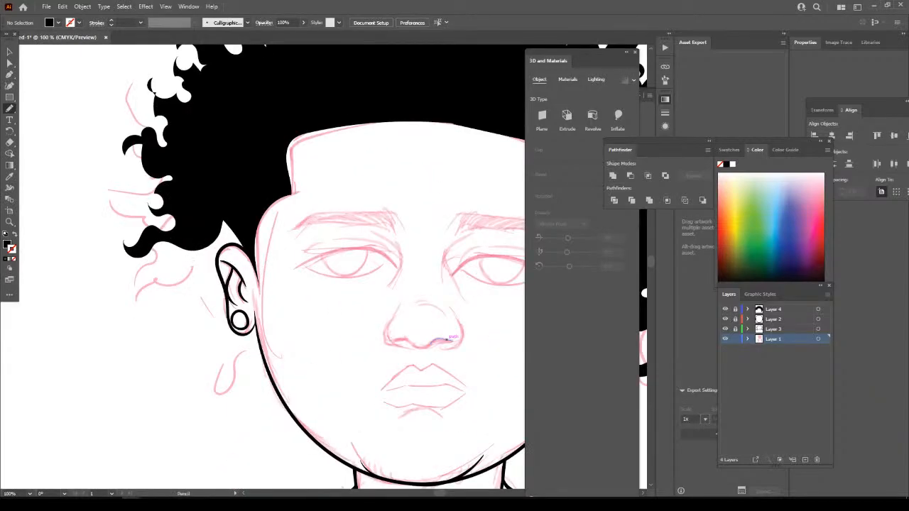
{"action": "key", "text": "ctrl+plus"}
{"action": "left_click_drag", "start_coordinate": [226, 366], "coordinate": [294, 304]}
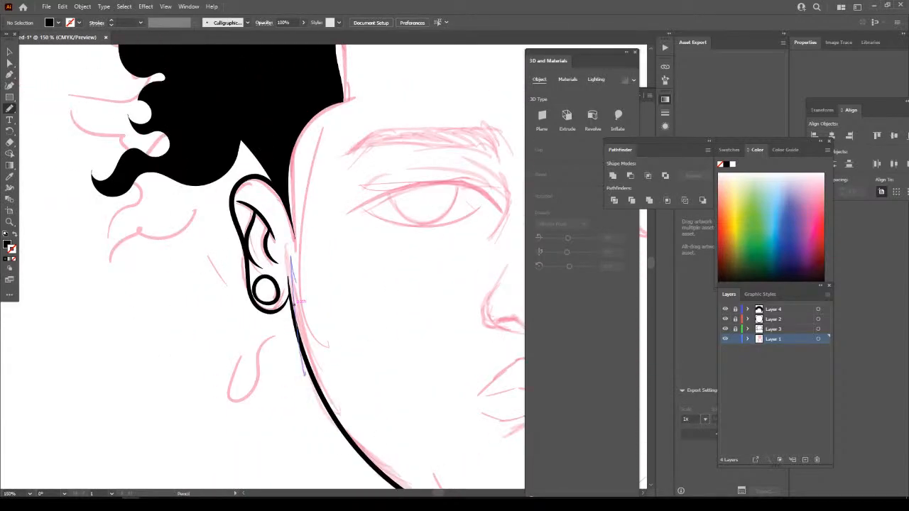
{"action": "mouse_move", "coordinate": [263, 141]}
{"action": "left_mouse_down"}
{"action": "mouse_move", "coordinate": [279, 182]}
{"action": "mouse_move", "coordinate": [250, 176]}
{"action": "mouse_move", "coordinate": [235, 188]}
{"action": "mouse_move", "coordinate": [238, 233]}
{"action": "mouse_move", "coordinate": [216, 382]}
{"action": "mouse_move", "coordinate": [197, 359]}
{"action": "mouse_move", "coordinate": [203, 289]}
{"action": "mouse_move", "coordinate": [222, 247]}
{"action": "mouse_move", "coordinate": [213, 218]}
{"action": "mouse_move", "coordinate": [186, 288]}
{"action": "mouse_move", "coordinate": [169, 276]}
{"action": "mouse_move", "coordinate": [201, 206]}
{"action": "mouse_move", "coordinate": [160, 224]}
{"action": "mouse_move", "coordinate": [159, 199]}
{"action": "mouse_move", "coordinate": [202, 139]}
{"action": "left_mouse_up"}
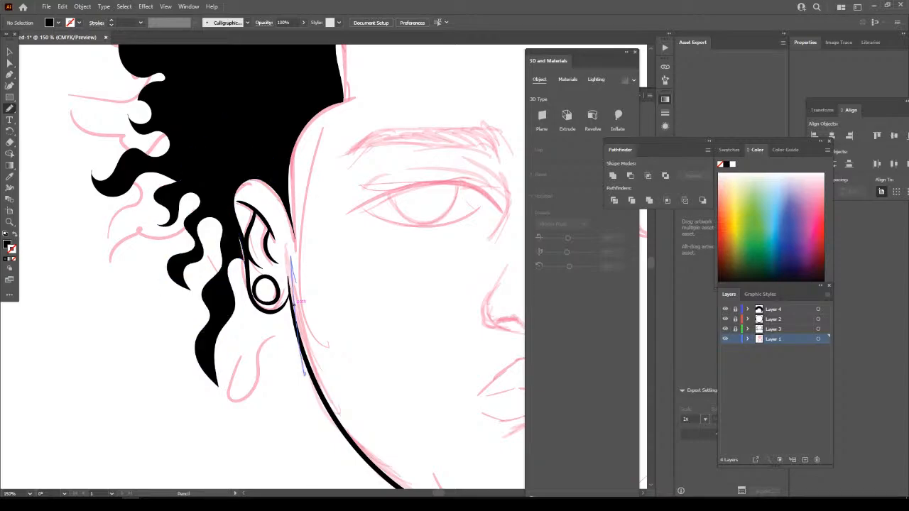
Draw a thin curly black strand hanging below the left earlobe beside the jawline.
{"action": "key", "text": "ctrl+minus"}
{"action": "key", "text": "ctrl+minus"}
{"action": "key", "text": "ctrl+minus"}
{"action": "key", "text": "ctrl+minus"}
{"action": "scroll", "coordinate": [294, 305], "scroll_direction": "down", "scroll_amount": 1}
{"action": "key", "text": "ctrl+equal"}
{"action": "key", "text": "ctrl+equal"}
{"action": "key", "text": "ctrl+equal"}
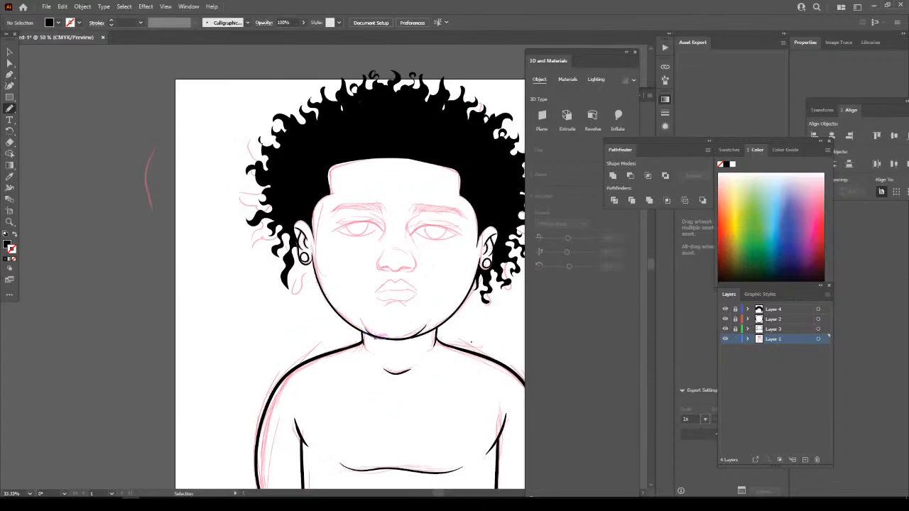
{"action": "key", "text": "ctrl+equal"}
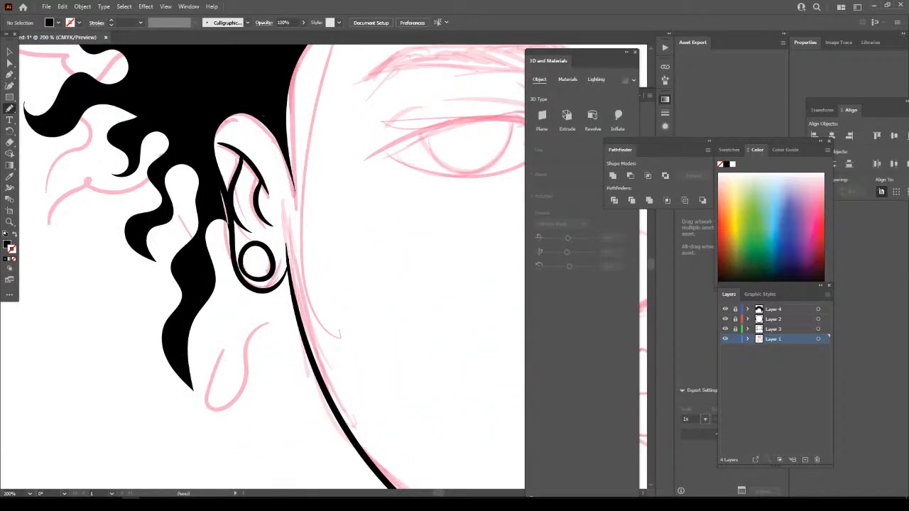
{"action": "mouse_move", "coordinate": [207, 220]}
{"action": "left_mouse_down"}
{"action": "mouse_move", "coordinate": [225, 263]}
{"action": "mouse_move", "coordinate": [258, 325]}
{"action": "mouse_move", "coordinate": [273, 330]}
{"action": "mouse_move", "coordinate": [272, 348]}
{"action": "mouse_move", "coordinate": [242, 360]}
{"action": "mouse_move", "coordinate": [240, 378]}
{"action": "mouse_move", "coordinate": [259, 394]}
{"action": "mouse_move", "coordinate": [232, 411]}
{"action": "left_mouse_up"}
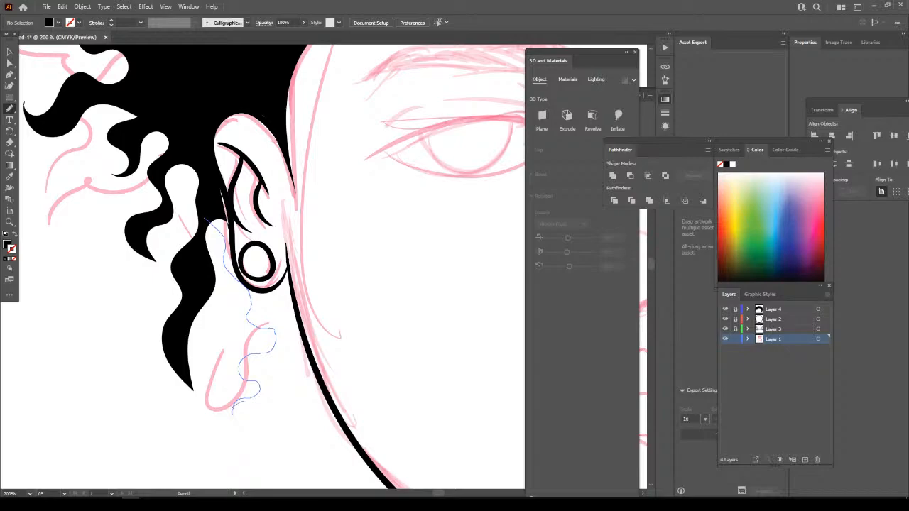
{"action": "mouse_move", "coordinate": [252, 361]}
{"action": "left_mouse_down"}
{"action": "mouse_move", "coordinate": [284, 357]}
{"action": "mouse_move", "coordinate": [293, 331]}
{"action": "mouse_move", "coordinate": [273, 313]}
{"action": "mouse_move", "coordinate": [292, 313]}
{"action": "mouse_move", "coordinate": [290, 281]}
{"action": "mouse_move", "coordinate": [241, 275]}
{"action": "mouse_move", "coordinate": [214, 168]}
{"action": "mouse_move", "coordinate": [205, 213]}
{"action": "left_mouse_up"}
{"action": "key", "text": "ctrl+minus"}
{"action": "key", "text": "ctrl+minus"}
{"action": "key", "text": "ctrl+minus"}
{"action": "key", "text": "ctrl+minus"}
{"action": "key", "text": "ctrl+minus"}
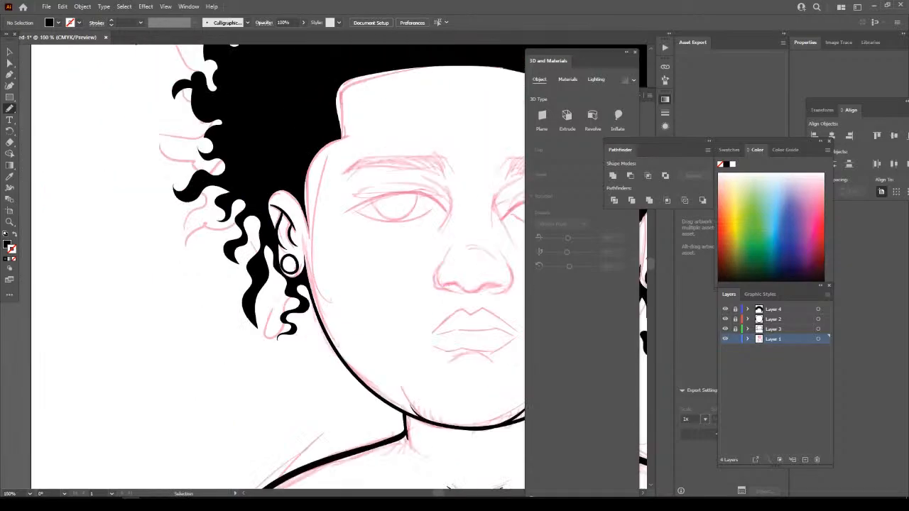
Draw a filler shape joining the strands behind the left ear and a small hooked curl against the jaw.
{"action": "key", "text": "ctrl+plus"}
{"action": "scroll", "coordinate": [323, 267], "scroll_direction": "left", "scroll_amount": 2}
{"action": "key", "text": "ctrl+plus"}
{"action": "key", "text": "ctrl+plus"}
{"action": "key", "text": "ctrl+plus"}
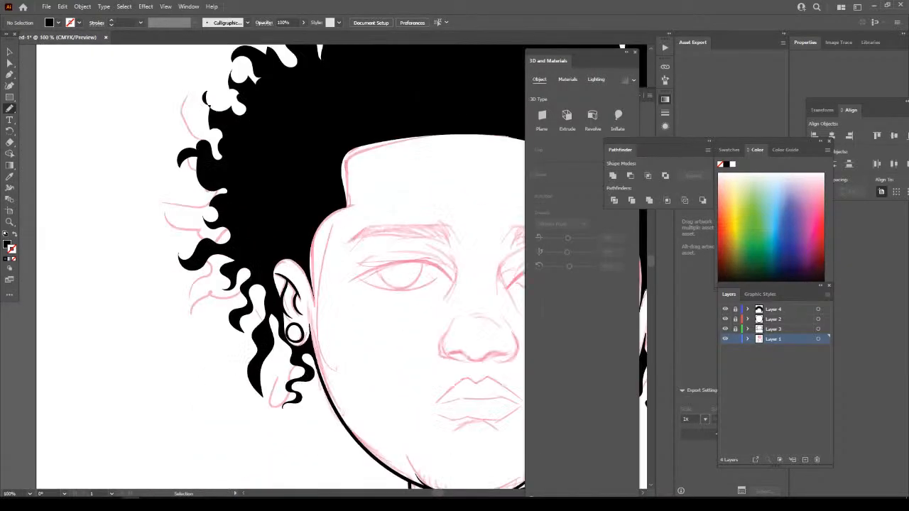
{"action": "scroll", "coordinate": [324, 267], "scroll_direction": "down", "scroll_amount": 1}
{"action": "mouse_move", "coordinate": [242, 308]}
{"action": "left_mouse_down"}
{"action": "mouse_move", "coordinate": [267, 329]}
{"action": "mouse_move", "coordinate": [237, 298]}
{"action": "left_mouse_up"}
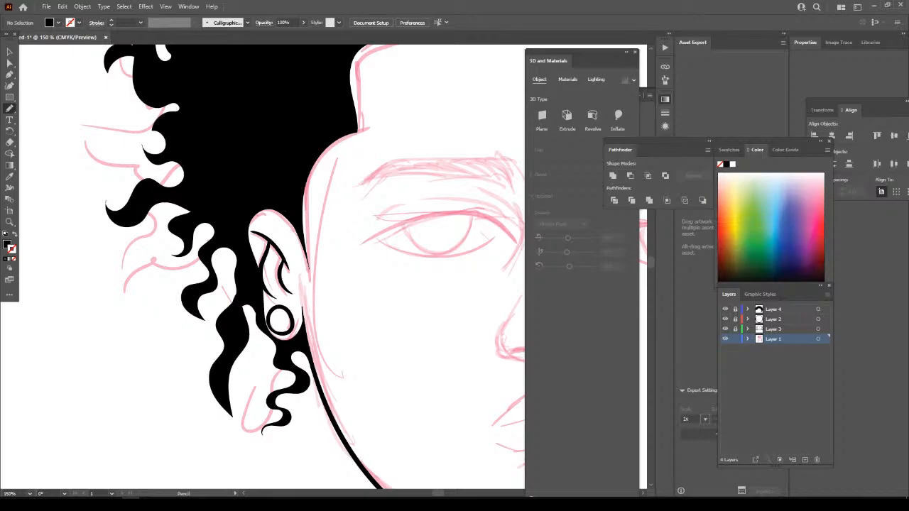
{"action": "scroll", "coordinate": [263, 267], "scroll_direction": "down", "scroll_amount": 2}
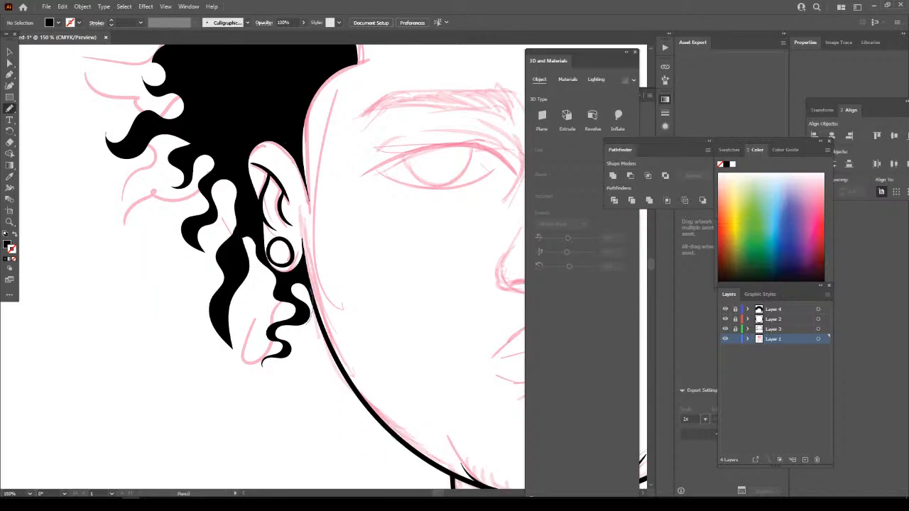
{"action": "mouse_move", "coordinate": [308, 315]}
{"action": "left_mouse_down"}
{"action": "mouse_move", "coordinate": [296, 348]}
{"action": "mouse_move", "coordinate": [318, 361]}
{"action": "mouse_move", "coordinate": [313, 312]}
{"action": "left_mouse_up"}
{"action": "key", "text": "ctrl+minus"}
{"action": "key", "text": "ctrl+minus"}
{"action": "key", "text": "ctrl+minus"}
{"action": "key", "text": "ctrl+minus"}
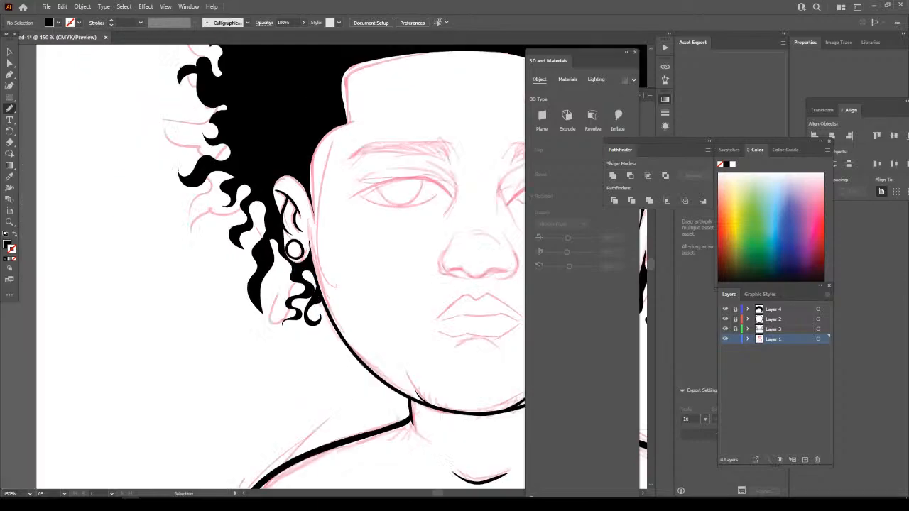
{"action": "scroll", "coordinate": [323, 267], "scroll_direction": "up", "scroll_amount": 2}
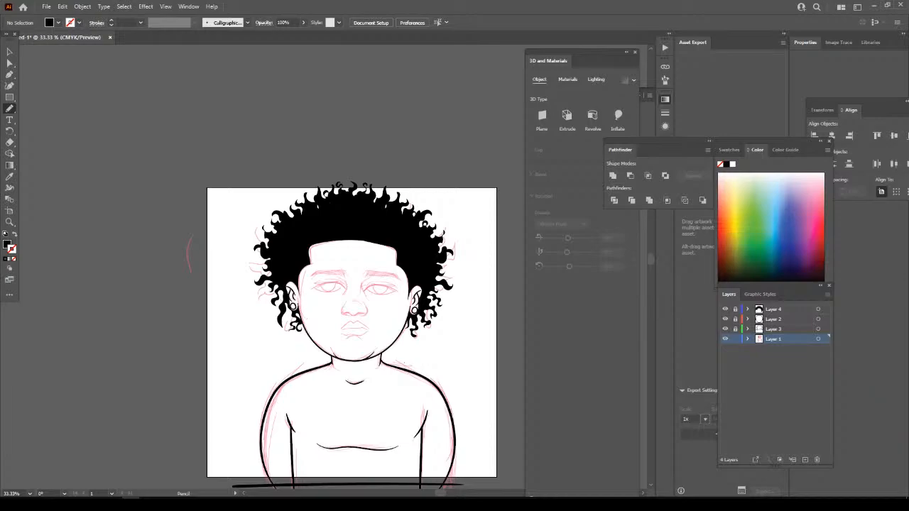
Lock and hide Layer 1 to check which hair curls sit on it, and make it visible and editable again.
{"action": "left_click", "coordinate": [735, 339]}
{"action": "left_click", "coordinate": [725, 339]}
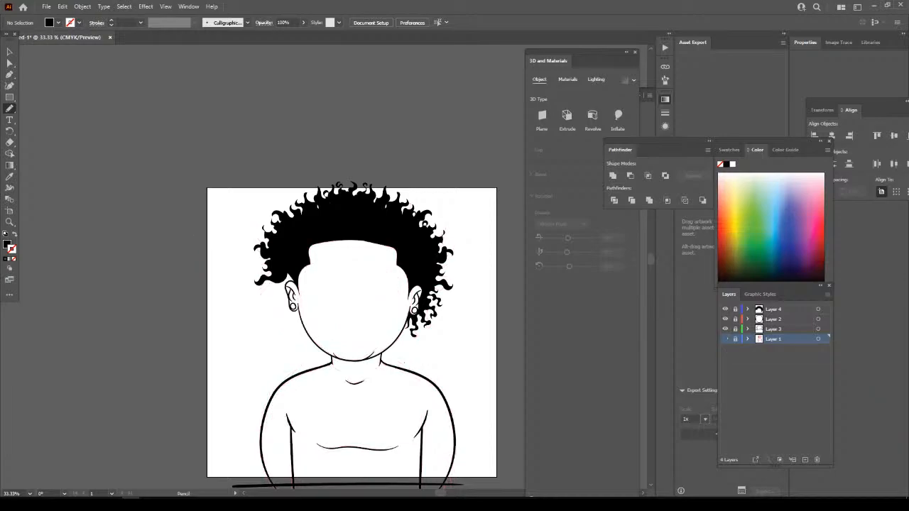
{"action": "key", "text": "ctrl+plus"}
{"action": "key", "text": "ctrl+plus"}
{"action": "key", "text": "ctrl+plus"}
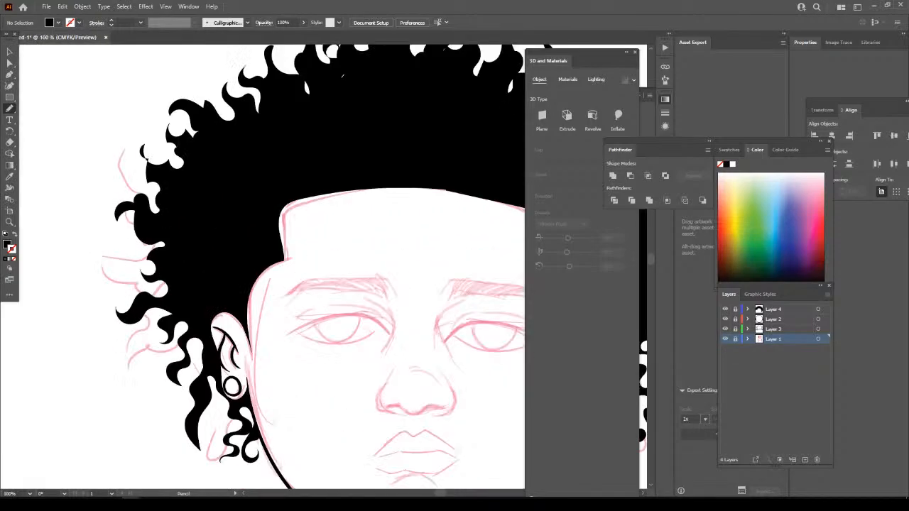
{"action": "left_click", "coordinate": [725, 339]}
{"action": "left_click", "coordinate": [725, 338]}
Select the black curl shapes around the left ear on Layer 1 together.
{"action": "left_click", "coordinate": [9, 52]}
{"action": "left_click", "coordinate": [200, 320]}
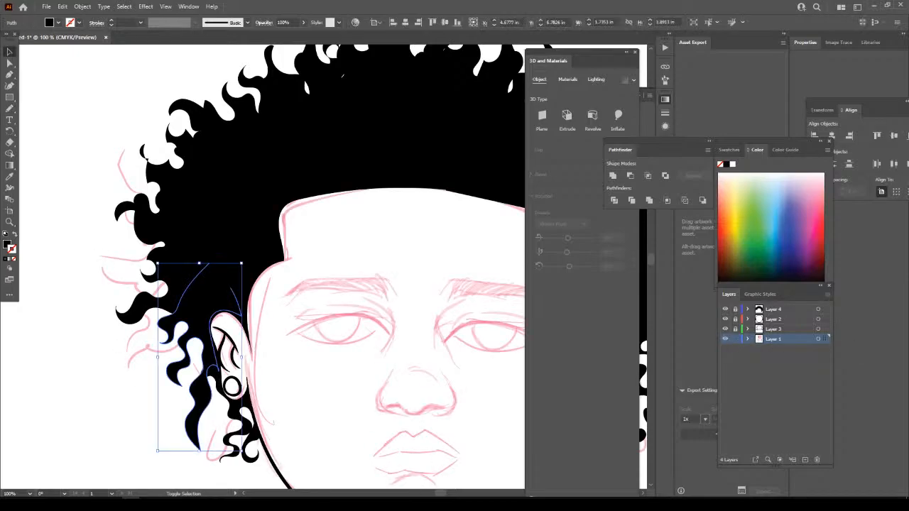
{"action": "left_click", "coordinate": [211, 376], "text": "shift"}
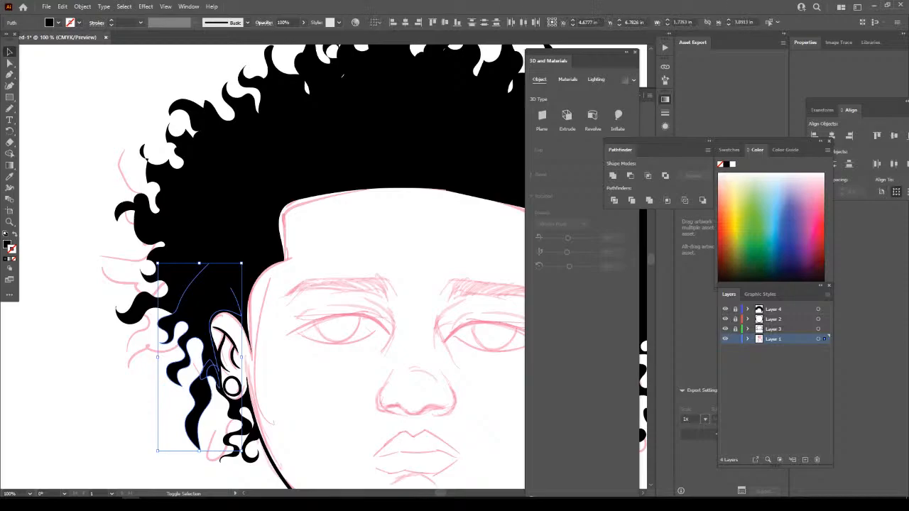
{"action": "left_click", "coordinate": [250, 448], "text": "shift"}
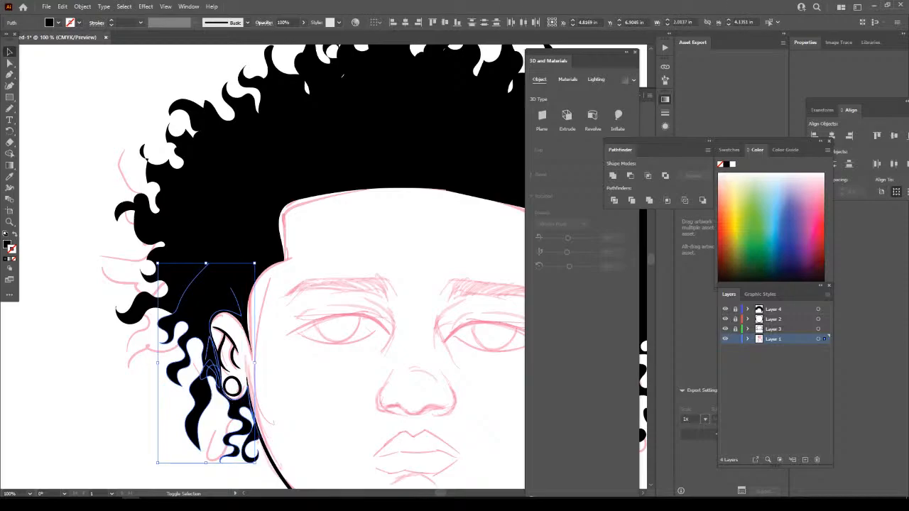
Copy the curls around the left-hand ear from Layer 1, with that layer hidden and locked, and paste them into Layer 4.
{"action": "key", "text": "a"}
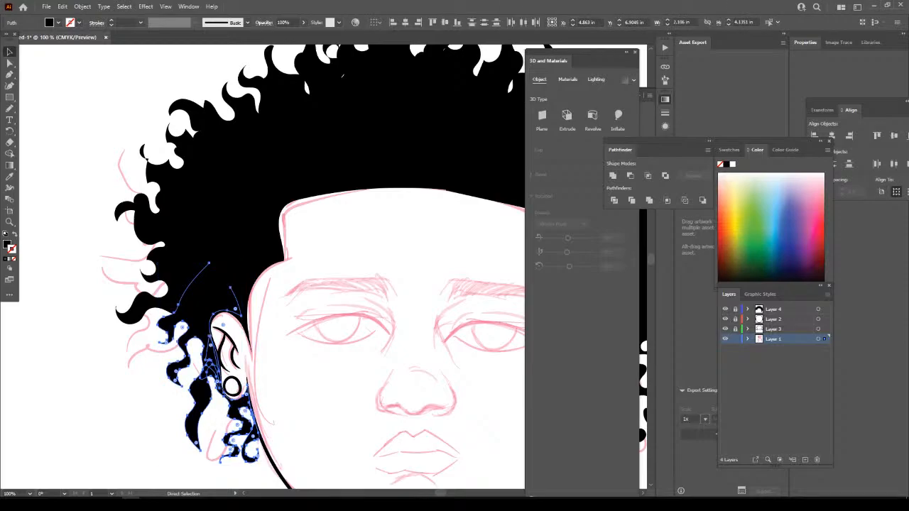
{"action": "key", "text": "v"}
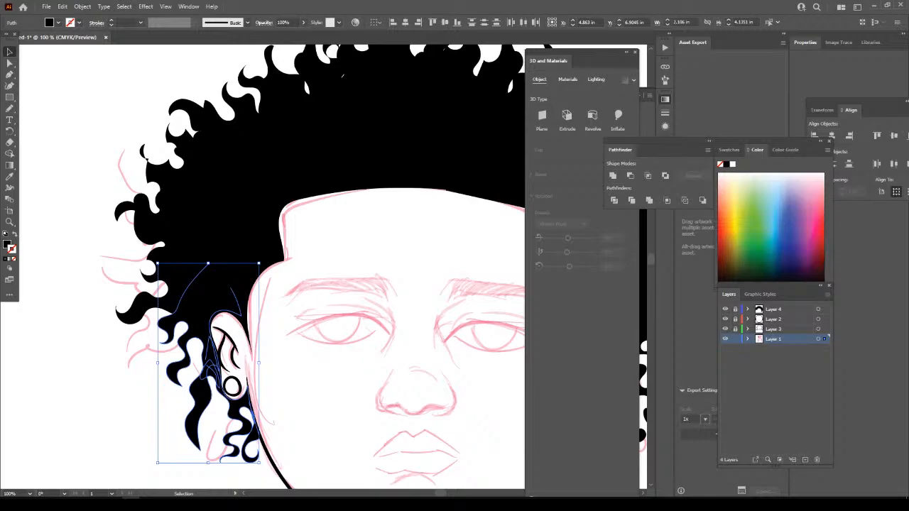
{"action": "key", "text": "ctrl+shift+a"}
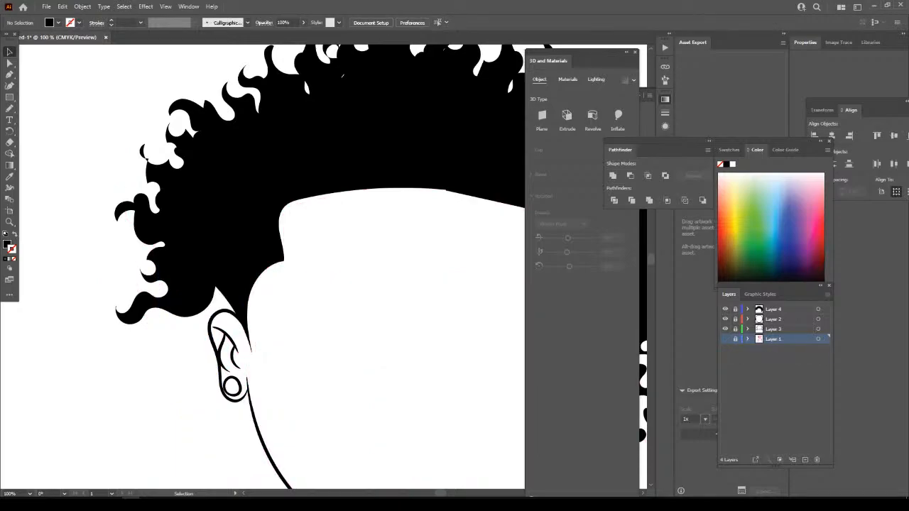
{"action": "left_click", "coordinate": [789, 309]}
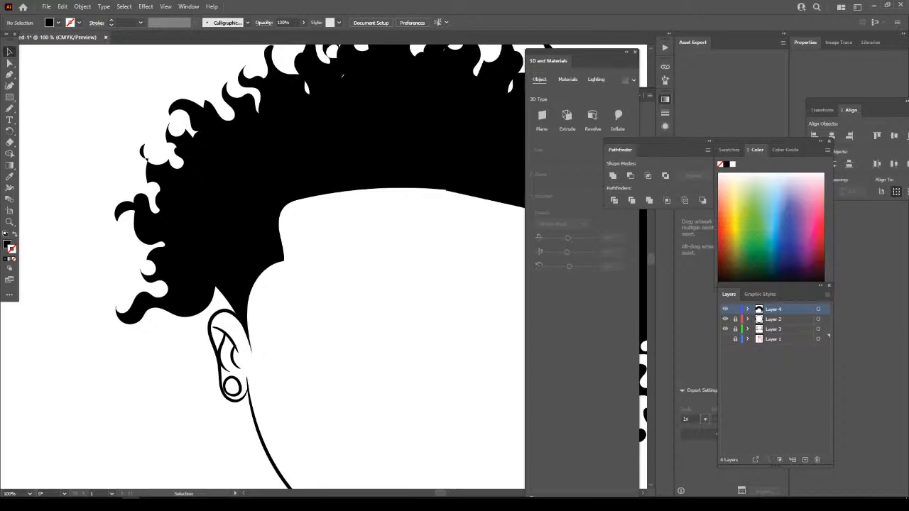
{"action": "key", "text": "ctrl+v"}
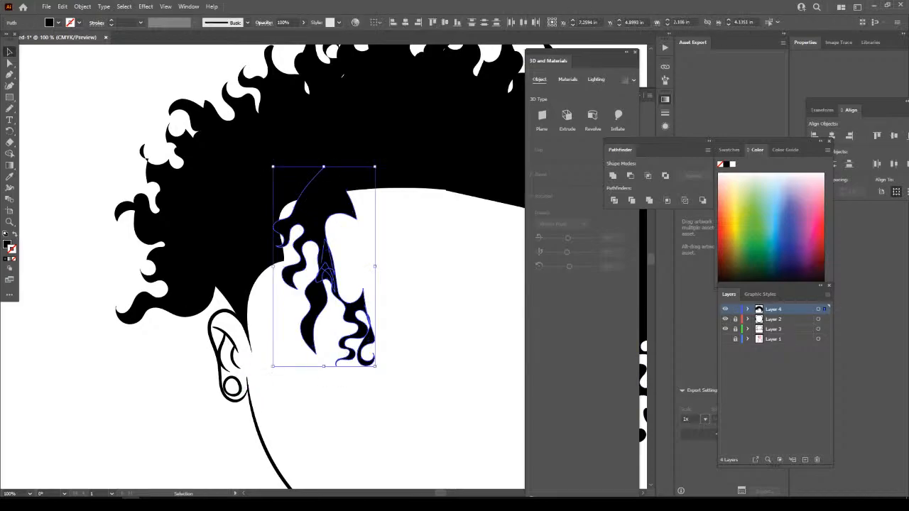
Move the pasted curls into place behind the left-hand ear, joining the main hair, and nudge them slightly left.
{"action": "left_click_drag", "start_coordinate": [323, 224], "coordinate": [220, 316]}
{"action": "scroll", "coordinate": [220, 315], "scroll_direction": "down", "scroll_amount": 3}
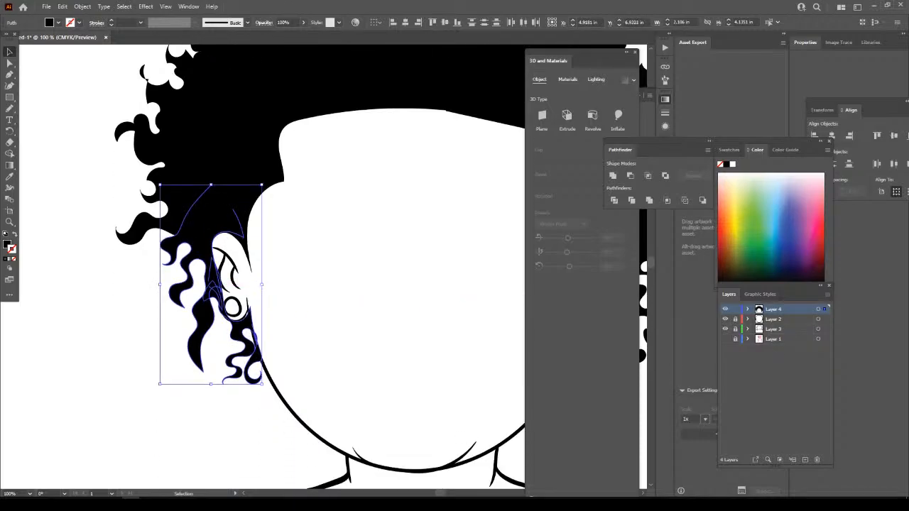
{"action": "key", "text": "Left"}
{"action": "key", "text": "Left"}
{"action": "key", "text": "Left"}
{"action": "key", "text": "Left"}
{"action": "key", "text": "ctrl+shift+a"}
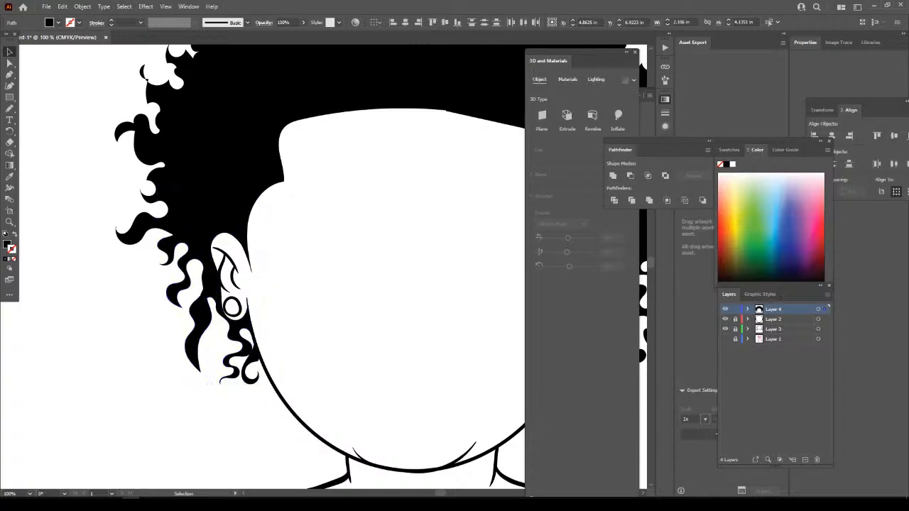
Nudge the curl strand under the left-hand earring so its edge meets the jaw outline.
{"action": "scroll", "coordinate": [240, 311], "scroll_direction": "down", "scroll_amount": 3}
{"action": "scroll", "coordinate": [240, 312], "scroll_direction": "left", "scroll_amount": 3}
{"action": "key", "text": "ctrl+plus"}
{"action": "key", "text": "ctrl+plus"}
{"action": "key", "text": "ctrl+plus"}
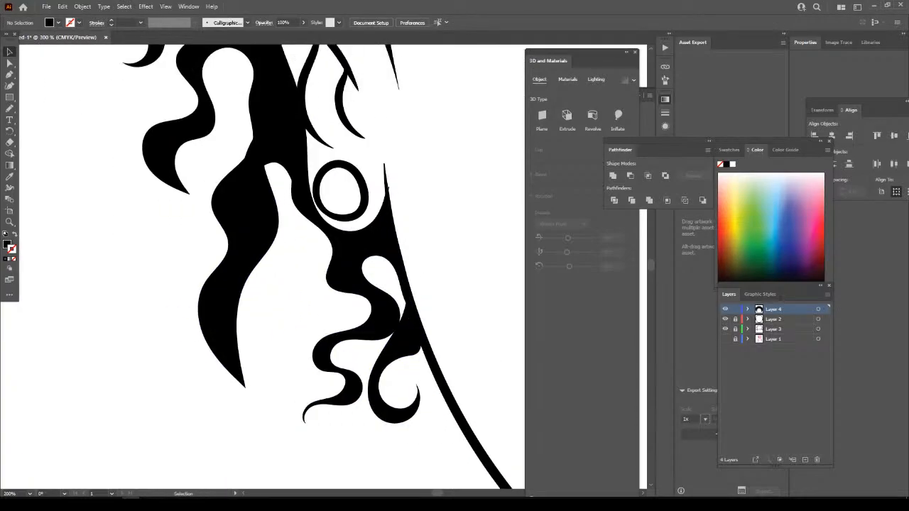
{"action": "left_click", "coordinate": [348, 298]}
{"action": "key", "text": "Left"}
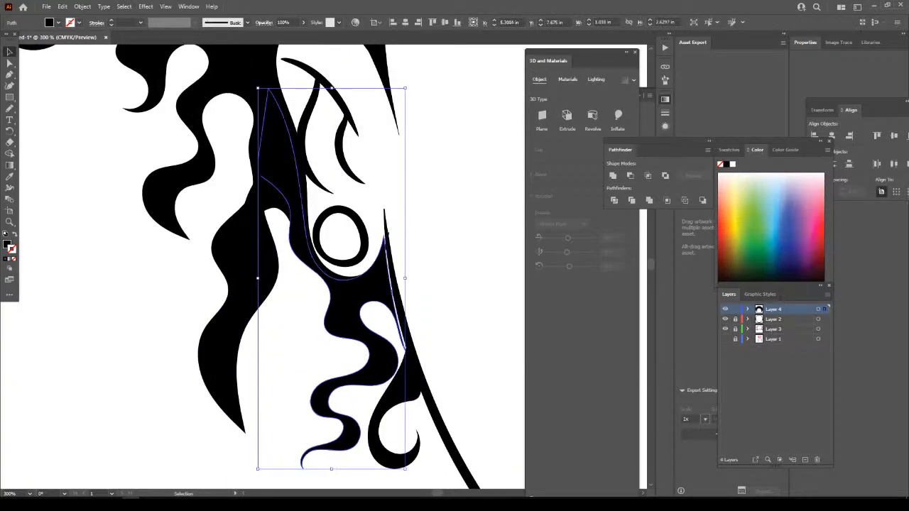
{"action": "key", "text": "Right"}
{"action": "key", "text": "Down"}
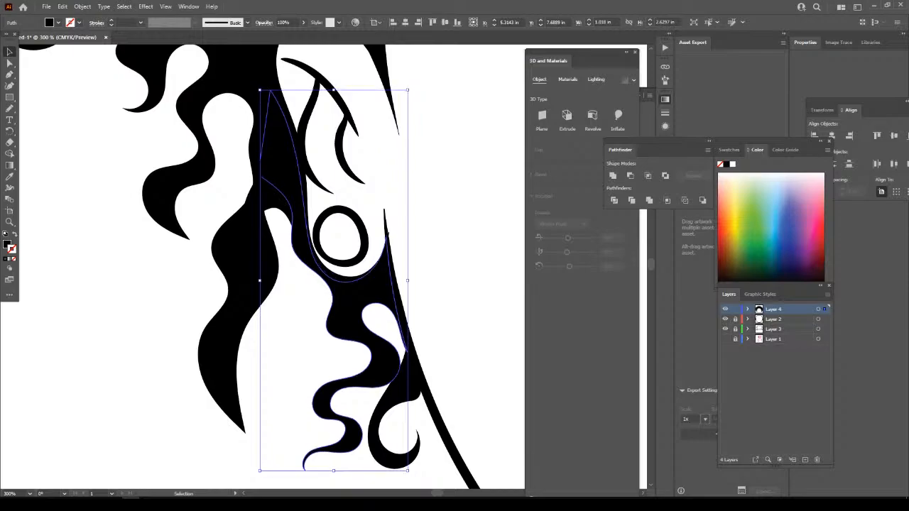
{"action": "left_click", "coordinate": [408, 387]}
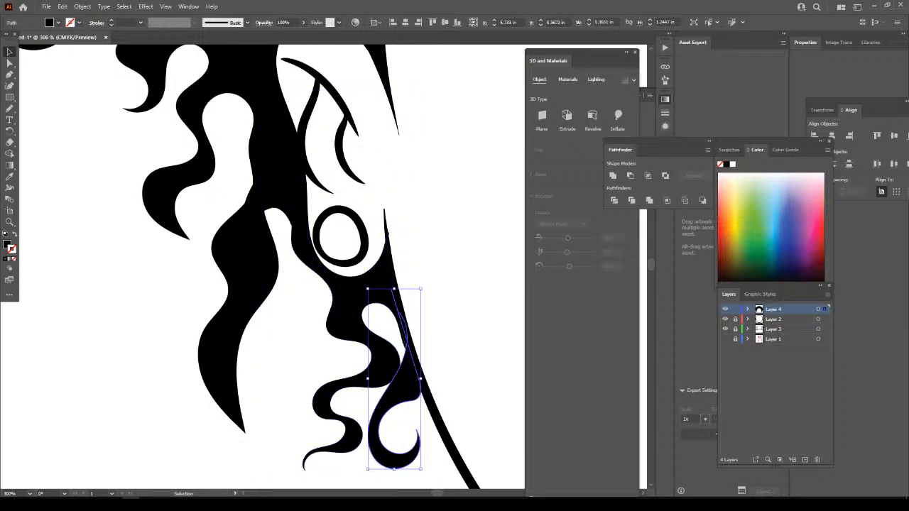
{"action": "left_click", "coordinate": [388, 233]}
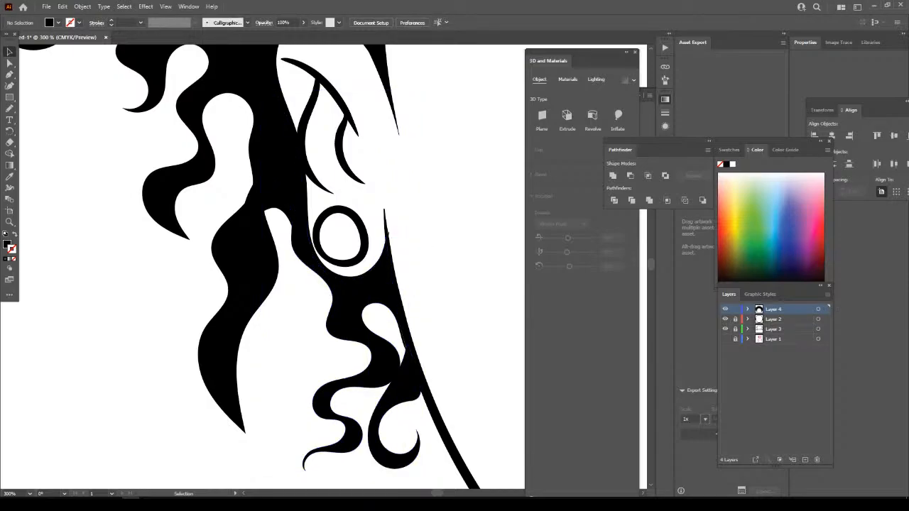
Lock Layer 4 and hide the hair to expose the bare head outline.
{"action": "key", "text": "ctrl+minus"}
{"action": "key", "text": "ctrl+minus"}
{"action": "key", "text": "ctrl+minus"}
{"action": "key", "text": "ctrl+minus"}
{"action": "key", "text": "ctrl+minus"}
{"action": "scroll", "coordinate": [395, 319], "scroll_direction": "right", "scroll_amount": 2}
{"action": "key", "text": "ctrl+minus"}
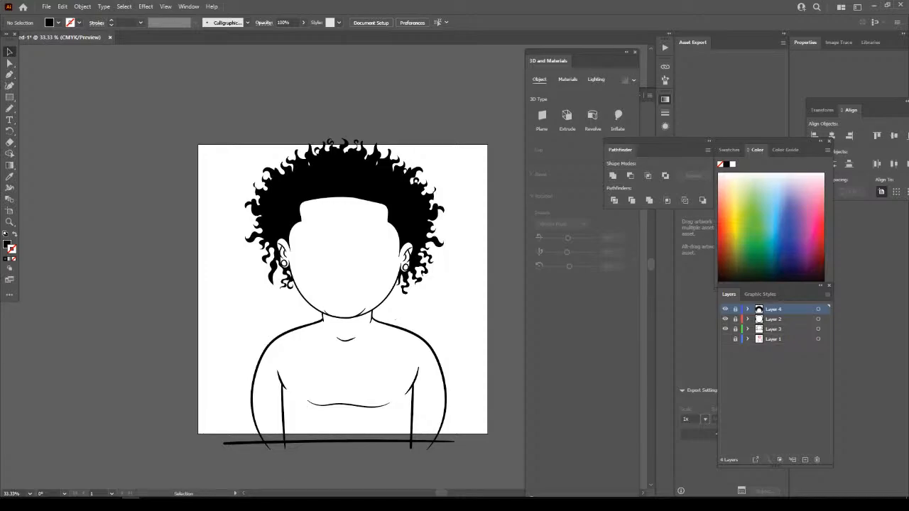
{"action": "left_click", "coordinate": [725, 309]}
{"action": "left_click", "coordinate": [725, 309]}
{"action": "left_click", "coordinate": [725, 309]}
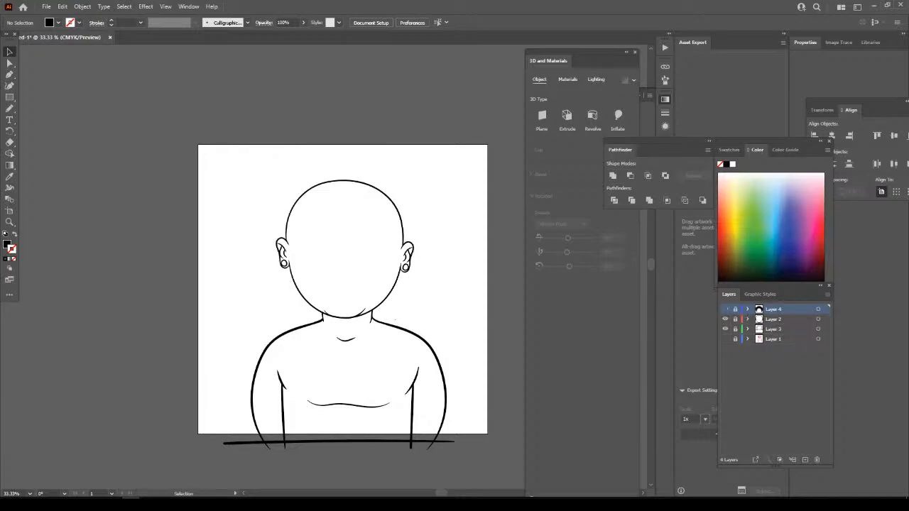
Show the pink sketch on Layer 1 and delete the leftover black curls around the left-hand ear.
{"action": "left_click", "coordinate": [725, 339]}
{"action": "key", "text": "ctrl+plus"}
{"action": "key", "text": "ctrl+plus"}
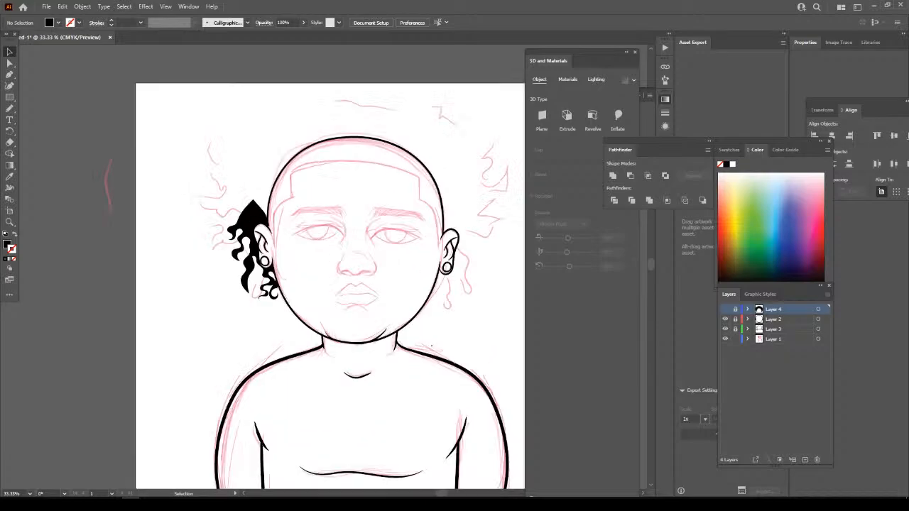
{"action": "left_click", "coordinate": [229, 250]}
{"action": "key", "text": "Delete"}
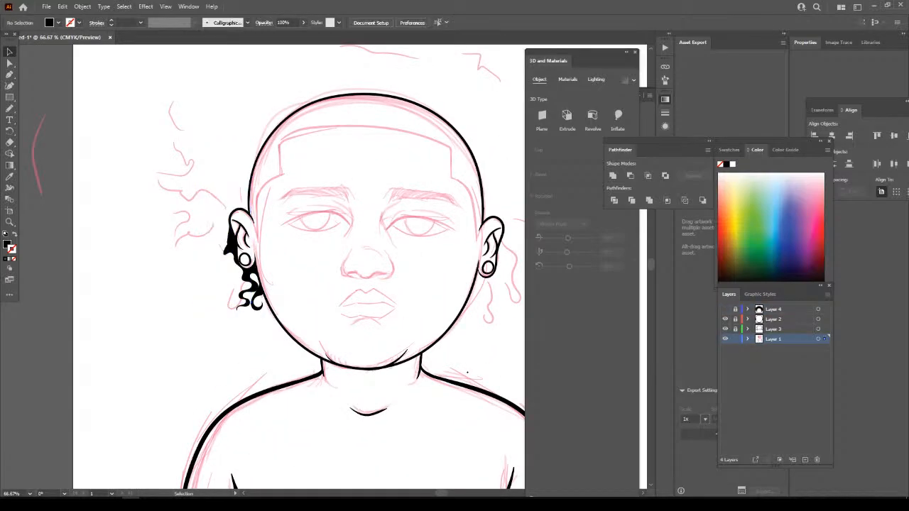
{"action": "left_click", "coordinate": [229, 248]}
{"action": "key", "text": "Delete"}
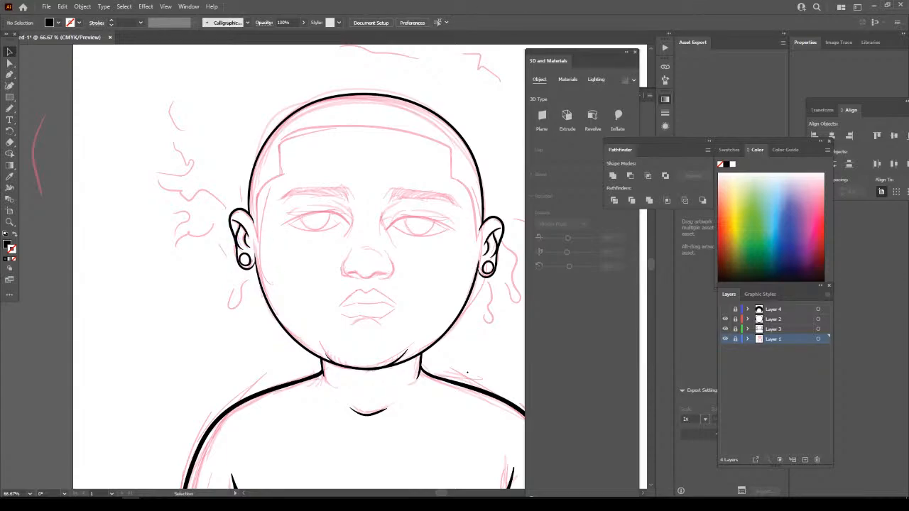
Lock Layer 1 and show the hair on Layer 4 again to compare it with the sketch.
{"action": "left_click", "coordinate": [725, 309]}
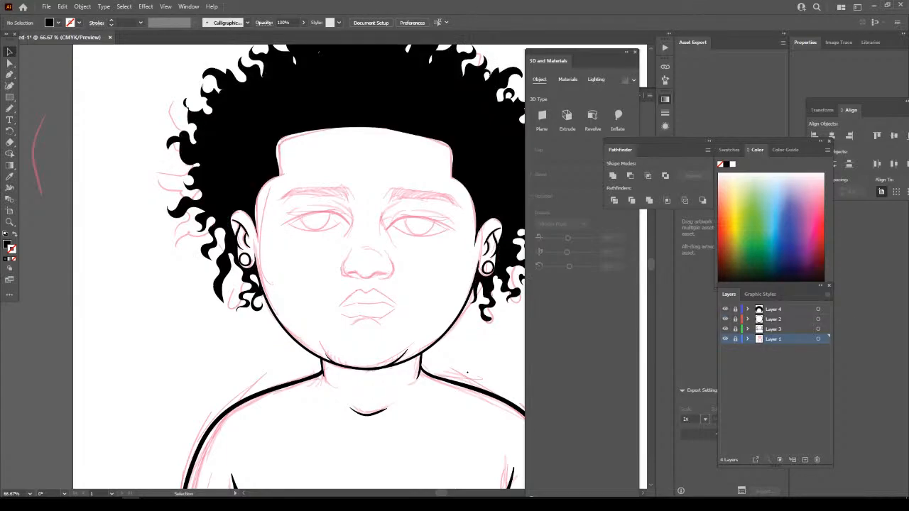
{"action": "key", "text": "ctrl+minus"}
{"action": "key", "text": "ctrl+minus"}
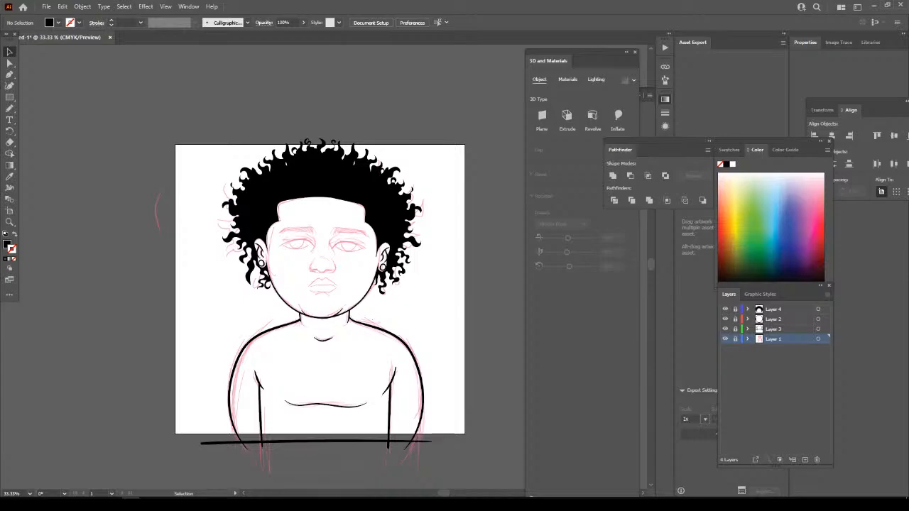
{"action": "scroll", "coordinate": [320, 299], "scroll_direction": "up", "scroll_amount": 1}
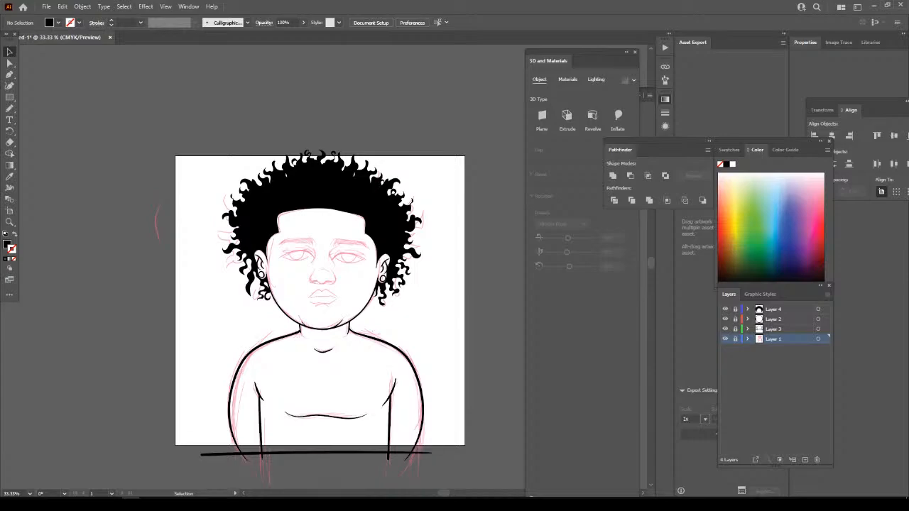
{"action": "key", "text": "ctrl+plus"}
{"action": "key", "text": "ctrl+plus"}
{"action": "scroll", "coordinate": [270, 285], "scroll_direction": "up", "scroll_amount": 3}
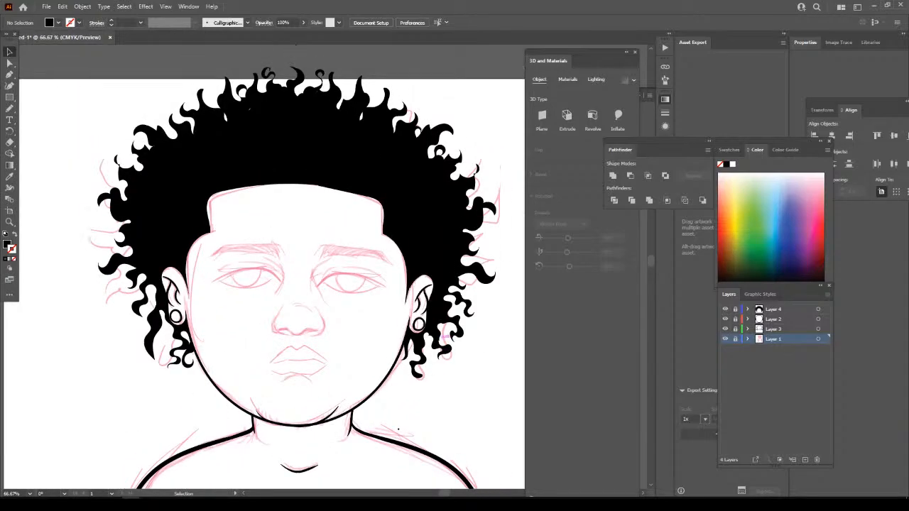
{"action": "key", "text": "ctrl+plus"}
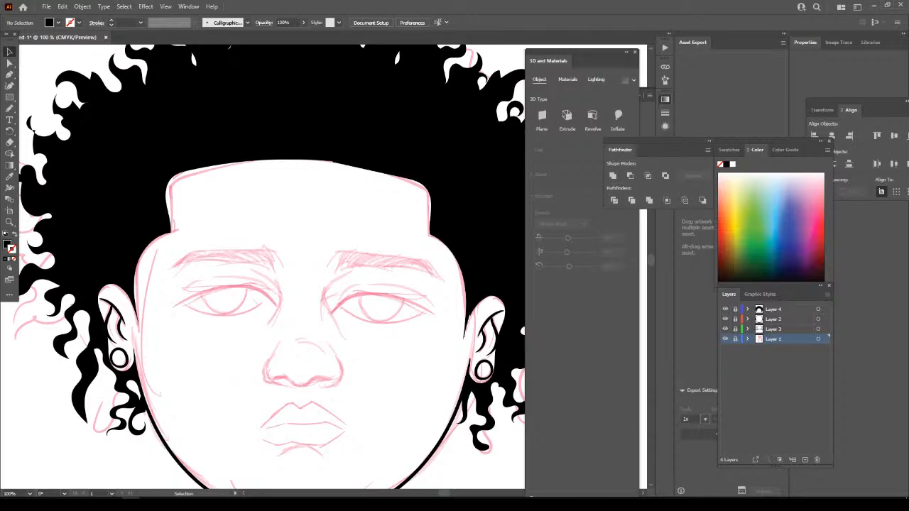
{"action": "scroll", "coordinate": [272, 267], "scroll_direction": "left", "scroll_amount": 3}
{"action": "scroll", "coordinate": [272, 267], "scroll_direction": "right", "scroll_amount": 5}
{"action": "scroll", "coordinate": [272, 267], "scroll_direction": "left", "scroll_amount": 2}
{"action": "scroll", "coordinate": [272, 267], "scroll_direction": "down", "scroll_amount": 1}
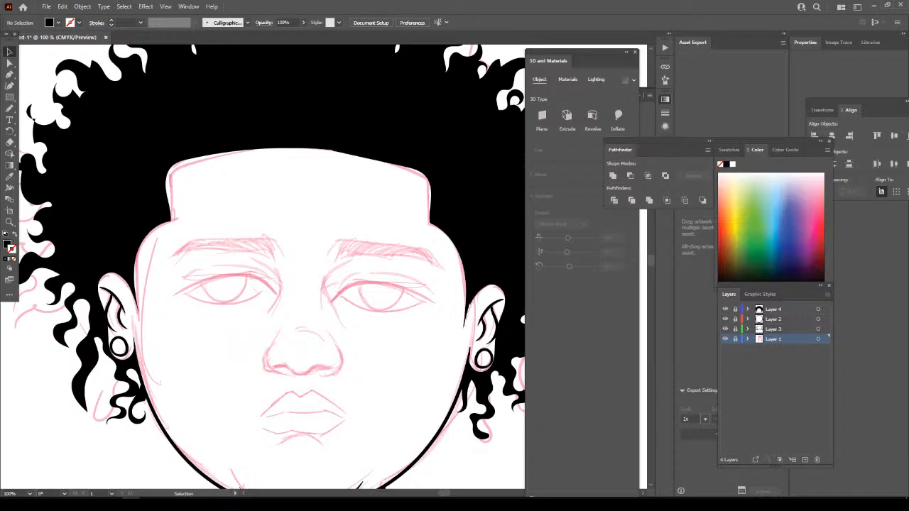
Unlock Layer 4 and redraw the front hairline across the forehead as one smooth arc with the Pencil tool.
{"action": "left_click", "coordinate": [781, 309]}
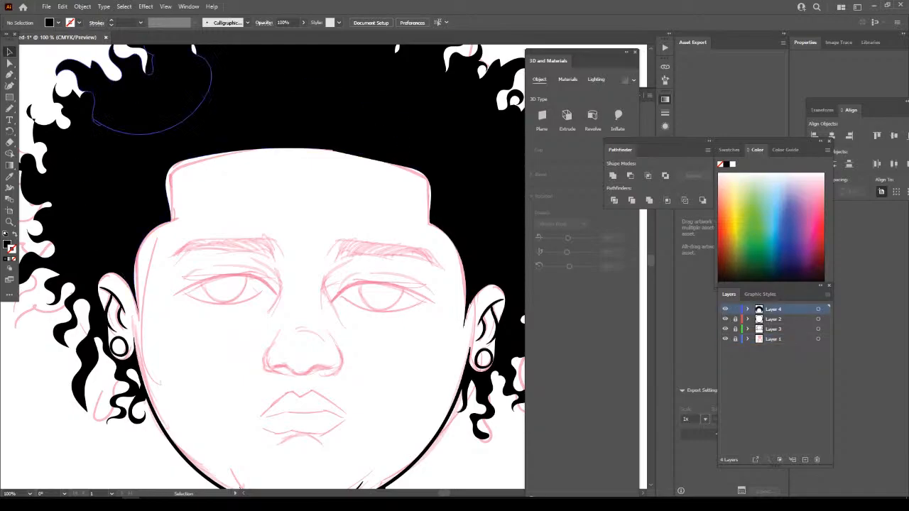
{"action": "left_click", "coordinate": [9, 108]}
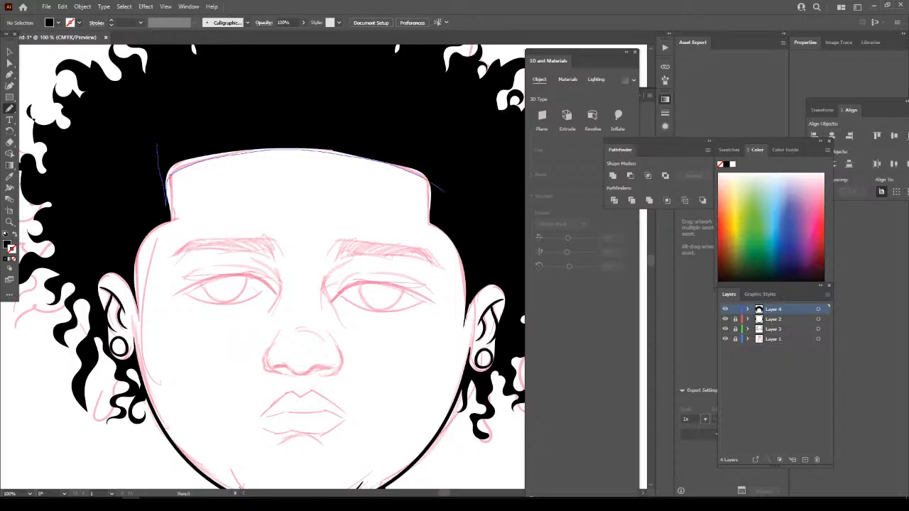
{"action": "mouse_move", "coordinate": [445, 192]}
{"action": "left_mouse_down"}
{"action": "mouse_move", "coordinate": [442, 140]}
{"action": "mouse_move", "coordinate": [187, 101]}
{"action": "mouse_move", "coordinate": [157, 146]}
{"action": "left_mouse_up"}
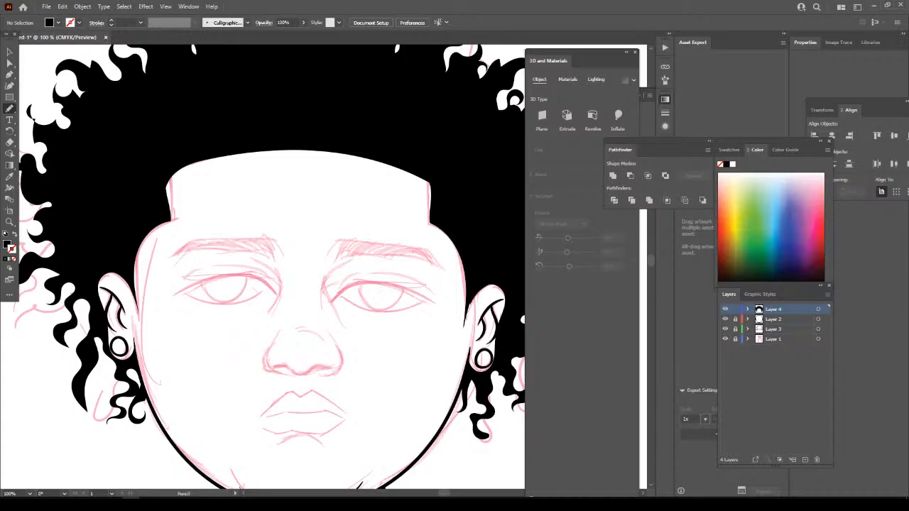
Redraw the hairline's vertical edges at both temples as straighter lines with the Pencil tool.
{"action": "key", "text": "ctrl+minus"}
{"action": "key", "text": "ctrl+minus"}
{"action": "scroll", "coordinate": [323, 267], "scroll_direction": "down", "scroll_amount": 1}
{"action": "key", "text": "ctrl+equal"}
{"action": "key", "text": "ctrl+equal"}
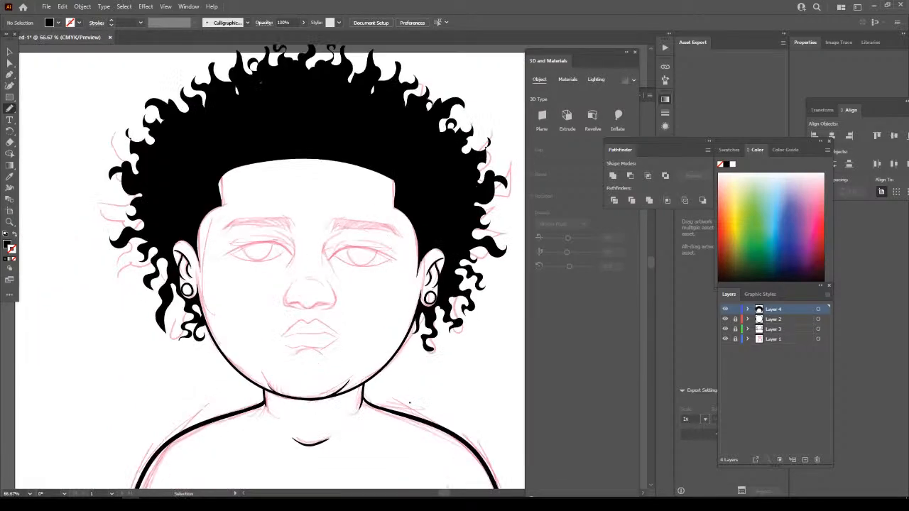
{"action": "scroll", "coordinate": [324, 267], "scroll_direction": "up", "scroll_amount": 1}
{"action": "scroll", "coordinate": [277, 270], "scroll_direction": "up", "scroll_amount": 1}
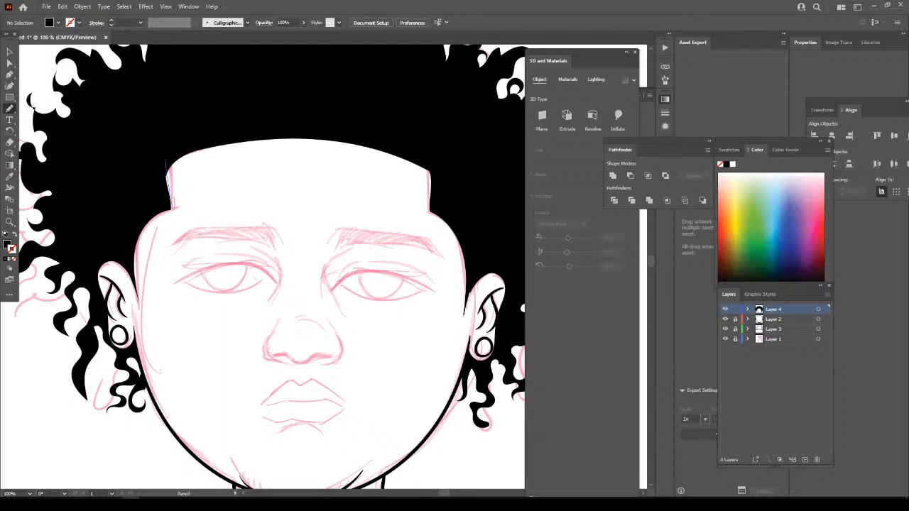
{"action": "mouse_move", "coordinate": [132, 252]}
{"action": "left_mouse_down"}
{"action": "mouse_move", "coordinate": [148, 145]}
{"action": "mouse_move", "coordinate": [157, 151]}
{"action": "left_mouse_up"}
{"action": "left_click_drag", "start_coordinate": [472, 241], "coordinate": [471, 162]}
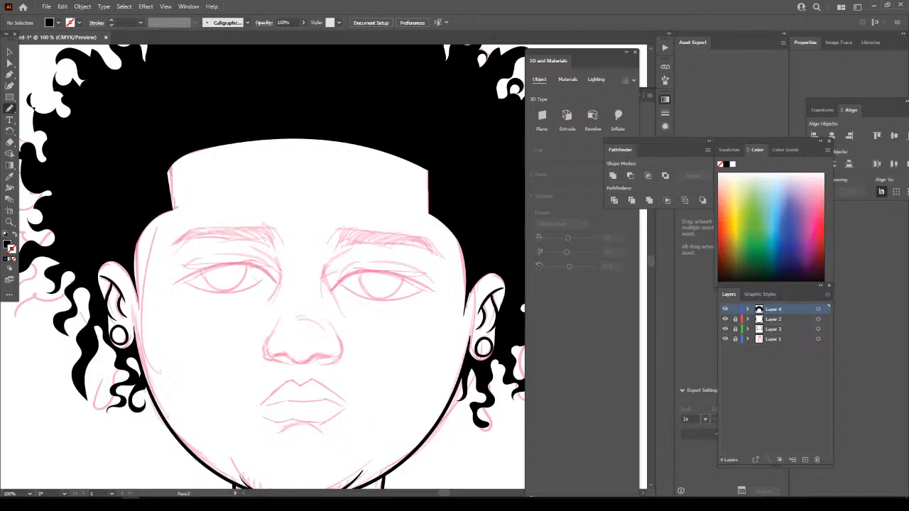
Hide the sketch on Layer 1 and inspect the finished hairline and curls at different magnifications.
{"action": "key", "text": "ctrl+minus"}
{"action": "key", "text": "ctrl+minus"}
{"action": "key", "text": "ctrl+equal"}
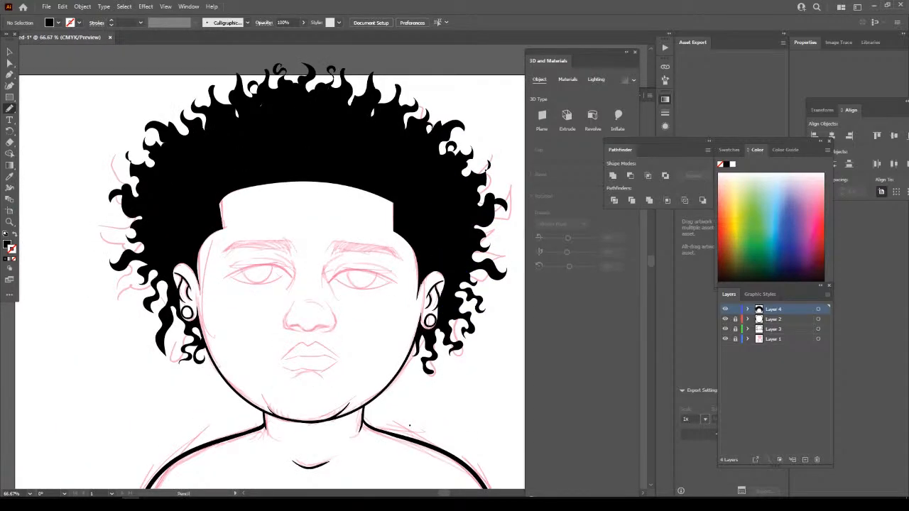
{"action": "left_click", "coordinate": [725, 339]}
{"action": "key", "text": "ctrl+minus"}
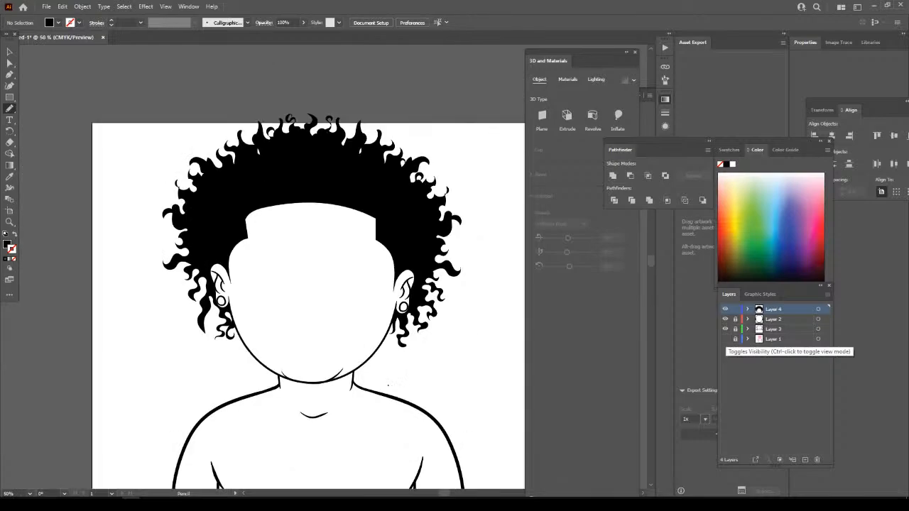
{"action": "key", "text": "ctrl+minus"}
{"action": "key", "text": "ctrl+equal"}
{"action": "key", "text": "ctrl+equal"}
{"action": "key", "text": "ctrl+equal"}
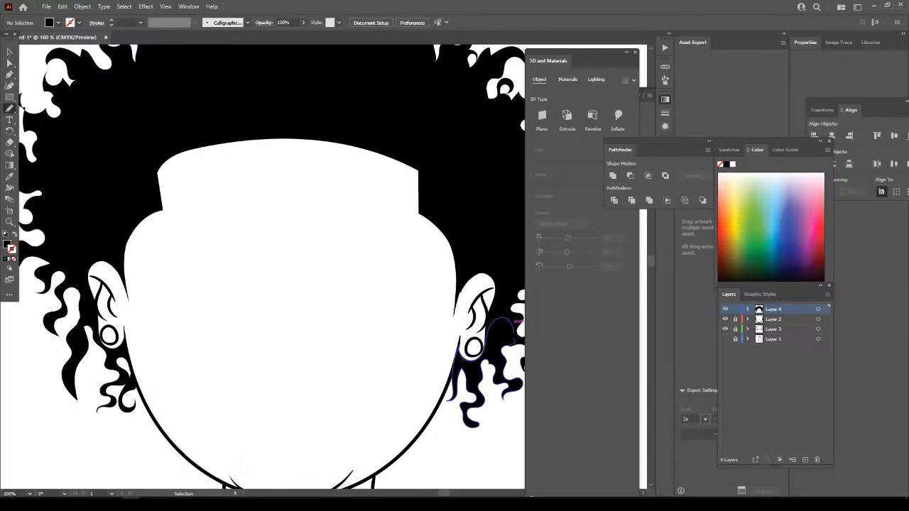
{"action": "scroll", "coordinate": [270, 266], "scroll_direction": "down", "scroll_amount": 1}
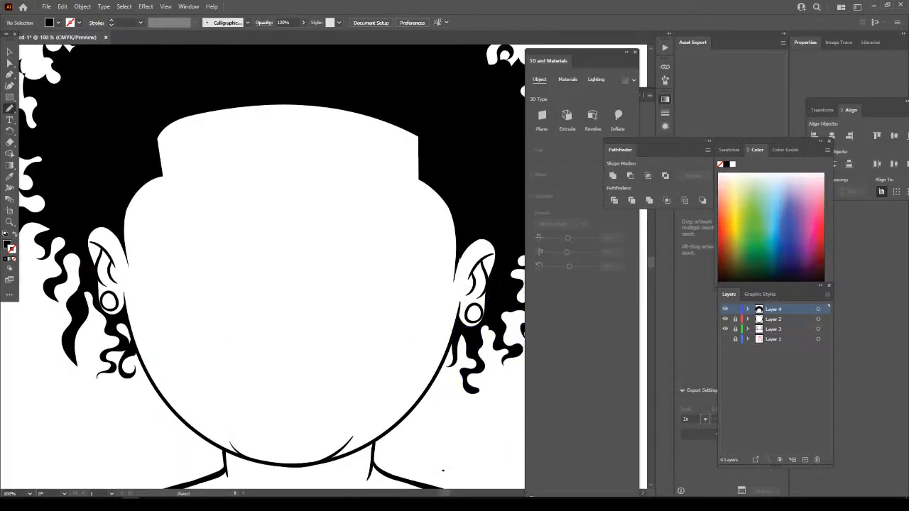
Add a new layer above Layer 4, with the hair locked and the sketch shown for tracing the face.
{"action": "left_click", "coordinate": [805, 460]}
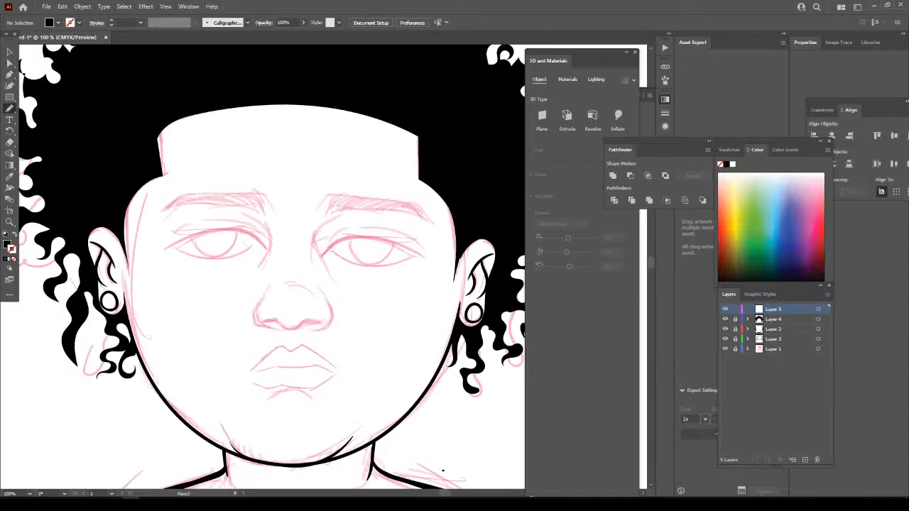
{"action": "key", "text": "ctrl+equal"}
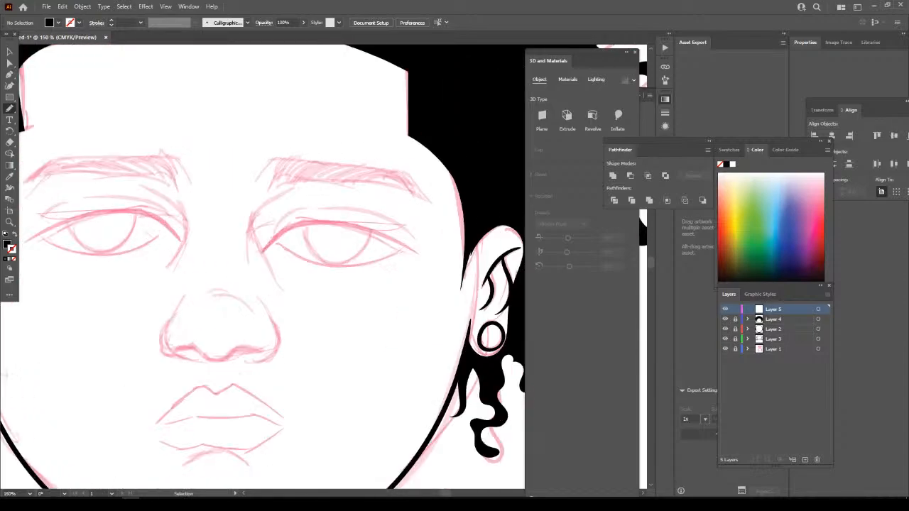
Try tracing the right-hand eyebrow as one solid black shape with the Pencil tool.
{"action": "scroll", "coordinate": [270, 266], "scroll_direction": "up", "scroll_amount": 1}
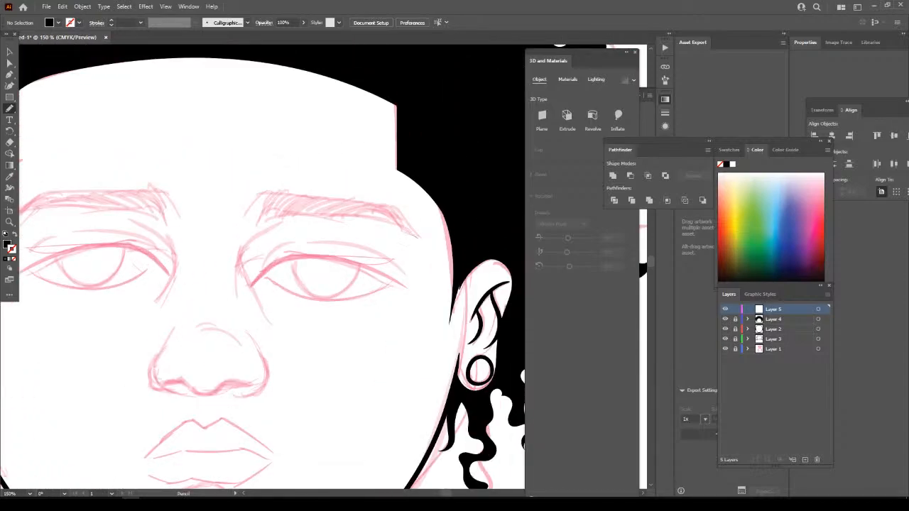
{"action": "mouse_move", "coordinate": [408, 233]}
{"action": "left_mouse_down"}
{"action": "mouse_move", "coordinate": [304, 212]}
{"action": "mouse_move", "coordinate": [362, 198]}
{"action": "left_mouse_up"}
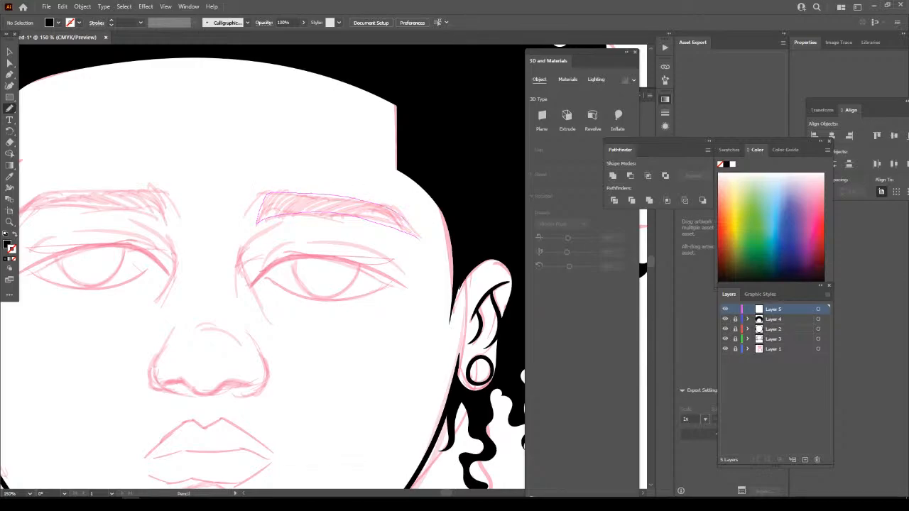
{"action": "left_click_drag", "start_coordinate": [426, 247], "coordinate": [419, 239]}
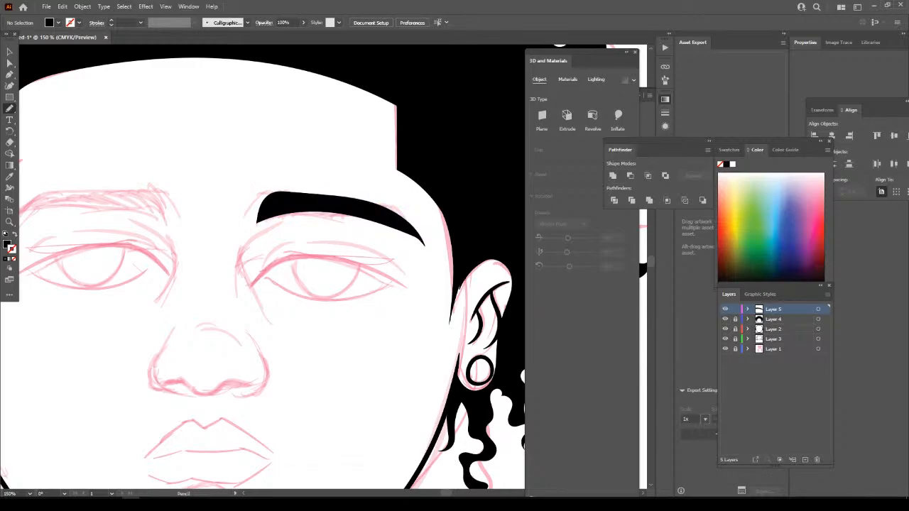
{"action": "key", "text": "ctrl+minus"}
{"action": "key", "text": "ctrl+minus"}
{"action": "key", "text": "ctrl+plus"}
{"action": "key", "text": "ctrl+plus"}
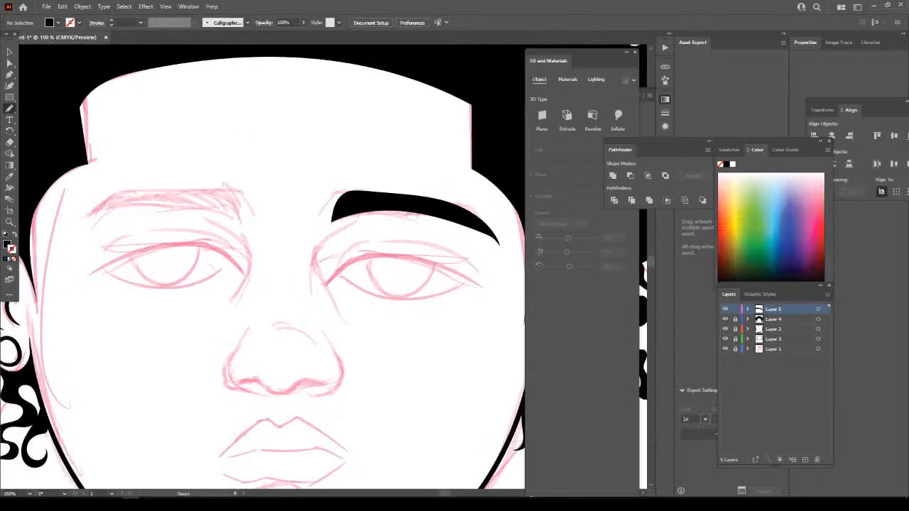
{"action": "key", "text": "ctrl+plus"}
{"action": "left_click_drag", "start_coordinate": [505, 285], "coordinate": [387, 284]}
{"action": "key", "text": "ctrl+z"}
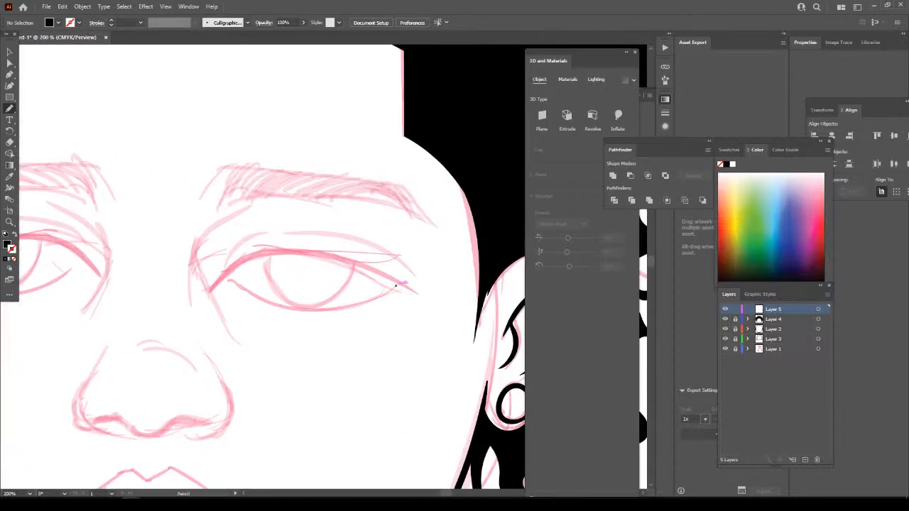
Sketch the right-hand eyebrow with many short, slanted Paintbrush hair strokes along its full length.
{"action": "key", "text": "b"}
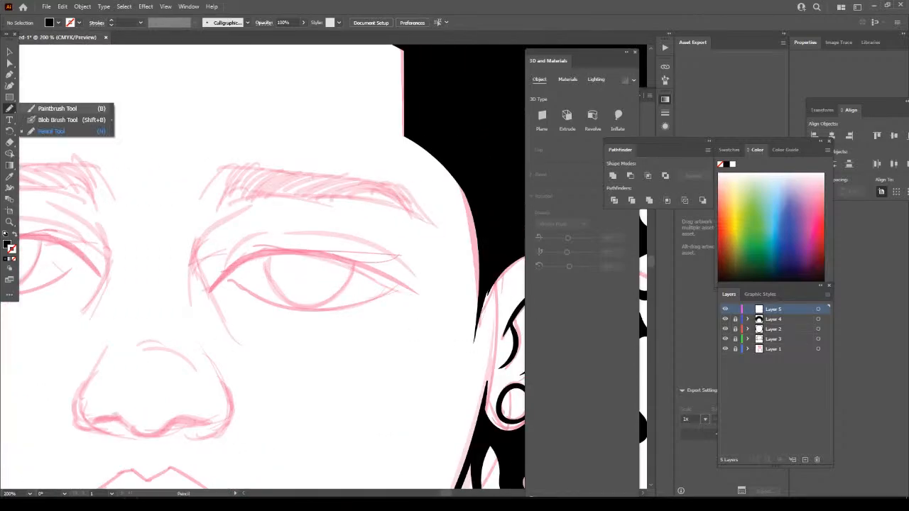
{"action": "mouse_move", "coordinate": [432, 224]}
{"action": "left_mouse_down"}
{"action": "mouse_move", "coordinate": [349, 195]}
{"action": "mouse_move", "coordinate": [256, 197]}
{"action": "left_mouse_up"}
{"action": "left_click_drag", "start_coordinate": [289, 171], "coordinate": [241, 193]}
{"action": "mouse_move", "coordinate": [279, 170]}
{"action": "left_mouse_down"}
{"action": "mouse_move", "coordinate": [237, 198]}
{"action": "mouse_move", "coordinate": [241, 185]}
{"action": "left_mouse_up"}
{"action": "left_click_drag", "start_coordinate": [260, 168], "coordinate": [228, 196]}
{"action": "mouse_move", "coordinate": [250, 165]}
{"action": "left_mouse_down"}
{"action": "mouse_move", "coordinate": [220, 199]}
{"action": "mouse_move", "coordinate": [218, 187]}
{"action": "left_mouse_up"}
{"action": "left_click_drag", "start_coordinate": [242, 165], "coordinate": [211, 187]}
{"action": "left_click_drag", "start_coordinate": [225, 165], "coordinate": [210, 186]}
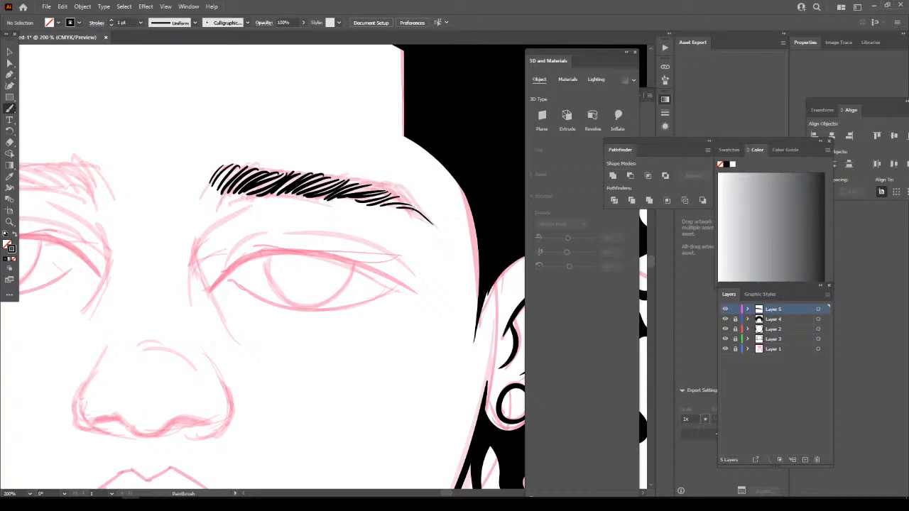
Thicken the right-hand eyebrow by filling its gaps and upper edge with additional short Paintbrush strokes.
{"action": "left_click_drag", "start_coordinate": [376, 196], "coordinate": [417, 212]}
{"action": "left_click_drag", "start_coordinate": [384, 186], "coordinate": [420, 211]}
{"action": "mouse_move", "coordinate": [345, 194]}
{"action": "left_mouse_down"}
{"action": "mouse_move", "coordinate": [401, 195]}
{"action": "mouse_move", "coordinate": [365, 179]}
{"action": "left_mouse_up"}
{"action": "mouse_move", "coordinate": [418, 212]}
{"action": "left_mouse_down"}
{"action": "mouse_move", "coordinate": [359, 194]}
{"action": "mouse_move", "coordinate": [366, 185]}
{"action": "left_mouse_up"}
{"action": "mouse_move", "coordinate": [299, 191]}
{"action": "left_mouse_down"}
{"action": "mouse_move", "coordinate": [351, 178]}
{"action": "mouse_move", "coordinate": [331, 174]}
{"action": "left_mouse_up"}
{"action": "mouse_move", "coordinate": [268, 189]}
{"action": "left_mouse_down"}
{"action": "mouse_move", "coordinate": [297, 172]}
{"action": "mouse_move", "coordinate": [344, 176]}
{"action": "left_mouse_up"}
{"action": "mouse_move", "coordinate": [253, 178]}
{"action": "left_mouse_down"}
{"action": "mouse_move", "coordinate": [283, 170]}
{"action": "mouse_move", "coordinate": [241, 168]}
{"action": "mouse_move", "coordinate": [277, 177]}
{"action": "mouse_move", "coordinate": [247, 176]}
{"action": "left_mouse_up"}
{"action": "left_click_drag", "start_coordinate": [379, 188], "coordinate": [407, 204]}
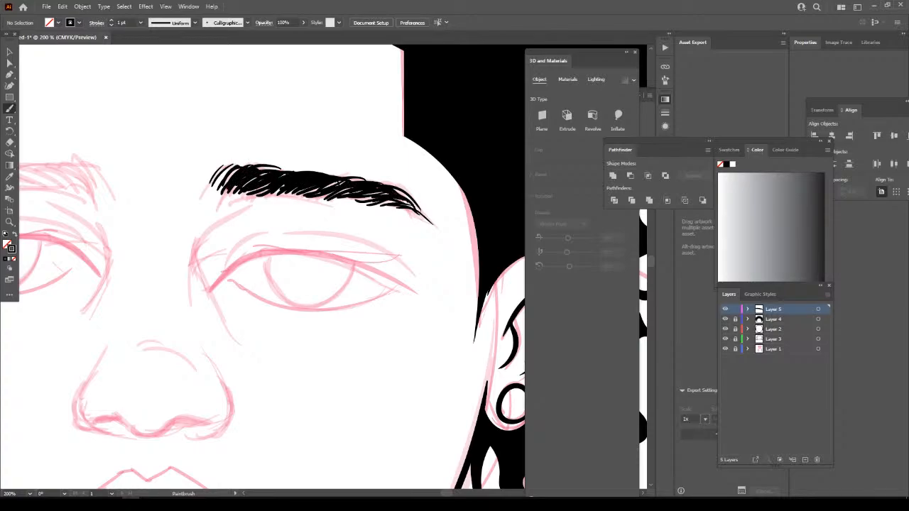
{"action": "mouse_move", "coordinate": [320, 188]}
{"action": "left_mouse_down"}
{"action": "mouse_move", "coordinate": [339, 182]}
{"action": "mouse_move", "coordinate": [416, 210]}
{"action": "left_mouse_up"}
{"action": "left_click_drag", "start_coordinate": [398, 196], "coordinate": [414, 206]}
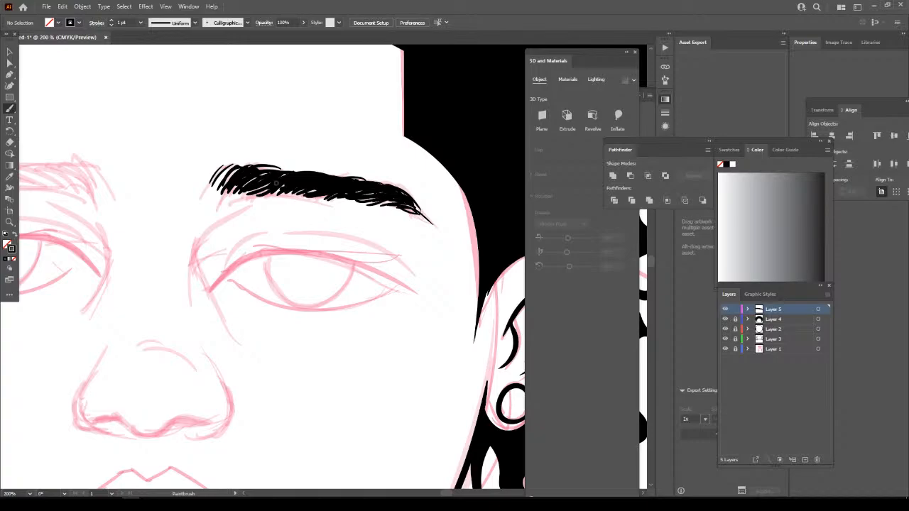
{"action": "mouse_move", "coordinate": [256, 179]}
{"action": "left_mouse_down"}
{"action": "mouse_move", "coordinate": [239, 191]}
{"action": "mouse_move", "coordinate": [223, 166]}
{"action": "mouse_move", "coordinate": [203, 168]}
{"action": "left_mouse_up"}
{"action": "key", "text": "ctrl+minus"}
{"action": "key", "text": "ctrl+minus"}
{"action": "key", "text": "ctrl+minus"}
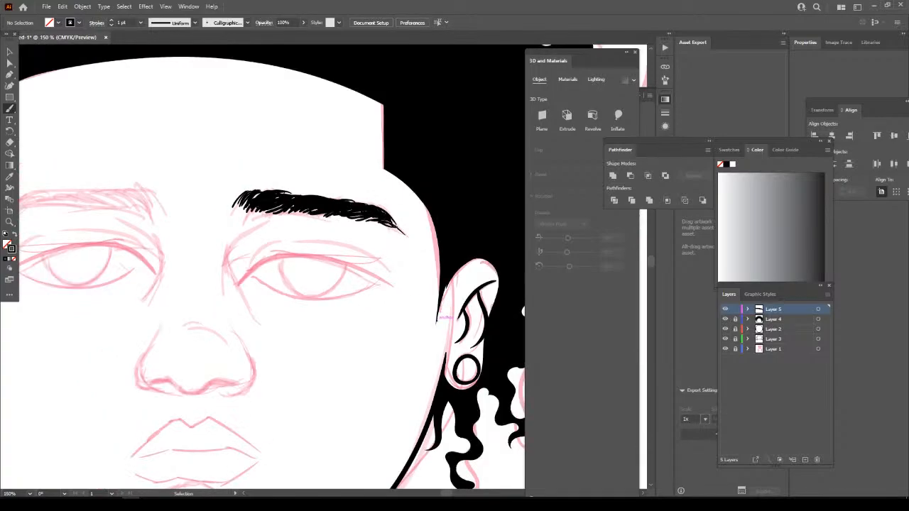
Place a mirrored copy of the eyebrow over the left-hand brow sketch and tilt it to fit.
{"action": "scroll", "coordinate": [425, 299], "scroll_direction": "left", "scroll_amount": 1}
{"action": "key", "text": "ctrl+plus"}
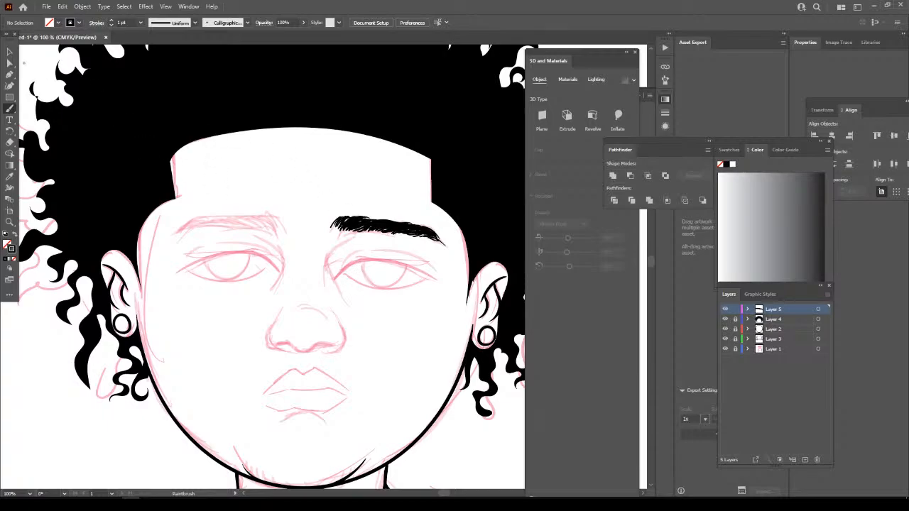
{"action": "key", "text": "v"}
{"action": "mouse_move", "coordinate": [386, 227]}
{"action": "left_mouse_down"}
{"action": "mouse_move", "coordinate": [416, 234]}
{"action": "mouse_move", "coordinate": [264, 242]}
{"action": "mouse_move", "coordinate": [226, 229]}
{"action": "left_mouse_up"}
{"action": "right_click", "coordinate": [250, 227]}
{"action": "mouse_move", "coordinate": [306, 366]}
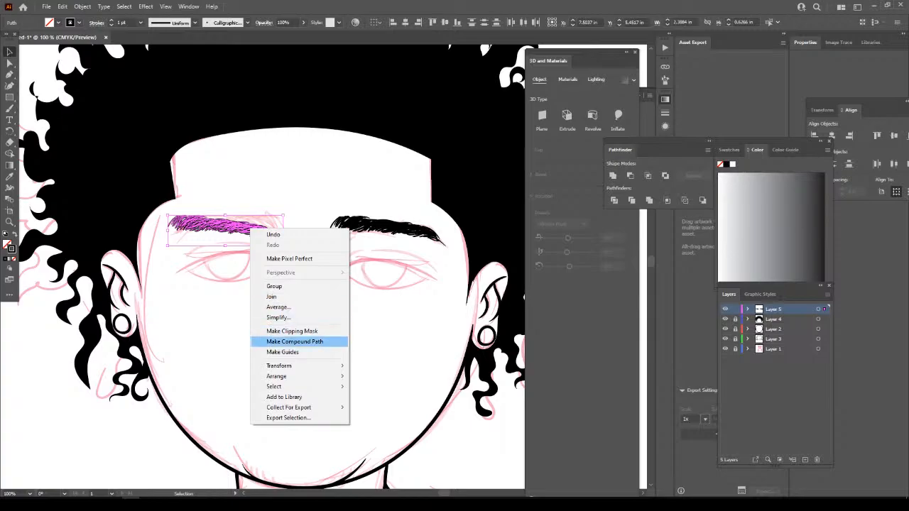
{"action": "left_click", "coordinate": [377, 400]}
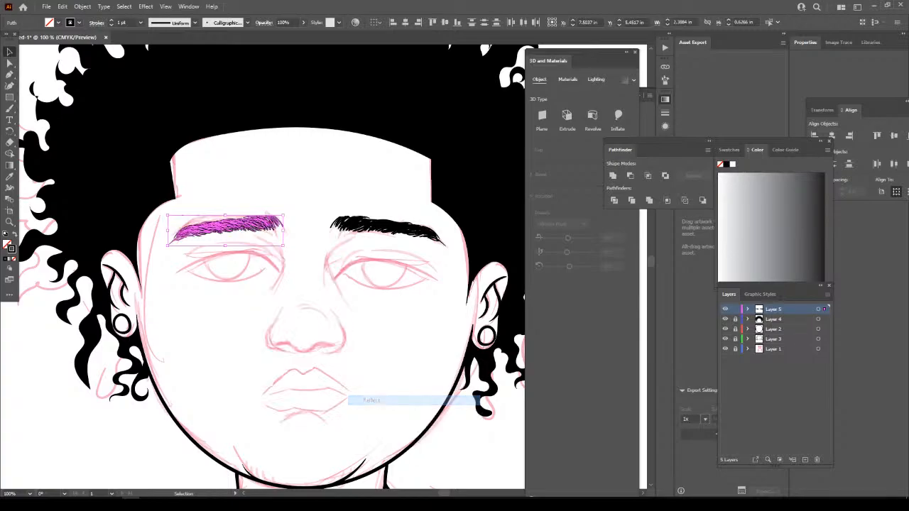
{"action": "key", "text": "Return"}
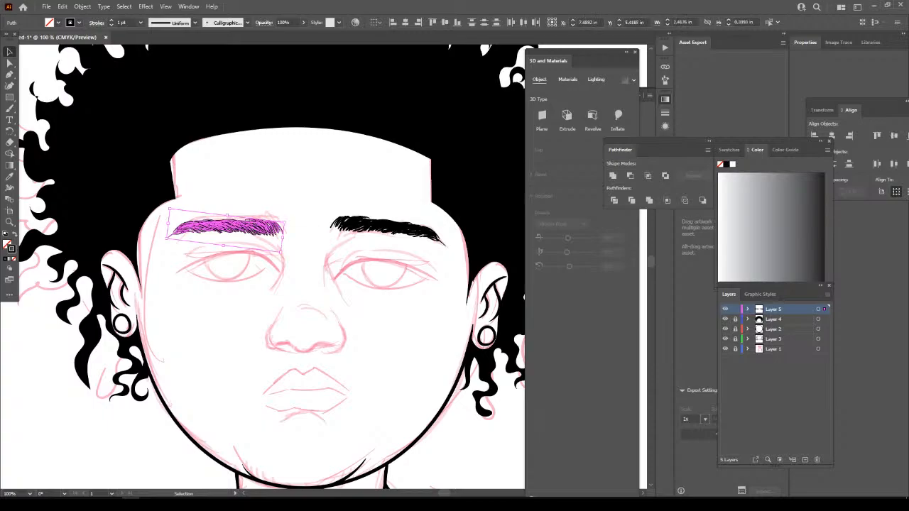
{"action": "left_click_drag", "start_coordinate": [278, 224], "coordinate": [276, 222]}
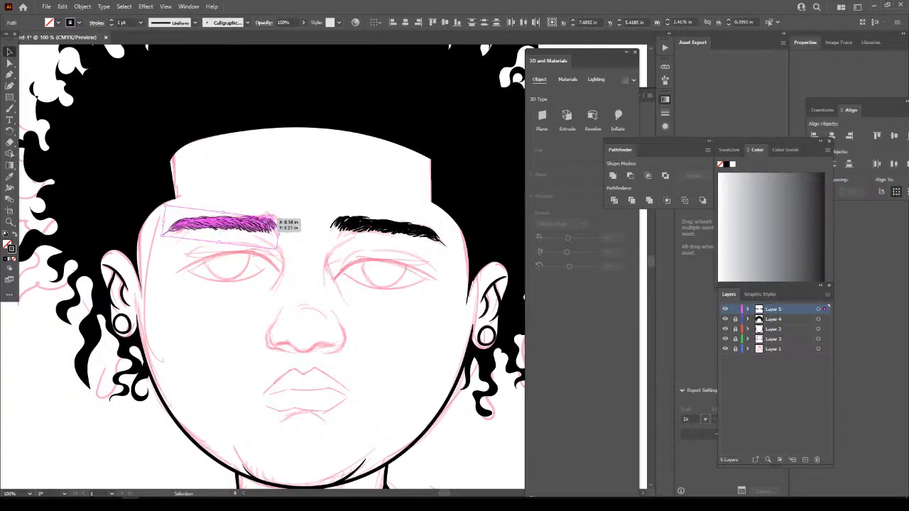
{"action": "left_click", "coordinate": [343, 296]}
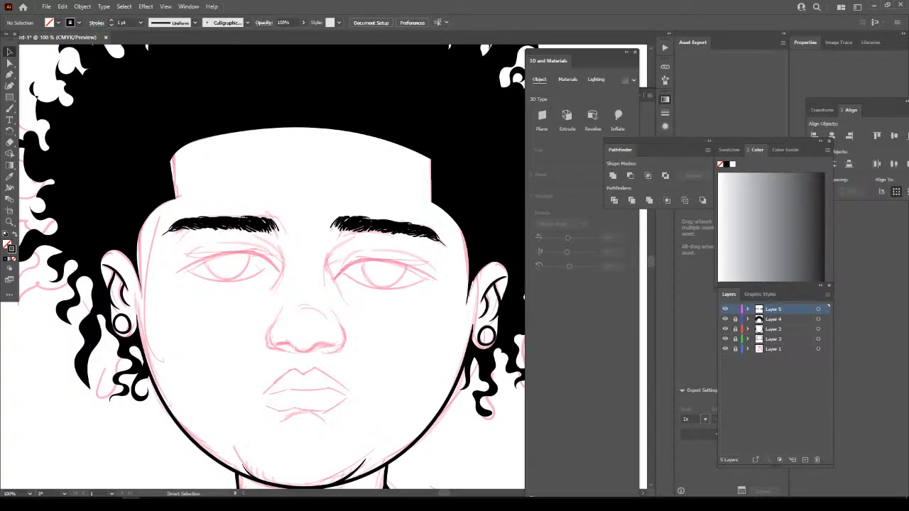
Lock the eyebrows on Layer 5 and add a new layer above them for the nose.
{"action": "key", "text": "ctrl+minus"}
{"action": "key", "text": "ctrl+minus"}
{"action": "key", "text": "ctrl+minus"}
{"action": "key", "text": "ctrl+plus"}
{"action": "key", "text": "ctrl+plus"}
{"action": "key", "text": "ctrl+plus"}
{"action": "key", "text": "ctrl+plus"}
{"action": "key", "text": "ctrl+plus"}
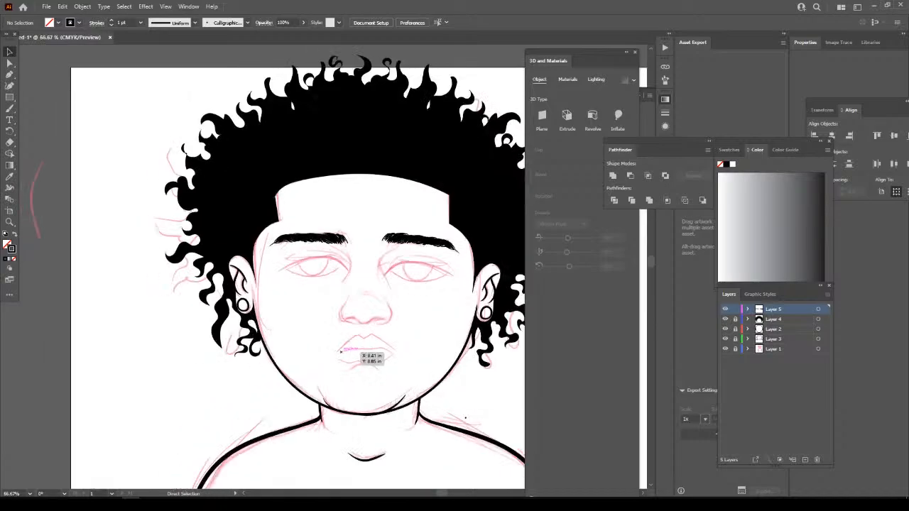
{"action": "key", "text": "ctrl+plus"}
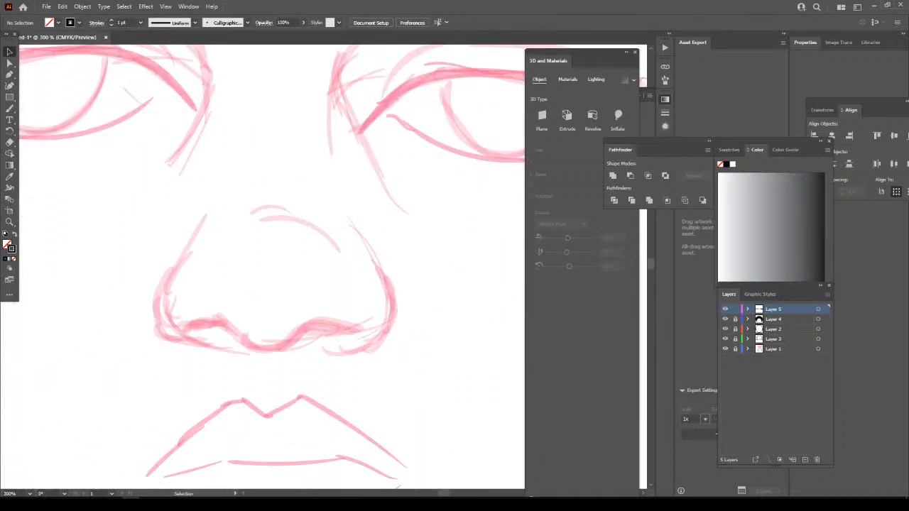
{"action": "left_click", "coordinate": [805, 459]}
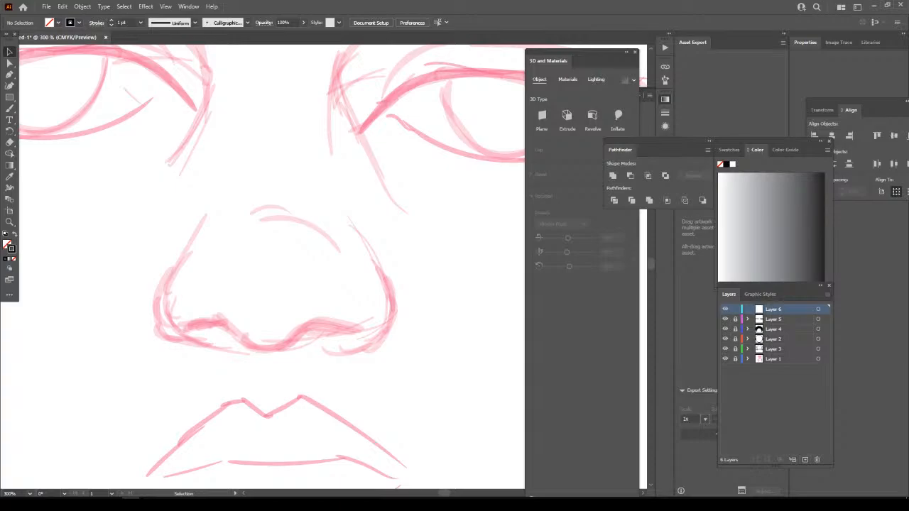
Trace the nose with the Paintbrush: the nostril line, both outer wings and the short arcs at the tip.
{"action": "scroll", "coordinate": [270, 270], "scroll_direction": "down", "scroll_amount": 1}
{"action": "left_click", "coordinate": [10, 108]}
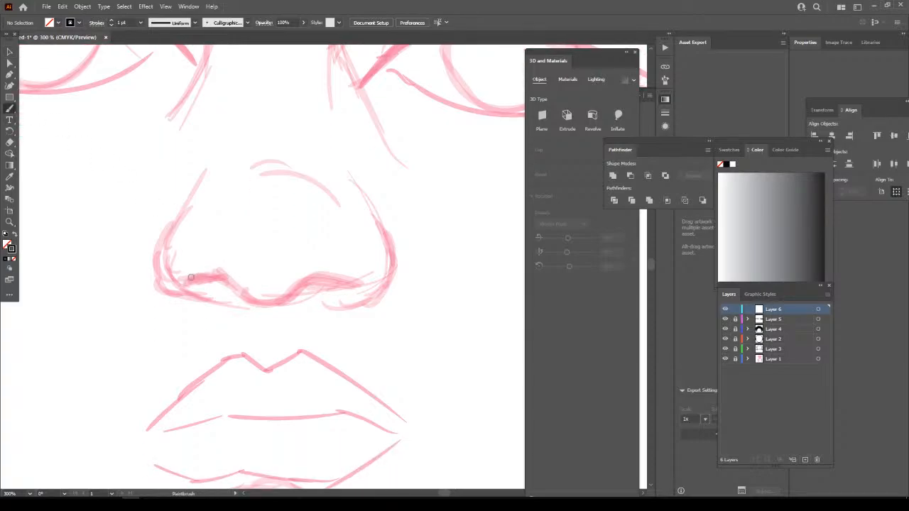
{"action": "mouse_move", "coordinate": [188, 281]}
{"action": "left_mouse_down"}
{"action": "mouse_move", "coordinate": [225, 270]}
{"action": "mouse_move", "coordinate": [254, 302]}
{"action": "mouse_move", "coordinate": [272, 303]}
{"action": "mouse_move", "coordinate": [310, 279]}
{"action": "mouse_move", "coordinate": [352, 287]}
{"action": "left_mouse_up"}
{"action": "scroll", "coordinate": [318, 348], "scroll_direction": "up", "scroll_amount": 2}
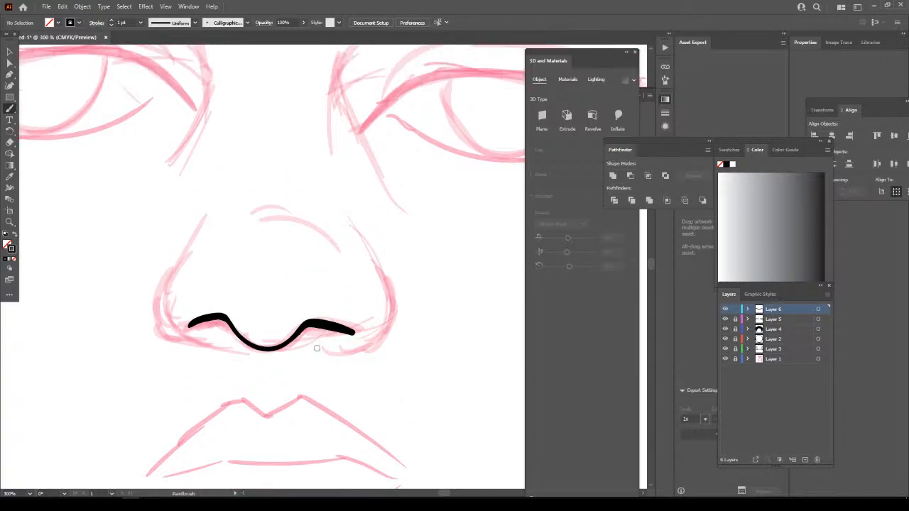
{"action": "mouse_move", "coordinate": [321, 349]}
{"action": "left_mouse_down"}
{"action": "mouse_move", "coordinate": [370, 346]}
{"action": "mouse_move", "coordinate": [387, 332]}
{"action": "mouse_move", "coordinate": [391, 291]}
{"action": "mouse_move", "coordinate": [365, 257]}
{"action": "left_mouse_up"}
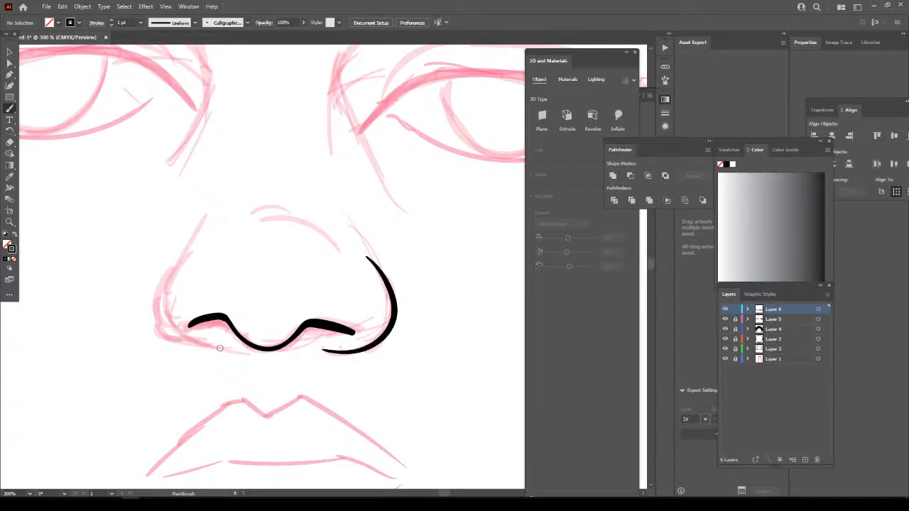
{"action": "mouse_move", "coordinate": [222, 349]}
{"action": "left_mouse_down"}
{"action": "mouse_move", "coordinate": [174, 344]}
{"action": "mouse_move", "coordinate": [153, 305]}
{"action": "mouse_move", "coordinate": [167, 266]}
{"action": "mouse_move", "coordinate": [185, 253]}
{"action": "left_mouse_up"}
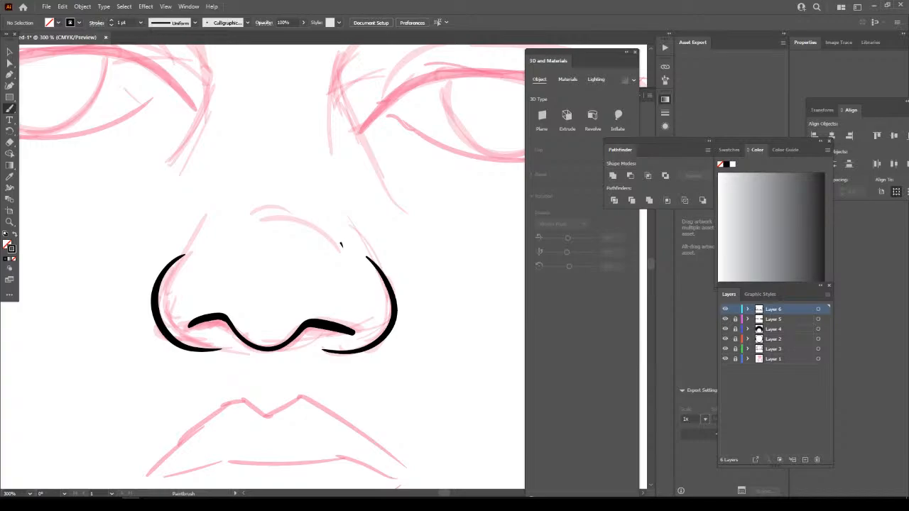
{"action": "mouse_move", "coordinate": [344, 248]}
{"action": "left_mouse_down"}
{"action": "mouse_move", "coordinate": [324, 227]}
{"action": "mouse_move", "coordinate": [270, 215]}
{"action": "left_mouse_up"}
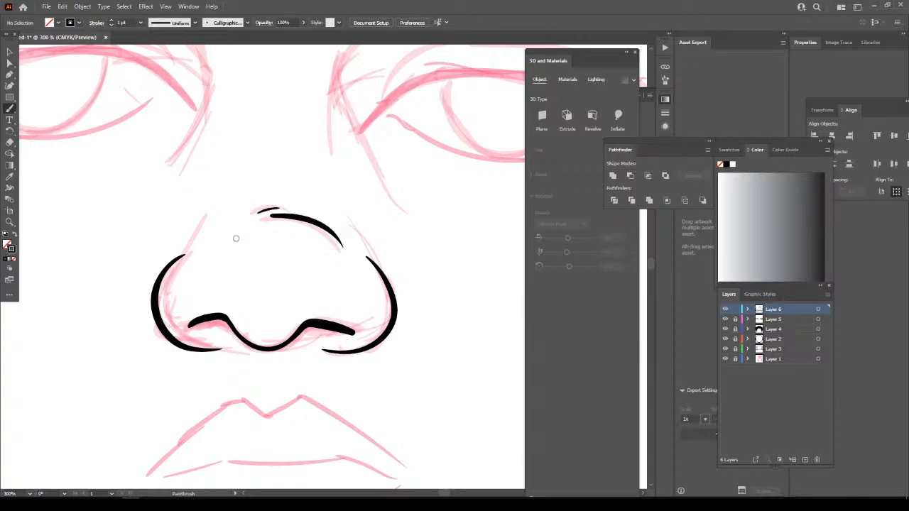
Draw a curved Paintbrush line at the inner corner of each eye, along both sides of the nose bridge.
{"action": "key", "text": "ctrl+minus"}
{"action": "key", "text": "ctrl+minus"}
{"action": "key", "text": "ctrl+minus"}
{"action": "scroll", "coordinate": [457, 434], "scroll_direction": "up", "scroll_amount": 2}
{"action": "key", "text": "ctrl+plus"}
{"action": "key", "text": "ctrl+plus"}
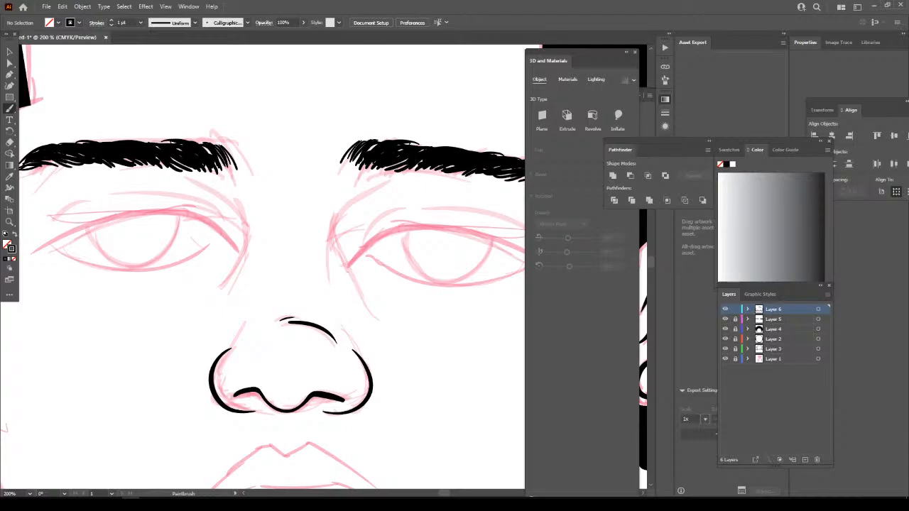
{"action": "mouse_move", "coordinate": [359, 289]}
{"action": "left_mouse_down"}
{"action": "mouse_move", "coordinate": [338, 249]}
{"action": "mouse_move", "coordinate": [341, 215]}
{"action": "mouse_move", "coordinate": [375, 188]}
{"action": "left_mouse_up"}
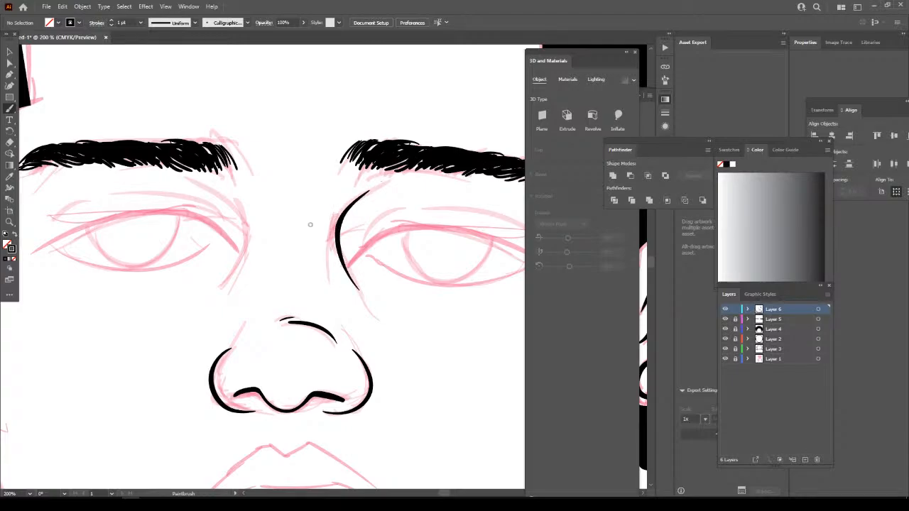
{"action": "mouse_move", "coordinate": [228, 275]}
{"action": "left_mouse_down"}
{"action": "mouse_move", "coordinate": [223, 285]}
{"action": "mouse_move", "coordinate": [243, 245]}
{"action": "mouse_move", "coordinate": [241, 220]}
{"action": "mouse_move", "coordinate": [211, 192]}
{"action": "left_mouse_up"}
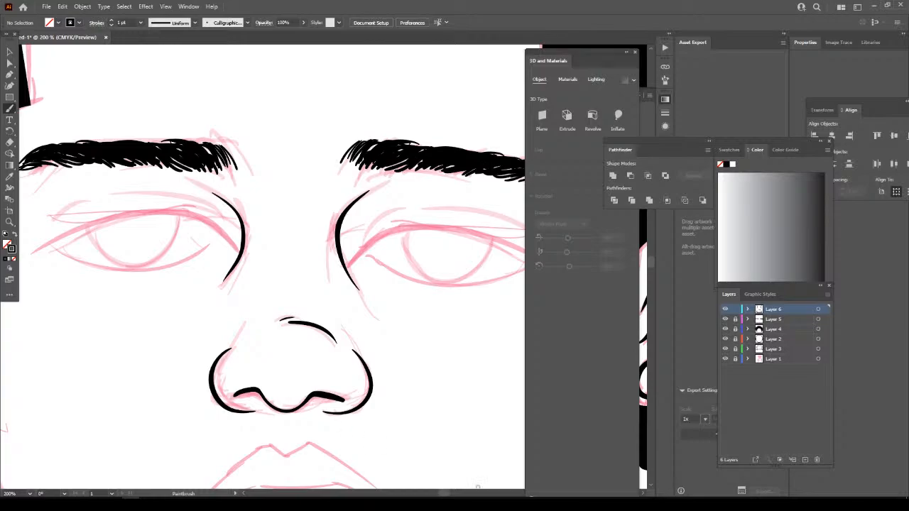
Hide the sketch on Layer 1 to examine the line art at different magnifications, and show it again.
{"action": "key", "text": "ctrl+minus"}
{"action": "key", "text": "ctrl+minus"}
{"action": "key", "text": "ctrl+minus"}
{"action": "key", "text": "ctrl+minus"}
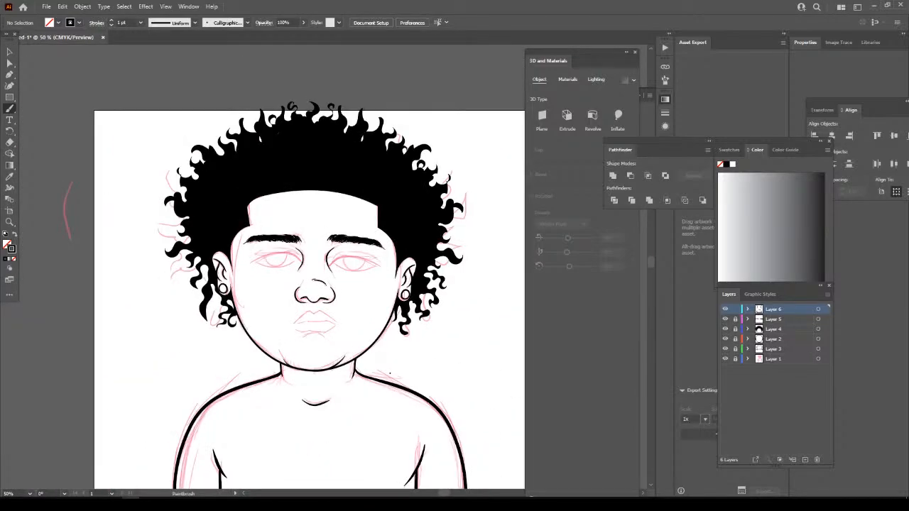
{"action": "left_click", "coordinate": [725, 358]}
{"action": "key", "text": "ctrl+minus"}
{"action": "key", "text": "ctrl+minus"}
{"action": "key", "text": "ctrl+plus"}
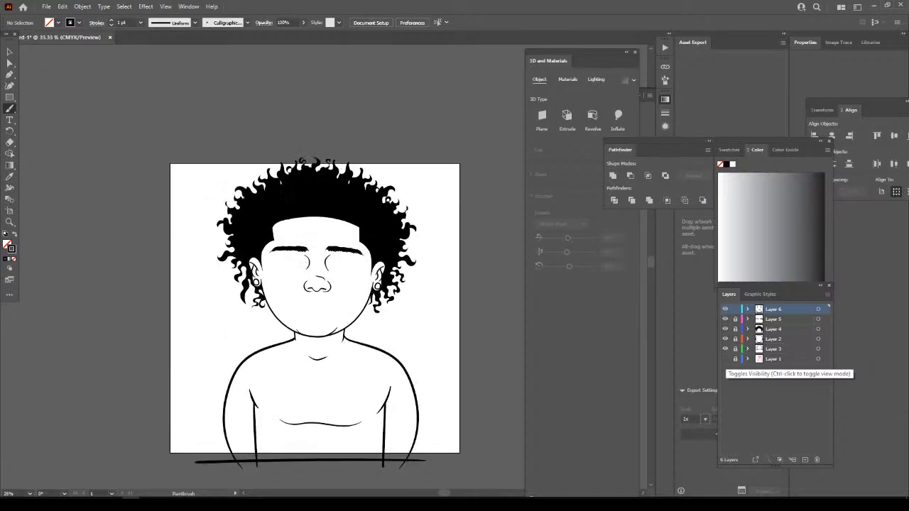
{"action": "key", "text": "ctrl+plus"}
{"action": "key", "text": "ctrl+plus"}
{"action": "key", "text": "ctrl+plus"}
{"action": "left_click", "coordinate": [725, 359]}
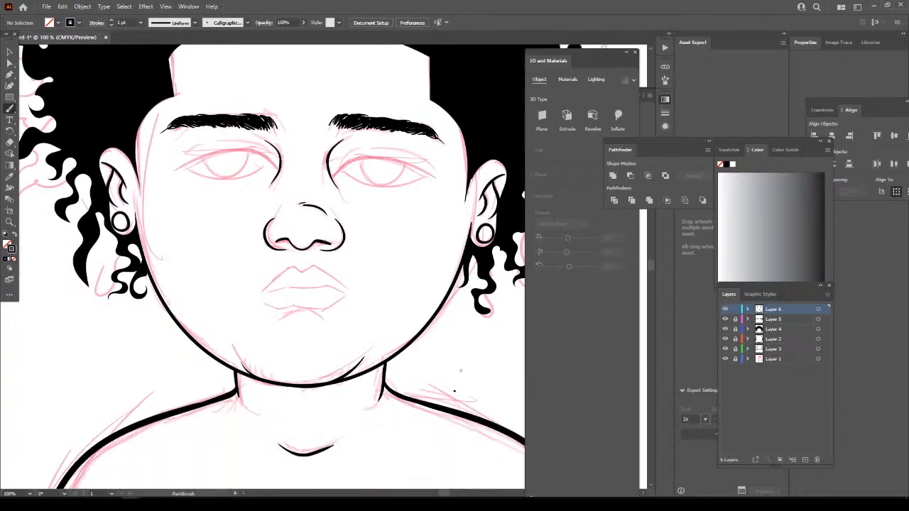
Trace the mouth with the Paintbrush: the line between the lips, the upper lip and the lower lip.
{"action": "key", "text": "ctrl+plus"}
{"action": "key", "text": "ctrl+plus"}
{"action": "key", "text": "ctrl+plus"}
{"action": "scroll", "coordinate": [490, 389], "scroll_direction": "down", "scroll_amount": 1}
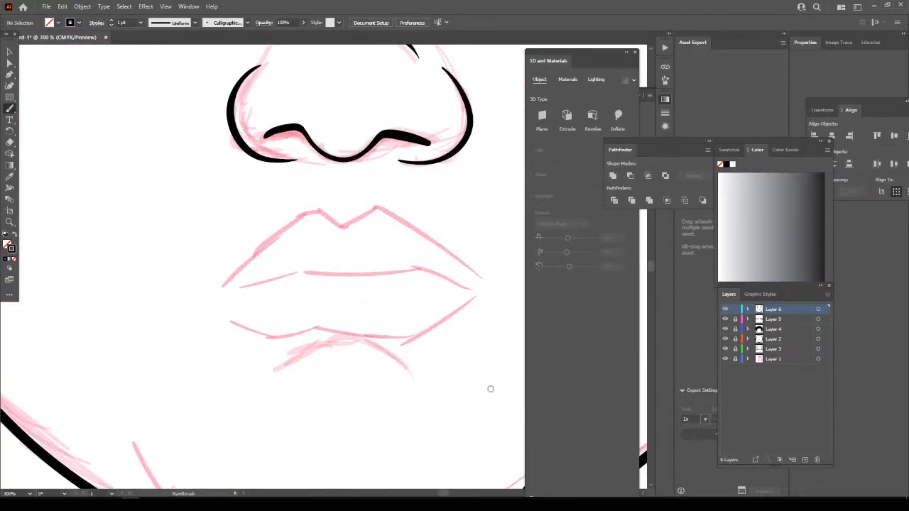
{"action": "mouse_move", "coordinate": [490, 291]}
{"action": "left_mouse_down"}
{"action": "mouse_move", "coordinate": [409, 263]}
{"action": "mouse_move", "coordinate": [343, 272]}
{"action": "mouse_move", "coordinate": [294, 264]}
{"action": "mouse_move", "coordinate": [213, 291]}
{"action": "left_mouse_up"}
{"action": "mouse_move", "coordinate": [483, 274]}
{"action": "left_mouse_down"}
{"action": "mouse_move", "coordinate": [438, 231]}
{"action": "mouse_move", "coordinate": [381, 200]}
{"action": "mouse_move", "coordinate": [341, 223]}
{"action": "mouse_move", "coordinate": [308, 205]}
{"action": "mouse_move", "coordinate": [265, 229]}
{"action": "mouse_move", "coordinate": [228, 271]}
{"action": "left_mouse_up"}
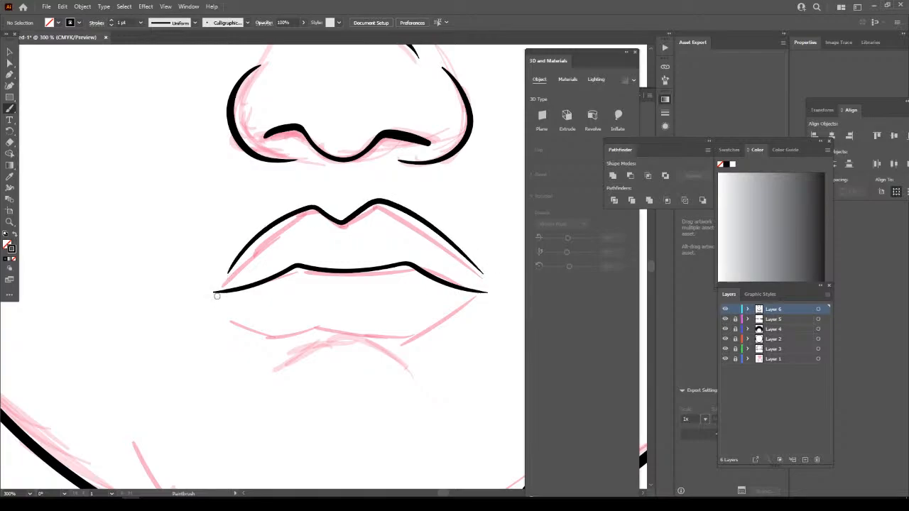
{"action": "mouse_move", "coordinate": [228, 305]}
{"action": "left_mouse_down"}
{"action": "mouse_move", "coordinate": [289, 336]}
{"action": "mouse_move", "coordinate": [392, 341]}
{"action": "mouse_move", "coordinate": [434, 331]}
{"action": "mouse_move", "coordinate": [467, 306]}
{"action": "left_mouse_up"}
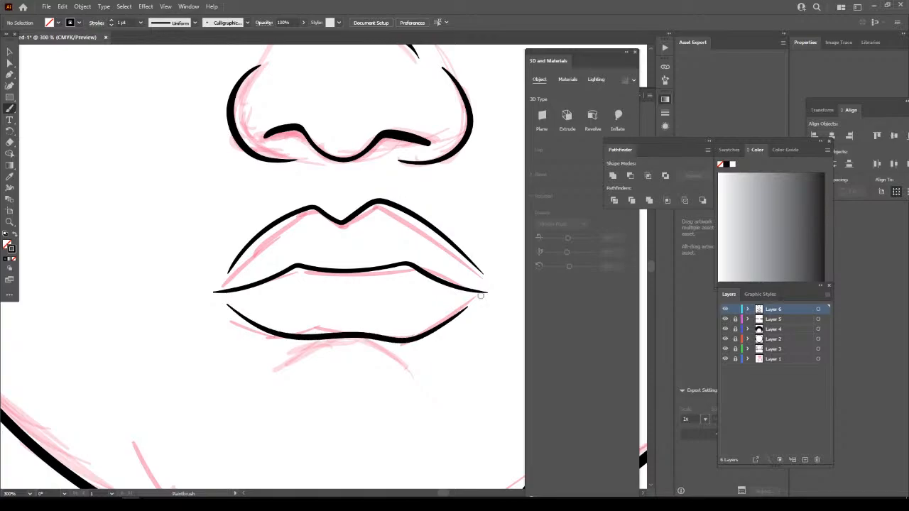
Draw the crease beneath the lower lip with two curved strokes meeting at its center.
{"action": "left_click_drag", "start_coordinate": [345, 342], "coordinate": [413, 368]}
{"action": "left_click_drag", "start_coordinate": [354, 340], "coordinate": [284, 369]}
{"action": "key", "text": "ctrl+minus"}
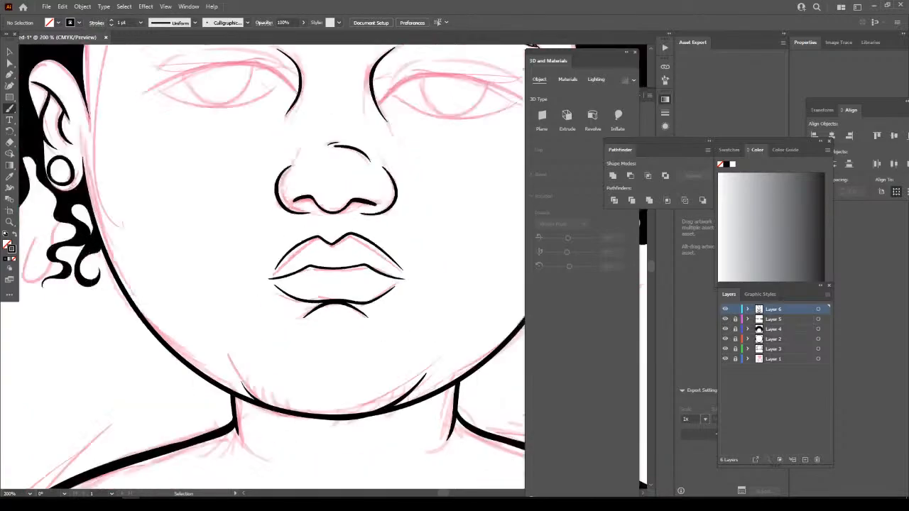
{"action": "key", "text": "ctrl+minus"}
{"action": "key", "text": "ctrl+minus"}
{"action": "key", "text": "ctrl+minus"}
{"action": "key", "text": "ctrl+minus"}
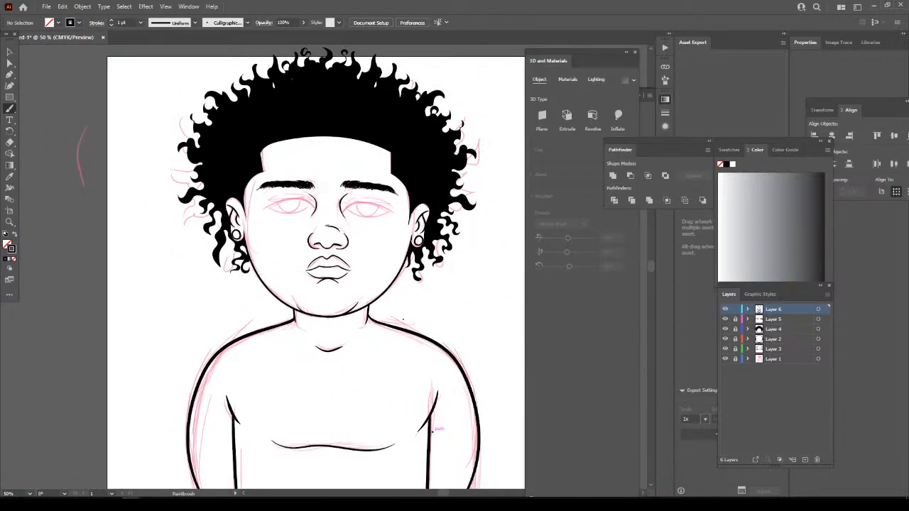
Hide the sketch on Layer 1 to examine the mouth and chin line art, and show it again.
{"action": "left_click", "coordinate": [725, 359]}
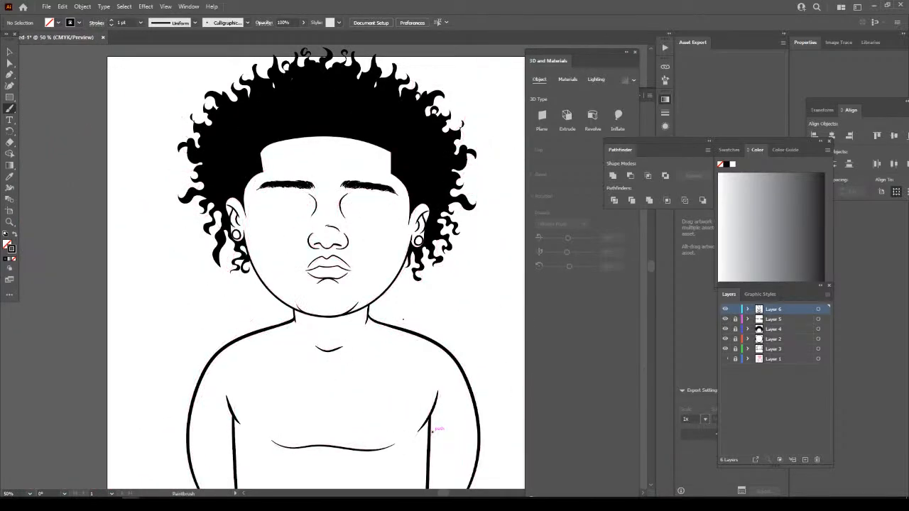
{"action": "key", "text": "ctrl+minus"}
{"action": "key", "text": "ctrl+plus"}
{"action": "key", "text": "ctrl+plus"}
{"action": "left_click", "coordinate": [726, 359]}
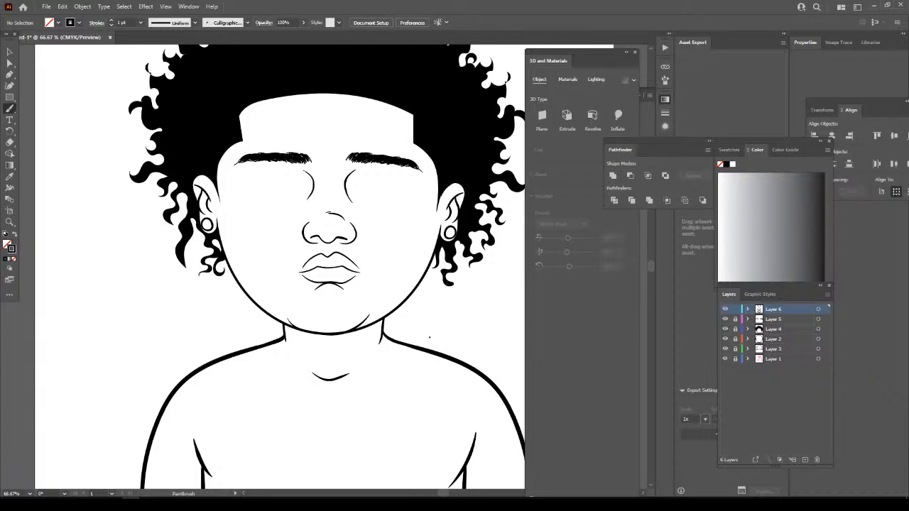
Draw a short curved Paintbrush line beneath the inner corner of each eye, redoing the stroke for the right-hand eye.
{"action": "key", "text": "ctrl+plus"}
{"action": "key", "text": "ctrl+plus"}
{"action": "scroll", "coordinate": [410, 319], "scroll_direction": "right", "scroll_amount": 2}
{"action": "left_click_drag", "start_coordinate": [410, 318], "coordinate": [410, 375]}
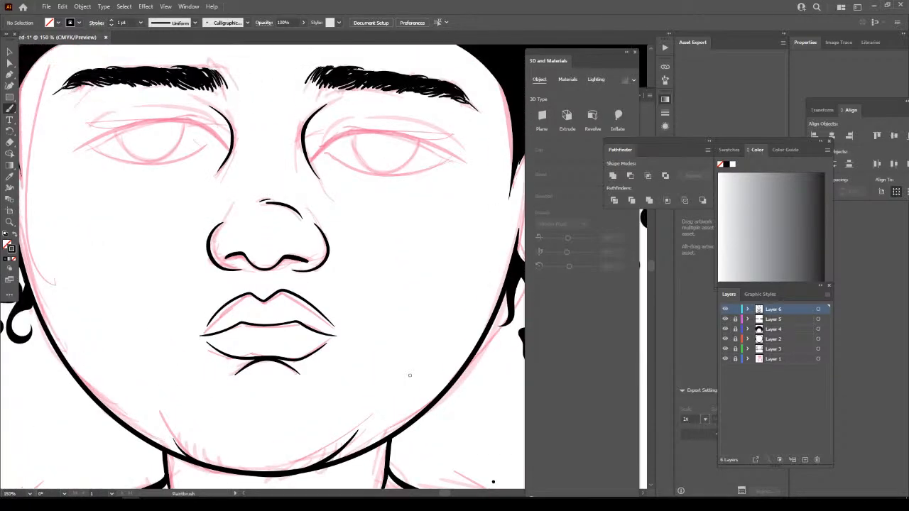
{"action": "left_click_drag", "start_coordinate": [376, 187], "coordinate": [325, 170]}
{"action": "scroll", "coordinate": [188, 176], "scroll_direction": "up", "scroll_amount": 3}
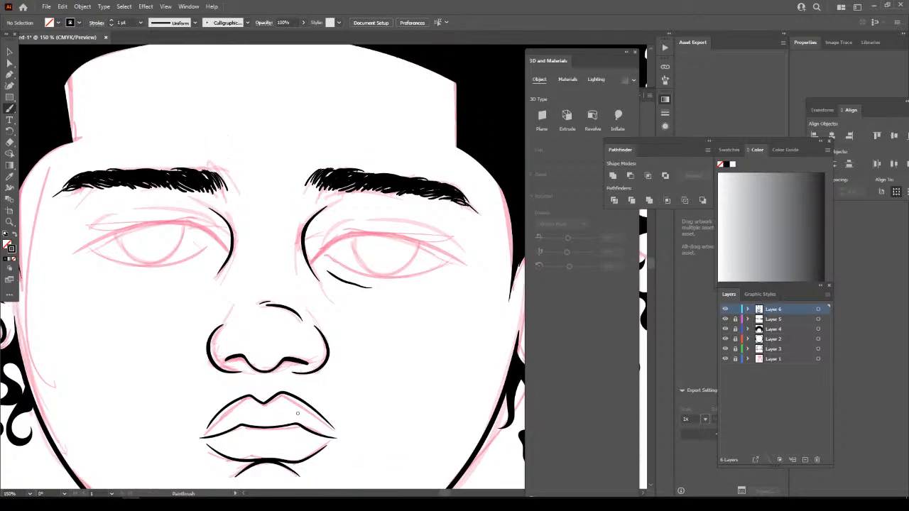
{"action": "key", "text": "ctrl+z"}
{"action": "left_click_drag", "start_coordinate": [188, 278], "coordinate": [216, 259]}
{"action": "left_click_drag", "start_coordinate": [348, 283], "coordinate": [316, 259]}
Examine the whole face without the Layer 1 sketch to check the under-eye lines, and restore the sketch.
{"action": "key", "text": "ctrl+minus"}
{"action": "key", "text": "ctrl+minus"}
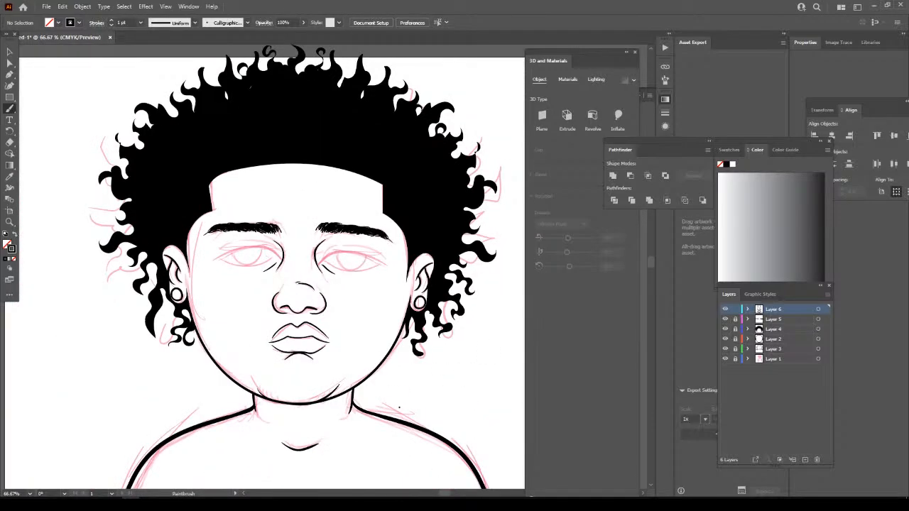
{"action": "left_click", "coordinate": [725, 358]}
{"action": "key", "text": "ctrl+minus"}
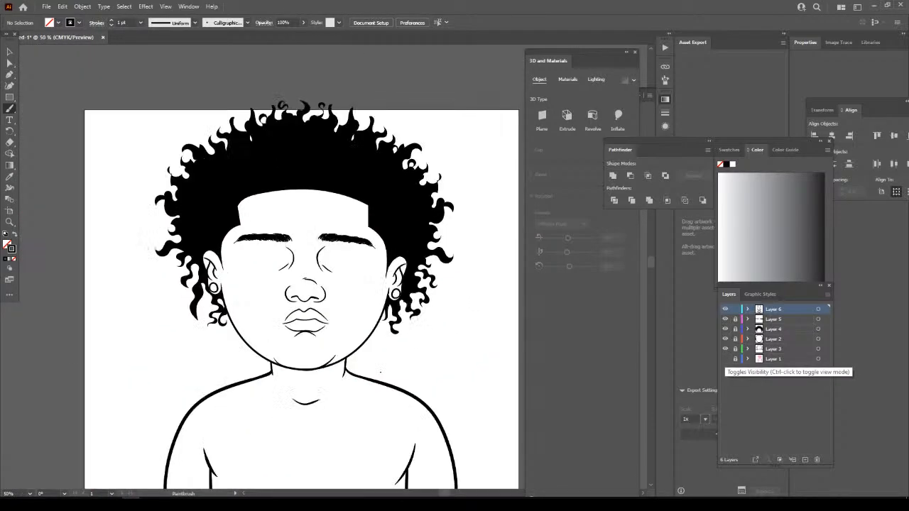
{"action": "key", "text": "ctrl+plus"}
{"action": "key", "text": "ctrl+plus"}
{"action": "key", "text": "ctrl+minus"}
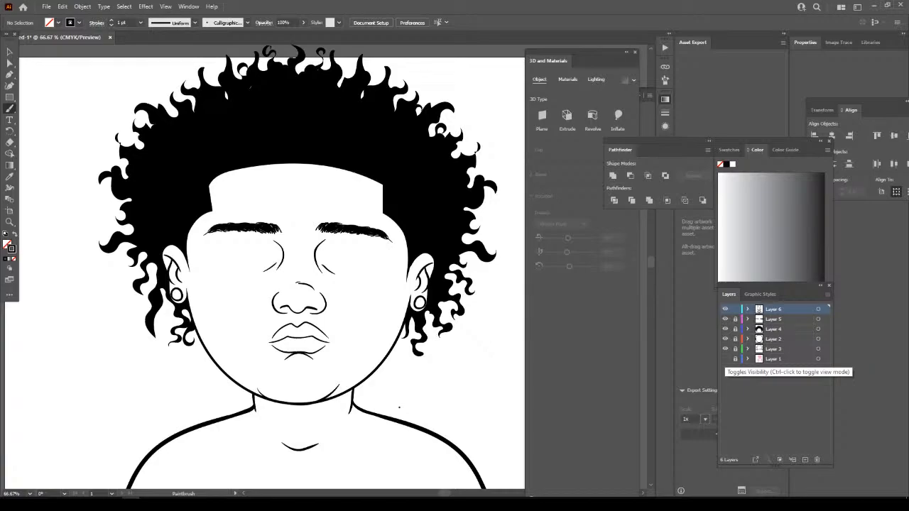
{"action": "left_click", "coordinate": [726, 358]}
Lock Layer 6 and trace the right-hand eye on a new layer: upper lid, lower lid and the eyelid crease in two strokes.
{"action": "left_click", "coordinate": [735, 309]}
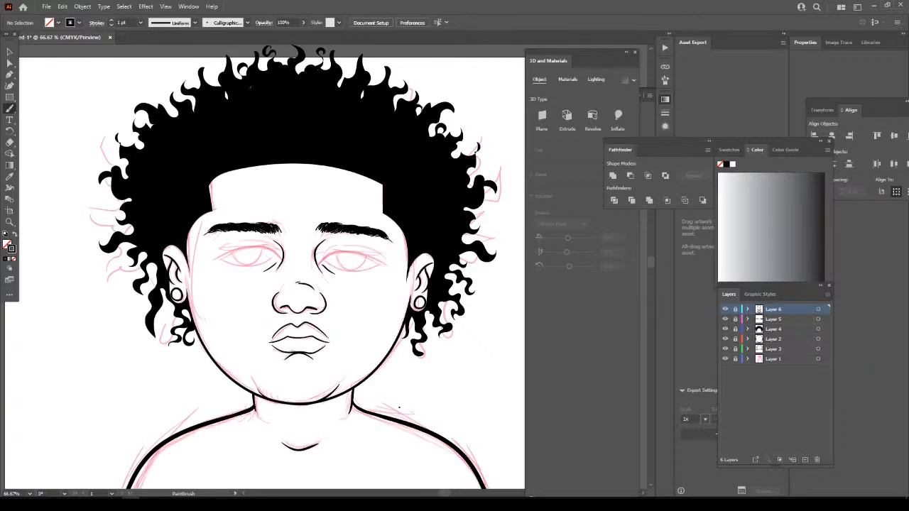
{"action": "left_click", "coordinate": [805, 460]}
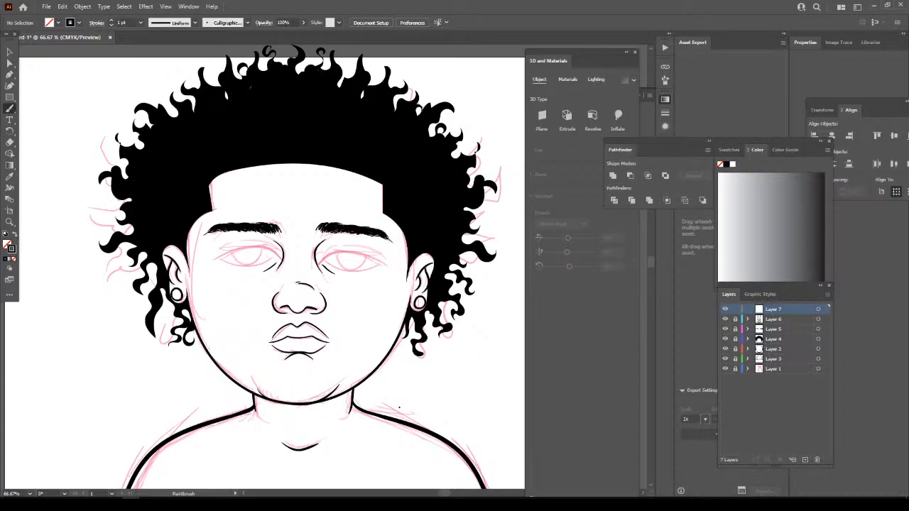
{"action": "key", "text": "ctrl+plus"}
{"action": "key", "text": "ctrl+plus"}
{"action": "key", "text": "ctrl+plus"}
{"action": "key", "text": "ctrl+plus"}
{"action": "left_click_drag", "start_coordinate": [467, 396], "coordinate": [456, 443]}
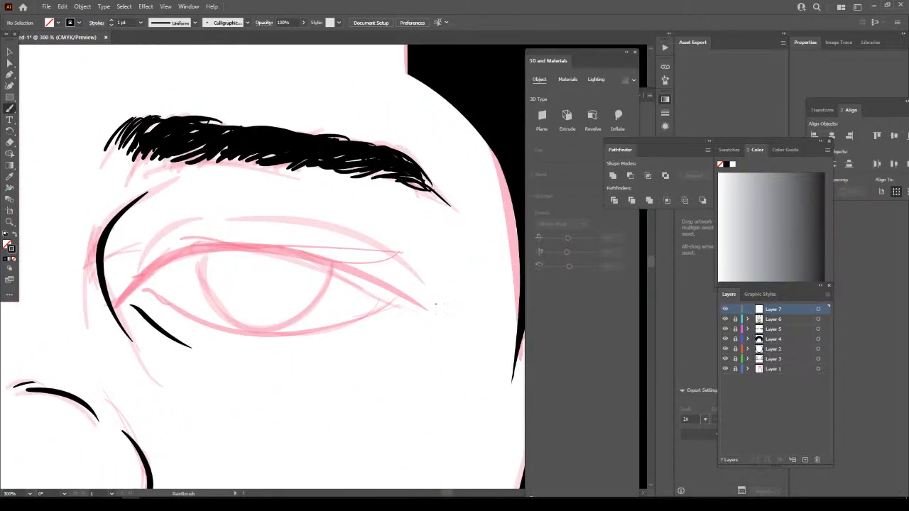
{"action": "mouse_move", "coordinate": [436, 303]}
{"action": "left_mouse_down"}
{"action": "mouse_move", "coordinate": [285, 246]}
{"action": "mouse_move", "coordinate": [225, 240]}
{"action": "mouse_move", "coordinate": [176, 254]}
{"action": "mouse_move", "coordinate": [125, 300]}
{"action": "mouse_move", "coordinate": [140, 288]}
{"action": "mouse_move", "coordinate": [214, 324]}
{"action": "mouse_move", "coordinate": [301, 335]}
{"action": "mouse_move", "coordinate": [342, 326]}
{"action": "mouse_move", "coordinate": [418, 279]}
{"action": "mouse_move", "coordinate": [310, 214]}
{"action": "mouse_move", "coordinate": [245, 205]}
{"action": "mouse_move", "coordinate": [171, 214]}
{"action": "left_mouse_up"}
{"action": "left_click_drag", "start_coordinate": [244, 356], "coordinate": [245, 379]}
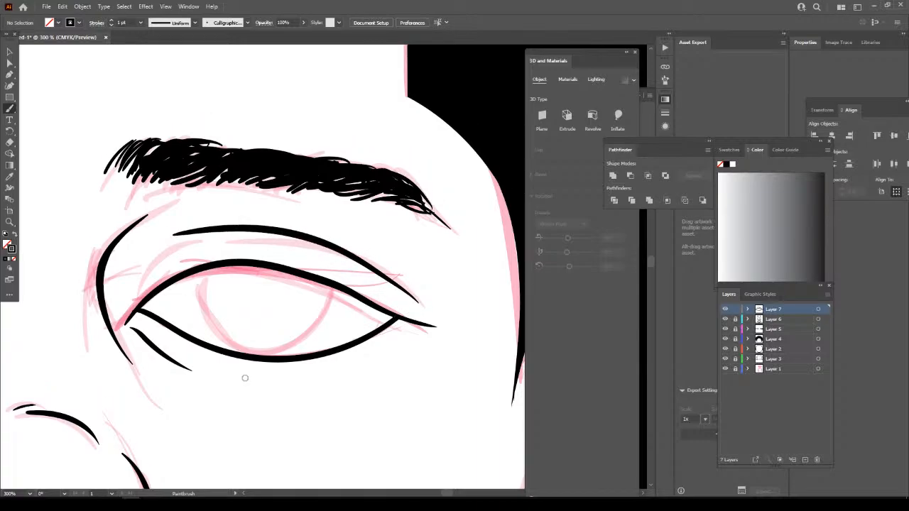
{"action": "key", "text": "ctrl+z"}
{"action": "mouse_move", "coordinate": [419, 299]}
{"action": "left_mouse_down"}
{"action": "mouse_move", "coordinate": [351, 251]}
{"action": "mouse_move", "coordinate": [285, 226]}
{"action": "mouse_move", "coordinate": [182, 226]}
{"action": "mouse_move", "coordinate": [146, 282]}
{"action": "left_mouse_up"}
Hide Layer 1 to examine the traced eye outline against the rest of the portrait, and show the sketch again.
{"action": "key", "text": "ctrl+minus"}
{"action": "key", "text": "ctrl+minus"}
{"action": "key", "text": "ctrl+minus"}
{"action": "key", "text": "ctrl+minus"}
{"action": "key", "text": "ctrl+minus"}
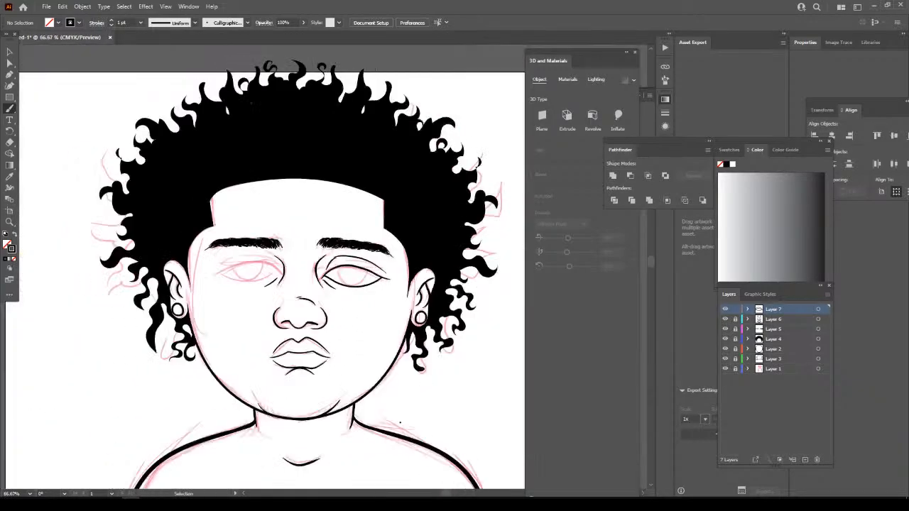
{"action": "left_click", "coordinate": [725, 369]}
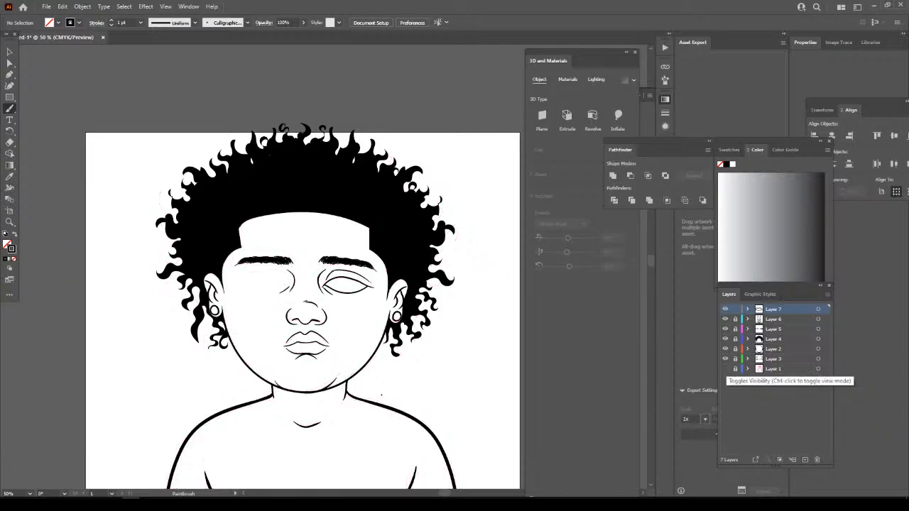
{"action": "key", "text": "ctrl+minus"}
{"action": "key", "text": "ctrl+minus"}
{"action": "key", "text": "ctrl+plus"}
{"action": "key", "text": "ctrl+plus"}
{"action": "key", "text": "ctrl+plus"}
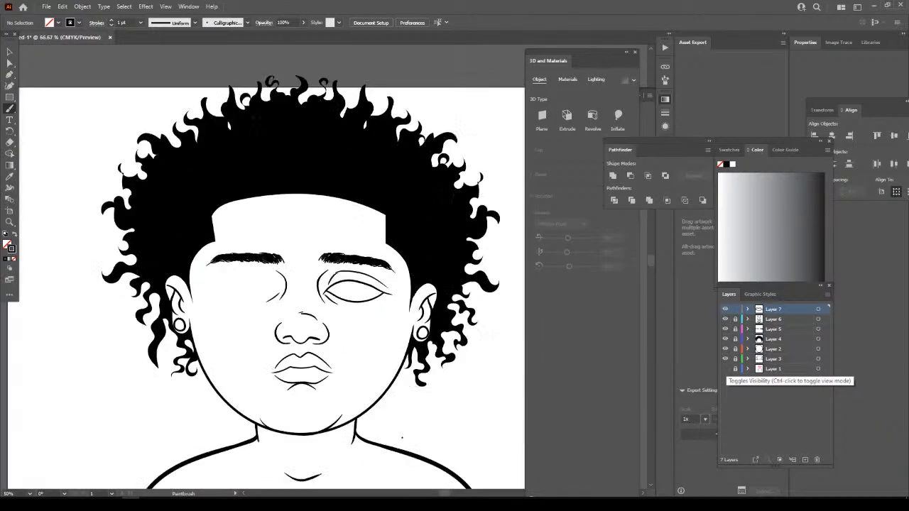
{"action": "left_click", "coordinate": [726, 368]}
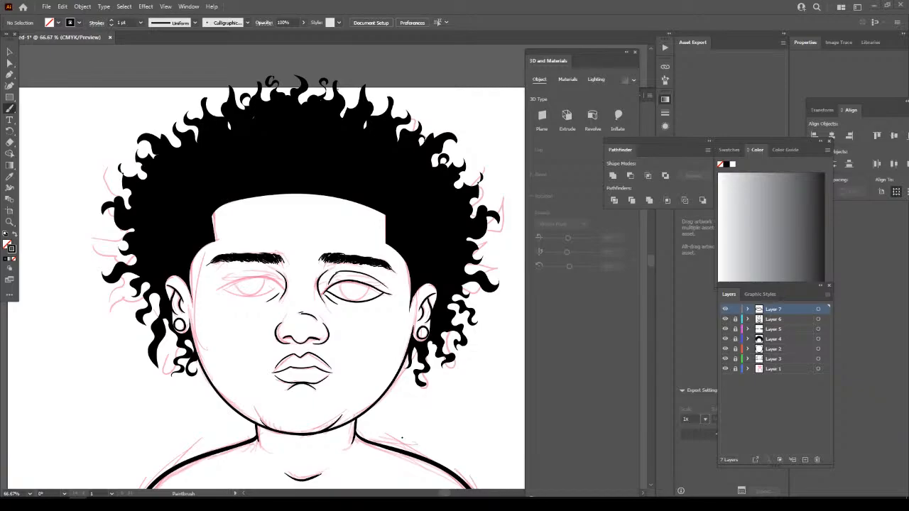
{"action": "key", "text": "ctrl+minus"}
{"action": "key", "text": "ctrl+minus"}
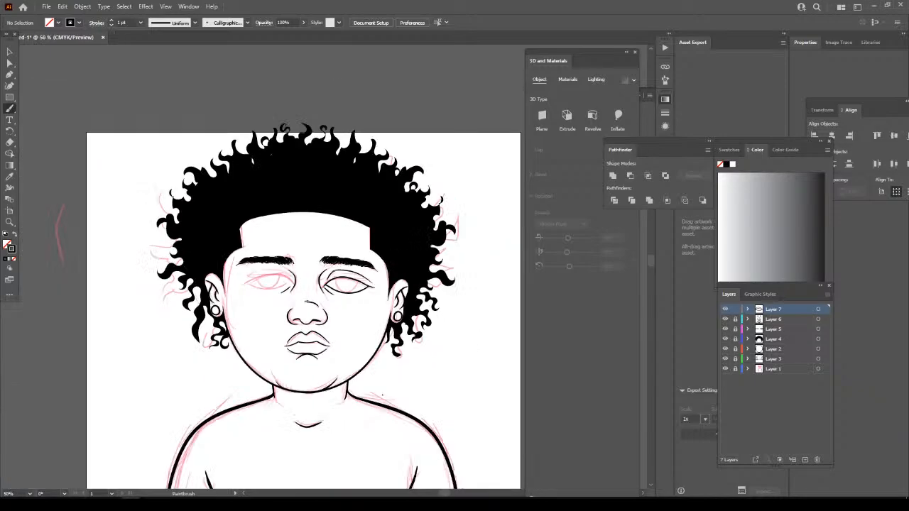
{"action": "key", "text": "ctrl+equal"}
{"action": "key", "text": "ctrl+equal"}
{"action": "key", "text": "ctrl+equal"}
{"action": "key", "text": "ctrl+equal"}
{"action": "scroll", "coordinate": [303, 266], "scroll_direction": "right", "scroll_amount": 3}
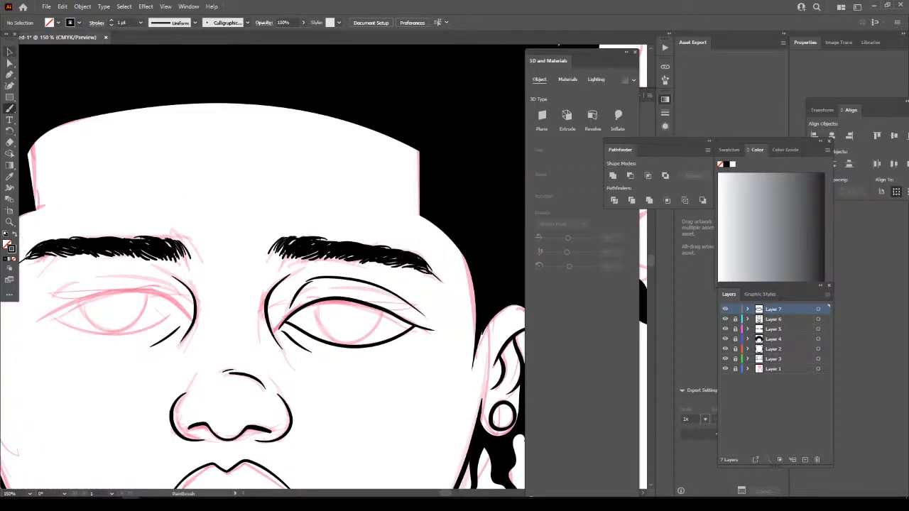
{"action": "key", "text": "v"}
{"action": "scroll", "coordinate": [324, 268], "scroll_direction": "down", "scroll_amount": 2}
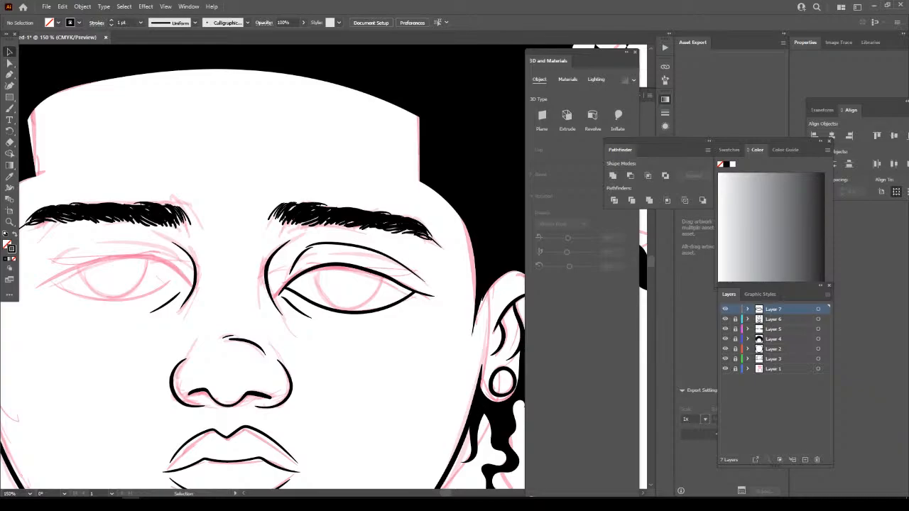
{"action": "left_click", "coordinate": [333, 265]}
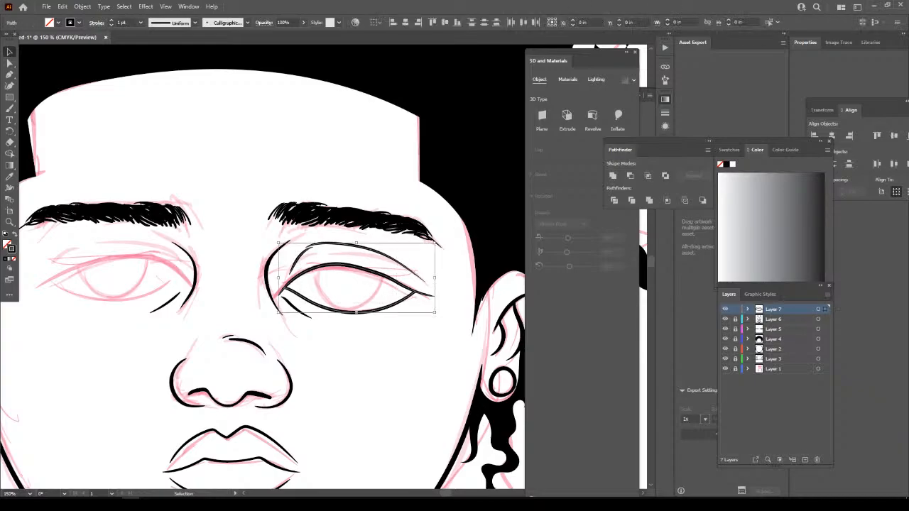
{"action": "key", "text": "ctrl+shift+a"}
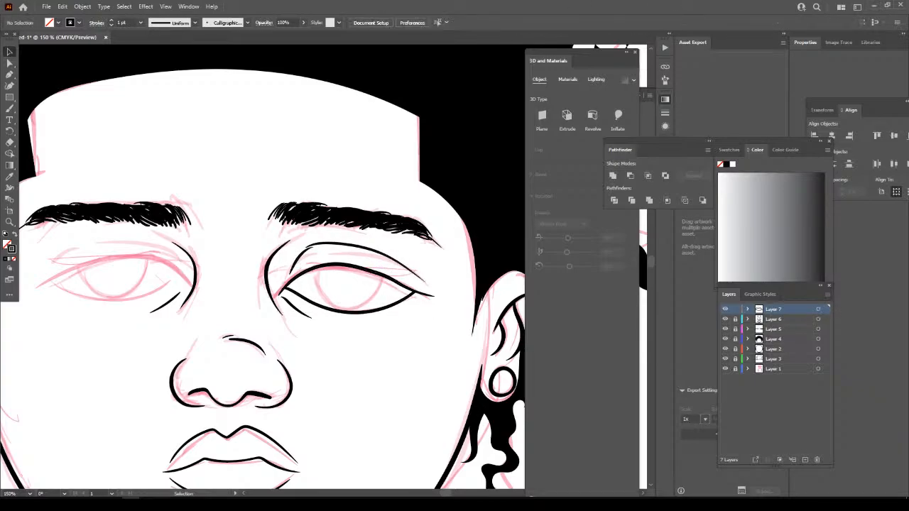
Try to trace the right-hand eye's iris with one curved Paintbrush stroke hanging from the upper lid, check it, and undo it.
{"action": "scroll", "coordinate": [324, 268], "scroll_direction": "down", "scroll_amount": 2}
{"action": "scroll", "coordinate": [391, 227], "scroll_direction": "up", "scroll_amount": 4}
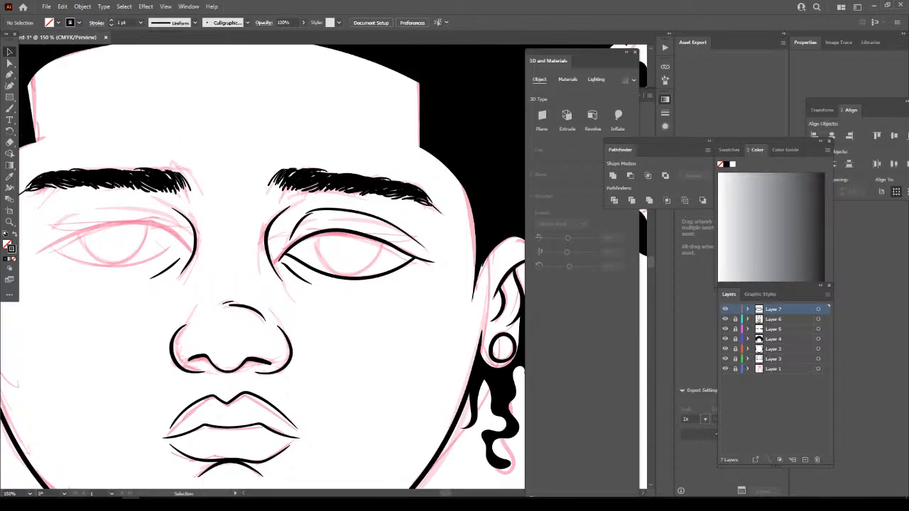
{"action": "scroll", "coordinate": [403, 349], "scroll_direction": "up", "scroll_amount": 1}
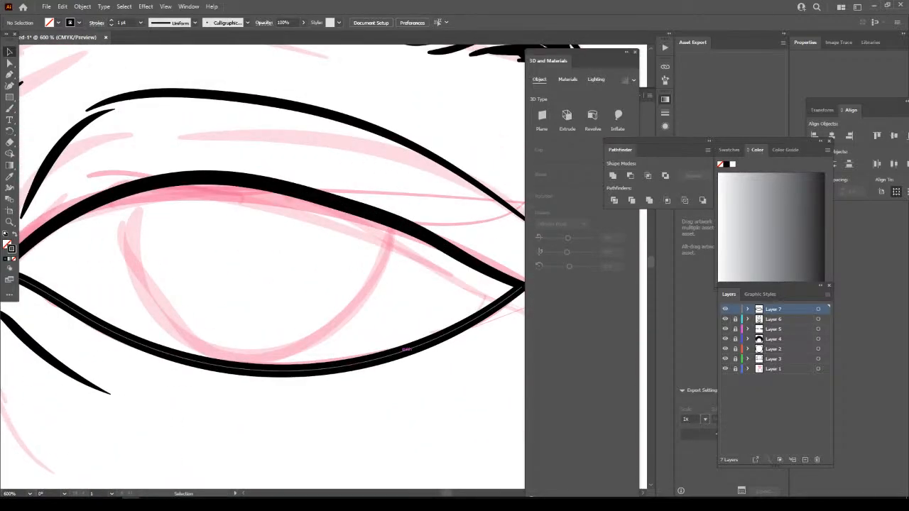
{"action": "key", "text": "b"}
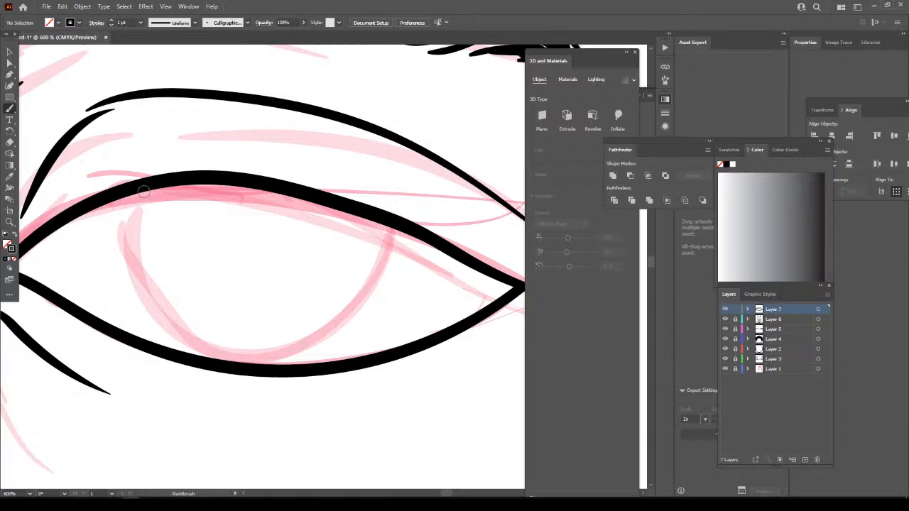
{"action": "mouse_move", "coordinate": [129, 193]}
{"action": "left_mouse_down"}
{"action": "mouse_move", "coordinate": [142, 266]}
{"action": "mouse_move", "coordinate": [164, 302]}
{"action": "mouse_move", "coordinate": [212, 346]}
{"action": "mouse_move", "coordinate": [265, 357]}
{"action": "mouse_move", "coordinate": [333, 331]}
{"action": "mouse_move", "coordinate": [368, 299]}
{"action": "mouse_move", "coordinate": [406, 236]}
{"action": "left_mouse_up"}
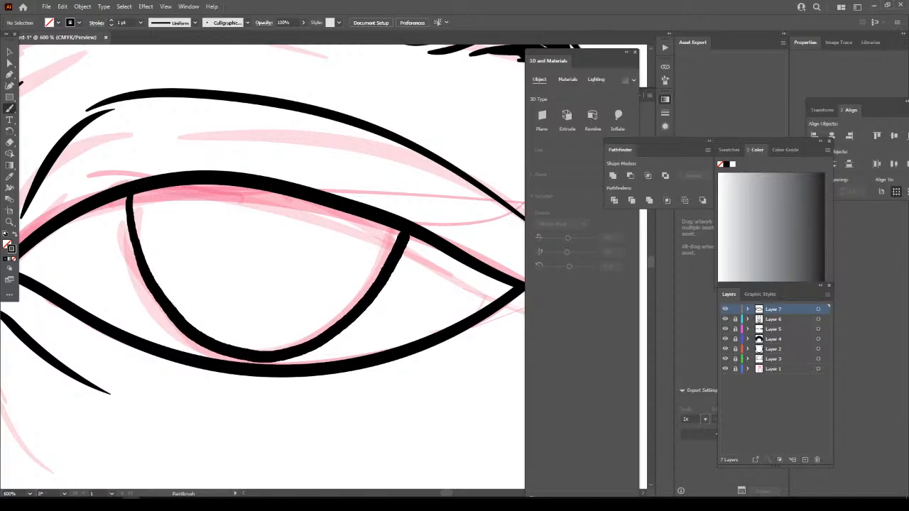
{"action": "key", "text": "ctrl+minus"}
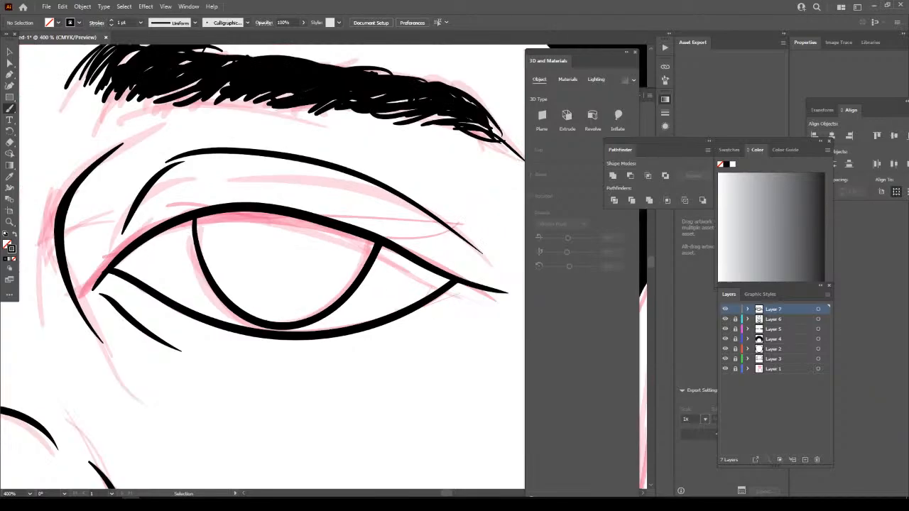
{"action": "key", "text": "ctrl+minus"}
{"action": "key", "text": "ctrl+minus"}
{"action": "key", "text": "ctrl+minus"}
{"action": "scroll", "coordinate": [394, 267], "scroll_direction": "down", "scroll_amount": 1}
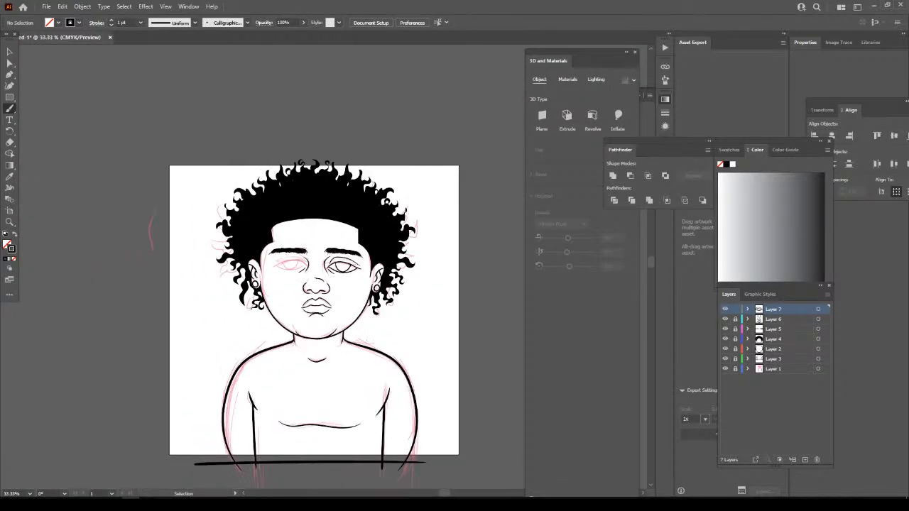
{"action": "scroll", "coordinate": [343, 267], "scroll_direction": "up", "scroll_amount": 7}
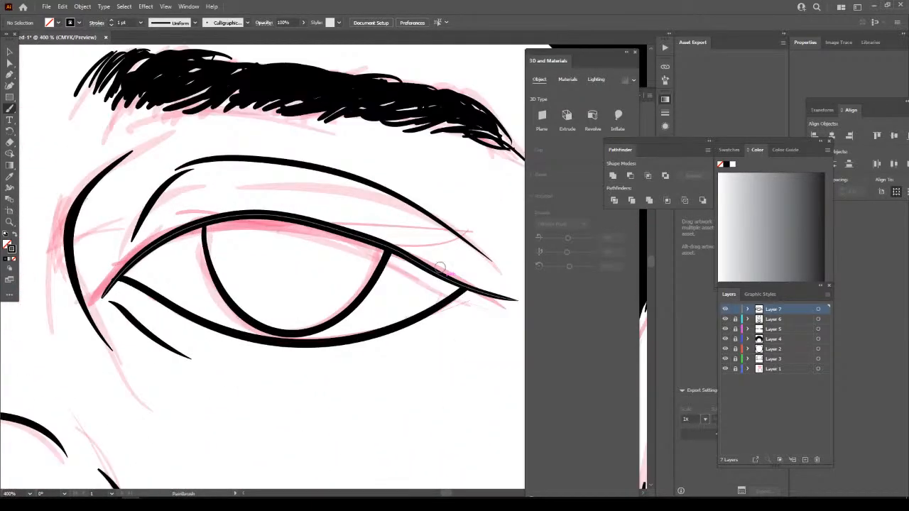
{"action": "left_click", "coordinate": [440, 268], "text": "ctrl"}
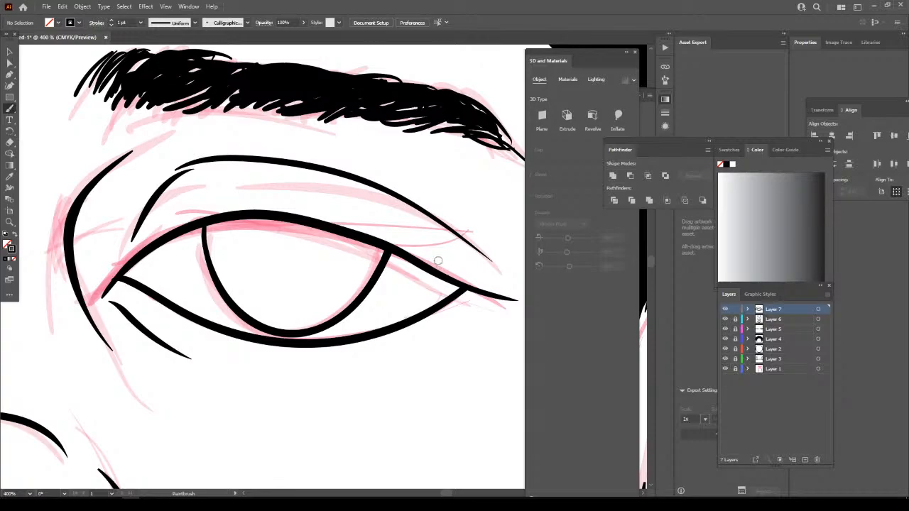
{"action": "key", "text": "ctrl+z"}
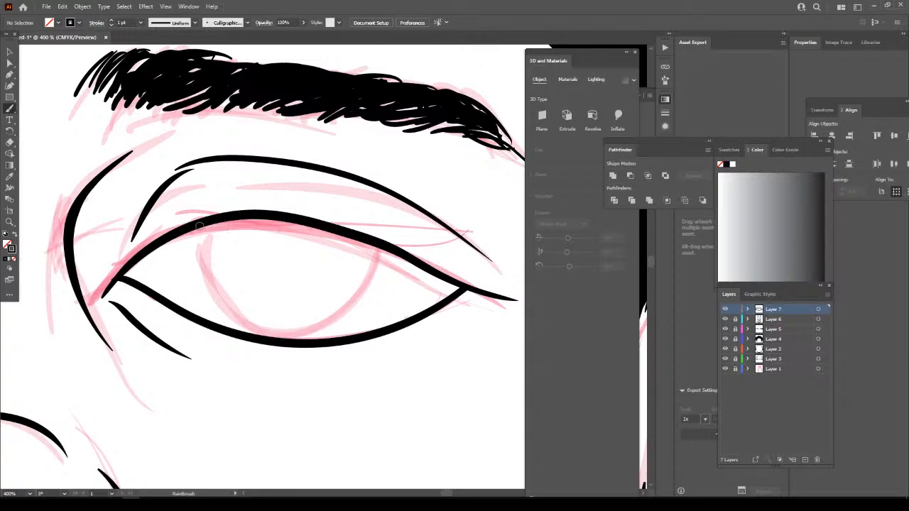
Try a slightly wider iris curve in the right-hand eye, compare it with the whole face, and undo the stroke.
{"action": "mouse_move", "coordinate": [198, 229]}
{"action": "left_mouse_down"}
{"action": "mouse_move", "coordinate": [219, 291]}
{"action": "mouse_move", "coordinate": [243, 317]}
{"action": "mouse_move", "coordinate": [293, 335]}
{"action": "mouse_move", "coordinate": [341, 319]}
{"action": "mouse_move", "coordinate": [389, 249]}
{"action": "left_mouse_up"}
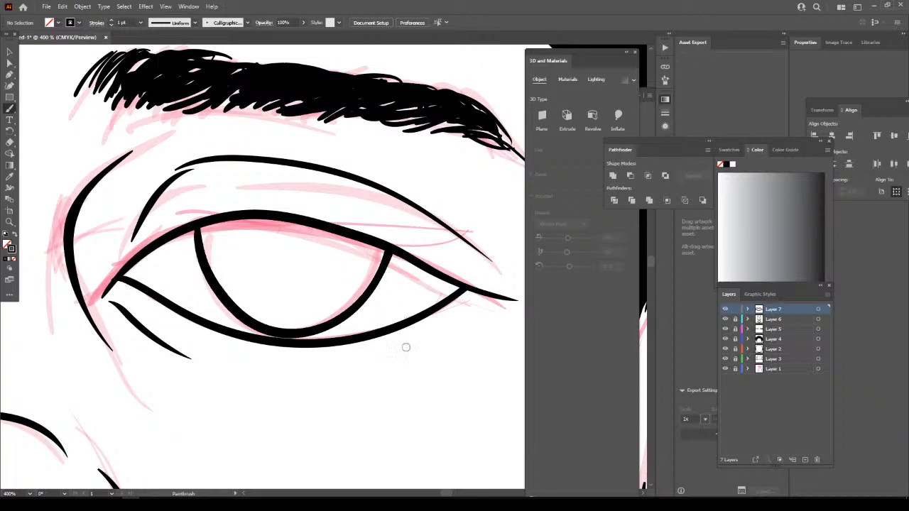
{"action": "key", "text": "ctrl+minus"}
{"action": "key", "text": "ctrl+minus"}
{"action": "key", "text": "ctrl+minus"}
{"action": "key", "text": "ctrl+minus"}
{"action": "key", "text": "ctrl+minus"}
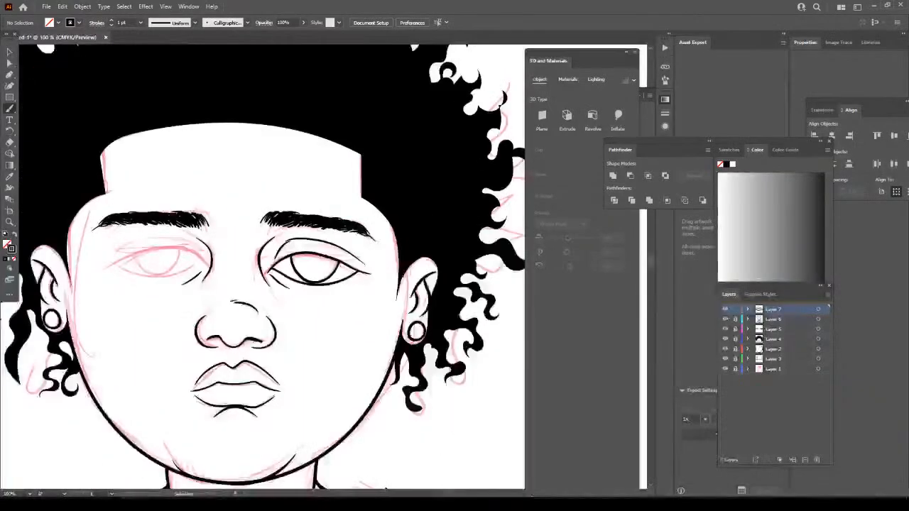
{"action": "key", "text": "ctrl+plus"}
{"action": "key", "text": "ctrl+plus"}
{"action": "key", "text": "ctrl+plus"}
{"action": "key", "text": "ctrl+plus"}
{"action": "key", "text": "ctrl+plus"}
{"action": "key", "text": "ctrl+plus"}
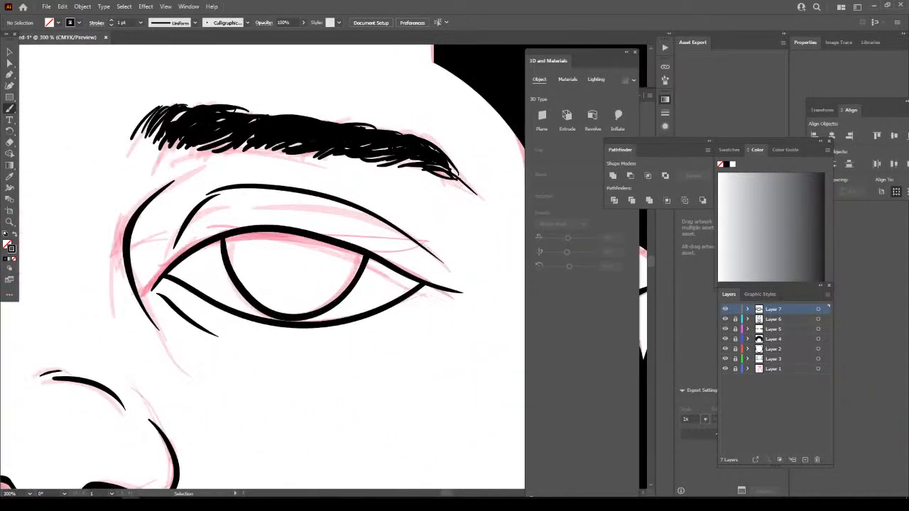
{"action": "key", "text": "ctrl+z"}
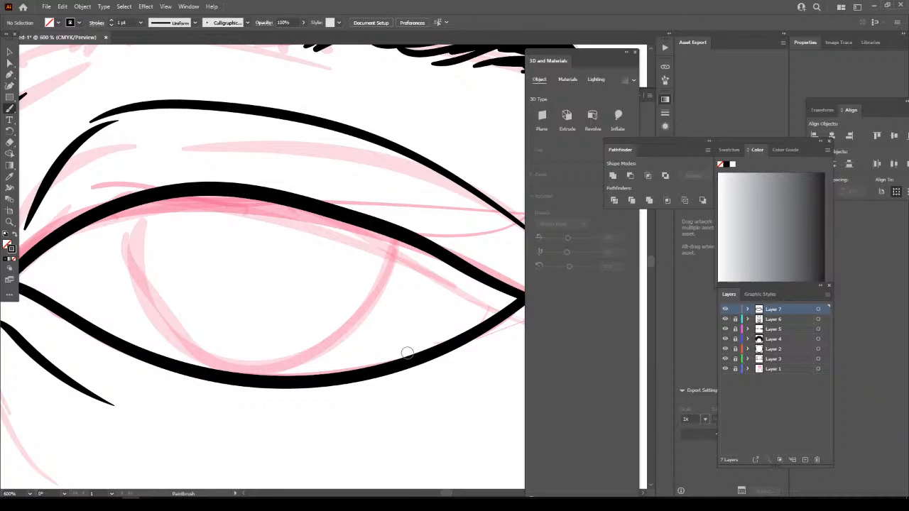
Try the iris curve in the opposite direction, from the outer side to the inner side, and undo it.
{"action": "mouse_move", "coordinate": [399, 241]}
{"action": "left_mouse_down"}
{"action": "mouse_move", "coordinate": [349, 326]}
{"action": "mouse_move", "coordinate": [301, 355]}
{"action": "mouse_move", "coordinate": [254, 364]}
{"action": "mouse_move", "coordinate": [213, 356]}
{"action": "mouse_move", "coordinate": [172, 331]}
{"action": "mouse_move", "coordinate": [142, 297]}
{"action": "mouse_move", "coordinate": [117, 210]}
{"action": "left_mouse_up"}
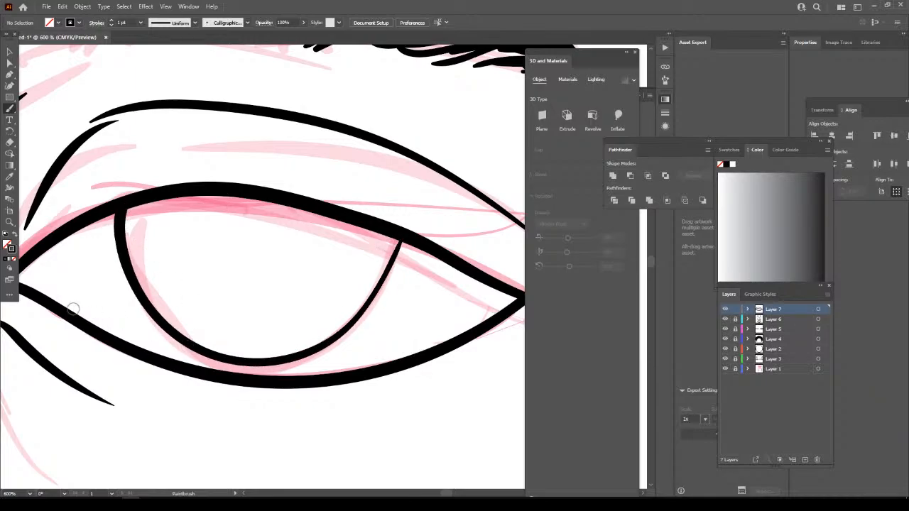
{"action": "key", "text": "ctrl+z"}
Set the Paintbrush tool's Fidelity all the way to Smooth.
{"action": "double_click", "coordinate": [8, 112]}
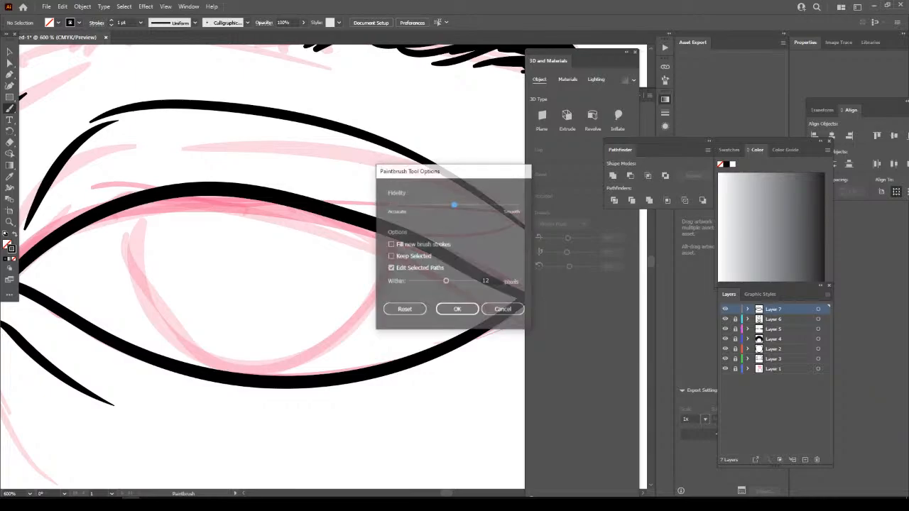
{"action": "left_click_drag", "start_coordinate": [454, 205], "coordinate": [517, 205]}
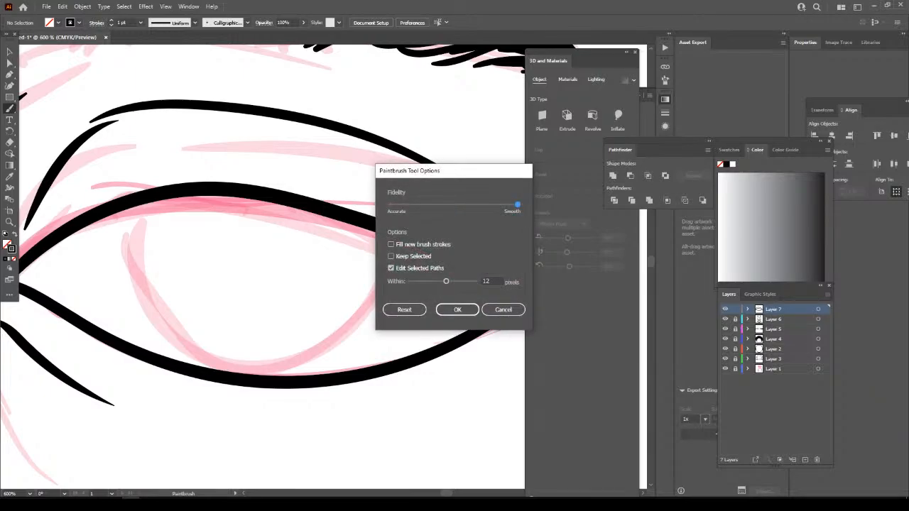
{"action": "left_click", "coordinate": [457, 310]}
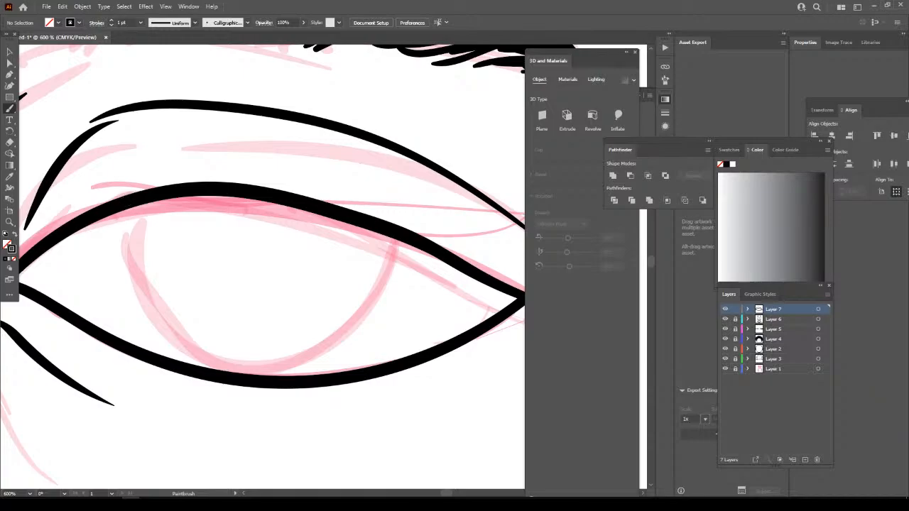
Trace the right-hand eye's iris with one curved Paintbrush stroke hanging from the upper lid, and check it on the face.
{"action": "mouse_move", "coordinate": [122, 210]}
{"action": "left_mouse_down"}
{"action": "mouse_move", "coordinate": [146, 296]}
{"action": "mouse_move", "coordinate": [170, 330]}
{"action": "mouse_move", "coordinate": [244, 365]}
{"action": "mouse_move", "coordinate": [290, 361]}
{"action": "mouse_move", "coordinate": [331, 344]}
{"action": "mouse_move", "coordinate": [365, 313]}
{"action": "mouse_move", "coordinate": [398, 236]}
{"action": "left_mouse_up"}
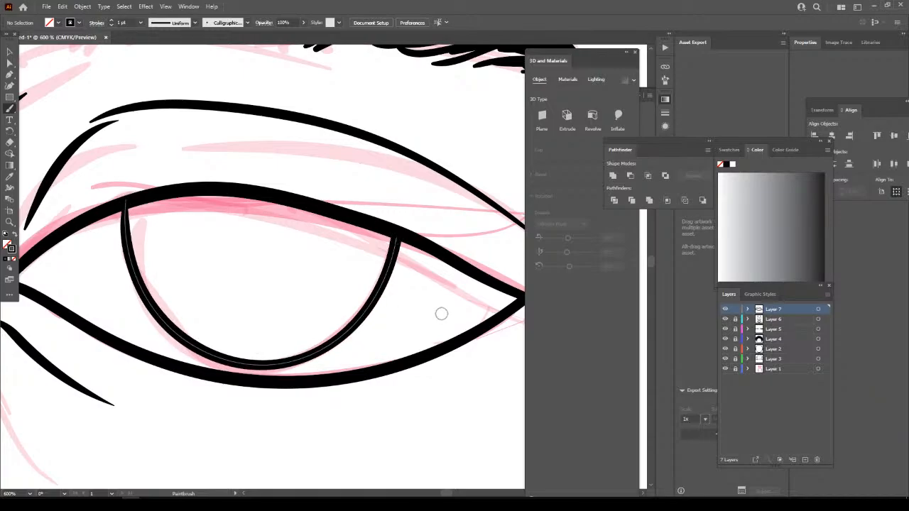
{"action": "key", "text": "ctrl+minus"}
{"action": "key", "text": "ctrl+minus"}
{"action": "key", "text": "ctrl+minus"}
{"action": "key", "text": "ctrl+minus"}
{"action": "key", "text": "ctrl+minus"}
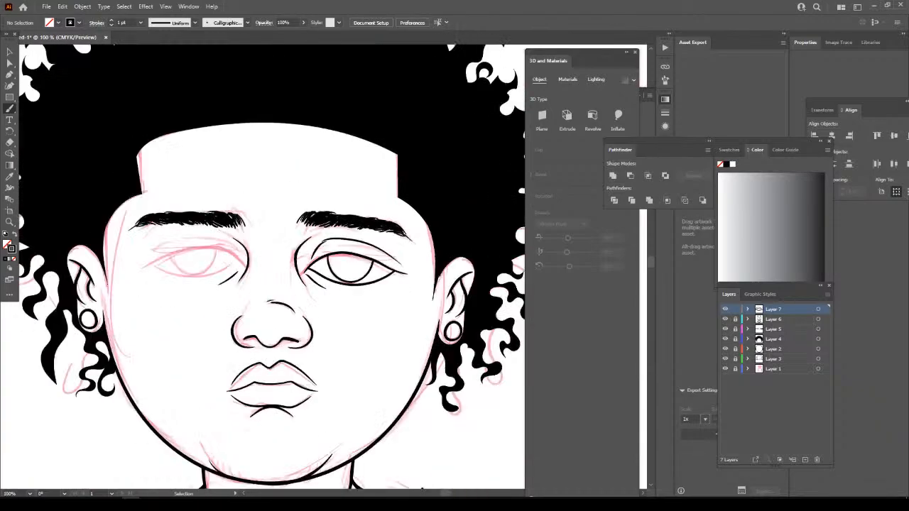
Select the right-hand eye's lids, crease and iris and duplicate them over the sketched left-hand eye.
{"action": "scroll", "coordinate": [271, 265], "scroll_direction": "left", "scroll_amount": 2}
{"action": "key", "text": "ctrl+plus"}
{"action": "key", "text": "ctrl+plus"}
{"action": "key", "text": "ctrl+minus"}
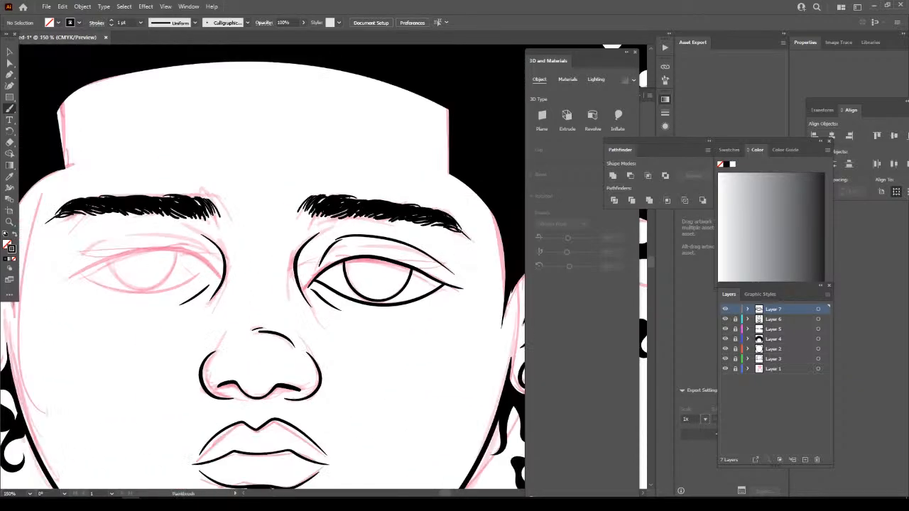
{"action": "key", "text": "v"}
{"action": "left_click_drag", "start_coordinate": [442, 324], "coordinate": [341, 240]}
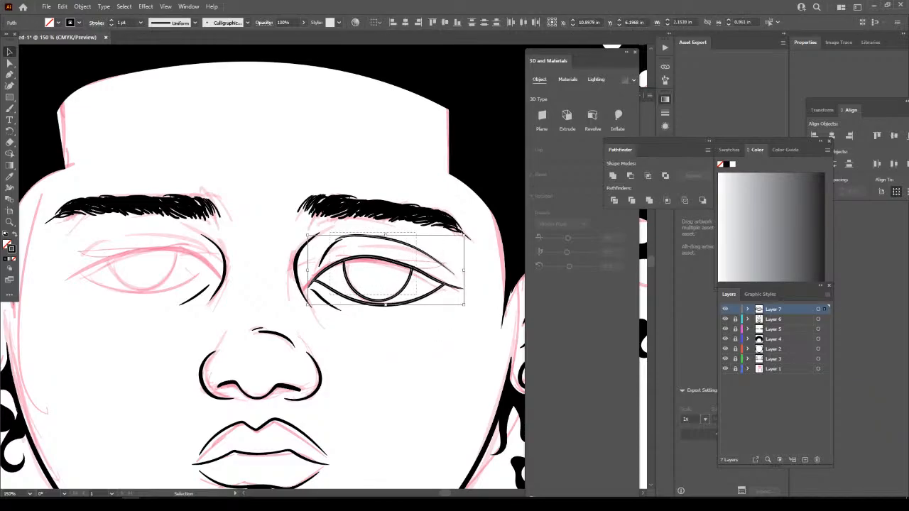
{"action": "left_click_drag", "start_coordinate": [383, 264], "coordinate": [135, 264]}
Reflect the duplicated eye across the vertical axis, then shift and tilt it to fit the left-hand eye sketch.
{"action": "right_click", "coordinate": [129, 262]}
{"action": "mouse_move", "coordinate": [178, 400]}
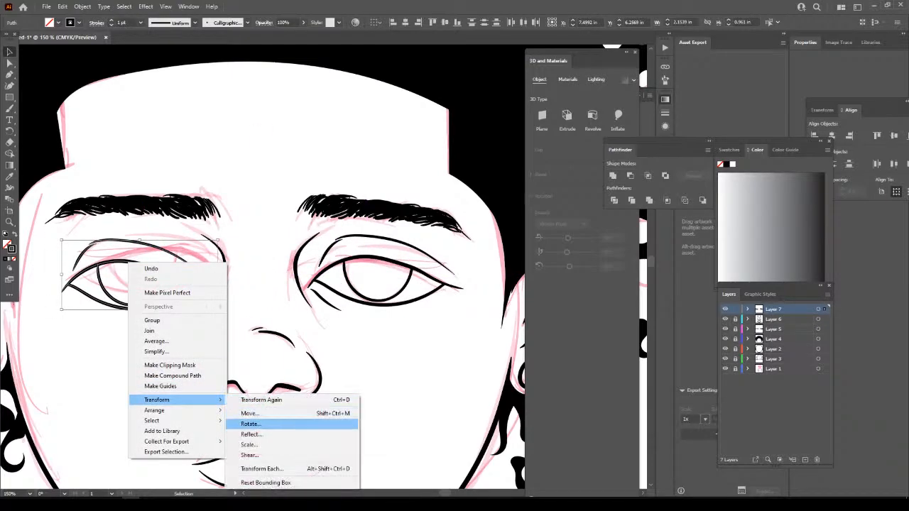
{"action": "left_click", "coordinate": [317, 422]}
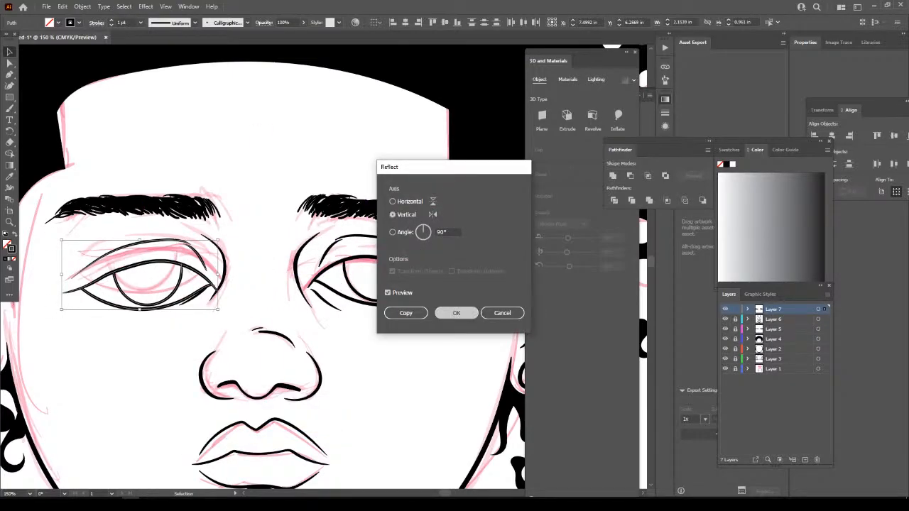
{"action": "left_click", "coordinate": [457, 313]}
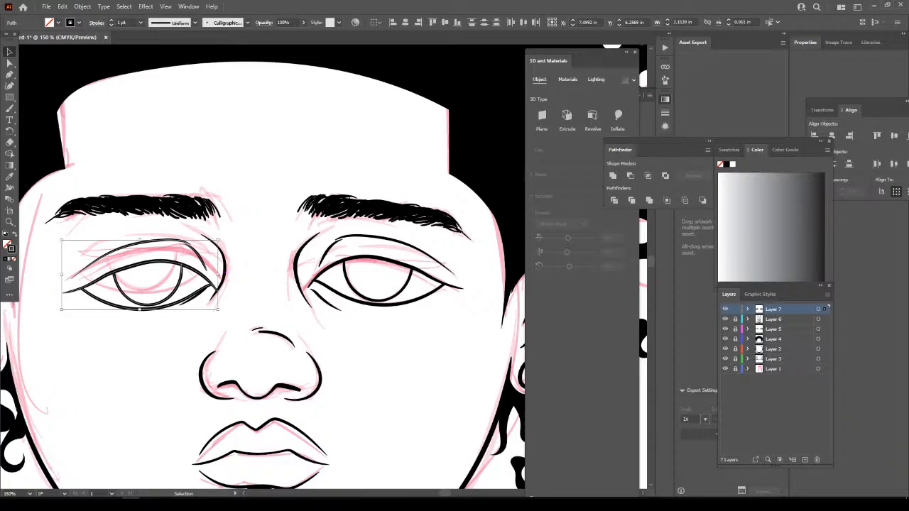
{"action": "left_click_drag", "start_coordinate": [226, 273], "coordinate": [211, 256]}
{"action": "key", "text": "ctrl+shift+a"}
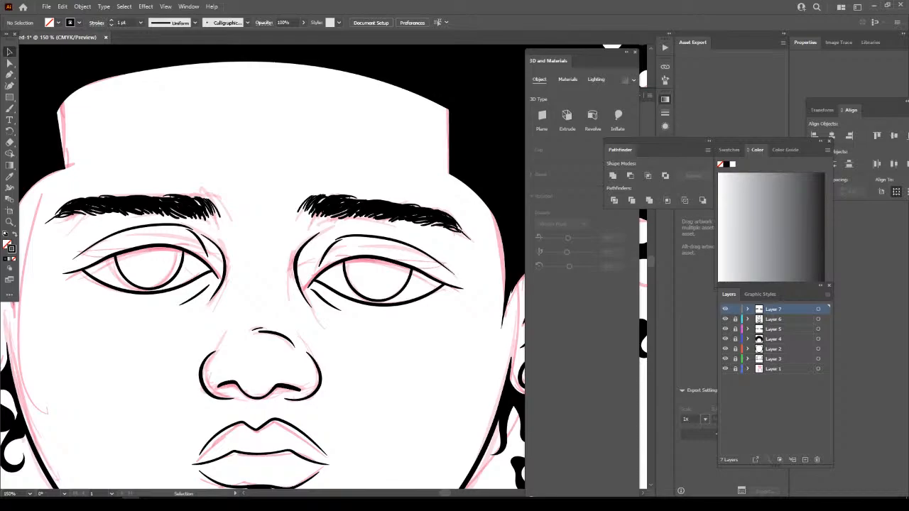
Hide Layer 1 and examine both eyes against the whole portrait without the sketch.
{"action": "key", "text": "ctrl+minus"}
{"action": "key", "text": "ctrl+minus"}
{"action": "key", "text": "ctrl+minus"}
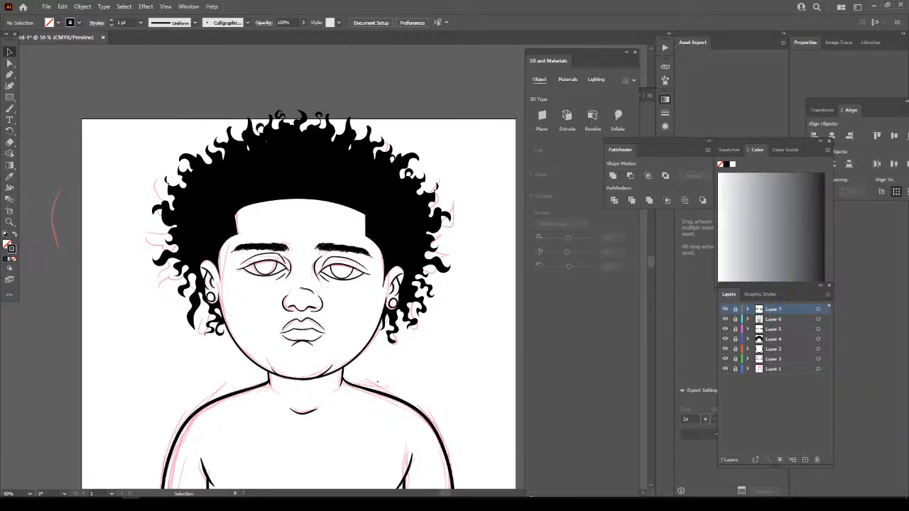
{"action": "key", "text": "ctrl+minus"}
{"action": "key", "text": "ctrl+minus"}
{"action": "key", "text": "ctrl+minus"}
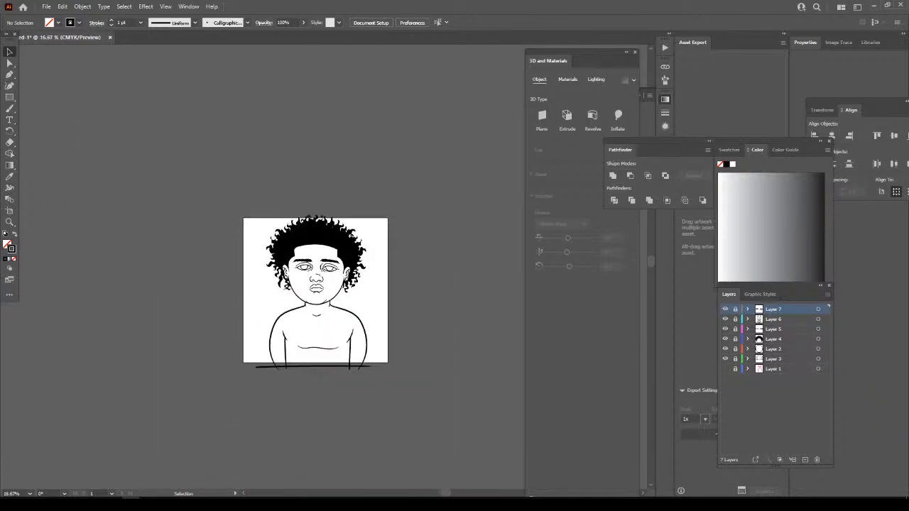
{"action": "key", "text": "ctrl+plus"}
{"action": "key", "text": "ctrl+plus"}
{"action": "key", "text": "ctrl+plus"}
{"action": "key", "text": "ctrl+plus"}
{"action": "key", "text": "ctrl+plus"}
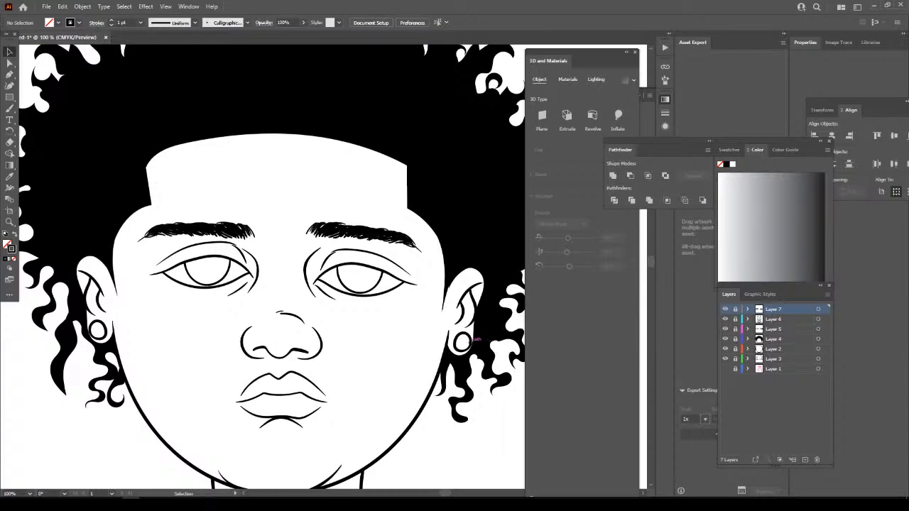
{"action": "key", "text": "ctrl+plus"}
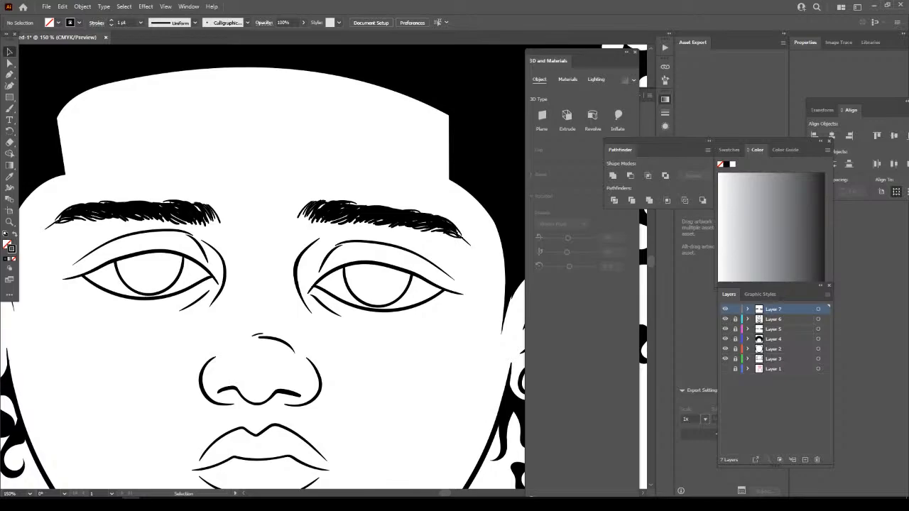
Flatten the right-hand eye from its upper edge to about 0.81 in high and nudge it slightly up.
{"action": "left_click_drag", "start_coordinate": [353, 233], "coordinate": [447, 306]}
{"action": "left_click_drag", "start_coordinate": [385, 241], "coordinate": [385, 253]}
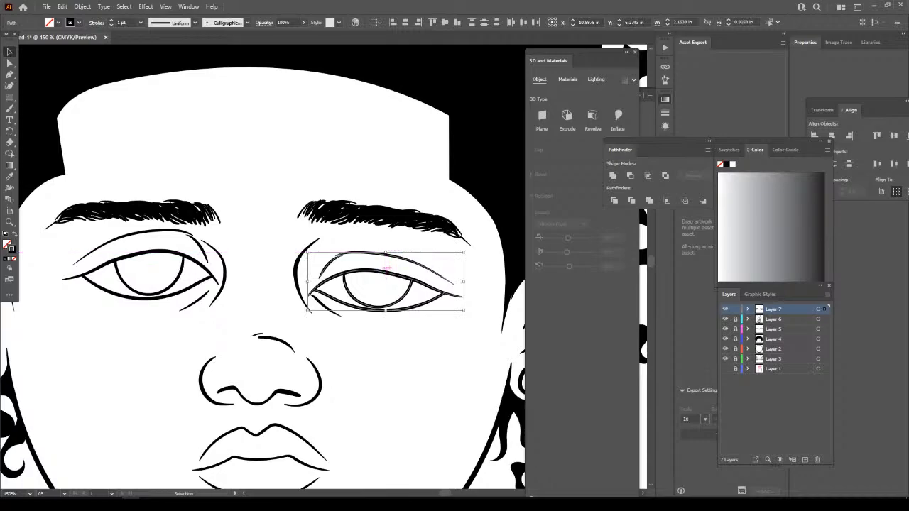
{"action": "key", "text": "Up"}
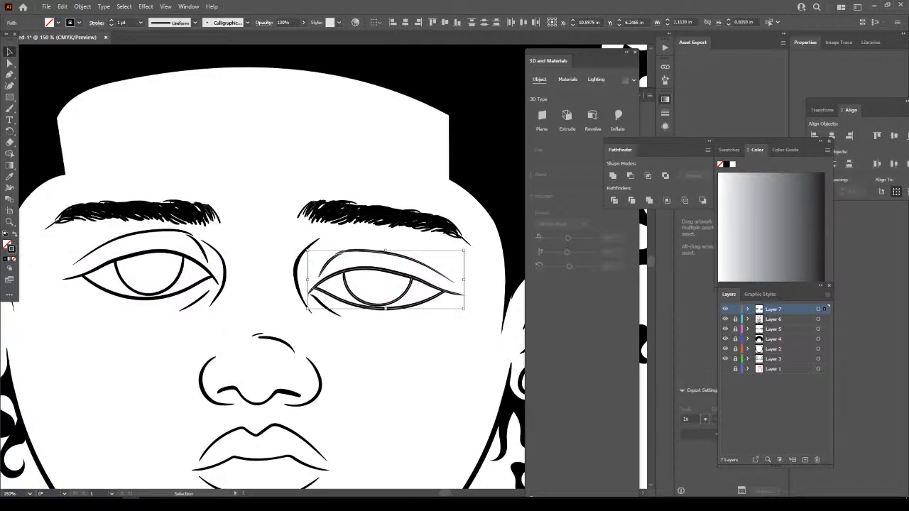
{"action": "key", "text": "ctrl+shift+a"}
Delete the taller left-hand eye and replace it with a duplicate of the flattened right-hand eye.
{"action": "left_click", "coordinate": [164, 230]}
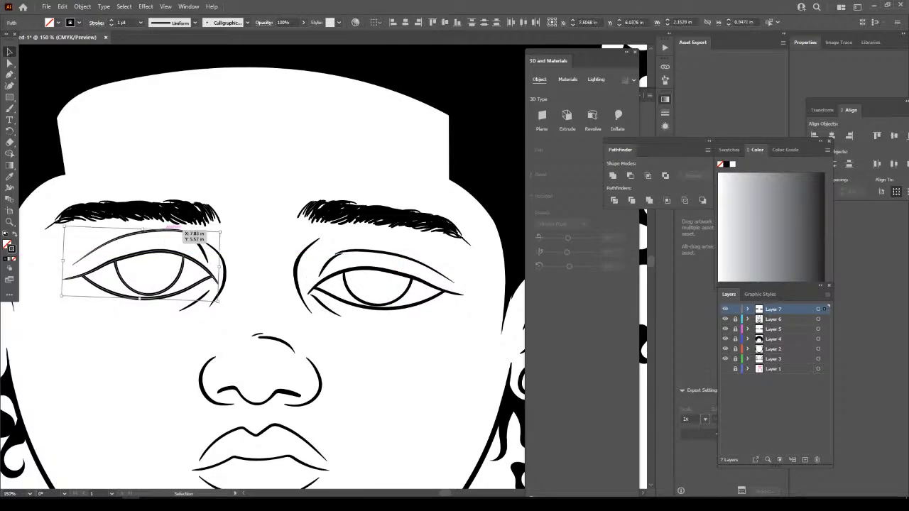
{"action": "key", "text": "Delete"}
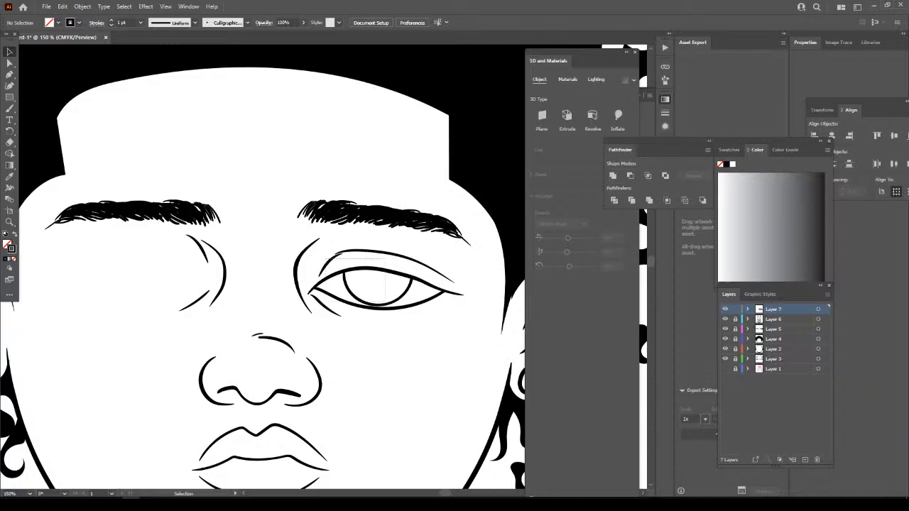
{"action": "left_click", "coordinate": [361, 268]}
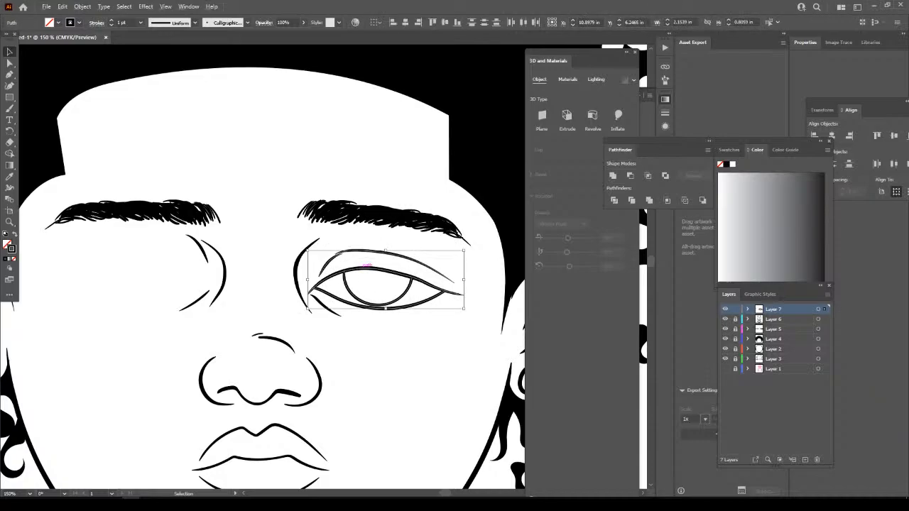
{"action": "left_click_drag", "start_coordinate": [366, 266], "coordinate": [103, 266]}
Reflect the new left-hand eye across the vertical axis and move it inward to the crease lines beside the nose.
{"action": "right_click", "coordinate": [101, 264]}
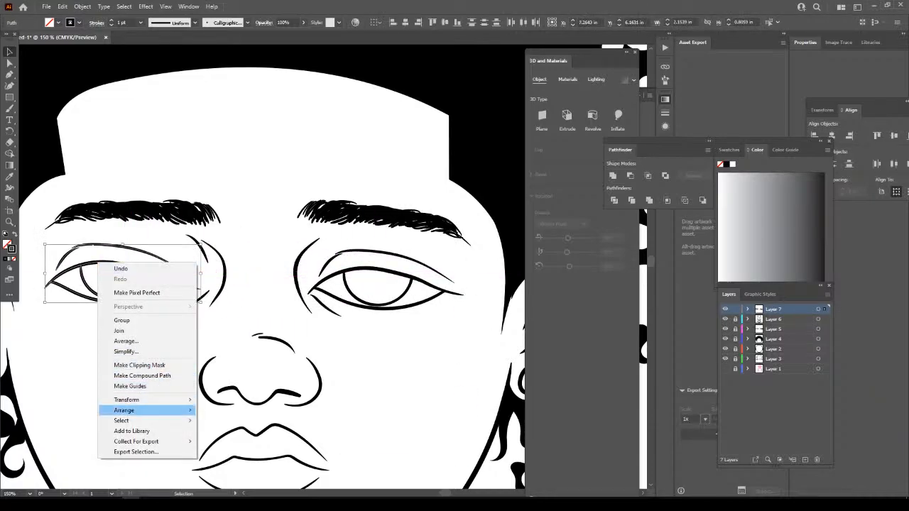
{"action": "mouse_move", "coordinate": [126, 400]}
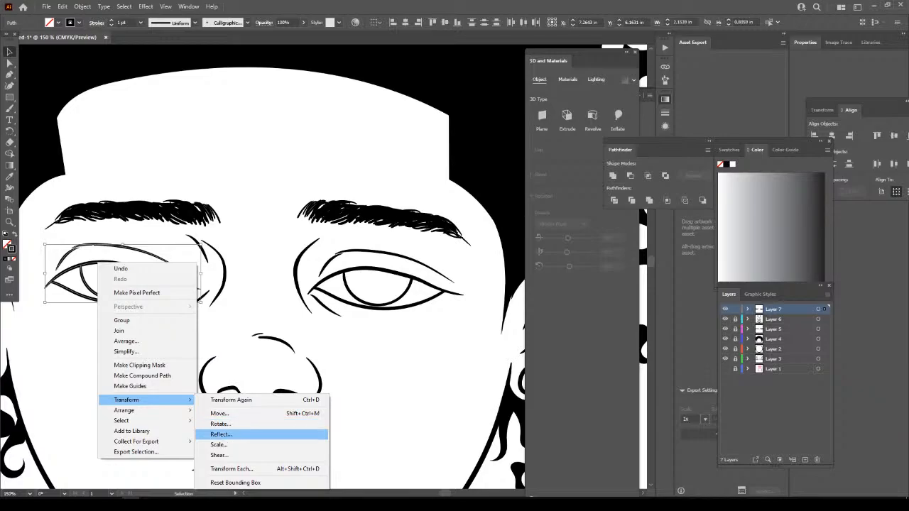
{"action": "left_click", "coordinate": [220, 434]}
{"action": "left_click", "coordinate": [459, 312]}
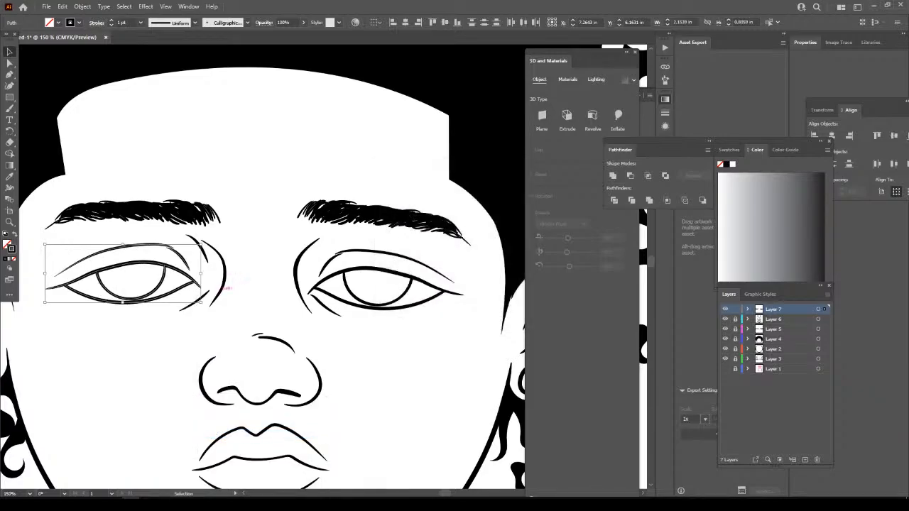
{"action": "left_click_drag", "start_coordinate": [188, 268], "coordinate": [210, 273]}
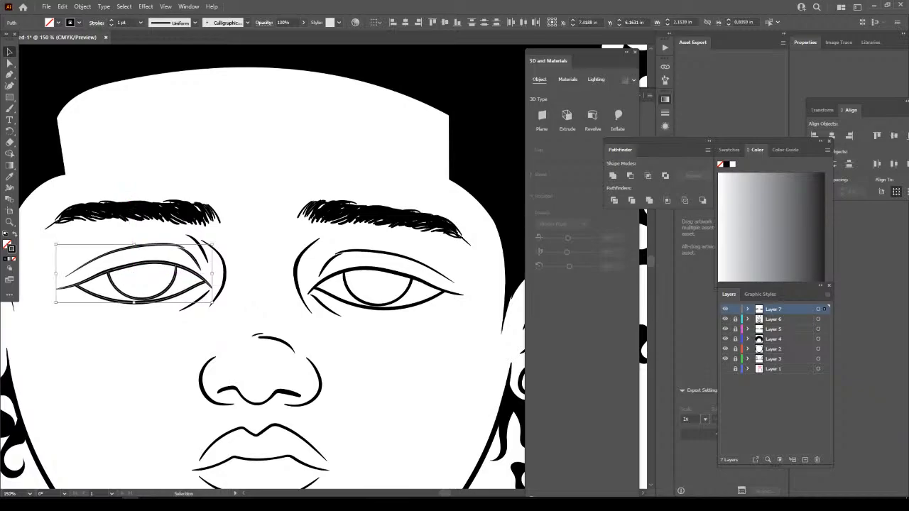
{"action": "left_click", "coordinate": [217, 375]}
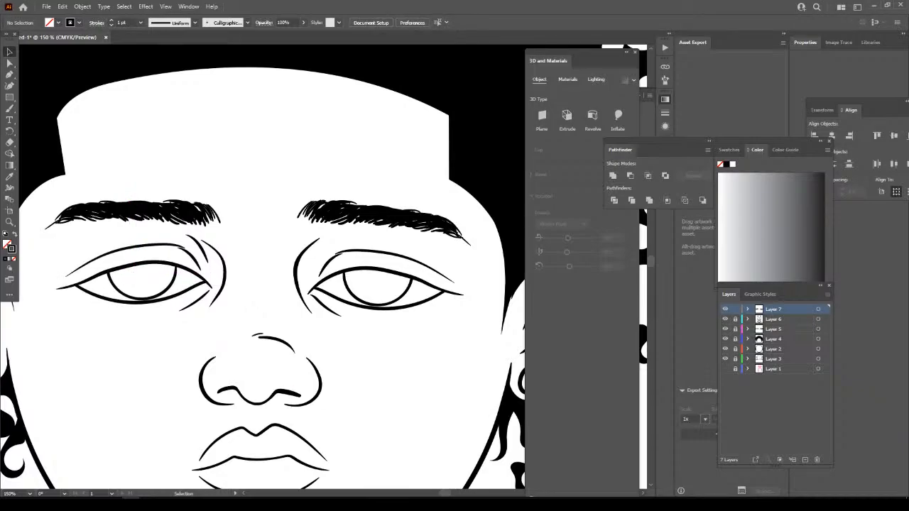
Examine the proportions and placement of the matching eyes in the full portrait.
{"action": "key", "text": "ctrl+minus"}
{"action": "key", "text": "ctrl+minus"}
{"action": "key", "text": "ctrl+minus"}
{"action": "key", "text": "ctrl+minus"}
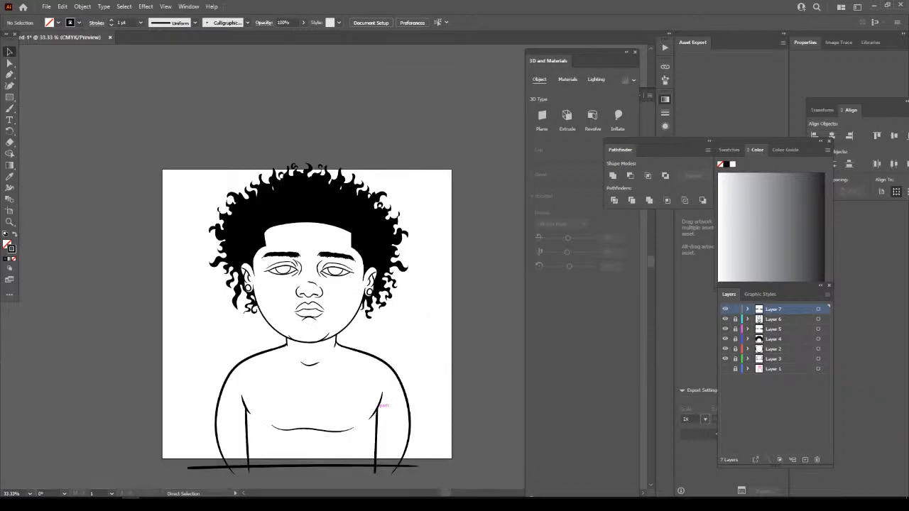
{"action": "key", "text": "ctrl+plus"}
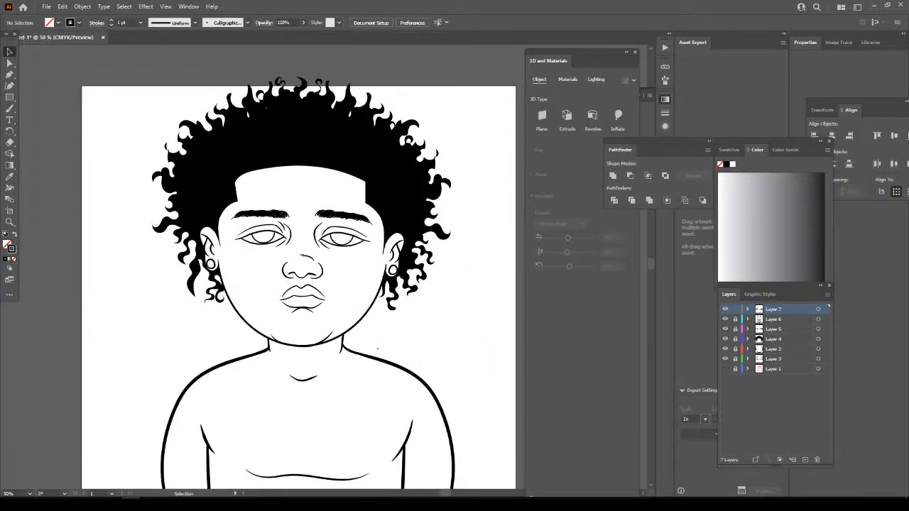
{"action": "key", "text": "ctrl+plus"}
{"action": "key", "text": "ctrl+plus"}
{"action": "key", "text": "ctrl+plus"}
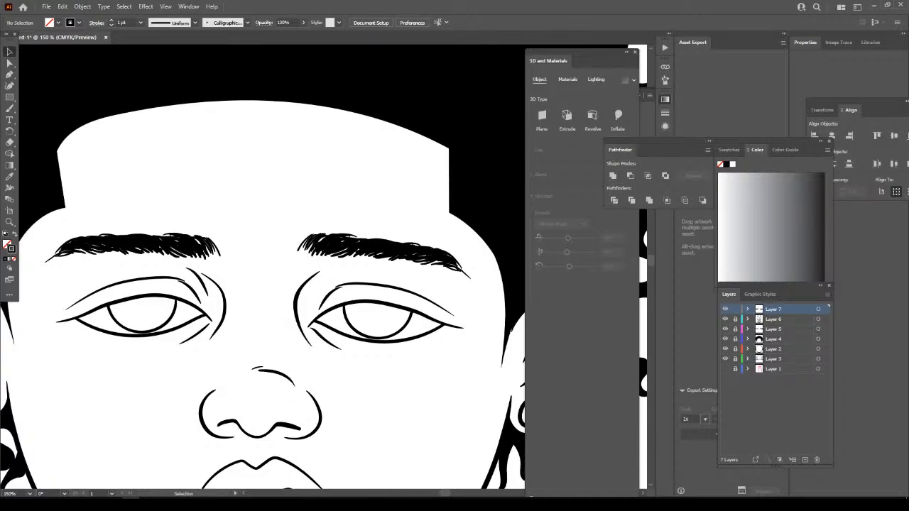
With Layer 7 locked and Layer 5 unlocked, delete all the hair strokes of both eyebrows.
{"action": "left_click_drag", "start_coordinate": [76, 221], "coordinate": [170, 251]}
{"action": "left_click_drag", "start_coordinate": [225, 260], "coordinate": [226, 260]}
{"action": "left_click_drag", "start_coordinate": [298, 217], "coordinate": [468, 277]}
{"action": "key", "text": "Delete"}
{"action": "key", "text": "Delete"}
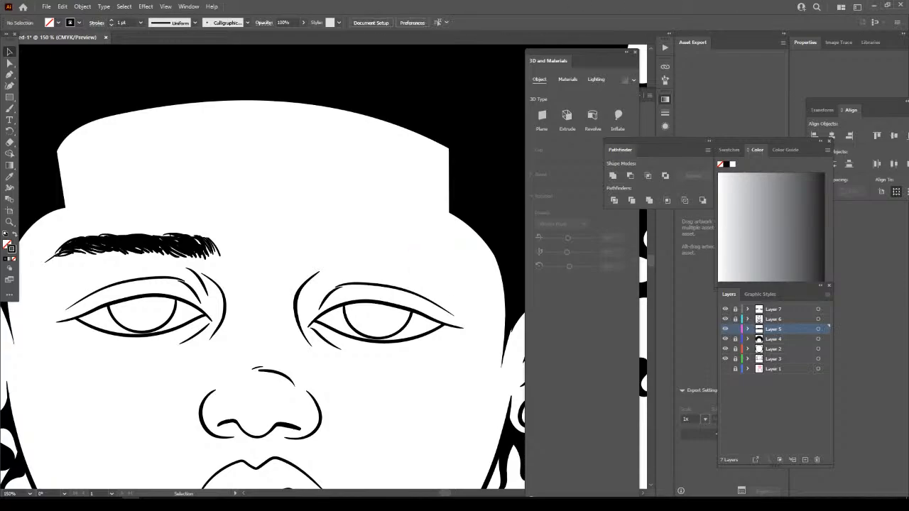
{"action": "mouse_move", "coordinate": [61, 228]}
{"action": "left_mouse_down"}
{"action": "mouse_move", "coordinate": [102, 243]}
{"action": "mouse_move", "coordinate": [223, 253]}
{"action": "left_mouse_up"}
{"action": "key", "text": "Delete"}
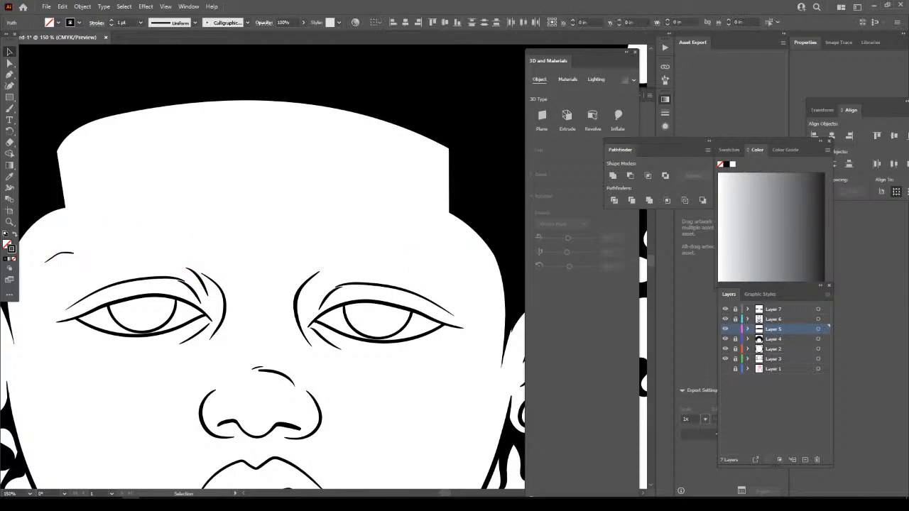
{"action": "left_click_drag", "start_coordinate": [73, 254], "coordinate": [75, 257]}
{"action": "key", "text": "Delete"}
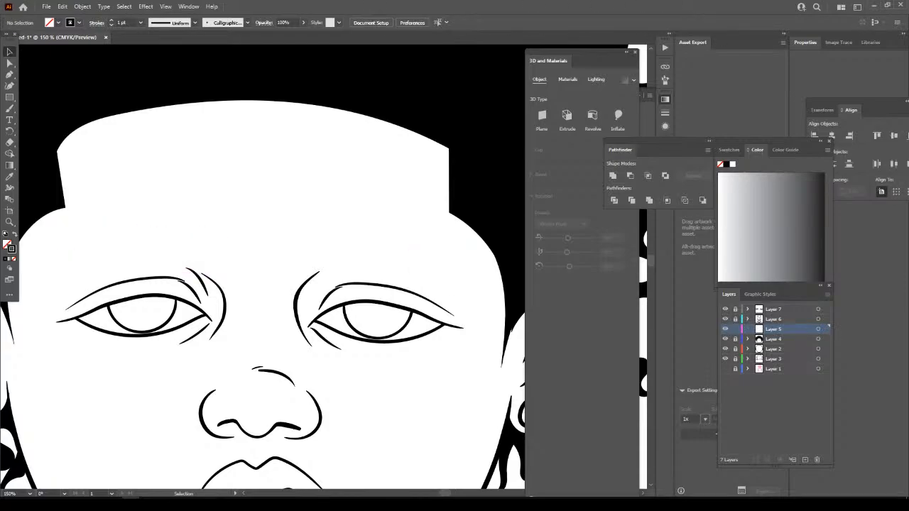
Outline a new right-hand eyebrow with the Pencil tool, about 2.31 in wide and 0.85 in high, tapering at its outer end.
{"action": "mouse_move", "coordinate": [9, 108]}
{"action": "left_mouse_down"}
{"action": "mouse_move", "coordinate": [32, 110]}
{"action": "mouse_move", "coordinate": [44, 131]}
{"action": "left_mouse_up"}
{"action": "left_click_drag", "start_coordinate": [458, 273], "coordinate": [429, 249]}
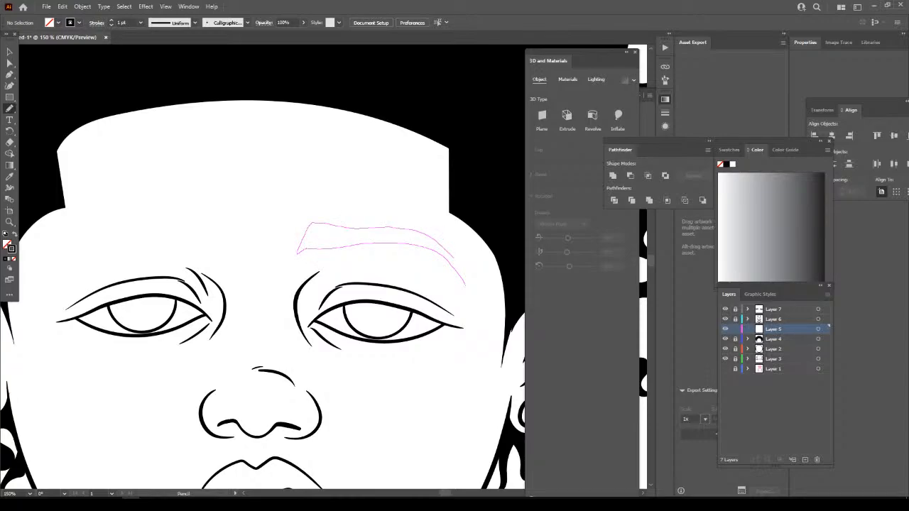
{"action": "left_click_drag", "start_coordinate": [465, 285], "coordinate": [465, 286]}
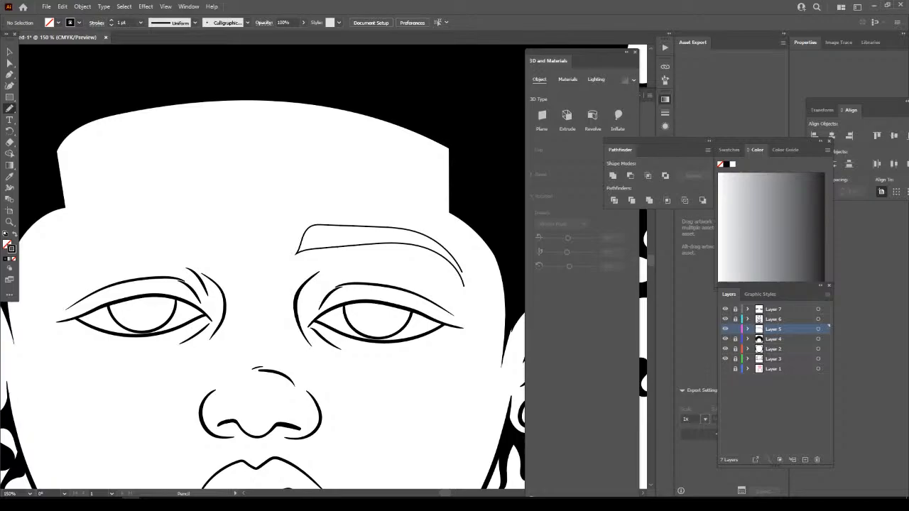
Swap the eyebrow outline's fill and stroke to make it solid black without a stroke, and check it against the face.
{"action": "left_click", "coordinate": [9, 52]}
{"action": "left_click_drag", "start_coordinate": [294, 208], "coordinate": [458, 265]}
{"action": "key", "text": "shift+x"}
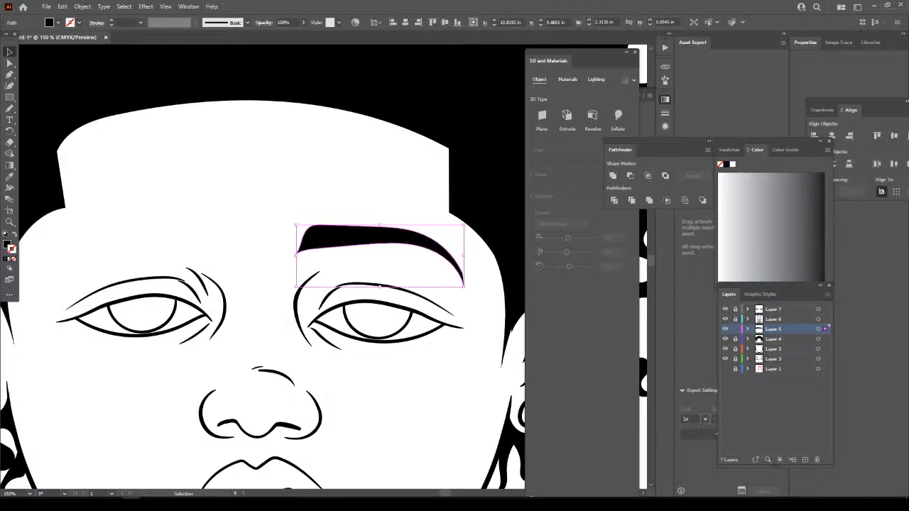
{"action": "key", "text": "ctrl+shift+a"}
{"action": "key", "text": "ctrl+minus"}
{"action": "key", "text": "ctrl+minus"}
{"action": "key", "text": "ctrl+minus"}
{"action": "scroll", "coordinate": [299, 295], "scroll_direction": "down", "scroll_amount": 1}
{"action": "key", "text": "ctrl+plus"}
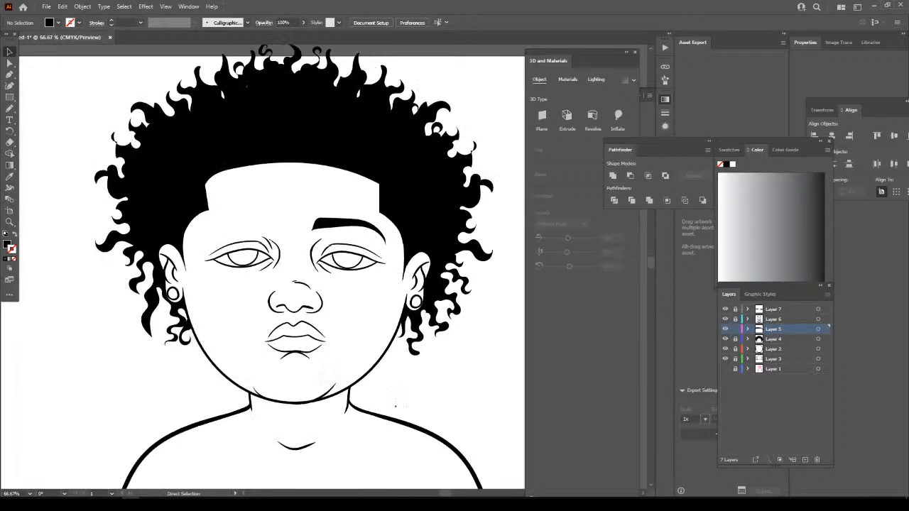
Resize the right-hand eyebrow to about 2.24 in wide and 0.9 in high.
{"action": "key", "text": "ctrl+plus"}
{"action": "key", "text": "ctrl+plus"}
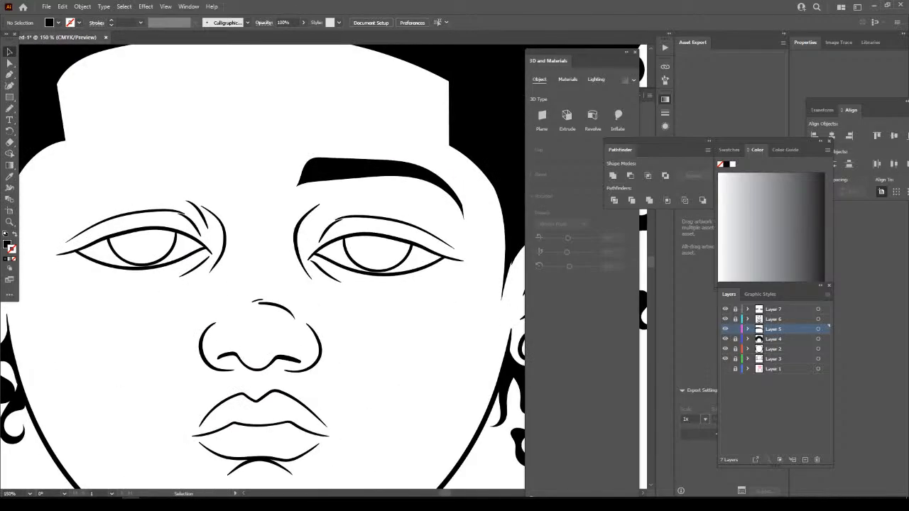
{"action": "left_click", "coordinate": [313, 174]}
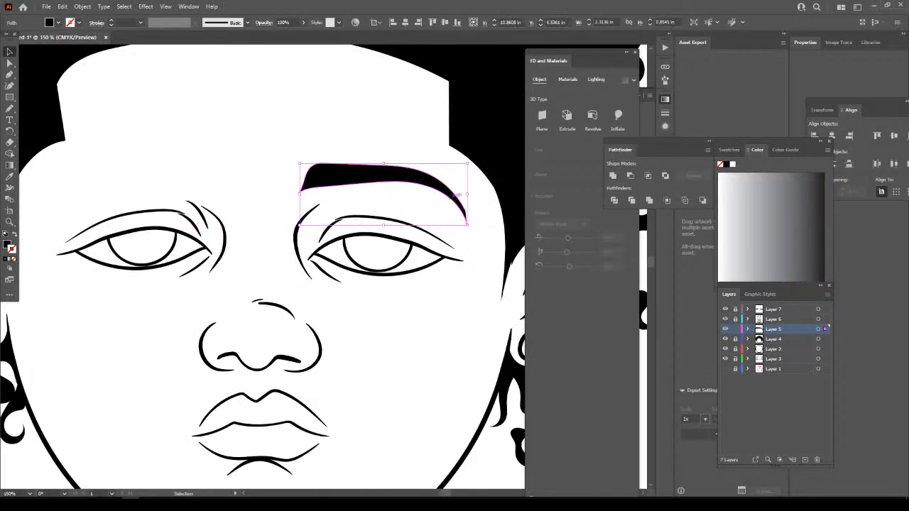
{"action": "left_click_drag", "start_coordinate": [467, 194], "coordinate": [478, 195]}
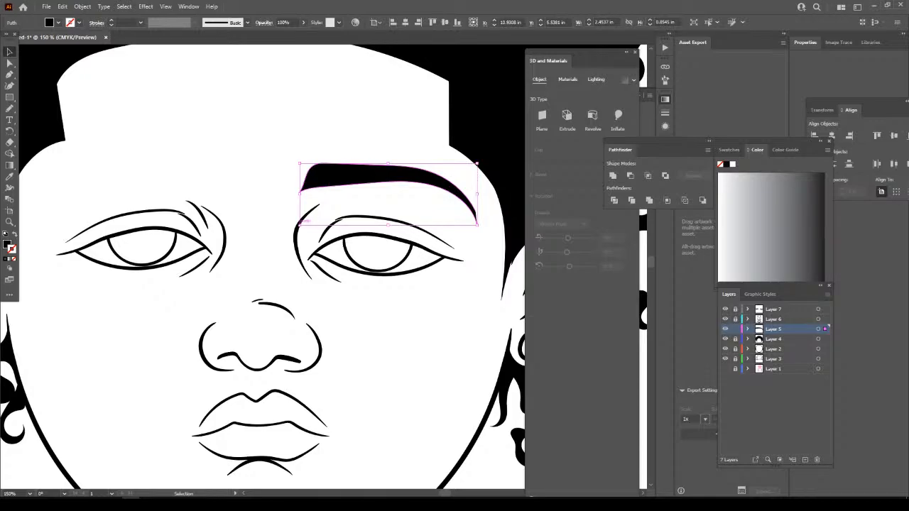
{"action": "left_click_drag", "start_coordinate": [300, 223], "coordinate": [306, 224]}
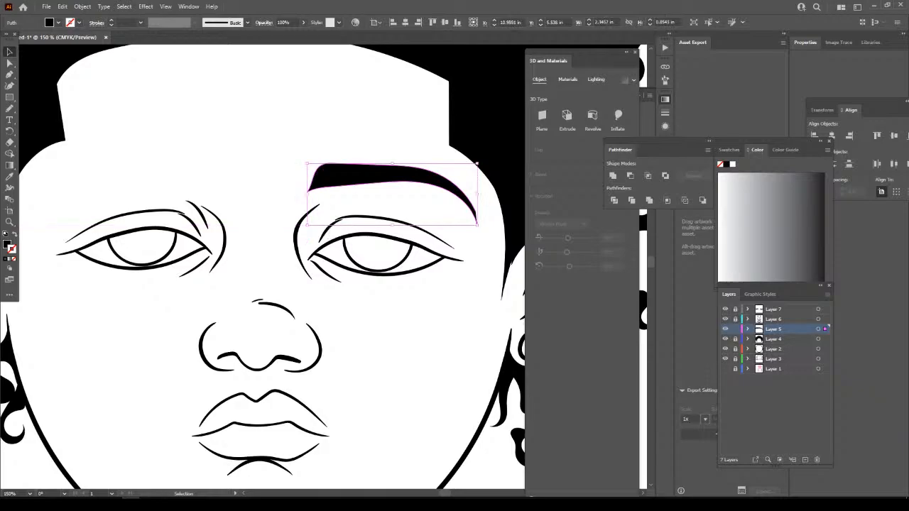
{"action": "left_click_drag", "start_coordinate": [307, 163], "coordinate": [308, 160]}
{"action": "left_click_drag", "start_coordinate": [477, 161], "coordinate": [470, 161]}
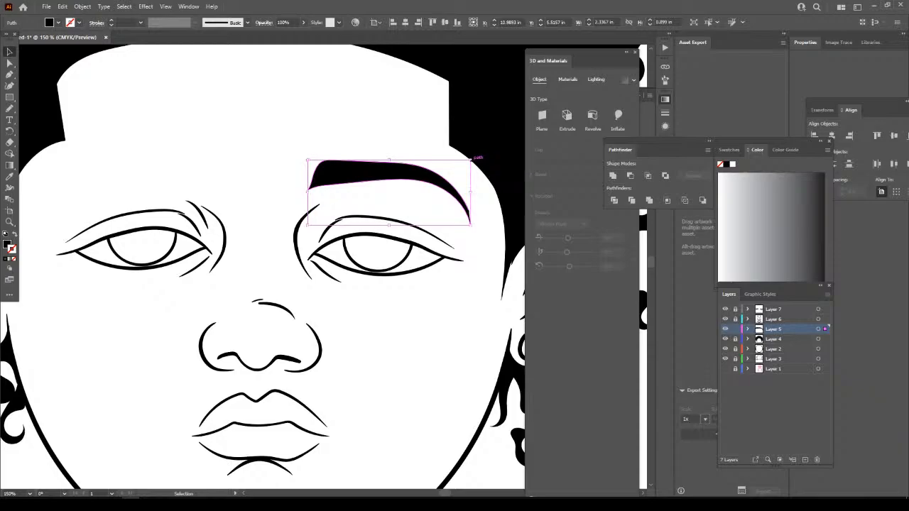
Erase part of the right-hand eyebrow's outer tip, shortening it to about 0.71 in high.
{"action": "key", "text": "shift+e"}
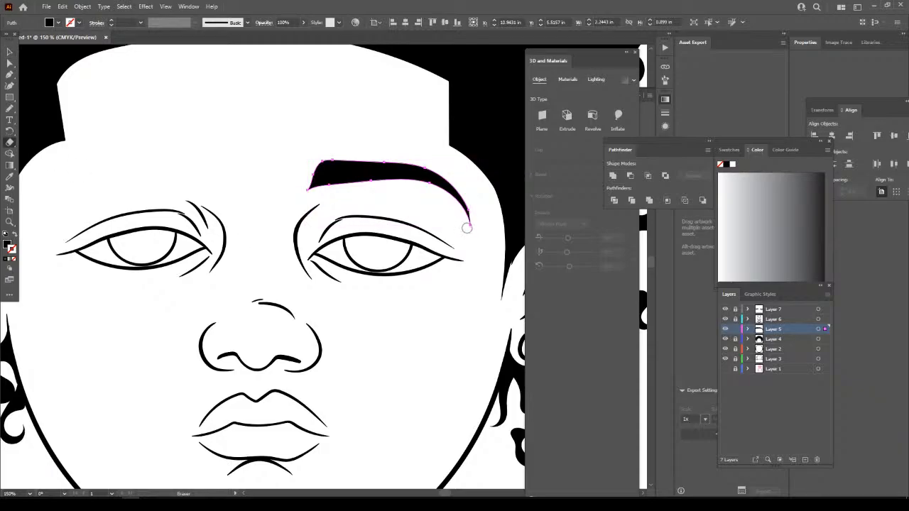
{"action": "left_click_drag", "start_coordinate": [469, 226], "coordinate": [448, 198]}
{"action": "key", "text": "ctrl+1"}
{"action": "key", "text": "shift+e"}
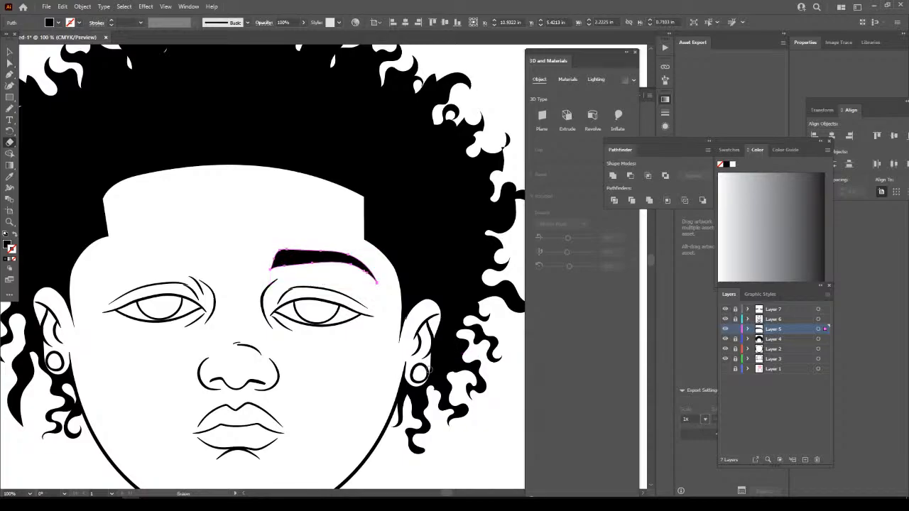
{"action": "left_click", "coordinate": [10, 52]}
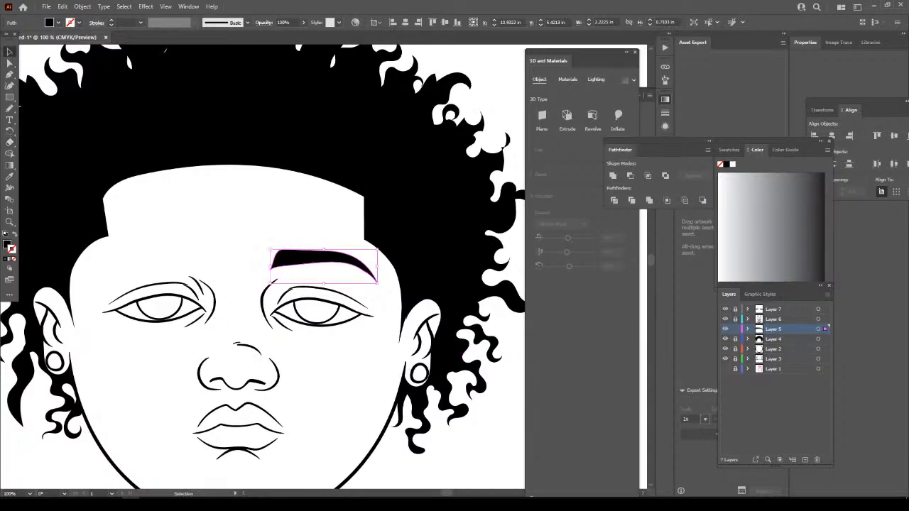
{"action": "left_click", "coordinate": [282, 299]}
Place a copy of the eyebrow above the left-hand eye and reflect it horizontally as a mirror image.
{"action": "key", "text": "ctrl+minus"}
{"action": "key", "text": "ctrl+minus"}
{"action": "key", "text": "ctrl+minus"}
{"action": "key", "text": "ctrl+plus"}
{"action": "key", "text": "ctrl+plus"}
{"action": "key", "text": "ctrl+plus"}
{"action": "key", "text": "ctrl+plus"}
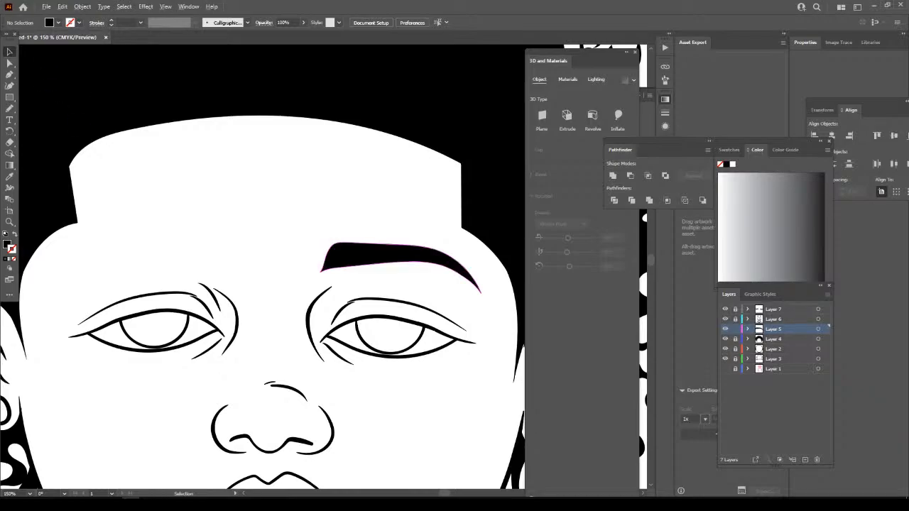
{"action": "left_click_drag", "start_coordinate": [401, 264], "coordinate": [146, 252]}
{"action": "right_click", "coordinate": [100, 250]}
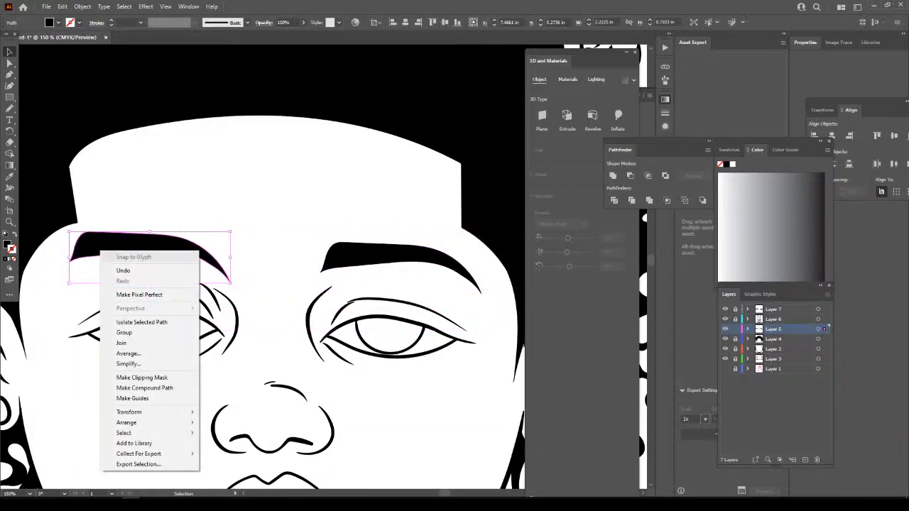
{"action": "mouse_move", "coordinate": [142, 412]}
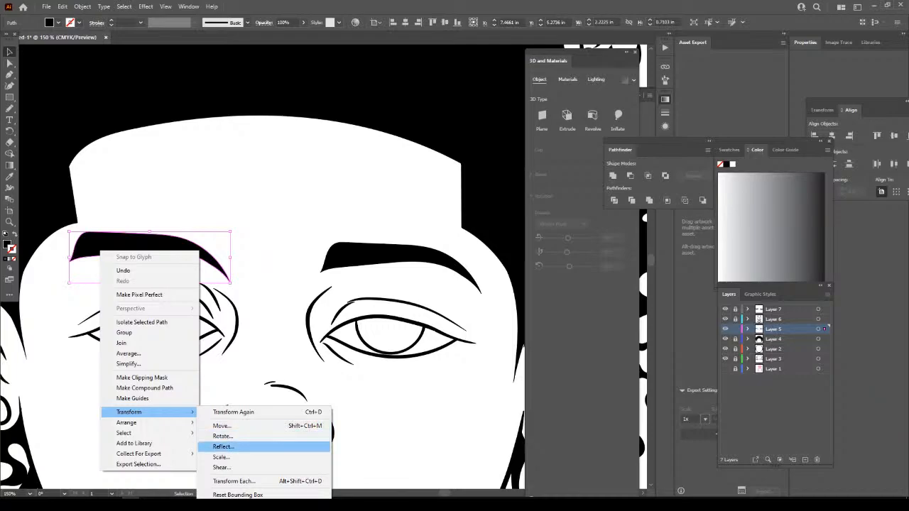
{"action": "left_click", "coordinate": [222, 447]}
{"action": "key", "text": "Return"}
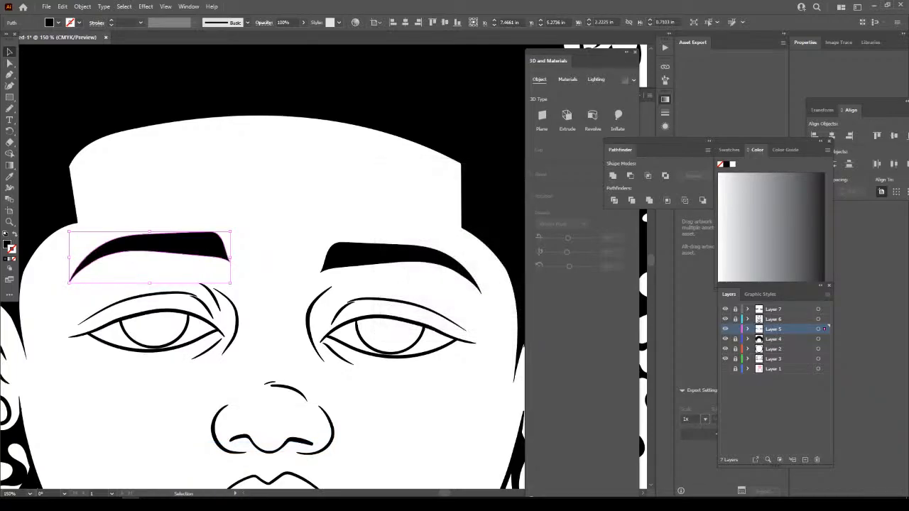
Move the mirrored eyebrow down level with the right-hand one and check both against the whole portrait.
{"action": "left_click_drag", "start_coordinate": [149, 255], "coordinate": [146, 267]}
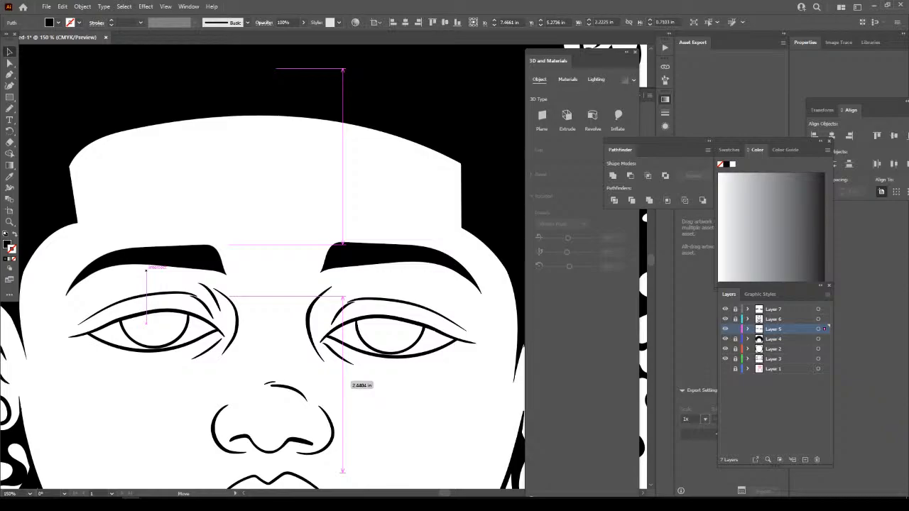
{"action": "left_click_drag", "start_coordinate": [146, 270], "coordinate": [146, 272]}
{"action": "key", "text": "ctrl+shift+a"}
{"action": "key", "text": "ctrl+minus"}
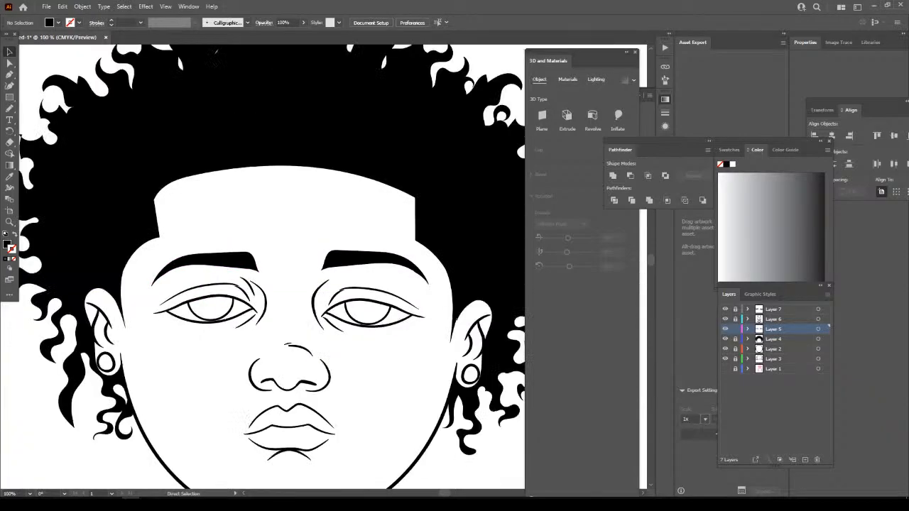
{"action": "key", "text": "ctrl+minus"}
{"action": "key", "text": "ctrl+minus"}
{"action": "key", "text": "ctrl+minus"}
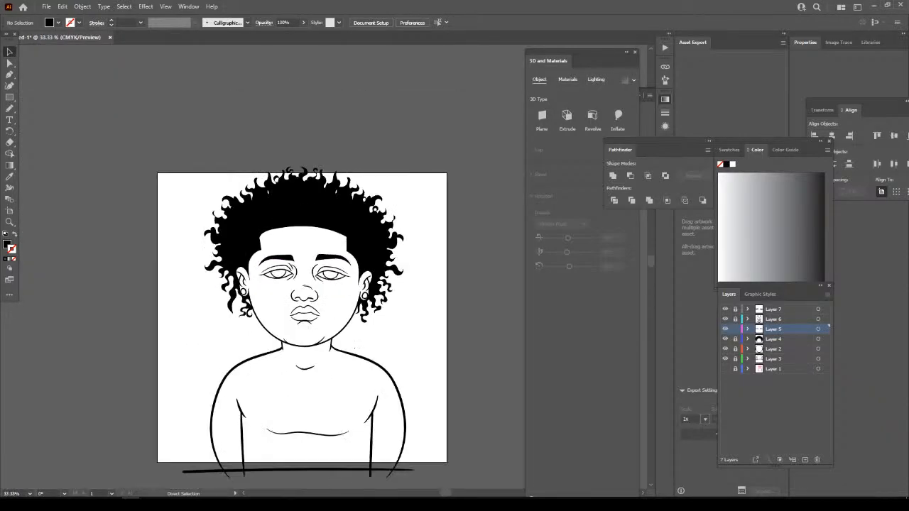
Shift the left-hand eyebrow slightly outward, rotate it a few degrees clockwise, and nudge it into place above the eye.
{"action": "key", "text": "ctrl+plus"}
{"action": "key", "text": "ctrl+plus"}
{"action": "key", "text": "ctrl+plus"}
{"action": "key", "text": "ctrl+plus"}
{"action": "left_click_drag", "start_coordinate": [253, 238], "coordinate": [247, 237]}
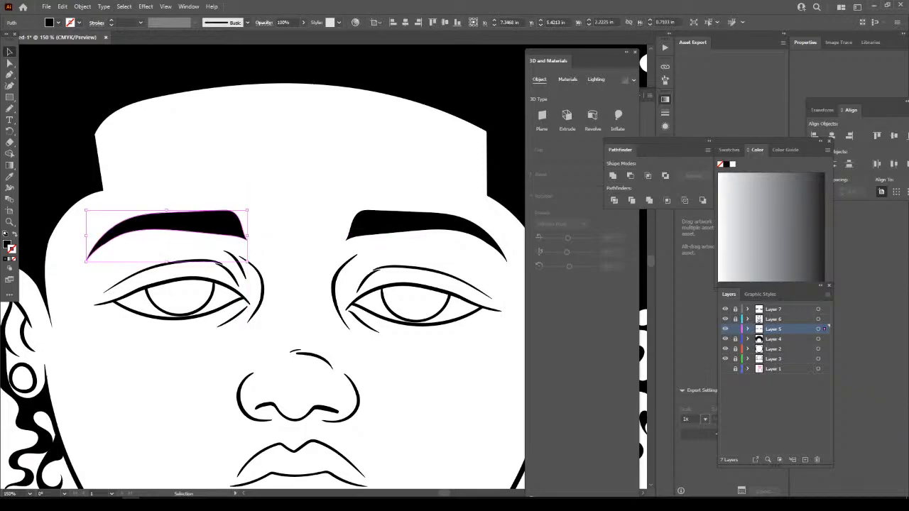
{"action": "left_click_drag", "start_coordinate": [250, 209], "coordinate": [249, 212]}
{"action": "key", "text": "Right"}
{"action": "key", "text": "Right"}
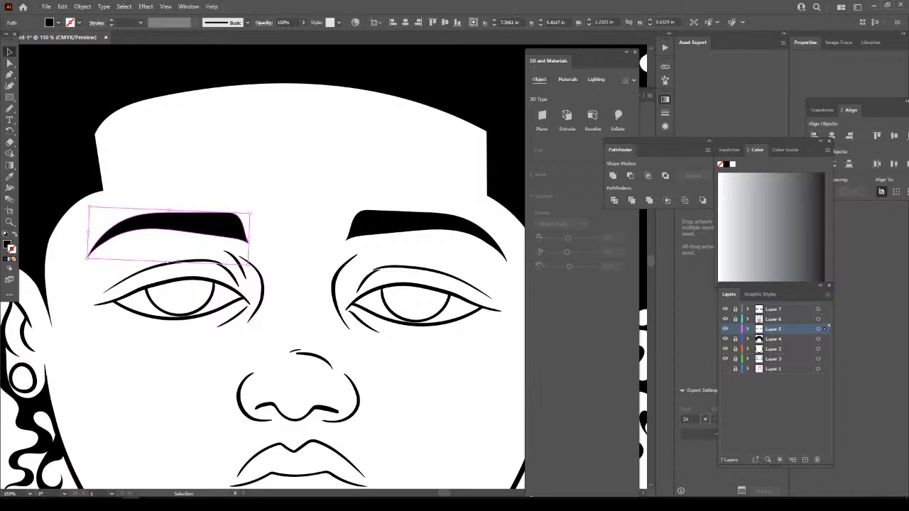
{"action": "key", "text": "Up"}
Lower the right-hand eyebrow slightly towards its eye and check the pair against the full portrait.
{"action": "left_click_drag", "start_coordinate": [383, 216], "coordinate": [384, 221]}
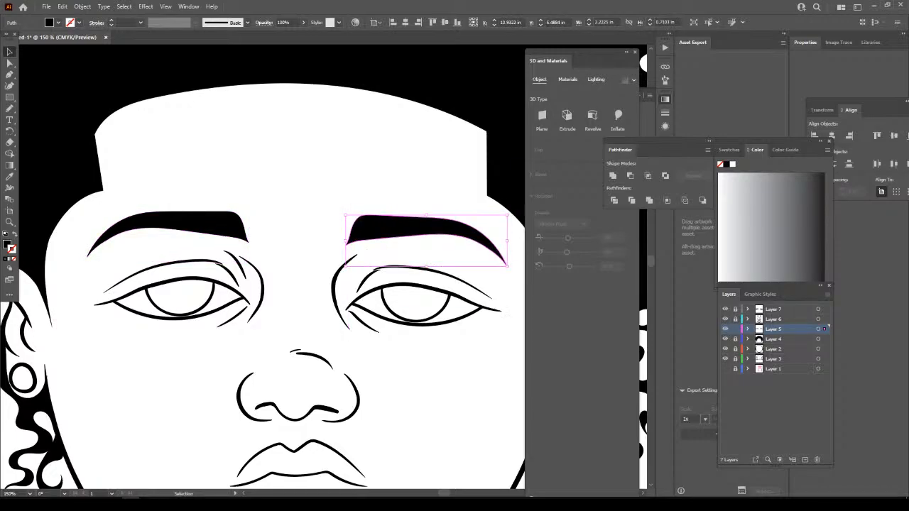
{"action": "key", "text": "ctrl+shift+a"}
{"action": "key", "text": "ctrl+minus"}
{"action": "key", "text": "ctrl+minus"}
{"action": "key", "text": "ctrl+minus"}
{"action": "key", "text": "ctrl+minus"}
{"action": "key", "text": "ctrl+plus"}
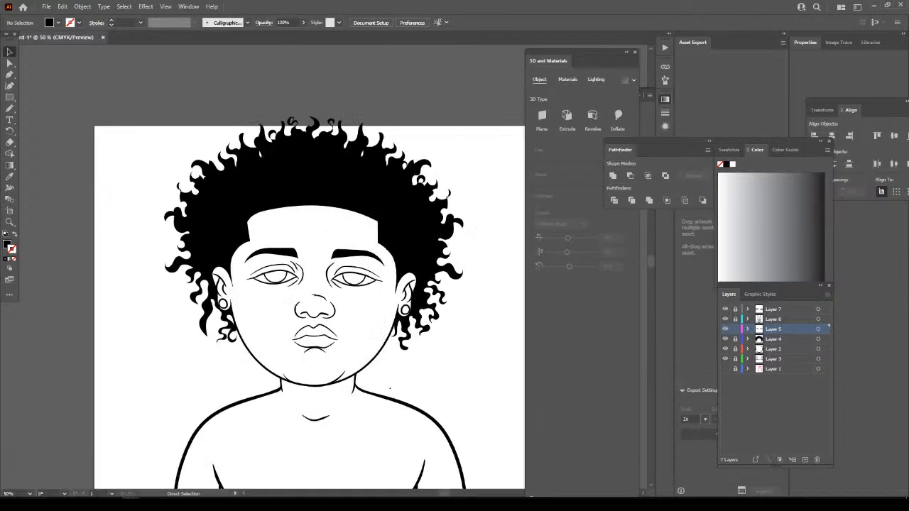
Paint short, fine hairs at the inner end of the right-hand eyebrow using the Paintbrush with a 0.75 pt black stroke and no fill.
{"action": "key", "text": "ctrl+plus"}
{"action": "key", "text": "ctrl+plus"}
{"action": "key", "text": "ctrl+plus"}
{"action": "key", "text": "ctrl+plus"}
{"action": "left_click", "coordinate": [9, 108]}
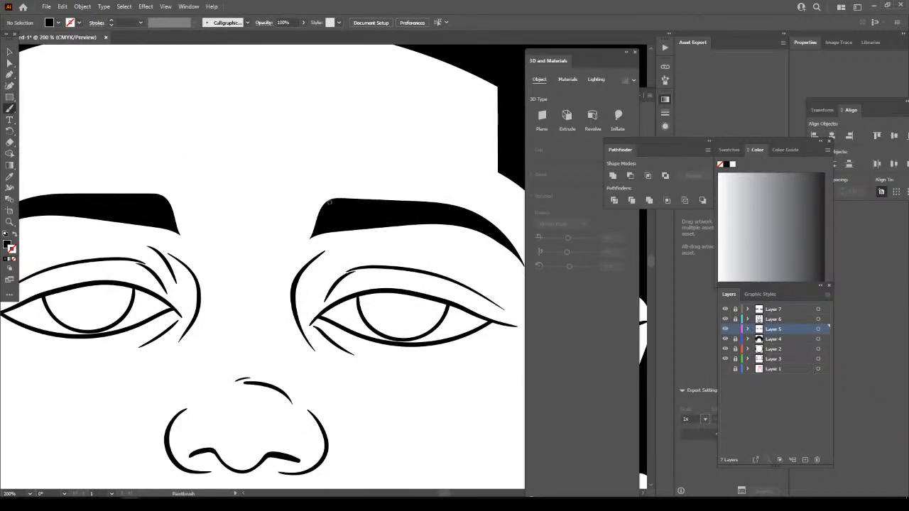
{"action": "key", "text": "shift+x"}
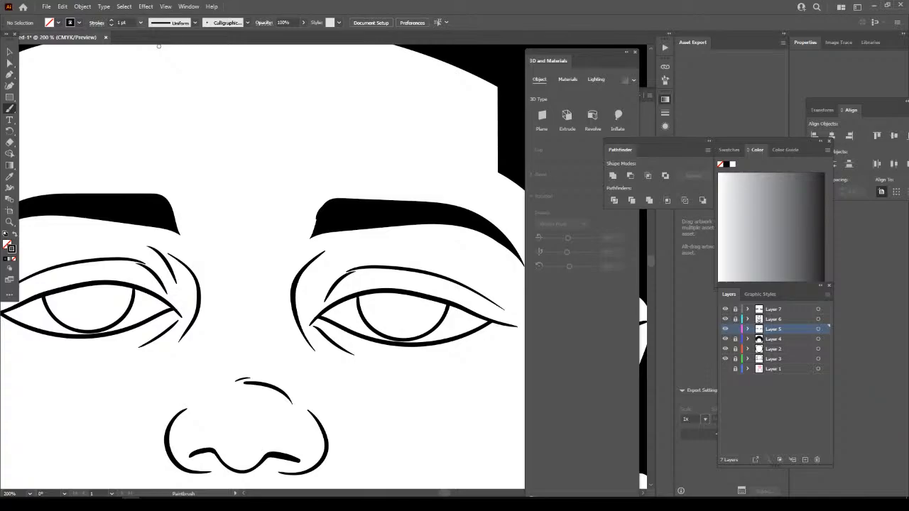
{"action": "left_click", "coordinate": [140, 22]}
{"action": "left_click", "coordinate": [150, 34]}
{"action": "left_click_drag", "start_coordinate": [321, 204], "coordinate": [310, 231]}
{"action": "left_click", "coordinate": [140, 22]}
{"action": "left_click", "coordinate": [230, 125]}
{"action": "mouse_move", "coordinate": [311, 207]}
{"action": "left_mouse_down"}
{"action": "mouse_move", "coordinate": [305, 237]}
{"action": "mouse_move", "coordinate": [334, 197]}
{"action": "mouse_move", "coordinate": [350, 196]}
{"action": "left_mouse_up"}
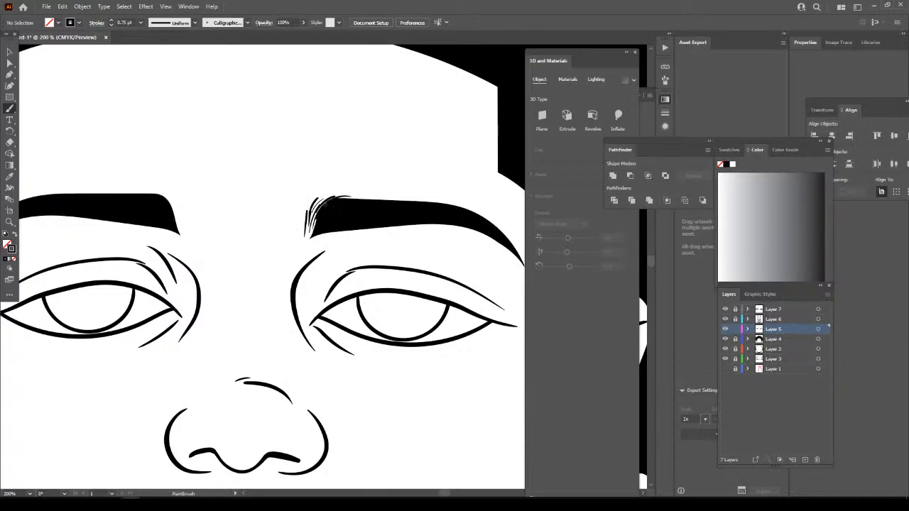
{"action": "left_click_drag", "start_coordinate": [309, 236], "coordinate": [320, 210]}
Paint matching fine hairs at the inner end of the left-hand eyebrow and thicken those on the right-hand one.
{"action": "left_click_drag", "start_coordinate": [183, 233], "coordinate": [164, 196]}
{"action": "key", "text": "ctrl+z"}
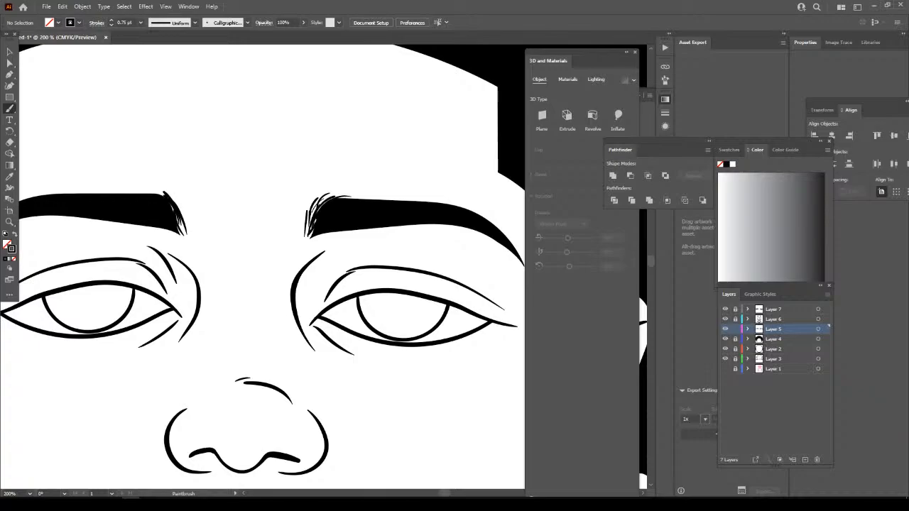
{"action": "mouse_move", "coordinate": [193, 235]}
{"action": "left_mouse_down"}
{"action": "mouse_move", "coordinate": [189, 211]}
{"action": "mouse_move", "coordinate": [169, 195]}
{"action": "left_mouse_up"}
{"action": "mouse_move", "coordinate": [307, 234]}
{"action": "left_mouse_down"}
{"action": "mouse_move", "coordinate": [309, 204]}
{"action": "mouse_move", "coordinate": [332, 195]}
{"action": "left_mouse_up"}
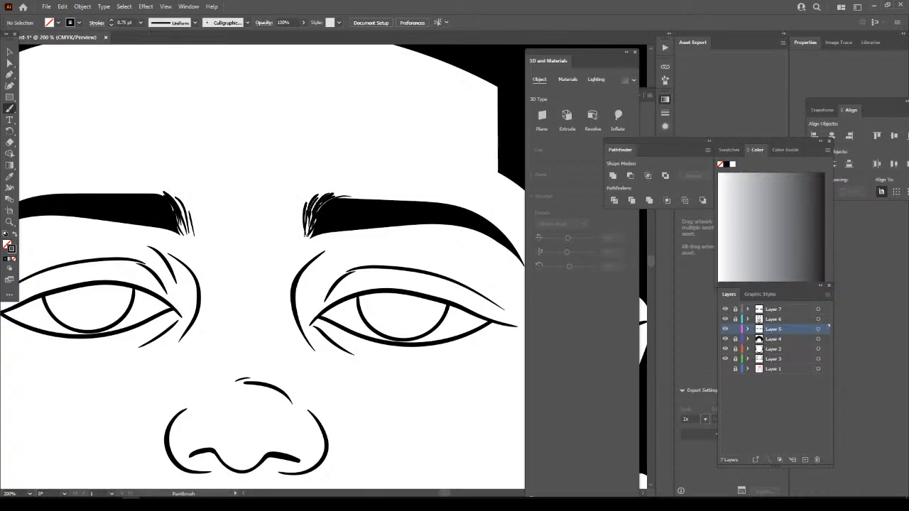
Paint a first row of short 0.75 pt beard hairs along the chin, following the jawline between the two chin creases.
{"action": "key", "text": "ctrl+minus"}
{"action": "key", "text": "ctrl+minus"}
{"action": "key", "text": "ctrl+minus"}
{"action": "key", "text": "ctrl+minus"}
{"action": "key", "text": "ctrl+minus"}
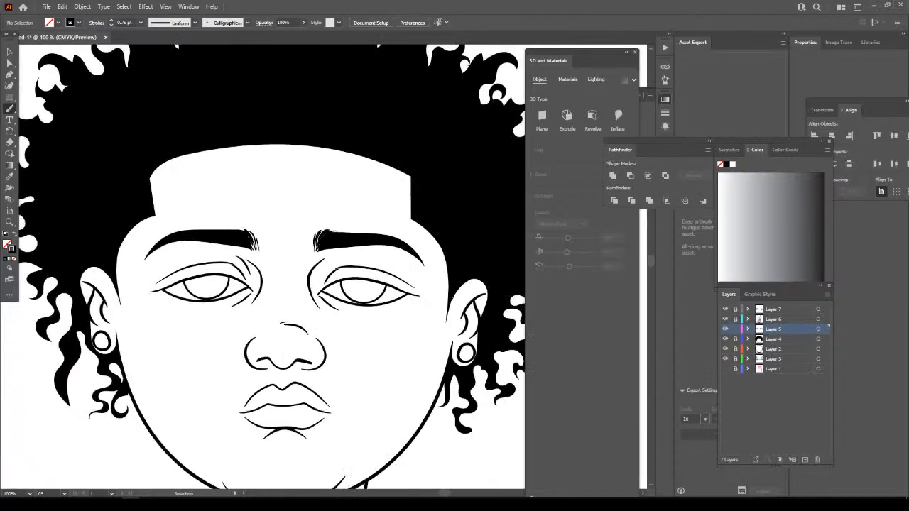
{"action": "scroll", "coordinate": [379, 320], "scroll_direction": "down", "scroll_amount": 3}
{"action": "key", "text": "ctrl+equal"}
{"action": "key", "text": "ctrl+equal"}
{"action": "key", "text": "ctrl+equal"}
{"action": "key", "text": "ctrl+equal"}
{"action": "key", "text": "ctrl+equal"}
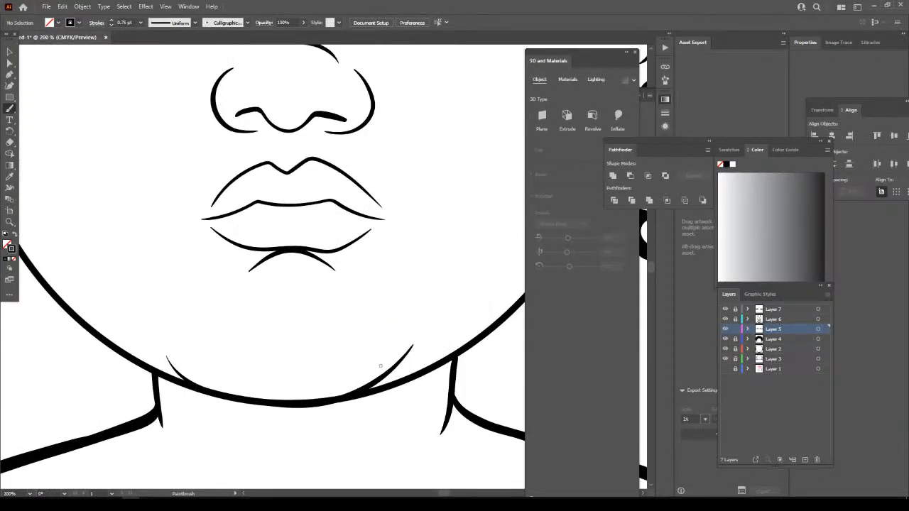
{"action": "left_click_drag", "start_coordinate": [394, 353], "coordinate": [373, 379]}
{"action": "left_click_drag", "start_coordinate": [378, 365], "coordinate": [353, 388]}
{"action": "left_click_drag", "start_coordinate": [361, 369], "coordinate": [331, 396]}
{"action": "mouse_move", "coordinate": [334, 377]}
{"action": "left_mouse_down"}
{"action": "mouse_move", "coordinate": [306, 402]}
{"action": "mouse_move", "coordinate": [313, 385]}
{"action": "mouse_move", "coordinate": [287, 400]}
{"action": "left_mouse_up"}
{"action": "mouse_move", "coordinate": [305, 378]}
{"action": "left_mouse_down"}
{"action": "mouse_move", "coordinate": [278, 402]}
{"action": "mouse_move", "coordinate": [262, 397]}
{"action": "left_mouse_up"}
{"action": "left_click_drag", "start_coordinate": [272, 381], "coordinate": [259, 395]}
{"action": "left_click_drag", "start_coordinate": [247, 378], "coordinate": [253, 397]}
{"action": "left_click_drag", "start_coordinate": [236, 375], "coordinate": [239, 395]}
{"action": "mouse_move", "coordinate": [222, 372]}
{"action": "left_mouse_down"}
{"action": "mouse_move", "coordinate": [235, 394]}
{"action": "mouse_move", "coordinate": [223, 391]}
{"action": "left_mouse_up"}
{"action": "left_click_drag", "start_coordinate": [209, 363], "coordinate": [205, 387]}
{"action": "mouse_move", "coordinate": [186, 350]}
{"action": "left_mouse_down"}
{"action": "mouse_move", "coordinate": [196, 383]}
{"action": "mouse_move", "coordinate": [186, 373]}
{"action": "left_mouse_up"}
{"action": "left_click_drag", "start_coordinate": [169, 349], "coordinate": [179, 371]}
{"action": "mouse_move", "coordinate": [159, 333]}
{"action": "left_mouse_down"}
{"action": "mouse_move", "coordinate": [170, 359]}
{"action": "mouse_move", "coordinate": [161, 343]}
{"action": "left_mouse_up"}
{"action": "mouse_move", "coordinate": [400, 350]}
{"action": "left_mouse_down"}
{"action": "mouse_move", "coordinate": [389, 369]}
{"action": "mouse_move", "coordinate": [399, 359]}
{"action": "left_mouse_up"}
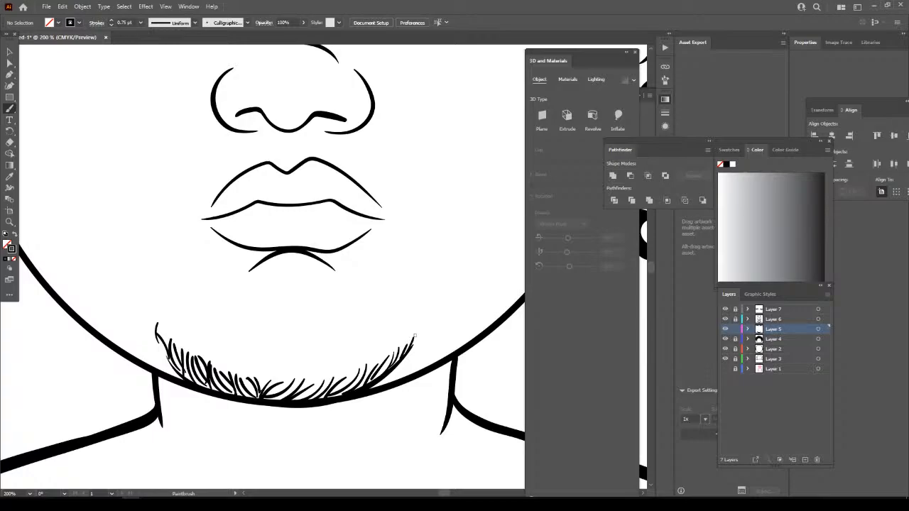
Thicken the chin beard with a second layer of overlapping hairs, extending both of its ends slightly upward.
{"action": "mouse_move", "coordinate": [421, 330]}
{"action": "left_mouse_down"}
{"action": "mouse_move", "coordinate": [410, 351]}
{"action": "mouse_move", "coordinate": [351, 383]}
{"action": "mouse_move", "coordinate": [298, 396]}
{"action": "left_mouse_up"}
{"action": "left_click_drag", "start_coordinate": [308, 370], "coordinate": [276, 393]}
{"action": "left_click_drag", "start_coordinate": [292, 373], "coordinate": [271, 394]}
{"action": "left_click_drag", "start_coordinate": [278, 374], "coordinate": [257, 398]}
{"action": "left_click_drag", "start_coordinate": [244, 367], "coordinate": [251, 392]}
{"action": "mouse_move", "coordinate": [229, 362]}
{"action": "left_mouse_down"}
{"action": "mouse_move", "coordinate": [241, 384]}
{"action": "mouse_move", "coordinate": [223, 378]}
{"action": "left_mouse_up"}
{"action": "left_click_drag", "start_coordinate": [208, 358], "coordinate": [214, 383]}
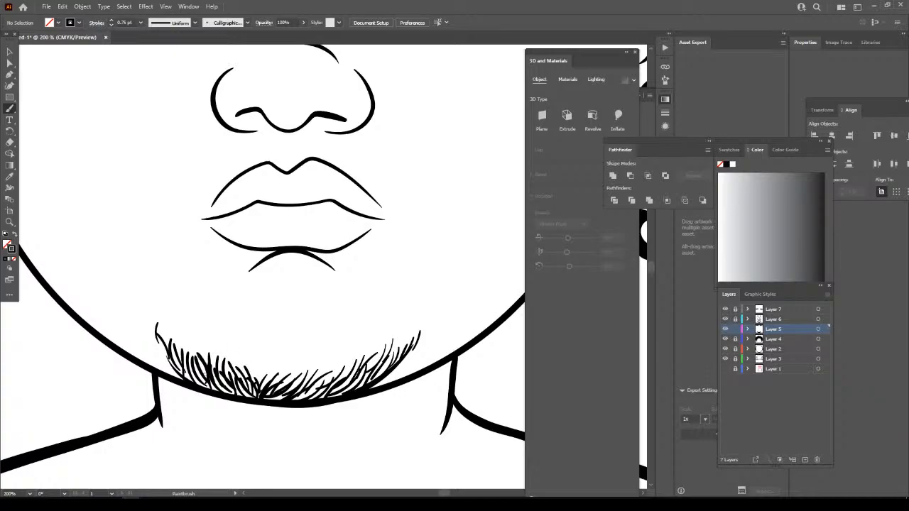
{"action": "left_click_drag", "start_coordinate": [192, 348], "coordinate": [201, 374]}
{"action": "left_click_drag", "start_coordinate": [184, 345], "coordinate": [188, 373]}
{"action": "left_click_drag", "start_coordinate": [172, 339], "coordinate": [179, 363]}
{"action": "left_click_drag", "start_coordinate": [164, 323], "coordinate": [172, 350]}
{"action": "mouse_move", "coordinate": [330, 368]}
{"action": "left_mouse_down"}
{"action": "mouse_move", "coordinate": [310, 390]}
{"action": "mouse_move", "coordinate": [333, 384]}
{"action": "left_mouse_up"}
{"action": "left_click_drag", "start_coordinate": [366, 361], "coordinate": [355, 378]}
{"action": "mouse_move", "coordinate": [386, 344]}
{"action": "left_mouse_down"}
{"action": "mouse_move", "coordinate": [363, 373]}
{"action": "mouse_move", "coordinate": [378, 371]}
{"action": "left_mouse_up"}
{"action": "mouse_move", "coordinate": [403, 347]}
{"action": "left_mouse_down"}
{"action": "mouse_move", "coordinate": [391, 362]}
{"action": "mouse_move", "coordinate": [400, 353]}
{"action": "left_mouse_up"}
{"action": "mouse_move", "coordinate": [414, 324]}
{"action": "left_mouse_down"}
{"action": "mouse_move", "coordinate": [398, 352]}
{"action": "mouse_move", "coordinate": [412, 350]}
{"action": "left_mouse_up"}
{"action": "left_click_drag", "start_coordinate": [422, 327], "coordinate": [412, 351]}
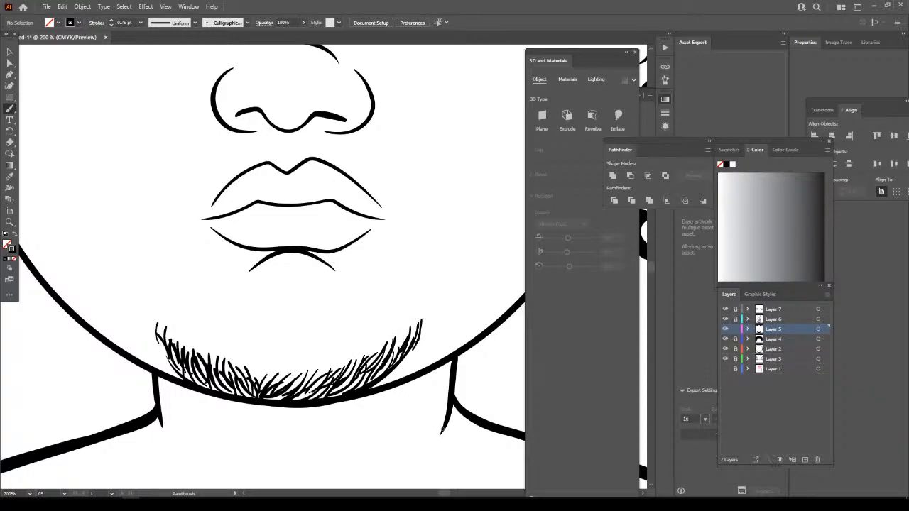
Paint a thin moustache of short slanted hairs along both sides above the upper lip, leaving the centre open.
{"action": "key", "text": "ctrl+minus"}
{"action": "key", "text": "ctrl+minus"}
{"action": "key", "text": "ctrl+minus"}
{"action": "key", "text": "ctrl+minus"}
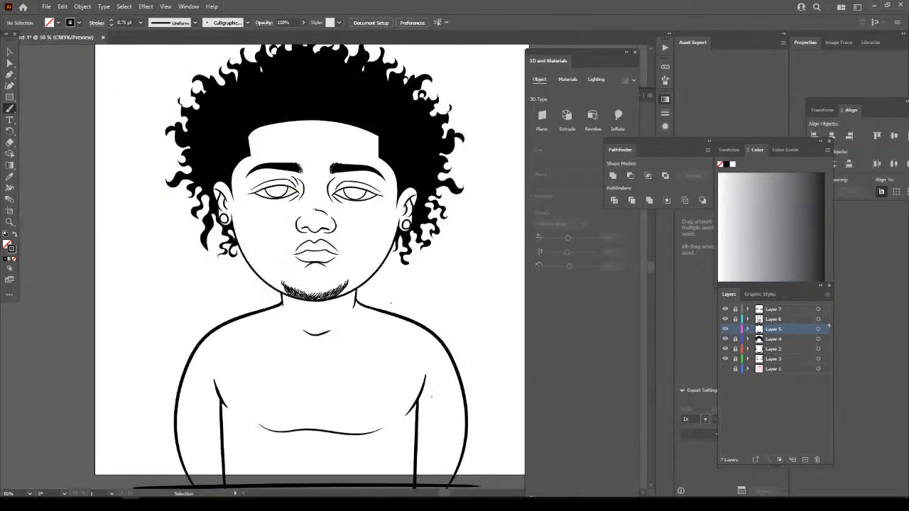
{"action": "scroll", "coordinate": [482, 419], "scroll_direction": "up", "scroll_amount": 2}
{"action": "key", "text": "ctrl+equal"}
{"action": "key", "text": "ctrl+equal"}
{"action": "key", "text": "ctrl+equal"}
{"action": "scroll", "coordinate": [500, 455], "scroll_direction": "up", "scroll_amount": 1}
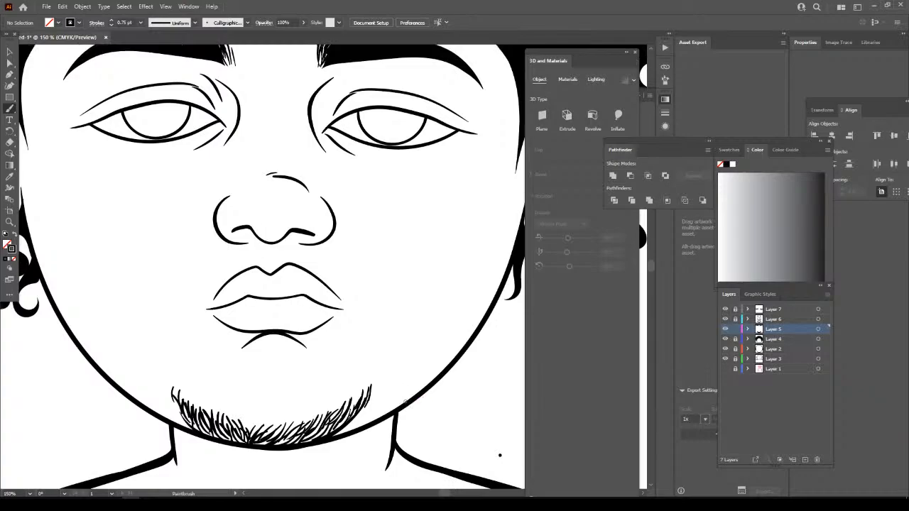
{"action": "left_click_drag", "start_coordinate": [344, 289], "coordinate": [338, 277]}
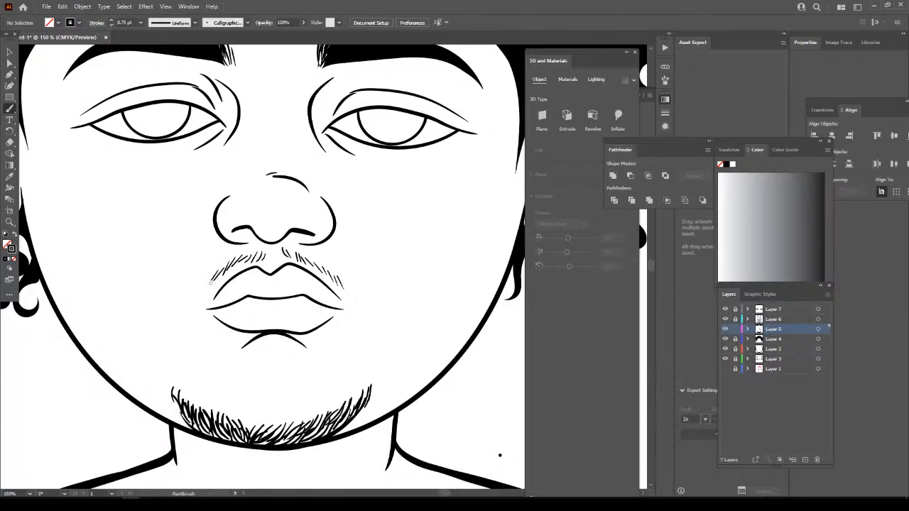
Examine the moustache, chin beard and eyebrow hairs against the whole portrait.
{"action": "key", "text": "ctrl+minus"}
{"action": "key", "text": "ctrl+minus"}
{"action": "key", "text": "ctrl+minus"}
{"action": "key", "text": "ctrl+minus"}
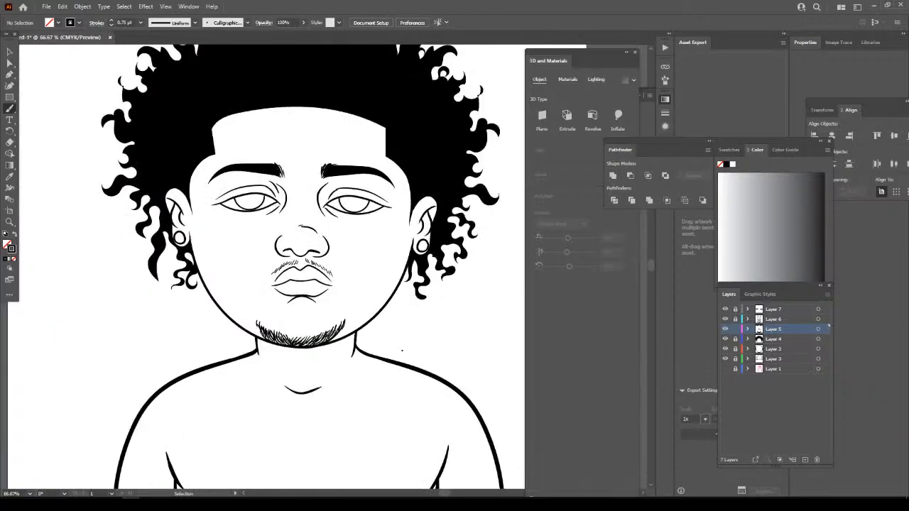
{"action": "key", "text": "ctrl+plus"}
{"action": "key", "text": "ctrl+plus"}
{"action": "key", "text": "ctrl+plus"}
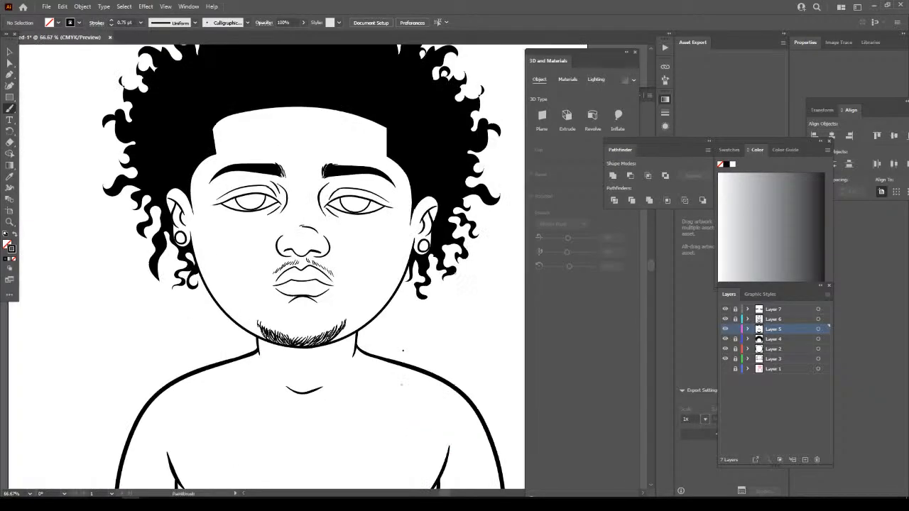
{"action": "key", "text": "ctrl+plus"}
{"action": "key", "text": "ctrl+plus"}
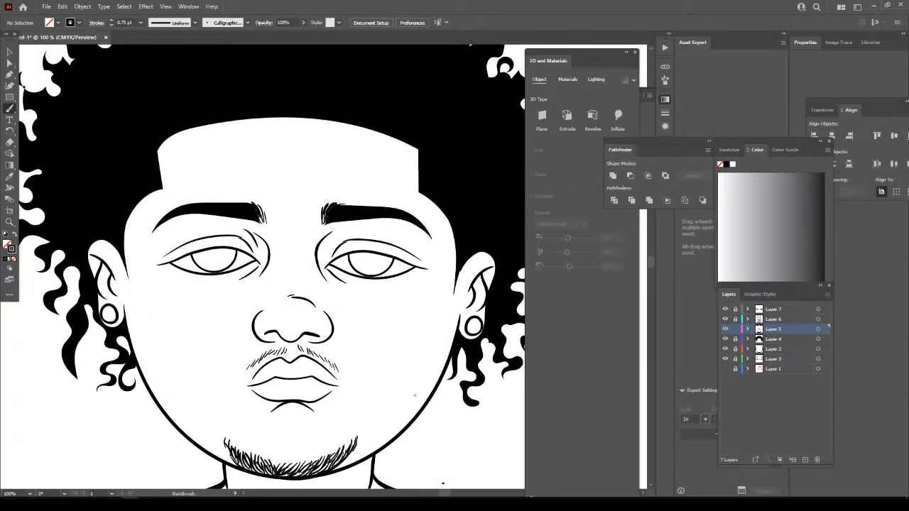
On Layer 7, trace the iris of the portrait's right-hand eye with the Pencil tool, using a black fill and no stroke.
{"action": "key", "text": "ctrl+plus"}
{"action": "key", "text": "ctrl+plus"}
{"action": "key", "text": "ctrl+plus"}
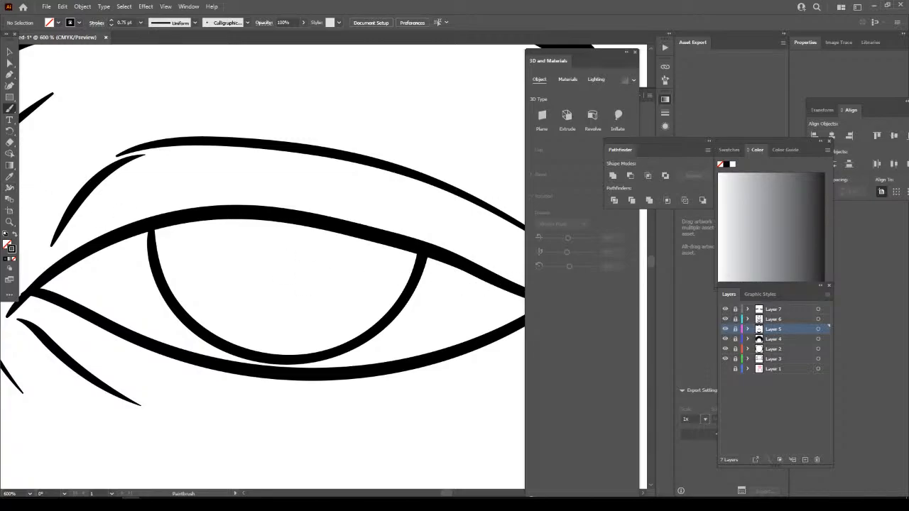
{"action": "left_click", "coordinate": [774, 309]}
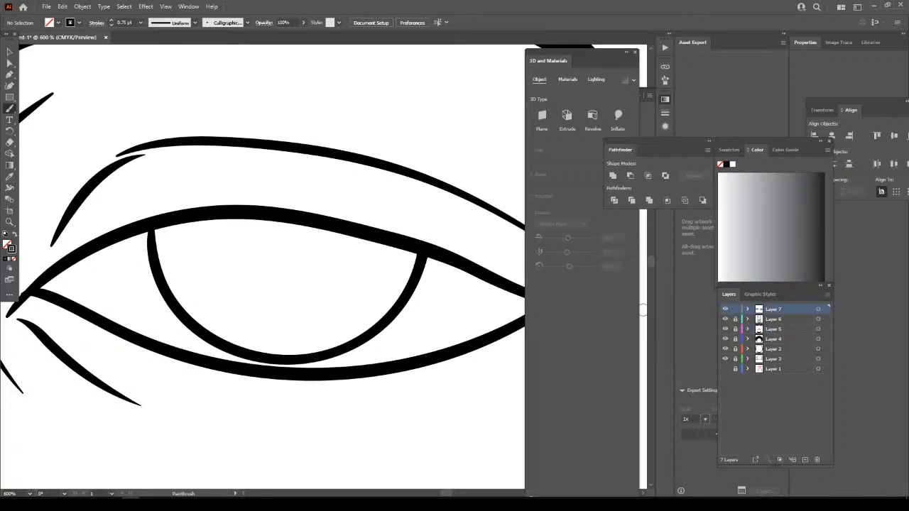
{"action": "left_click", "coordinate": [15, 234]}
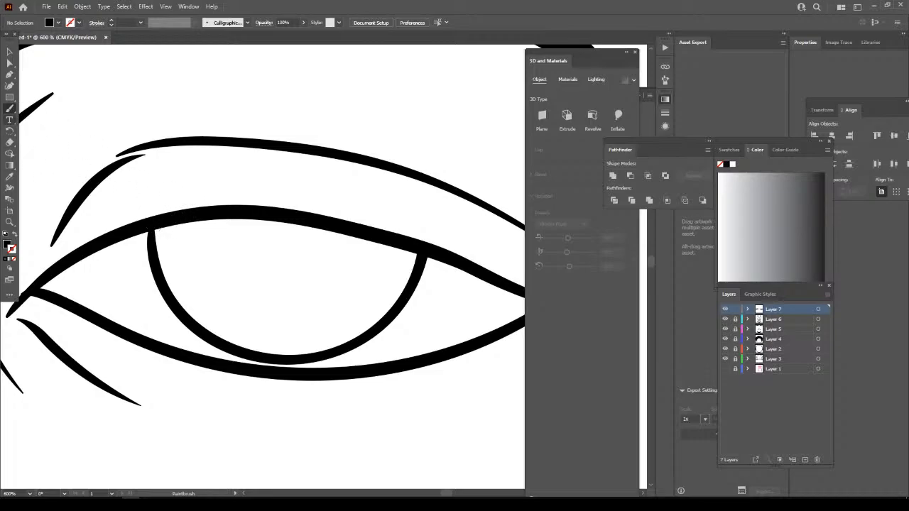
{"action": "left_click_drag", "start_coordinate": [10, 107], "coordinate": [42, 131]}
{"action": "mouse_move", "coordinate": [152, 252]}
{"action": "left_mouse_down"}
{"action": "mouse_move", "coordinate": [161, 298]}
{"action": "mouse_move", "coordinate": [213, 341]}
{"action": "mouse_move", "coordinate": [256, 357]}
{"action": "left_mouse_up"}
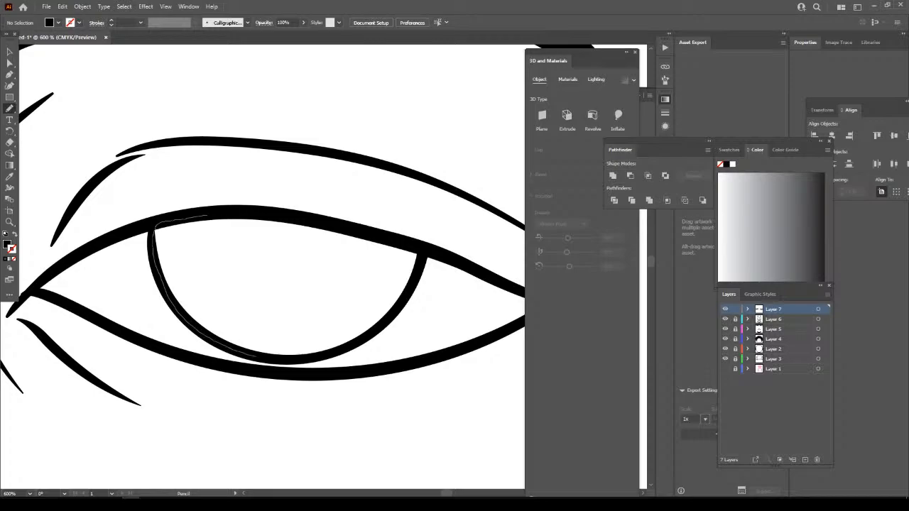
{"action": "mouse_move", "coordinate": [422, 273]}
{"action": "left_mouse_down"}
{"action": "mouse_move", "coordinate": [422, 251]}
{"action": "mouse_move", "coordinate": [190, 216]}
{"action": "left_mouse_up"}
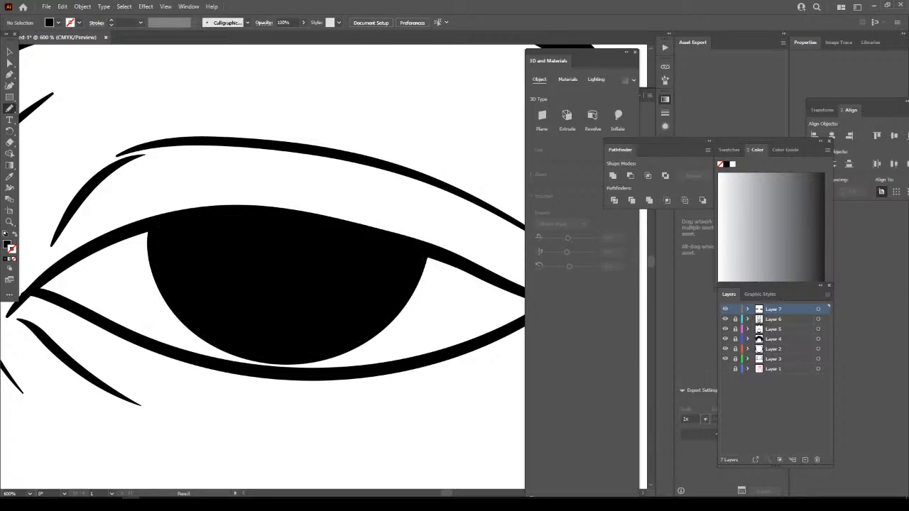
Trace the iris of the left-hand eye as a matching solid black shape, reaching up to the upper lid line.
{"action": "key", "text": "ctrl+minus"}
{"action": "key", "text": "ctrl+minus"}
{"action": "key", "text": "ctrl+minus"}
{"action": "key", "text": "ctrl+minus"}
{"action": "key", "text": "ctrl+minus"}
{"action": "key", "text": "ctrl+minus"}
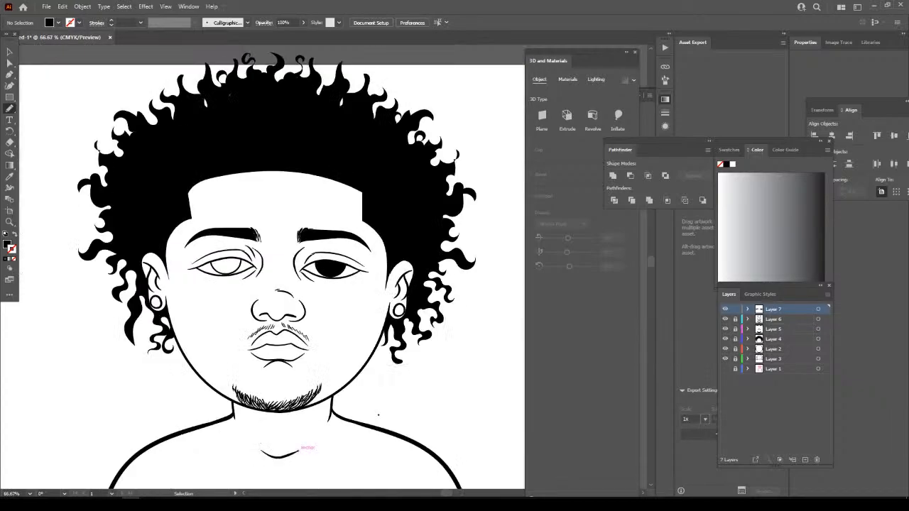
{"action": "key", "text": "ctrl+plus"}
{"action": "key", "text": "ctrl+plus"}
{"action": "key", "text": "ctrl+plus"}
{"action": "key", "text": "ctrl+plus"}
{"action": "key", "text": "ctrl+plus"}
{"action": "key", "text": "ctrl+plus"}
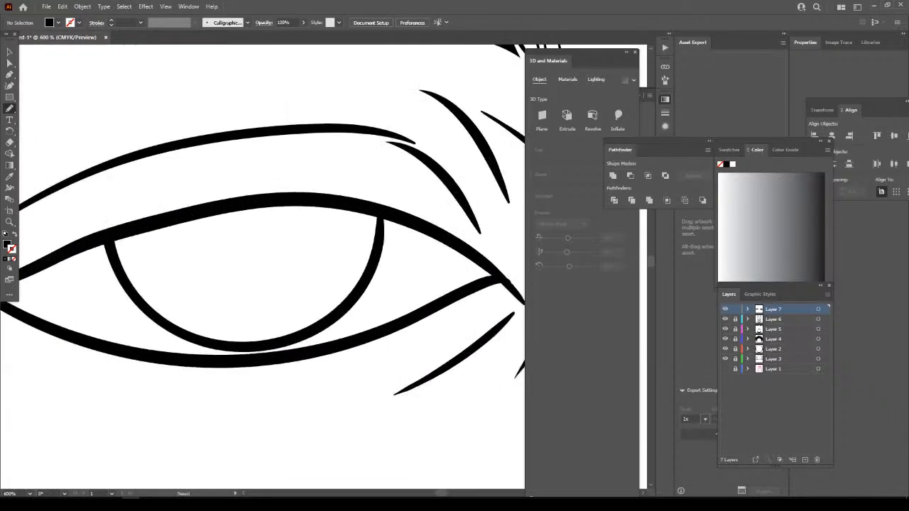
{"action": "mouse_move", "coordinate": [112, 245]}
{"action": "left_mouse_down"}
{"action": "mouse_move", "coordinate": [115, 274]}
{"action": "mouse_move", "coordinate": [139, 314]}
{"action": "mouse_move", "coordinate": [231, 345]}
{"action": "mouse_move", "coordinate": [275, 342]}
{"action": "mouse_move", "coordinate": [344, 310]}
{"action": "mouse_move", "coordinate": [366, 281]}
{"action": "mouse_move", "coordinate": [380, 217]}
{"action": "mouse_move", "coordinate": [349, 203]}
{"action": "mouse_move", "coordinate": [245, 198]}
{"action": "mouse_move", "coordinate": [112, 245]}
{"action": "left_mouse_up"}
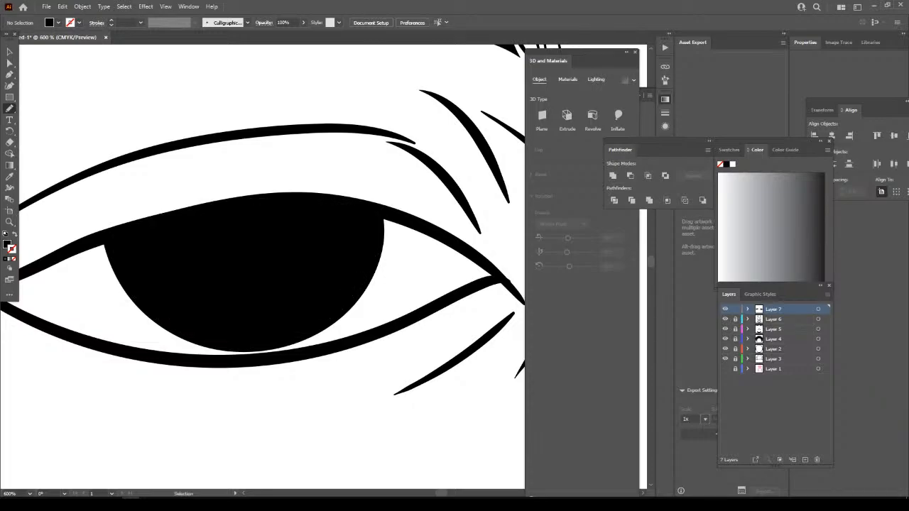
Examine the solid black irises against the face and the whole figure.
{"action": "key", "text": "ctrl+minus"}
{"action": "key", "text": "ctrl+minus"}
{"action": "key", "text": "ctrl+minus"}
{"action": "key", "text": "ctrl+minus"}
{"action": "key", "text": "ctrl+minus"}
{"action": "key", "text": "ctrl+minus"}
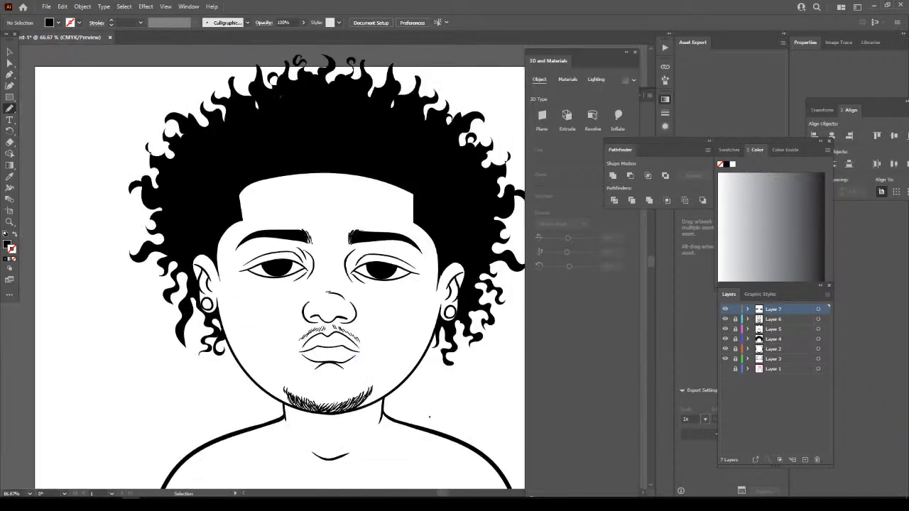
{"action": "key", "text": "ctrl+minus"}
{"action": "key", "text": "ctrl+minus"}
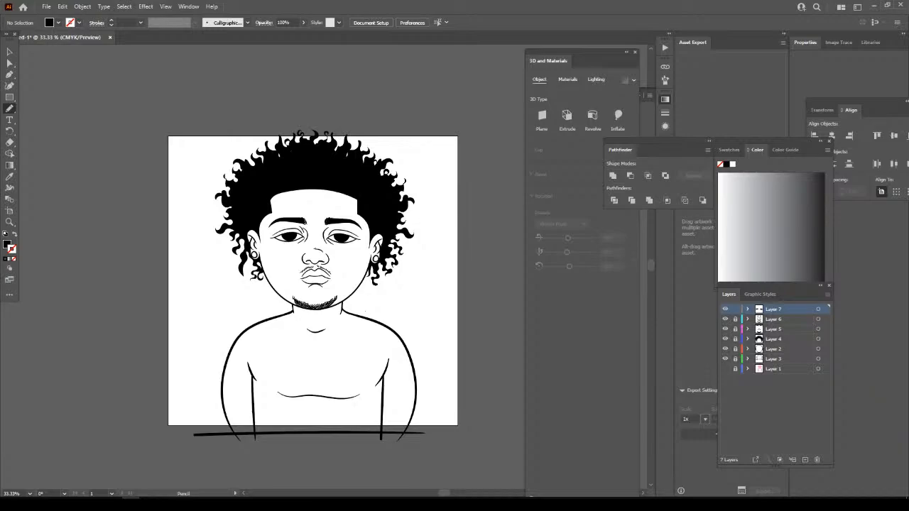
{"action": "key", "text": "ctrl+plus"}
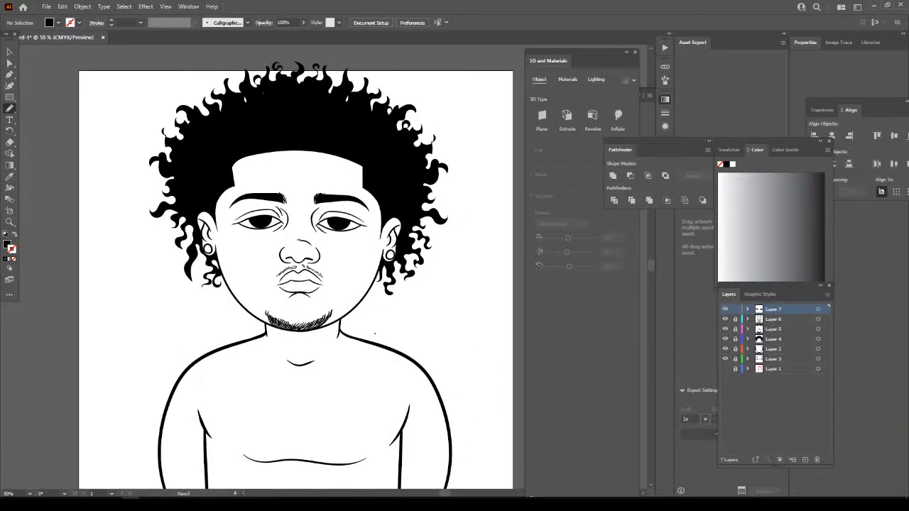
{"action": "scroll", "coordinate": [297, 277], "scroll_direction": "up", "scroll_amount": 2}
{"action": "key", "text": "ctrl+plus"}
{"action": "scroll", "coordinate": [296, 276], "scroll_direction": "up", "scroll_amount": 3}
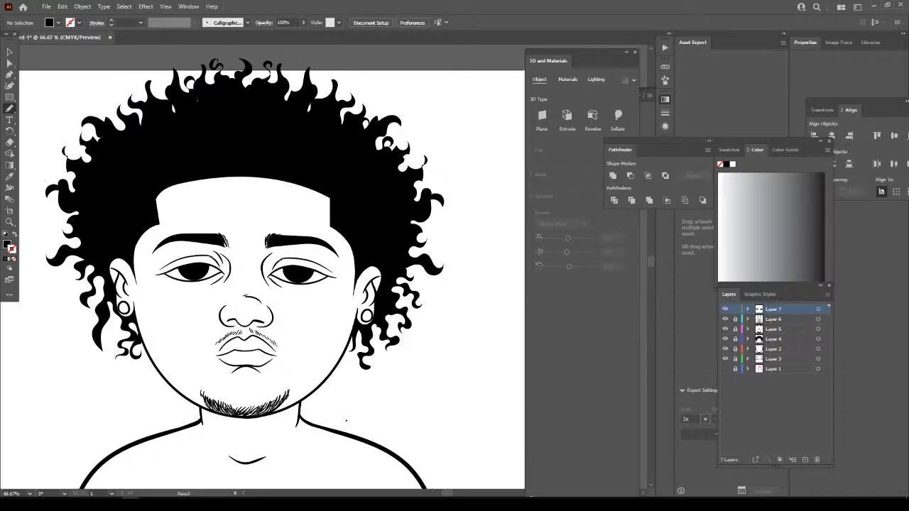
{"action": "key", "text": "ctrl+plus"}
{"action": "key", "text": "ctrl+plus"}
{"action": "key", "text": "ctrl+minus"}
{"action": "key", "text": "ctrl+minus"}
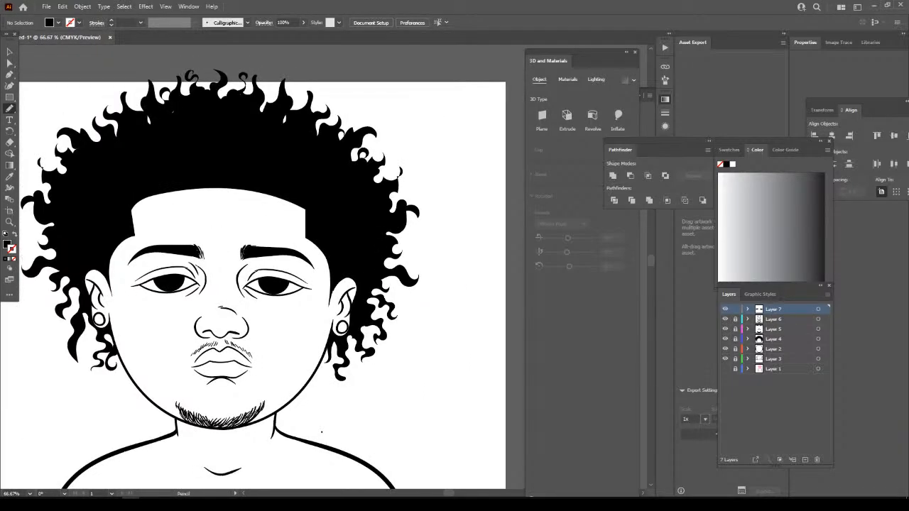
On Layer 4, paint small wavy curls with a 3 pt black Paintbrush stroke and no fill along the hair's right edge, level with the eyebrows.
{"action": "scroll", "coordinate": [296, 276], "scroll_direction": "up", "scroll_amount": 1}
{"action": "key", "text": "ctrl+plus"}
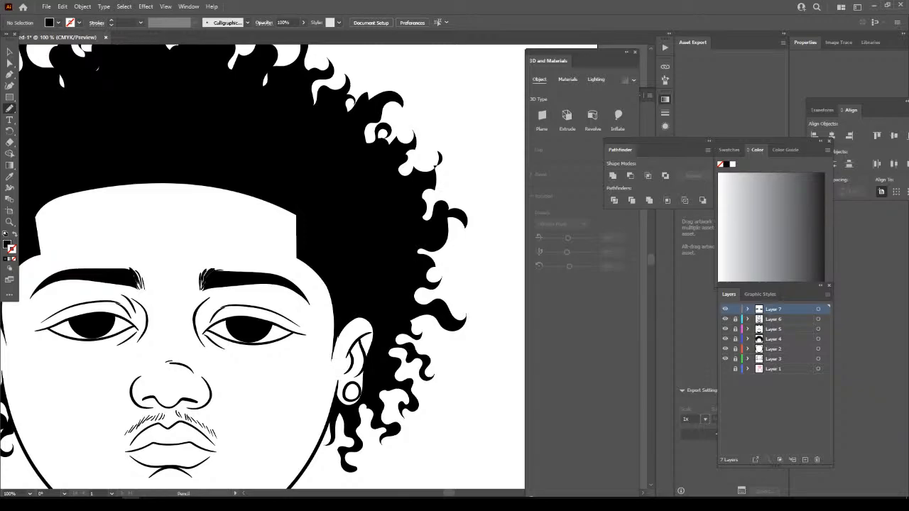
{"action": "left_click", "coordinate": [829, 339]}
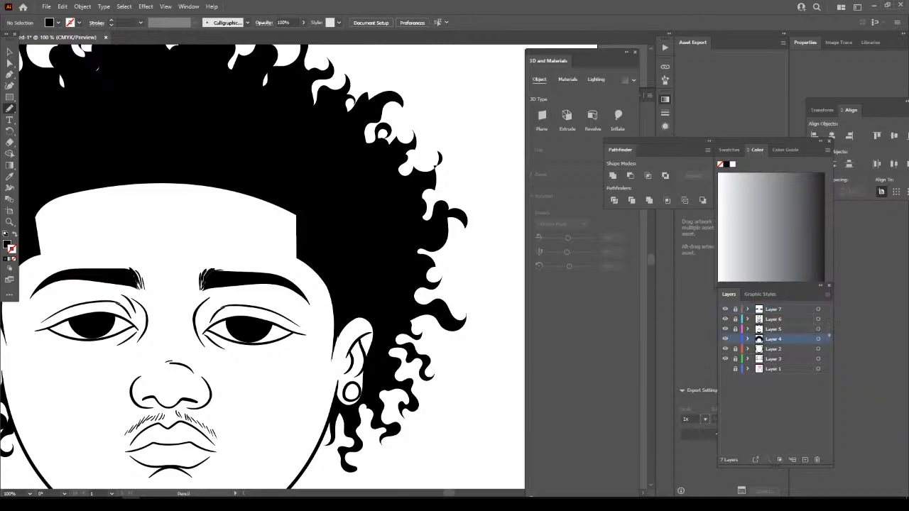
{"action": "left_click", "coordinate": [9, 108]}
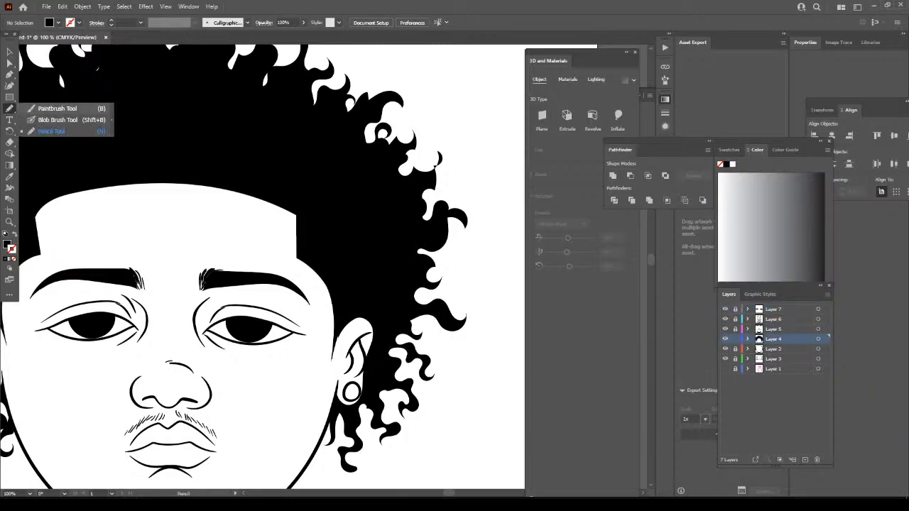
{"action": "left_click", "coordinate": [57, 107]}
{"action": "left_click", "coordinate": [14, 234]}
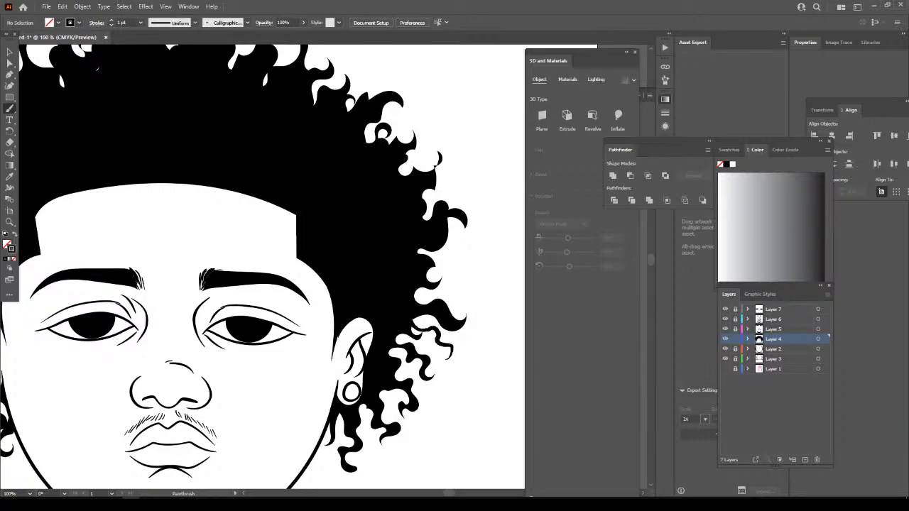
{"action": "scroll", "coordinate": [415, 326], "scroll_direction": "up", "scroll_amount": 2}
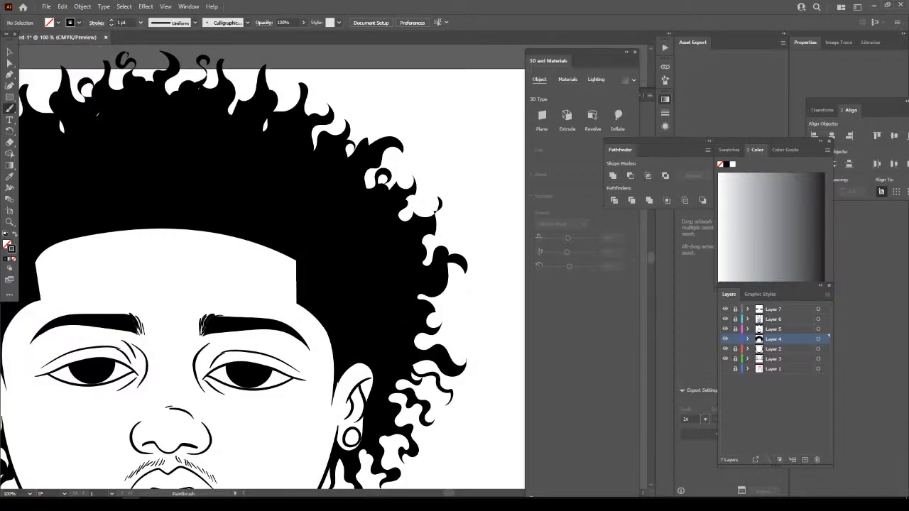
{"action": "left_click", "coordinate": [141, 22]}
{"action": "left_click", "coordinate": [156, 85]}
{"action": "left_click_drag", "start_coordinate": [431, 323], "coordinate": [456, 288]}
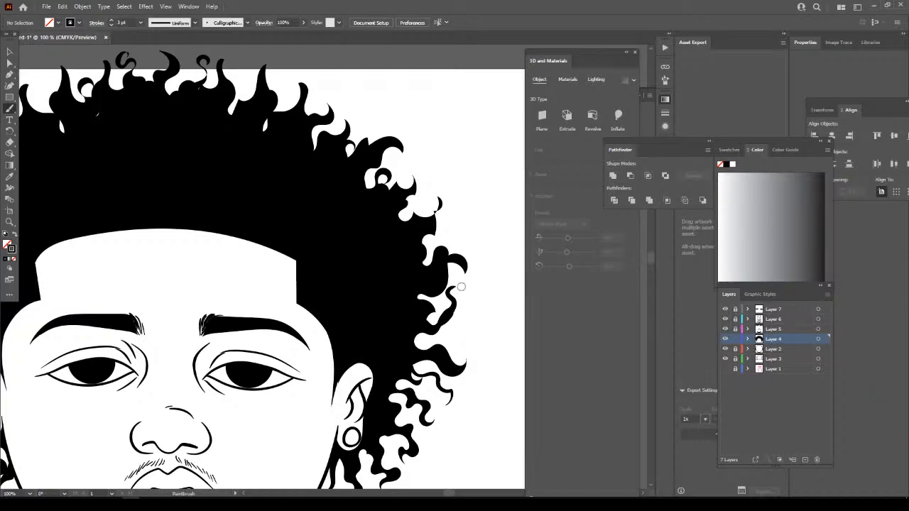
{"action": "mouse_move", "coordinate": [463, 325]}
{"action": "left_mouse_down"}
{"action": "mouse_move", "coordinate": [450, 325]}
{"action": "mouse_move", "coordinate": [422, 297]}
{"action": "left_mouse_up"}
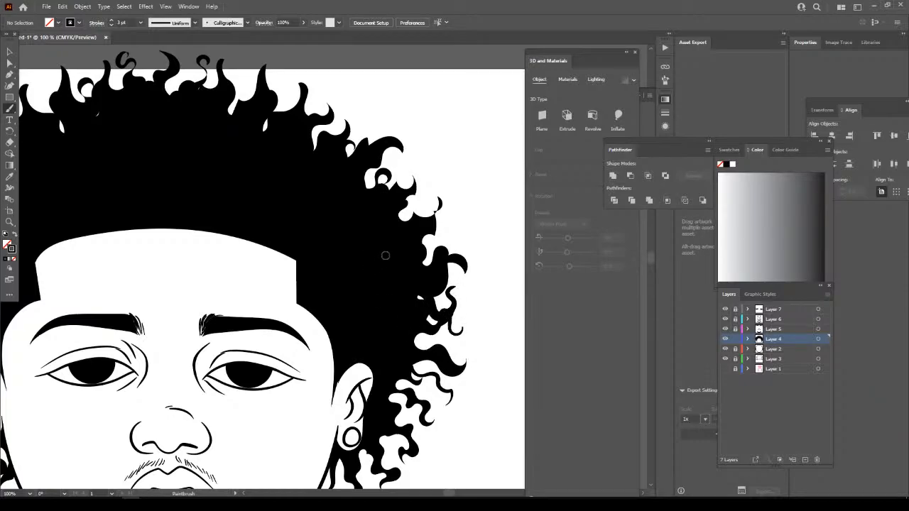
Continue the thin 3 pt curls up the hair's right edge towards the crown, filling the gaps between the larger locks.
{"action": "mouse_move", "coordinate": [426, 245]}
{"action": "left_mouse_down"}
{"action": "mouse_move", "coordinate": [445, 226]}
{"action": "mouse_move", "coordinate": [459, 229]}
{"action": "left_mouse_up"}
{"action": "left_click_drag", "start_coordinate": [430, 192], "coordinate": [403, 217]}
{"action": "scroll", "coordinate": [359, 220], "scroll_direction": "up", "scroll_amount": 2}
{"action": "mouse_move", "coordinate": [372, 244]}
{"action": "left_mouse_down"}
{"action": "mouse_move", "coordinate": [404, 233]}
{"action": "mouse_move", "coordinate": [411, 218]}
{"action": "left_mouse_up"}
{"action": "mouse_move", "coordinate": [377, 183]}
{"action": "left_mouse_down"}
{"action": "mouse_move", "coordinate": [350, 211]}
{"action": "mouse_move", "coordinate": [334, 163]}
{"action": "mouse_move", "coordinate": [312, 157]}
{"action": "mouse_move", "coordinate": [308, 170]}
{"action": "left_mouse_up"}
Paint small 3 pt curls on the lower left side of the hair, beside and just above the ear.
{"action": "key", "text": "ctrl+minus"}
{"action": "key", "text": "ctrl+minus"}
{"action": "key", "text": "ctrl+minus"}
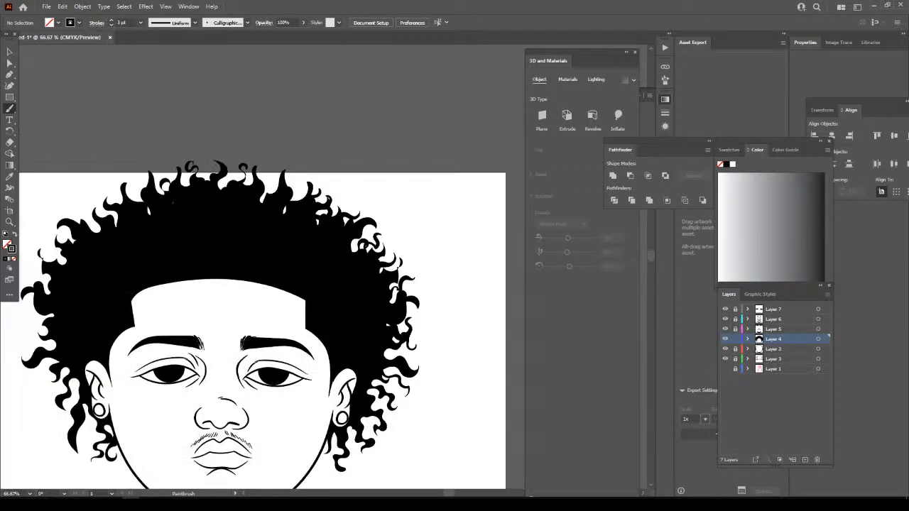
{"action": "key", "text": "ctrl+minus"}
{"action": "key", "text": "ctrl+plus"}
{"action": "key", "text": "ctrl+plus"}
{"action": "key", "text": "ctrl+plus"}
{"action": "scroll", "coordinate": [486, 412], "scroll_direction": "down", "scroll_amount": 1}
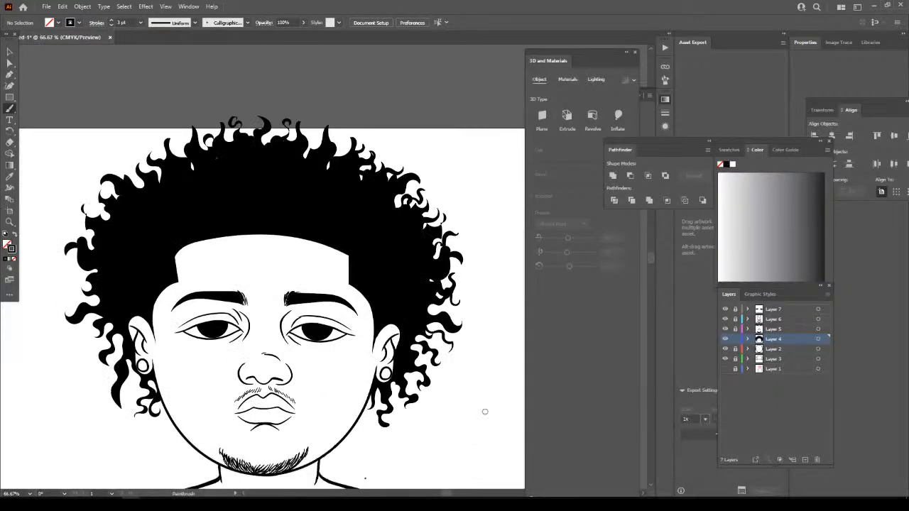
{"action": "mouse_move", "coordinate": [111, 334]}
{"action": "left_mouse_down"}
{"action": "mouse_move", "coordinate": [98, 349]}
{"action": "mouse_move", "coordinate": [115, 361]}
{"action": "mouse_move", "coordinate": [106, 369]}
{"action": "left_mouse_up"}
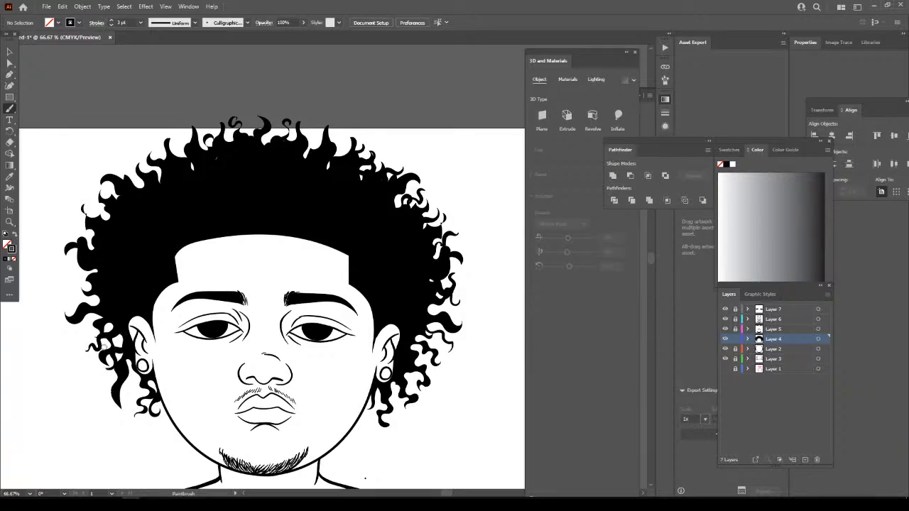
{"action": "mouse_move", "coordinate": [101, 316]}
{"action": "left_mouse_down"}
{"action": "mouse_move", "coordinate": [84, 330]}
{"action": "mouse_move", "coordinate": [99, 299]}
{"action": "left_mouse_up"}
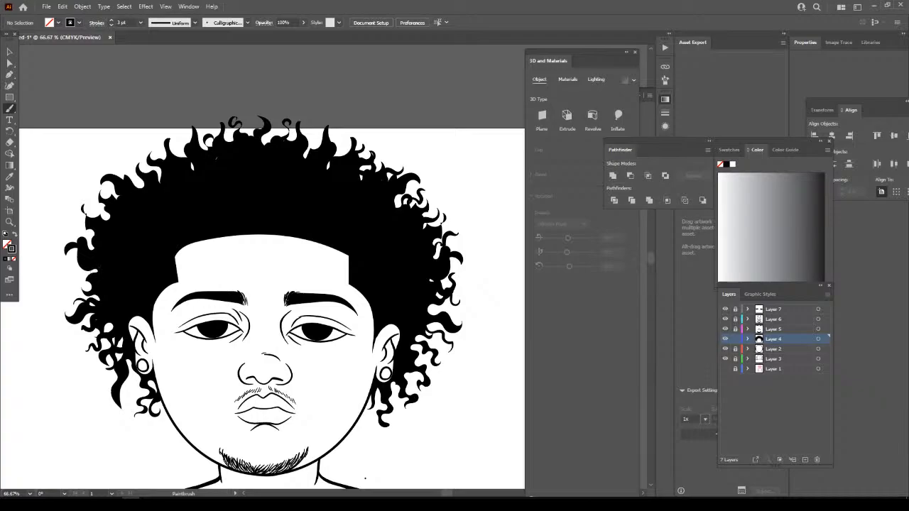
Extend the small curls up the left edge of the hair and across the crown to its upper right side.
{"action": "left_click_drag", "start_coordinate": [76, 259], "coordinate": [71, 272]}
{"action": "mouse_move", "coordinate": [92, 240]}
{"action": "left_mouse_down"}
{"action": "mouse_move", "coordinate": [78, 232]}
{"action": "mouse_move", "coordinate": [100, 208]}
{"action": "mouse_move", "coordinate": [89, 204]}
{"action": "left_mouse_up"}
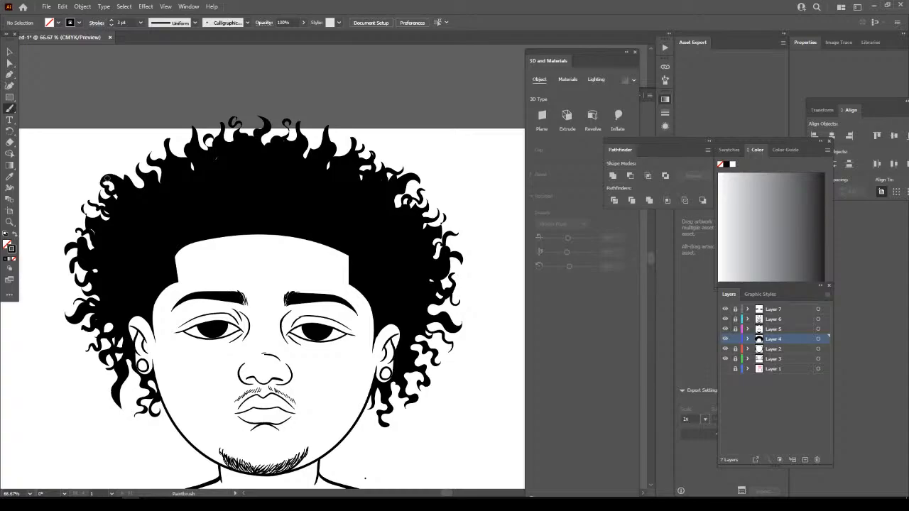
{"action": "mouse_move", "coordinate": [135, 176]}
{"action": "left_mouse_down"}
{"action": "mouse_move", "coordinate": [122, 160]}
{"action": "mouse_move", "coordinate": [146, 164]}
{"action": "mouse_move", "coordinate": [140, 151]}
{"action": "mouse_move", "coordinate": [160, 152]}
{"action": "mouse_move", "coordinate": [155, 140]}
{"action": "mouse_move", "coordinate": [179, 139]}
{"action": "mouse_move", "coordinate": [179, 127]}
{"action": "mouse_move", "coordinate": [217, 126]}
{"action": "mouse_move", "coordinate": [203, 136]}
{"action": "mouse_move", "coordinate": [199, 121]}
{"action": "left_mouse_up"}
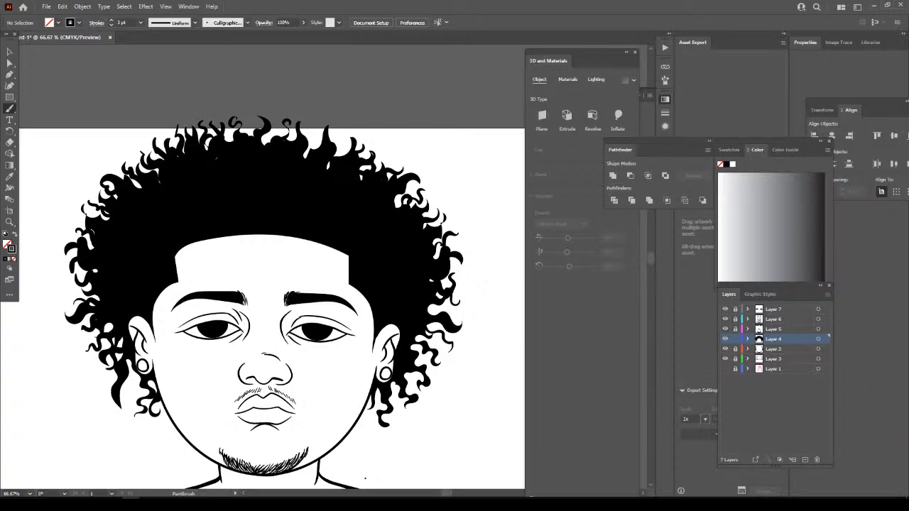
{"action": "mouse_move", "coordinate": [241, 132]}
{"action": "left_mouse_down"}
{"action": "mouse_move", "coordinate": [252, 121]}
{"action": "mouse_move", "coordinate": [271, 136]}
{"action": "mouse_move", "coordinate": [278, 126]}
{"action": "left_mouse_up"}
{"action": "left_click_drag", "start_coordinate": [343, 153], "coordinate": [338, 142]}
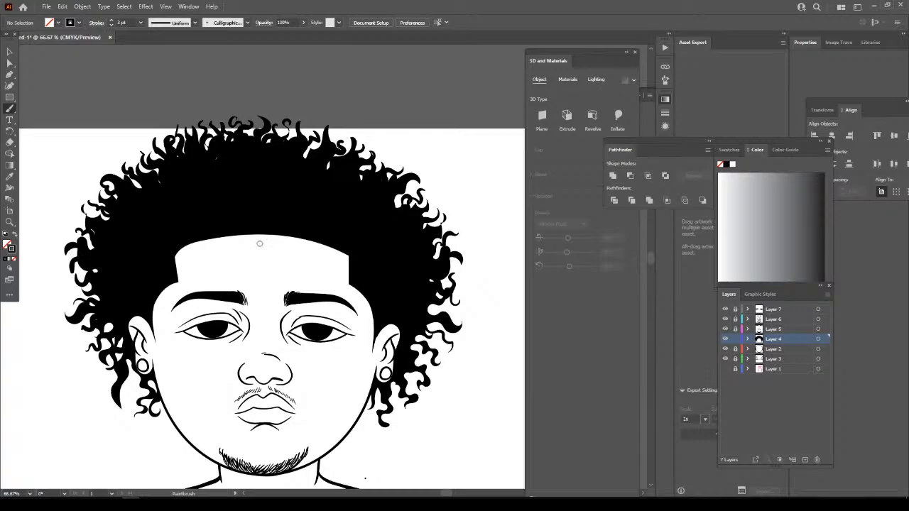
Examine the hair's curly outline up close and against the whole figure.
{"action": "key", "text": "ctrl+minus"}
{"action": "key", "text": "ctrl+minus"}
{"action": "key", "text": "ctrl+minus"}
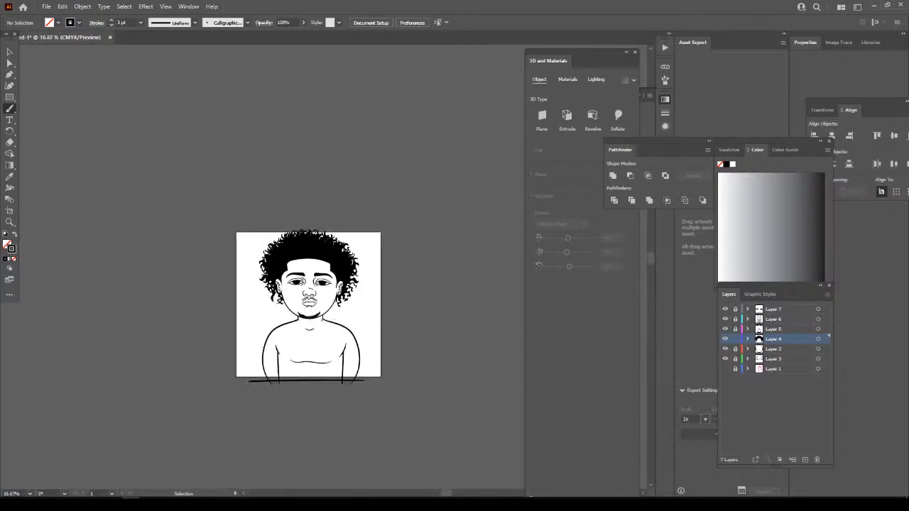
{"action": "key", "text": "ctrl+plus"}
{"action": "key", "text": "ctrl+plus"}
{"action": "scroll", "coordinate": [391, 445], "scroll_direction": "down", "scroll_amount": 1}
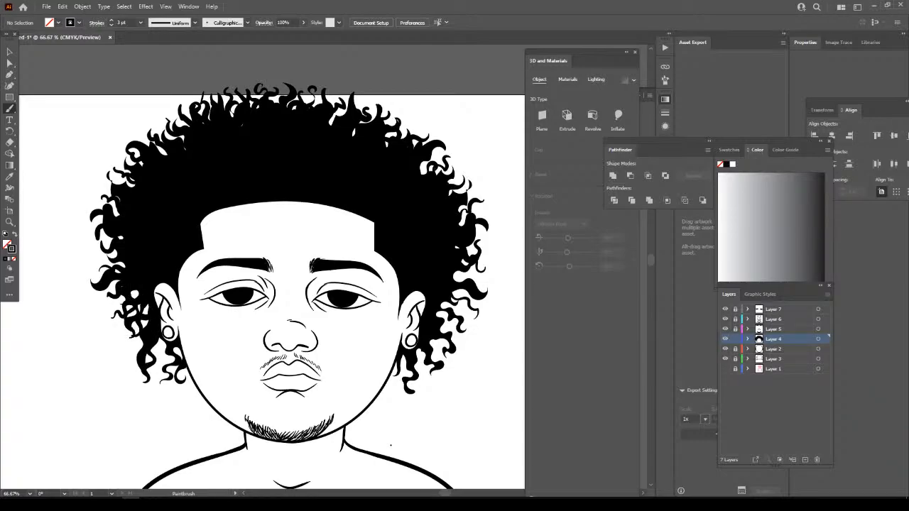
{"action": "scroll", "coordinate": [391, 445], "scroll_direction": "up", "scroll_amount": 2}
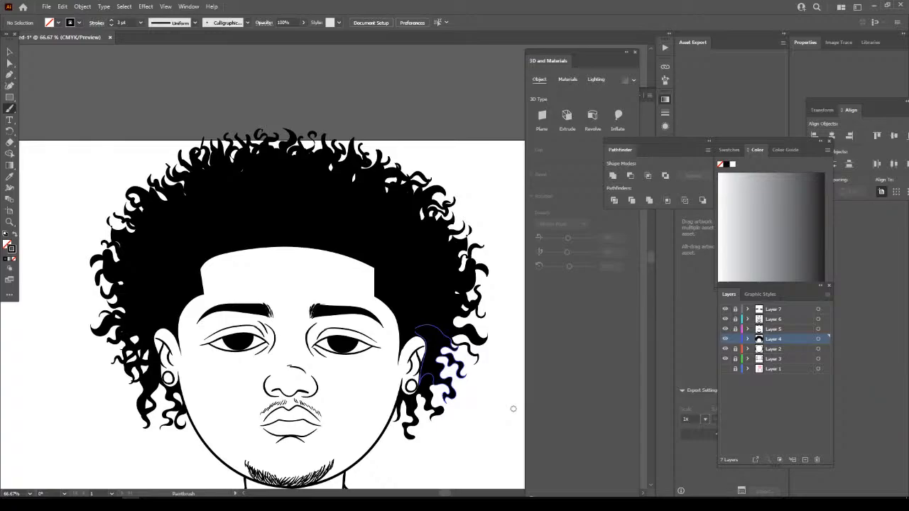
{"action": "key", "text": "ctrl+minus"}
{"action": "key", "text": "ctrl+minus"}
{"action": "key", "text": "ctrl+minus"}
{"action": "key", "text": "ctrl+minus"}
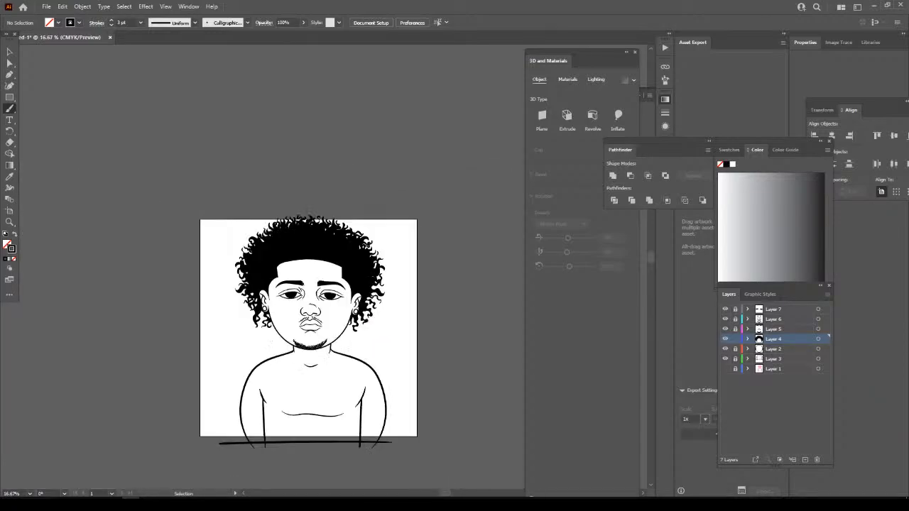
Add extra 3 pt curls to the outer right and left edges of the hair at forehead height.
{"action": "key", "text": "ctrl+plus"}
{"action": "key", "text": "ctrl+plus"}
{"action": "key", "text": "ctrl+plus"}
{"action": "key", "text": "ctrl+plus"}
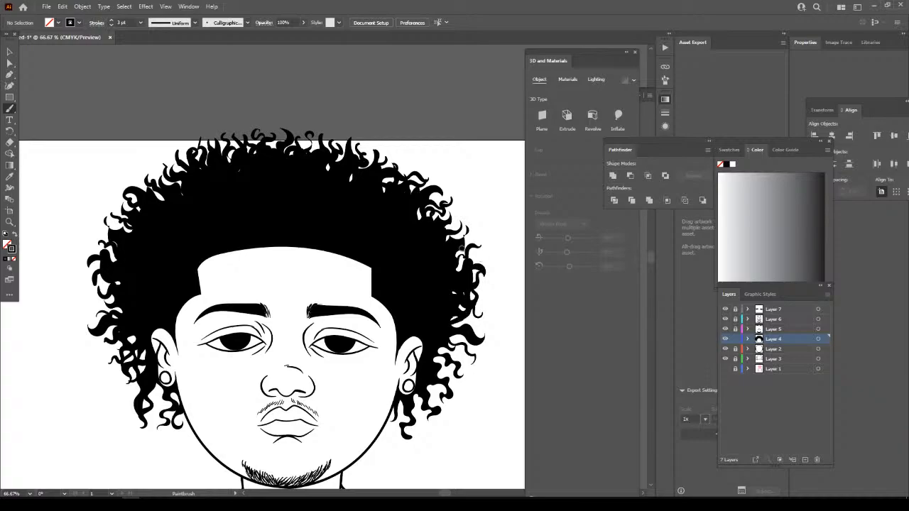
{"action": "left_click_drag", "start_coordinate": [482, 250], "coordinate": [460, 262]}
{"action": "mouse_move", "coordinate": [105, 290]}
{"action": "left_mouse_down"}
{"action": "mouse_move", "coordinate": [78, 276]}
{"action": "mouse_move", "coordinate": [91, 235]}
{"action": "left_mouse_up"}
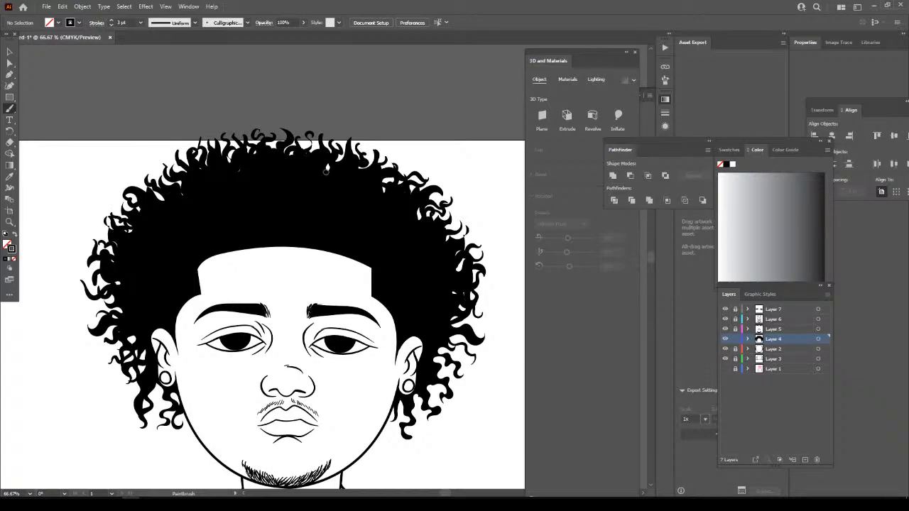
Examine the curls along the crown and sides of the hair for remaining gaps.
{"action": "key", "text": "ctrl+minus"}
{"action": "key", "text": "ctrl+minus"}
{"action": "key", "text": "ctrl+minus"}
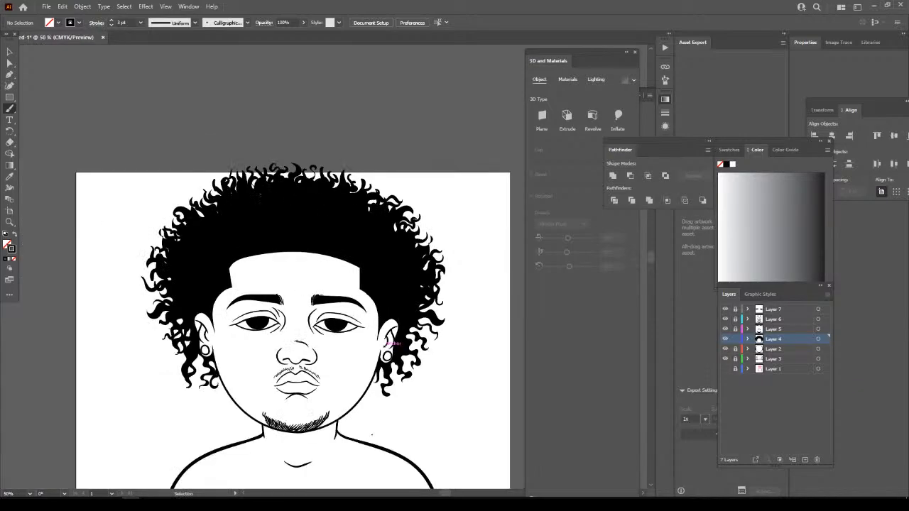
{"action": "scroll", "coordinate": [383, 347], "scroll_direction": "up", "scroll_amount": 1}
{"action": "key", "text": "ctrl+equal"}
{"action": "key", "text": "ctrl+equal"}
{"action": "key", "text": "ctrl+equal"}
{"action": "key", "text": "ctrl+equal"}
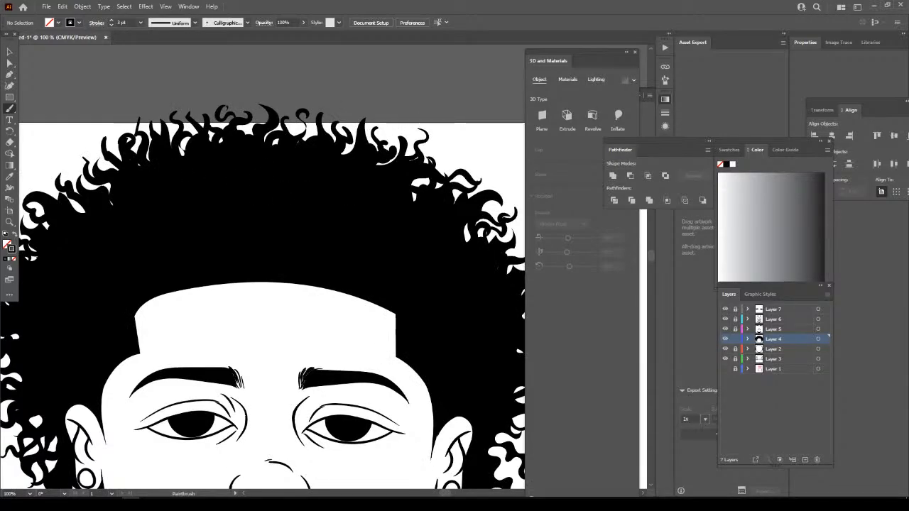
Add 3 pt curls rising from the top centre and upper right of the crown, redrawing the central one.
{"action": "left_click_drag", "start_coordinate": [346, 136], "coordinate": [334, 101]}
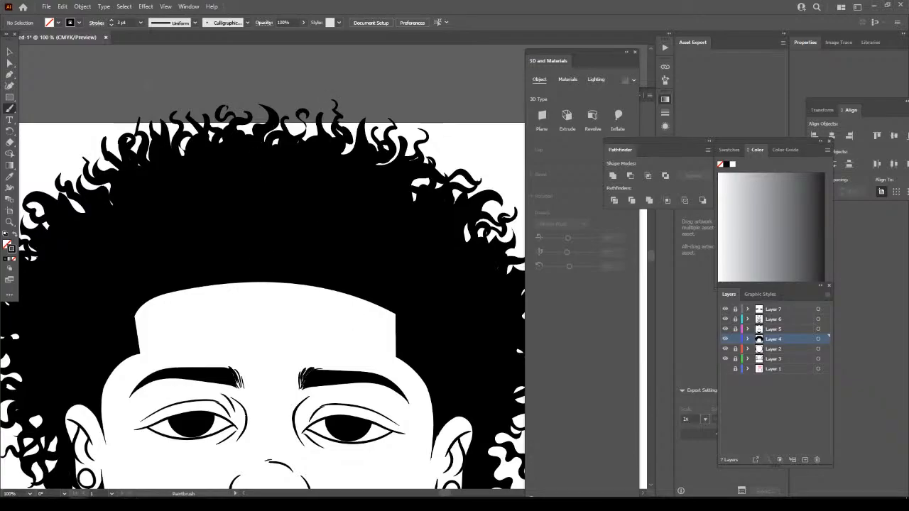
{"action": "left_click_drag", "start_coordinate": [303, 140], "coordinate": [280, 99]}
{"action": "key", "text": "v"}
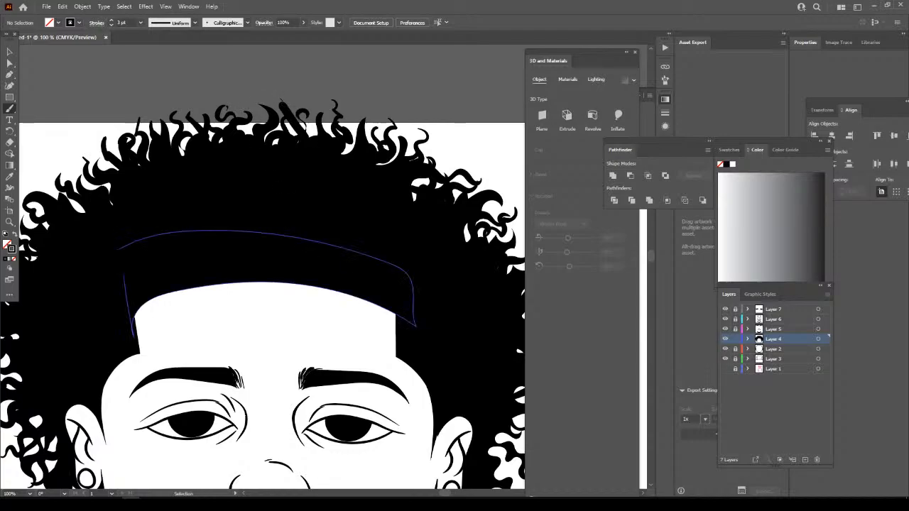
{"action": "key", "text": "b"}
{"action": "key", "text": "ctrl+z"}
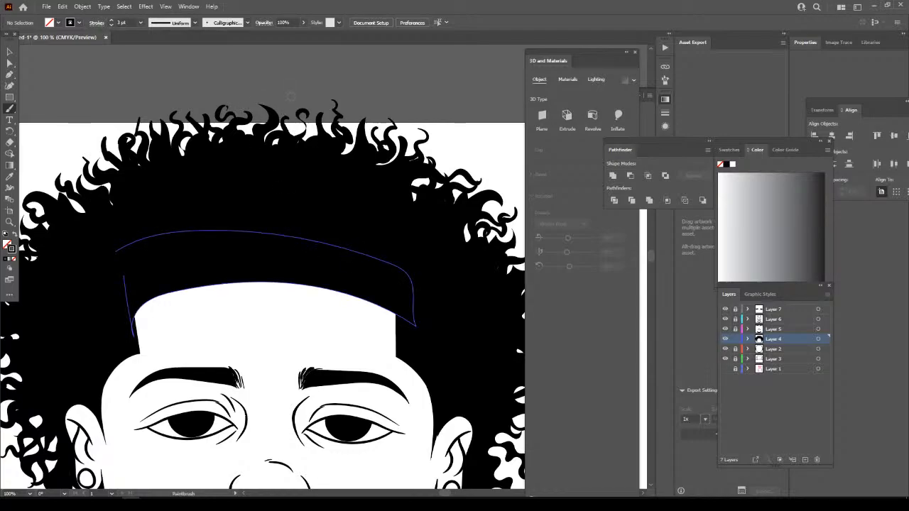
{"action": "left_click_drag", "start_coordinate": [284, 96], "coordinate": [260, 124]}
{"action": "key", "text": "ctrl+minus"}
{"action": "key", "text": "ctrl+minus"}
{"action": "key", "text": "ctrl+minus"}
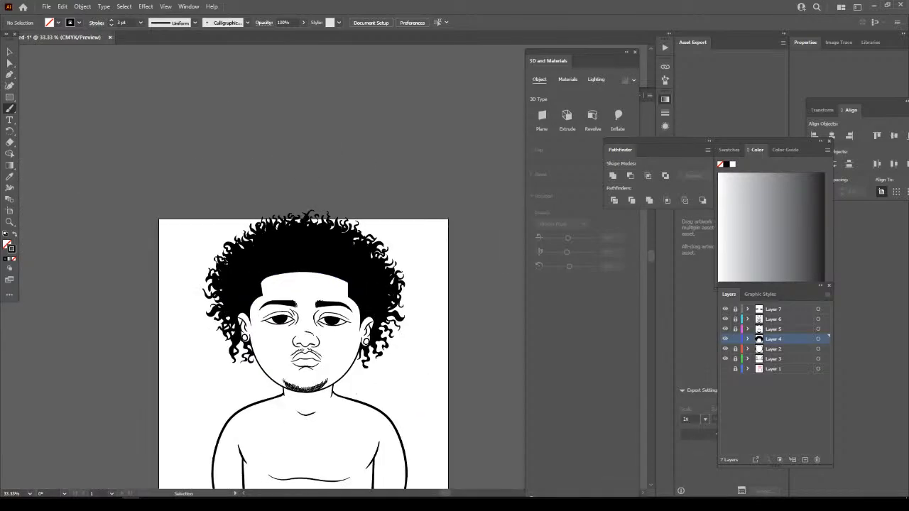
Brush extra 3 pt curls onto the hair's right outer edge at eye level.
{"action": "key", "text": "ctrl+plus"}
{"action": "key", "text": "ctrl+plus"}
{"action": "key", "text": "ctrl+plus"}
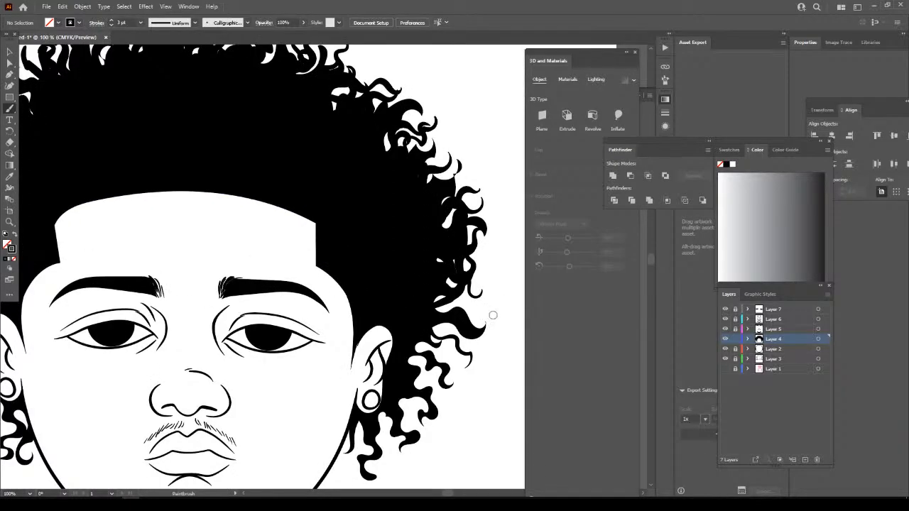
{"action": "mouse_move", "coordinate": [493, 315]}
{"action": "left_mouse_down"}
{"action": "mouse_move", "coordinate": [463, 300]}
{"action": "mouse_move", "coordinate": [429, 311]}
{"action": "left_mouse_up"}
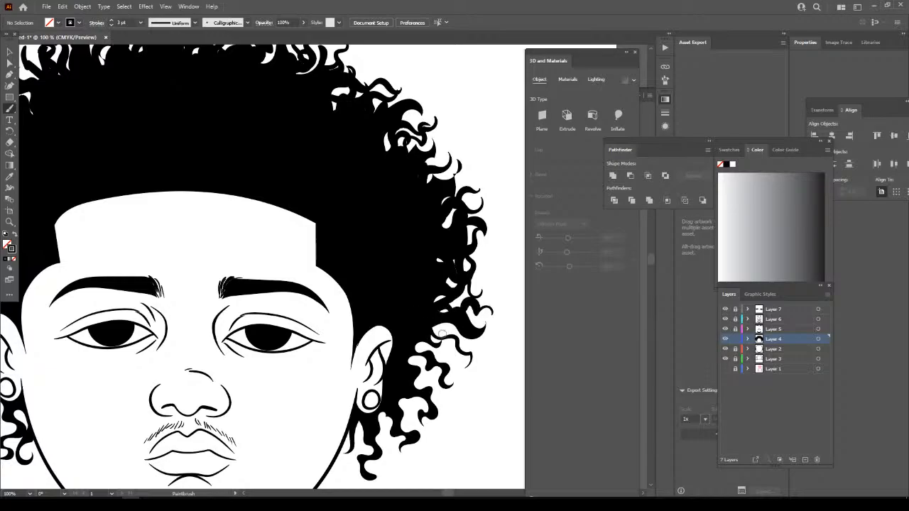
{"action": "mouse_move", "coordinate": [469, 341]}
{"action": "left_mouse_down"}
{"action": "mouse_move", "coordinate": [432, 329]}
{"action": "mouse_move", "coordinate": [452, 356]}
{"action": "left_mouse_up"}
{"action": "key", "text": "ctrl+minus"}
{"action": "key", "text": "ctrl+minus"}
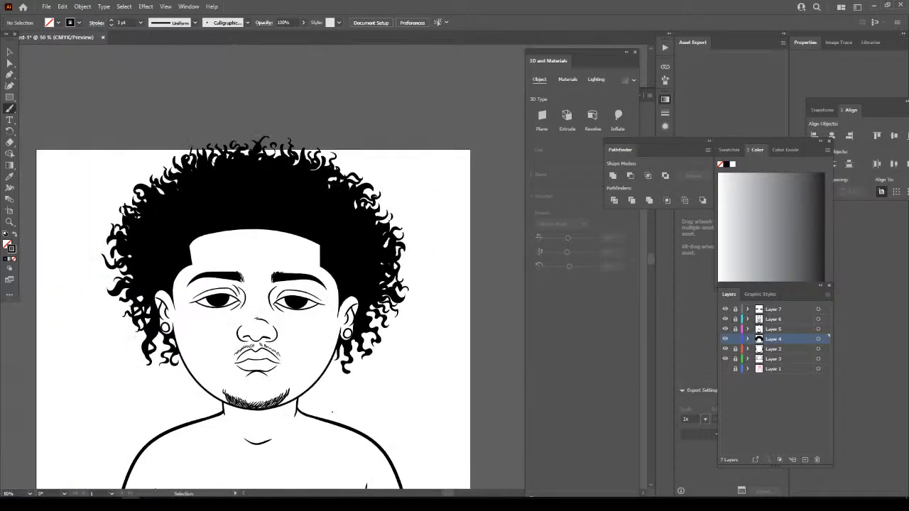
Paint thin 3 pt curls hanging below the right earring and along the jawline.
{"action": "key", "text": "ctrl+minus"}
{"action": "key", "text": "ctrl+minus"}
{"action": "key", "text": "ctrl+plus"}
{"action": "key", "text": "ctrl+plus"}
{"action": "key", "text": "ctrl+plus"}
{"action": "left_click_drag", "start_coordinate": [477, 437], "coordinate": [476, 403]}
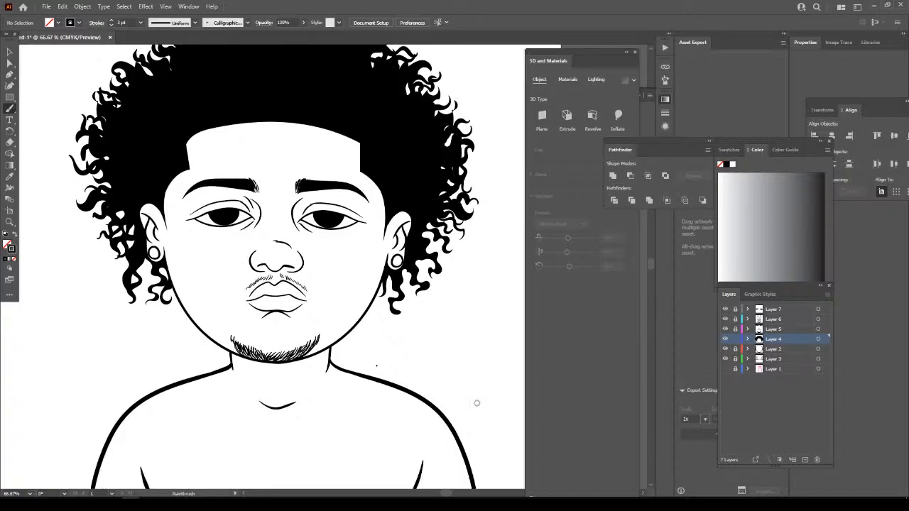
{"action": "key", "text": "ctrl+plus"}
{"action": "key", "text": "ctrl+plus"}
{"action": "key", "text": "ctrl+plus"}
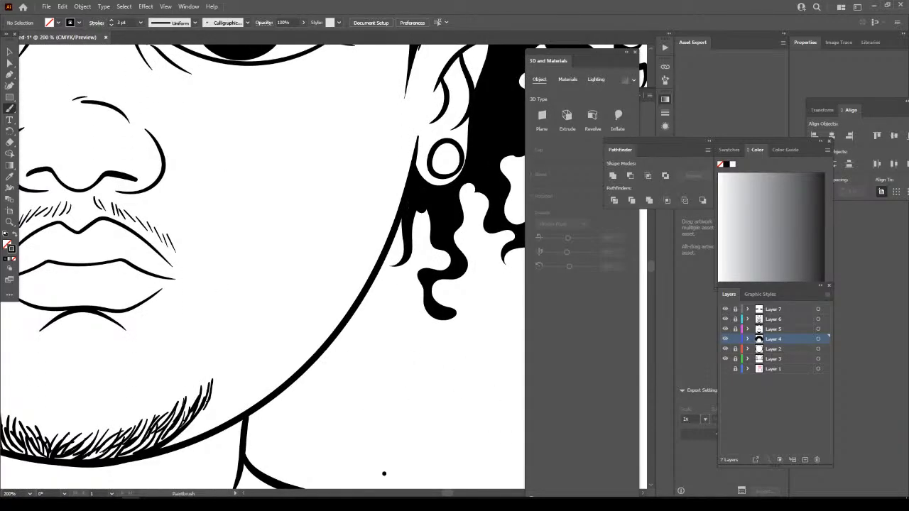
{"action": "left_click_drag", "start_coordinate": [424, 215], "coordinate": [406, 290]}
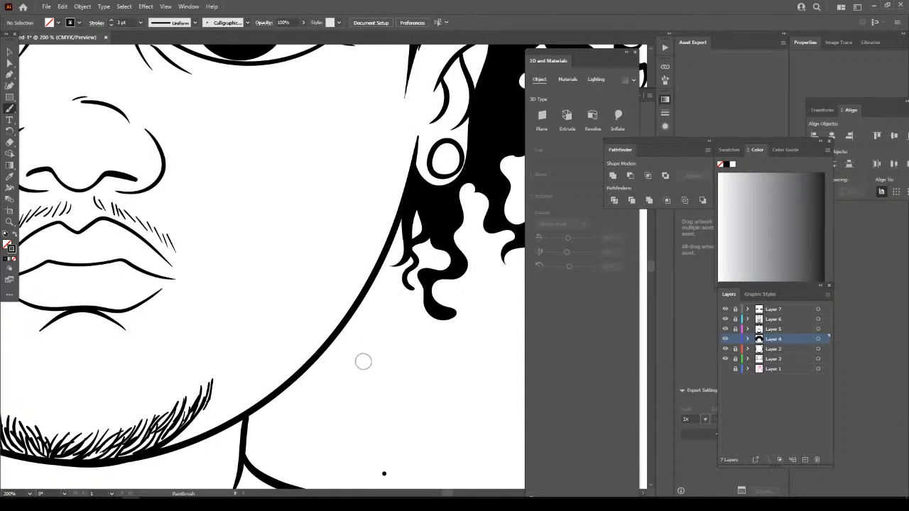
{"action": "mouse_move", "coordinate": [365, 363]}
{"action": "left_mouse_down"}
{"action": "mouse_move", "coordinate": [388, 346]}
{"action": "mouse_move", "coordinate": [383, 269]}
{"action": "mouse_move", "coordinate": [408, 209]}
{"action": "left_mouse_up"}
{"action": "left_click_drag", "start_coordinate": [388, 255], "coordinate": [400, 222]}
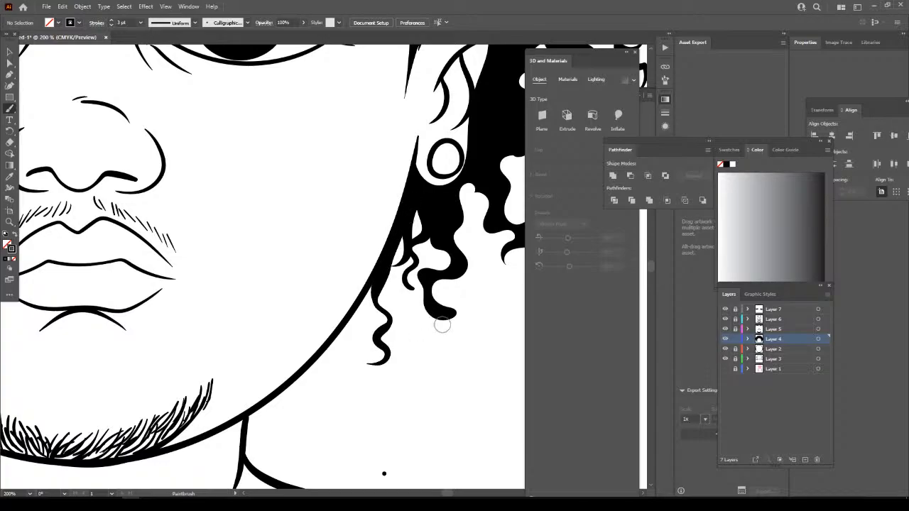
Paint matching 3 pt curls hanging below the left earring, with one against the jawline.
{"action": "scroll", "coordinate": [442, 324], "scroll_direction": "down", "scroll_amount": 5}
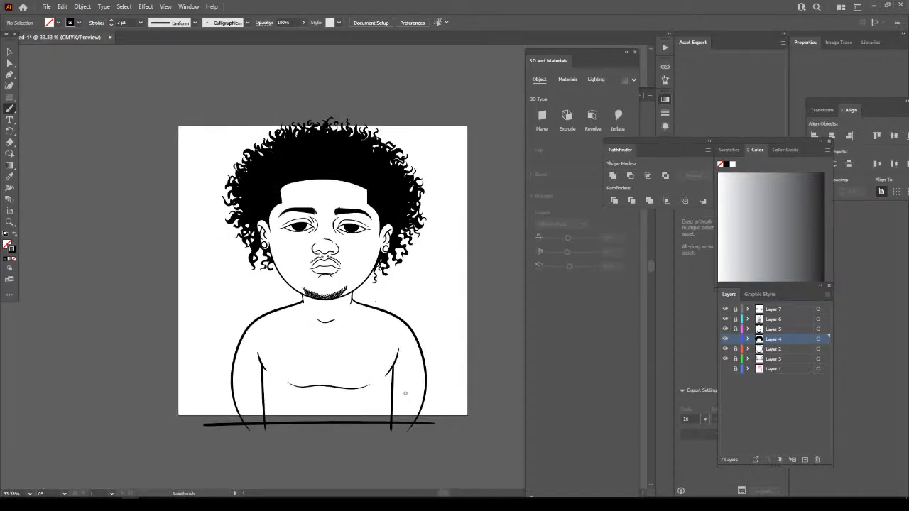
{"action": "key", "text": "ctrl+equal"}
{"action": "key", "text": "ctrl+equal"}
{"action": "key", "text": "ctrl+equal"}
{"action": "key", "text": "ctrl+equal"}
{"action": "key", "text": "ctrl+equal"}
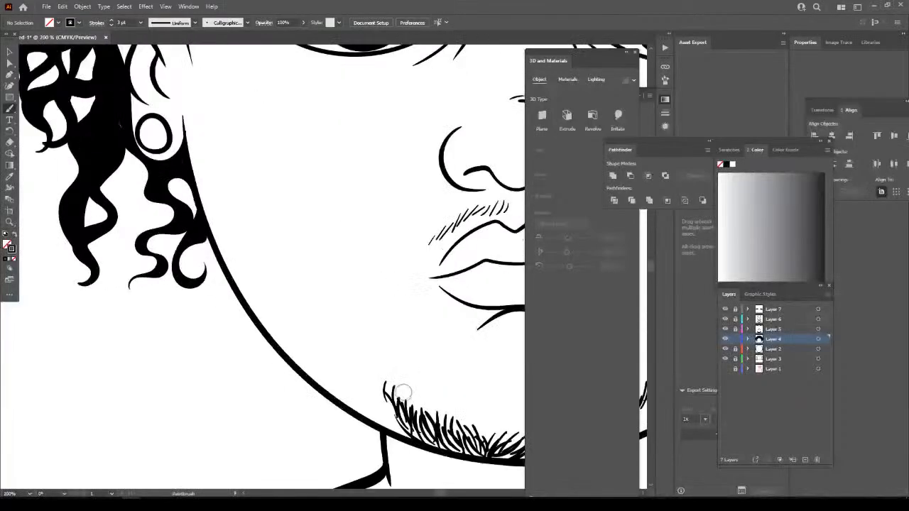
{"action": "scroll", "coordinate": [402, 411], "scroll_direction": "up", "scroll_amount": 1}
{"action": "mouse_move", "coordinate": [213, 380]}
{"action": "left_mouse_down"}
{"action": "mouse_move", "coordinate": [225, 357]}
{"action": "mouse_move", "coordinate": [205, 293]}
{"action": "left_mouse_up"}
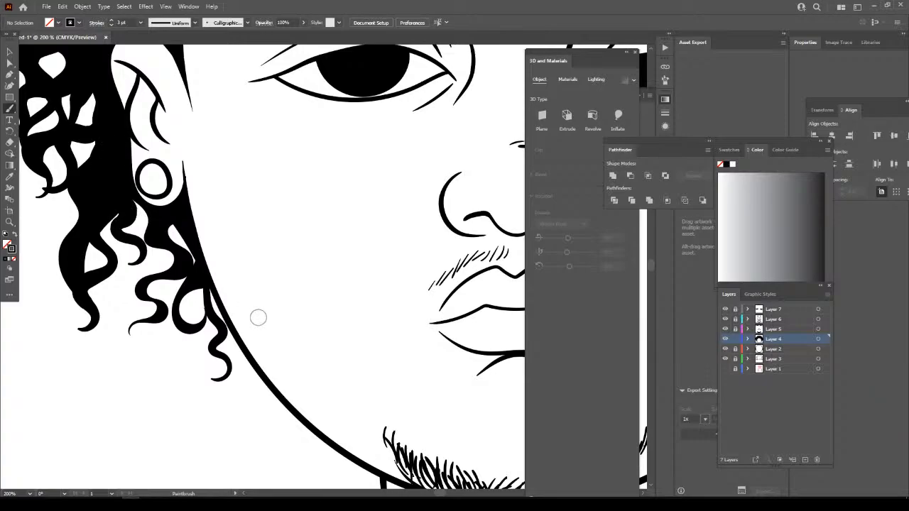
Examine the finished curls around the hair's sides and crown, both up close and against the whole portrait.
{"action": "key", "text": "ctrl+minus"}
{"action": "key", "text": "ctrl+minus"}
{"action": "key", "text": "ctrl+minus"}
{"action": "key", "text": "ctrl+minus"}
{"action": "key", "text": "ctrl+minus"}
{"action": "scroll", "coordinate": [441, 425], "scroll_direction": "up", "scroll_amount": 1}
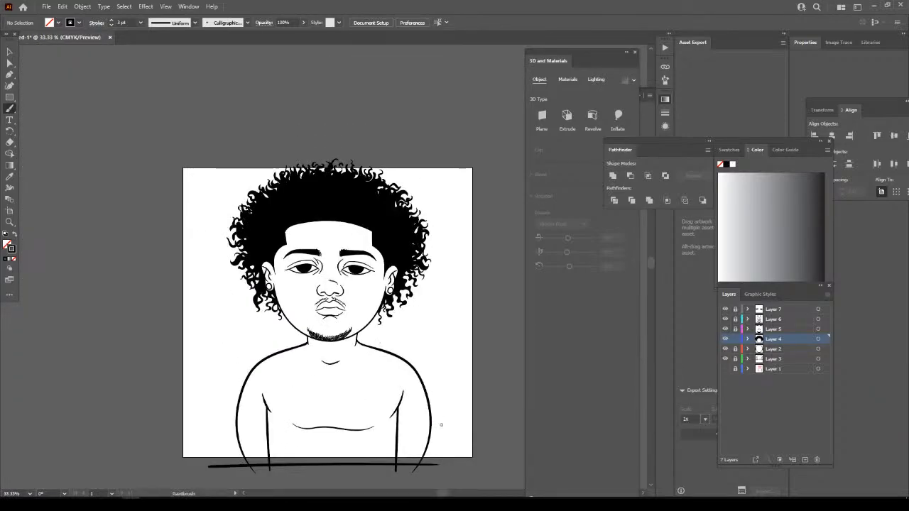
{"action": "key", "text": "ctrl+plus"}
{"action": "key", "text": "ctrl+plus"}
{"action": "scroll", "coordinate": [438, 426], "scroll_direction": "up", "scroll_amount": 2}
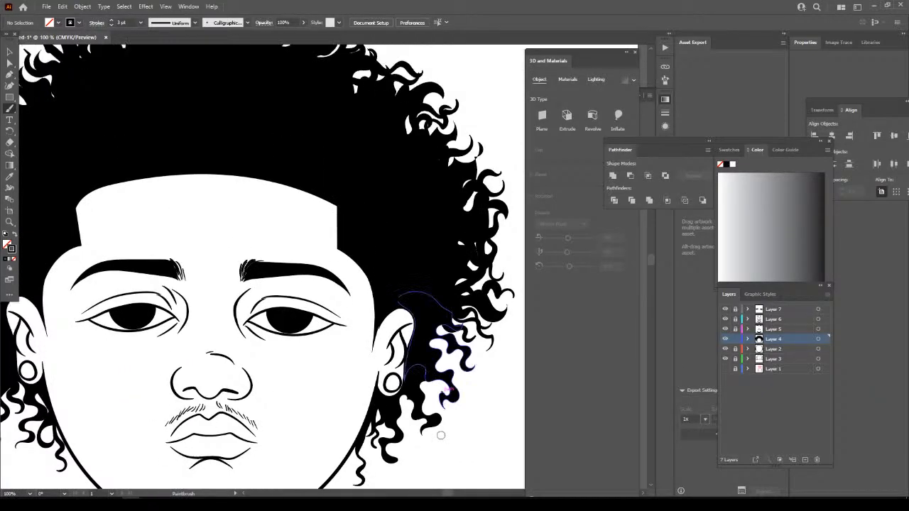
{"action": "key", "text": "ctrl+plus"}
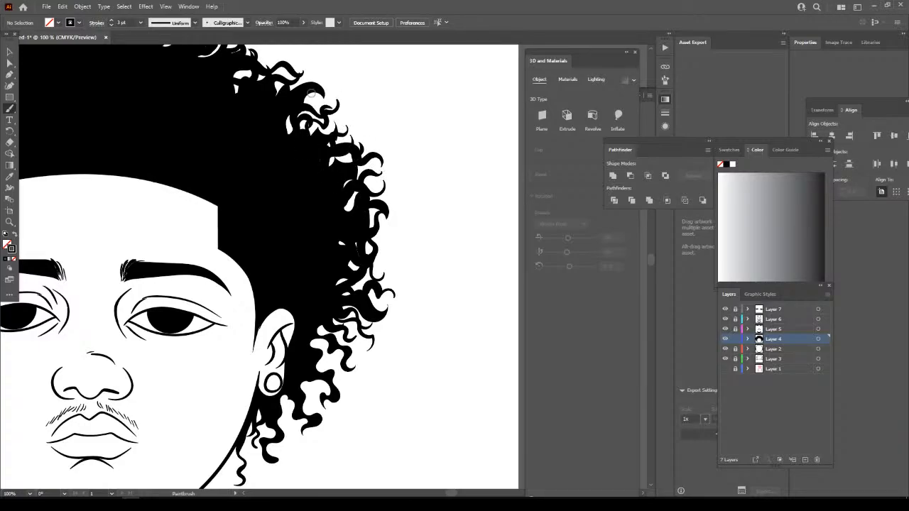
{"action": "key", "text": "ctrl+minus"}
{"action": "key", "text": "ctrl+minus"}
{"action": "key", "text": "ctrl+minus"}
{"action": "key", "text": "ctrl+minus"}
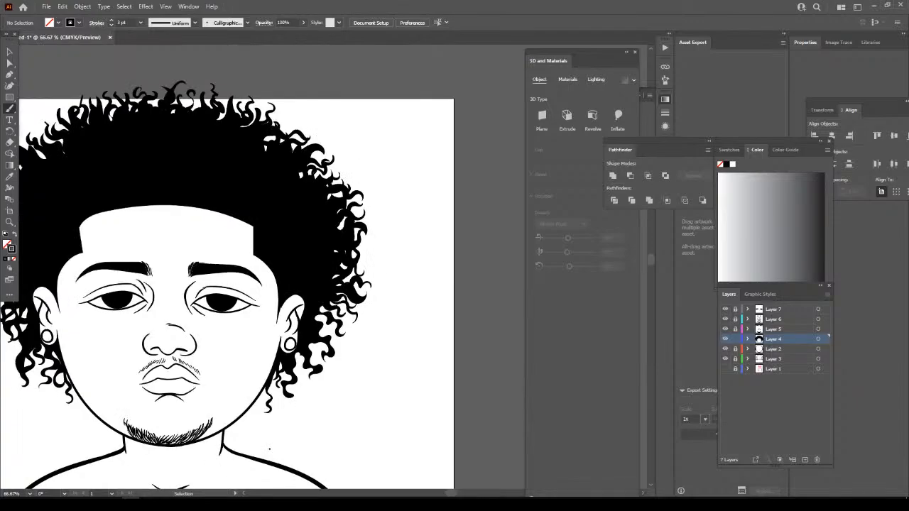
{"action": "key", "text": "ctrl+plus"}
{"action": "key", "text": "ctrl+plus"}
{"action": "key", "text": "ctrl+plus"}
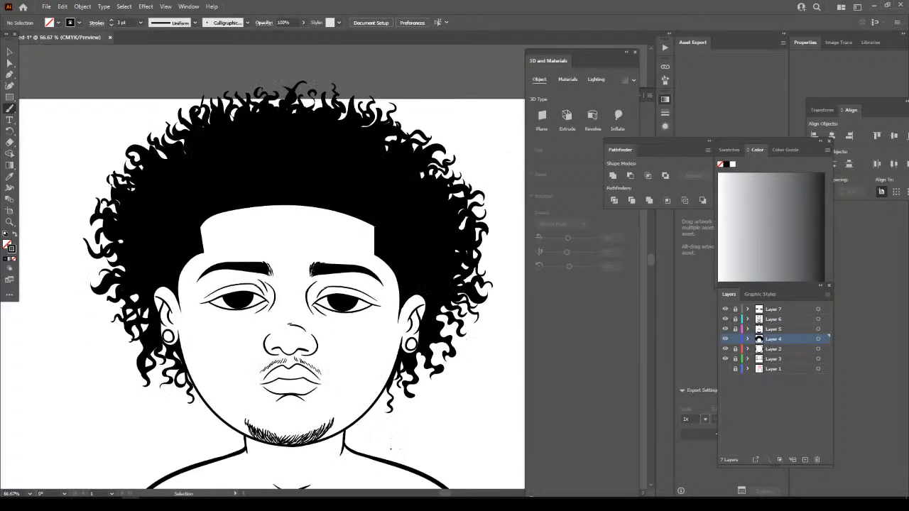
{"action": "key", "text": "ctrl+minus"}
{"action": "scroll", "coordinate": [444, 395], "scroll_direction": "left", "scroll_amount": 2}
{"action": "scroll", "coordinate": [443, 396], "scroll_direction": "down", "scroll_amount": 1}
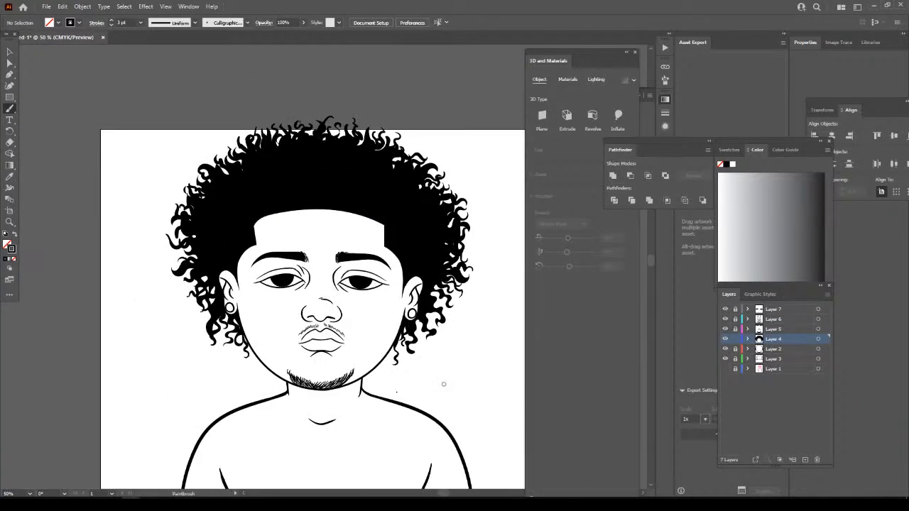
{"action": "scroll", "coordinate": [339, 402], "scroll_direction": "down", "scroll_amount": 3}
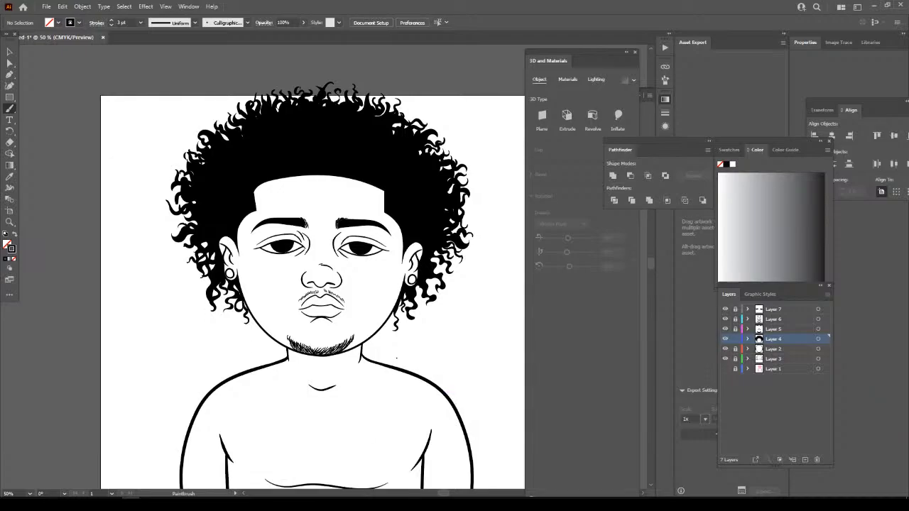
Expand the appearance of all hair strokes and combine them with the Pathfinder Merge operation.
{"action": "key", "text": "v"}
{"action": "left_click_drag", "start_coordinate": [172, 101], "coordinate": [500, 367]}
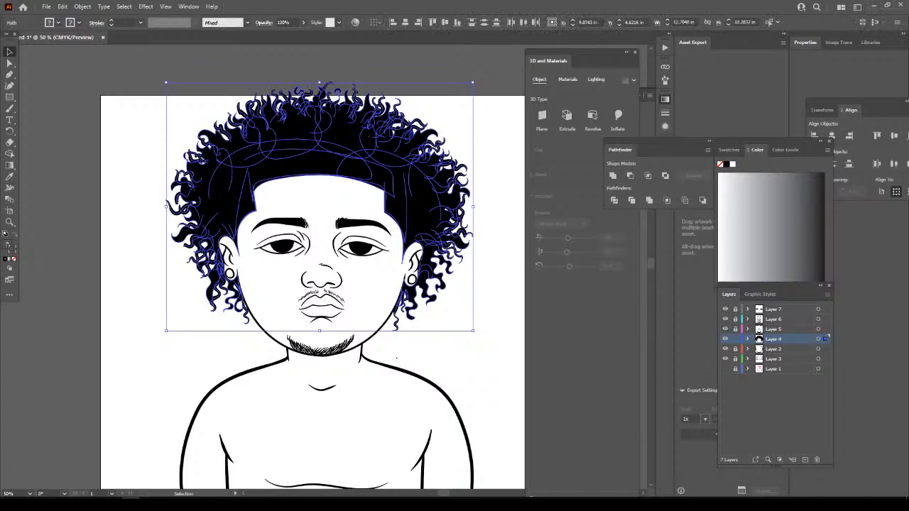
{"action": "left_click", "coordinate": [83, 7]}
{"action": "left_click", "coordinate": [114, 128]}
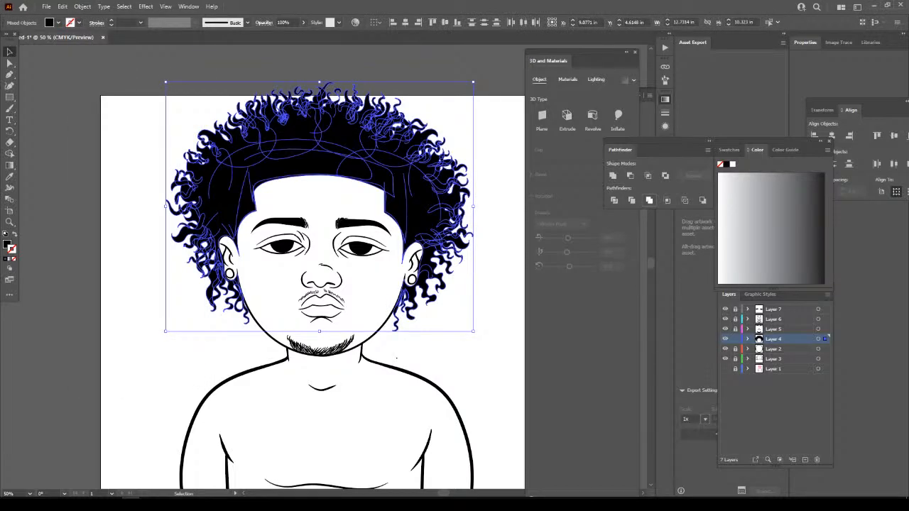
{"action": "left_click", "coordinate": [649, 201]}
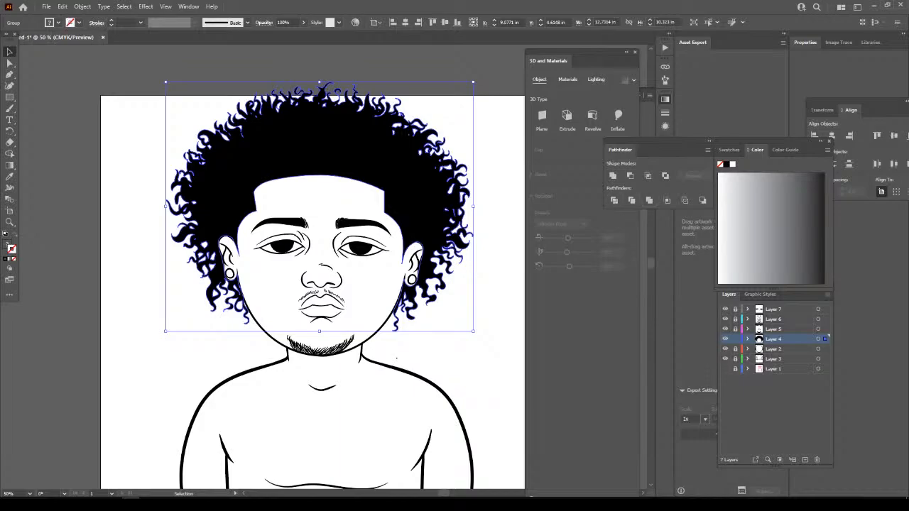
{"action": "key", "text": "ctrl+shift+a"}
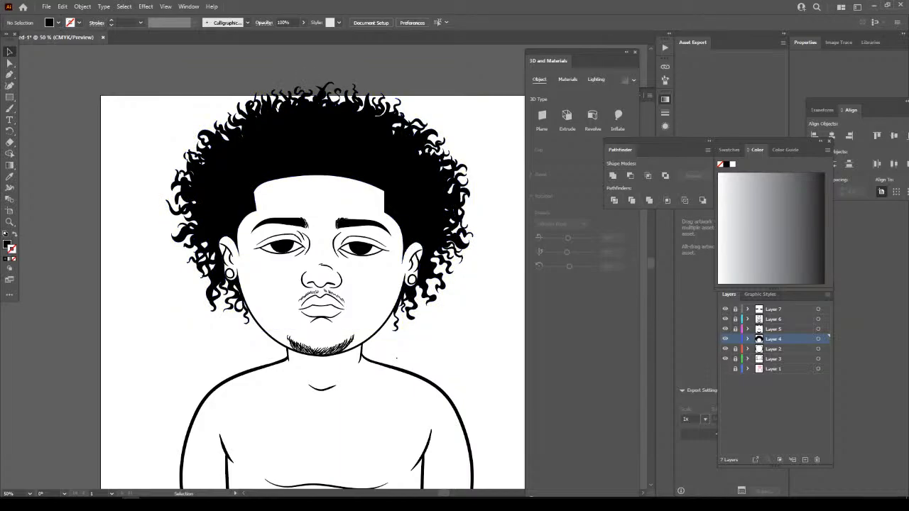
Lock Layer 4, unlock Layer 2, and expand and merge its face outline and ear strokes.
{"action": "left_click", "coordinate": [735, 339]}
{"action": "left_click", "coordinate": [735, 349]}
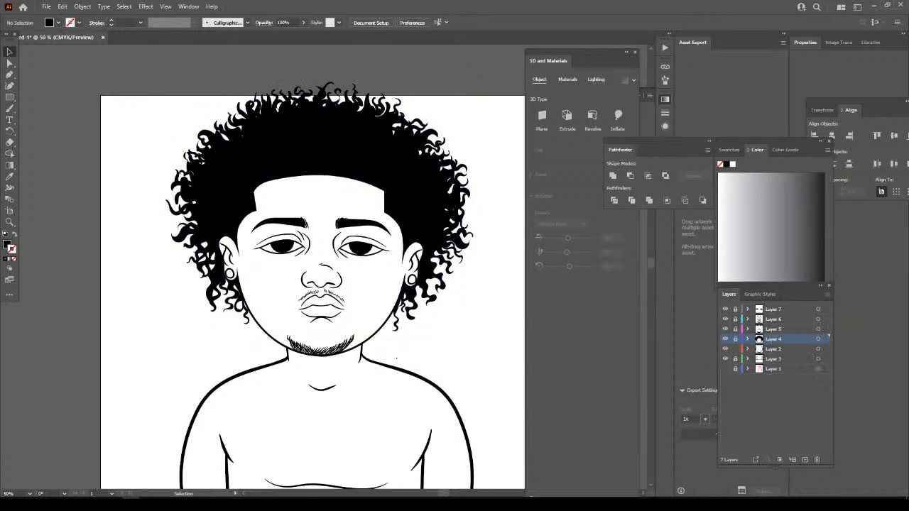
{"action": "left_click_drag", "start_coordinate": [138, 97], "coordinate": [483, 382]}
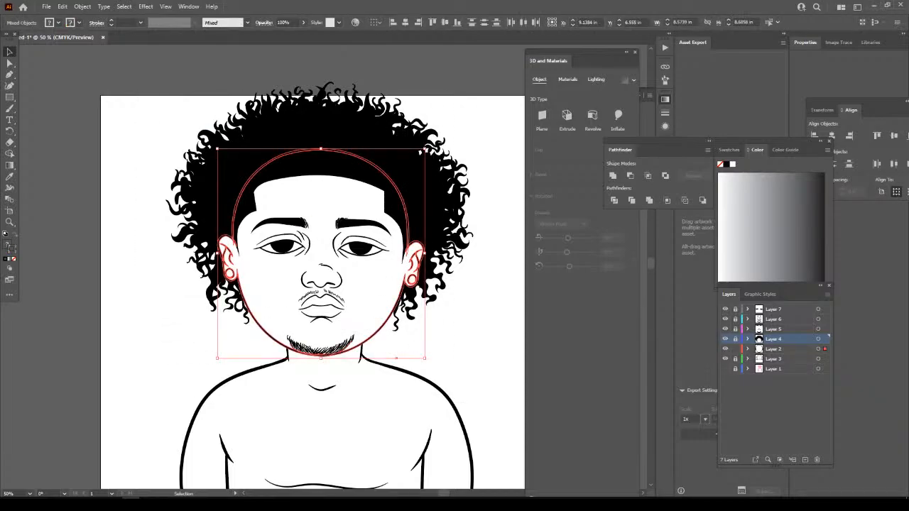
{"action": "left_click", "coordinate": [82, 7]}
{"action": "left_click", "coordinate": [107, 127]}
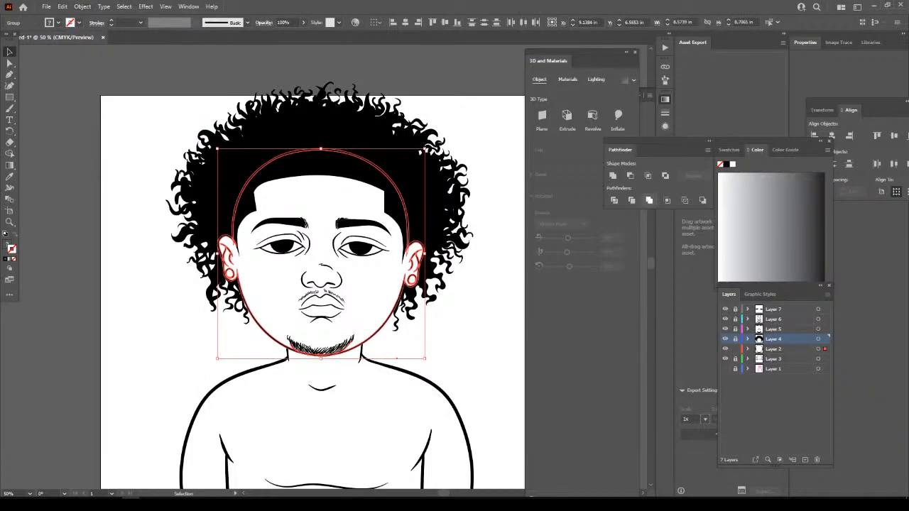
{"action": "left_click", "coordinate": [649, 200]}
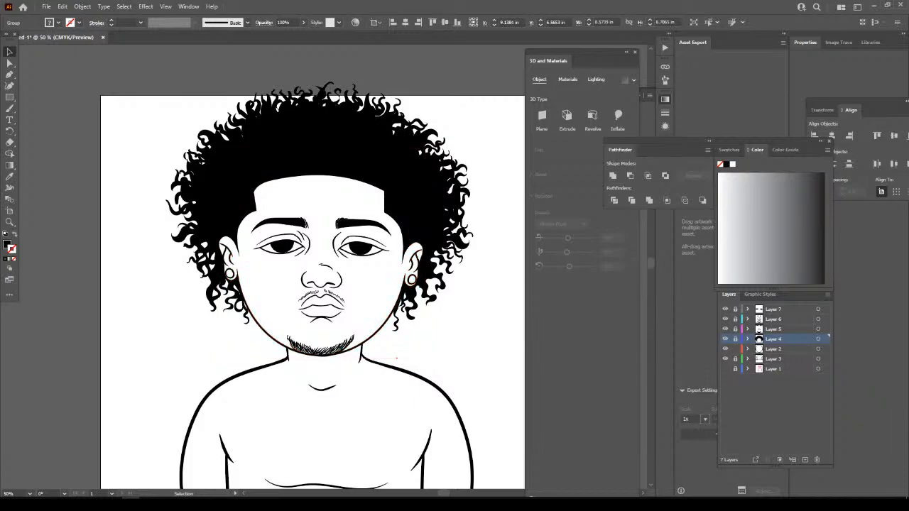
{"action": "key", "text": "ctrl+shift+a"}
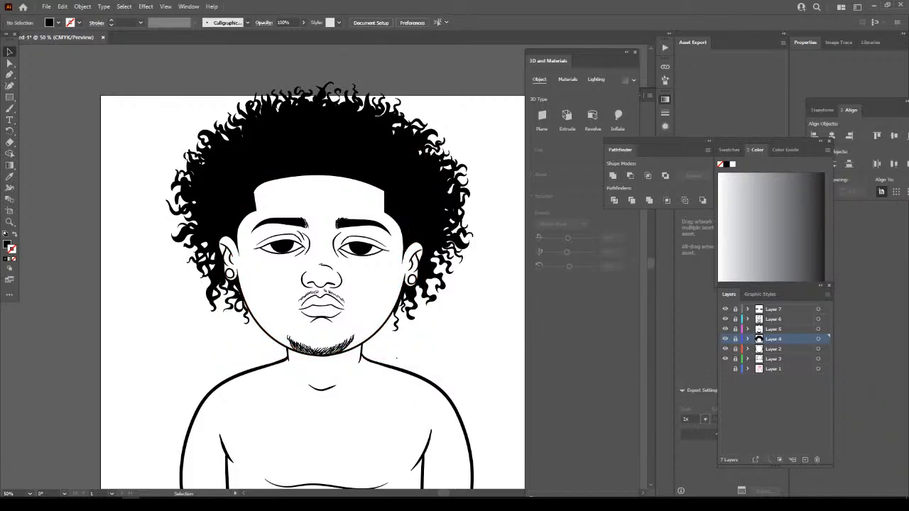
Expand the appearance of the body strokes on Layer 3 and combine them with Pathfinder Merge.
{"action": "key", "text": "ctrl+minus"}
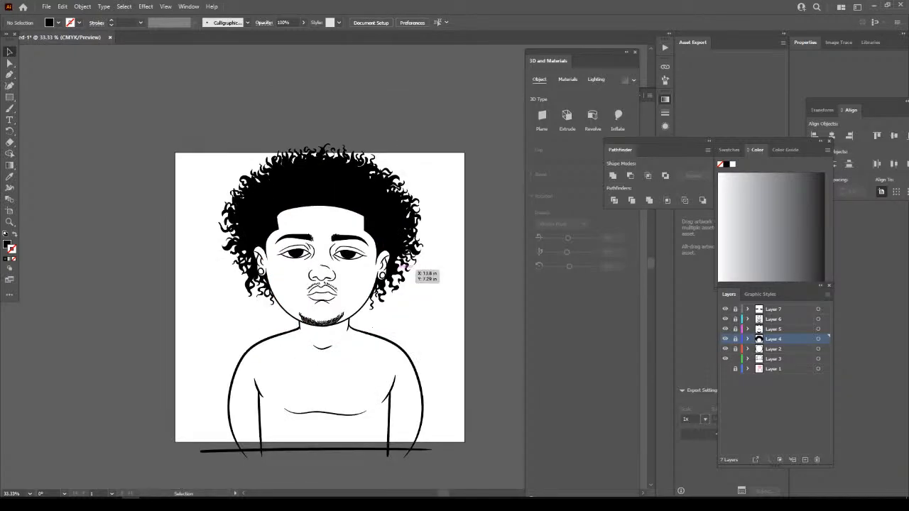
{"action": "key", "text": "ctrl+a"}
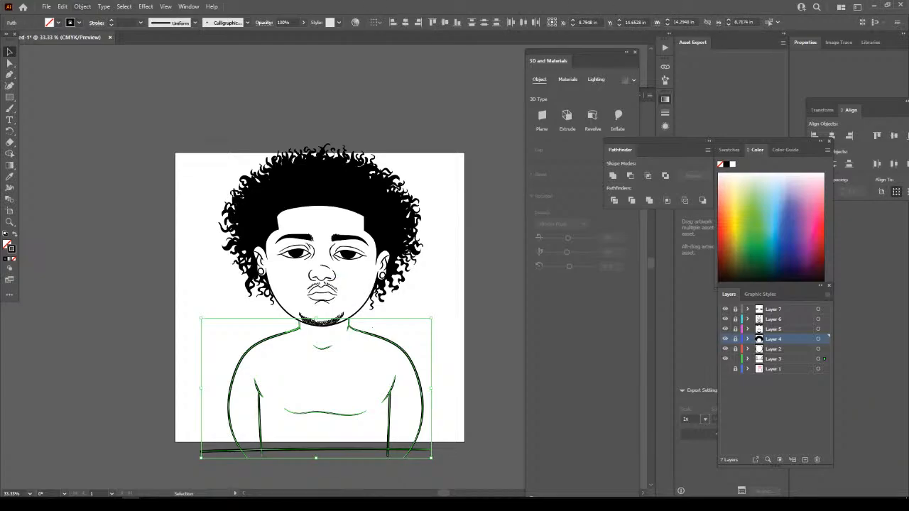
{"action": "left_click", "coordinate": [83, 6]}
{"action": "left_click", "coordinate": [113, 128]}
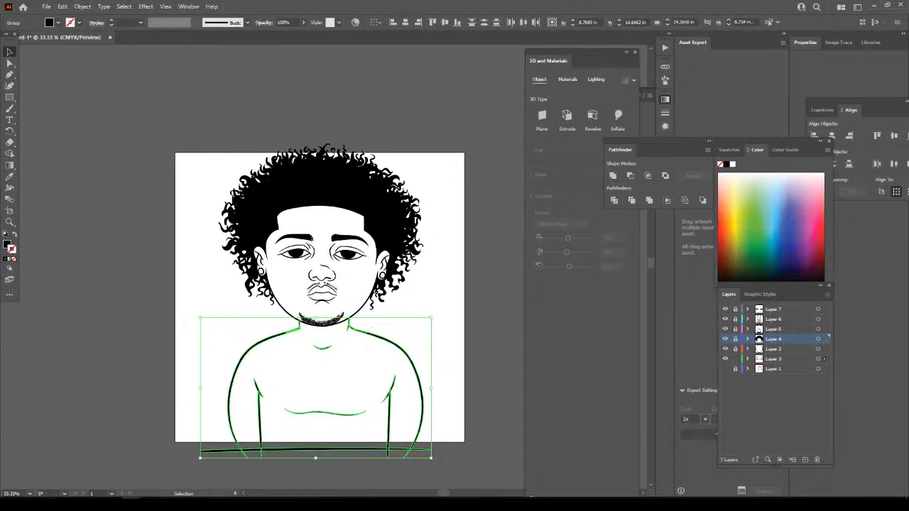
{"action": "left_click", "coordinate": [649, 201]}
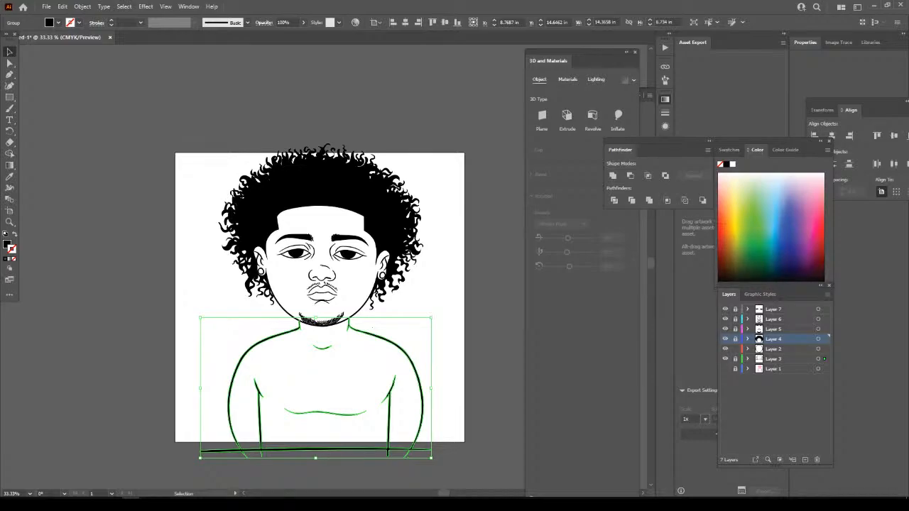
Duplicate Layer 2, which holds the face outline and ears.
{"action": "left_click_drag", "start_coordinate": [785, 348], "coordinate": [805, 460]}
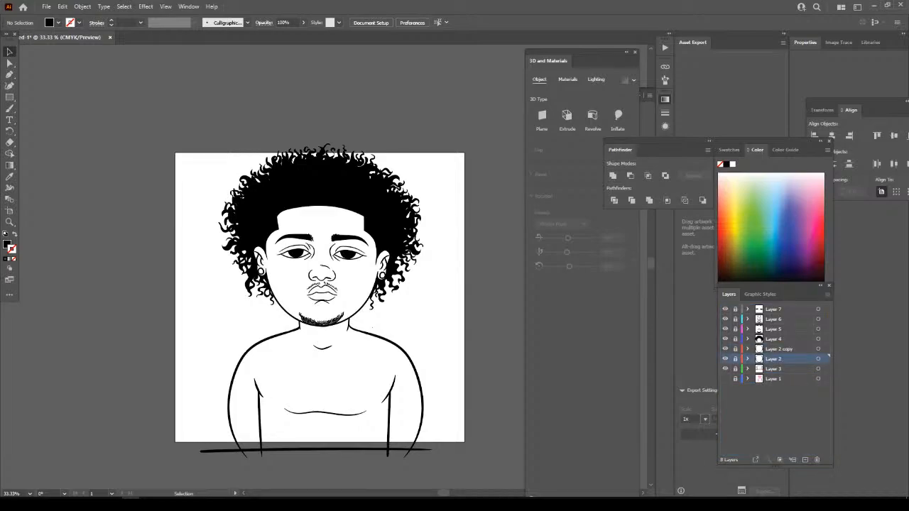
Set the fill to the light orange skin colour FFA664.
{"action": "key", "text": "comma"}
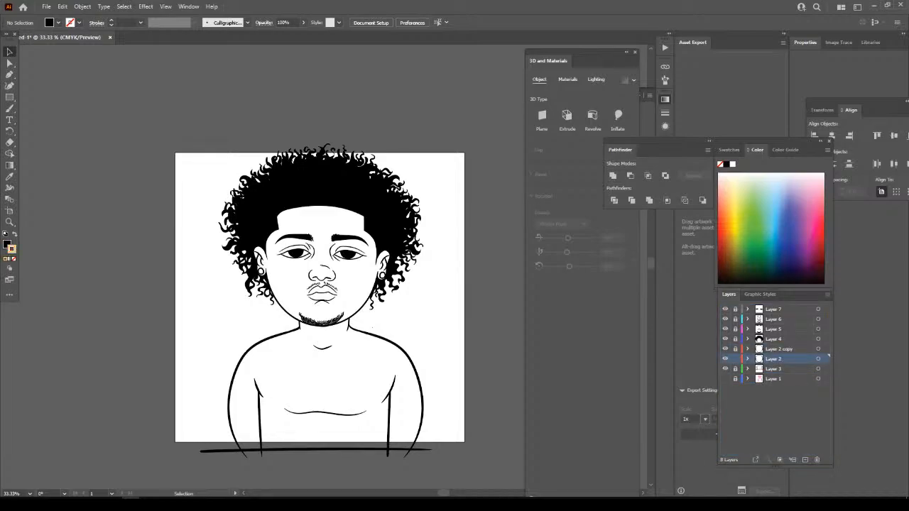
{"action": "key", "text": "shift+x"}
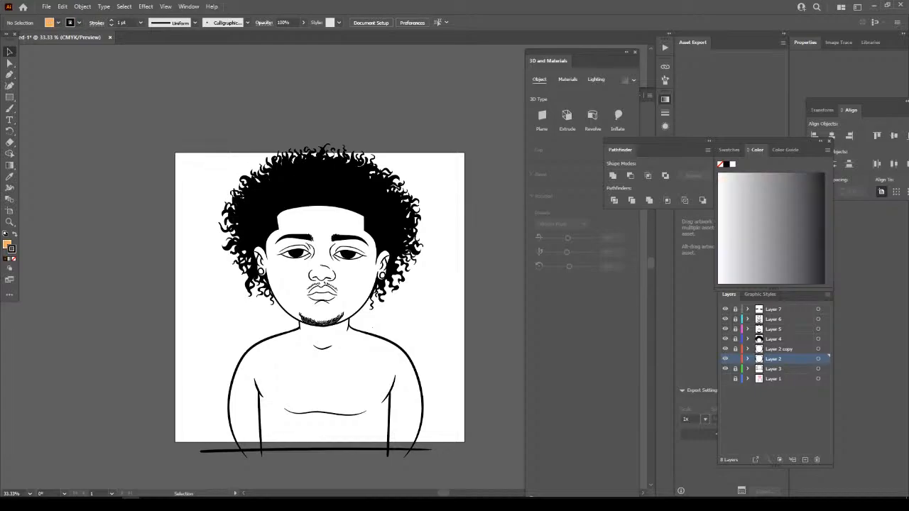
{"action": "double_click", "coordinate": [7, 244]}
{"action": "left_click_drag", "start_coordinate": [614, 333], "coordinate": [619, 331]}
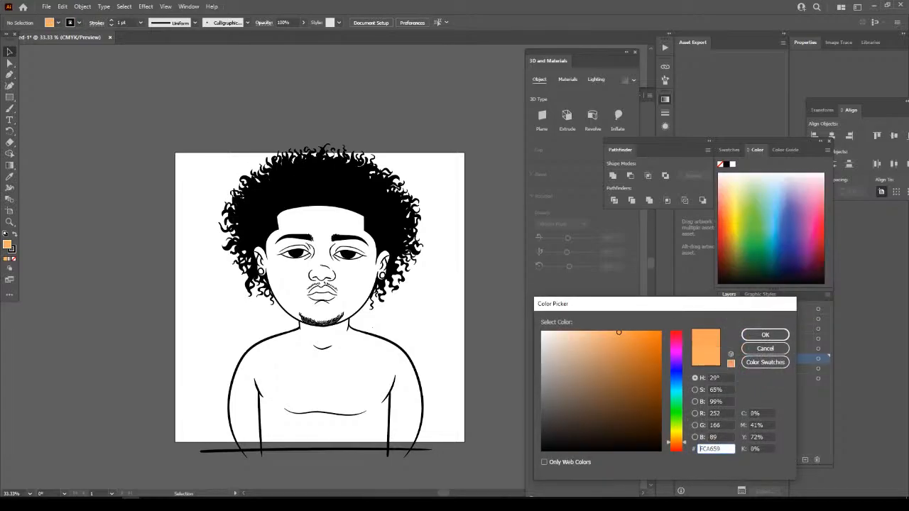
{"action": "left_click_drag", "start_coordinate": [675, 442], "coordinate": [676, 443]}
{"action": "left_click_drag", "start_coordinate": [618, 333], "coordinate": [612, 331]}
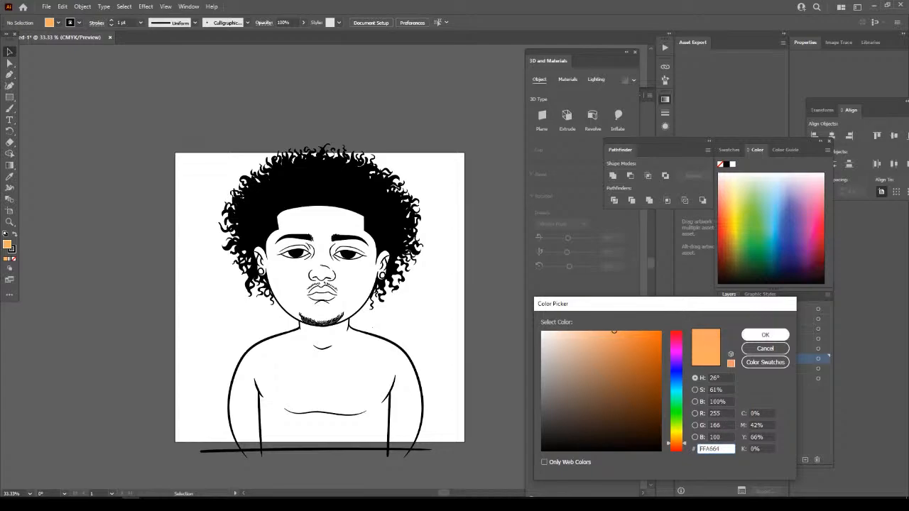
{"action": "left_click", "coordinate": [765, 335]}
Draw a skin-coloured rectangle about 17.94 by 17.32 in over the whole head on Layer 2 and send it behind the outlines.
{"action": "key", "text": "m"}
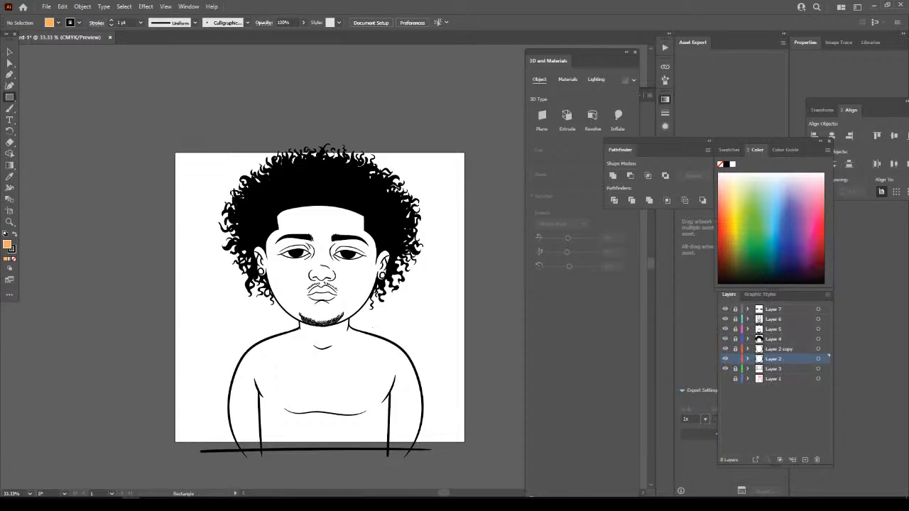
{"action": "mouse_move", "coordinate": [183, 140]}
{"action": "left_mouse_down"}
{"action": "mouse_move", "coordinate": [366, 327]}
{"action": "mouse_move", "coordinate": [473, 417]}
{"action": "left_mouse_up"}
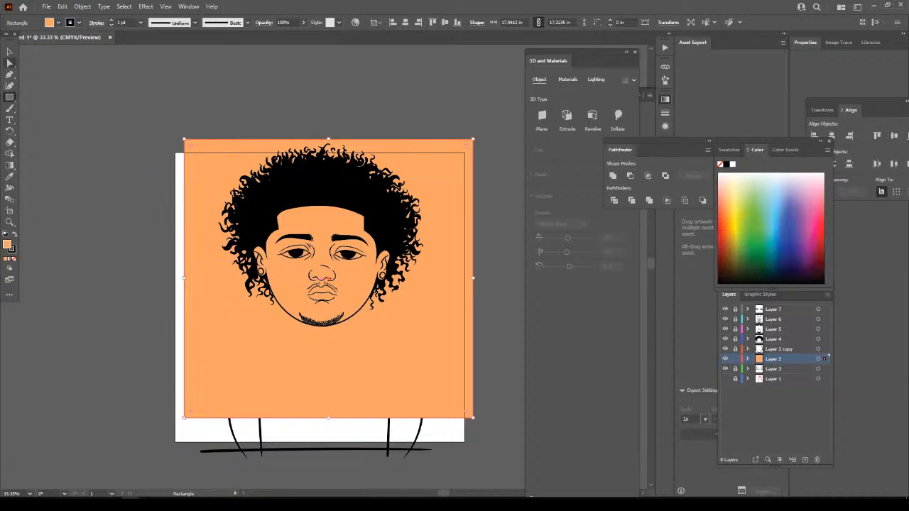
{"action": "key", "text": "v"}
{"action": "right_click", "coordinate": [236, 106]}
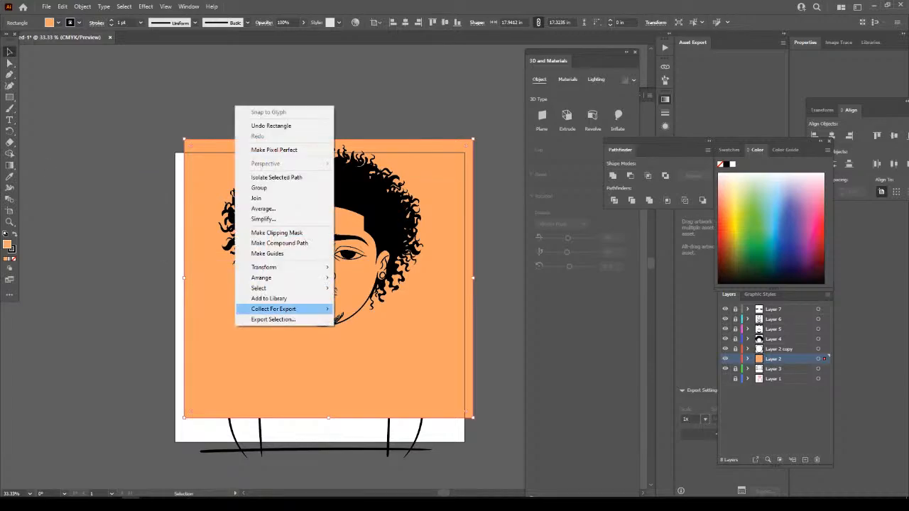
{"action": "mouse_move", "coordinate": [284, 278]}
{"action": "left_click", "coordinate": [364, 309]}
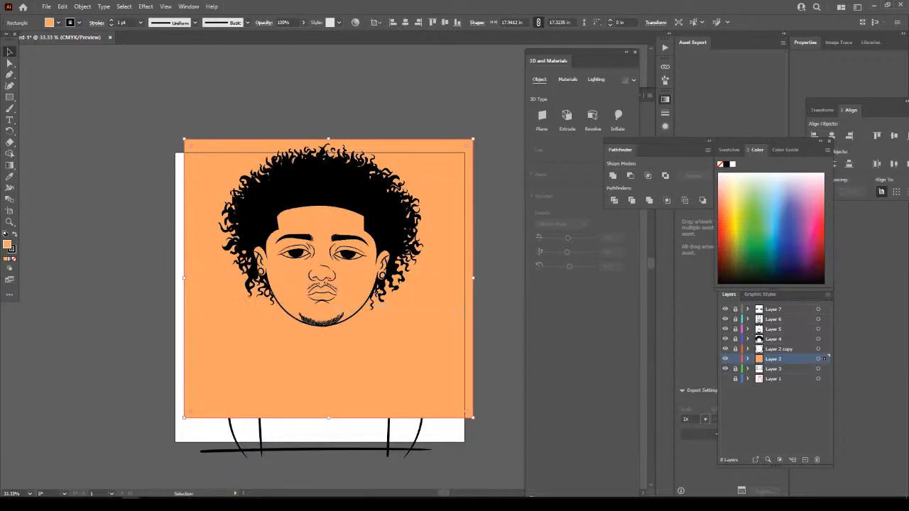
Merge the rectangle with the face and ear outlines using Pathfinder, and delete the surplus colour outside the head.
{"action": "left_click", "coordinate": [472, 281]}
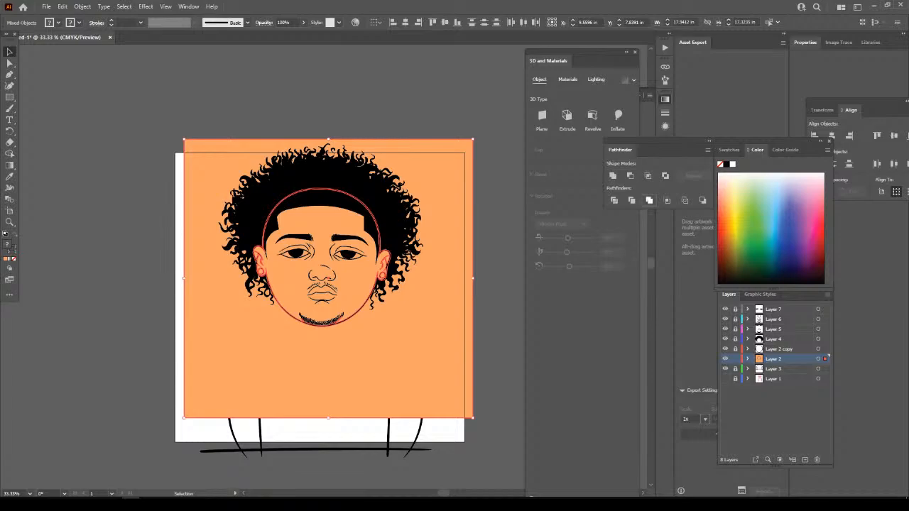
{"action": "right_click", "coordinate": [456, 301]}
{"action": "left_click", "coordinate": [498, 368]}
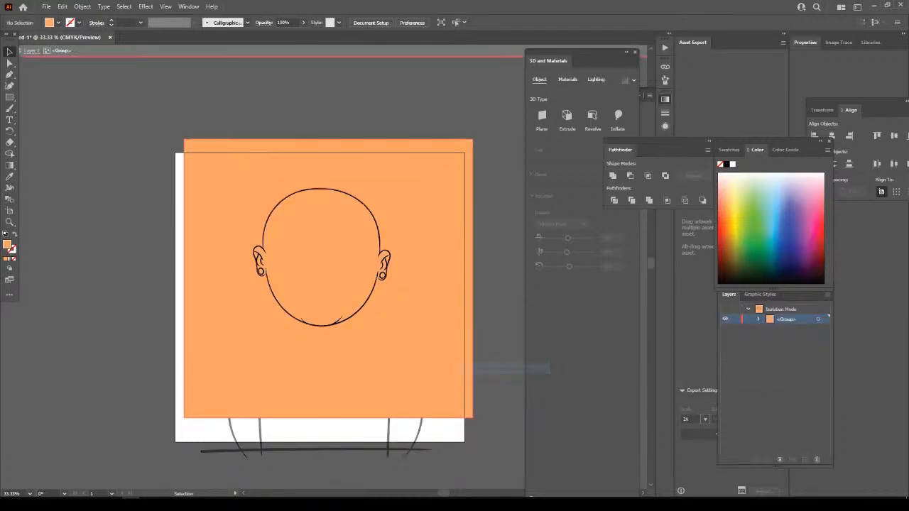
{"action": "key", "text": "Escape"}
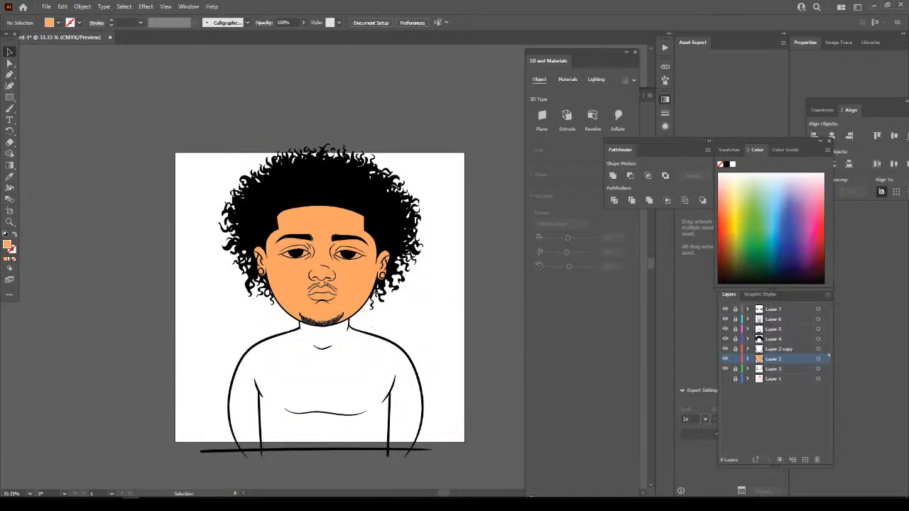
Lock Layer 2 and add a new layer directly above Layer 1 for the body colour.
{"action": "key", "text": "ctrl+minus"}
{"action": "key", "text": "ctrl+minus"}
{"action": "key", "text": "ctrl+plus"}
{"action": "key", "text": "ctrl+plus"}
{"action": "key", "text": "ctrl+plus"}
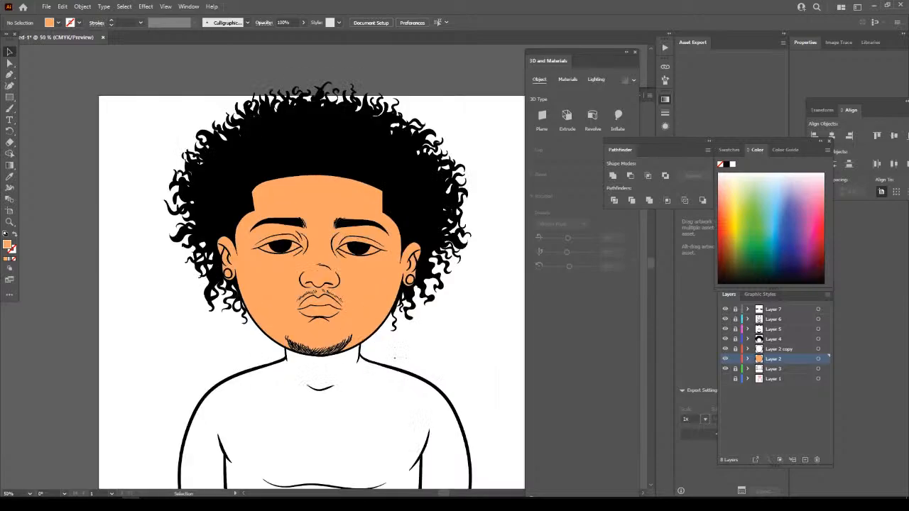
{"action": "left_click", "coordinate": [736, 359]}
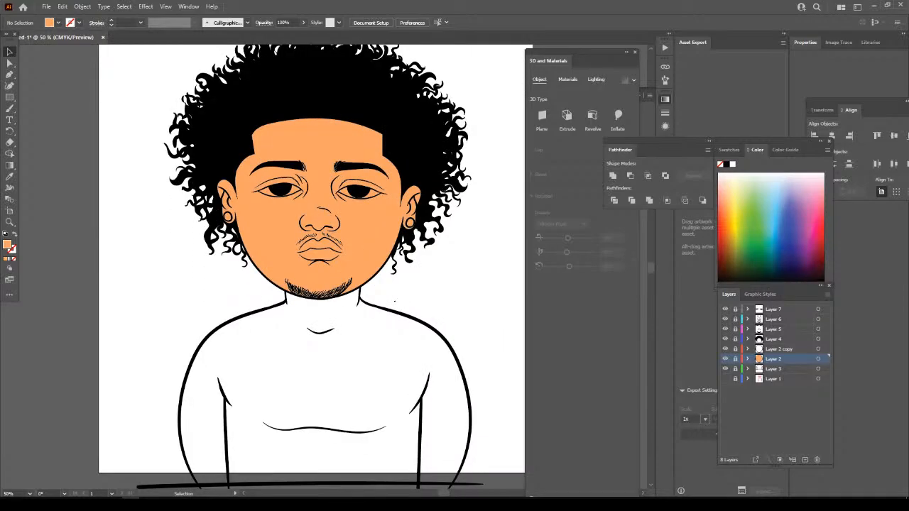
{"action": "key", "text": "ctrl+minus"}
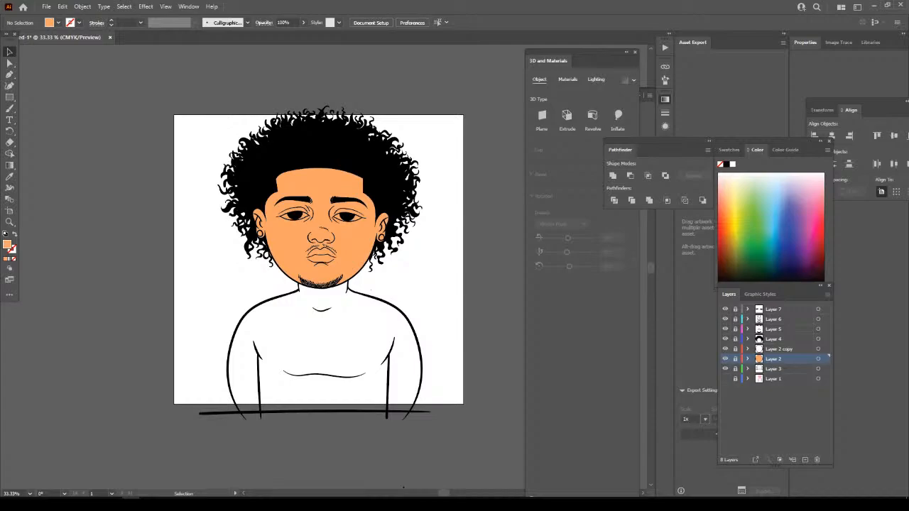
{"action": "left_click", "coordinate": [785, 379]}
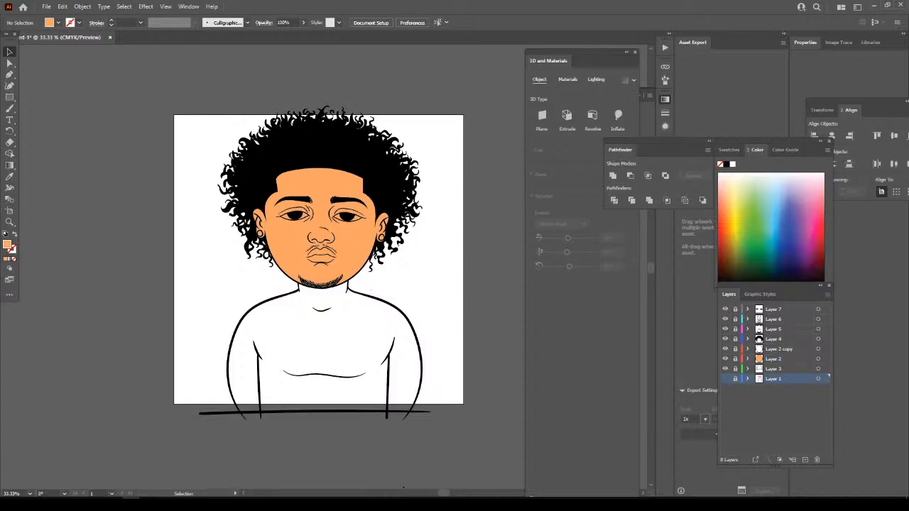
{"action": "left_click", "coordinate": [805, 459]}
Draw a closed skin-coloured shape filling the neck with the Pencil tool, tucking its upper edge under the chin.
{"action": "key", "text": "ctrl+minus"}
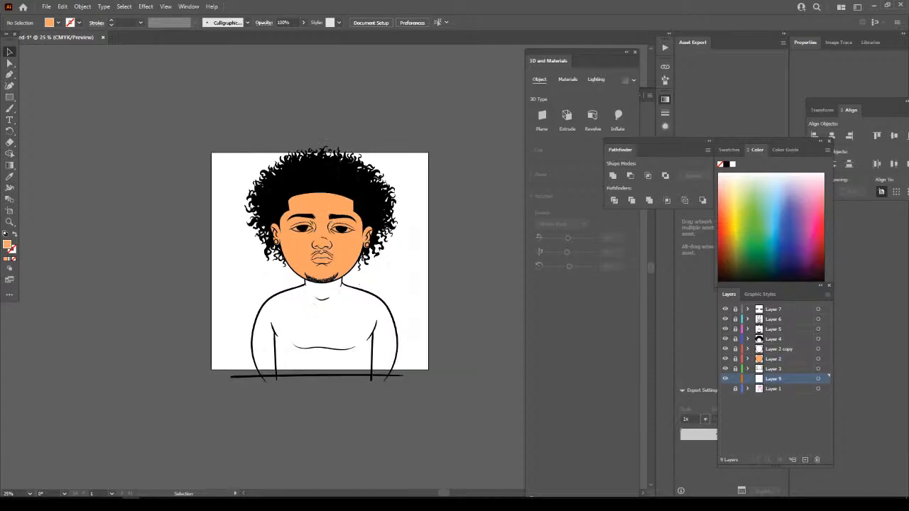
{"action": "key", "text": "ctrl+plus"}
{"action": "key", "text": "ctrl+plus"}
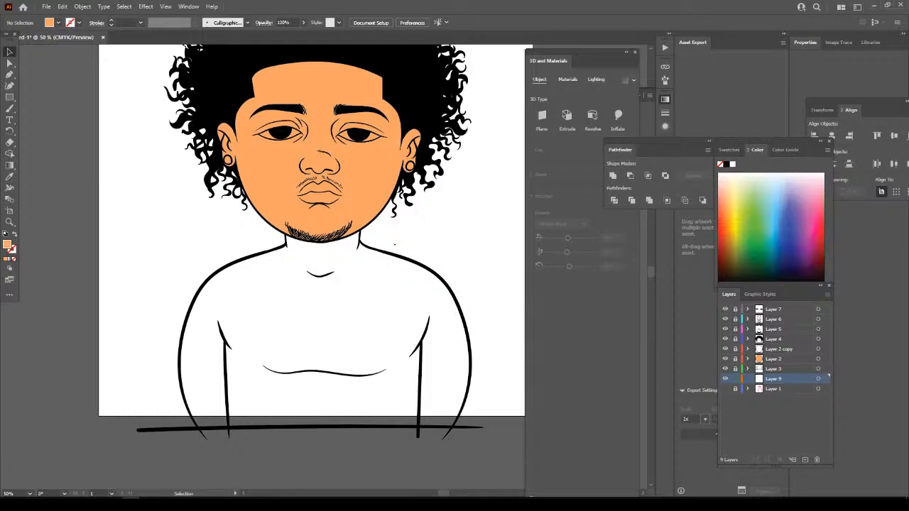
{"action": "scroll", "coordinate": [312, 259], "scroll_direction": "up", "scroll_amount": 2}
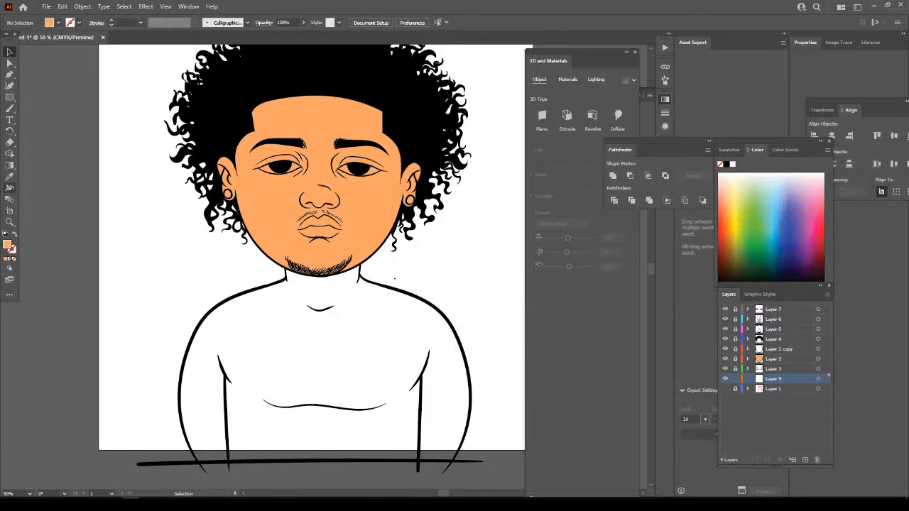
{"action": "left_click", "coordinate": [9, 176]}
{"action": "key", "text": "ctrl+minus"}
{"action": "key", "text": "ctrl+minus"}
{"action": "key", "text": "ctrl+plus"}
{"action": "key", "text": "ctrl+plus"}
{"action": "key", "text": "ctrl+plus"}
{"action": "key", "text": "ctrl+plus"}
{"action": "key", "text": "ctrl+plus"}
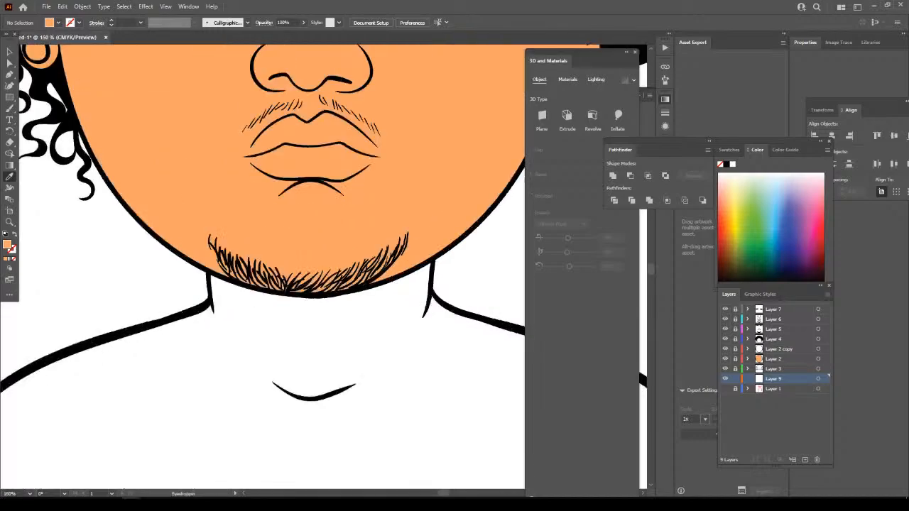
{"action": "mouse_move", "coordinate": [10, 108]}
{"action": "left_mouse_down"}
{"action": "mouse_move", "coordinate": [47, 119]}
{"action": "mouse_move", "coordinate": [47, 131]}
{"action": "left_mouse_up"}
{"action": "mouse_move", "coordinate": [216, 329]}
{"action": "left_mouse_down"}
{"action": "mouse_move", "coordinate": [280, 373]}
{"action": "mouse_move", "coordinate": [371, 376]}
{"action": "mouse_move", "coordinate": [408, 351]}
{"action": "mouse_move", "coordinate": [420, 325]}
{"action": "left_mouse_up"}
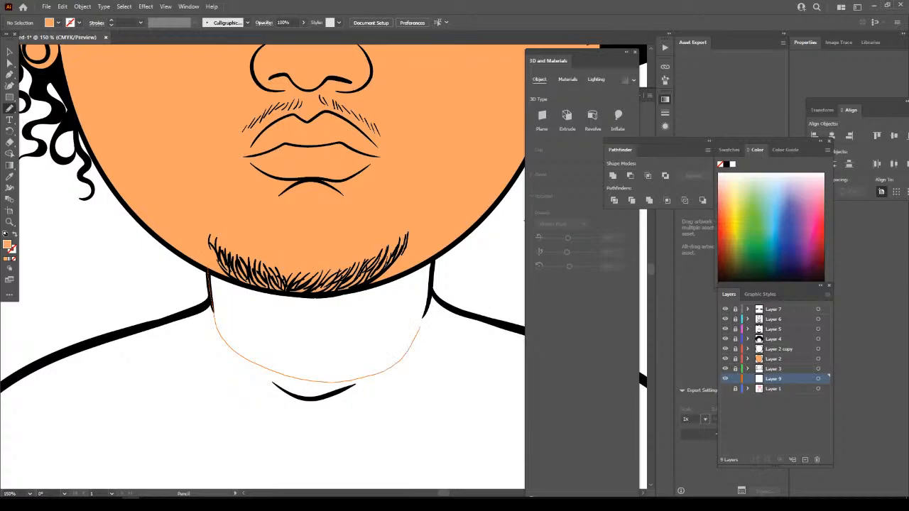
{"action": "mouse_move", "coordinate": [432, 259]}
{"action": "left_mouse_down"}
{"action": "mouse_move", "coordinate": [400, 241]}
{"action": "mouse_move", "coordinate": [210, 270]}
{"action": "left_mouse_up"}
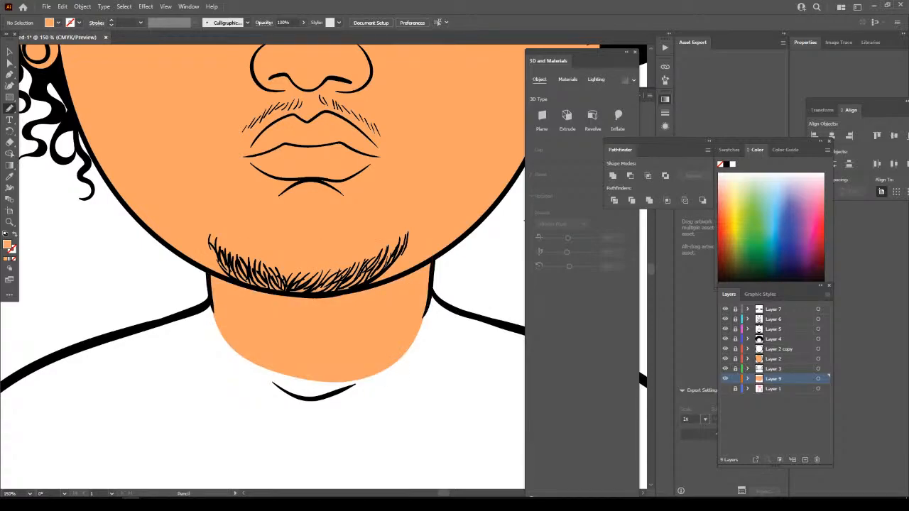
Draw a large closed skin-coloured Pencil shape covering the shoulders, chest and arms down to the horizontal base line.
{"action": "key", "text": "ctrl+minus"}
{"action": "key", "text": "ctrl+minus"}
{"action": "key", "text": "ctrl+minus"}
{"action": "key", "text": "ctrl+minus"}
{"action": "scroll", "coordinate": [326, 266], "scroll_direction": "down", "scroll_amount": 2}
{"action": "key", "text": "ctrl+equal"}
{"action": "key", "text": "ctrl+equal"}
{"action": "scroll", "coordinate": [326, 267], "scroll_direction": "down", "scroll_amount": 1}
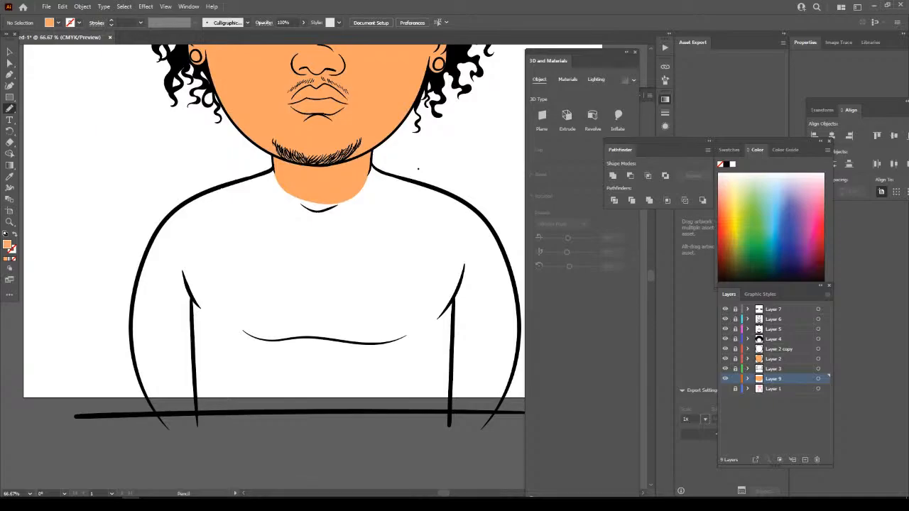
{"action": "mouse_move", "coordinate": [273, 172]}
{"action": "left_mouse_down"}
{"action": "mouse_move", "coordinate": [164, 235]}
{"action": "mouse_move", "coordinate": [143, 308]}
{"action": "mouse_move", "coordinate": [150, 382]}
{"action": "mouse_move", "coordinate": [211, 412]}
{"action": "mouse_move", "coordinate": [418, 410]}
{"action": "left_mouse_up"}
{"action": "mouse_move", "coordinate": [490, 406]}
{"action": "left_mouse_down"}
{"action": "mouse_move", "coordinate": [513, 348]}
{"action": "mouse_move", "coordinate": [506, 270]}
{"action": "mouse_move", "coordinate": [490, 231]}
{"action": "mouse_move", "coordinate": [449, 201]}
{"action": "mouse_move", "coordinate": [386, 182]}
{"action": "mouse_move", "coordinate": [275, 172]}
{"action": "left_mouse_up"}
Fill the white gap along the left shoulder line of the drawing with a skin-coloured Pencil shape.
{"action": "key", "text": "ctrl+minus"}
{"action": "key", "text": "ctrl+minus"}
{"action": "key", "text": "ctrl+minus"}
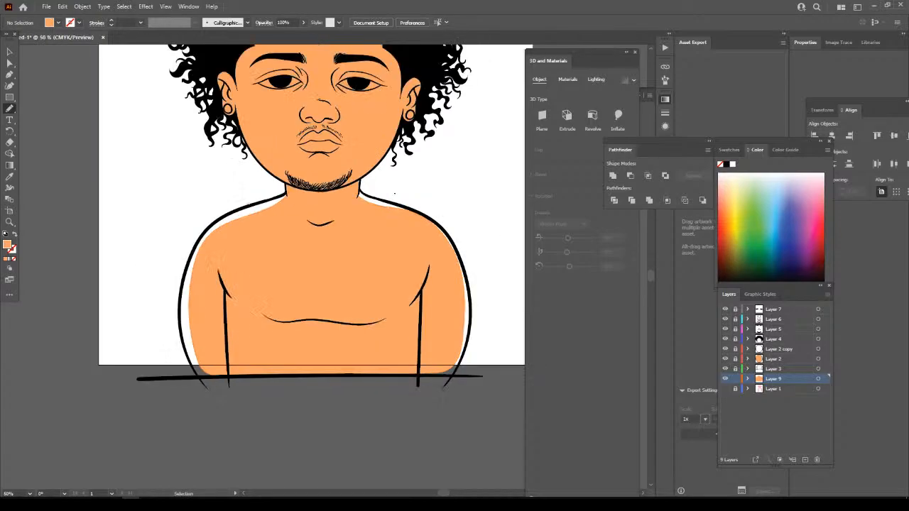
{"action": "scroll", "coordinate": [326, 270], "scroll_direction": "down", "scroll_amount": 1}
{"action": "scroll", "coordinate": [306, 267], "scroll_direction": "up", "scroll_amount": 7}
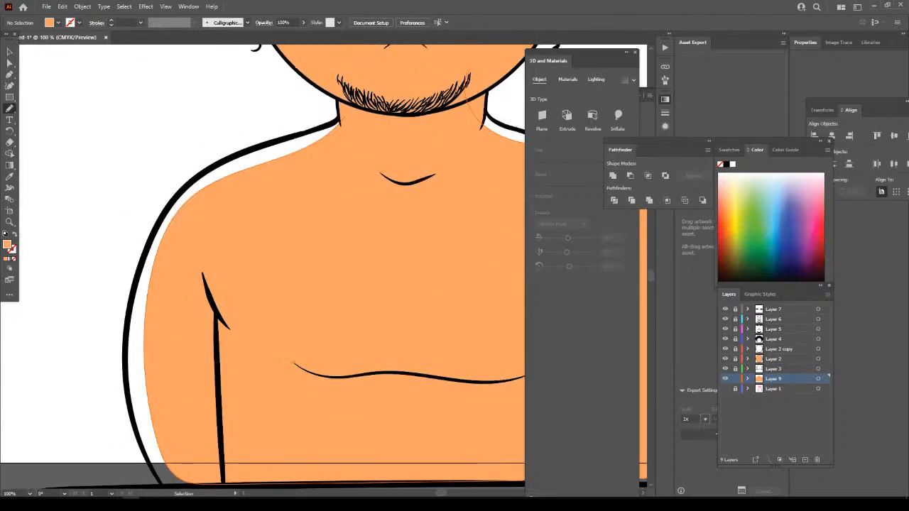
{"action": "scroll", "coordinate": [263, 268], "scroll_direction": "up", "scroll_amount": 3}
{"action": "mouse_move", "coordinate": [376, 165]}
{"action": "left_mouse_down"}
{"action": "mouse_move", "coordinate": [389, 112]}
{"action": "mouse_move", "coordinate": [185, 179]}
{"action": "mouse_move", "coordinate": [86, 235]}
{"action": "mouse_move", "coordinate": [62, 262]}
{"action": "mouse_move", "coordinate": [41, 324]}
{"action": "left_mouse_up"}
Fill the white gap between the neck and the right shoulder line of the drawing with a skin-coloured Pencil shape.
{"action": "key", "text": "ctrl+minus"}
{"action": "key", "text": "ctrl+minus"}
{"action": "key", "text": "ctrl+minus"}
{"action": "key", "text": "ctrl+minus"}
{"action": "scroll", "coordinate": [335, 189], "scroll_direction": "right", "scroll_amount": 3}
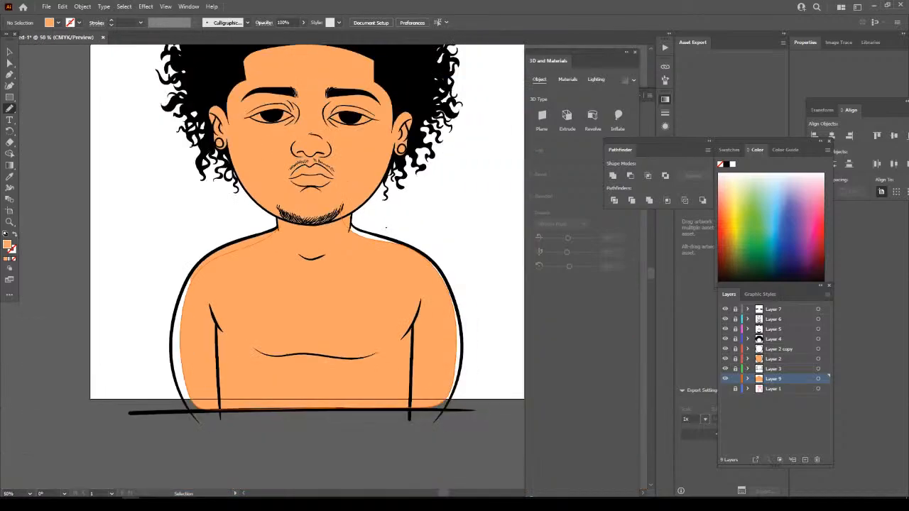
{"action": "key", "text": "ctrl+plus"}
{"action": "key", "text": "ctrl+plus"}
{"action": "key", "text": "ctrl+plus"}
{"action": "key", "text": "ctrl+plus"}
{"action": "key", "text": "ctrl+plus"}
{"action": "scroll", "coordinate": [356, 147], "scroll_direction": "up", "scroll_amount": 3}
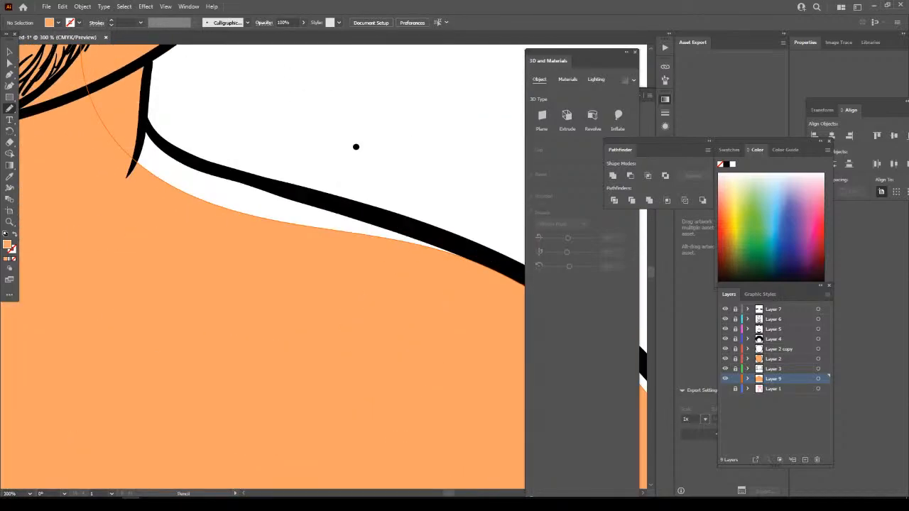
{"action": "mouse_move", "coordinate": [141, 125]}
{"action": "left_mouse_down"}
{"action": "mouse_move", "coordinate": [198, 167]}
{"action": "mouse_move", "coordinate": [448, 243]}
{"action": "mouse_move", "coordinate": [486, 283]}
{"action": "left_mouse_up"}
Fill the gap along the drawing's right outer arm, from the base line up to the shoulder, with a skin-coloured Pencil shape.
{"action": "key", "text": "ctrl+minus"}
{"action": "key", "text": "ctrl+minus"}
{"action": "key", "text": "ctrl+minus"}
{"action": "key", "text": "ctrl+minus"}
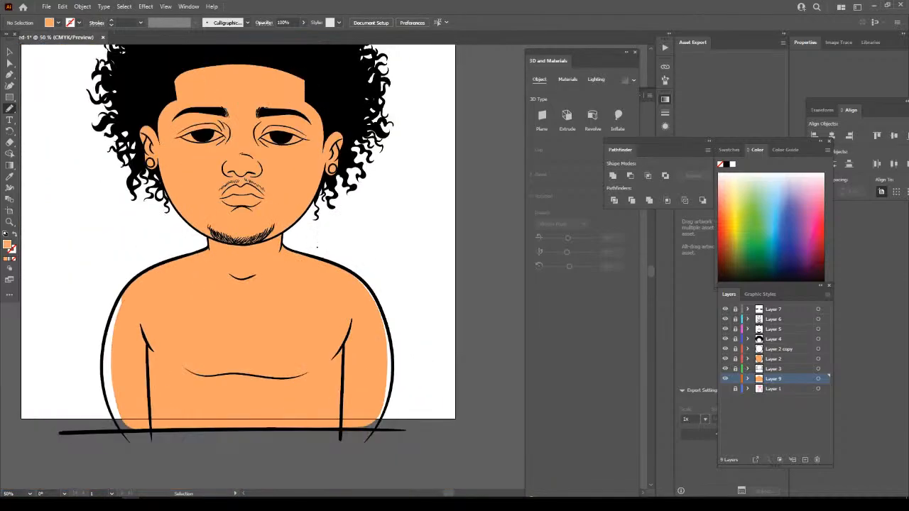
{"action": "key", "text": "ctrl+plus"}
{"action": "key", "text": "ctrl+plus"}
{"action": "scroll", "coordinate": [229, 269], "scroll_direction": "down", "scroll_amount": 2}
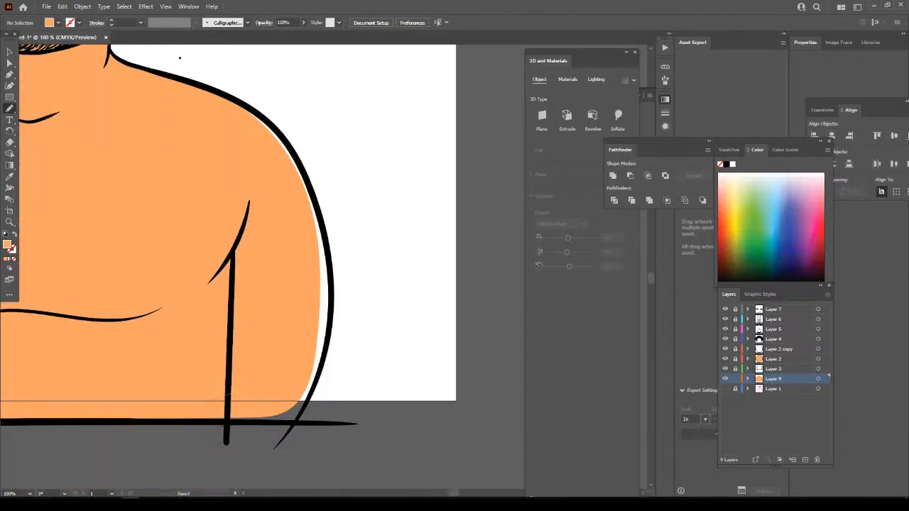
{"action": "left_click_drag", "start_coordinate": [199, 422], "coordinate": [265, 423]}
{"action": "left_click_drag", "start_coordinate": [323, 229], "coordinate": [290, 151]}
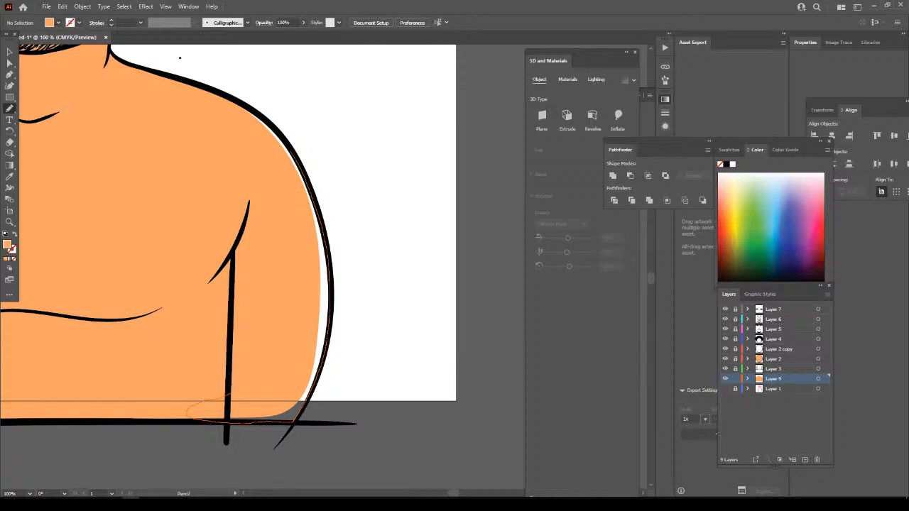
{"action": "left_click_drag", "start_coordinate": [217, 94], "coordinate": [197, 88]}
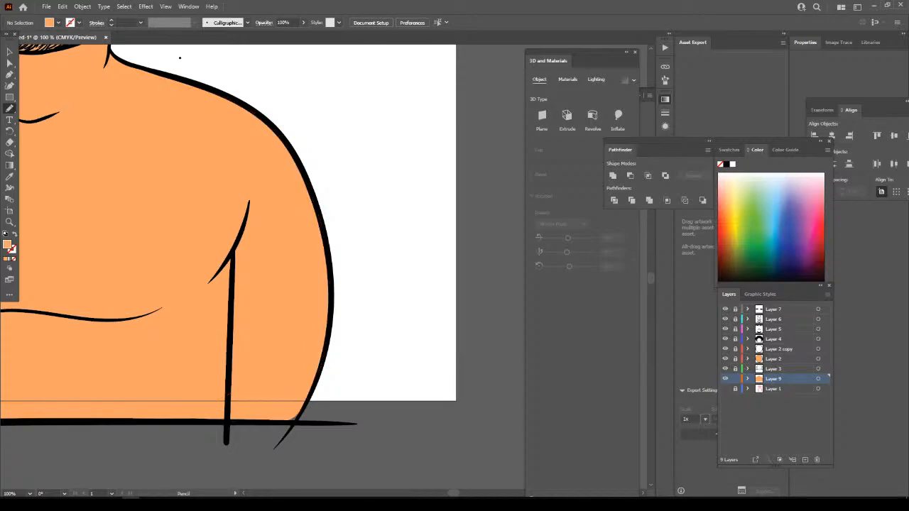
Fill the gap along the drawing's left outer arm, from the base line up to the shoulder, with a skin-coloured Pencil shape.
{"action": "key", "text": "ctrl+minus"}
{"action": "key", "text": "ctrl+minus"}
{"action": "key", "text": "ctrl+minus"}
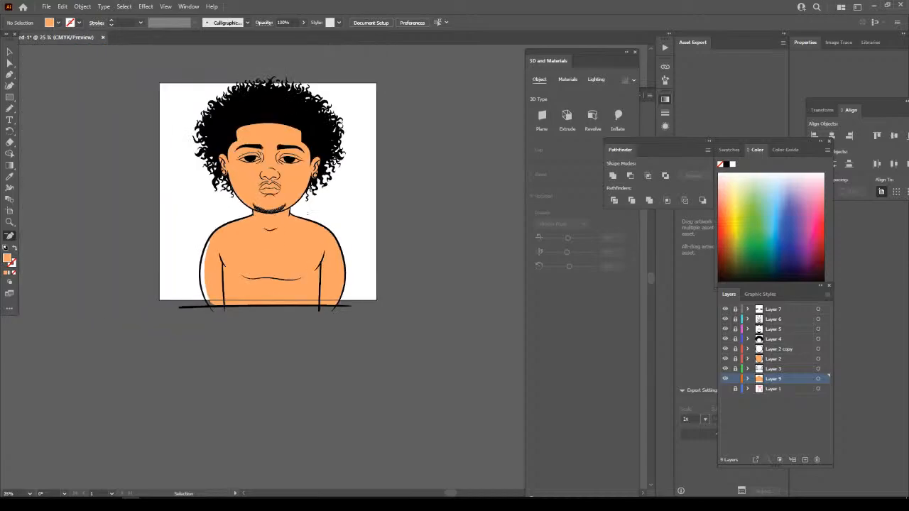
{"action": "key", "text": "ctrl+plus"}
{"action": "key", "text": "ctrl+plus"}
{"action": "key", "text": "ctrl+plus"}
{"action": "key", "text": "ctrl+plus"}
{"action": "scroll", "coordinate": [263, 267], "scroll_direction": "down", "scroll_amount": 2}
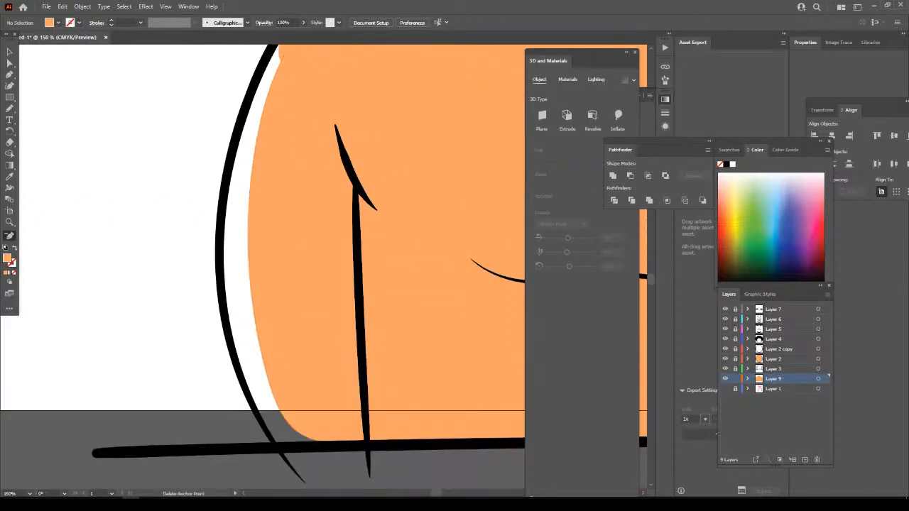
{"action": "key", "text": "ctrl+minus"}
{"action": "key", "text": "minus"}
{"action": "scroll", "coordinate": [350, 428], "scroll_direction": "up", "scroll_amount": 2}
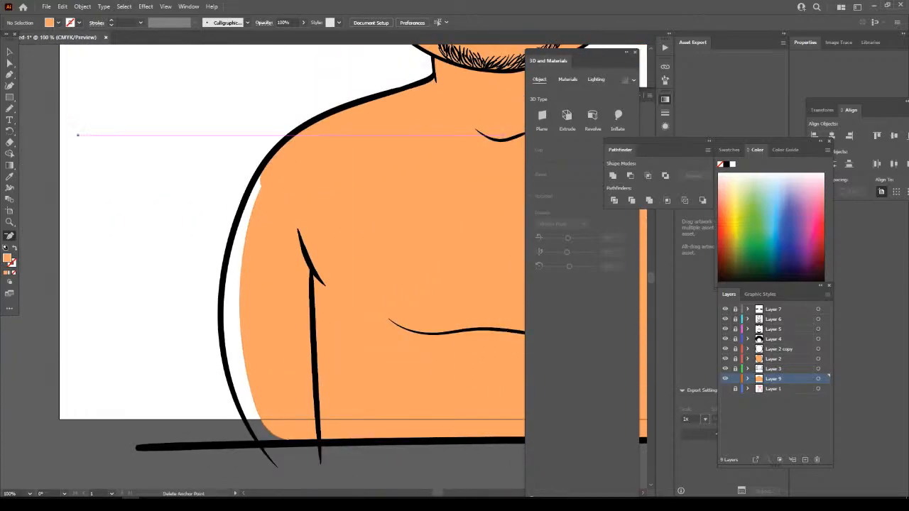
{"action": "left_click", "coordinate": [9, 108]}
{"action": "left_click_drag", "start_coordinate": [321, 361], "coordinate": [321, 432]}
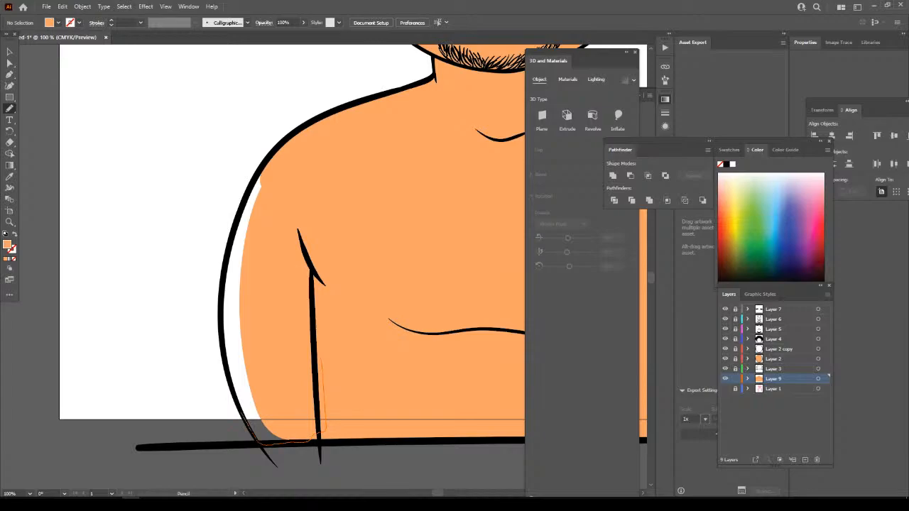
{"action": "mouse_move", "coordinate": [223, 291]}
{"action": "left_mouse_down"}
{"action": "mouse_move", "coordinate": [245, 189]}
{"action": "mouse_move", "coordinate": [284, 145]}
{"action": "mouse_move", "coordinate": [313, 139]}
{"action": "left_mouse_up"}
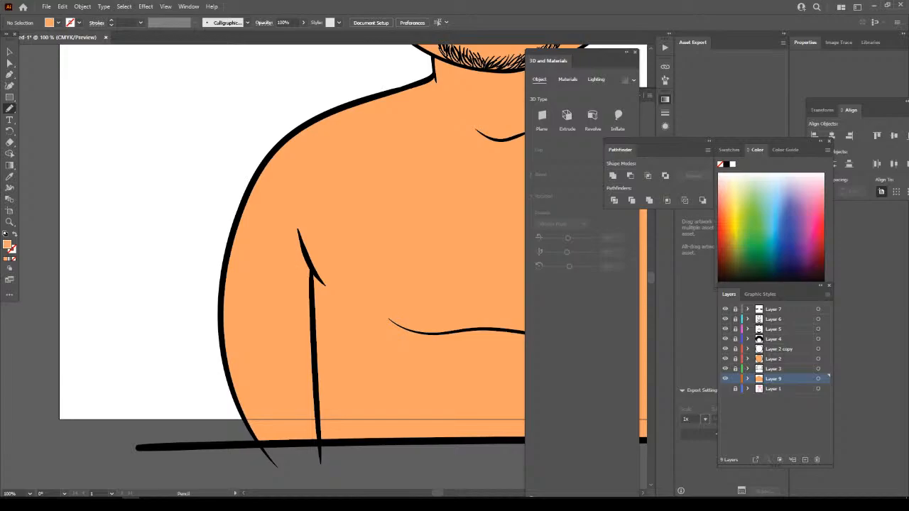
Add a new layer directly above Layer 2 for the skin shadows.
{"action": "key", "text": "ctrl+minus"}
{"action": "key", "text": "ctrl+minus"}
{"action": "key", "text": "ctrl+minus"}
{"action": "key", "text": "ctrl+minus"}
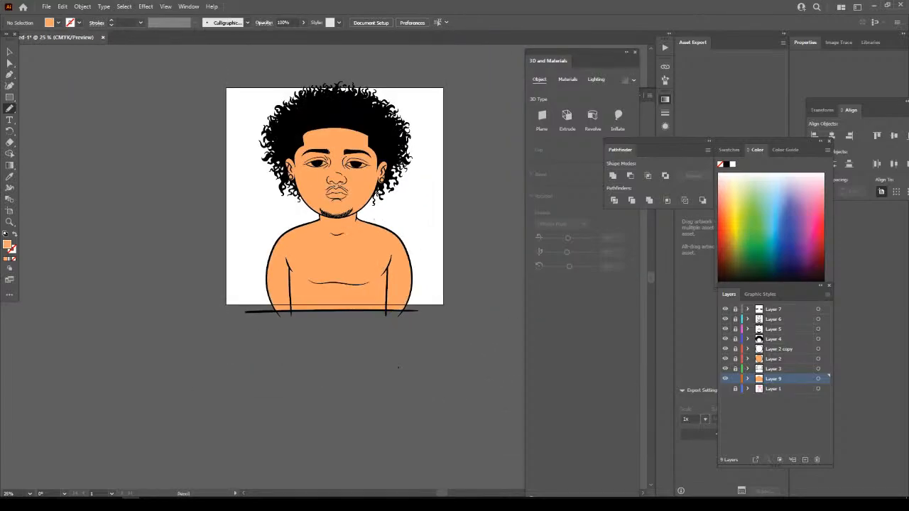
{"action": "left_click", "coordinate": [788, 358]}
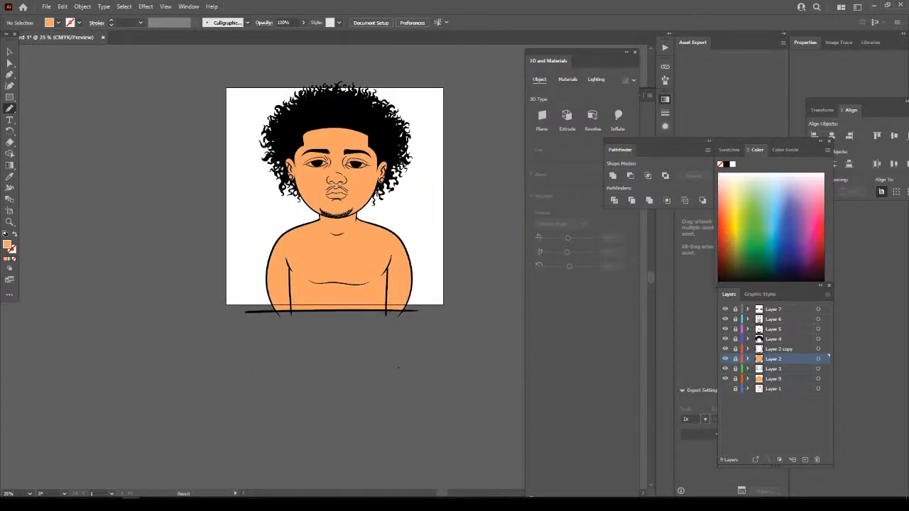
{"action": "left_click", "coordinate": [804, 460]}
Set the fill to a darker orange-brown shadow colour, hex D17B4B.
{"action": "key", "text": "ctrl+plus"}
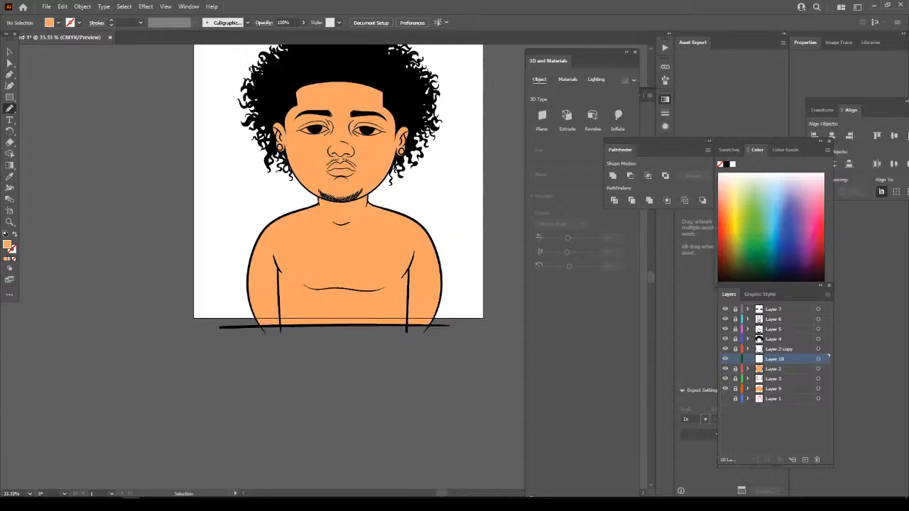
{"action": "scroll", "coordinate": [338, 267], "scroll_direction": "up", "scroll_amount": 1}
{"action": "scroll", "coordinate": [338, 266], "scroll_direction": "up", "scroll_amount": 2}
{"action": "key", "text": "ctrl+plus"}
{"action": "key", "text": "ctrl+plus"}
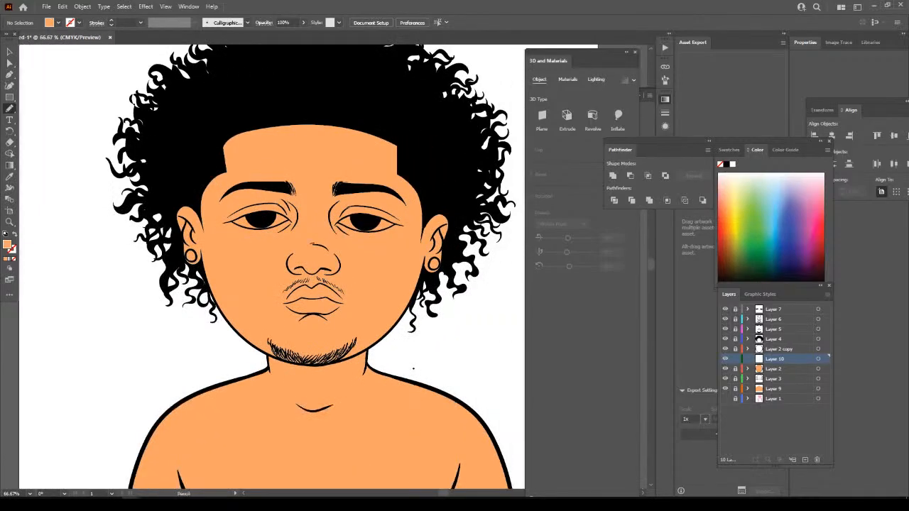
{"action": "key", "text": "i"}
{"action": "double_click", "coordinate": [7, 244]}
{"action": "left_click_drag", "start_coordinate": [622, 355], "coordinate": [613, 367]}
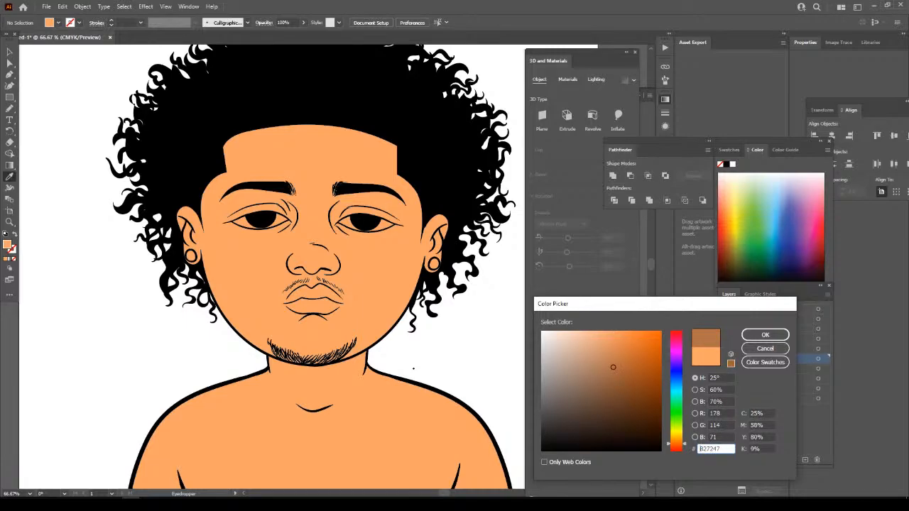
{"action": "left_click_drag", "start_coordinate": [613, 367], "coordinate": [615, 362]}
{"action": "left_click", "coordinate": [676, 446]}
{"action": "left_click_drag", "start_coordinate": [676, 445], "coordinate": [676, 444]}
{"action": "left_click_drag", "start_coordinate": [615, 362], "coordinate": [618, 352]}
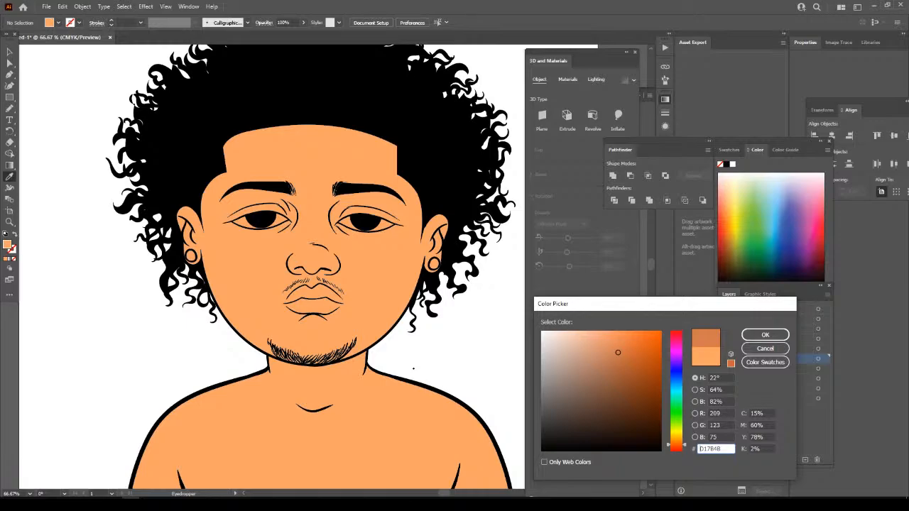
{"action": "left_click", "coordinate": [765, 335]}
Draw a closed Pencil shadow shape along the underside of the nose, around the nostrils and tip.
{"action": "key", "text": "ctrl+1"}
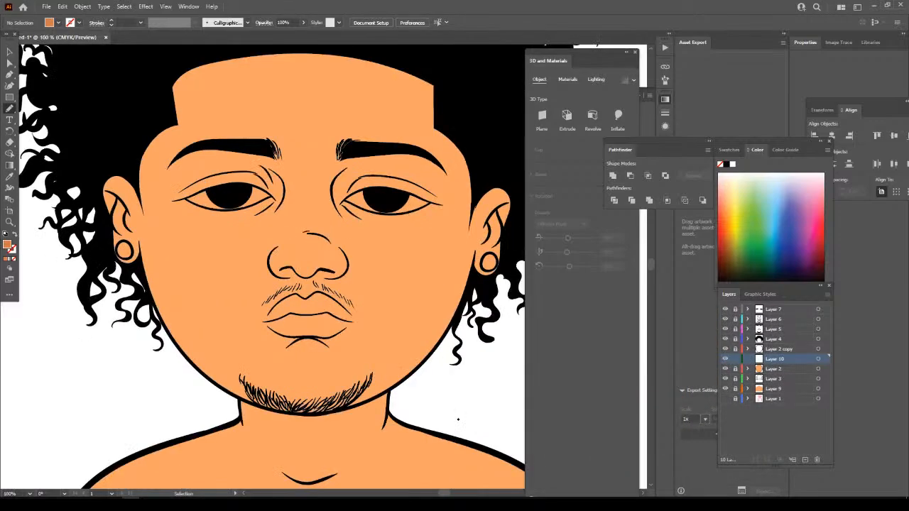
{"action": "key", "text": "ctrl+plus"}
{"action": "key", "text": "ctrl+plus"}
{"action": "key", "text": "ctrl+plus"}
{"action": "scroll", "coordinate": [458, 419], "scroll_direction": "up", "scroll_amount": 1}
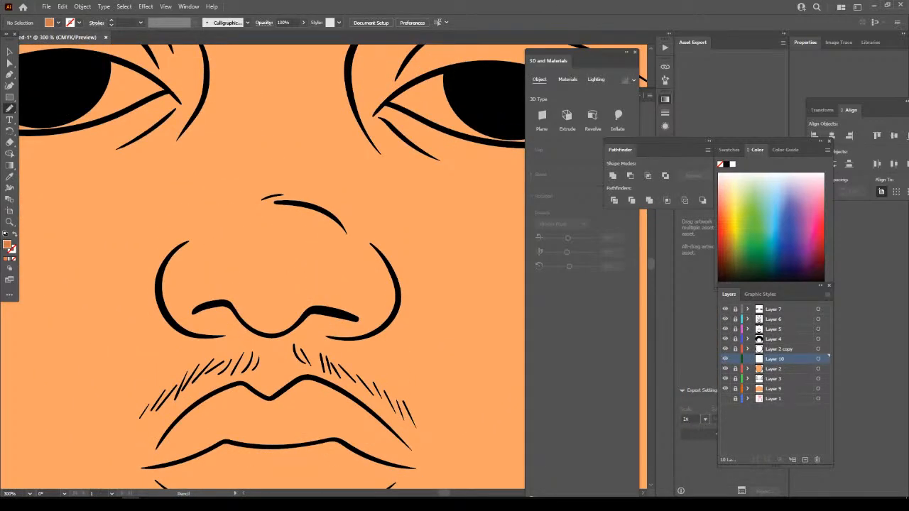
{"action": "left_click_drag", "start_coordinate": [184, 333], "coordinate": [226, 339]}
{"action": "mouse_move", "coordinate": [300, 335]}
{"action": "left_mouse_down"}
{"action": "mouse_move", "coordinate": [377, 340]}
{"action": "mouse_move", "coordinate": [389, 329]}
{"action": "mouse_move", "coordinate": [394, 294]}
{"action": "mouse_move", "coordinate": [304, 298]}
{"action": "mouse_move", "coordinate": [282, 319]}
{"action": "mouse_move", "coordinate": [260, 315]}
{"action": "mouse_move", "coordinate": [246, 297]}
{"action": "mouse_move", "coordinate": [163, 288]}
{"action": "left_mouse_up"}
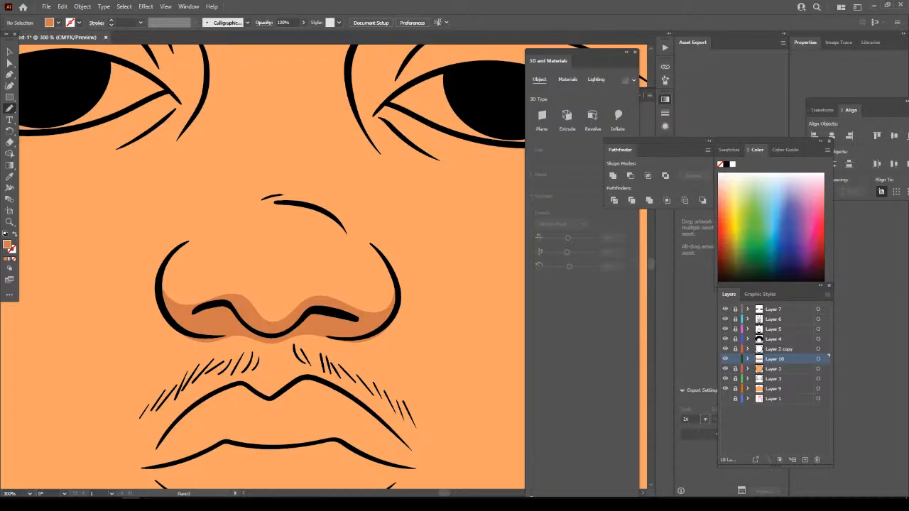
Draw a curved Pencil shadow shape down the drawing's left side of the face, from the temple to the chin beard.
{"action": "key", "text": "ctrl+minus"}
{"action": "key", "text": "ctrl+minus"}
{"action": "key", "text": "ctrl+minus"}
{"action": "key", "text": "ctrl+minus"}
{"action": "key", "text": "ctrl+minus"}
{"action": "scroll", "coordinate": [309, 269], "scroll_direction": "down", "scroll_amount": 1}
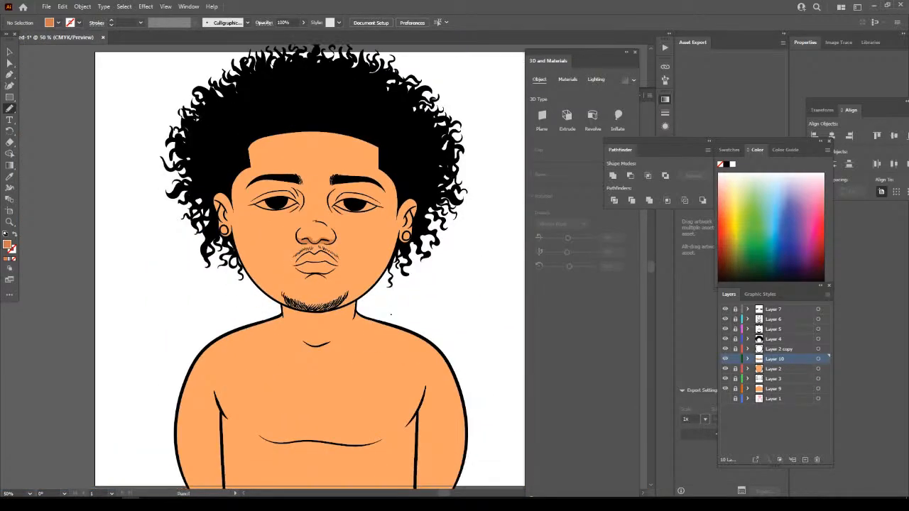
{"action": "key", "text": "ctrl+plus"}
{"action": "key", "text": "ctrl+plus"}
{"action": "key", "text": "ctrl+plus"}
{"action": "scroll", "coordinate": [310, 267], "scroll_direction": "up", "scroll_amount": 1}
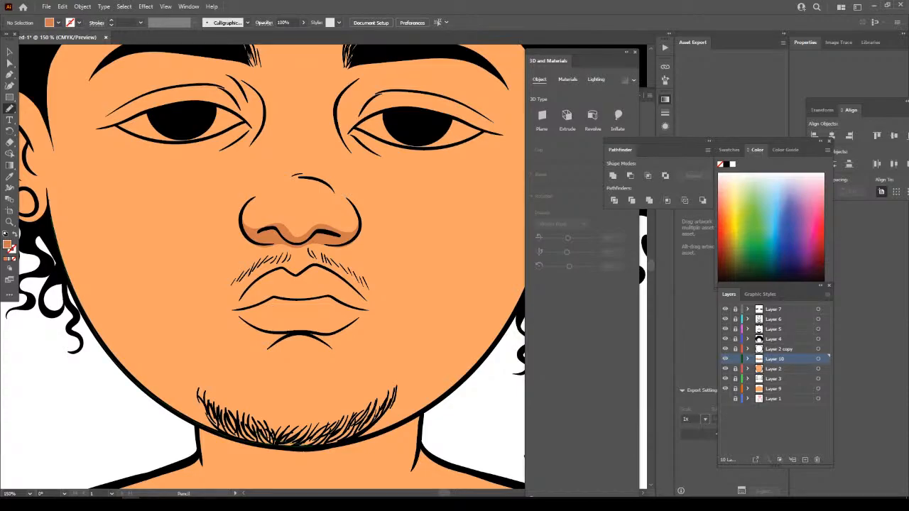
{"action": "mouse_move", "coordinate": [226, 409]}
{"action": "left_mouse_down"}
{"action": "mouse_move", "coordinate": [122, 280]}
{"action": "mouse_move", "coordinate": [84, 164]}
{"action": "mouse_move", "coordinate": [65, 54]}
{"action": "left_mouse_up"}
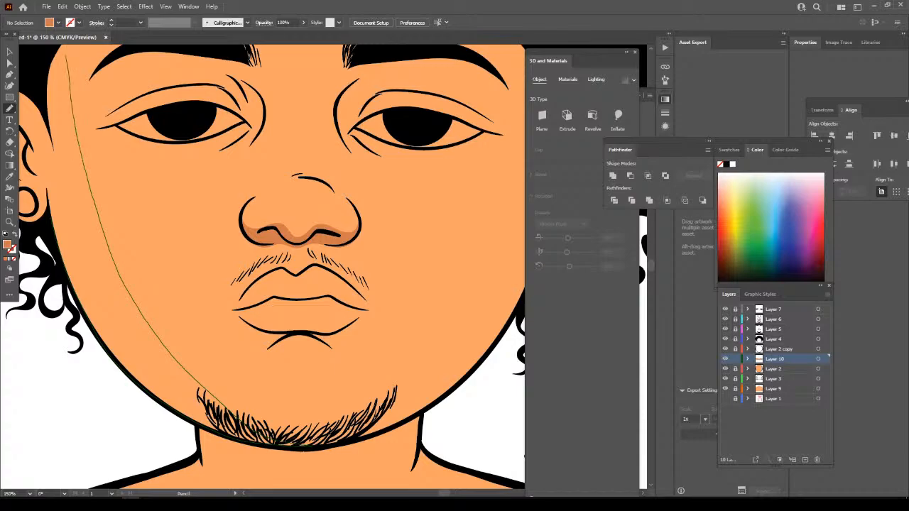
{"action": "left_click_drag", "start_coordinate": [44, 121], "coordinate": [47, 183]}
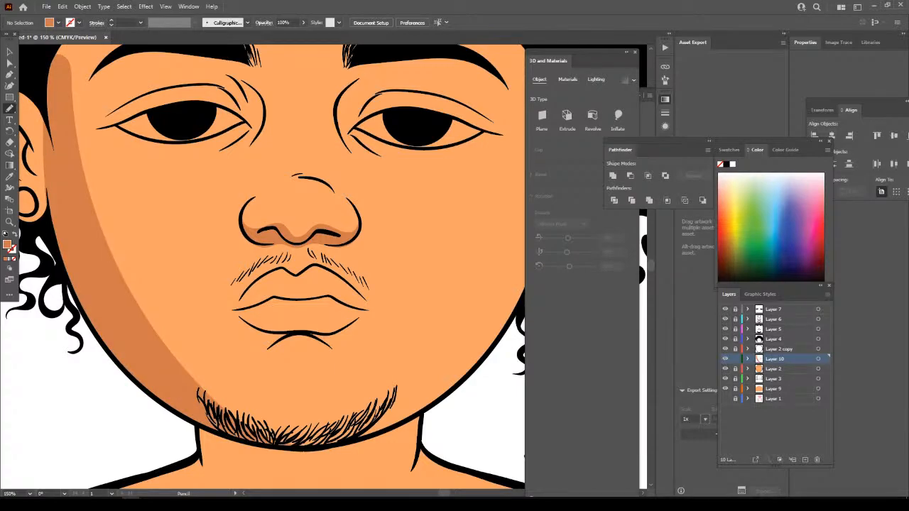
Extend the face shadow with a Pencil shape over the drawing's left temple, forehead edge and outer corner of the left eye.
{"action": "key", "text": "ctrl+minus"}
{"action": "key", "text": "ctrl+minus"}
{"action": "key", "text": "ctrl+minus"}
{"action": "key", "text": "ctrl+minus"}
{"action": "scroll", "coordinate": [316, 304], "scroll_direction": "up", "scroll_amount": 2}
{"action": "key", "text": "ctrl+equal"}
{"action": "key", "text": "ctrl+equal"}
{"action": "key", "text": "ctrl+equal"}
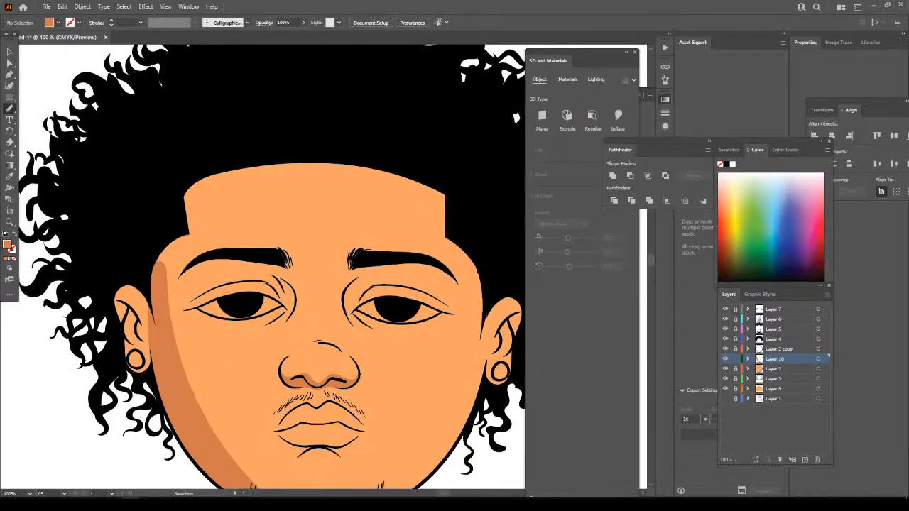
{"action": "key", "text": "ctrl+equal"}
{"action": "key", "text": "ctrl+equal"}
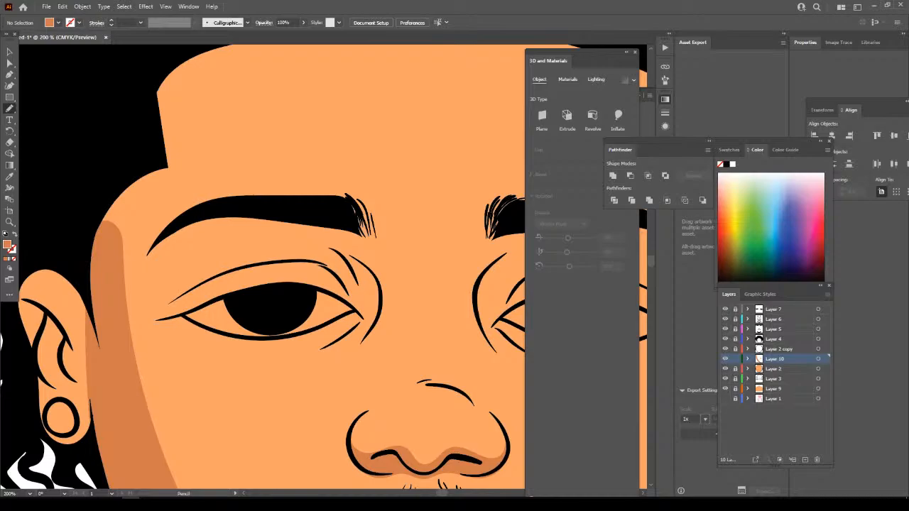
{"action": "mouse_move", "coordinate": [132, 379]}
{"action": "left_mouse_down"}
{"action": "mouse_move", "coordinate": [142, 346]}
{"action": "mouse_move", "coordinate": [170, 339]}
{"action": "mouse_move", "coordinate": [258, 358]}
{"action": "mouse_move", "coordinate": [200, 334]}
{"action": "left_mouse_up"}
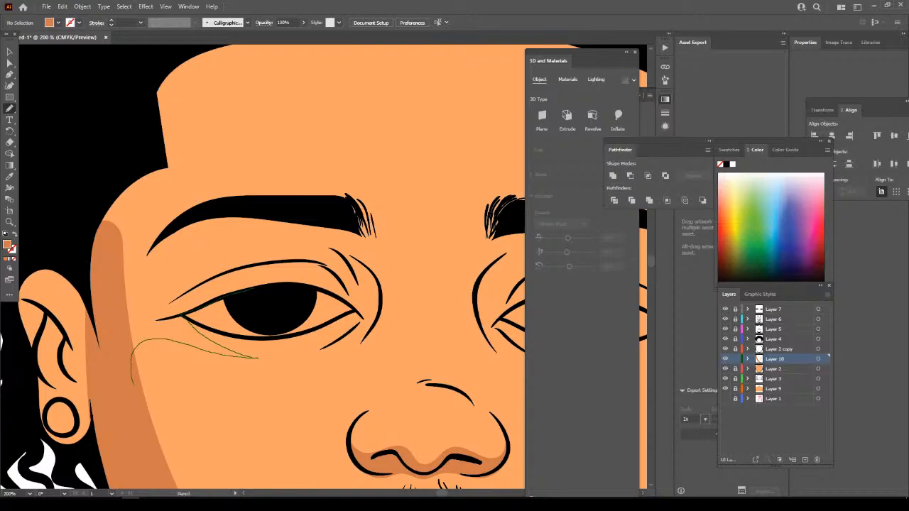
{"action": "mouse_move", "coordinate": [206, 294]}
{"action": "left_mouse_down"}
{"action": "mouse_move", "coordinate": [263, 263]}
{"action": "mouse_move", "coordinate": [160, 264]}
{"action": "mouse_move", "coordinate": [170, 233]}
{"action": "mouse_move", "coordinate": [262, 206]}
{"action": "mouse_move", "coordinate": [154, 63]}
{"action": "mouse_move", "coordinate": [74, 281]}
{"action": "mouse_move", "coordinate": [92, 355]}
{"action": "left_mouse_up"}
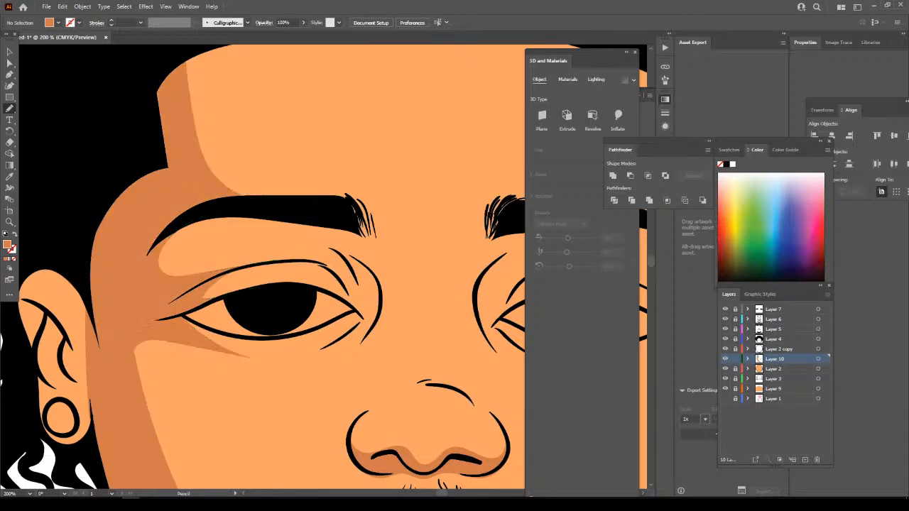
Draw a Pencil shadow shape around the inner corner of the drawing's right eye, between the eyebrow and the lid crease.
{"action": "key", "text": "ctrl+minus"}
{"action": "key", "text": "ctrl+minus"}
{"action": "key", "text": "ctrl+minus"}
{"action": "key", "text": "ctrl+minus"}
{"action": "key", "text": "ctrl+minus"}
{"action": "key", "text": "ctrl+minus"}
{"action": "key", "text": "ctrl+minus"}
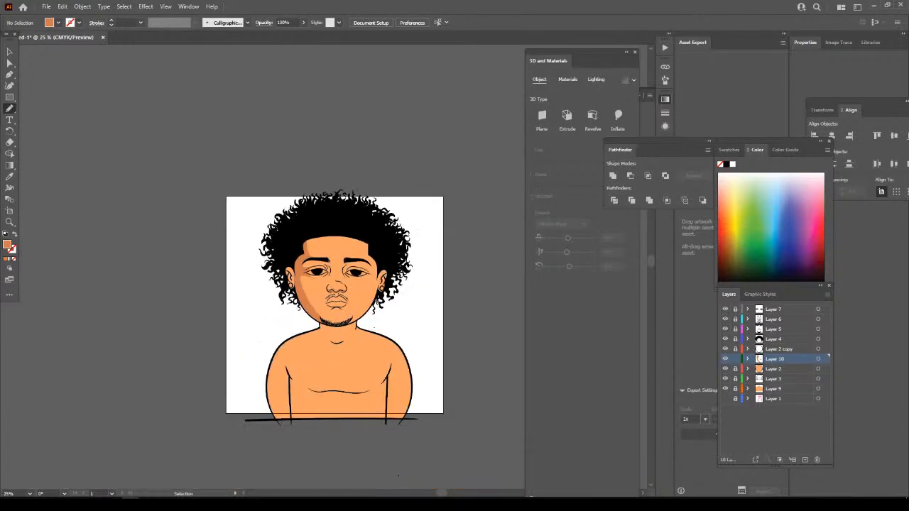
{"action": "key", "text": "ctrl+plus"}
{"action": "key", "text": "ctrl+plus"}
{"action": "key", "text": "ctrl+plus"}
{"action": "key", "text": "ctrl+plus"}
{"action": "key", "text": "ctrl+plus"}
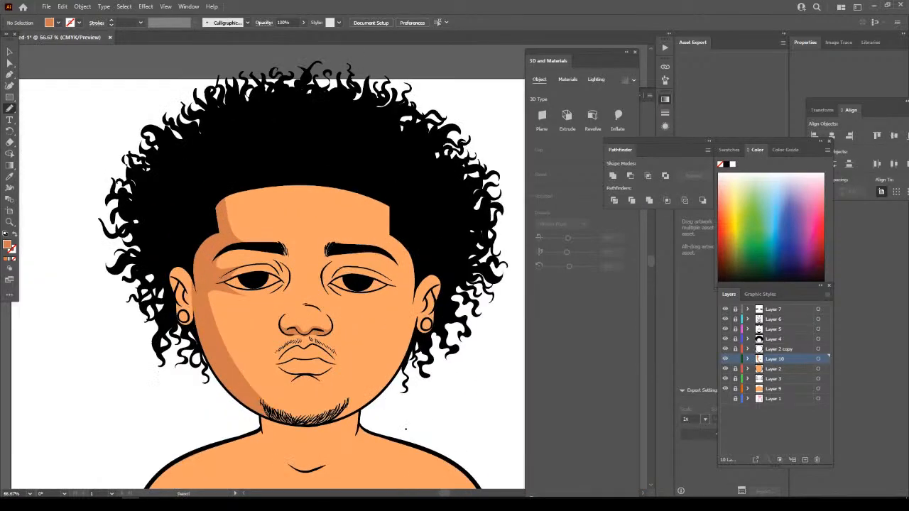
{"action": "key", "text": "ctrl+plus"}
{"action": "key", "text": "ctrl+plus"}
{"action": "key", "text": "ctrl+plus"}
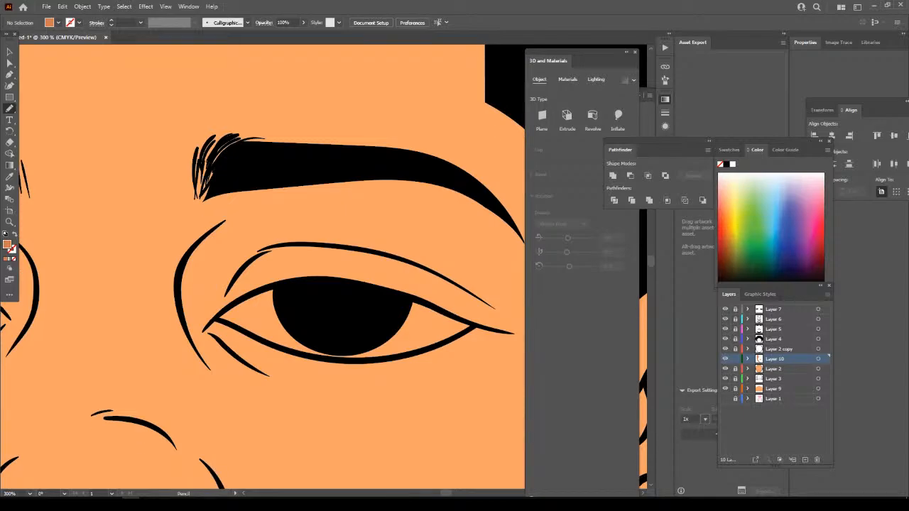
{"action": "mouse_move", "coordinate": [184, 308]}
{"action": "left_mouse_down"}
{"action": "mouse_move", "coordinate": [217, 251]}
{"action": "mouse_move", "coordinate": [207, 323]}
{"action": "left_mouse_up"}
{"action": "mouse_move", "coordinate": [269, 283]}
{"action": "left_mouse_down"}
{"action": "mouse_move", "coordinate": [289, 253]}
{"action": "mouse_move", "coordinate": [335, 249]}
{"action": "left_mouse_up"}
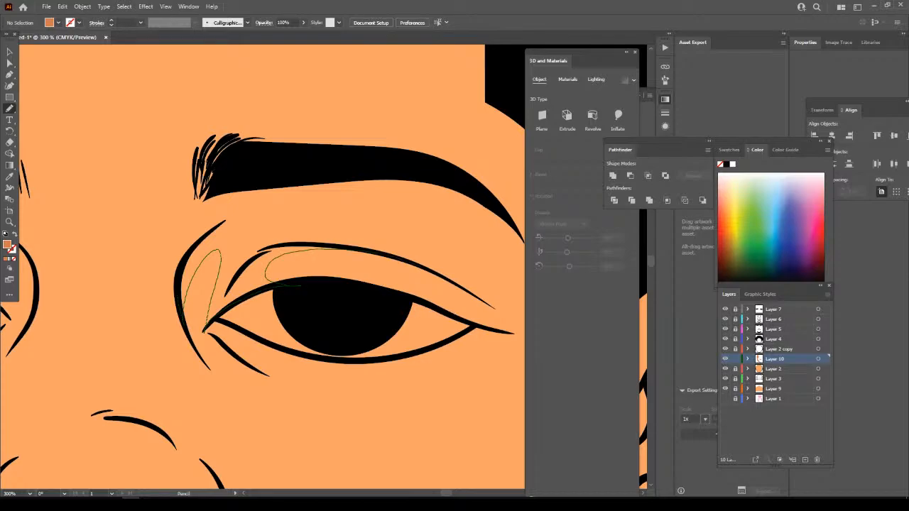
{"action": "mouse_move", "coordinate": [407, 258]}
{"action": "left_mouse_down"}
{"action": "mouse_move", "coordinate": [280, 202]}
{"action": "mouse_move", "coordinate": [304, 179]}
{"action": "mouse_move", "coordinate": [339, 169]}
{"action": "mouse_move", "coordinate": [216, 162]}
{"action": "mouse_move", "coordinate": [177, 203]}
{"action": "mouse_move", "coordinate": [162, 245]}
{"action": "mouse_move", "coordinate": [178, 307]}
{"action": "left_mouse_up"}
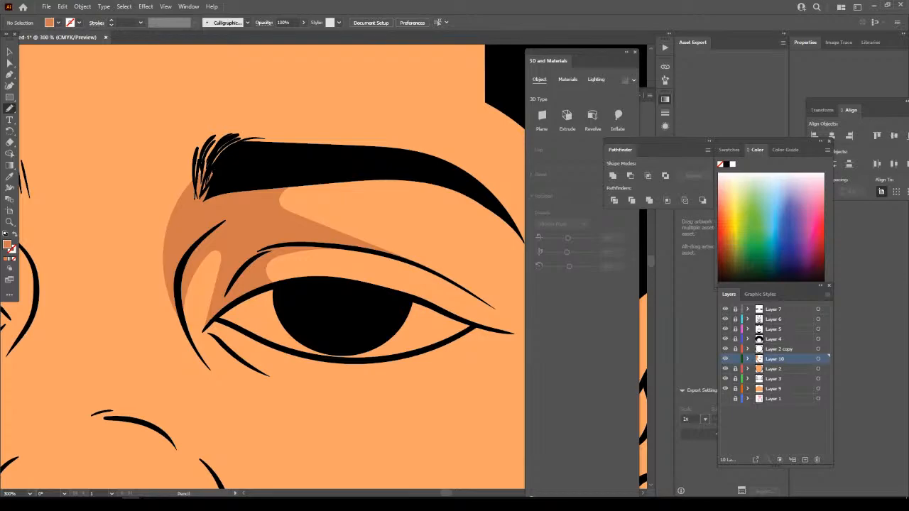
Extend the shadow above the drawing's right eye along the upper lid crease towards its outer end.
{"action": "key", "text": "ctrl+minus"}
{"action": "key", "text": "ctrl+minus"}
{"action": "key", "text": "ctrl+minus"}
{"action": "key", "text": "ctrl+minus"}
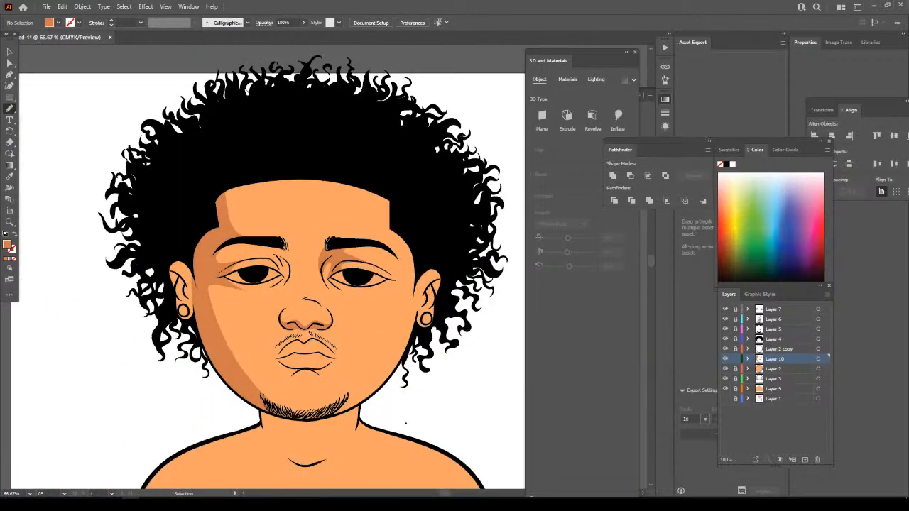
{"action": "key", "text": "ctrl+plus"}
{"action": "key", "text": "ctrl+plus"}
{"action": "key", "text": "ctrl+plus"}
{"action": "key", "text": "ctrl+plus"}
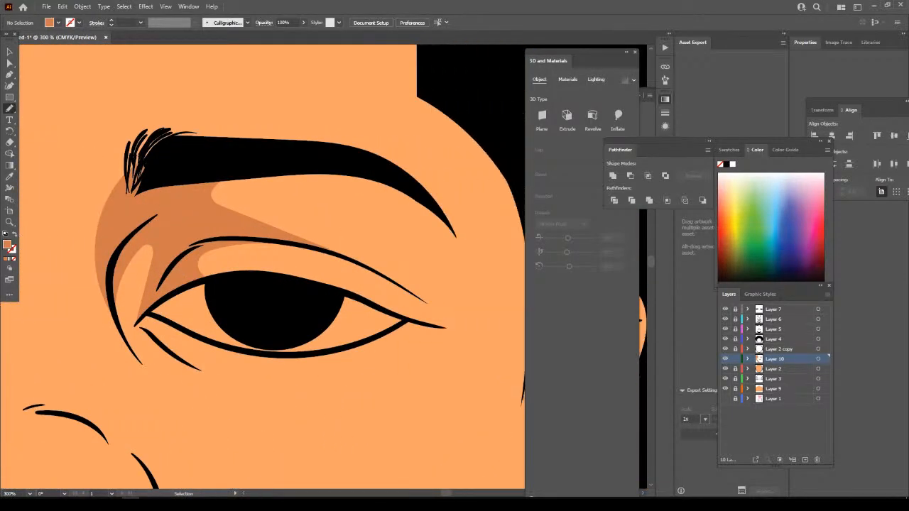
{"action": "scroll", "coordinate": [272, 267], "scroll_direction": "right", "scroll_amount": 1}
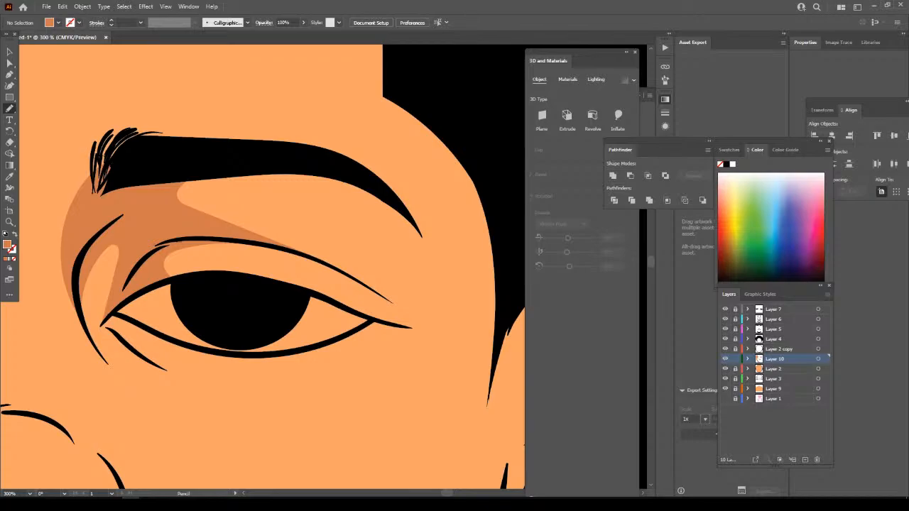
{"action": "mouse_move", "coordinate": [320, 264]}
{"action": "left_mouse_down"}
{"action": "mouse_move", "coordinate": [416, 317]}
{"action": "mouse_move", "coordinate": [317, 243]}
{"action": "mouse_move", "coordinate": [221, 214]}
{"action": "mouse_move", "coordinate": [231, 177]}
{"action": "mouse_move", "coordinate": [152, 203]}
{"action": "mouse_move", "coordinate": [171, 240]}
{"action": "left_mouse_up"}
Draw a Pencil shadow shape over the drawing's left eyelid and inner eye corner, from the eyebrow down past the crease.
{"action": "key", "text": "ctrl+minus"}
{"action": "key", "text": "ctrl+minus"}
{"action": "key", "text": "ctrl+minus"}
{"action": "key", "text": "ctrl+minus"}
{"action": "key", "text": "ctrl+minus"}
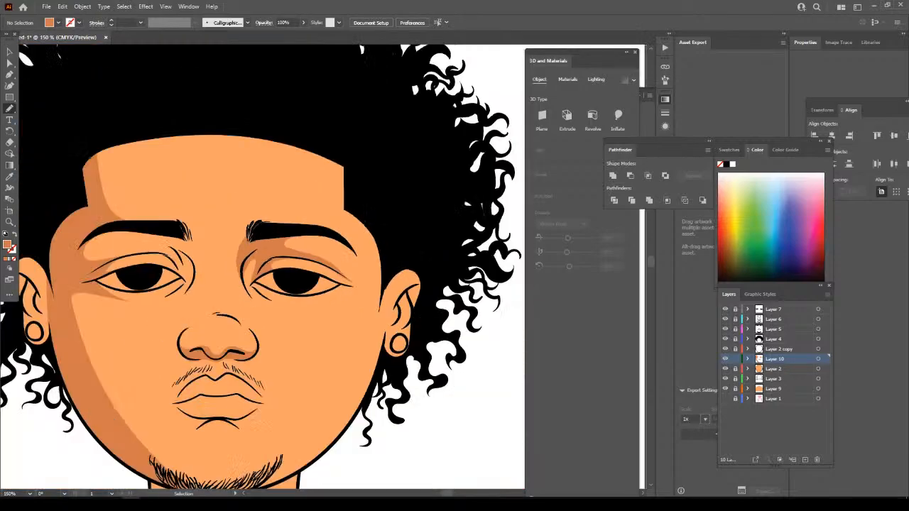
{"action": "scroll", "coordinate": [323, 267], "scroll_direction": "left", "scroll_amount": 2}
{"action": "key", "text": "ctrl+plus"}
{"action": "key", "text": "ctrl+plus"}
{"action": "key", "text": "ctrl+plus"}
{"action": "key", "text": "ctrl+plus"}
{"action": "key", "text": "ctrl+plus"}
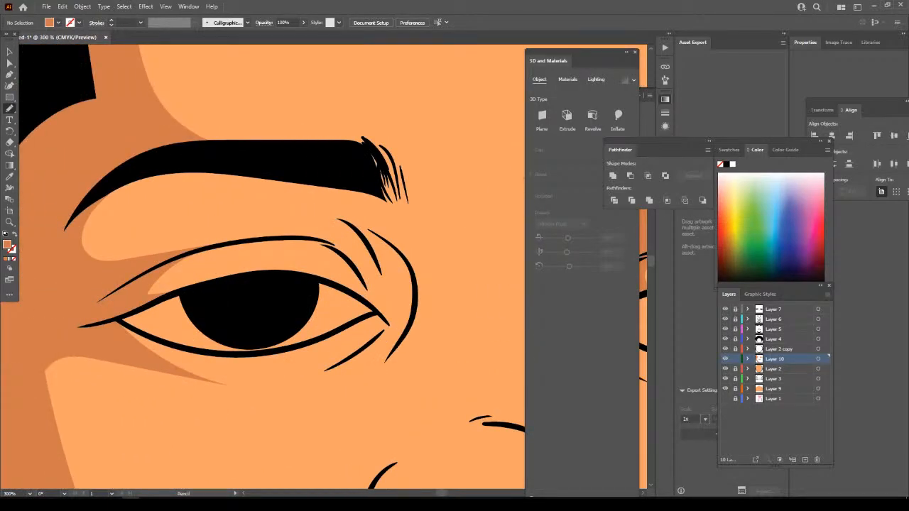
{"action": "mouse_move", "coordinate": [273, 275]}
{"action": "left_mouse_down"}
{"action": "mouse_move", "coordinate": [313, 249]}
{"action": "mouse_move", "coordinate": [229, 243]}
{"action": "left_mouse_up"}
{"action": "mouse_move", "coordinate": [152, 263]}
{"action": "left_mouse_down"}
{"action": "mouse_move", "coordinate": [215, 238]}
{"action": "mouse_move", "coordinate": [317, 235]}
{"action": "mouse_move", "coordinate": [325, 226]}
{"action": "mouse_move", "coordinate": [294, 195]}
{"action": "mouse_move", "coordinate": [208, 159]}
{"action": "mouse_move", "coordinate": [334, 176]}
{"action": "mouse_move", "coordinate": [420, 245]}
{"action": "mouse_move", "coordinate": [428, 283]}
{"action": "mouse_move", "coordinate": [420, 320]}
{"action": "mouse_move", "coordinate": [369, 387]}
{"action": "mouse_move", "coordinate": [387, 351]}
{"action": "left_mouse_up"}
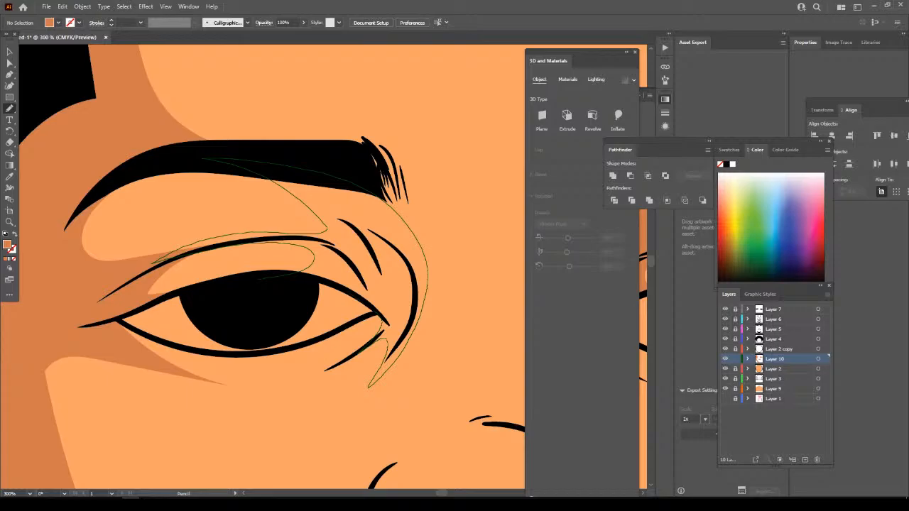
{"action": "left_click_drag", "start_coordinate": [387, 351], "coordinate": [384, 327]}
Fill the unshaded gap at the inner corner of the drawing's right eye with a Pencil shadow shape along the curved crease.
{"action": "key", "text": "ctrl+minus"}
{"action": "key", "text": "ctrl+minus"}
{"action": "key", "text": "ctrl+minus"}
{"action": "key", "text": "ctrl+minus"}
{"action": "key", "text": "ctrl+minus"}
{"action": "key", "text": "ctrl+minus"}
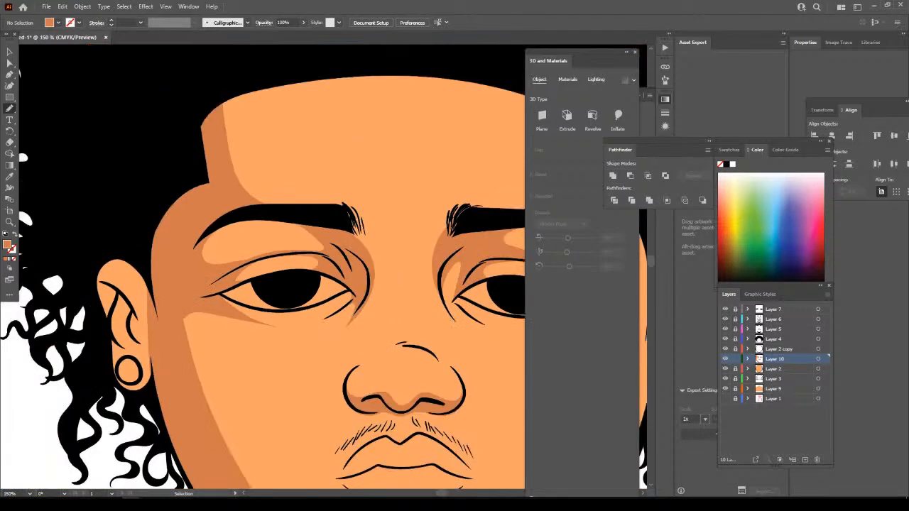
{"action": "key", "text": "ctrl+plus"}
{"action": "key", "text": "ctrl+plus"}
{"action": "key", "text": "ctrl+plus"}
{"action": "key", "text": "ctrl+plus"}
{"action": "key", "text": "ctrl+plus"}
{"action": "key", "text": "ctrl+plus"}
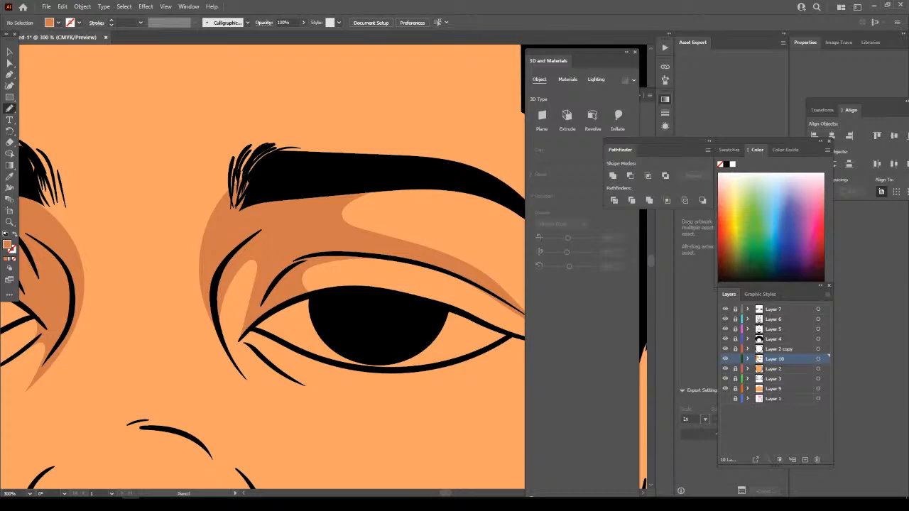
{"action": "mouse_move", "coordinate": [230, 204]}
{"action": "left_mouse_down"}
{"action": "mouse_move", "coordinate": [205, 270]}
{"action": "mouse_move", "coordinate": [222, 348]}
{"action": "mouse_move", "coordinate": [252, 391]}
{"action": "mouse_move", "coordinate": [234, 345]}
{"action": "mouse_move", "coordinate": [262, 294]}
{"action": "mouse_move", "coordinate": [261, 262]}
{"action": "left_mouse_up"}
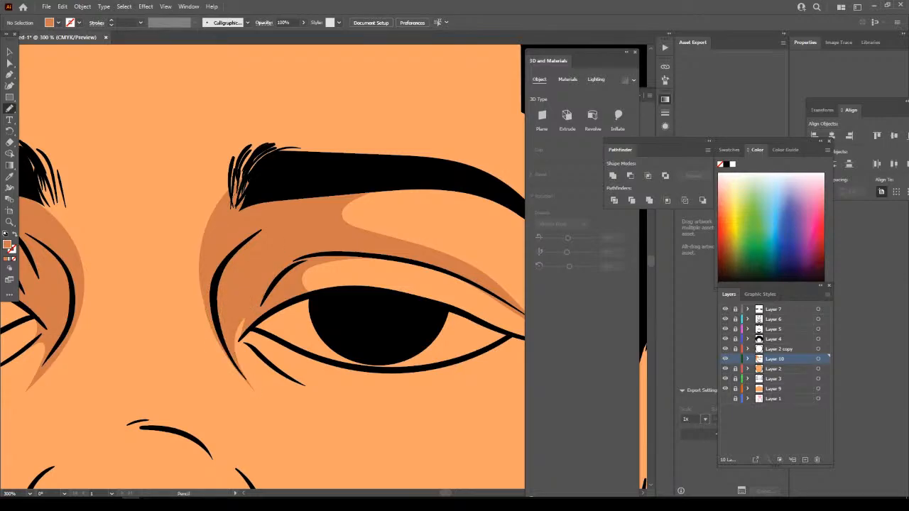
Draw a tapered Pencil shadow shape beneath the inner corner of the drawing's left eye, around the short under-eye line.
{"action": "key", "text": "ctrl+minus"}
{"action": "key", "text": "ctrl+minus"}
{"action": "key", "text": "ctrl+minus"}
{"action": "key", "text": "ctrl+minus"}
{"action": "key", "text": "ctrl+minus"}
{"action": "key", "text": "ctrl+minus"}
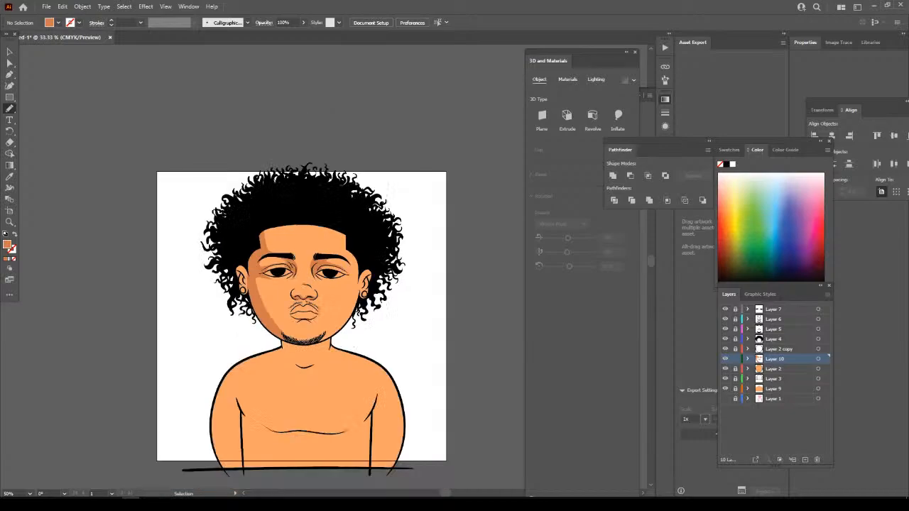
{"action": "key", "text": "ctrl+plus"}
{"action": "key", "text": "ctrl+plus"}
{"action": "key", "text": "ctrl+plus"}
{"action": "key", "text": "ctrl+plus"}
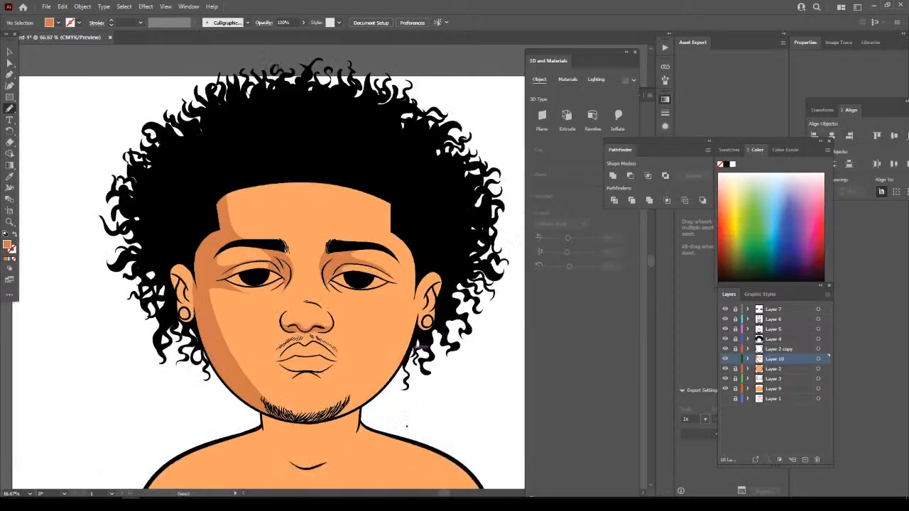
{"action": "key", "text": "ctrl+plus"}
{"action": "key", "text": "ctrl+plus"}
{"action": "key", "text": "ctrl+plus"}
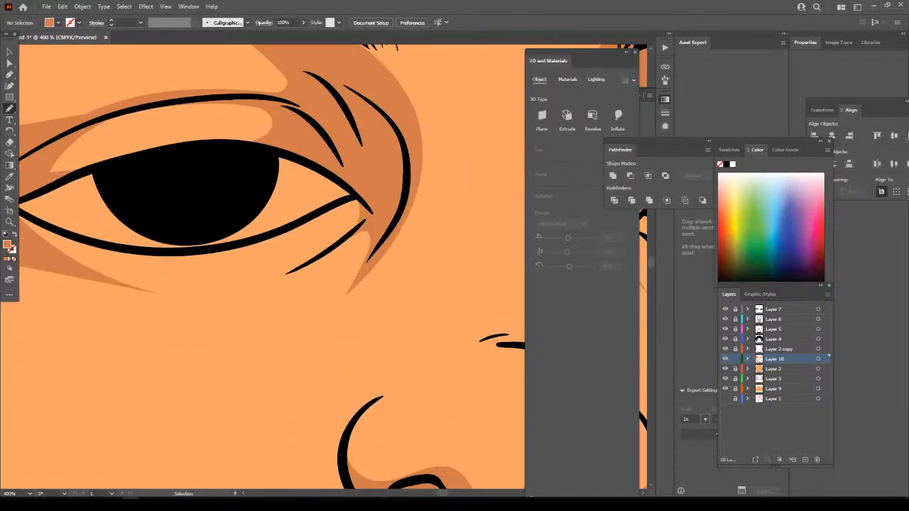
{"action": "mouse_move", "coordinate": [365, 245]}
{"action": "left_mouse_down"}
{"action": "mouse_move", "coordinate": [305, 290]}
{"action": "mouse_move", "coordinate": [207, 331]}
{"action": "mouse_move", "coordinate": [316, 316]}
{"action": "mouse_move", "coordinate": [373, 275]}
{"action": "left_mouse_up"}
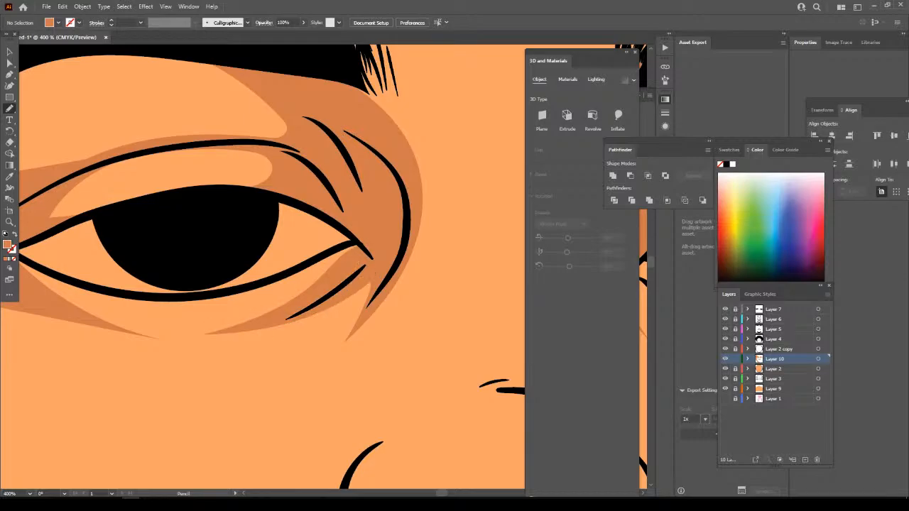
Draw a tapered Pencil shadow shape beneath the inner corner of the drawing's right eye, sweeping around the short under-eye line.
{"action": "key", "text": "ctrl+minus"}
{"action": "key", "text": "ctrl+minus"}
{"action": "key", "text": "ctrl+minus"}
{"action": "key", "text": "ctrl+minus"}
{"action": "key", "text": "ctrl+minus"}
{"action": "scroll", "coordinate": [376, 412], "scroll_direction": "right", "scroll_amount": 2}
{"action": "key", "text": "ctrl+plus"}
{"action": "key", "text": "ctrl+plus"}
{"action": "key", "text": "ctrl+plus"}
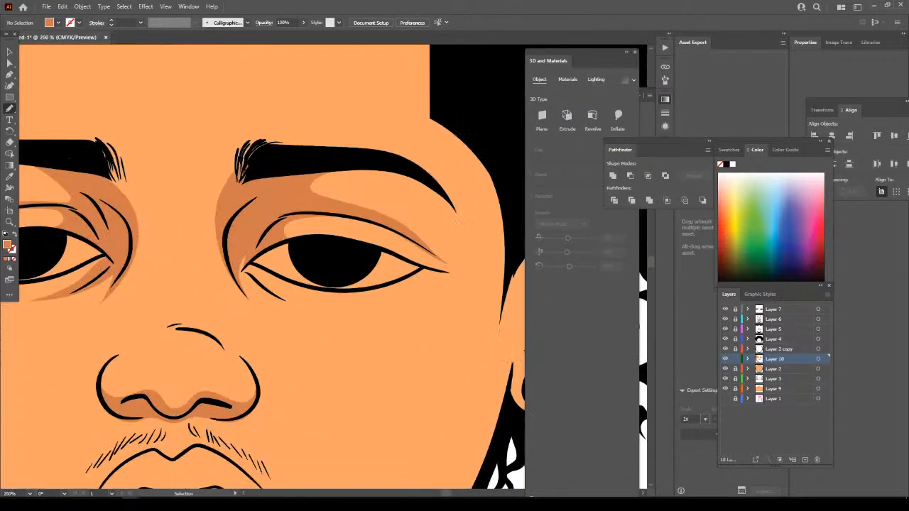
{"action": "key", "text": "ctrl+plus"}
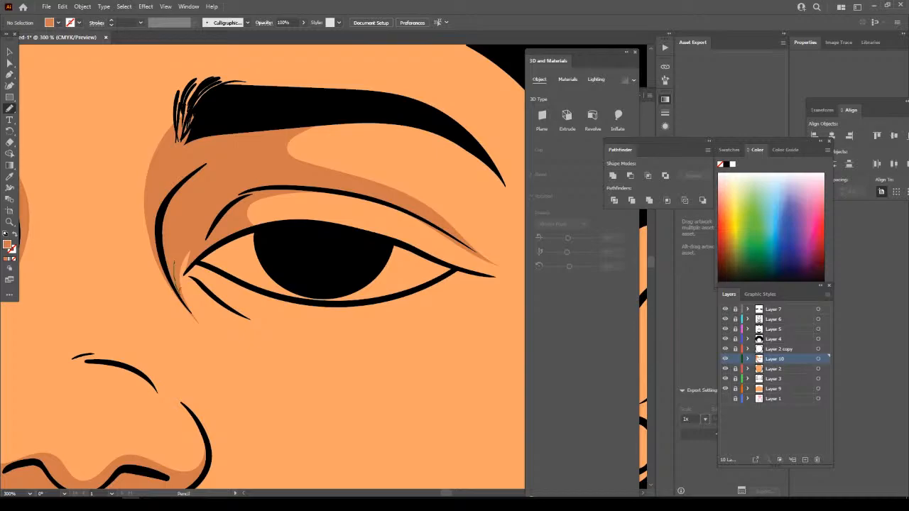
{"action": "mouse_move", "coordinate": [206, 300]}
{"action": "left_mouse_down"}
{"action": "mouse_move", "coordinate": [272, 334]}
{"action": "mouse_move", "coordinate": [389, 336]}
{"action": "mouse_move", "coordinate": [281, 317]}
{"action": "mouse_move", "coordinate": [177, 260]}
{"action": "left_mouse_up"}
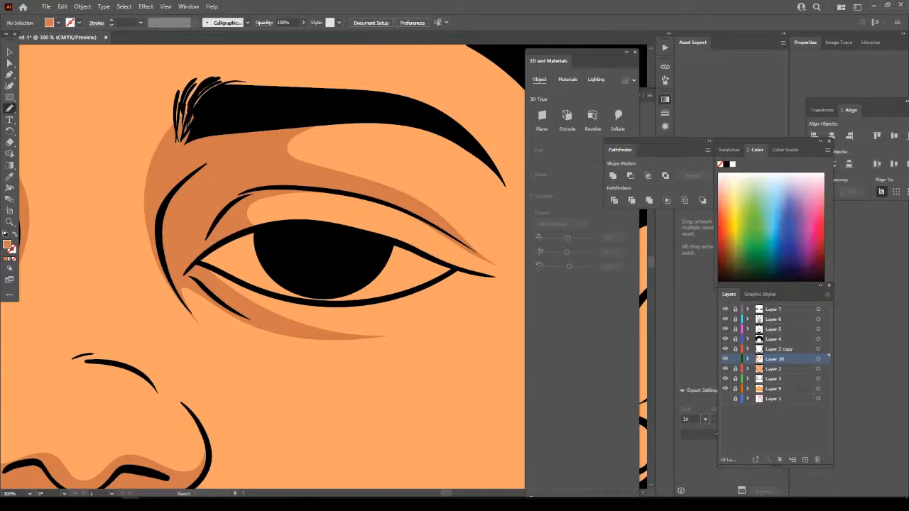
Draw a small pointed Pencil shadow shape below the outer corner of the drawing's right eye.
{"action": "key", "text": "ctrl+minus"}
{"action": "key", "text": "ctrl+minus"}
{"action": "key", "text": "ctrl+minus"}
{"action": "key", "text": "ctrl+minus"}
{"action": "key", "text": "ctrl+minus"}
{"action": "scroll", "coordinate": [264, 297], "scroll_direction": "right", "scroll_amount": 1}
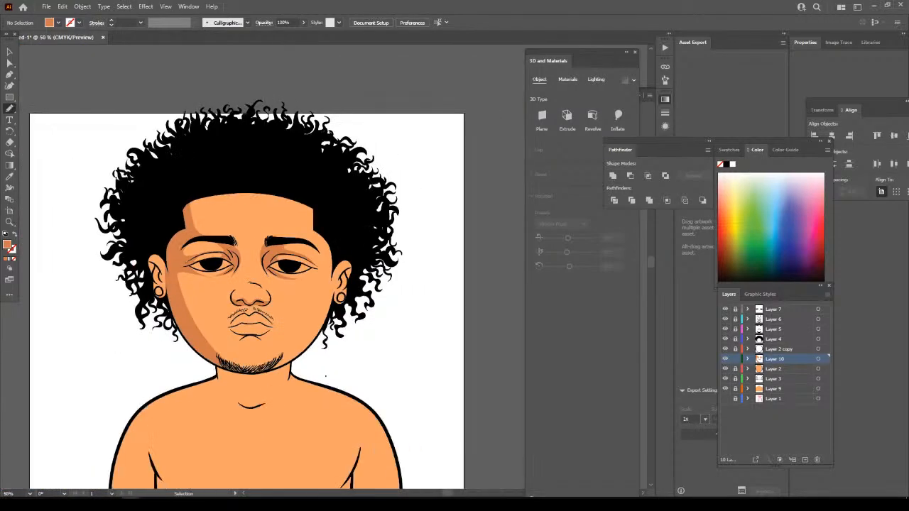
{"action": "key", "text": "ctrl+plus"}
{"action": "key", "text": "ctrl+plus"}
{"action": "key", "text": "ctrl+plus"}
{"action": "key", "text": "ctrl+plus"}
{"action": "key", "text": "ctrl+plus"}
{"action": "key", "text": "ctrl+plus"}
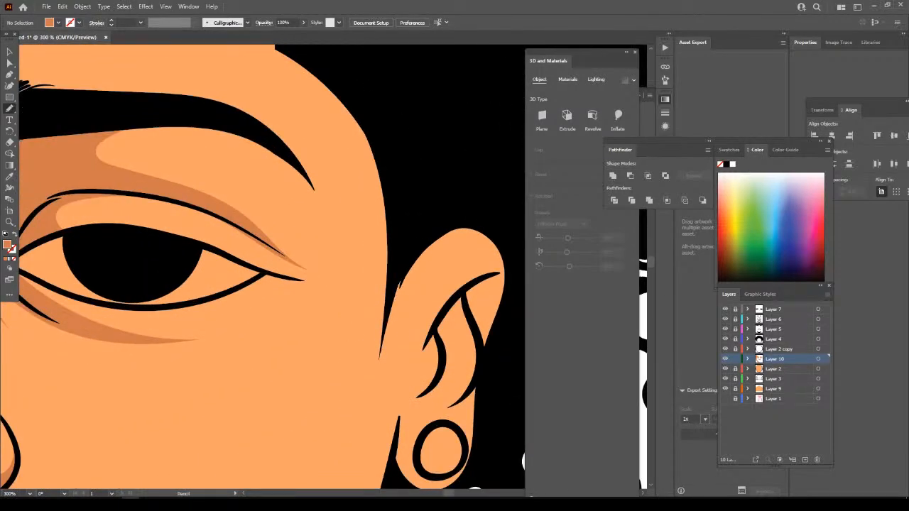
{"action": "mouse_move", "coordinate": [264, 292]}
{"action": "left_mouse_down"}
{"action": "mouse_move", "coordinate": [237, 329]}
{"action": "mouse_move", "coordinate": [318, 291]}
{"action": "mouse_move", "coordinate": [268, 273]}
{"action": "mouse_move", "coordinate": [262, 283]}
{"action": "left_mouse_up"}
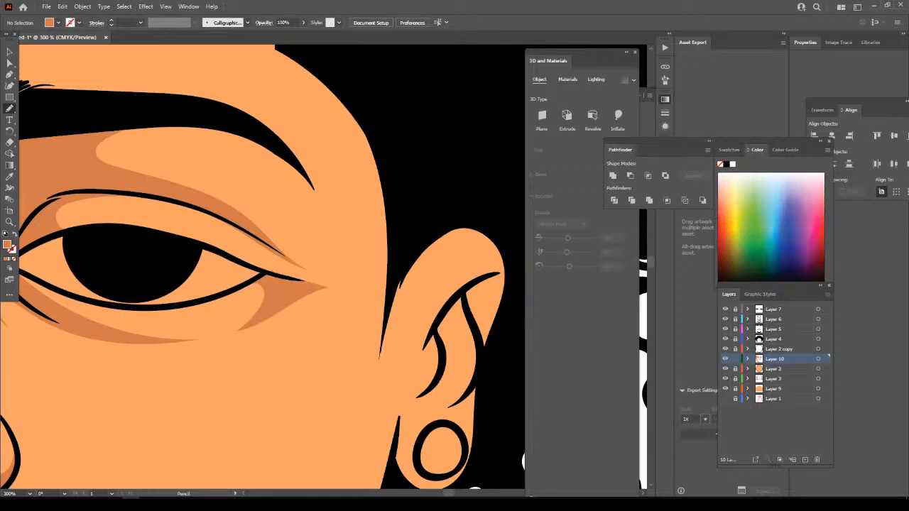
Draw a long Pencil shadow shape down the right side of the drawn face, from the temple along the jaw to the beard.
{"action": "key", "text": "ctrl+minus"}
{"action": "key", "text": "ctrl+minus"}
{"action": "key", "text": "ctrl+minus"}
{"action": "key", "text": "ctrl+minus"}
{"action": "key", "text": "ctrl+minus"}
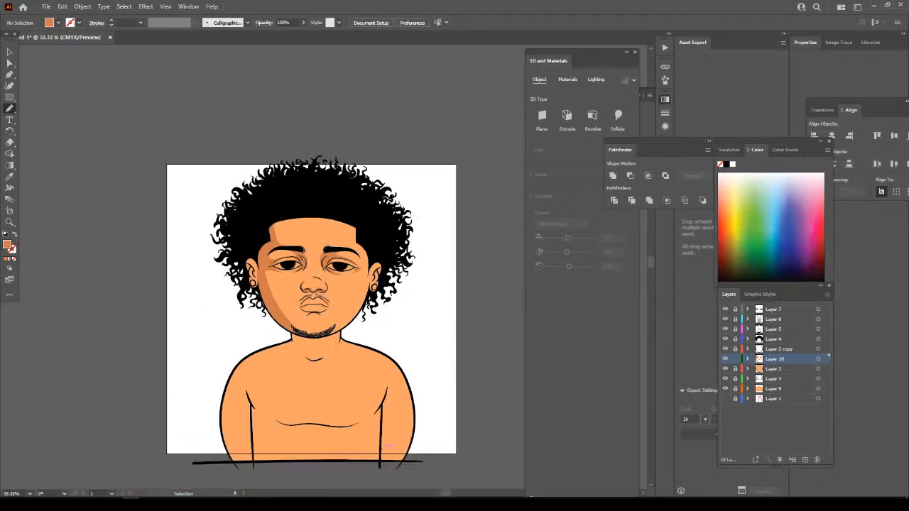
{"action": "key", "text": "ctrl+plus"}
{"action": "key", "text": "ctrl+plus"}
{"action": "key", "text": "ctrl+plus"}
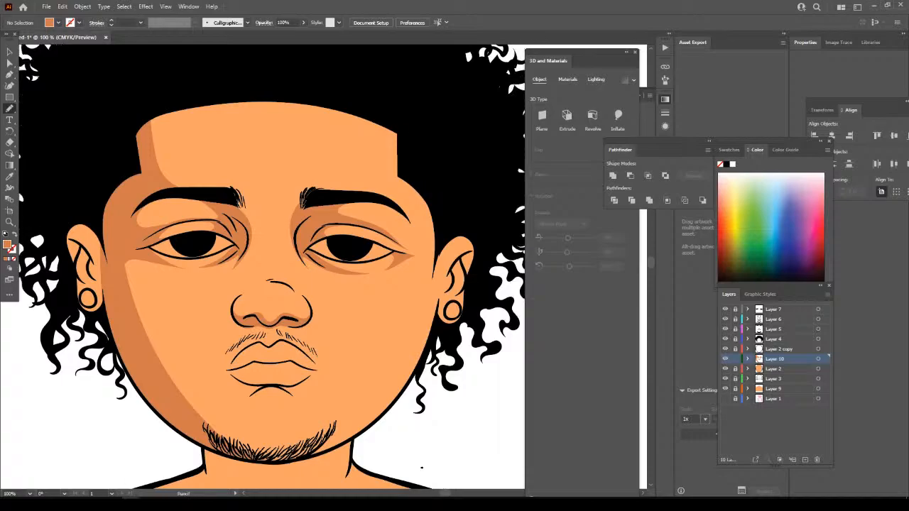
{"action": "left_click_drag", "start_coordinate": [290, 333], "coordinate": [279, 298]}
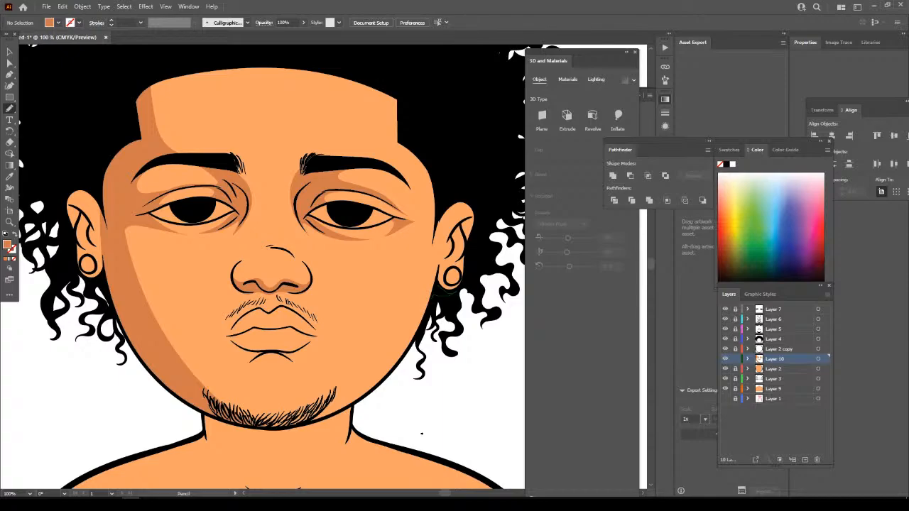
{"action": "mouse_move", "coordinate": [440, 265]}
{"action": "left_mouse_down"}
{"action": "mouse_move", "coordinate": [440, 173]}
{"action": "mouse_move", "coordinate": [414, 127]}
{"action": "left_mouse_up"}
{"action": "mouse_move", "coordinate": [422, 162]}
{"action": "left_mouse_down"}
{"action": "mouse_move", "coordinate": [412, 267]}
{"action": "mouse_move", "coordinate": [390, 321]}
{"action": "mouse_move", "coordinate": [323, 402]}
{"action": "left_mouse_up"}
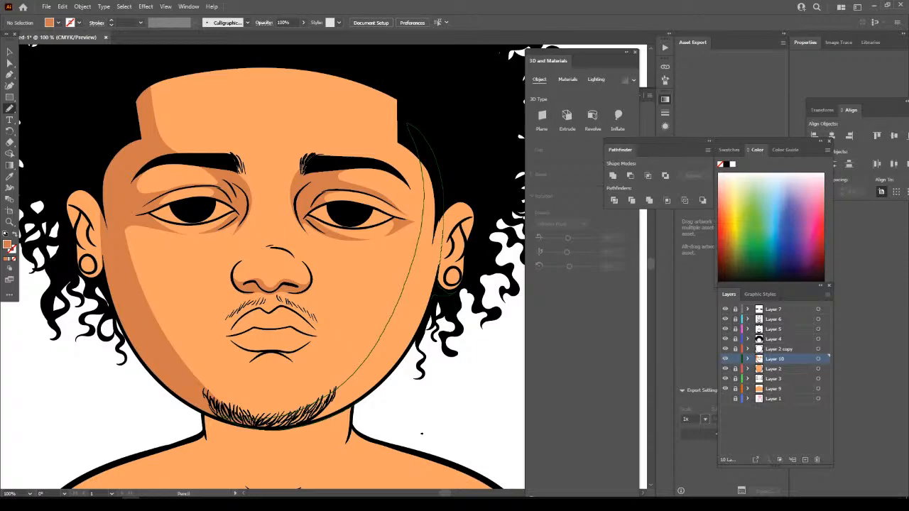
{"action": "left_click_drag", "start_coordinate": [456, 292], "coordinate": [440, 267]}
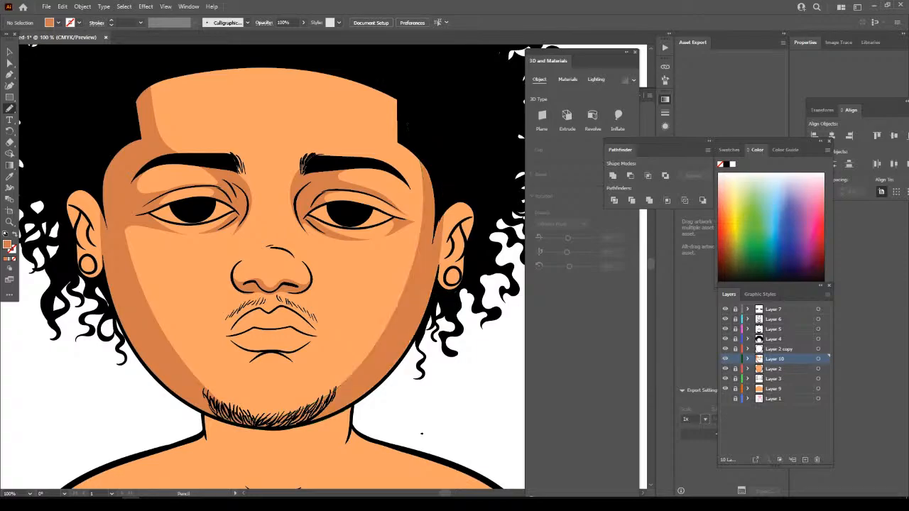
Extend the right-side face shadow with a Pencil shape from the cheek past the outer eye corner and eyebrow up to the forehead hairline.
{"action": "key", "text": "ctrl+minus"}
{"action": "key", "text": "ctrl+minus"}
{"action": "key", "text": "ctrl+minus"}
{"action": "key", "text": "ctrl+minus"}
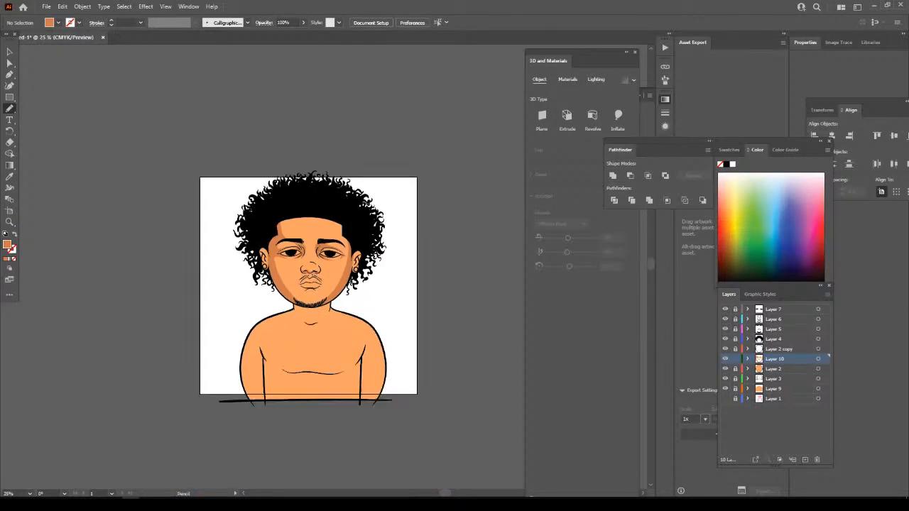
{"action": "scroll", "coordinate": [308, 294], "scroll_direction": "up", "scroll_amount": 1}
{"action": "key", "text": "ctrl+plus"}
{"action": "key", "text": "ctrl+plus"}
{"action": "key", "text": "ctrl+plus"}
{"action": "key", "text": "ctrl+plus"}
{"action": "key", "text": "ctrl+plus"}
{"action": "scroll", "coordinate": [324, 267], "scroll_direction": "up", "scroll_amount": 2}
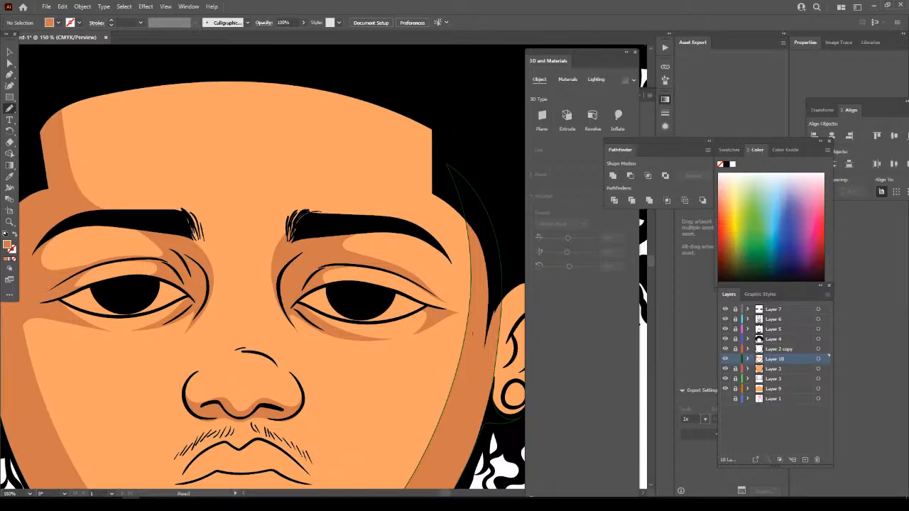
{"action": "mouse_move", "coordinate": [461, 370]}
{"action": "left_mouse_down"}
{"action": "mouse_move", "coordinate": [456, 324]}
{"action": "mouse_move", "coordinate": [427, 321]}
{"action": "mouse_move", "coordinate": [415, 284]}
{"action": "mouse_move", "coordinate": [359, 261]}
{"action": "mouse_move", "coordinate": [430, 275]}
{"action": "mouse_move", "coordinate": [415, 238]}
{"action": "mouse_move", "coordinate": [421, 217]}
{"action": "mouse_move", "coordinate": [387, 200]}
{"action": "mouse_move", "coordinate": [392, 165]}
{"action": "mouse_move", "coordinate": [349, 111]}
{"action": "mouse_move", "coordinate": [206, 75]}
{"action": "left_mouse_up"}
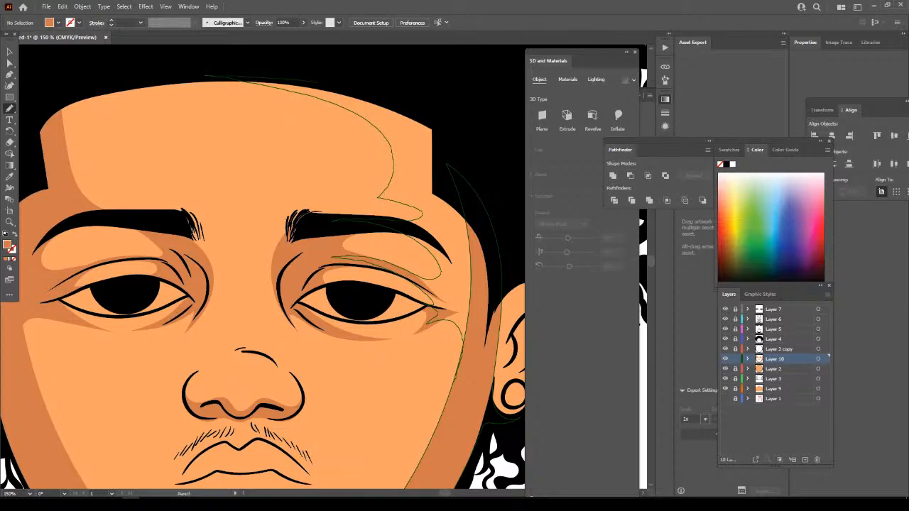
{"action": "mouse_move", "coordinate": [318, 82]}
{"action": "left_mouse_down"}
{"action": "mouse_move", "coordinate": [473, 151]}
{"action": "mouse_move", "coordinate": [483, 344]}
{"action": "mouse_move", "coordinate": [458, 373]}
{"action": "left_mouse_up"}
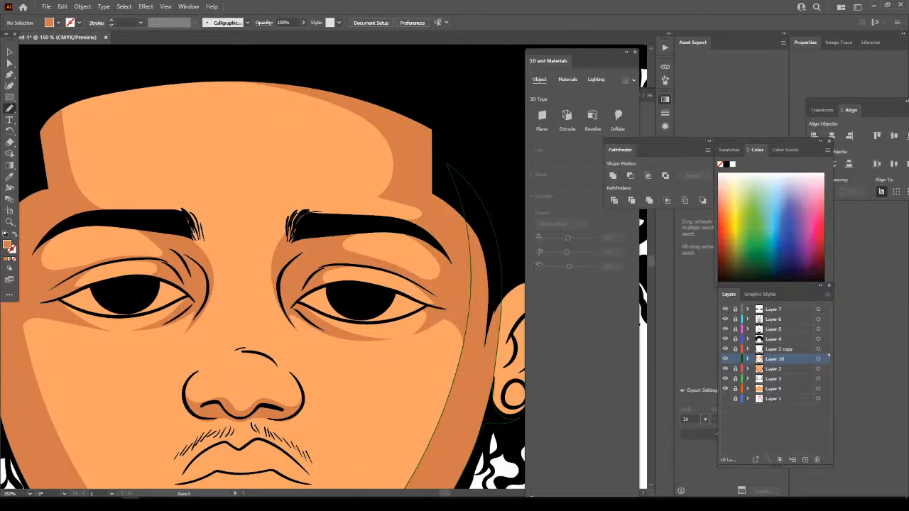
{"action": "key", "text": "ctrl+minus"}
{"action": "key", "text": "ctrl+minus"}
{"action": "key", "text": "ctrl+minus"}
{"action": "key", "text": "ctrl+minus"}
{"action": "scroll", "coordinate": [323, 266], "scroll_direction": "left", "scroll_amount": 1}
{"action": "key", "text": "ctrl+plus"}
{"action": "key", "text": "ctrl+plus"}
{"action": "key", "text": "ctrl+plus"}
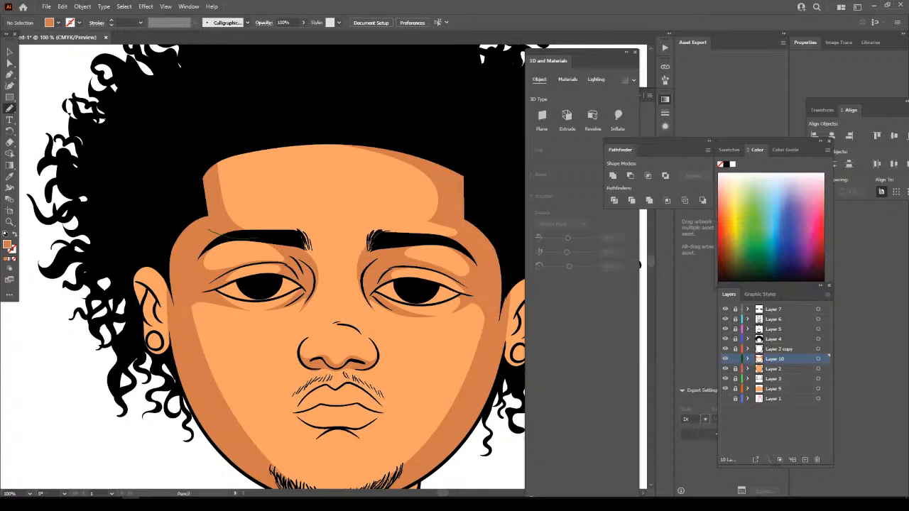
{"action": "mouse_move", "coordinate": [243, 207]}
{"action": "left_mouse_down"}
{"action": "mouse_move", "coordinate": [241, 172]}
{"action": "mouse_move", "coordinate": [307, 152]}
{"action": "mouse_move", "coordinate": [416, 157]}
{"action": "mouse_move", "coordinate": [257, 130]}
{"action": "mouse_move", "coordinate": [208, 230]}
{"action": "left_mouse_up"}
{"action": "key", "text": "ctrl+minus"}
{"action": "key", "text": "ctrl+minus"}
{"action": "key", "text": "ctrl+minus"}
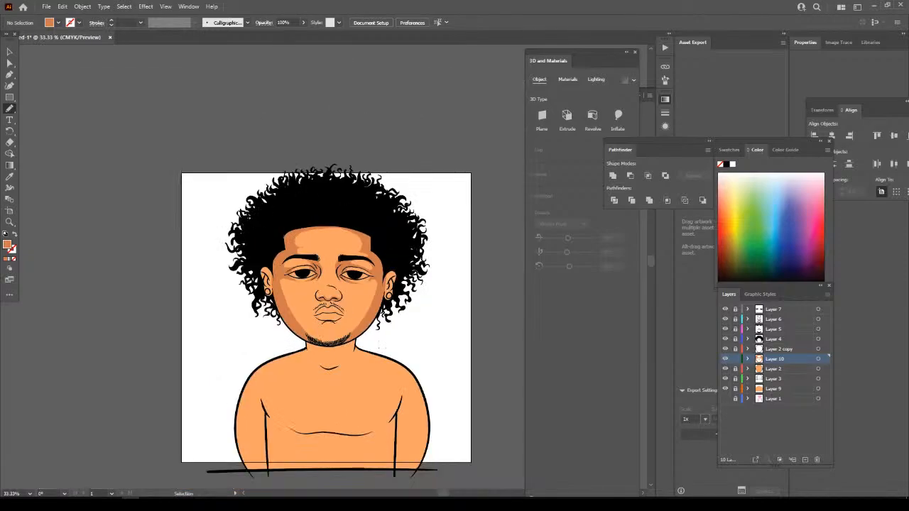
{"action": "key", "text": "ctrl+plus"}
{"action": "key", "text": "ctrl+plus"}
{"action": "key", "text": "ctrl+plus"}
{"action": "key", "text": "ctrl+plus"}
{"action": "scroll", "coordinate": [324, 267], "scroll_direction": "up", "scroll_amount": 1}
{"action": "key", "text": "ctrl+z"}
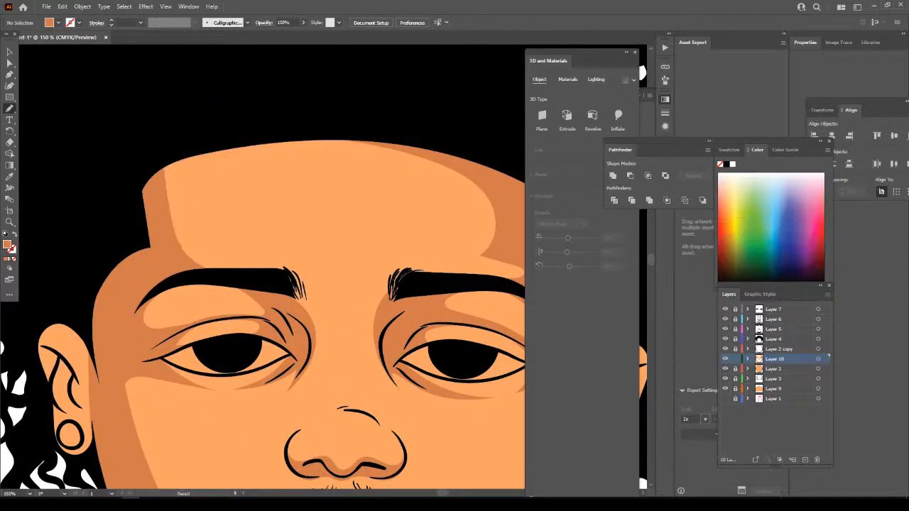
Widen the shadow on the left side of the drawn forehead with a Pencil shape curving from above the eyebrow to the hairline.
{"action": "left_click_drag", "start_coordinate": [170, 265], "coordinate": [226, 278]}
{"action": "mouse_move", "coordinate": [212, 246]}
{"action": "left_mouse_down"}
{"action": "mouse_move", "coordinate": [252, 241]}
{"action": "mouse_move", "coordinate": [206, 222]}
{"action": "mouse_move", "coordinate": [219, 174]}
{"action": "mouse_move", "coordinate": [301, 143]}
{"action": "mouse_move", "coordinate": [395, 143]}
{"action": "left_mouse_up"}
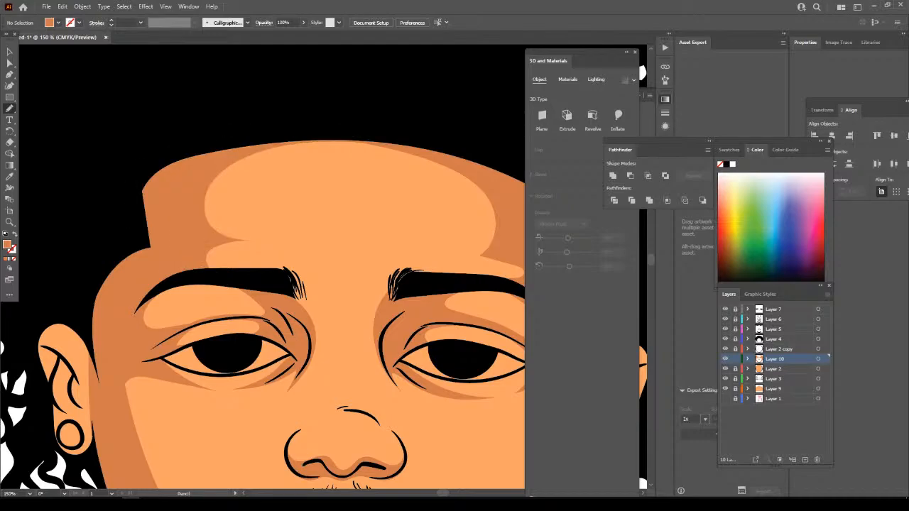
Draw a curved Pencil shadow shape across the chin behind the beard hairs, joining the two jaw shadows.
{"action": "key", "text": "ctrl+minus"}
{"action": "key", "text": "ctrl+minus"}
{"action": "key", "text": "ctrl+minus"}
{"action": "key", "text": "ctrl+minus"}
{"action": "key", "text": "ctrl+minus"}
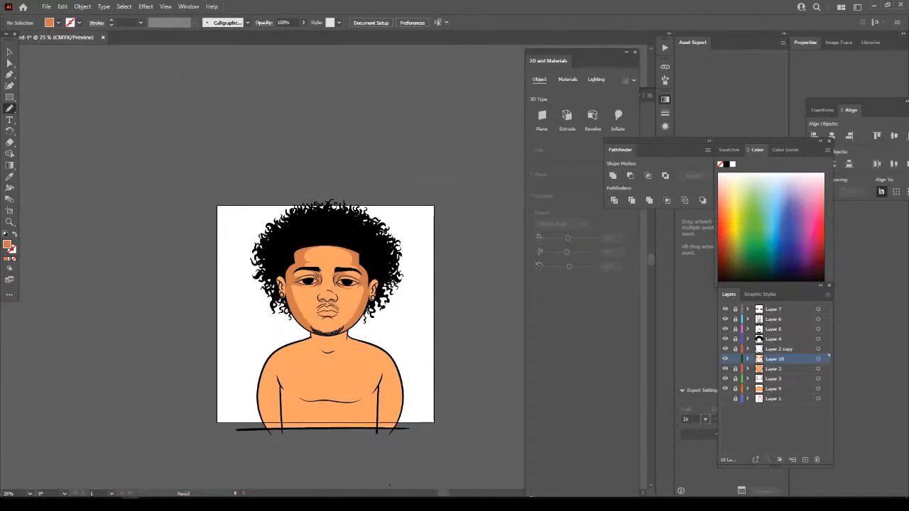
{"action": "key", "text": "ctrl+minus"}
{"action": "key", "text": "ctrl+minus"}
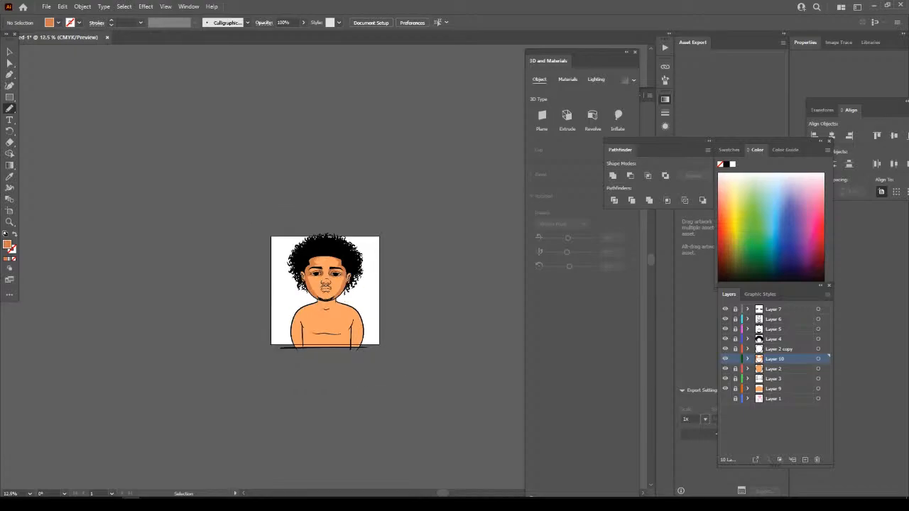
{"action": "key", "text": "ctrl+plus"}
{"action": "key", "text": "ctrl+plus"}
{"action": "key", "text": "ctrl+plus"}
{"action": "key", "text": "ctrl+plus"}
{"action": "key", "text": "ctrl+plus"}
{"action": "key", "text": "ctrl+plus"}
{"action": "key", "text": "ctrl+plus"}
{"action": "key", "text": "ctrl+plus"}
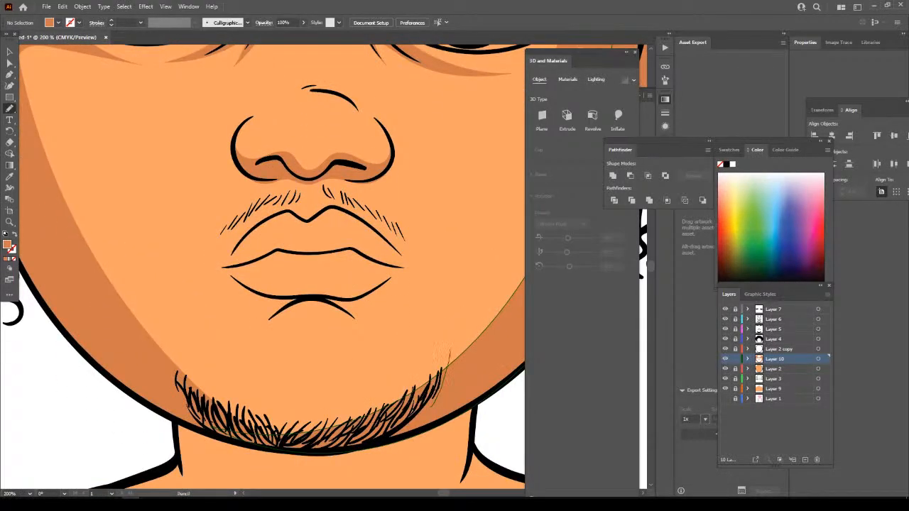
{"action": "mouse_move", "coordinate": [449, 350]}
{"action": "left_mouse_down"}
{"action": "mouse_move", "coordinate": [423, 377]}
{"action": "mouse_move", "coordinate": [301, 410]}
{"action": "mouse_move", "coordinate": [209, 382]}
{"action": "mouse_move", "coordinate": [173, 348]}
{"action": "mouse_move", "coordinate": [220, 423]}
{"action": "mouse_move", "coordinate": [440, 369]}
{"action": "left_mouse_up"}
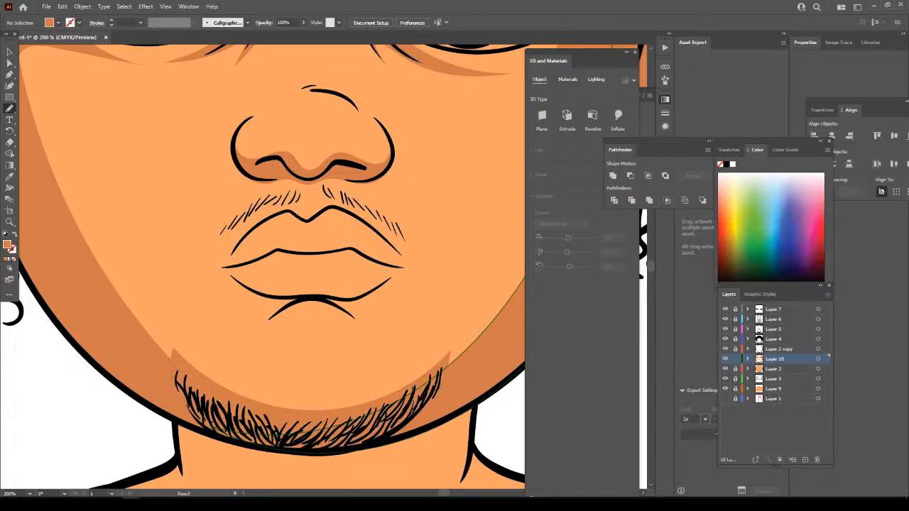
{"action": "key", "text": "ctrl+plus"}
{"action": "key", "text": "ctrl+plus"}
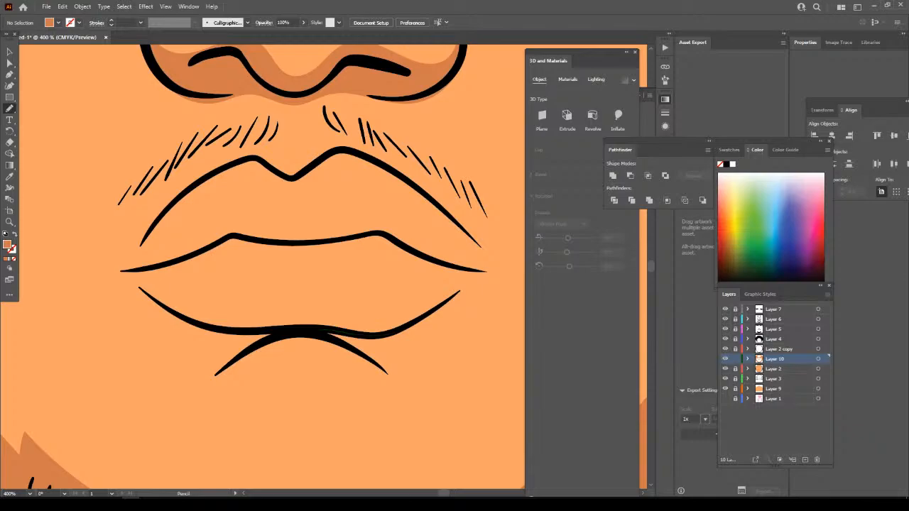
{"action": "mouse_move", "coordinate": [461, 291]}
{"action": "left_mouse_down"}
{"action": "mouse_move", "coordinate": [474, 280]}
{"action": "mouse_move", "coordinate": [435, 368]}
{"action": "mouse_move", "coordinate": [444, 413]}
{"action": "mouse_move", "coordinate": [378, 378]}
{"action": "mouse_move", "coordinate": [297, 354]}
{"action": "mouse_move", "coordinate": [220, 383]}
{"action": "mouse_move", "coordinate": [187, 411]}
{"action": "mouse_move", "coordinate": [196, 345]}
{"action": "mouse_move", "coordinate": [163, 310]}
{"action": "mouse_move", "coordinate": [266, 332]}
{"action": "mouse_move", "coordinate": [325, 331]}
{"action": "left_mouse_up"}
{"action": "scroll", "coordinate": [426, 372], "scroll_direction": "down", "scroll_amount": 7}
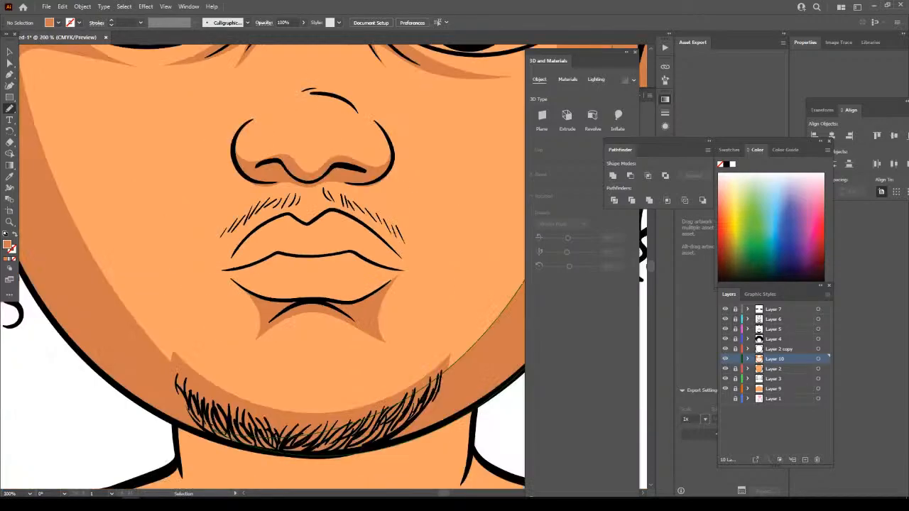
{"action": "scroll", "coordinate": [323, 269], "scroll_direction": "up", "scroll_amount": 7}
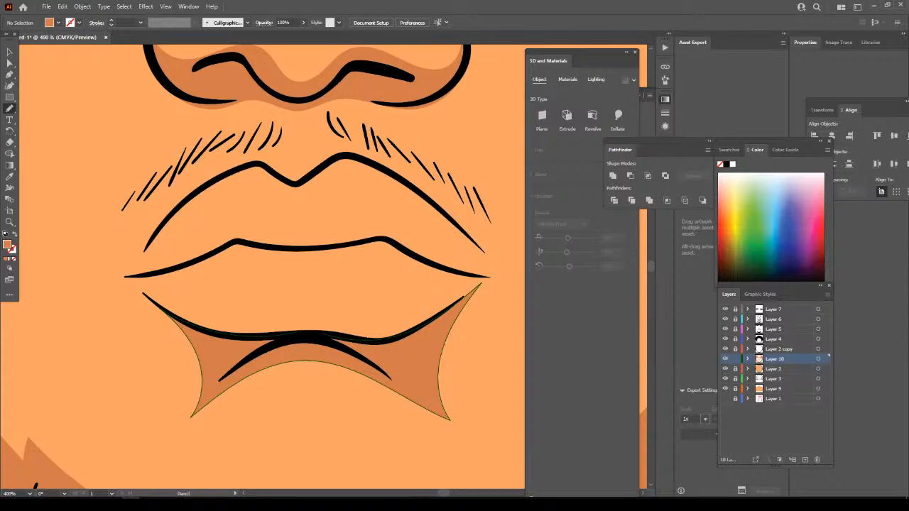
{"action": "key", "text": "ctrl+z"}
Draw narrow Pencil shadow shapes beneath both halves of the lower lip and under the curved crease at its centre.
{"action": "mouse_move", "coordinate": [307, 343]}
{"action": "left_mouse_down"}
{"action": "mouse_move", "coordinate": [393, 362]}
{"action": "mouse_move", "coordinate": [427, 348]}
{"action": "mouse_move", "coordinate": [483, 284]}
{"action": "mouse_move", "coordinate": [465, 300]}
{"action": "mouse_move", "coordinate": [359, 335]}
{"action": "left_mouse_up"}
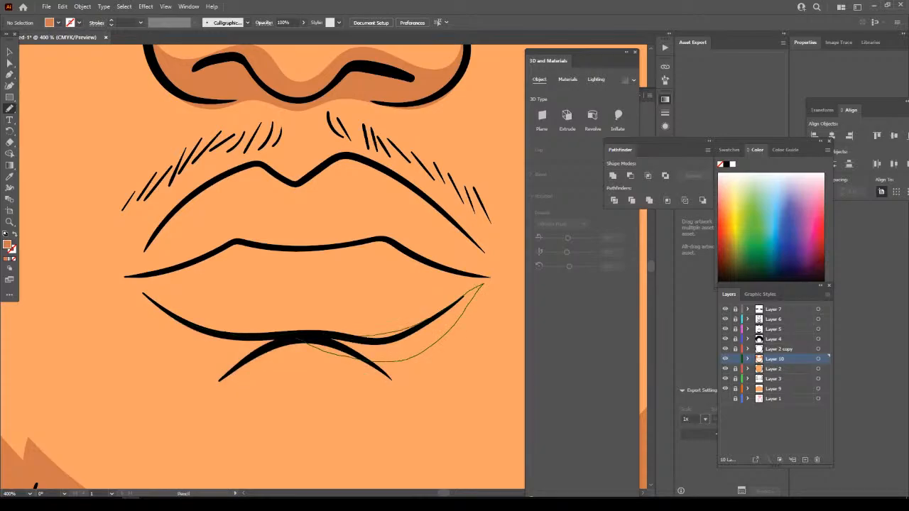
{"action": "mouse_move", "coordinate": [280, 331]}
{"action": "left_mouse_down"}
{"action": "mouse_move", "coordinate": [231, 333]}
{"action": "mouse_move", "coordinate": [128, 277]}
{"action": "mouse_move", "coordinate": [226, 350]}
{"action": "mouse_move", "coordinate": [302, 348]}
{"action": "left_mouse_up"}
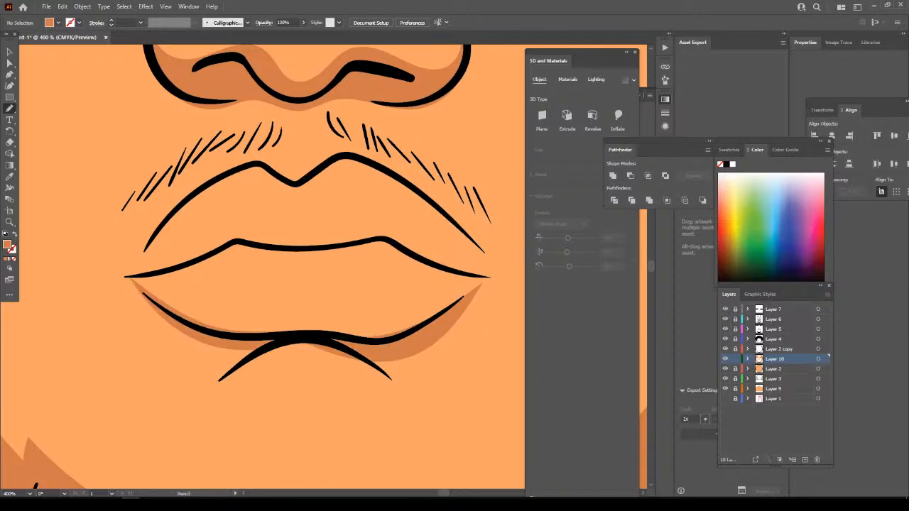
{"action": "mouse_move", "coordinate": [177, 325]}
{"action": "left_mouse_down"}
{"action": "mouse_move", "coordinate": [244, 360]}
{"action": "mouse_move", "coordinate": [360, 359]}
{"action": "mouse_move", "coordinate": [340, 347]}
{"action": "mouse_move", "coordinate": [178, 327]}
{"action": "left_mouse_up"}
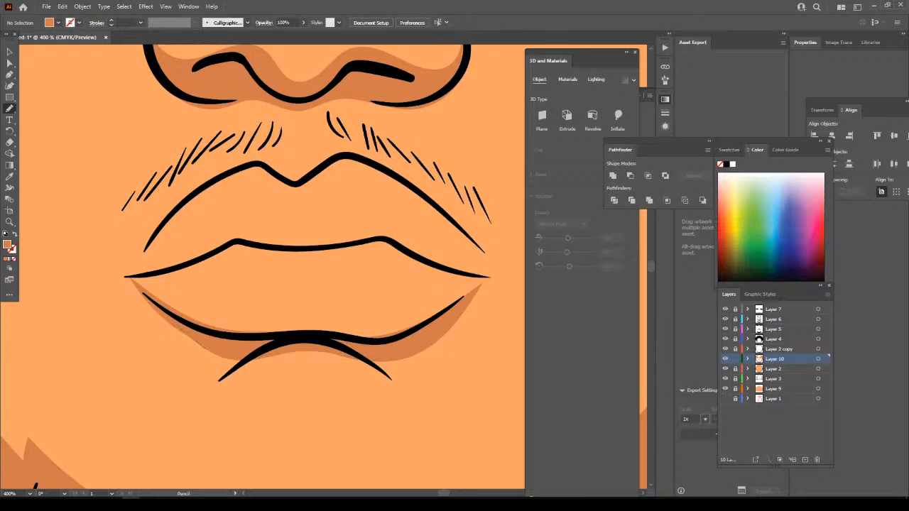
Draw a darker-orange Pencil shadow from the tip contour of the nose around the right nostril's outer edge.
{"action": "key", "text": "ctrl+minus"}
{"action": "key", "text": "ctrl+minus"}
{"action": "key", "text": "ctrl+minus"}
{"action": "key", "text": "ctrl+minus"}
{"action": "key", "text": "ctrl+minus"}
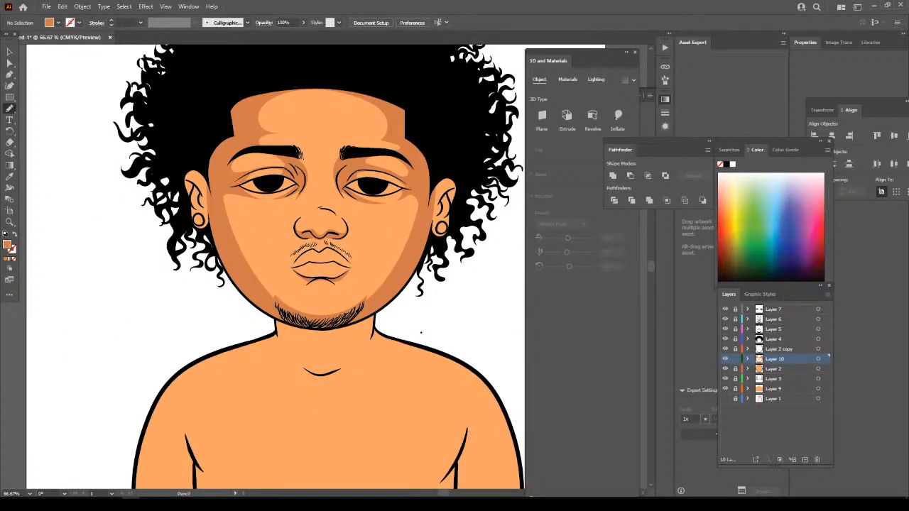
{"action": "key", "text": "ctrl+plus"}
{"action": "key", "text": "ctrl+plus"}
{"action": "key", "text": "ctrl+plus"}
{"action": "key", "text": "ctrl+plus"}
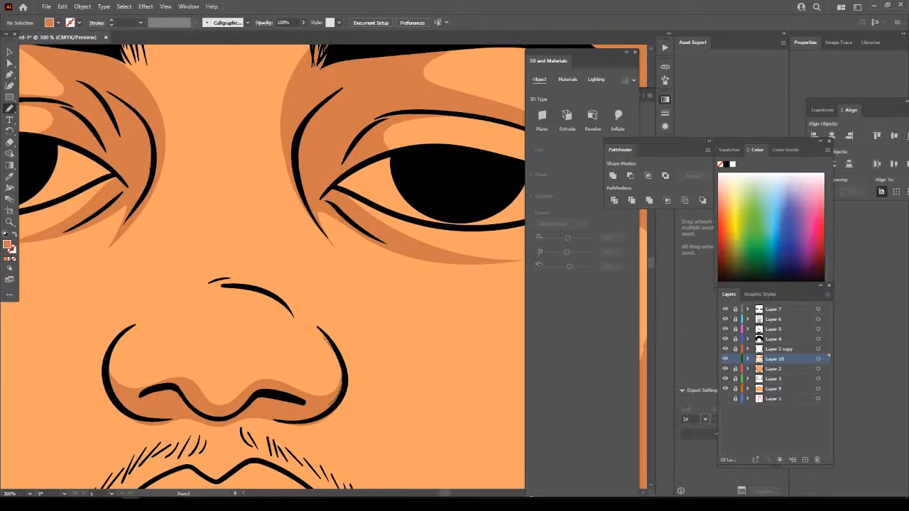
{"action": "mouse_move", "coordinate": [318, 332]}
{"action": "left_mouse_down"}
{"action": "mouse_move", "coordinate": [303, 315]}
{"action": "mouse_move", "coordinate": [304, 335]}
{"action": "mouse_move", "coordinate": [297, 299]}
{"action": "mouse_move", "coordinate": [310, 303]}
{"action": "mouse_move", "coordinate": [308, 252]}
{"action": "mouse_move", "coordinate": [347, 326]}
{"action": "mouse_move", "coordinate": [356, 368]}
{"action": "mouse_move", "coordinate": [347, 402]}
{"action": "left_mouse_up"}
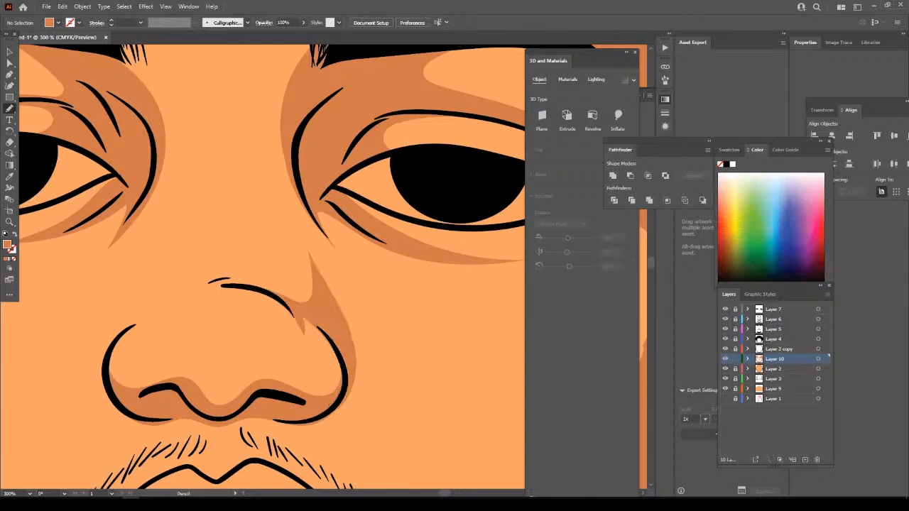
Draw darker-orange shadow shapes along the upper rim and inner folds of the ear on the artwork's right side.
{"action": "key", "text": "ctrl+minus"}
{"action": "key", "text": "ctrl+minus"}
{"action": "key", "text": "ctrl+minus"}
{"action": "key", "text": "ctrl+minus"}
{"action": "key", "text": "ctrl+minus"}
{"action": "key", "text": "ctrl+minus"}
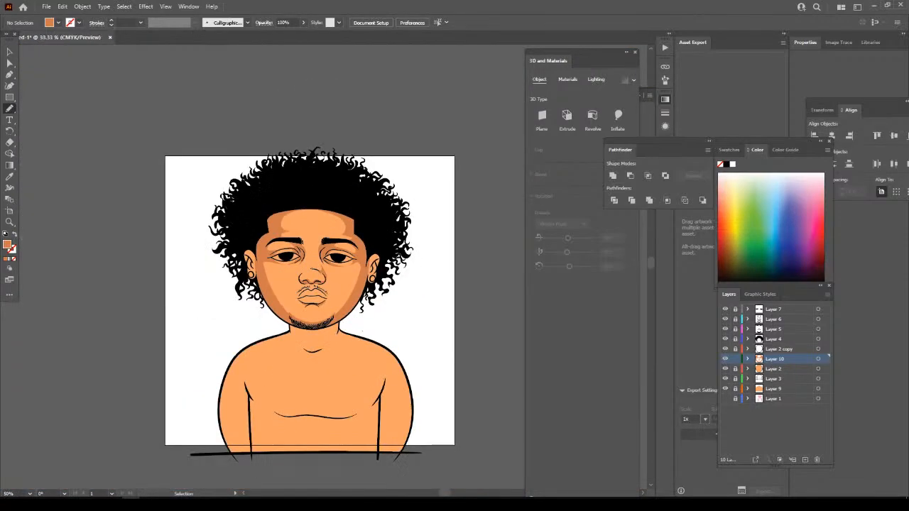
{"action": "key", "text": "ctrl+plus"}
{"action": "key", "text": "ctrl+plus"}
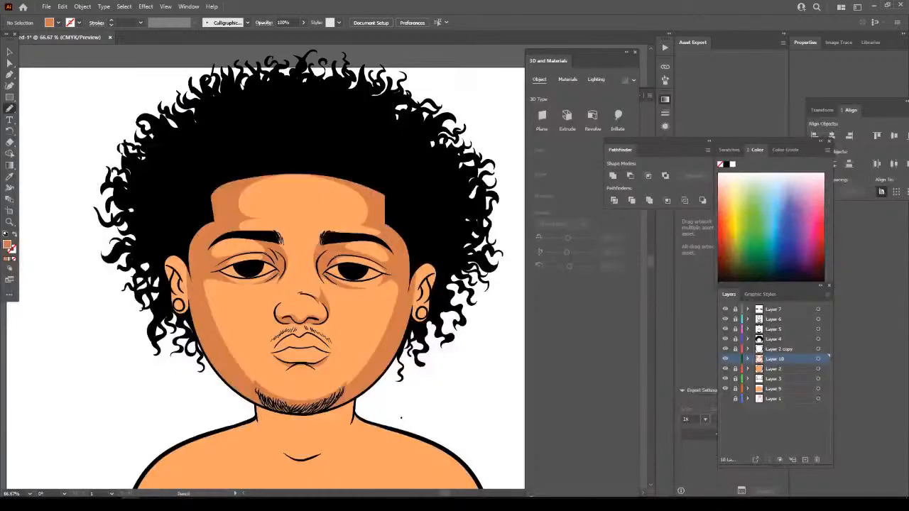
{"action": "key", "text": "ctrl+plus"}
{"action": "key", "text": "ctrl+plus"}
{"action": "key", "text": "ctrl+minus"}
{"action": "key", "text": "ctrl+minus"}
{"action": "key", "text": "ctrl+plus"}
{"action": "key", "text": "ctrl+plus"}
{"action": "scroll", "coordinate": [402, 418], "scroll_direction": "right", "scroll_amount": 1}
{"action": "key", "text": "ctrl+plus"}
{"action": "scroll", "coordinate": [401, 417], "scroll_direction": "right", "scroll_amount": 1}
{"action": "key", "text": "ctrl+plus"}
{"action": "scroll", "coordinate": [402, 418], "scroll_direction": "right", "scroll_amount": 2}
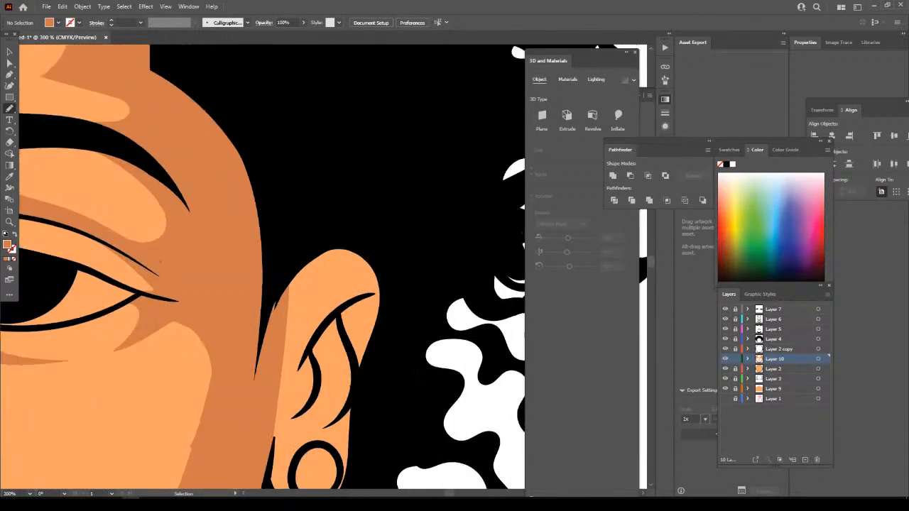
{"action": "scroll", "coordinate": [160, 193], "scroll_direction": "down", "scroll_amount": 1}
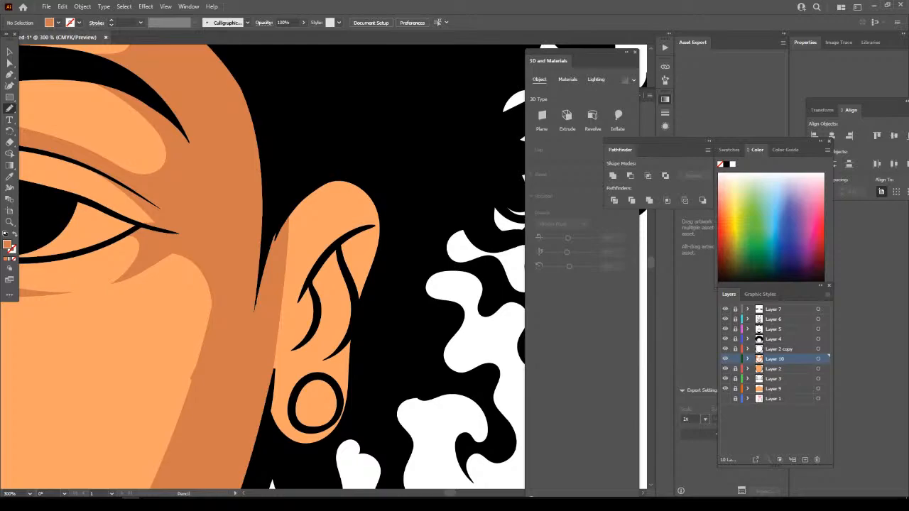
{"action": "mouse_move", "coordinate": [331, 177]}
{"action": "left_mouse_down"}
{"action": "mouse_move", "coordinate": [296, 241]}
{"action": "mouse_move", "coordinate": [313, 241]}
{"action": "mouse_move", "coordinate": [372, 209]}
{"action": "left_mouse_up"}
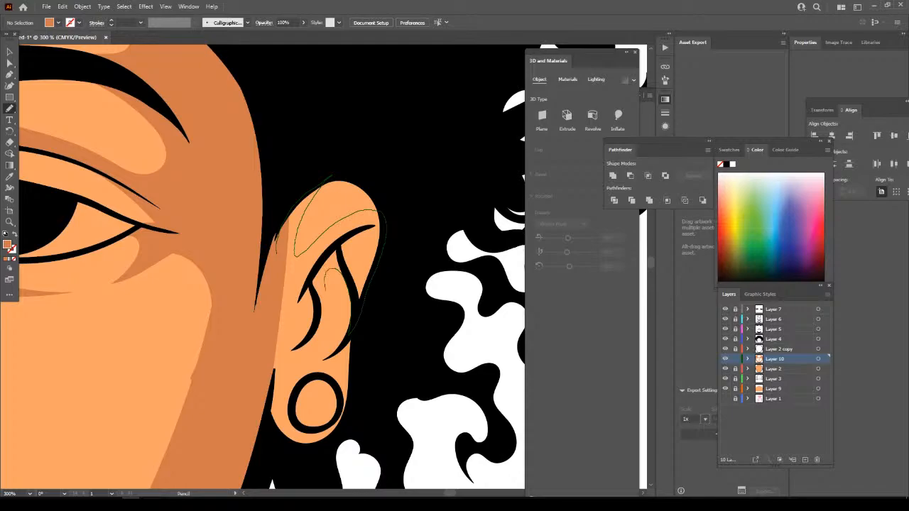
{"action": "mouse_move", "coordinate": [327, 291]}
{"action": "left_mouse_down"}
{"action": "mouse_move", "coordinate": [314, 341]}
{"action": "mouse_move", "coordinate": [295, 350]}
{"action": "mouse_move", "coordinate": [275, 312]}
{"action": "mouse_move", "coordinate": [270, 234]}
{"action": "mouse_move", "coordinate": [278, 217]}
{"action": "left_mouse_up"}
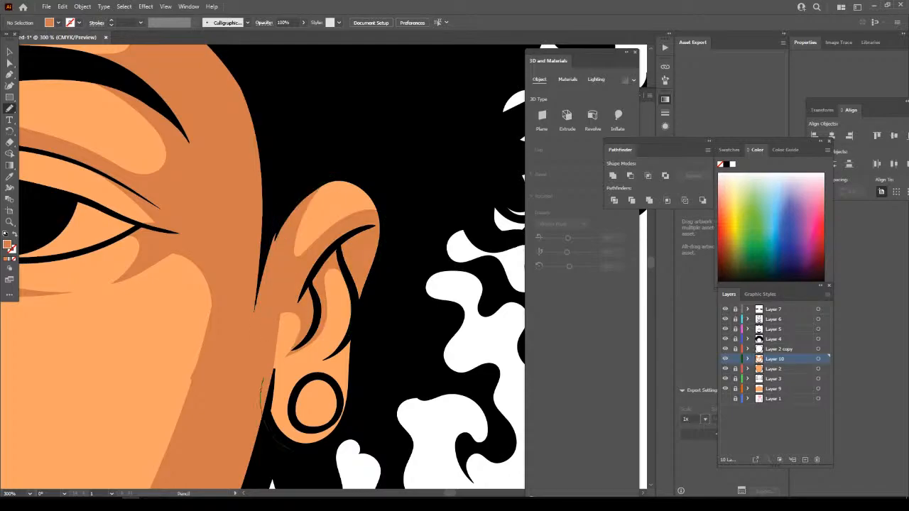
{"action": "mouse_move", "coordinate": [291, 451]}
{"action": "left_mouse_down"}
{"action": "mouse_move", "coordinate": [317, 447]}
{"action": "mouse_move", "coordinate": [275, 389]}
{"action": "left_mouse_up"}
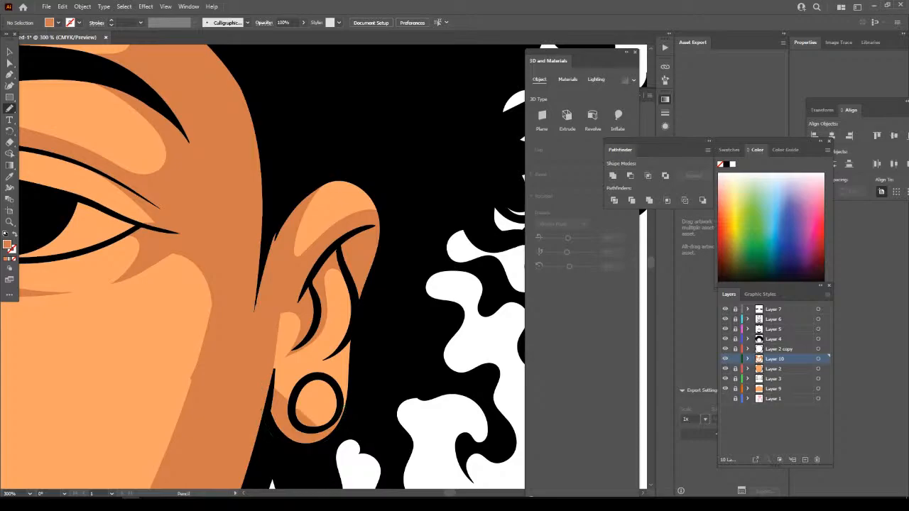
{"action": "scroll", "coordinate": [334, 267], "scroll_direction": "down", "scroll_amount": 2}
{"action": "key", "text": "ctrl+z"}
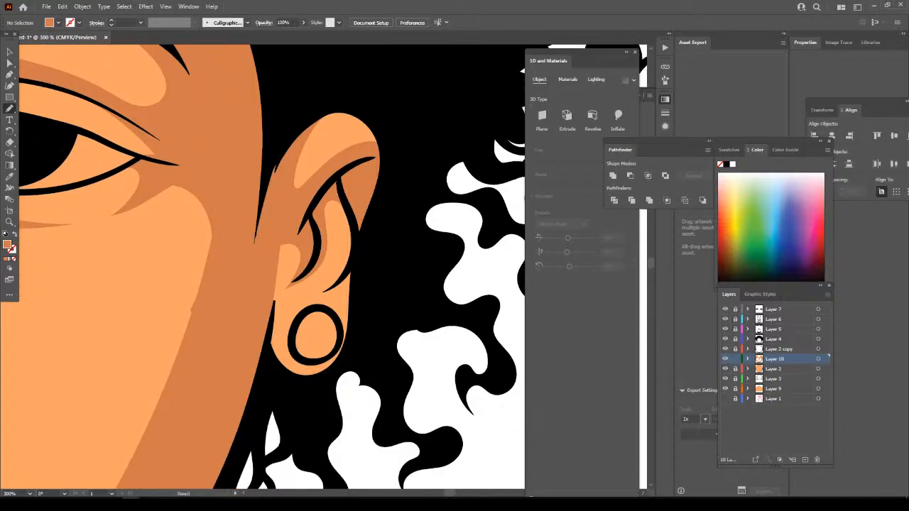
Draw the shadow shape around the earring and along the lower edge of the same ear's lobe.
{"action": "key", "text": "ctrl+minus"}
{"action": "key", "text": "ctrl+minus"}
{"action": "key", "text": "ctrl+minus"}
{"action": "key", "text": "ctrl+plus"}
{"action": "key", "text": "ctrl+plus"}
{"action": "key", "text": "ctrl+plus"}
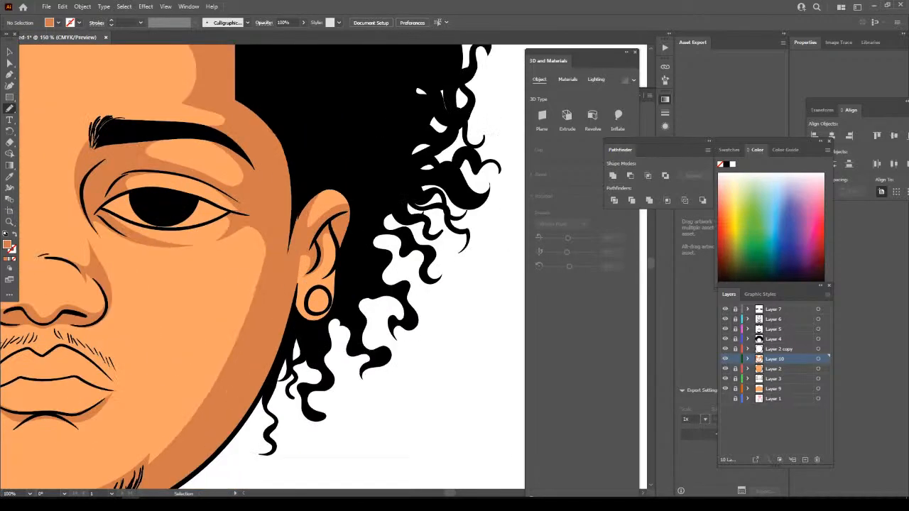
{"action": "key", "text": "ctrl+plus"}
{"action": "key", "text": "ctrl+plus"}
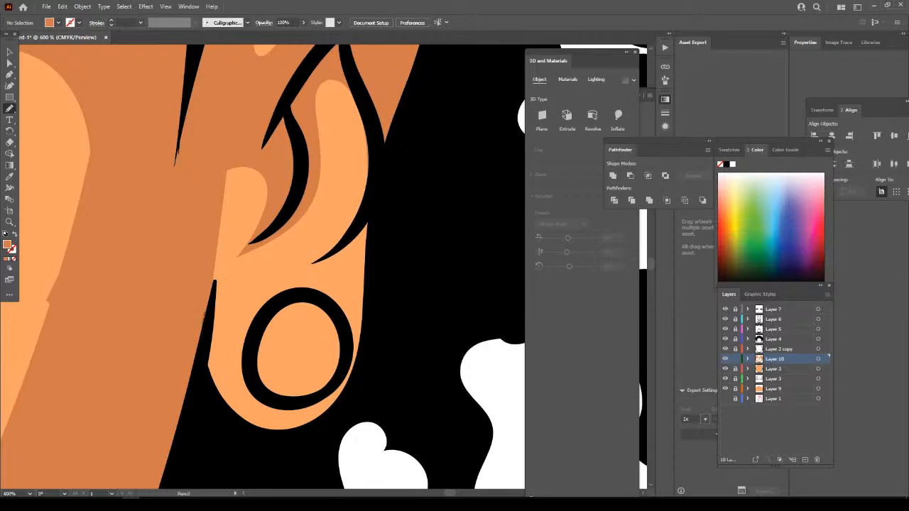
{"action": "left_click_drag", "start_coordinate": [205, 321], "coordinate": [215, 405]}
{"action": "mouse_move", "coordinate": [374, 197]}
{"action": "left_mouse_down"}
{"action": "mouse_move", "coordinate": [353, 210]}
{"action": "mouse_move", "coordinate": [303, 161]}
{"action": "mouse_move", "coordinate": [206, 307]}
{"action": "left_mouse_up"}
Create a new layer directly above Layer 9 and draw the neck shadow from under the chin to the collar line on it.
{"action": "scroll", "coordinate": [355, 266], "scroll_direction": "down", "scroll_amount": 8}
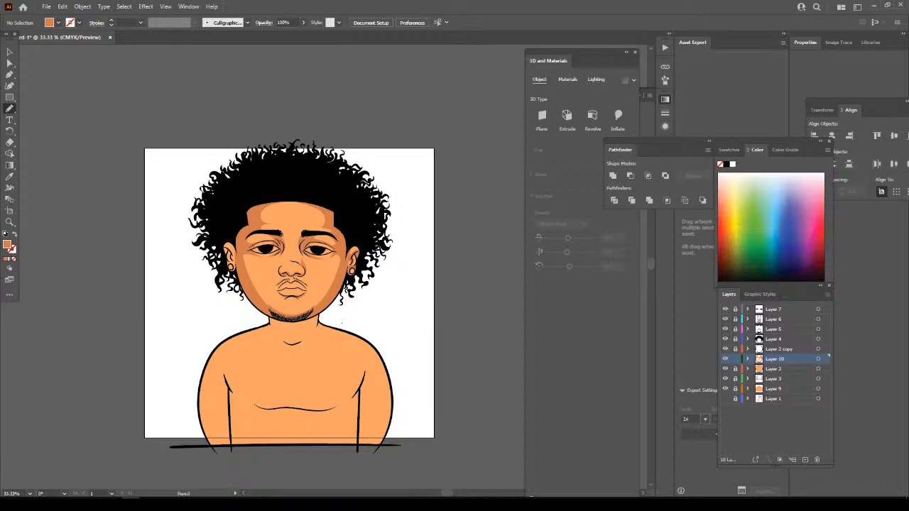
{"action": "scroll", "coordinate": [342, 323], "scroll_direction": "down", "scroll_amount": 2}
{"action": "scroll", "coordinate": [355, 305], "scroll_direction": "up", "scroll_amount": 2}
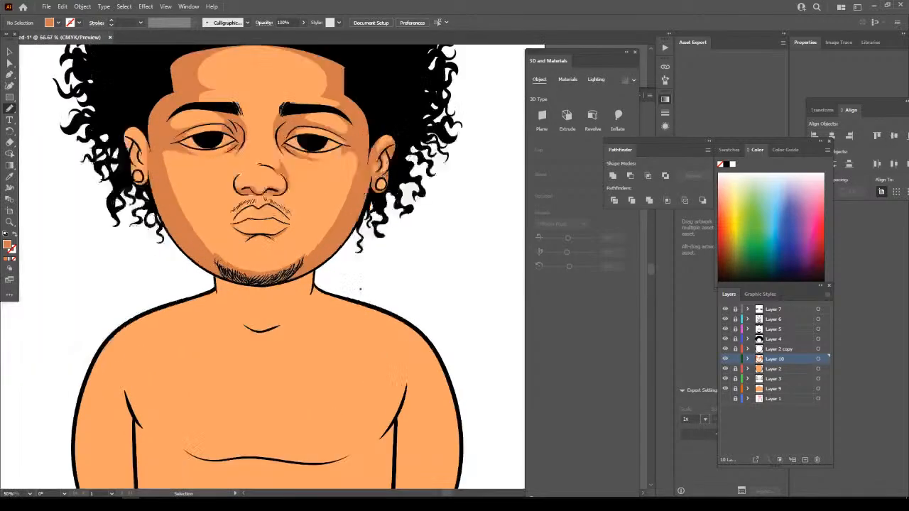
{"action": "scroll", "coordinate": [405, 289], "scroll_direction": "down", "scroll_amount": 1}
{"action": "scroll", "coordinate": [406, 284], "scroll_direction": "up", "scroll_amount": 3}
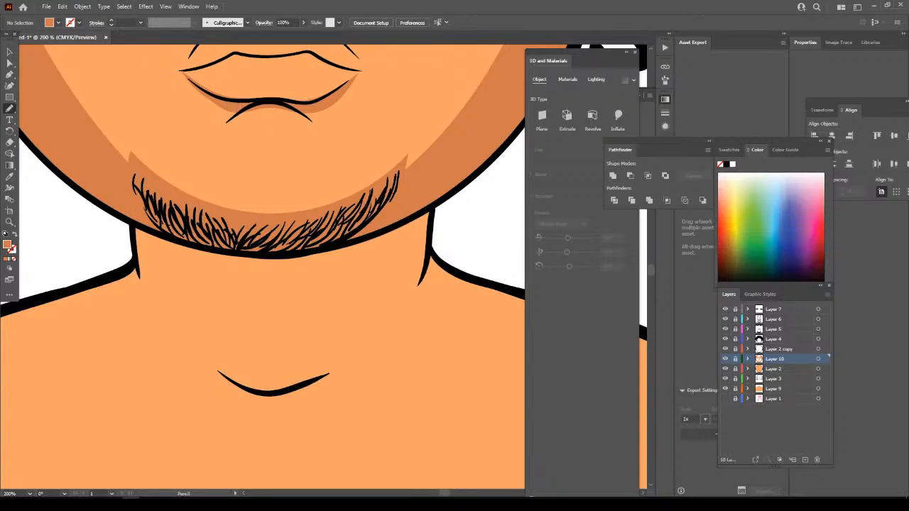
{"action": "left_click", "coordinate": [781, 378]}
{"action": "left_click", "coordinate": [781, 388]}
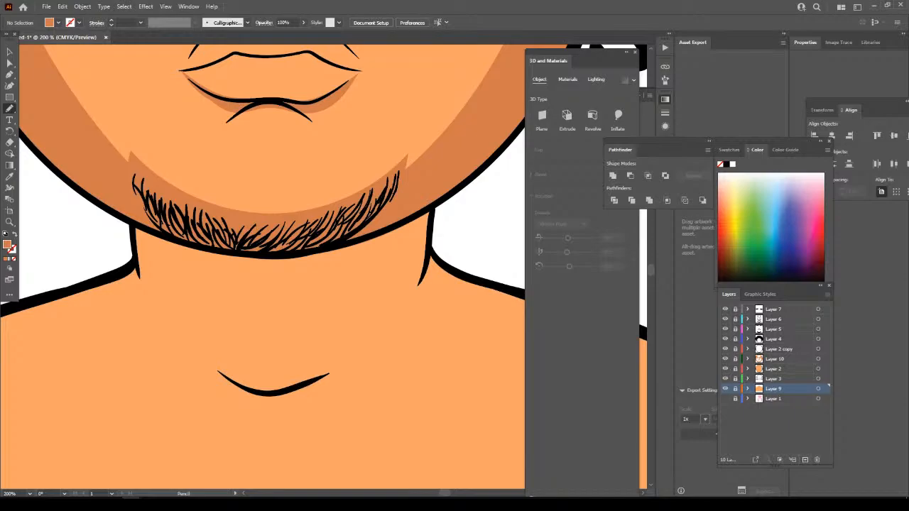
{"action": "left_click", "coordinate": [805, 460]}
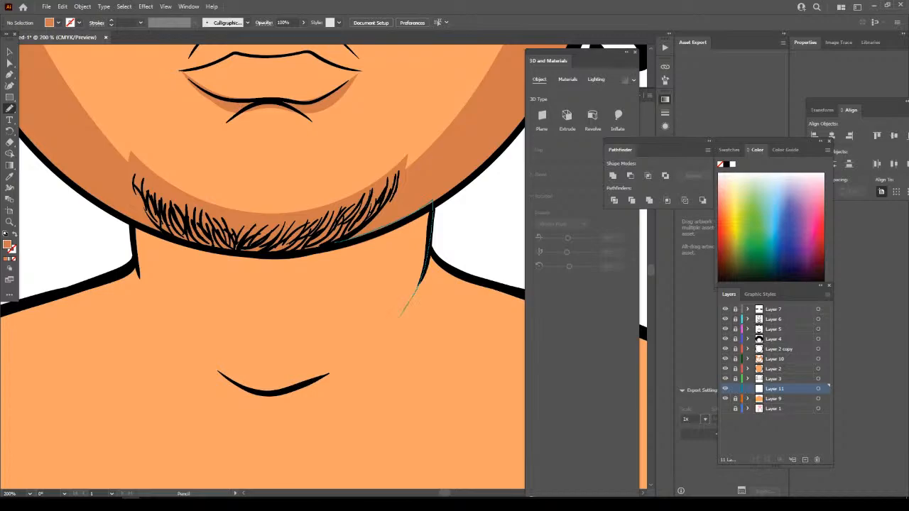
{"action": "mouse_move", "coordinate": [380, 339]}
{"action": "left_mouse_down"}
{"action": "mouse_move", "coordinate": [352, 362]}
{"action": "mouse_move", "coordinate": [264, 395]}
{"action": "left_mouse_up"}
{"action": "mouse_move", "coordinate": [308, 343]}
{"action": "left_mouse_down"}
{"action": "mouse_move", "coordinate": [230, 302]}
{"action": "mouse_move", "coordinate": [163, 233]}
{"action": "left_mouse_up"}
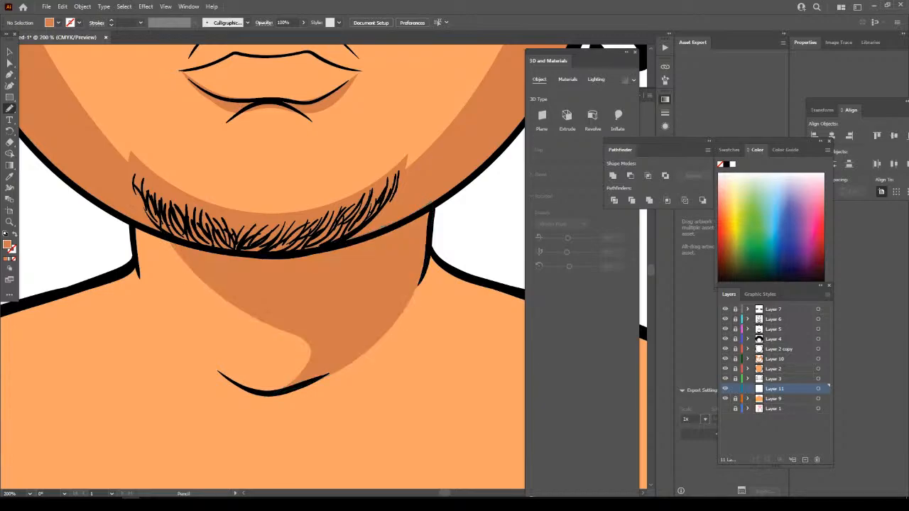
Draw one shadow shape from the neck along the right shoulder, down the chest's side and beside the torso to the bottom edge.
{"action": "key", "text": "ctrl+minus"}
{"action": "key", "text": "ctrl+minus"}
{"action": "key", "text": "ctrl+minus"}
{"action": "key", "text": "ctrl+minus"}
{"action": "key", "text": "ctrl+minus"}
{"action": "key", "text": "ctrl+minus"}
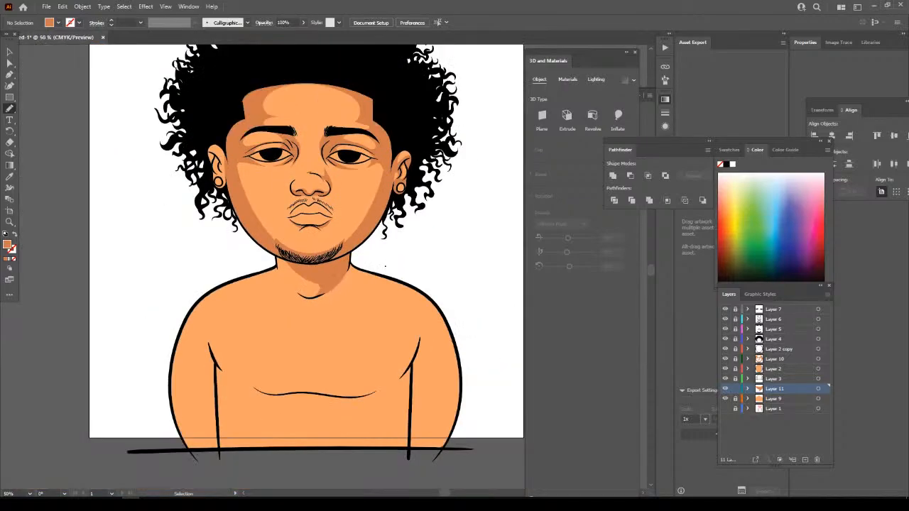
{"action": "key", "text": "ctrl+plus"}
{"action": "key", "text": "ctrl+plus"}
{"action": "key", "text": "ctrl+plus"}
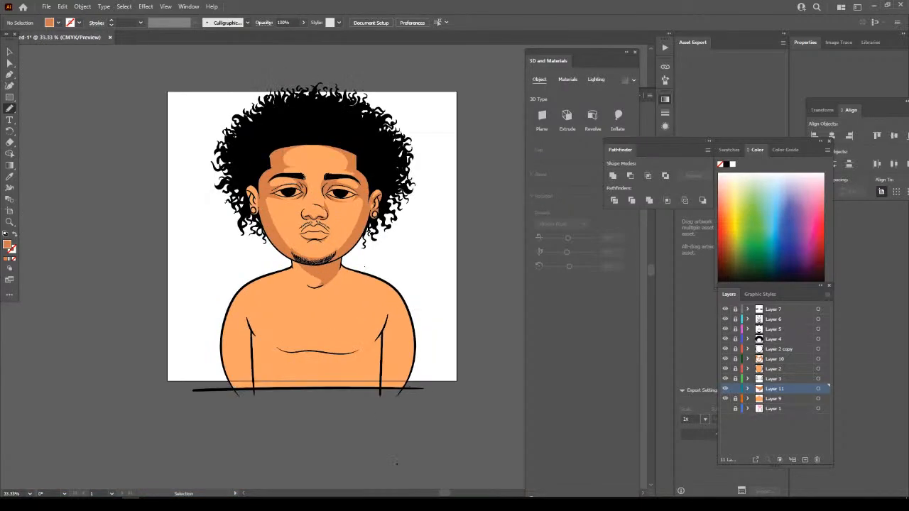
{"action": "key", "text": "ctrl+minus"}
{"action": "scroll", "coordinate": [306, 267], "scroll_direction": "down", "scroll_amount": 2}
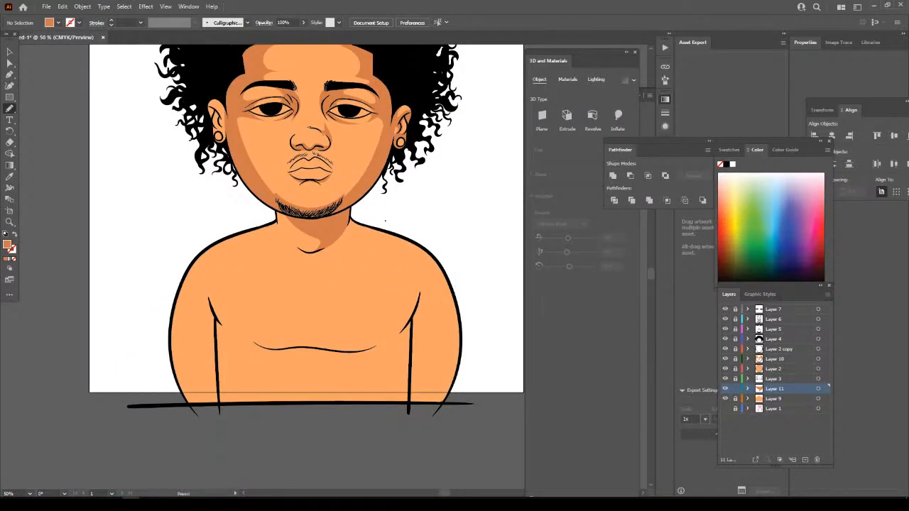
{"action": "key", "text": "ctrl+plus"}
{"action": "key", "text": "ctrl+plus"}
{"action": "scroll", "coordinate": [307, 267], "scroll_direction": "down", "scroll_amount": 2}
{"action": "key", "text": "ctrl+minus"}
{"action": "scroll", "coordinate": [419, 114], "scroll_direction": "down", "scroll_amount": 1}
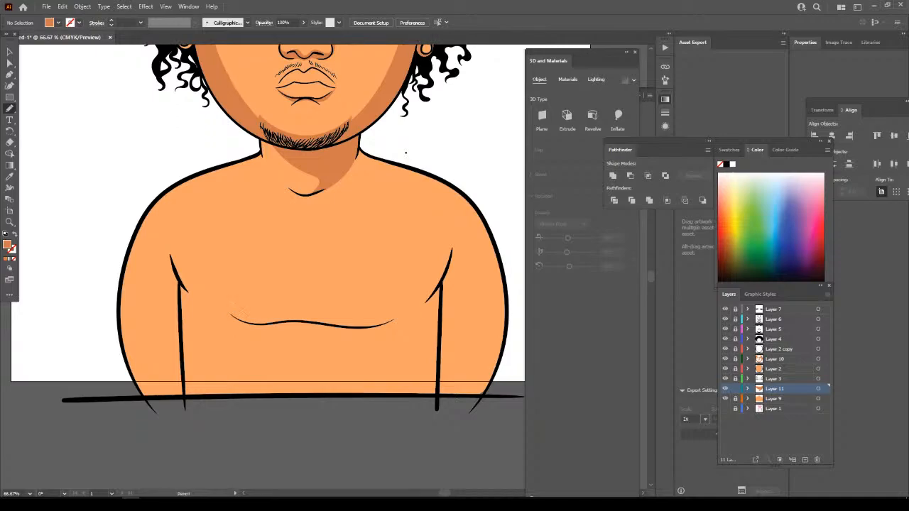
{"action": "key", "text": "ctrl+plus"}
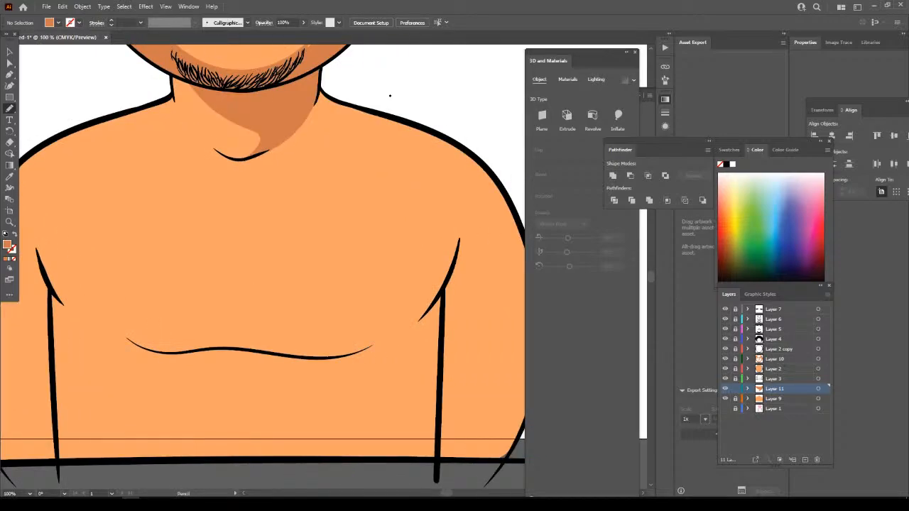
{"action": "mouse_move", "coordinate": [331, 461]}
{"action": "left_mouse_down"}
{"action": "mouse_move", "coordinate": [356, 366]}
{"action": "mouse_move", "coordinate": [239, 348]}
{"action": "mouse_move", "coordinate": [338, 333]}
{"action": "mouse_move", "coordinate": [378, 296]}
{"action": "mouse_move", "coordinate": [401, 250]}
{"action": "mouse_move", "coordinate": [405, 186]}
{"action": "mouse_move", "coordinate": [393, 168]}
{"action": "mouse_move", "coordinate": [307, 128]}
{"action": "left_mouse_up"}
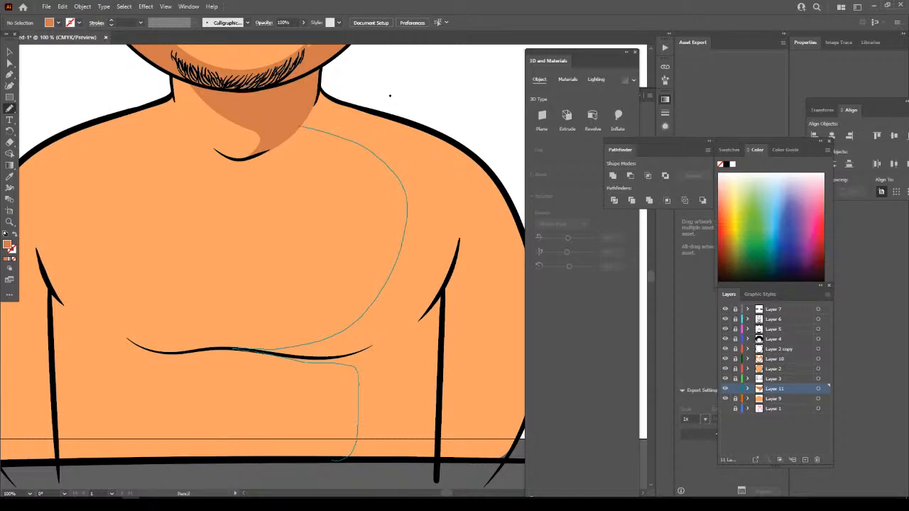
{"action": "mouse_move", "coordinate": [313, 96]}
{"action": "left_mouse_down"}
{"action": "mouse_move", "coordinate": [472, 169]}
{"action": "mouse_move", "coordinate": [511, 237]}
{"action": "mouse_move", "coordinate": [483, 209]}
{"action": "mouse_move", "coordinate": [452, 219]}
{"action": "mouse_move", "coordinate": [423, 290]}
{"action": "mouse_move", "coordinate": [385, 340]}
{"action": "left_mouse_up"}
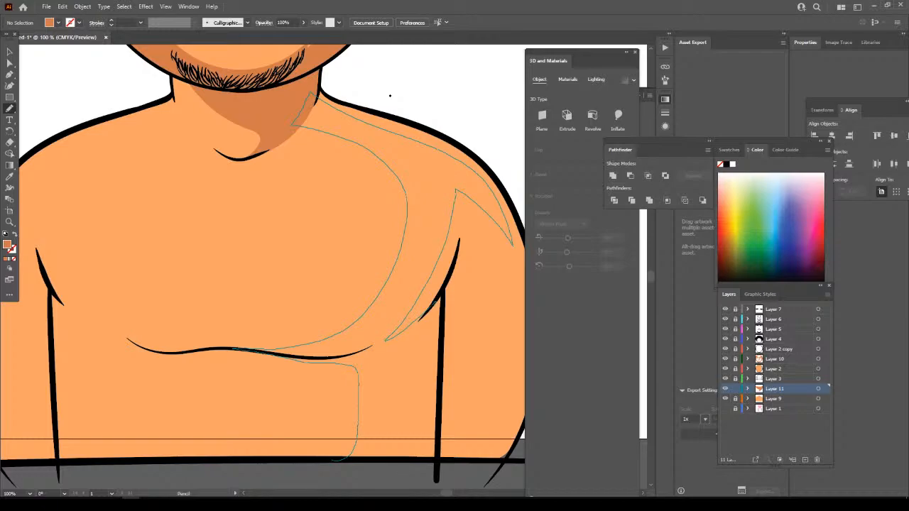
{"action": "mouse_move", "coordinate": [433, 307]}
{"action": "left_mouse_down"}
{"action": "mouse_move", "coordinate": [422, 448]}
{"action": "mouse_move", "coordinate": [390, 461]}
{"action": "mouse_move", "coordinate": [335, 461]}
{"action": "left_mouse_up"}
Shade the right arm from the shoulder to the bottom edge, leaving a rounded highlight beside the armpit and a light outer rim.
{"action": "key", "text": "ctrl+minus"}
{"action": "key", "text": "ctrl+minus"}
{"action": "key", "text": "ctrl+minus"}
{"action": "key", "text": "ctrl+minus"}
{"action": "key", "text": "ctrl+minus"}
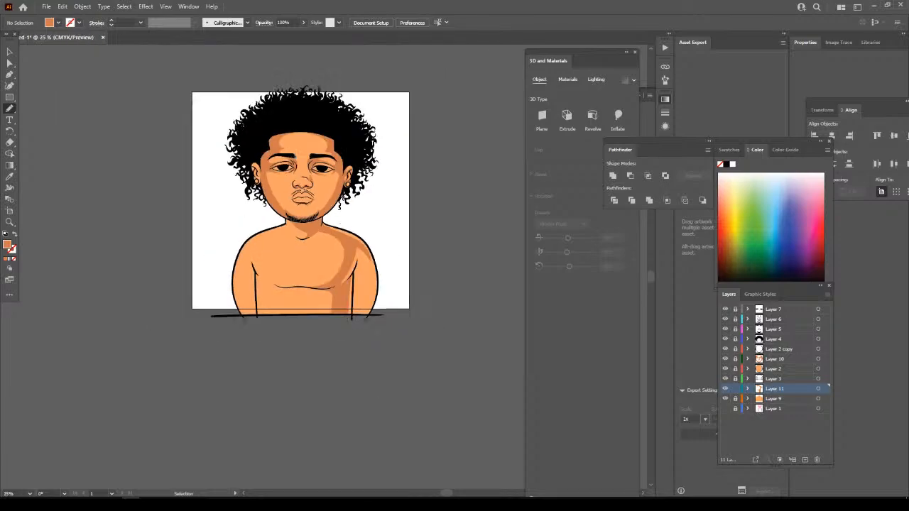
{"action": "key", "text": "ctrl+plus"}
{"action": "key", "text": "ctrl+plus"}
{"action": "key", "text": "ctrl+plus"}
{"action": "key", "text": "ctrl+plus"}
{"action": "key", "text": "ctrl+plus"}
{"action": "scroll", "coordinate": [256, 266], "scroll_direction": "down", "scroll_amount": 1}
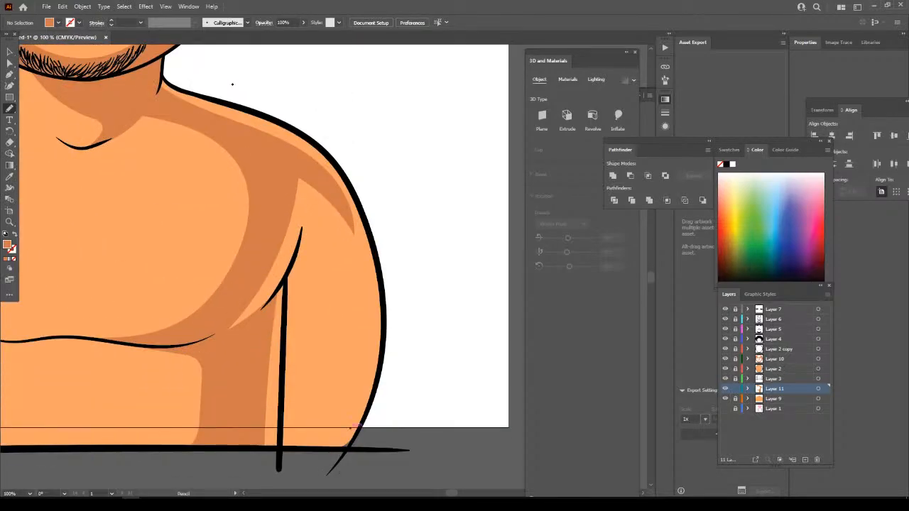
{"action": "mouse_move", "coordinate": [324, 213]}
{"action": "left_mouse_down"}
{"action": "mouse_move", "coordinate": [334, 269]}
{"action": "mouse_move", "coordinate": [326, 302]}
{"action": "mouse_move", "coordinate": [303, 309]}
{"action": "mouse_move", "coordinate": [294, 264]}
{"action": "left_mouse_up"}
{"action": "mouse_move", "coordinate": [299, 236]}
{"action": "left_mouse_down"}
{"action": "mouse_move", "coordinate": [280, 447]}
{"action": "mouse_move", "coordinate": [309, 450]}
{"action": "mouse_move", "coordinate": [364, 366]}
{"action": "mouse_move", "coordinate": [354, 216]}
{"action": "left_mouse_up"}
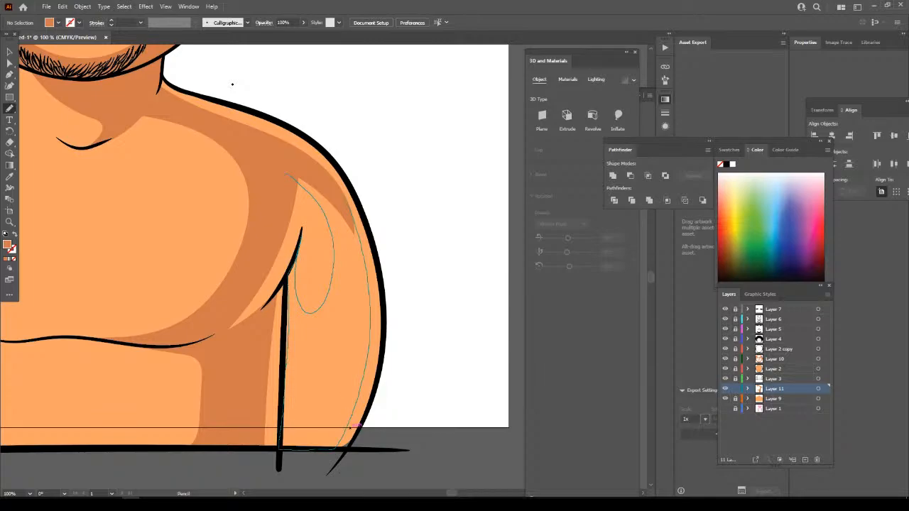
{"action": "left_click_drag", "start_coordinate": [288, 175], "coordinate": [287, 177]}
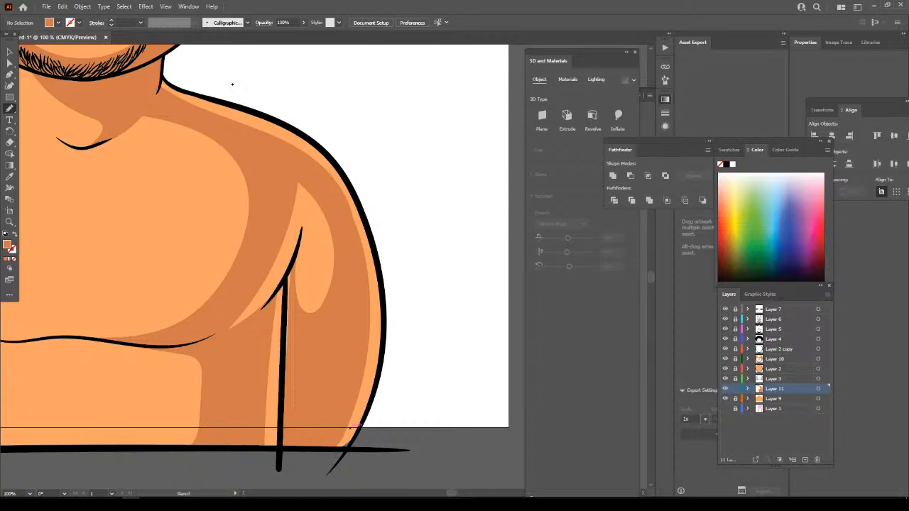
Add a small shadow patch beside the right armpit to fill the gap along the inner arm line and narrow the highlight.
{"action": "key", "text": "ctrl+minus"}
{"action": "key", "text": "ctrl+minus"}
{"action": "key", "text": "ctrl+minus"}
{"action": "key", "text": "ctrl+minus"}
{"action": "key", "text": "ctrl+minus"}
{"action": "key", "text": "ctrl+plus"}
{"action": "key", "text": "ctrl+plus"}
{"action": "key", "text": "ctrl+plus"}
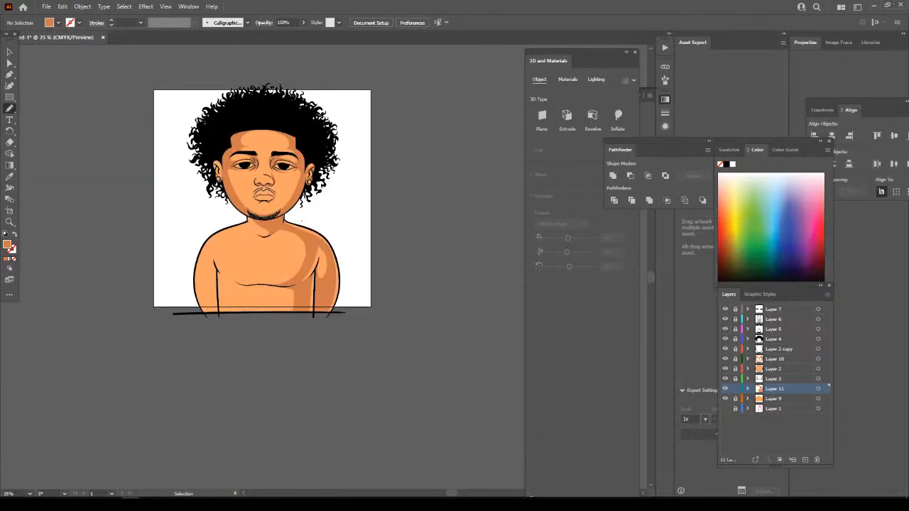
{"action": "key", "text": "ctrl+plus"}
{"action": "key", "text": "ctrl+plus"}
{"action": "key", "text": "ctrl+plus"}
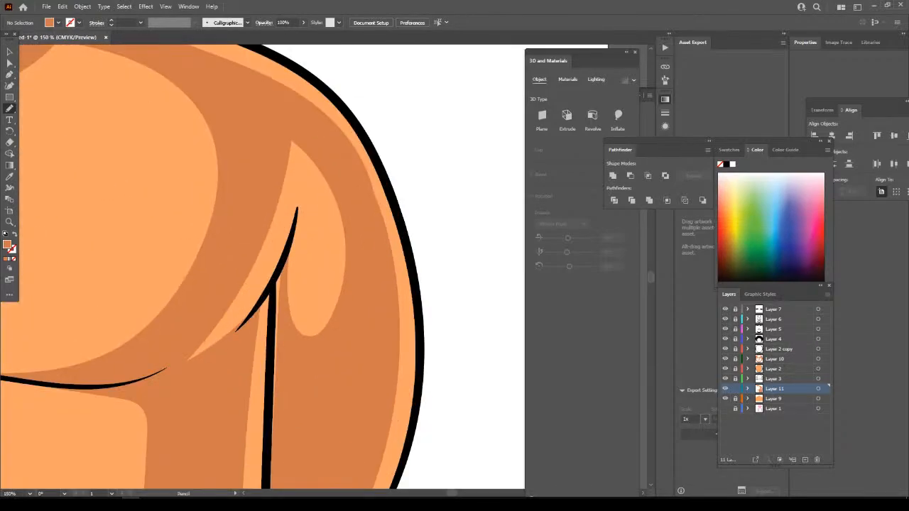
{"action": "mouse_move", "coordinate": [293, 295]}
{"action": "left_mouse_down"}
{"action": "mouse_move", "coordinate": [307, 245]}
{"action": "mouse_move", "coordinate": [299, 183]}
{"action": "mouse_move", "coordinate": [272, 324]}
{"action": "mouse_move", "coordinate": [269, 431]}
{"action": "mouse_move", "coordinate": [287, 417]}
{"action": "mouse_move", "coordinate": [303, 354]}
{"action": "left_mouse_up"}
Review the body shading against the whole portrait at different magnifications.
{"action": "key", "text": "ctrl+minus"}
{"action": "key", "text": "ctrl+minus"}
{"action": "key", "text": "ctrl+minus"}
{"action": "key", "text": "ctrl+minus"}
{"action": "key", "text": "ctrl+minus"}
{"action": "key", "text": "ctrl+minus"}
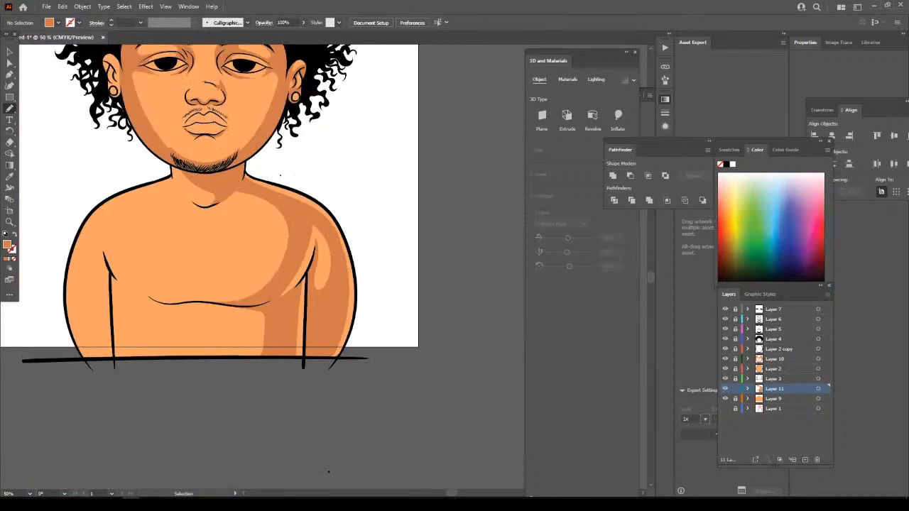
{"action": "key", "text": "ctrl+plus"}
{"action": "key", "text": "ctrl+plus"}
{"action": "key", "text": "ctrl+plus"}
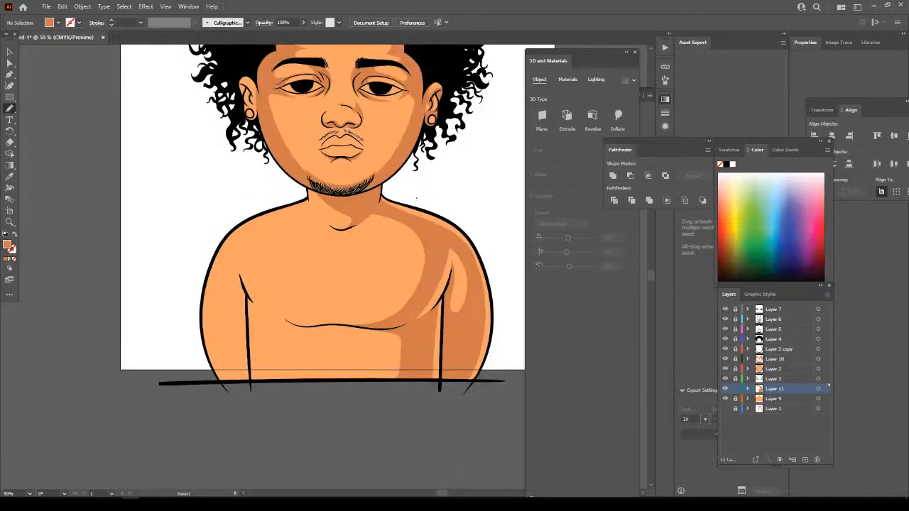
{"action": "key", "text": "ctrl+minus"}
{"action": "key", "text": "ctrl+minus"}
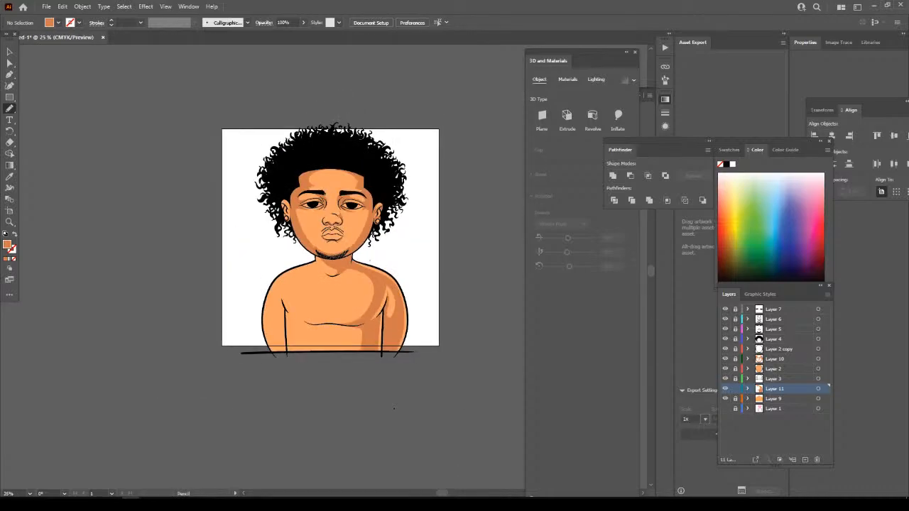
Add a shadow patch beside the collarbone line to join the neck shadow with the upper edge of the right chest shadow.
{"action": "key", "text": "ctrl+plus"}
{"action": "key", "text": "ctrl+plus"}
{"action": "key", "text": "ctrl+plus"}
{"action": "key", "text": "ctrl+plus"}
{"action": "key", "text": "ctrl+plus"}
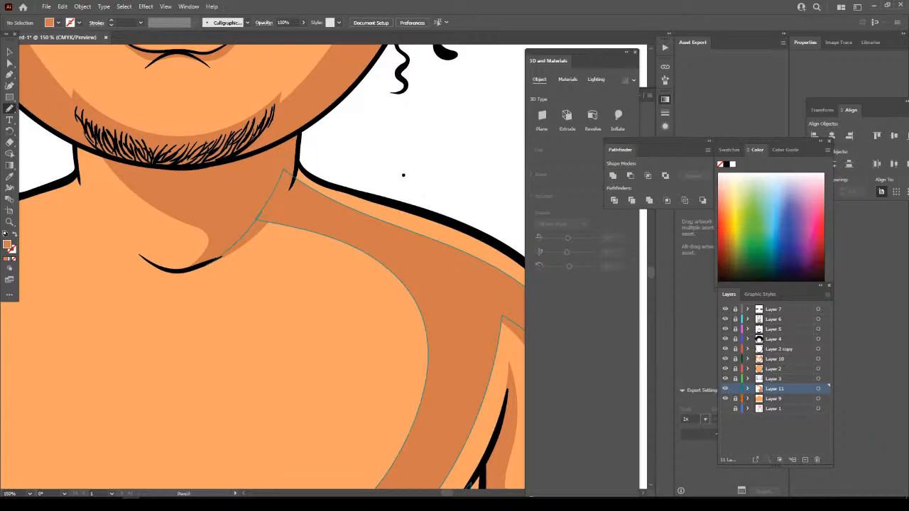
{"action": "mouse_move", "coordinate": [205, 265]}
{"action": "left_mouse_down"}
{"action": "mouse_move", "coordinate": [327, 245]}
{"action": "mouse_move", "coordinate": [367, 253]}
{"action": "left_mouse_up"}
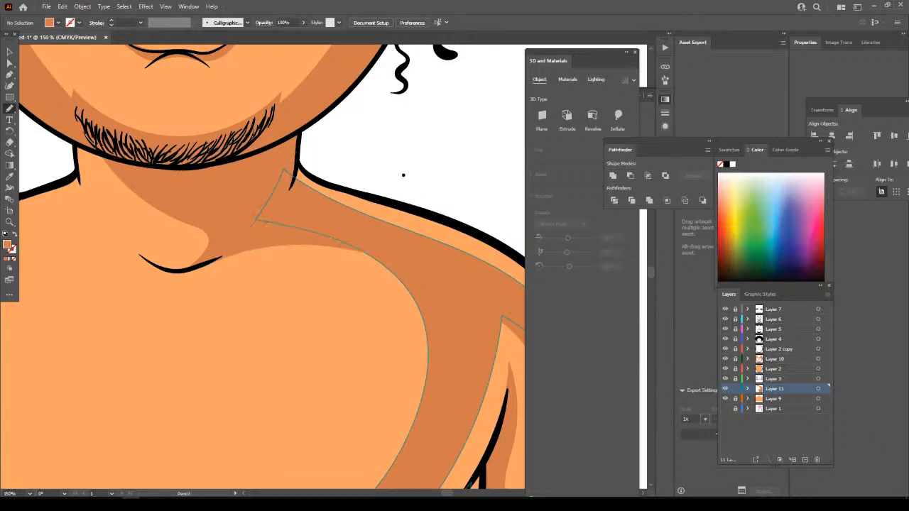
{"action": "key", "text": "ctrl+minus"}
{"action": "key", "text": "ctrl+minus"}
{"action": "key", "text": "ctrl+minus"}
{"action": "key", "text": "ctrl+minus"}
{"action": "key", "text": "ctrl+minus"}
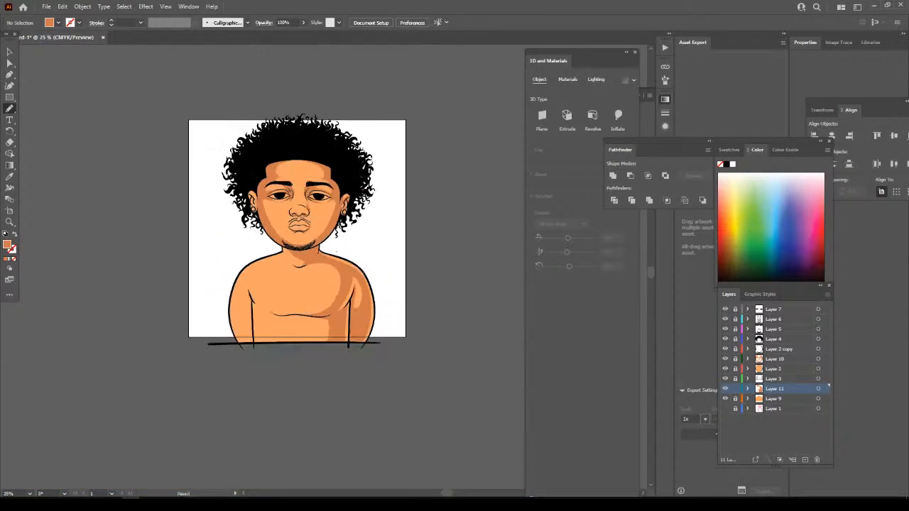
Draw one shadow shape from the neck along the left shoulder, down the chest's side and beside the torso to the bottom edge.
{"action": "key", "text": "ctrl+plus"}
{"action": "key", "text": "ctrl+plus"}
{"action": "key", "text": "ctrl+plus"}
{"action": "key", "text": "ctrl+plus"}
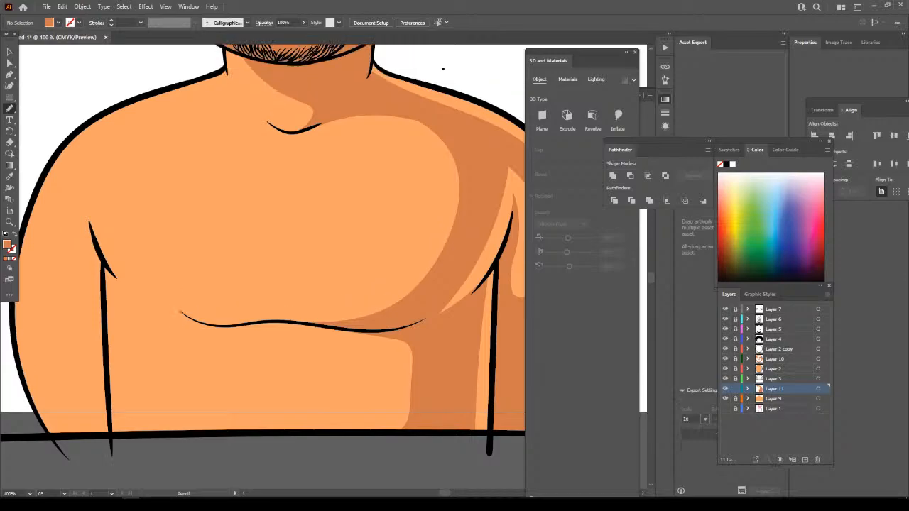
{"action": "mouse_move", "coordinate": [153, 435]}
{"action": "left_mouse_down"}
{"action": "mouse_move", "coordinate": [201, 436]}
{"action": "mouse_move", "coordinate": [184, 395]}
{"action": "mouse_move", "coordinate": [179, 343]}
{"action": "left_mouse_up"}
{"action": "mouse_move", "coordinate": [362, 328]}
{"action": "left_mouse_down"}
{"action": "mouse_move", "coordinate": [254, 316]}
{"action": "mouse_move", "coordinate": [183, 296]}
{"action": "mouse_move", "coordinate": [140, 233]}
{"action": "mouse_move", "coordinate": [126, 191]}
{"action": "mouse_move", "coordinate": [164, 133]}
{"action": "left_mouse_up"}
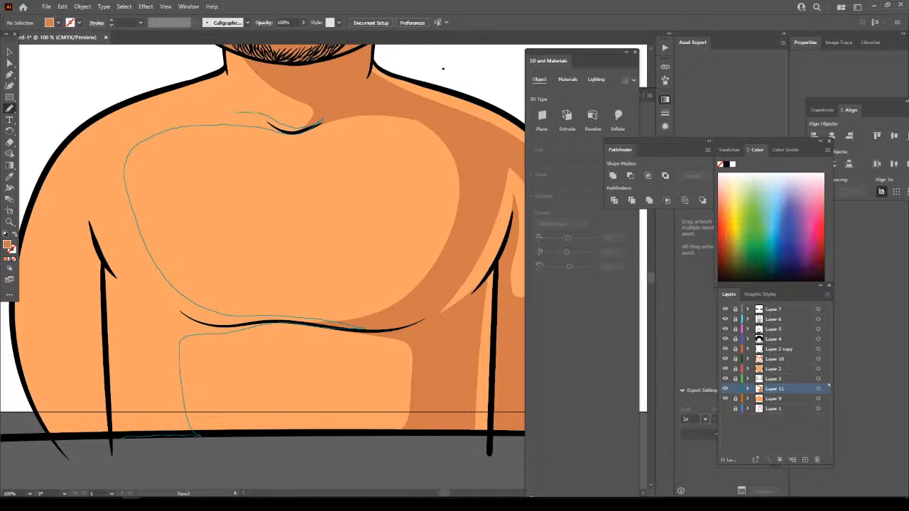
{"action": "mouse_move", "coordinate": [226, 85]}
{"action": "left_mouse_down"}
{"action": "mouse_move", "coordinate": [147, 112]}
{"action": "mouse_move", "coordinate": [89, 146]}
{"action": "mouse_move", "coordinate": [103, 216]}
{"action": "mouse_move", "coordinate": [153, 292]}
{"action": "mouse_move", "coordinate": [124, 350]}
{"action": "mouse_move", "coordinate": [364, 430]}
{"action": "left_mouse_up"}
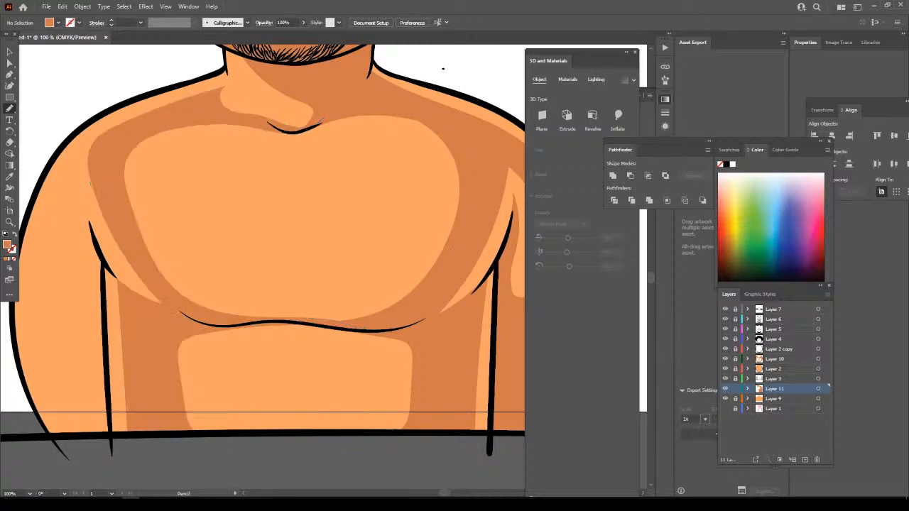
{"action": "key", "text": "ctrl+minus"}
{"action": "key", "text": "ctrl+minus"}
{"action": "key", "text": "ctrl+minus"}
{"action": "key", "text": "ctrl+minus"}
{"action": "scroll", "coordinate": [315, 380], "scroll_direction": "left", "scroll_amount": 1}
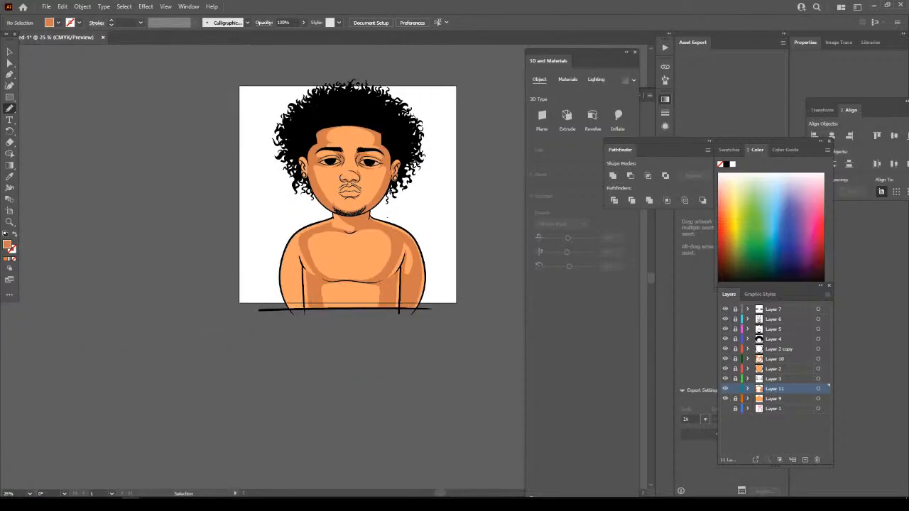
Shade the left arm and shoulder down to the bottom edge, leaving a light outer rim and a pointed highlight beside the armpit.
{"action": "key", "text": "ctrl+equal"}
{"action": "key", "text": "ctrl+equal"}
{"action": "key", "text": "ctrl+equal"}
{"action": "key", "text": "ctrl+equal"}
{"action": "key", "text": "ctrl+equal"}
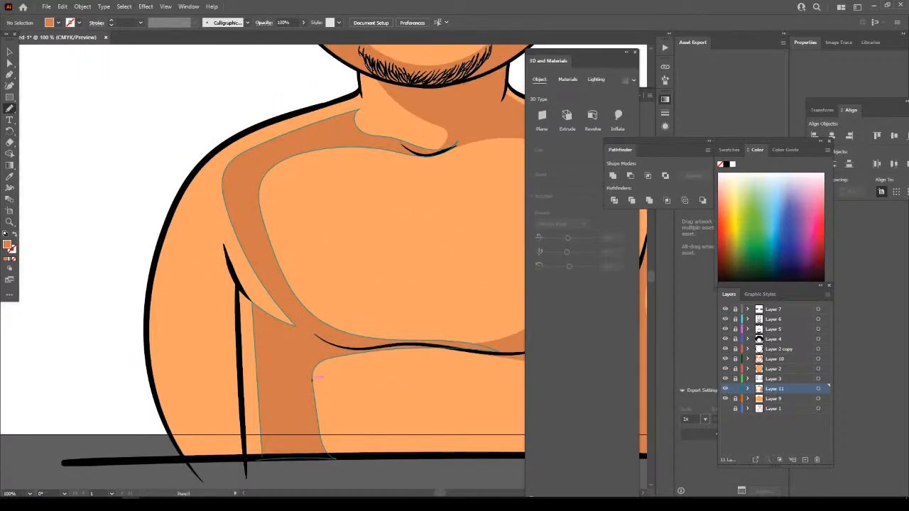
{"action": "left_click_drag", "start_coordinate": [247, 458], "coordinate": [237, 290]}
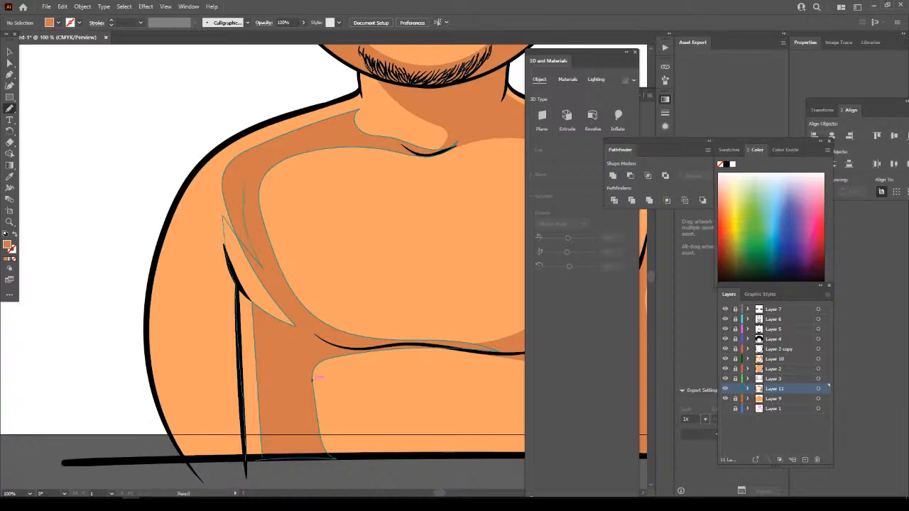
{"action": "mouse_move", "coordinate": [421, 149]}
{"action": "left_mouse_down"}
{"action": "mouse_move", "coordinate": [377, 115]}
{"action": "mouse_move", "coordinate": [331, 113]}
{"action": "mouse_move", "coordinate": [252, 146]}
{"action": "mouse_move", "coordinate": [191, 203]}
{"action": "mouse_move", "coordinate": [167, 287]}
{"action": "mouse_move", "coordinate": [161, 372]}
{"action": "mouse_move", "coordinate": [198, 455]}
{"action": "left_mouse_up"}
{"action": "key", "text": "ctrl+minus"}
{"action": "key", "text": "ctrl+minus"}
{"action": "key", "text": "ctrl+minus"}
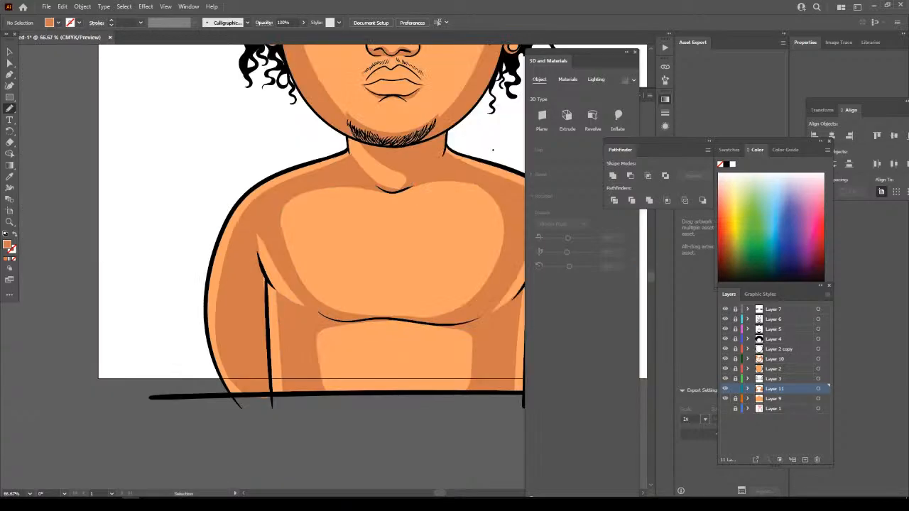
Add small shadow patches along the inner line of the left arm to fill the gap below the armpit.
{"action": "key", "text": "ctrl+plus"}
{"action": "key", "text": "ctrl+plus"}
{"action": "key", "text": "ctrl+plus"}
{"action": "key", "text": "ctrl+plus"}
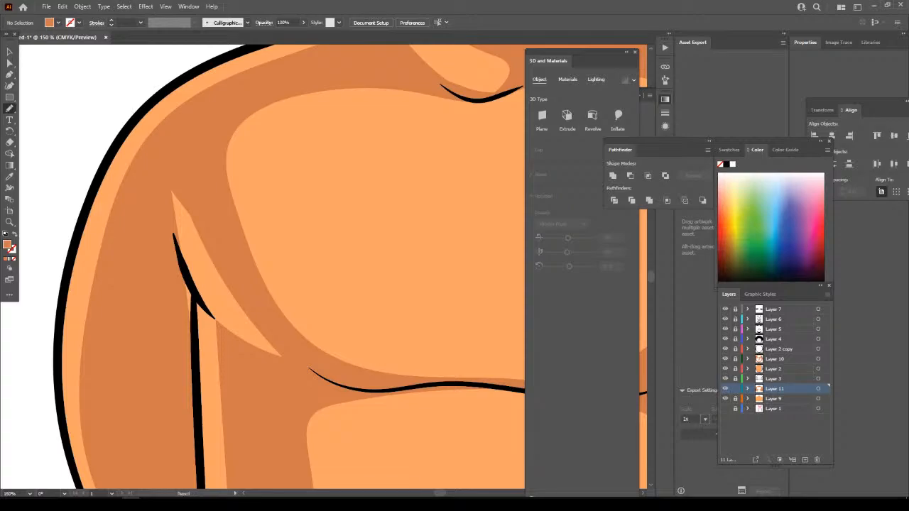
{"action": "mouse_move", "coordinate": [191, 334]}
{"action": "left_mouse_down"}
{"action": "mouse_move", "coordinate": [184, 274]}
{"action": "mouse_move", "coordinate": [184, 286]}
{"action": "left_mouse_up"}
{"action": "mouse_move", "coordinate": [185, 376]}
{"action": "left_mouse_down"}
{"action": "mouse_move", "coordinate": [192, 420]}
{"action": "mouse_move", "coordinate": [186, 284]}
{"action": "left_mouse_up"}
{"action": "scroll", "coordinate": [186, 284], "scroll_direction": "up", "scroll_amount": 4}
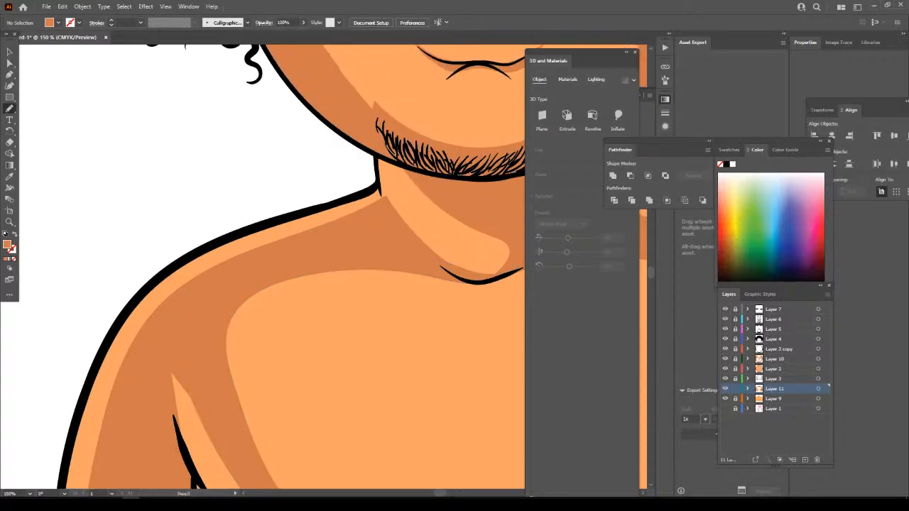
{"action": "key", "text": "ctrl+minus"}
{"action": "key", "text": "ctrl+minus"}
{"action": "key", "text": "ctrl+minus"}
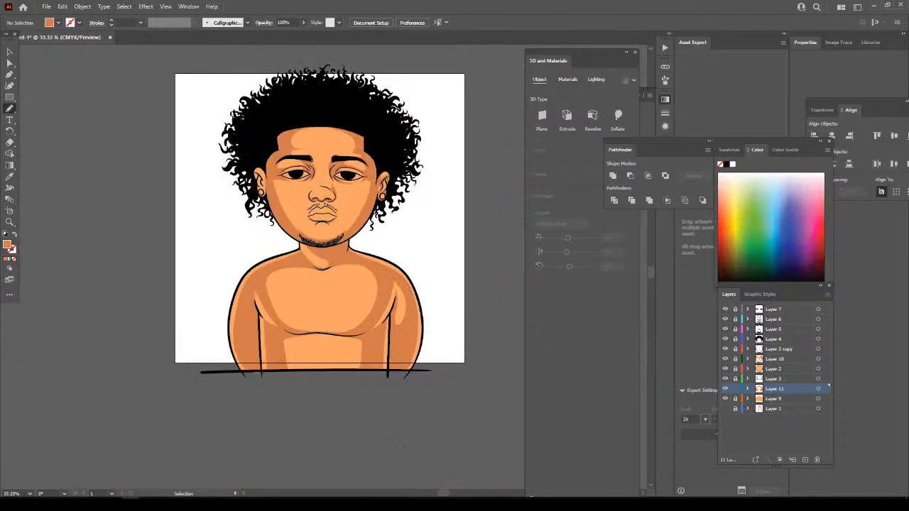
Extend the neck shadow over the lower neck down to the collarbone line, leaving only a narrow pointed highlight on the left.
{"action": "key", "text": "ctrl+plus"}
{"action": "key", "text": "ctrl+plus"}
{"action": "key", "text": "ctrl+plus"}
{"action": "key", "text": "ctrl+plus"}
{"action": "scroll", "coordinate": [263, 267], "scroll_direction": "up", "scroll_amount": 2}
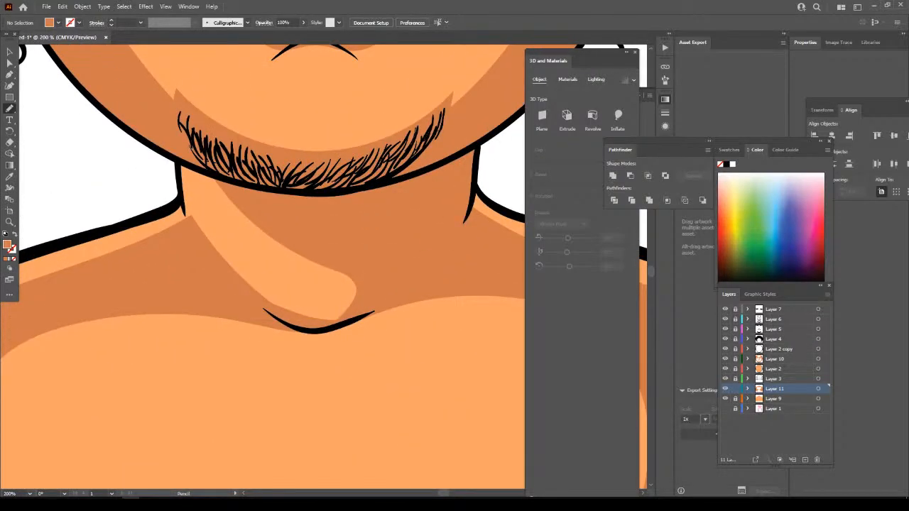
{"action": "left_click_drag", "start_coordinate": [241, 296], "coordinate": [342, 322]}
{"action": "mouse_move", "coordinate": [202, 164]}
{"action": "left_mouse_down"}
{"action": "mouse_move", "coordinate": [250, 285]}
{"action": "mouse_move", "coordinate": [241, 295]}
{"action": "left_mouse_up"}
{"action": "key", "text": "ctrl+minus"}
{"action": "key", "text": "ctrl+minus"}
{"action": "key", "text": "ctrl+minus"}
{"action": "key", "text": "ctrl+minus"}
{"action": "key", "text": "ctrl+minus"}
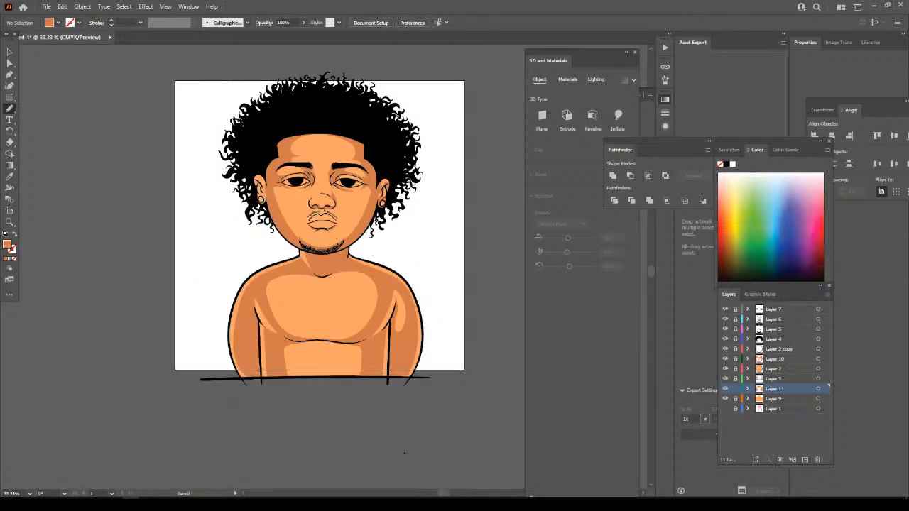
Deepen the shadow along the upper right chest edge and draw a pointed shadow from the collarbone line down the chest's centre.
{"action": "key", "text": "ctrl+plus"}
{"action": "key", "text": "ctrl+plus"}
{"action": "key", "text": "ctrl+plus"}
{"action": "key", "text": "ctrl+plus"}
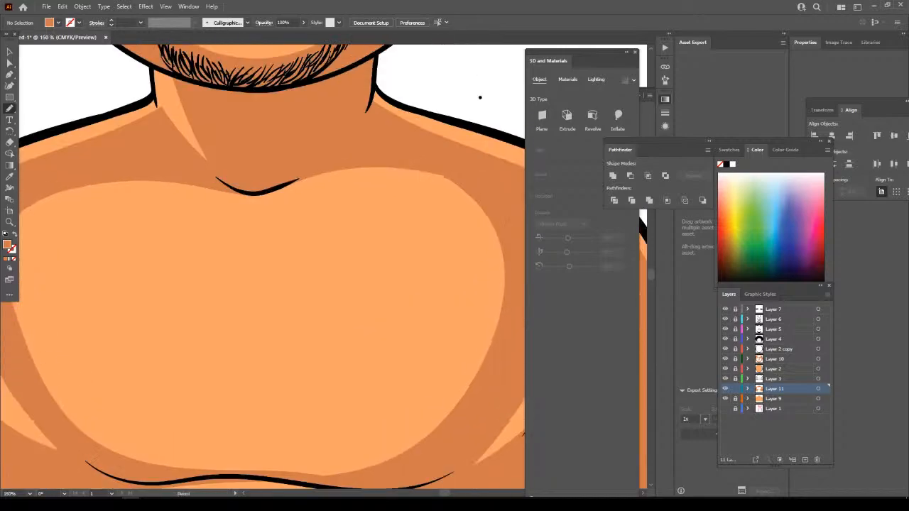
{"action": "scroll", "coordinate": [263, 266], "scroll_direction": "up", "scroll_amount": 1}
{"action": "mouse_move", "coordinate": [254, 204]}
{"action": "left_mouse_down"}
{"action": "mouse_move", "coordinate": [288, 194]}
{"action": "mouse_move", "coordinate": [409, 196]}
{"action": "mouse_move", "coordinate": [498, 225]}
{"action": "left_mouse_up"}
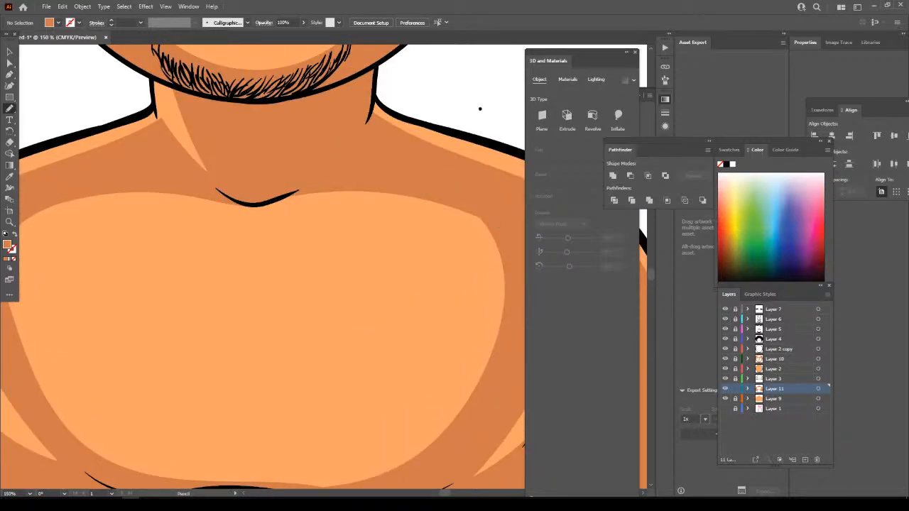
{"action": "left_click_drag", "start_coordinate": [295, 202], "coordinate": [273, 248]}
{"action": "left_click_drag", "start_coordinate": [268, 280], "coordinate": [249, 207]}
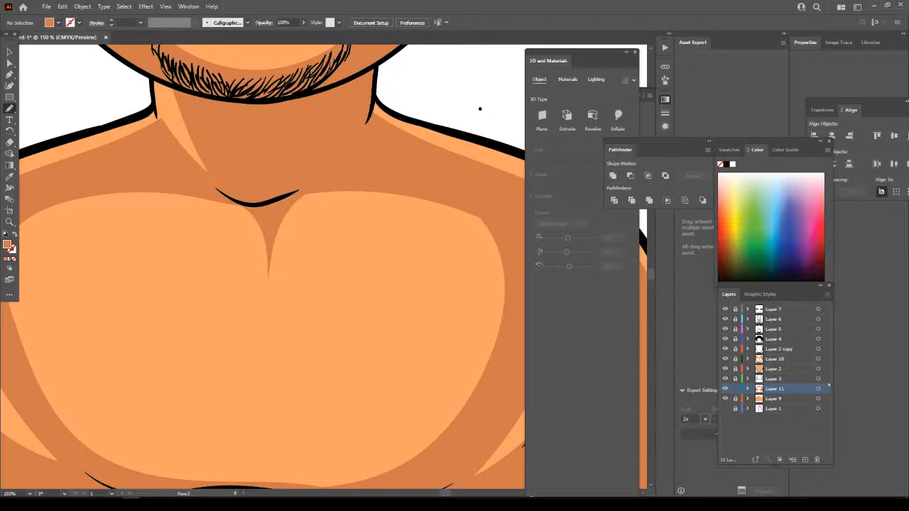
{"action": "key", "text": "ctrl+minus"}
{"action": "key", "text": "ctrl+minus"}
{"action": "key", "text": "ctrl+minus"}
{"action": "key", "text": "ctrl+minus"}
{"action": "scroll", "coordinate": [390, 433], "scroll_direction": "up", "scroll_amount": 1}
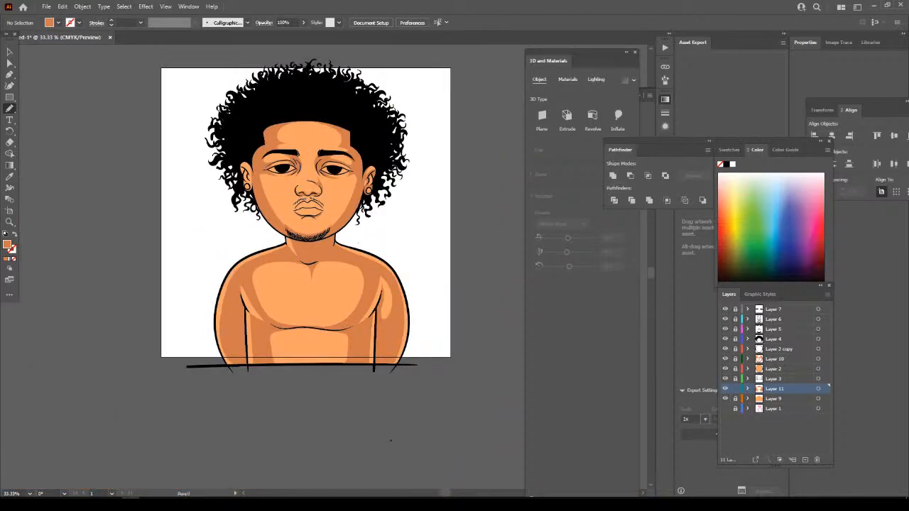
{"action": "scroll", "coordinate": [363, 253], "scroll_direction": "up", "scroll_amount": 2}
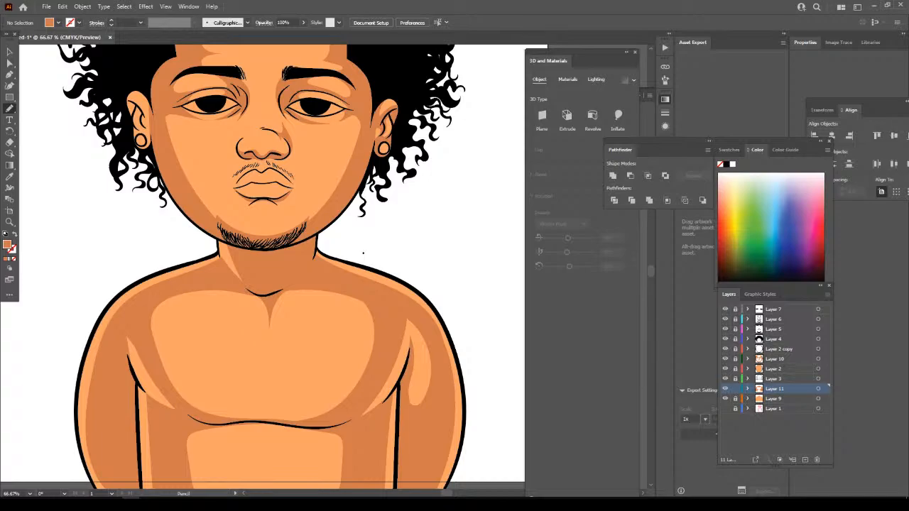
Unlock the artwork layers and remove the stray dot beside the neck.
{"action": "left_click_drag", "start_coordinate": [735, 398], "coordinate": [735, 309]}
{"action": "key", "text": "v"}
{"action": "left_click", "coordinate": [363, 252]}
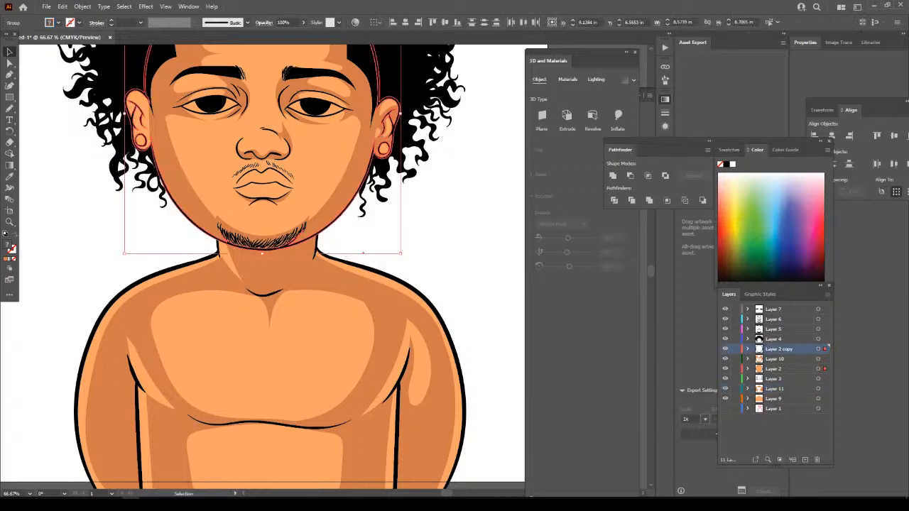
{"action": "key", "text": "a"}
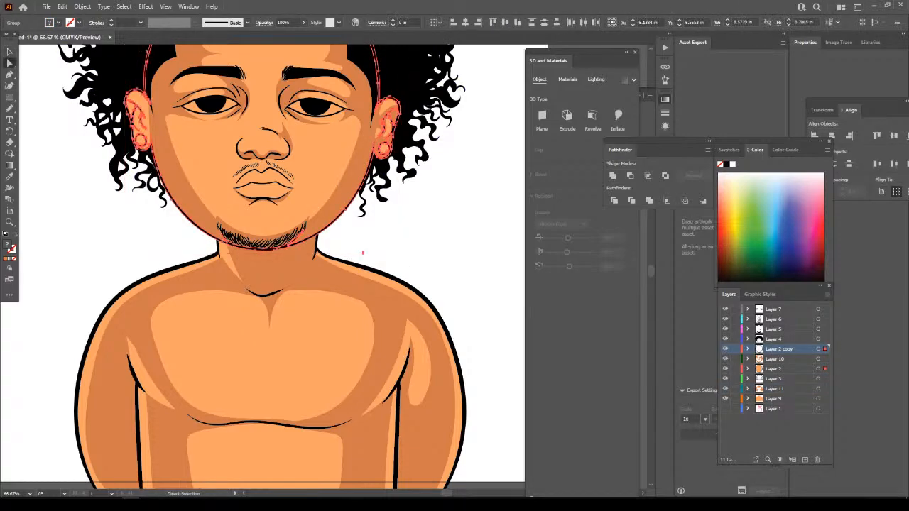
{"action": "left_click", "coordinate": [363, 252]}
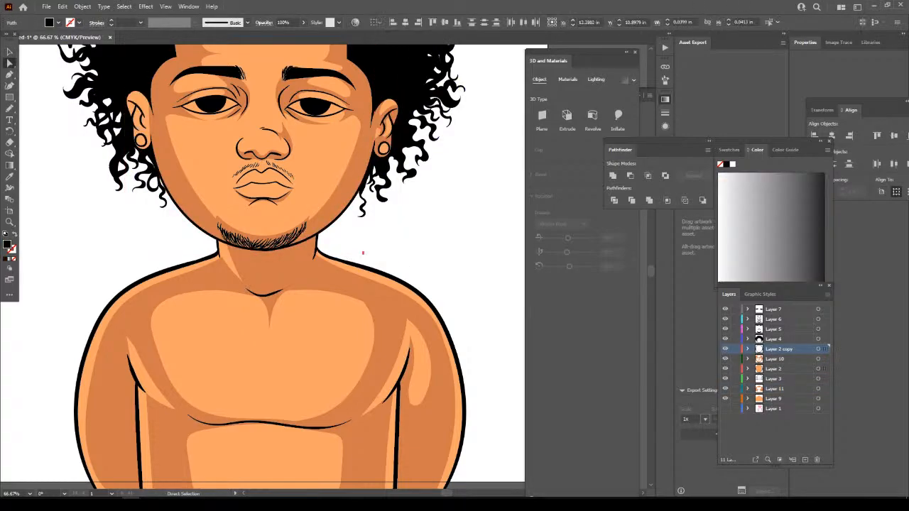
{"action": "key", "text": "ctrl+minus"}
{"action": "key", "text": "ctrl+minus"}
{"action": "key", "text": "ctrl+minus"}
{"action": "scroll", "coordinate": [324, 267], "scroll_direction": "up", "scroll_amount": 3}
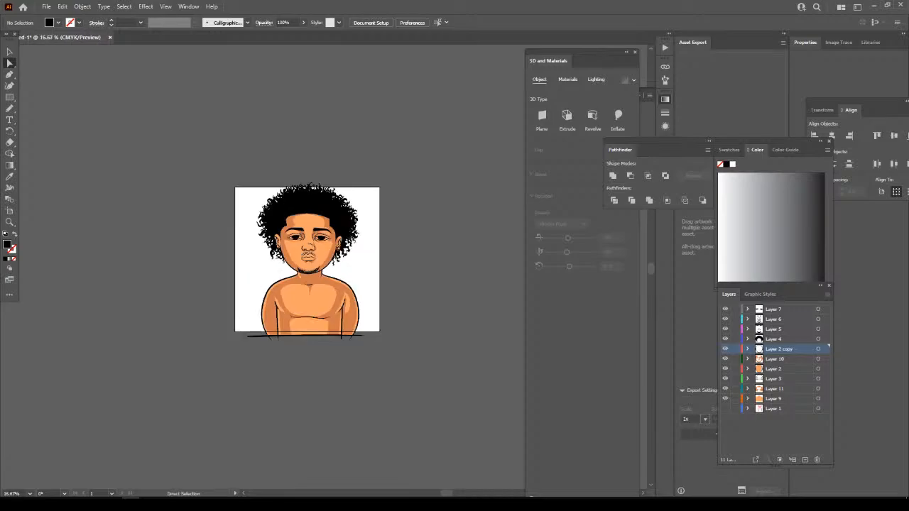
Lock the artwork layers again and add a new layer directly above Layer 6.
{"action": "key", "text": "ctrl+plus"}
{"action": "key", "text": "ctrl+plus"}
{"action": "key", "text": "ctrl+plus"}
{"action": "scroll", "coordinate": [323, 266], "scroll_direction": "down", "scroll_amount": 3}
{"action": "scroll", "coordinate": [312, 266], "scroll_direction": "down", "scroll_amount": 2}
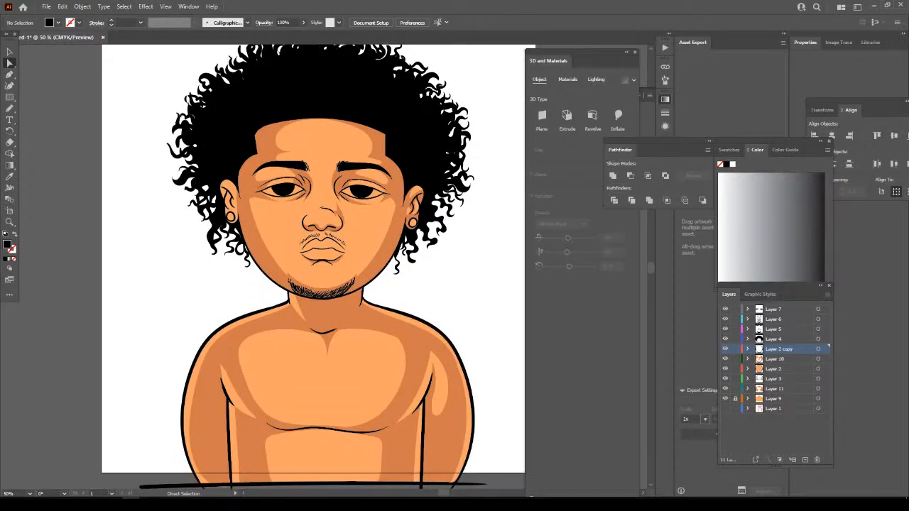
{"action": "left_click_drag", "start_coordinate": [735, 389], "coordinate": [735, 349]}
{"action": "left_click", "coordinate": [789, 319]}
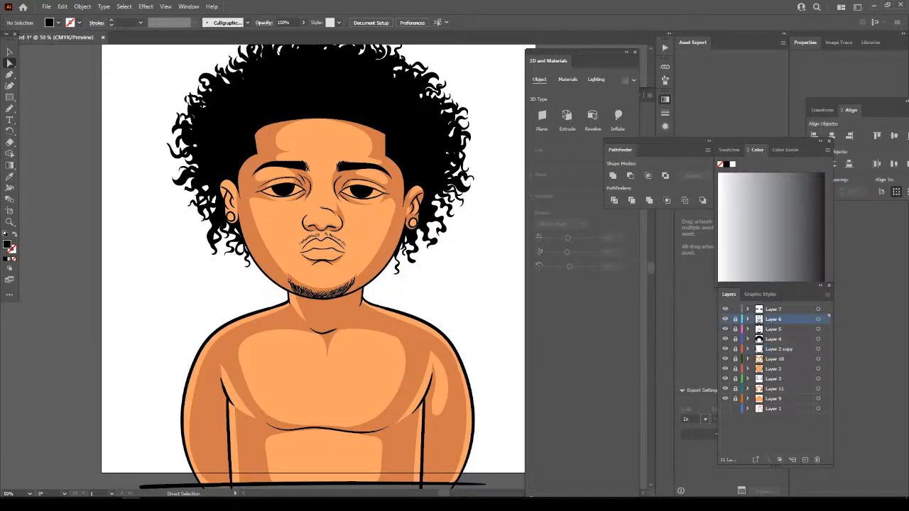
{"action": "left_click", "coordinate": [805, 460]}
{"action": "scroll", "coordinate": [315, 248], "scroll_direction": "up", "scroll_amount": 2}
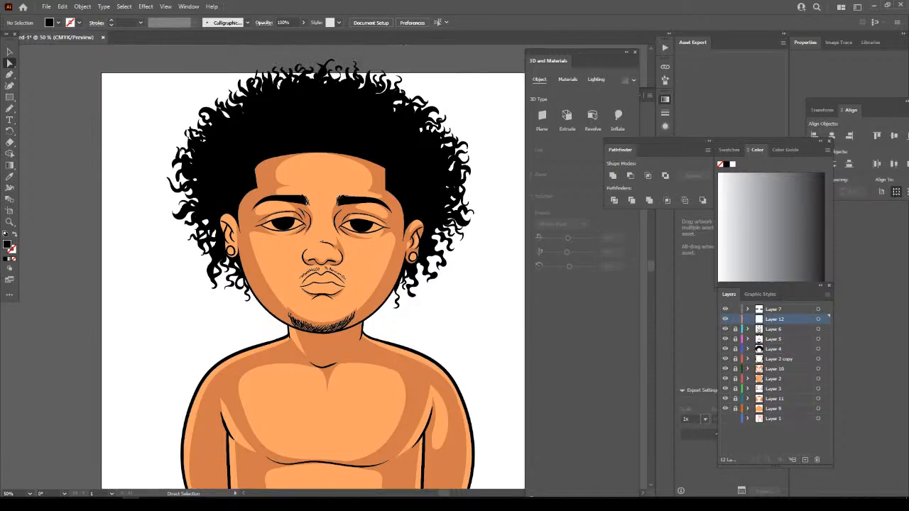
Set the fill to a very light off-white grey and activate the Pencil tool for drawing the eye whites.
{"action": "scroll", "coordinate": [316, 249], "scroll_direction": "up", "scroll_amount": 3}
{"action": "scroll", "coordinate": [398, 323], "scroll_direction": "up", "scroll_amount": 2}
{"action": "scroll", "coordinate": [389, 318], "scroll_direction": "up", "scroll_amount": 5}
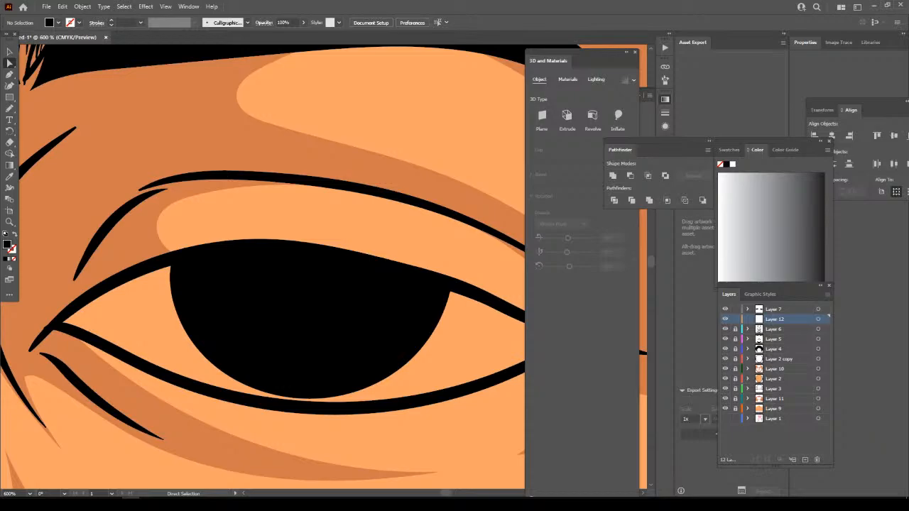
{"action": "double_click", "coordinate": [8, 244]}
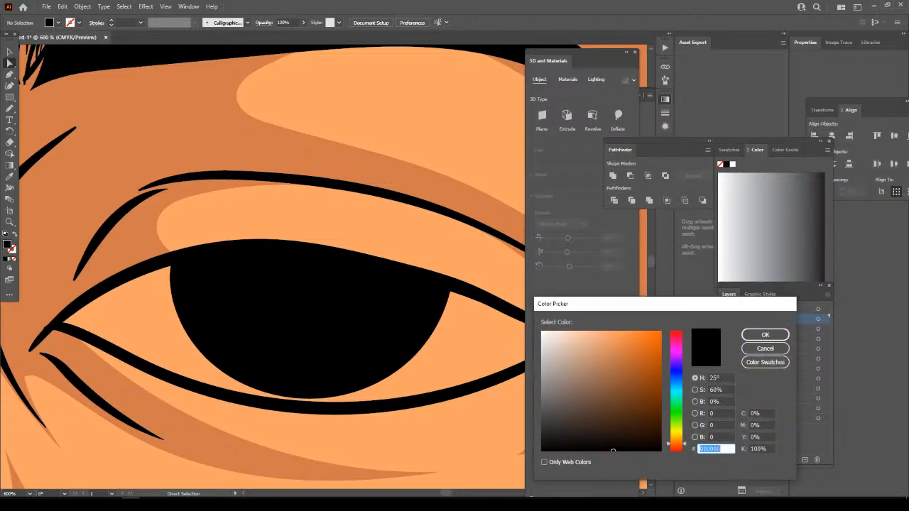
{"action": "type", "text": "FFE8D9"}
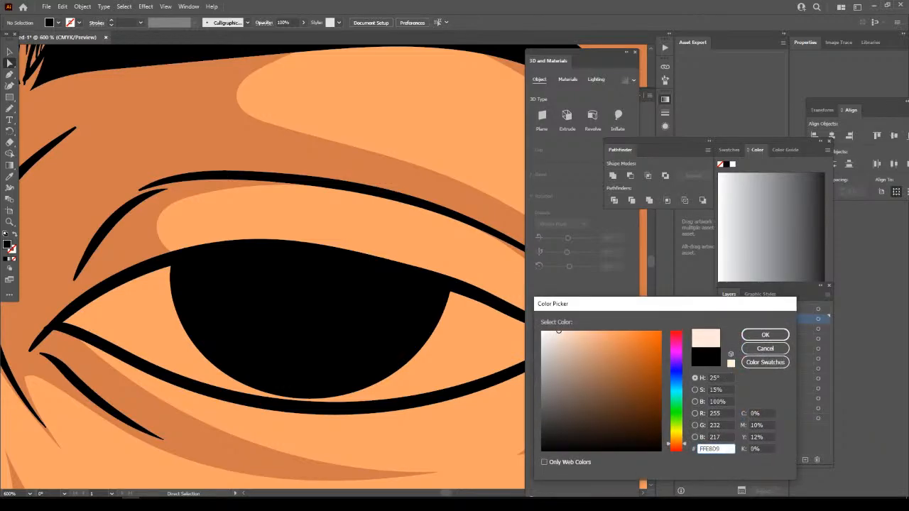
{"action": "left_click", "coordinate": [765, 334]}
{"action": "left_click", "coordinate": [9, 108]}
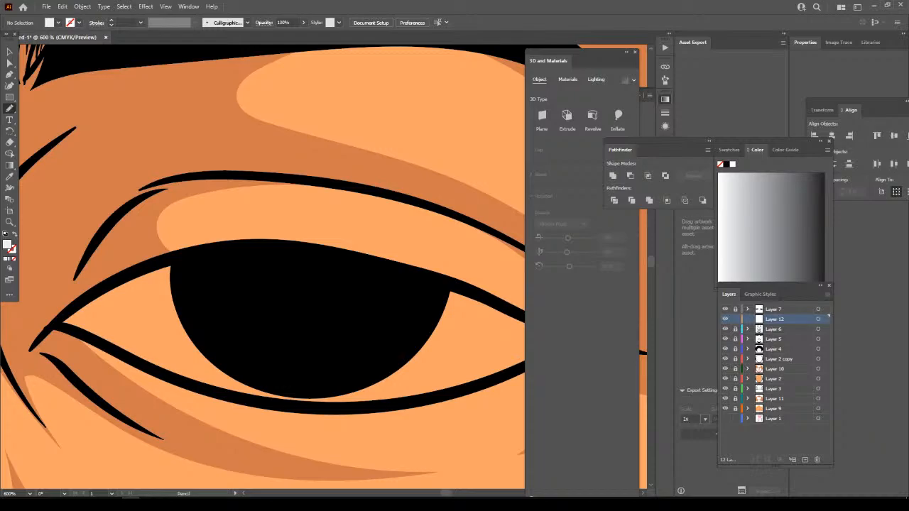
Draw off-white shapes over the visible eyeball areas on both sides of the right eye's iris.
{"action": "key", "text": "ctrl+minus"}
{"action": "scroll", "coordinate": [456, 355], "scroll_direction": "right", "scroll_amount": 4}
{"action": "key", "text": "ctrl+plus"}
{"action": "scroll", "coordinate": [456, 355], "scroll_direction": "left", "scroll_amount": 2}
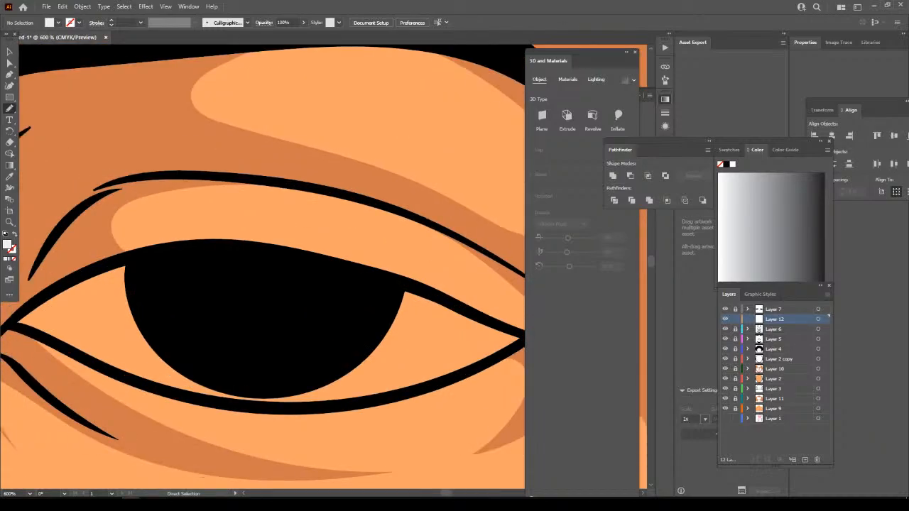
{"action": "key", "text": "ctrl+minus"}
{"action": "scroll", "coordinate": [456, 356], "scroll_direction": "right", "scroll_amount": 2}
{"action": "scroll", "coordinate": [456, 360], "scroll_direction": "up", "scroll_amount": 1}
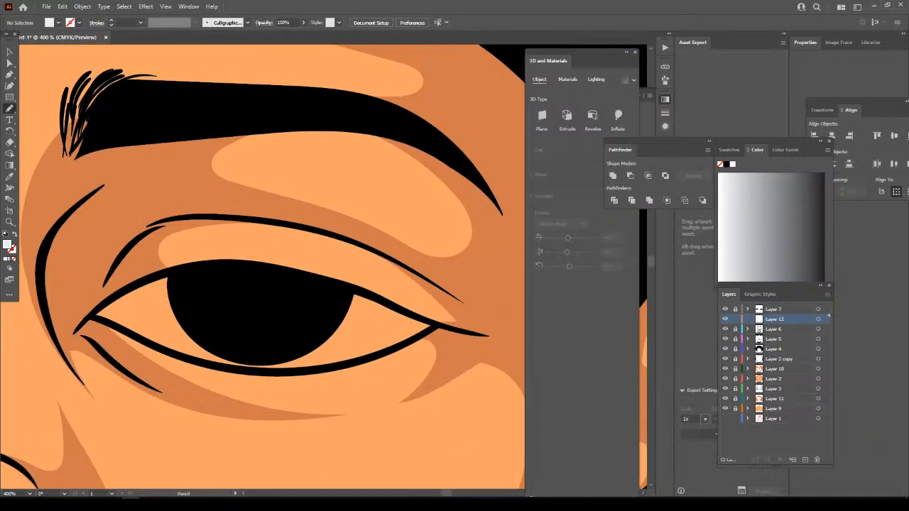
{"action": "left_click_drag", "start_coordinate": [176, 273], "coordinate": [218, 279]}
{"action": "mouse_move", "coordinate": [142, 282]}
{"action": "left_mouse_down"}
{"action": "mouse_move", "coordinate": [105, 305]}
{"action": "mouse_move", "coordinate": [153, 344]}
{"action": "mouse_move", "coordinate": [226, 366]}
{"action": "mouse_move", "coordinate": [308, 374]}
{"action": "mouse_move", "coordinate": [368, 361]}
{"action": "mouse_move", "coordinate": [430, 330]}
{"action": "mouse_move", "coordinate": [390, 307]}
{"action": "mouse_move", "coordinate": [217, 278]}
{"action": "left_mouse_up"}
{"action": "key", "text": "ctrl+minus"}
{"action": "key", "text": "ctrl+minus"}
{"action": "key", "text": "ctrl+minus"}
{"action": "key", "text": "ctrl+minus"}
{"action": "key", "text": "ctrl+minus"}
{"action": "key", "text": "ctrl+minus"}
{"action": "key", "text": "ctrl+minus"}
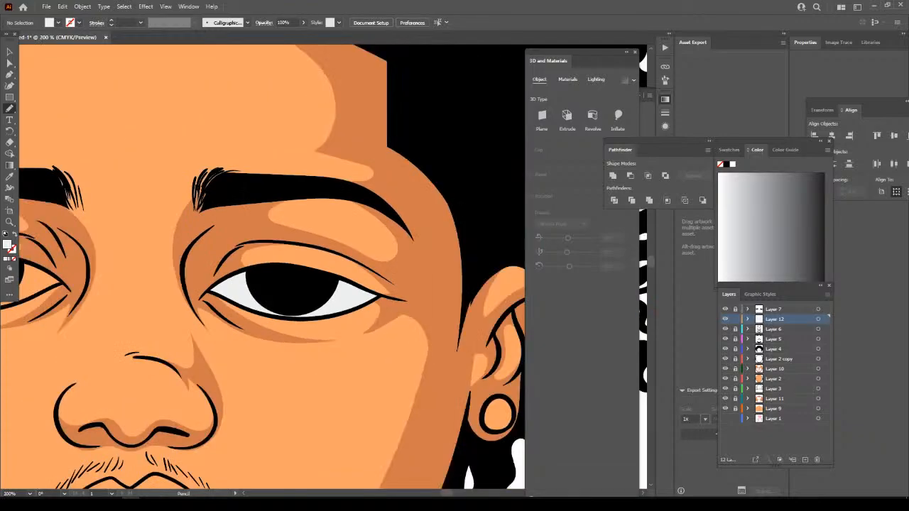
Draw off-white shapes over the visible eyeball areas on both sides of the left eye's iris.
{"action": "scroll", "coordinate": [324, 266], "scroll_direction": "left", "scroll_amount": 2}
{"action": "key", "text": "ctrl+plus"}
{"action": "key", "text": "ctrl+plus"}
{"action": "key", "text": "ctrl+plus"}
{"action": "key", "text": "ctrl+plus"}
{"action": "key", "text": "ctrl+plus"}
{"action": "key", "text": "ctrl+plus"}
{"action": "key", "text": "ctrl+plus"}
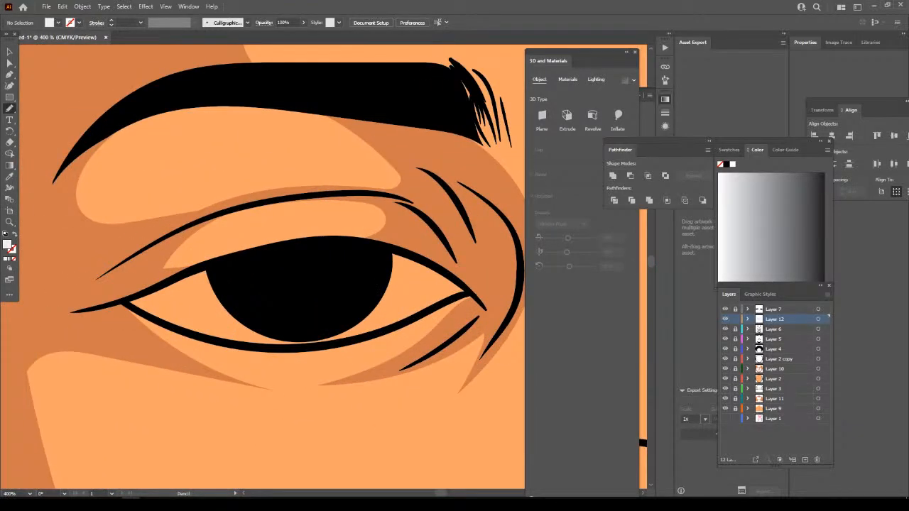
{"action": "mouse_move", "coordinate": [213, 267]}
{"action": "left_mouse_down"}
{"action": "mouse_move", "coordinate": [158, 285]}
{"action": "mouse_move", "coordinate": [174, 325]}
{"action": "mouse_move", "coordinate": [235, 343]}
{"action": "mouse_move", "coordinate": [322, 347]}
{"action": "mouse_move", "coordinate": [460, 297]}
{"action": "mouse_move", "coordinate": [404, 255]}
{"action": "mouse_move", "coordinate": [296, 248]}
{"action": "mouse_move", "coordinate": [213, 267]}
{"action": "left_mouse_up"}
{"action": "mouse_move", "coordinate": [130, 301]}
{"action": "left_mouse_down"}
{"action": "mouse_move", "coordinate": [239, 344]}
{"action": "mouse_move", "coordinate": [282, 346]}
{"action": "left_mouse_up"}
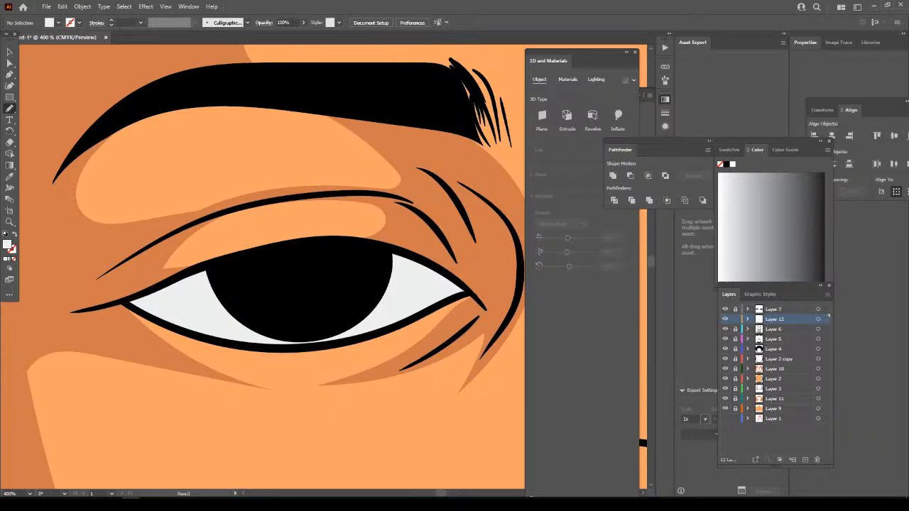
Set the fill to muted greyish purple 9787A0 and activate the Pencil tool for the eye shadows.
{"action": "key", "text": "ctrl+minus"}
{"action": "key", "text": "ctrl+minus"}
{"action": "key", "text": "ctrl+minus"}
{"action": "key", "text": "ctrl+minus"}
{"action": "key", "text": "ctrl+minus"}
{"action": "key", "text": "ctrl+minus"}
{"action": "key", "text": "ctrl+minus"}
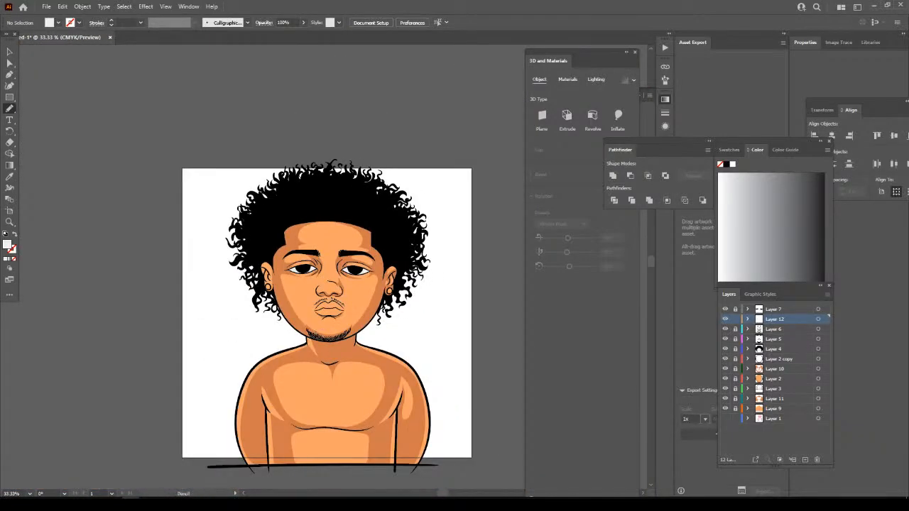
{"action": "key", "text": "ctrl+plus"}
{"action": "key", "text": "ctrl+plus"}
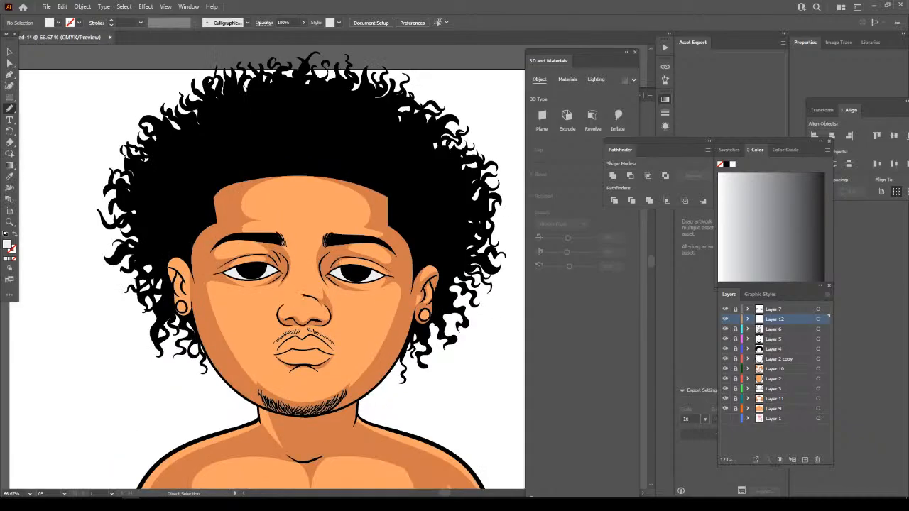
{"action": "key", "text": "ctrl+plus"}
{"action": "key", "text": "ctrl+plus"}
{"action": "key", "text": "ctrl+plus"}
{"action": "key", "text": "ctrl+plus"}
{"action": "key", "text": "ctrl+plus"}
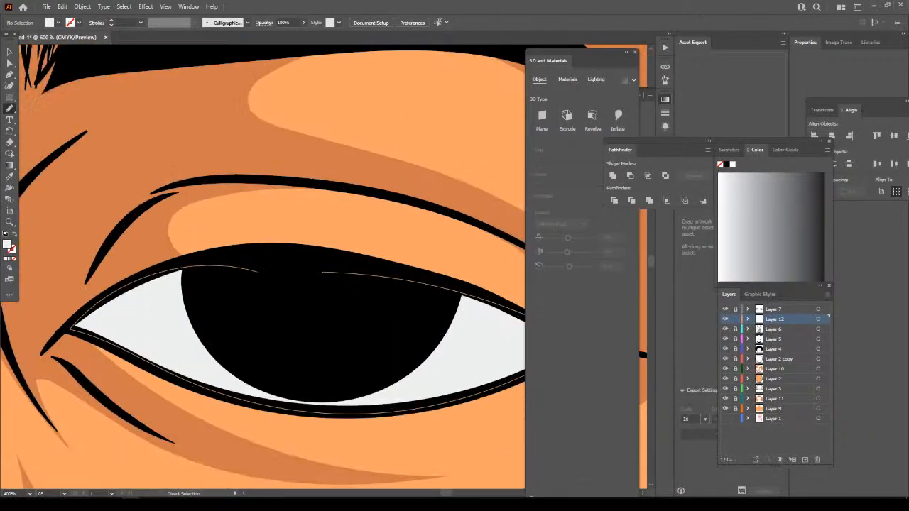
{"action": "key", "text": "ctrl+minus"}
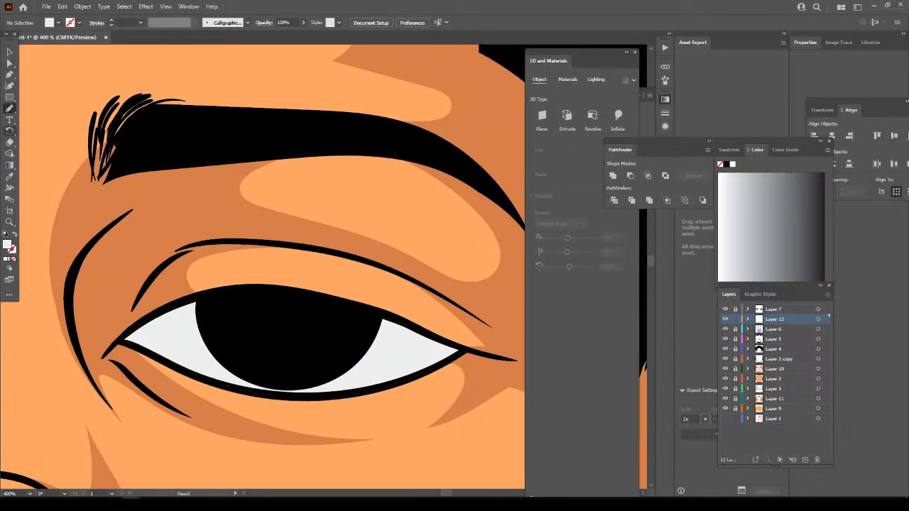
{"action": "key", "text": "i"}
{"action": "double_click", "coordinate": [7, 244]}
{"action": "left_click_drag", "start_coordinate": [564, 349], "coordinate": [568, 378]}
{"action": "left_click_drag", "start_coordinate": [676, 446], "coordinate": [676, 359]}
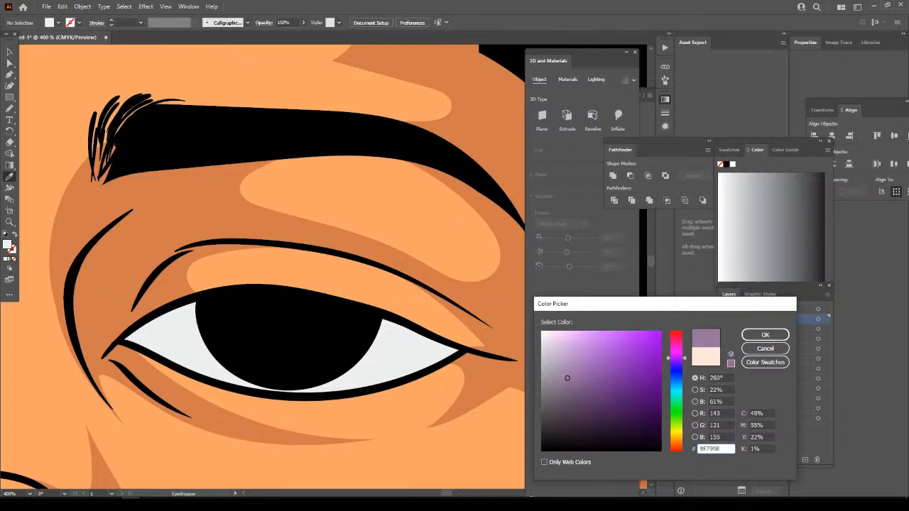
{"action": "left_click_drag", "start_coordinate": [566, 378], "coordinate": [559, 376]}
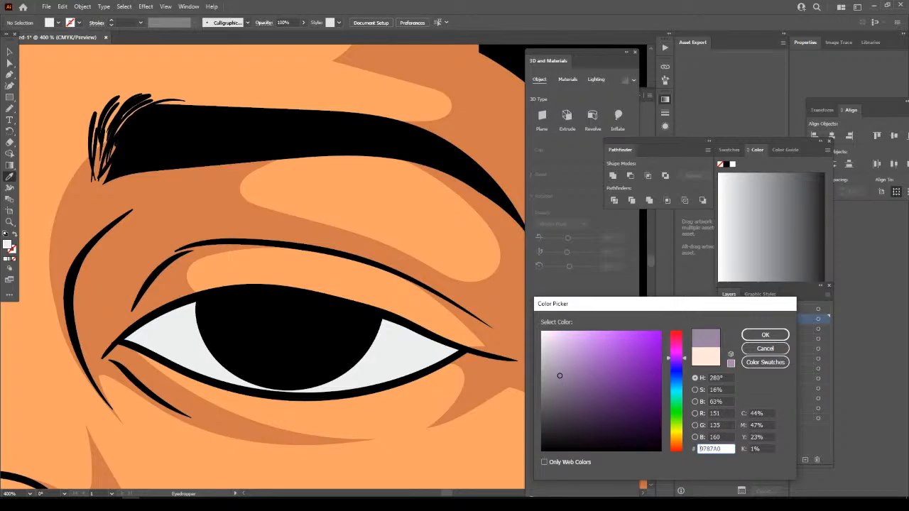
{"action": "left_click", "coordinate": [765, 335]}
{"action": "left_click", "coordinate": [10, 108]}
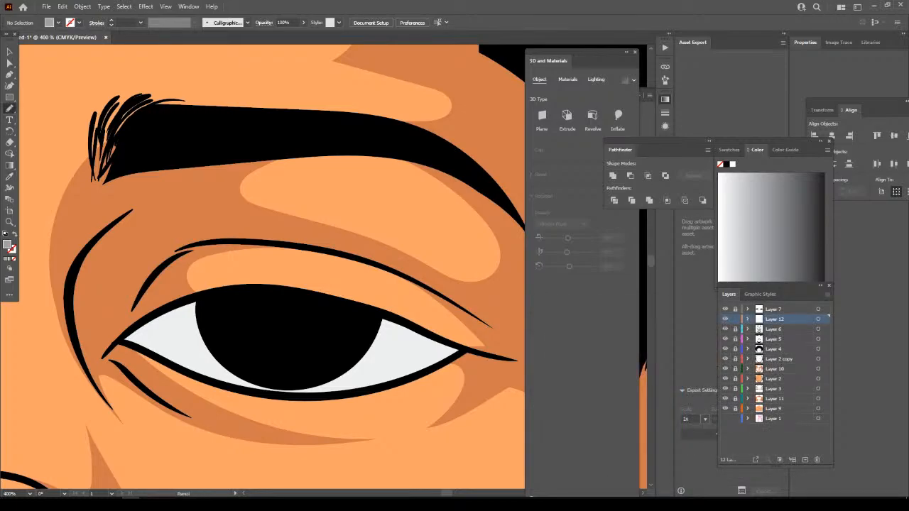
Draw greyish-purple shadow shapes beneath the upper lids on the eye whites of both eyes.
{"action": "mouse_move", "coordinate": [178, 303]}
{"action": "left_mouse_down"}
{"action": "mouse_move", "coordinate": [140, 325]}
{"action": "mouse_move", "coordinate": [427, 363]}
{"action": "mouse_move", "coordinate": [433, 337]}
{"action": "mouse_move", "coordinate": [357, 309]}
{"action": "mouse_move", "coordinate": [122, 343]}
{"action": "left_mouse_up"}
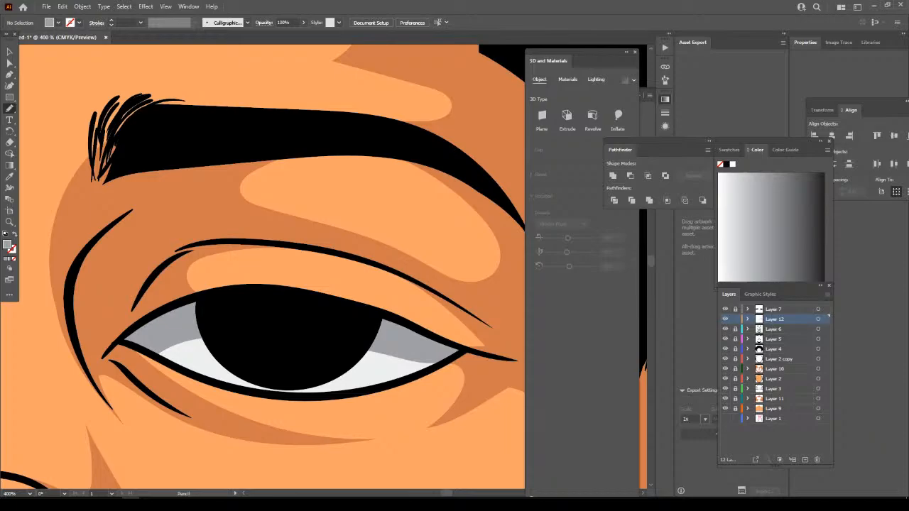
{"action": "key", "text": "ctrl+minus"}
{"action": "key", "text": "ctrl+minus"}
{"action": "key", "text": "ctrl+minus"}
{"action": "key", "text": "ctrl+minus"}
{"action": "key", "text": "ctrl+minus"}
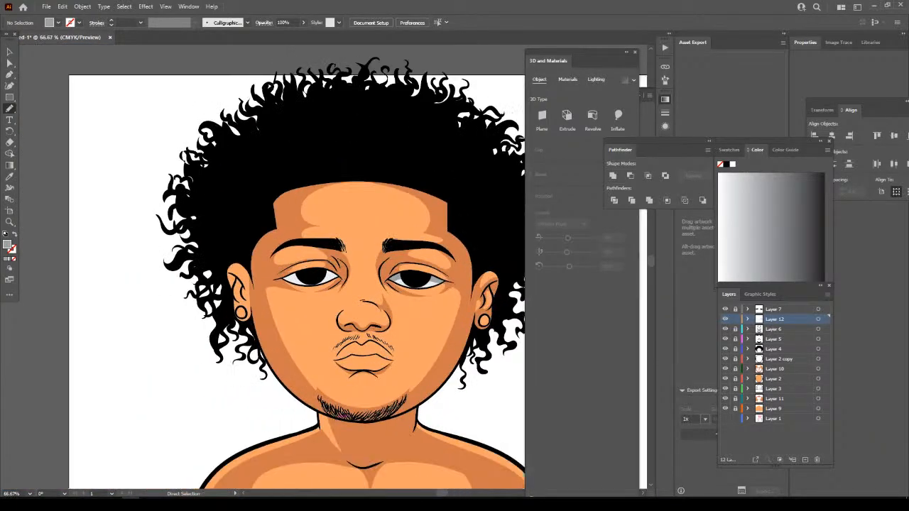
{"action": "key", "text": "ctrl+plus"}
{"action": "key", "text": "ctrl+plus"}
{"action": "key", "text": "ctrl+plus"}
{"action": "key", "text": "ctrl+plus"}
{"action": "key", "text": "ctrl+plus"}
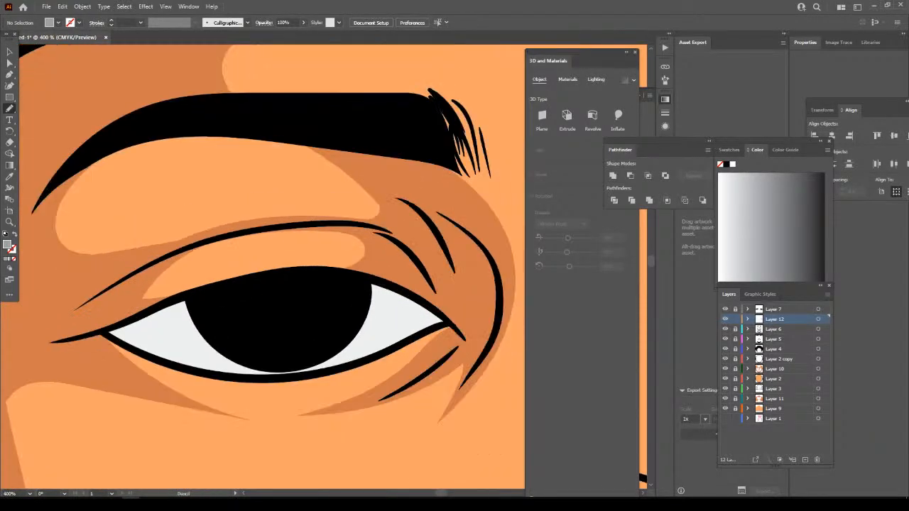
{"action": "scroll", "coordinate": [327, 269], "scroll_direction": "up", "scroll_amount": 1}
{"action": "left_click_drag", "start_coordinate": [214, 312], "coordinate": [108, 349]}
{"action": "mouse_move", "coordinate": [147, 374]}
{"action": "left_mouse_down"}
{"action": "mouse_move", "coordinate": [248, 339]}
{"action": "mouse_move", "coordinate": [366, 335]}
{"action": "mouse_move", "coordinate": [405, 348]}
{"action": "mouse_move", "coordinate": [402, 318]}
{"action": "mouse_move", "coordinate": [210, 314]}
{"action": "left_mouse_up"}
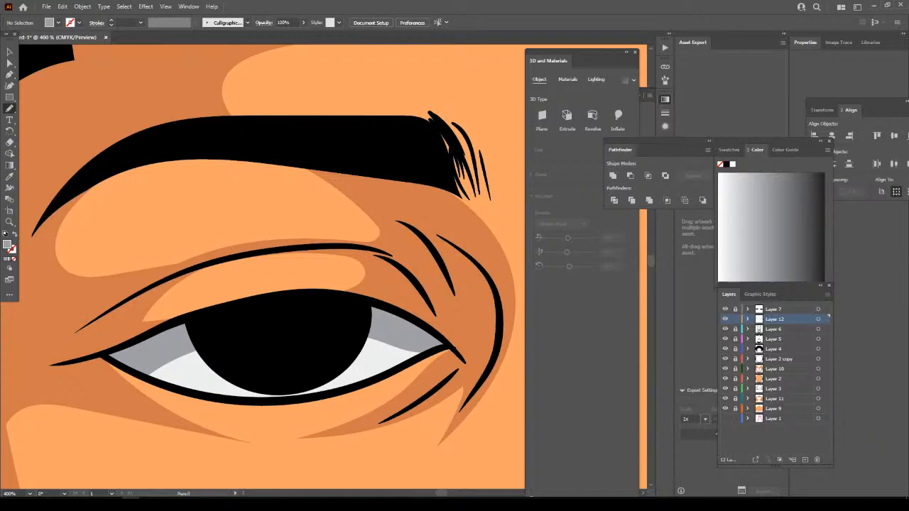
Set the fill to pale lavender EED4FF for the earrings.
{"action": "key", "text": "ctrl+minus"}
{"action": "key", "text": "ctrl+minus"}
{"action": "key", "text": "ctrl+minus"}
{"action": "key", "text": "ctrl+minus"}
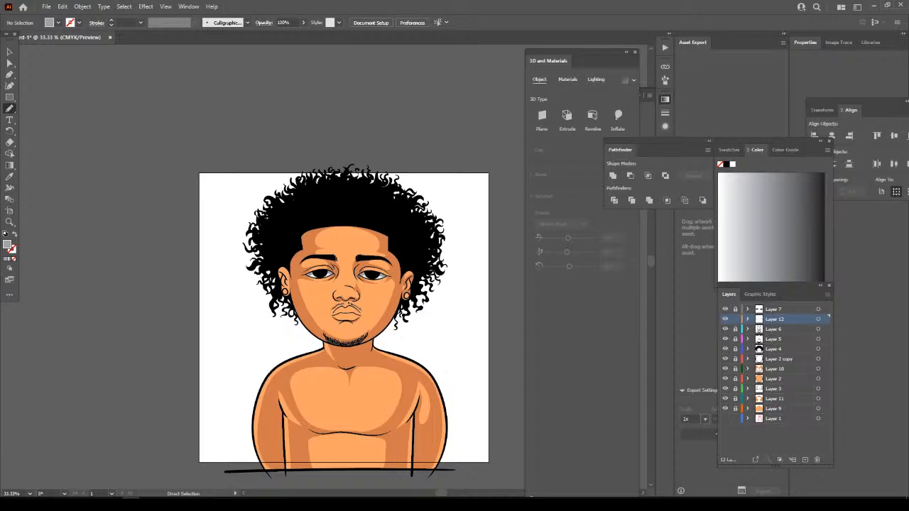
{"action": "key", "text": "ctrl+plus"}
{"action": "key", "text": "ctrl+plus"}
{"action": "key", "text": "ctrl+plus"}
{"action": "key", "text": "ctrl+plus"}
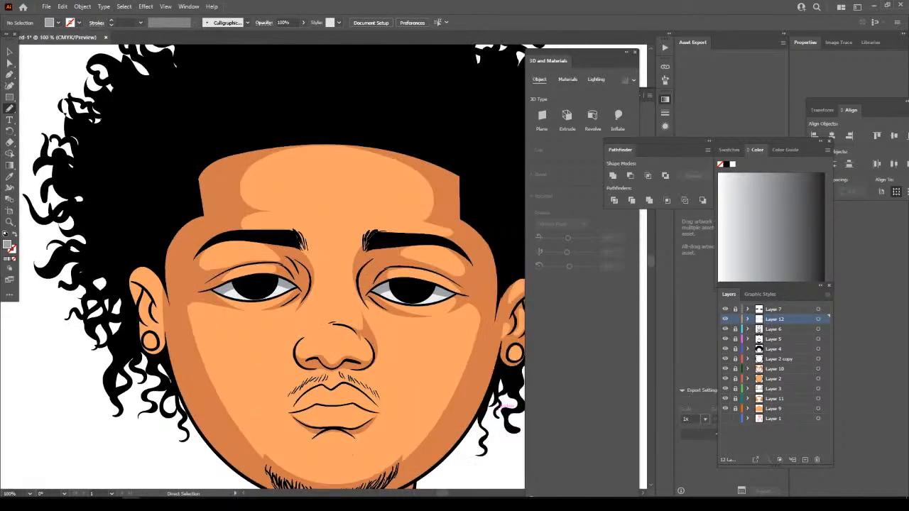
{"action": "key", "text": "ctrl+plus"}
{"action": "key", "text": "ctrl+plus"}
{"action": "key", "text": "ctrl+plus"}
{"action": "key", "text": "ctrl+plus"}
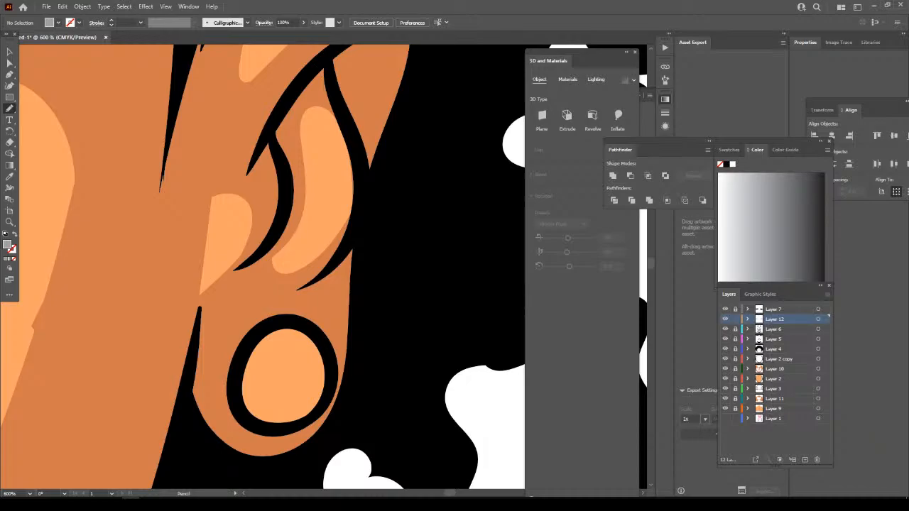
{"action": "double_click", "coordinate": [7, 244]}
{"action": "left_click_drag", "start_coordinate": [558, 376], "coordinate": [561, 331]}
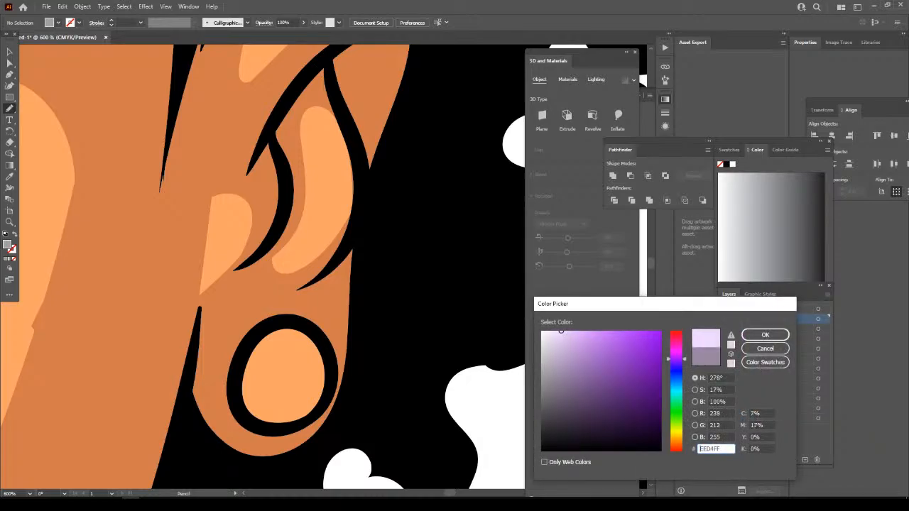
{"action": "left_click", "coordinate": [765, 335]}
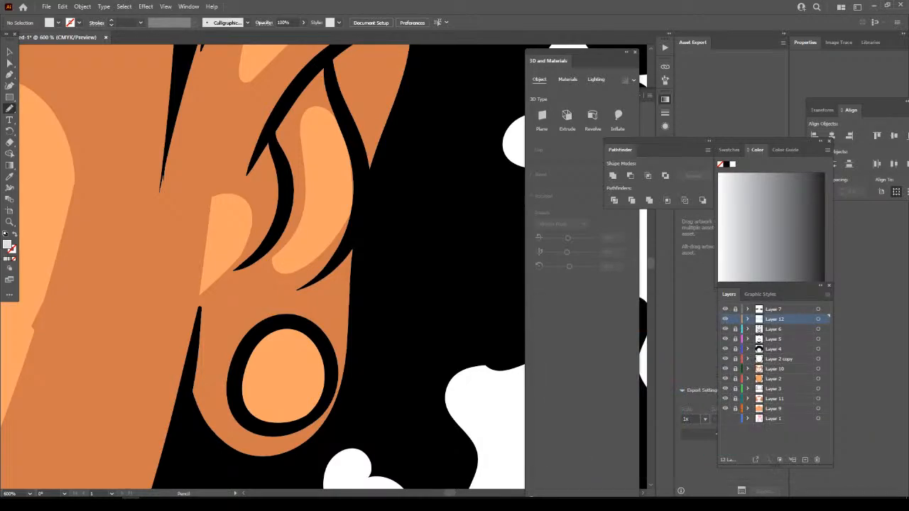
Try filling both round earrings with pale shapes on Layer 12.
{"action": "mouse_move", "coordinate": [259, 332]}
{"action": "left_mouse_down"}
{"action": "mouse_move", "coordinate": [240, 402]}
{"action": "mouse_move", "coordinate": [280, 428]}
{"action": "mouse_move", "coordinate": [327, 388]}
{"action": "mouse_move", "coordinate": [266, 328]}
{"action": "mouse_move", "coordinate": [259, 333]}
{"action": "left_mouse_up"}
{"action": "key", "text": "ctrl+minus"}
{"action": "key", "text": "ctrl+minus"}
{"action": "key", "text": "ctrl+minus"}
{"action": "key", "text": "ctrl+minus"}
{"action": "key", "text": "ctrl+minus"}
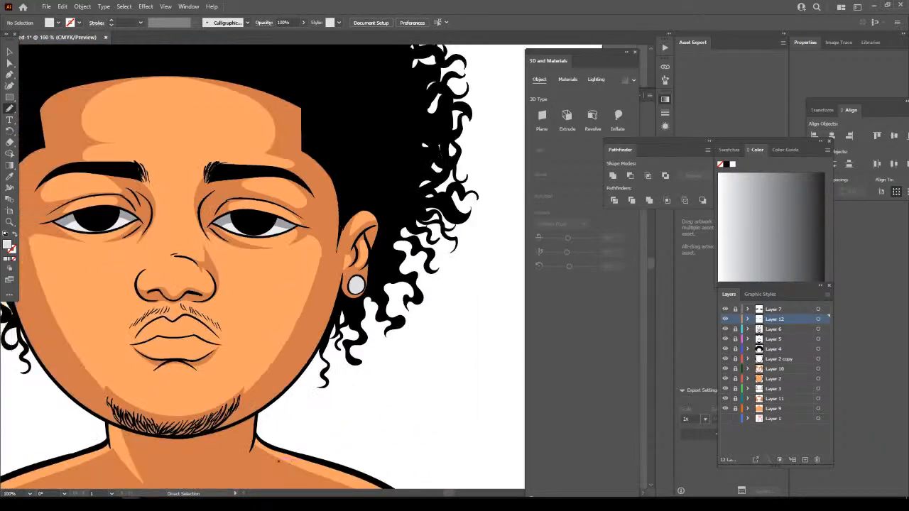
{"action": "scroll", "coordinate": [409, 266], "scroll_direction": "down", "scroll_amount": 3}
{"action": "scroll", "coordinate": [288, 274], "scroll_direction": "up", "scroll_amount": 5}
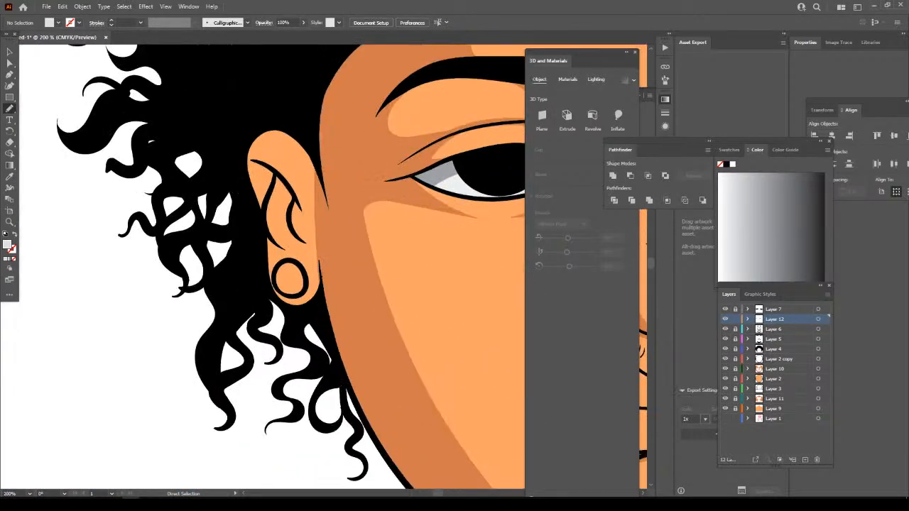
{"action": "scroll", "coordinate": [290, 260], "scroll_direction": "up", "scroll_amount": 3}
{"action": "mouse_move", "coordinate": [236, 278]}
{"action": "left_mouse_down"}
{"action": "mouse_move", "coordinate": [228, 318]}
{"action": "mouse_move", "coordinate": [293, 390]}
{"action": "mouse_move", "coordinate": [352, 297]}
{"action": "mouse_move", "coordinate": [239, 275]}
{"action": "left_mouse_up"}
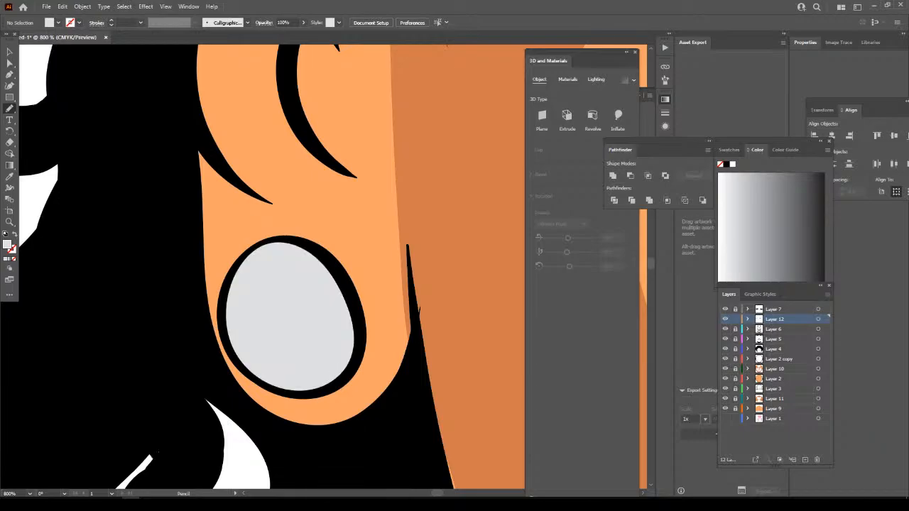
{"action": "scroll", "coordinate": [267, 266], "scroll_direction": "down", "scroll_amount": 8}
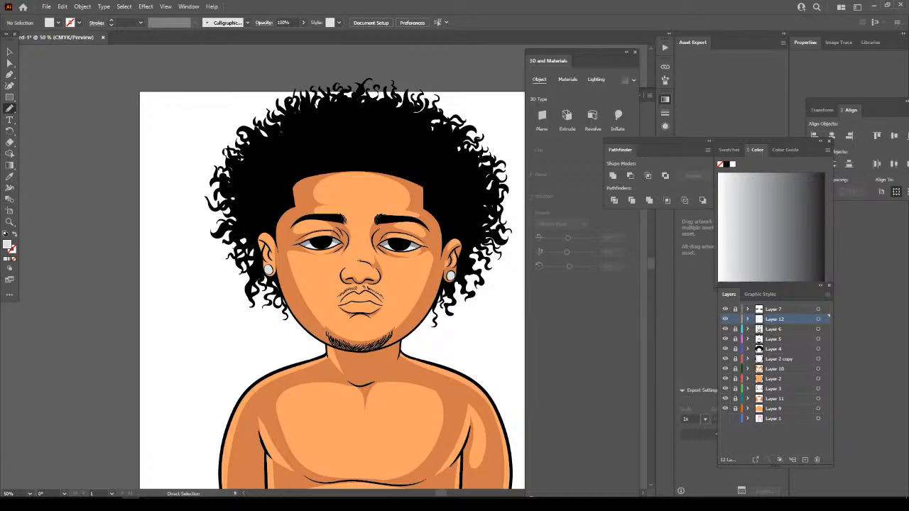
{"action": "key", "text": "ctrl+="}
{"action": "scroll", "coordinate": [334, 267], "scroll_direction": "right", "scroll_amount": 3}
{"action": "key", "text": "ctrl+-"}
{"action": "scroll", "coordinate": [334, 267], "scroll_direction": "right", "scroll_amount": 2}
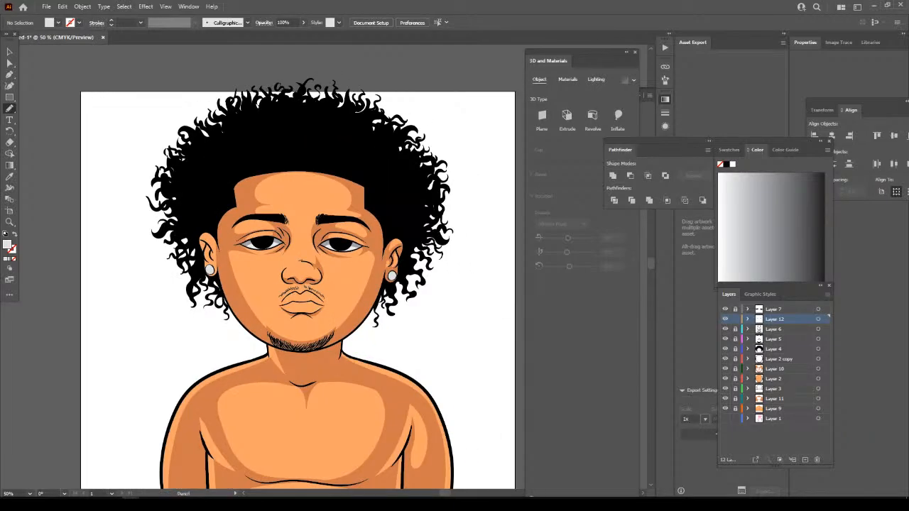
{"action": "key", "text": "ctrl+z"}
{"action": "key", "text": "ctrl+z"}
Add a new layer directly above Layer 10 and draw a pale shape on it filling the right earring.
{"action": "left_click", "coordinate": [785, 368]}
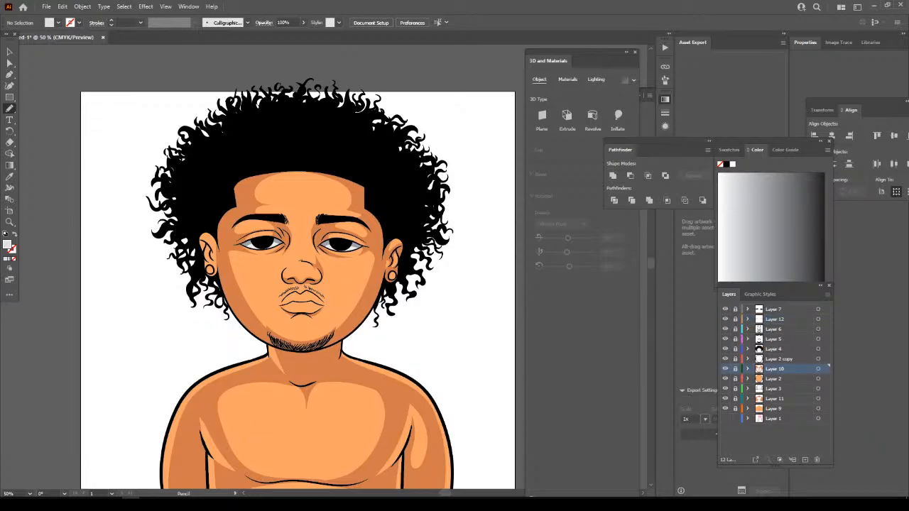
{"action": "left_click", "coordinate": [804, 460]}
{"action": "key", "text": "ctrl+minus"}
{"action": "key", "text": "ctrl+minus"}
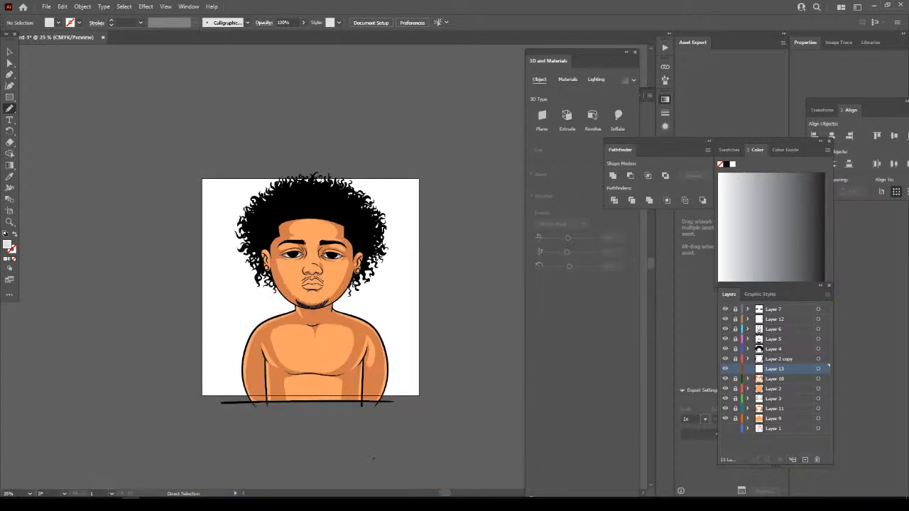
{"action": "key", "text": "ctrl+equal"}
{"action": "key", "text": "ctrl+equal"}
{"action": "key", "text": "ctrl+equal"}
{"action": "key", "text": "ctrl+equal"}
{"action": "key", "text": "ctrl+equal"}
{"action": "key", "text": "ctrl+equal"}
{"action": "key", "text": "ctrl+equal"}
{"action": "key", "text": "ctrl+equal"}
{"action": "key", "text": "ctrl+equal"}
{"action": "key", "text": "ctrl+equal"}
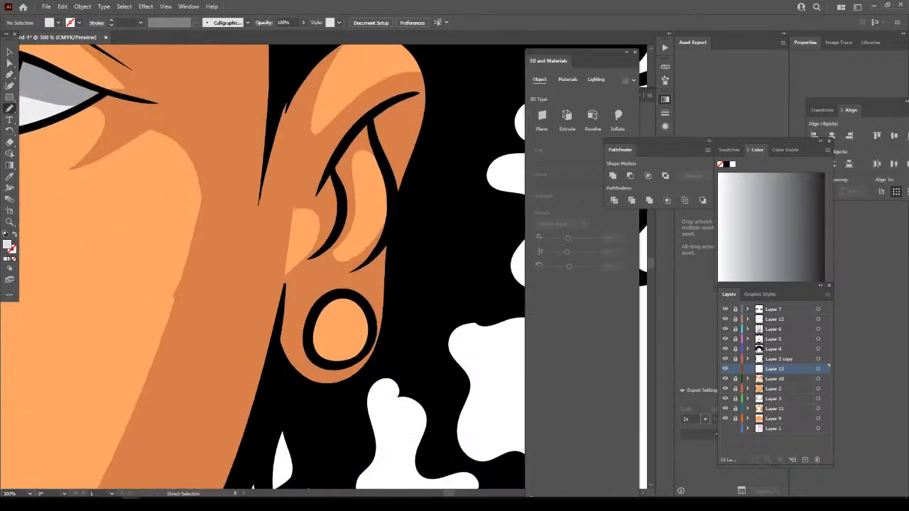
{"action": "scroll", "coordinate": [321, 267], "scroll_direction": "down", "scroll_amount": 1}
{"action": "mouse_move", "coordinate": [229, 351]}
{"action": "left_mouse_down"}
{"action": "mouse_move", "coordinate": [234, 330]}
{"action": "mouse_move", "coordinate": [257, 409]}
{"action": "mouse_move", "coordinate": [317, 413]}
{"action": "mouse_move", "coordinate": [330, 289]}
{"action": "mouse_move", "coordinate": [240, 316]}
{"action": "left_mouse_up"}
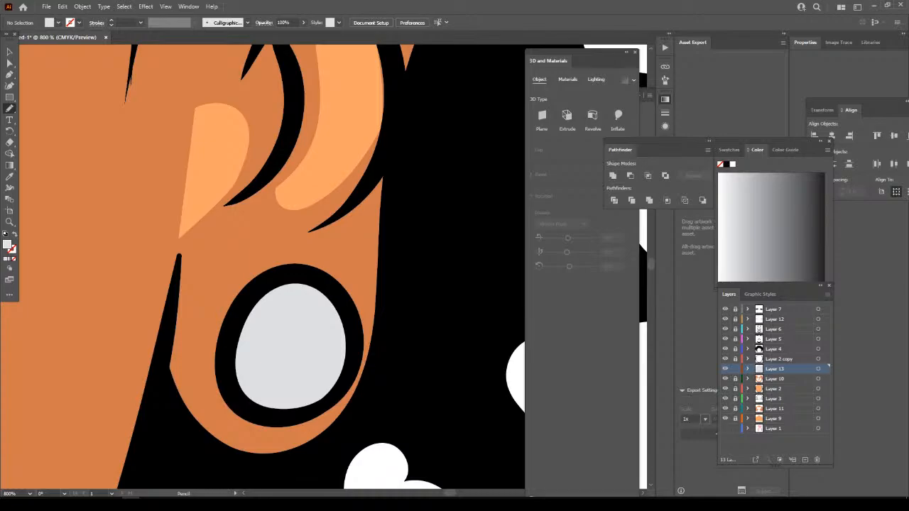
Draw a matching pale shape filling the left earring within its black outline.
{"action": "key", "text": "ctrl+minus"}
{"action": "key", "text": "ctrl+minus"}
{"action": "key", "text": "ctrl+minus"}
{"action": "key", "text": "ctrl+minus"}
{"action": "key", "text": "ctrl+minus"}
{"action": "key", "text": "ctrl+minus"}
{"action": "key", "text": "ctrl+minus"}
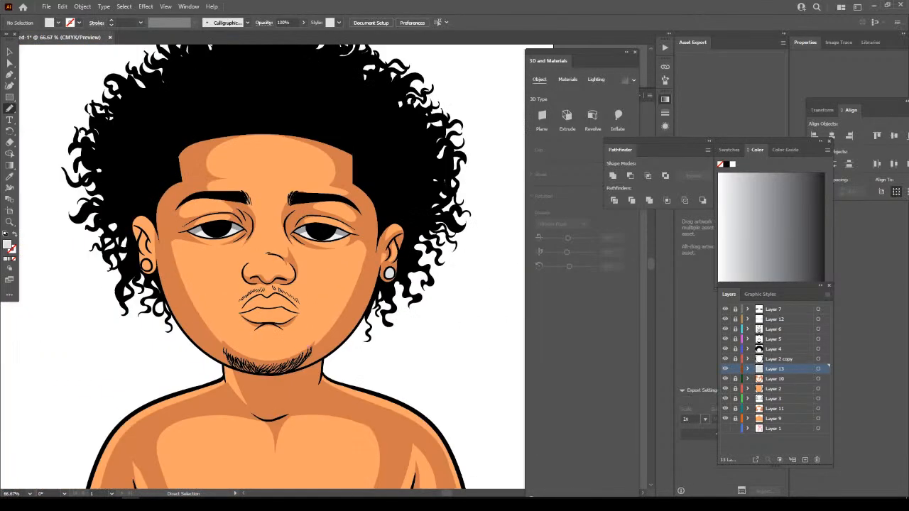
{"action": "scroll", "coordinate": [323, 267], "scroll_direction": "left", "scroll_amount": 3}
{"action": "key", "text": "ctrl+equal"}
{"action": "key", "text": "ctrl+equal"}
{"action": "key", "text": "ctrl+equal"}
{"action": "scroll", "coordinate": [323, 267], "scroll_direction": "left", "scroll_amount": 3}
{"action": "key", "text": "ctrl+equal"}
{"action": "scroll", "coordinate": [323, 267], "scroll_direction": "left", "scroll_amount": 2}
{"action": "scroll", "coordinate": [263, 267], "scroll_direction": "left", "scroll_amount": 3}
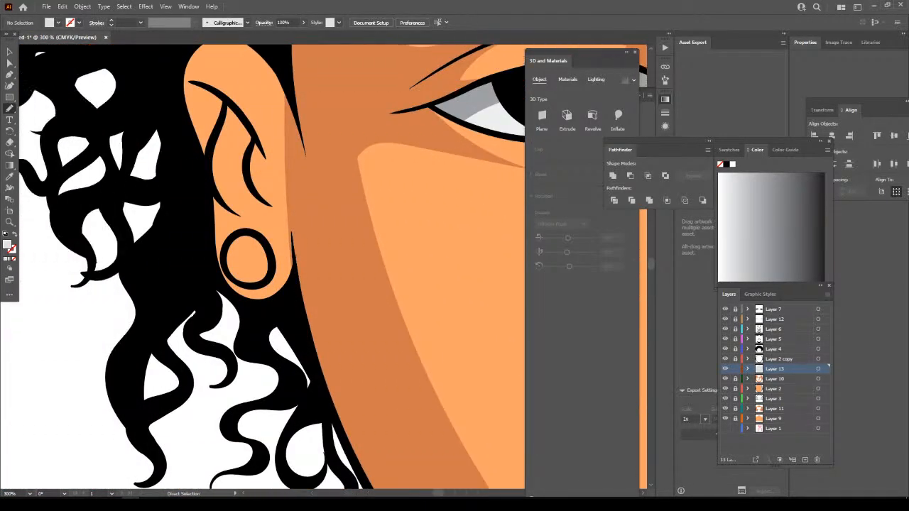
{"action": "key", "text": "ctrl+equal"}
{"action": "key", "text": "ctrl+equal"}
{"action": "key", "text": "ctrl+equal"}
{"action": "left_click_drag", "start_coordinate": [258, 303], "coordinate": [268, 405]}
{"action": "mouse_move", "coordinate": [193, 302]}
{"action": "left_mouse_down"}
{"action": "mouse_move", "coordinate": [191, 384]}
{"action": "mouse_move", "coordinate": [282, 413]}
{"action": "mouse_move", "coordinate": [257, 277]}
{"action": "mouse_move", "coordinate": [196, 298]}
{"action": "left_mouse_up"}
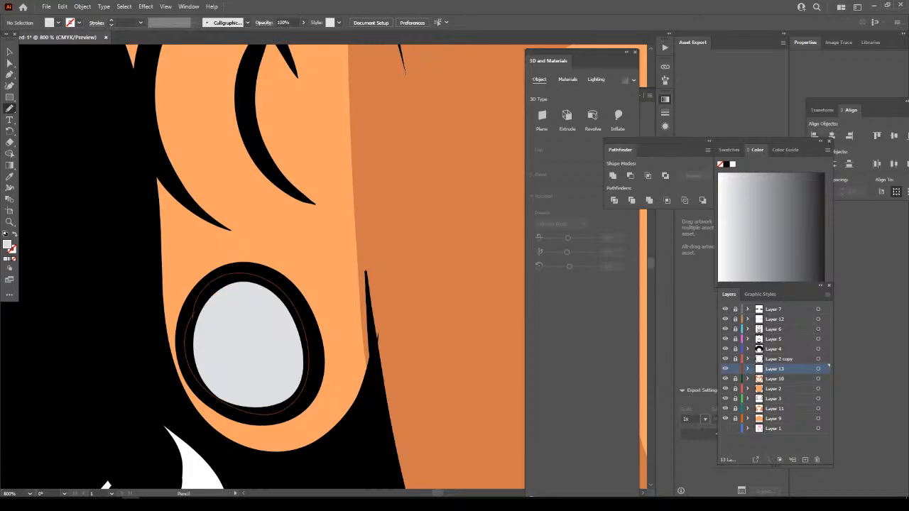
Examine the whole portrait, checking the filled earrings and the eye and body shading.
{"action": "key", "text": "ctrl+minus"}
{"action": "key", "text": "ctrl+minus"}
{"action": "key", "text": "ctrl+minus"}
{"action": "key", "text": "ctrl+minus"}
{"action": "key", "text": "ctrl+minus"}
{"action": "key", "text": "ctrl+minus"}
{"action": "key", "text": "ctrl+minus"}
{"action": "key", "text": "ctrl+minus"}
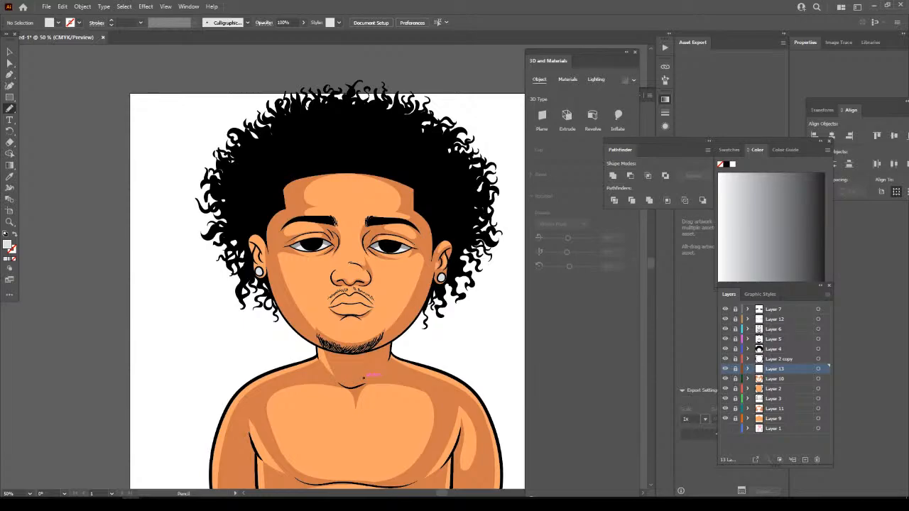
{"action": "key", "text": "ctrl+minus"}
{"action": "key", "text": "ctrl+minus"}
{"action": "scroll", "coordinate": [402, 480], "scroll_direction": "down", "scroll_amount": 3}
{"action": "key", "text": "ctrl+plus"}
{"action": "scroll", "coordinate": [402, 481], "scroll_direction": "right", "scroll_amount": 2}
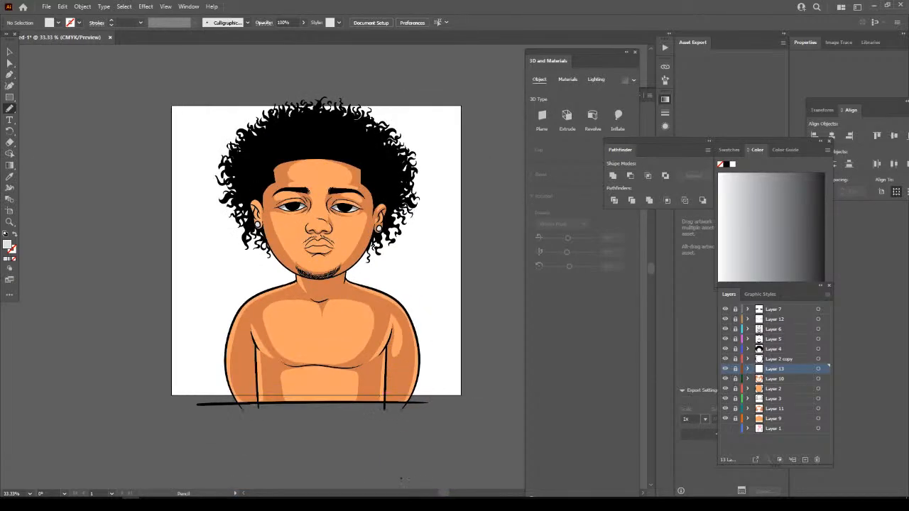
{"action": "key", "text": "ctrl+plus"}
{"action": "scroll", "coordinate": [402, 480], "scroll_direction": "up", "scroll_amount": 2}
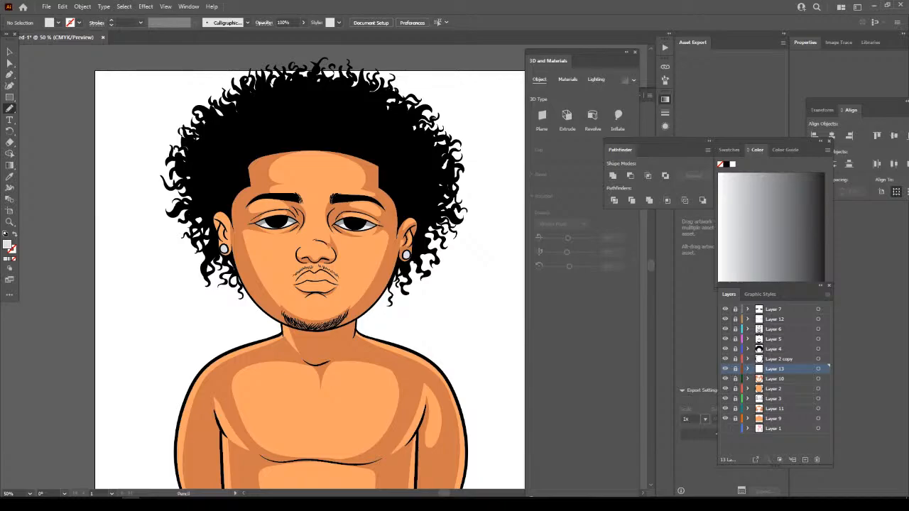
{"action": "key", "text": "ctrl+plus"}
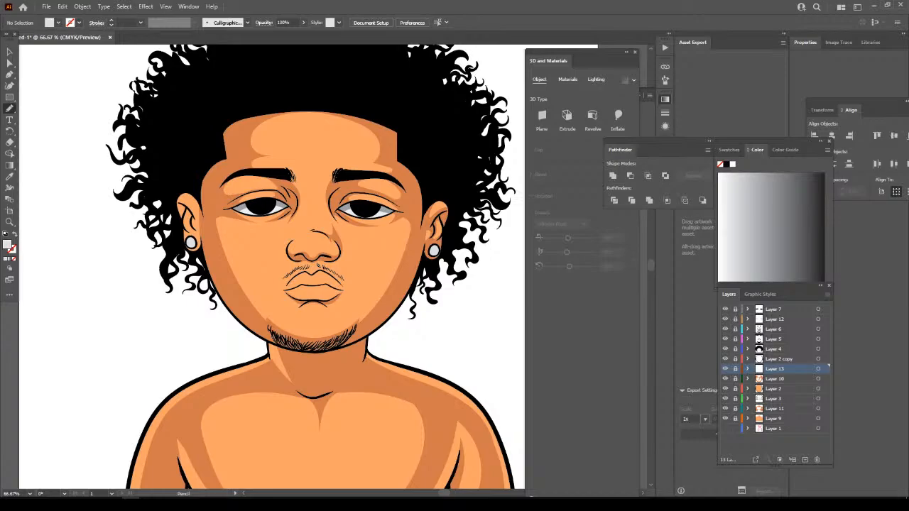
Unlock Layers 7 and 12, expand the appearance of both eyes' artwork and apply the Pathfinder Merge operation to it.
{"action": "left_click", "coordinate": [735, 319]}
{"action": "left_click", "coordinate": [735, 309]}
{"action": "key", "text": "v"}
{"action": "left_click_drag", "start_coordinate": [202, 114], "coordinate": [432, 268]}
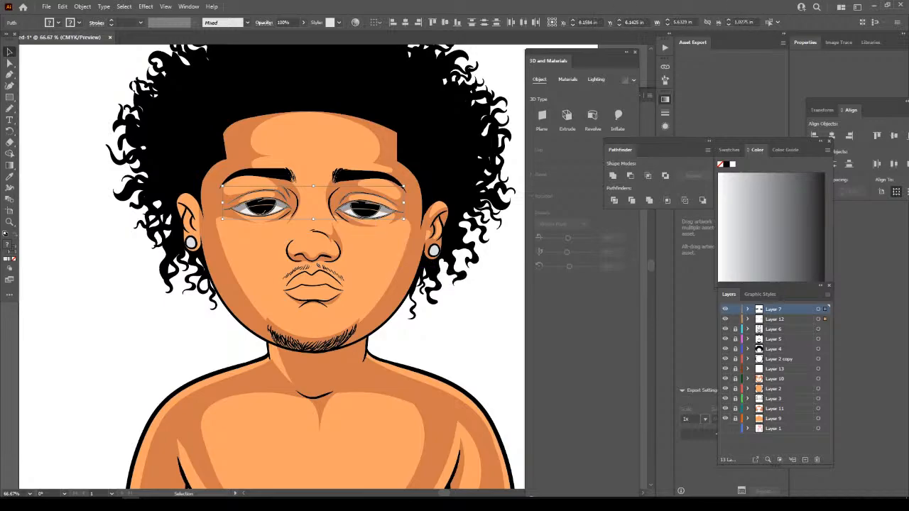
{"action": "left_click", "coordinate": [83, 6]}
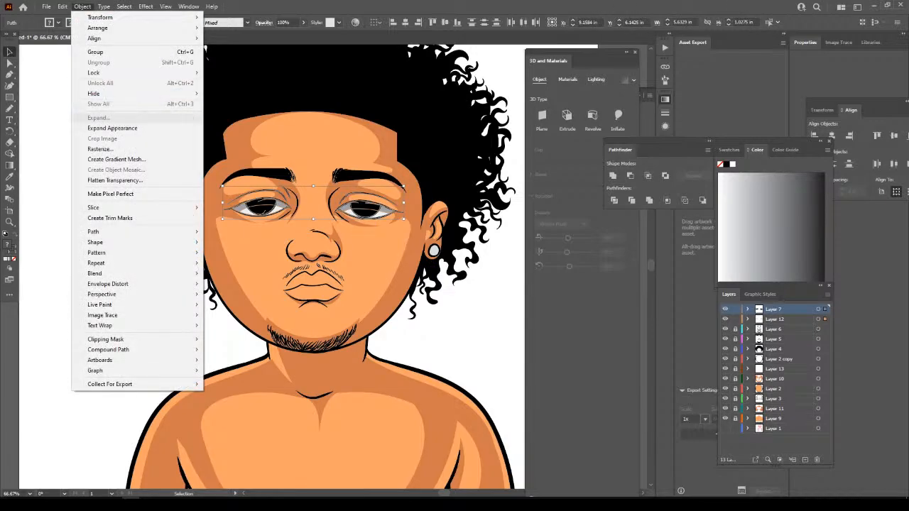
{"action": "left_click", "coordinate": [121, 128]}
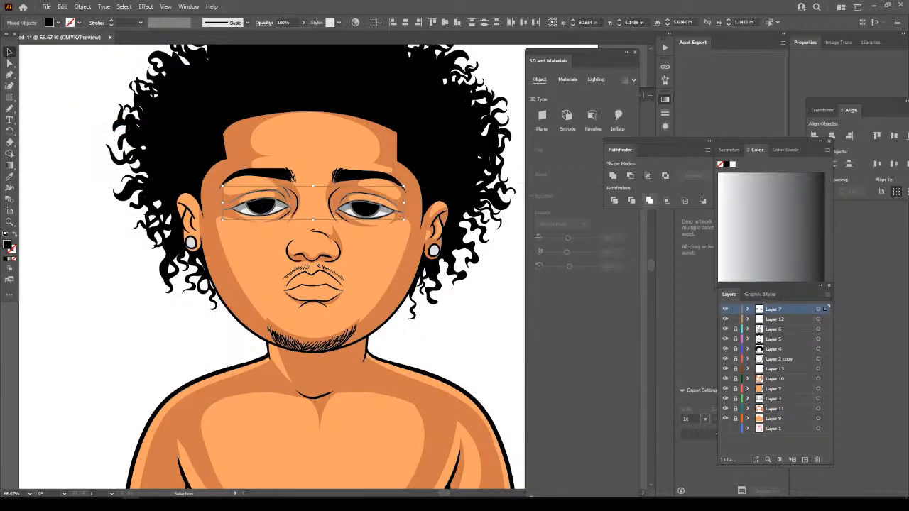
{"action": "left_click", "coordinate": [649, 200]}
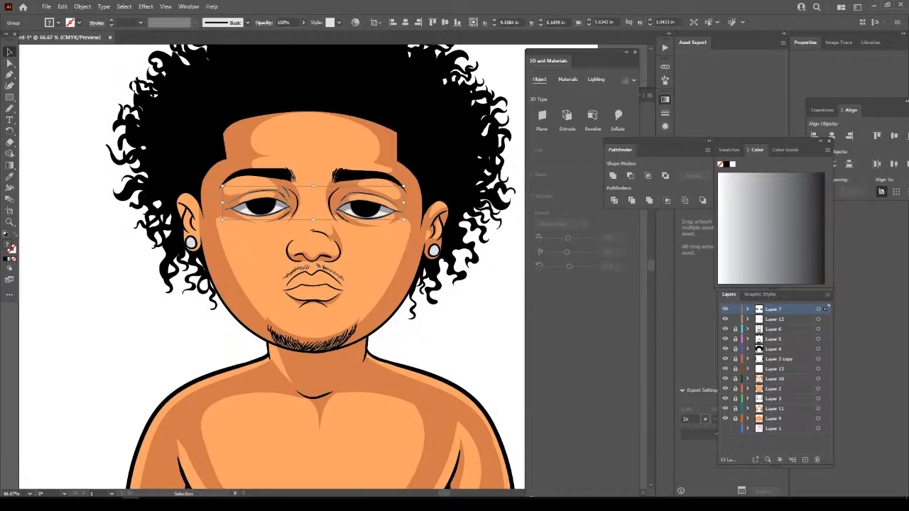
Expand all the eye artwork from Layers 7 and 12 and merge it into one group on Layer 7.
{"action": "left_click", "coordinate": [488, 311]}
{"action": "left_click_drag", "start_coordinate": [489, 310], "coordinate": [202, 123]}
{"action": "left_click", "coordinate": [83, 7]}
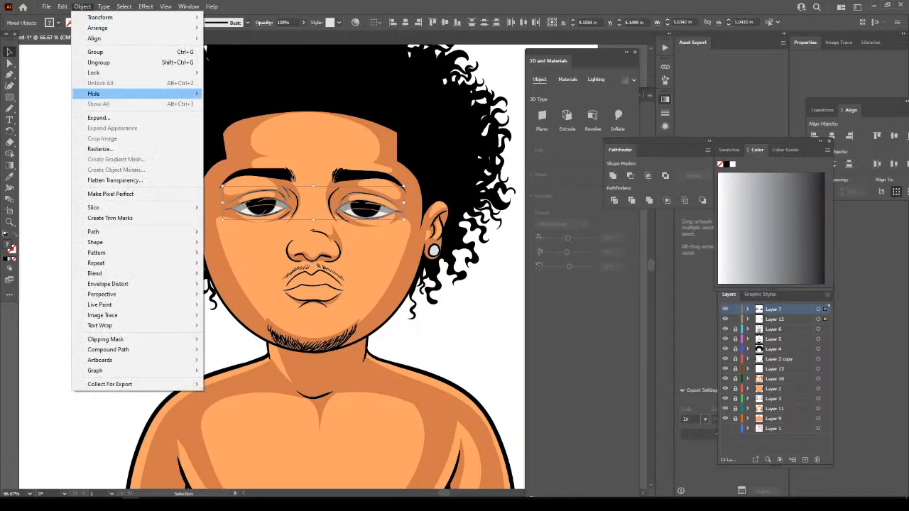
{"action": "left_click", "coordinate": [92, 117]}
{"action": "left_click", "coordinate": [648, 200]}
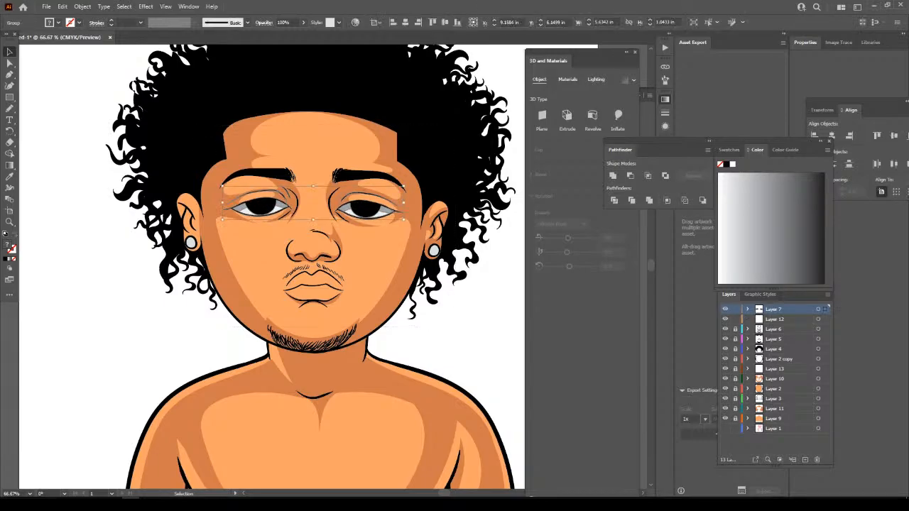
{"action": "left_click", "coordinate": [83, 7]}
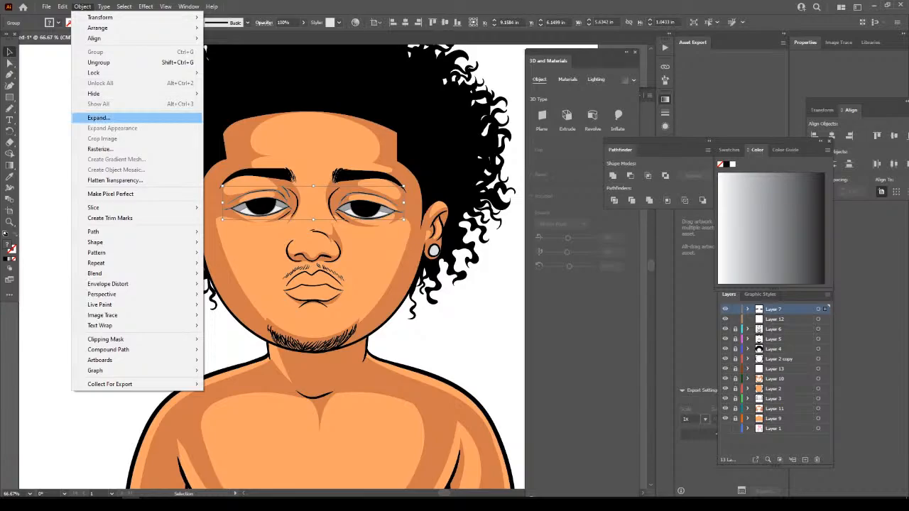
{"action": "left_click", "coordinate": [100, 118]}
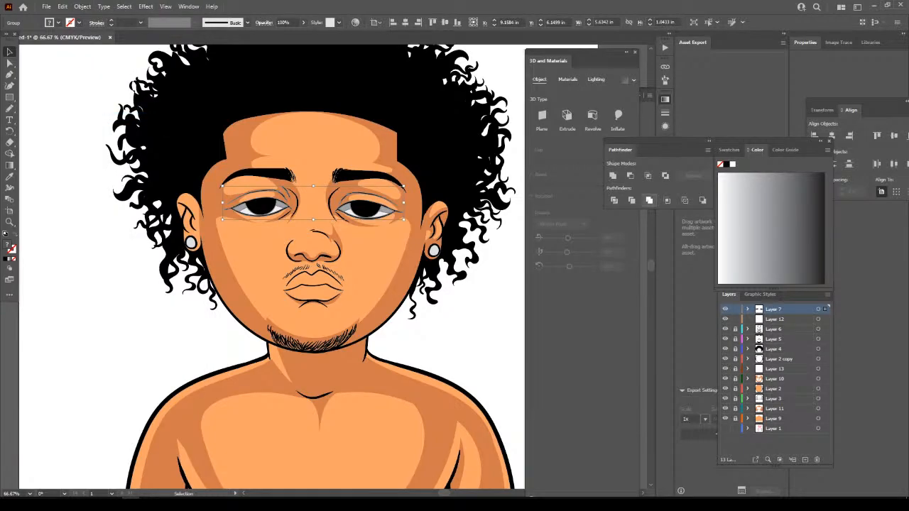
{"action": "left_click", "coordinate": [649, 200]}
Lock Layer 7 and delete the empty Layer 12.
{"action": "left_click", "coordinate": [735, 309]}
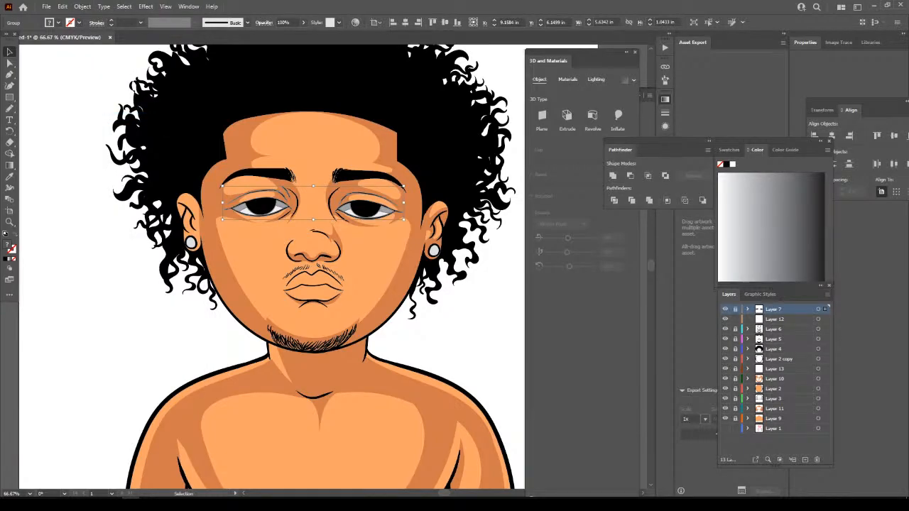
{"action": "left_click", "coordinate": [775, 319]}
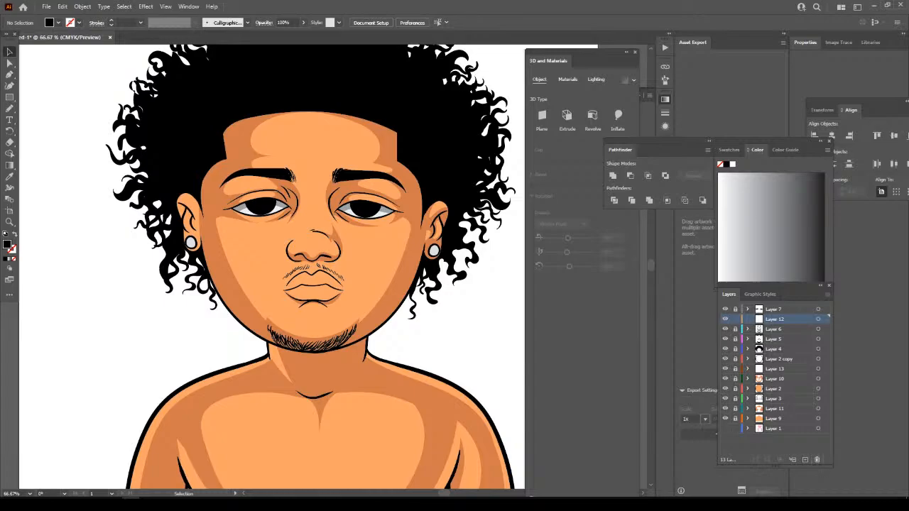
{"action": "left_click", "coordinate": [817, 459]}
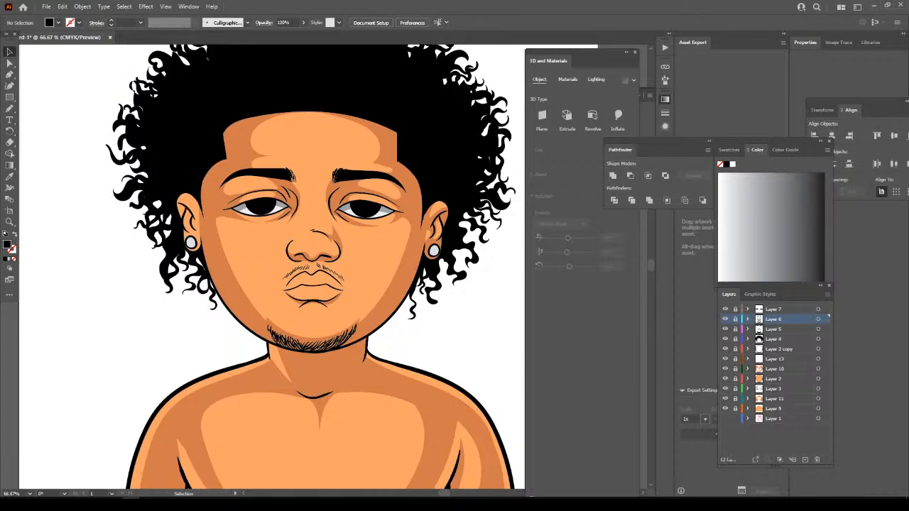
Add a new layer directly above Layer 5 for the lip colors.
{"action": "key", "text": "ctrl+minus"}
{"action": "key", "text": "ctrl+minus"}
{"action": "key", "text": "ctrl+plus"}
{"action": "key", "text": "ctrl+plus"}
{"action": "left_click", "coordinate": [782, 329]}
{"action": "left_click", "coordinate": [804, 459]}
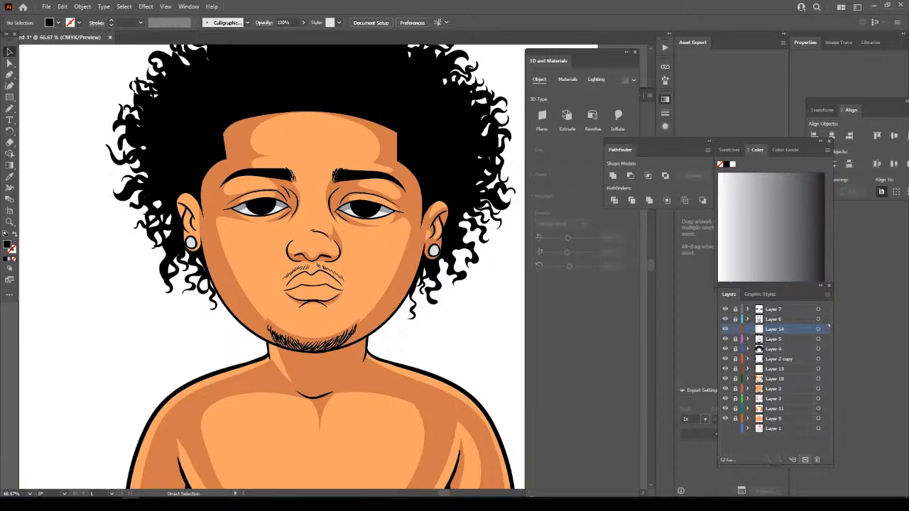
Try setting the fill to a muted brick red, about B55E50, for the upper lip.
{"action": "key", "text": "ctrl+plus"}
{"action": "key", "text": "ctrl+plus"}
{"action": "key", "text": "ctrl+plus"}
{"action": "key", "text": "ctrl+plus"}
{"action": "key", "text": "ctrl+plus"}
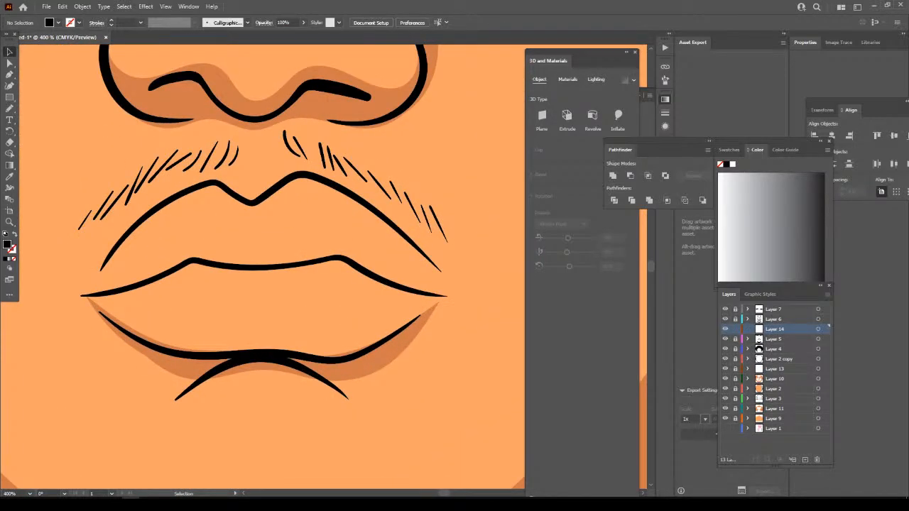
{"action": "double_click", "coordinate": [8, 244]}
{"action": "left_click_drag", "start_coordinate": [676, 358], "coordinate": [676, 336]}
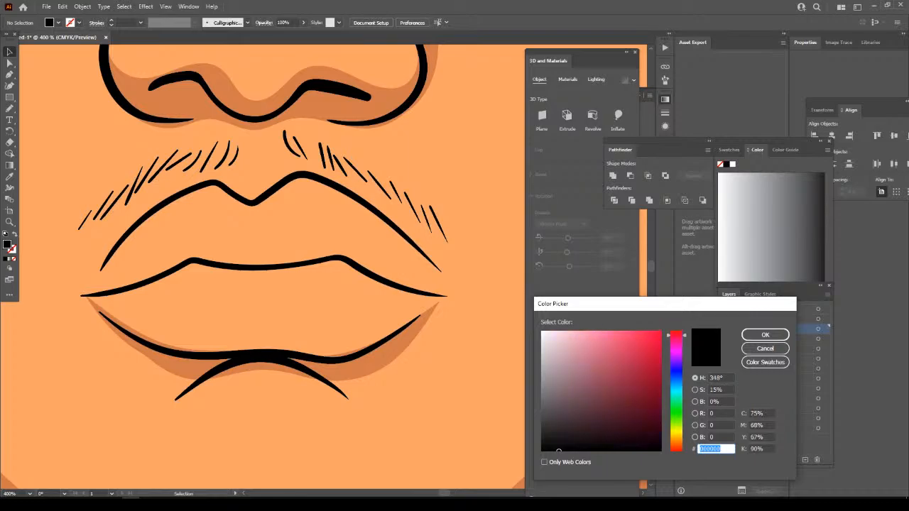
{"action": "left_click_drag", "start_coordinate": [601, 383], "coordinate": [608, 359]}
{"action": "left_click_drag", "start_coordinate": [677, 336], "coordinate": [676, 449]}
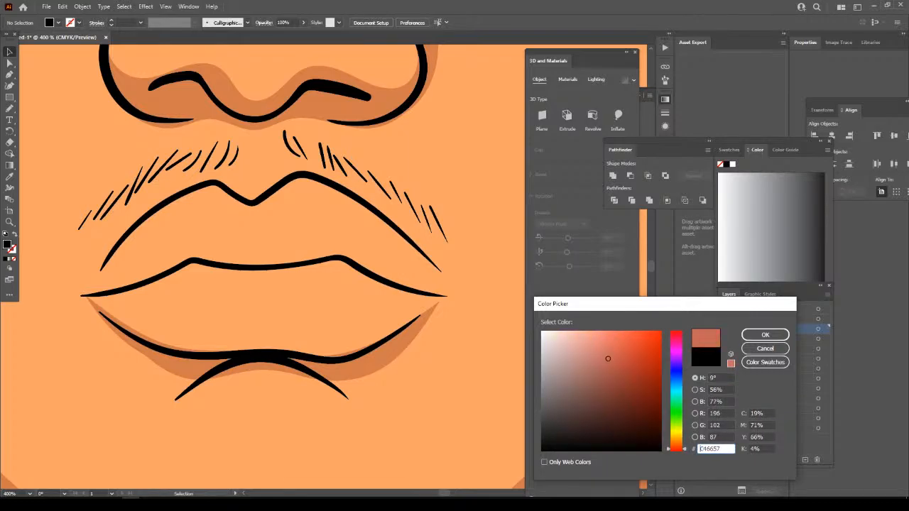
{"action": "left_click_drag", "start_coordinate": [608, 359], "coordinate": [608, 366]}
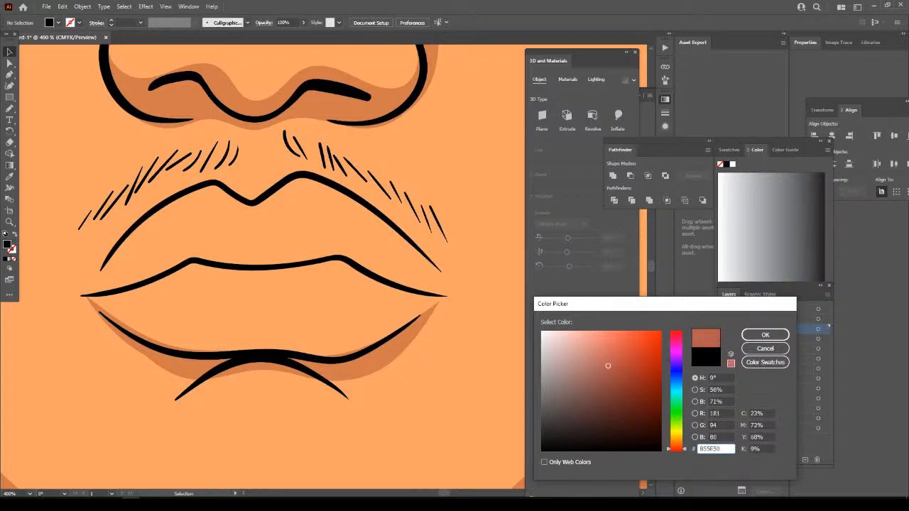
{"action": "left_click_drag", "start_coordinate": [676, 448], "coordinate": [676, 449]}
{"action": "left_click", "coordinate": [765, 334]}
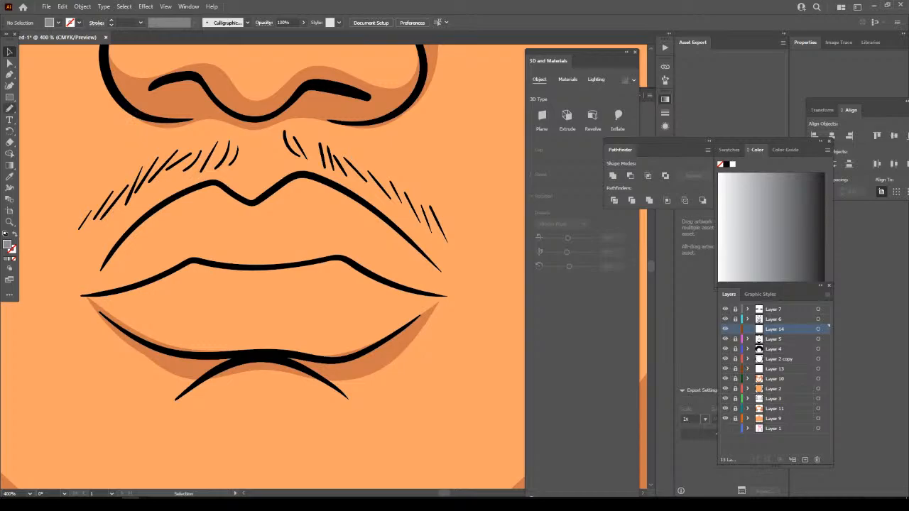
Draw a closed filled shape with the Pencil tool covering the upper lip within its black outlines on Layer 14.
{"action": "key", "text": "n"}
{"action": "mouse_move", "coordinate": [148, 282]}
{"action": "left_mouse_down"}
{"action": "mouse_move", "coordinate": [174, 269]}
{"action": "mouse_move", "coordinate": [364, 260]}
{"action": "mouse_move", "coordinate": [445, 296]}
{"action": "mouse_move", "coordinate": [387, 222]}
{"action": "mouse_move", "coordinate": [323, 179]}
{"action": "left_mouse_up"}
{"action": "mouse_move", "coordinate": [255, 203]}
{"action": "left_mouse_down"}
{"action": "mouse_move", "coordinate": [196, 188]}
{"action": "mouse_move", "coordinate": [124, 240]}
{"action": "mouse_move", "coordinate": [86, 294]}
{"action": "left_mouse_up"}
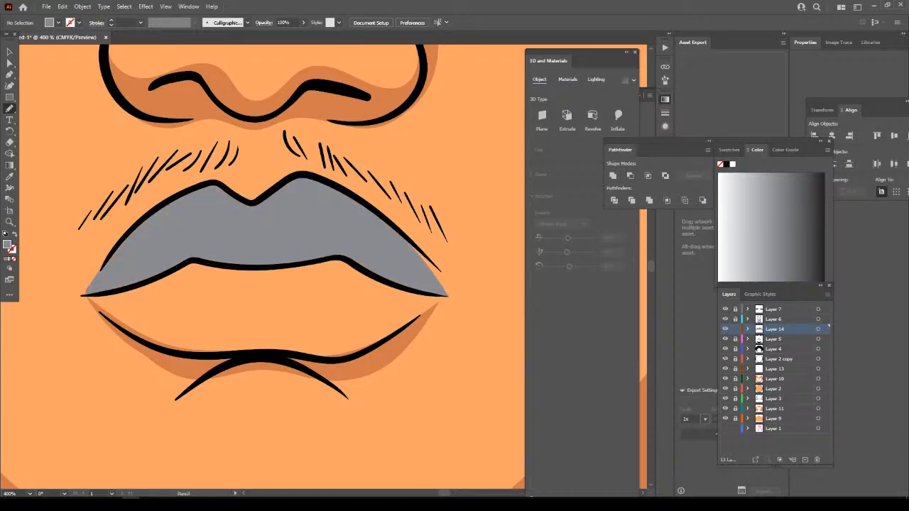
Examine how the filled upper-lip shape sits against the rest of the face.
{"action": "key", "text": "ctrl+minus"}
{"action": "key", "text": "ctrl+minus"}
{"action": "key", "text": "ctrl+minus"}
{"action": "key", "text": "ctrl+minus"}
{"action": "key", "text": "ctrl+minus"}
{"action": "key", "text": "ctrl+equal"}
{"action": "key", "text": "ctrl+equal"}
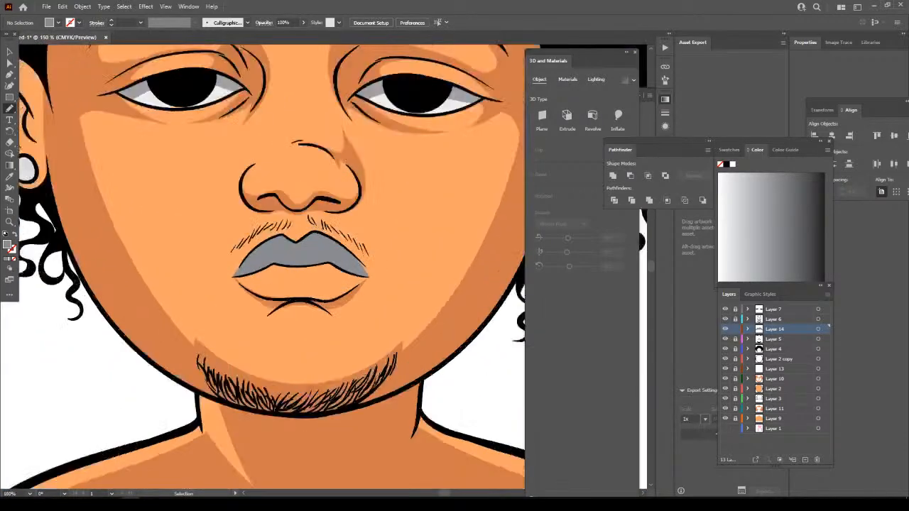
{"action": "key", "text": "ctrl+equal"}
{"action": "key", "text": "ctrl+equal"}
Remove the upper-lip shape's stroke and set its fill to the muted brick red BF6455.
{"action": "key", "text": "v"}
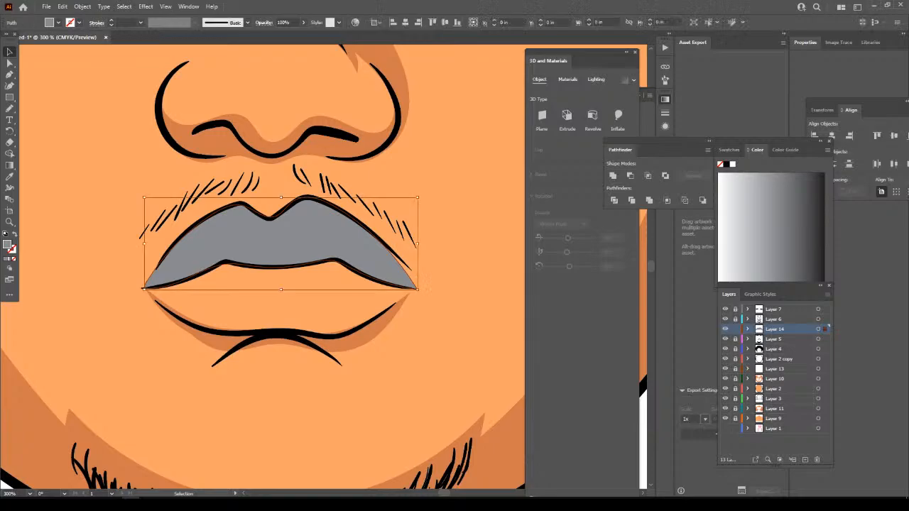
{"action": "key", "text": "d"}
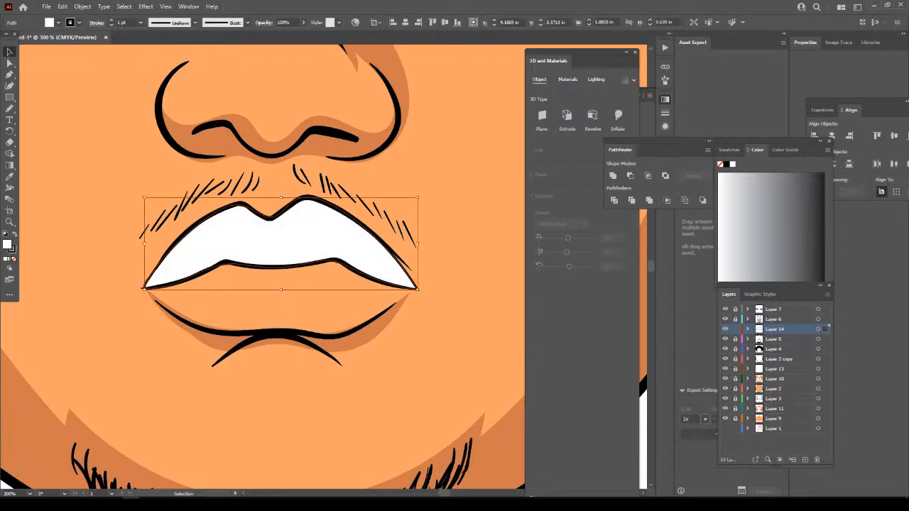
{"action": "key", "text": "x"}
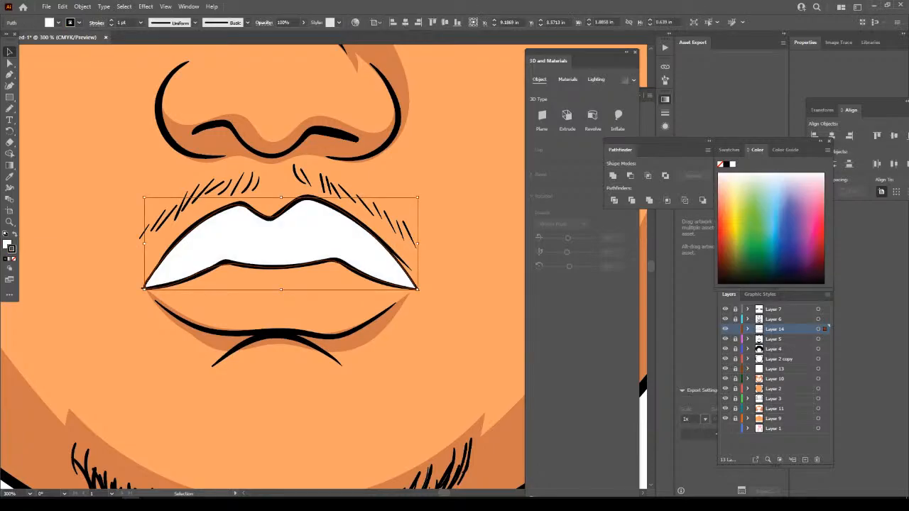
{"action": "key", "text": "slash"}
{"action": "double_click", "coordinate": [8, 245]}
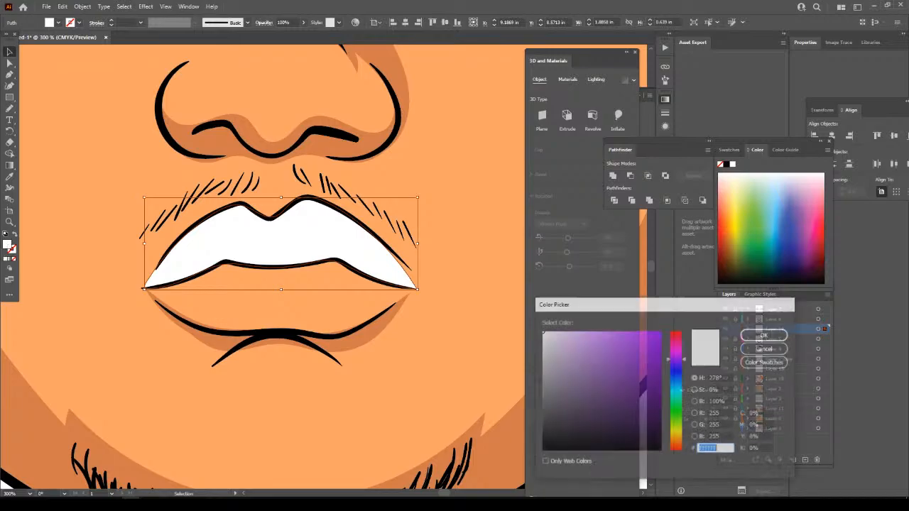
{"action": "left_click_drag", "start_coordinate": [676, 452], "coordinate": [676, 444]}
{"action": "mouse_move", "coordinate": [611, 369]}
{"action": "left_mouse_down"}
{"action": "mouse_move", "coordinate": [603, 374]}
{"action": "mouse_move", "coordinate": [608, 361]}
{"action": "left_mouse_up"}
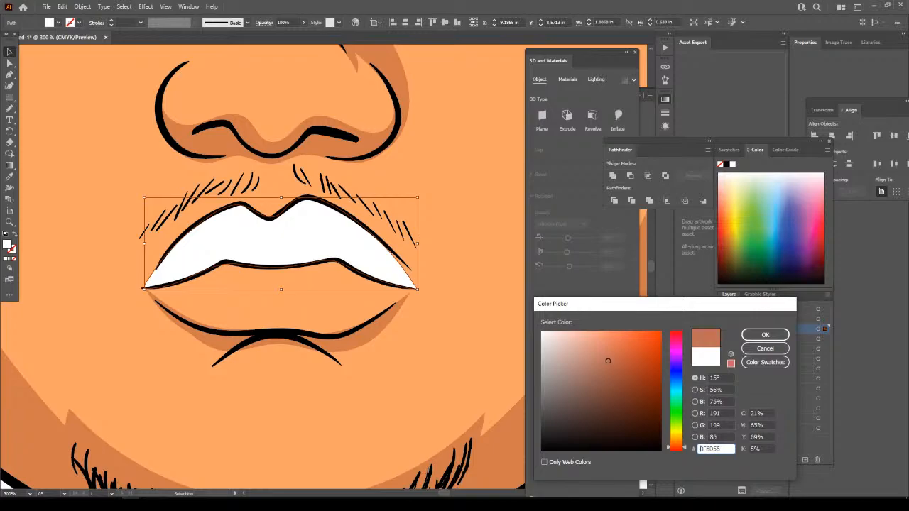
{"action": "left_click_drag", "start_coordinate": [676, 447], "coordinate": [676, 449]}
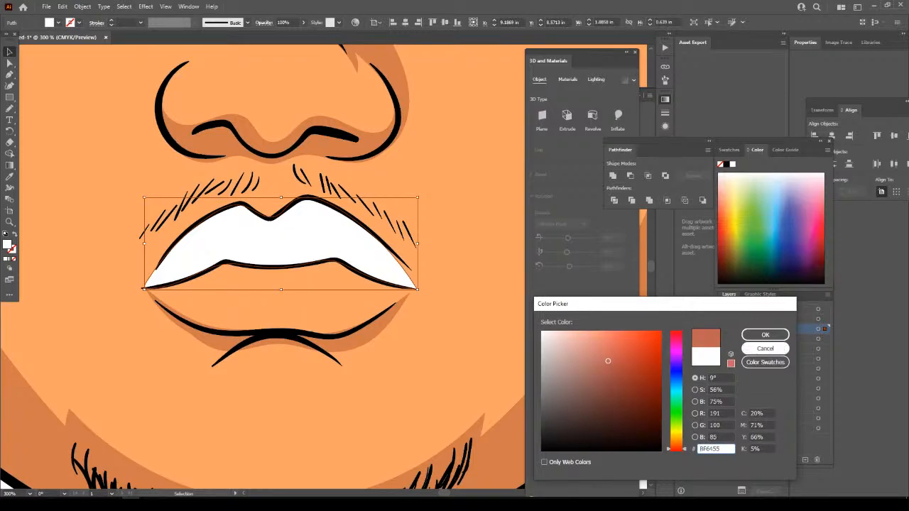
{"action": "left_click", "coordinate": [765, 335]}
{"action": "left_click", "coordinate": [461, 388]}
Examine the upper lip's brick-red color against the surrounding skin tones.
{"action": "key", "text": "ctrl+minus"}
{"action": "key", "text": "ctrl+minus"}
{"action": "key", "text": "ctrl+minus"}
{"action": "key", "text": "ctrl+minus"}
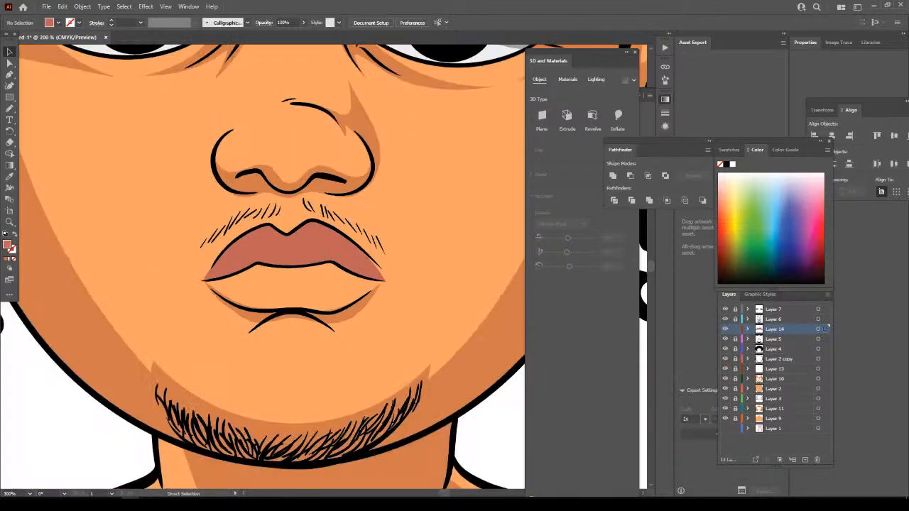
{"action": "key", "text": "ctrl+minus"}
{"action": "key", "text": "ctrl+plus"}
{"action": "key", "text": "ctrl+plus"}
{"action": "key", "text": "ctrl+plus"}
{"action": "key", "text": "ctrl+plus"}
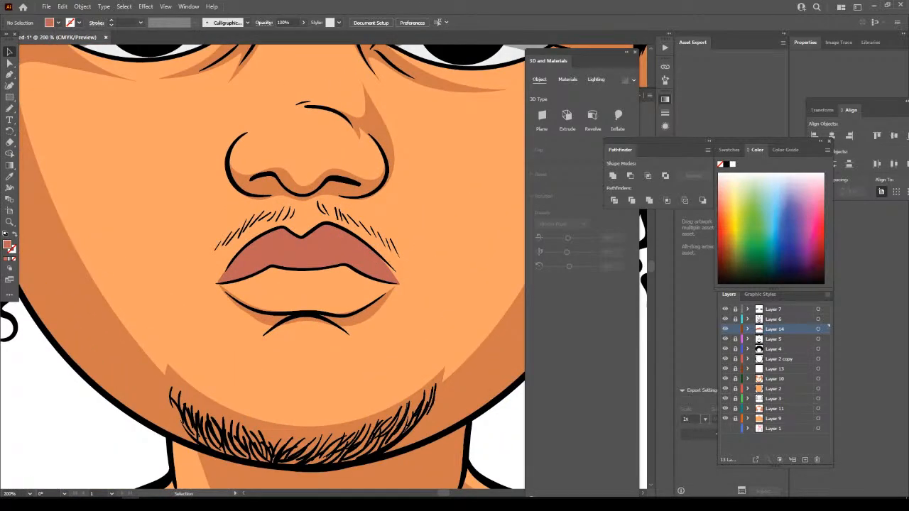
Set the fill to the light salmon pink FF847B for the lower lip.
{"action": "double_click", "coordinate": [7, 245]}
{"action": "left_click_drag", "start_coordinate": [586, 344], "coordinate": [601, 332]}
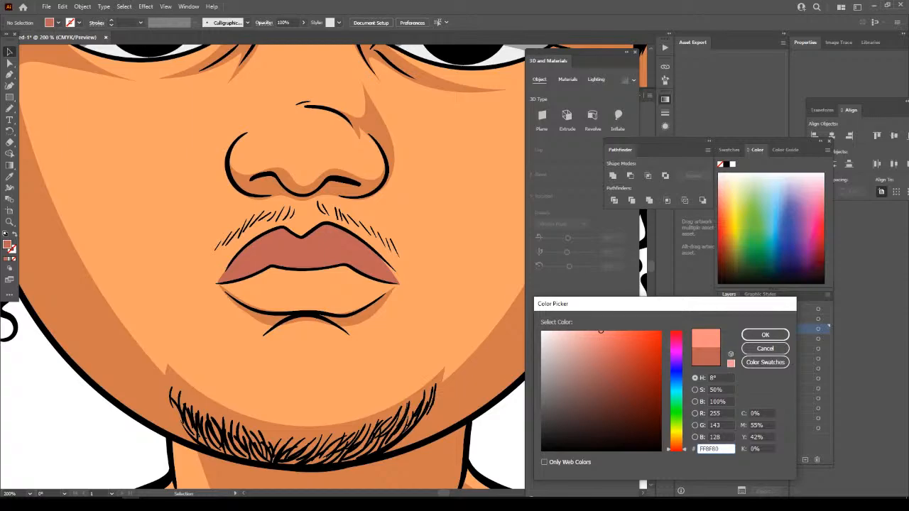
{"action": "left_click", "coordinate": [676, 447]}
{"action": "left_click", "coordinate": [676, 449]}
{"action": "left_click_drag", "start_coordinate": [601, 331], "coordinate": [603, 330]}
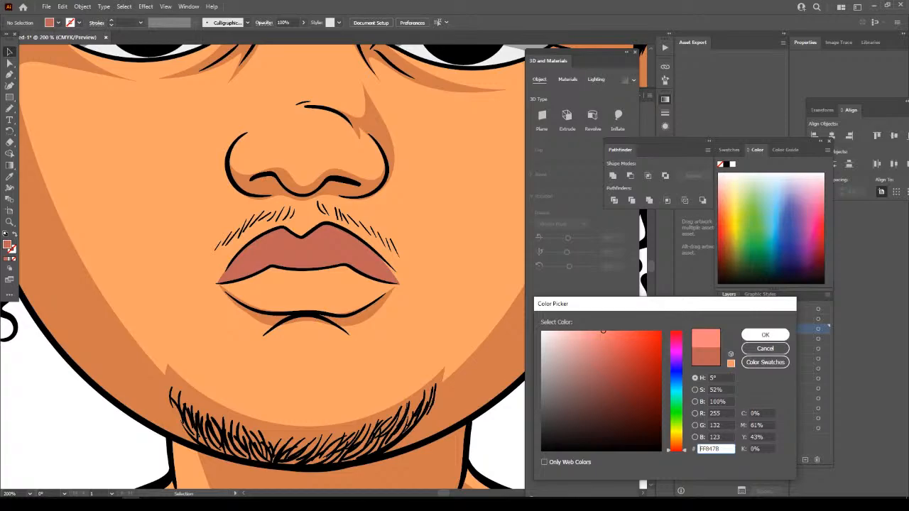
{"action": "left_click", "coordinate": [765, 334]}
Draw a closed salmon-pink shape with the Pencil tool filling the lower lip within its black outlines.
{"action": "key", "text": "ctrl+plus"}
{"action": "key", "text": "ctrl+plus"}
{"action": "key", "text": "ctrl+plus"}
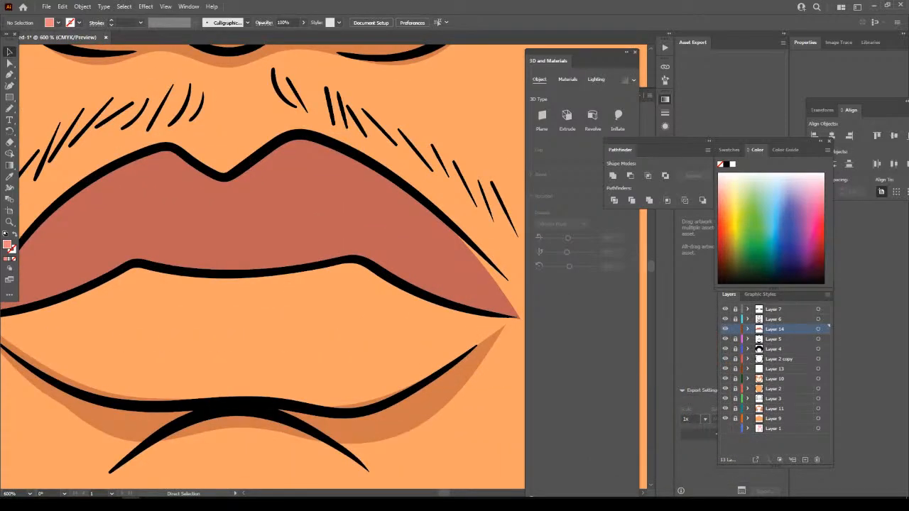
{"action": "key", "text": "ctrl+minus"}
{"action": "scroll", "coordinate": [263, 270], "scroll_direction": "up", "scroll_amount": 2}
{"action": "key", "text": "n"}
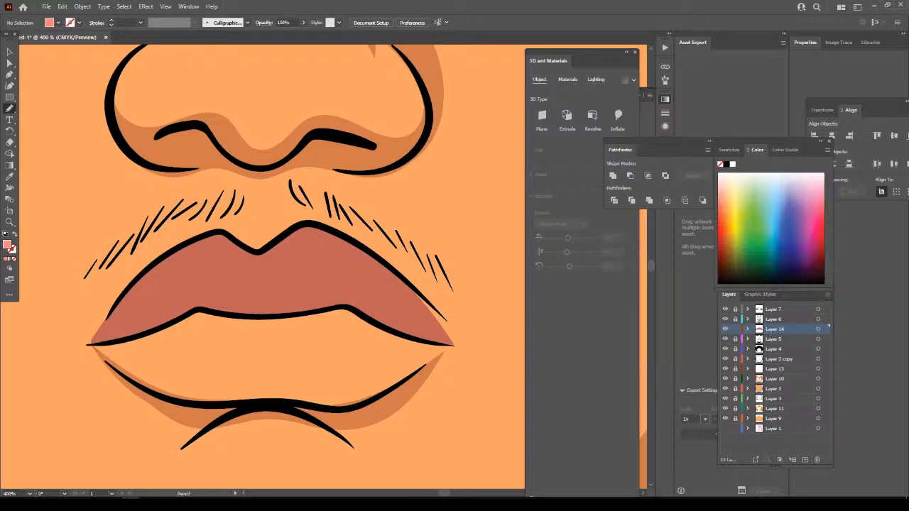
{"action": "mouse_move", "coordinate": [96, 352]}
{"action": "left_mouse_down"}
{"action": "mouse_move", "coordinate": [170, 399]}
{"action": "mouse_move", "coordinate": [350, 406]}
{"action": "mouse_move", "coordinate": [402, 380]}
{"action": "left_mouse_up"}
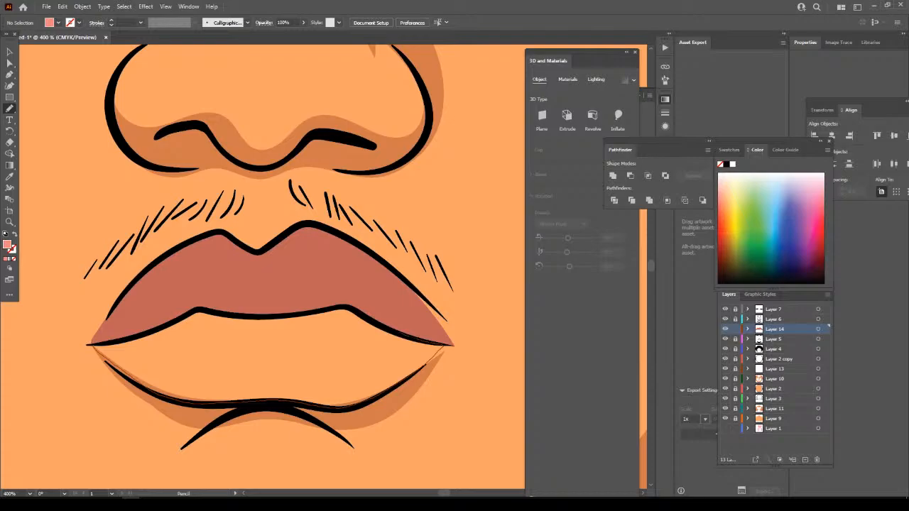
{"action": "left_click_drag", "start_coordinate": [351, 309], "coordinate": [175, 320]}
{"action": "left_click_drag", "start_coordinate": [99, 345], "coordinate": [92, 347]}
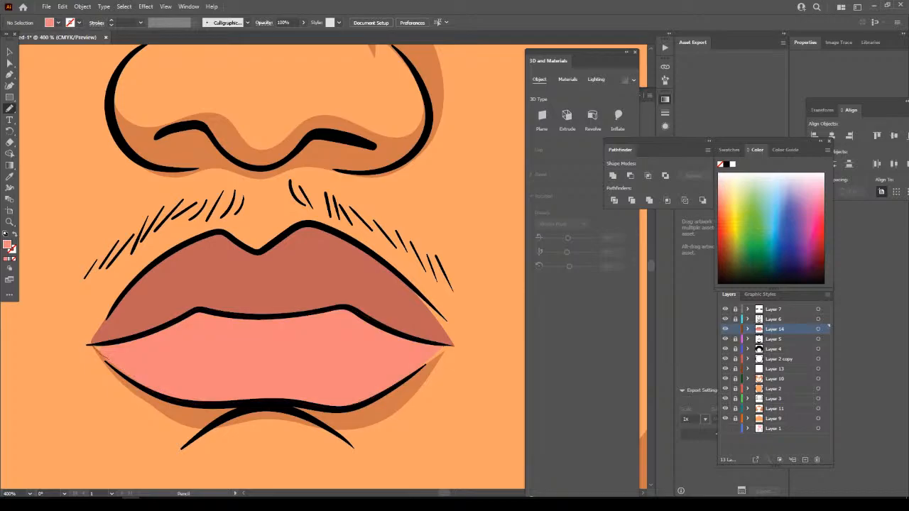
Examine both colored lips against the whole face and up close at their edges.
{"action": "key", "text": "ctrl+minus"}
{"action": "key", "text": "ctrl+minus"}
{"action": "key", "text": "ctrl+minus"}
{"action": "key", "text": "ctrl+minus"}
{"action": "key", "text": "ctrl+minus"}
{"action": "key", "text": "ctrl+minus"}
{"action": "key", "text": "ctrl+minus"}
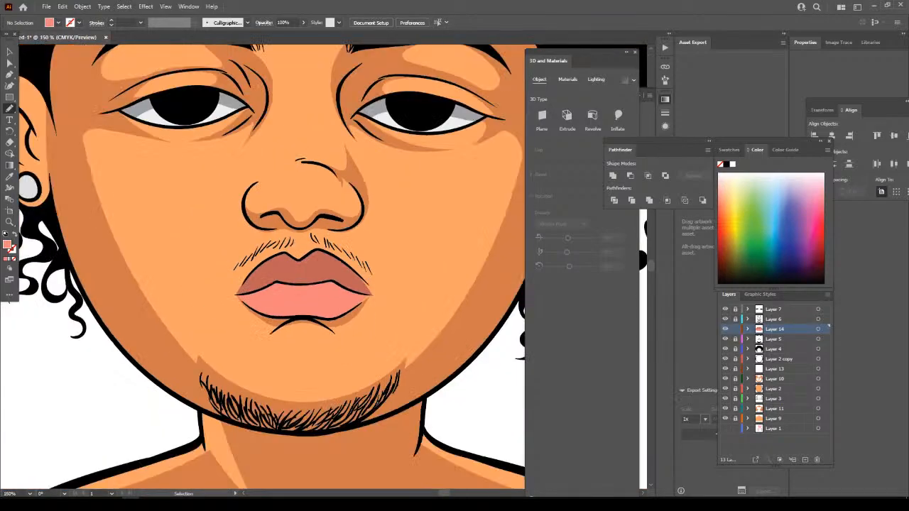
{"action": "key", "text": "ctrl+plus"}
{"action": "key", "text": "ctrl+plus"}
{"action": "key", "text": "ctrl+plus"}
{"action": "key", "text": "ctrl+plus"}
{"action": "key", "text": "ctrl+plus"}
{"action": "key", "text": "ctrl+plus"}
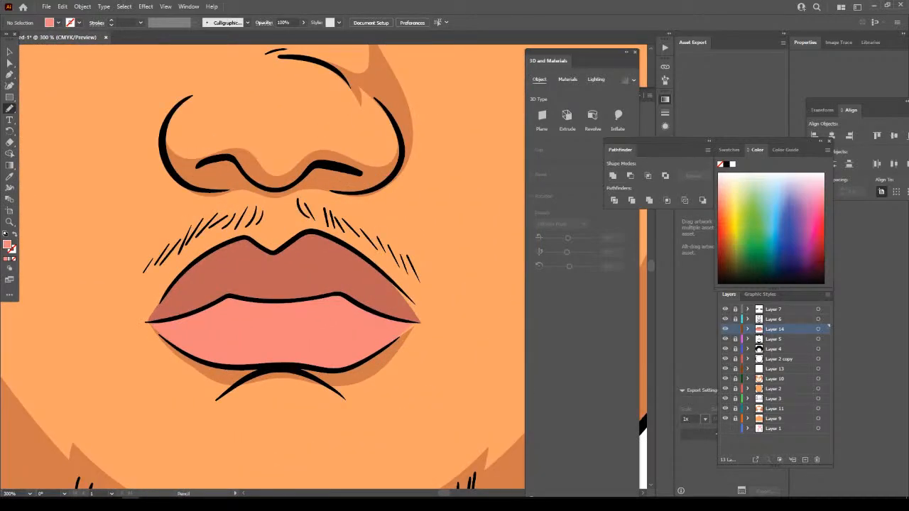
Change the lower lip's fill to the softer peach-pink FF9C85.
{"action": "key", "text": "v"}
{"action": "left_click", "coordinate": [281, 334]}
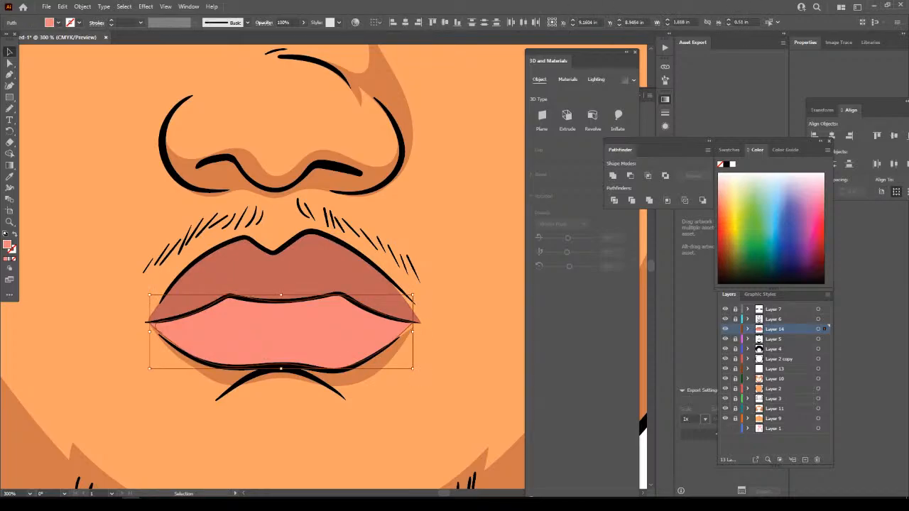
{"action": "double_click", "coordinate": [7, 244]}
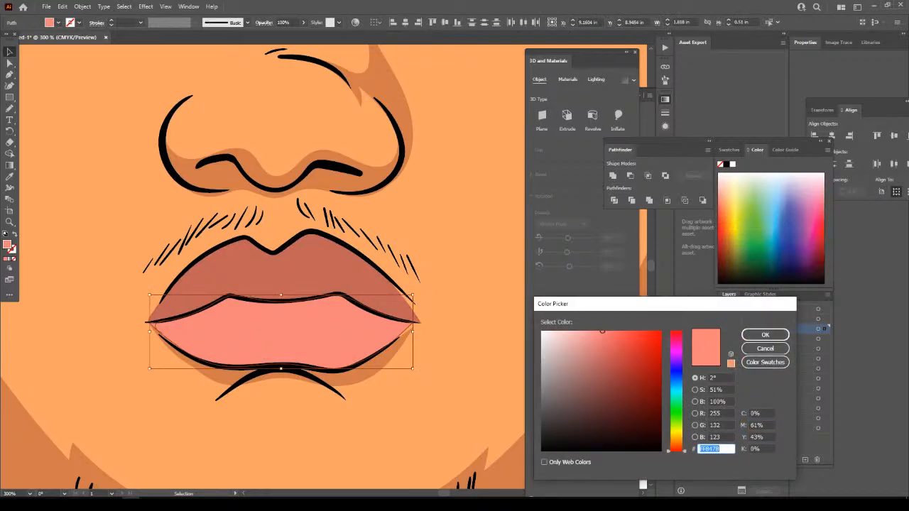
{"action": "type", "text": "FF9592"}
{"action": "left_click_drag", "start_coordinate": [676, 451], "coordinate": [676, 447]}
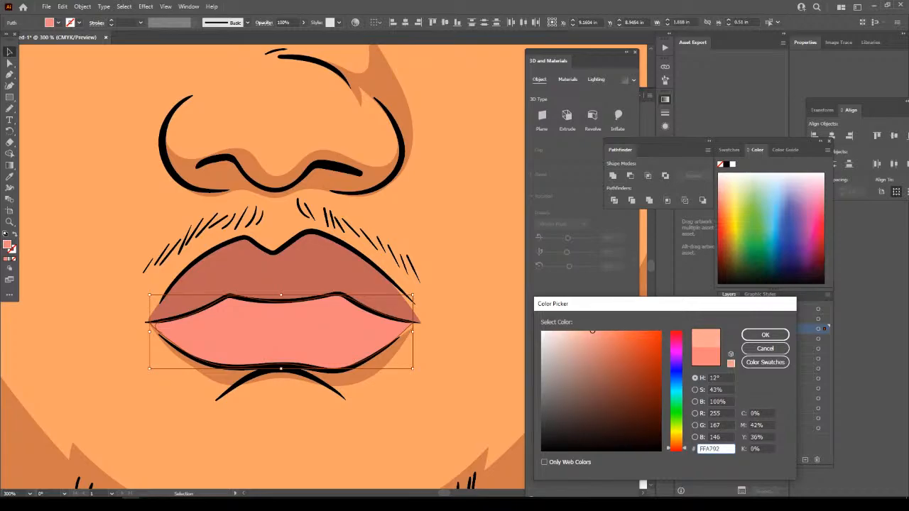
{"action": "left_click_drag", "start_coordinate": [592, 331], "coordinate": [599, 331]}
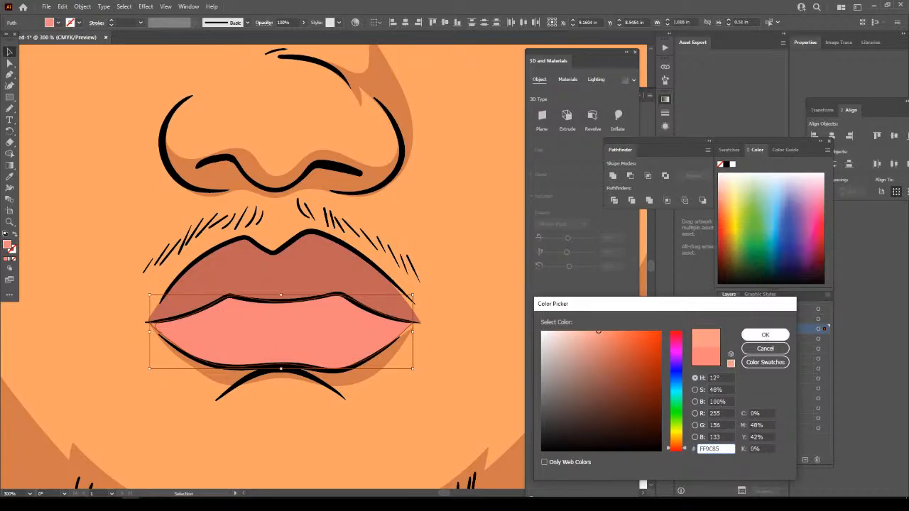
{"action": "left_click", "coordinate": [765, 335]}
{"action": "key", "text": "ctrl+shift+a"}
Examine the recolored lower lip against the whole portrait.
{"action": "key", "text": "ctrl+minus"}
{"action": "key", "text": "ctrl+minus"}
{"action": "key", "text": "ctrl+minus"}
{"action": "key", "text": "ctrl+minus"}
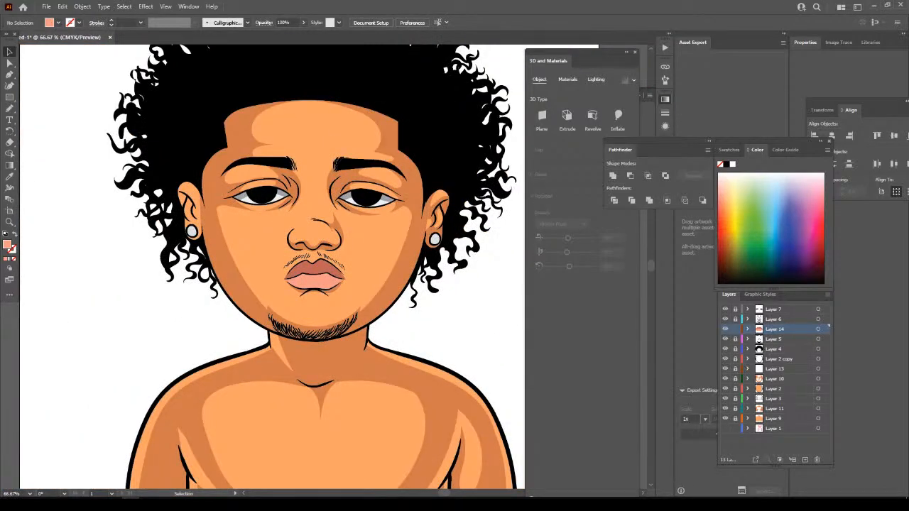
{"action": "key", "text": "ctrl+minus"}
{"action": "key", "text": "ctrl+minus"}
{"action": "scroll", "coordinate": [317, 284], "scroll_direction": "up", "scroll_amount": 1}
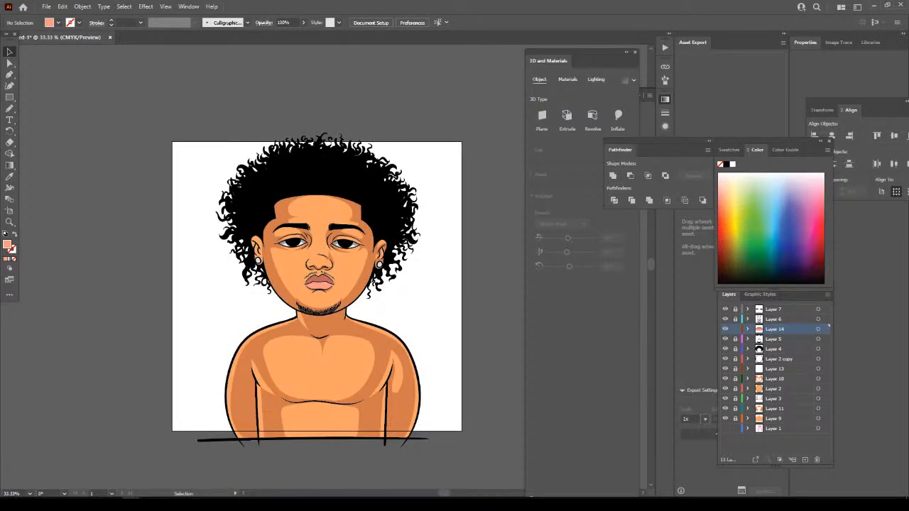
{"action": "key", "text": "ctrl+plus"}
{"action": "key", "text": "ctrl+minus"}
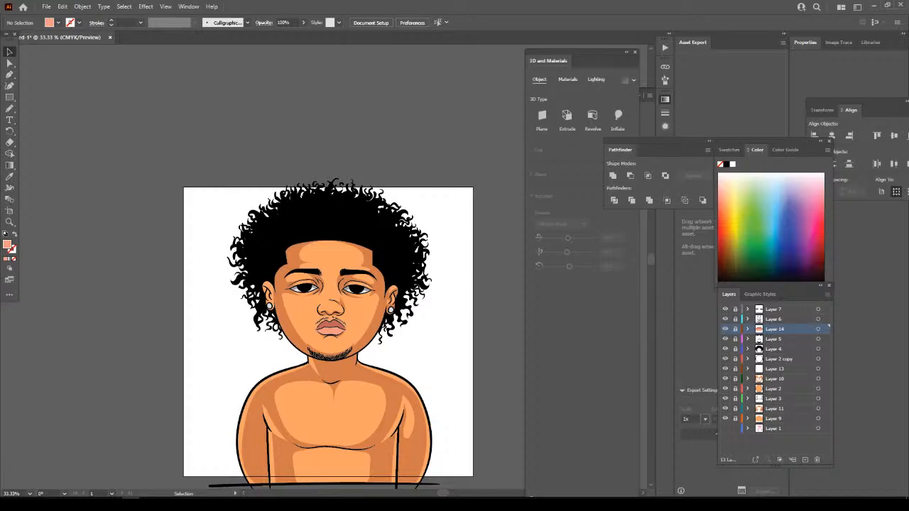
Add a new layer directly above Layer 9 for the body's mid-tone shading.
{"action": "left_click", "coordinate": [789, 419]}
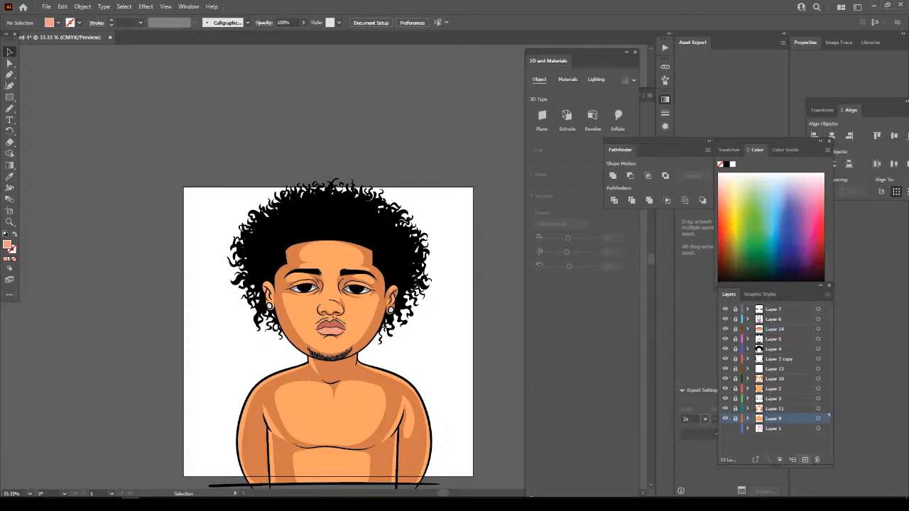
{"action": "left_click", "coordinate": [804, 459]}
Sample the torso's light skin color and darken the fill slightly to an orange between the highlight and shadow tones.
{"action": "key", "text": "ctrl+minus"}
{"action": "scroll", "coordinate": [326, 284], "scroll_direction": "down", "scroll_amount": 1}
{"action": "key", "text": "ctrl+plus"}
{"action": "key", "text": "ctrl+plus"}
{"action": "key", "text": "ctrl+plus"}
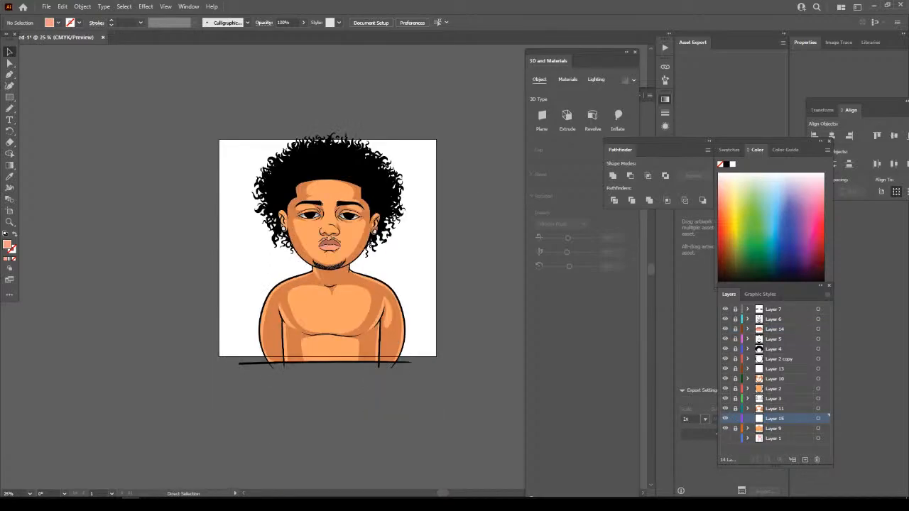
{"action": "scroll", "coordinate": [326, 284], "scroll_direction": "down", "scroll_amount": 1}
{"action": "key", "text": "ctrl+plus"}
{"action": "scroll", "coordinate": [326, 284], "scroll_direction": "right", "scroll_amount": 1}
{"action": "scroll", "coordinate": [326, 284], "scroll_direction": "down", "scroll_amount": 3}
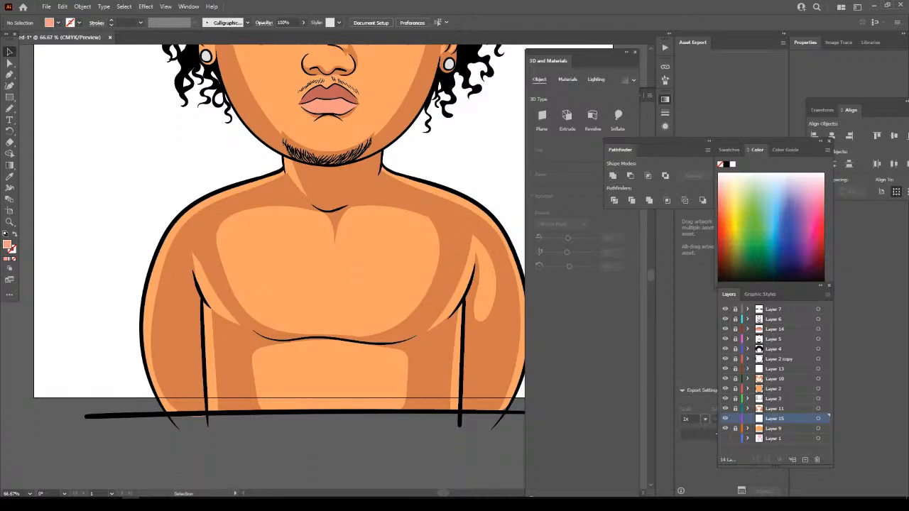
{"action": "scroll", "coordinate": [326, 284], "scroll_direction": "right", "scroll_amount": 3}
{"action": "scroll", "coordinate": [326, 284], "scroll_direction": "down", "scroll_amount": 1}
{"action": "key", "text": "ctrl+plus"}
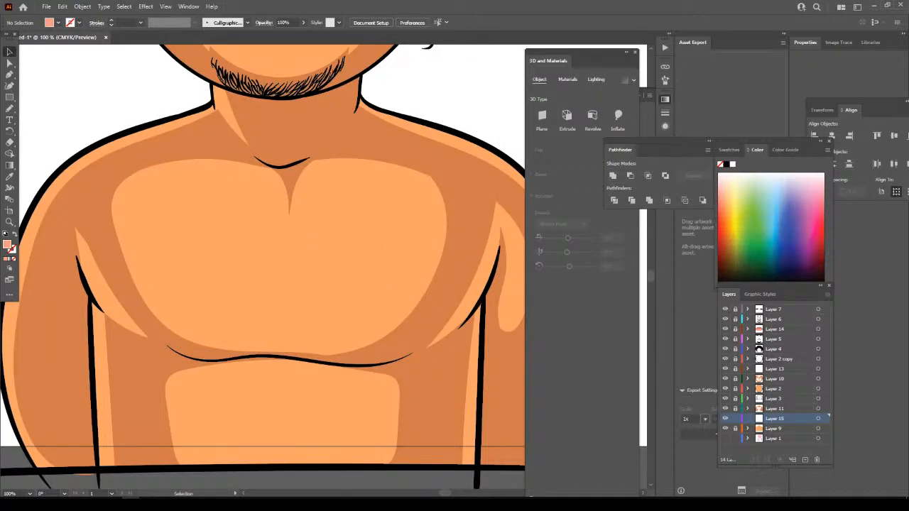
{"action": "scroll", "coordinate": [324, 268], "scroll_direction": "up", "scroll_amount": 1}
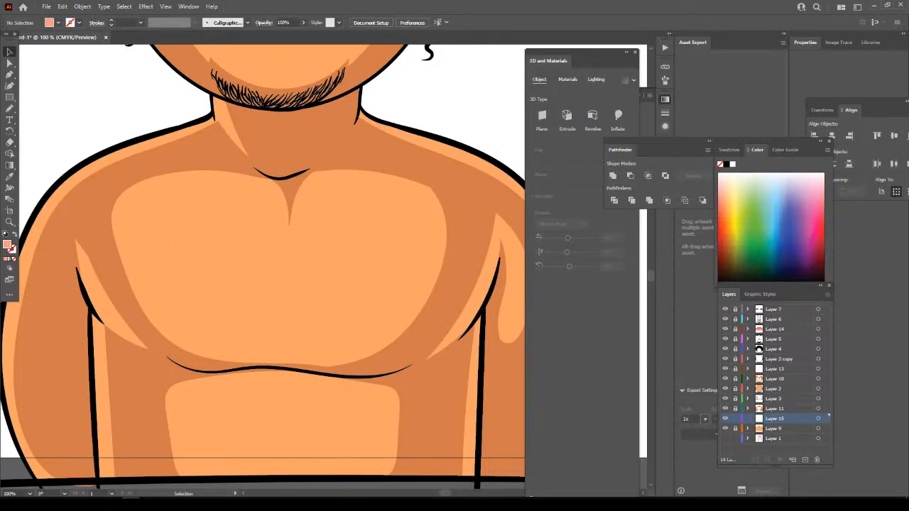
{"action": "key", "text": "i"}
{"action": "double_click", "coordinate": [7, 244]}
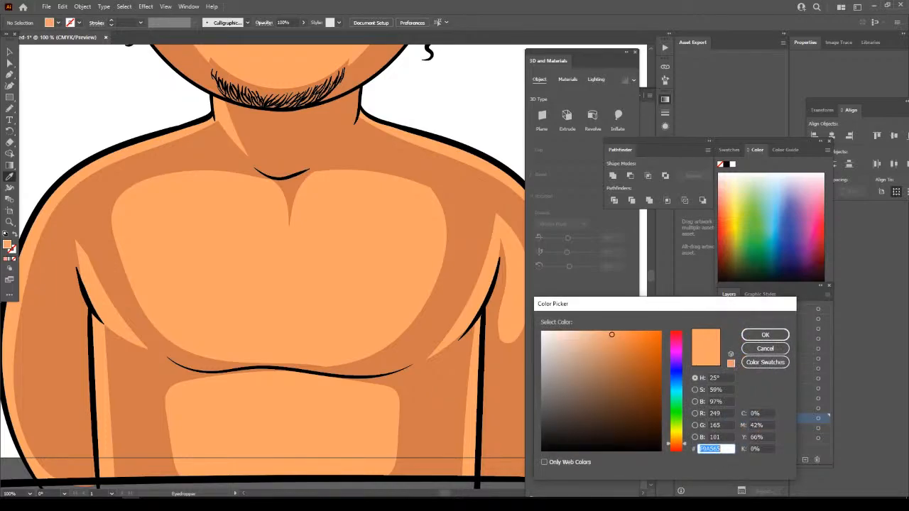
{"action": "type", "text": "DD905B"}
{"action": "left_click_drag", "start_coordinate": [611, 347], "coordinate": [613, 346]}
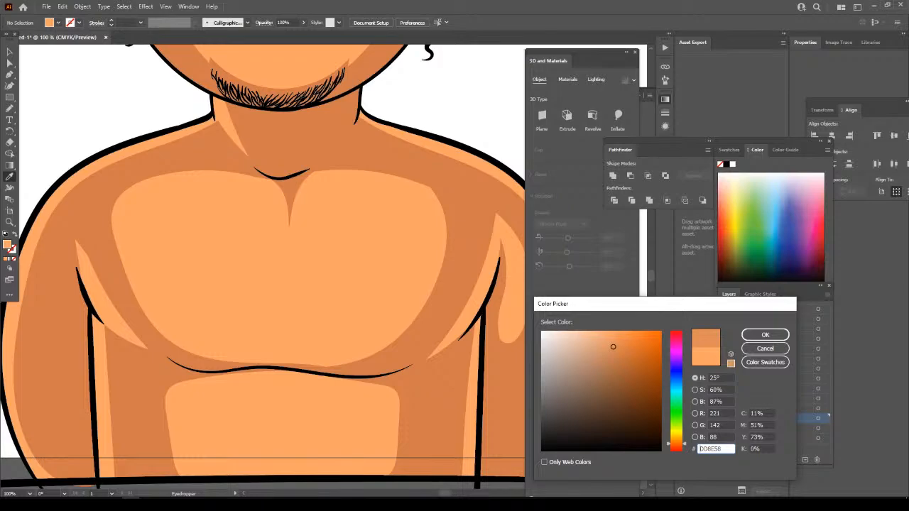
{"action": "left_click_drag", "start_coordinate": [676, 444], "coordinate": [676, 445]}
{"action": "left_click_drag", "start_coordinate": [613, 347], "coordinate": [615, 341]}
{"action": "left_click_drag", "start_coordinate": [676, 445], "coordinate": [676, 444]}
{"action": "left_click", "coordinate": [765, 335]}
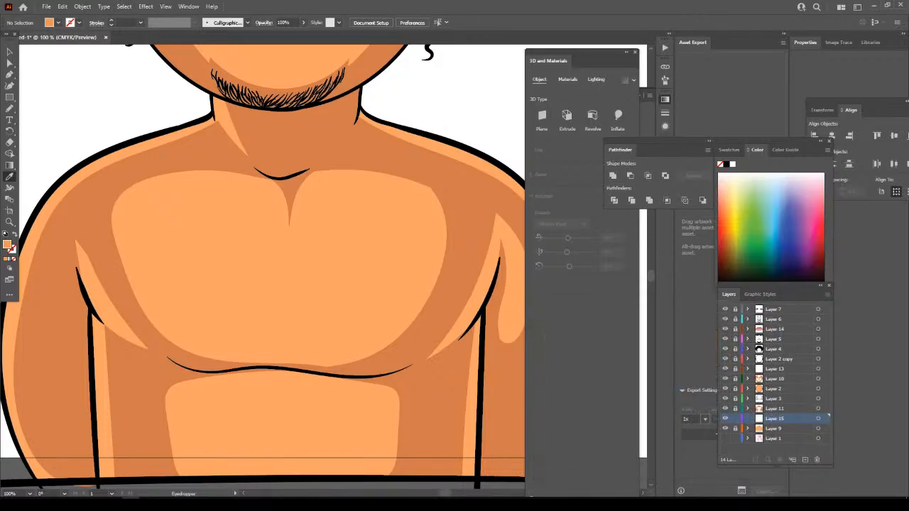
Draw a closed mid-tone orange shape with the Pencil tool over the viewer's right side of the chest and abdomen highlights.
{"action": "key", "text": "n"}
{"action": "scroll", "coordinate": [152, 274], "scroll_direction": "down", "scroll_amount": 1}
{"action": "scroll", "coordinate": [298, 282], "scroll_direction": "up", "scroll_amount": 1}
{"action": "scroll", "coordinate": [298, 282], "scroll_direction": "left", "scroll_amount": 2}
{"action": "scroll", "coordinate": [298, 282], "scroll_direction": "down", "scroll_amount": 2}
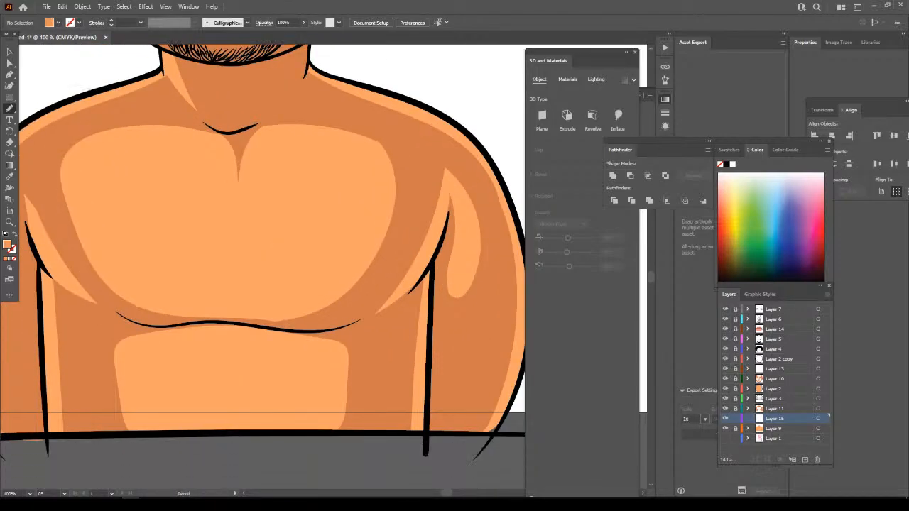
{"action": "mouse_move", "coordinate": [365, 390]}
{"action": "left_mouse_down"}
{"action": "mouse_move", "coordinate": [295, 432]}
{"action": "mouse_move", "coordinate": [255, 430]}
{"action": "mouse_move", "coordinate": [277, 342]}
{"action": "mouse_move", "coordinate": [245, 323]}
{"action": "mouse_move", "coordinate": [273, 309]}
{"action": "mouse_move", "coordinate": [338, 211]}
{"action": "mouse_move", "coordinate": [321, 152]}
{"action": "mouse_move", "coordinate": [252, 139]}
{"action": "mouse_move", "coordinate": [264, 107]}
{"action": "left_mouse_up"}
Draw a closed mid-tone shape with the Pencil tool over the highlights of the arm and armpit on the viewer's right.
{"action": "key", "text": "ctrl+minus"}
{"action": "key", "text": "ctrl+minus"}
{"action": "key", "text": "ctrl+minus"}
{"action": "key", "text": "ctrl+minus"}
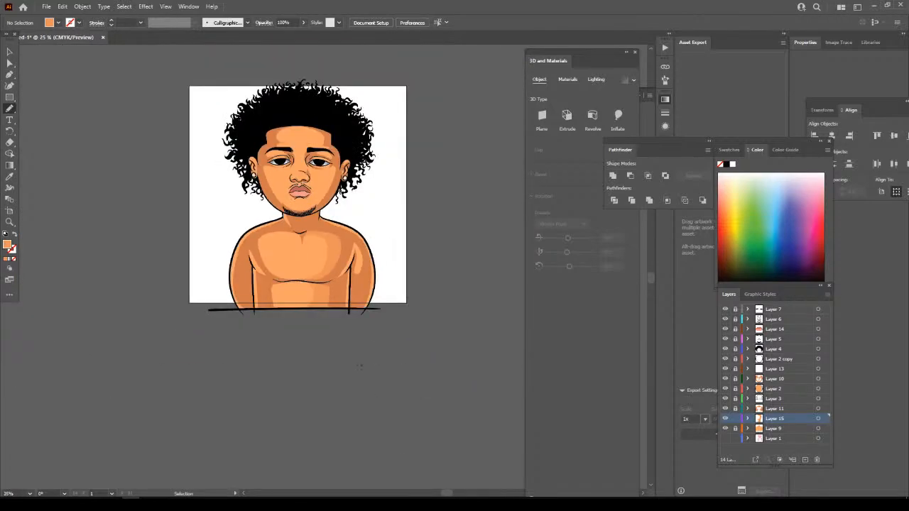
{"action": "key", "text": "ctrl+equal"}
{"action": "key", "text": "ctrl+equal"}
{"action": "key", "text": "ctrl+equal"}
{"action": "key", "text": "ctrl+equal"}
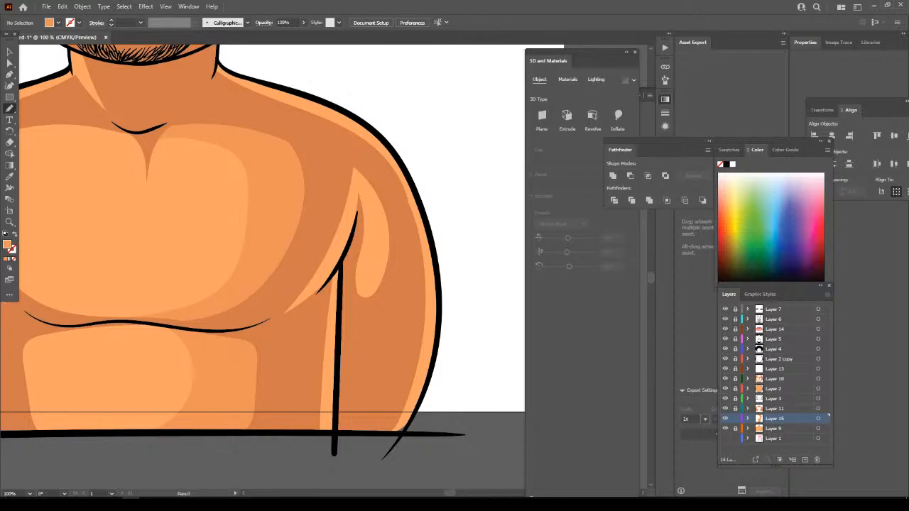
{"action": "left_click_drag", "start_coordinate": [304, 431], "coordinate": [350, 432]}
{"action": "left_click_drag", "start_coordinate": [346, 149], "coordinate": [287, 370]}
Draw a closed mid-tone shape along the lower chest, around the viewer's left pectoral and down that side of the torso.
{"action": "key", "text": "ctrl+minus"}
{"action": "key", "text": "ctrl+minus"}
{"action": "key", "text": "ctrl+minus"}
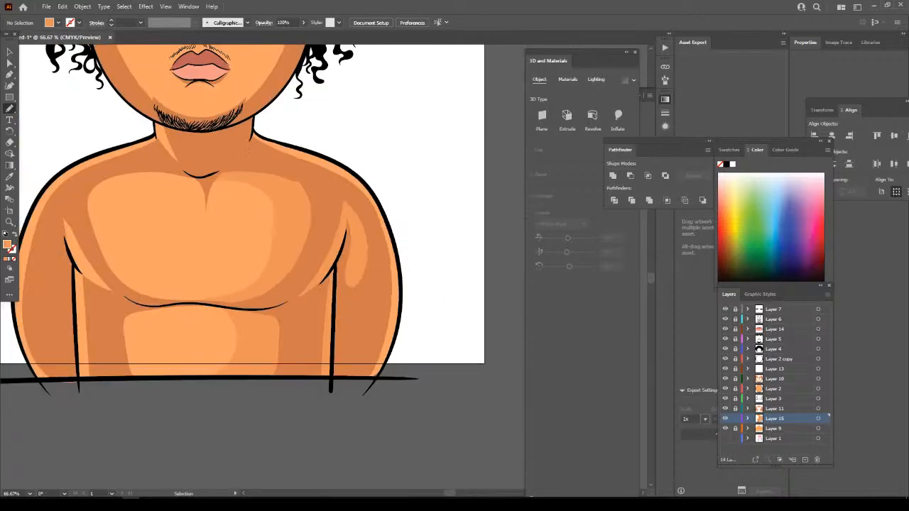
{"action": "key", "text": "ctrl+minus"}
{"action": "key", "text": "ctrl+minus"}
{"action": "scroll", "coordinate": [309, 220], "scroll_direction": "left", "scroll_amount": 1}
{"action": "key", "text": "ctrl+equal"}
{"action": "key", "text": "ctrl+equal"}
{"action": "key", "text": "ctrl+equal"}
{"action": "key", "text": "ctrl+equal"}
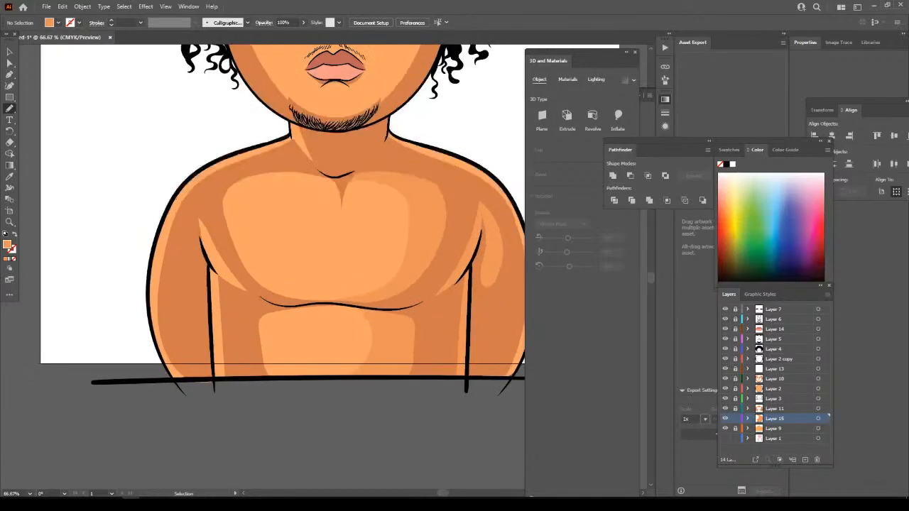
{"action": "mouse_move", "coordinate": [417, 262]}
{"action": "left_mouse_down"}
{"action": "mouse_move", "coordinate": [396, 279]}
{"action": "mouse_move", "coordinate": [356, 288]}
{"action": "mouse_move", "coordinate": [273, 284]}
{"action": "mouse_move", "coordinate": [241, 240]}
{"action": "mouse_move", "coordinate": [237, 212]}
{"action": "mouse_move", "coordinate": [250, 188]}
{"action": "mouse_move", "coordinate": [333, 180]}
{"action": "mouse_move", "coordinate": [262, 163]}
{"action": "mouse_move", "coordinate": [229, 169]}
{"action": "mouse_move", "coordinate": [197, 195]}
{"action": "mouse_move", "coordinate": [186, 226]}
{"action": "mouse_move", "coordinate": [193, 348]}
{"action": "left_mouse_up"}
{"action": "left_click_drag", "start_coordinate": [210, 380], "coordinate": [228, 380]}
{"action": "left_click_drag", "start_coordinate": [236, 343], "coordinate": [239, 324]}
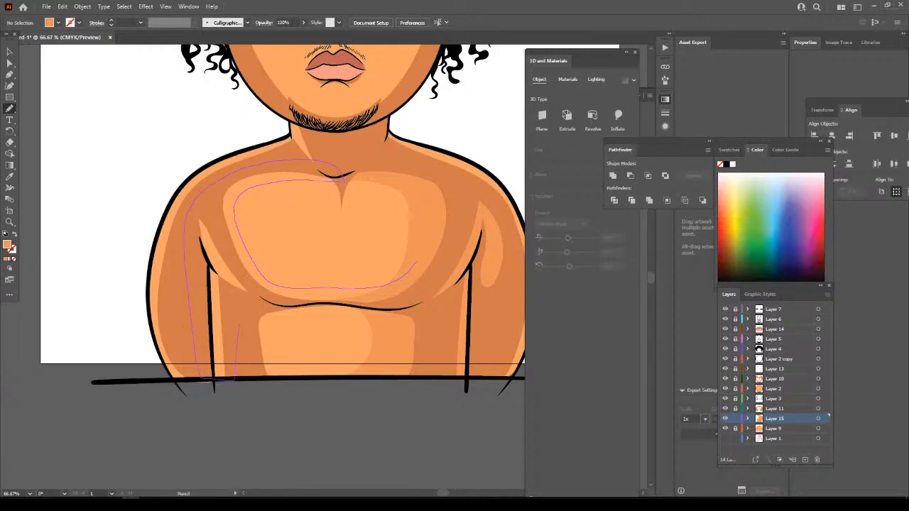
{"action": "left_click_drag", "start_coordinate": [416, 264], "coordinate": [417, 261]}
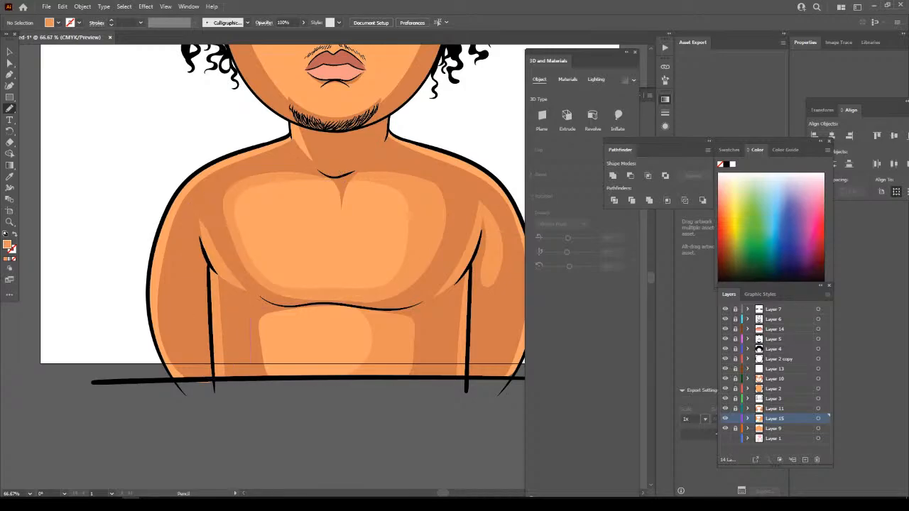
Draw closed mid-tone shapes along the viewer's left side and upper edge of the abdomen highlight.
{"action": "mouse_move", "coordinate": [253, 375]}
{"action": "left_mouse_down"}
{"action": "mouse_move", "coordinate": [284, 378]}
{"action": "mouse_move", "coordinate": [305, 314]}
{"action": "mouse_move", "coordinate": [353, 298]}
{"action": "left_mouse_up"}
{"action": "key", "text": "ctrl+minus"}
{"action": "key", "text": "ctrl+minus"}
{"action": "key", "text": "ctrl+minus"}
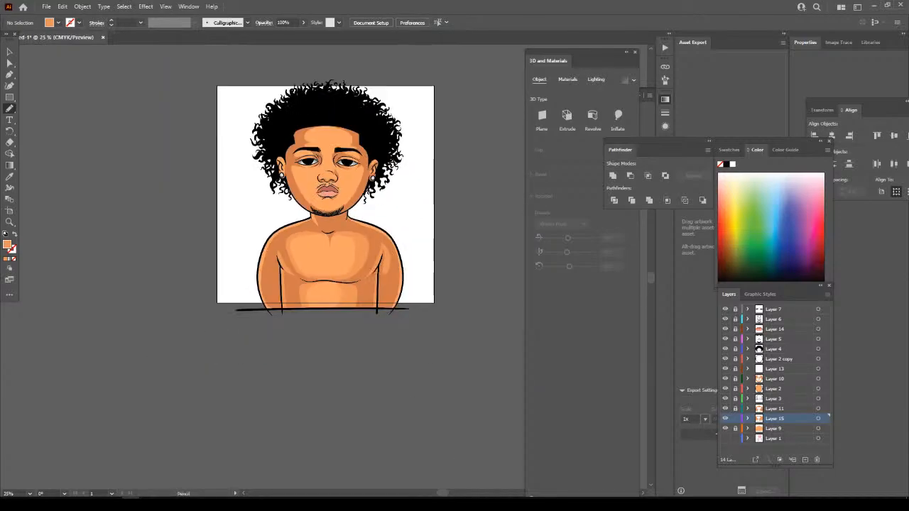
{"action": "key", "text": "ctrl+equal"}
{"action": "key", "text": "ctrl+equal"}
{"action": "key", "text": "ctrl+equal"}
{"action": "key", "text": "ctrl+equal"}
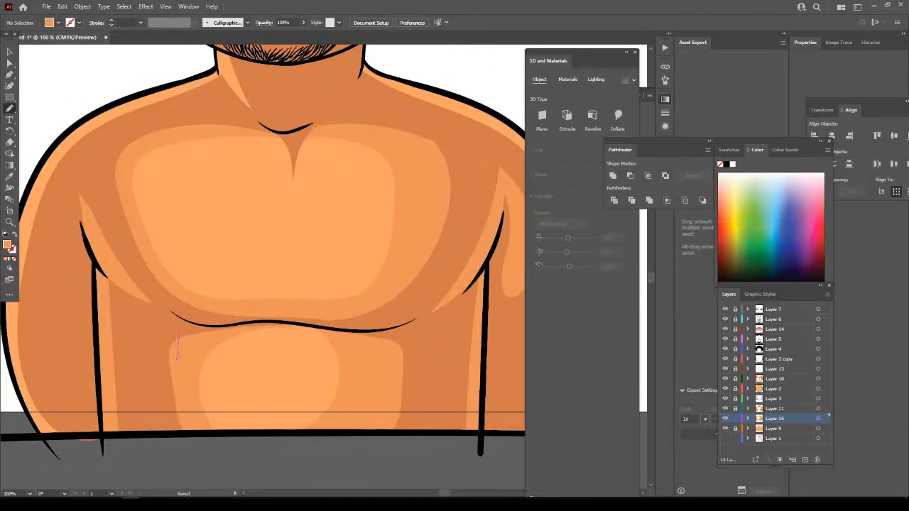
{"action": "mouse_move", "coordinate": [180, 356]}
{"action": "left_mouse_down"}
{"action": "mouse_move", "coordinate": [226, 343]}
{"action": "mouse_move", "coordinate": [366, 353]}
{"action": "mouse_move", "coordinate": [356, 333]}
{"action": "left_mouse_up"}
Draw further mid-tone Pencil shapes around the armpit and arm on the viewer's right and across the upper chest.
{"action": "scroll", "coordinate": [355, 334], "scroll_direction": "up", "scroll_amount": 2}
{"action": "left_click_drag", "start_coordinate": [435, 426], "coordinate": [414, 392]}
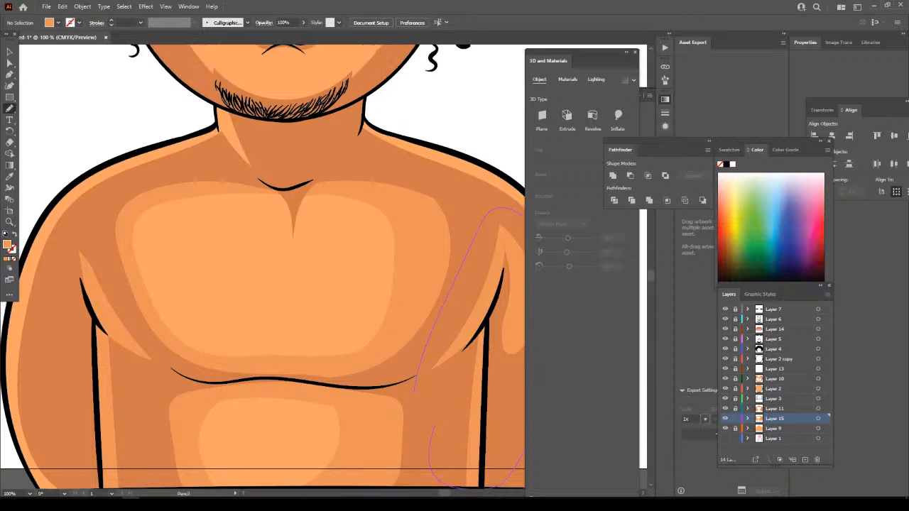
{"action": "mouse_move", "coordinate": [325, 187]}
{"action": "left_mouse_down"}
{"action": "mouse_move", "coordinate": [292, 260]}
{"action": "mouse_move", "coordinate": [279, 205]}
{"action": "mouse_move", "coordinate": [210, 180]}
{"action": "left_mouse_up"}
{"action": "key", "text": "ctrl+minus"}
{"action": "key", "text": "ctrl+minus"}
{"action": "key", "text": "ctrl+minus"}
{"action": "key", "text": "ctrl+minus"}
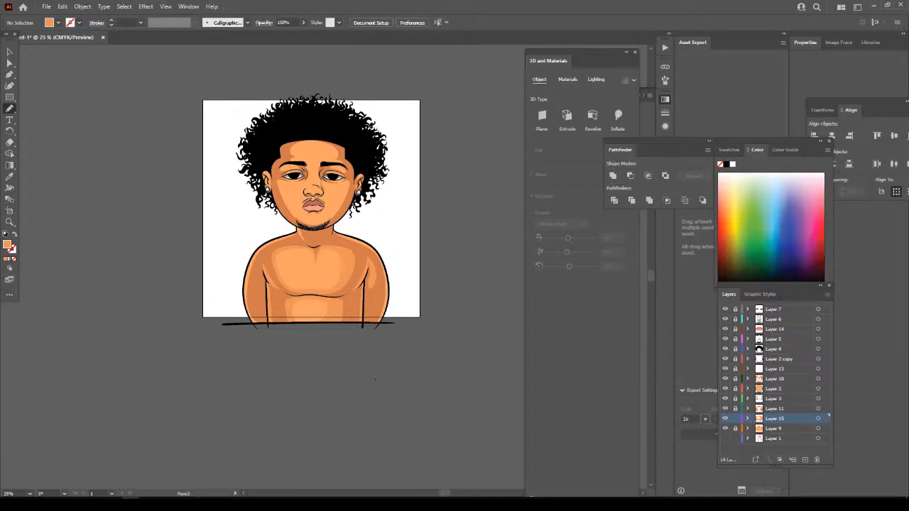
Try to draw a closed mid-tone shape over the viewer's right cheek and jaw on the body's mid-tone layer.
{"action": "scroll", "coordinate": [375, 379], "scroll_direction": "up", "scroll_amount": 3}
{"action": "key", "text": "ctrl+plus"}
{"action": "key", "text": "ctrl+plus"}
{"action": "key", "text": "ctrl+plus"}
{"action": "scroll", "coordinate": [431, 251], "scroll_direction": "up", "scroll_amount": 4}
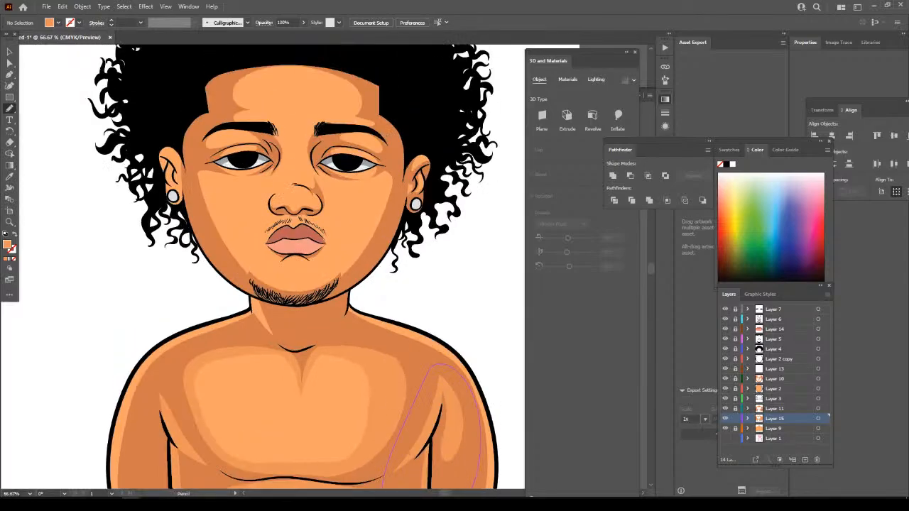
{"action": "key", "text": "ctrl+plus"}
{"action": "scroll", "coordinate": [432, 250], "scroll_direction": "up", "scroll_amount": 2}
{"action": "key", "text": "ctrl+plus"}
{"action": "scroll", "coordinate": [432, 250], "scroll_direction": "up", "scroll_amount": 2}
{"action": "left_click_drag", "start_coordinate": [419, 304], "coordinate": [359, 360]}
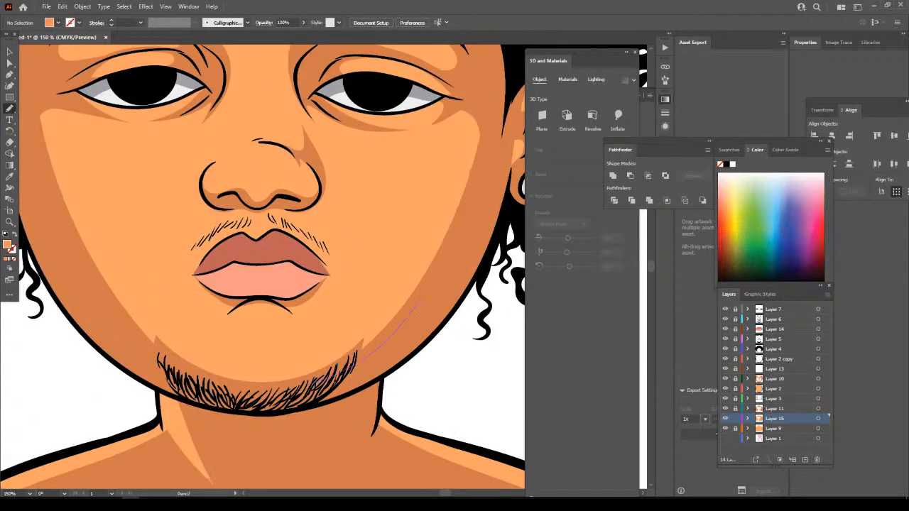
{"action": "left_click_drag", "start_coordinate": [274, 380], "coordinate": [292, 326]}
{"action": "mouse_move", "coordinate": [317, 287]}
{"action": "left_mouse_down"}
{"action": "mouse_move", "coordinate": [346, 304]}
{"action": "mouse_move", "coordinate": [406, 219]}
{"action": "mouse_move", "coordinate": [395, 148]}
{"action": "mouse_move", "coordinate": [359, 128]}
{"action": "mouse_move", "coordinate": [431, 113]}
{"action": "left_mouse_up"}
{"action": "left_click_drag", "start_coordinate": [490, 156], "coordinate": [418, 306]}
Add a new layer directly above Layer 2 for the face's mid-tone shading.
{"action": "left_click", "coordinate": [779, 358]}
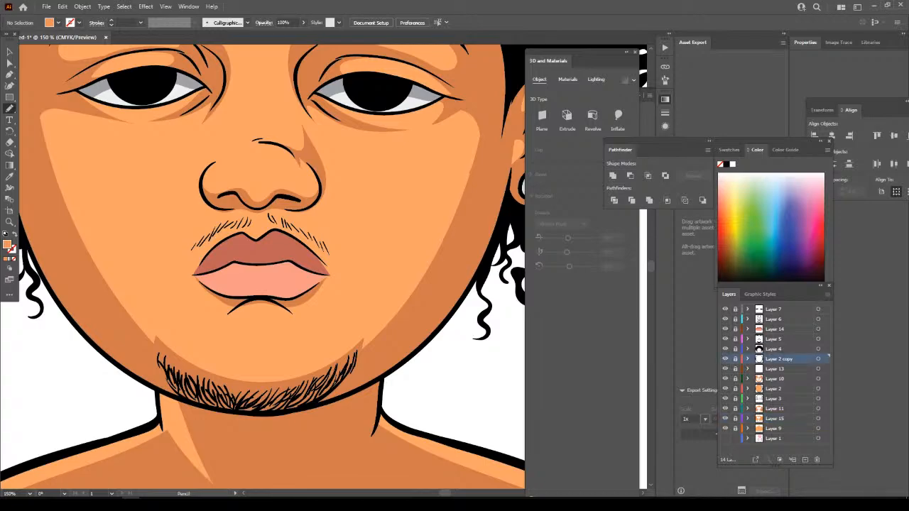
{"action": "left_click", "coordinate": [779, 368]}
{"action": "left_click", "coordinate": [779, 379]}
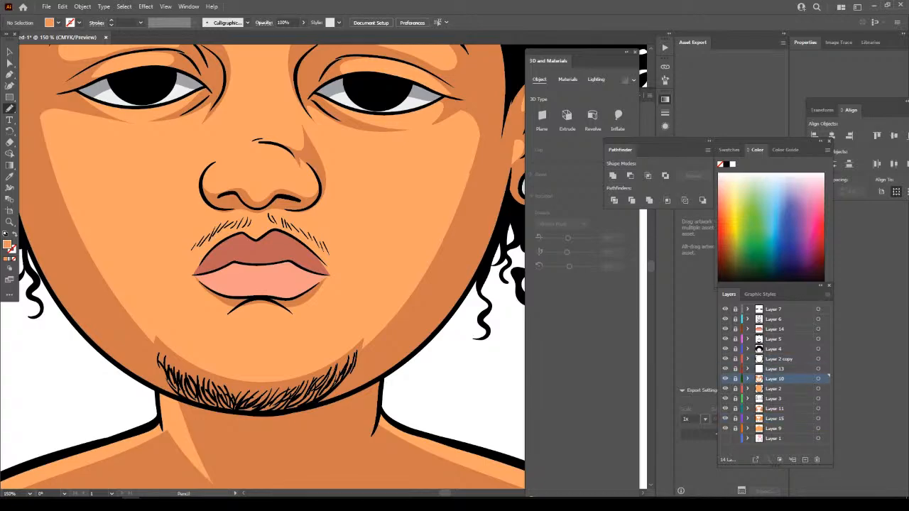
{"action": "left_click", "coordinate": [779, 388]}
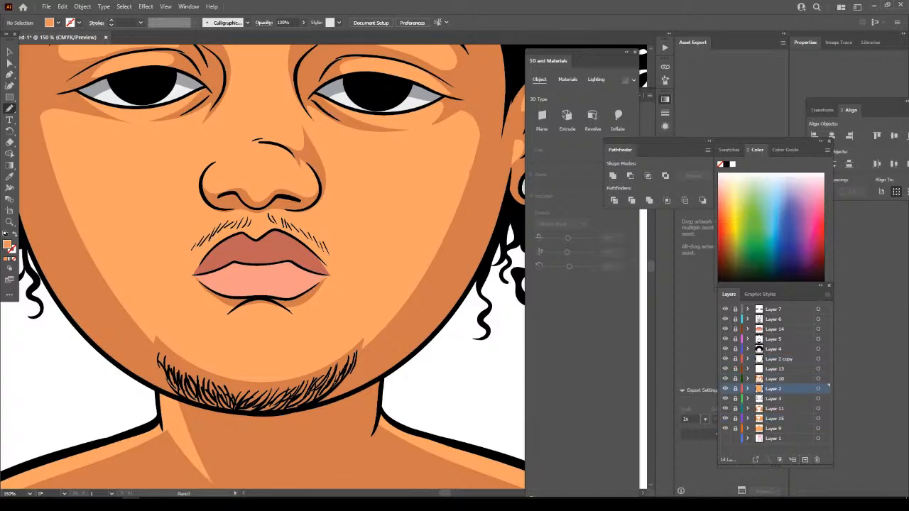
{"action": "left_click", "coordinate": [805, 460]}
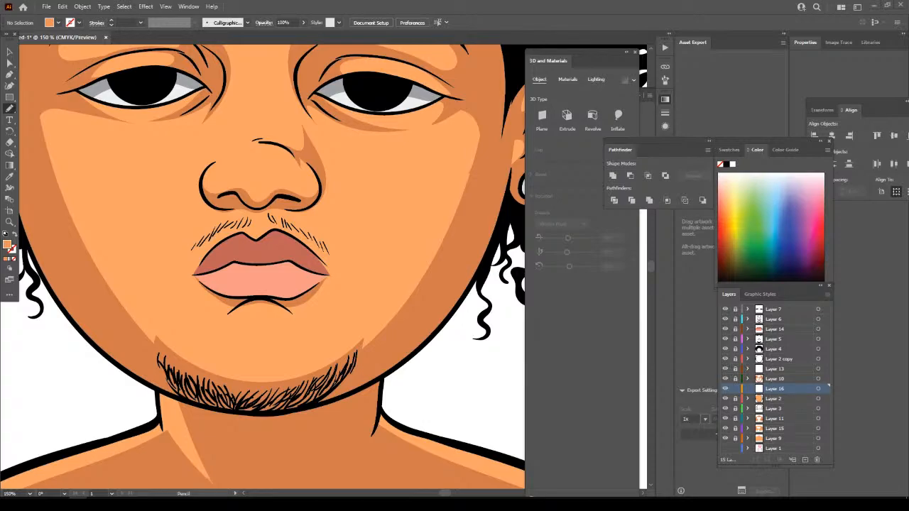
Draw a closed mid-tone Pencil shape over the viewer's right cheek and jaw, reaching the chin, on Layer 16.
{"action": "key", "text": "ctrl+minus"}
{"action": "key", "text": "ctrl+minus"}
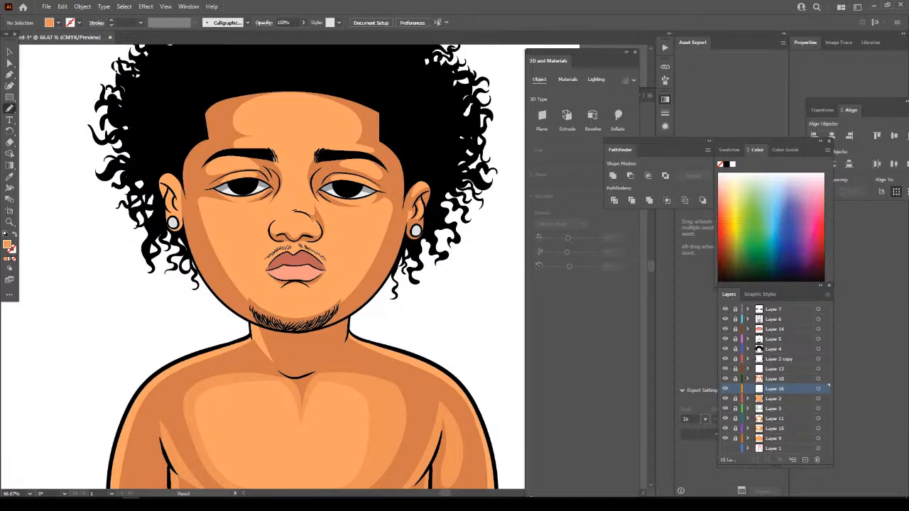
{"action": "key", "text": "ctrl+minus"}
{"action": "key", "text": "ctrl+plus"}
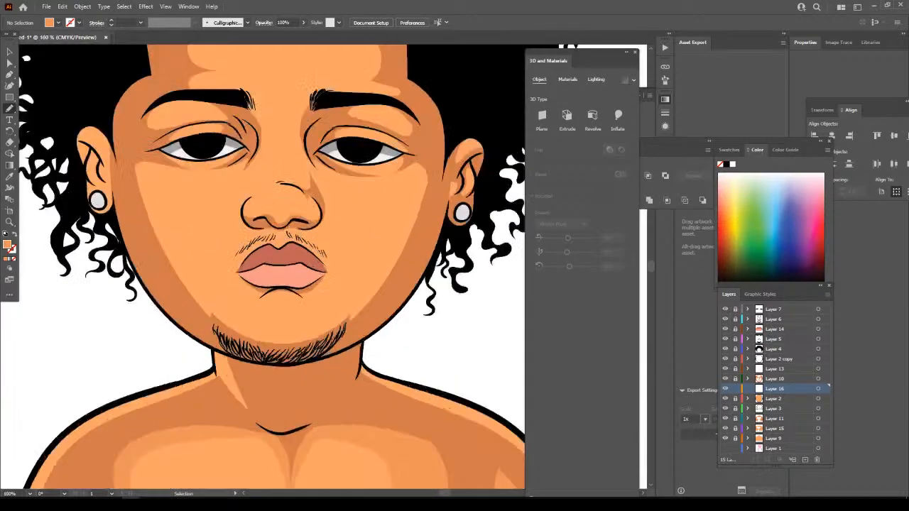
{"action": "key", "text": "ctrl+plus"}
{"action": "scroll", "coordinate": [499, 308], "scroll_direction": "up", "scroll_amount": 1}
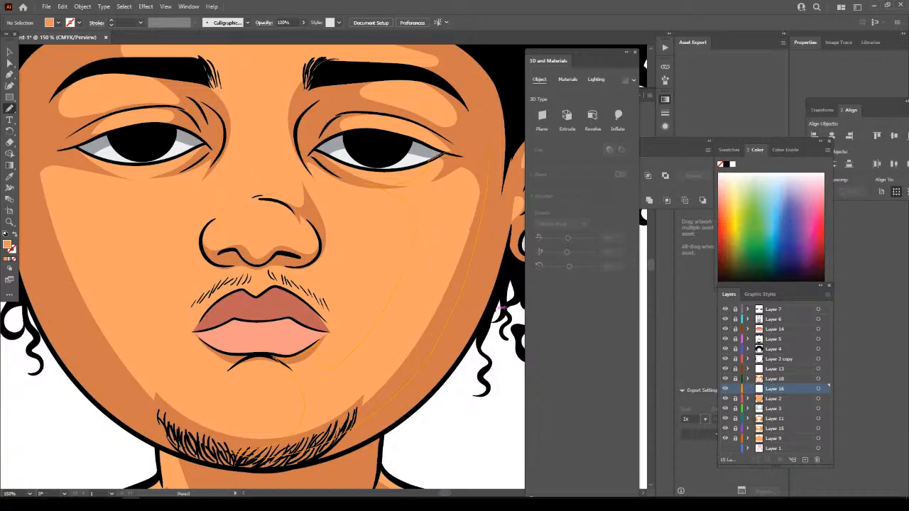
Draw a closed mid-tone shape down the viewer's left cheek and jaw and around the underside of the chin.
{"action": "key", "text": "ctrl+minus"}
{"action": "key", "text": "ctrl+minus"}
{"action": "key", "text": "ctrl+minus"}
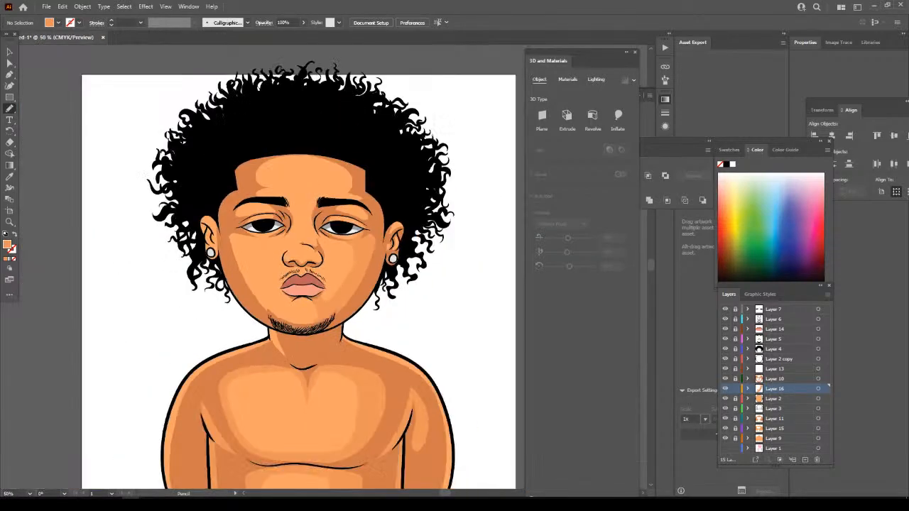
{"action": "key", "text": "ctrl+minus"}
{"action": "scroll", "coordinate": [298, 267], "scroll_direction": "up", "scroll_amount": 1}
{"action": "key", "text": "ctrl+plus"}
{"action": "key", "text": "ctrl+plus"}
{"action": "key", "text": "ctrl+plus"}
{"action": "key", "text": "ctrl+plus"}
{"action": "scroll", "coordinate": [480, 387], "scroll_direction": "down", "scroll_amount": 4}
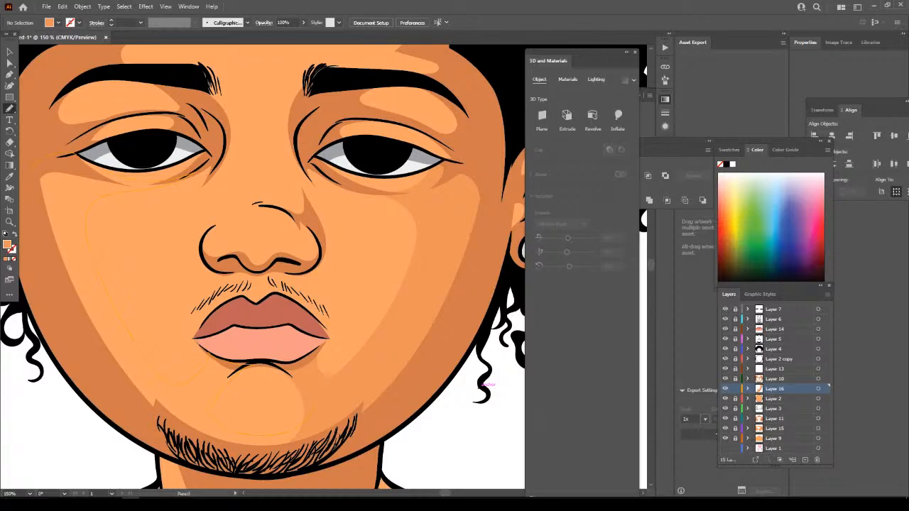
Draw closed mid-tone shapes along the viewer's left side of the nose and around its tip and nostrils.
{"action": "key", "text": "ctrl+1"}
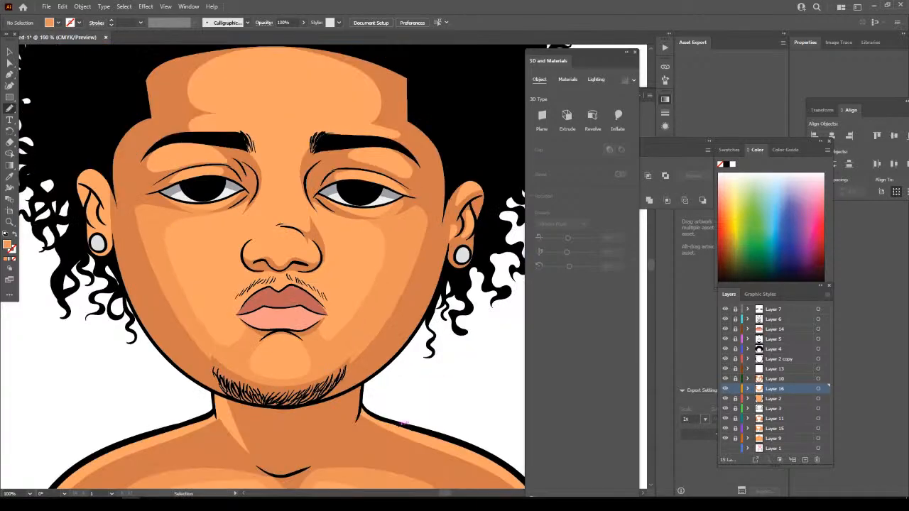
{"action": "key", "text": "ctrl+minus"}
{"action": "key", "text": "ctrl+minus"}
{"action": "key", "text": "ctrl+minus"}
{"action": "key", "text": "ctrl+minus"}
{"action": "key", "text": "ctrl+plus"}
{"action": "key", "text": "ctrl+plus"}
{"action": "key", "text": "ctrl+plus"}
{"action": "key", "text": "ctrl+plus"}
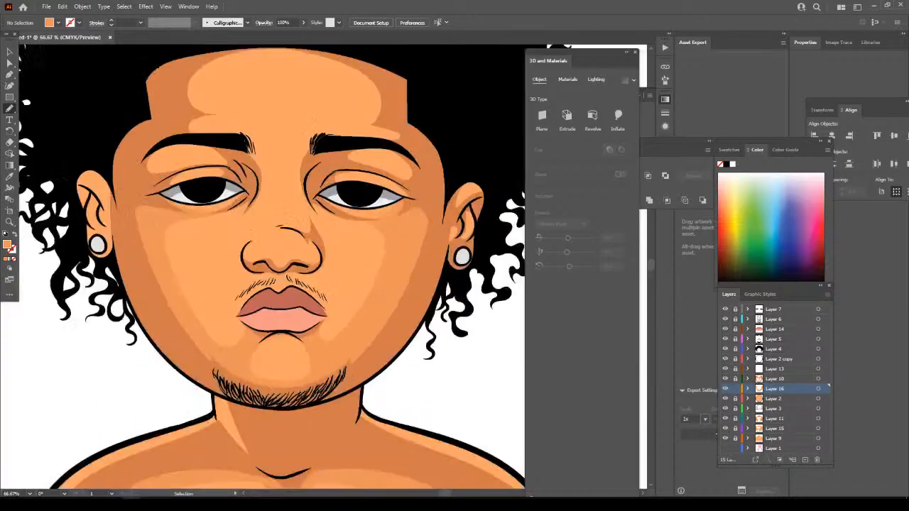
{"action": "key", "text": "ctrl+plus"}
{"action": "key", "text": "ctrl+plus"}
{"action": "scroll", "coordinate": [272, 267], "scroll_direction": "up", "scroll_amount": 3}
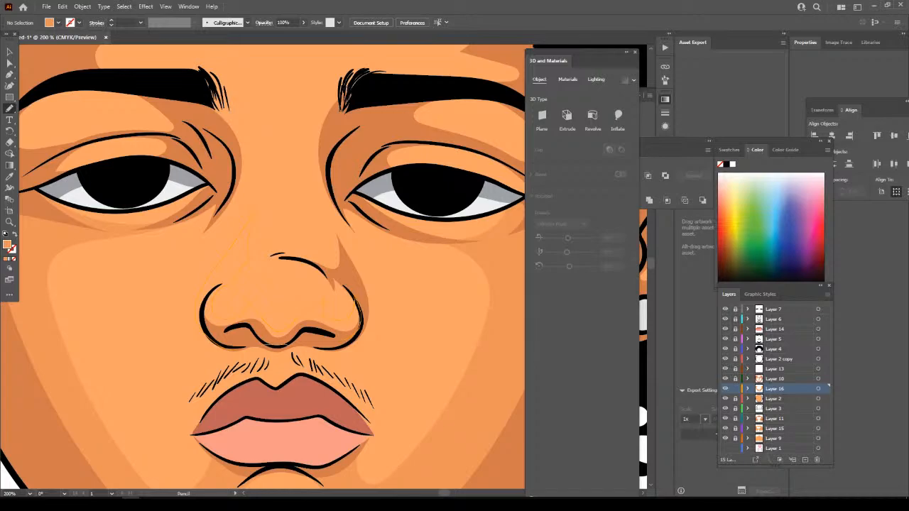
{"action": "left_click_drag", "start_coordinate": [253, 212], "coordinate": [249, 220]}
Draw a mid-tone shape beside the nose, running from below the viewer's right eye up towards the inner eyebrow.
{"action": "key", "text": "ctrl+minus"}
{"action": "key", "text": "ctrl+minus"}
{"action": "key", "text": "ctrl+minus"}
{"action": "key", "text": "ctrl+minus"}
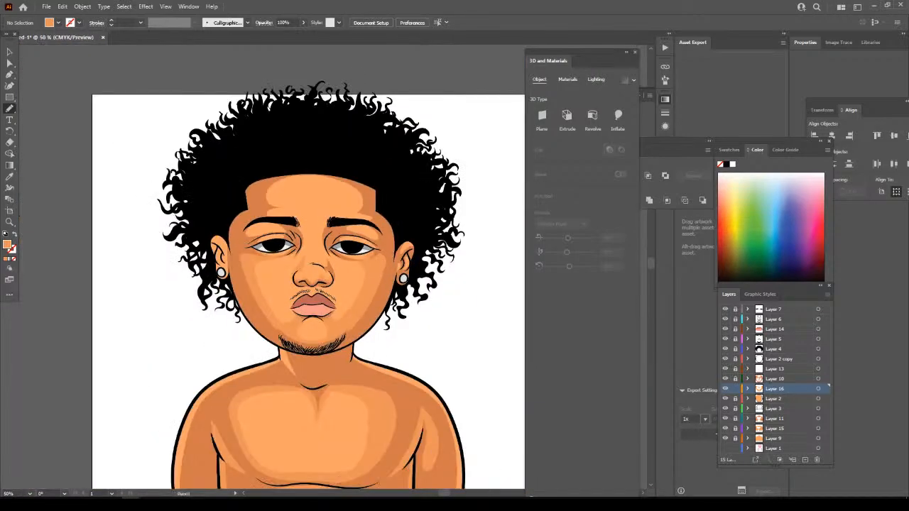
{"action": "key", "text": "ctrl+equal"}
{"action": "key", "text": "ctrl+equal"}
{"action": "key", "text": "ctrl+equal"}
{"action": "key", "text": "ctrl+equal"}
{"action": "scroll", "coordinate": [324, 270], "scroll_direction": "up", "scroll_amount": 2}
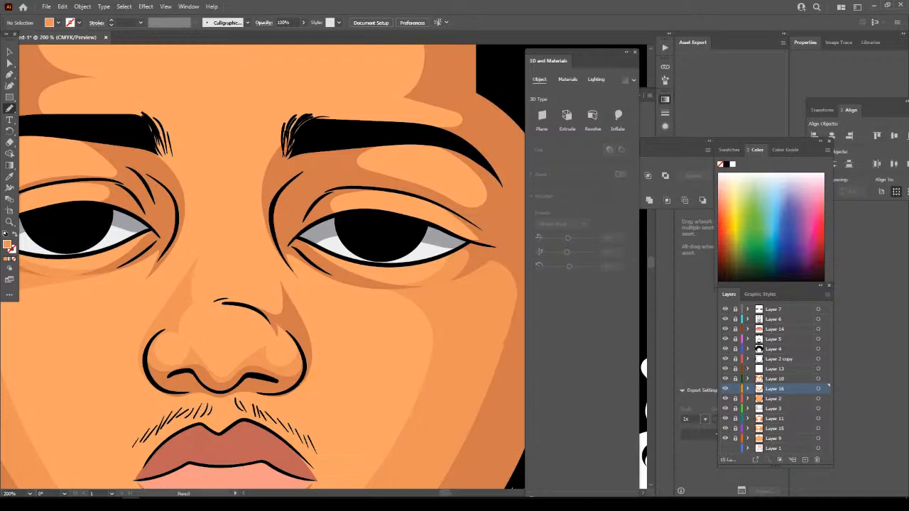
{"action": "mouse_move", "coordinate": [314, 301]}
{"action": "left_mouse_down"}
{"action": "mouse_move", "coordinate": [272, 196]}
{"action": "mouse_move", "coordinate": [310, 130]}
{"action": "mouse_move", "coordinate": [287, 136]}
{"action": "left_mouse_up"}
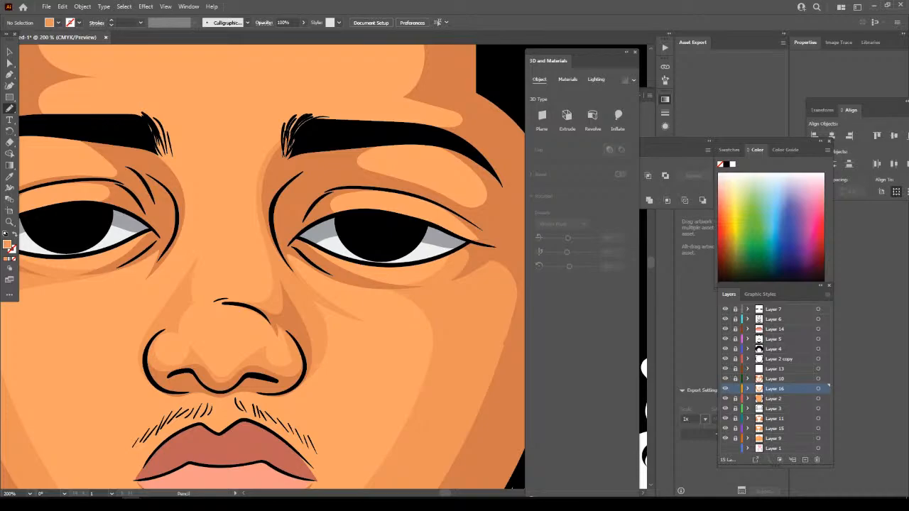
Trim the mid-tone shading at the viewer's right nostril with the Eraser.
{"action": "key", "text": "shift+e"}
{"action": "left_click_drag", "start_coordinate": [286, 357], "coordinate": [287, 333]}
{"action": "key", "text": "ctrl+minus"}
{"action": "key", "text": "ctrl+minus"}
{"action": "key", "text": "ctrl+minus"}
{"action": "key", "text": "ctrl+minus"}
Draw mid-tone Pencil shapes between the eyebrows and along the highlights of both upper eyelids.
{"action": "scroll", "coordinate": [498, 453], "scroll_direction": "up", "scroll_amount": 2}
{"action": "key", "text": "ctrl+equal"}
{"action": "key", "text": "ctrl+equal"}
{"action": "key", "text": "ctrl+equal"}
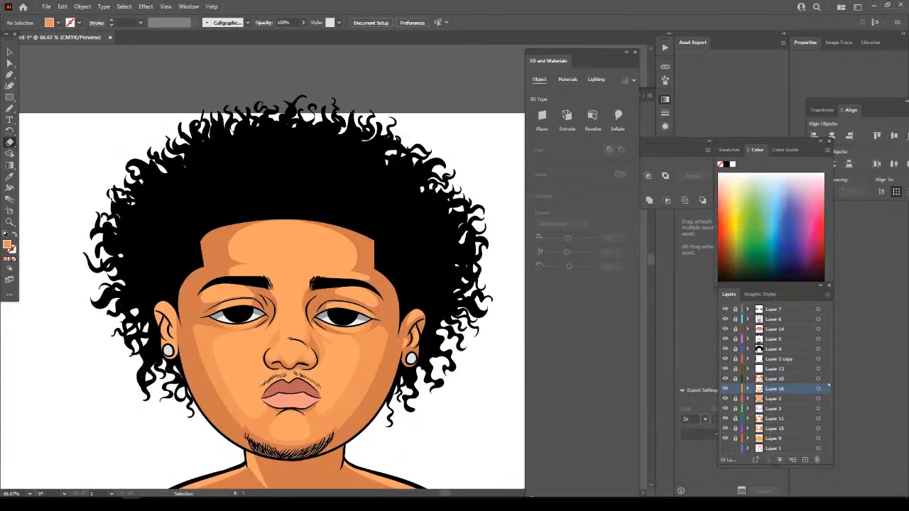
{"action": "scroll", "coordinate": [498, 453], "scroll_direction": "down", "scroll_amount": 1}
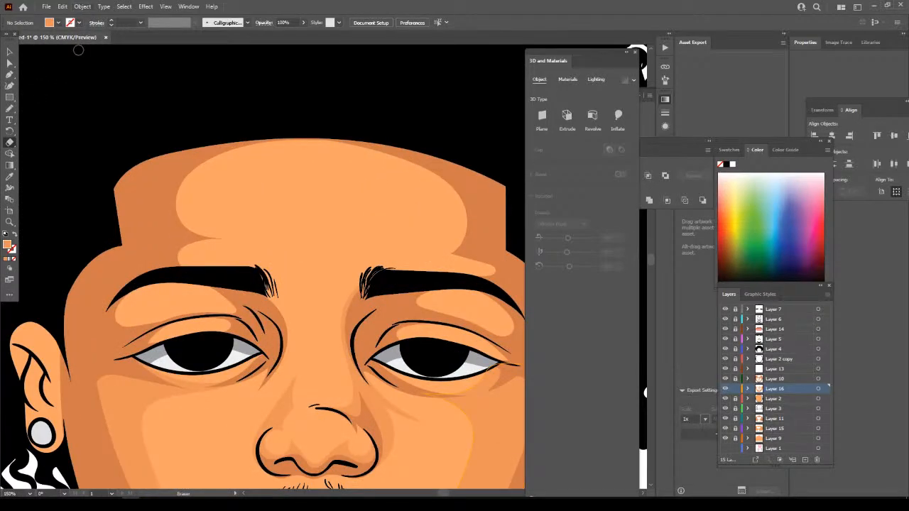
{"action": "left_click", "coordinate": [9, 108]}
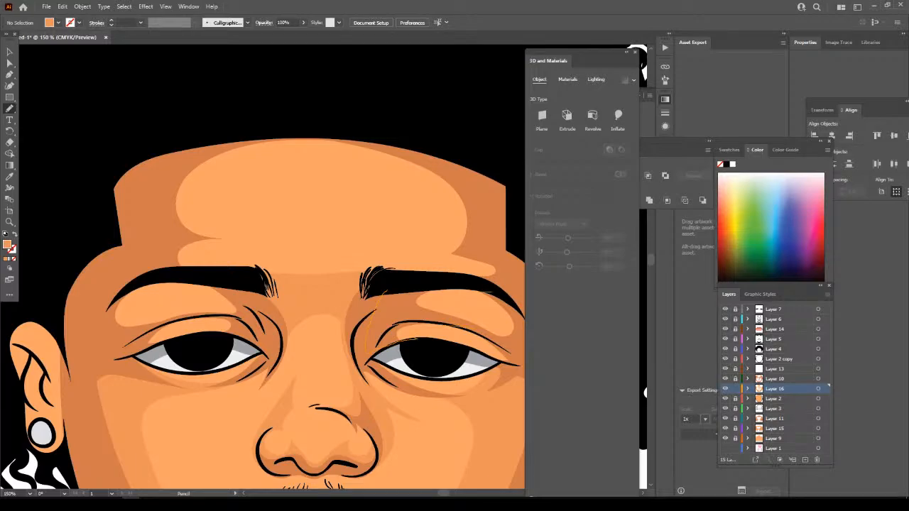
{"action": "left_click_drag", "start_coordinate": [497, 292], "coordinate": [387, 290]}
{"action": "mouse_move", "coordinate": [237, 336]}
{"action": "left_mouse_down"}
{"action": "mouse_move", "coordinate": [182, 338]}
{"action": "mouse_move", "coordinate": [144, 283]}
{"action": "mouse_move", "coordinate": [231, 281]}
{"action": "mouse_move", "coordinate": [234, 331]}
{"action": "left_mouse_up"}
Add mid-tone shapes along the viewer's left side of the forehead highlight and above the viewer's right eyebrow.
{"action": "mouse_move", "coordinate": [148, 270]}
{"action": "left_mouse_down"}
{"action": "mouse_move", "coordinate": [217, 267]}
{"action": "mouse_move", "coordinate": [226, 276]}
{"action": "left_mouse_up"}
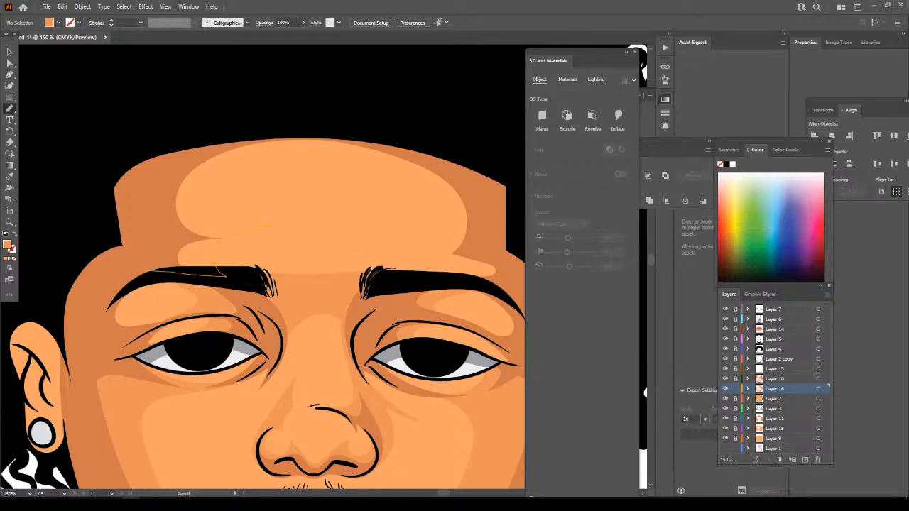
{"action": "mouse_move", "coordinate": [246, 208]}
{"action": "left_mouse_down"}
{"action": "mouse_move", "coordinate": [222, 143]}
{"action": "mouse_move", "coordinate": [149, 269]}
{"action": "left_mouse_up"}
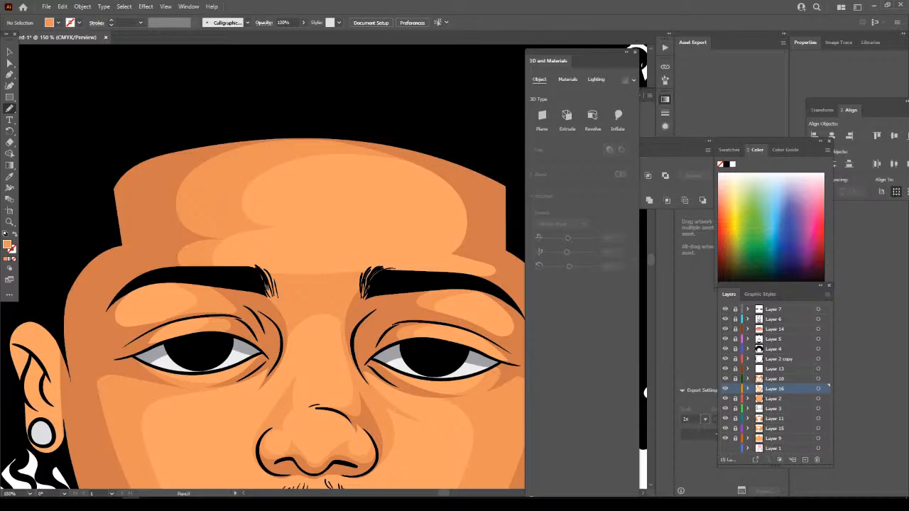
{"action": "left_click_drag", "start_coordinate": [234, 237], "coordinate": [296, 227]}
{"action": "mouse_move", "coordinate": [489, 281]}
{"action": "left_mouse_down"}
{"action": "mouse_move", "coordinate": [374, 278]}
{"action": "mouse_move", "coordinate": [425, 270]}
{"action": "left_mouse_up"}
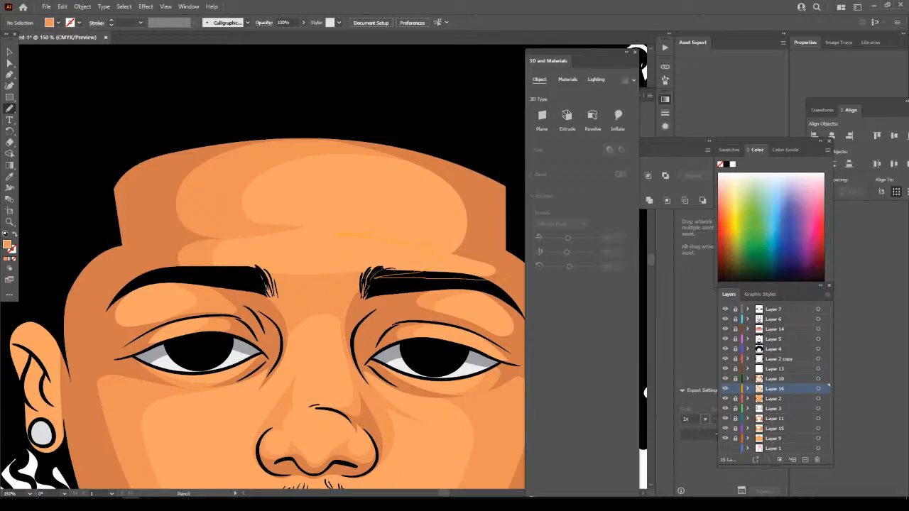
{"action": "mouse_move", "coordinate": [375, 233]}
{"action": "left_mouse_down"}
{"action": "mouse_move", "coordinate": [471, 169]}
{"action": "mouse_move", "coordinate": [490, 275]}
{"action": "left_mouse_up"}
Examine the mid-tone shading across the whole portrait.
{"action": "key", "text": "ctrl+minus"}
{"action": "key", "text": "ctrl+minus"}
{"action": "key", "text": "ctrl+minus"}
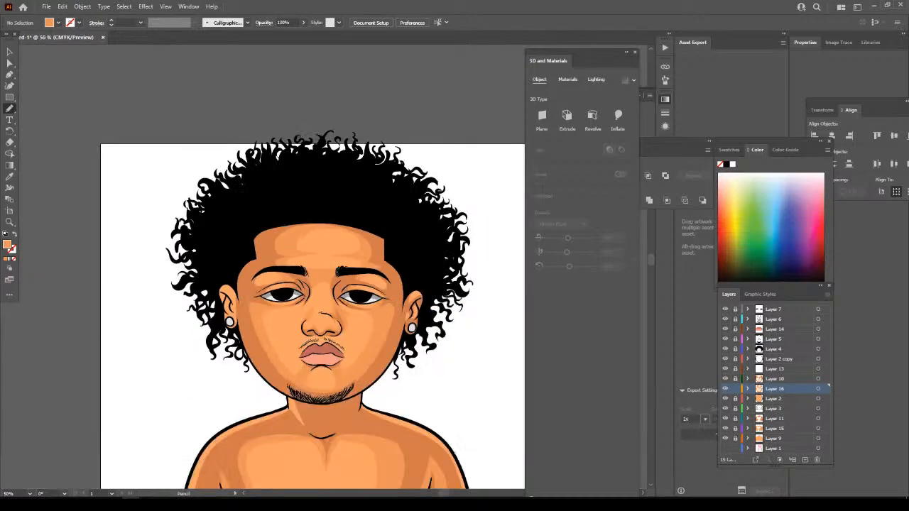
{"action": "key", "text": "ctrl+minus"}
{"action": "key", "text": "ctrl+minus"}
{"action": "scroll", "coordinate": [320, 306], "scroll_direction": "down", "scroll_amount": 2}
{"action": "key", "text": "ctrl+plus"}
{"action": "key", "text": "ctrl+plus"}
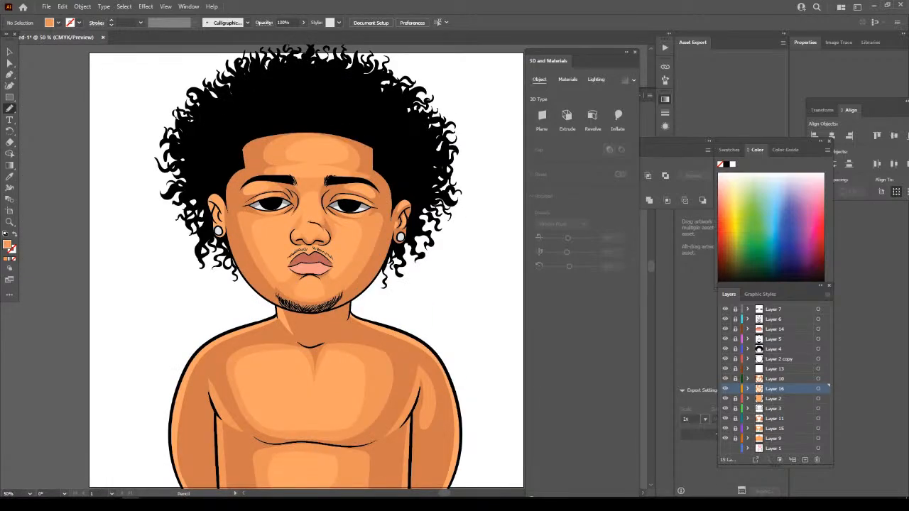
{"action": "key", "text": "ctrl+minus"}
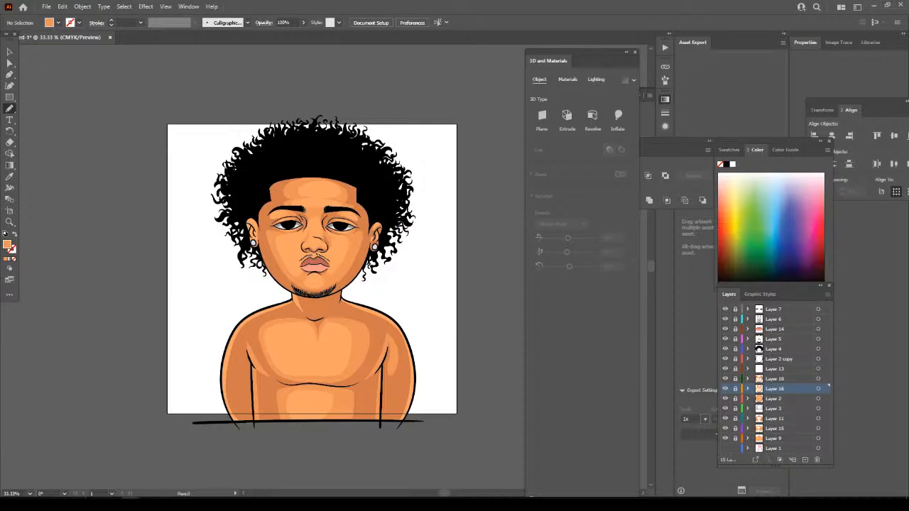
Make Layer 13 the active layer and unlock it for darker shadows around the nose.
{"action": "left_click", "coordinate": [789, 368]}
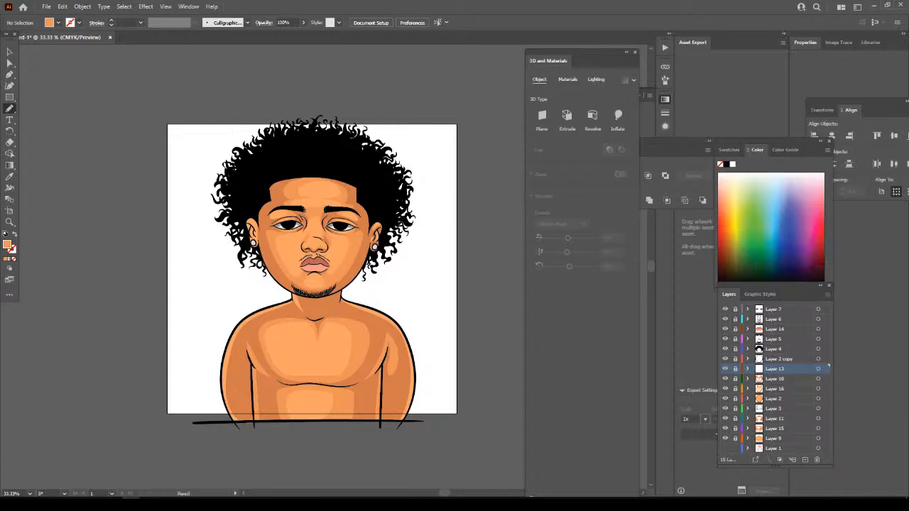
{"action": "key", "text": "ctrl+minus"}
{"action": "key", "text": "ctrl+plus"}
{"action": "key", "text": "ctrl+plus"}
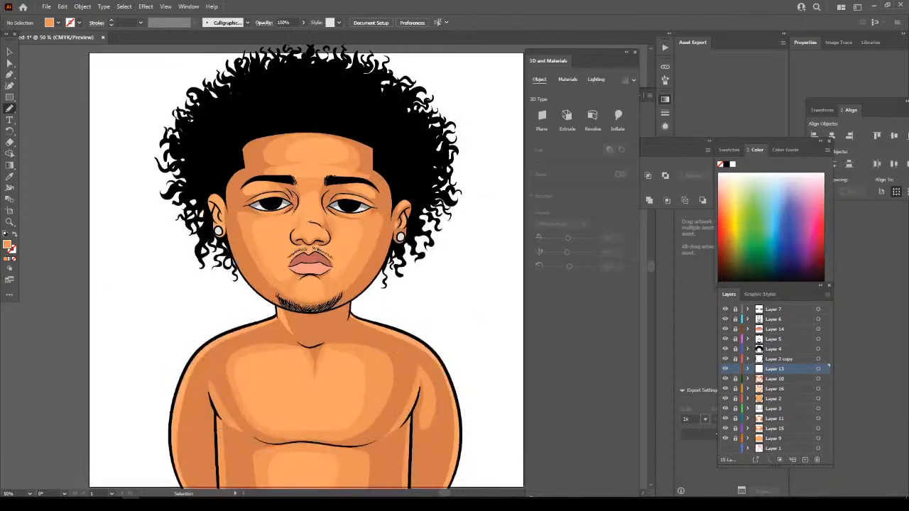
{"action": "key", "text": "ctrl+plus"}
{"action": "key", "text": "ctrl+plus"}
{"action": "scroll", "coordinate": [308, 268], "scroll_direction": "up", "scroll_amount": 1}
{"action": "key", "text": "ctrl+plus"}
{"action": "key", "text": "ctrl+plus"}
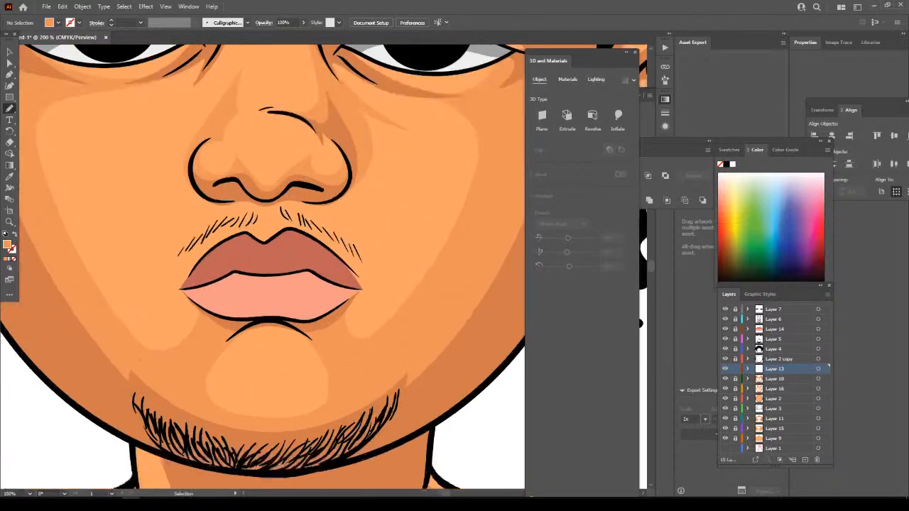
{"action": "key", "text": "ctrl+plus"}
{"action": "key", "text": "ctrl+plus"}
{"action": "key", "text": "ctrl+plus"}
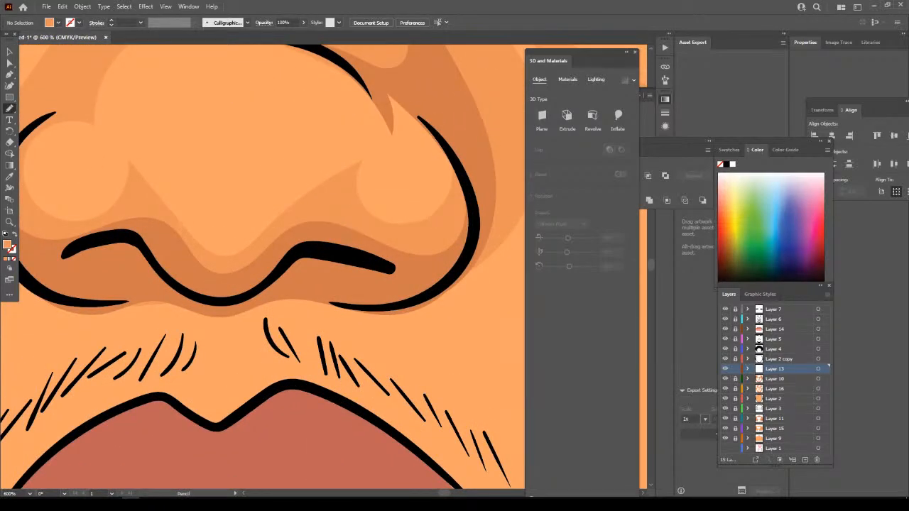
Sample the skin's shadow color and change the fill to a darker reddish brown.
{"action": "key", "text": "i"}
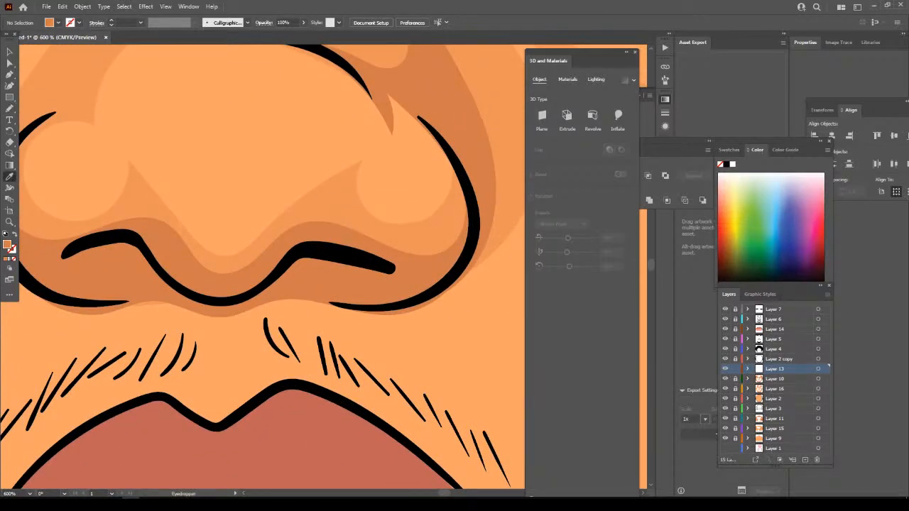
{"action": "double_click", "coordinate": [7, 244]}
{"action": "left_click_drag", "start_coordinate": [618, 354], "coordinate": [625, 384]}
{"action": "left_click_drag", "start_coordinate": [675, 445], "coordinate": [675, 448]}
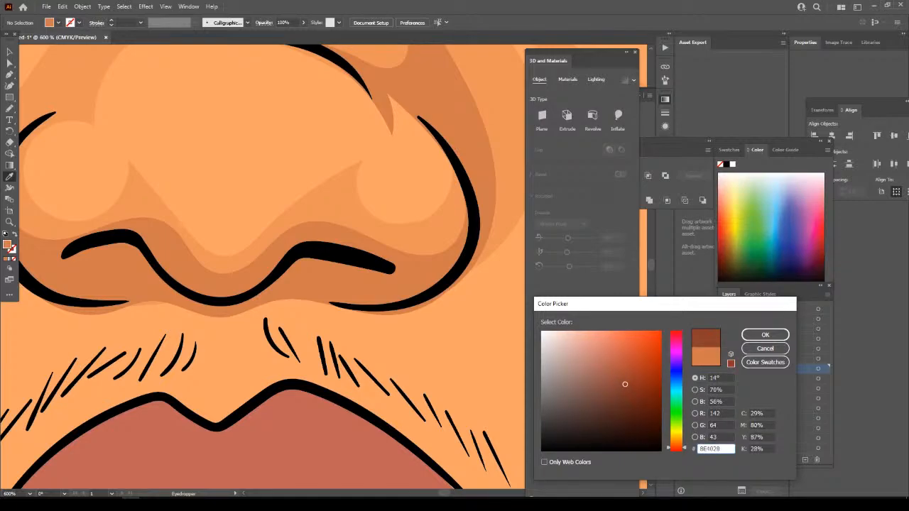
{"action": "left_click_drag", "start_coordinate": [625, 384], "coordinate": [620, 376]}
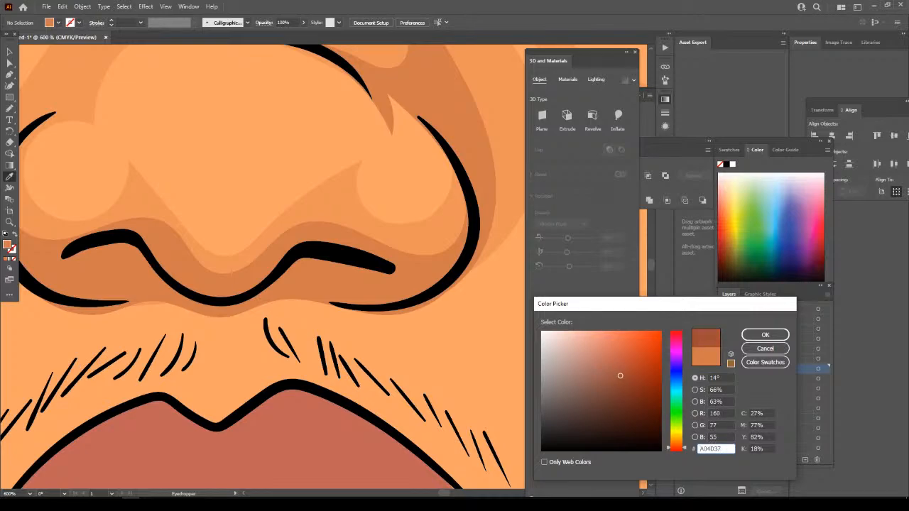
{"action": "left_click_drag", "start_coordinate": [676, 448], "coordinate": [676, 446]}
{"action": "left_click_drag", "start_coordinate": [620, 375], "coordinate": [621, 378]}
{"action": "left_click", "coordinate": [765, 334]}
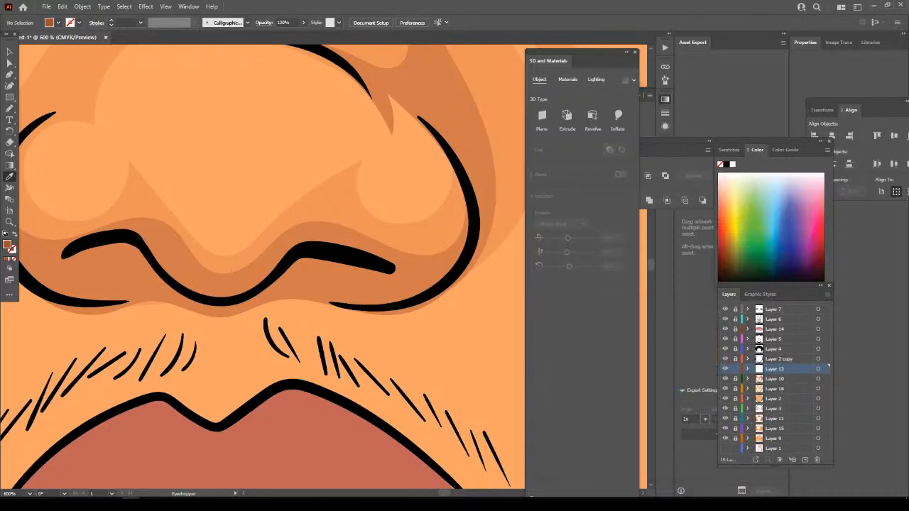
Draw a closed dark shadow shape with the Pencil beneath the nose, covering the nostrils and the viewer's right outer edge.
{"action": "left_click", "coordinate": [10, 108]}
{"action": "mouse_move", "coordinate": [469, 228]}
{"action": "left_mouse_down"}
{"action": "mouse_move", "coordinate": [430, 279]}
{"action": "mouse_move", "coordinate": [389, 289]}
{"action": "mouse_move", "coordinate": [407, 276]}
{"action": "mouse_move", "coordinate": [402, 264]}
{"action": "mouse_move", "coordinate": [304, 245]}
{"action": "mouse_move", "coordinate": [284, 247]}
{"action": "mouse_move", "coordinate": [222, 294]}
{"action": "mouse_move", "coordinate": [168, 264]}
{"action": "mouse_move", "coordinate": [74, 250]}
{"action": "mouse_move", "coordinate": [117, 270]}
{"action": "mouse_move", "coordinate": [121, 288]}
{"action": "mouse_move", "coordinate": [78, 306]}
{"action": "mouse_move", "coordinate": [145, 304]}
{"action": "mouse_move", "coordinate": [252, 323]}
{"action": "mouse_move", "coordinate": [306, 311]}
{"action": "mouse_move", "coordinate": [446, 307]}
{"action": "mouse_move", "coordinate": [487, 277]}
{"action": "mouse_move", "coordinate": [498, 235]}
{"action": "mouse_move", "coordinate": [483, 186]}
{"action": "mouse_move", "coordinate": [458, 185]}
{"action": "left_mouse_up"}
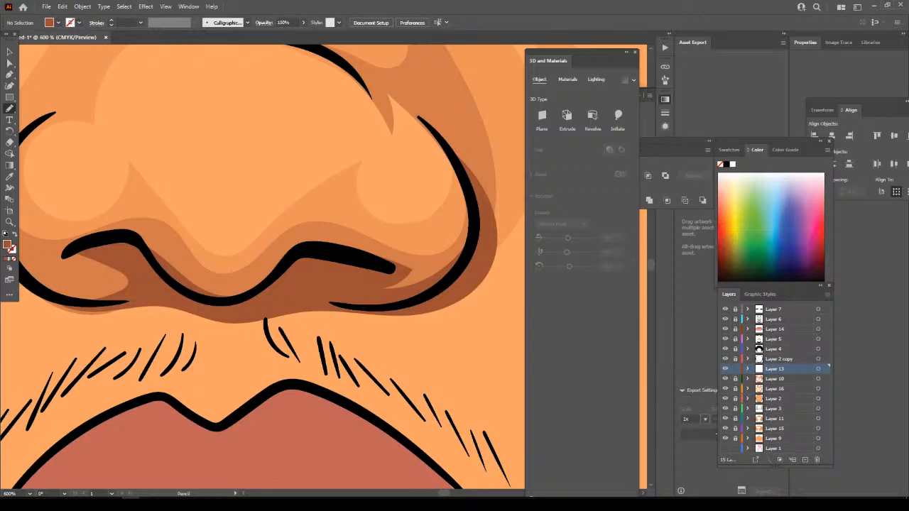
{"action": "key", "text": "ctrl+minus"}
{"action": "key", "text": "ctrl+minus"}
{"action": "key", "text": "ctrl+minus"}
{"action": "key", "text": "ctrl+minus"}
{"action": "key", "text": "ctrl+minus"}
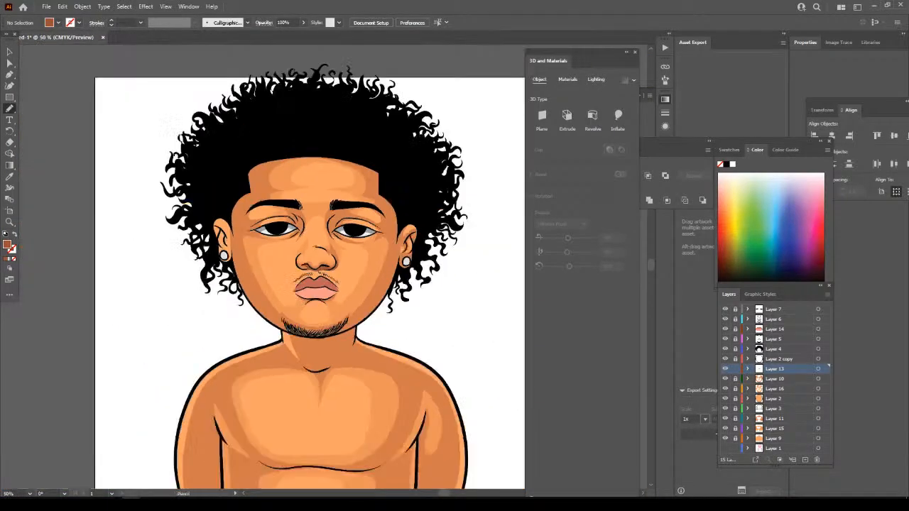
Draw a dark shadow shape between the inner eyebrow and eye crease on the viewer's right.
{"action": "scroll", "coordinate": [484, 305], "scroll_direction": "up", "scroll_amount": 2}
{"action": "key", "text": "ctrl+plus"}
{"action": "key", "text": "ctrl+plus"}
{"action": "key", "text": "ctrl+plus"}
{"action": "scroll", "coordinate": [484, 306], "scroll_direction": "up", "scroll_amount": 2}
{"action": "key", "text": "ctrl+plus"}
{"action": "key", "text": "ctrl+plus"}
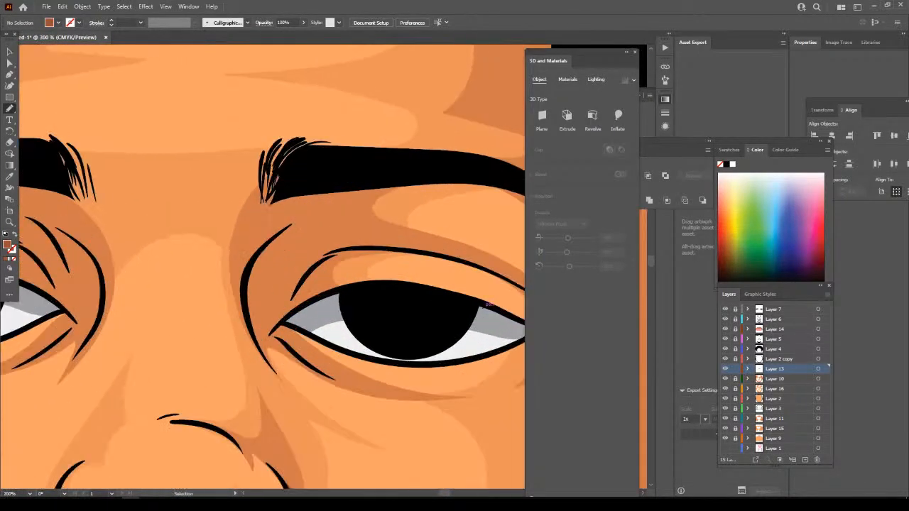
{"action": "key", "text": "ctrl+plus"}
{"action": "scroll", "coordinate": [485, 304], "scroll_direction": "up", "scroll_amount": 1}
{"action": "mouse_move", "coordinate": [228, 358]}
{"action": "left_mouse_down"}
{"action": "mouse_move", "coordinate": [267, 285]}
{"action": "mouse_move", "coordinate": [429, 188]}
{"action": "mouse_move", "coordinate": [412, 175]}
{"action": "mouse_move", "coordinate": [287, 171]}
{"action": "mouse_move", "coordinate": [214, 272]}
{"action": "mouse_move", "coordinate": [208, 352]}
{"action": "mouse_move", "coordinate": [218, 373]}
{"action": "left_mouse_up"}
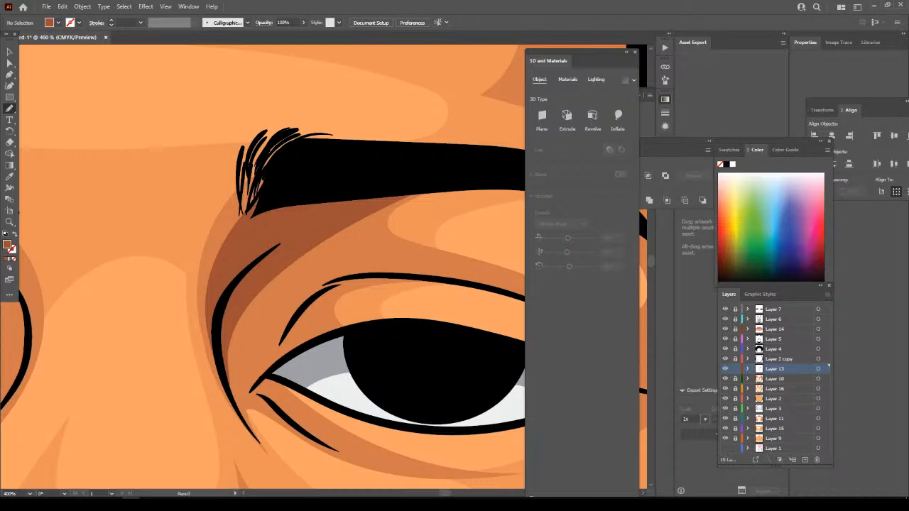
Draw a matching dark shadow shape between the inner eyebrow and eye crease on the viewer's left.
{"action": "key", "text": "ctrl+minus"}
{"action": "key", "text": "ctrl+minus"}
{"action": "key", "text": "ctrl+minus"}
{"action": "key", "text": "ctrl+minus"}
{"action": "key", "text": "ctrl+minus"}
{"action": "key", "text": "ctrl+minus"}
{"action": "key", "text": "ctrl+minus"}
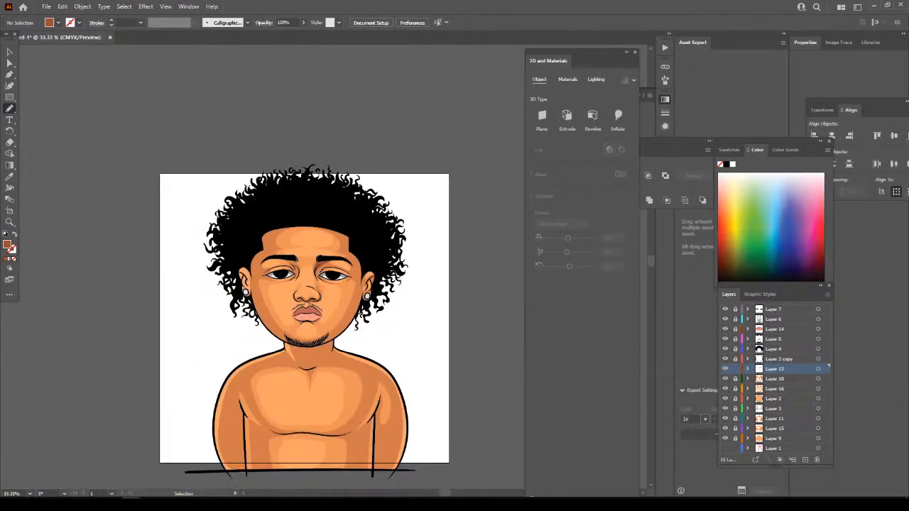
{"action": "key", "text": "ctrl+equal"}
{"action": "key", "text": "ctrl+equal"}
{"action": "key", "text": "ctrl+equal"}
{"action": "key", "text": "ctrl+equal"}
{"action": "key", "text": "ctrl+equal"}
{"action": "key", "text": "ctrl+equal"}
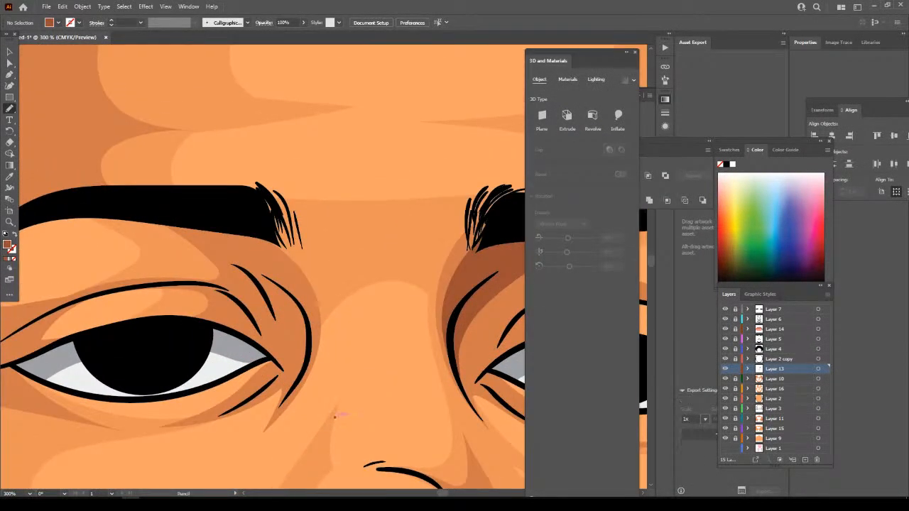
{"action": "mouse_move", "coordinate": [317, 316]}
{"action": "left_mouse_down"}
{"action": "mouse_move", "coordinate": [288, 247]}
{"action": "mouse_move", "coordinate": [225, 216]}
{"action": "mouse_move", "coordinate": [186, 213]}
{"action": "mouse_move", "coordinate": [303, 324]}
{"action": "mouse_move", "coordinate": [318, 316]}
{"action": "left_mouse_up"}
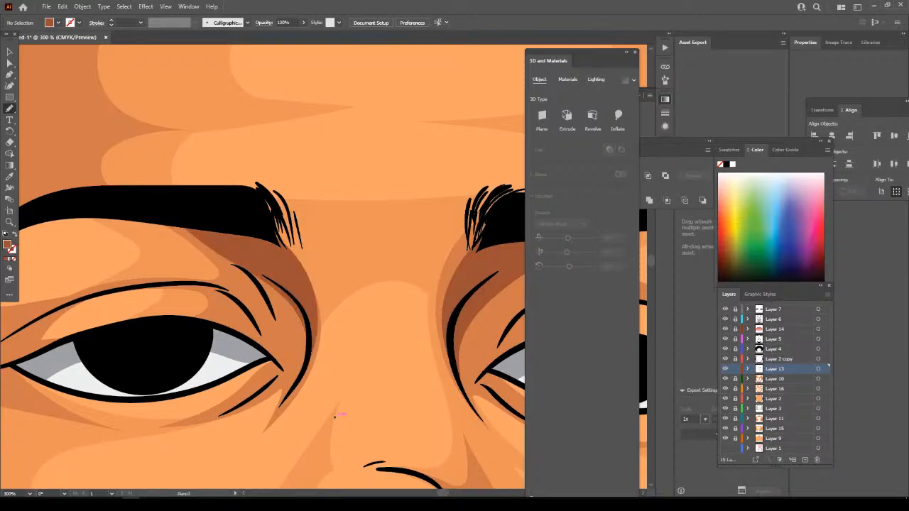
Try drawing a closed dark shadow shape with the Pencil under the chin across the neck on Layer 13.
{"action": "key", "text": "ctrl+minus"}
{"action": "key", "text": "ctrl+minus"}
{"action": "key", "text": "ctrl+minus"}
{"action": "key", "text": "ctrl+minus"}
{"action": "key", "text": "ctrl+minus"}
{"action": "key", "text": "ctrl+minus"}
{"action": "key", "text": "ctrl+minus"}
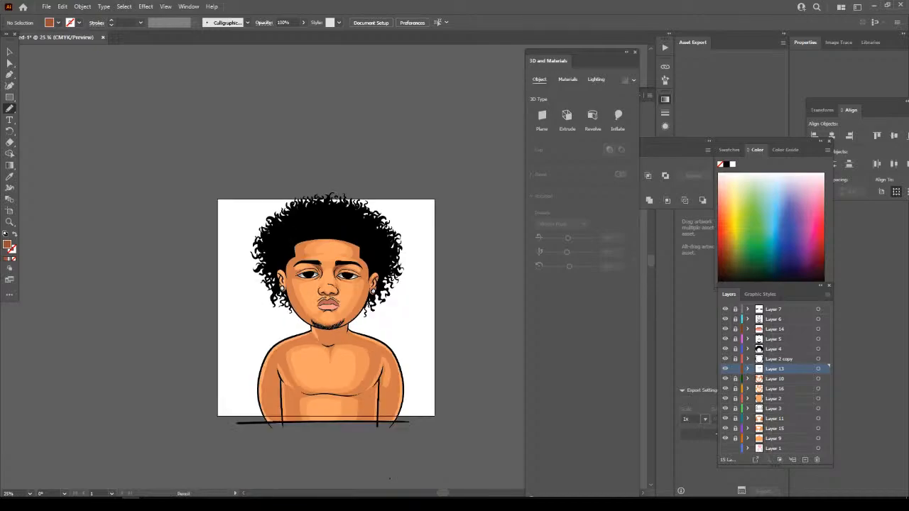
{"action": "key", "text": "ctrl+plus"}
{"action": "key", "text": "ctrl+plus"}
{"action": "key", "text": "ctrl+plus"}
{"action": "scroll", "coordinate": [405, 442], "scroll_direction": "down", "scroll_amount": 3}
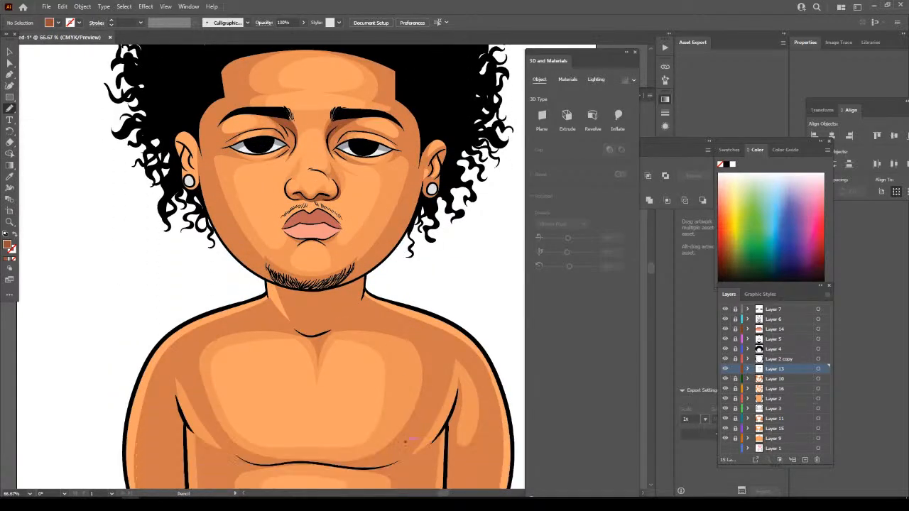
{"action": "key", "text": "ctrl+plus"}
{"action": "key", "text": "ctrl+plus"}
{"action": "key", "text": "ctrl+plus"}
{"action": "key", "text": "ctrl+plus"}
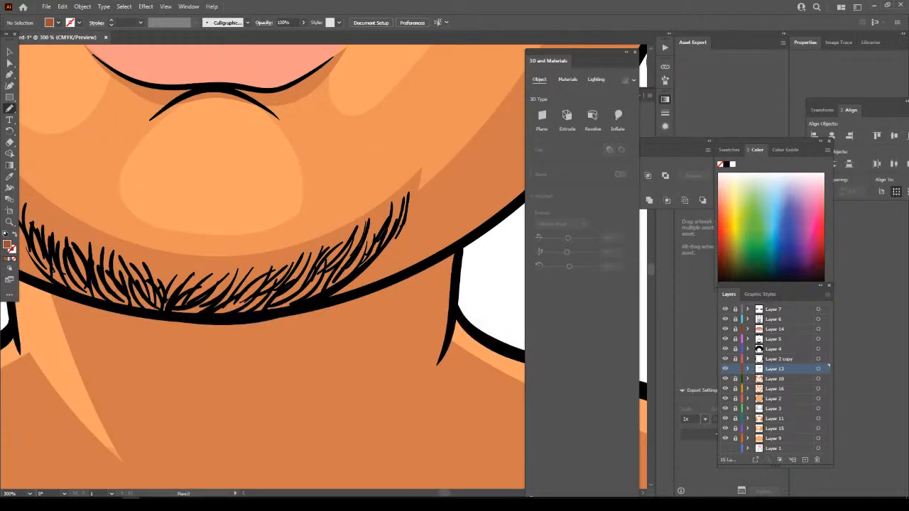
{"action": "scroll", "coordinate": [263, 267], "scroll_direction": "down", "scroll_amount": 1}
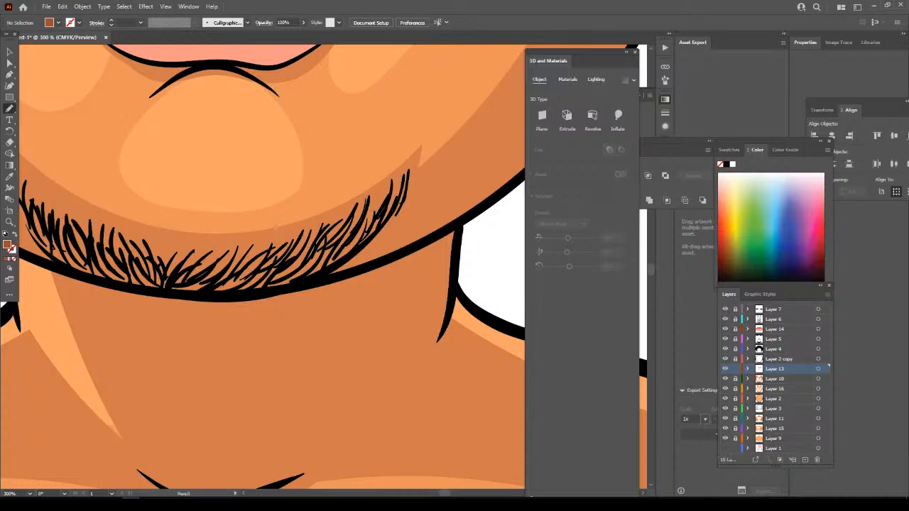
{"action": "mouse_move", "coordinate": [450, 270]}
{"action": "left_mouse_down"}
{"action": "mouse_move", "coordinate": [411, 338]}
{"action": "mouse_move", "coordinate": [321, 392]}
{"action": "mouse_move", "coordinate": [187, 376]}
{"action": "mouse_move", "coordinate": [66, 273]}
{"action": "mouse_move", "coordinate": [255, 293]}
{"action": "mouse_move", "coordinate": [367, 269]}
{"action": "mouse_move", "coordinate": [451, 235]}
{"action": "left_mouse_up"}
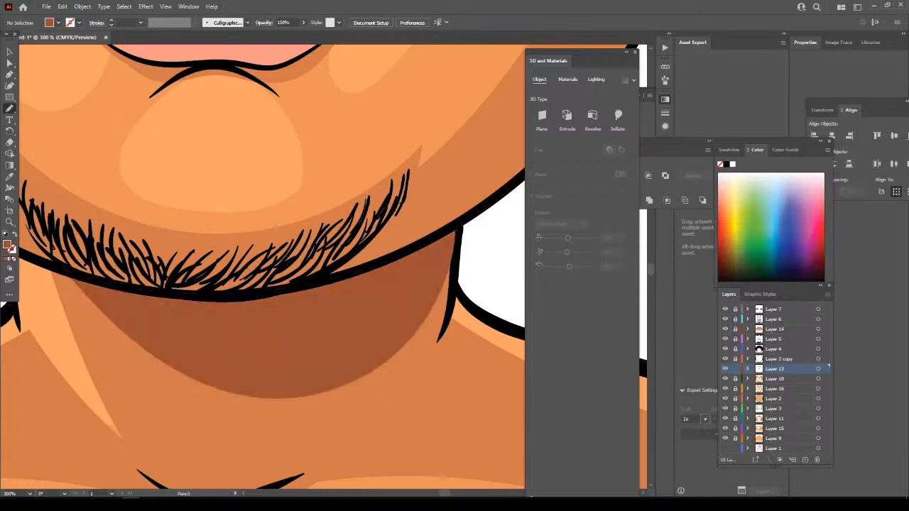
{"action": "key", "text": "ctrl+minus"}
{"action": "key", "text": "ctrl+minus"}
{"action": "key", "text": "ctrl+minus"}
{"action": "key", "text": "ctrl+minus"}
{"action": "key", "text": "ctrl+minus"}
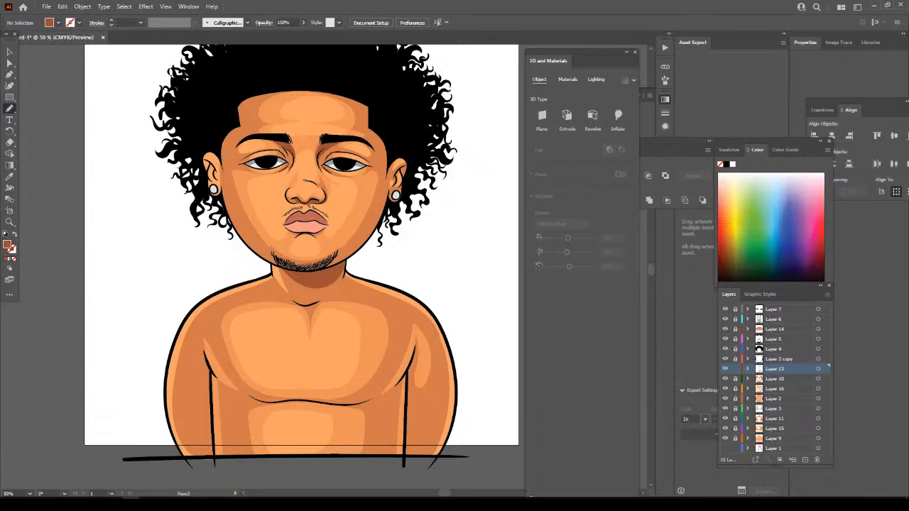
{"action": "key", "text": "v"}
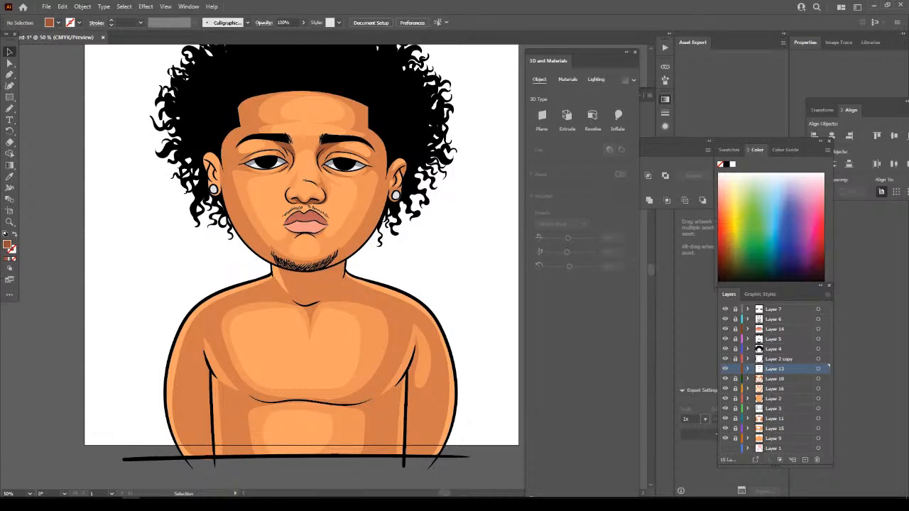
Lock Layer 13 and add a new layer directly above Layer 11.
{"action": "left_click", "coordinate": [735, 369]}
{"action": "left_click", "coordinate": [788, 418]}
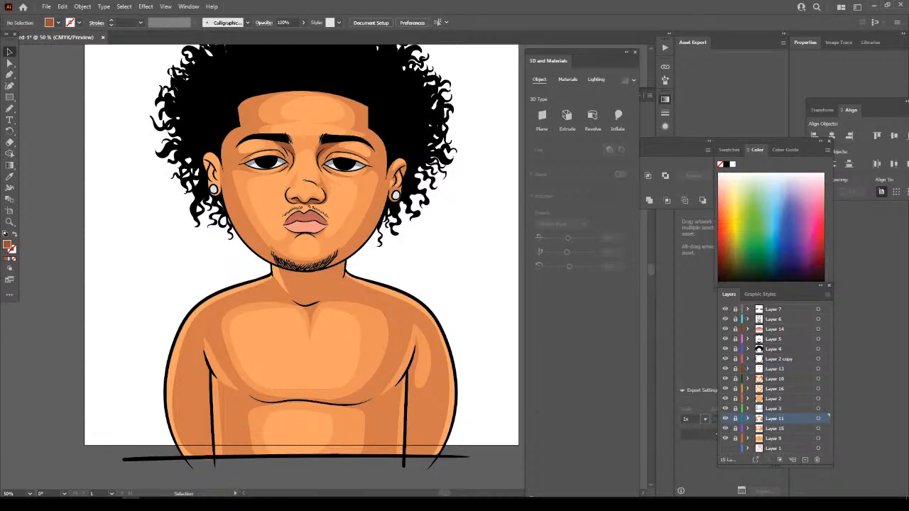
{"action": "left_click", "coordinate": [804, 459]}
Draw a closed dark shadow shape with the Pencil beneath the jawline across the neck, on Layer 17.
{"action": "key", "text": "ctrl+plus"}
{"action": "key", "text": "ctrl+plus"}
{"action": "key", "text": "ctrl+plus"}
{"action": "key", "text": "ctrl+plus"}
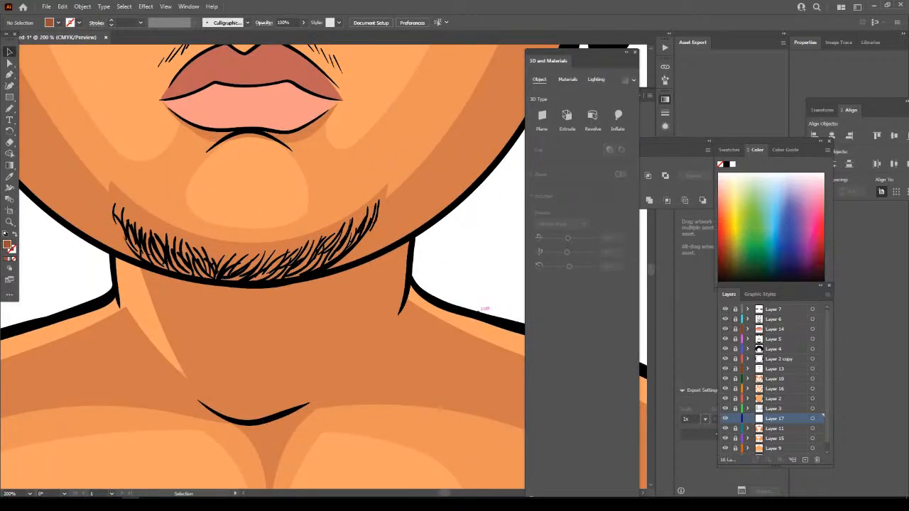
{"action": "key", "text": "n"}
{"action": "mouse_move", "coordinate": [147, 273]}
{"action": "left_mouse_down"}
{"action": "mouse_move", "coordinate": [185, 319]}
{"action": "mouse_move", "coordinate": [224, 344]}
{"action": "mouse_move", "coordinate": [295, 348]}
{"action": "mouse_move", "coordinate": [373, 307]}
{"action": "mouse_move", "coordinate": [405, 279]}
{"action": "left_mouse_up"}
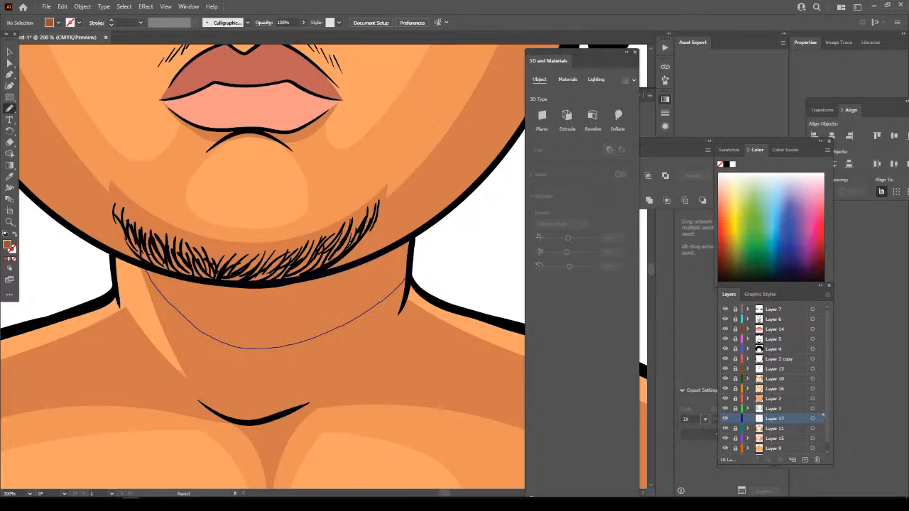
{"action": "left_click_drag", "start_coordinate": [226, 282], "coordinate": [148, 272]}
{"action": "key", "text": "ctrl+minus"}
{"action": "key", "text": "ctrl+minus"}
{"action": "key", "text": "ctrl+minus"}
{"action": "key", "text": "ctrl+minus"}
{"action": "key", "text": "ctrl+minus"}
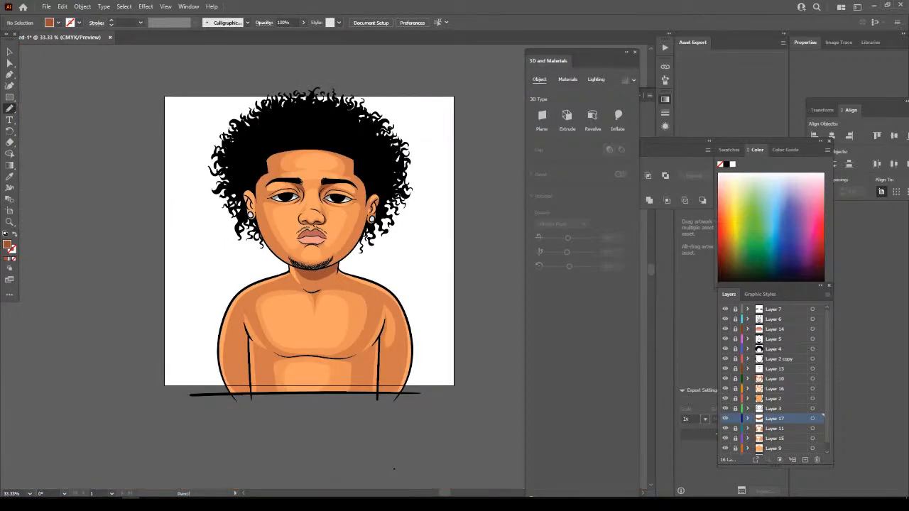
Draw a tapering dark shadow shape from the armpit down the inner edge of the arm on the viewer's right.
{"action": "key", "text": "ctrl+plus"}
{"action": "key", "text": "ctrl+minus"}
{"action": "scroll", "coordinate": [394, 469], "scroll_direction": "up", "scroll_amount": 1}
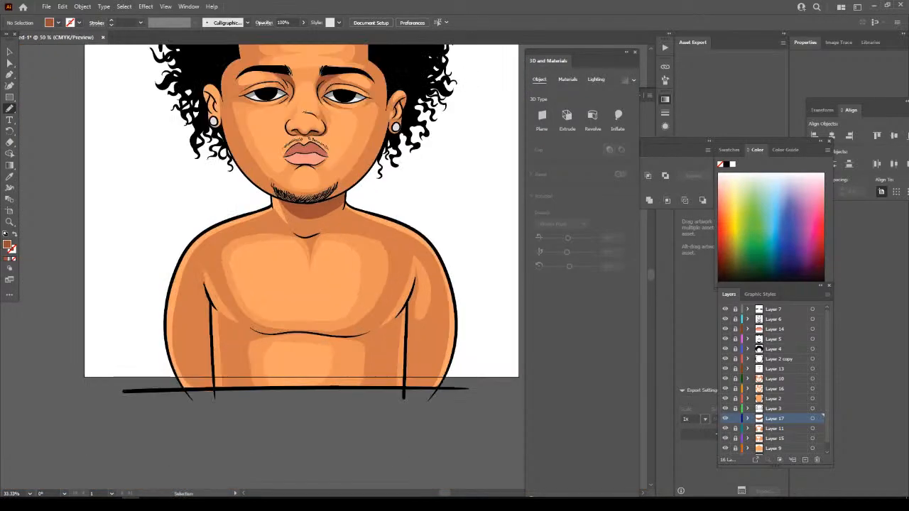
{"action": "scroll", "coordinate": [406, 479], "scroll_direction": "up", "scroll_amount": 3}
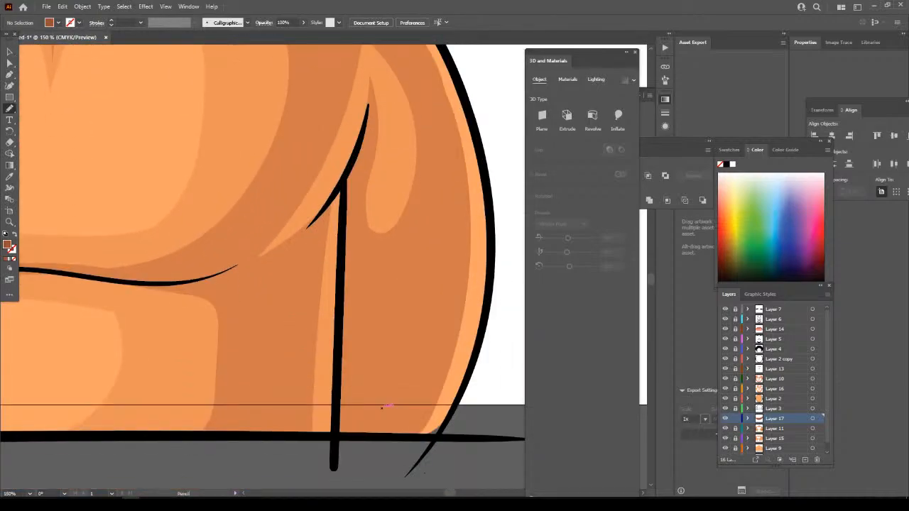
{"action": "mouse_move", "coordinate": [388, 429]}
{"action": "left_mouse_down"}
{"action": "mouse_move", "coordinate": [360, 205]}
{"action": "mouse_move", "coordinate": [368, 89]}
{"action": "left_mouse_up"}
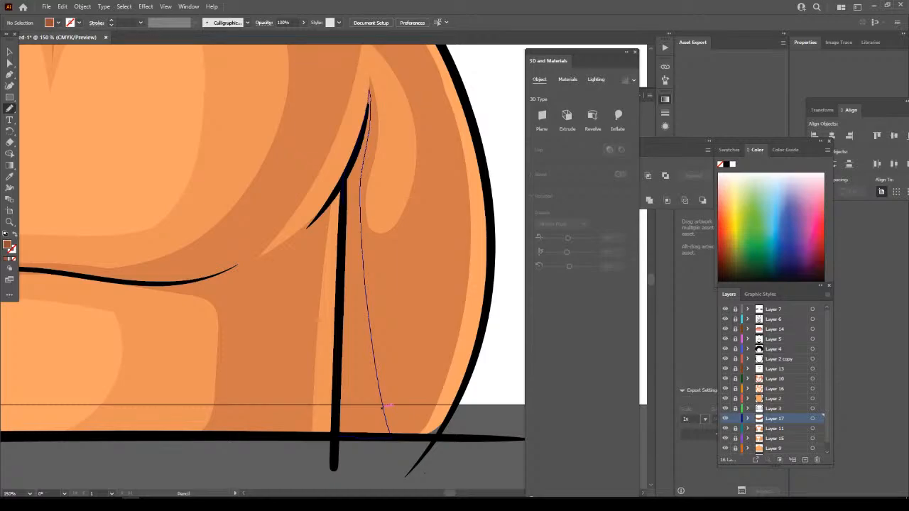
{"action": "left_click_drag", "start_coordinate": [387, 407], "coordinate": [387, 407]}
{"action": "key", "text": "ctrl+minus"}
{"action": "key", "text": "ctrl+minus"}
{"action": "key", "text": "ctrl+minus"}
{"action": "key", "text": "ctrl+minus"}
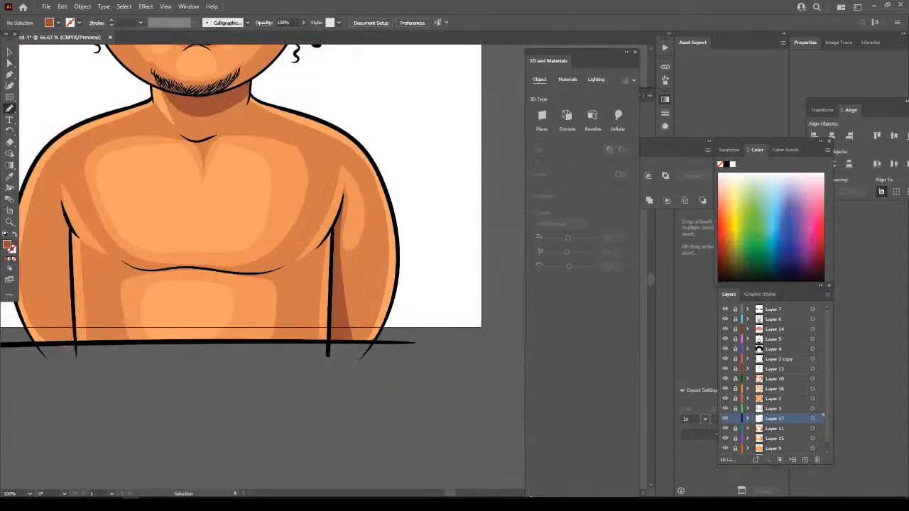
Draw a matching tapering dark shadow shape down the inner edge of the arm on the viewer's left.
{"action": "scroll", "coordinate": [377, 381], "scroll_direction": "left", "scroll_amount": 5}
{"action": "key", "text": "ctrl+plus"}
{"action": "key", "text": "ctrl+plus"}
{"action": "key", "text": "ctrl+plus"}
{"action": "key", "text": "ctrl+plus"}
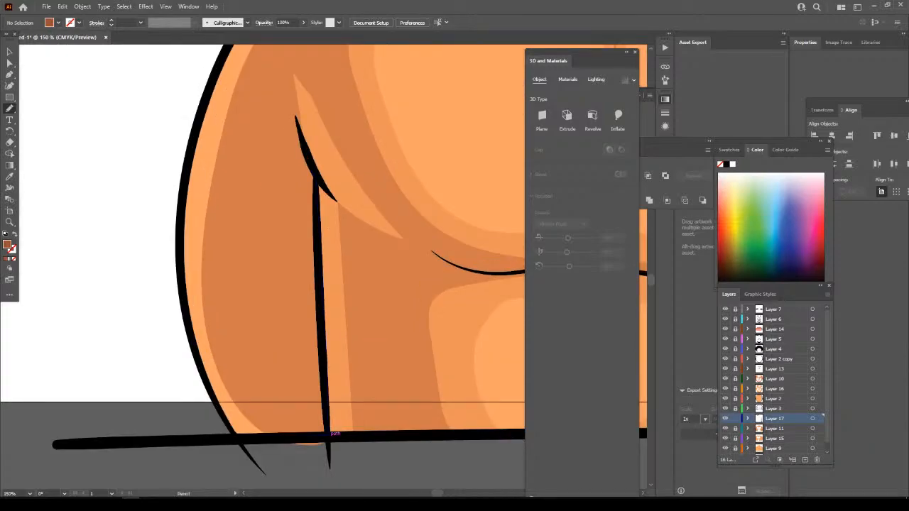
{"action": "mouse_move", "coordinate": [294, 102]}
{"action": "left_mouse_down"}
{"action": "mouse_move", "coordinate": [290, 403]}
{"action": "mouse_move", "coordinate": [294, 432]}
{"action": "mouse_move", "coordinate": [324, 433]}
{"action": "left_mouse_up"}
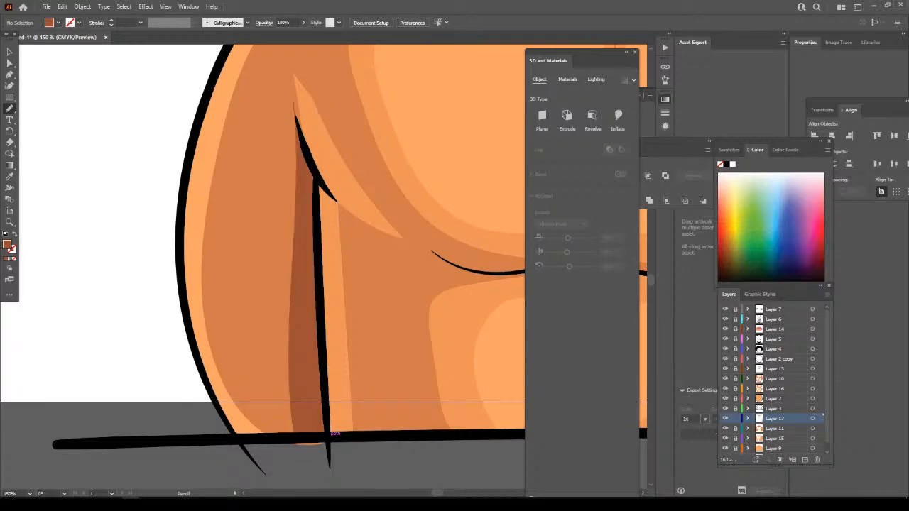
{"action": "key", "text": "ctrl+minus"}
{"action": "key", "text": "ctrl+minus"}
{"action": "key", "text": "ctrl+minus"}
{"action": "key", "text": "ctrl+minus"}
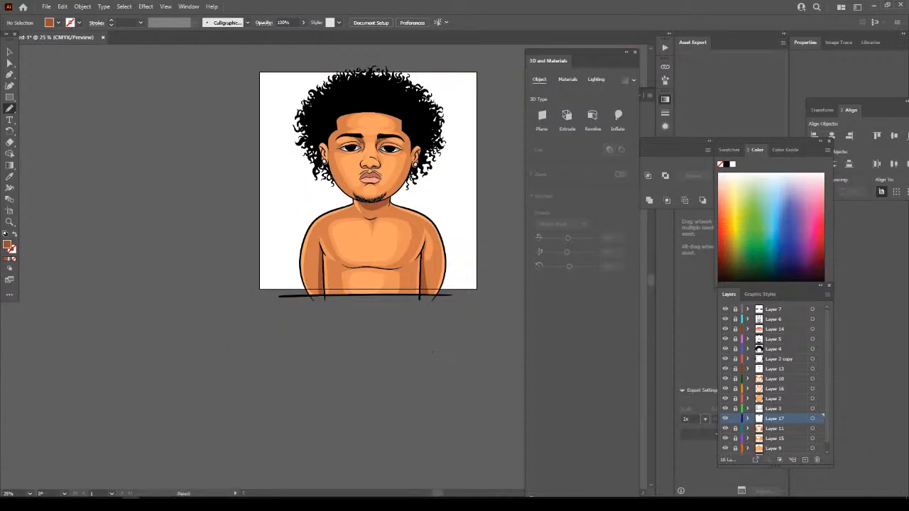
Examine the whole portrait and the face to judge the dark shadows on the neck and arms.
{"action": "key", "text": "ctrl+plus"}
{"action": "scroll", "coordinate": [394, 412], "scroll_direction": "up", "scroll_amount": 3}
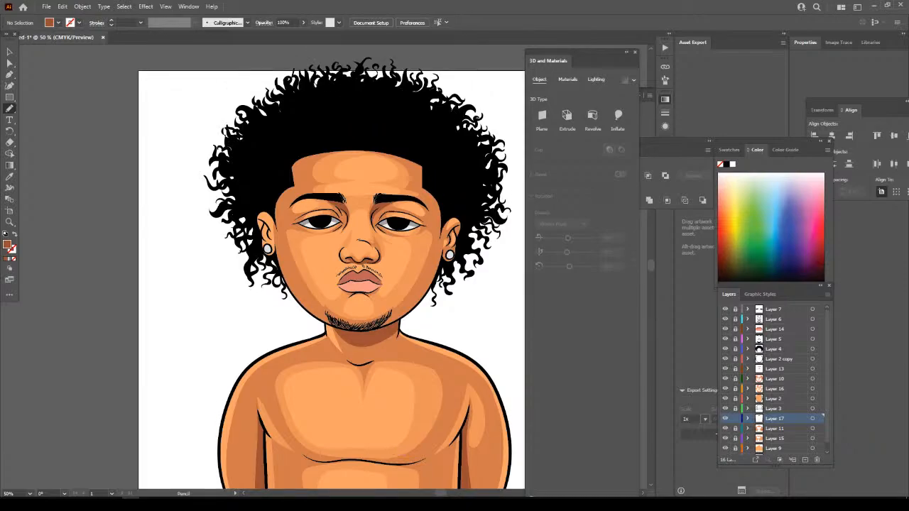
{"action": "key", "text": "ctrl+minus"}
{"action": "key", "text": "ctrl+minus"}
{"action": "key", "text": "ctrl+minus"}
{"action": "key", "text": "ctrl+plus"}
{"action": "scroll", "coordinate": [320, 277], "scroll_direction": "right", "scroll_amount": 2}
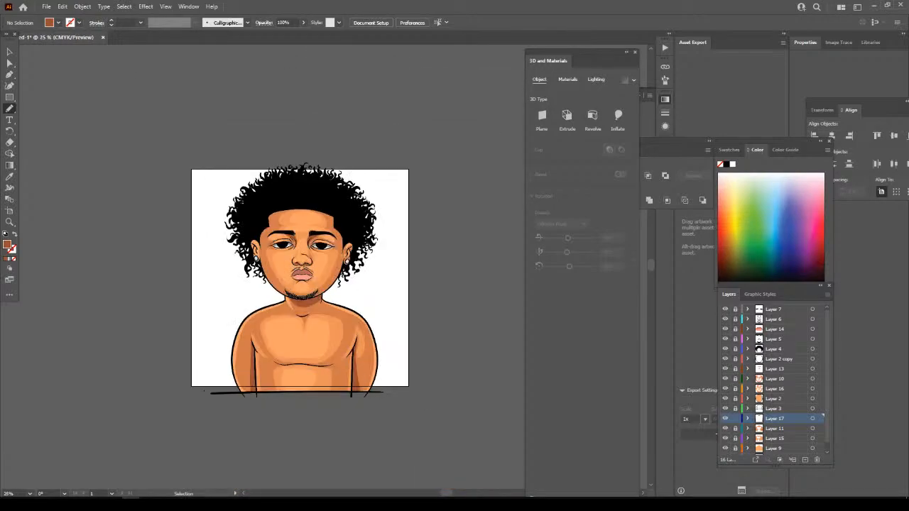
{"action": "key", "text": "ctrl+plus"}
{"action": "key", "text": "ctrl+plus"}
{"action": "key", "text": "ctrl+plus"}
{"action": "scroll", "coordinate": [462, 383], "scroll_direction": "down", "scroll_amount": 3}
{"action": "scroll", "coordinate": [462, 383], "scroll_direction": "up", "scroll_amount": 4}
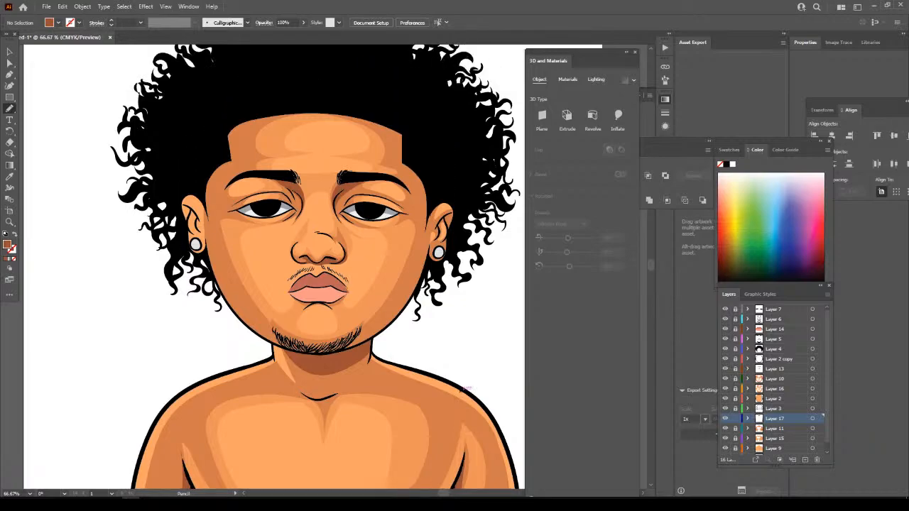
Unlock and activate Layer 13, then draw a dark shadow shape in the upper outer hollow of the ear on the viewer's right.
{"action": "key", "text": "ctrl+plus"}
{"action": "key", "text": "n"}
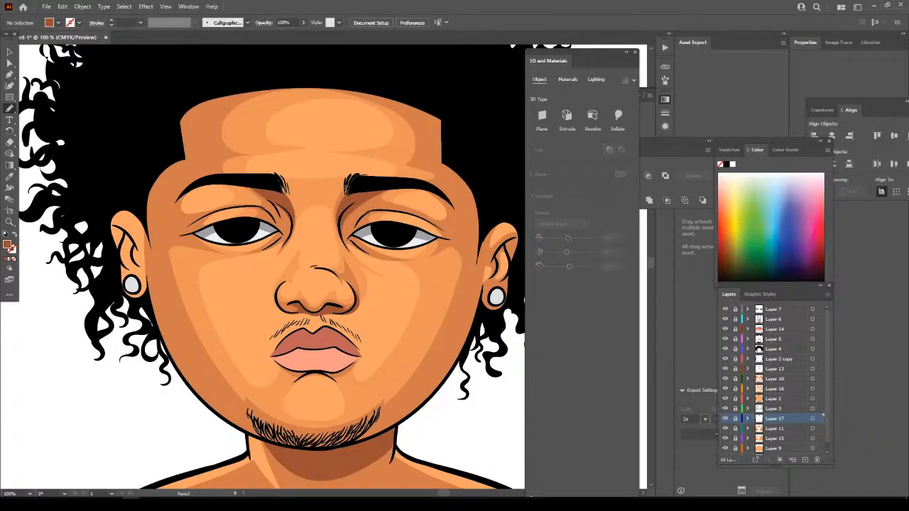
{"action": "left_click", "coordinate": [735, 369]}
{"action": "key", "text": "ctrl+plus"}
{"action": "scroll", "coordinate": [326, 267], "scroll_direction": "right", "scroll_amount": 1}
{"action": "key", "text": "ctrl+plus"}
{"action": "scroll", "coordinate": [325, 266], "scroll_direction": "right", "scroll_amount": 6}
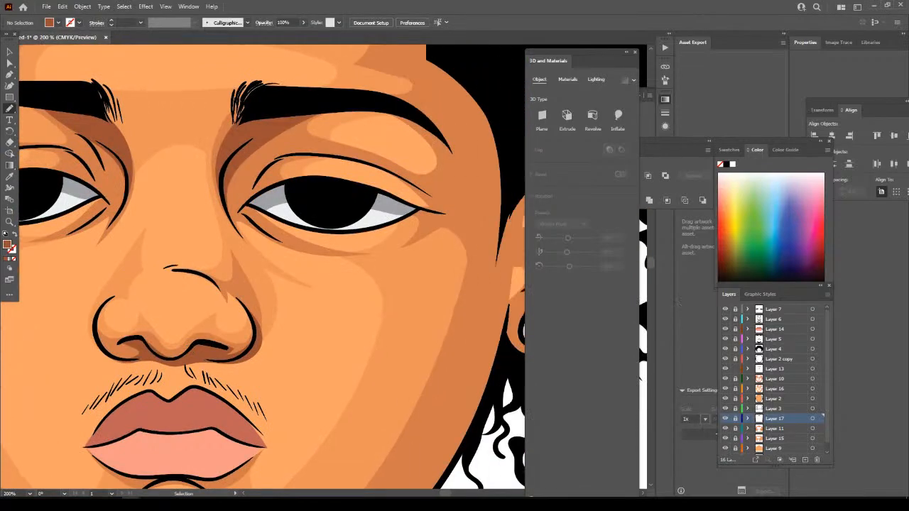
{"action": "key", "text": "ctrl+plus"}
{"action": "key", "text": "ctrl+plus"}
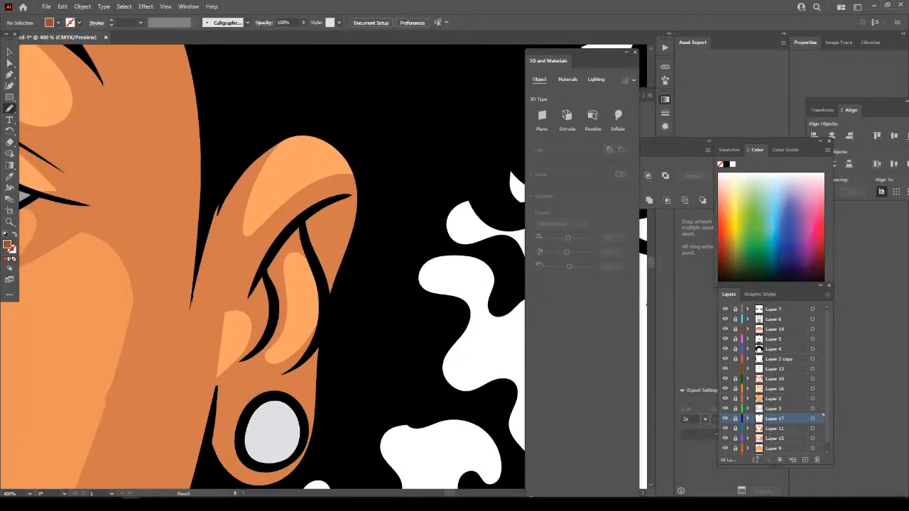
{"action": "left_click", "coordinate": [784, 369]}
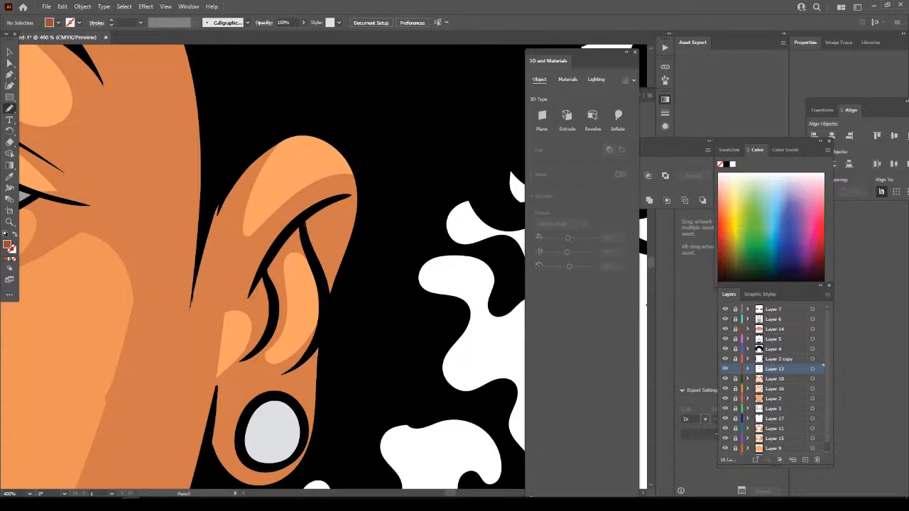
{"action": "mouse_move", "coordinate": [307, 228]}
{"action": "left_mouse_down"}
{"action": "mouse_move", "coordinate": [335, 311]}
{"action": "mouse_move", "coordinate": [370, 203]}
{"action": "mouse_move", "coordinate": [307, 220]}
{"action": "left_mouse_up"}
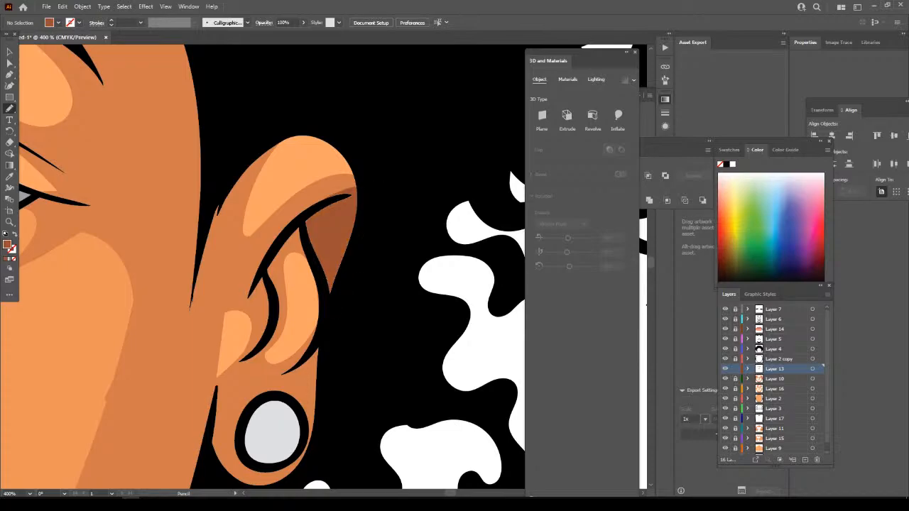
Draw dark shadow shapes in the upper outer hollow and along the inner fold of the ear on the viewer's left.
{"action": "key", "text": "ctrl+minus"}
{"action": "key", "text": "ctrl+minus"}
{"action": "key", "text": "ctrl+minus"}
{"action": "key", "text": "ctrl+minus"}
{"action": "key", "text": "ctrl+minus"}
{"action": "scroll", "coordinate": [272, 267], "scroll_direction": "left", "scroll_amount": 8}
{"action": "key", "text": "ctrl+plus"}
{"action": "key", "text": "ctrl+plus"}
{"action": "key", "text": "ctrl+plus"}
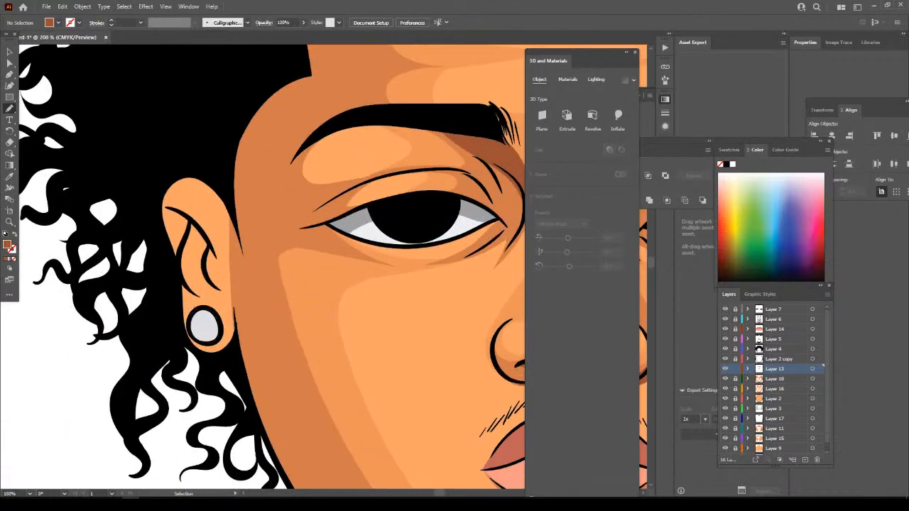
{"action": "key", "text": "ctrl+plus"}
{"action": "key", "text": "ctrl+plus"}
{"action": "left_click_drag", "start_coordinate": [204, 312], "coordinate": [214, 398]}
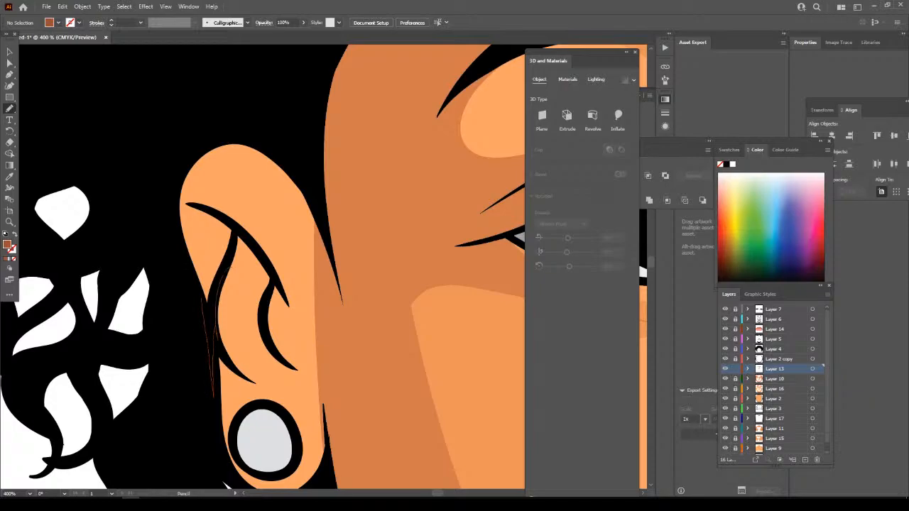
{"action": "left_click_drag", "start_coordinate": [231, 267], "coordinate": [264, 348]}
{"action": "mouse_move", "coordinate": [271, 285]}
{"action": "left_mouse_down"}
{"action": "mouse_move", "coordinate": [240, 235]}
{"action": "mouse_move", "coordinate": [171, 215]}
{"action": "mouse_move", "coordinate": [201, 300]}
{"action": "mouse_move", "coordinate": [282, 366]}
{"action": "mouse_move", "coordinate": [253, 317]}
{"action": "mouse_move", "coordinate": [268, 364]}
{"action": "mouse_move", "coordinate": [289, 375]}
{"action": "mouse_move", "coordinate": [264, 332]}
{"action": "left_mouse_up"}
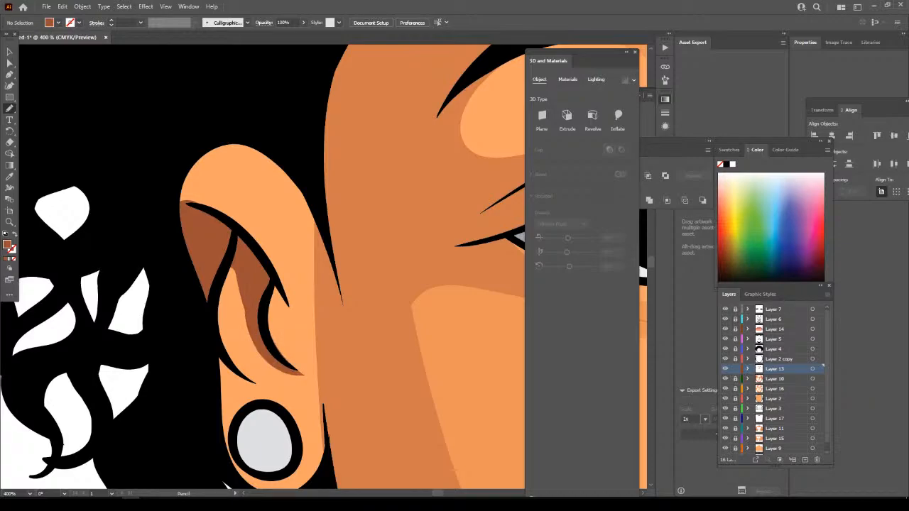
{"action": "key", "text": "ctrl+minus"}
{"action": "key", "text": "ctrl+minus"}
{"action": "key", "text": "ctrl+minus"}
{"action": "key", "text": "ctrl+minus"}
{"action": "key", "text": "ctrl+minus"}
{"action": "key", "text": "ctrl+minus"}
{"action": "key", "text": "ctrl+minus"}
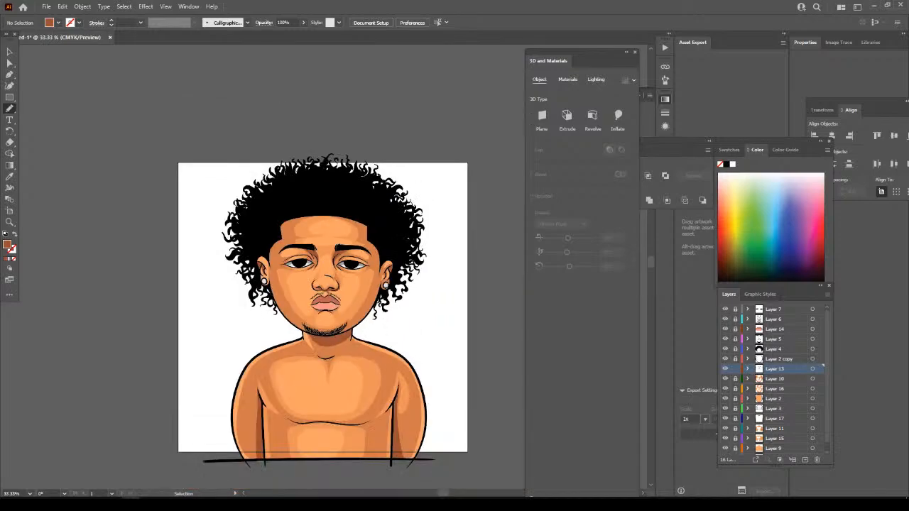
Unlock and activate Layer 10, then pick up the mid-tone skin fill from the face shadow beside the ear on the viewer's left.
{"action": "scroll", "coordinate": [352, 421], "scroll_direction": "down", "scroll_amount": 1}
{"action": "key", "text": "ctrl+plus"}
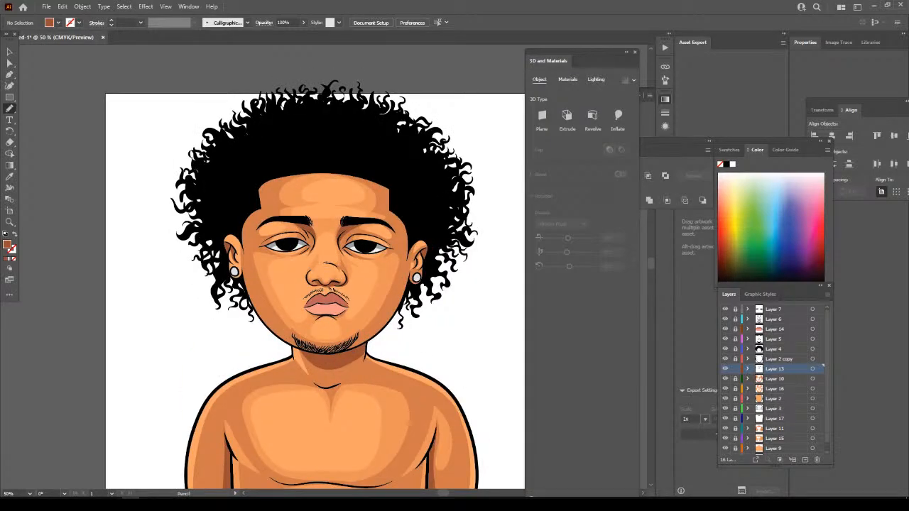
{"action": "left_click", "coordinate": [737, 378]}
{"action": "key", "text": "ctrl+plus"}
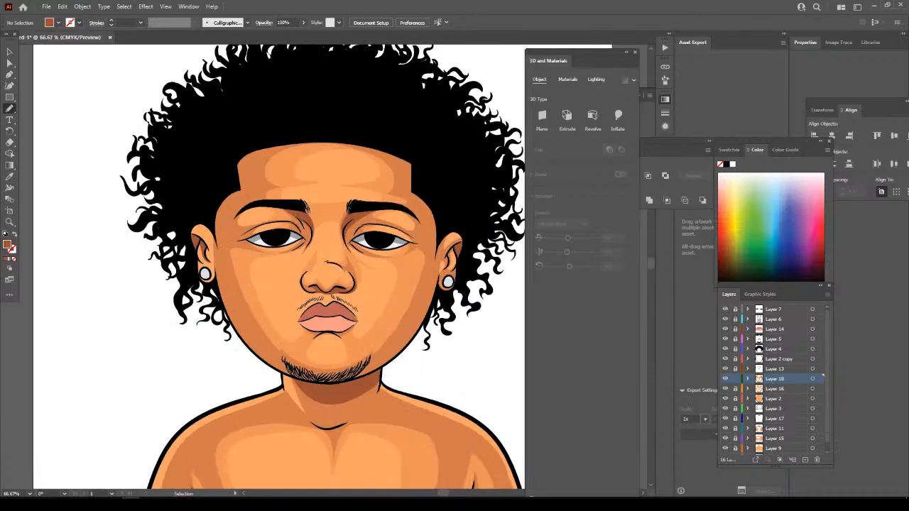
{"action": "scroll", "coordinate": [186, 248], "scroll_direction": "up", "scroll_amount": 4}
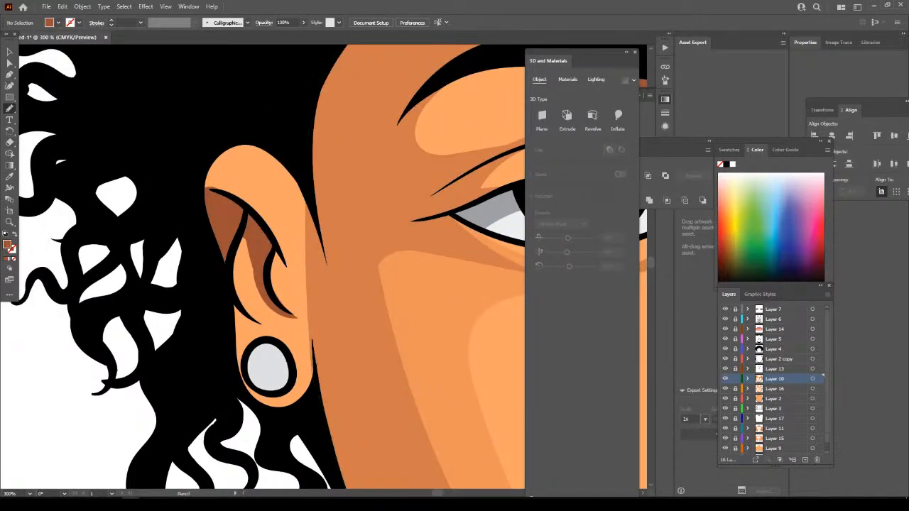
{"action": "left_click", "coordinate": [9, 165]}
{"action": "left_click", "coordinate": [344, 285], "text": "ctrl"}
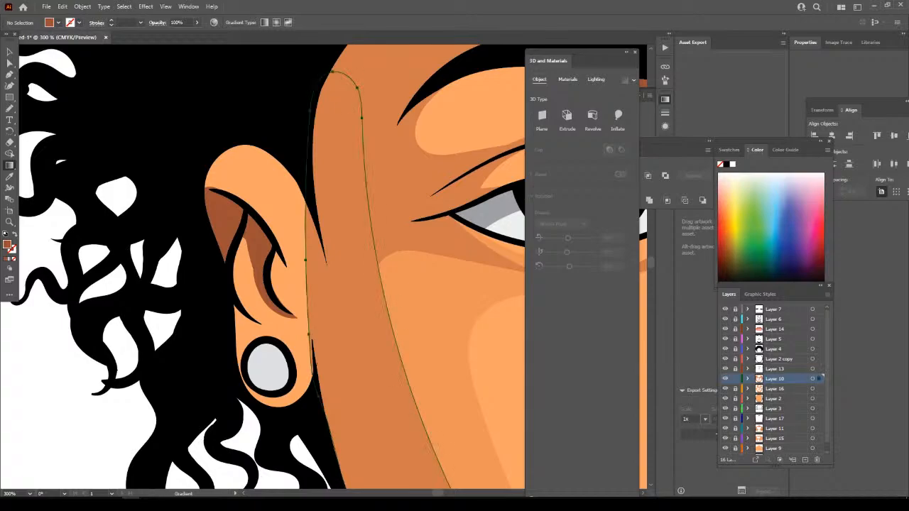
{"action": "key", "text": "i"}
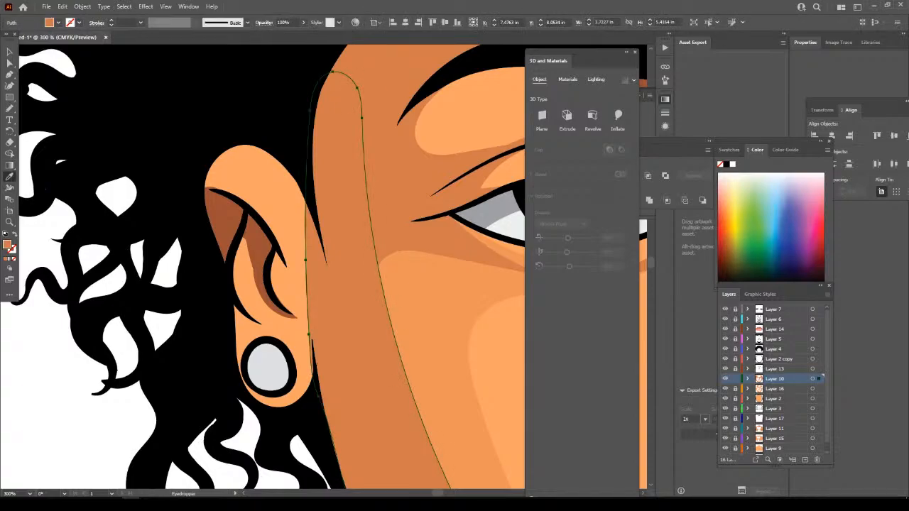
{"action": "left_click", "coordinate": [295, 390]}
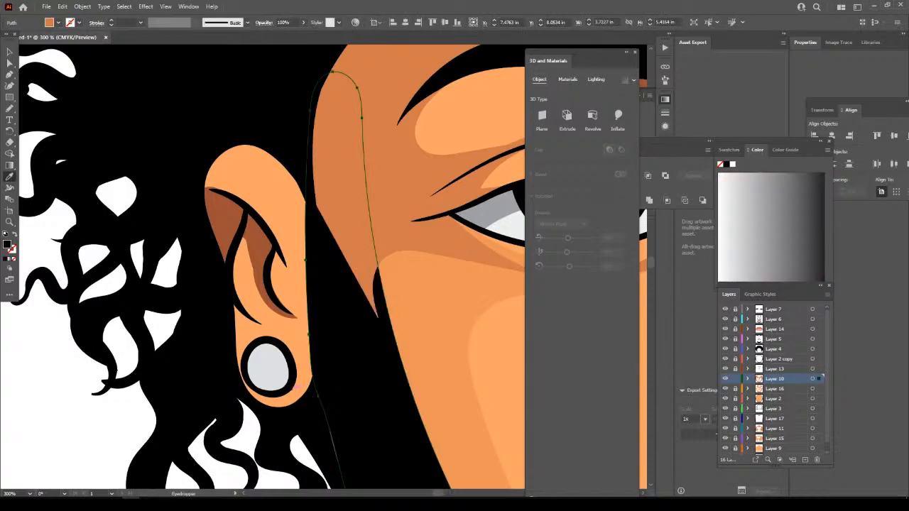
{"action": "key", "text": "ctrl+z"}
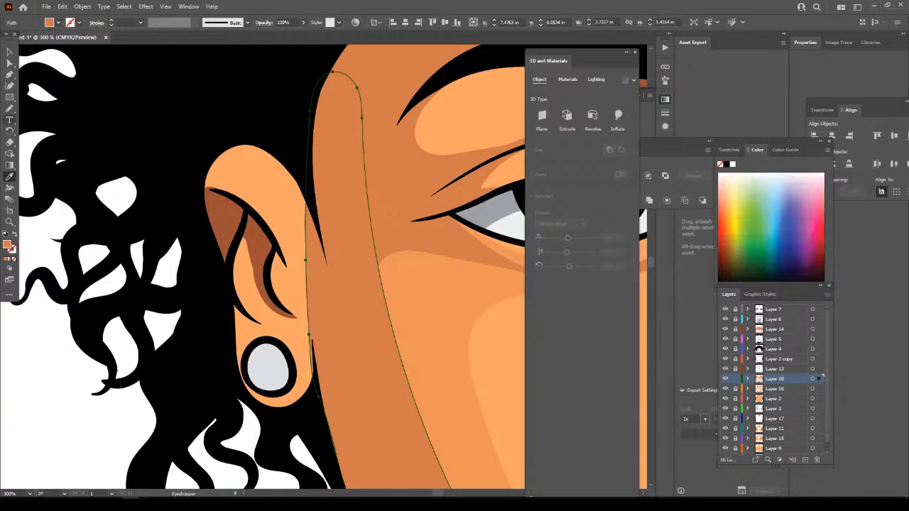
Draw mid-tone shadow shapes along the upper rim, inner fold and lobe of the ear on the viewer's left.
{"action": "key", "text": "n"}
{"action": "mouse_move", "coordinate": [317, 325]}
{"action": "left_mouse_down"}
{"action": "mouse_move", "coordinate": [303, 315]}
{"action": "mouse_move", "coordinate": [260, 208]}
{"action": "mouse_move", "coordinate": [224, 164]}
{"action": "mouse_move", "coordinate": [300, 194]}
{"action": "mouse_move", "coordinate": [317, 326]}
{"action": "left_mouse_up"}
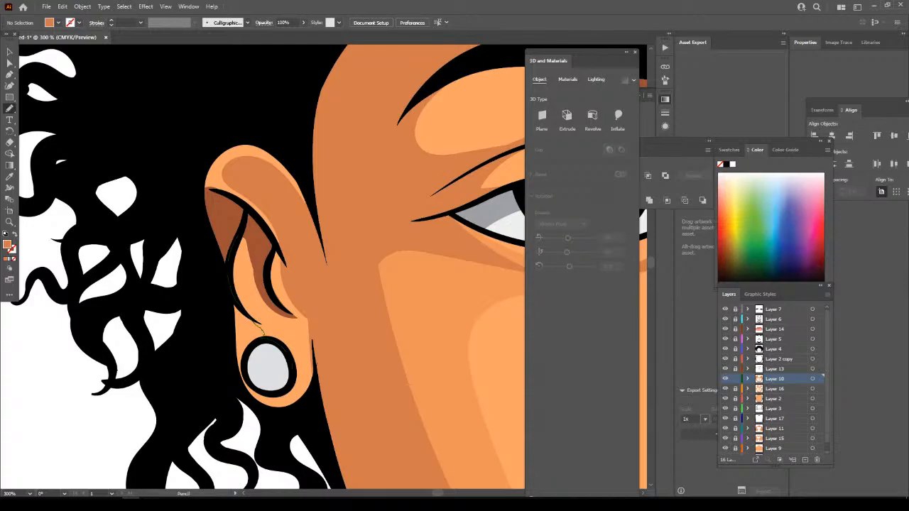
{"action": "mouse_move", "coordinate": [261, 332]}
{"action": "left_mouse_down"}
{"action": "mouse_move", "coordinate": [292, 392]}
{"action": "mouse_move", "coordinate": [318, 338]}
{"action": "mouse_move", "coordinate": [311, 306]}
{"action": "mouse_move", "coordinate": [297, 312]}
{"action": "mouse_move", "coordinate": [265, 301]}
{"action": "mouse_move", "coordinate": [262, 333]}
{"action": "left_mouse_up"}
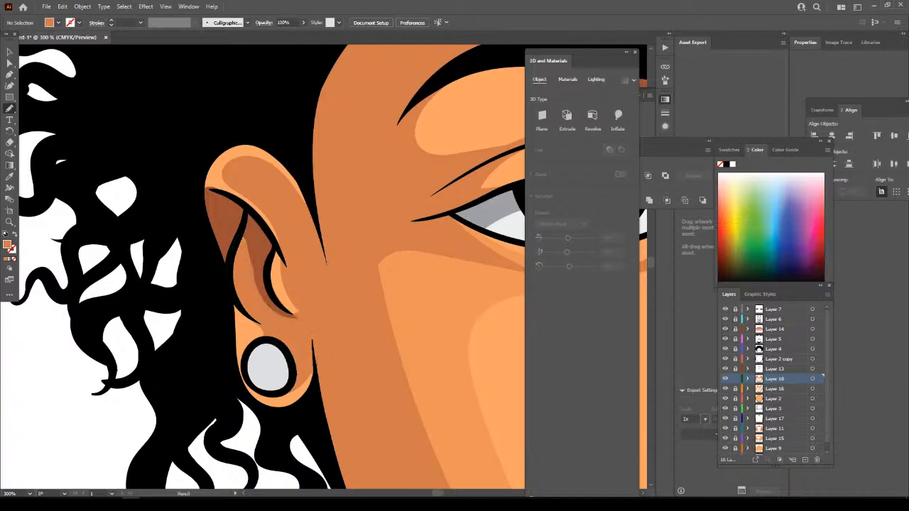
Examine the whole portrait to judge the ear shading against the face and body.
{"action": "scroll", "coordinate": [274, 280], "scroll_direction": "down", "scroll_amount": 10}
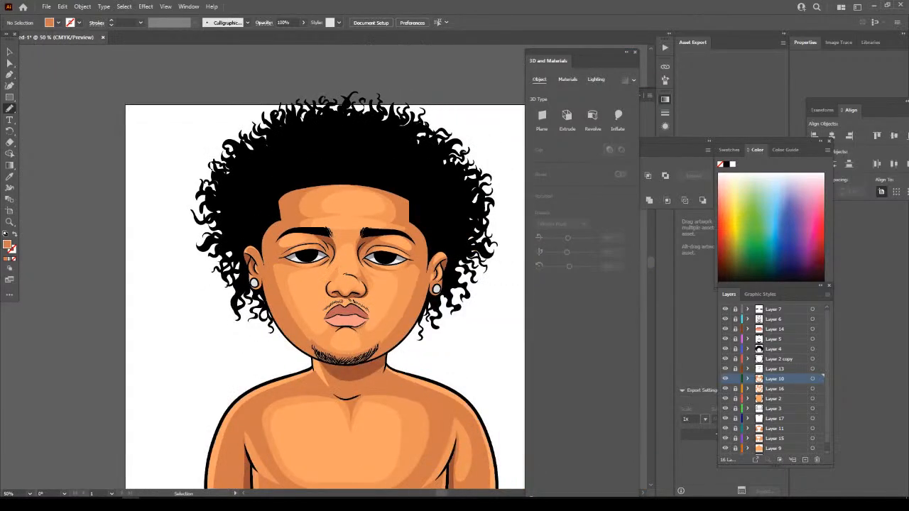
{"action": "scroll", "coordinate": [446, 456], "scroll_direction": "down", "scroll_amount": 2}
{"action": "key", "text": "ctrl+minus"}
{"action": "key", "text": "ctrl+equal"}
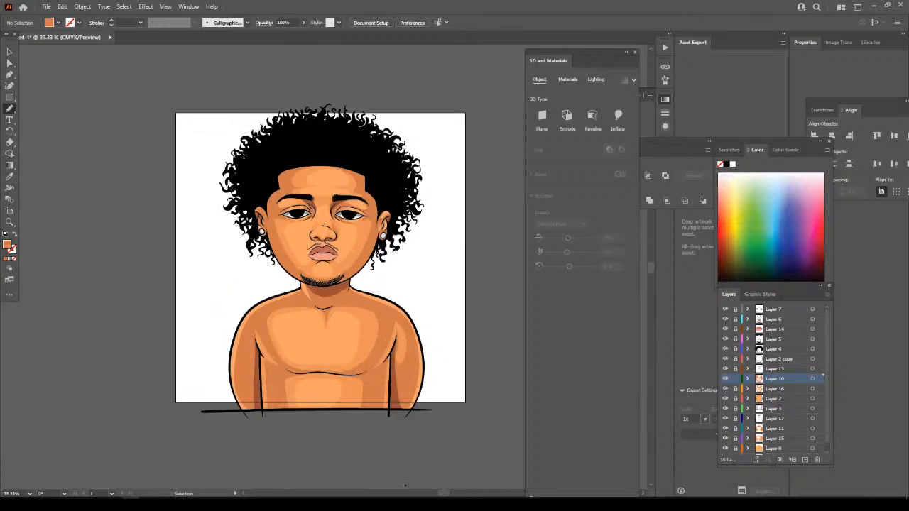
{"action": "key", "text": "ctrl+equal"}
{"action": "key", "text": "ctrl+equal"}
{"action": "scroll", "coordinate": [446, 456], "scroll_direction": "up", "scroll_amount": 1}
{"action": "key", "text": "ctrl+minus"}
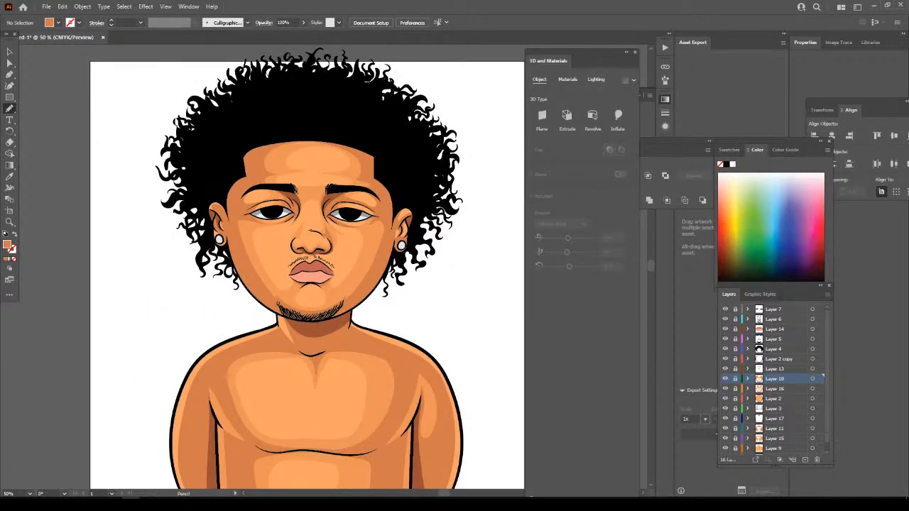
Create a new layer above Layer 2 and mix a lighter peach highlight fill from the light skin tone of the face.
{"action": "left_click", "coordinate": [782, 399]}
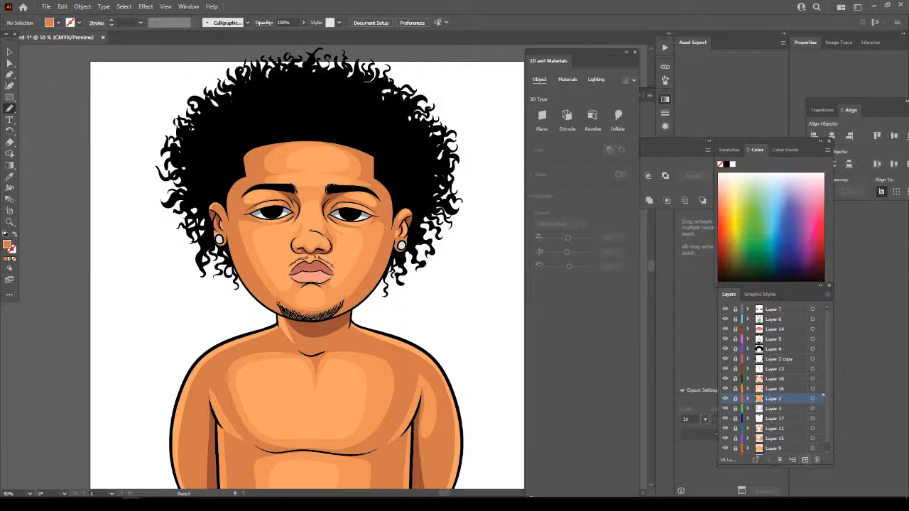
{"action": "left_click", "coordinate": [805, 459]}
{"action": "key", "text": "ctrl+equal"}
{"action": "key", "text": "ctrl+equal"}
{"action": "key", "text": "ctrl+equal"}
{"action": "scroll", "coordinate": [374, 416], "scroll_direction": "up", "scroll_amount": 3}
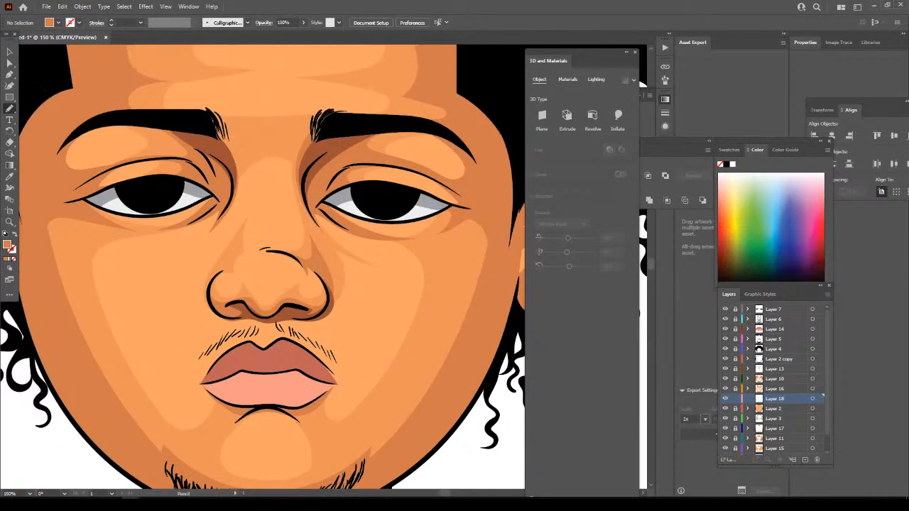
{"action": "left_click", "coordinate": [9, 177]}
{"action": "left_click", "coordinate": [30, 229]}
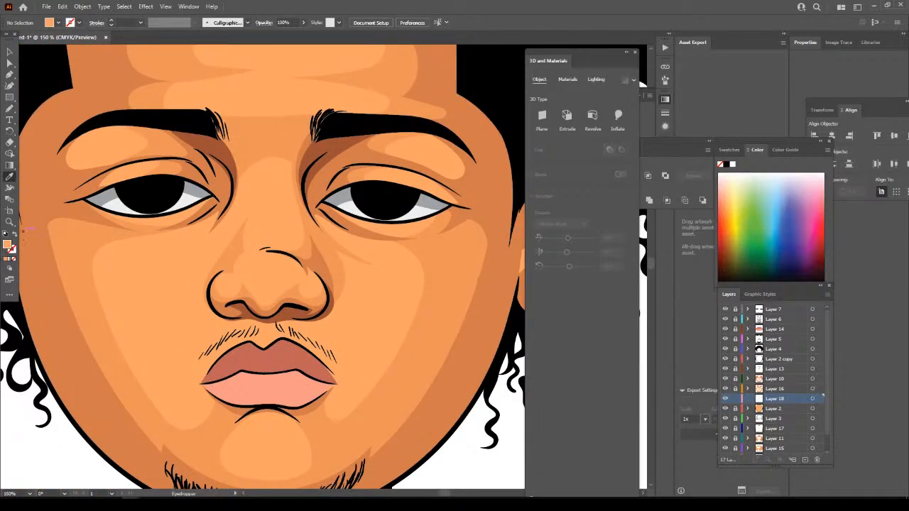
{"action": "double_click", "coordinate": [8, 245]}
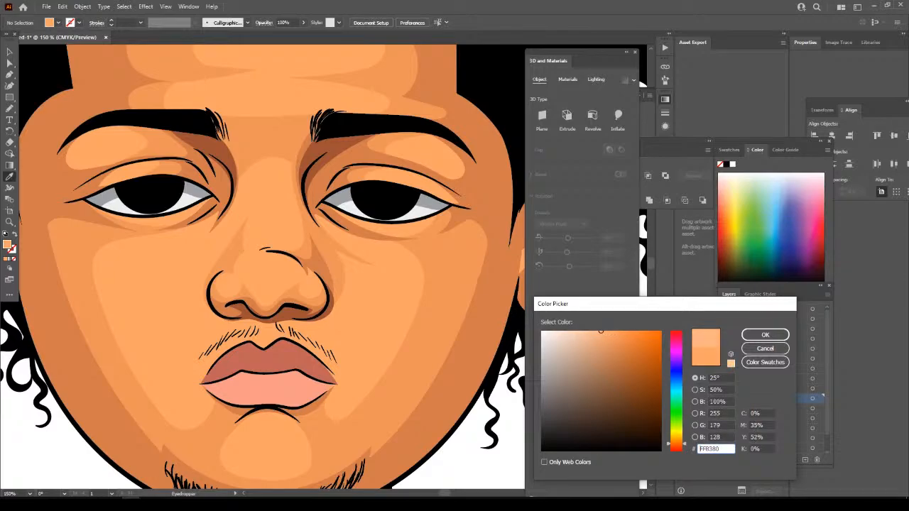
{"action": "type", "text": "F9AC78"}
{"action": "left_click_drag", "start_coordinate": [603, 333], "coordinate": [603, 330]}
{"action": "left_click", "coordinate": [765, 335]}
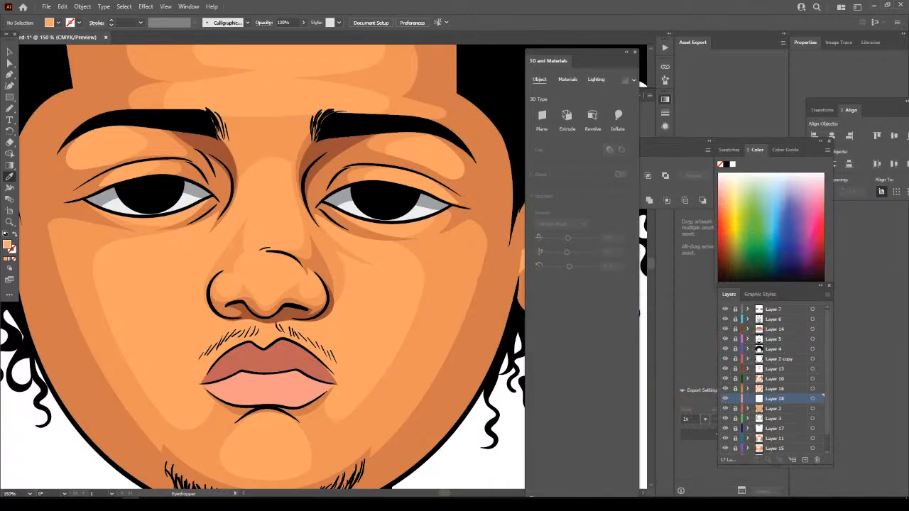
Draw light highlight shapes on the nose tip and bridge, between the brows and in the centre of the forehead.
{"action": "left_click", "coordinate": [9, 109]}
{"action": "scroll", "coordinate": [270, 266], "scroll_direction": "up", "scroll_amount": 3}
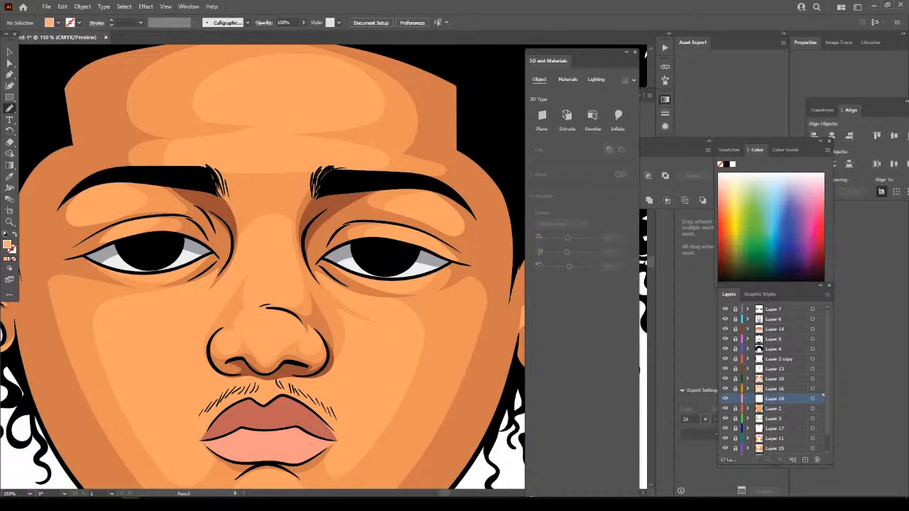
{"action": "left_click_drag", "start_coordinate": [257, 321], "coordinate": [260, 320]}
{"action": "scroll", "coordinate": [270, 270], "scroll_direction": "up", "scroll_amount": 3}
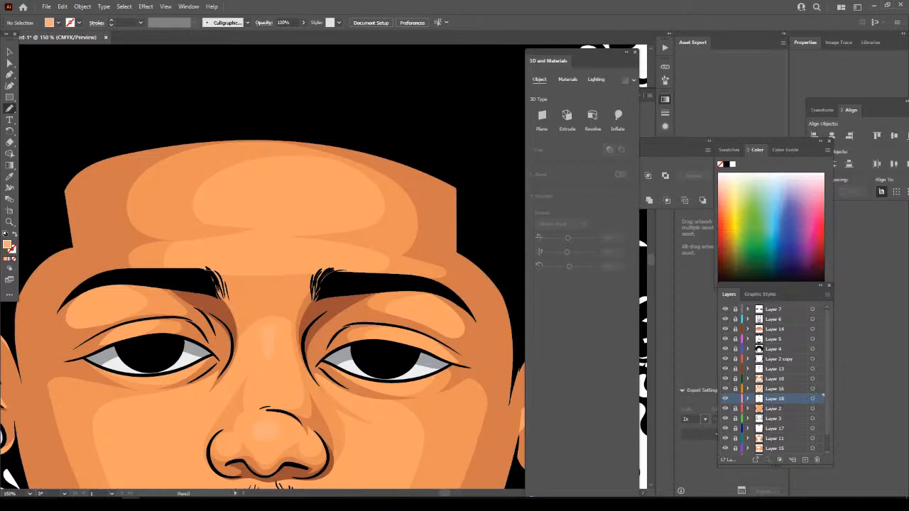
{"action": "left_click_drag", "start_coordinate": [267, 270], "coordinate": [270, 247]}
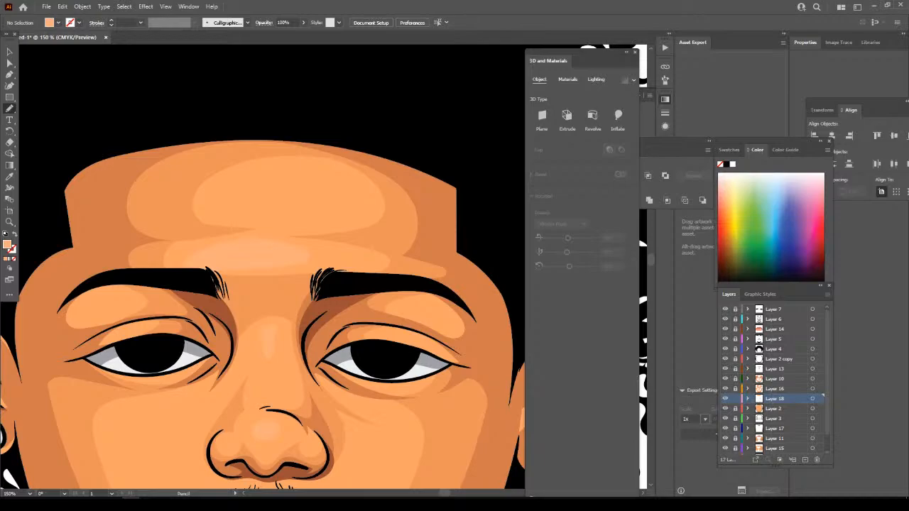
{"action": "left_click_drag", "start_coordinate": [270, 170], "coordinate": [265, 172]}
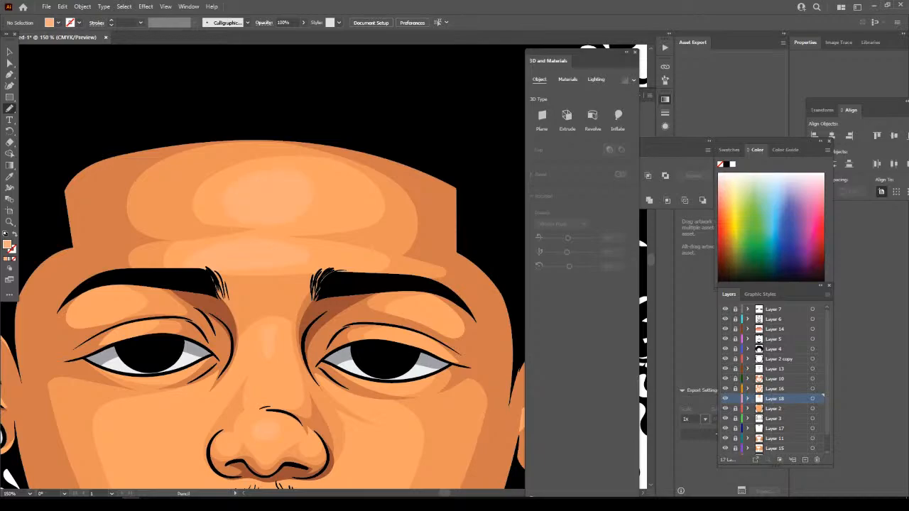
Draw light highlight shapes on the cheeks inside the existing light skin areas.
{"action": "key", "text": "ctrl+minus"}
{"action": "key", "text": "ctrl+minus"}
{"action": "key", "text": "ctrl+minus"}
{"action": "key", "text": "ctrl+minus"}
{"action": "key", "text": "ctrl+minus"}
{"action": "scroll", "coordinate": [404, 398], "scroll_direction": "down", "scroll_amount": 1}
{"action": "key", "text": "ctrl+plus"}
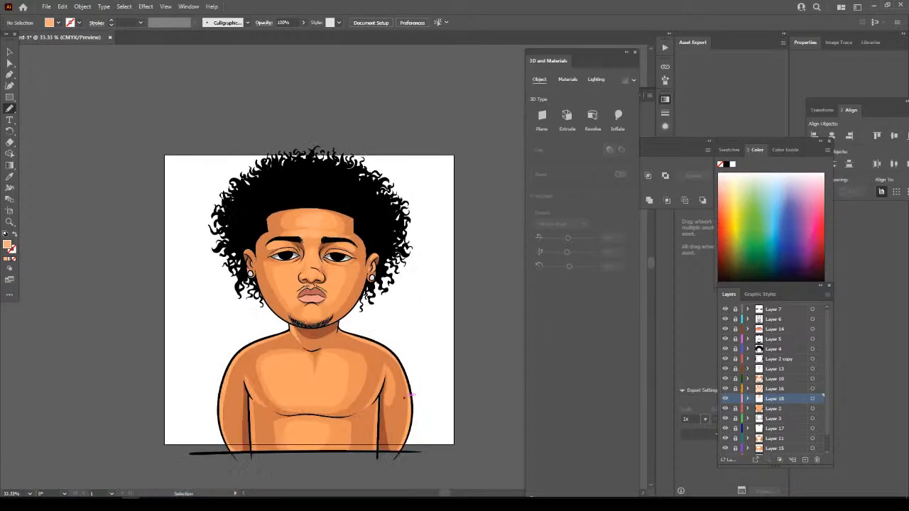
{"action": "key", "text": "ctrl+plus"}
{"action": "key", "text": "ctrl+plus"}
{"action": "key", "text": "ctrl+plus"}
{"action": "key", "text": "ctrl+plus"}
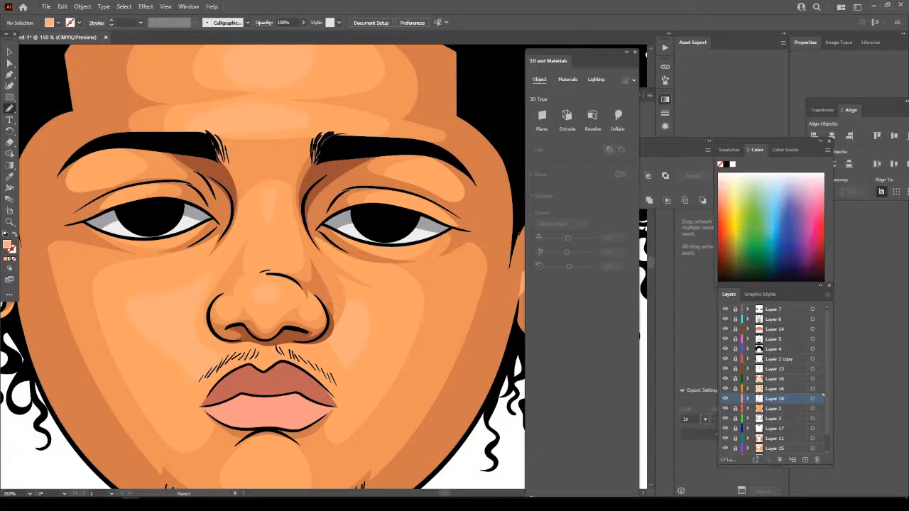
Draw a small light highlight shape in the centre of the chin, below the lower lip crease.
{"action": "key", "text": "ctrl+minus"}
{"action": "key", "text": "ctrl+minus"}
{"action": "key", "text": "ctrl+minus"}
{"action": "key", "text": "ctrl+minus"}
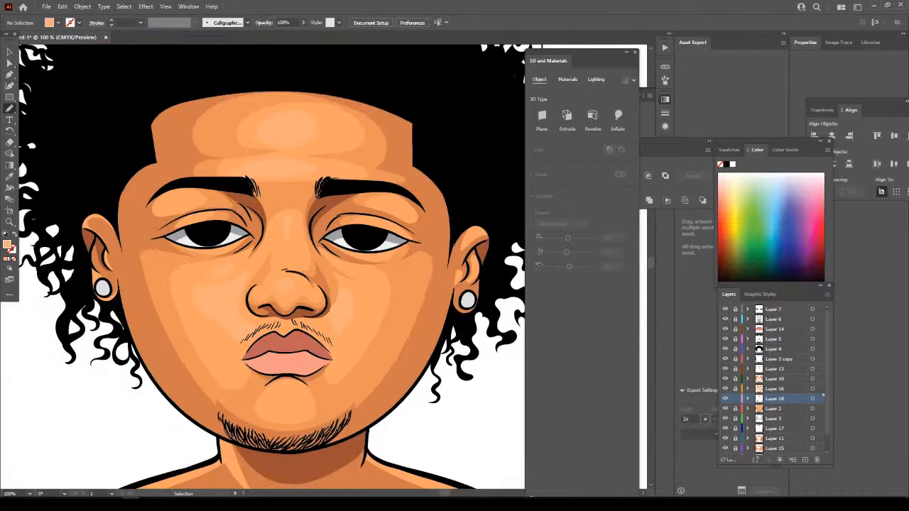
{"action": "scroll", "coordinate": [309, 285], "scroll_direction": "down", "scroll_amount": 1}
{"action": "key", "text": "ctrl+plus"}
{"action": "key", "text": "ctrl+plus"}
{"action": "key", "text": "ctrl+plus"}
{"action": "key", "text": "ctrl+plus"}
{"action": "key", "text": "ctrl+plus"}
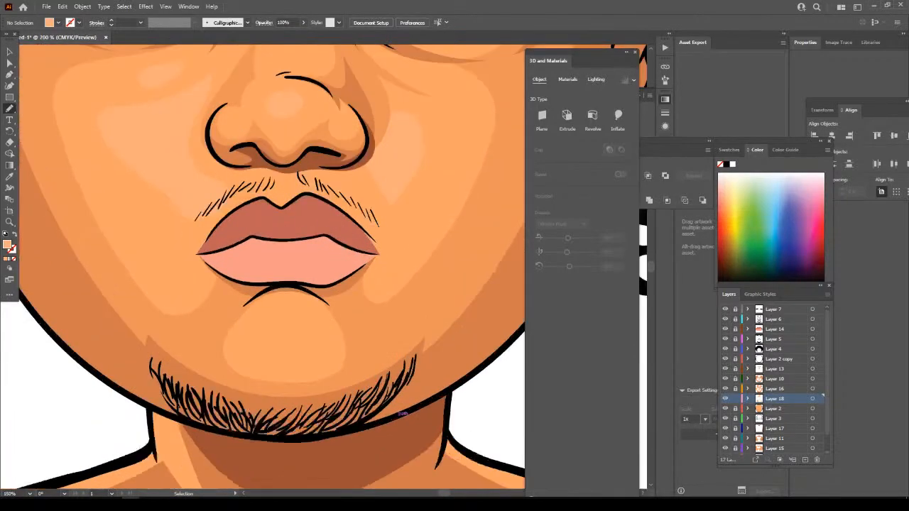
{"action": "scroll", "coordinate": [327, 267], "scroll_direction": "up", "scroll_amount": 1}
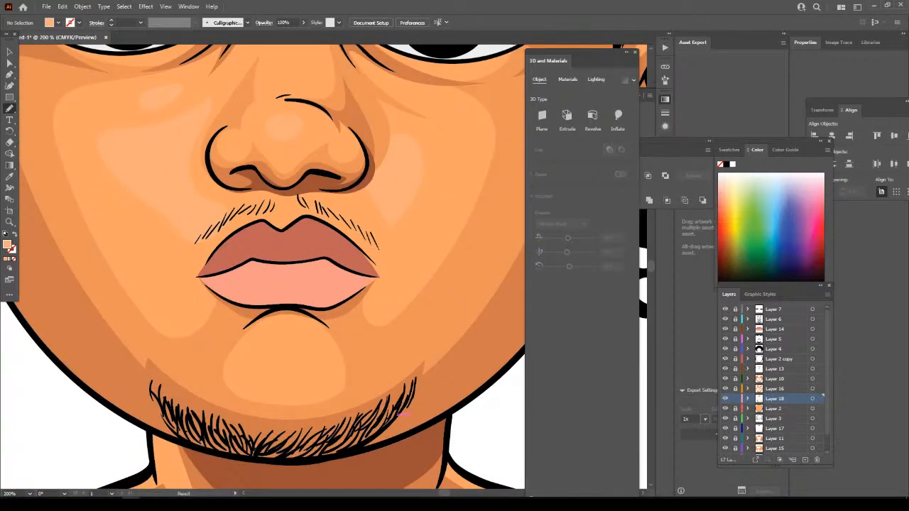
Draw light highlight shapes over both sides of the chest and a rounded one in the middle of the belly.
{"action": "key", "text": "ctrl+minus"}
{"action": "key", "text": "ctrl+minus"}
{"action": "key", "text": "ctrl+minus"}
{"action": "key", "text": "ctrl+minus"}
{"action": "key", "text": "ctrl+minus"}
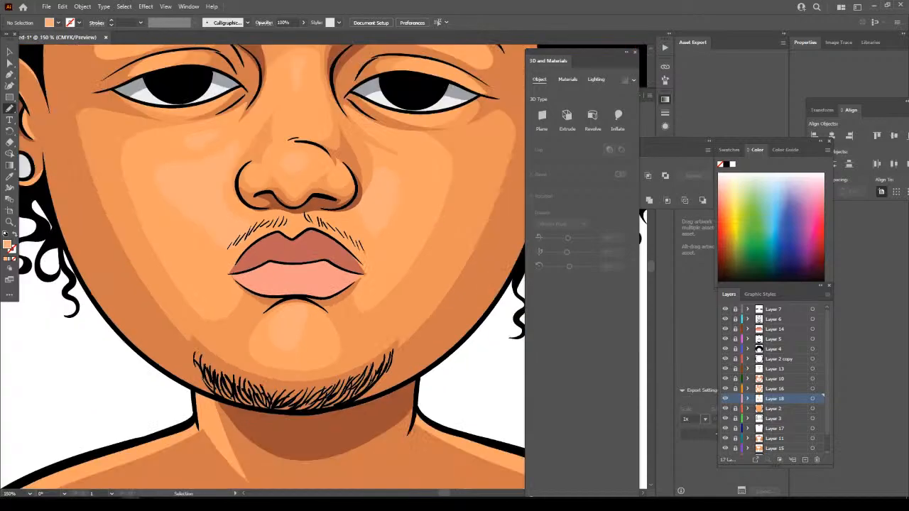
{"action": "key", "text": "ctrl+plus"}
{"action": "key", "text": "ctrl+plus"}
{"action": "key", "text": "ctrl+plus"}
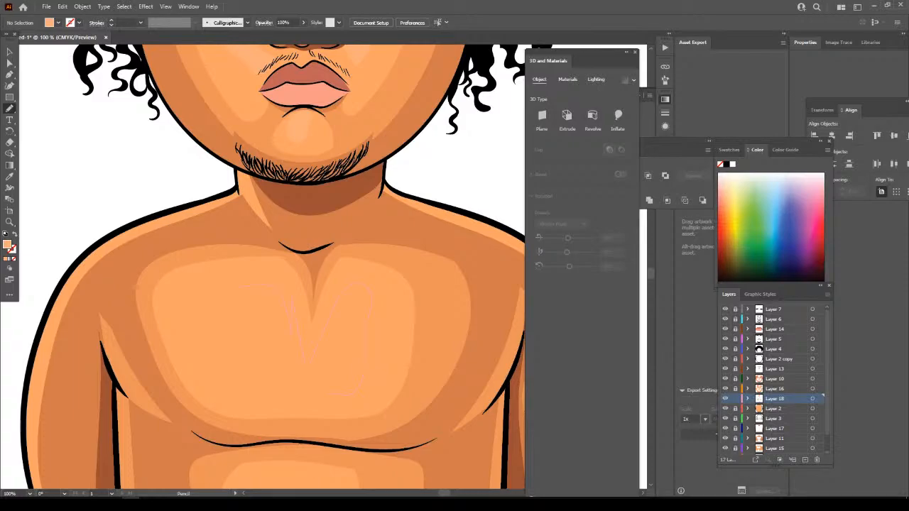
{"action": "left_click_drag", "start_coordinate": [291, 329], "coordinate": [287, 301]}
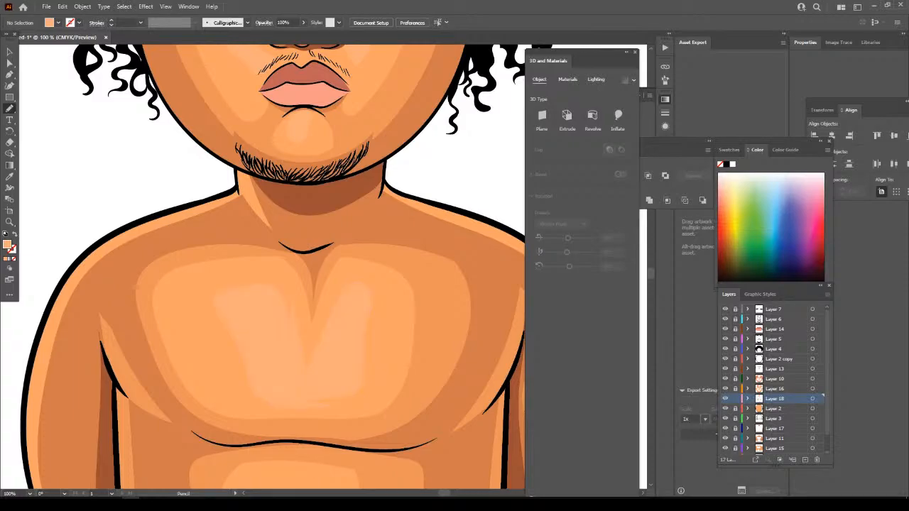
{"action": "scroll", "coordinate": [263, 267], "scroll_direction": "down", "scroll_amount": 5}
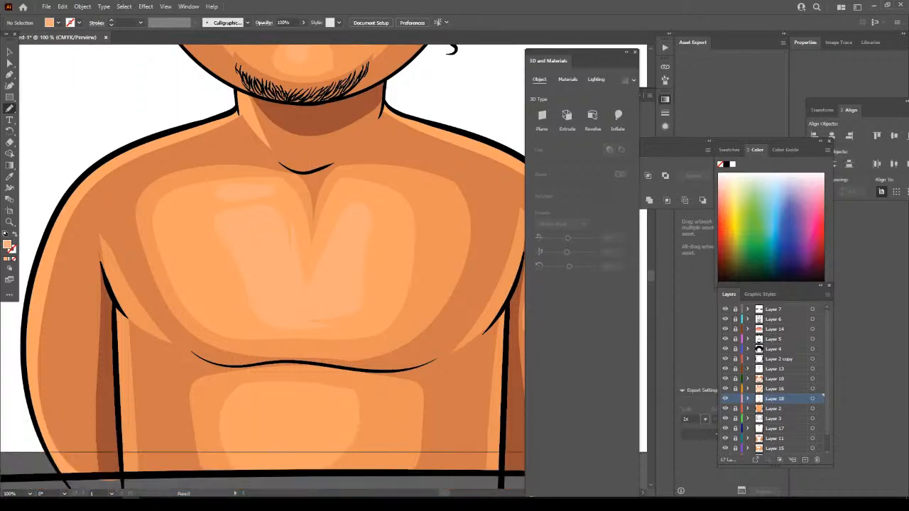
{"action": "left_click_drag", "start_coordinate": [292, 328], "coordinate": [283, 329]}
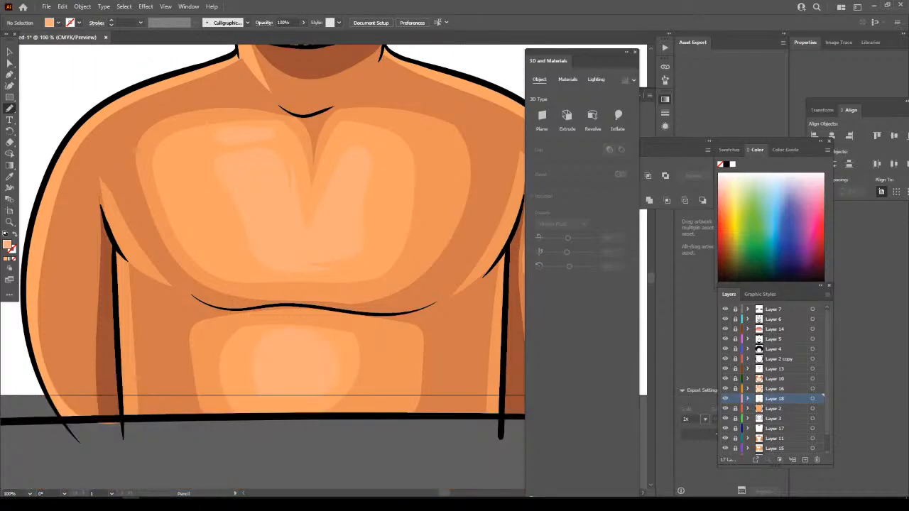
Examine the whole portrait to judge the new highlights on the face, chest and belly.
{"action": "key", "text": "ctrl+minus"}
{"action": "key", "text": "ctrl+minus"}
{"action": "key", "text": "ctrl+minus"}
{"action": "key", "text": "ctrl+minus"}
{"action": "scroll", "coordinate": [380, 417], "scroll_direction": "up", "scroll_amount": 2}
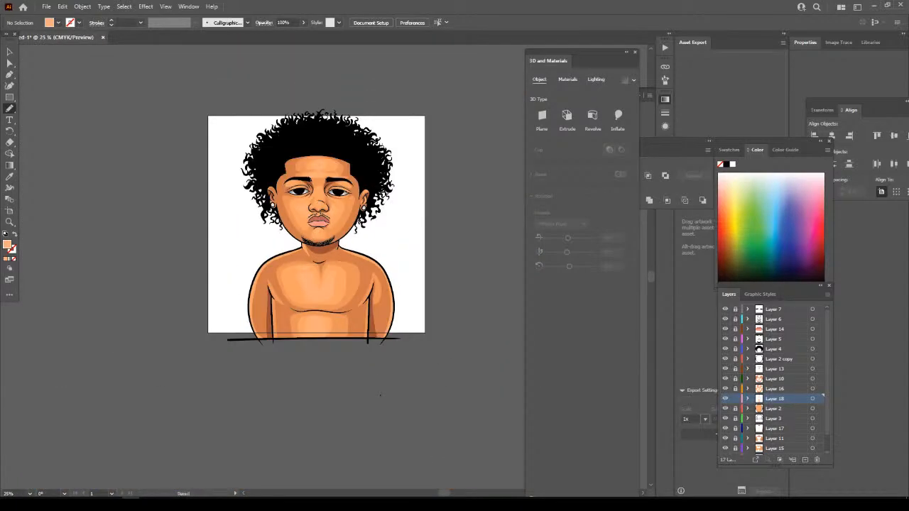
{"action": "key", "text": "ctrl+plus"}
{"action": "key", "text": "ctrl+plus"}
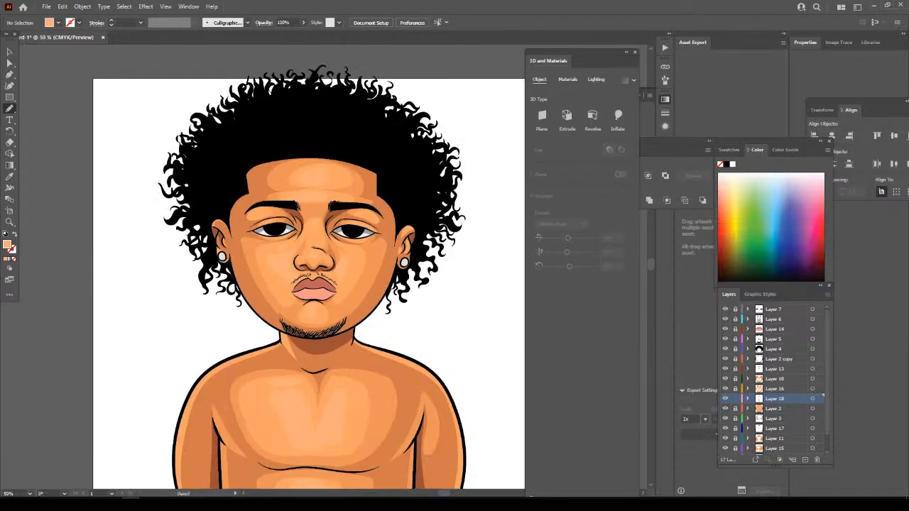
{"action": "key", "text": "ctrl+minus"}
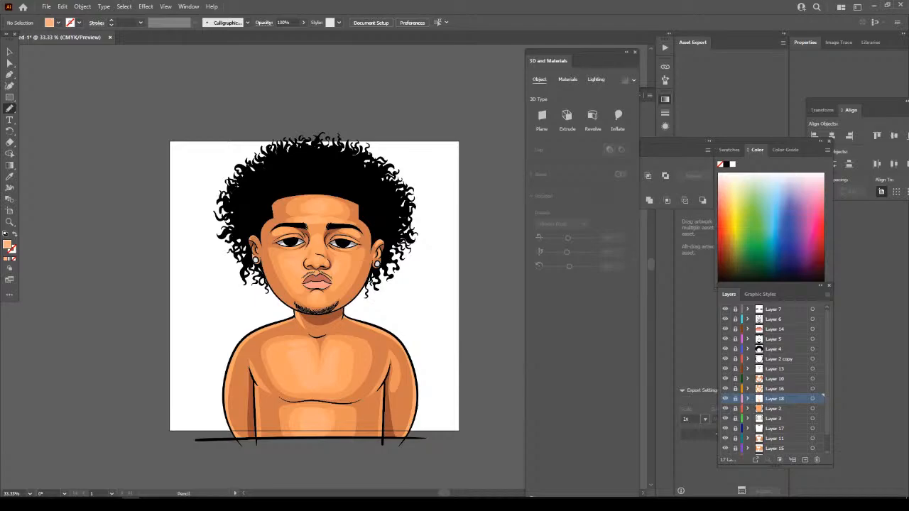
Unlock Layer 13 and switch to the Paintbrush tool for rim lighting on the face.
{"action": "left_click", "coordinate": [775, 369]}
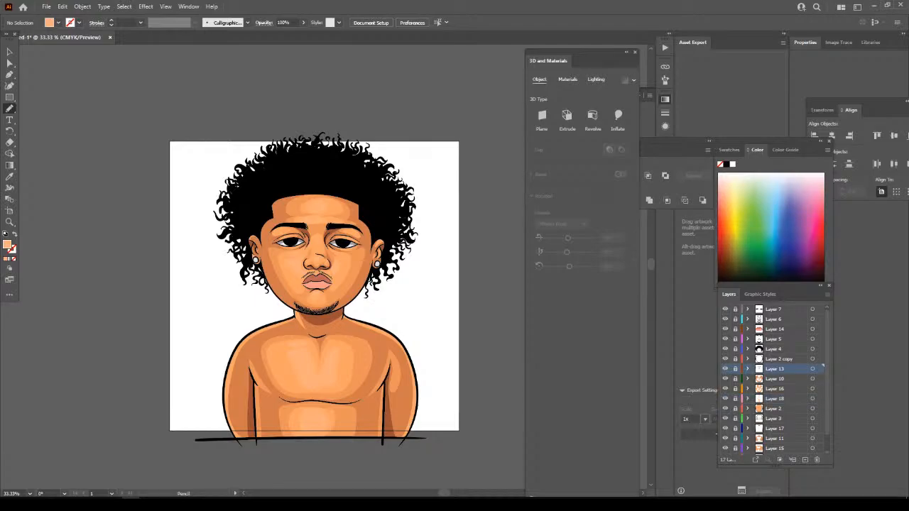
{"action": "left_click", "coordinate": [735, 369]}
{"action": "right_click", "coordinate": [9, 108]}
{"action": "left_click", "coordinate": [60, 109]}
{"action": "key", "text": "ctrl+plus"}
{"action": "key", "text": "ctrl+plus"}
{"action": "key", "text": "ctrl+plus"}
{"action": "key", "text": "ctrl+plus"}
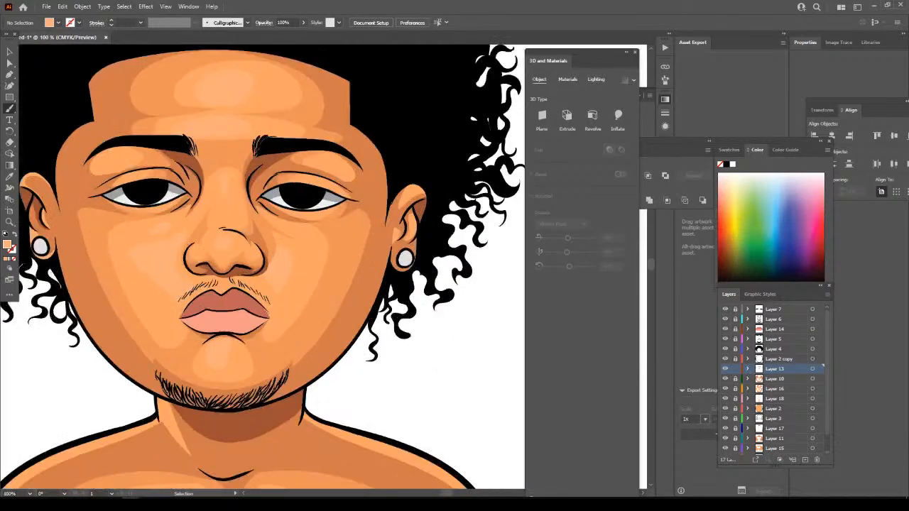
Try painting thin 1 pt light-orange strokes along the jaw and cheek edge beside the ear with the diamond stud at image right.
{"action": "scroll", "coordinate": [104, 260], "scroll_direction": "down", "scroll_amount": 1}
{"action": "mouse_move", "coordinate": [223, 462]}
{"action": "left_mouse_down"}
{"action": "mouse_move", "coordinate": [334, 403]}
{"action": "mouse_move", "coordinate": [379, 343]}
{"action": "mouse_move", "coordinate": [415, 255]}
{"action": "mouse_move", "coordinate": [428, 149]}
{"action": "left_mouse_up"}
{"action": "right_click", "coordinate": [416, 248]}
{"action": "left_click", "coordinate": [407, 276]}
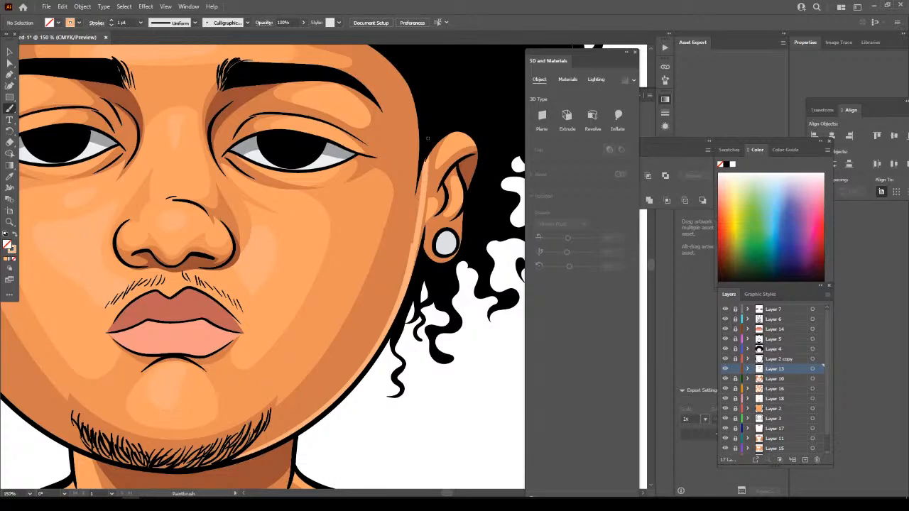
{"action": "left_click_drag", "start_coordinate": [407, 267], "coordinate": [426, 146]}
{"action": "left_click_drag", "start_coordinate": [410, 288], "coordinate": [431, 150]}
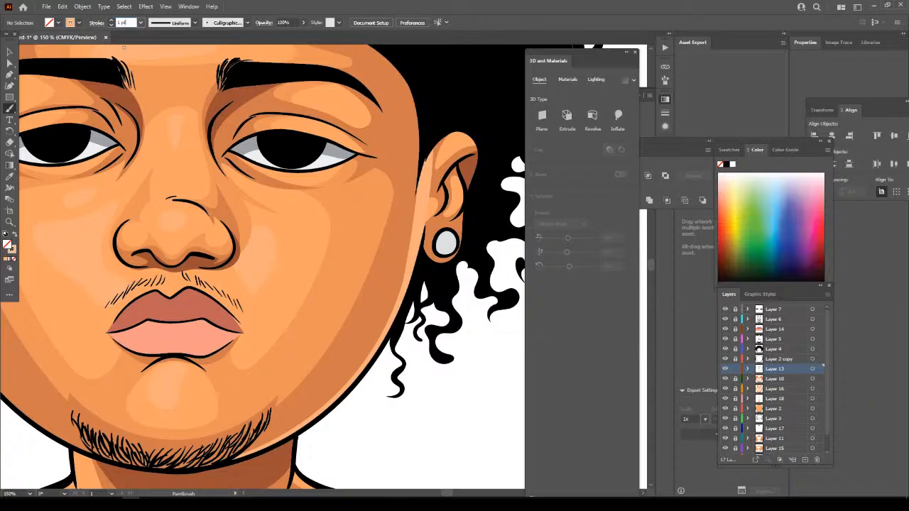
Set the stroke weight to 2 pt and paint a light rim highlight from the chin up the image-right jawline to the temple.
{"action": "left_click", "coordinate": [141, 22]}
{"action": "left_click", "coordinate": [153, 62]}
{"action": "mouse_move", "coordinate": [139, 462]}
{"action": "left_mouse_down"}
{"action": "mouse_move", "coordinate": [194, 466]}
{"action": "mouse_move", "coordinate": [244, 452]}
{"action": "mouse_move", "coordinate": [302, 419]}
{"action": "mouse_move", "coordinate": [351, 369]}
{"action": "mouse_move", "coordinate": [389, 304]}
{"action": "mouse_move", "coordinate": [408, 199]}
{"action": "mouse_move", "coordinate": [413, 134]}
{"action": "mouse_move", "coordinate": [405, 71]}
{"action": "left_mouse_up"}
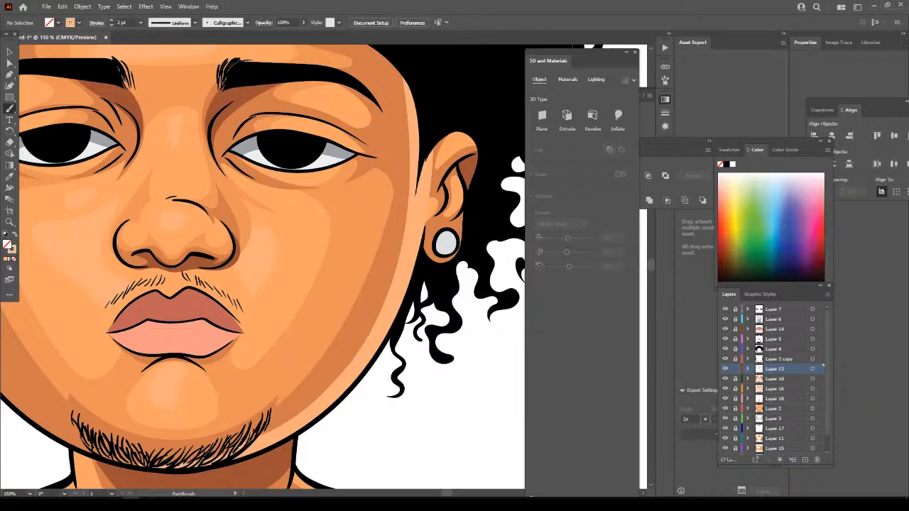
Paint a matching 2 pt light rim highlight along the opposite jawline, from beside the chin up to the temple.
{"action": "key", "text": "ctrl+minus"}
{"action": "key", "text": "ctrl+minus"}
{"action": "key", "text": "ctrl+minus"}
{"action": "key", "text": "ctrl+minus"}
{"action": "key", "text": "ctrl+minus"}
{"action": "key", "text": "ctrl+plus"}
{"action": "key", "text": "ctrl+plus"}
{"action": "key", "text": "ctrl+plus"}
{"action": "key", "text": "ctrl+plus"}
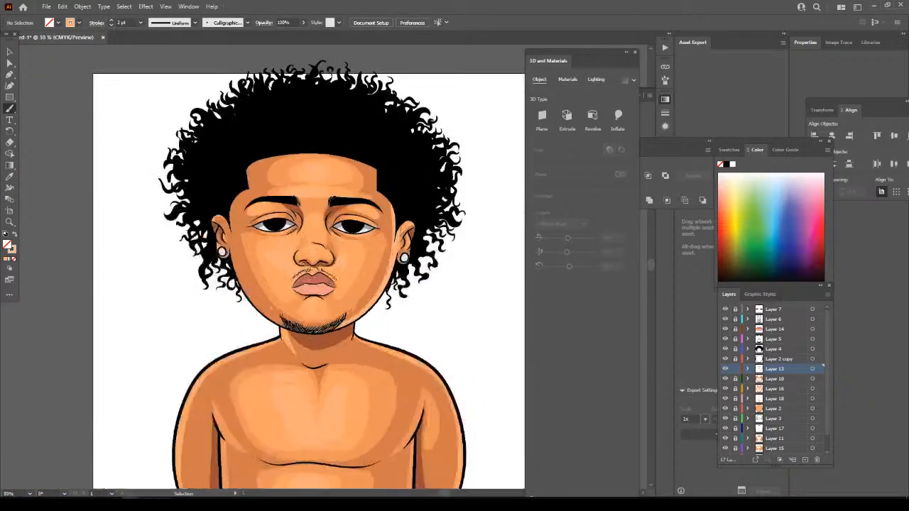
{"action": "mouse_move", "coordinate": [369, 388]}
{"action": "left_mouse_down"}
{"action": "mouse_move", "coordinate": [280, 408]}
{"action": "mouse_move", "coordinate": [199, 367]}
{"action": "mouse_move", "coordinate": [150, 291]}
{"action": "mouse_move", "coordinate": [129, 181]}
{"action": "left_mouse_up"}
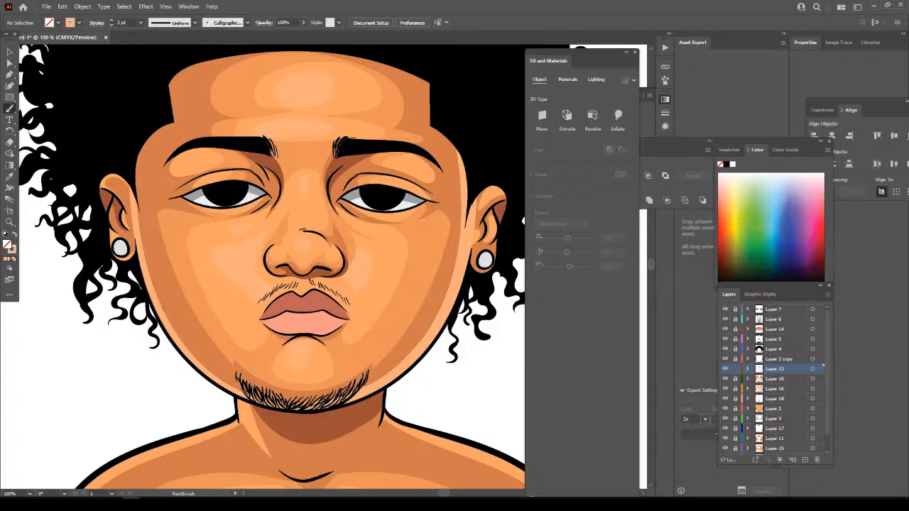
{"action": "mouse_move", "coordinate": [205, 365]}
{"action": "left_mouse_down"}
{"action": "mouse_move", "coordinate": [156, 288]}
{"action": "mouse_move", "coordinate": [134, 159]}
{"action": "left_mouse_up"}
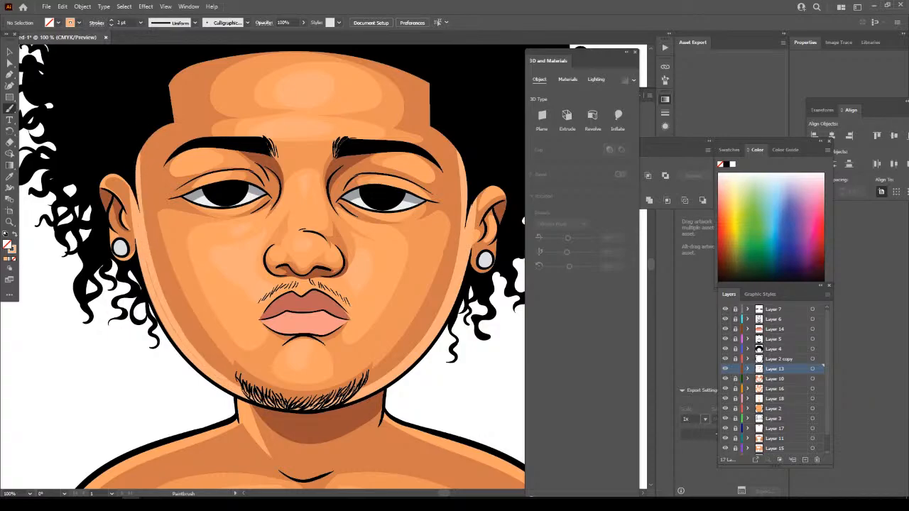
{"action": "mouse_move", "coordinate": [210, 375]}
{"action": "left_mouse_down"}
{"action": "mouse_move", "coordinate": [139, 203]}
{"action": "mouse_move", "coordinate": [133, 161]}
{"action": "left_mouse_up"}
Check the new jaw rim highlights against the whole portrait, and lock Layer 13.
{"action": "key", "text": "ctrl+minus"}
{"action": "key", "text": "ctrl+minus"}
{"action": "key", "text": "ctrl+minus"}
{"action": "key", "text": "ctrl+minus"}
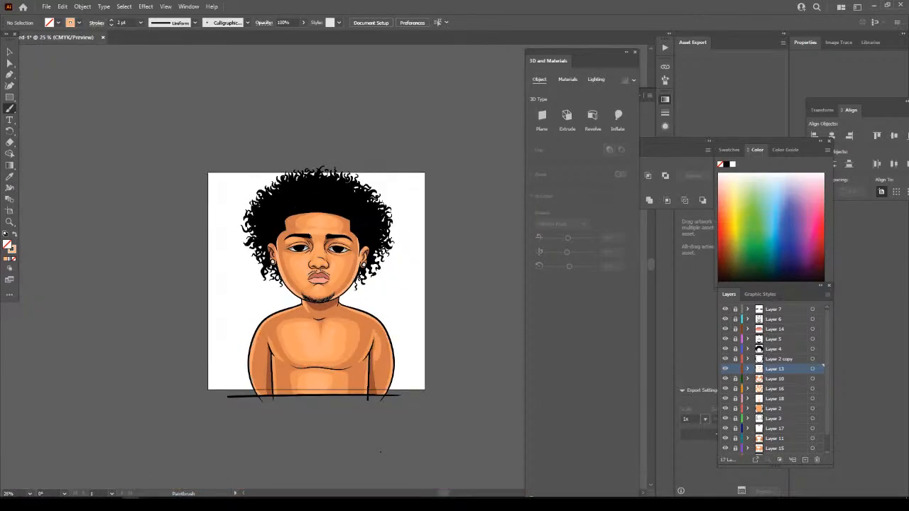
{"action": "key", "text": "ctrl+minus"}
{"action": "key", "text": "ctrl+minus"}
{"action": "key", "text": "ctrl+plus"}
{"action": "key", "text": "ctrl+plus"}
{"action": "key", "text": "ctrl+plus"}
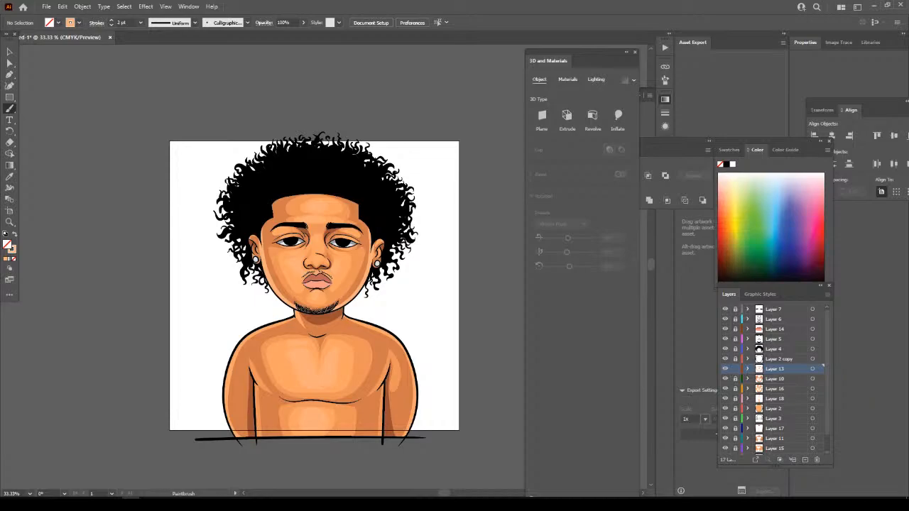
{"action": "key", "text": "ctrl+plus"}
{"action": "key", "text": "ctrl+plus"}
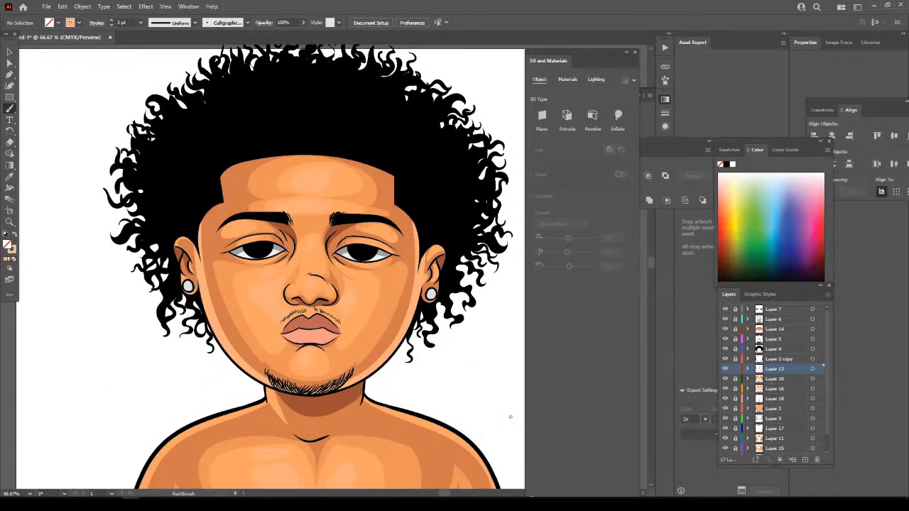
{"action": "key", "text": "ctrl+minus"}
{"action": "key", "text": "ctrl+minus"}
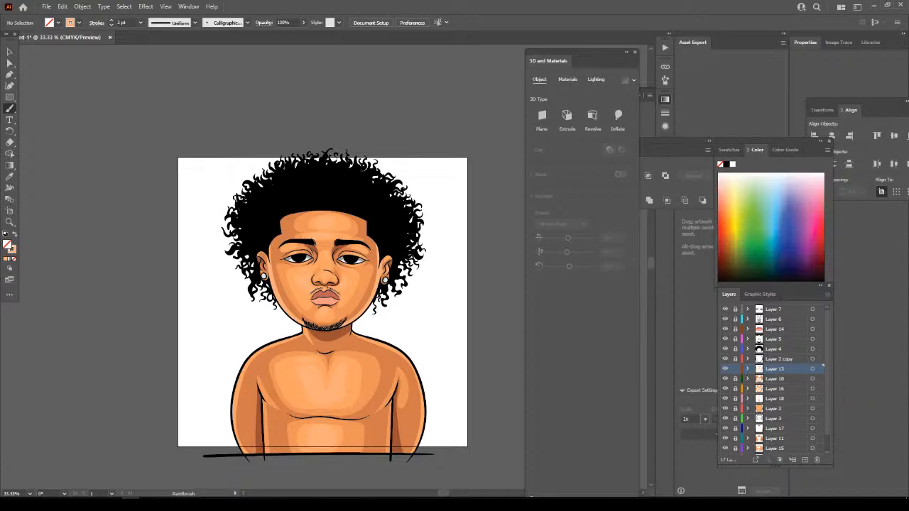
{"action": "left_click", "coordinate": [735, 369]}
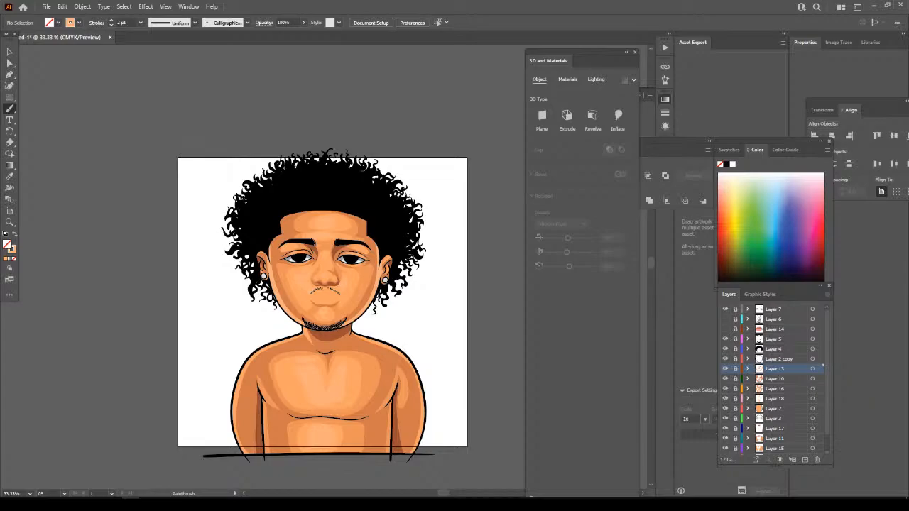
Toggle the visibility of Layers 7, 6 and 14 to check which eye and lip artwork they hold.
{"action": "left_click", "coordinate": [725, 309]}
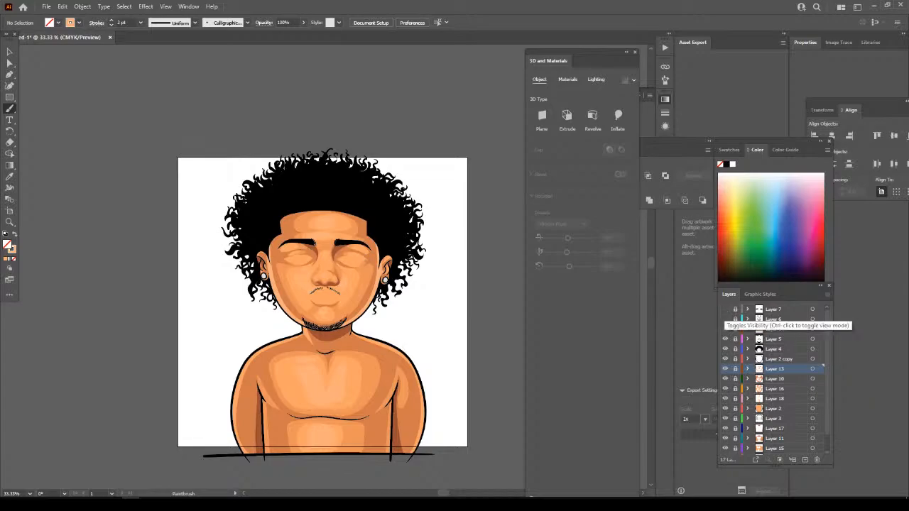
{"action": "left_click", "coordinate": [725, 309]}
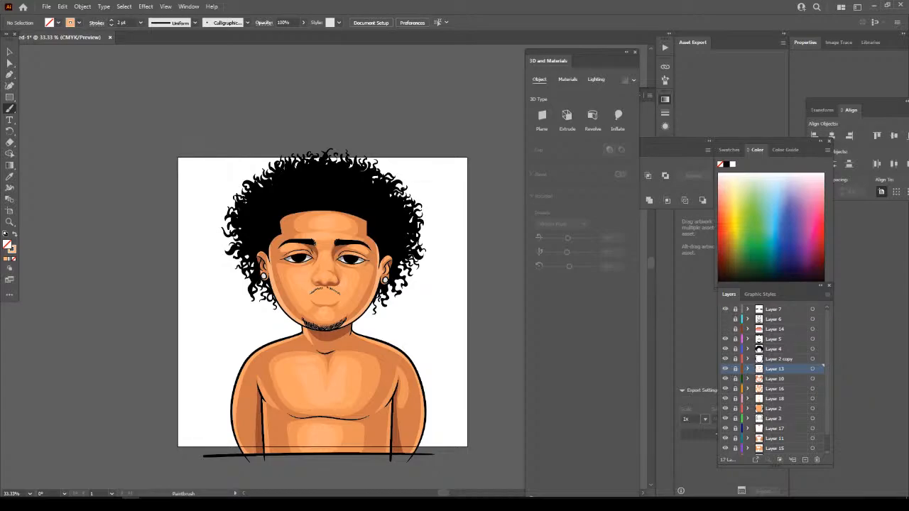
{"action": "left_click", "coordinate": [725, 319]}
{"action": "left_click", "coordinate": [725, 329]}
Create a new empty layer directly above the hair artwork on Layer 4.
{"action": "key", "text": "ctrl+minus"}
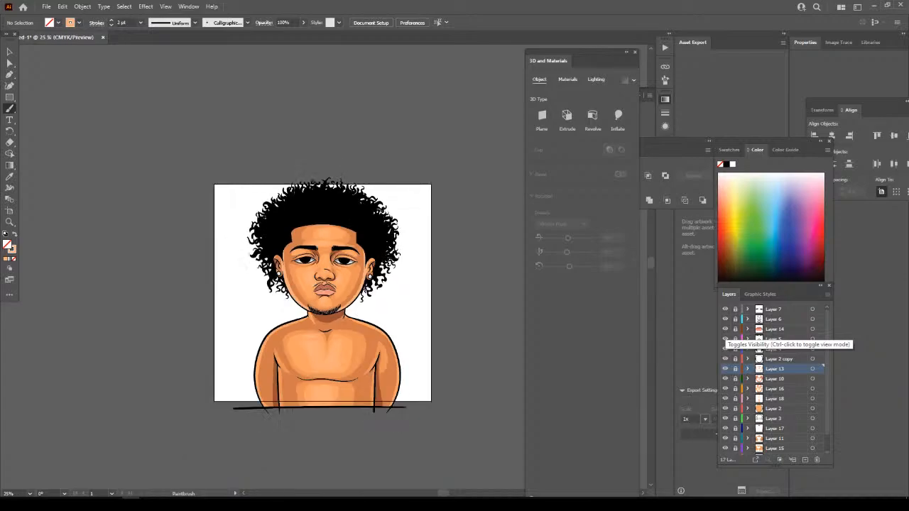
{"action": "key", "text": "ctrl+1"}
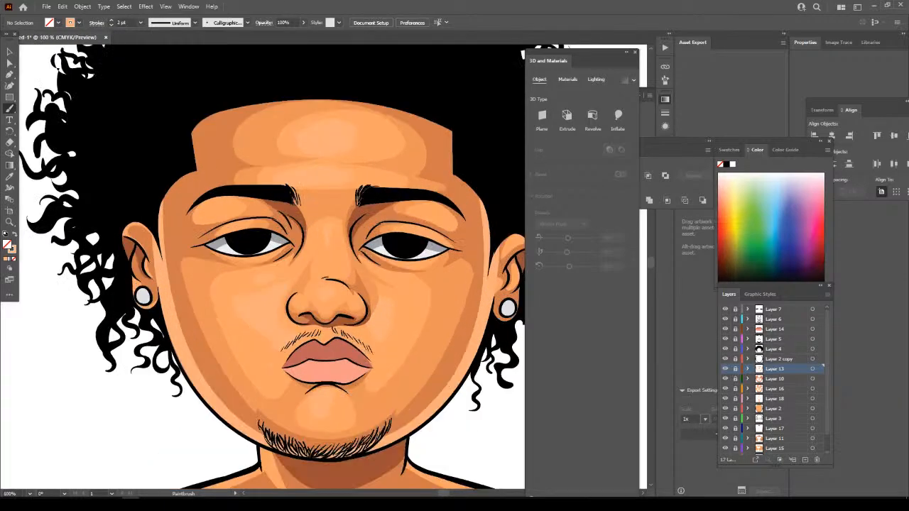
{"action": "key", "text": "ctrl+minus"}
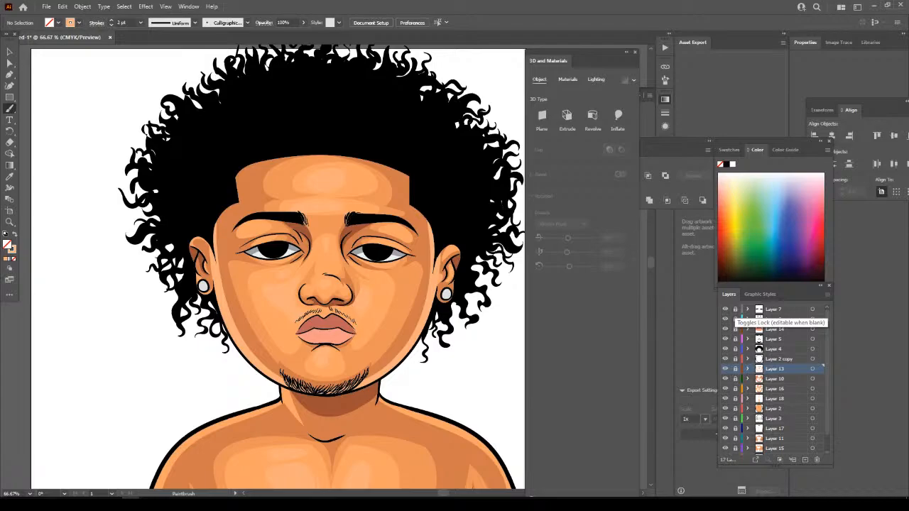
{"action": "key", "text": "ctrl+minus"}
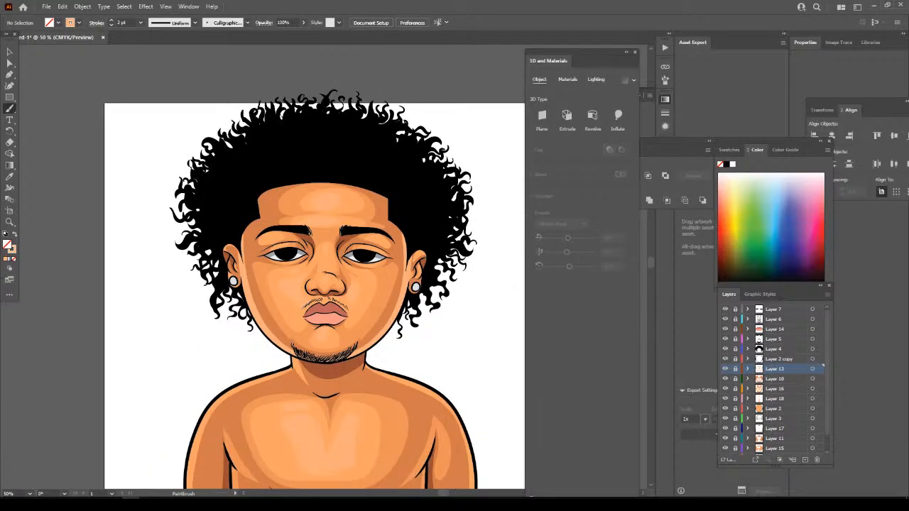
{"action": "left_click", "coordinate": [785, 349]}
{"action": "left_click", "coordinate": [805, 460]}
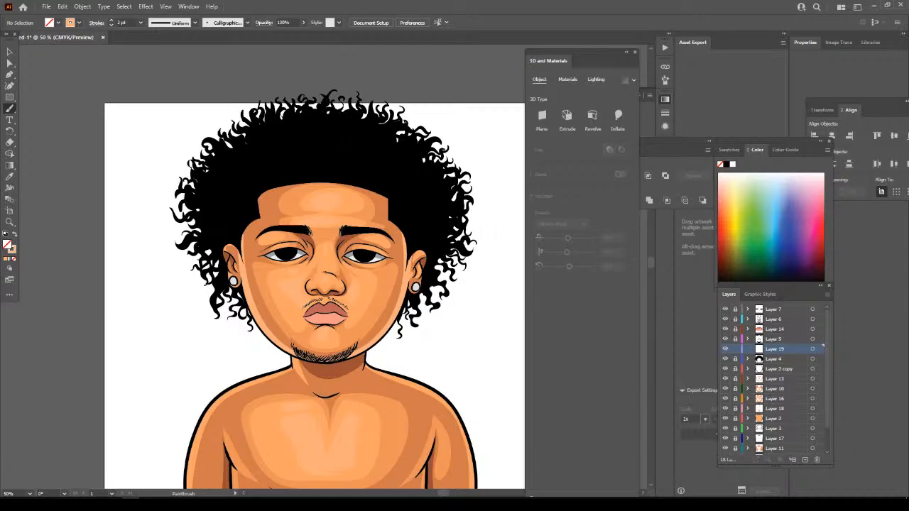
Save the document on the computer as an Adobe Illustrator file named "cart" on the Desktop, accepting the Illustrator options.
{"action": "left_click", "coordinate": [47, 6]}
{"action": "left_click", "coordinate": [71, 93]}
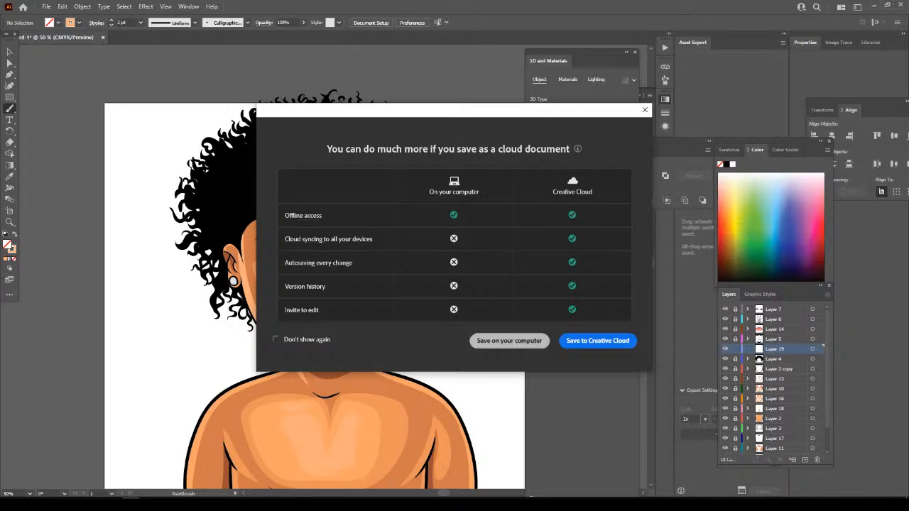
{"action": "left_click", "coordinate": [508, 341]}
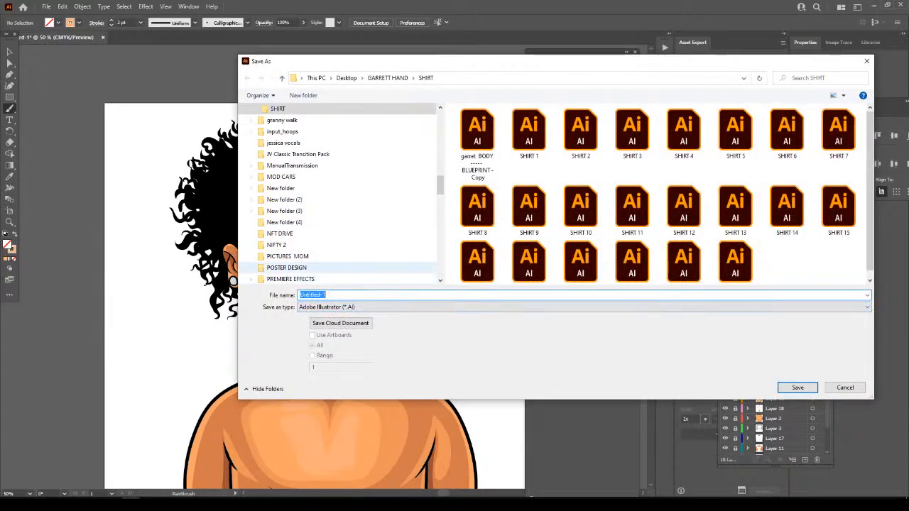
{"action": "scroll", "coordinate": [319, 199], "scroll_direction": "up", "scroll_amount": 5}
{"action": "scroll", "coordinate": [320, 200], "scroll_direction": "up", "scroll_amount": 8}
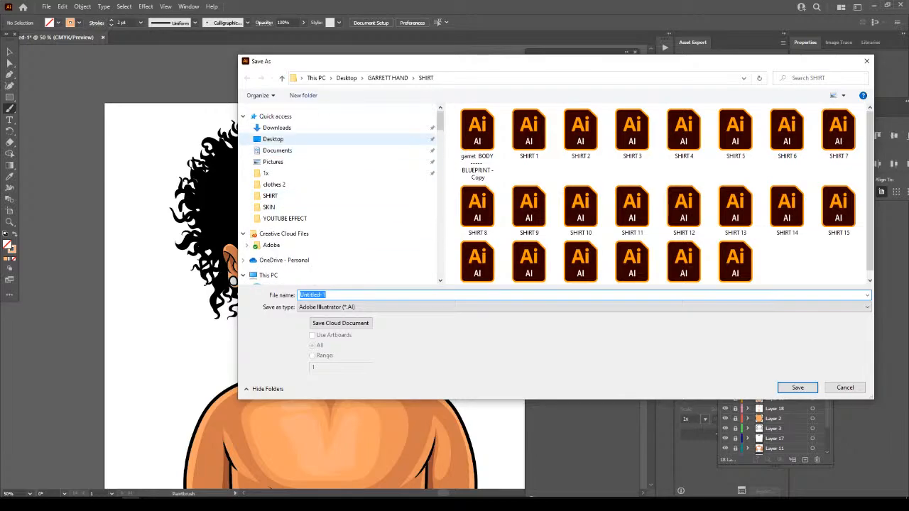
{"action": "left_click", "coordinate": [274, 139]}
{"action": "left_click", "coordinate": [313, 295]}
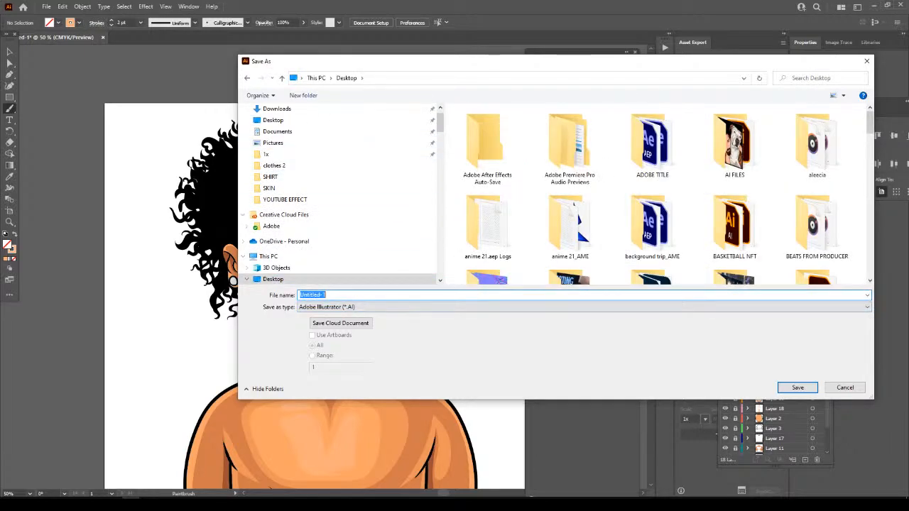
{"action": "type", "text": "cart"}
{"action": "key", "text": "Return"}
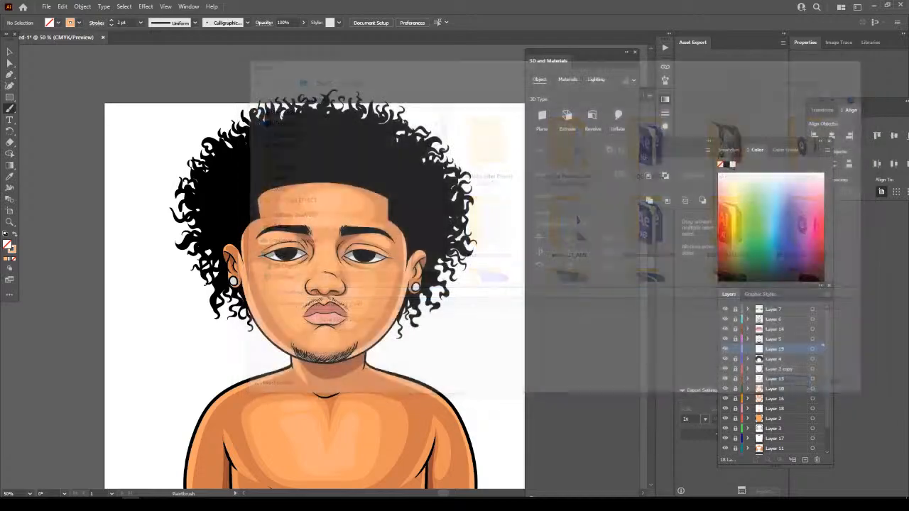
{"action": "left_click", "coordinate": [497, 385]}
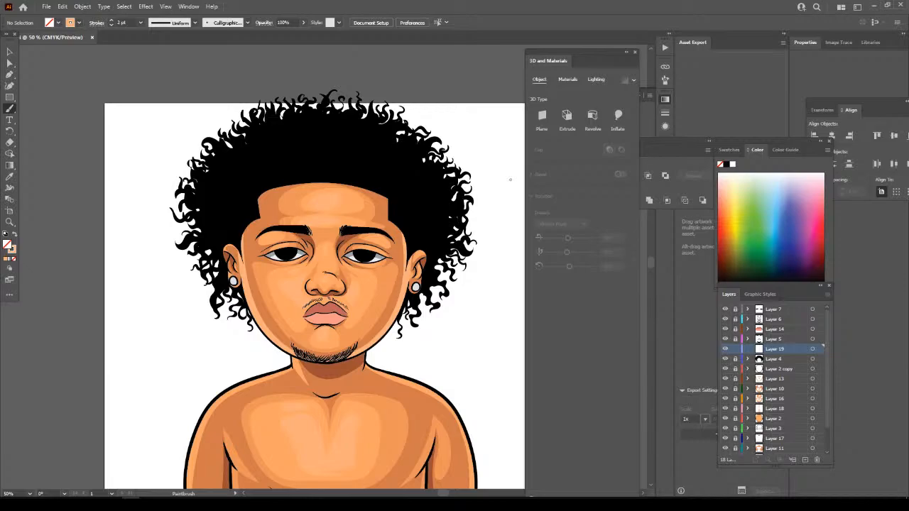
Open the Metals gradient swatch library.
{"action": "left_click", "coordinate": [729, 150]}
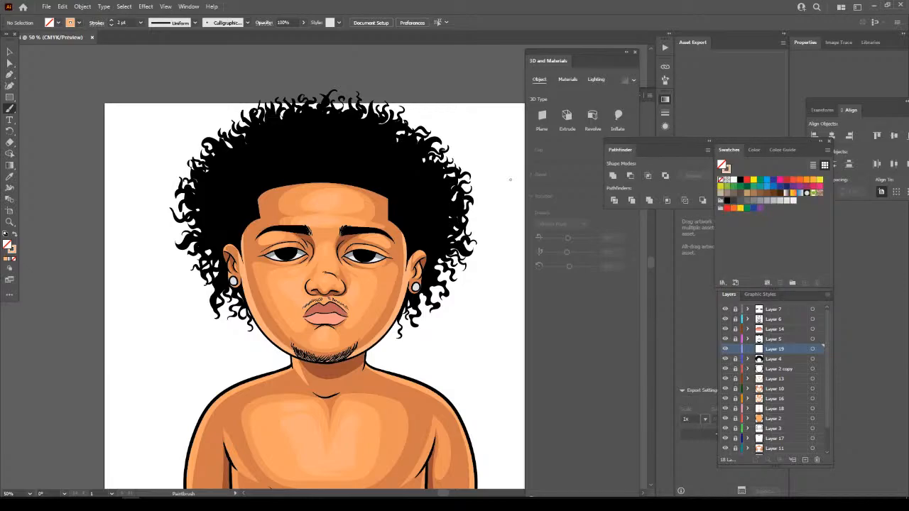
{"action": "left_click", "coordinate": [722, 282]}
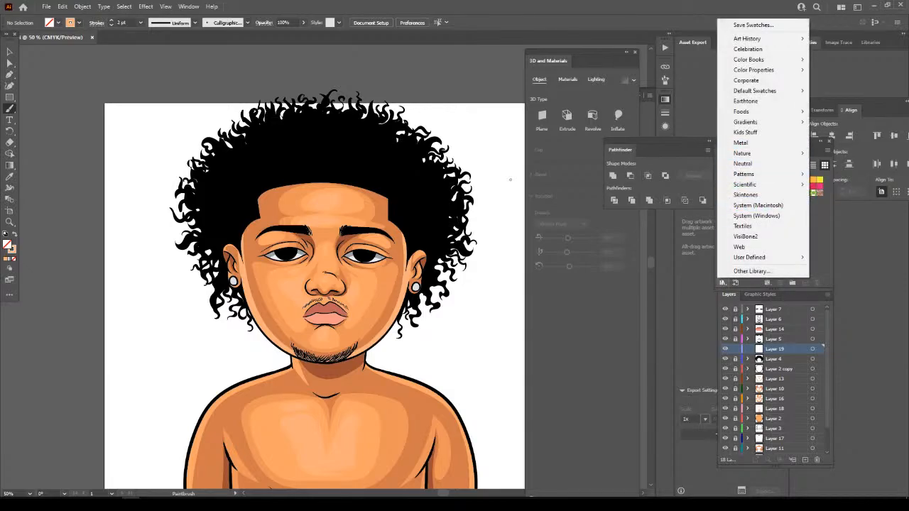
{"action": "mouse_move", "coordinate": [749, 60]}
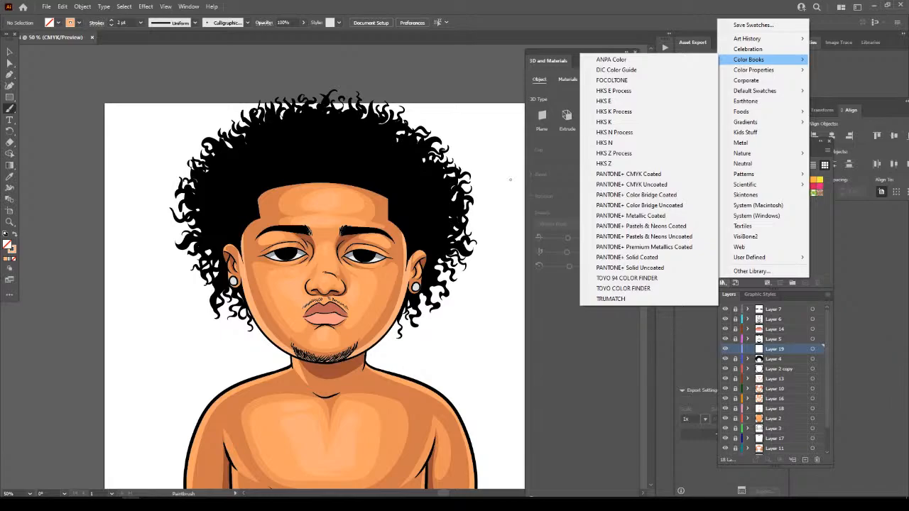
{"action": "mouse_move", "coordinate": [746, 121]}
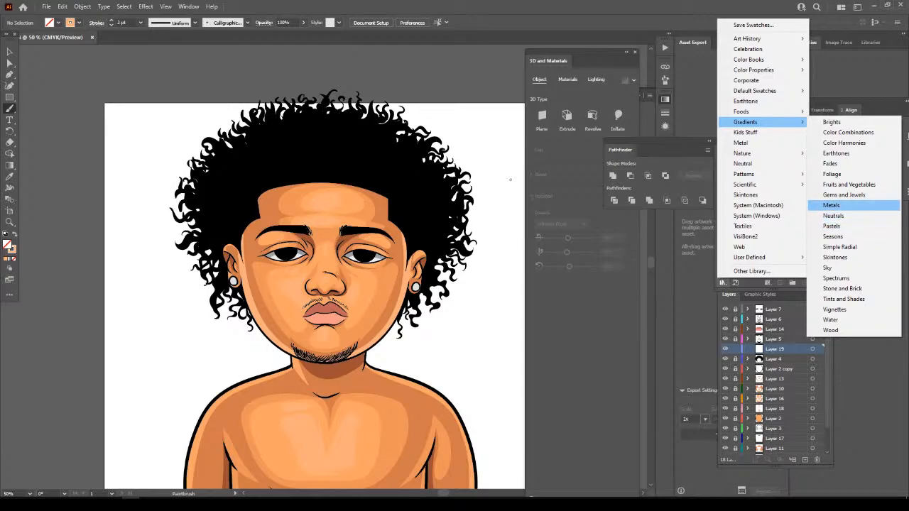
{"action": "left_click", "coordinate": [831, 205]}
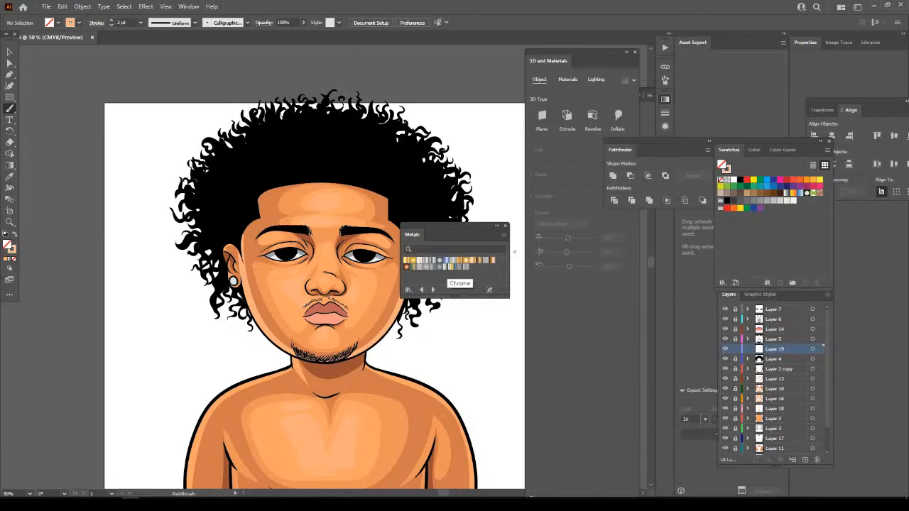
Try several metallic gradients from the Metals library as the fill.
{"action": "left_click", "coordinate": [427, 261]}
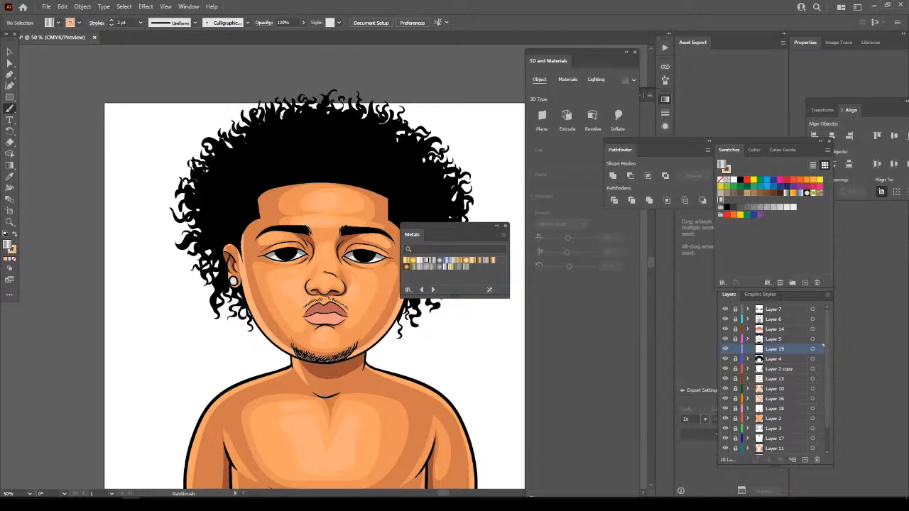
{"action": "left_click", "coordinate": [446, 266]}
{"action": "left_click", "coordinate": [479, 260]}
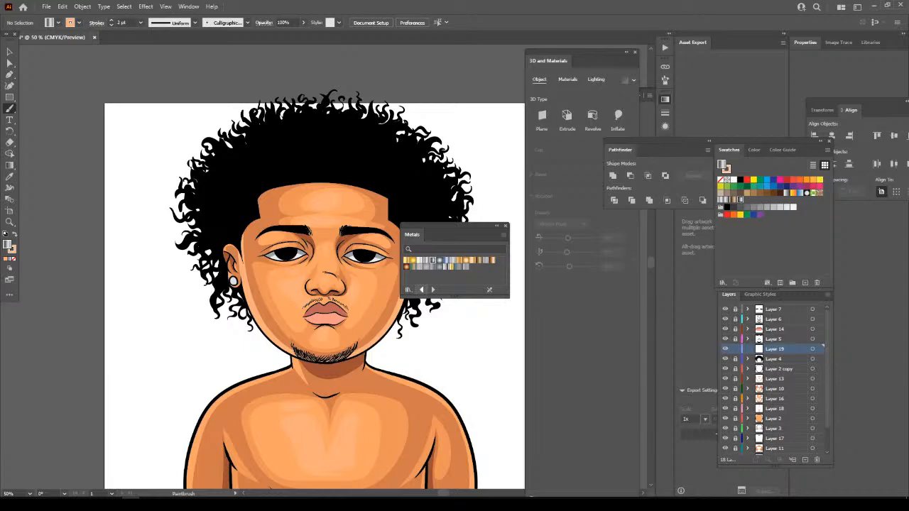
Switch to the Neutrals gradient library and set the fill to the Neutral 17 gradient.
{"action": "left_click", "coordinate": [432, 289]}
{"action": "left_click", "coordinate": [433, 289]}
{"action": "left_click", "coordinate": [433, 289]}
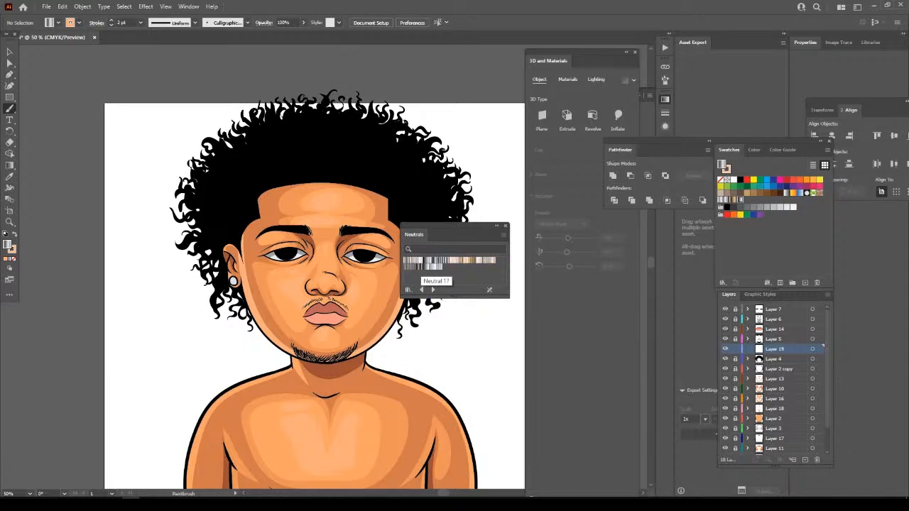
{"action": "left_click", "coordinate": [419, 267]}
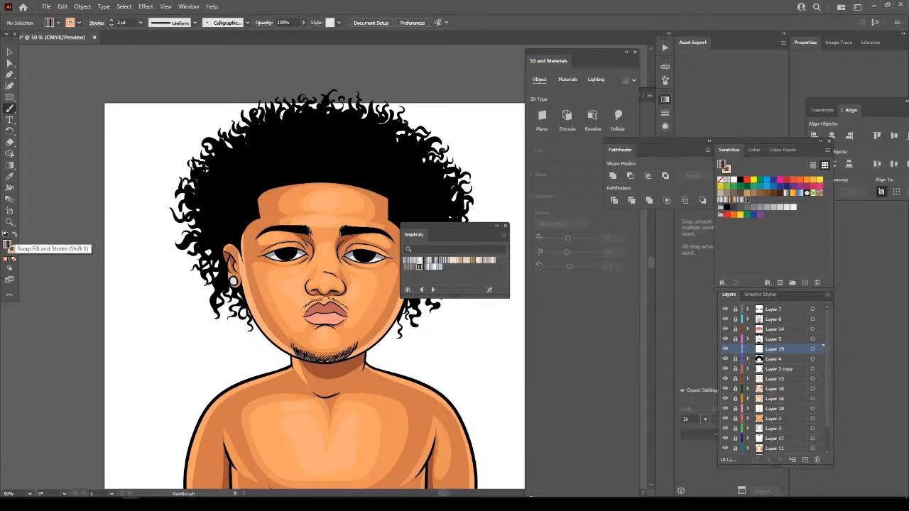
Swap the fill and stroke so the neutral gradient colours the stroke, and set the fill to none.
{"action": "left_click", "coordinate": [14, 239]}
{"action": "key", "text": "slash"}
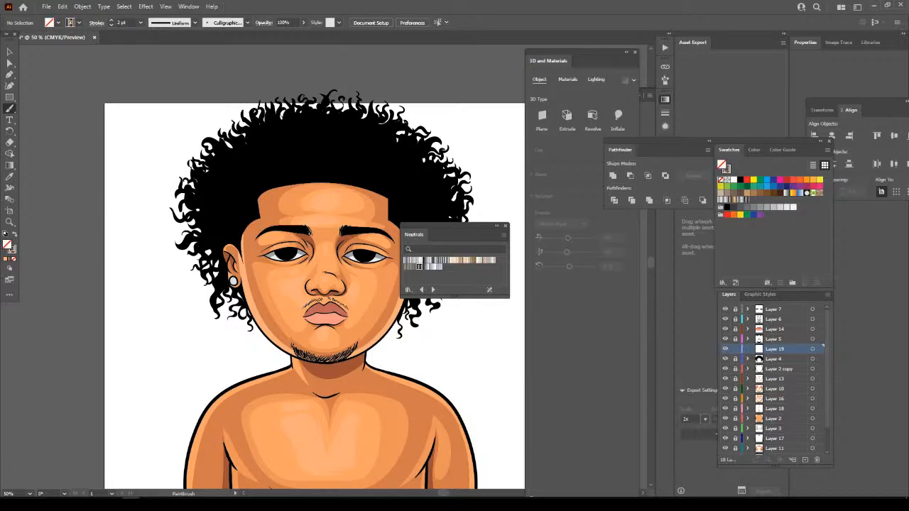
{"action": "key", "text": "x"}
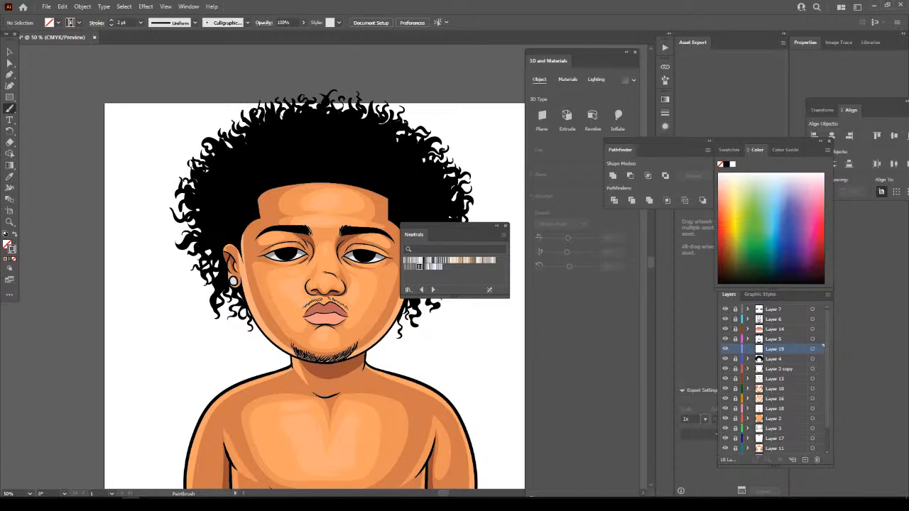
Open the gradient settings and delete the two light stops from the stroke gradient.
{"action": "left_click_drag", "start_coordinate": [767, 141], "coordinate": [803, 155]}
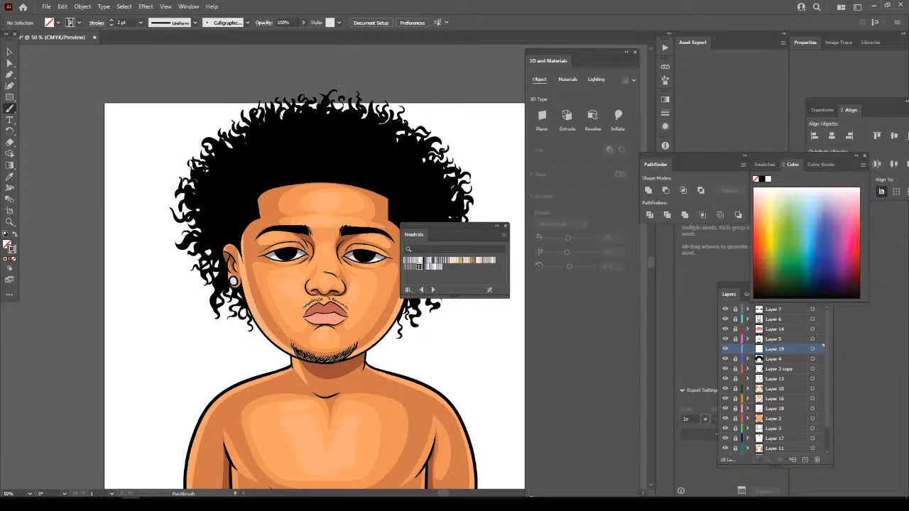
{"action": "left_click", "coordinate": [146, 5]}
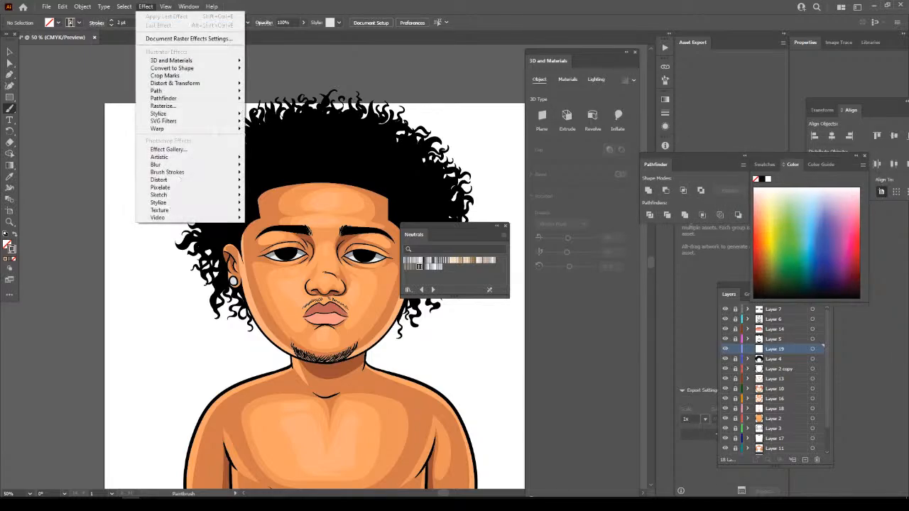
{"action": "mouse_move", "coordinate": [189, 6]}
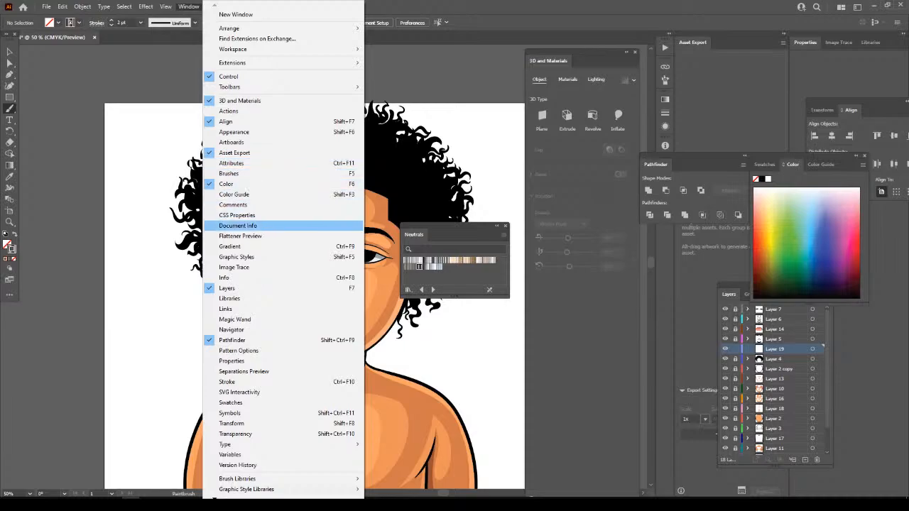
{"action": "left_click", "coordinate": [229, 246]}
{"action": "left_click", "coordinate": [617, 172]}
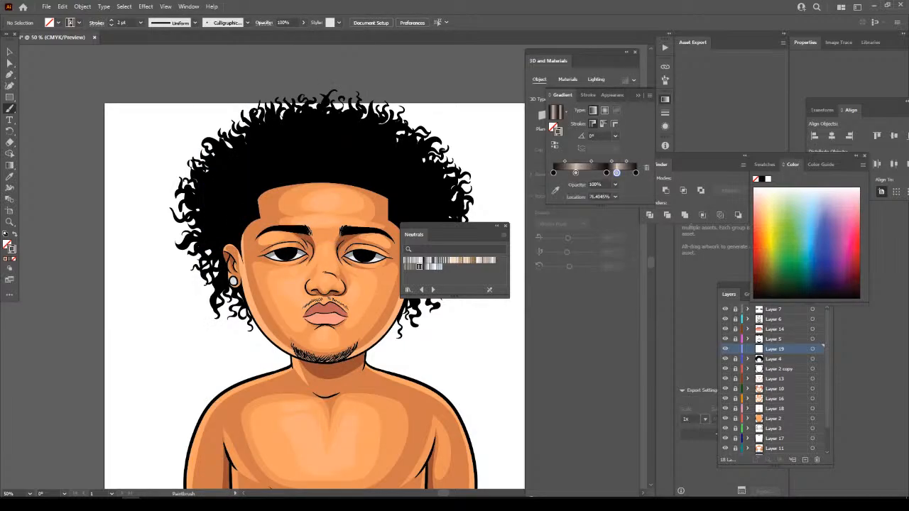
{"action": "left_click", "coordinate": [646, 168]}
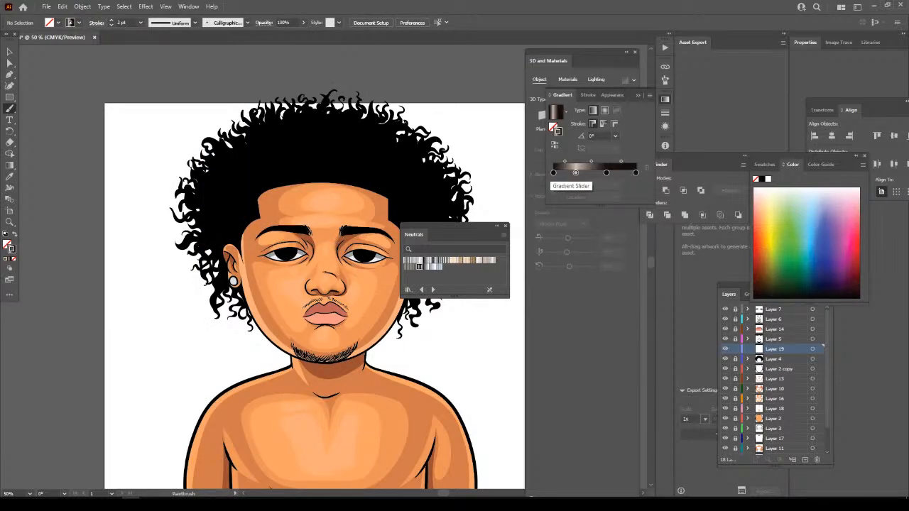
{"action": "left_click", "coordinate": [576, 172]}
{"action": "left_click", "coordinate": [646, 168]}
Lighten the remaining middle gradient stop by lowering its black value, centre it, and set the first midpoint to about 64%.
{"action": "left_click", "coordinate": [605, 173]}
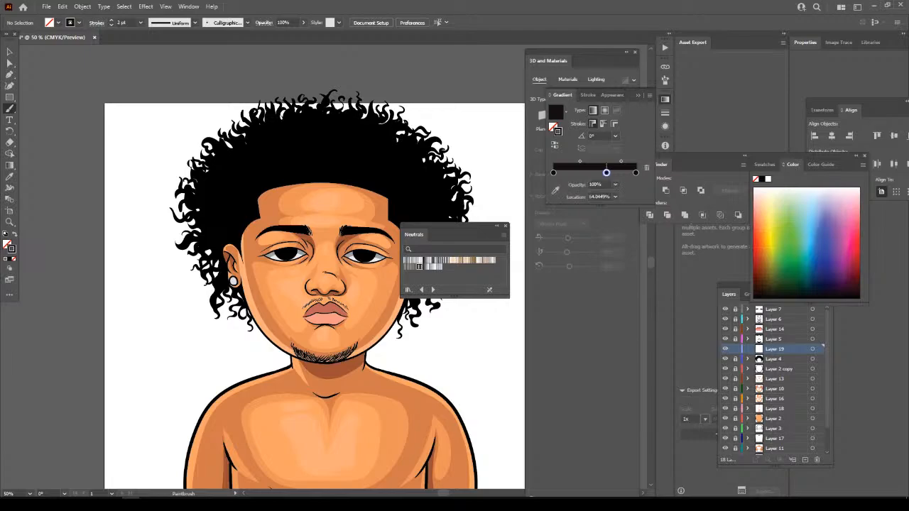
{"action": "double_click", "coordinate": [606, 173]}
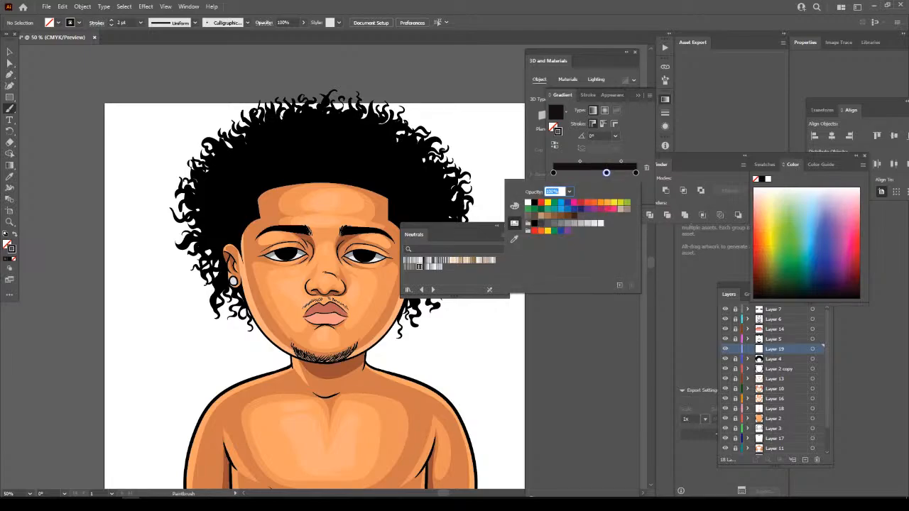
{"action": "left_click", "coordinate": [514, 206]}
{"action": "left_click_drag", "start_coordinate": [596, 244], "coordinate": [557, 243]}
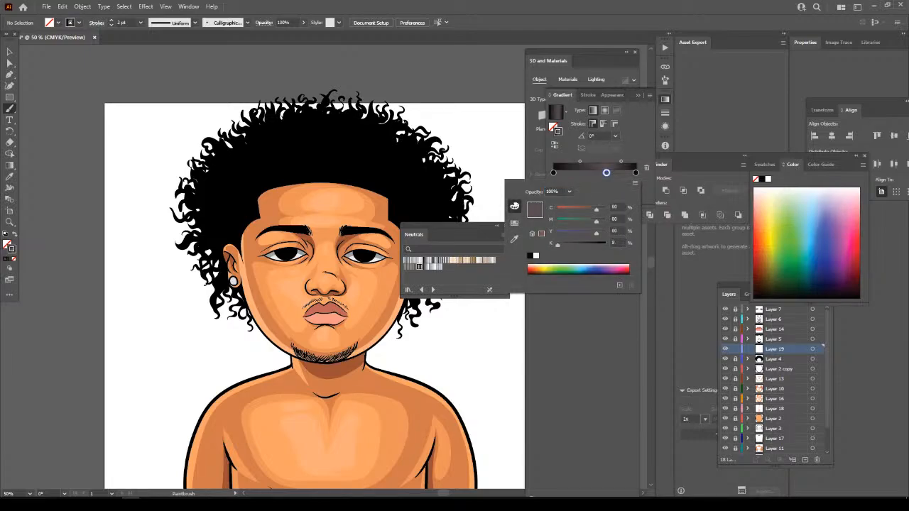
{"action": "left_click_drag", "start_coordinate": [606, 173], "coordinate": [580, 161]}
{"action": "key", "text": "Escape"}
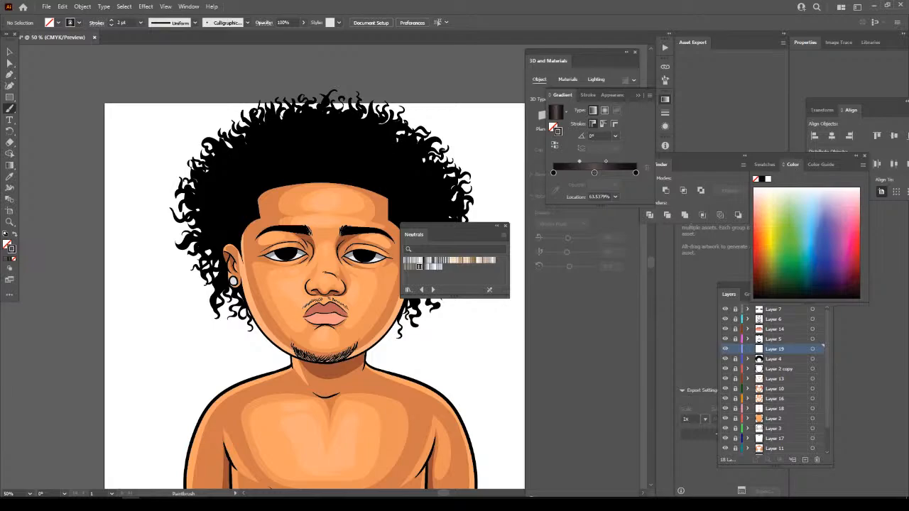
Set both end stops of the stroke gradient to 100% black (K).
{"action": "double_click", "coordinate": [635, 173]}
{"action": "left_click_drag", "start_coordinate": [597, 245], "coordinate": [606, 245]}
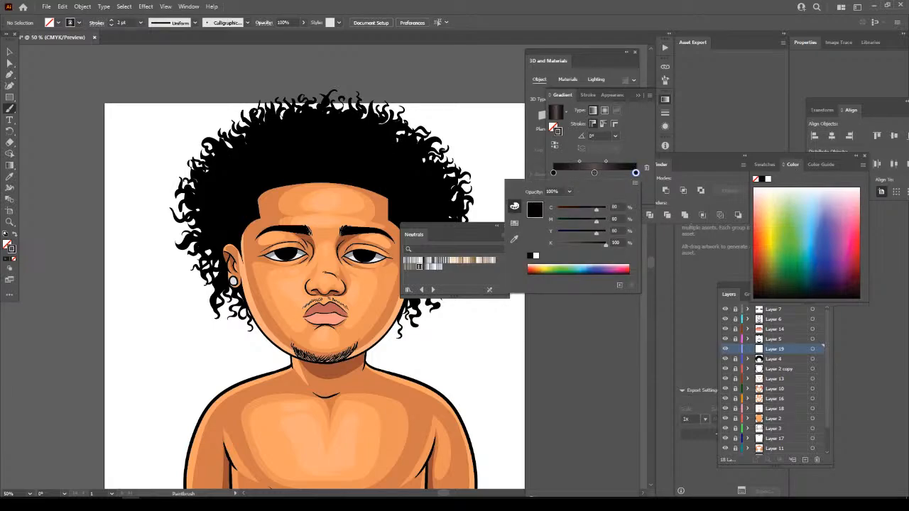
{"action": "double_click", "coordinate": [553, 172]}
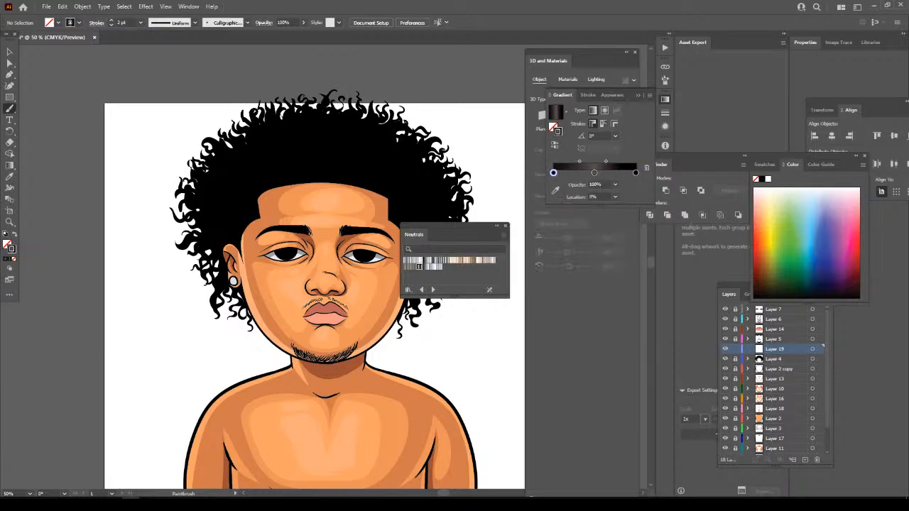
{"action": "left_click_drag", "start_coordinate": [597, 245], "coordinate": [606, 245]}
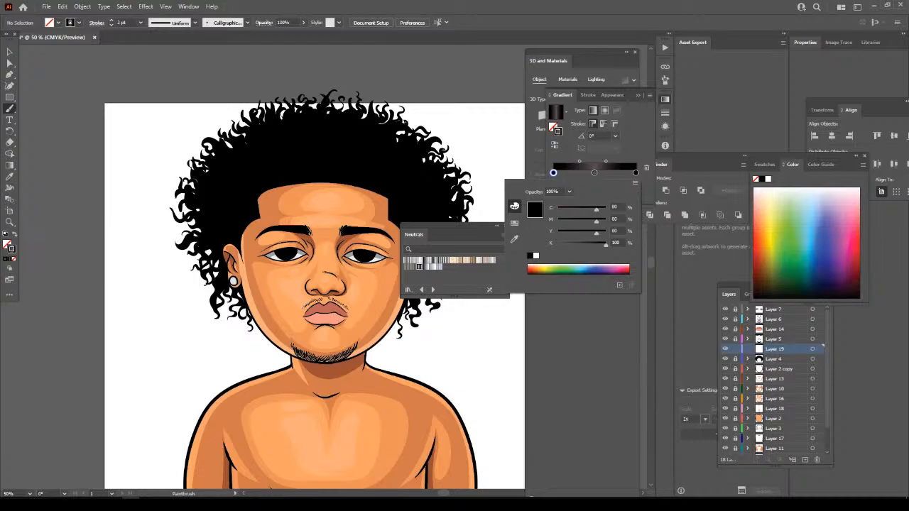
{"action": "key", "text": "Escape"}
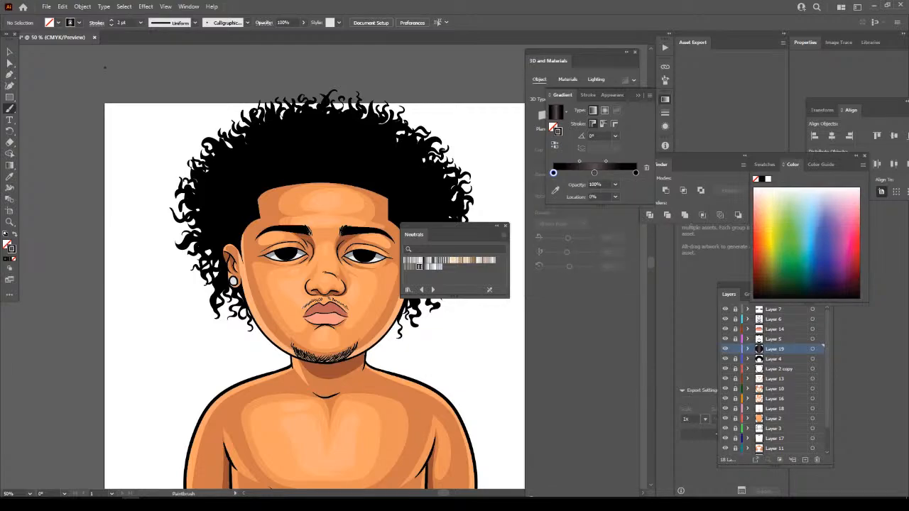
Paint a short test stroke with the Paintbrush on the empty canvas above the artboard's upper-left corner.
{"action": "left_click", "coordinate": [9, 108]}
{"action": "left_click_drag", "start_coordinate": [72, 73], "coordinate": [141, 81]}
{"action": "key", "text": "ctrl+minus"}
{"action": "key", "text": "ctrl+minus"}
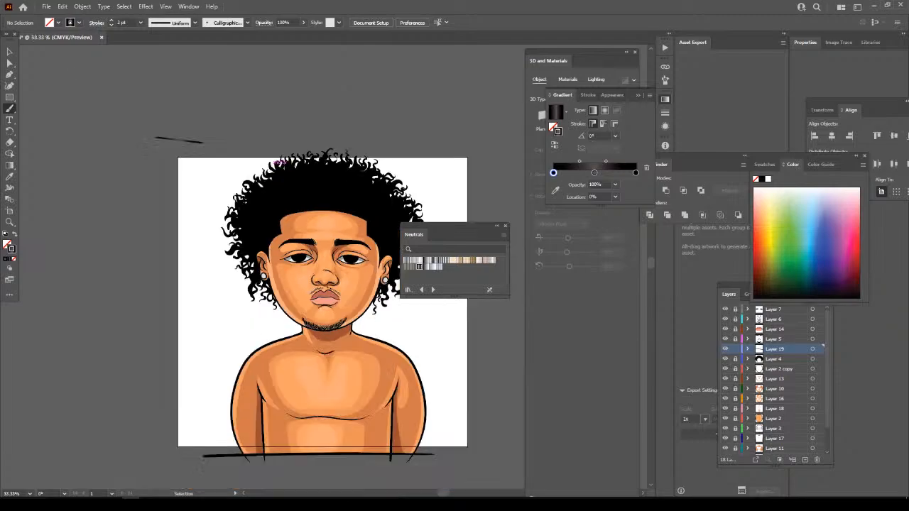
Paint short curved gradient highlight strands in the upper middle of the hair above the forehead.
{"action": "scroll", "coordinate": [168, 161], "scroll_direction": "up", "scroll_amount": 2}
{"action": "key", "text": "ctrl+equal"}
{"action": "key", "text": "ctrl+equal"}
{"action": "key", "text": "ctrl+equal"}
{"action": "key", "text": "ctrl+equal"}
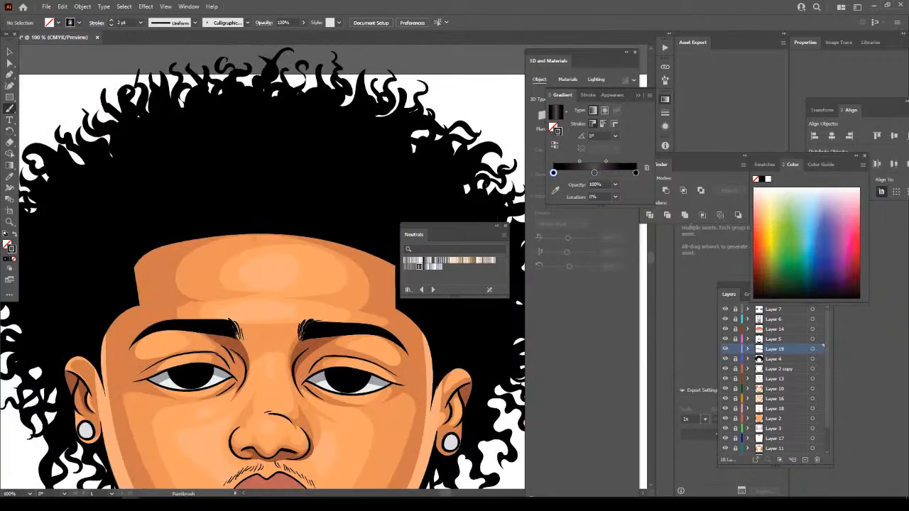
{"action": "mouse_move", "coordinate": [335, 245]}
{"action": "left_mouse_down"}
{"action": "mouse_move", "coordinate": [312, 267]}
{"action": "mouse_move", "coordinate": [298, 260]}
{"action": "left_mouse_up"}
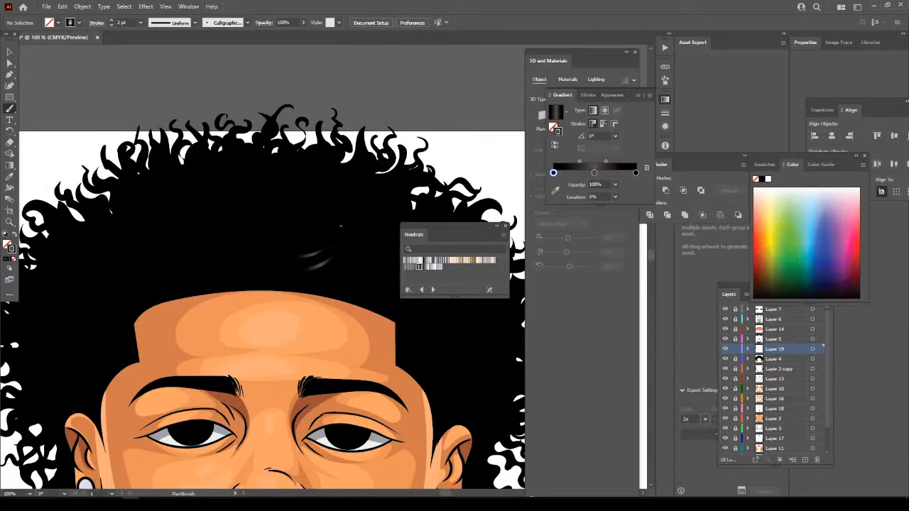
{"action": "left_click_drag", "start_coordinate": [328, 228], "coordinate": [296, 246]}
{"action": "mouse_move", "coordinate": [316, 212]}
{"action": "left_mouse_down"}
{"action": "mouse_move", "coordinate": [294, 235]}
{"action": "mouse_move", "coordinate": [287, 222]}
{"action": "left_mouse_up"}
{"action": "mouse_move", "coordinate": [313, 183]}
{"action": "left_mouse_down"}
{"action": "mouse_move", "coordinate": [291, 199]}
{"action": "mouse_move", "coordinate": [284, 193]}
{"action": "left_mouse_up"}
{"action": "left_click_drag", "start_coordinate": [260, 234], "coordinate": [235, 244]}
{"action": "mouse_move", "coordinate": [250, 200]}
{"action": "left_mouse_down"}
{"action": "mouse_move", "coordinate": [229, 209]}
{"action": "mouse_move", "coordinate": [223, 194]}
{"action": "left_mouse_up"}
{"action": "mouse_move", "coordinate": [247, 161]}
{"action": "left_mouse_down"}
{"action": "mouse_move", "coordinate": [215, 180]}
{"action": "mouse_move", "coordinate": [275, 217]}
{"action": "left_mouse_up"}
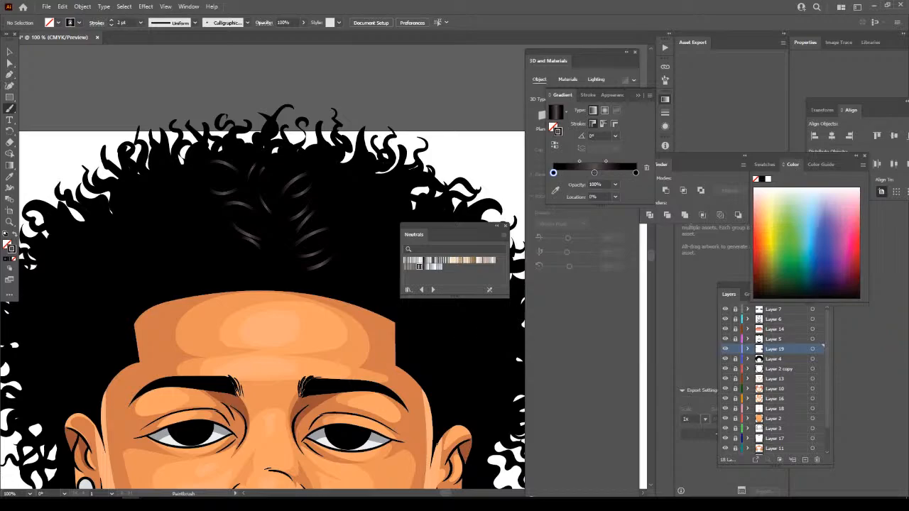
Select the painted hair strands and tighten their gradient highlight around the middle stop, setting the first midpoint to about 75%.
{"action": "key", "text": "ctrl+minus"}
{"action": "key", "text": "ctrl+minus"}
{"action": "key", "text": "ctrl+minus"}
{"action": "key", "text": "ctrl+plus"}
{"action": "key", "text": "ctrl+plus"}
{"action": "key", "text": "ctrl+plus"}
{"action": "key", "text": "ctrl+plus"}
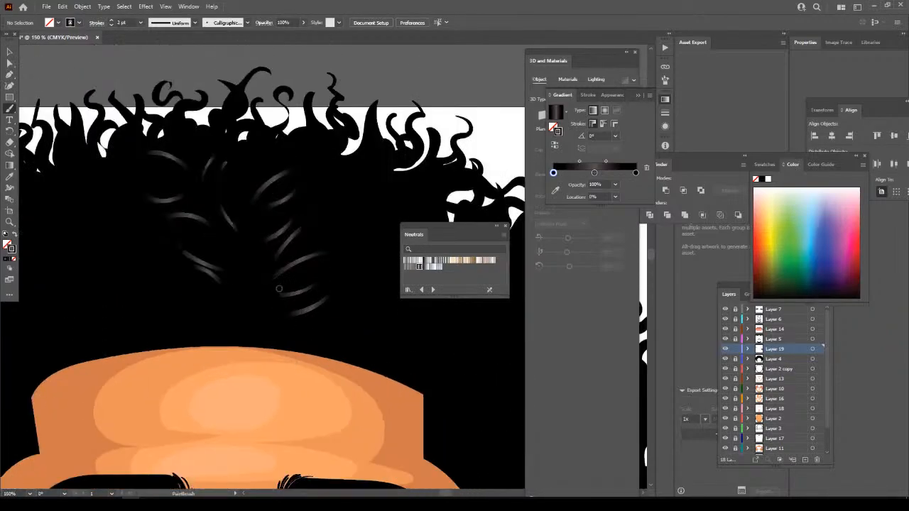
{"action": "key", "text": "v"}
{"action": "mouse_move", "coordinate": [148, 119]}
{"action": "left_mouse_down"}
{"action": "mouse_move", "coordinate": [178, 128]}
{"action": "mouse_move", "coordinate": [326, 308]}
{"action": "left_mouse_up"}
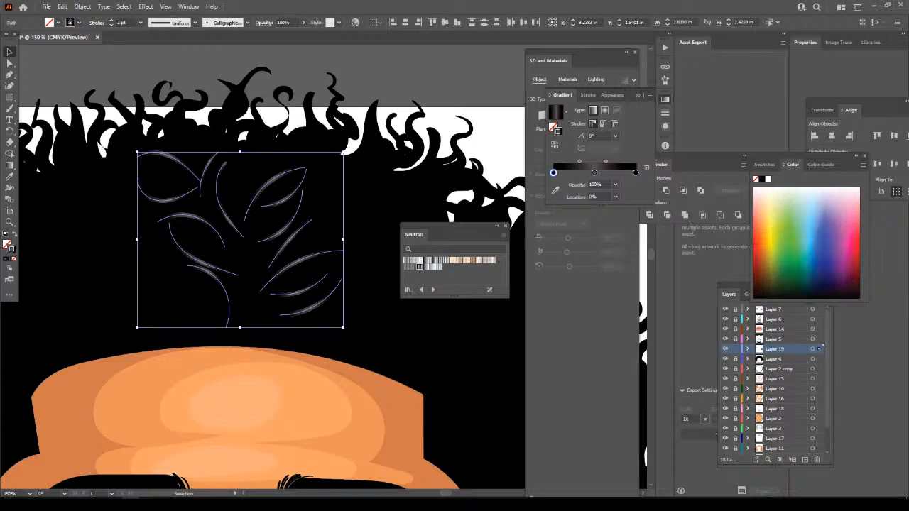
{"action": "left_click", "coordinate": [606, 162]}
{"action": "left_click_drag", "start_coordinate": [602, 162], "coordinate": [585, 162]}
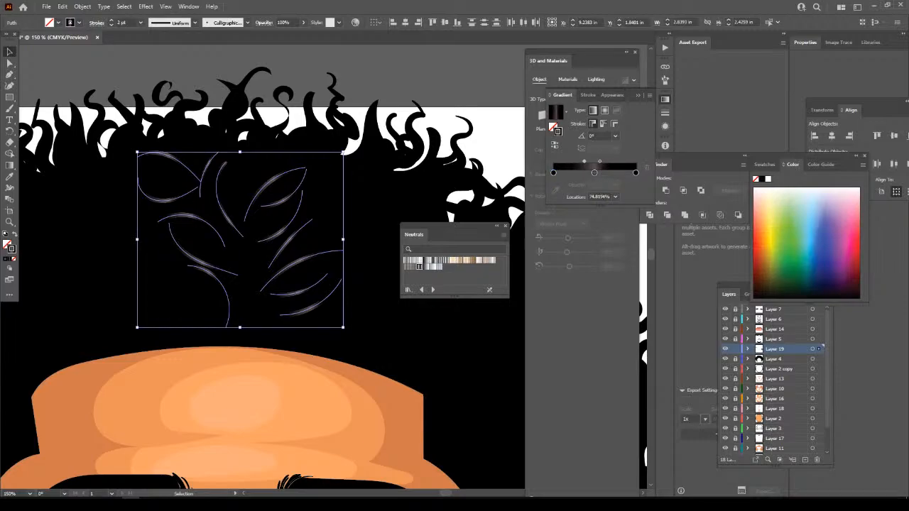
{"action": "key", "text": "ctrl+shift+a"}
Paint more curved gradient strands across the hair to the right of the forehead's centre.
{"action": "key", "text": "ctrl+minus"}
{"action": "key", "text": "ctrl+minus"}
{"action": "key", "text": "ctrl+minus"}
{"action": "key", "text": "ctrl+minus"}
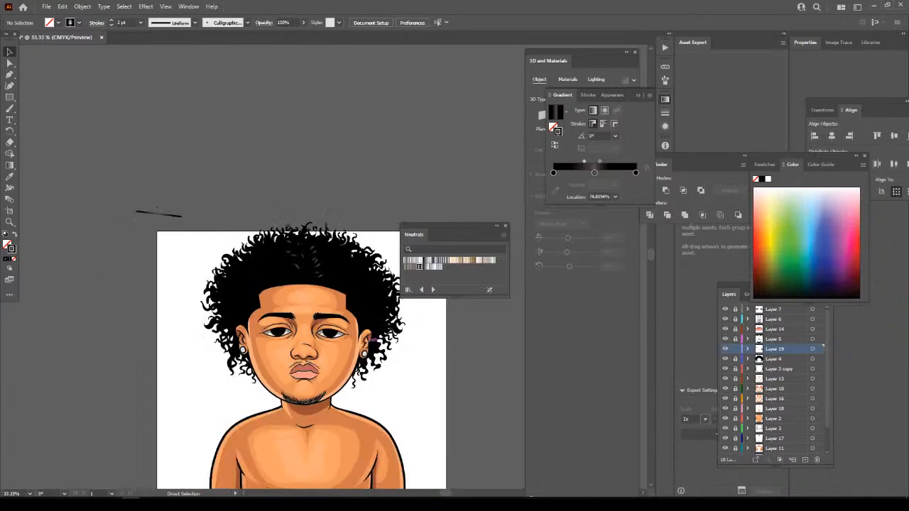
{"action": "key", "text": "ctrl+plus"}
{"action": "key", "text": "ctrl+plus"}
{"action": "key", "text": "ctrl+plus"}
{"action": "key", "text": "b"}
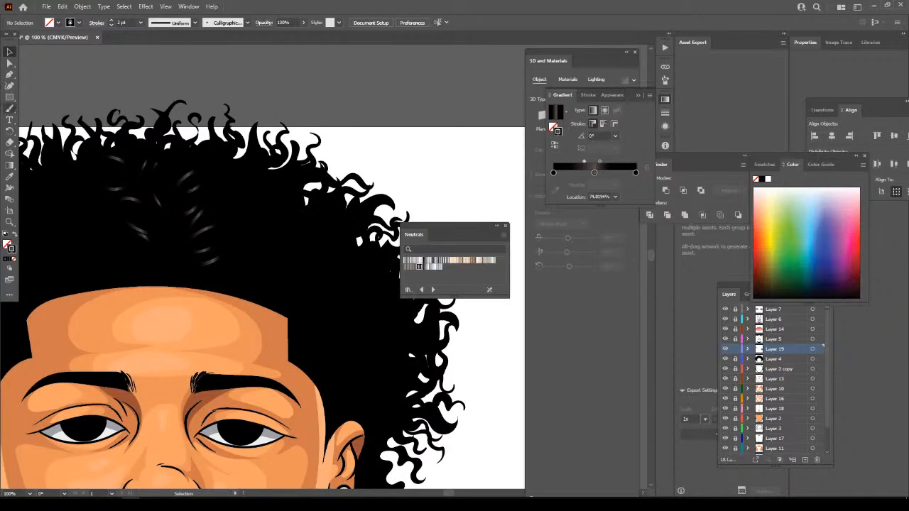
{"action": "mouse_move", "coordinate": [350, 275]}
{"action": "left_mouse_down"}
{"action": "mouse_move", "coordinate": [303, 298]}
{"action": "mouse_move", "coordinate": [284, 282]}
{"action": "mouse_move", "coordinate": [259, 288]}
{"action": "left_mouse_up"}
{"action": "left_click_drag", "start_coordinate": [332, 236], "coordinate": [302, 262]}
{"action": "mouse_move", "coordinate": [331, 218]}
{"action": "left_mouse_down"}
{"action": "mouse_move", "coordinate": [268, 249]}
{"action": "mouse_move", "coordinate": [263, 271]}
{"action": "left_mouse_up"}
{"action": "left_click_drag", "start_coordinate": [260, 231], "coordinate": [248, 258]}
{"action": "mouse_move", "coordinate": [266, 212]}
{"action": "left_mouse_down"}
{"action": "mouse_move", "coordinate": [288, 180]}
{"action": "mouse_move", "coordinate": [239, 184]}
{"action": "left_mouse_up"}
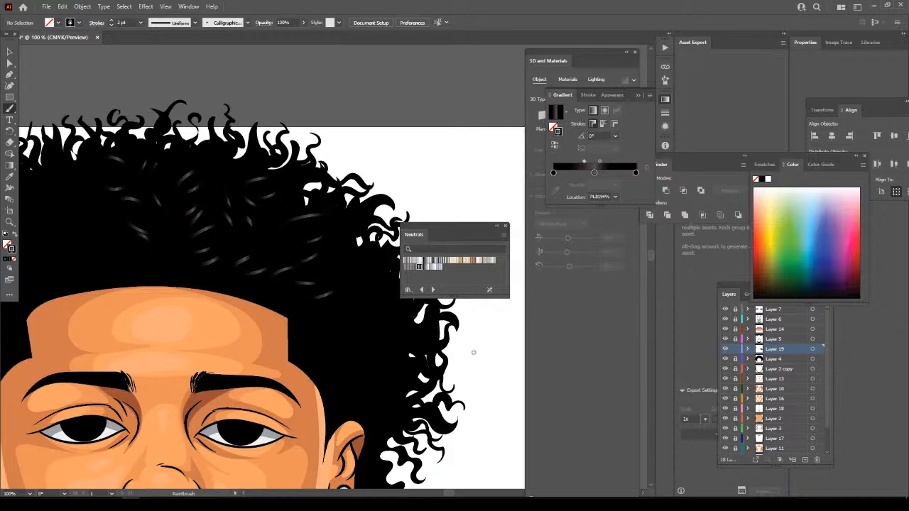
Extend the gradient highlight strands over the left side and rest of the hair, and close the Neutrals library.
{"action": "key", "text": "ctrl+minus"}
{"action": "key", "text": "ctrl+minus"}
{"action": "key", "text": "ctrl+minus"}
{"action": "key", "text": "ctrl+minus"}
{"action": "key", "text": "ctrl+plus"}
{"action": "key", "text": "ctrl+plus"}
{"action": "key", "text": "ctrl+plus"}
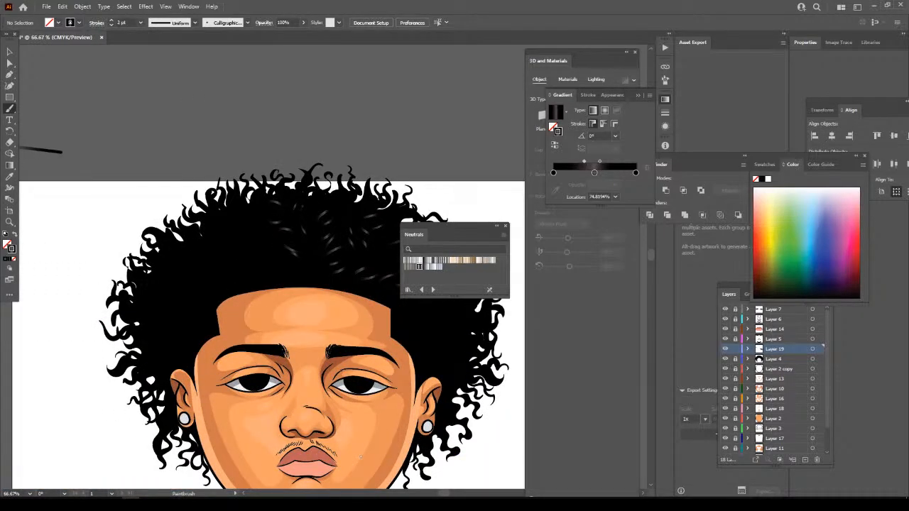
{"action": "mouse_move", "coordinate": [260, 272]}
{"action": "left_mouse_down"}
{"action": "mouse_move", "coordinate": [221, 263]}
{"action": "mouse_move", "coordinate": [225, 222]}
{"action": "left_mouse_up"}
{"action": "left_click_drag", "start_coordinate": [250, 222], "coordinate": [223, 211]}
{"action": "left_click_drag", "start_coordinate": [214, 279], "coordinate": [191, 289]}
{"action": "mouse_move", "coordinate": [212, 270]}
{"action": "left_mouse_down"}
{"action": "mouse_move", "coordinate": [181, 277]}
{"action": "mouse_move", "coordinate": [168, 269]}
{"action": "left_mouse_up"}
{"action": "left_click", "coordinate": [505, 226]}
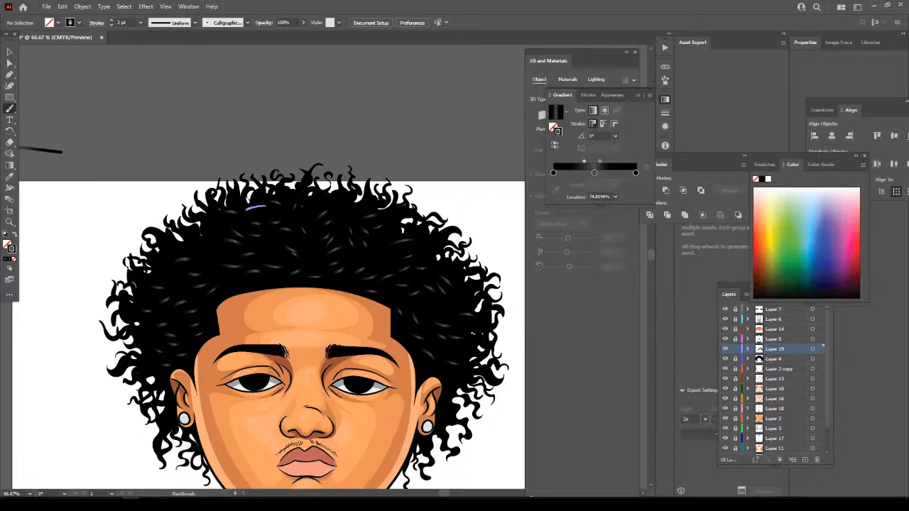
{"action": "left_click_drag", "start_coordinate": [195, 244], "coordinate": [207, 241]}
Fill the remaining gaps in the upper hair with additional gradient highlight strands.
{"action": "key", "text": "ctrl+minus"}
{"action": "key", "text": "ctrl+minus"}
{"action": "key", "text": "ctrl+minus"}
{"action": "key", "text": "ctrl+minus"}
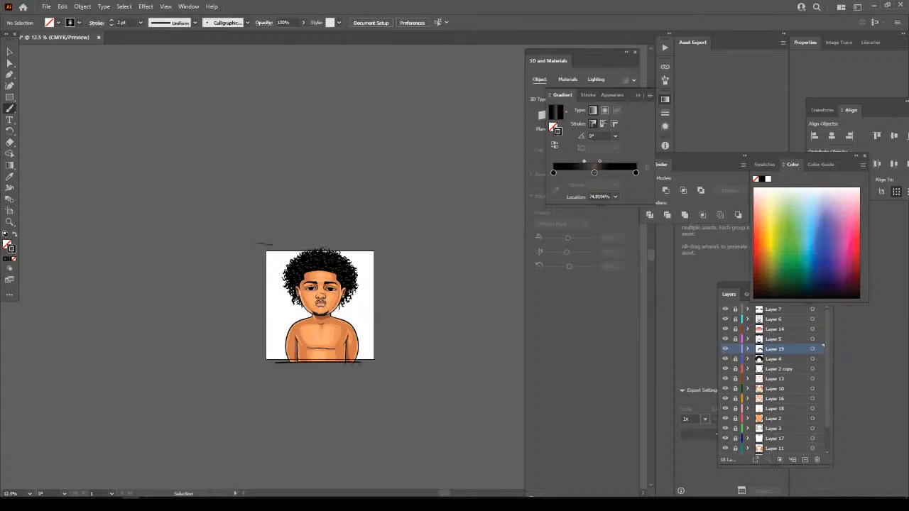
{"action": "key", "text": "ctrl+plus"}
{"action": "key", "text": "ctrl+plus"}
{"action": "key", "text": "ctrl+plus"}
{"action": "key", "text": "ctrl+plus"}
{"action": "key", "text": "ctrl+plus"}
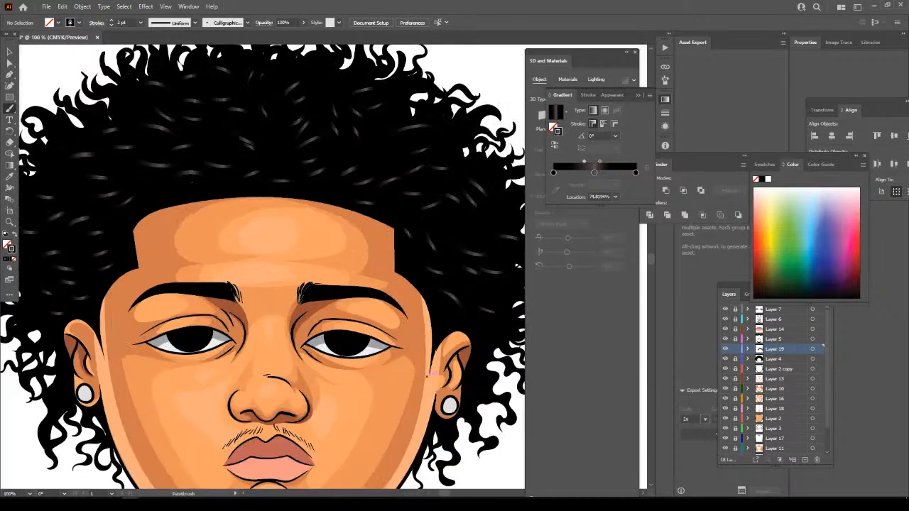
{"action": "scroll", "coordinate": [427, 376], "scroll_direction": "up", "scroll_amount": 2}
{"action": "mouse_move", "coordinate": [373, 178]}
{"action": "left_mouse_down"}
{"action": "mouse_move", "coordinate": [389, 144]}
{"action": "mouse_move", "coordinate": [386, 111]}
{"action": "left_mouse_up"}
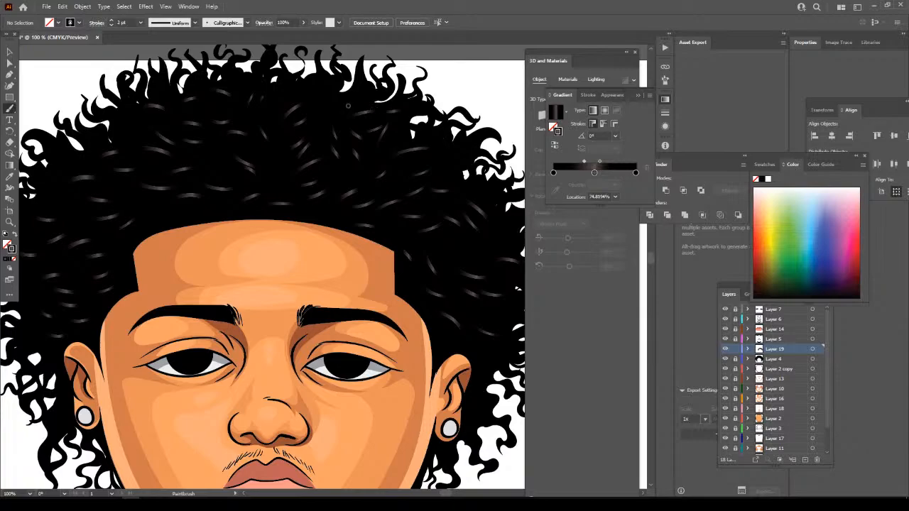
{"action": "left_click_drag", "start_coordinate": [328, 114], "coordinate": [311, 85]}
{"action": "scroll", "coordinate": [187, 139], "scroll_direction": "up", "scroll_amount": 4}
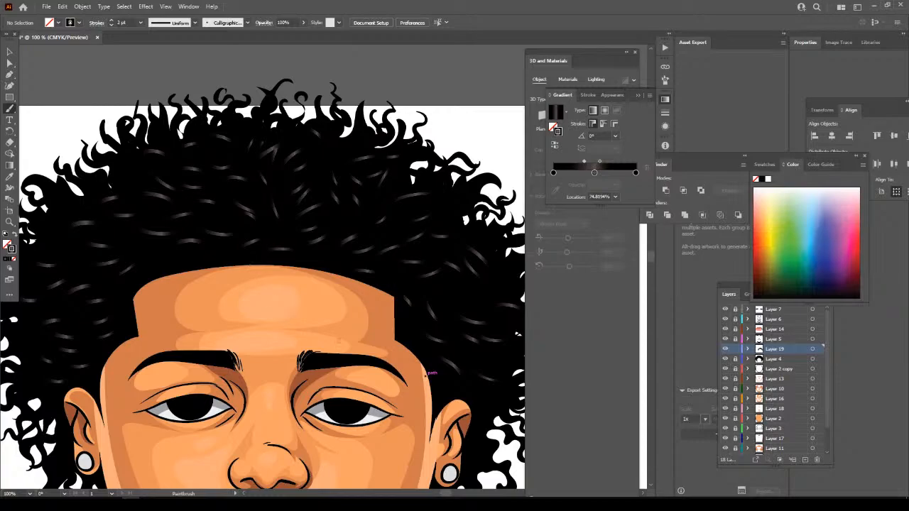
Examine the hair highlights both up close and against the whole portrait.
{"action": "key", "text": "ctrl+minus"}
{"action": "key", "text": "ctrl+minus"}
{"action": "key", "text": "ctrl+minus"}
{"action": "scroll", "coordinate": [278, 311], "scroll_direction": "down", "scroll_amount": 5}
{"action": "key", "text": "ctrl+equal"}
{"action": "key", "text": "ctrl+equal"}
{"action": "scroll", "coordinate": [444, 436], "scroll_direction": "up", "scroll_amount": 4}
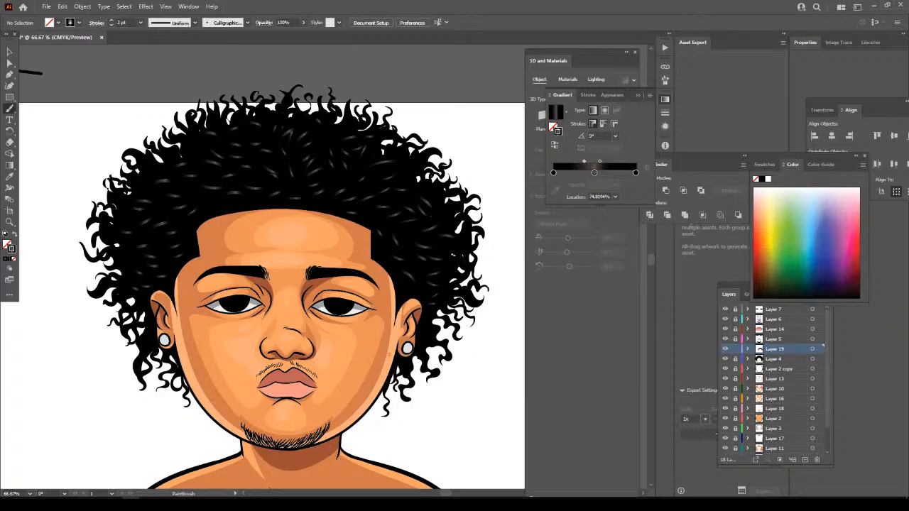
{"action": "key", "text": "ctrl+minus"}
{"action": "key", "text": "ctrl+minus"}
{"action": "key", "text": "ctrl+minus"}
{"action": "key", "text": "ctrl+minus"}
{"action": "key", "text": "ctrl+equal"}
{"action": "key", "text": "ctrl+equal"}
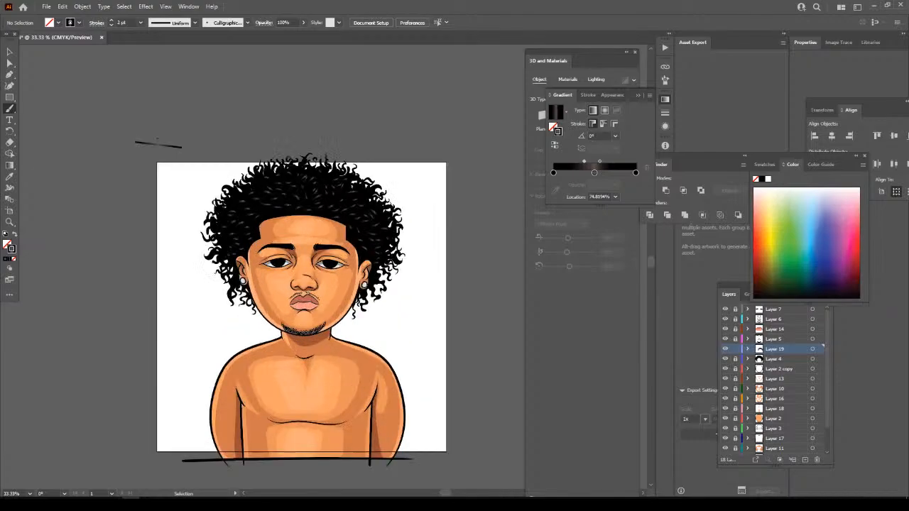
{"action": "key", "text": "ctrl+equal"}
{"action": "key", "text": "ctrl+equal"}
{"action": "key", "text": "ctrl+equal"}
{"action": "left_click_drag", "start_coordinate": [461, 429], "coordinate": [461, 463]}
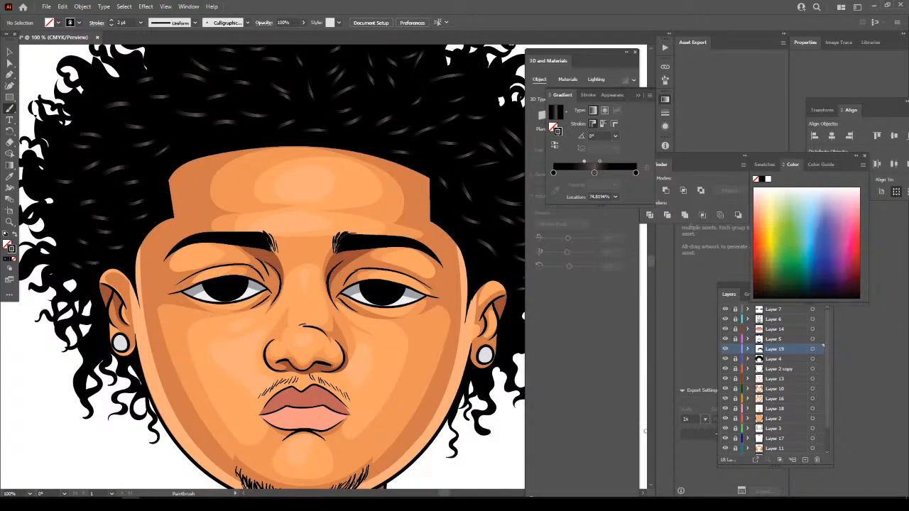
{"action": "key", "text": "ctrl+minus"}
{"action": "key", "text": "ctrl+minus"}
Select the hair highlight strands, expand their appearance into shapes, and apply the Pathfinder Merge operation.
{"action": "key", "text": "v"}
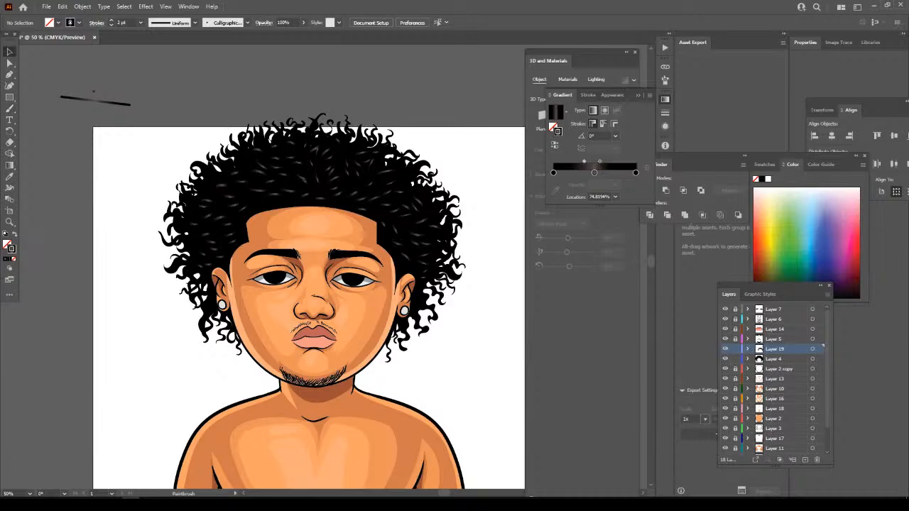
{"action": "mouse_move", "coordinate": [165, 131]}
{"action": "left_mouse_down"}
{"action": "mouse_move", "coordinate": [432, 271]}
{"action": "mouse_move", "coordinate": [489, 362]}
{"action": "left_mouse_up"}
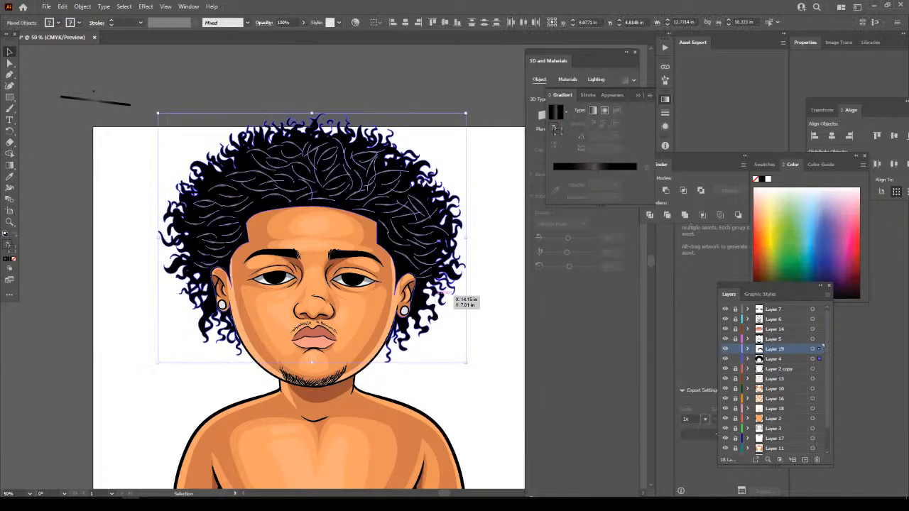
{"action": "left_click", "coordinate": [82, 6]}
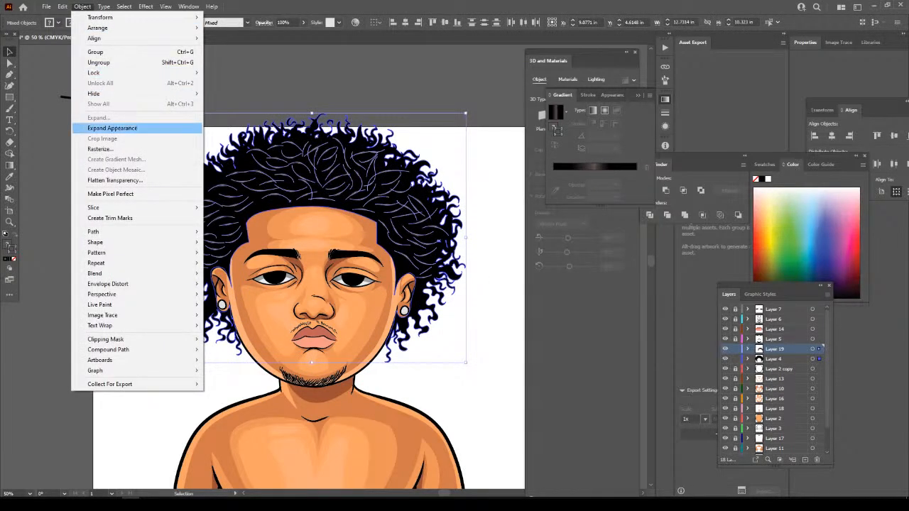
{"action": "left_click", "coordinate": [106, 123]}
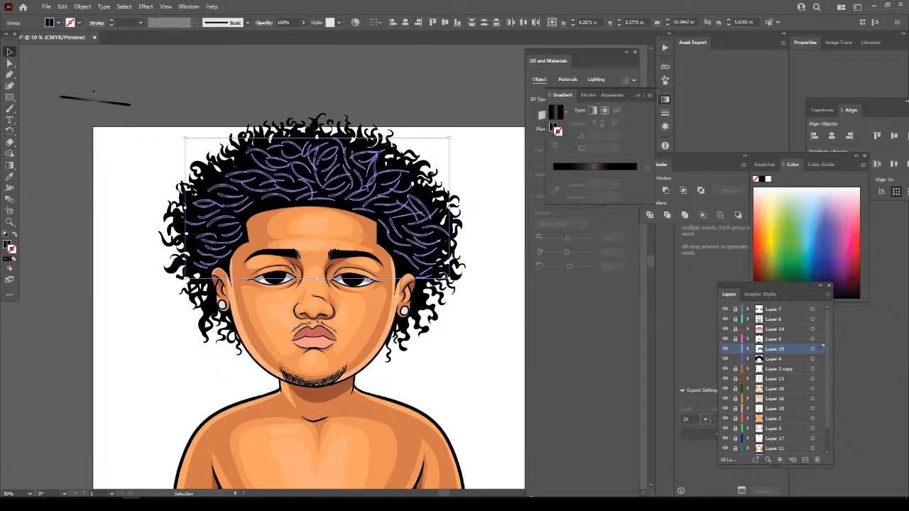
{"action": "left_click", "coordinate": [685, 215]}
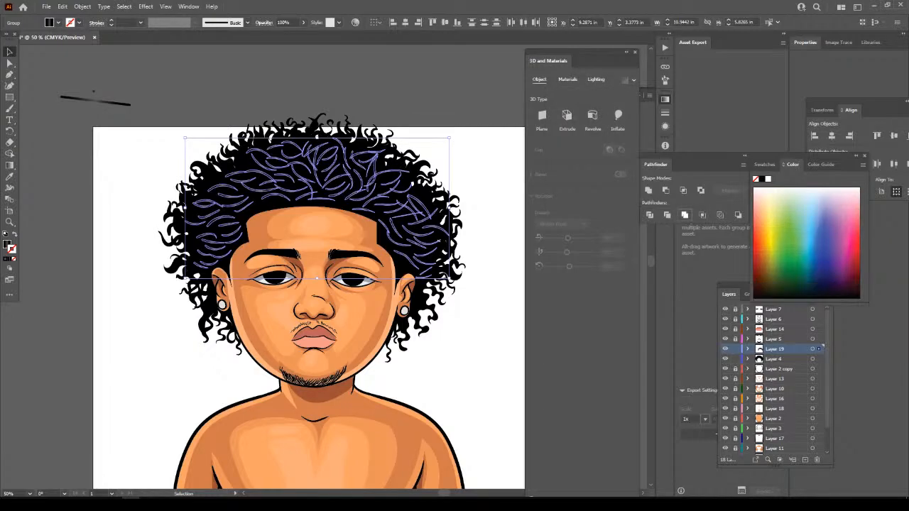
Expand the fills of the black hair shape and its strand highlights, and combine them with Pathfinder Merge.
{"action": "key", "text": "ctrl+shift+a"}
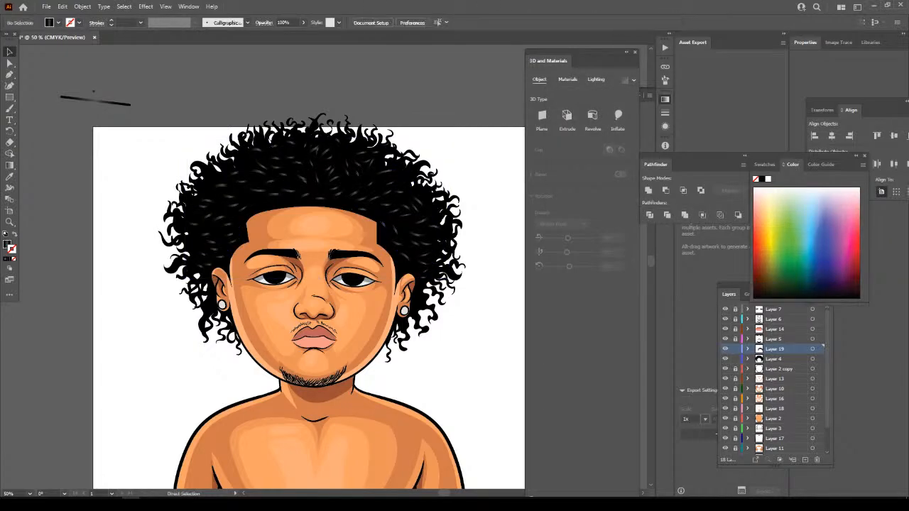
{"action": "key", "text": "ctrl+equal"}
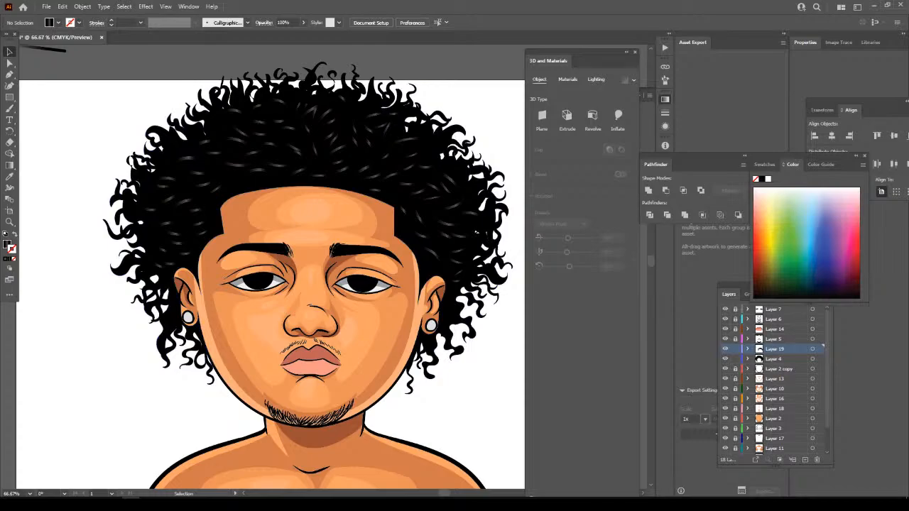
{"action": "left_click", "coordinate": [476, 231]}
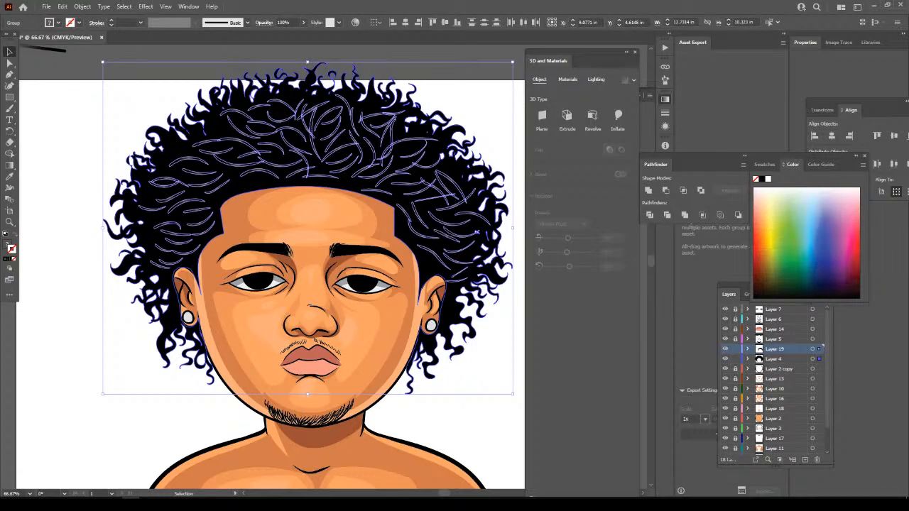
{"action": "left_click", "coordinate": [82, 6]}
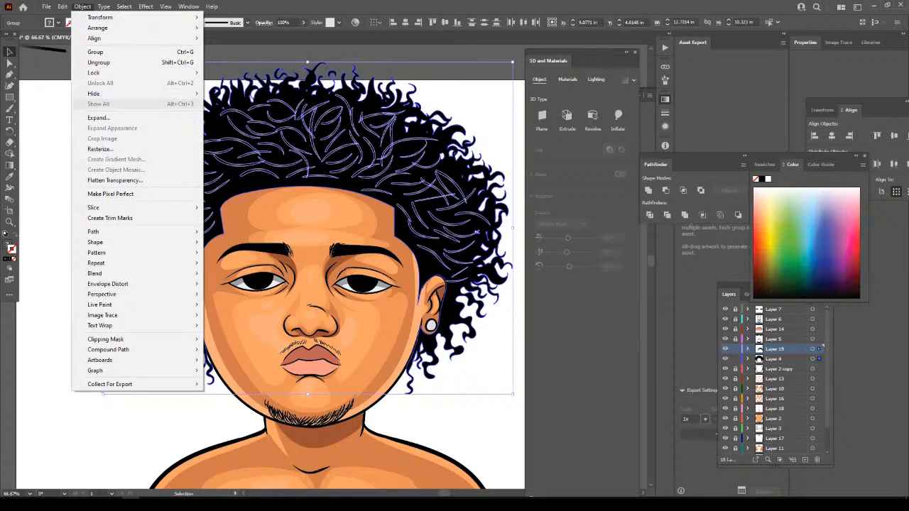
{"action": "left_click", "coordinate": [99, 117]}
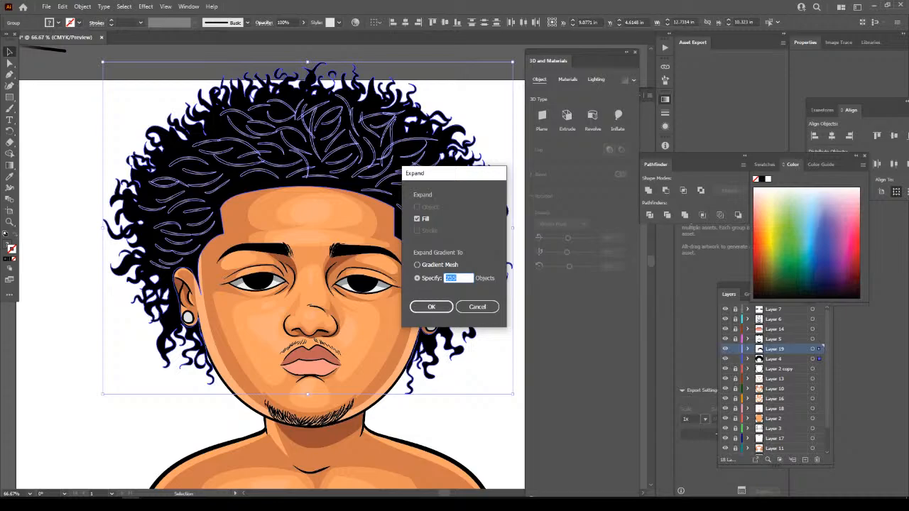
{"action": "left_click", "coordinate": [431, 307]}
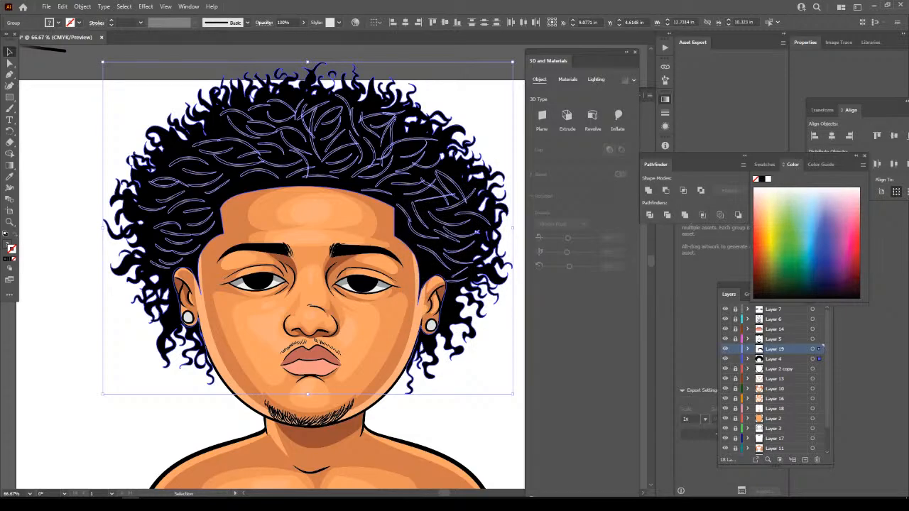
{"action": "left_click", "coordinate": [685, 215]}
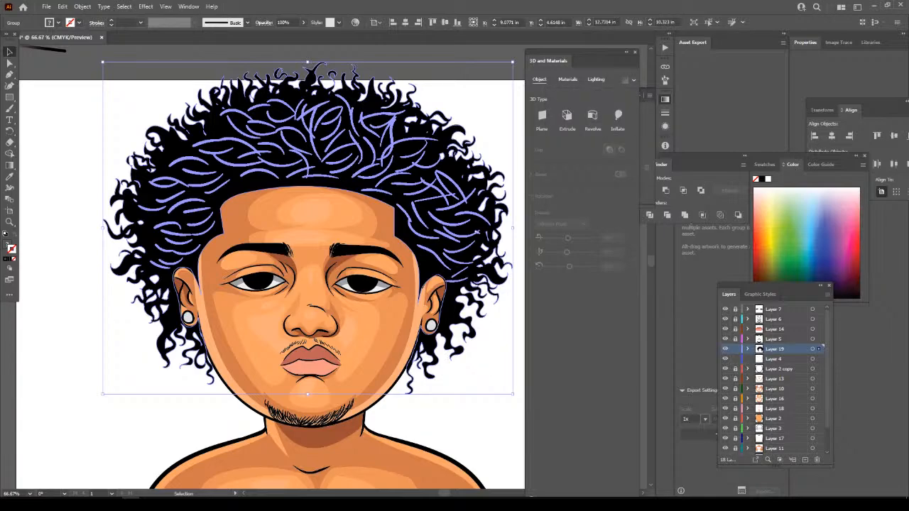
{"action": "left_click", "coordinate": [348, 54]}
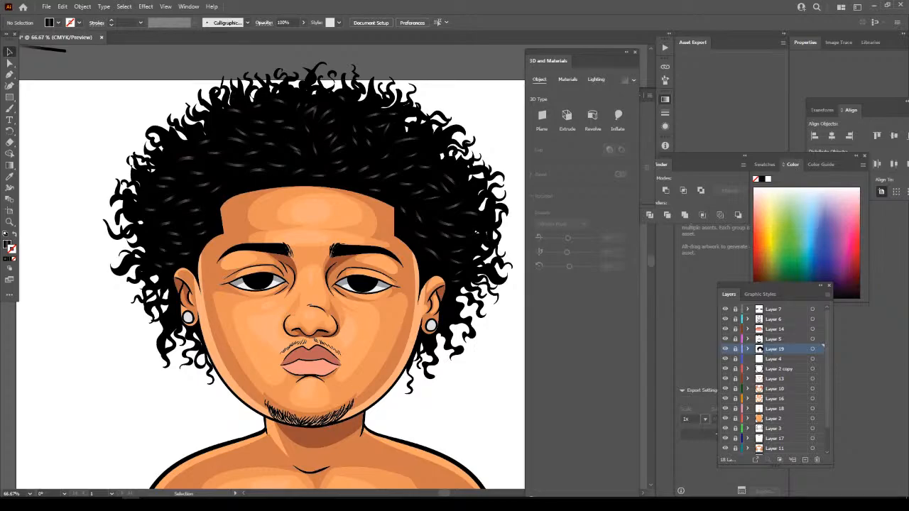
Create a new layer above all the others for the eye details.
{"action": "key", "text": "ctrl+l"}
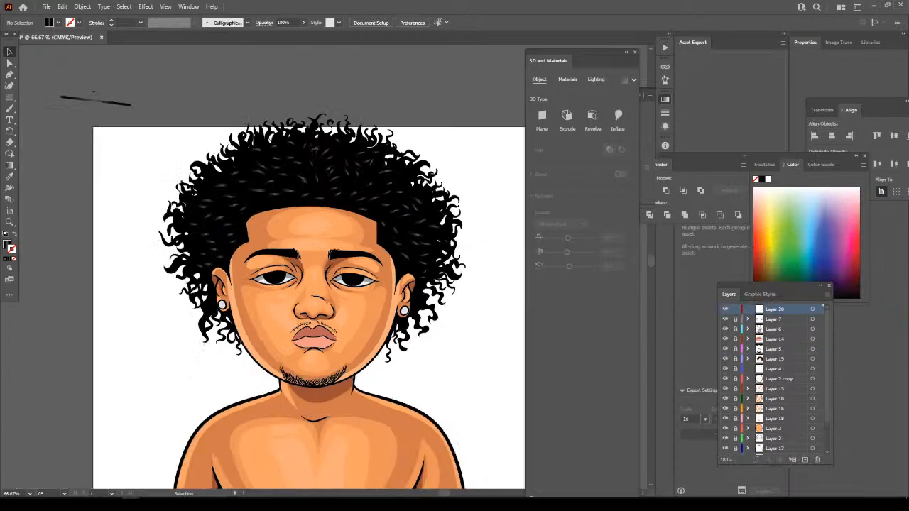
{"action": "key", "text": "ctrl+="}
{"action": "key", "text": "ctrl+="}
{"action": "key", "text": "ctrl+="}
{"action": "key", "text": "ctrl+="}
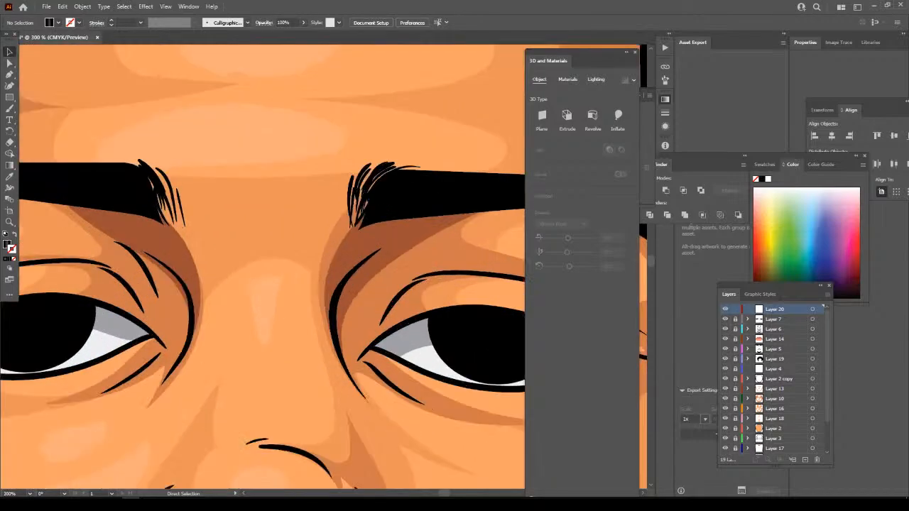
{"action": "scroll", "coordinate": [327, 267], "scroll_direction": "right", "scroll_amount": 4}
{"action": "key", "text": "ctrl+="}
{"action": "scroll", "coordinate": [327, 267], "scroll_direction": "down", "scroll_amount": 2}
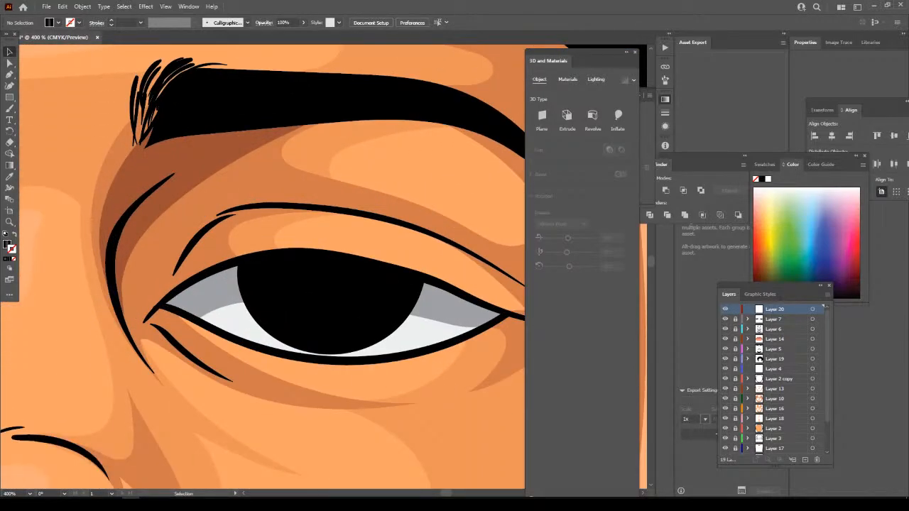
Set the fill colour to dark greyish brown #42373A with no stroke.
{"action": "double_click", "coordinate": [8, 245]}
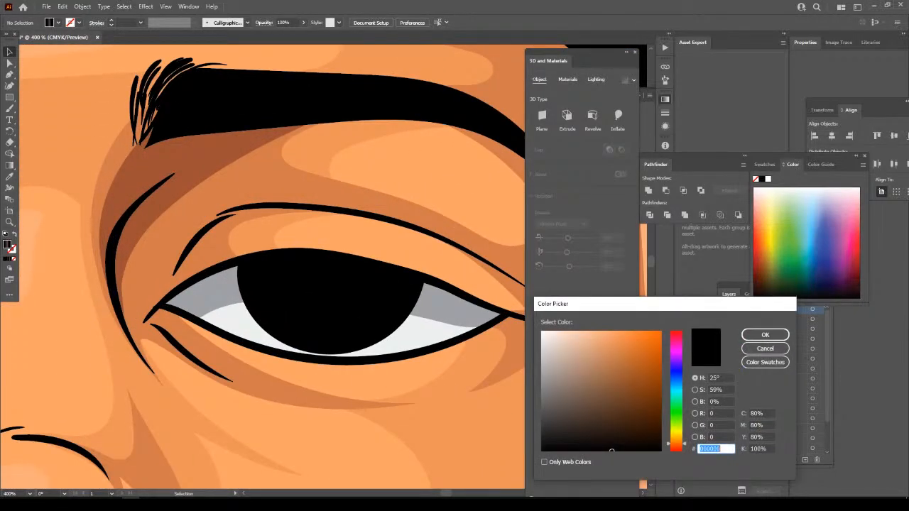
{"action": "left_click", "coordinate": [765, 348]}
{"action": "key", "text": "d"}
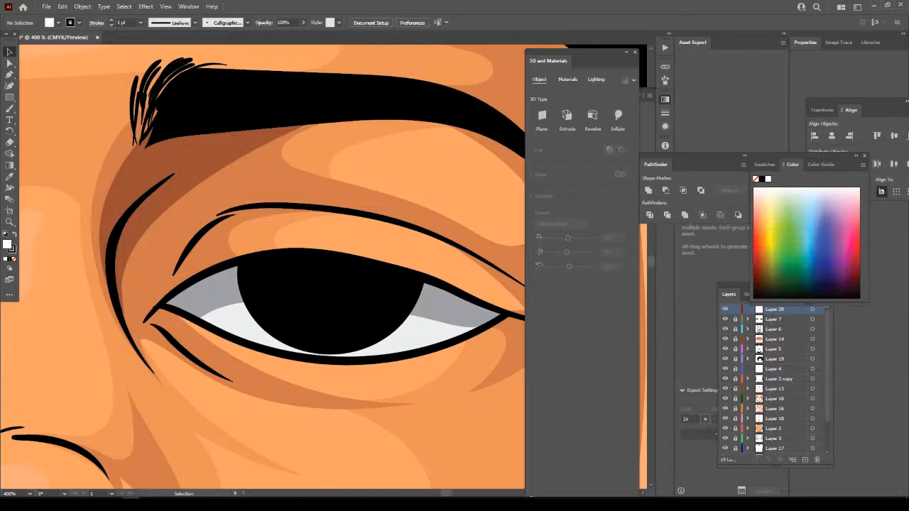
{"action": "key", "text": "slash"}
{"action": "key", "text": "shift+x"}
{"action": "double_click", "coordinate": [7, 244]}
{"action": "mouse_move", "coordinate": [554, 435]}
{"action": "left_mouse_down"}
{"action": "mouse_move", "coordinate": [577, 410]}
{"action": "mouse_move", "coordinate": [579, 421]}
{"action": "mouse_move", "coordinate": [561, 420]}
{"action": "left_mouse_up"}
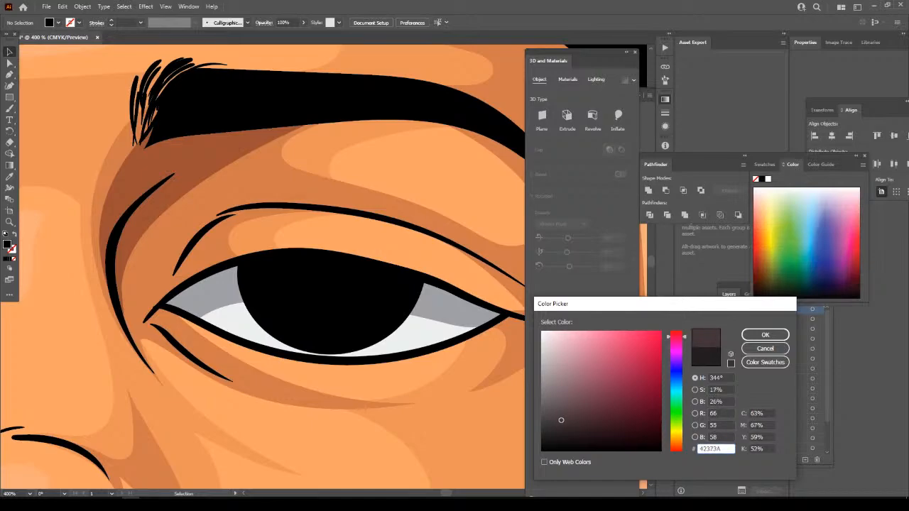
{"action": "left_click", "coordinate": [766, 334]}
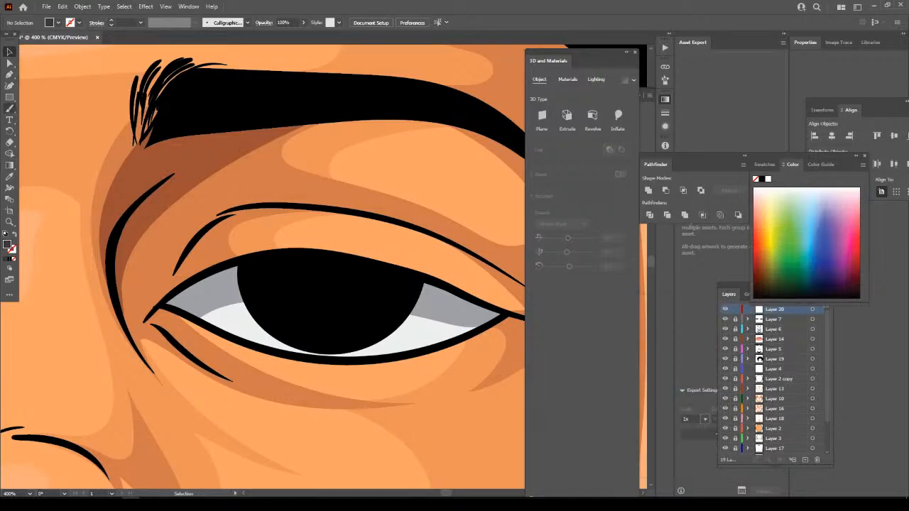
Draw a curved iris reflection with the Pencil tool in the lower part of the black iris on the viewer's right.
{"action": "left_click", "coordinate": [10, 108]}
{"action": "left_click", "coordinate": [9, 108]}
{"action": "key", "text": "n"}
{"action": "key", "text": "ctrl+minus"}
{"action": "key", "text": "ctrl+minus"}
{"action": "key", "text": "ctrl+minus"}
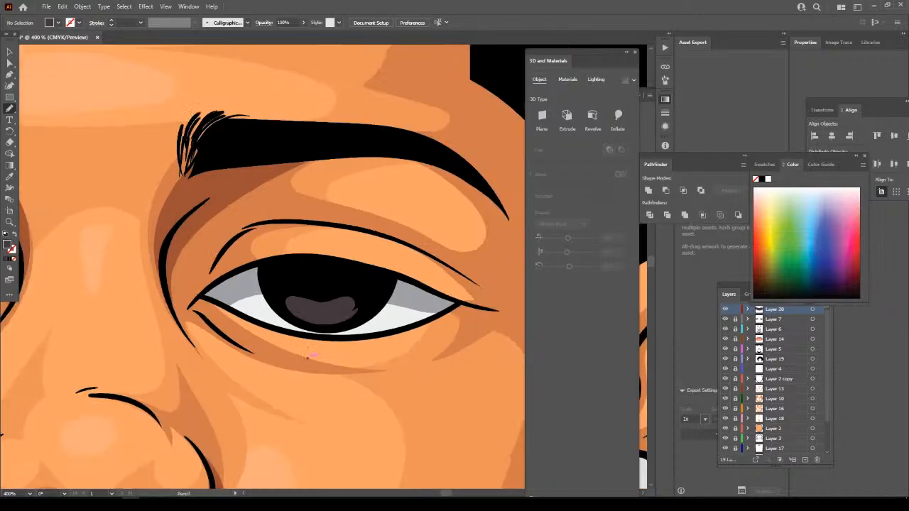
Draw a matching curved reflection in the lower part of the iris on the viewer's left.
{"action": "key", "text": "ctrl+minus"}
{"action": "key", "text": "ctrl+minus"}
{"action": "scroll", "coordinate": [272, 267], "scroll_direction": "left", "scroll_amount": 3}
{"action": "key", "text": "ctrl+plus"}
{"action": "key", "text": "ctrl+plus"}
{"action": "key", "text": "ctrl+plus"}
{"action": "key", "text": "ctrl+plus"}
{"action": "key", "text": "ctrl+plus"}
{"action": "key", "text": "ctrl+plus"}
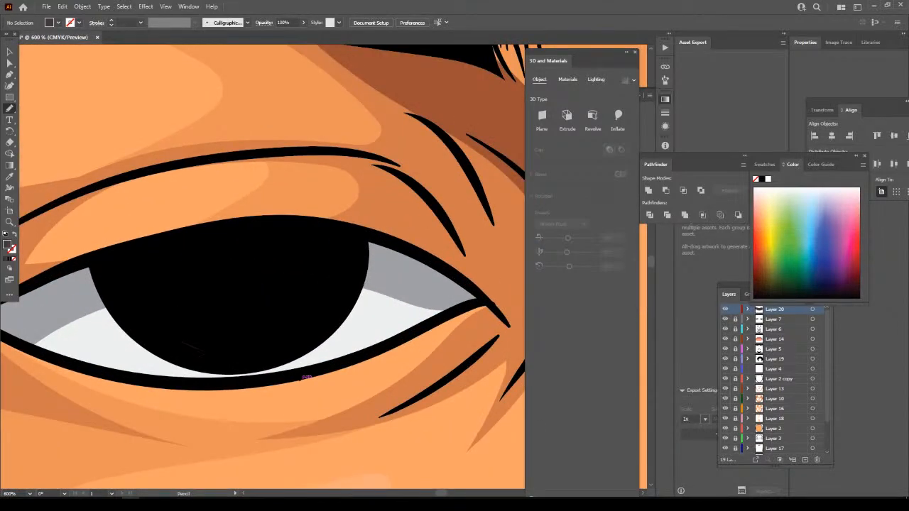
{"action": "left_click_drag", "start_coordinate": [271, 348], "coordinate": [279, 336]}
{"action": "mouse_move", "coordinate": [250, 306]}
{"action": "left_mouse_down"}
{"action": "mouse_move", "coordinate": [183, 310]}
{"action": "mouse_move", "coordinate": [162, 328]}
{"action": "left_mouse_up"}
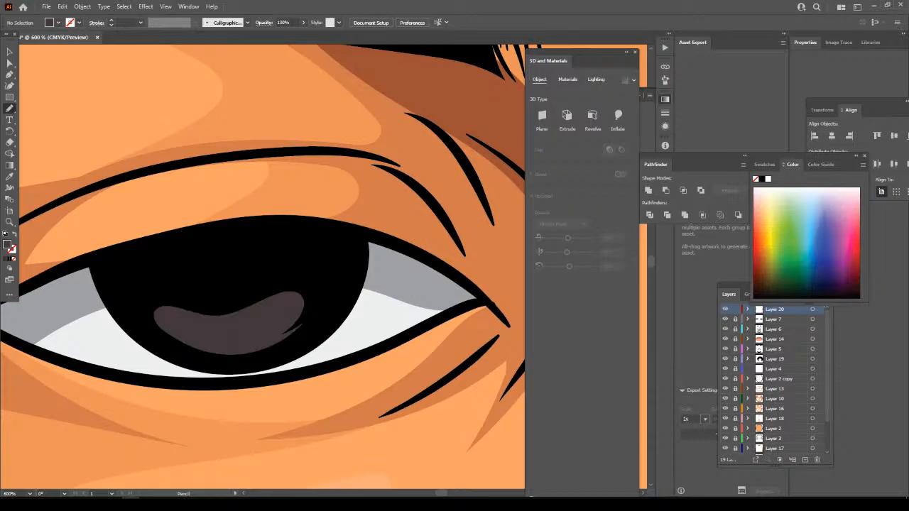
Change the fill to a light pinkish grey and draw a small oval highlight at the top of the left iris.
{"action": "double_click", "coordinate": [8, 245]}
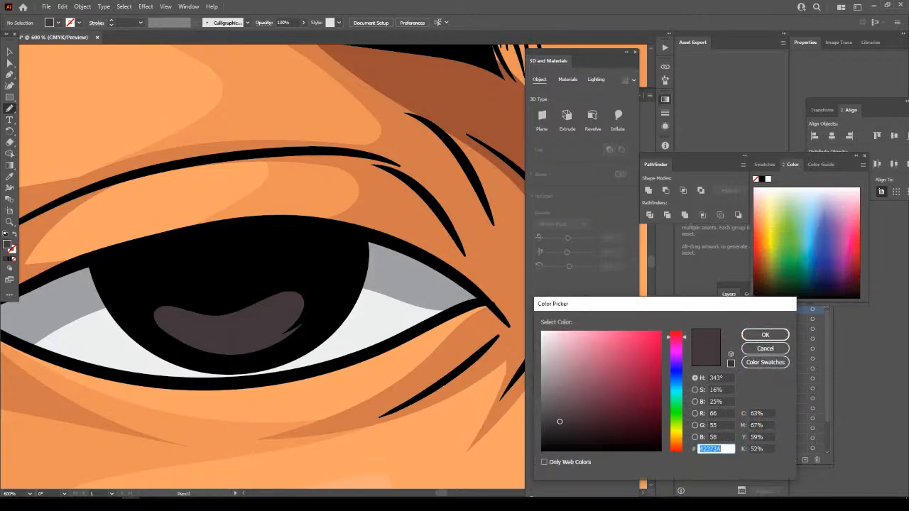
{"action": "left_click_drag", "start_coordinate": [544, 358], "coordinate": [554, 357]}
{"action": "key", "text": "Return"}
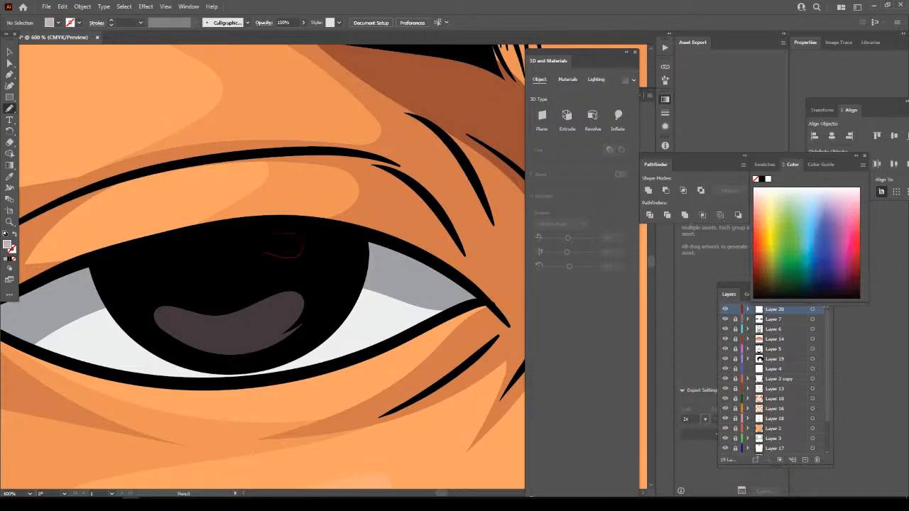
{"action": "left_click_drag", "start_coordinate": [270, 233], "coordinate": [265, 252]}
Draw a small light highlight in the upper part of the iris on the viewer's right.
{"action": "key", "text": "ctrl+minus"}
{"action": "key", "text": "ctrl+minus"}
{"action": "key", "text": "ctrl+minus"}
{"action": "key", "text": "ctrl+minus"}
{"action": "key", "text": "ctrl+minus"}
{"action": "key", "text": "ctrl+minus"}
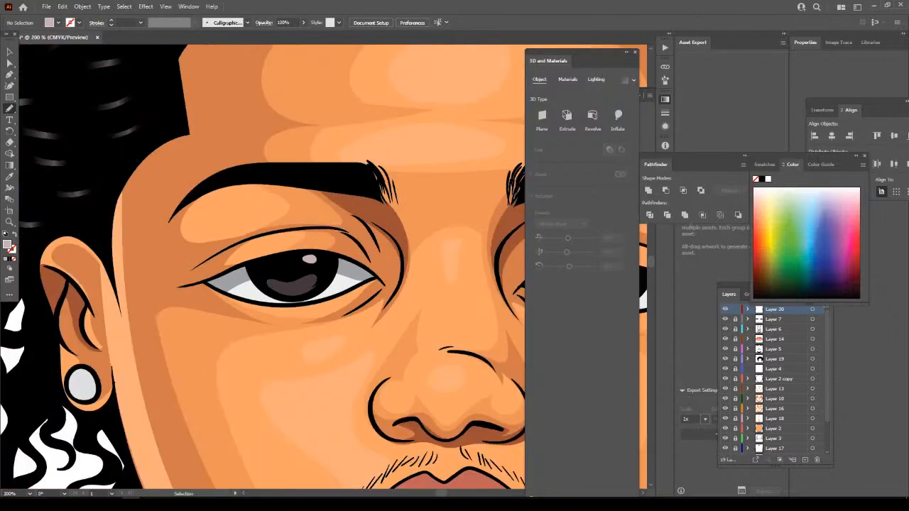
{"action": "scroll", "coordinate": [323, 266], "scroll_direction": "right", "scroll_amount": 2}
{"action": "key", "text": "ctrl+plus"}
{"action": "key", "text": "ctrl+plus"}
{"action": "key", "text": "ctrl+plus"}
{"action": "key", "text": "ctrl+plus"}
{"action": "key", "text": "ctrl+plus"}
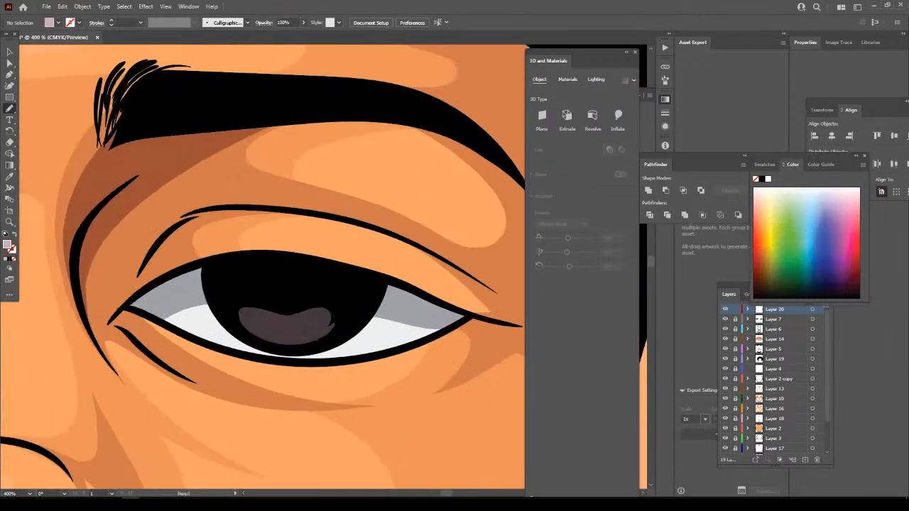
{"action": "left_click_drag", "start_coordinate": [339, 285], "coordinate": [334, 276]}
Delete the highlight in the left iris and replace it with a copy of the right iris's highlight.
{"action": "key", "text": "ctrl+minus"}
{"action": "key", "text": "ctrl+minus"}
{"action": "key", "text": "ctrl+minus"}
{"action": "key", "text": "ctrl+minus"}
{"action": "key", "text": "ctrl+minus"}
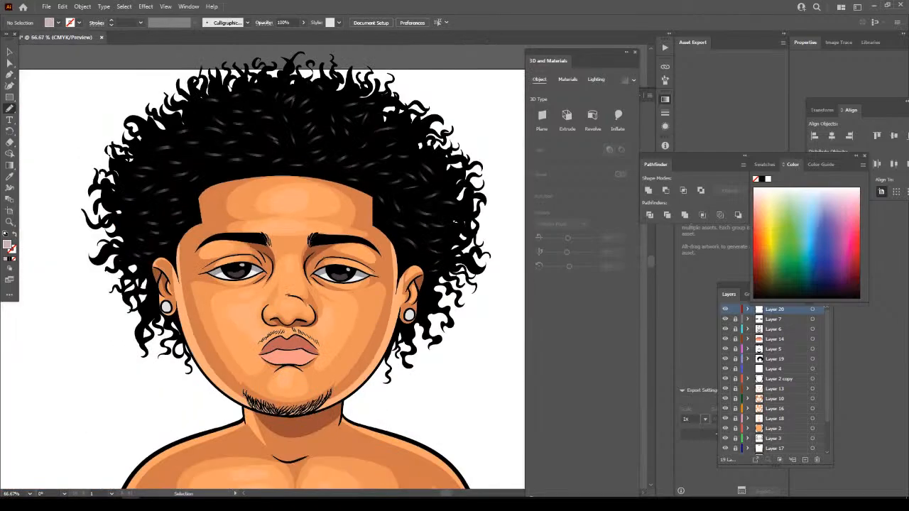
{"action": "scroll", "coordinate": [121, 92], "scroll_direction": "left", "scroll_amount": 1}
{"action": "key", "text": "ctrl+plus"}
{"action": "key", "text": "ctrl+plus"}
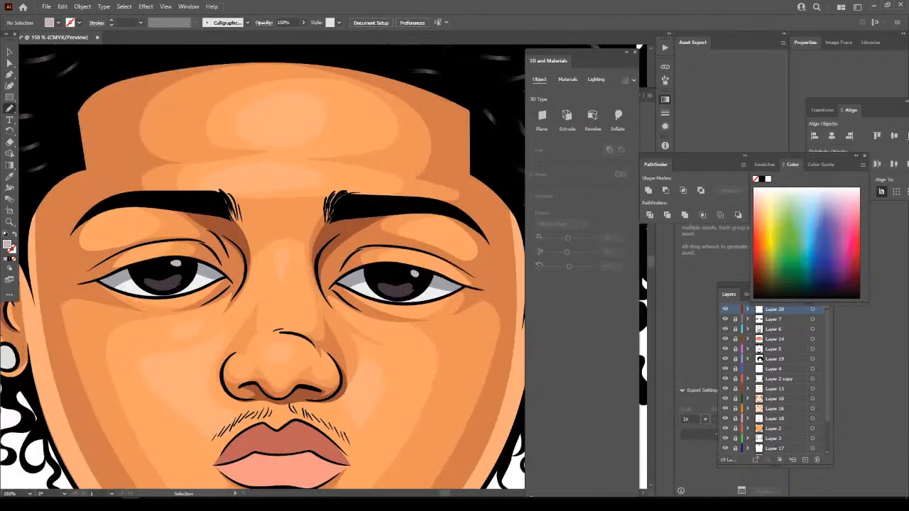
{"action": "key", "text": "v"}
{"action": "left_click", "coordinate": [177, 261]}
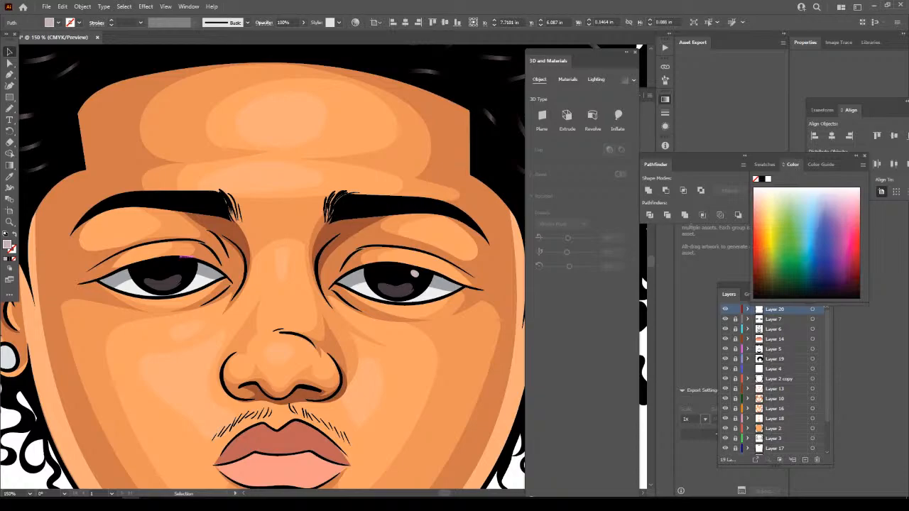
{"action": "left_click", "coordinate": [414, 273]}
{"action": "left_click_drag", "start_coordinate": [414, 273], "coordinate": [183, 263]}
{"action": "key", "text": "ctrl+shift+a"}
{"action": "key", "text": "ctrl+minus"}
{"action": "key", "text": "ctrl+minus"}
{"action": "key", "text": "ctrl+minus"}
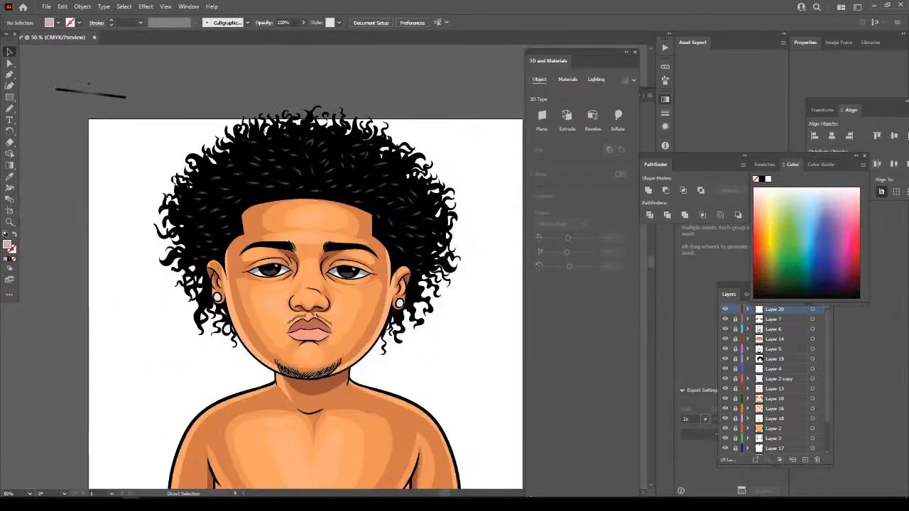
Lock the eye detail layer, Layer 20, and make Layer 17 the active layer.
{"action": "key", "text": "ctrl+minus"}
{"action": "key", "text": "ctrl+plus"}
{"action": "scroll", "coordinate": [290, 272], "scroll_direction": "down", "scroll_amount": 1}
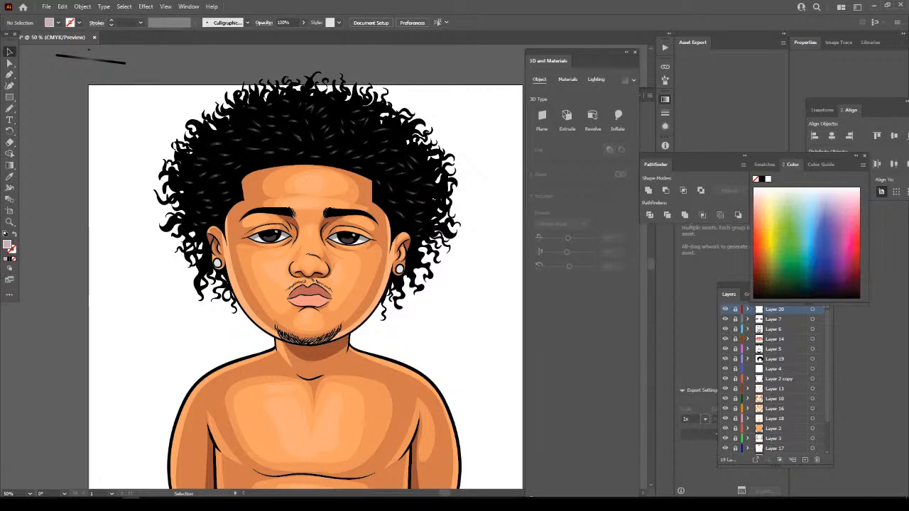
{"action": "scroll", "coordinate": [774, 380], "scroll_direction": "down", "scroll_amount": 2}
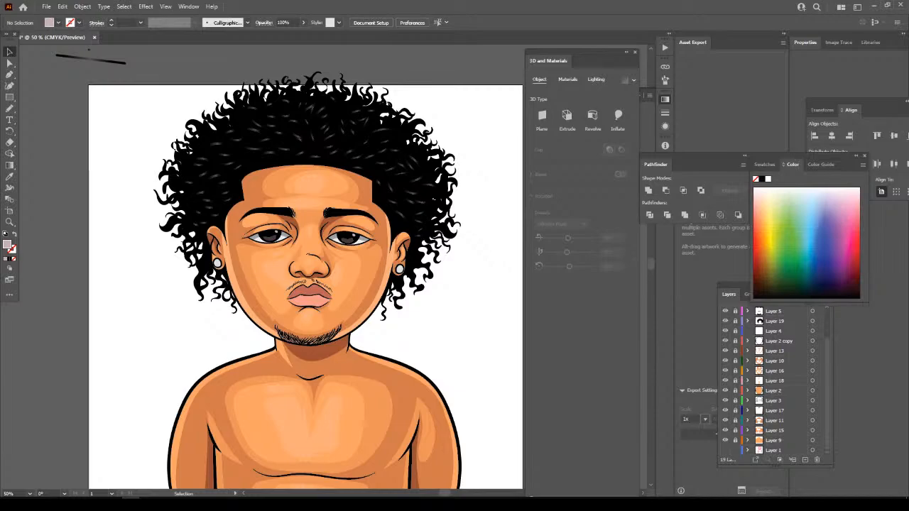
{"action": "left_click", "coordinate": [822, 410]}
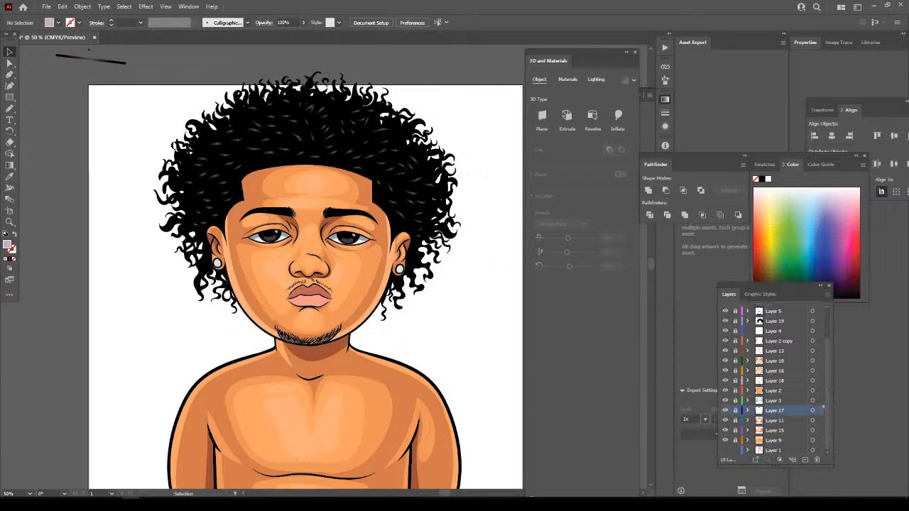
Unlock Layer 17 and sample the dark brown of the neck shadow as the fill colour.
{"action": "scroll", "coordinate": [398, 313], "scroll_direction": "down", "scroll_amount": 2}
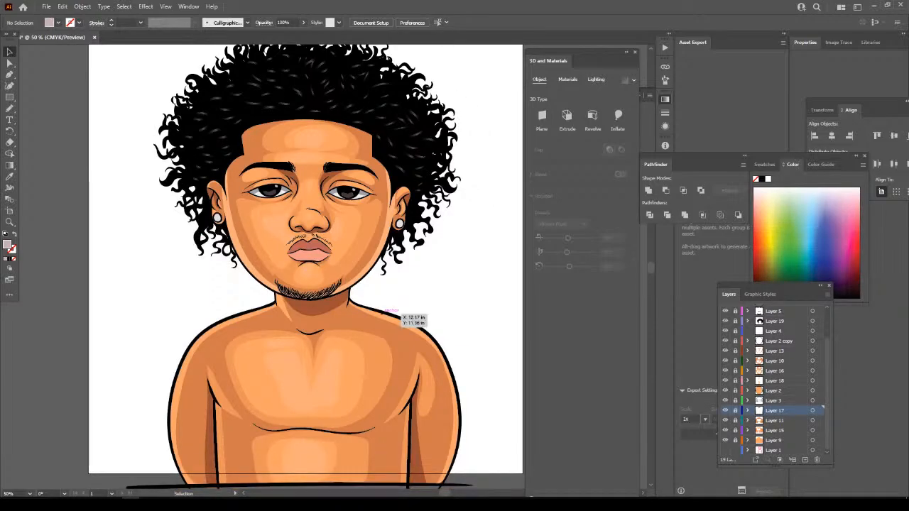
{"action": "scroll", "coordinate": [397, 313], "scroll_direction": "down", "scroll_amount": 3}
{"action": "key", "text": "ctrl+plus"}
{"action": "scroll", "coordinate": [267, 267], "scroll_direction": "up", "scroll_amount": 2}
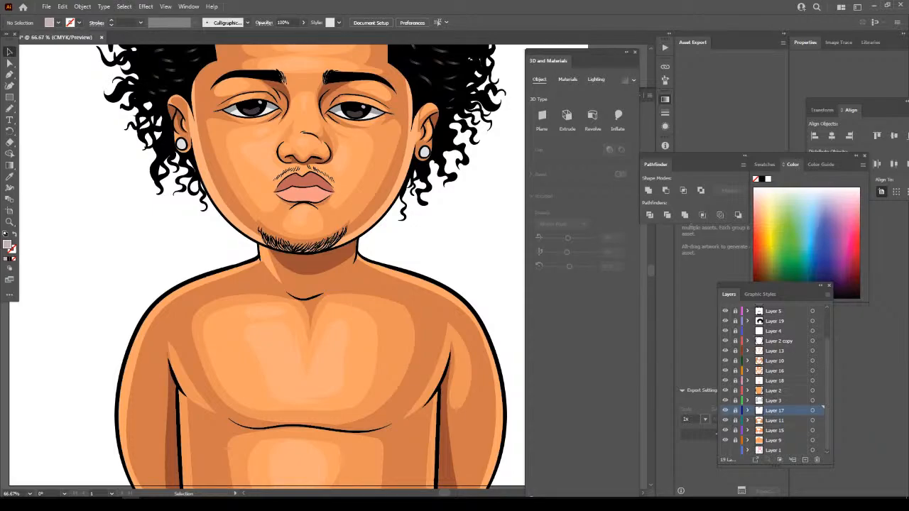
{"action": "key", "text": "ctrl+plus"}
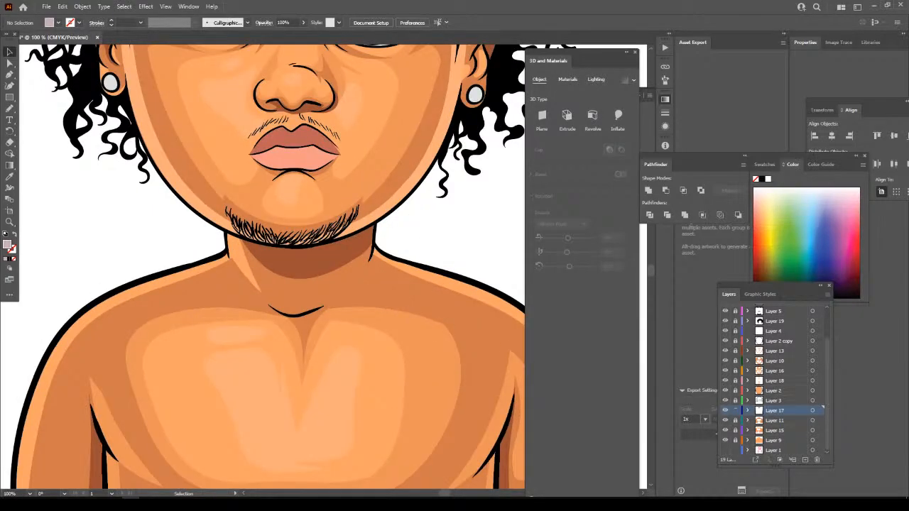
{"action": "key", "text": "ctrl+plus"}
{"action": "key", "text": "i"}
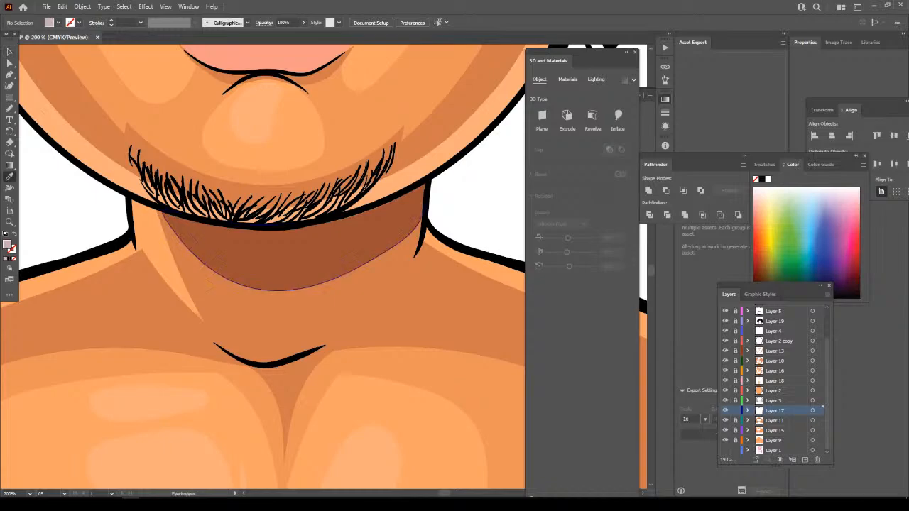
{"action": "left_click", "coordinate": [284, 255]}
Draw a dark brown shadow with the Pencil tool, extending the under-chin shadow down the neck's right side to the collarbone line.
{"action": "key", "text": "ctrl+plus"}
{"action": "key", "text": "n"}
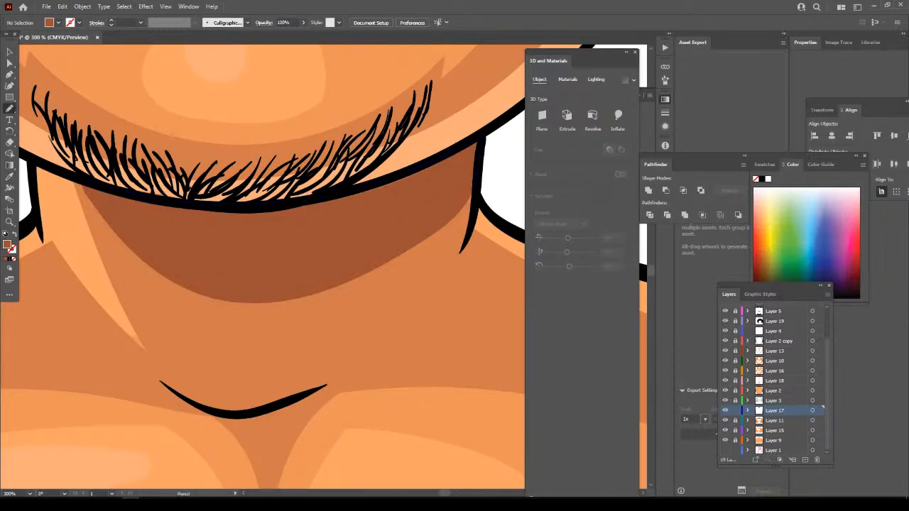
{"action": "mouse_move", "coordinate": [219, 287]}
{"action": "left_mouse_down"}
{"action": "mouse_move", "coordinate": [327, 294]}
{"action": "mouse_move", "coordinate": [319, 336]}
{"action": "mouse_move", "coordinate": [245, 409]}
{"action": "mouse_move", "coordinate": [346, 376]}
{"action": "mouse_move", "coordinate": [435, 296]}
{"action": "mouse_move", "coordinate": [469, 193]}
{"action": "mouse_move", "coordinate": [446, 193]}
{"action": "left_mouse_up"}
{"action": "mouse_move", "coordinate": [368, 358]}
{"action": "left_mouse_down"}
{"action": "mouse_move", "coordinate": [428, 303]}
{"action": "mouse_move", "coordinate": [461, 255]}
{"action": "mouse_move", "coordinate": [469, 179]}
{"action": "mouse_move", "coordinate": [465, 186]}
{"action": "left_mouse_up"}
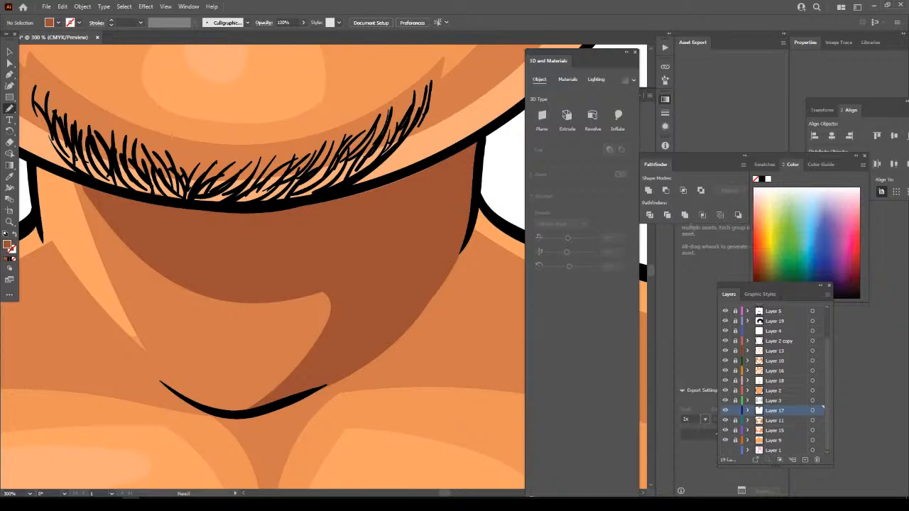
Draw a dark brown shadow with the Pencil tool along the right collarbone, tapering to a point toward the shoulder.
{"action": "key", "text": "ctrl+minus"}
{"action": "key", "text": "ctrl+minus"}
{"action": "key", "text": "ctrl+minus"}
{"action": "key", "text": "ctrl+minus"}
{"action": "key", "text": "ctrl+minus"}
{"action": "key", "text": "ctrl+minus"}
{"action": "scroll", "coordinate": [299, 267], "scroll_direction": "right", "scroll_amount": 1}
{"action": "key", "text": "ctrl+equal"}
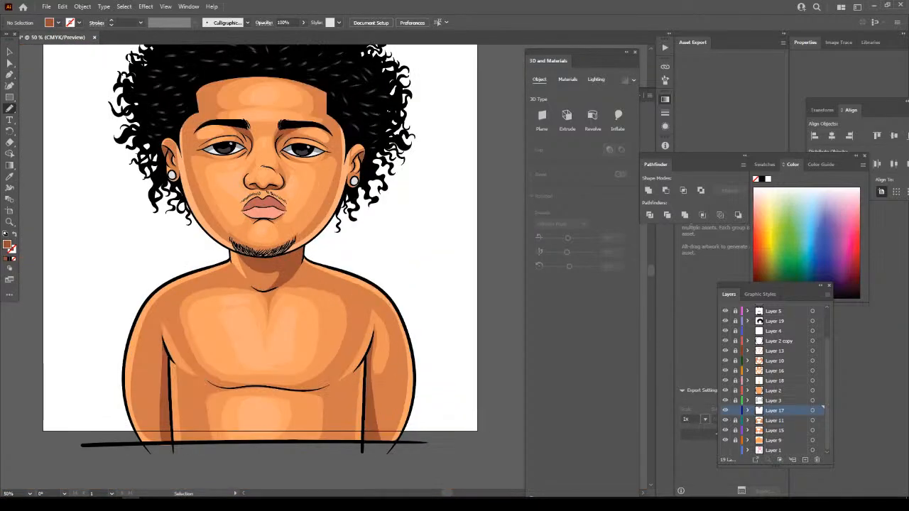
{"action": "key", "text": "ctrl+equal"}
{"action": "key", "text": "ctrl+equal"}
{"action": "key", "text": "ctrl+equal"}
{"action": "key", "text": "ctrl+equal"}
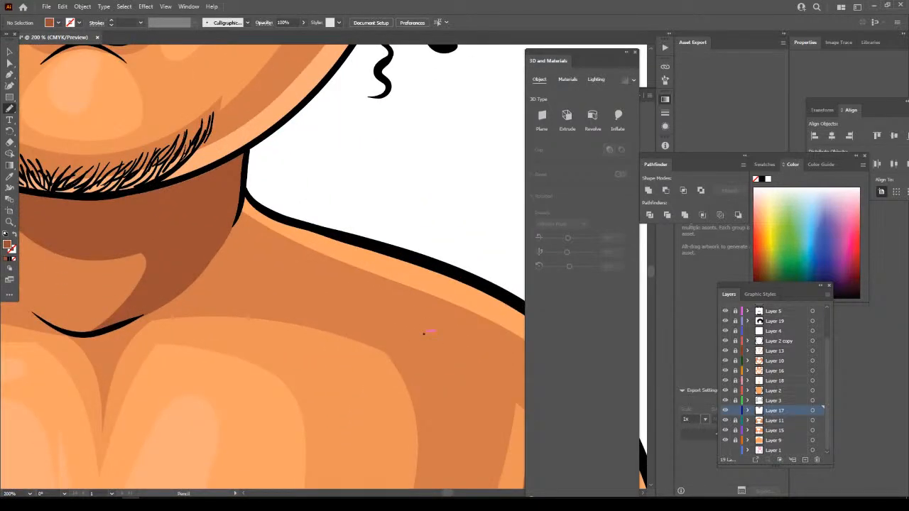
{"action": "mouse_move", "coordinate": [135, 320]}
{"action": "left_mouse_down"}
{"action": "mouse_move", "coordinate": [239, 304]}
{"action": "mouse_move", "coordinate": [395, 322]}
{"action": "mouse_move", "coordinate": [298, 276]}
{"action": "mouse_move", "coordinate": [264, 246]}
{"action": "mouse_move", "coordinate": [235, 264]}
{"action": "mouse_move", "coordinate": [242, 219]}
{"action": "left_mouse_up"}
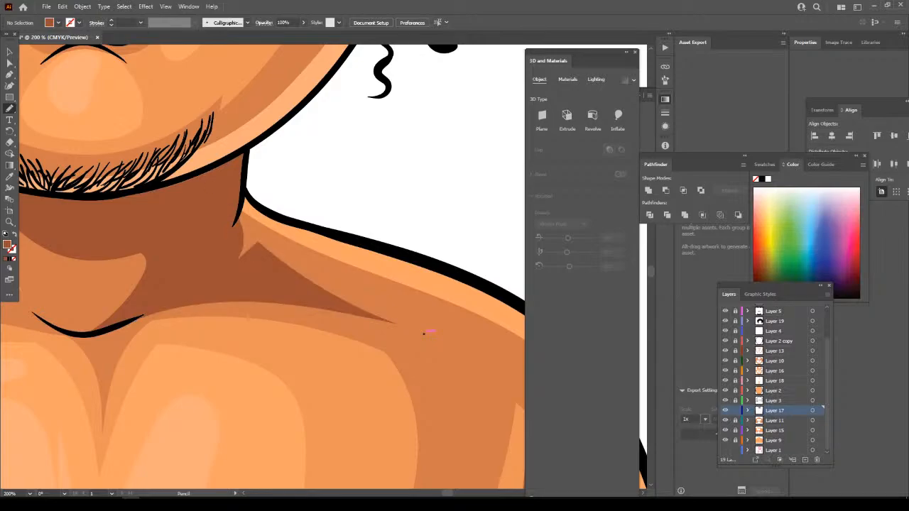
Draw a dark brown Pencil shadow down the inner side of the right arm, from the armpit past the artboard's lower edge.
{"action": "key", "text": "ctrl+minus"}
{"action": "key", "text": "ctrl+minus"}
{"action": "key", "text": "ctrl+minus"}
{"action": "key", "text": "ctrl+minus"}
{"action": "key", "text": "ctrl+minus"}
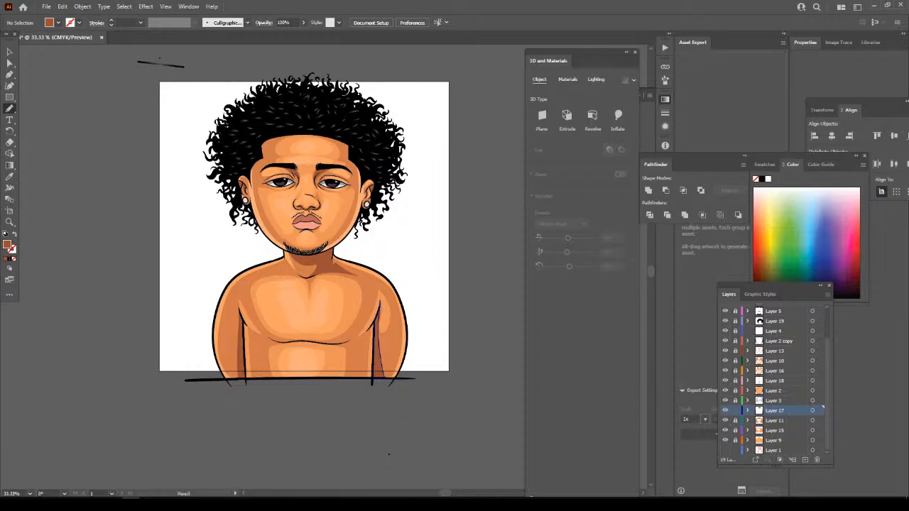
{"action": "left_click_drag", "start_coordinate": [390, 455], "coordinate": [389, 408]}
Draw a dark brown oval nipple about 0.7 in wide with the Pencil tool on the lower right chest.
{"action": "key", "text": "ctrl+plus"}
{"action": "key", "text": "ctrl+plus"}
{"action": "key", "text": "ctrl+plus"}
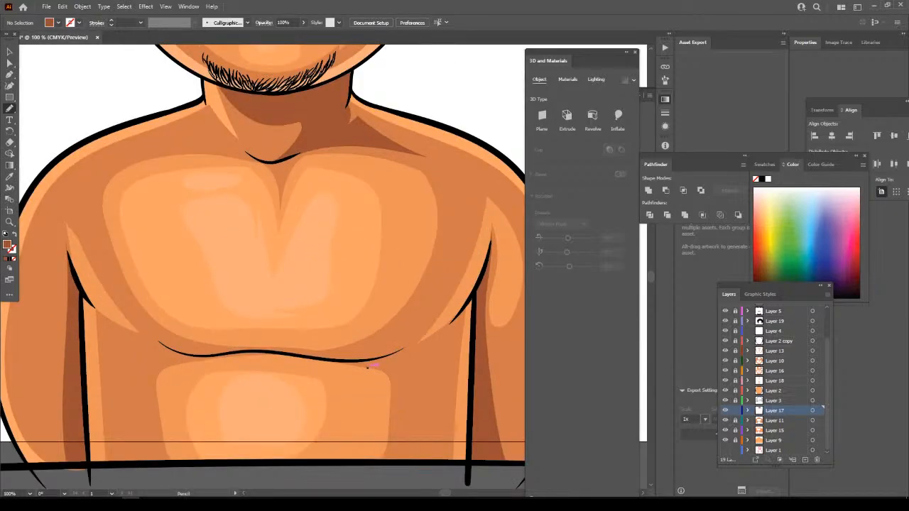
{"action": "mouse_move", "coordinate": [397, 317]}
{"action": "left_mouse_down"}
{"action": "mouse_move", "coordinate": [380, 328]}
{"action": "mouse_move", "coordinate": [410, 324]}
{"action": "left_mouse_up"}
{"action": "key", "text": "ctrl+minus"}
{"action": "key", "text": "ctrl+minus"}
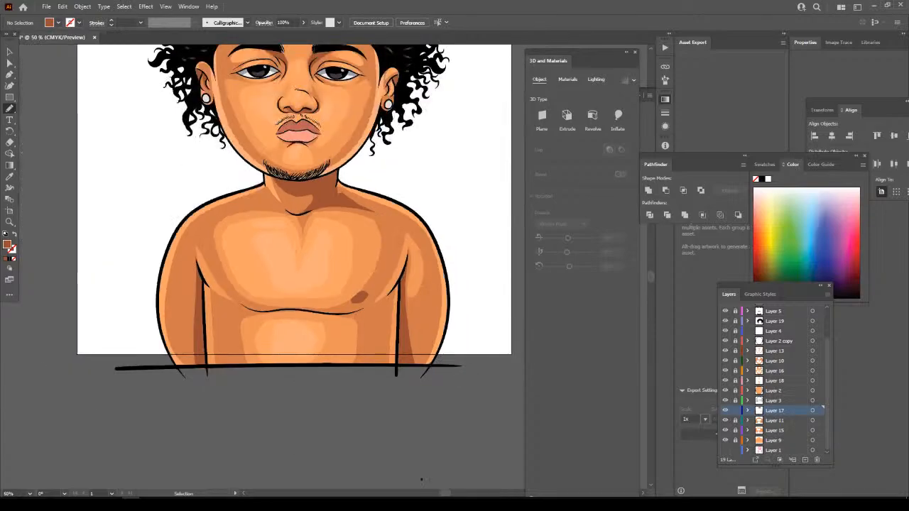
{"action": "key", "text": "ctrl+plus"}
{"action": "key", "text": "ctrl+plus"}
Rotate the nipple shape to sit nearly level, place a copy on the left side of the chest and reflect the copy.
{"action": "key", "text": "v"}
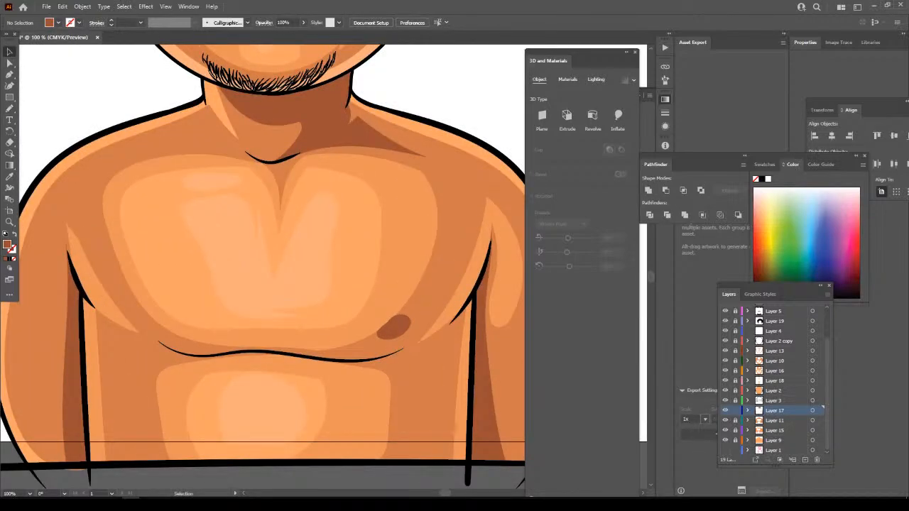
{"action": "left_click", "coordinate": [395, 325]}
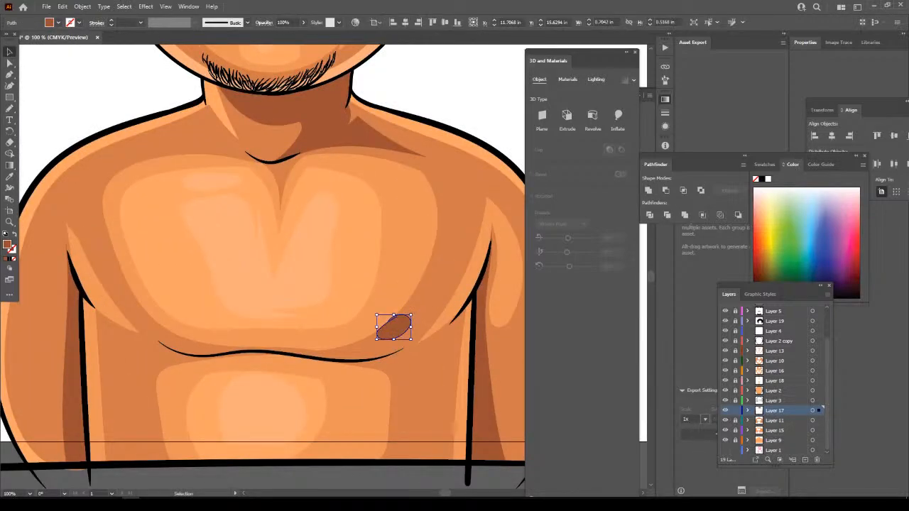
{"action": "left_click_drag", "start_coordinate": [413, 313], "coordinate": [183, 325]}
{"action": "right_click", "coordinate": [184, 327]}
{"action": "mouse_move", "coordinate": [213, 279]}
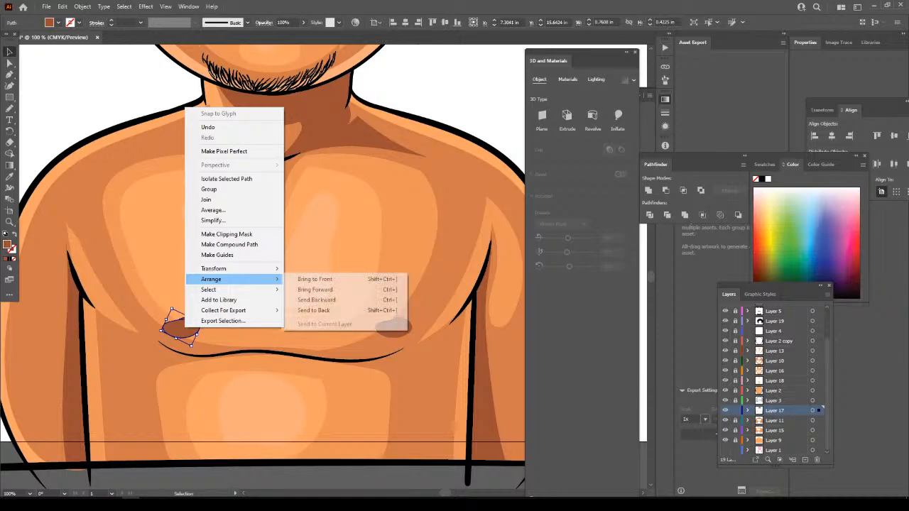
{"action": "left_click", "coordinate": [312, 300]}
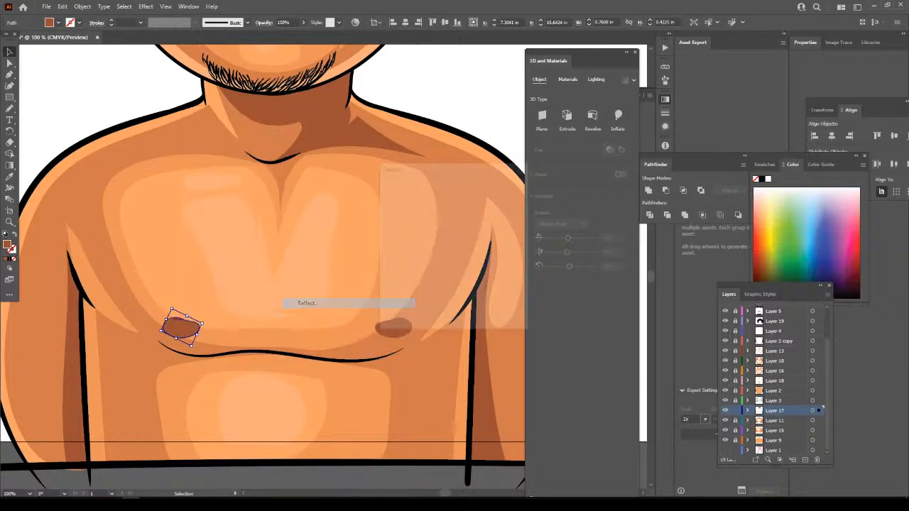
{"action": "left_click", "coordinate": [457, 313]}
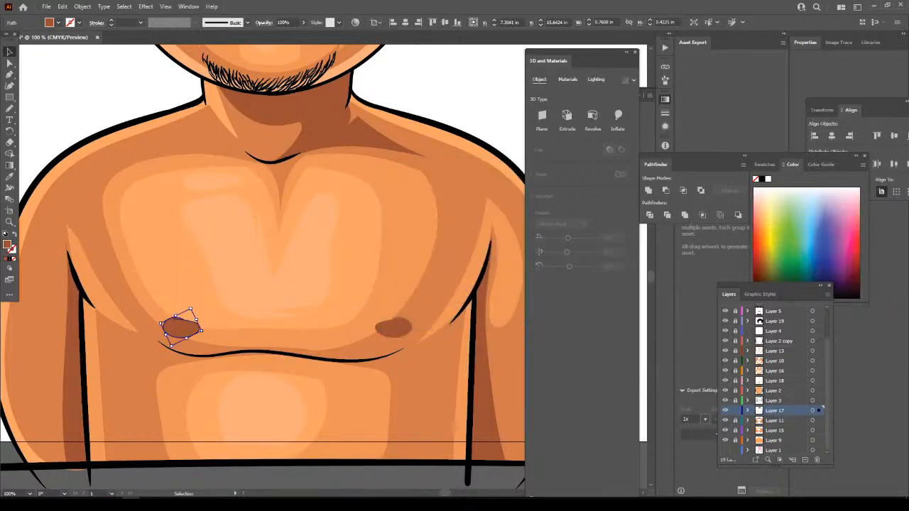
{"action": "key", "text": "ctrl+shift+a"}
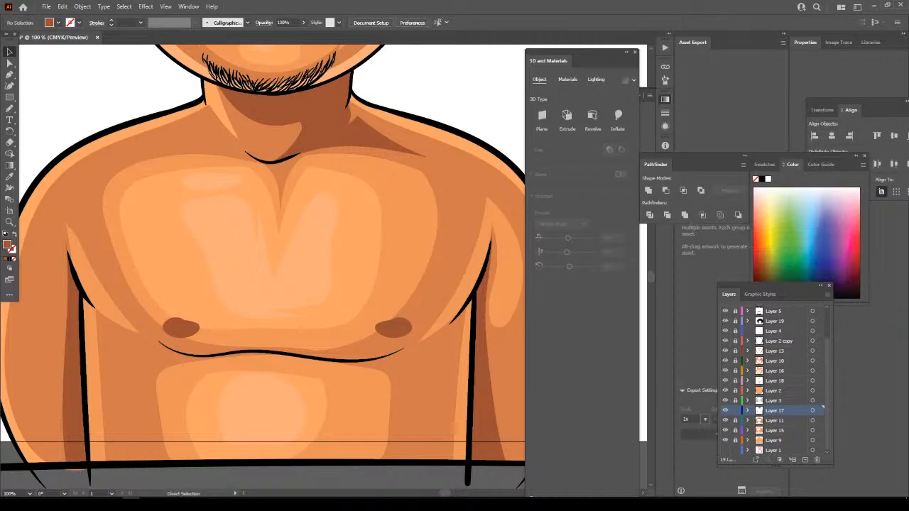
Move both nipples slightly upward and outward on the chest, keeping them level with each other.
{"action": "key", "text": "ctrl+minus"}
{"action": "key", "text": "ctrl+minus"}
{"action": "key", "text": "ctrl+minus"}
{"action": "key", "text": "ctrl+minus"}
{"action": "key", "text": "ctrl+plus"}
{"action": "key", "text": "ctrl+plus"}
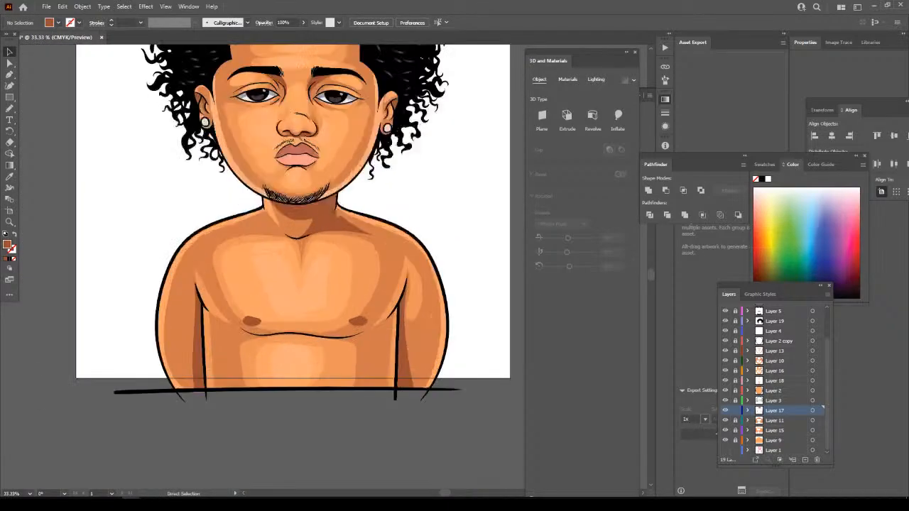
{"action": "left_click_drag", "start_coordinate": [362, 317], "coordinate": [369, 307]}
{"action": "mouse_move", "coordinate": [253, 321]}
{"action": "left_mouse_down"}
{"action": "mouse_move", "coordinate": [245, 307]}
{"action": "mouse_move", "coordinate": [264, 273]}
{"action": "mouse_move", "coordinate": [248, 312]}
{"action": "left_mouse_up"}
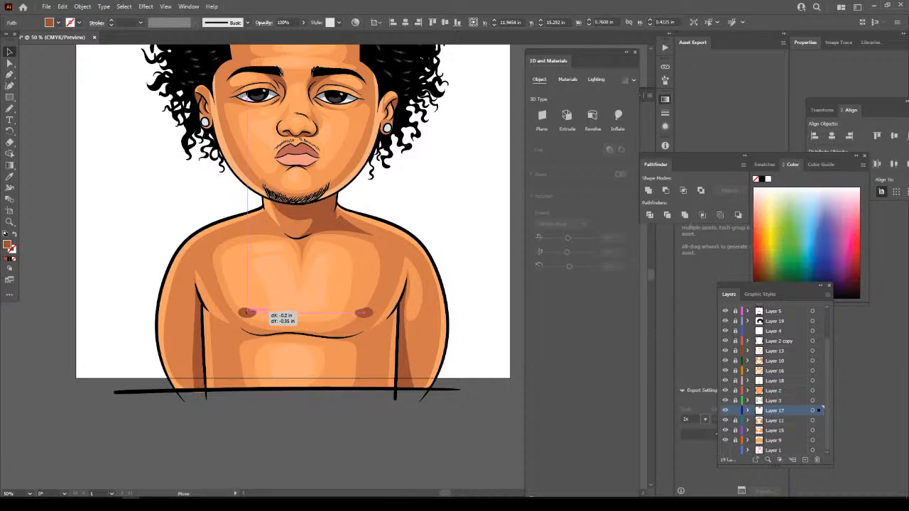
{"action": "key", "text": "ctrl+shift+a"}
Lock Layer 17 and add a new layer directly above it.
{"action": "key", "text": "ctrl+minus"}
{"action": "scroll", "coordinate": [304, 267], "scroll_direction": "up", "scroll_amount": 1}
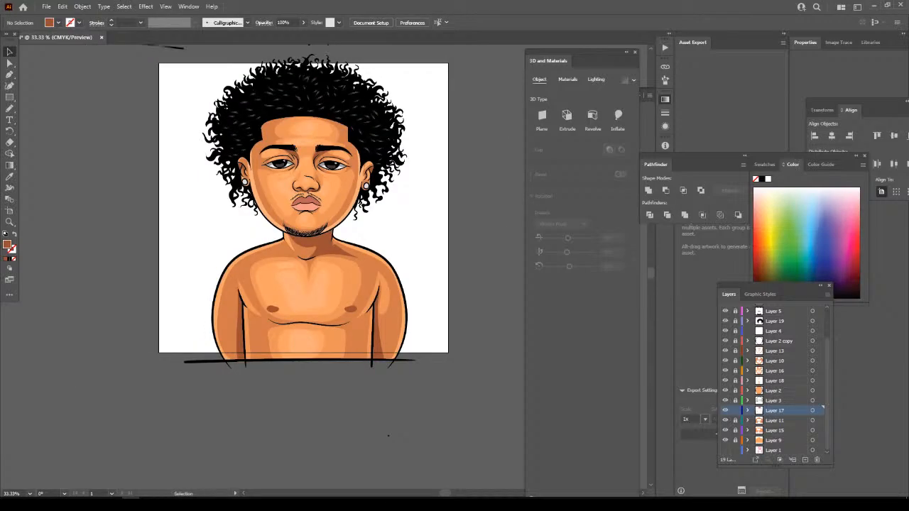
{"action": "scroll", "coordinate": [303, 266], "scroll_direction": "up", "scroll_amount": 2}
{"action": "key", "text": "ctrl+plus"}
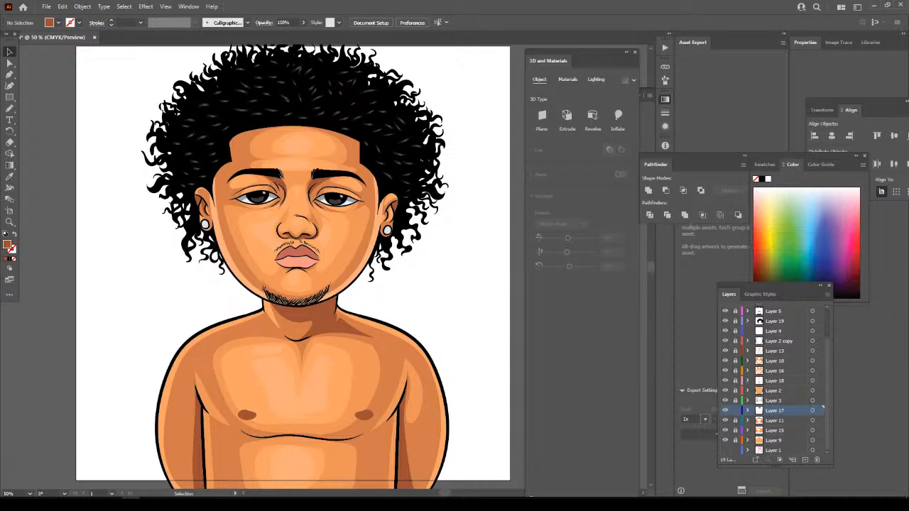
{"action": "scroll", "coordinate": [292, 266], "scroll_direction": "up", "scroll_amount": 1}
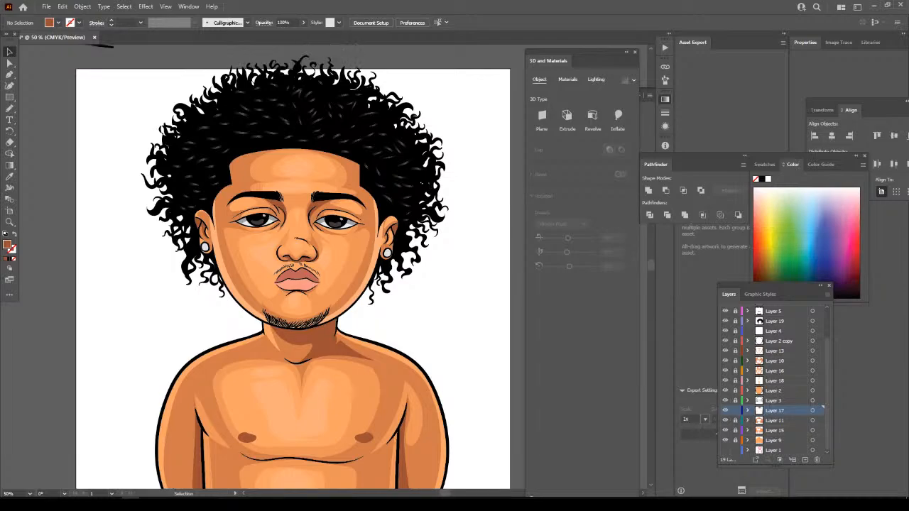
{"action": "scroll", "coordinate": [293, 266], "scroll_direction": "down", "scroll_amount": 3}
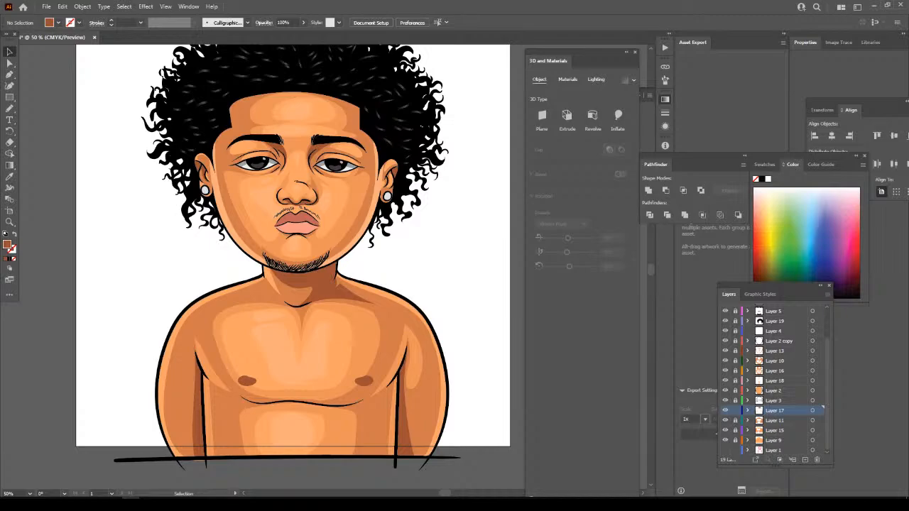
{"action": "left_click", "coordinate": [735, 411]}
{"action": "left_click", "coordinate": [806, 460]}
Try to paint an edge highlight on the left arm with the Blob Brush, using a light peach sampled from the face.
{"action": "key", "text": "i"}
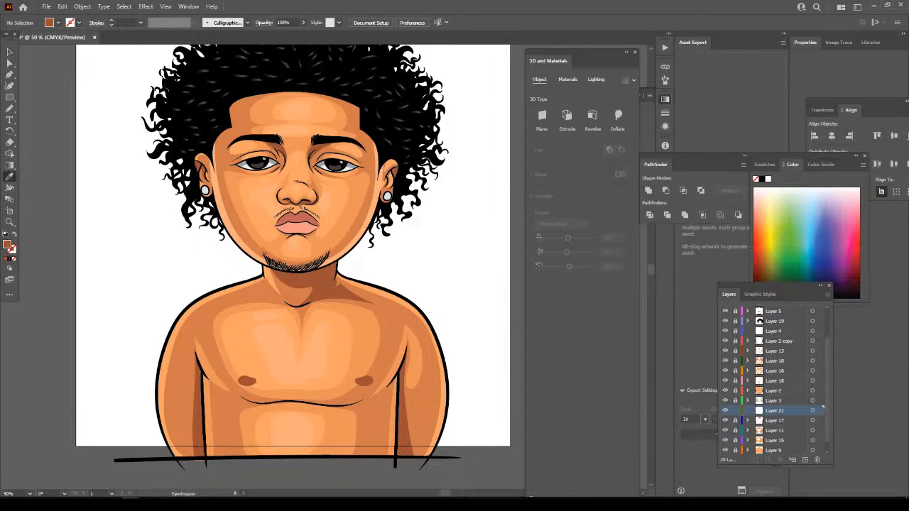
{"action": "left_click", "coordinate": [232, 221]}
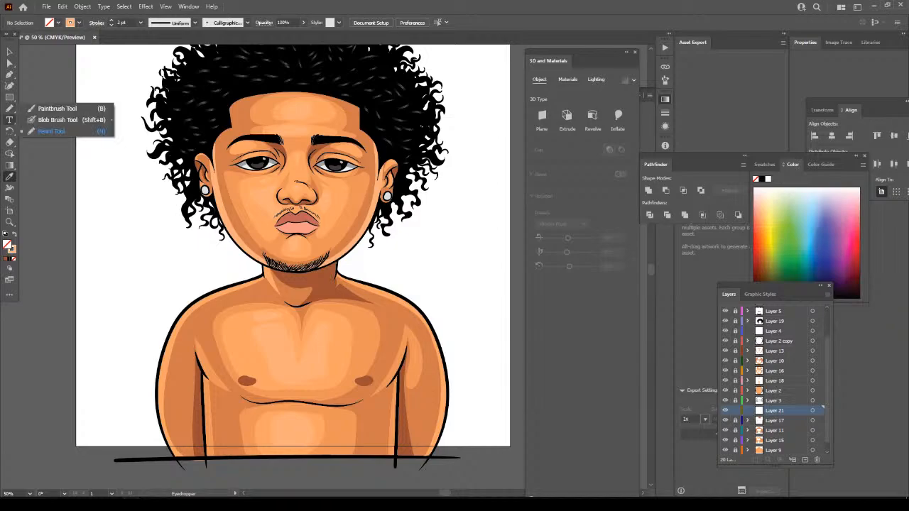
{"action": "key", "text": "shift+b"}
{"action": "scroll", "coordinate": [420, 469], "scroll_direction": "down", "scroll_amount": 3}
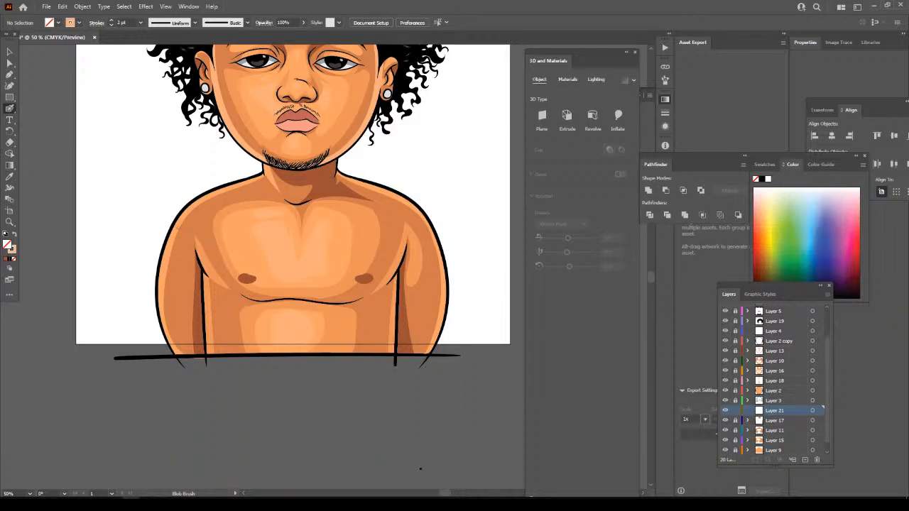
{"action": "key", "text": "ctrl+minus"}
{"action": "scroll", "coordinate": [325, 267], "scroll_direction": "down", "scroll_amount": 1}
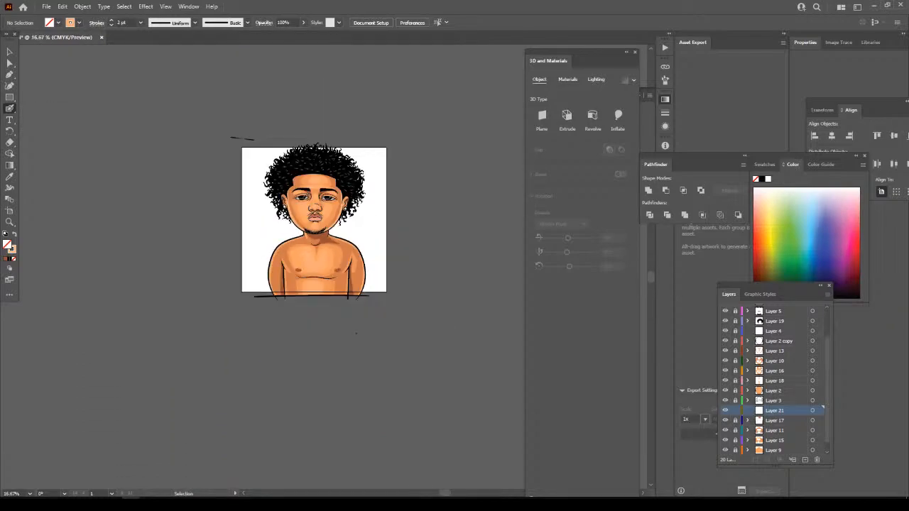
{"action": "scroll", "coordinate": [277, 266], "scroll_direction": "up", "scroll_amount": 5}
{"action": "scroll", "coordinate": [179, 284], "scroll_direction": "down", "scroll_amount": 2}
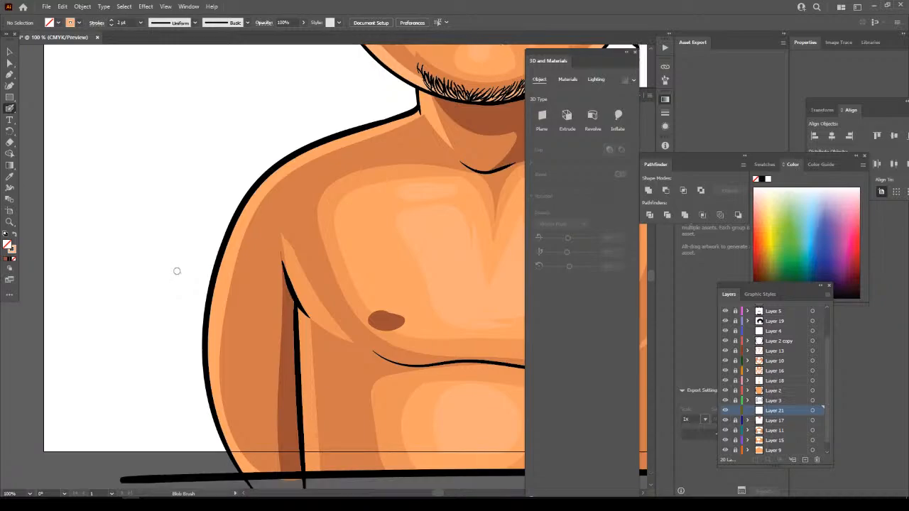
{"action": "mouse_move", "coordinate": [250, 450]}
{"action": "left_mouse_down"}
{"action": "mouse_move", "coordinate": [226, 419]}
{"action": "mouse_move", "coordinate": [215, 378]}
{"action": "mouse_move", "coordinate": [216, 311]}
{"action": "left_mouse_up"}
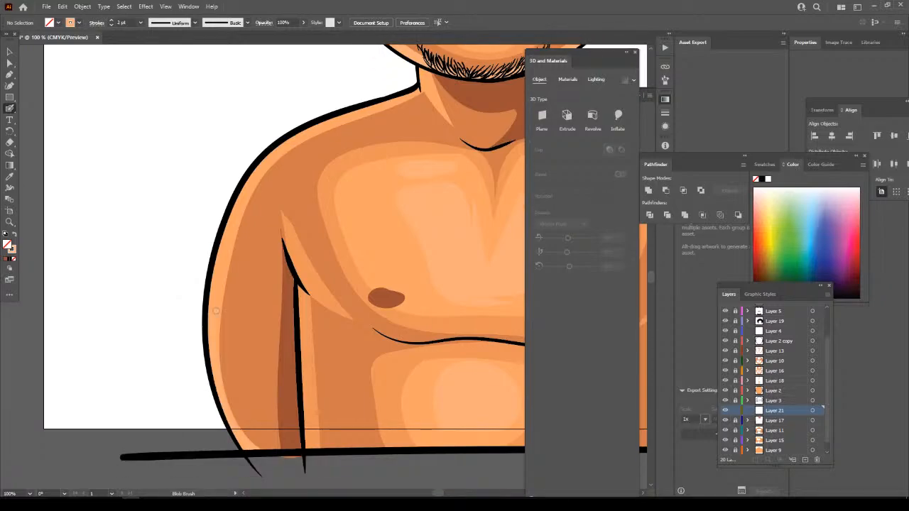
{"action": "key", "text": "ctrl+z"}
{"action": "key", "text": "ctrl+minus"}
{"action": "key", "text": "ctrl+minus"}
{"action": "key", "text": "ctrl+minus"}
{"action": "scroll", "coordinate": [343, 213], "scroll_direction": "up", "scroll_amount": 1}
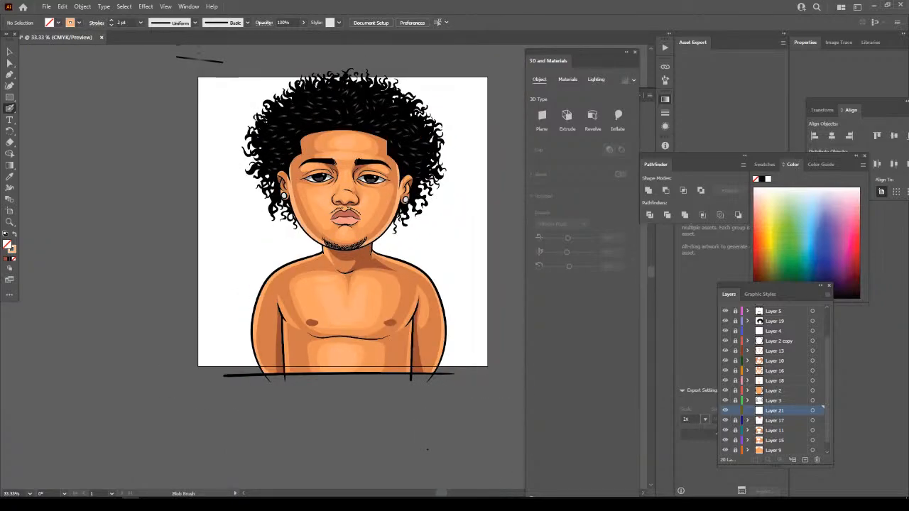
{"action": "key", "text": "ctrl+z"}
Examine the whole portrait at a reduced zoom, checking the overall shading and the space around the artboard.
{"action": "key", "text": "ctrl+minus"}
{"action": "key", "text": "ctrl+plus"}
{"action": "scroll", "coordinate": [427, 449], "scroll_direction": "right", "scroll_amount": 1}
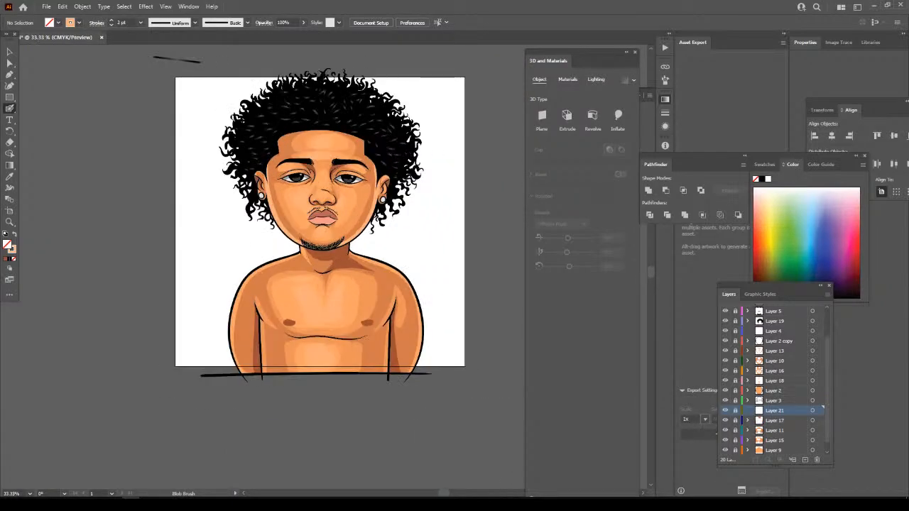
{"action": "key", "text": "ctrl+plus"}
{"action": "scroll", "coordinate": [460, 417], "scroll_direction": "up", "scroll_amount": 3}
{"action": "key", "text": "ctrl+minus"}
{"action": "scroll", "coordinate": [460, 418], "scroll_direction": "right", "scroll_amount": 1}
{"action": "scroll", "coordinate": [461, 417], "scroll_direction": "up", "scroll_amount": 1}
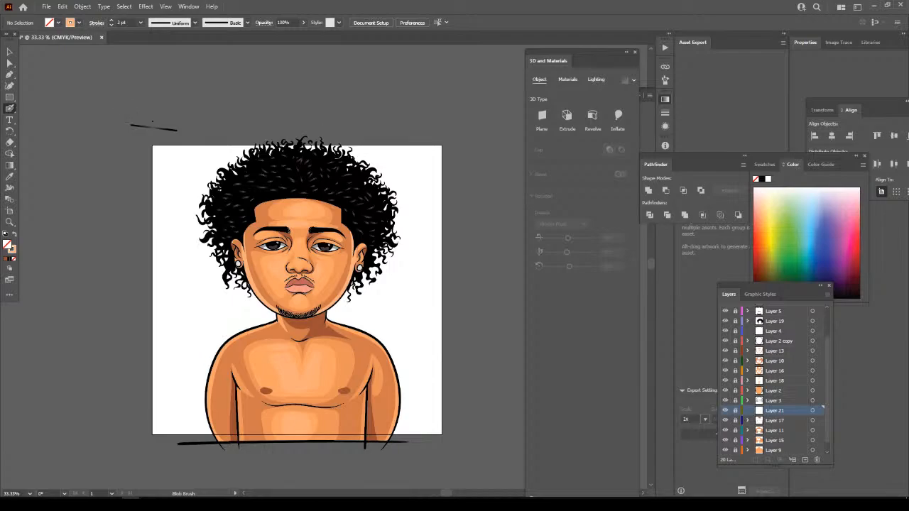
Unlock the layers and delete the stray black strokes above the artboard's upper left corner.
{"action": "scroll", "coordinate": [774, 381], "scroll_direction": "down", "scroll_amount": 1}
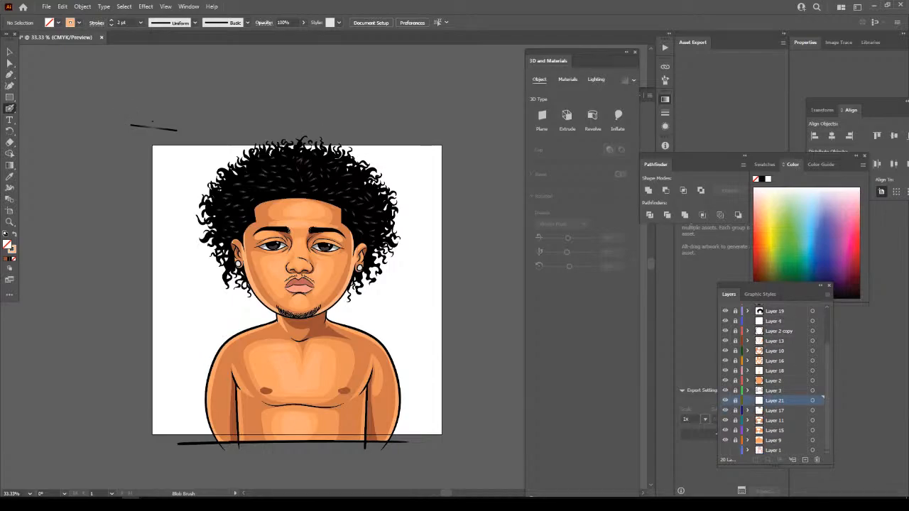
{"action": "scroll", "coordinate": [774, 381], "scroll_direction": "up", "scroll_amount": 5}
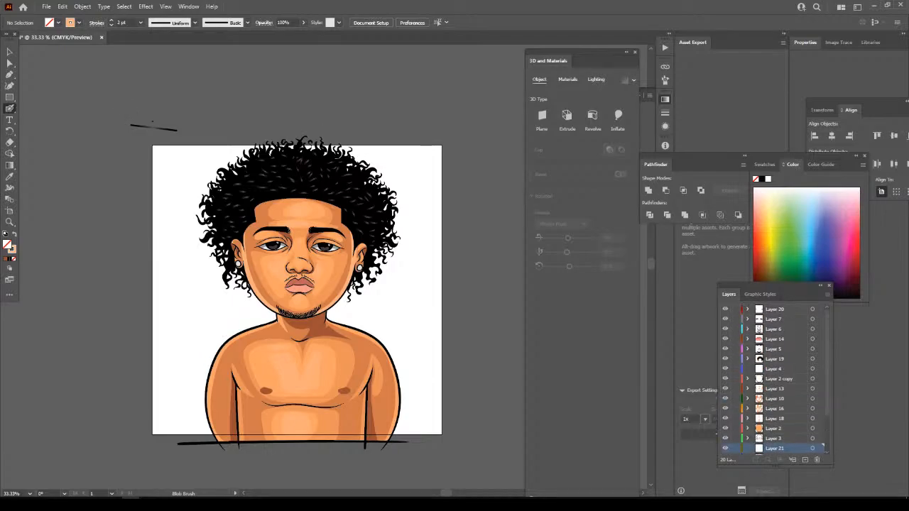
{"action": "key", "text": "v"}
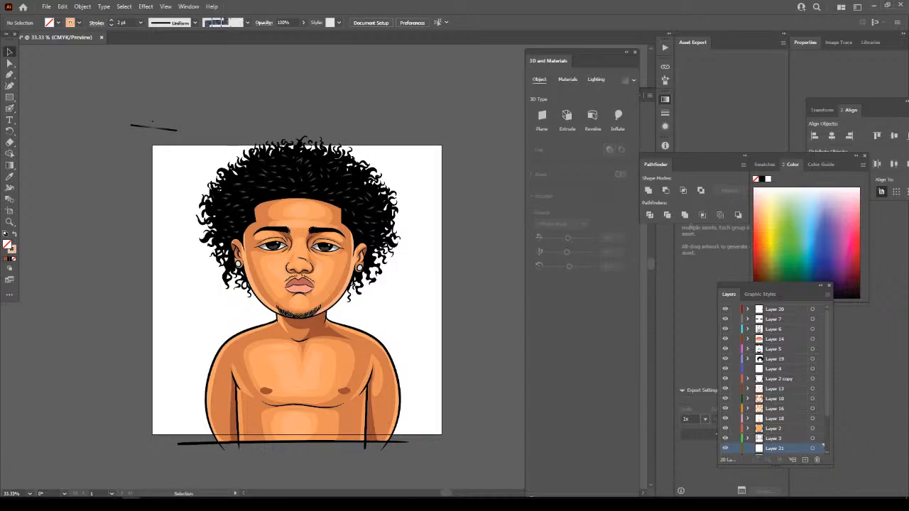
{"action": "left_click", "coordinate": [154, 128]}
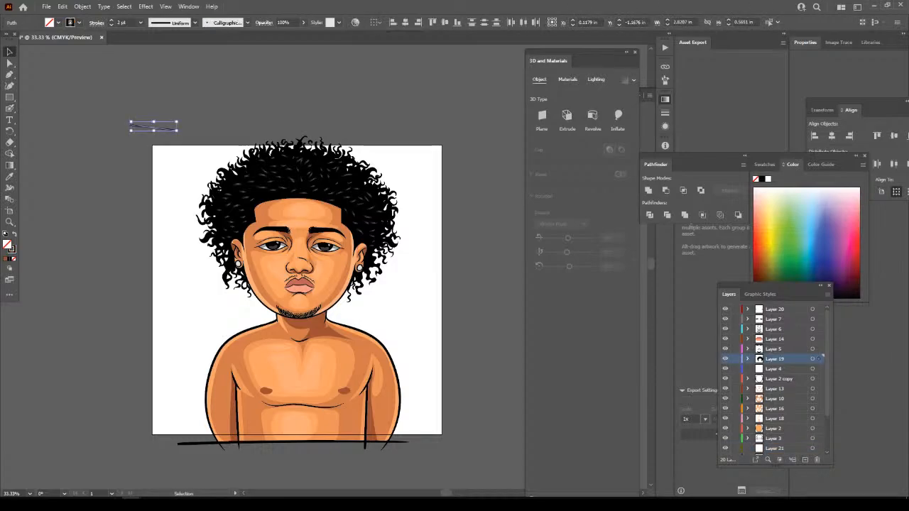
{"action": "key", "text": "Delete"}
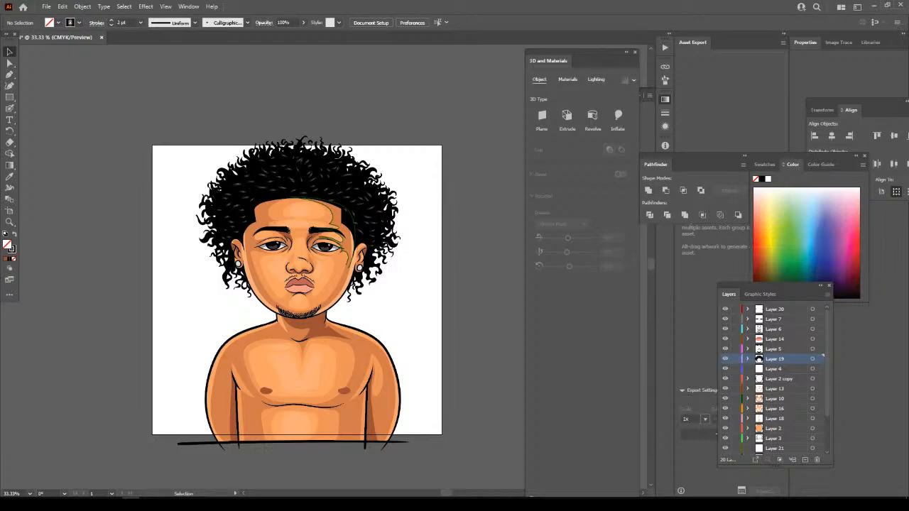
Lock the layers again, from Layer 9 up to Layer 20.
{"action": "scroll", "coordinate": [774, 380], "scroll_direction": "down", "scroll_amount": 3}
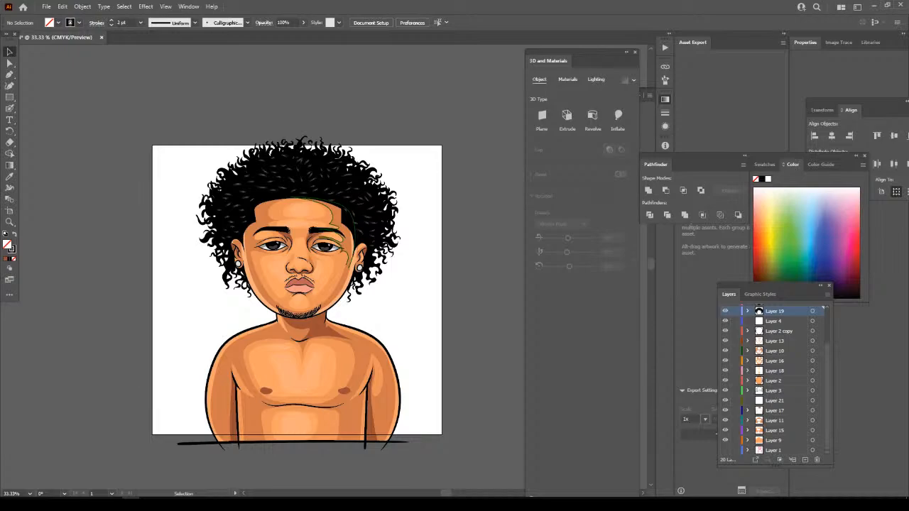
{"action": "left_click_drag", "start_coordinate": [735, 440], "coordinate": [735, 307]}
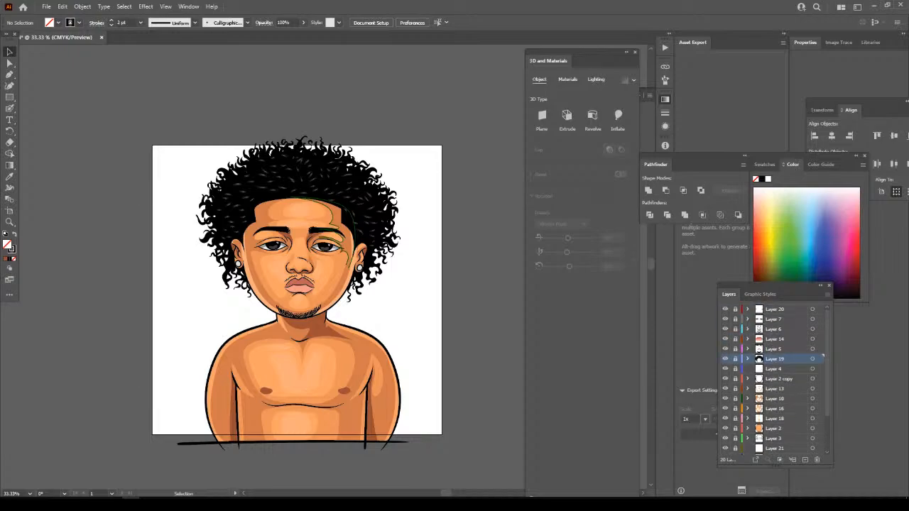
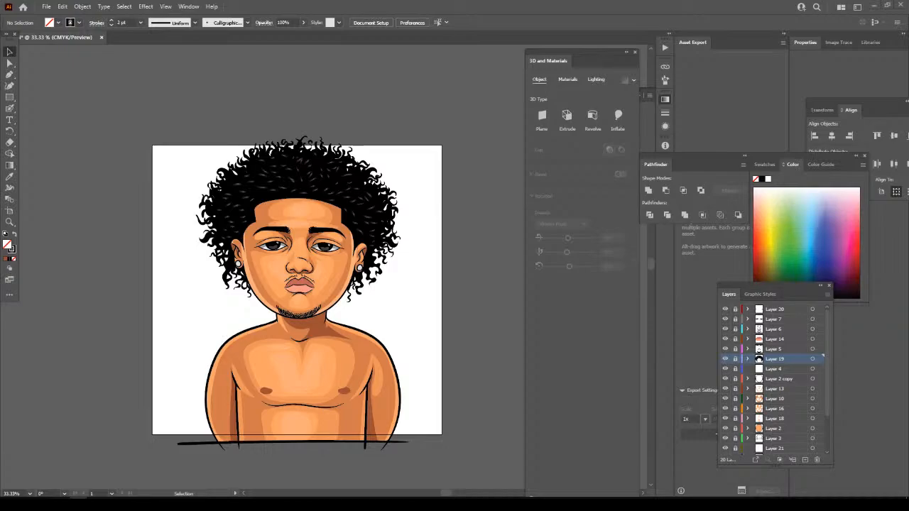
Add a new layer above Layer 20, at the very top of the layer stack.
{"action": "left_click", "coordinate": [781, 309]}
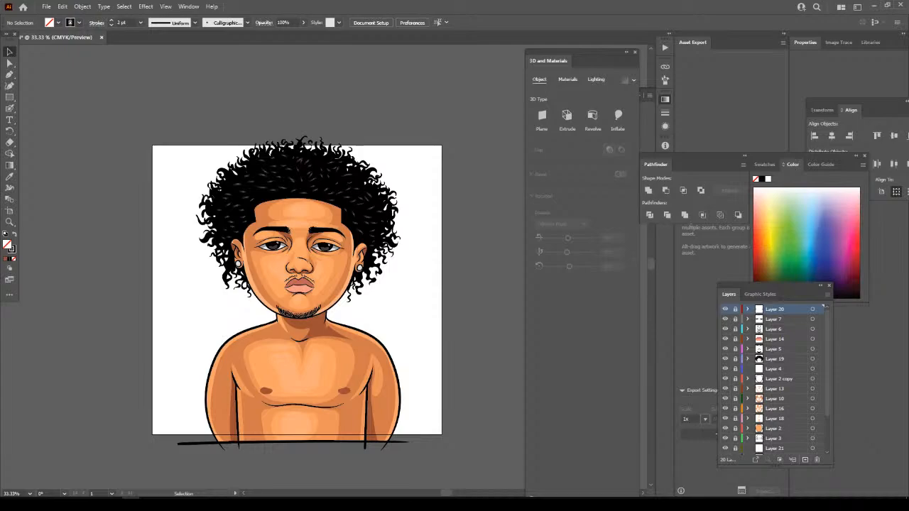
{"action": "left_click", "coordinate": [805, 459]}
{"action": "key", "text": "ctrl+plus"}
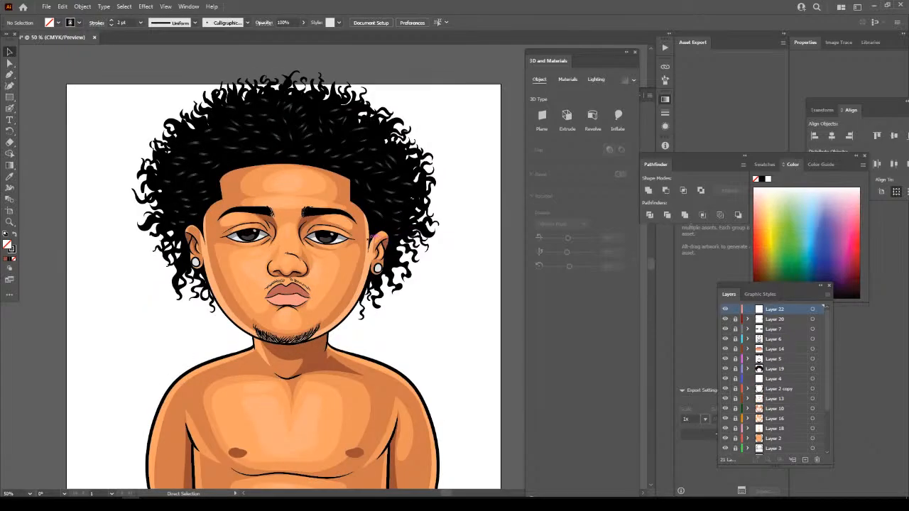
{"action": "key", "text": "ctrl+minus"}
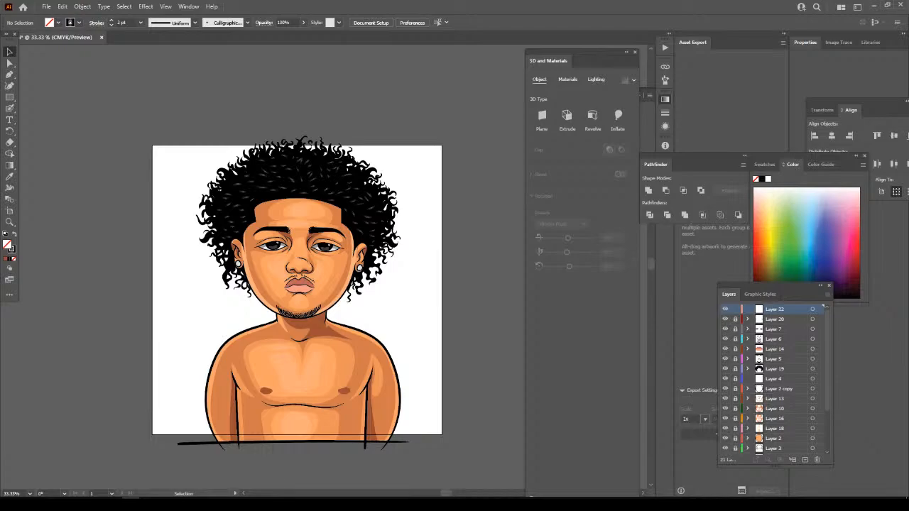
{"action": "key", "text": "ctrl+plus"}
{"action": "key", "text": "ctrl+plus"}
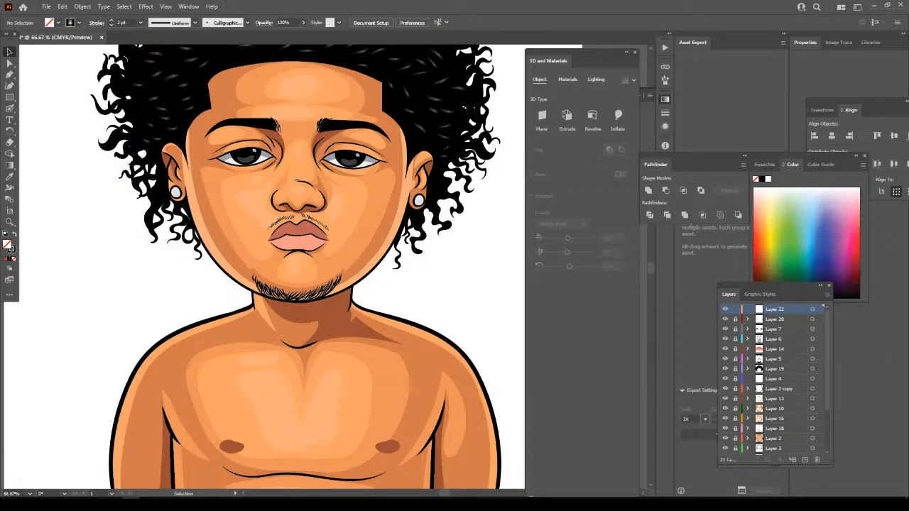
{"action": "key", "text": "ctrl+minus"}
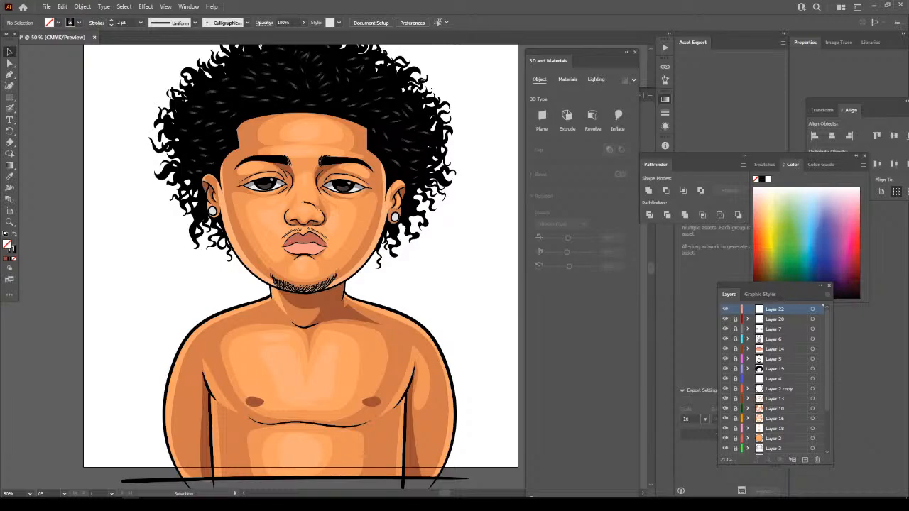
{"action": "scroll", "coordinate": [775, 380], "scroll_direction": "down", "scroll_amount": 2}
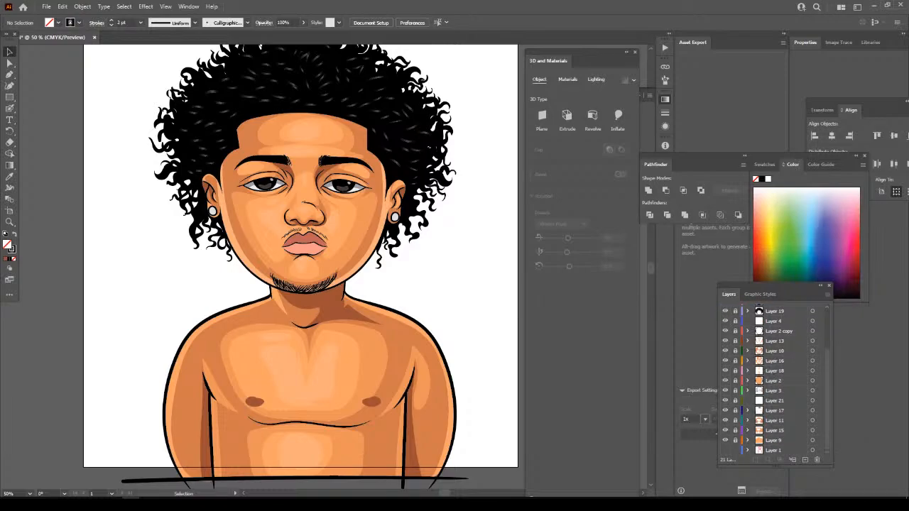
{"action": "scroll", "coordinate": [774, 380], "scroll_direction": "up", "scroll_amount": 2}
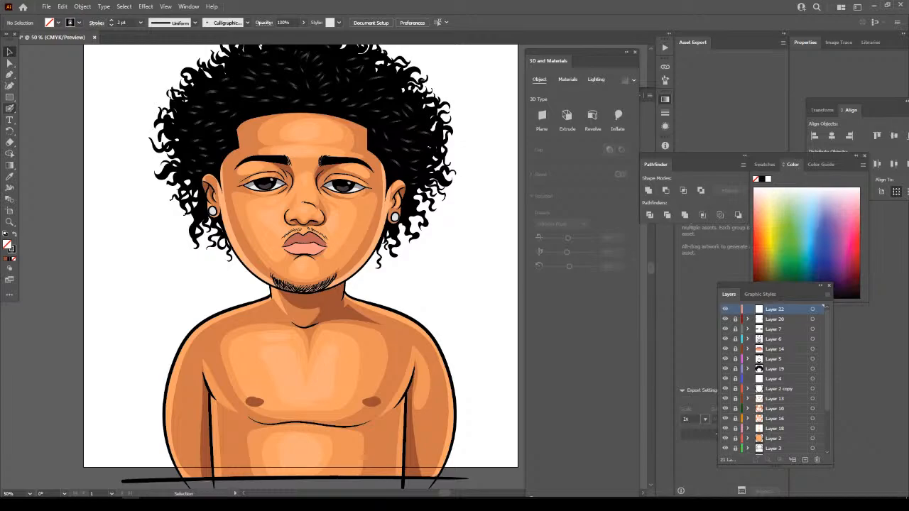
Paint two black test strokes beside the artboard's left edge with the Paintbrush, reducing the stroke weight to 1 pt.
{"action": "left_click", "coordinate": [10, 108]}
{"action": "left_click_drag", "start_coordinate": [64, 189], "coordinate": [61, 112]}
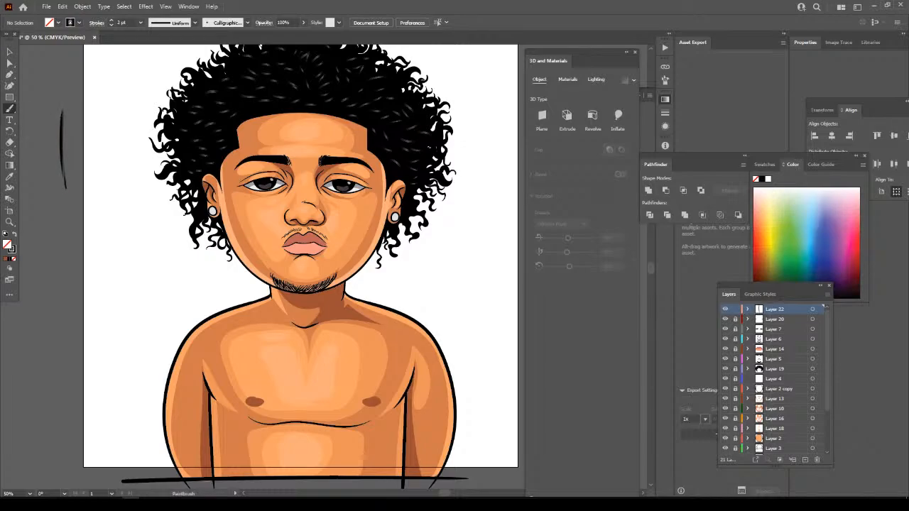
{"action": "left_click_drag", "start_coordinate": [56, 225], "coordinate": [50, 168]}
{"action": "key", "text": "super+shift+s"}
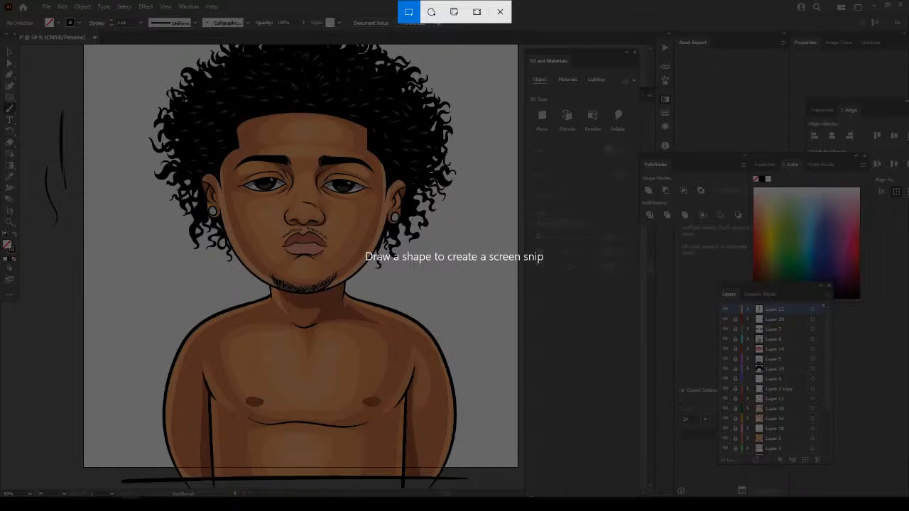
{"action": "key", "text": "Escape"}
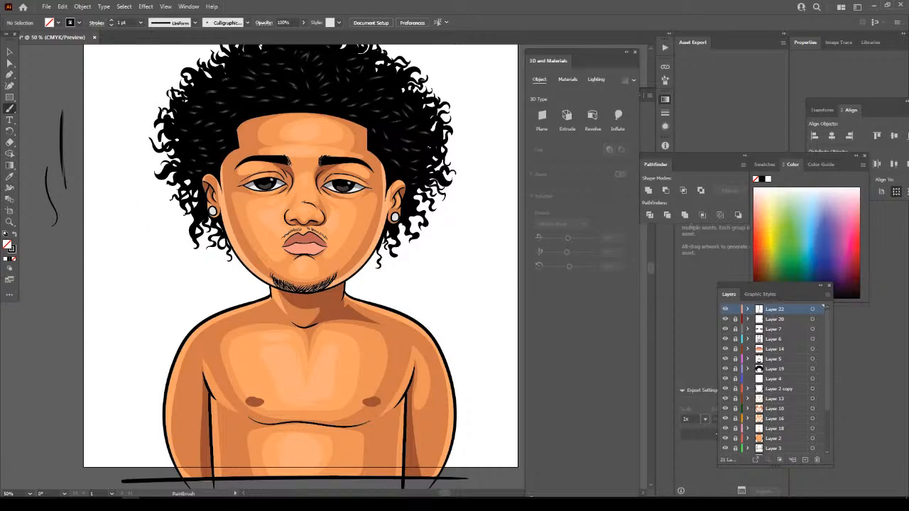
{"action": "double_click", "coordinate": [12, 249]}
{"action": "mouse_move", "coordinate": [582, 358]}
{"action": "left_mouse_down"}
{"action": "mouse_move", "coordinate": [590, 334]}
{"action": "mouse_move", "coordinate": [606, 331]}
{"action": "left_mouse_up"}
{"action": "left_click", "coordinate": [765, 348]}
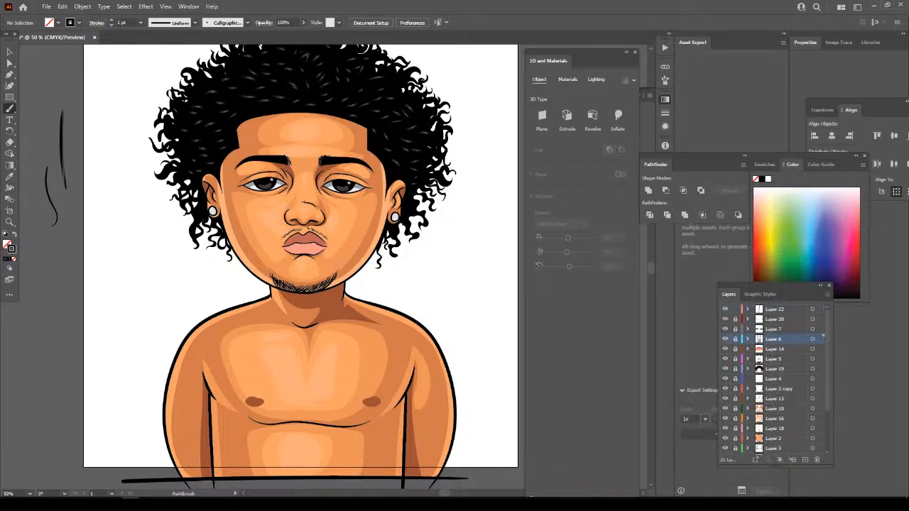
{"action": "left_click", "coordinate": [781, 309]}
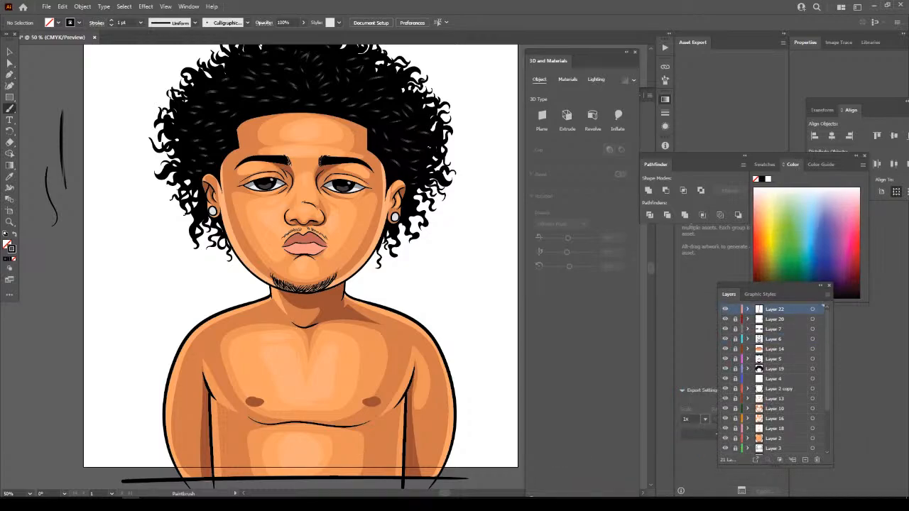
Set the brush stroke to a pale green at 48% opacity and paint a test stroke beside the artboard.
{"action": "double_click", "coordinate": [11, 248]}
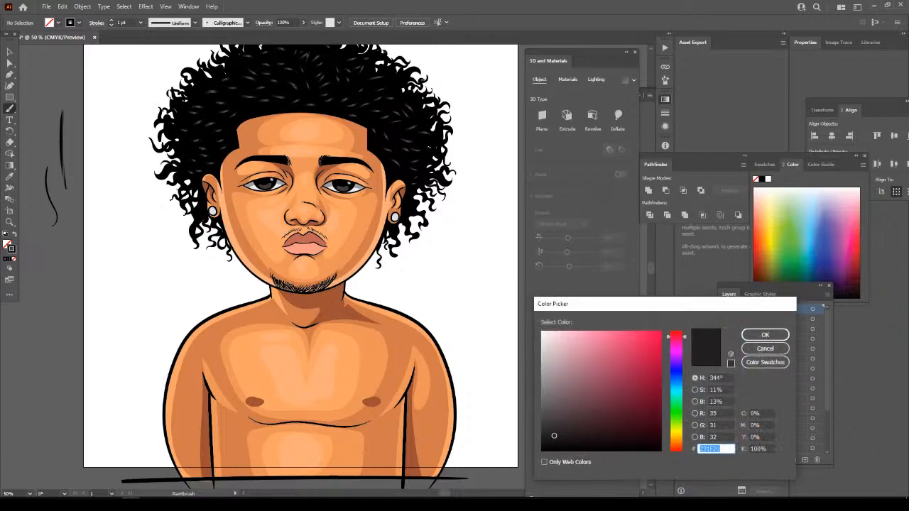
{"action": "left_click_drag", "start_coordinate": [581, 341], "coordinate": [608, 331]}
{"action": "left_click_drag", "start_coordinate": [676, 337], "coordinate": [676, 401]}
{"action": "left_click", "coordinate": [765, 335]}
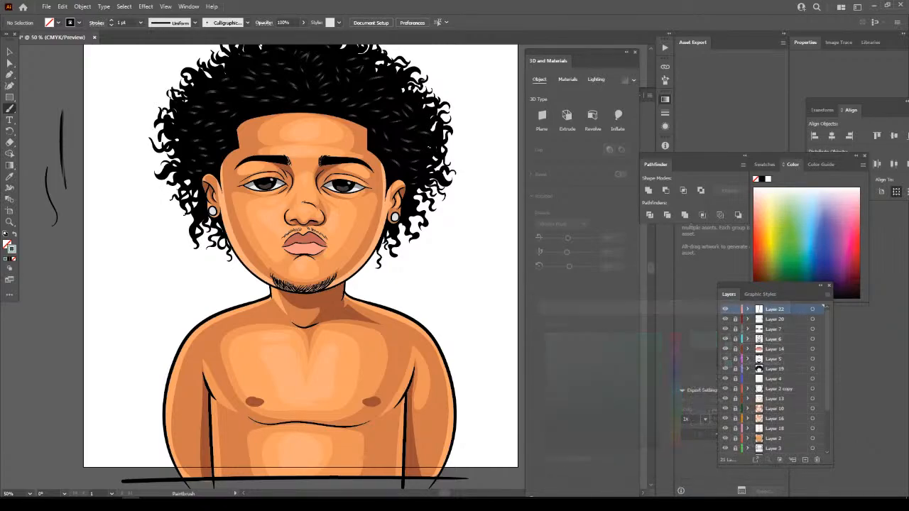
{"action": "left_click", "coordinate": [304, 22]}
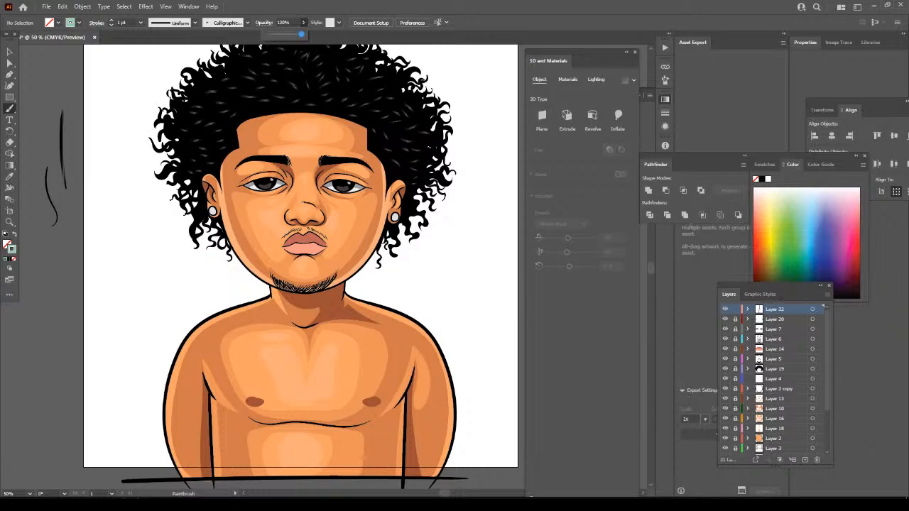
{"action": "left_click_drag", "start_coordinate": [301, 34], "coordinate": [284, 34]}
{"action": "left_click_drag", "start_coordinate": [56, 114], "coordinate": [66, 194]}
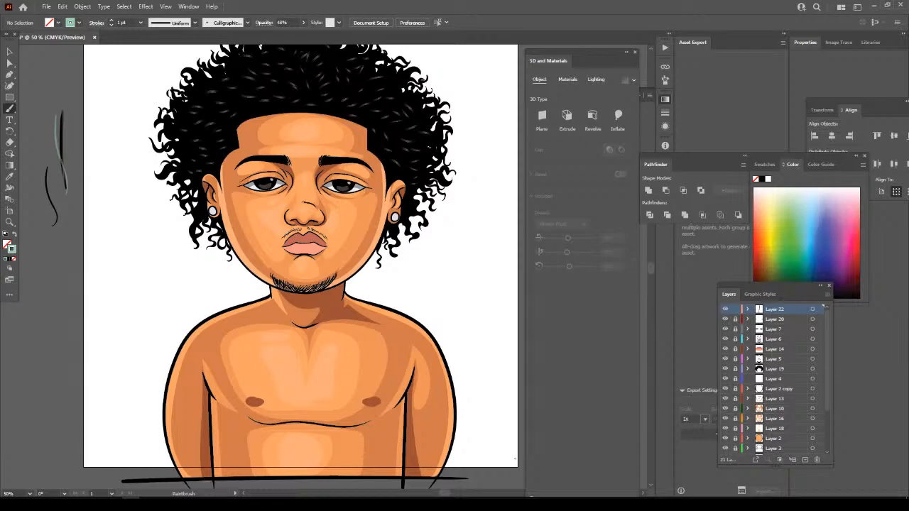
Sketch a wavy inner sleeve line from below the artboard up to the armpit on the right-hand arm.
{"action": "scroll", "coordinate": [300, 267], "scroll_direction": "down", "scroll_amount": 3}
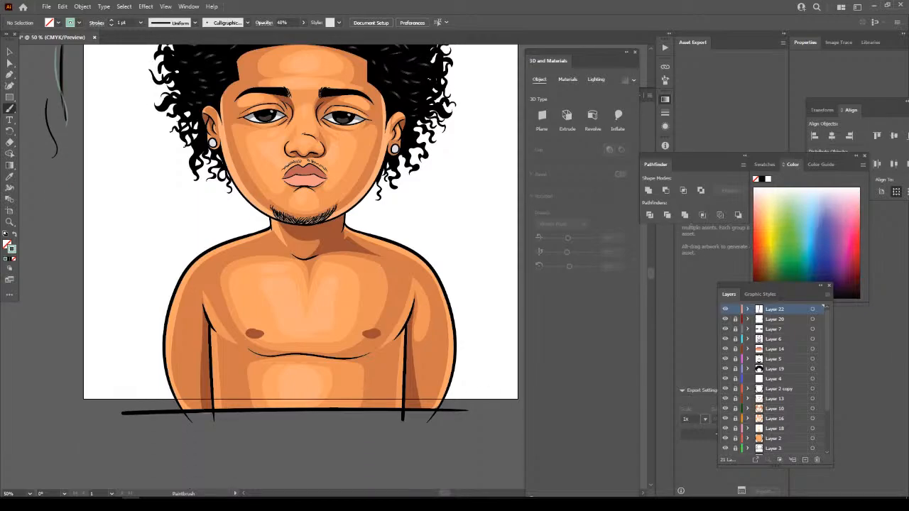
{"action": "scroll", "coordinate": [428, 479], "scroll_direction": "down", "scroll_amount": 3}
{"action": "key", "text": "ctrl+minus"}
{"action": "key", "text": "ctrl+plus"}
{"action": "key", "text": "ctrl+plus"}
{"action": "key", "text": "ctrl+plus"}
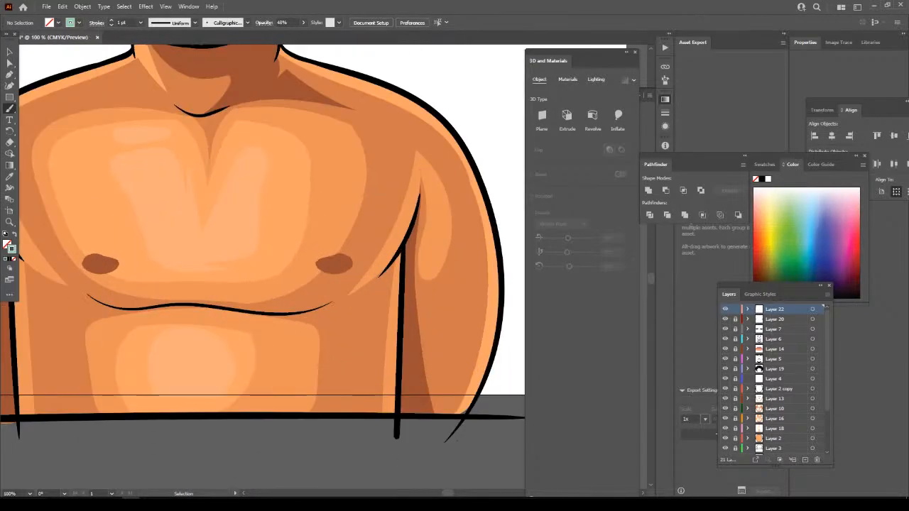
{"action": "scroll", "coordinate": [263, 255], "scroll_direction": "up", "scroll_amount": 1}
{"action": "scroll", "coordinate": [263, 254], "scroll_direction": "down", "scroll_amount": 1}
{"action": "mouse_move", "coordinate": [391, 438]}
{"action": "left_mouse_down"}
{"action": "mouse_move", "coordinate": [416, 397]}
{"action": "mouse_move", "coordinate": [405, 352]}
{"action": "mouse_move", "coordinate": [418, 325]}
{"action": "mouse_move", "coordinate": [410, 273]}
{"action": "mouse_move", "coordinate": [426, 217]}
{"action": "left_mouse_up"}
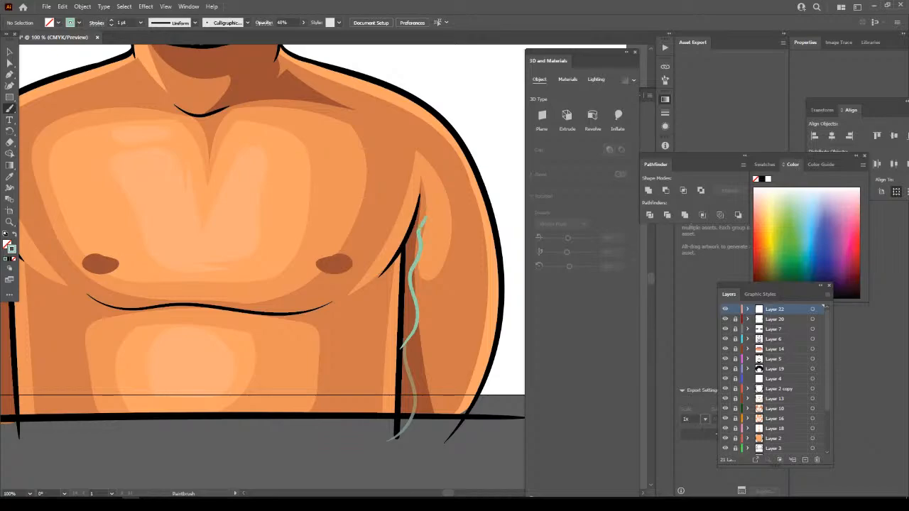
{"action": "left_click_drag", "start_coordinate": [427, 172], "coordinate": [427, 171]}
Sketch the inner sleeve line on the left-hand arm, the outer contour of the right-hand sleeve, and a curved neckline.
{"action": "key", "text": "ctrl+minus"}
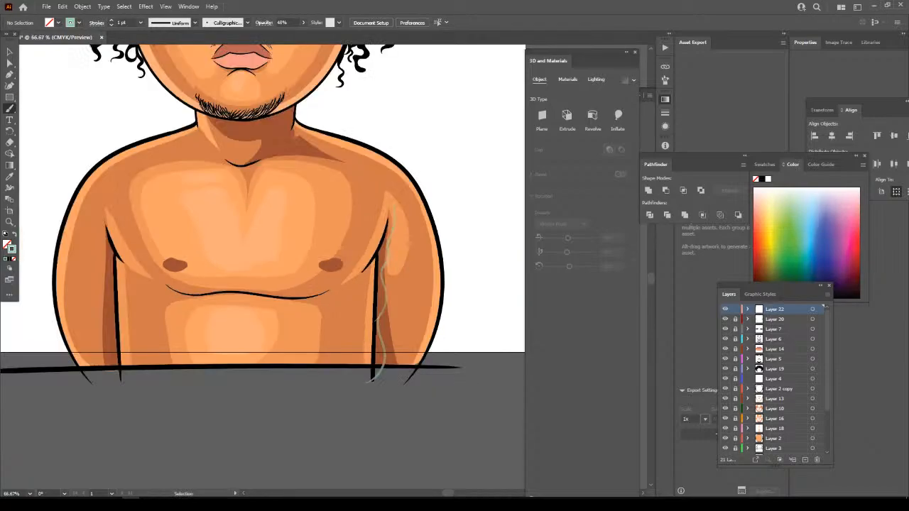
{"action": "key", "text": "ctrl+minus"}
{"action": "key", "text": "ctrl+plus"}
{"action": "scroll", "coordinate": [456, 353], "scroll_direction": "up", "scroll_amount": 1}
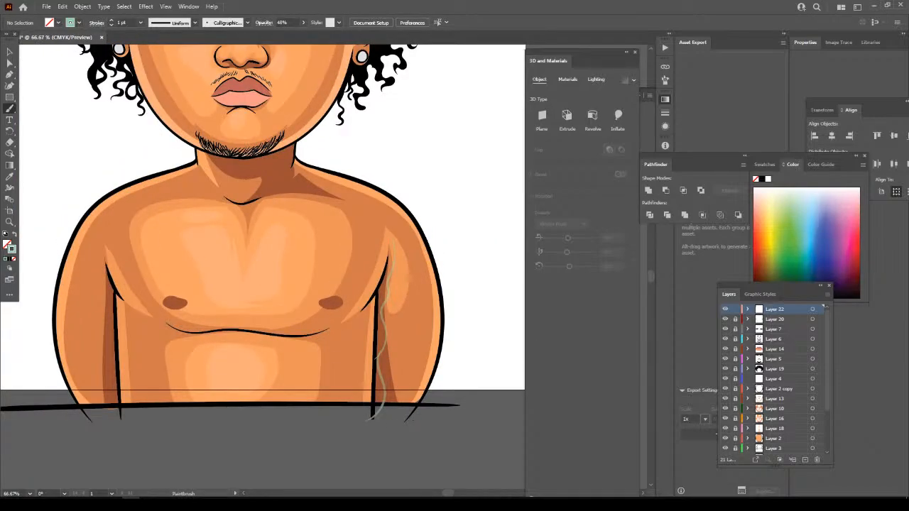
{"action": "mouse_move", "coordinate": [113, 422]}
{"action": "left_mouse_down"}
{"action": "mouse_move", "coordinate": [114, 360]}
{"action": "mouse_move", "coordinate": [97, 240]}
{"action": "left_mouse_up"}
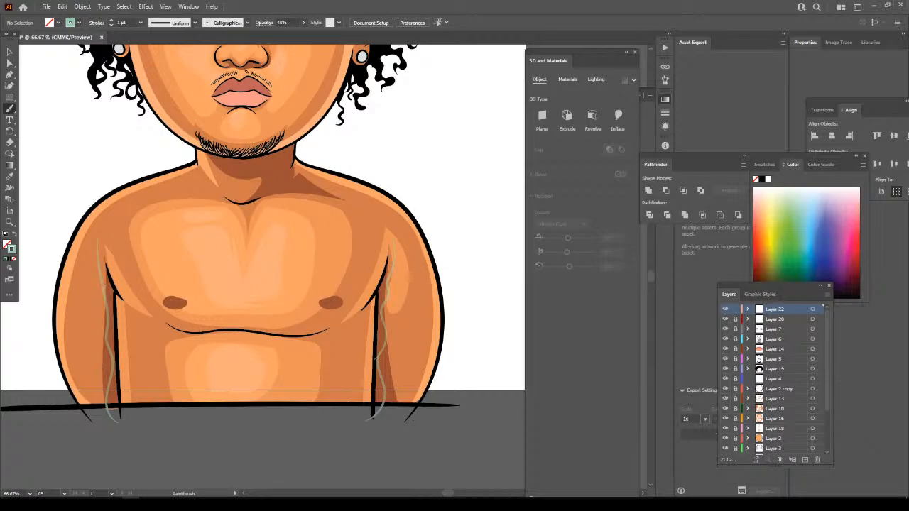
{"action": "mouse_move", "coordinate": [429, 419]}
{"action": "left_mouse_down"}
{"action": "mouse_move", "coordinate": [459, 345]}
{"action": "mouse_move", "coordinate": [440, 237]}
{"action": "mouse_move", "coordinate": [412, 187]}
{"action": "mouse_move", "coordinate": [328, 164]}
{"action": "mouse_move", "coordinate": [283, 186]}
{"action": "mouse_move", "coordinate": [244, 191]}
{"action": "mouse_move", "coordinate": [188, 174]}
{"action": "left_mouse_up"}
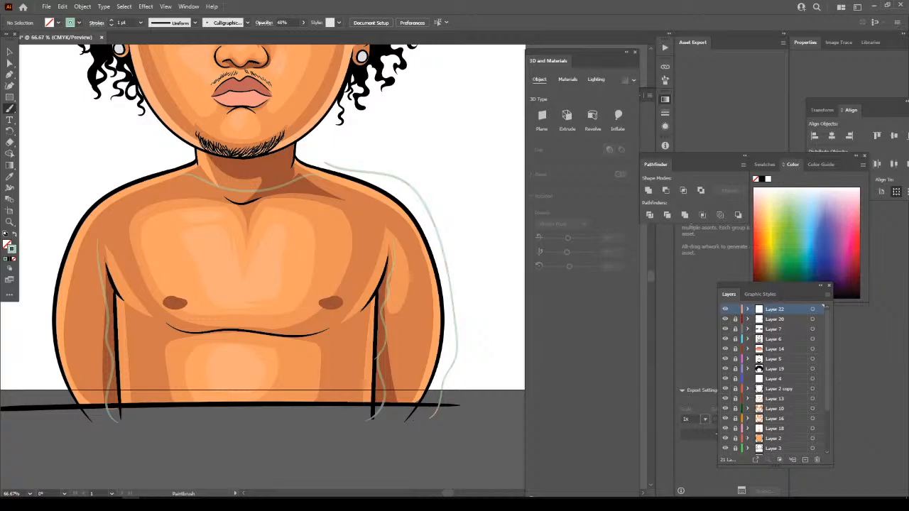
Hide the layers from Layer 1 up to Layer 13 except the body outline on Layer 3, and make Layer 22 active.
{"action": "key", "text": "ctrl+minus"}
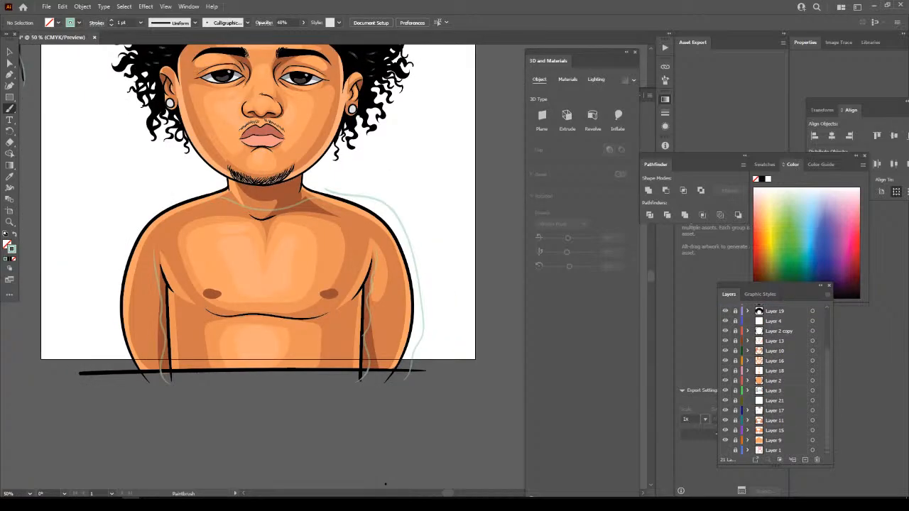
{"action": "left_click_drag", "start_coordinate": [725, 450], "coordinate": [725, 341]}
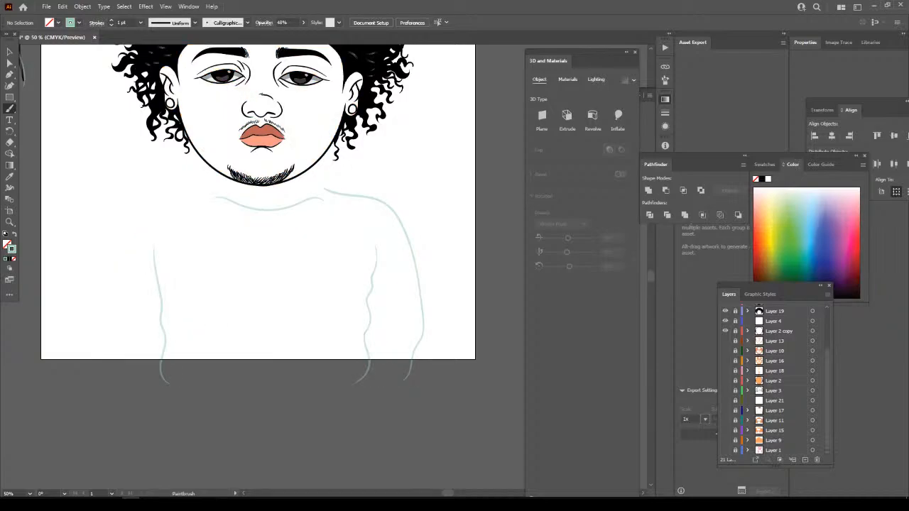
{"action": "left_click", "coordinate": [782, 391]}
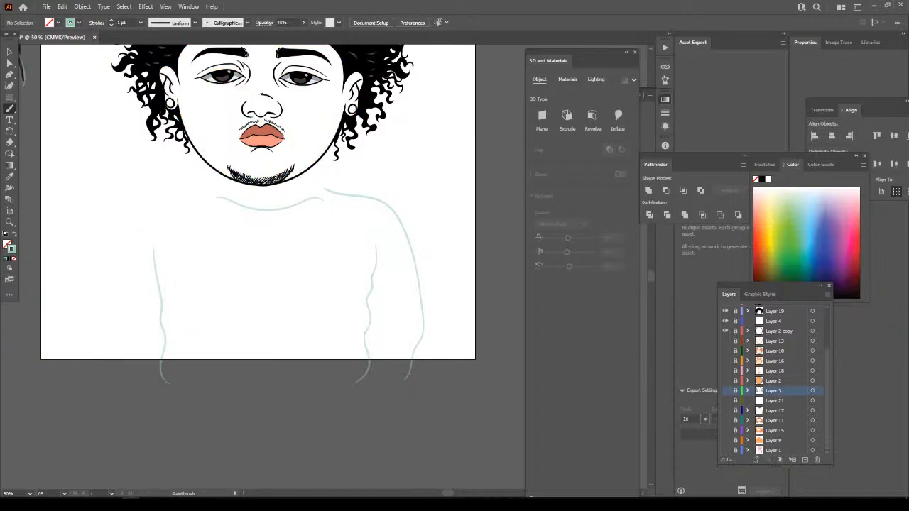
{"action": "left_click", "coordinate": [725, 391]}
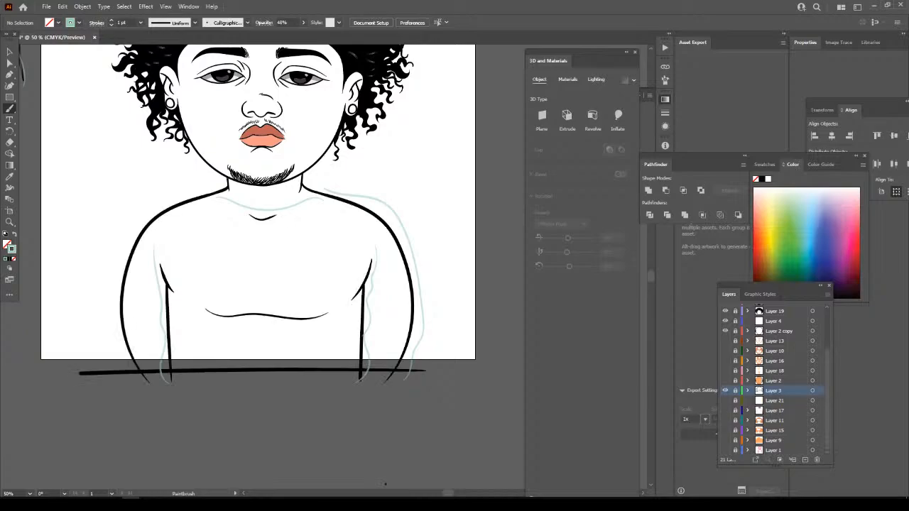
{"action": "scroll", "coordinate": [774, 377], "scroll_direction": "up", "scroll_amount": 2}
{"action": "left_click", "coordinate": [781, 309]}
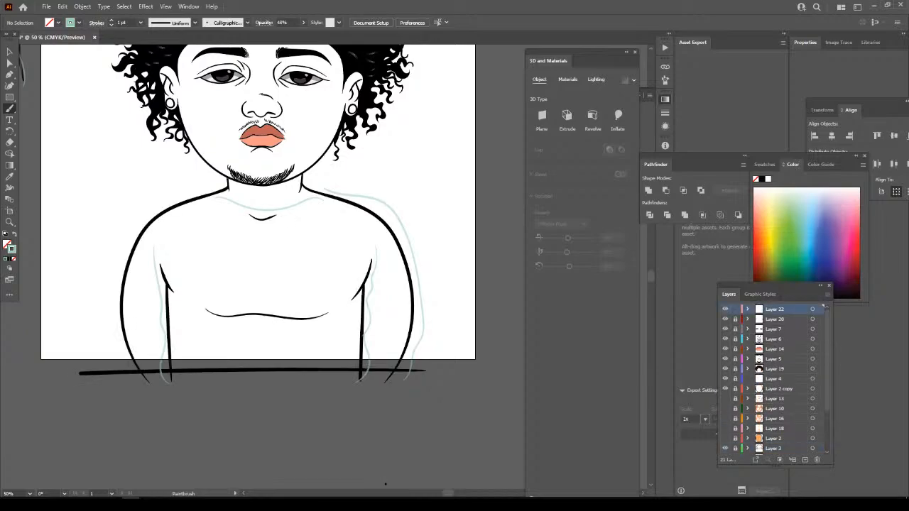
Sketch the outer sleeve contour of the left-hand arm, running from below the artboard up over the shoulder to the neck.
{"action": "key", "text": "ctrl+minus"}
{"action": "key", "text": "ctrl+plus"}
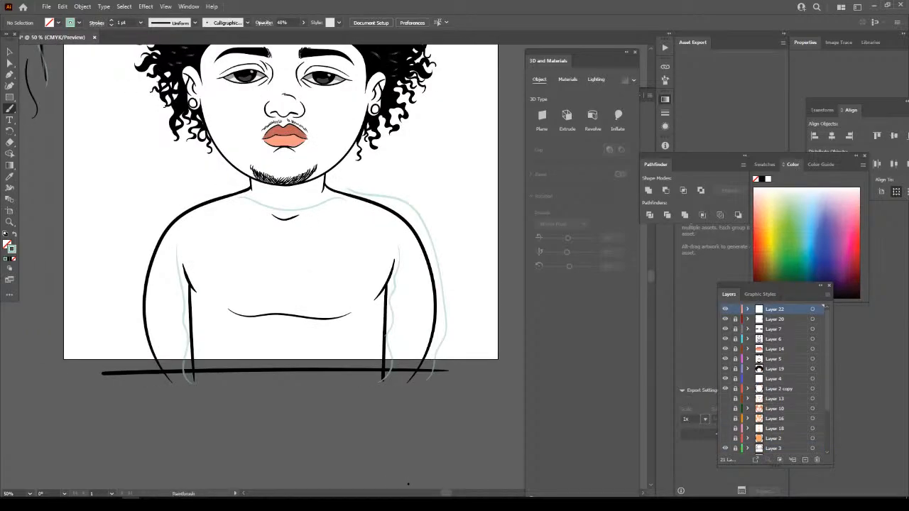
{"action": "scroll", "coordinate": [409, 484], "scroll_direction": "up", "scroll_amount": 1}
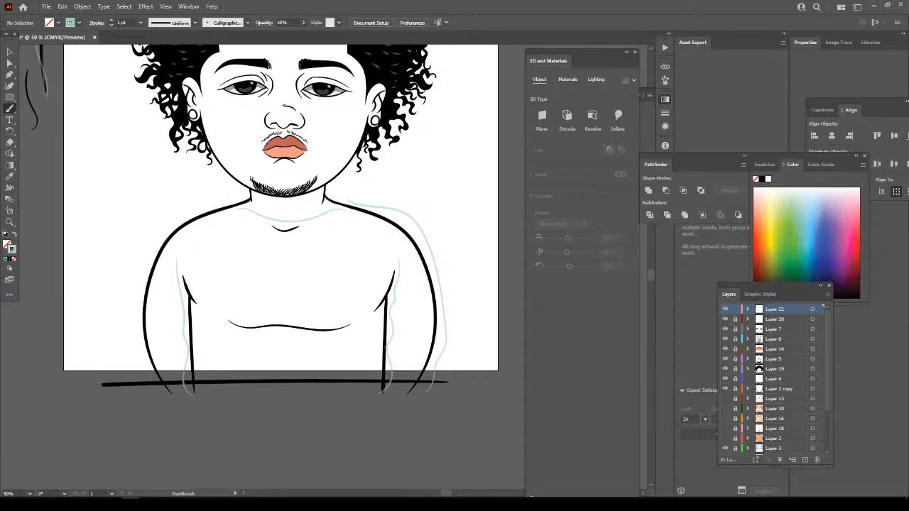
{"action": "mouse_move", "coordinate": [162, 395]}
{"action": "left_mouse_down"}
{"action": "mouse_move", "coordinate": [134, 339]}
{"action": "mouse_move", "coordinate": [140, 270]}
{"action": "mouse_move", "coordinate": [170, 221]}
{"action": "mouse_move", "coordinate": [230, 203]}
{"action": "left_mouse_up"}
{"action": "scroll", "coordinate": [291, 316], "scroll_direction": "up", "scroll_amount": 1}
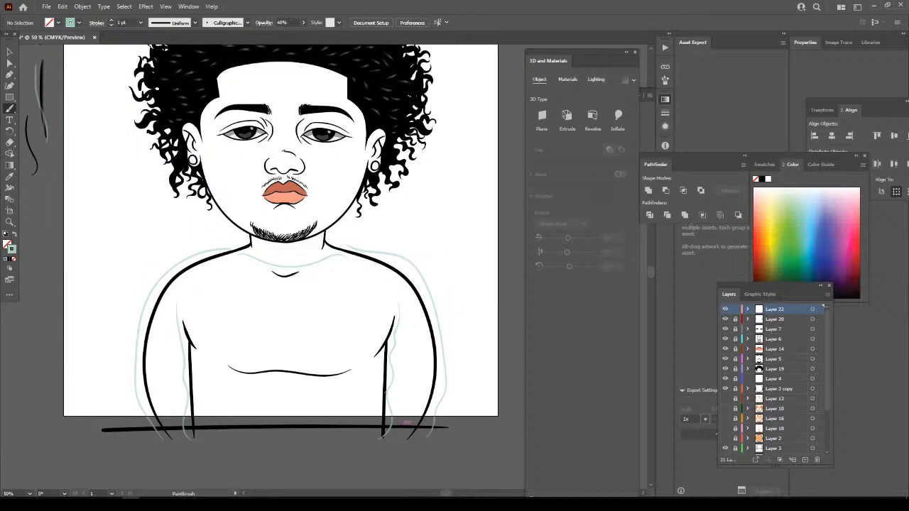
Sketch a loose hood-like collar around the neck, crossing below the chin and curving down onto both shoulders.
{"action": "key", "text": "ctrl+="}
{"action": "key", "text": "ctrl+="}
{"action": "scroll", "coordinate": [412, 464], "scroll_direction": "up", "scroll_amount": 1}
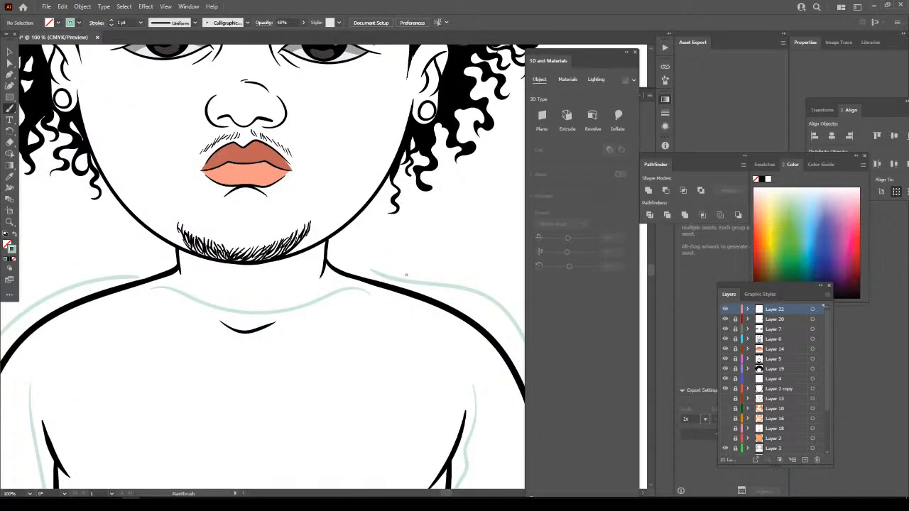
{"action": "mouse_move", "coordinate": [413, 282]}
{"action": "left_mouse_down"}
{"action": "mouse_move", "coordinate": [396, 226]}
{"action": "mouse_move", "coordinate": [365, 215]}
{"action": "mouse_move", "coordinate": [347, 219]}
{"action": "mouse_move", "coordinate": [359, 230]}
{"action": "mouse_move", "coordinate": [274, 291]}
{"action": "mouse_move", "coordinate": [240, 295]}
{"action": "mouse_move", "coordinate": [179, 254]}
{"action": "mouse_move", "coordinate": [138, 238]}
{"action": "mouse_move", "coordinate": [126, 246]}
{"action": "left_mouse_up"}
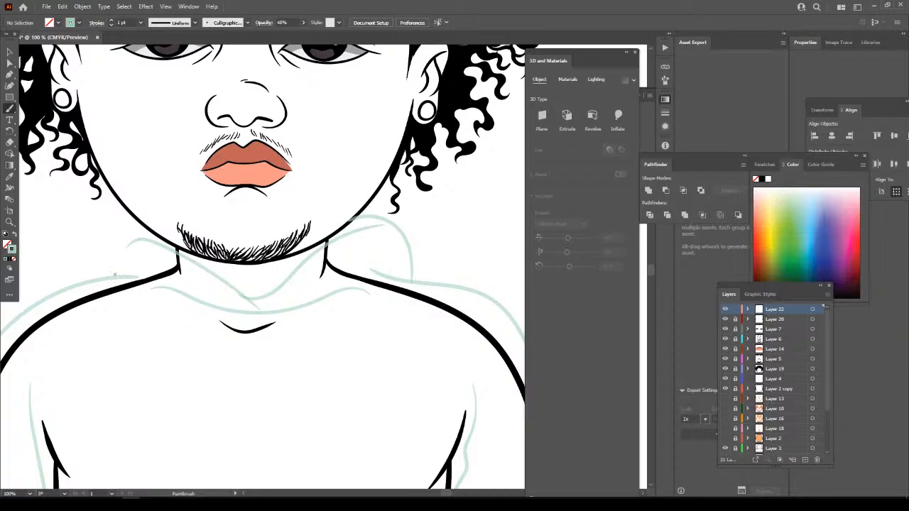
{"action": "mouse_move", "coordinate": [102, 277]}
{"action": "left_mouse_down"}
{"action": "mouse_move", "coordinate": [133, 264]}
{"action": "mouse_move", "coordinate": [108, 250]}
{"action": "mouse_move", "coordinate": [104, 225]}
{"action": "mouse_move", "coordinate": [137, 223]}
{"action": "left_mouse_up"}
{"action": "key", "text": "ctrl+minus"}
{"action": "key", "text": "ctrl+minus"}
{"action": "key", "text": "ctrl+minus"}
{"action": "key", "text": "ctrl+plus"}
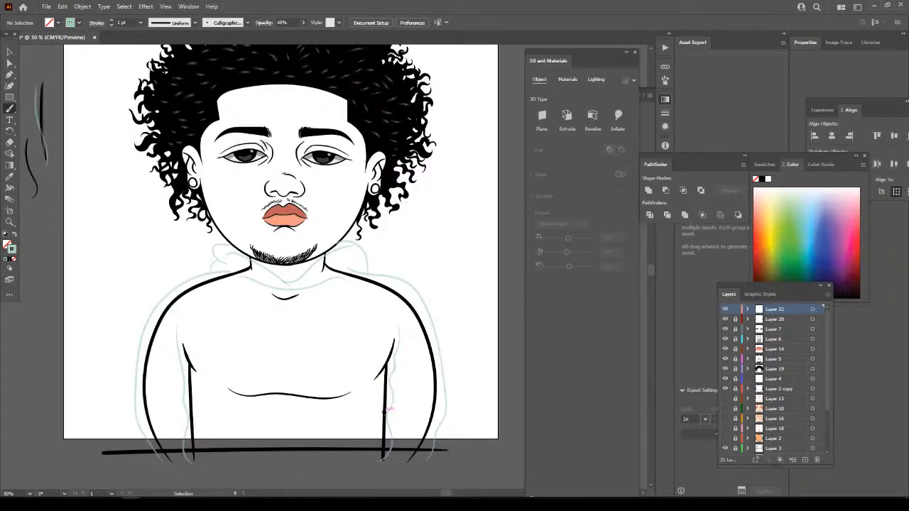
{"action": "scroll", "coordinate": [384, 412], "scroll_direction": "down", "scroll_amount": 4}
{"action": "key", "text": "ctrl+plus"}
{"action": "scroll", "coordinate": [384, 398], "scroll_direction": "down", "scroll_amount": 2}
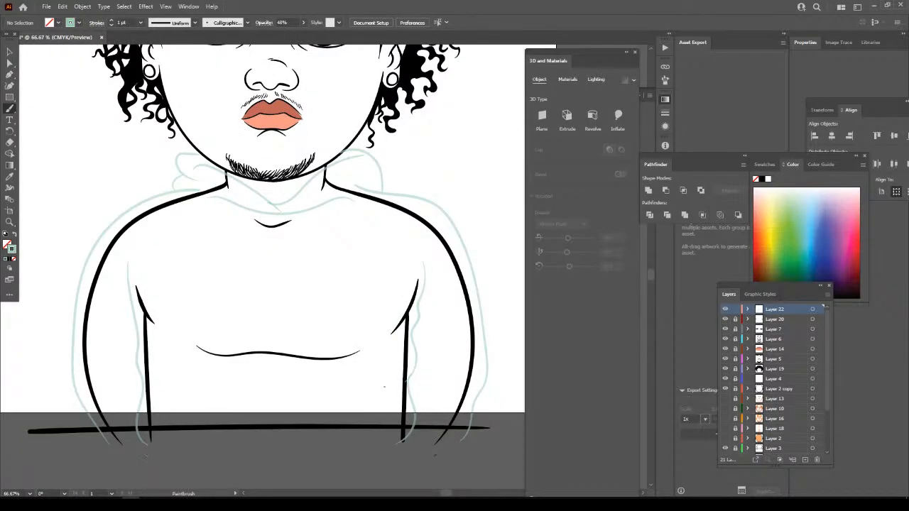
Nudge the wavy inner sleeve line of the right-hand arm slightly toward the torso, in isolation mode.
{"action": "scroll", "coordinate": [384, 387], "scroll_direction": "up", "scroll_amount": 1}
{"action": "key", "text": "ctrl+plus"}
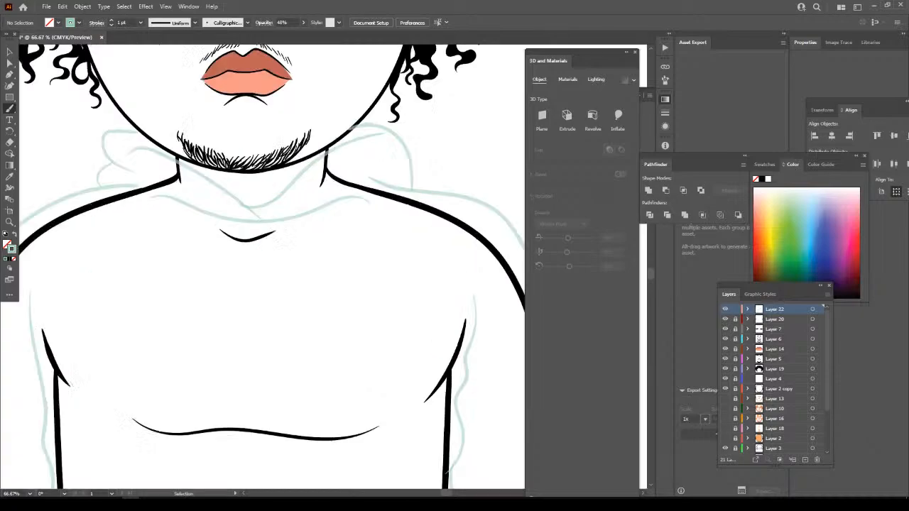
{"action": "scroll", "coordinate": [370, 348], "scroll_direction": "down", "scroll_amount": 3}
{"action": "key", "text": "ctrl+minus"}
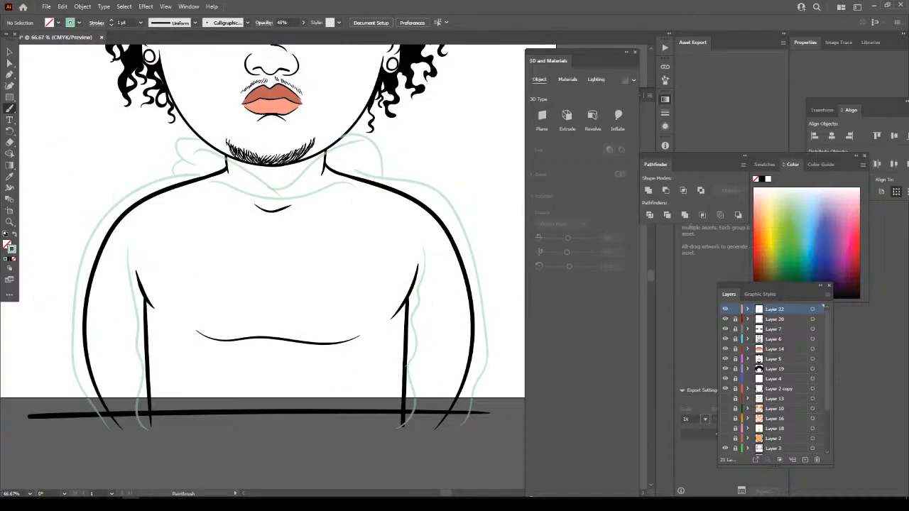
{"action": "key", "text": "v"}
{"action": "left_click_drag", "start_coordinate": [129, 257], "coordinate": [142, 269]}
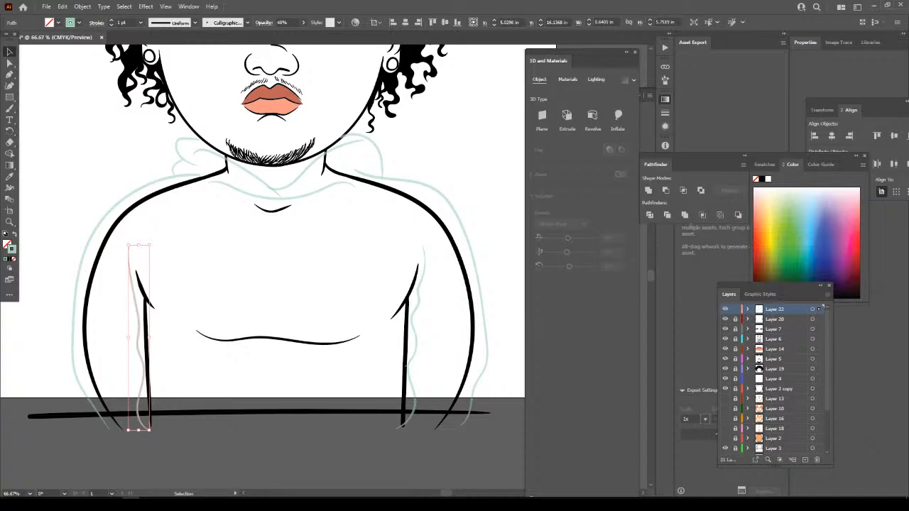
{"action": "left_click", "coordinate": [398, 313]}
{"action": "double_click", "coordinate": [411, 321]}
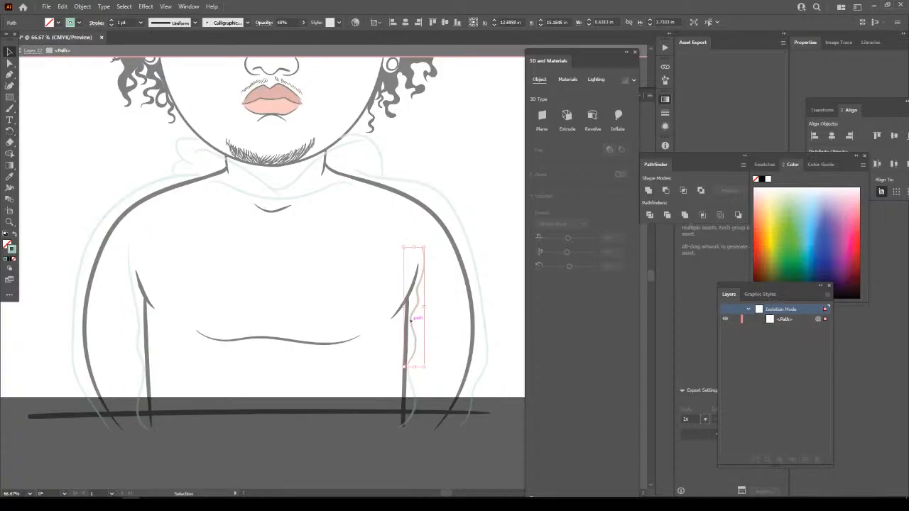
{"action": "key", "text": "Left"}
{"action": "key", "text": "Left"}
{"action": "key", "text": "ctrl+shift+a"}
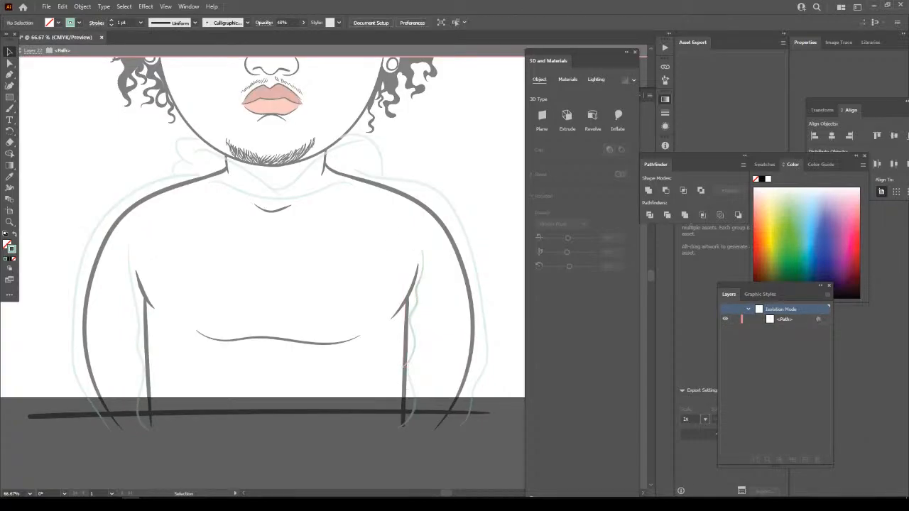
{"action": "key", "text": "Escape"}
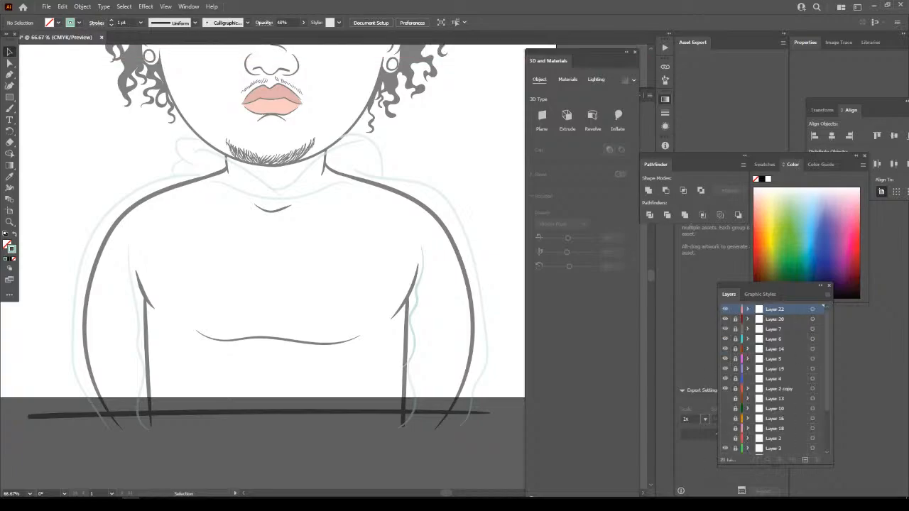
Hide the body outline on Layer 3 so only the clothing sketch remains below the head.
{"action": "key", "text": "ctrl+minus"}
{"action": "key", "text": "ctrl+minus"}
{"action": "key", "text": "ctrl+minus"}
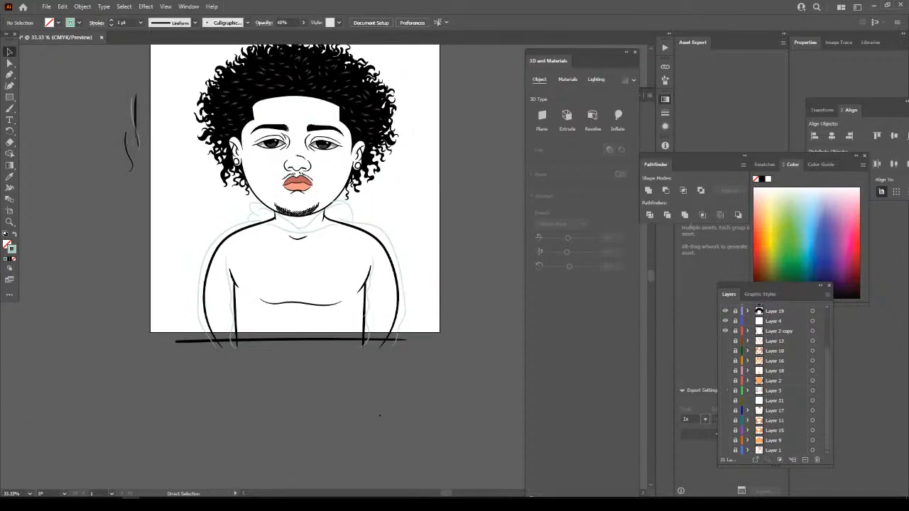
{"action": "left_click", "coordinate": [725, 390]}
{"action": "key", "text": "ctrl+plus"}
{"action": "key", "text": "ctrl+plus"}
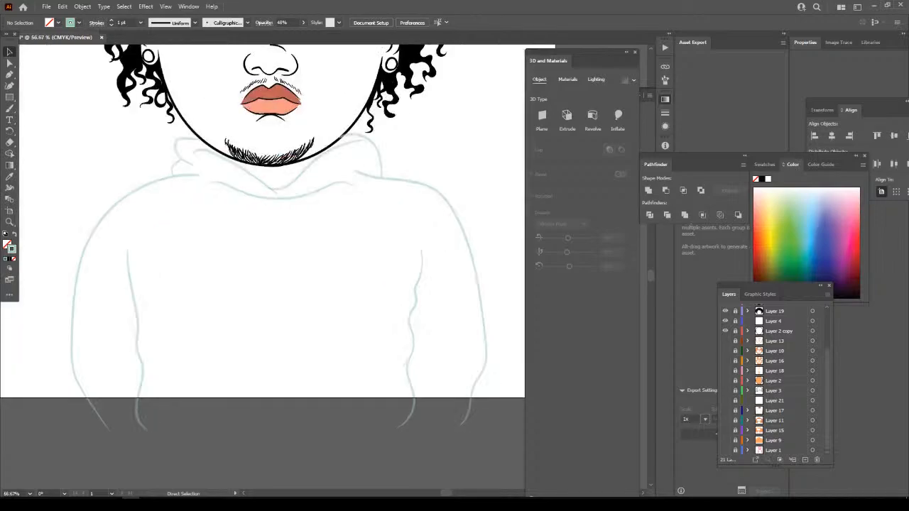
{"action": "scroll", "coordinate": [262, 241], "scroll_direction": "up", "scroll_amount": 1}
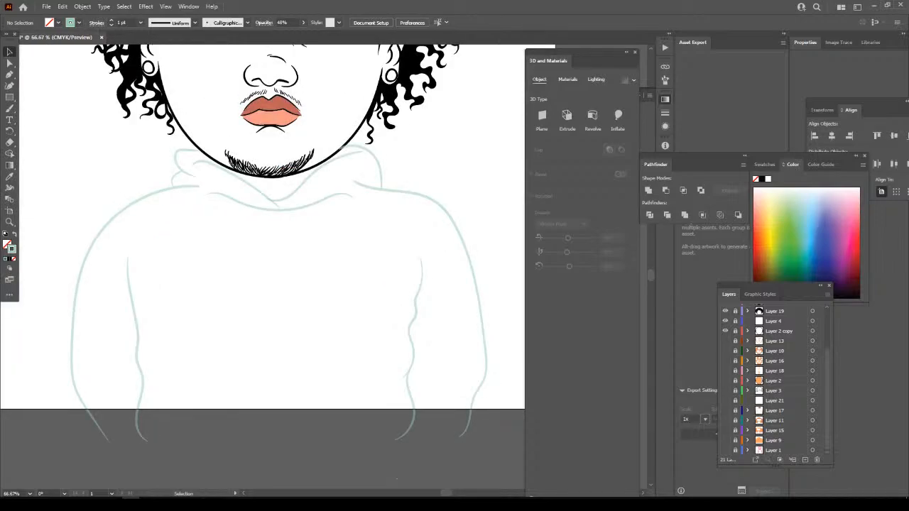
Sketch the right-hand drawstring as two parallel lines hanging from the neckline, and undo its looped end.
{"action": "key", "text": "b"}
{"action": "mouse_move", "coordinate": [304, 204]}
{"action": "left_mouse_down"}
{"action": "mouse_move", "coordinate": [307, 308]}
{"action": "mouse_move", "coordinate": [309, 205]}
{"action": "left_mouse_up"}
{"action": "mouse_move", "coordinate": [308, 307]}
{"action": "left_mouse_down"}
{"action": "mouse_move", "coordinate": [308, 320]}
{"action": "mouse_move", "coordinate": [306, 311]}
{"action": "left_mouse_up"}
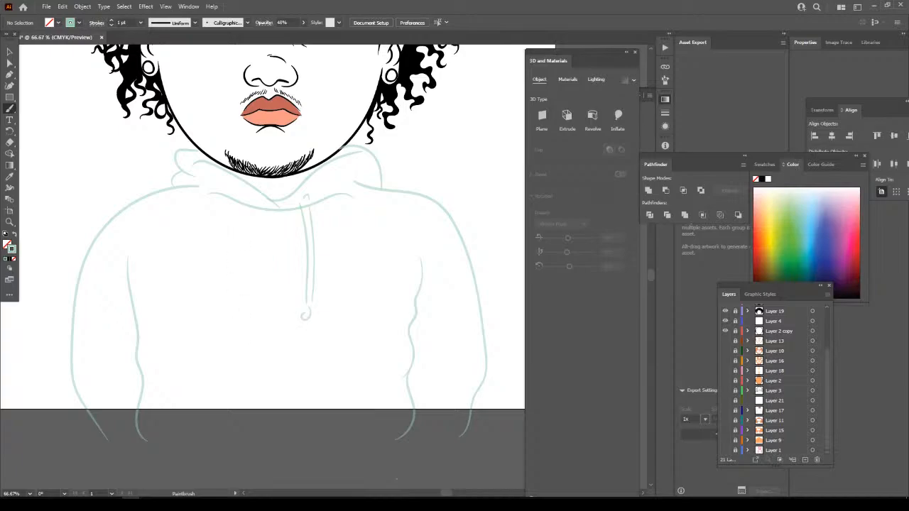
{"action": "key", "text": "ctrl+z"}
{"action": "scroll", "coordinate": [263, 248], "scroll_direction": "up", "scroll_amount": 1}
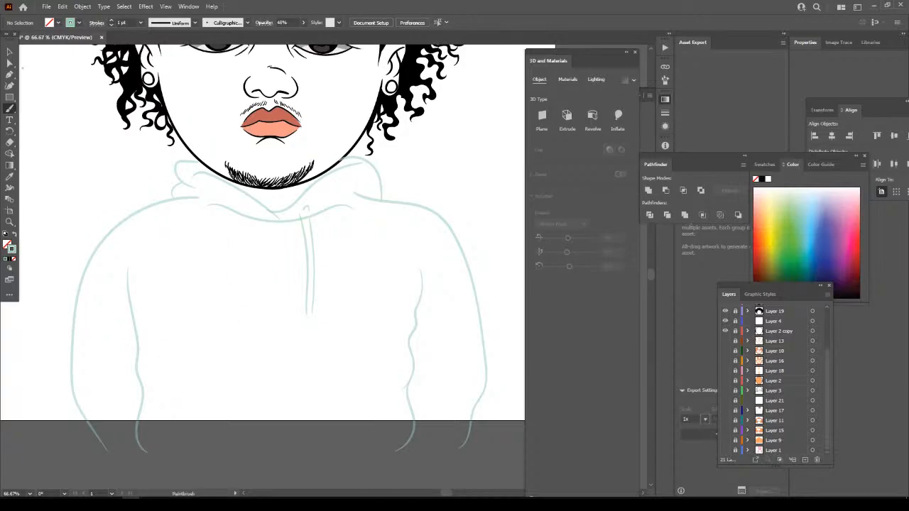
Set the Paintbrush fidelity to the midpoint between Accurate and Smooth.
{"action": "left_click", "coordinate": [9, 108]}
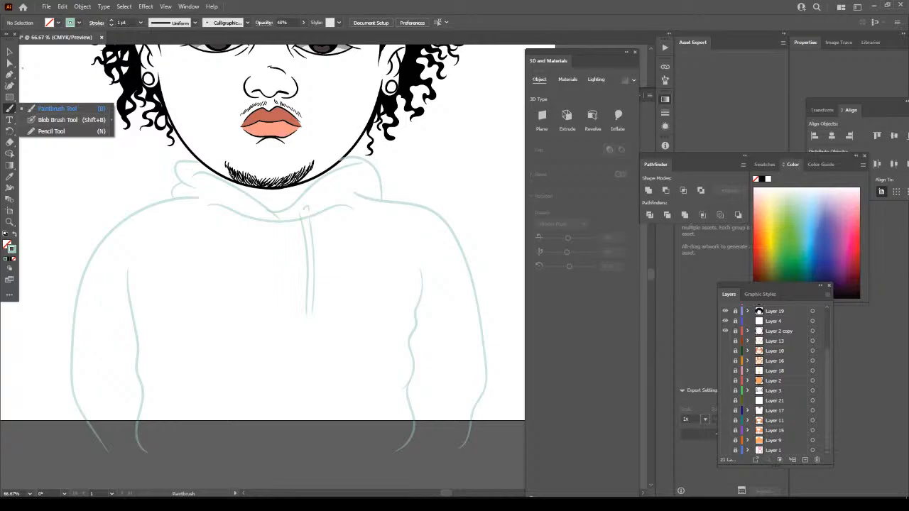
{"action": "double_click", "coordinate": [9, 108]}
{"action": "left_click_drag", "start_coordinate": [517, 205], "coordinate": [455, 204]}
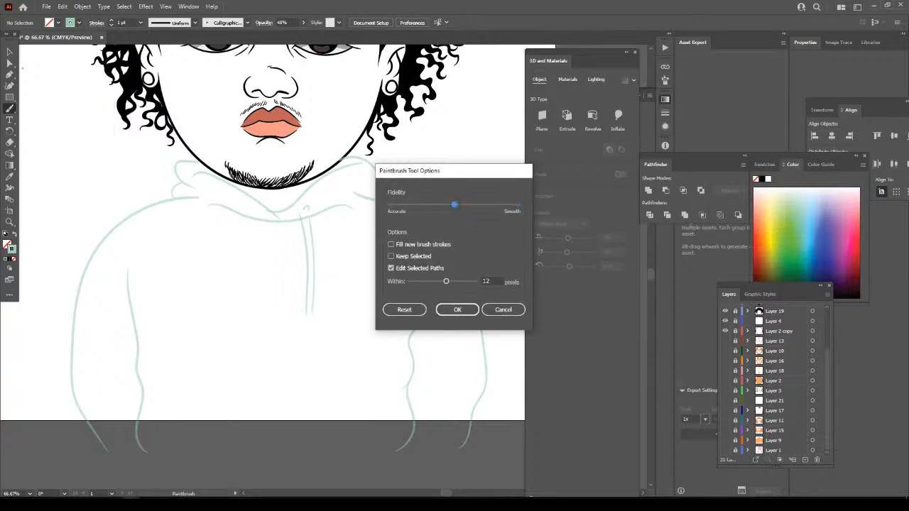
{"action": "left_click", "coordinate": [453, 310]}
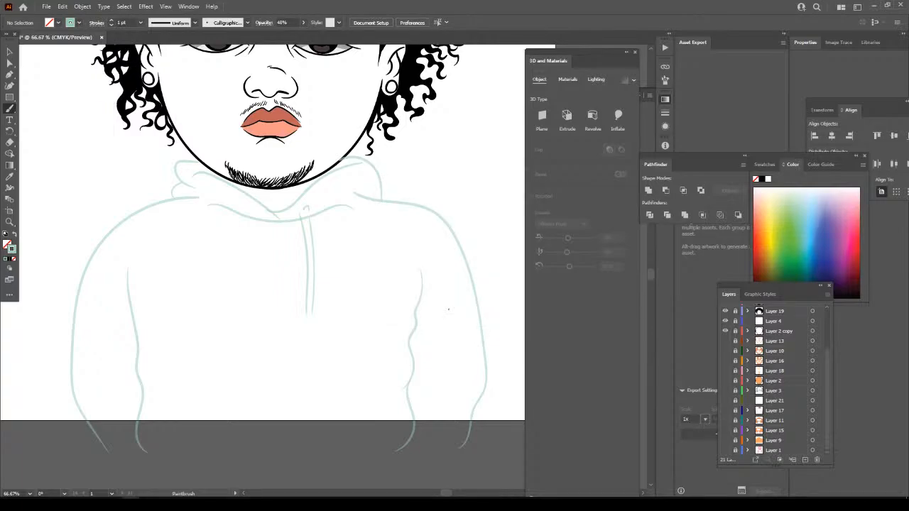
Add a narrow tip to the right-hand drawstring and sketch a longer tipped drawstring on the left-hand side.
{"action": "mouse_move", "coordinate": [309, 321]}
{"action": "left_mouse_down"}
{"action": "mouse_move", "coordinate": [309, 331]}
{"action": "mouse_move", "coordinate": [306, 320]}
{"action": "left_mouse_up"}
{"action": "mouse_move", "coordinate": [247, 217]}
{"action": "left_mouse_down"}
{"action": "mouse_move", "coordinate": [243, 306]}
{"action": "mouse_move", "coordinate": [258, 393]}
{"action": "mouse_move", "coordinate": [237, 323]}
{"action": "mouse_move", "coordinate": [240, 217]}
{"action": "left_mouse_up"}
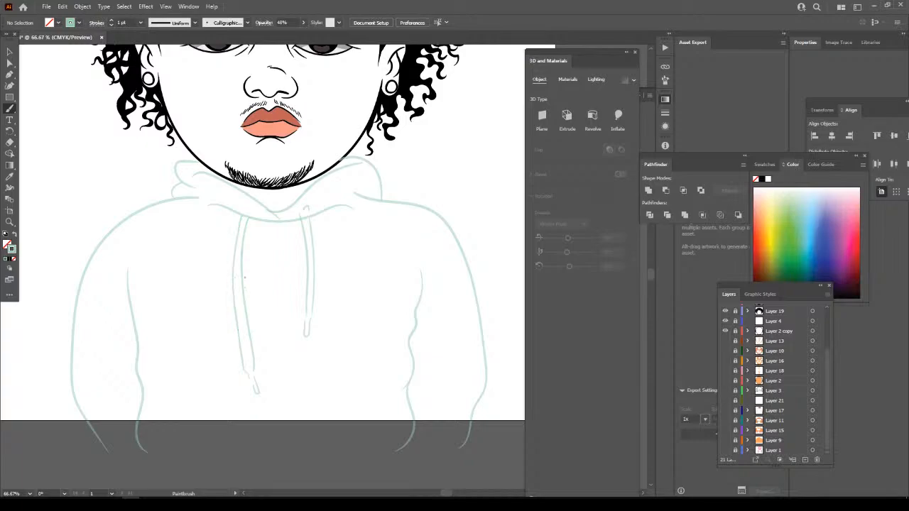
{"action": "key", "text": "ctrl+minus"}
{"action": "key", "text": "ctrl+minus"}
{"action": "key", "text": "ctrl+minus"}
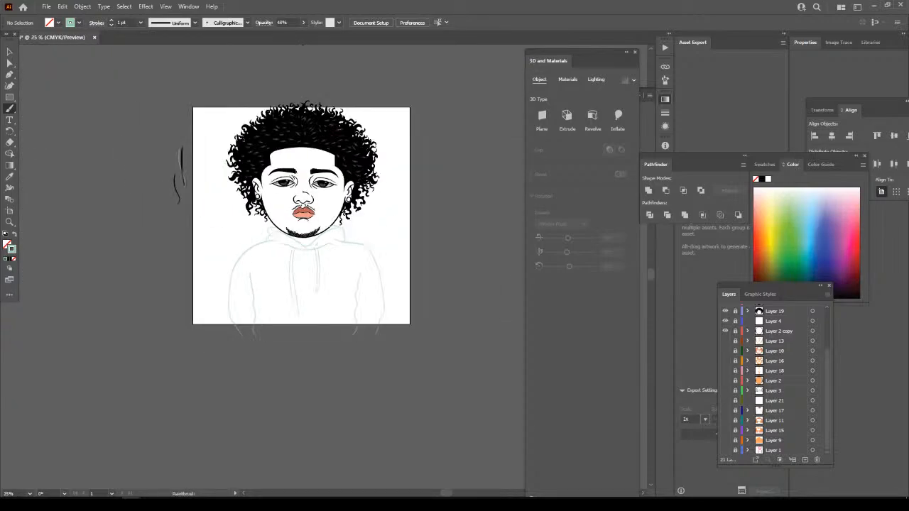
{"action": "key", "text": "ctrl+equal"}
{"action": "key", "text": "ctrl+equal"}
{"action": "key", "text": "ctrl+equal"}
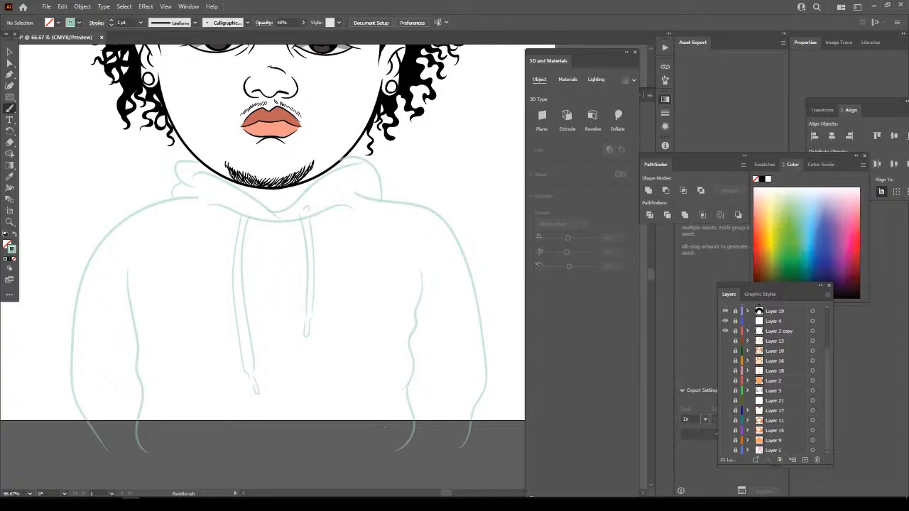
Sketch the hoodie's front pocket across the artboard's lower edge and add fold lines at both torso sides and armpits.
{"action": "mouse_move", "coordinate": [376, 440]}
{"action": "left_mouse_down"}
{"action": "mouse_move", "coordinate": [353, 401]}
{"action": "mouse_move", "coordinate": [233, 400]}
{"action": "mouse_move", "coordinate": [221, 401]}
{"action": "mouse_move", "coordinate": [187, 450]}
{"action": "left_mouse_up"}
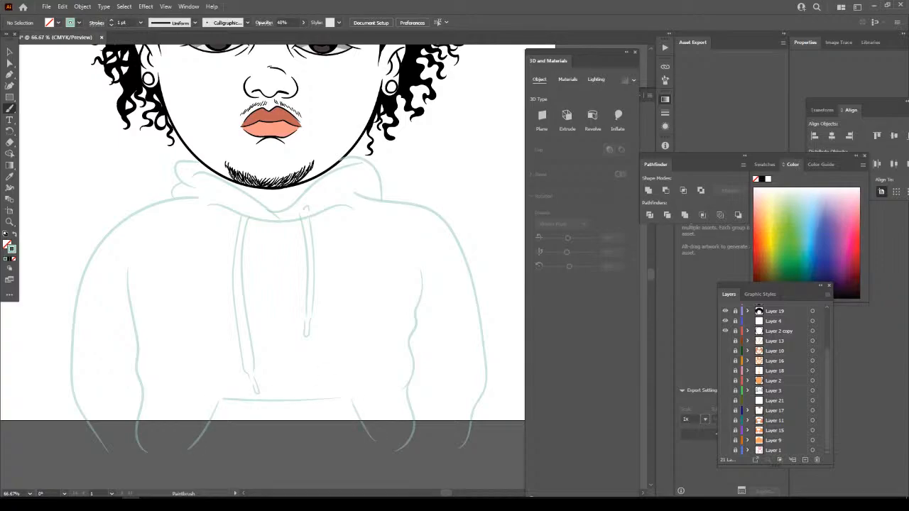
{"action": "left_click_drag", "start_coordinate": [370, 397], "coordinate": [402, 351]}
{"action": "mouse_move", "coordinate": [182, 428]}
{"action": "left_mouse_down"}
{"action": "mouse_move", "coordinate": [142, 363]}
{"action": "mouse_move", "coordinate": [135, 326]}
{"action": "left_mouse_up"}
{"action": "left_click_drag", "start_coordinate": [128, 292], "coordinate": [121, 261]}
{"action": "left_click_drag", "start_coordinate": [422, 282], "coordinate": [427, 258]}
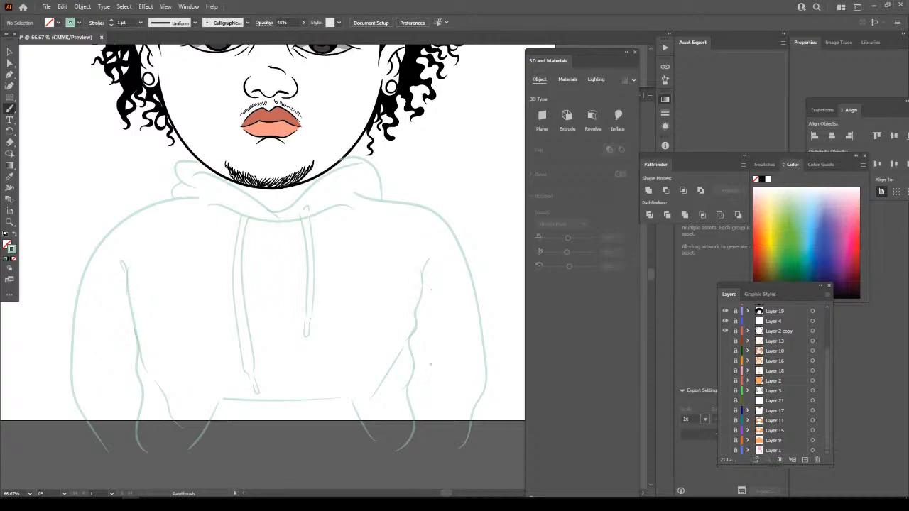
Sketch crease lines inside both sleeves around the elbows.
{"action": "mouse_move", "coordinate": [413, 406]}
{"action": "left_mouse_down"}
{"action": "mouse_move", "coordinate": [453, 345]}
{"action": "mouse_move", "coordinate": [420, 360]}
{"action": "mouse_move", "coordinate": [429, 323]}
{"action": "left_mouse_up"}
{"action": "left_click_drag", "start_coordinate": [132, 375], "coordinate": [99, 320]}
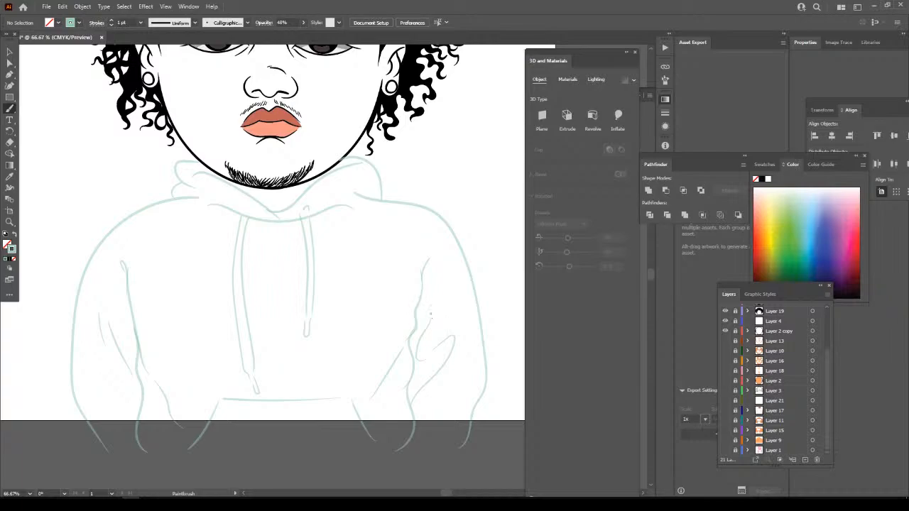
{"action": "left_click_drag", "start_coordinate": [435, 336], "coordinate": [452, 307]}
Sketch short fold lines below the collar on both sides of the chest.
{"action": "key", "text": "ctrl+0"}
{"action": "key", "text": "ctrl+1"}
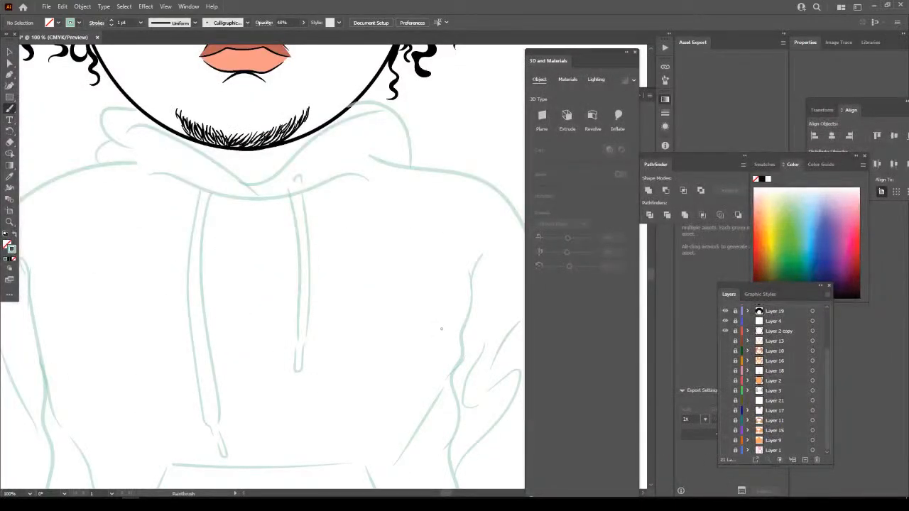
{"action": "left_click_drag", "start_coordinate": [442, 194], "coordinate": [333, 210]}
{"action": "left_click_drag", "start_coordinate": [181, 207], "coordinate": [103, 190]}
Examine the hoodie sketch's overall shape and proportions against the head at several magnifications.
{"action": "key", "text": "ctrl+minus"}
{"action": "key", "text": "ctrl+minus"}
{"action": "key", "text": "ctrl+minus"}
{"action": "key", "text": "ctrl+minus"}
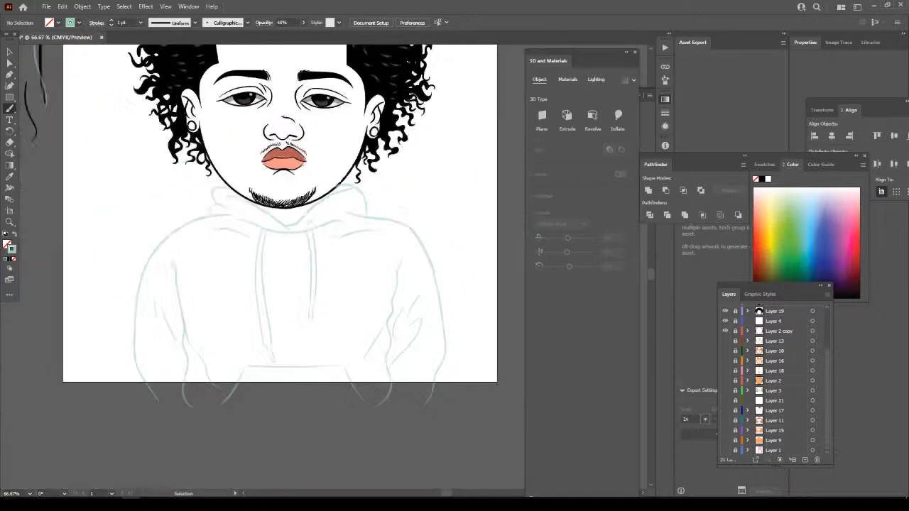
{"action": "key", "text": "ctrl+plus"}
{"action": "key", "text": "ctrl+plus"}
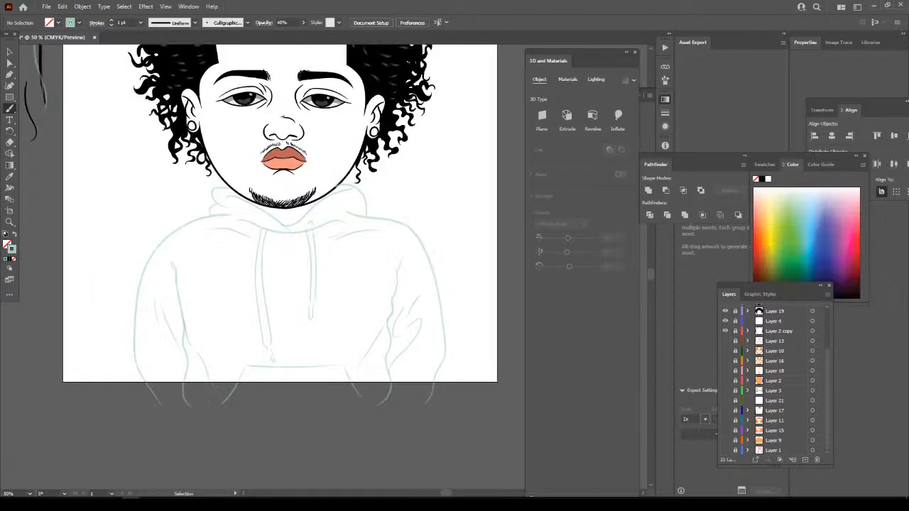
{"action": "key", "text": "ctrl+minus"}
{"action": "scroll", "coordinate": [340, 373], "scroll_direction": "left", "scroll_amount": 1}
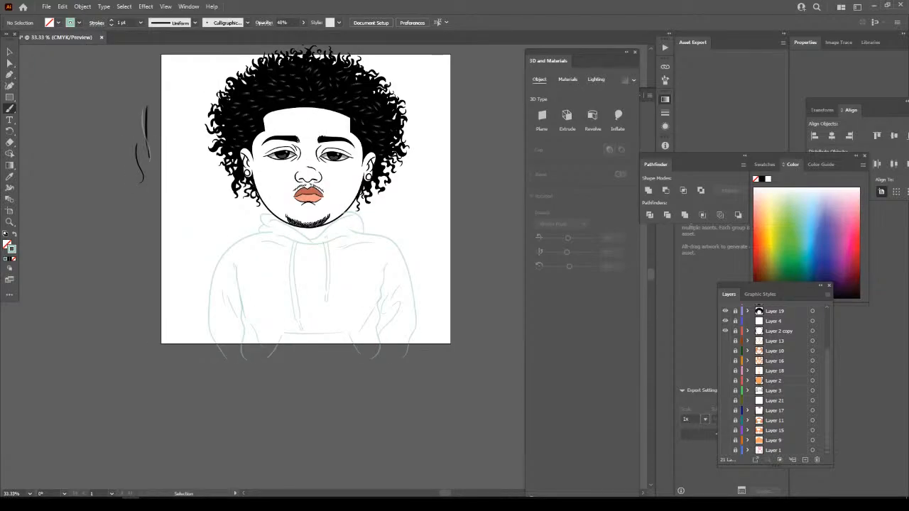
{"action": "key", "text": "ctrl+plus"}
{"action": "key", "text": "ctrl+plus"}
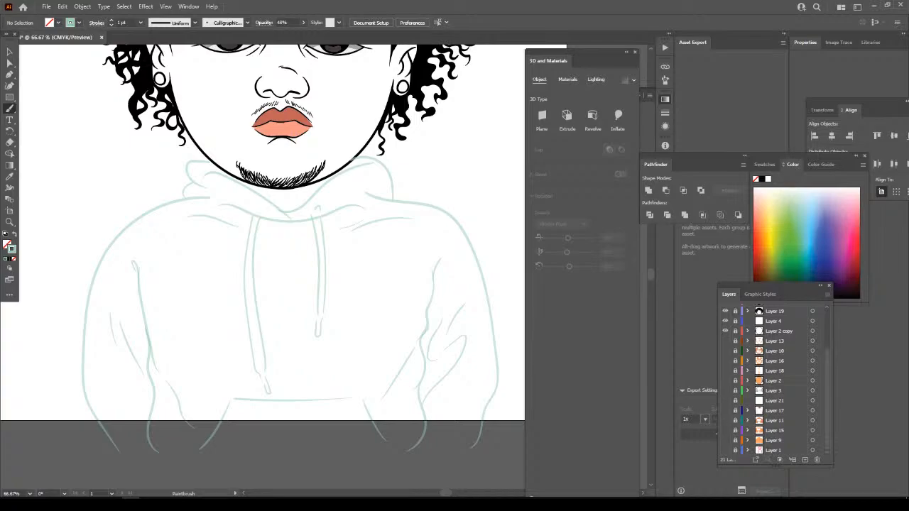
{"action": "key", "text": "ctrl+minus"}
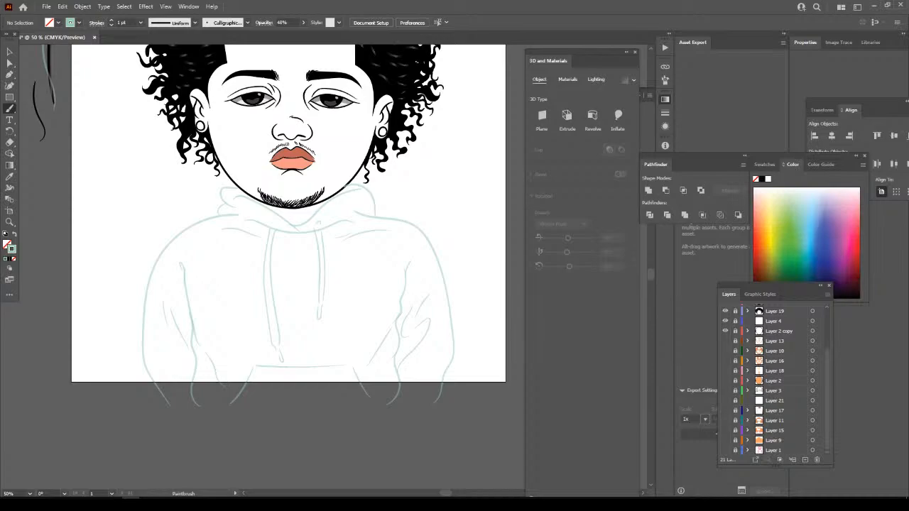
Lock the hoodie sketch on Layer 22 and create a new layer above it.
{"action": "scroll", "coordinate": [774, 380], "scroll_direction": "up", "scroll_amount": 3}
{"action": "left_click", "coordinate": [735, 309]}
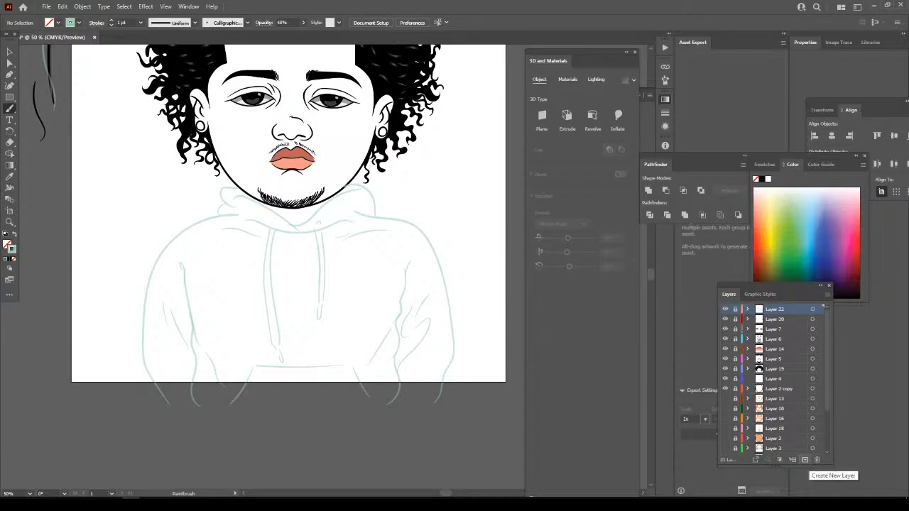
{"action": "left_click", "coordinate": [805, 459]}
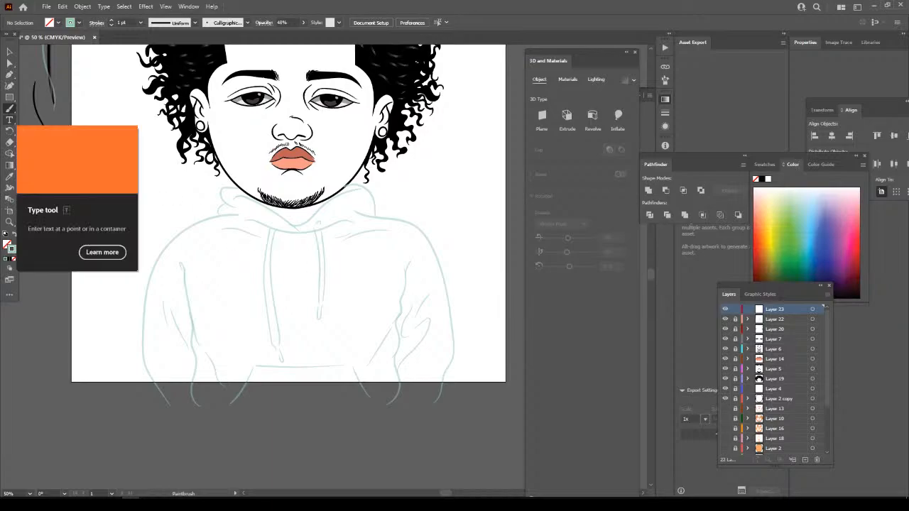
Add the point text "MLTD CRWN" on the hoodie's chest.
{"action": "left_click", "coordinate": [10, 108]}
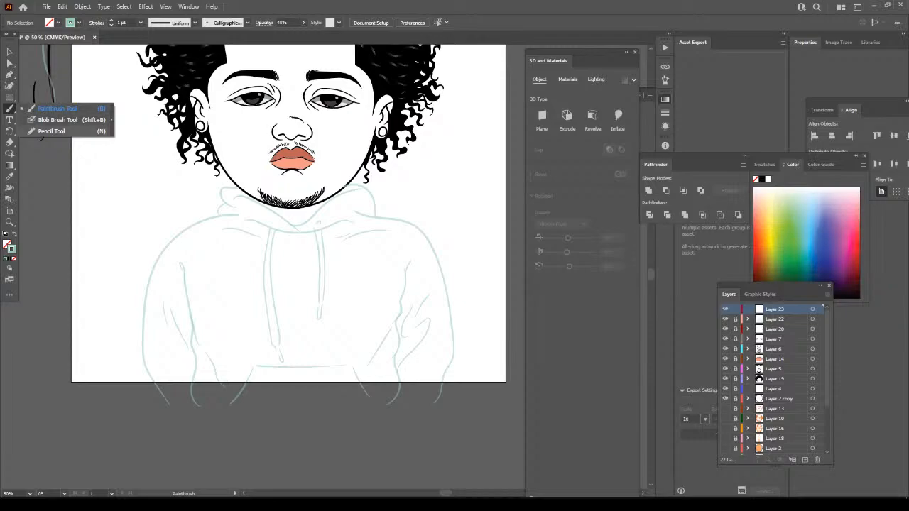
{"action": "left_click", "coordinate": [10, 120]}
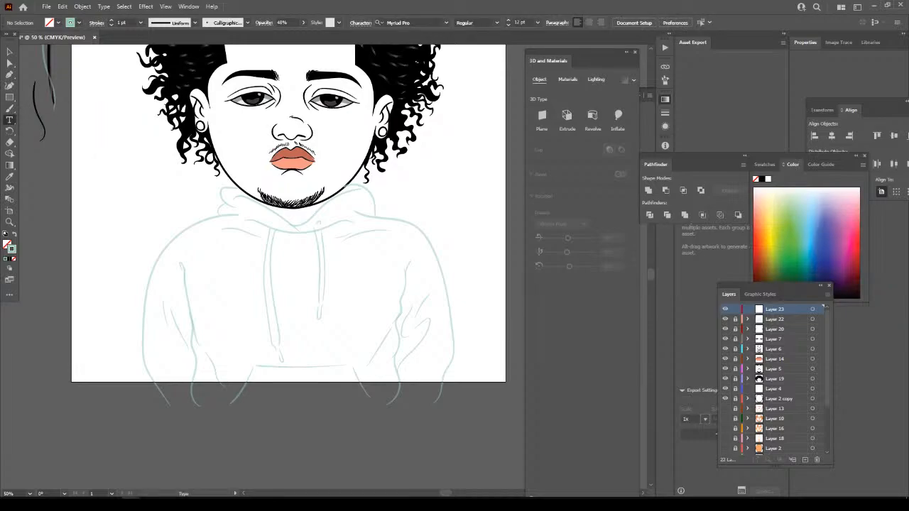
{"action": "left_click", "coordinate": [228, 268]}
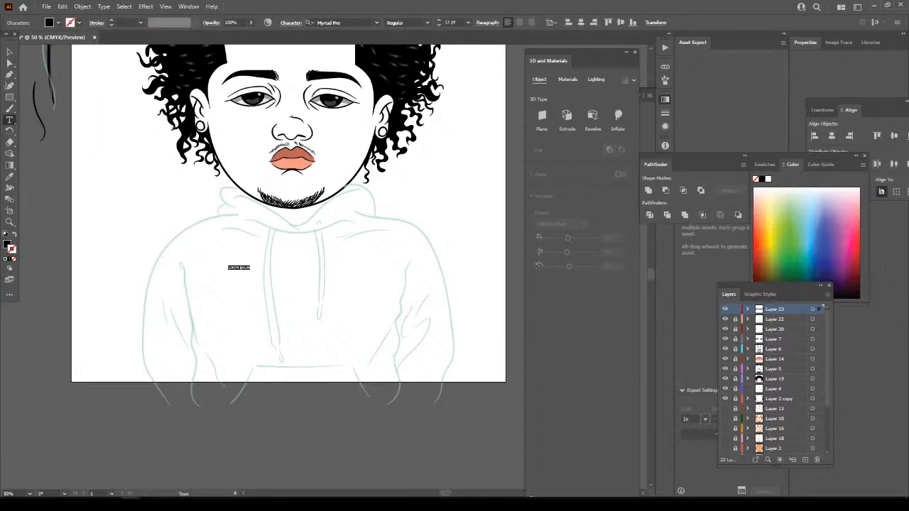
{"action": "type", "text": "M"}
{"action": "key", "text": "BackSpace"}
{"action": "type", "text": "MLTD CRWN"}
Enlarge the "MLTD CRWN" text to about 95.6 pt and position it centrally across the chest between the sleeves.
{"action": "left_click", "coordinate": [10, 51]}
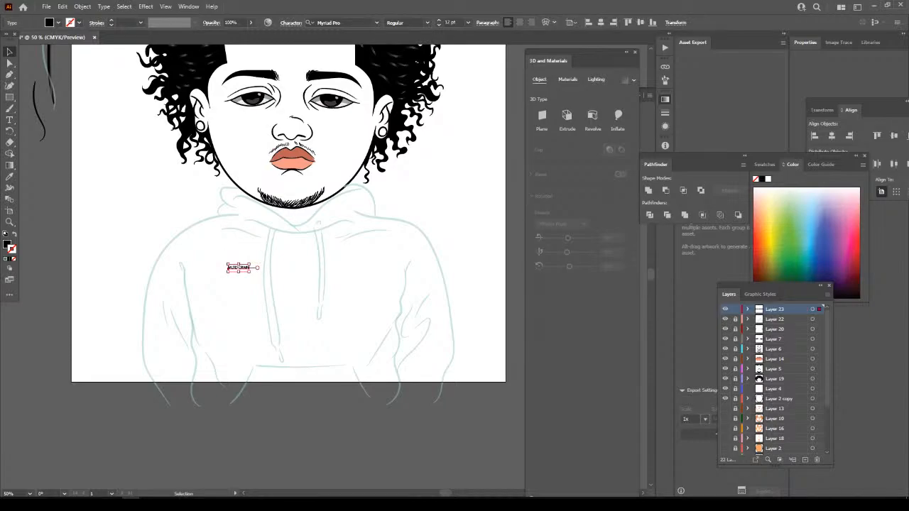
{"action": "left_click_drag", "start_coordinate": [259, 264], "coordinate": [395, 212]}
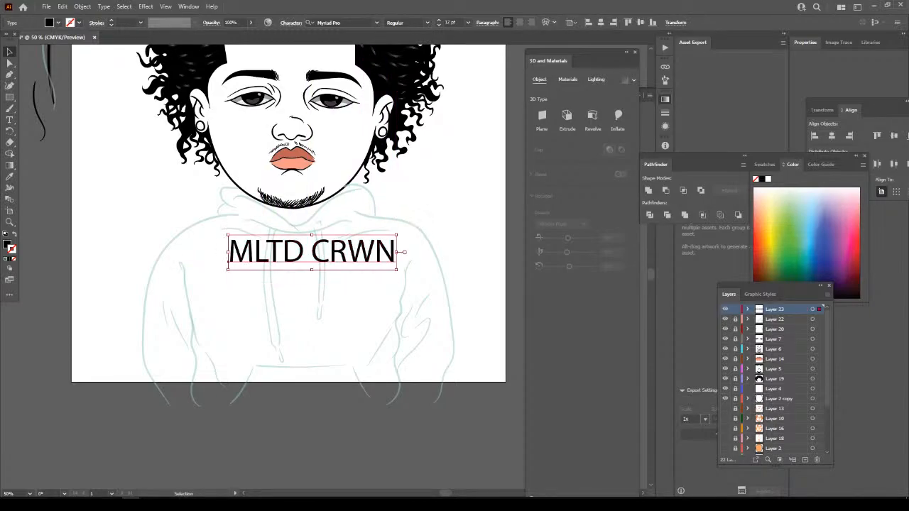
{"action": "left_click_drag", "start_coordinate": [361, 244], "coordinate": [377, 260]}
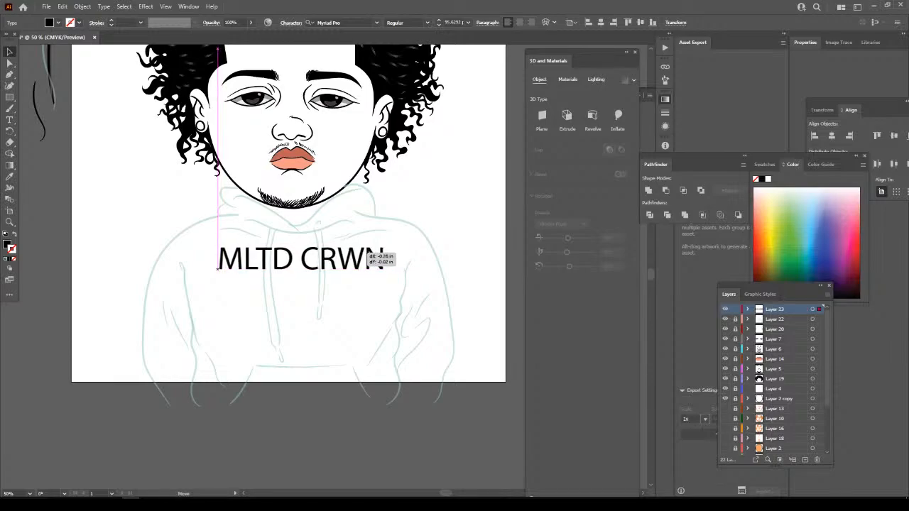
Set the "MLTD CRWN" text in Nimbus Sans Extd Black, then make it taller and narrower to fit between the sleeves.
{"action": "left_click", "coordinate": [348, 23]}
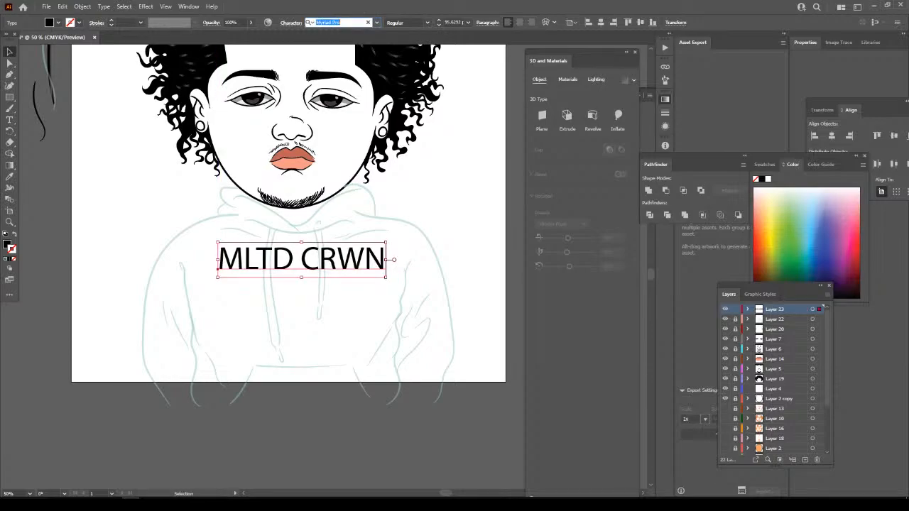
{"action": "key", "text": "Down"}
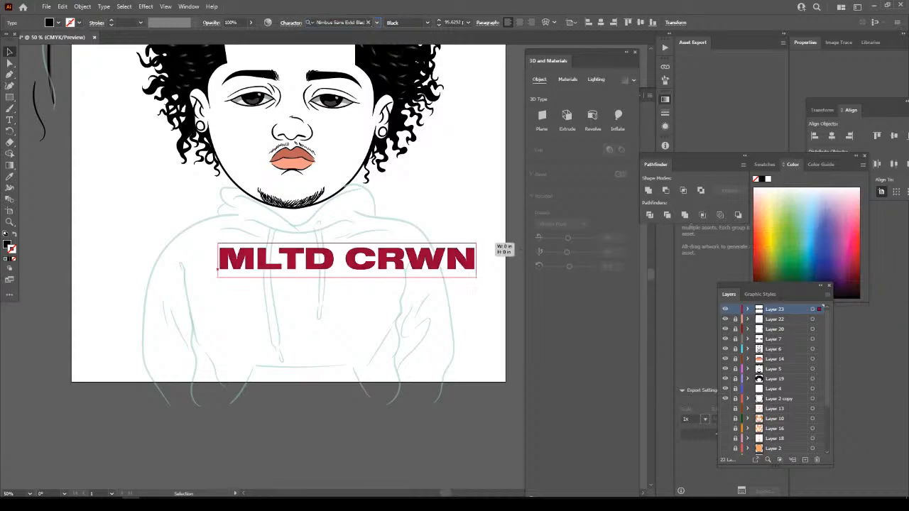
{"action": "key", "text": "Down"}
{"action": "left_click_drag", "start_coordinate": [380, 245], "coordinate": [391, 259]}
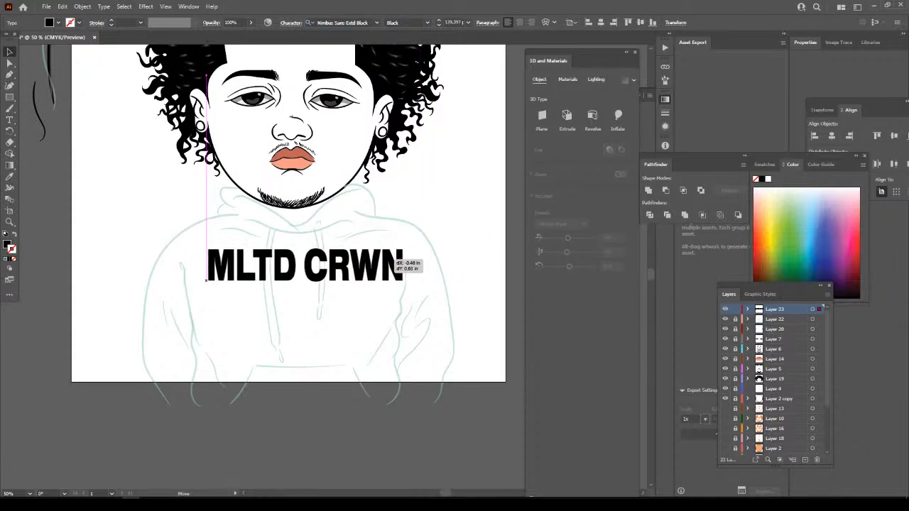
{"action": "left_click_drag", "start_coordinate": [396, 261], "coordinate": [396, 261]}
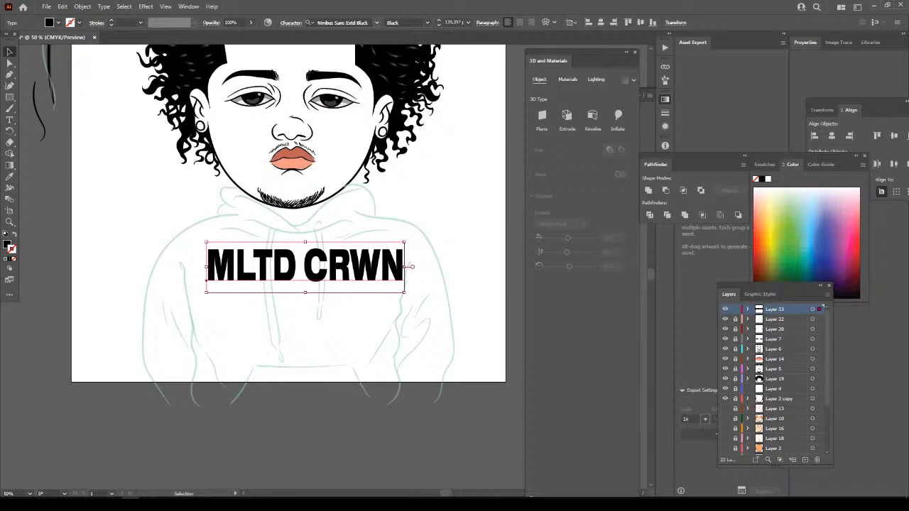
Try a run of alternative fonts on the chest lettering, going back through the font list to Ink Free.
{"action": "left_click", "coordinate": [343, 22]}
{"action": "key", "text": "Up"}
{"action": "key", "text": "Up"}
{"action": "key", "text": "Up"}
{"action": "key", "text": "Up"}
{"action": "key", "text": "Up"}
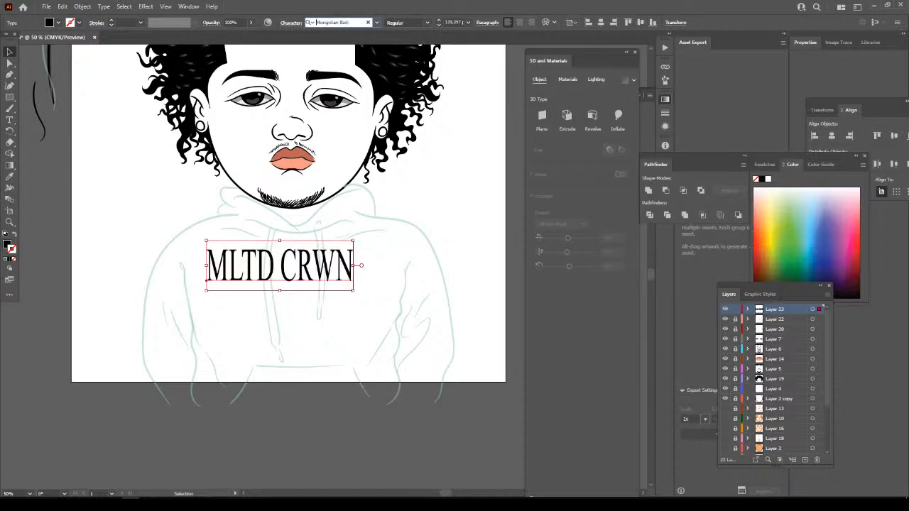
{"action": "key", "text": "Up"}
{"action": "key", "text": "Up"}
{"action": "key", "text": "Up"}
{"action": "key", "text": "Up"}
{"action": "key", "text": "Up"}
{"action": "key", "text": "Up"}
{"action": "key", "text": "Up"}
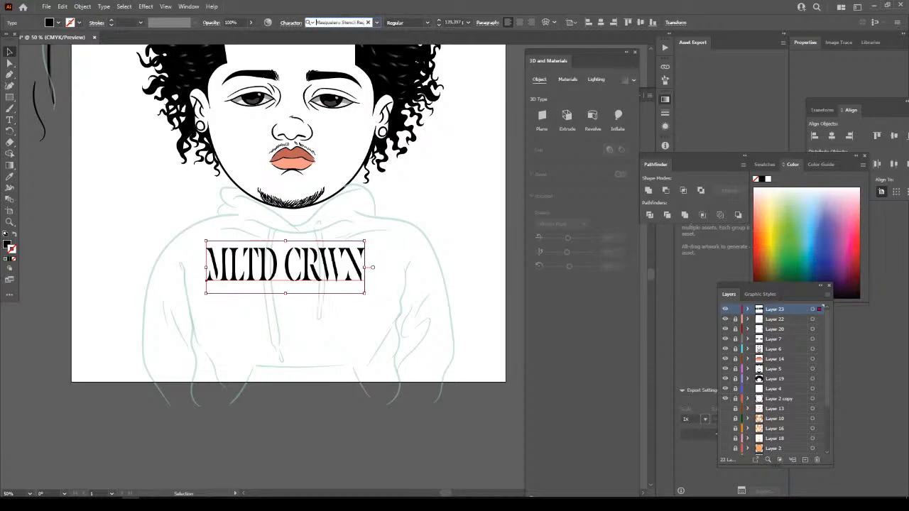
{"action": "key", "text": "Up"}
{"action": "key", "text": "Up"}
{"action": "key", "text": "Up"}
{"action": "key", "text": "Up"}
{"action": "key", "text": "Up"}
{"action": "key", "text": "Up"}
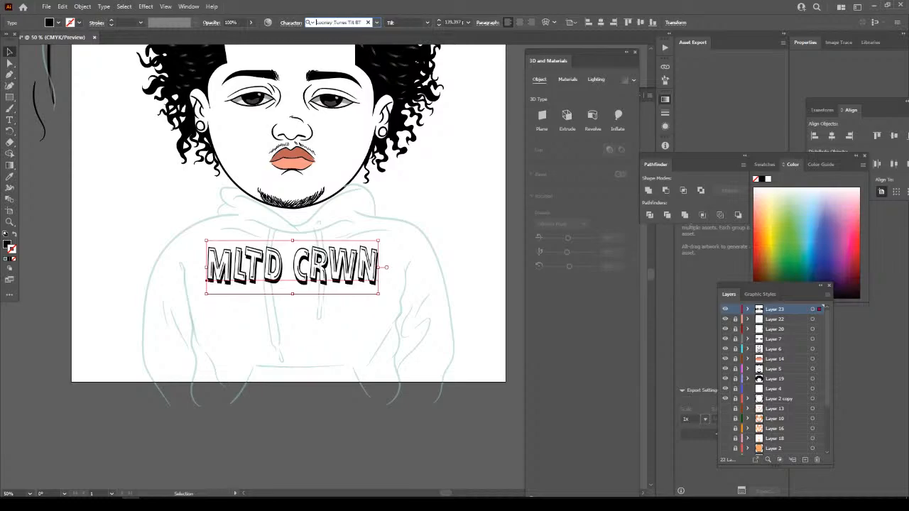
{"action": "key", "text": "Up"}
{"action": "key", "text": "Up"}
{"action": "key", "text": "Up"}
{"action": "key", "text": "Up"}
{"action": "key", "text": "Up"}
{"action": "key", "text": "Up"}
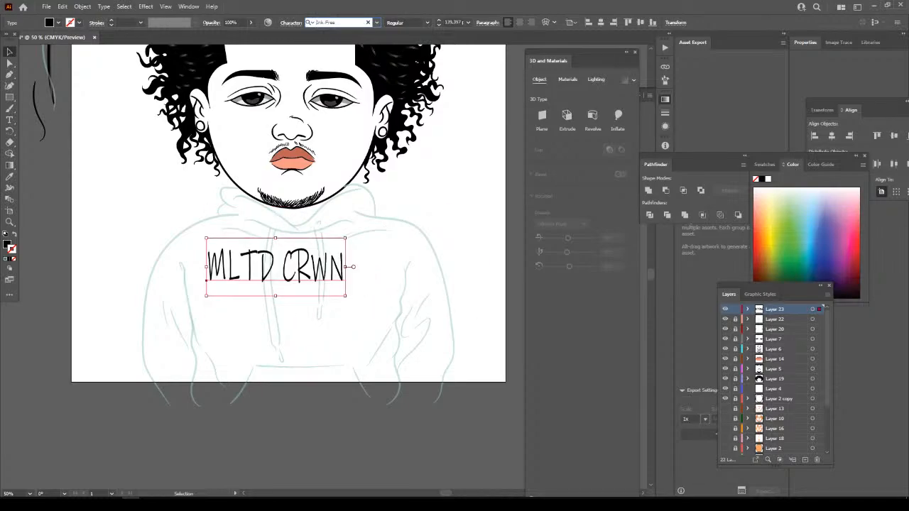
Change the lettering's font to Antarctican Headline Ultrabold, enlarge it to about 222.6 pt and centre it across the chest.
{"action": "left_click", "coordinate": [376, 22]}
{"action": "scroll", "coordinate": [422, 197], "scroll_direction": "down", "scroll_amount": 10}
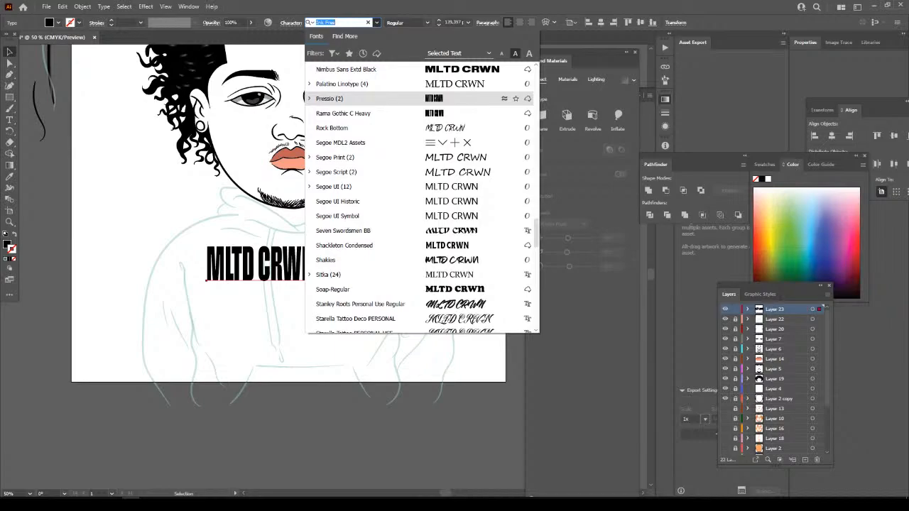
{"action": "scroll", "coordinate": [422, 198], "scroll_direction": "down", "scroll_amount": 9}
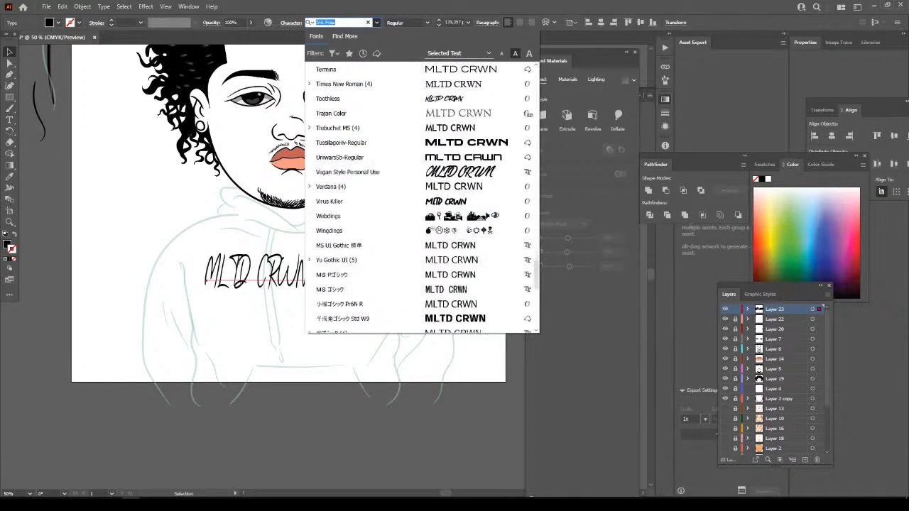
{"action": "scroll", "coordinate": [422, 245], "scroll_direction": "down", "scroll_amount": 10}
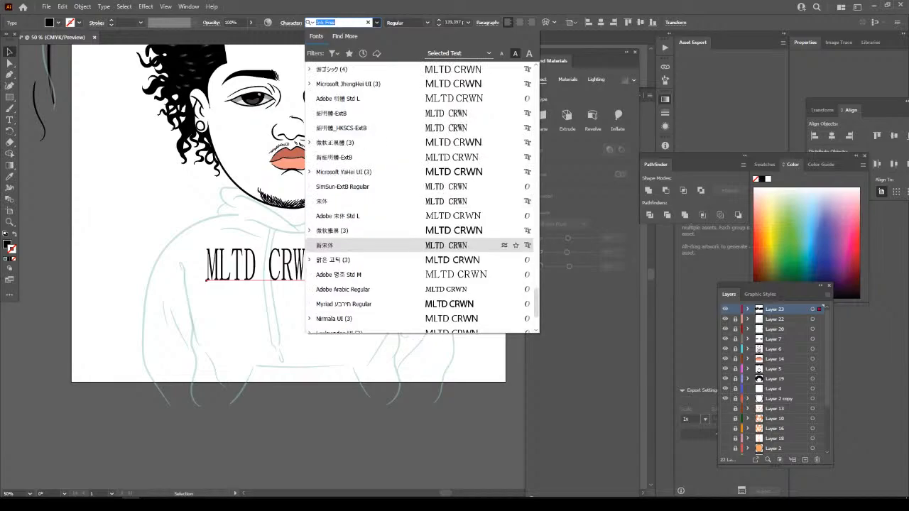
{"action": "scroll", "coordinate": [422, 245], "scroll_direction": "up", "scroll_amount": 3}
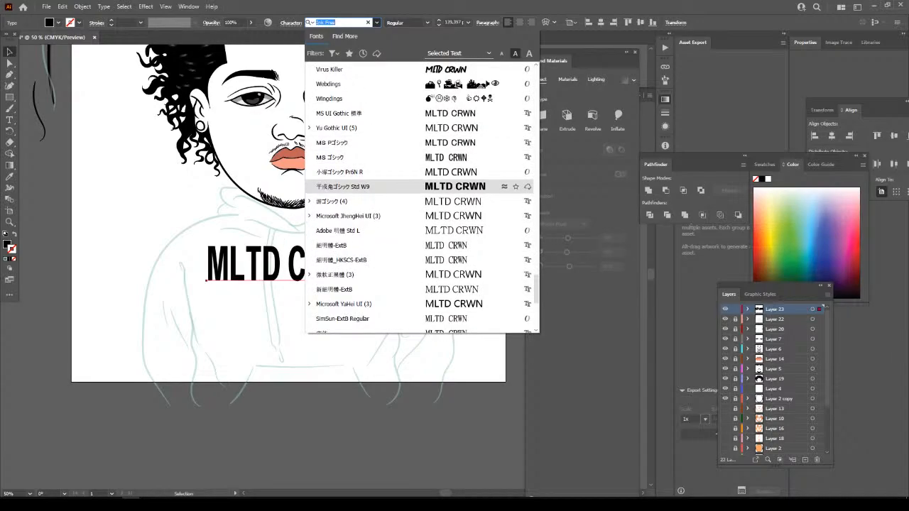
{"action": "scroll", "coordinate": [422, 197], "scroll_direction": "up", "scroll_amount": 20}
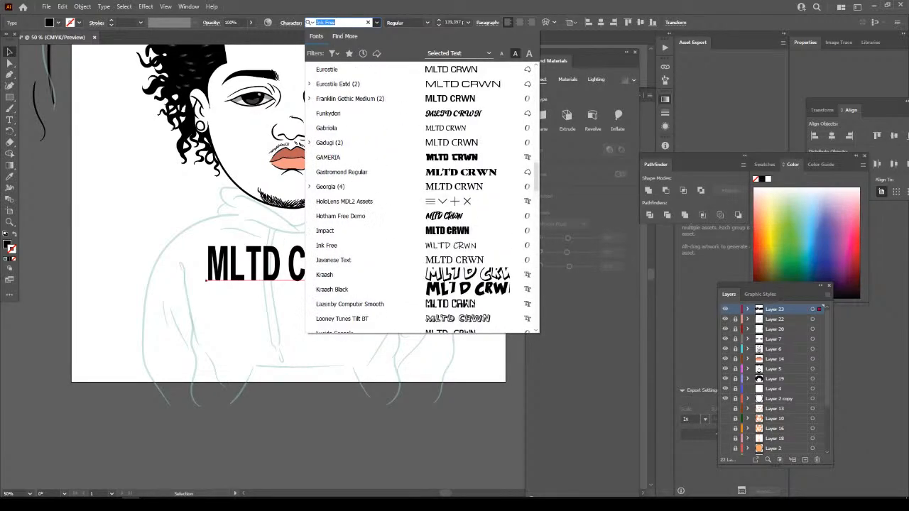
{"action": "scroll", "coordinate": [422, 188], "scroll_direction": "up", "scroll_amount": 20}
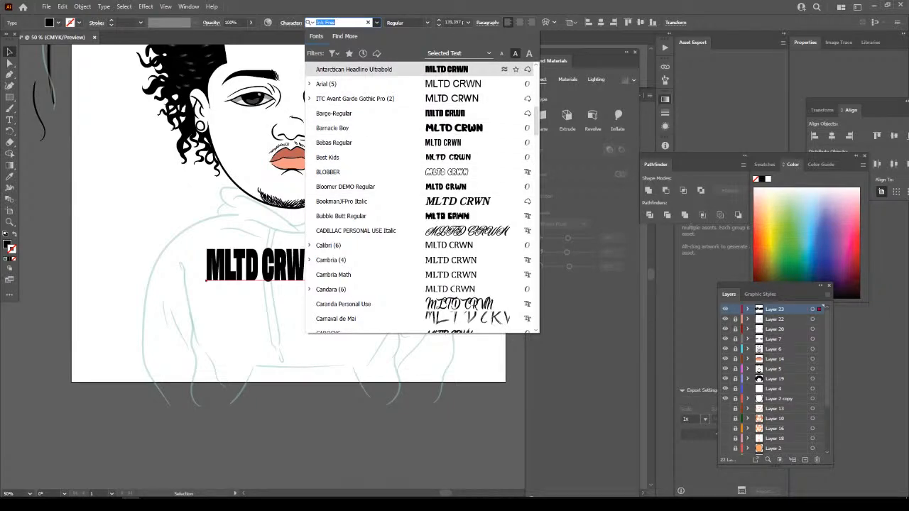
{"action": "left_click", "coordinate": [354, 69]}
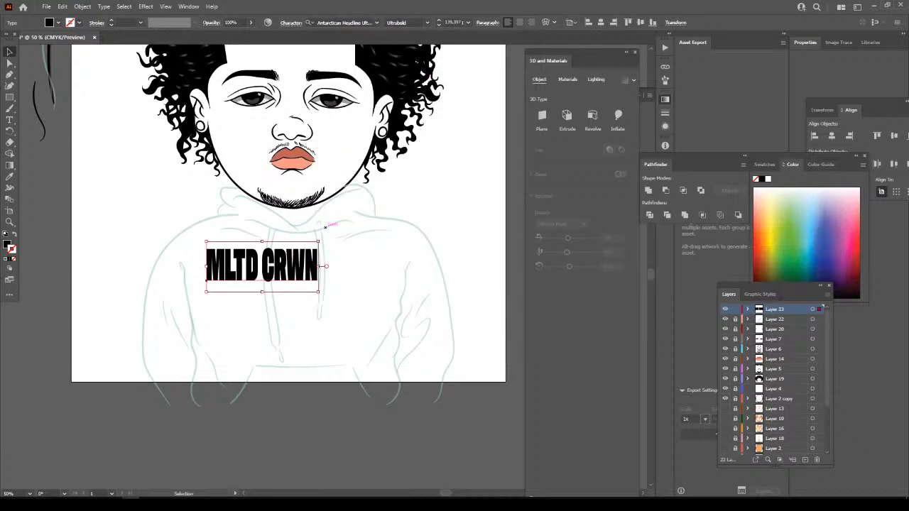
{"action": "left_click_drag", "start_coordinate": [319, 241], "coordinate": [392, 213]}
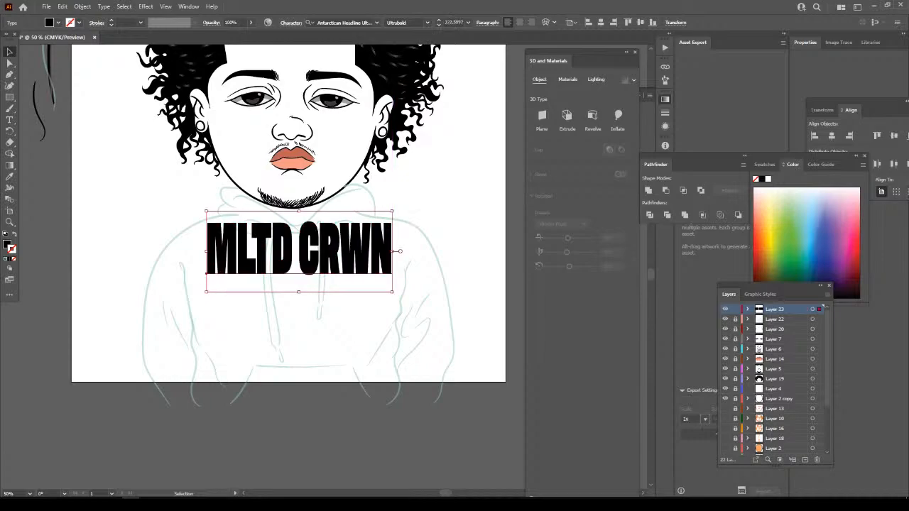
{"action": "left_click_drag", "start_coordinate": [384, 256], "coordinate": [389, 281]}
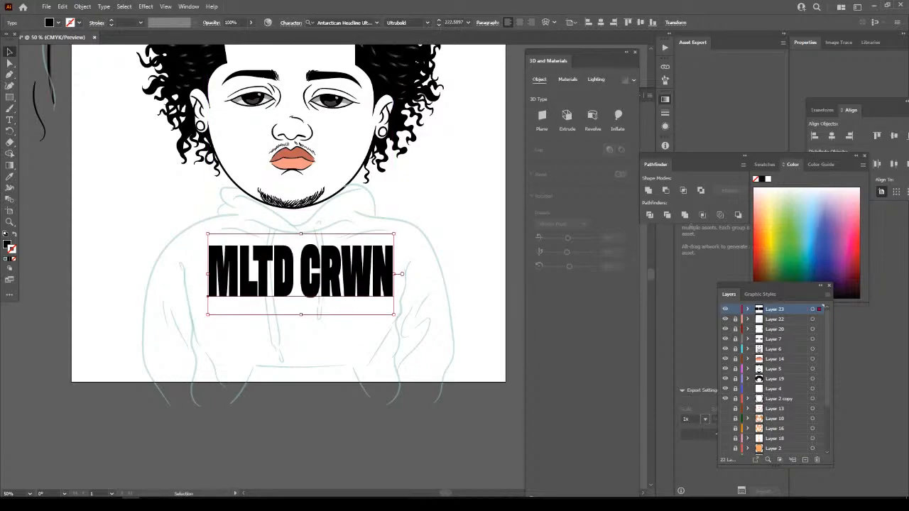
Try a horizontal Arc warp with a 13% bend on the chest lettering.
{"action": "left_click", "coordinate": [546, 22]}
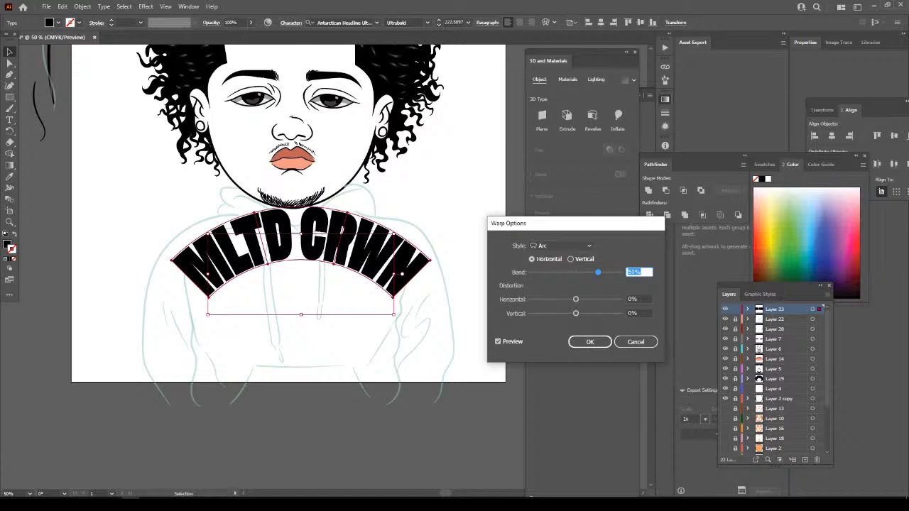
{"action": "type", "text": "0"}
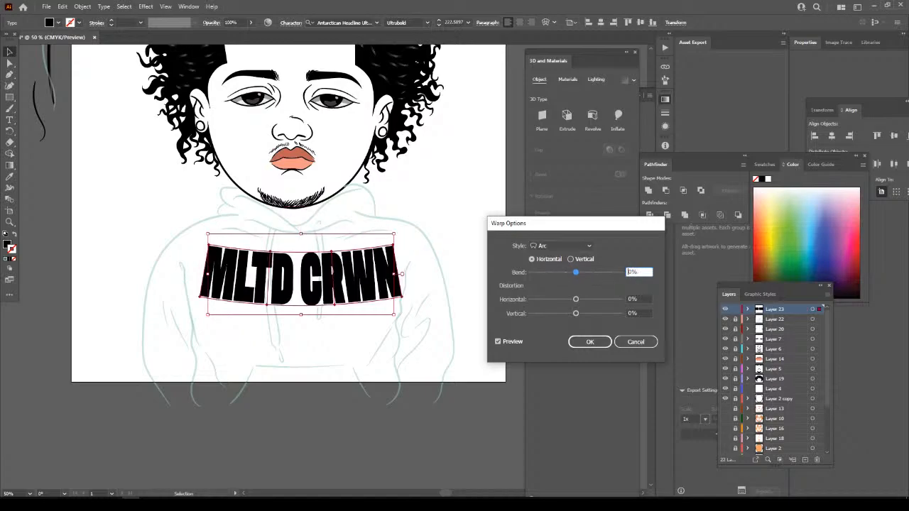
{"action": "key", "text": "Up"}
{"action": "key", "text": "Up"}
{"action": "key", "text": "Up"}
{"action": "key", "text": "Up"}
{"action": "key", "text": "Up"}
{"action": "key", "text": "Up"}
{"action": "key", "text": "Up"}
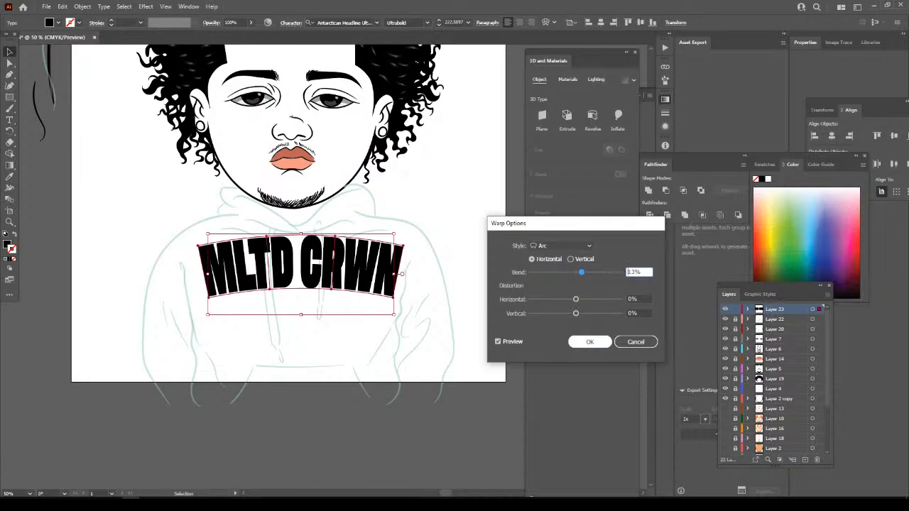
{"action": "left_click", "coordinate": [590, 341]}
Shrink the arched lettering slightly and shift it to the middle of the chest.
{"action": "left_click_drag", "start_coordinate": [404, 235], "coordinate": [392, 240]}
{"action": "left_click_drag", "start_coordinate": [294, 268], "coordinate": [301, 275]}
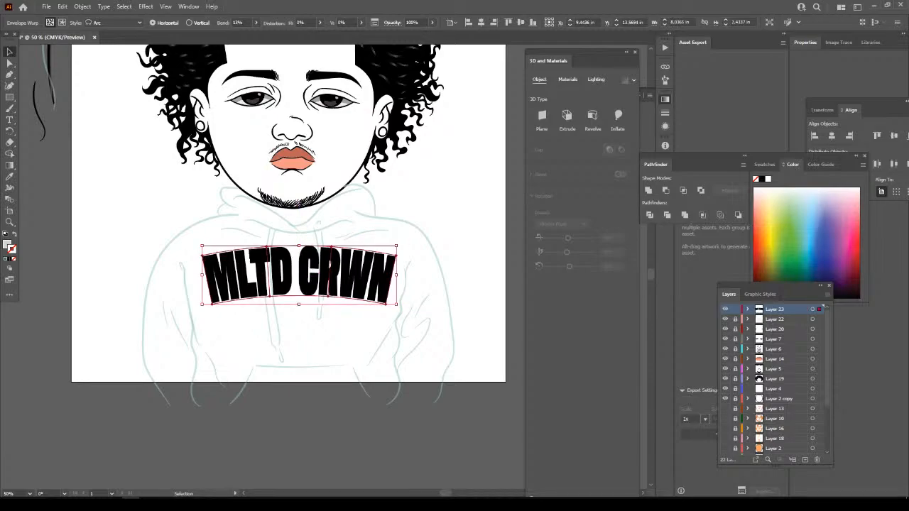
{"action": "left_click_drag", "start_coordinate": [301, 275], "coordinate": [298, 275]}
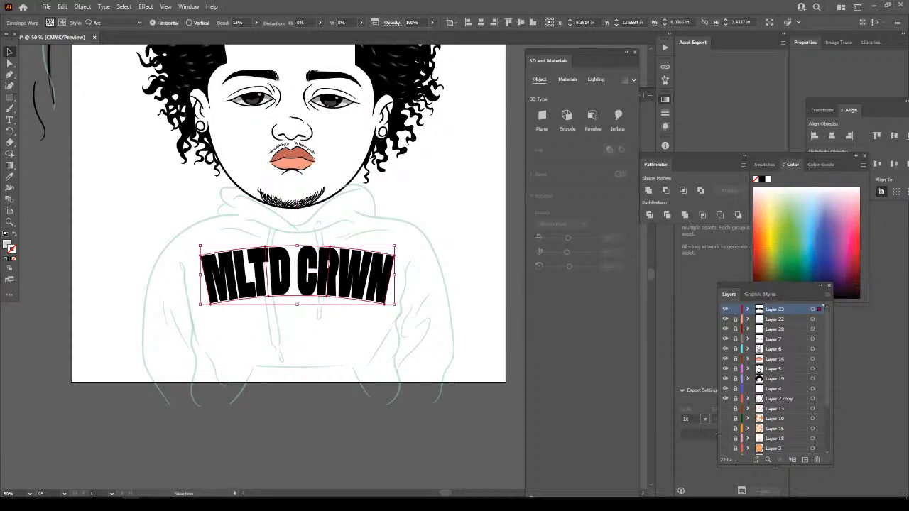
Undo the arched lettering's moves, its resizing and the Arc warp.
{"action": "key", "text": "ctrl+z"}
{"action": "key", "text": "ctrl+z"}
{"action": "key", "text": "ctrl+z"}
{"action": "key", "text": "ctrl+z"}
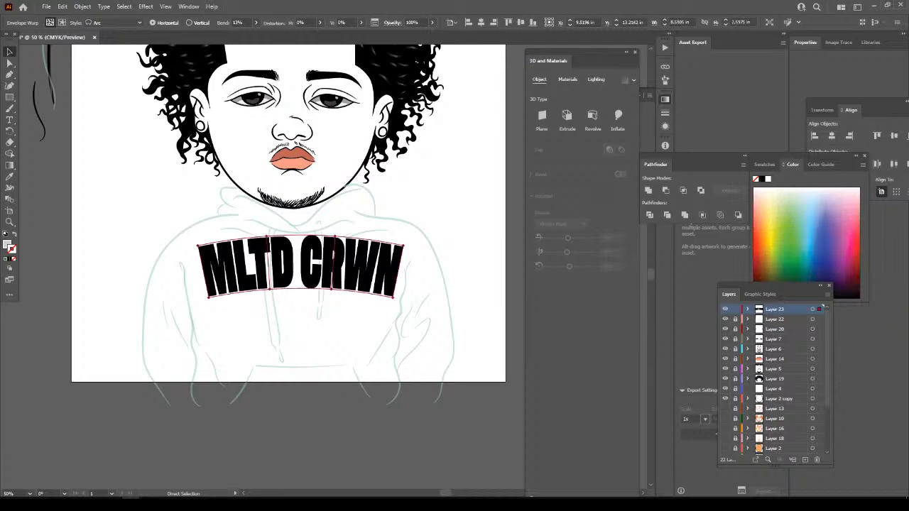
{"action": "key", "text": "v"}
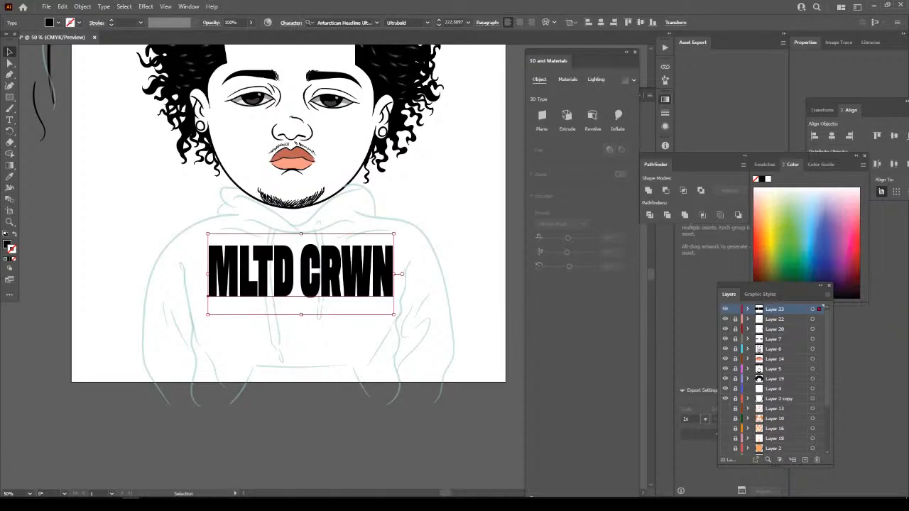
Give the lettering a white fill with a black outline and raise the stroke weight to 6 pt.
{"action": "left_click", "coordinate": [14, 241]}
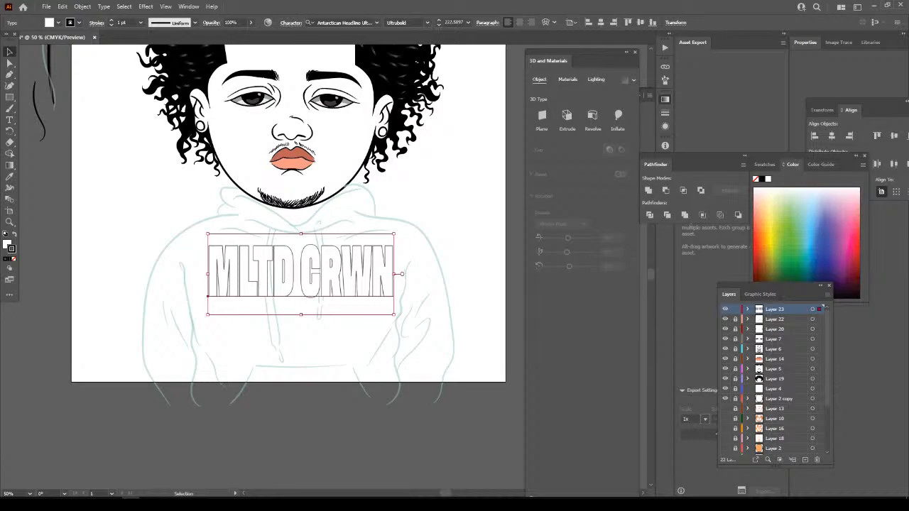
{"action": "left_click", "coordinate": [112, 20]}
{"action": "left_click", "coordinate": [111, 20]}
{"action": "left_click", "coordinate": [112, 20]}
{"action": "left_click", "coordinate": [111, 20]}
{"action": "left_click", "coordinate": [112, 20]}
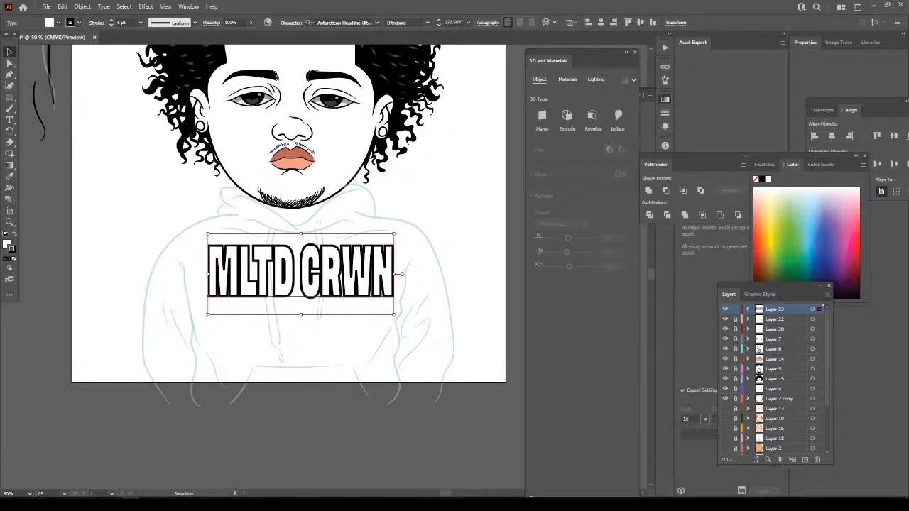
Reduce the lettering's stroke weight to 0.75 pt.
{"action": "left_click", "coordinate": [111, 25]}
{"action": "left_click", "coordinate": [112, 25]}
{"action": "left_click", "coordinate": [112, 25]}
{"action": "left_click", "coordinate": [111, 25]}
{"action": "left_click", "coordinate": [111, 25]}
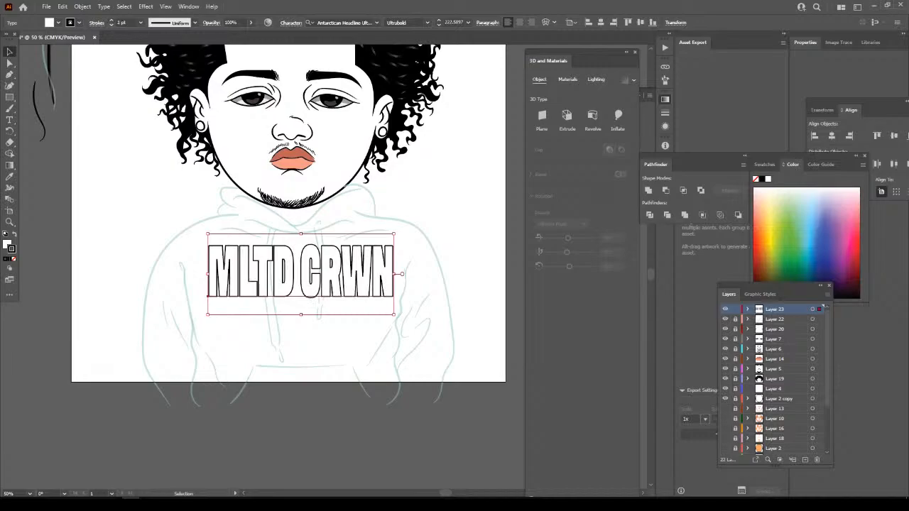
{"action": "left_click", "coordinate": [111, 25]}
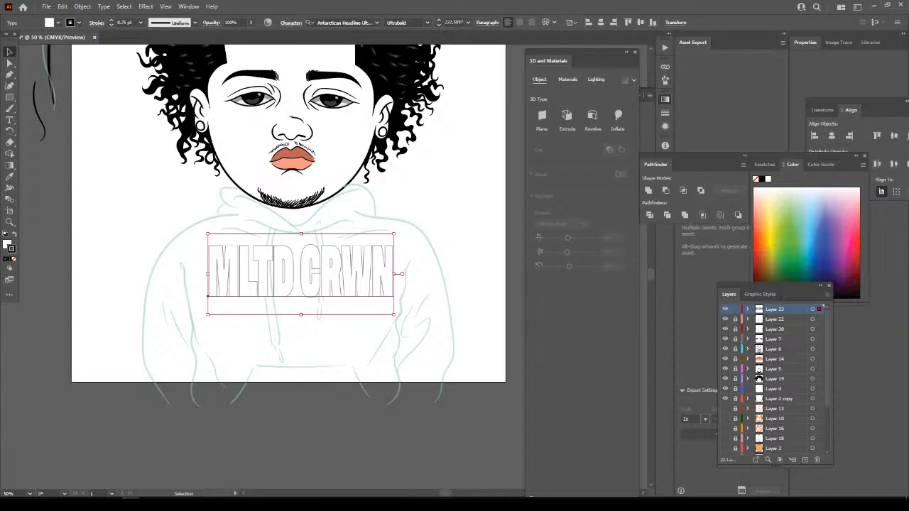
Recolour the lettering's outline pink with hex value FF97B5.
{"action": "key", "text": "x"}
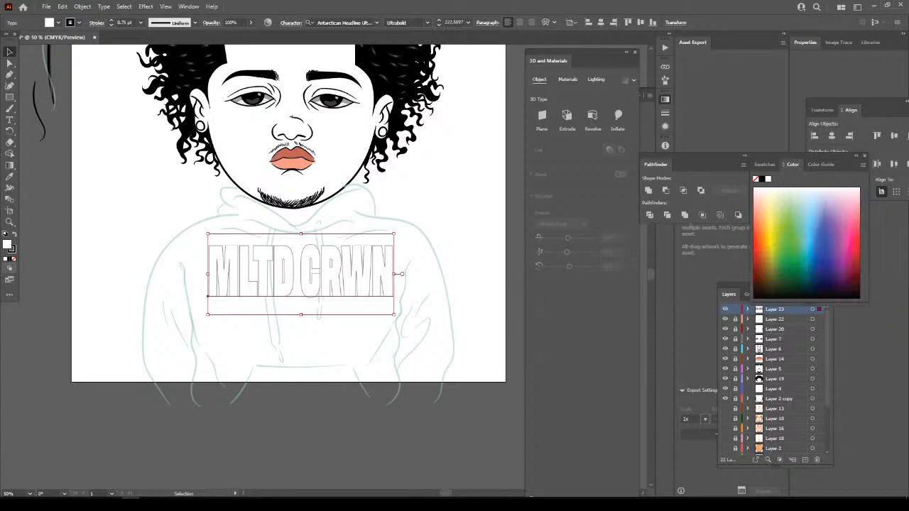
{"action": "double_click", "coordinate": [12, 248]}
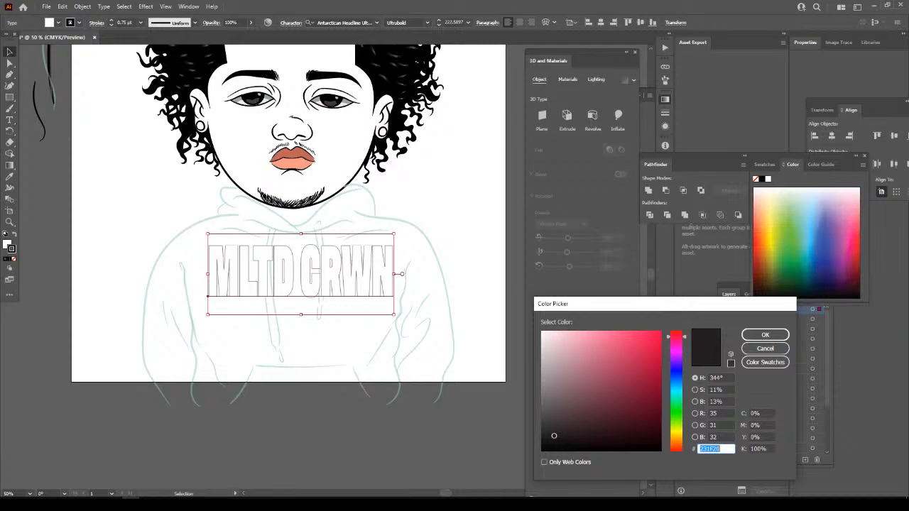
{"action": "type", "text": "FF9785"}
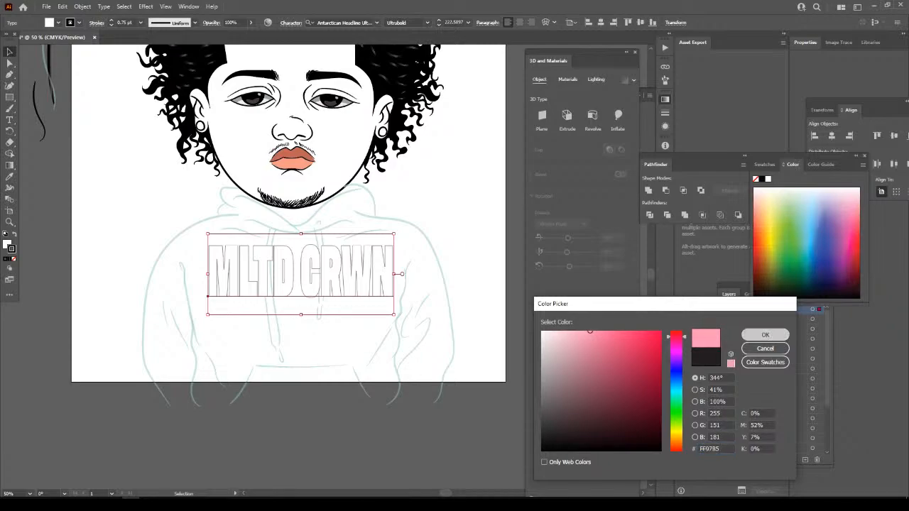
{"action": "key", "text": "Return"}
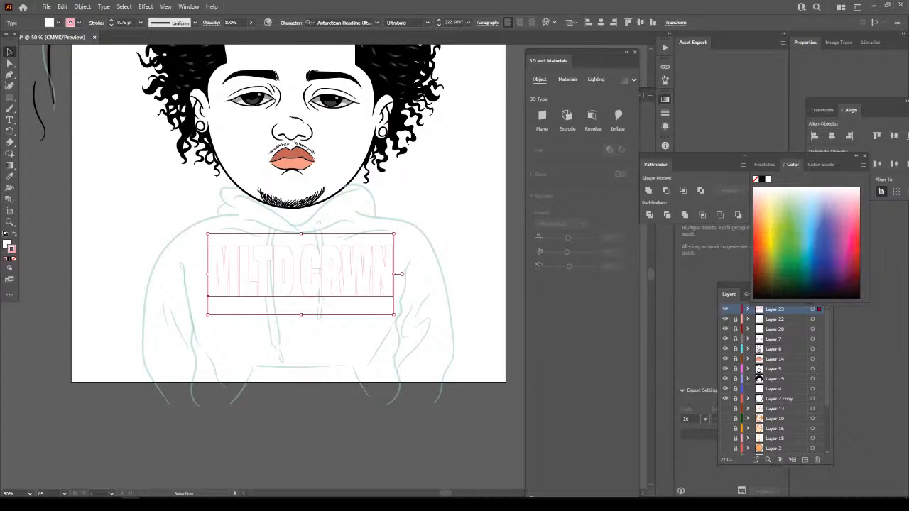
Set the pink outline's stroke weight to 7 pt and make the lettering's fill the active colour.
{"action": "type", "text": "6"}
{"action": "key", "text": "Return"}
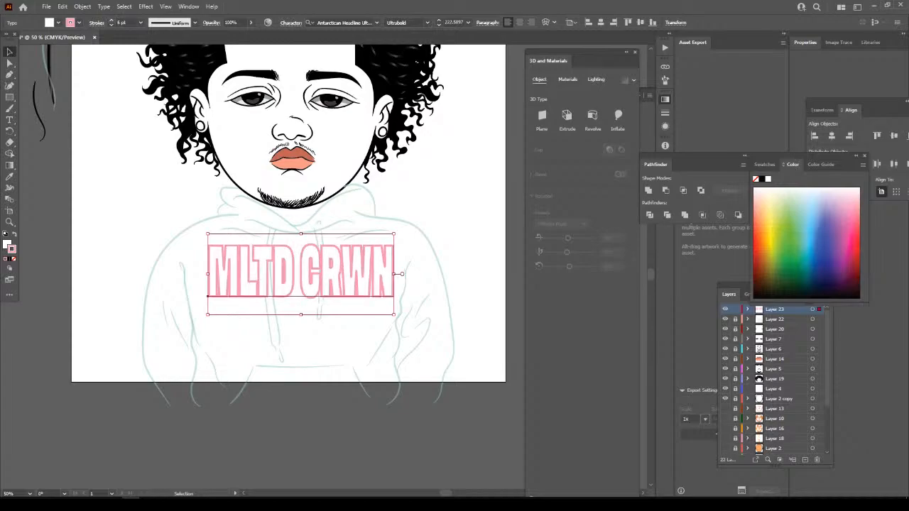
{"action": "key", "text": "Up"}
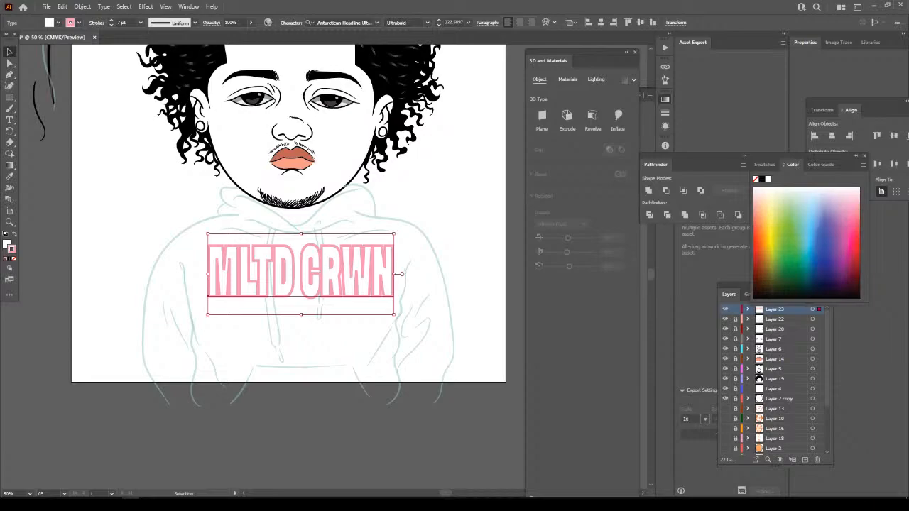
{"action": "key", "text": "x"}
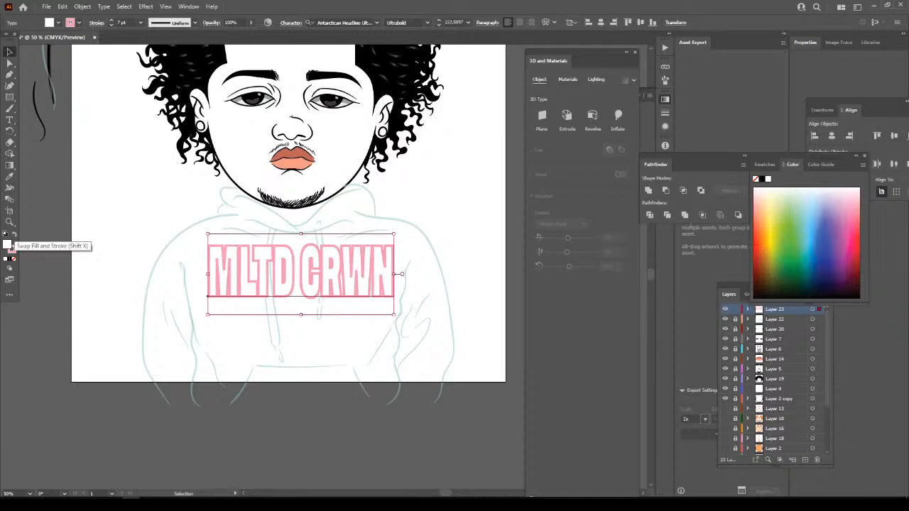
Reduce the stroke weight of the lettering's pink outline to 1 pt.
{"action": "key", "text": "Down"}
{"action": "key", "text": "Down"}
{"action": "key", "text": "Down"}
{"action": "key", "text": "Down"}
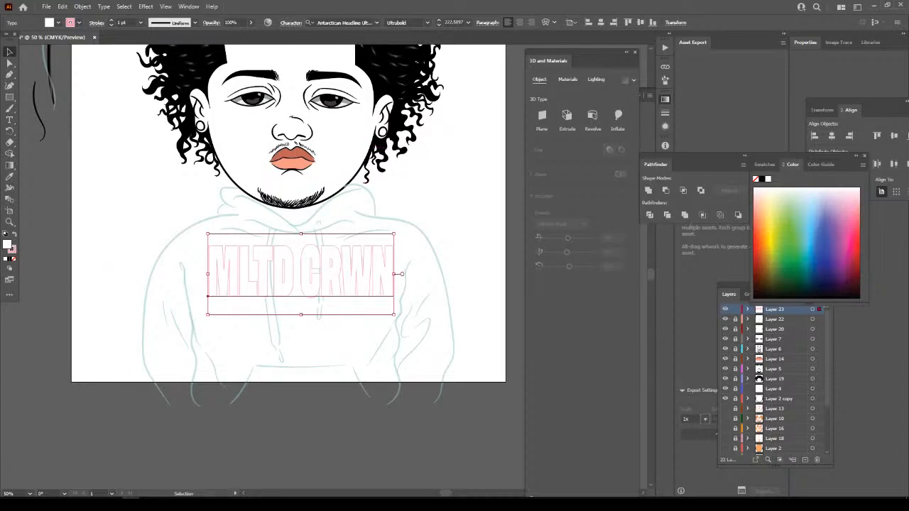
Warp the "MLTD CRWN" lettering with a 13% horizontal Arc, and scale it down slightly to sit lower on the chest.
{"action": "left_click", "coordinate": [545, 22]}
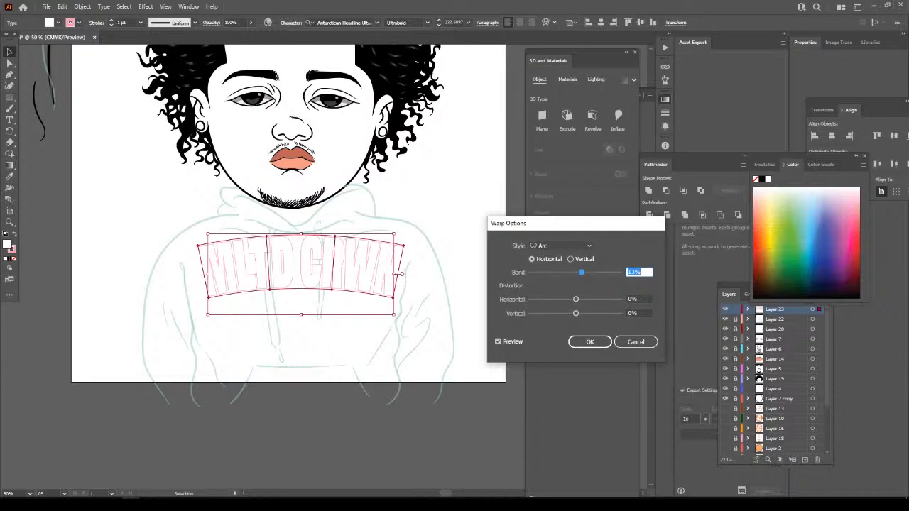
{"action": "left_click", "coordinate": [589, 342]}
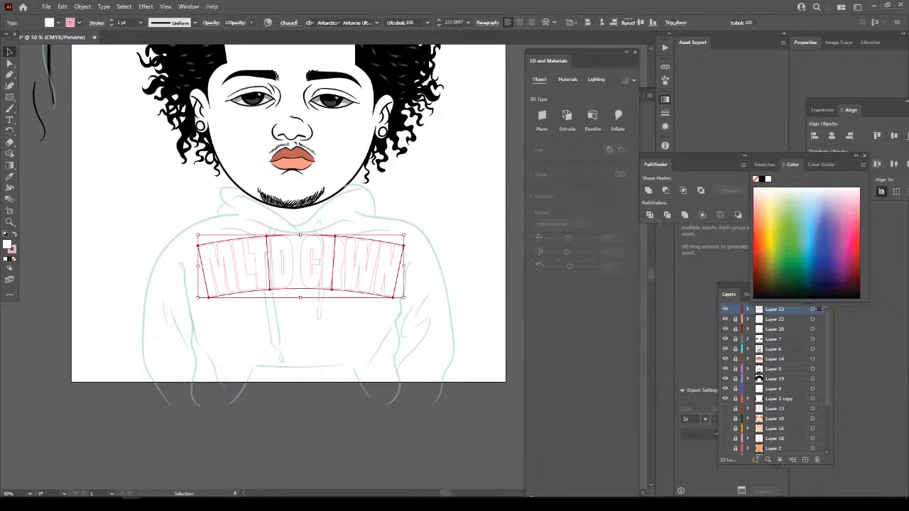
{"action": "left_click_drag", "start_coordinate": [404, 235], "coordinate": [389, 239]}
{"action": "left_click_drag", "start_coordinate": [388, 298], "coordinate": [393, 246]}
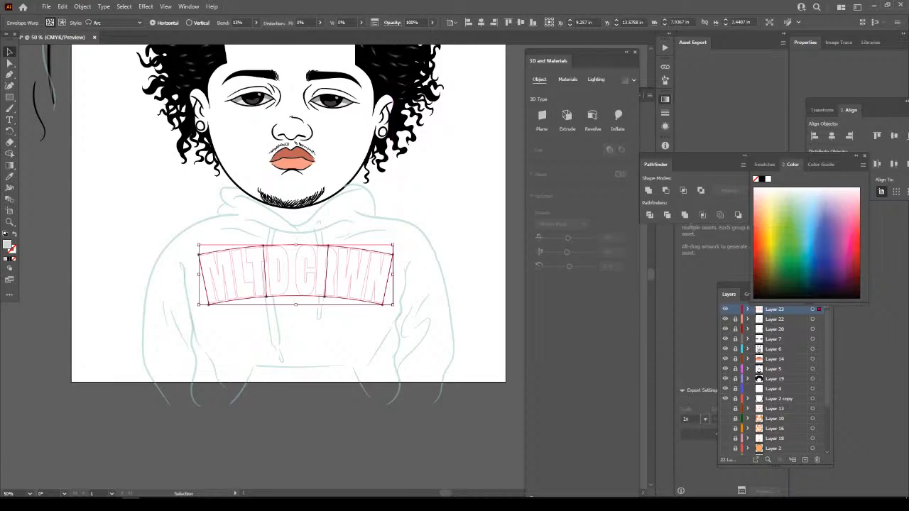
{"action": "left_click", "coordinate": [398, 367]}
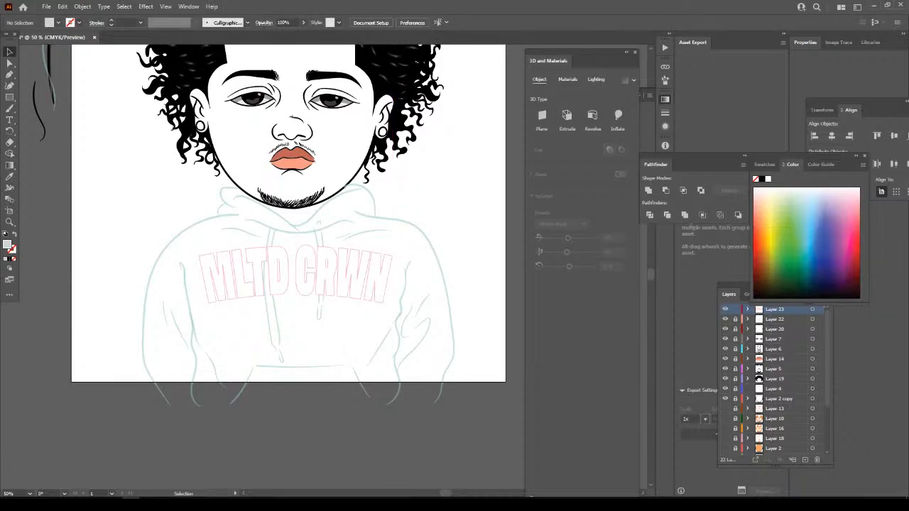
Lock the lettering's Layer 23 and move Layer 22 above it.
{"action": "left_click", "coordinate": [735, 310]}
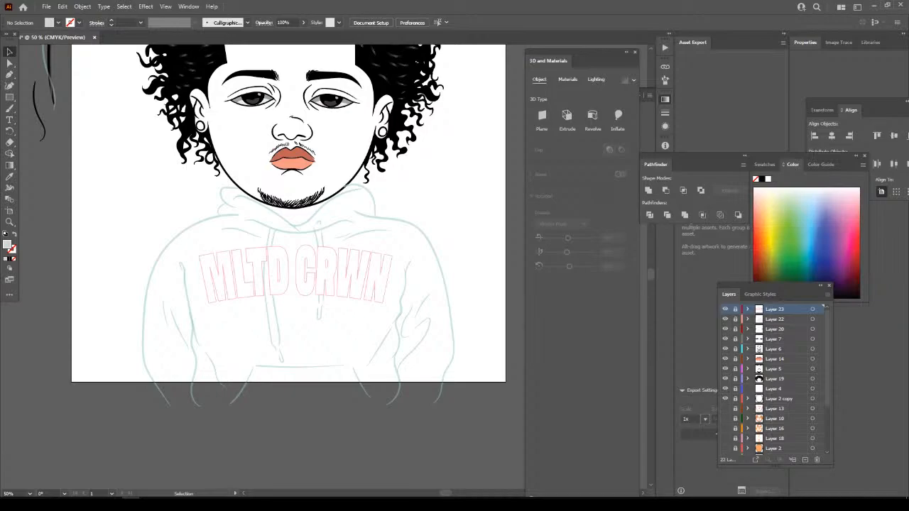
{"action": "left_click_drag", "start_coordinate": [775, 319], "coordinate": [775, 304]}
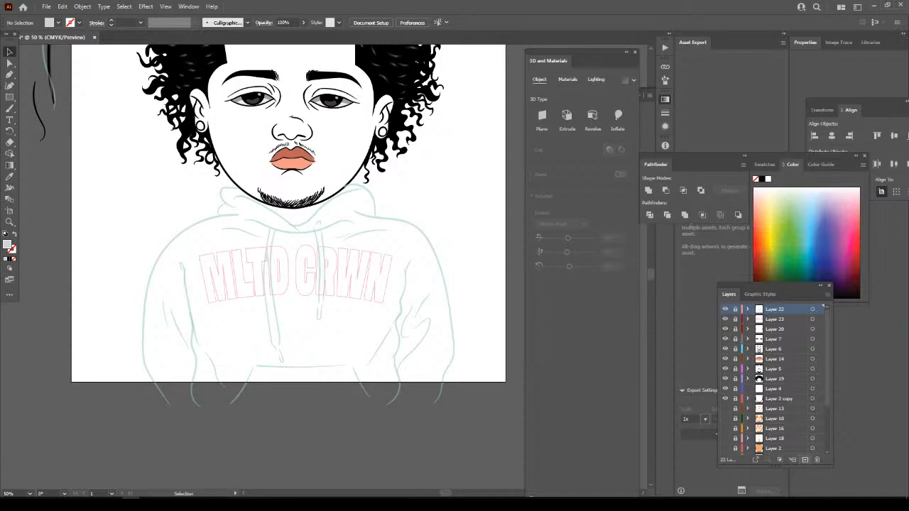
Add a new layer at the top of the stack and ready the Paintbrush with the default white fill and black stroke.
{"action": "left_click", "coordinate": [805, 460]}
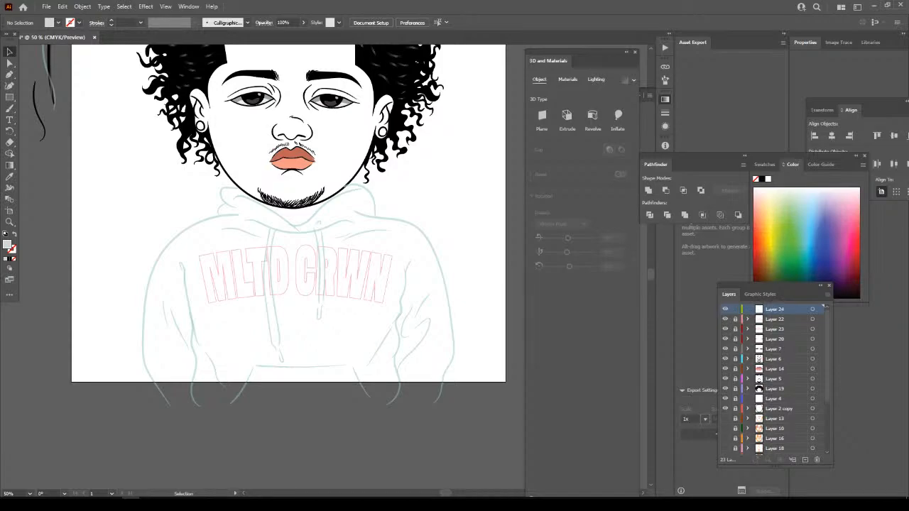
{"action": "left_click", "coordinate": [6, 235]}
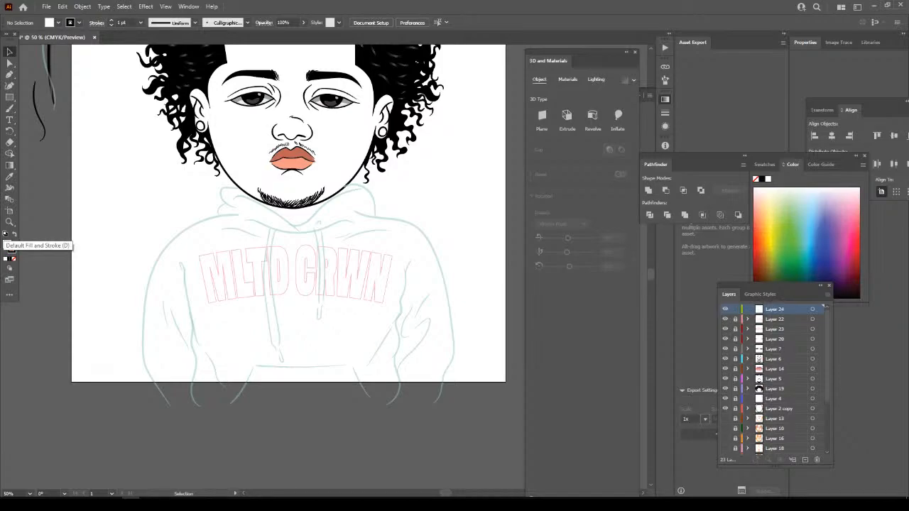
{"action": "left_click", "coordinate": [10, 108]}
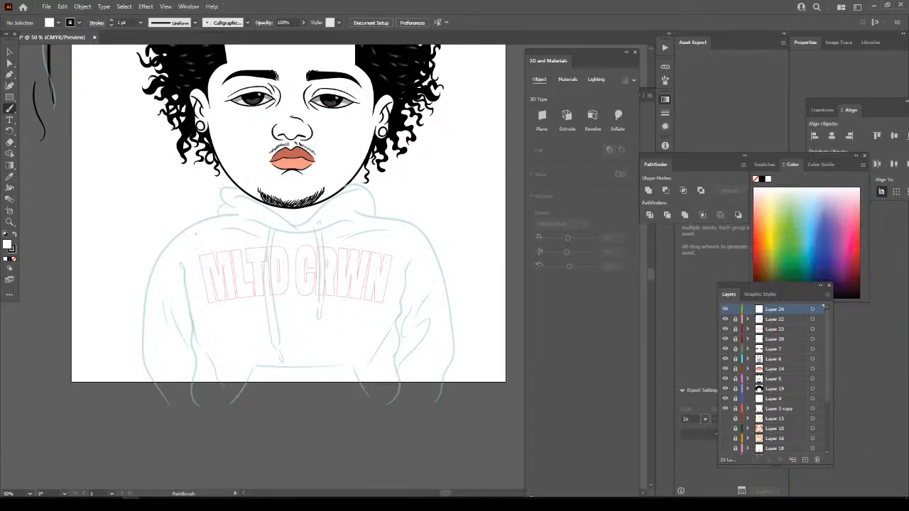
{"action": "left_click_drag", "start_coordinate": [461, 386], "coordinate": [130, 399]}
{"action": "left_click", "coordinate": [140, 22]}
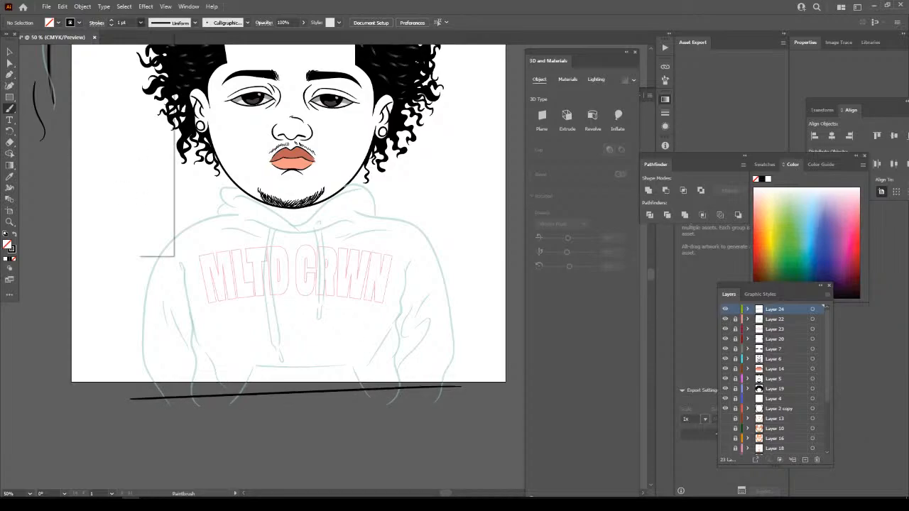
{"action": "left_click", "coordinate": [154, 74]}
{"action": "left_click_drag", "start_coordinate": [477, 384], "coordinate": [96, 390]}
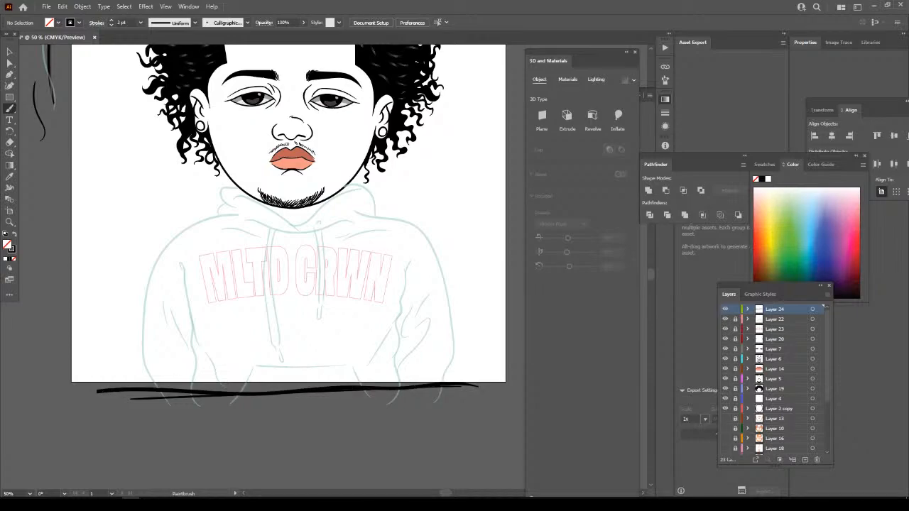
{"action": "key", "text": "ctrl+z"}
{"action": "scroll", "coordinate": [281, 426], "scroll_direction": "up", "scroll_amount": 1}
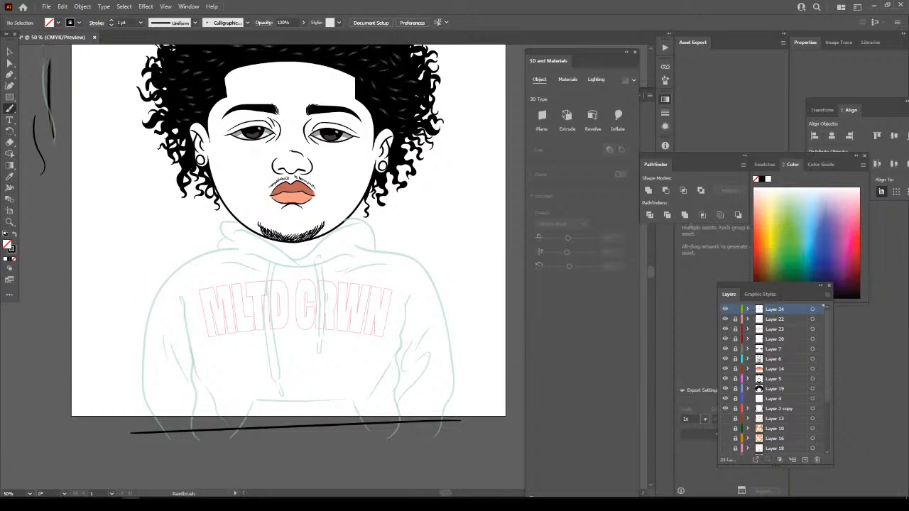
{"action": "key", "text": "ctrl+z"}
Brush a straight horizontal line just below the artboard across the hoodie's full width, using a 2 pt stroke weight.
{"action": "left_click_drag", "start_coordinate": [468, 427], "coordinate": [120, 428]}
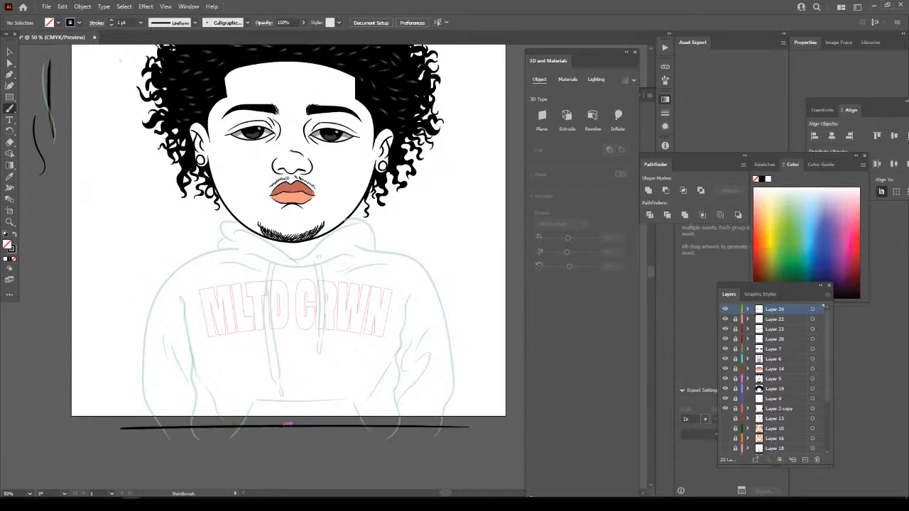
{"action": "left_click", "coordinate": [141, 22]}
{"action": "left_click", "coordinate": [152, 73]}
{"action": "left_click_drag", "start_coordinate": [480, 427], "coordinate": [106, 427]}
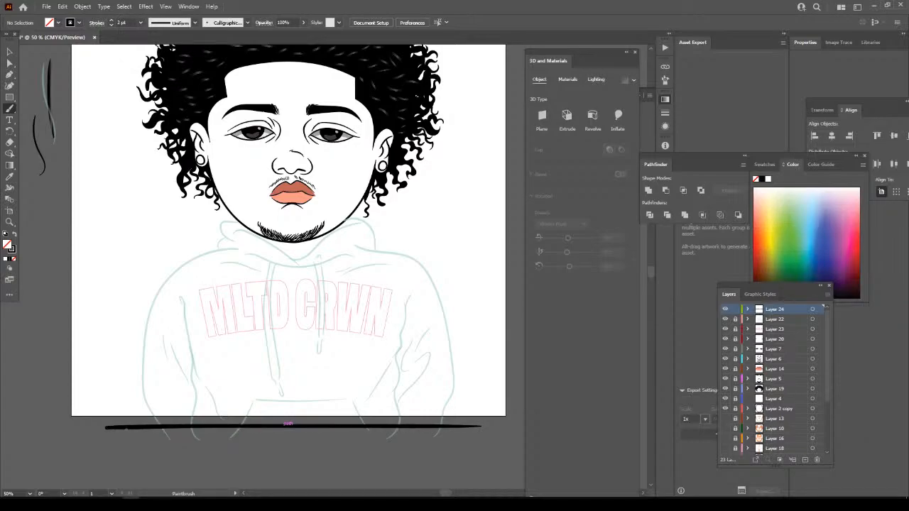
Brush the wavy inner line of the hoodie's right-hand sleeve over the sketch, from the cuff up to the armpit.
{"action": "scroll", "coordinate": [282, 426], "scroll_direction": "down", "scroll_amount": 2}
{"action": "key", "text": "ctrl+="}
{"action": "scroll", "coordinate": [314, 428], "scroll_direction": "right", "scroll_amount": 1}
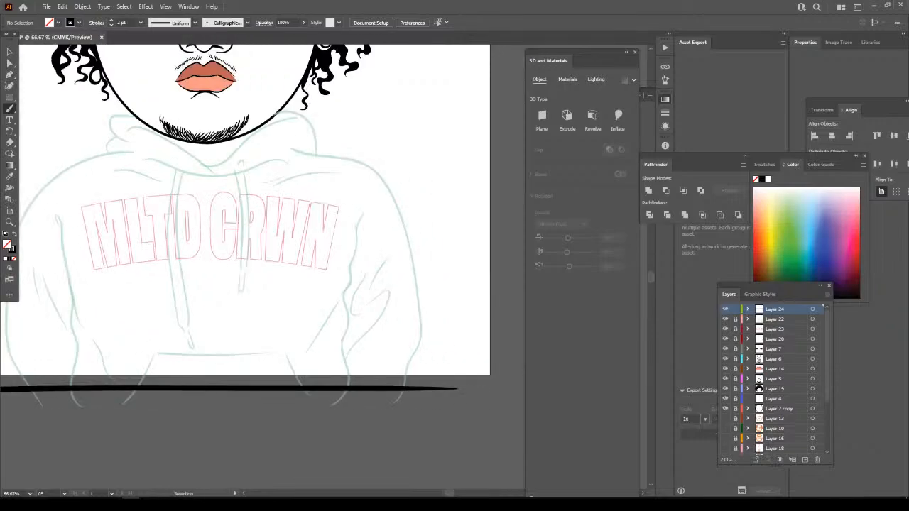
{"action": "key", "text": "ctrl+="}
{"action": "scroll", "coordinate": [313, 428], "scroll_direction": "right", "scroll_amount": 1}
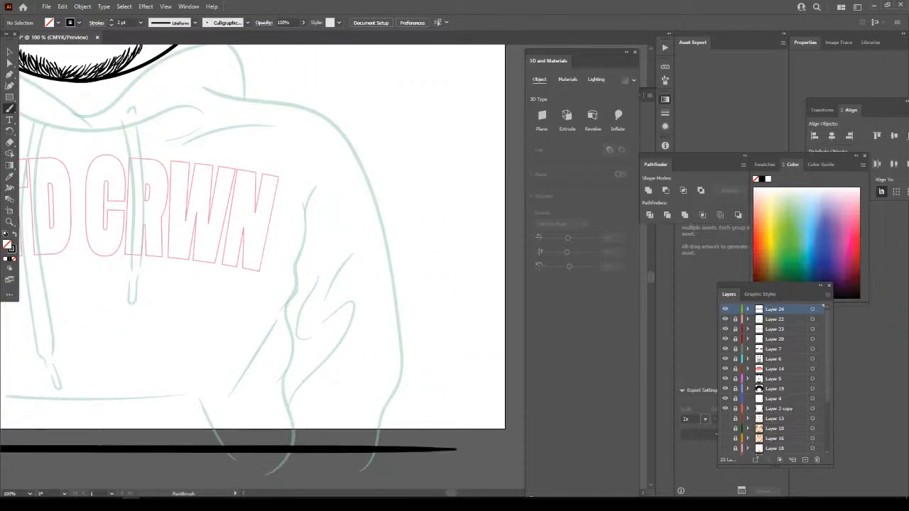
{"action": "mouse_move", "coordinate": [277, 469]}
{"action": "left_mouse_down"}
{"action": "mouse_move", "coordinate": [295, 432]}
{"action": "mouse_move", "coordinate": [282, 382]}
{"action": "mouse_move", "coordinate": [288, 363]}
{"action": "mouse_move", "coordinate": [275, 382]}
{"action": "mouse_move", "coordinate": [290, 360]}
{"action": "mouse_move", "coordinate": [310, 187]}
{"action": "left_mouse_up"}
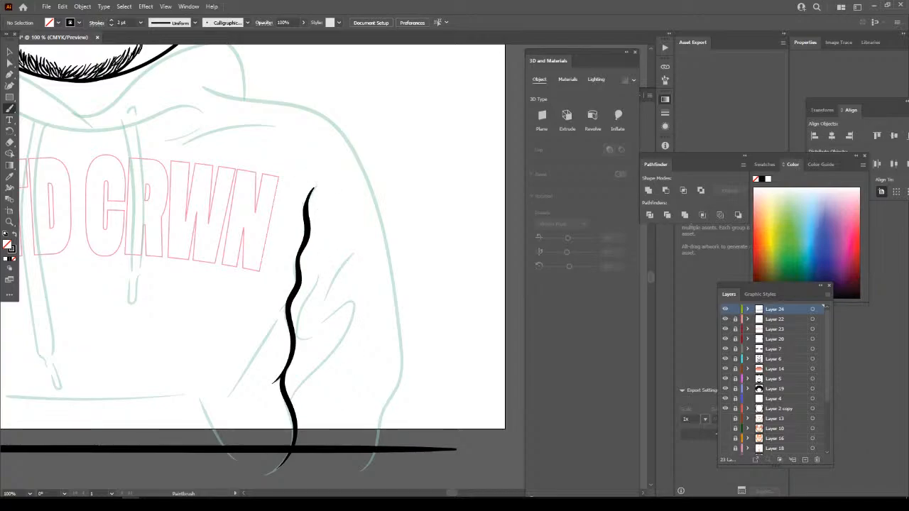
Brush the inner line of the hoodie's left-hand sleeve over the sketch, from the cuff up to the armpit.
{"action": "key", "text": "ctrl+minus"}
{"action": "key", "text": "ctrl+minus"}
{"action": "key", "text": "ctrl+minus"}
{"action": "key", "text": "ctrl+plus"}
{"action": "scroll", "coordinate": [263, 242], "scroll_direction": "up", "scroll_amount": 1}
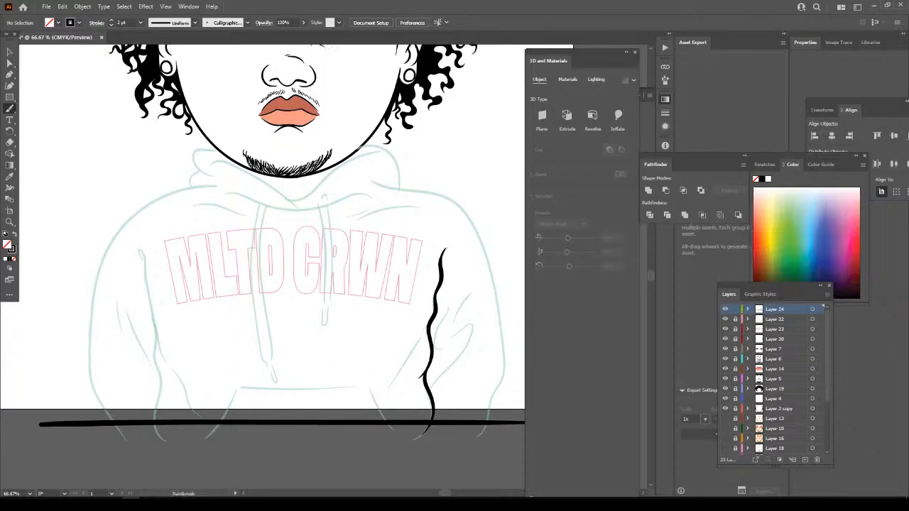
{"action": "left_click_drag", "start_coordinate": [162, 430], "coordinate": [158, 329]}
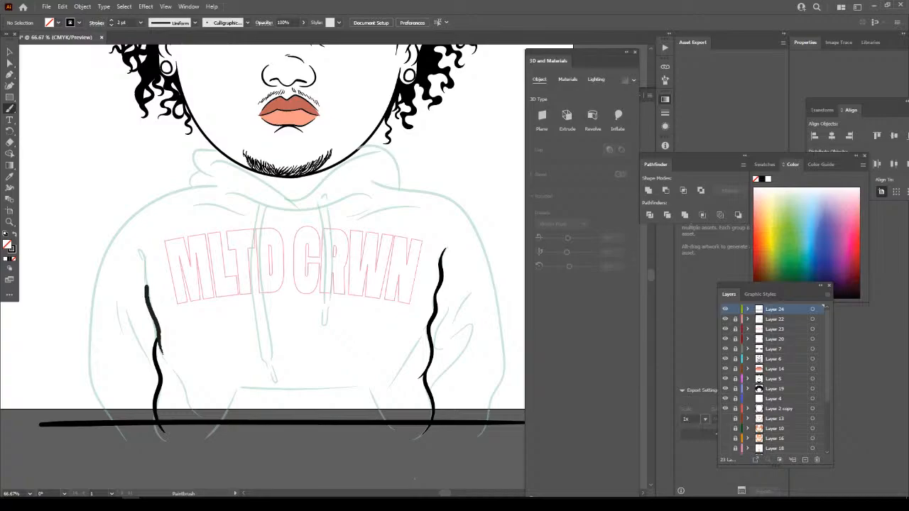
{"action": "left_click_drag", "start_coordinate": [146, 270], "coordinate": [140, 250]}
Brush the outer contour of the left-hand sleeve from below the artboard up over the shoulder to the hood.
{"action": "key", "text": "ctrl+minus"}
{"action": "key", "text": "ctrl+minus"}
{"action": "key", "text": "ctrl+minus"}
{"action": "key", "text": "ctrl+equal"}
{"action": "key", "text": "ctrl+equal"}
{"action": "key", "text": "ctrl+equal"}
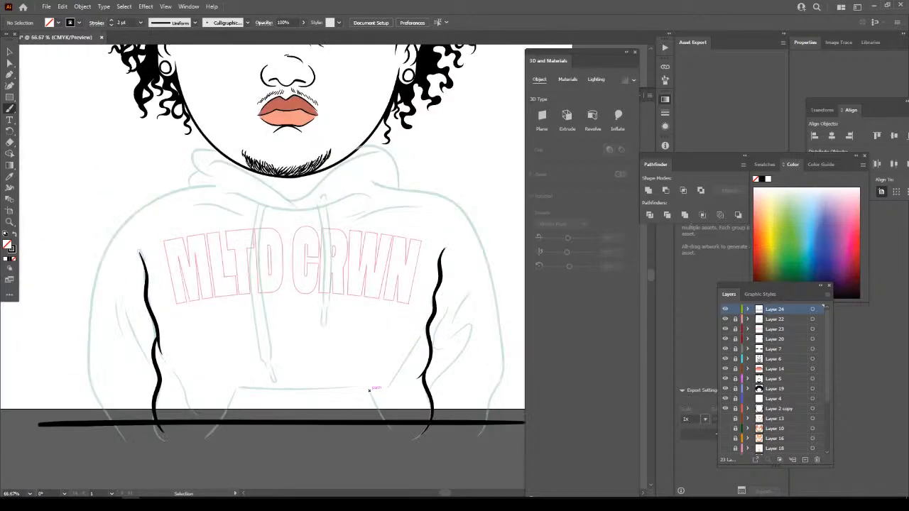
{"action": "left_click_drag", "start_coordinate": [302, 392], "coordinate": [358, 402]}
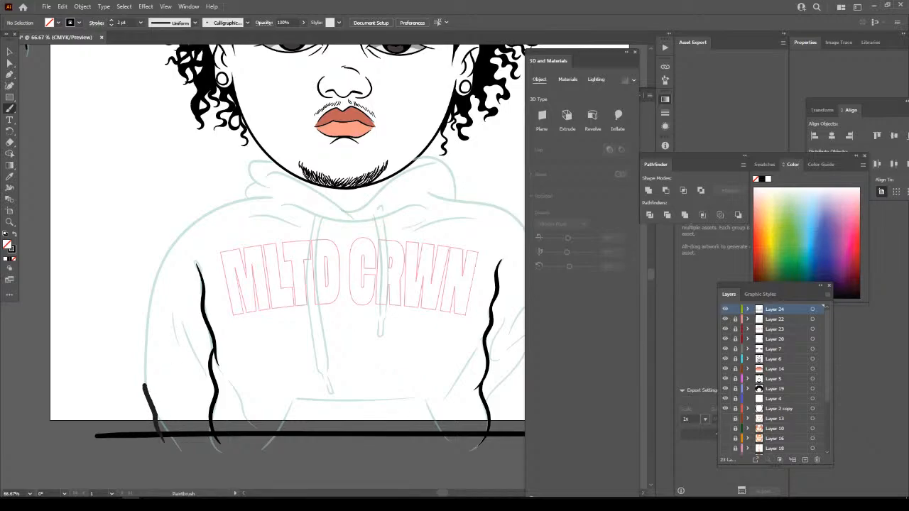
{"action": "mouse_move", "coordinate": [145, 386]}
{"action": "left_mouse_down"}
{"action": "mouse_move", "coordinate": [151, 278]}
{"action": "mouse_move", "coordinate": [165, 246]}
{"action": "mouse_move", "coordinate": [247, 202]}
{"action": "left_mouse_up"}
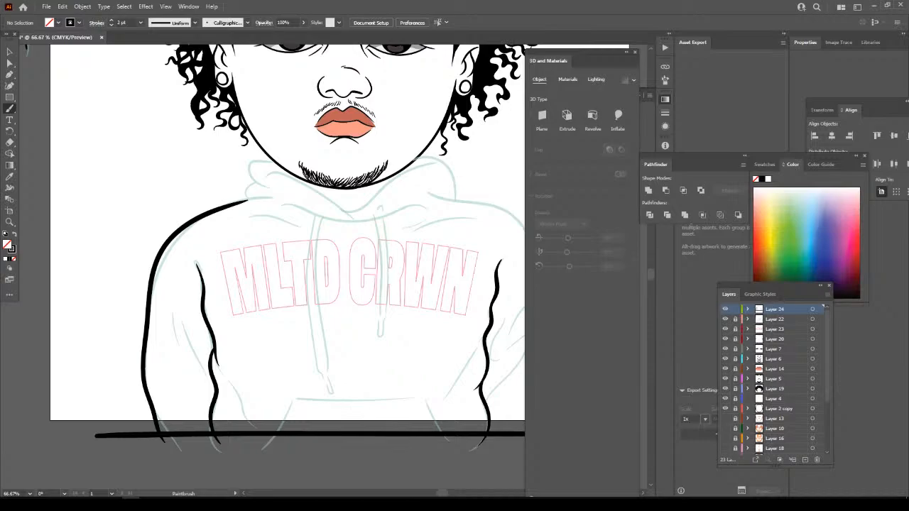
Brush the outer contour of the right-hand shoulder and sleeve from the hood down past the artboard's lower edge.
{"action": "key", "text": "ctrl+minus"}
{"action": "key", "text": "ctrl+minus"}
{"action": "scroll", "coordinate": [394, 420], "scroll_direction": "right", "scroll_amount": 1}
{"action": "key", "text": "ctrl+plus"}
{"action": "key", "text": "ctrl+plus"}
{"action": "scroll", "coordinate": [393, 419], "scroll_direction": "right", "scroll_amount": 2}
{"action": "key", "text": "ctrl+plus"}
{"action": "scroll", "coordinate": [408, 416], "scroll_direction": "down", "scroll_amount": 2}
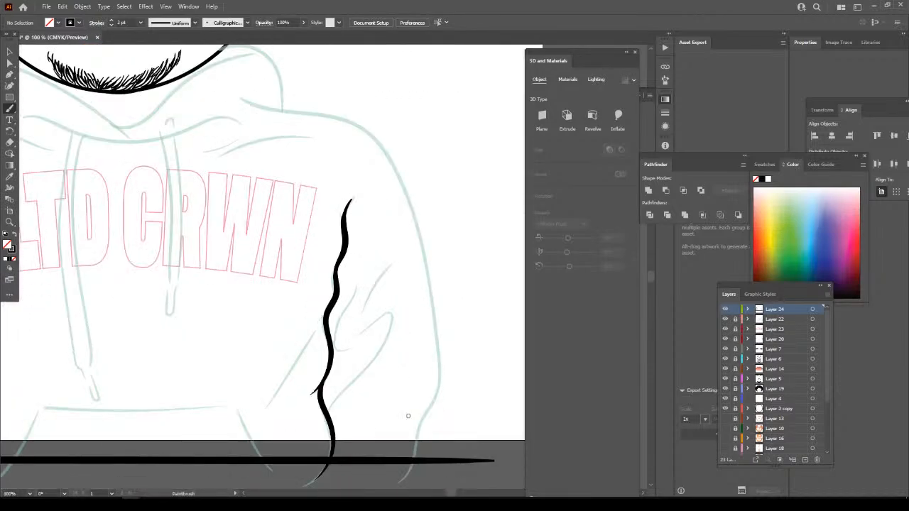
{"action": "scroll", "coordinate": [407, 415], "scroll_direction": "down", "scroll_amount": 1}
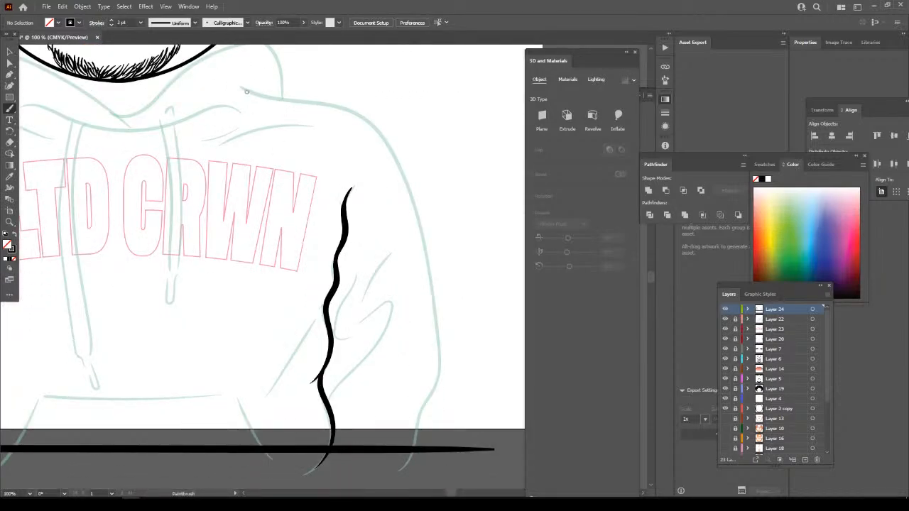
{"action": "mouse_move", "coordinate": [269, 95]}
{"action": "left_mouse_down"}
{"action": "mouse_move", "coordinate": [356, 116]}
{"action": "mouse_move", "coordinate": [407, 169]}
{"action": "mouse_move", "coordinate": [429, 236]}
{"action": "mouse_move", "coordinate": [445, 359]}
{"action": "mouse_move", "coordinate": [418, 461]}
{"action": "left_mouse_up"}
Examine the inked hoodie outline as a whole and the sketched hood and neckline up close.
{"action": "key", "text": "ctrl+minus"}
{"action": "key", "text": "ctrl+minus"}
{"action": "key", "text": "ctrl+minus"}
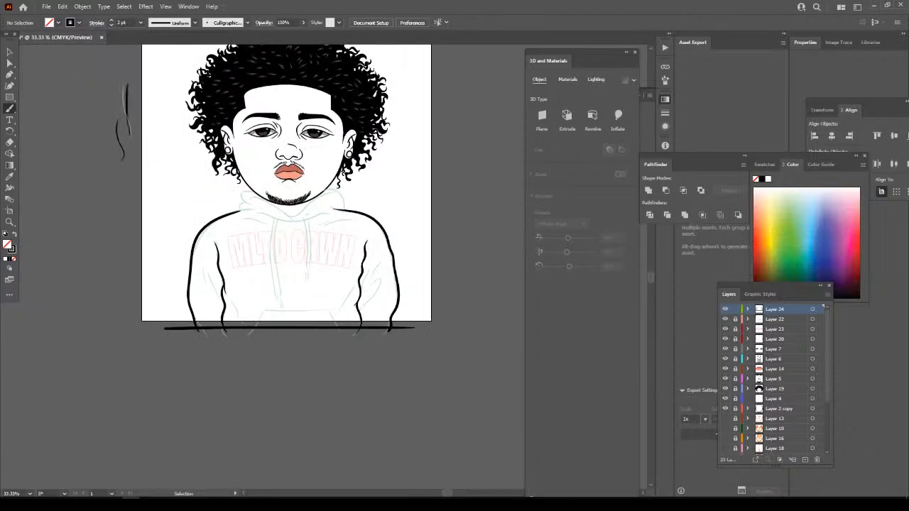
{"action": "left_click_drag", "start_coordinate": [284, 213], "coordinate": [295, 247]}
{"action": "key", "text": "ctrl+equal"}
{"action": "key", "text": "ctrl+equal"}
{"action": "key", "text": "ctrl+equal"}
{"action": "key", "text": "ctrl+equal"}
{"action": "scroll", "coordinate": [375, 414], "scroll_direction": "up", "scroll_amount": 2}
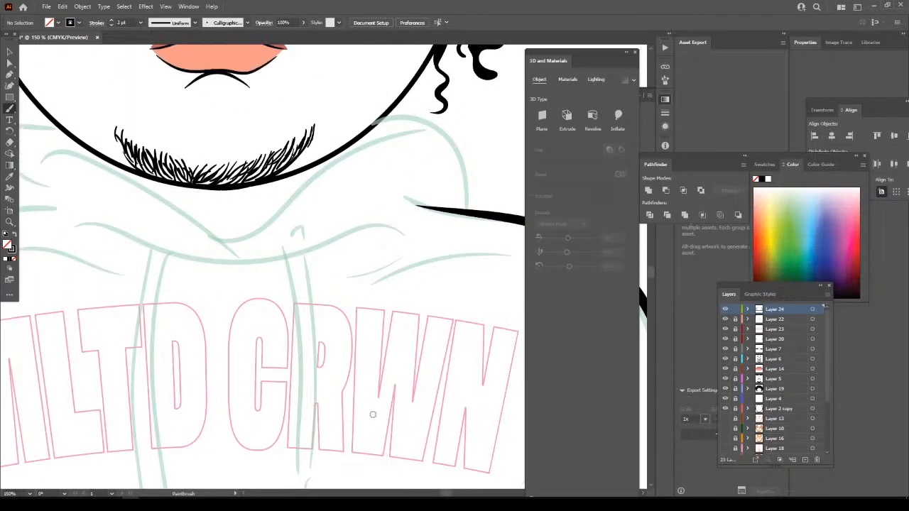
{"action": "key", "text": "ctrl+minus"}
{"action": "key", "text": "ctrl+minus"}
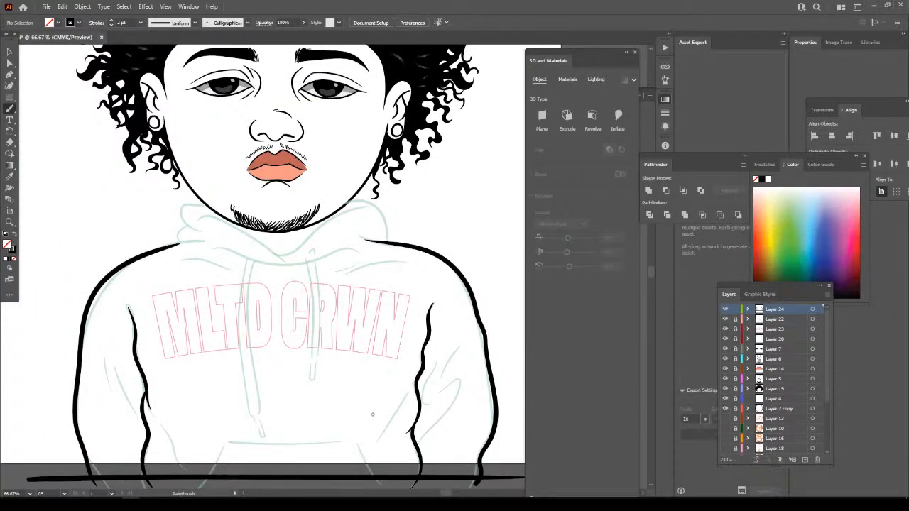
{"action": "scroll", "coordinate": [372, 414], "scroll_direction": "down", "scroll_amount": 1}
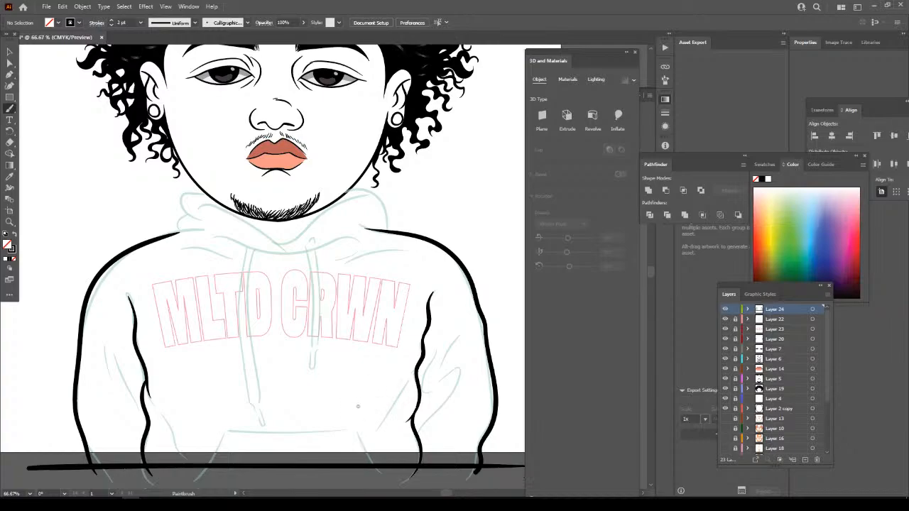
Brush two short tapered fold lines branching outward from the inner line of the right-hand sleeve.
{"action": "key", "text": "ctrl+equal"}
{"action": "key", "text": "ctrl+equal"}
{"action": "key", "text": "ctrl+equal"}
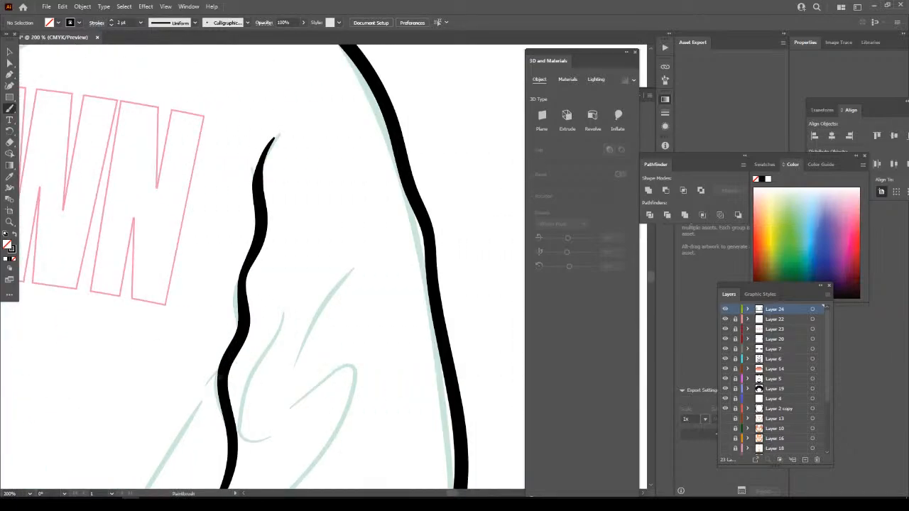
{"action": "mouse_move", "coordinate": [220, 376]}
{"action": "left_mouse_down"}
{"action": "mouse_move", "coordinate": [268, 333]}
{"action": "mouse_move", "coordinate": [302, 270]}
{"action": "left_mouse_up"}
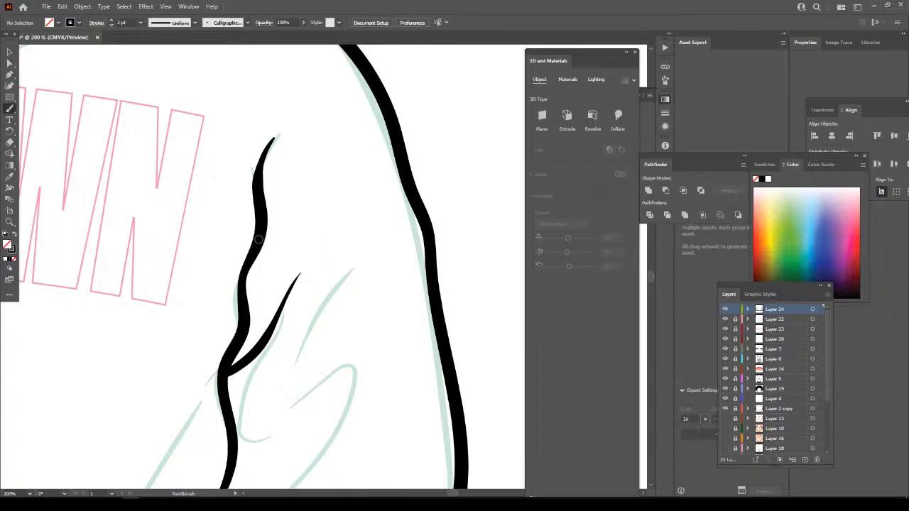
{"action": "mouse_move", "coordinate": [257, 241]}
{"action": "left_mouse_down"}
{"action": "mouse_move", "coordinate": [292, 185]}
{"action": "mouse_move", "coordinate": [302, 142]}
{"action": "left_mouse_up"}
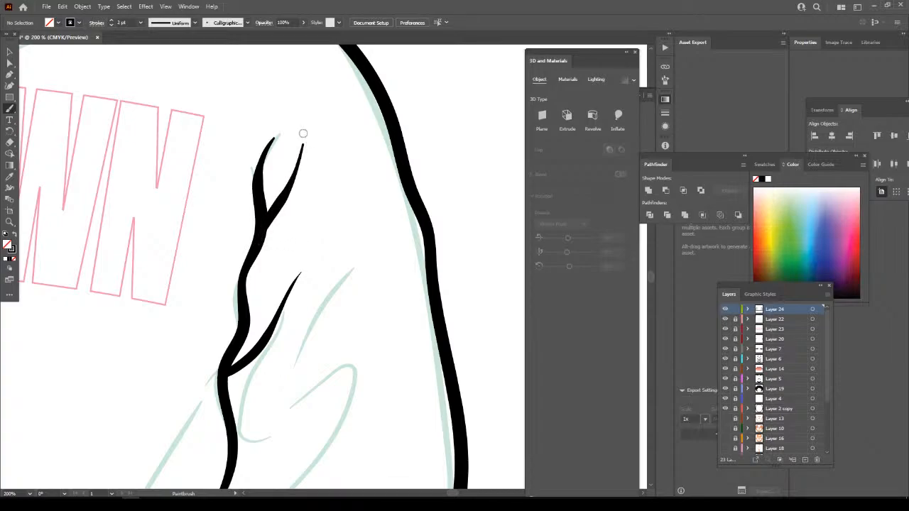
Brush a short tapered fold line branching outward from the upper inner line of the left-hand sleeve.
{"action": "key", "text": "ctrl+minus"}
{"action": "key", "text": "ctrl+minus"}
{"action": "key", "text": "ctrl+minus"}
{"action": "key", "text": "ctrl+minus"}
{"action": "key", "text": "ctrl+minus"}
{"action": "scroll", "coordinate": [323, 266], "scroll_direction": "left", "scroll_amount": 1}
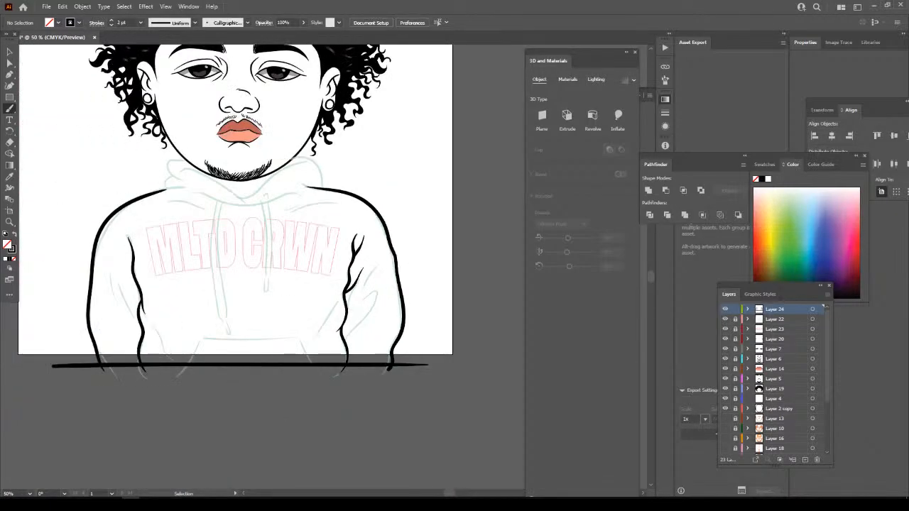
{"action": "key", "text": "ctrl+plus"}
{"action": "key", "text": "ctrl+plus"}
{"action": "scroll", "coordinate": [323, 267], "scroll_direction": "left", "scroll_amount": 3}
{"action": "key", "text": "ctrl+plus"}
{"action": "key", "text": "ctrl+plus"}
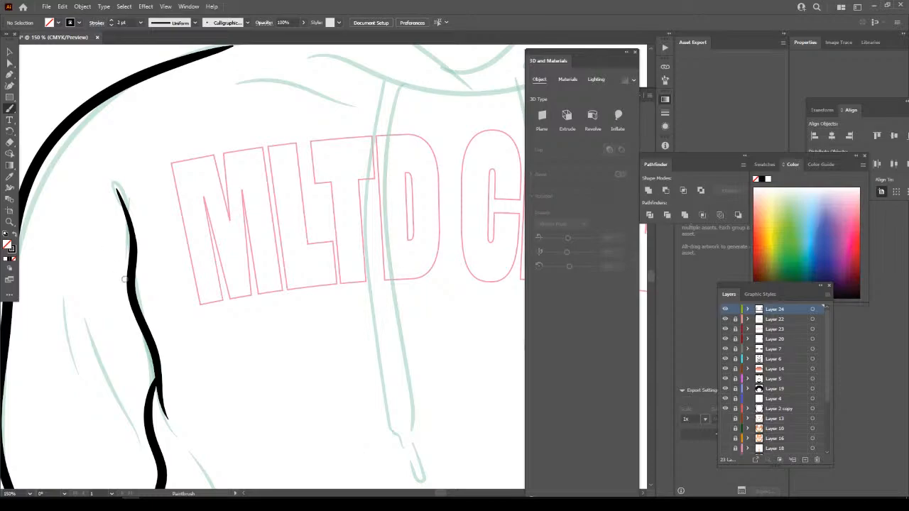
{"action": "left_click_drag", "start_coordinate": [128, 287], "coordinate": [86, 189]}
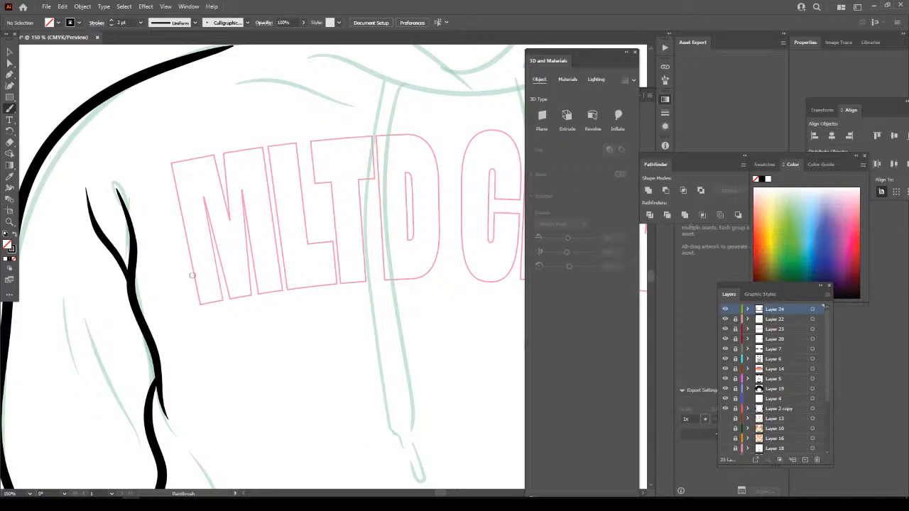
Brush a short tapered fold line on the chest beside the M of the lettering.
{"action": "mouse_move", "coordinate": [182, 318]}
{"action": "left_mouse_down"}
{"action": "mouse_move", "coordinate": [175, 246]}
{"action": "mouse_move", "coordinate": [181, 212]}
{"action": "left_mouse_up"}
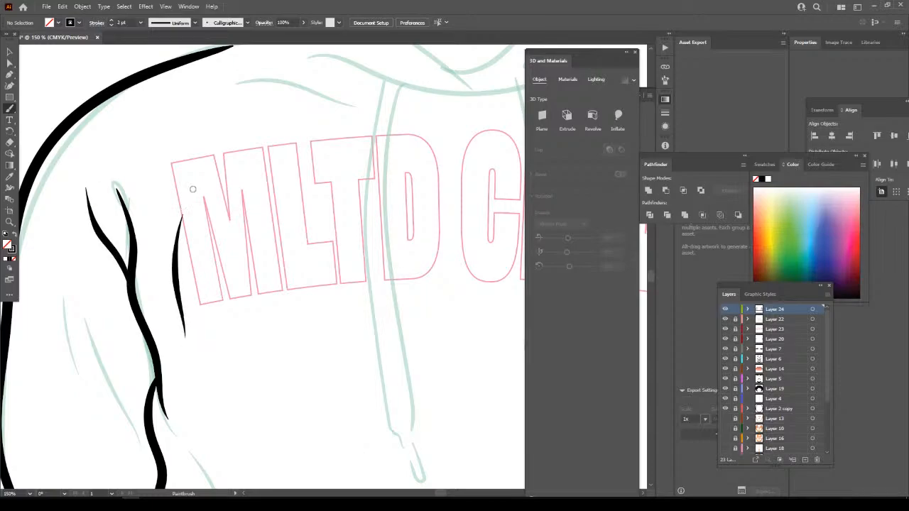
{"action": "key", "text": "ctrl+minus"}
{"action": "key", "text": "ctrl+minus"}
{"action": "key", "text": "ctrl+minus"}
{"action": "key", "text": "ctrl+minus"}
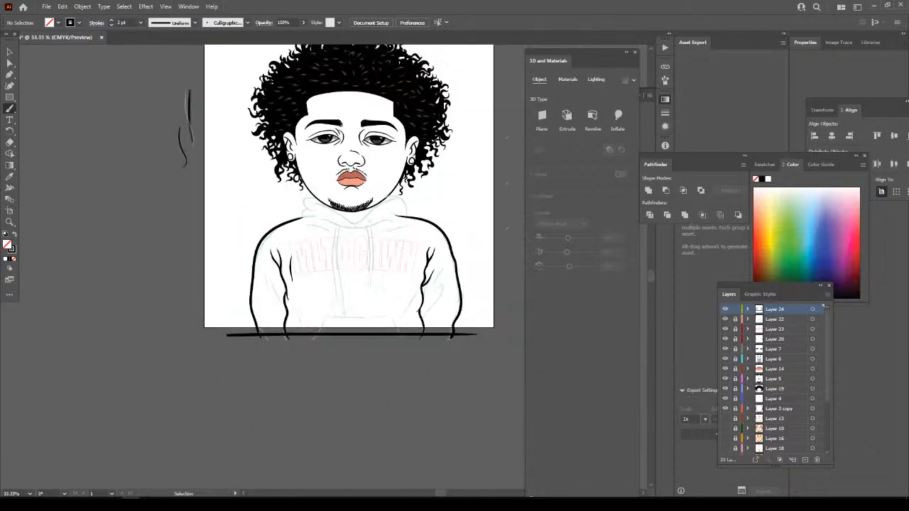
Brush two tapered fold lines, the upper one hooked, branching outward from the lower inner line of the right-hand sleeve.
{"action": "scroll", "coordinate": [324, 267], "scroll_direction": "down", "scroll_amount": 1}
{"action": "key", "text": "ctrl+plus"}
{"action": "key", "text": "ctrl+plus"}
{"action": "scroll", "coordinate": [426, 310], "scroll_direction": "up", "scroll_amount": 2}
{"action": "scroll", "coordinate": [433, 307], "scroll_direction": "down", "scroll_amount": 1}
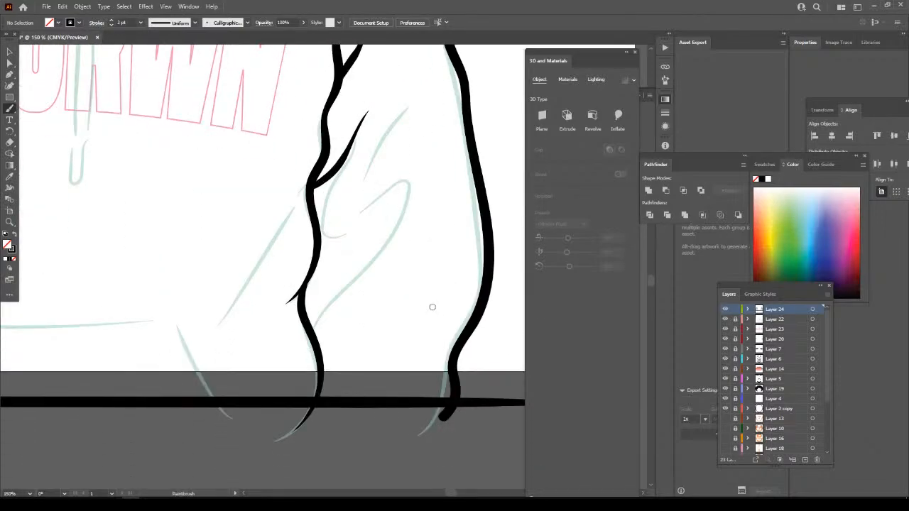
{"action": "mouse_move", "coordinate": [316, 321]}
{"action": "left_mouse_down"}
{"action": "mouse_move", "coordinate": [406, 232]}
{"action": "mouse_move", "coordinate": [426, 193]}
{"action": "mouse_move", "coordinate": [402, 208]}
{"action": "left_mouse_up"}
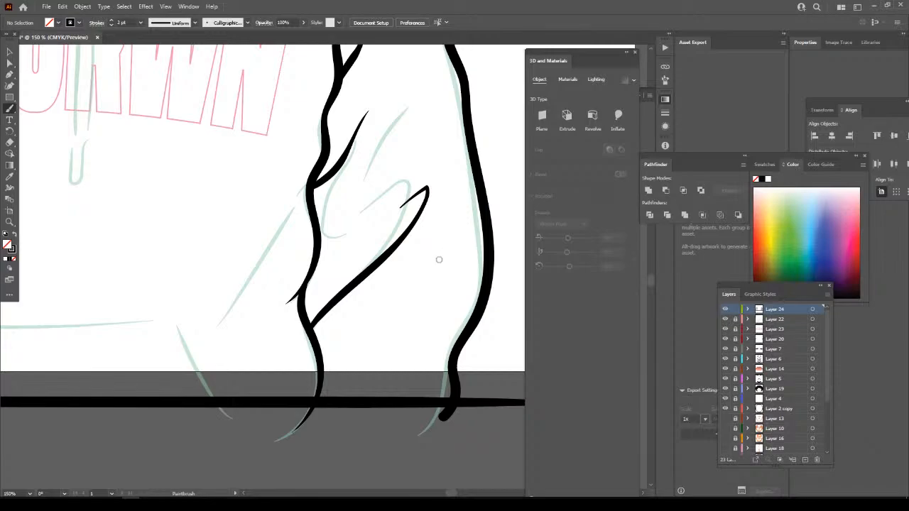
{"action": "mouse_move", "coordinate": [431, 269]}
{"action": "left_mouse_down"}
{"action": "mouse_move", "coordinate": [382, 307]}
{"action": "mouse_move", "coordinate": [313, 338]}
{"action": "left_mouse_up"}
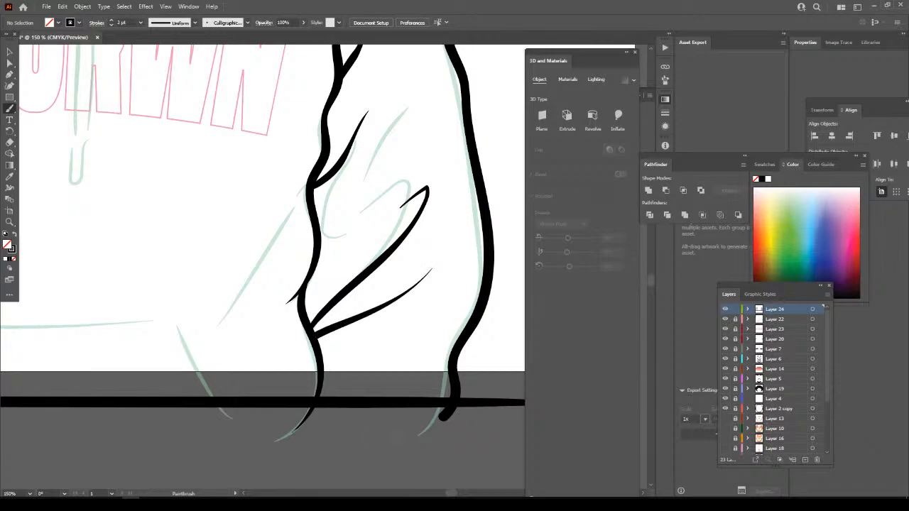
Brush two slanted tapered fold lines inside the lower part of the left-hand sleeve.
{"action": "key", "text": "ctrl+minus"}
{"action": "key", "text": "ctrl+minus"}
{"action": "key", "text": "ctrl+minus"}
{"action": "key", "text": "ctrl+minus"}
{"action": "scroll", "coordinate": [323, 267], "scroll_direction": "left", "scroll_amount": 5}
{"action": "key", "text": "ctrl+equal"}
{"action": "key", "text": "ctrl+equal"}
{"action": "key", "text": "ctrl+equal"}
{"action": "key", "text": "ctrl+equal"}
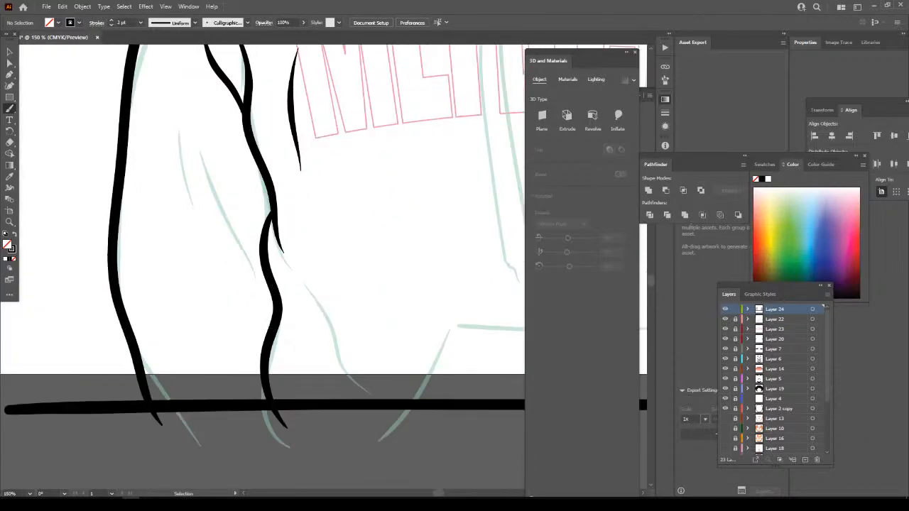
{"action": "scroll", "coordinate": [255, 324], "scroll_direction": "up", "scroll_amount": 3}
{"action": "left_click_drag", "start_coordinate": [277, 353], "coordinate": [204, 225]}
{"action": "left_click_drag", "start_coordinate": [210, 272], "coordinate": [174, 187]}
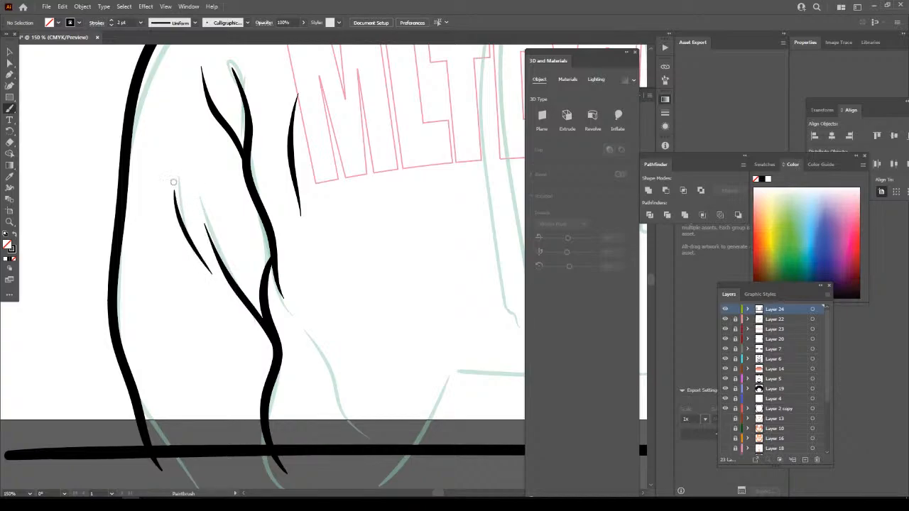
Brush the front pocket's top edge and its two slanted side openings over the sketch.
{"action": "key", "text": "ctrl+minus"}
{"action": "key", "text": "ctrl+minus"}
{"action": "key", "text": "ctrl+minus"}
{"action": "scroll", "coordinate": [323, 268], "scroll_direction": "right", "scroll_amount": 3}
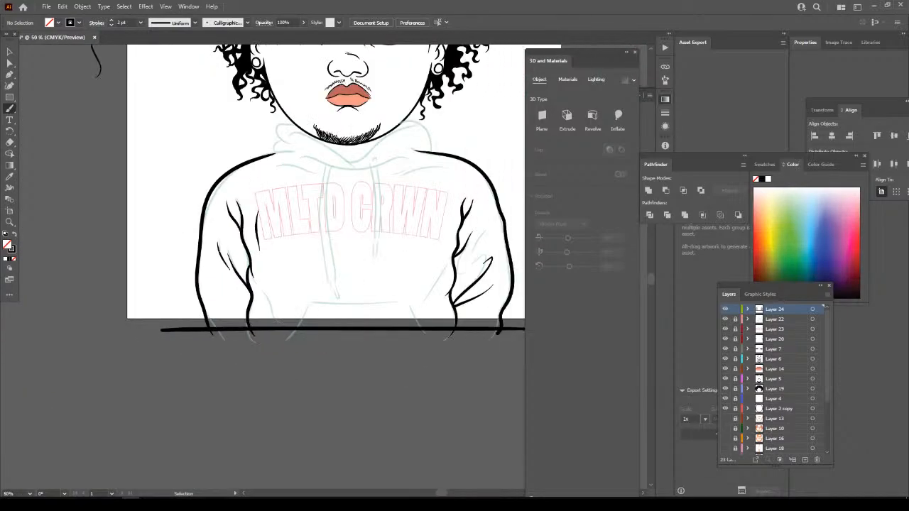
{"action": "key", "text": "ctrl+equal"}
{"action": "key", "text": "ctrl+equal"}
{"action": "key", "text": "ctrl+equal"}
{"action": "scroll", "coordinate": [379, 427], "scroll_direction": "down", "scroll_amount": 3}
{"action": "mouse_move", "coordinate": [488, 407]}
{"action": "left_mouse_down"}
{"action": "mouse_move", "coordinate": [451, 340]}
{"action": "mouse_move", "coordinate": [420, 323]}
{"action": "mouse_move", "coordinate": [187, 324]}
{"action": "mouse_move", "coordinate": [147, 355]}
{"action": "mouse_move", "coordinate": [112, 417]}
{"action": "left_mouse_up"}
{"action": "key", "text": "ctrl+minus"}
{"action": "key", "text": "ctrl+minus"}
{"action": "key", "text": "ctrl+minus"}
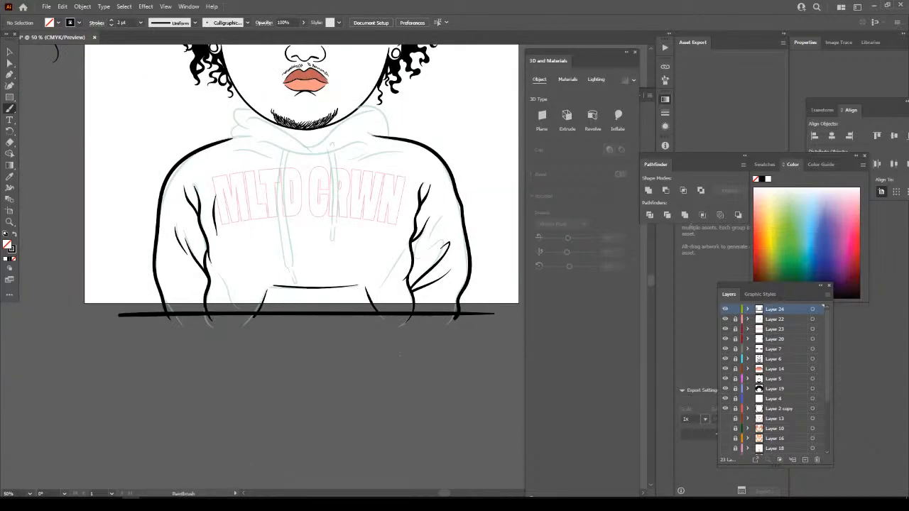
Ink the right-hand drawstring with its looped upper end and tapered tip over the sketch.
{"action": "scroll", "coordinate": [400, 354], "scroll_direction": "up", "scroll_amount": 1}
{"action": "key", "text": "ctrl+plus"}
{"action": "scroll", "coordinate": [400, 354], "scroll_direction": "right", "scroll_amount": 1}
{"action": "key", "text": "ctrl+plus"}
{"action": "key", "text": "ctrl+plus"}
{"action": "scroll", "coordinate": [400, 354], "scroll_direction": "up", "scroll_amount": 4}
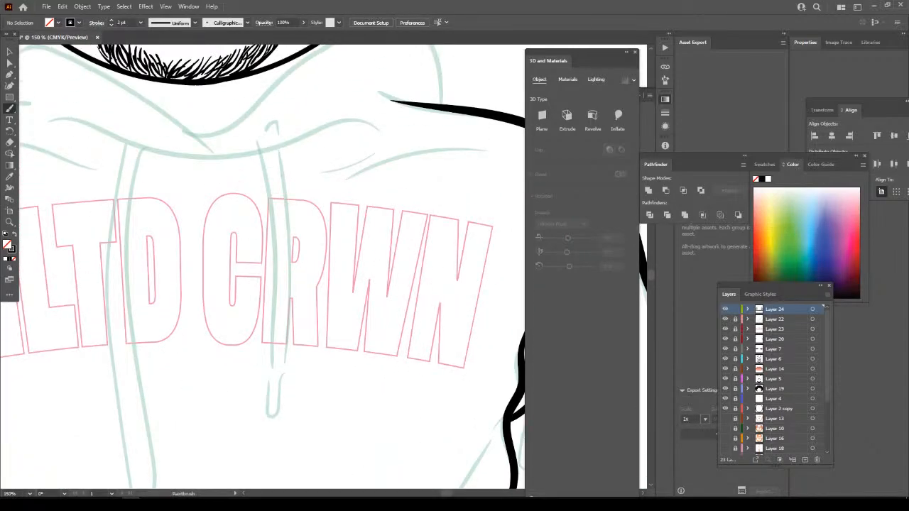
{"action": "mouse_move", "coordinate": [288, 355]}
{"action": "left_mouse_down"}
{"action": "mouse_move", "coordinate": [289, 207]}
{"action": "mouse_move", "coordinate": [273, 127]}
{"action": "mouse_move", "coordinate": [255, 144]}
{"action": "mouse_move", "coordinate": [275, 250]}
{"action": "mouse_move", "coordinate": [271, 367]}
{"action": "left_mouse_up"}
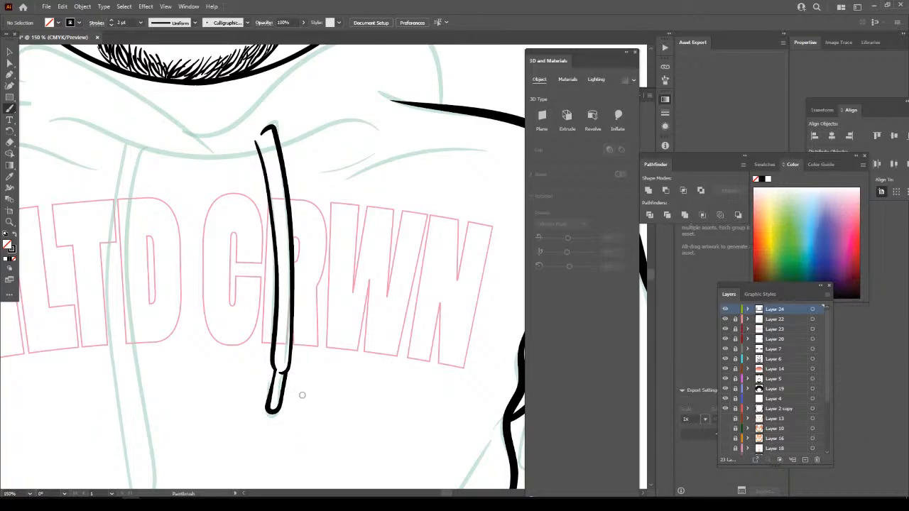
Ink the longer left-hand drawstring and its tip, from the neckline down to just above the pocket.
{"action": "key", "text": "ctrl+minus"}
{"action": "key", "text": "ctrl+minus"}
{"action": "scroll", "coordinate": [309, 387], "scroll_direction": "left", "scroll_amount": 2}
{"action": "key", "text": "ctrl+equal"}
{"action": "scroll", "coordinate": [316, 379], "scroll_direction": "down", "scroll_amount": 1}
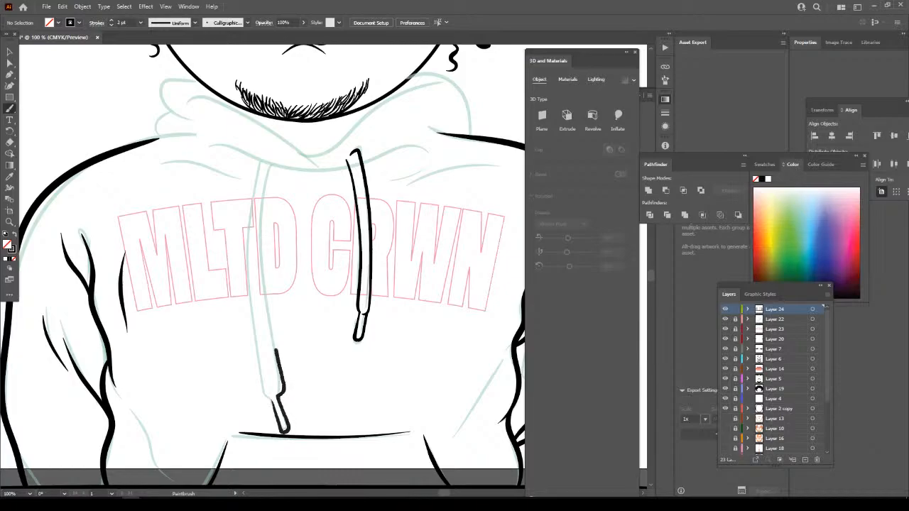
{"action": "mouse_move", "coordinate": [276, 349]}
{"action": "left_mouse_down"}
{"action": "mouse_move", "coordinate": [261, 259]}
{"action": "mouse_move", "coordinate": [269, 165]}
{"action": "left_mouse_up"}
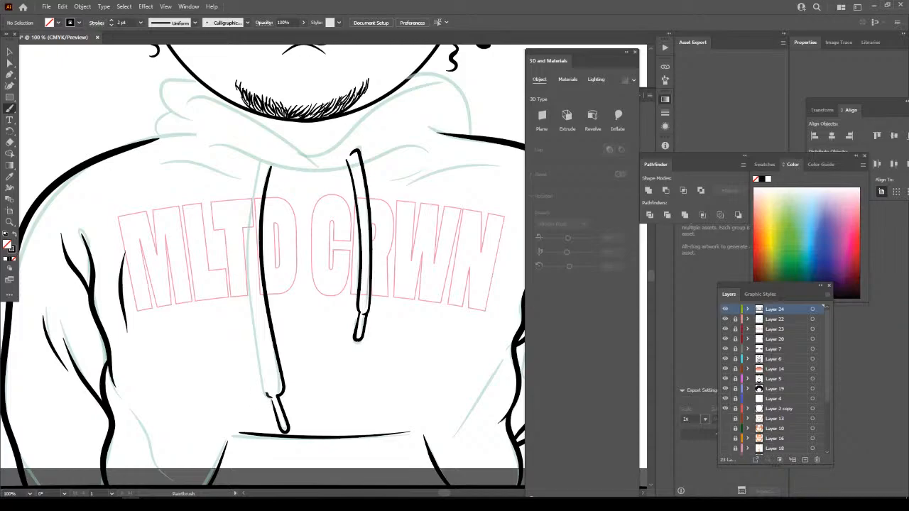
{"action": "left_click_drag", "start_coordinate": [267, 394], "coordinate": [246, 243]}
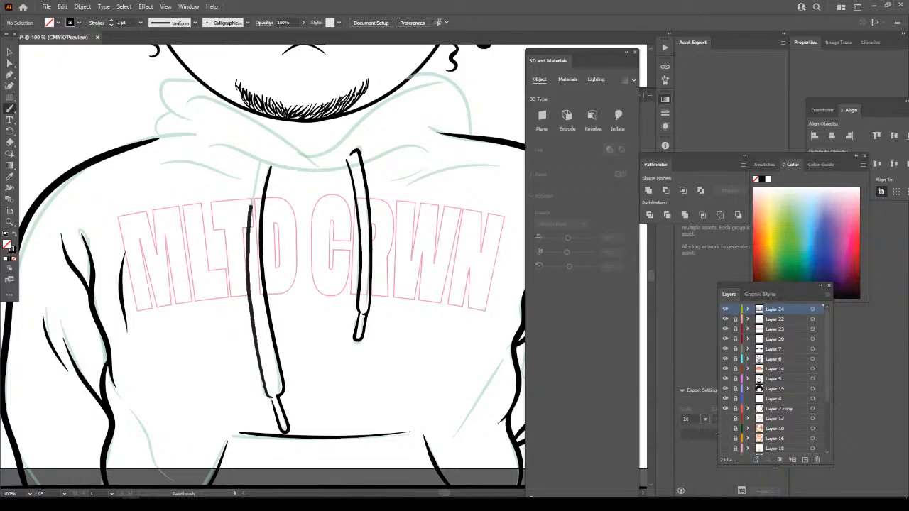
{"action": "left_click_drag", "start_coordinate": [260, 163], "coordinate": [259, 161]}
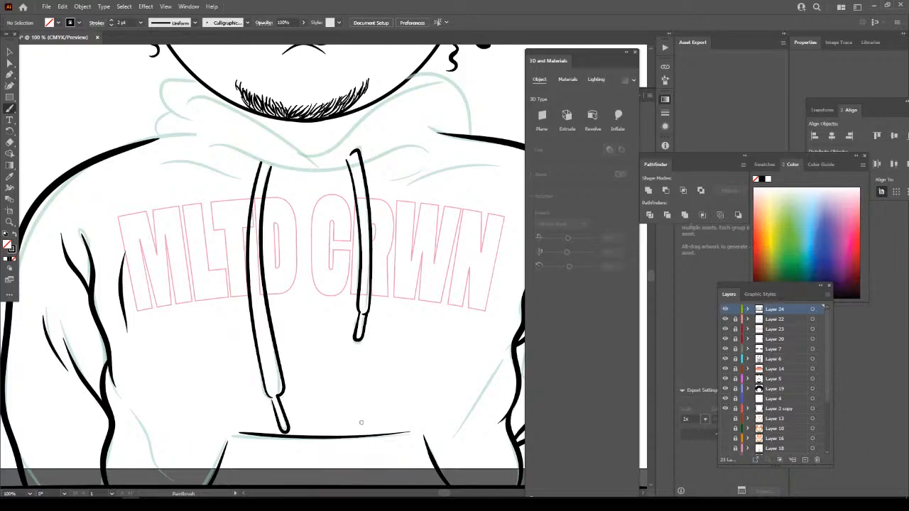
Brush the left-hand part of the hood's lower neckline, curving across the top of the left-hand drawstring.
{"action": "key", "text": "ctrl+minus"}
{"action": "key", "text": "ctrl+minus"}
{"action": "key", "text": "ctrl+minus"}
{"action": "scroll", "coordinate": [361, 423], "scroll_direction": "up", "scroll_amount": 2}
{"action": "key", "text": "ctrl+plus"}
{"action": "key", "text": "ctrl+plus"}
{"action": "key", "text": "ctrl+plus"}
{"action": "key", "text": "ctrl+plus"}
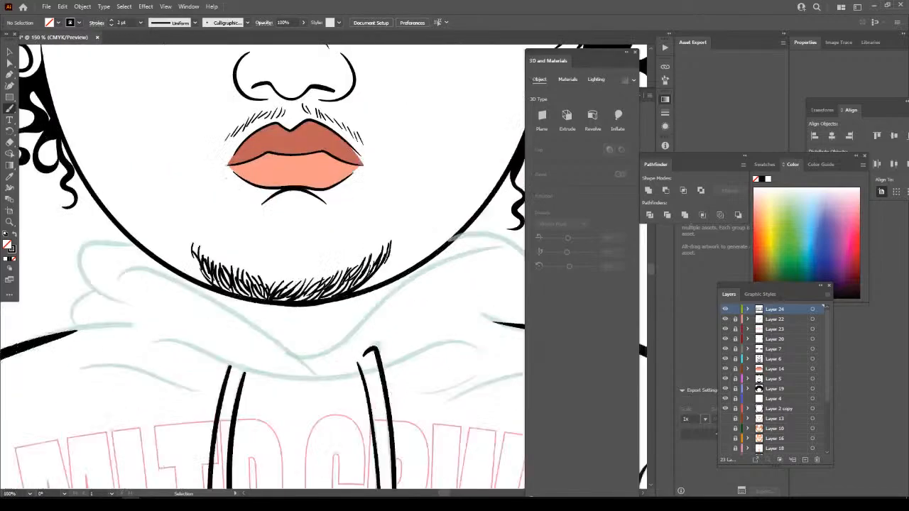
{"action": "scroll", "coordinate": [365, 390], "scroll_direction": "down", "scroll_amount": 1}
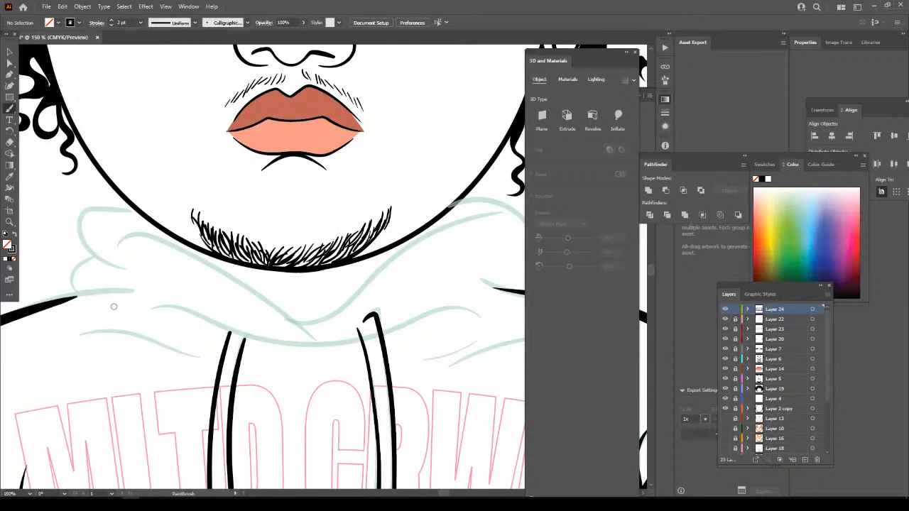
{"action": "mouse_move", "coordinate": [173, 307]}
{"action": "left_mouse_down"}
{"action": "mouse_move", "coordinate": [255, 345]}
{"action": "mouse_move", "coordinate": [329, 349]}
{"action": "left_mouse_up"}
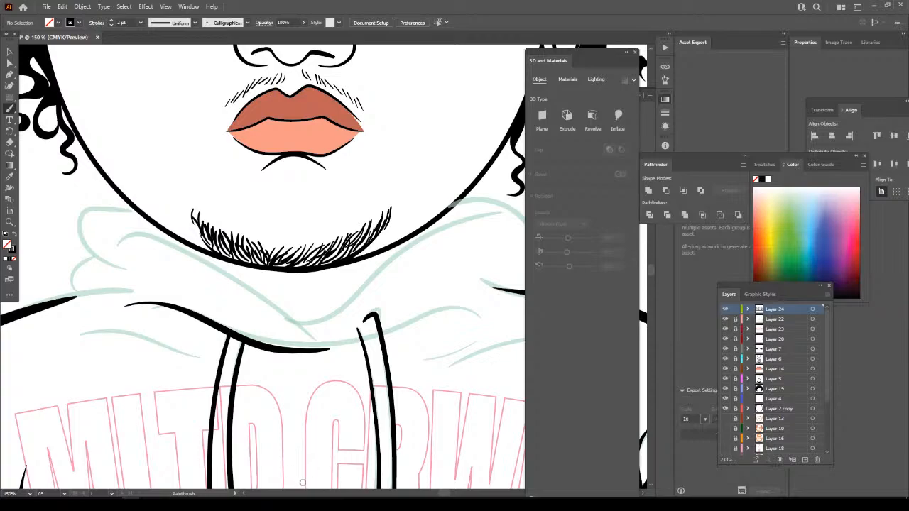
Brush a wavy tapered fold line on the left-hand shoulder below the neckline.
{"action": "key", "text": "ctrl+minus"}
{"action": "key", "text": "ctrl+minus"}
{"action": "scroll", "coordinate": [302, 483], "scroll_direction": "left", "scroll_amount": 2}
{"action": "key", "text": "ctrl+plus"}
{"action": "key", "text": "ctrl+plus"}
{"action": "key", "text": "ctrl+plus"}
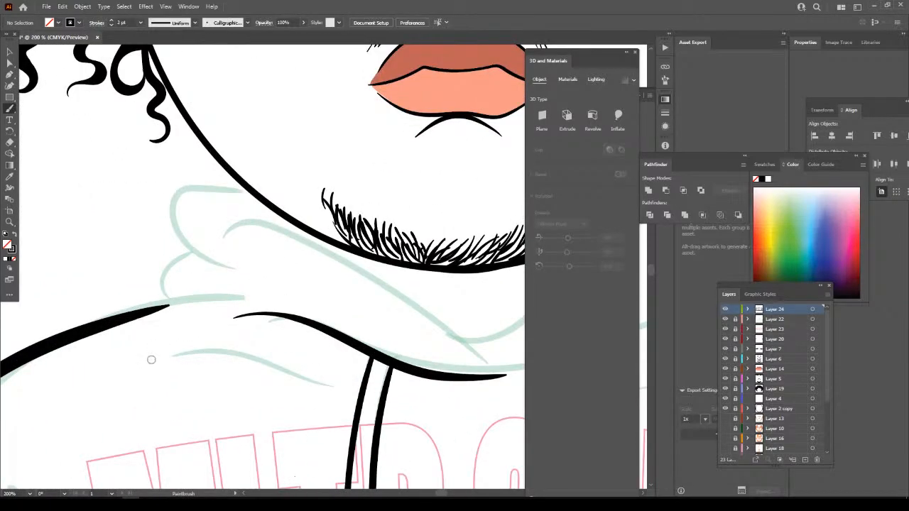
{"action": "mouse_move", "coordinate": [151, 359]}
{"action": "left_mouse_down"}
{"action": "mouse_move", "coordinate": [204, 350]}
{"action": "mouse_move", "coordinate": [349, 380]}
{"action": "left_mouse_up"}
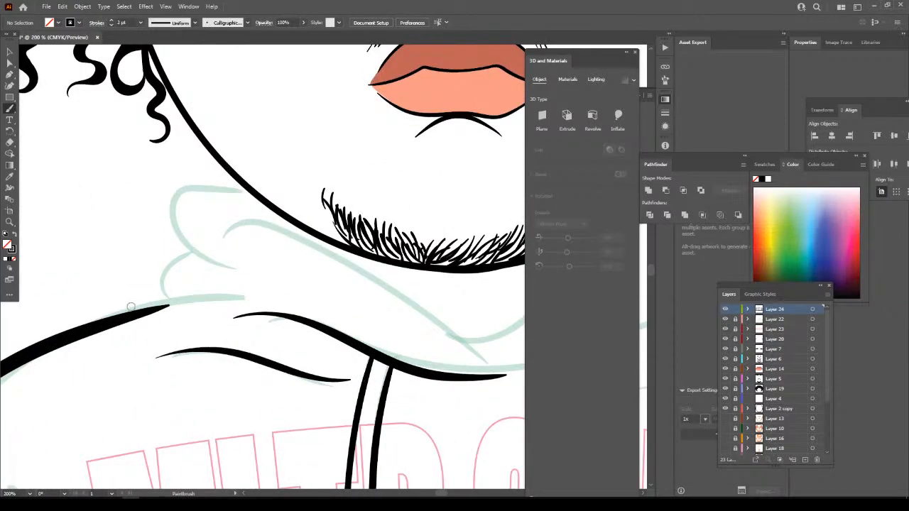
Brush the left-hand side of the hood as two rounded folds rising from the shoulder to the jaw.
{"action": "mouse_move", "coordinate": [113, 321]}
{"action": "left_mouse_down"}
{"action": "mouse_move", "coordinate": [202, 300]}
{"action": "mouse_move", "coordinate": [250, 303]}
{"action": "left_mouse_up"}
{"action": "mouse_move", "coordinate": [157, 306]}
{"action": "left_mouse_down"}
{"action": "mouse_move", "coordinate": [164, 264]}
{"action": "mouse_move", "coordinate": [186, 253]}
{"action": "left_mouse_up"}
{"action": "mouse_move", "coordinate": [245, 273]}
{"action": "left_mouse_down"}
{"action": "mouse_move", "coordinate": [177, 248]}
{"action": "mouse_move", "coordinate": [164, 206]}
{"action": "mouse_move", "coordinate": [172, 191]}
{"action": "mouse_move", "coordinate": [236, 192]}
{"action": "mouse_move", "coordinate": [290, 231]}
{"action": "left_mouse_up"}
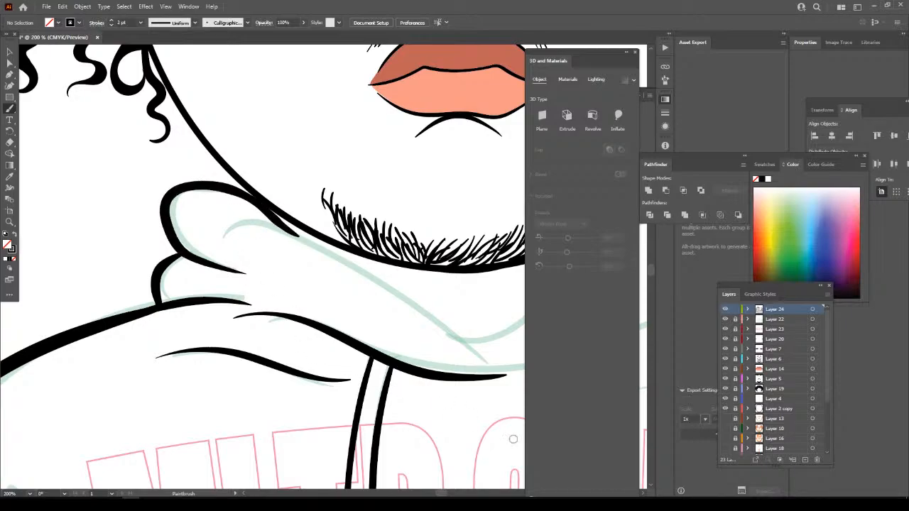
Brush the right-hand neckline curve out from the drawstring and two tapered fold lines on the chest below it.
{"action": "key", "text": "ctrl+minus"}
{"action": "key", "text": "ctrl+minus"}
{"action": "key", "text": "ctrl+minus"}
{"action": "key", "text": "ctrl+minus"}
{"action": "key", "text": "ctrl+minus"}
{"action": "scroll", "coordinate": [323, 267], "scroll_direction": "right", "scroll_amount": 2}
{"action": "key", "text": "ctrl+plus"}
{"action": "key", "text": "ctrl+plus"}
{"action": "key", "text": "ctrl+plus"}
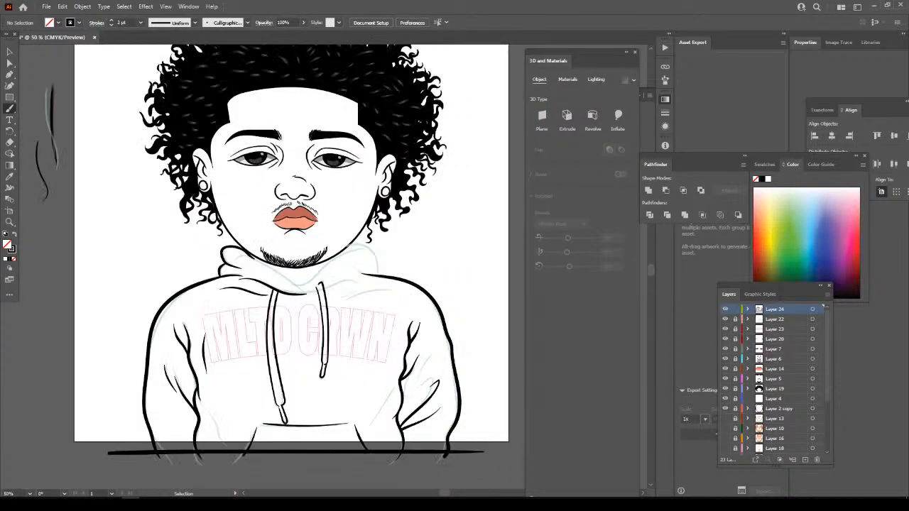
{"action": "key", "text": "ctrl+plus"}
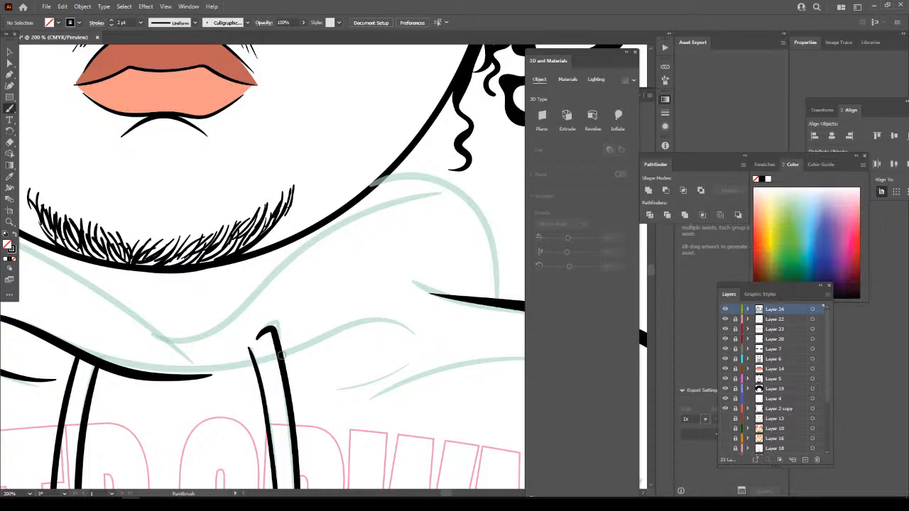
{"action": "mouse_move", "coordinate": [281, 355]}
{"action": "left_mouse_down"}
{"action": "mouse_move", "coordinate": [382, 317]}
{"action": "mouse_move", "coordinate": [425, 328]}
{"action": "left_mouse_up"}
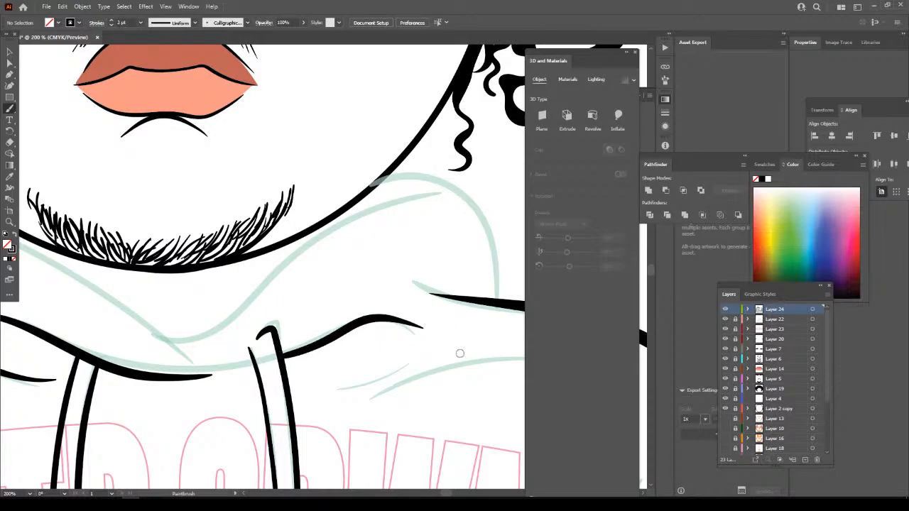
{"action": "mouse_move", "coordinate": [501, 357]}
{"action": "left_mouse_down"}
{"action": "mouse_move", "coordinate": [349, 397]}
{"action": "mouse_move", "coordinate": [345, 387]}
{"action": "mouse_move", "coordinate": [316, 389]}
{"action": "left_mouse_up"}
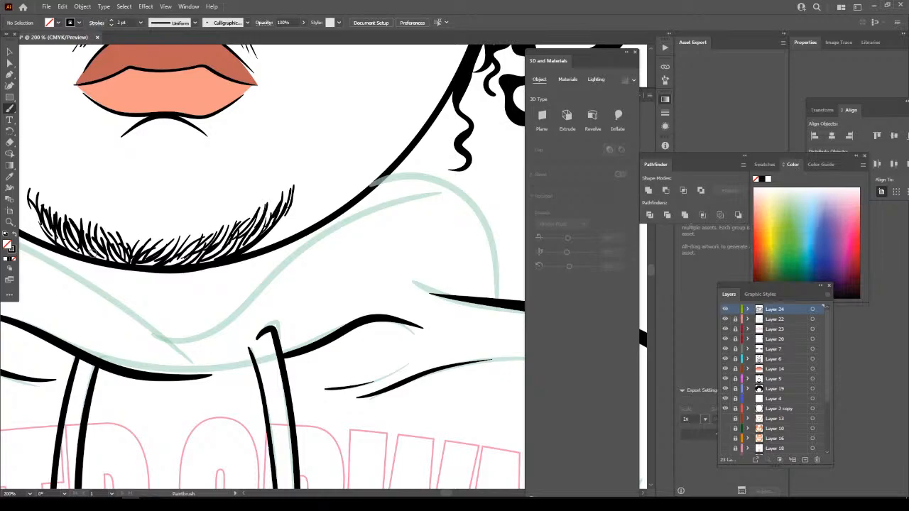
Brush the hood's right-hand inner edge up from the centre of the collar and its rounded outer contour down to the shoulder.
{"action": "mouse_move", "coordinate": [157, 327]}
{"action": "left_mouse_down"}
{"action": "mouse_move", "coordinate": [222, 312]}
{"action": "mouse_move", "coordinate": [353, 214]}
{"action": "mouse_move", "coordinate": [434, 200]}
{"action": "left_mouse_up"}
{"action": "mouse_move", "coordinate": [358, 209]}
{"action": "left_mouse_down"}
{"action": "mouse_move", "coordinate": [394, 181]}
{"action": "mouse_move", "coordinate": [423, 172]}
{"action": "mouse_move", "coordinate": [452, 179]}
{"action": "mouse_move", "coordinate": [487, 212]}
{"action": "mouse_move", "coordinate": [499, 261]}
{"action": "mouse_move", "coordinate": [493, 297]}
{"action": "mouse_move", "coordinate": [423, 292]}
{"action": "mouse_move", "coordinate": [379, 304]}
{"action": "left_mouse_up"}
{"action": "key", "text": "ctrl+minus"}
{"action": "key", "text": "ctrl+minus"}
{"action": "key", "text": "ctrl+minus"}
{"action": "key", "text": "ctrl+minus"}
{"action": "key", "text": "ctrl+minus"}
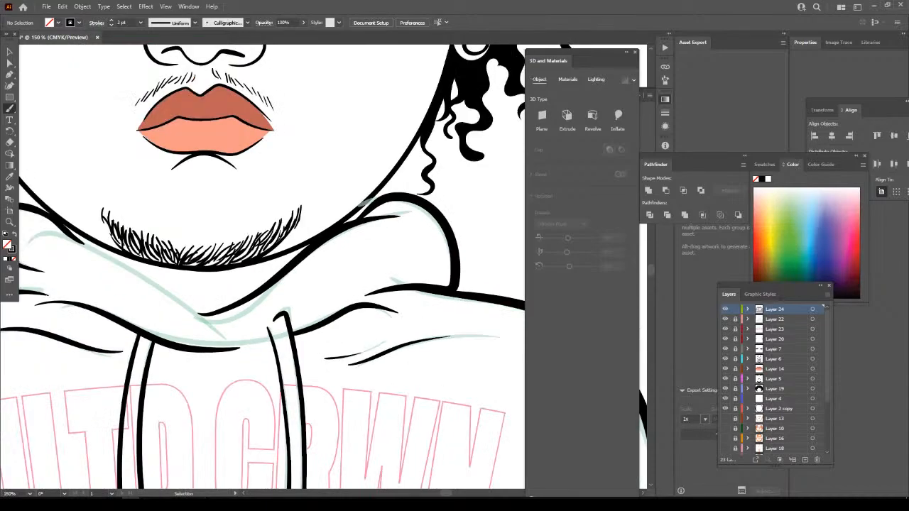
Brush the hood's left-hand inner edge diagonally under the chin so it overlaps the right-hand edge at the collar.
{"action": "key", "text": "ctrl+plus"}
{"action": "key", "text": "ctrl+plus"}
{"action": "key", "text": "ctrl+plus"}
{"action": "key", "text": "ctrl+plus"}
{"action": "key", "text": "ctrl+plus"}
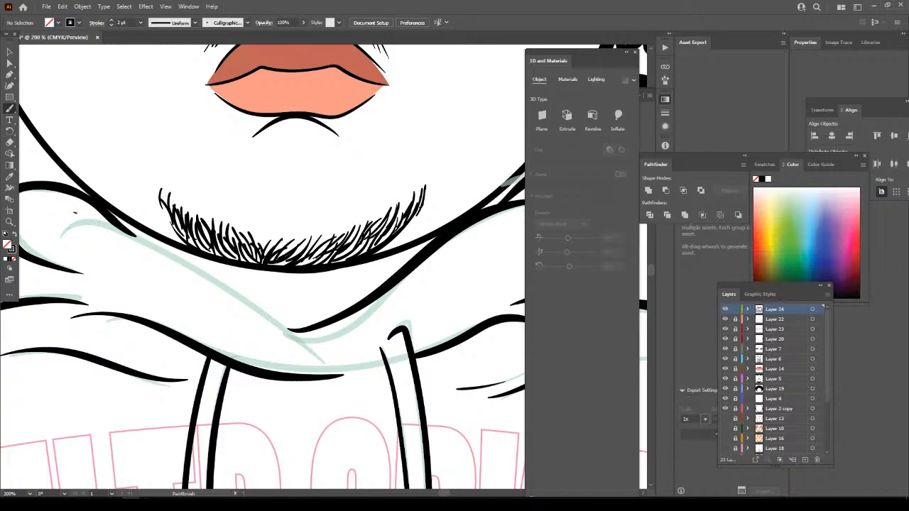
{"action": "mouse_move", "coordinate": [74, 212]}
{"action": "left_mouse_down"}
{"action": "mouse_move", "coordinate": [160, 252]}
{"action": "mouse_move", "coordinate": [326, 357]}
{"action": "mouse_move", "coordinate": [362, 368]}
{"action": "left_mouse_up"}
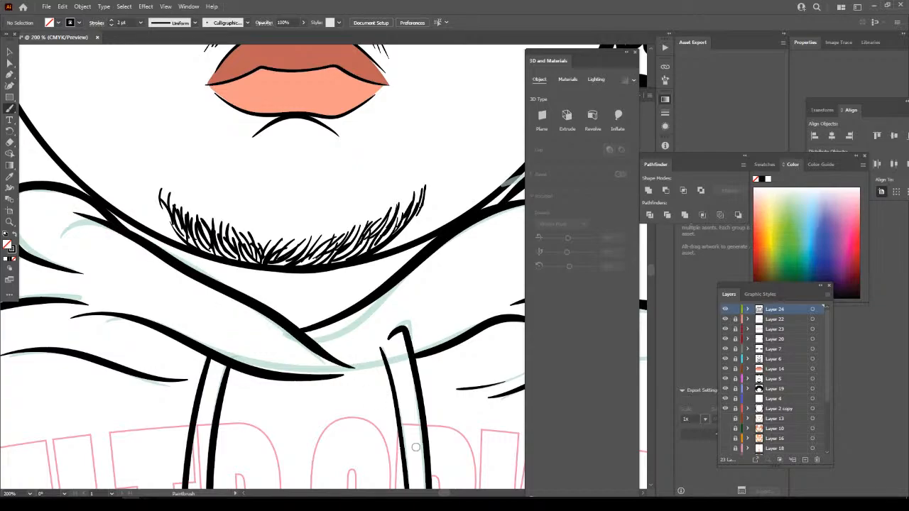
Brush a slanted tapered fold line on the torso between the pocket and the right-hand sleeve.
{"action": "key", "text": "ctrl+minus"}
{"action": "key", "text": "ctrl+minus"}
{"action": "key", "text": "ctrl+minus"}
{"action": "key", "text": "ctrl+minus"}
{"action": "key", "text": "ctrl+minus"}
{"action": "key", "text": "ctrl+minus"}
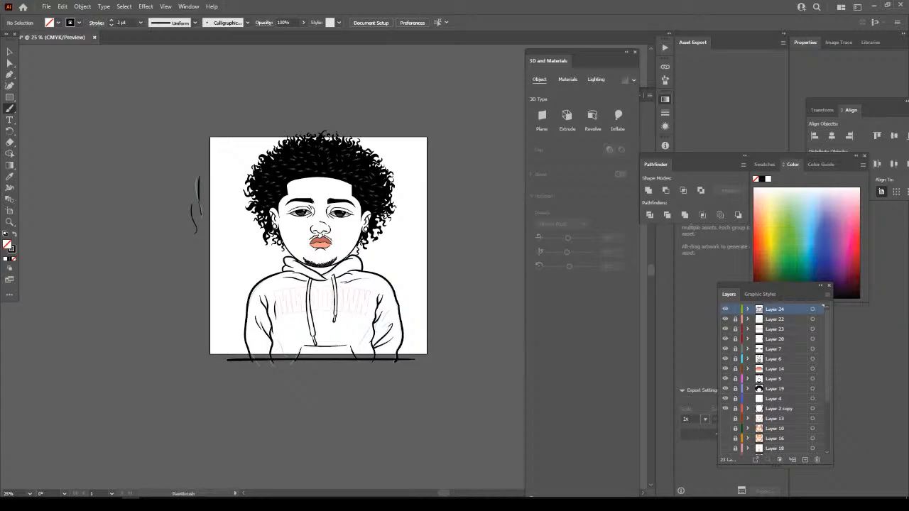
{"action": "key", "text": "ctrl+plus"}
{"action": "key", "text": "ctrl+plus"}
{"action": "scroll", "coordinate": [324, 267], "scroll_direction": "down", "scroll_amount": 3}
{"action": "key", "text": "ctrl+plus"}
{"action": "key", "text": "ctrl+plus"}
{"action": "left_click_drag", "start_coordinate": [503, 472], "coordinate": [412, 448]}
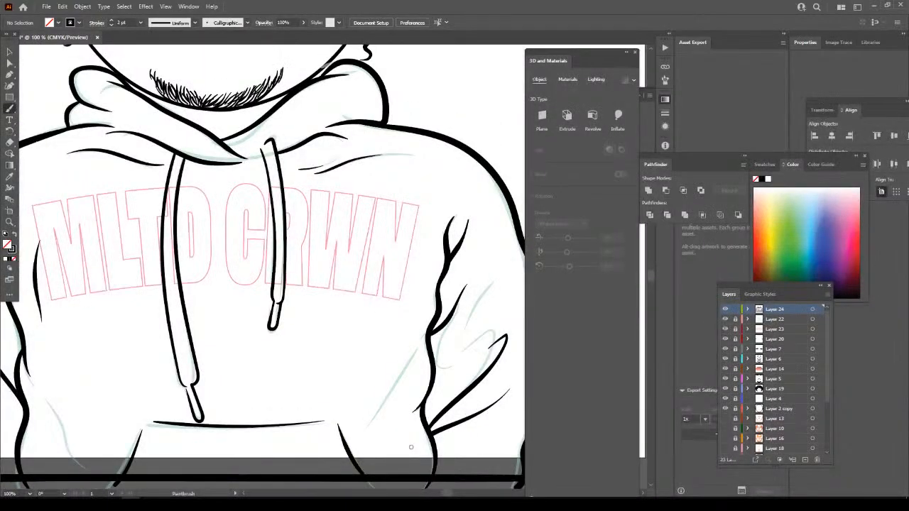
{"action": "mouse_move", "coordinate": [382, 402]}
{"action": "left_mouse_down"}
{"action": "mouse_move", "coordinate": [436, 317]}
{"action": "mouse_move", "coordinate": [436, 288]}
{"action": "left_mouse_up"}
Brush a curved tapered fold line on the torso between the pocket and the left-hand sleeve.
{"action": "key", "text": "ctrl+minus"}
{"action": "key", "text": "ctrl+minus"}
{"action": "scroll", "coordinate": [424, 451], "scroll_direction": "left", "scroll_amount": 3}
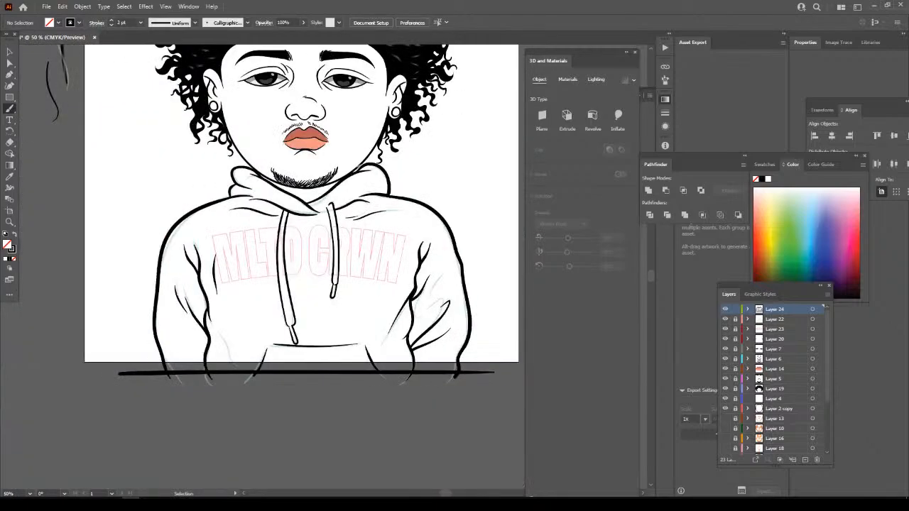
{"action": "key", "text": "ctrl+plus"}
{"action": "key", "text": "ctrl+plus"}
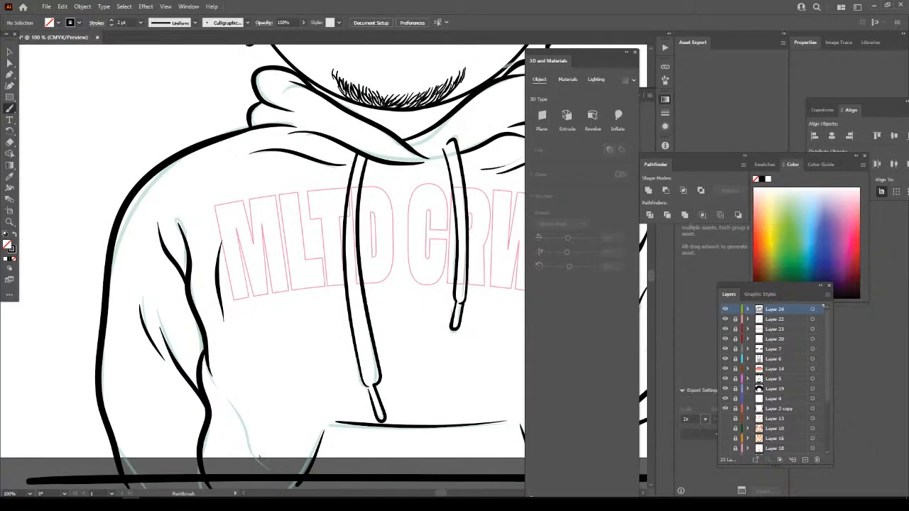
{"action": "left_click_drag", "start_coordinate": [259, 458], "coordinate": [216, 383]}
Expand the appearance of all the hoodie's brush strokes and combine them with Pathfinder Merge, with the Layer 22 sketch hidden.
{"action": "key", "text": "ctrl+minus"}
{"action": "key", "text": "ctrl+minus"}
{"action": "key", "text": "ctrl+minus"}
{"action": "key", "text": "ctrl+plus"}
{"action": "key", "text": "ctrl+plus"}
{"action": "key", "text": "ctrl+minus"}
{"action": "key", "text": "ctrl+minus"}
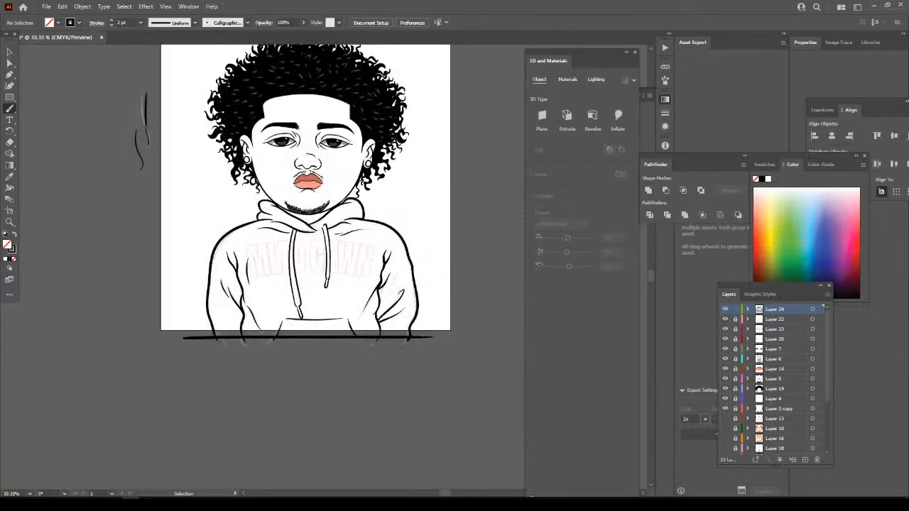
{"action": "scroll", "coordinate": [306, 213], "scroll_direction": "up", "scroll_amount": 1}
{"action": "key", "text": "v"}
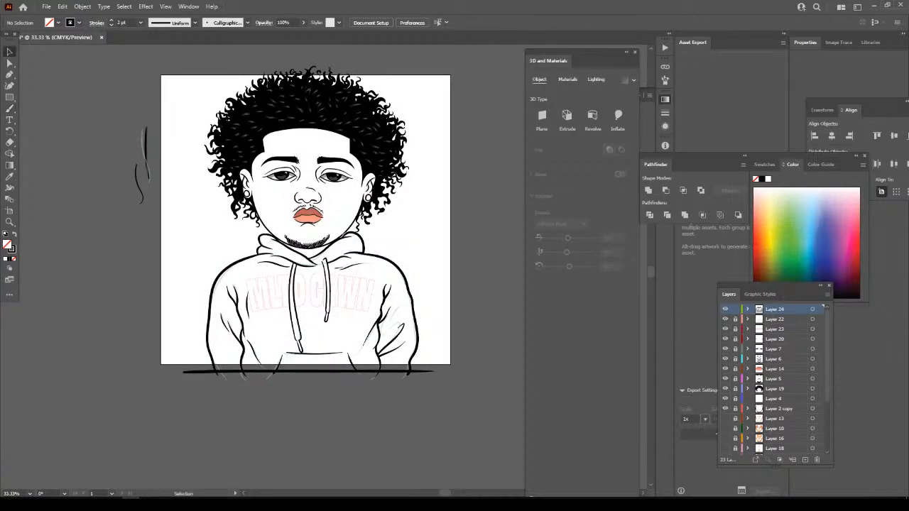
{"action": "left_click_drag", "start_coordinate": [433, 205], "coordinate": [210, 377]}
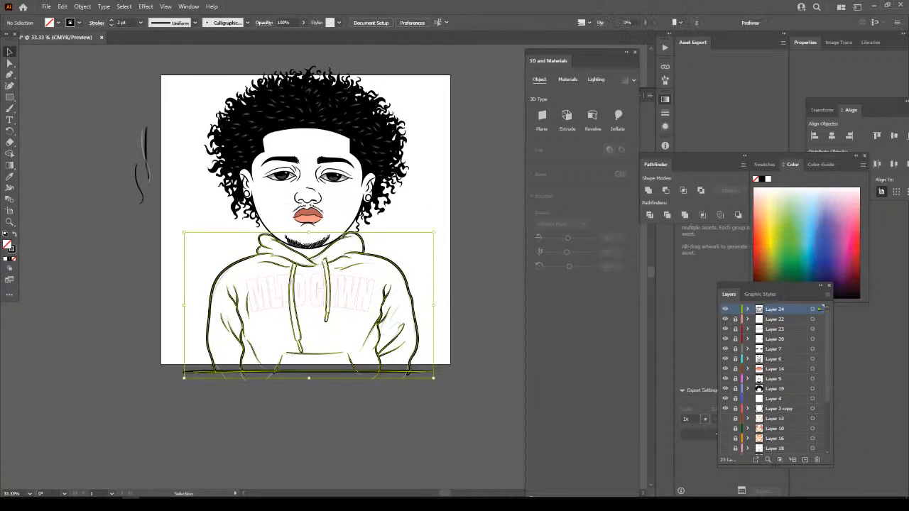
{"action": "left_click", "coordinate": [82, 6]}
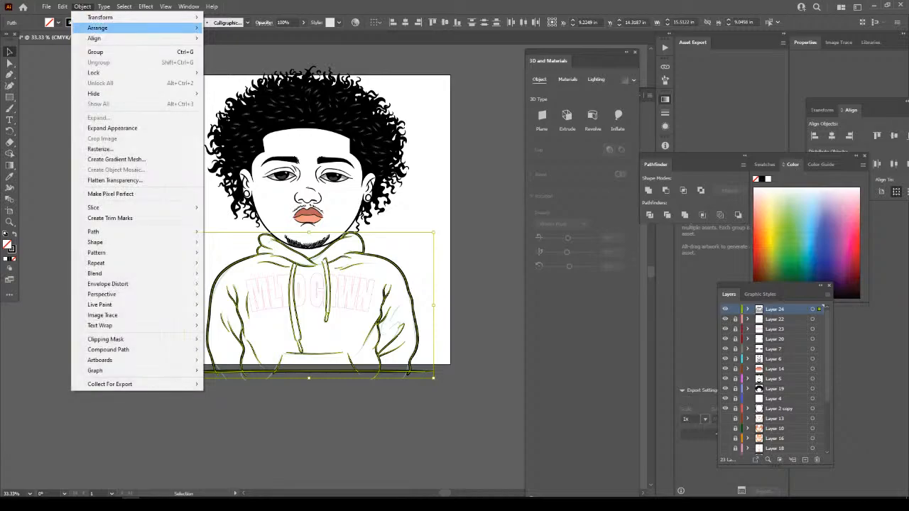
{"action": "key", "text": "Escape"}
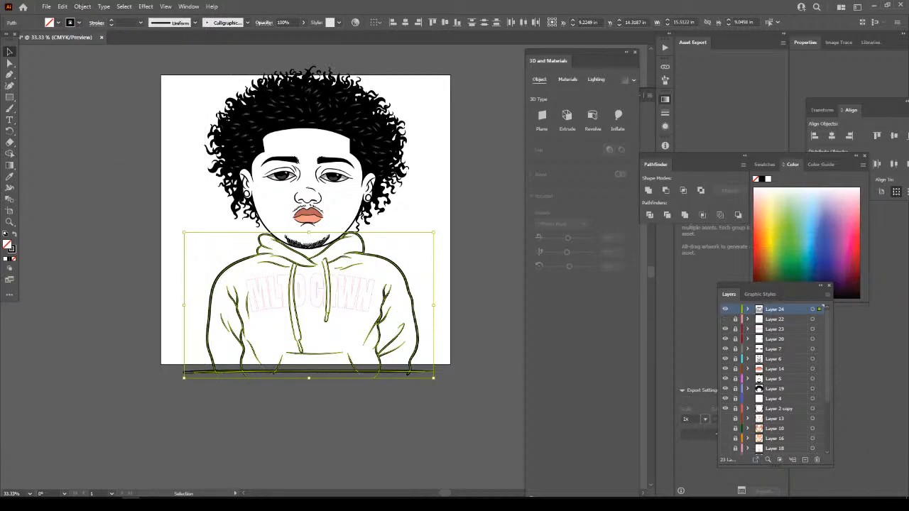
{"action": "left_click", "coordinate": [83, 6]}
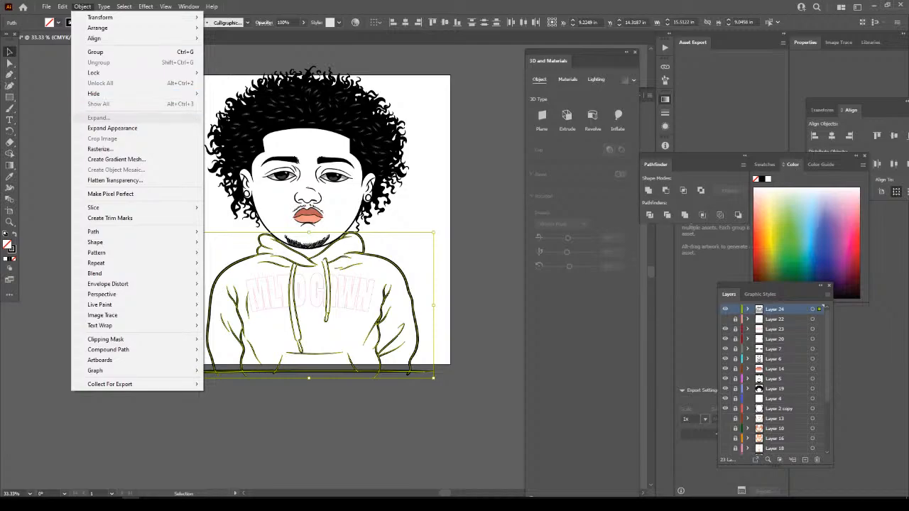
{"action": "left_click", "coordinate": [106, 119]}
{"action": "left_click", "coordinate": [684, 214]}
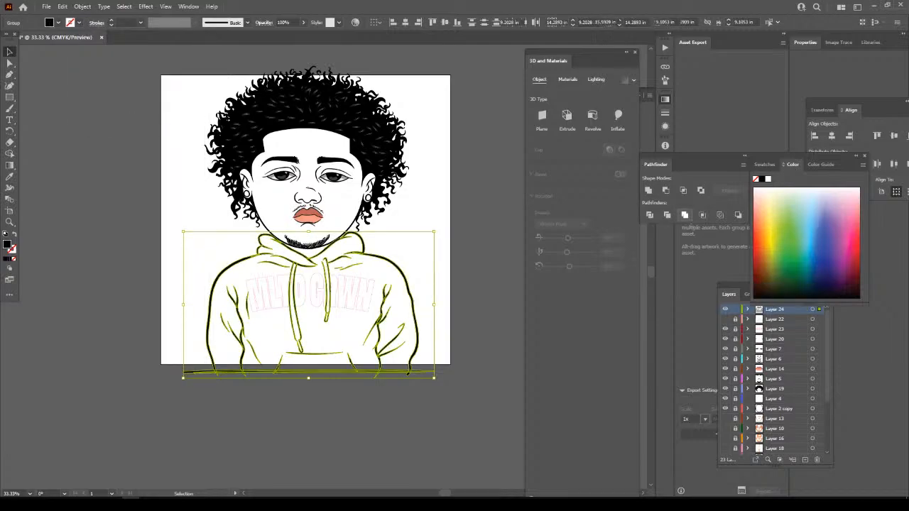
{"action": "key", "text": "ctrl+shift+a"}
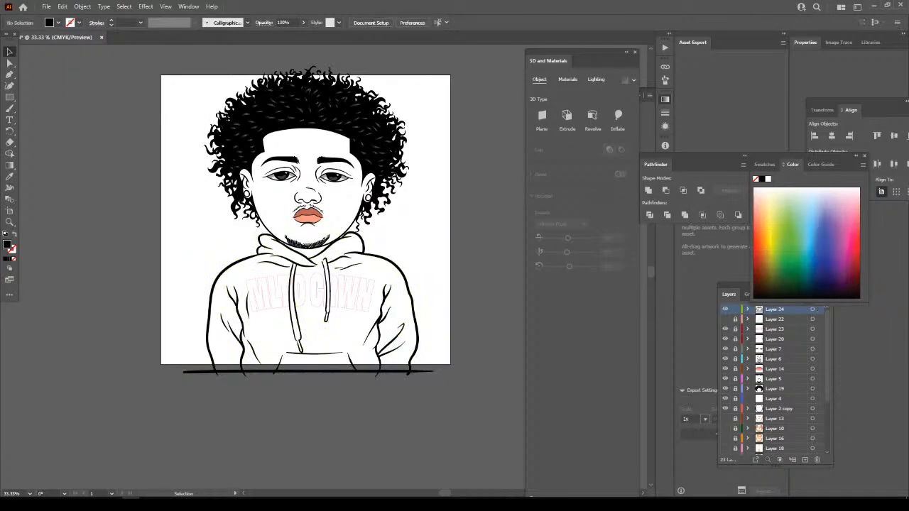
Duplicate the hoodie line art on Layer 24, lock the copy above it and make Layer 24 active.
{"action": "left_click_drag", "start_coordinate": [778, 309], "coordinate": [804, 459]}
{"action": "left_click", "coordinate": [779, 309]}
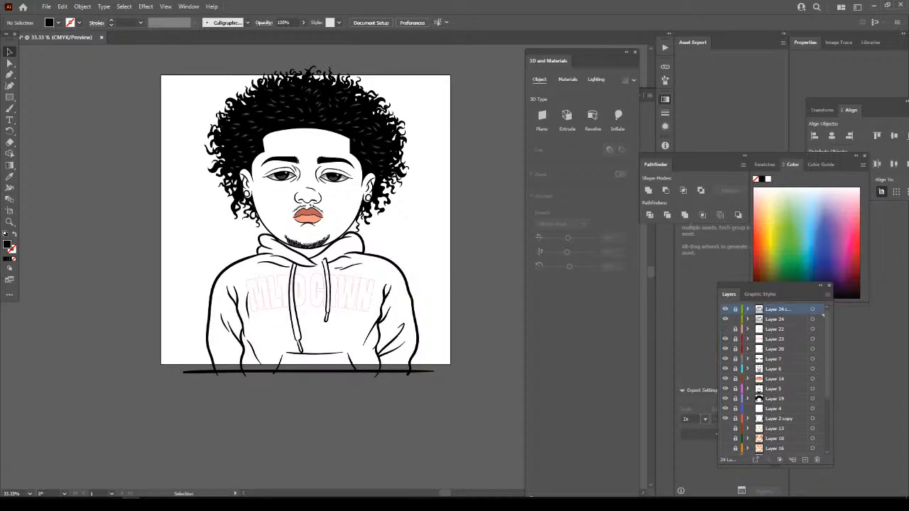
{"action": "left_click", "coordinate": [782, 319]}
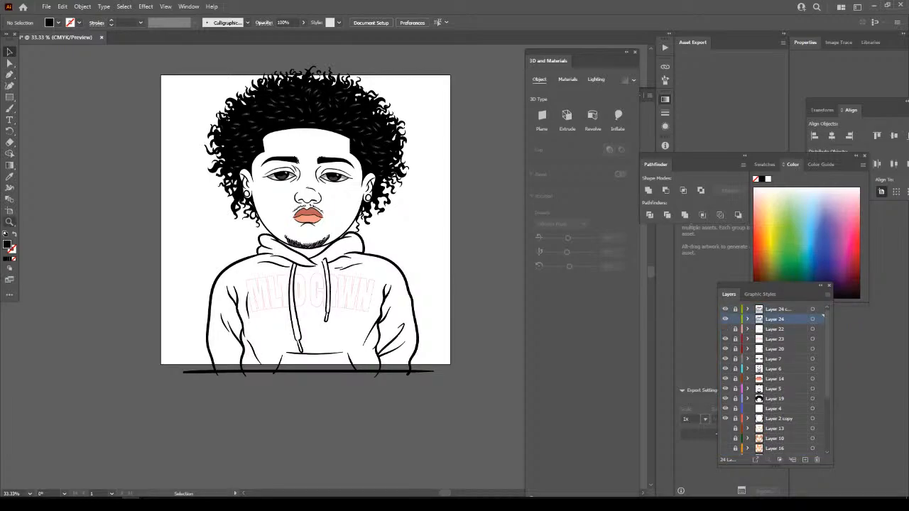
Set the fill colour to pink FF5586.
{"action": "type", "text": "FF6692"}
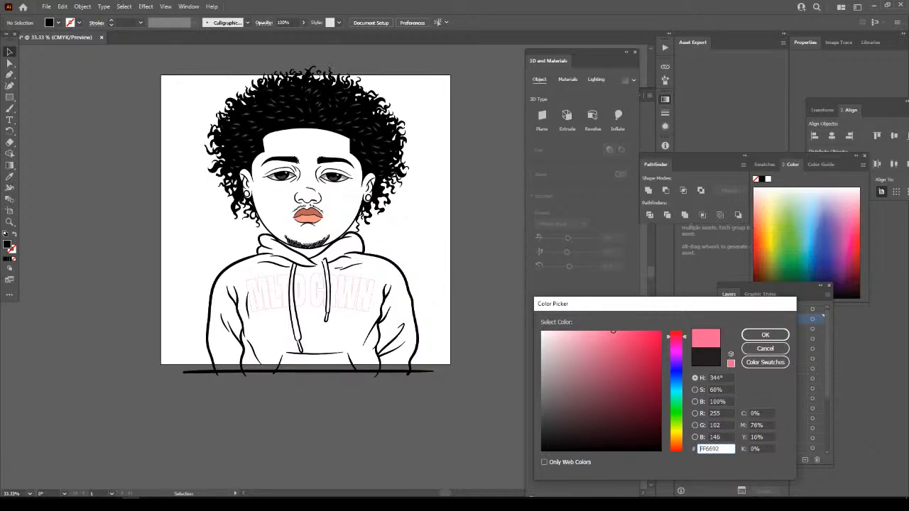
{"action": "left_click_drag", "start_coordinate": [613, 331], "coordinate": [622, 331]}
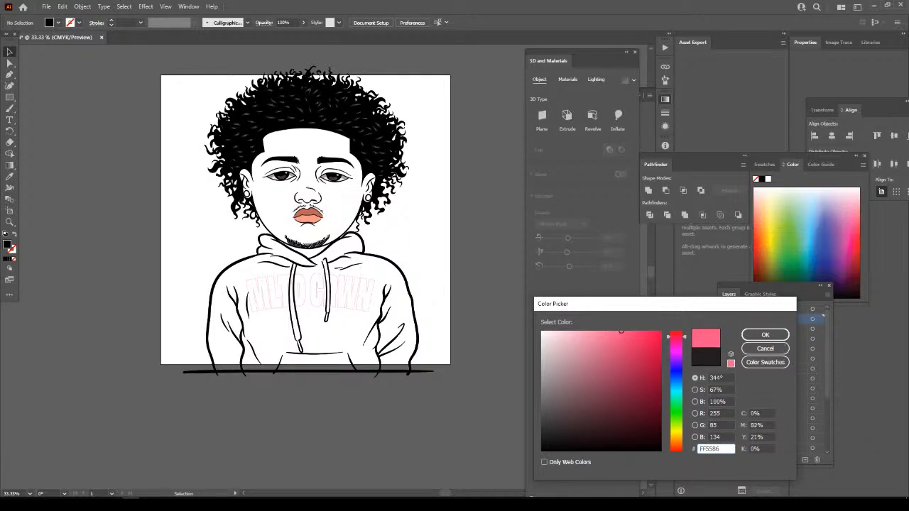
{"action": "left_click", "coordinate": [765, 335]}
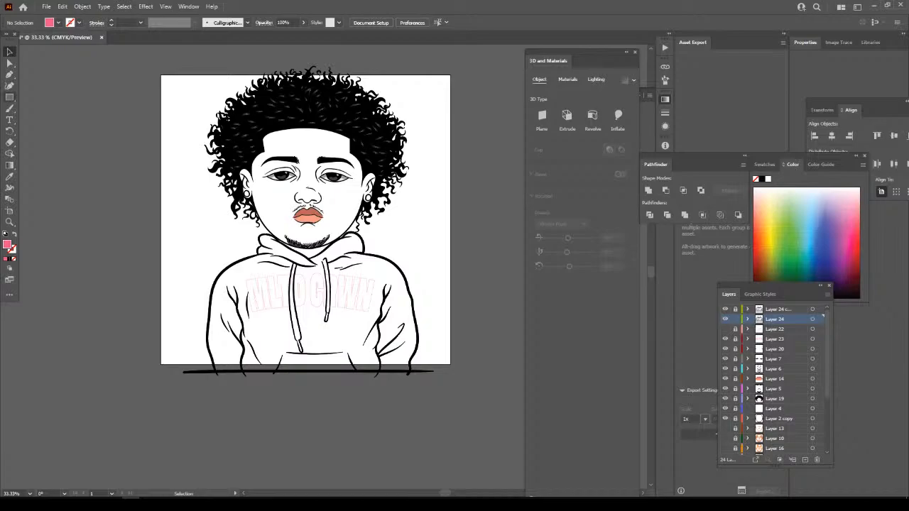
Draw a pink rectangle about 22.3 by 15.9 in covering the whole hoodie and send it to the back of Layer 24.
{"action": "left_click", "coordinate": [10, 97]}
{"action": "mouse_move", "coordinate": [167, 187]}
{"action": "left_mouse_down"}
{"action": "mouse_move", "coordinate": [523, 419]}
{"action": "mouse_move", "coordinate": [524, 442]}
{"action": "left_mouse_up"}
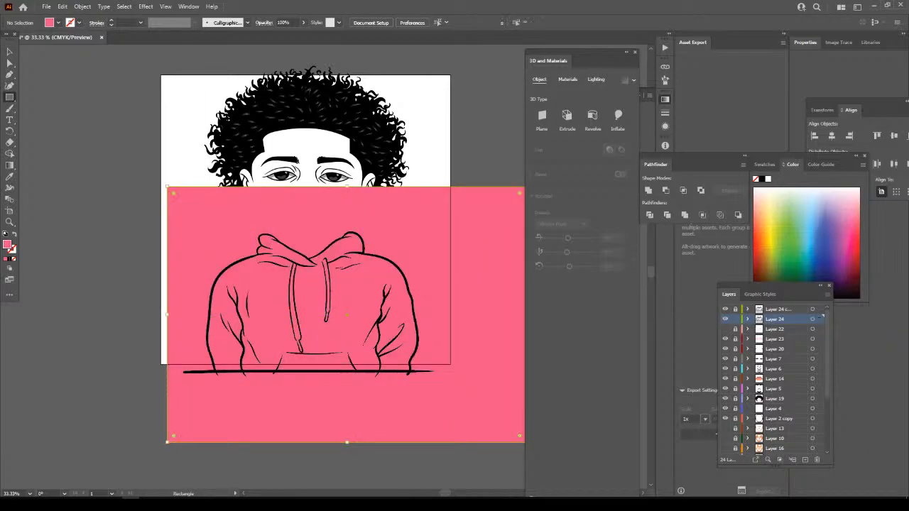
{"action": "key", "text": "v"}
{"action": "right_click", "coordinate": [206, 220]}
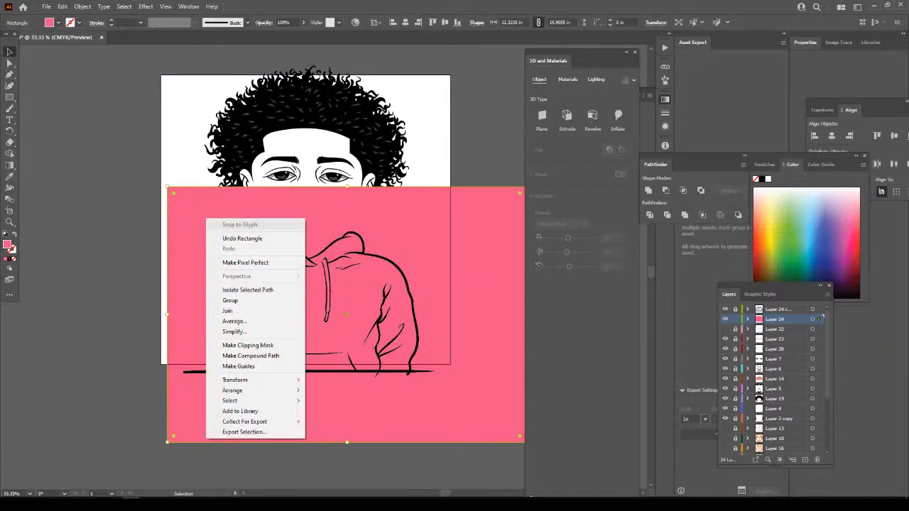
{"action": "mouse_move", "coordinate": [235, 390]}
{"action": "left_click", "coordinate": [335, 421]}
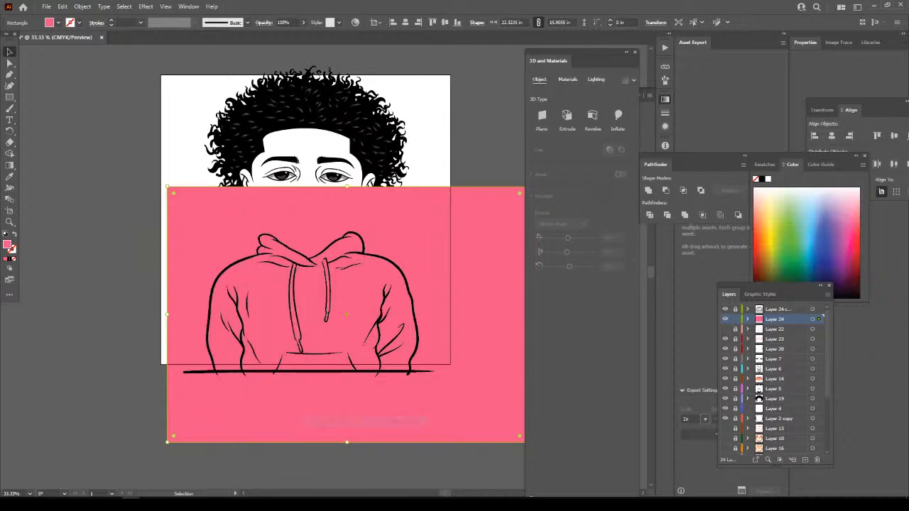
Merge the pink rectangle with the hoodie line art and remove the pink areas outside the hoodie outline.
{"action": "key", "text": "ctrl+a"}
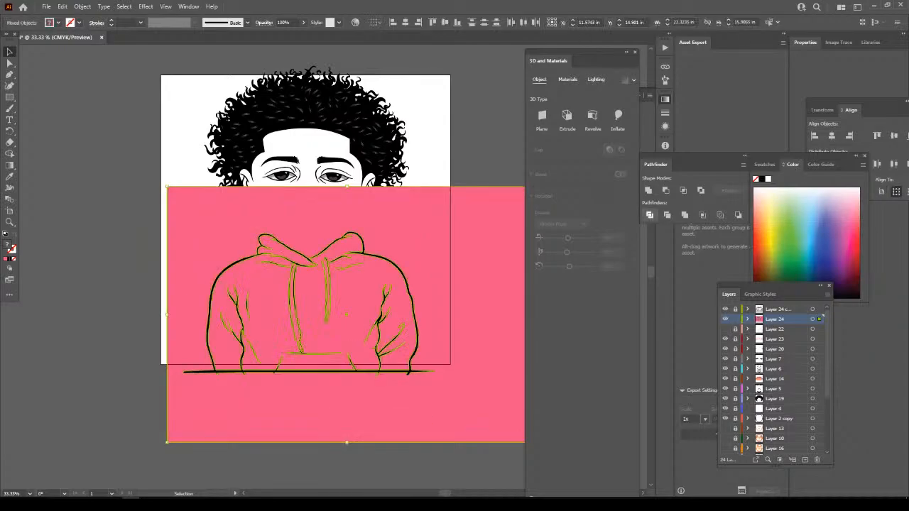
{"action": "left_click", "coordinate": [684, 215]}
{"action": "right_click", "coordinate": [471, 307]}
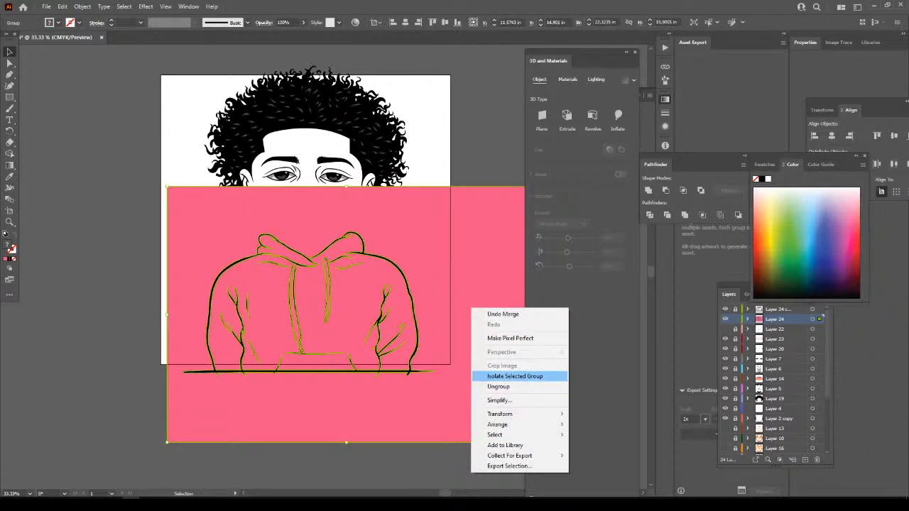
{"action": "left_click", "coordinate": [514, 377]}
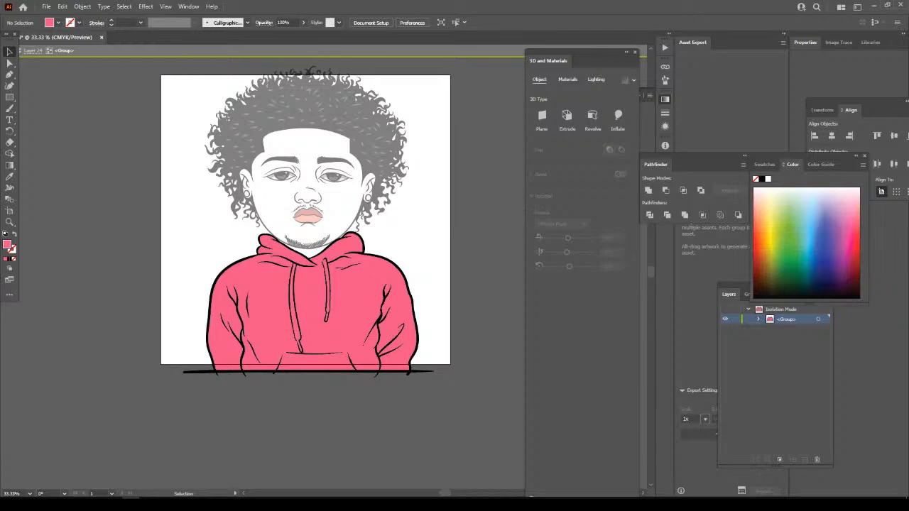
{"action": "key", "text": "Escape"}
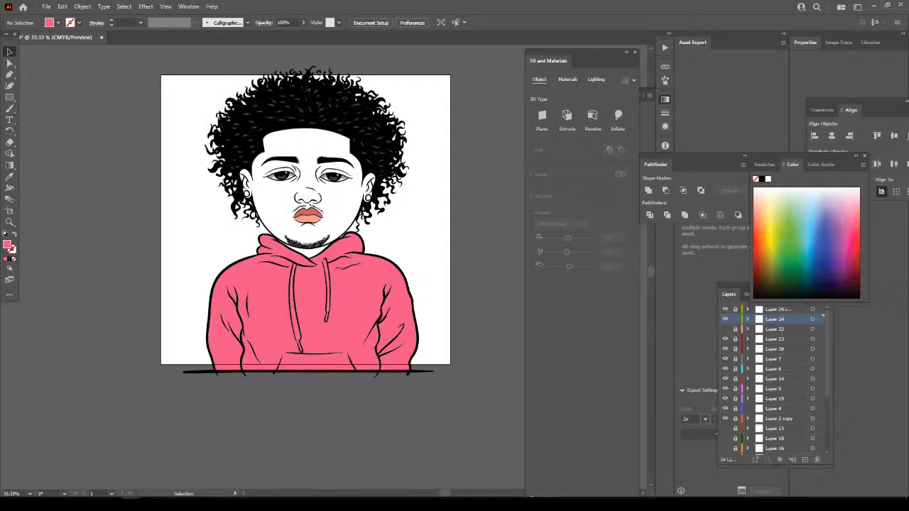
Move the "MLTD CRWN" lettering on Layer 23 above the pink hoodie fill on Layer 24.
{"action": "left_click_drag", "start_coordinate": [784, 339], "coordinate": [785, 316]}
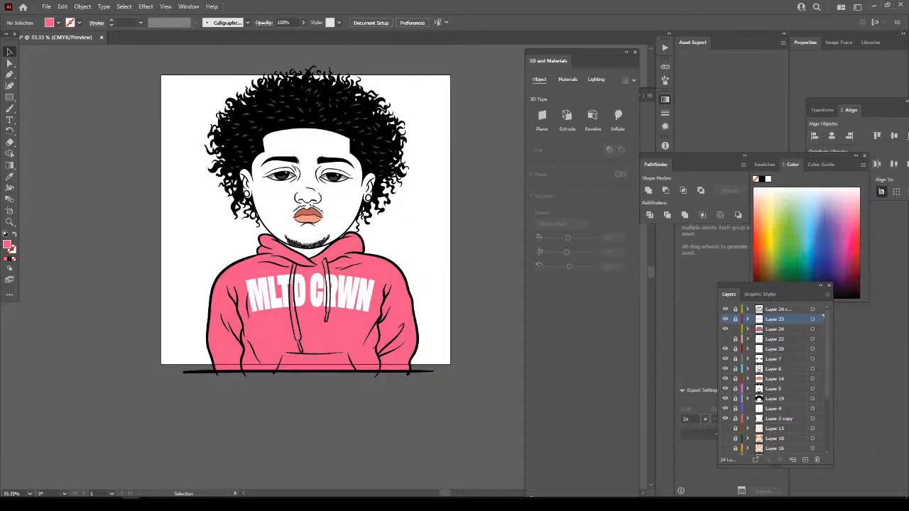
{"action": "key", "text": "ctrl+minus"}
{"action": "key", "text": "ctrl+minus"}
{"action": "key", "text": "ctrl+equal"}
{"action": "key", "text": "ctrl+equal"}
{"action": "key", "text": "ctrl+equal"}
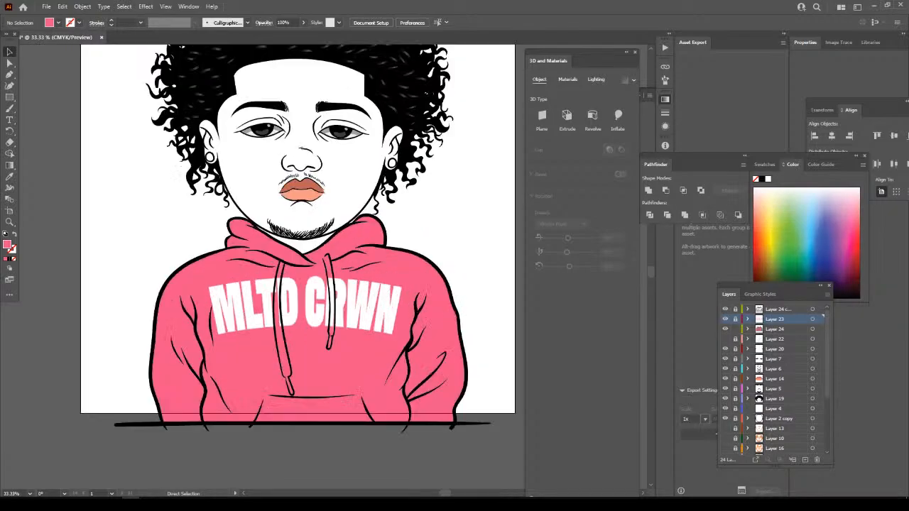
{"action": "scroll", "coordinate": [298, 245], "scroll_direction": "up", "scroll_amount": 2}
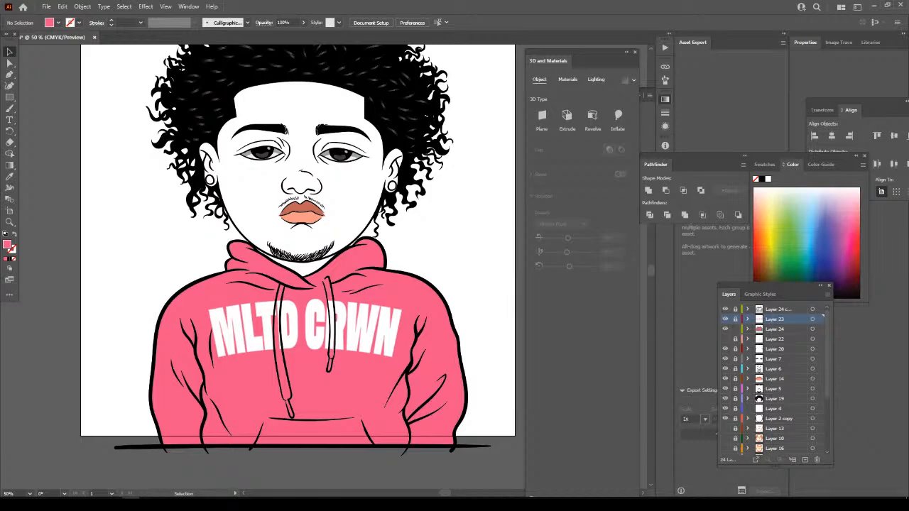
Add a new layer between the lettering's Layer 23 and the line art copy, and lock Layer 24.
{"action": "key", "text": "ctrl+equal"}
{"action": "key", "text": "ctrl+equal"}
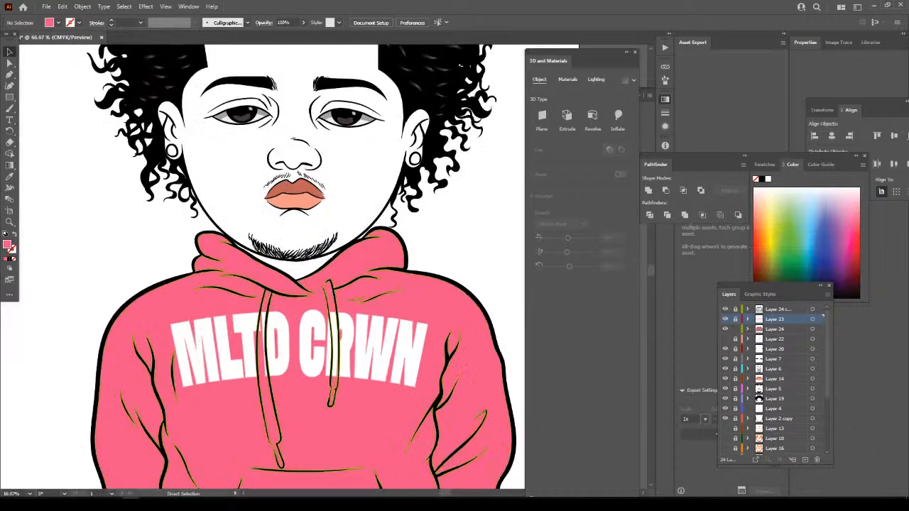
{"action": "scroll", "coordinate": [323, 266], "scroll_direction": "down", "scroll_amount": 2}
{"action": "key", "text": "ctrl+equal"}
{"action": "key", "text": "ctrl+equal"}
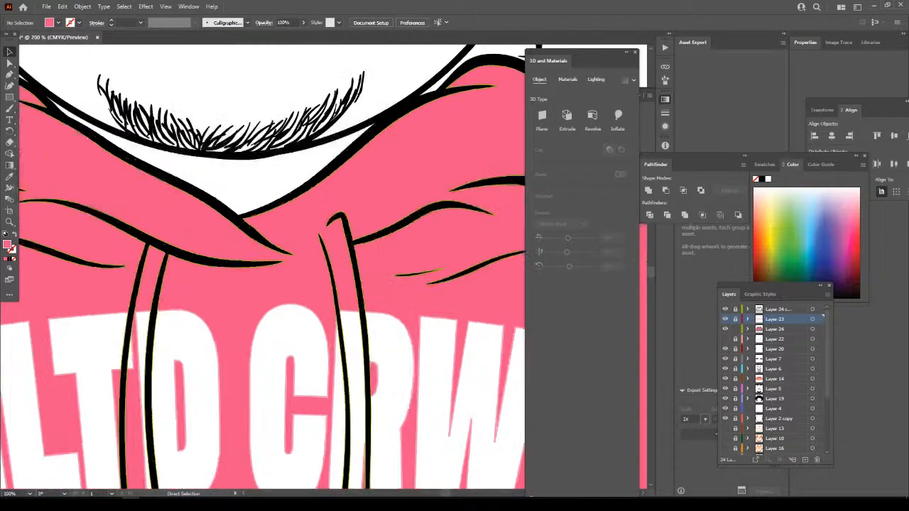
{"action": "key", "text": "ctrl+equal"}
{"action": "key", "text": "ctrl+equal"}
{"action": "scroll", "coordinate": [323, 266], "scroll_direction": "down", "scroll_amount": 5}
{"action": "key", "text": "ctrl+minus"}
{"action": "key", "text": "ctrl+minus"}
{"action": "key", "text": "ctrl+minus"}
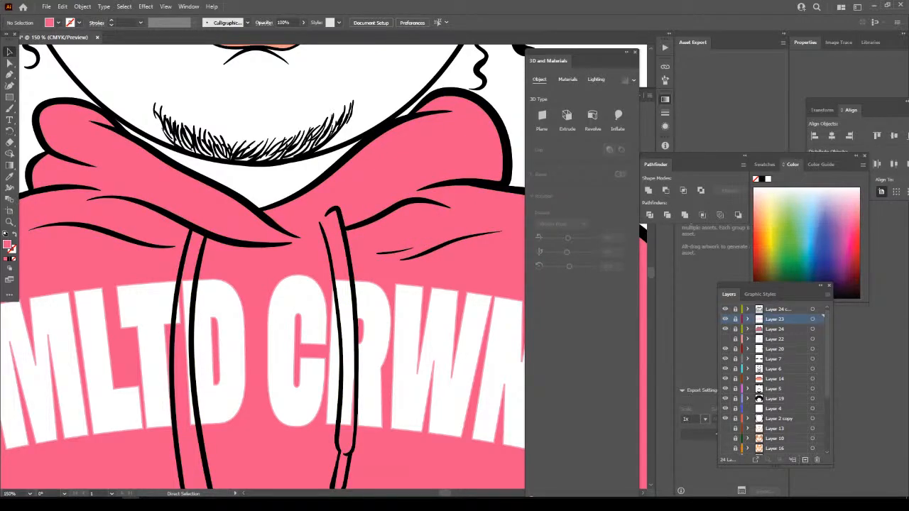
{"action": "left_click", "coordinate": [804, 459]}
{"action": "key", "text": "ctrl+minus"}
{"action": "key", "text": "ctrl+minus"}
{"action": "key", "text": "ctrl+minus"}
{"action": "key", "text": "ctrl+plus"}
{"action": "key", "text": "ctrl+plus"}
{"action": "key", "text": "ctrl+plus"}
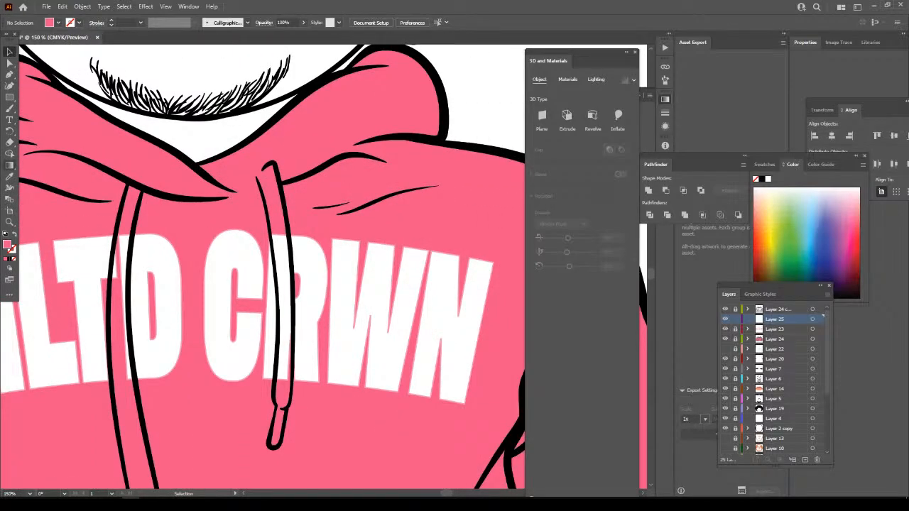
Draw a pink shape with the Pencil tool inside the right-hand drawstring to cover the lettering showing through it.
{"action": "key", "text": "i"}
{"action": "left_click", "coordinate": [9, 108]}
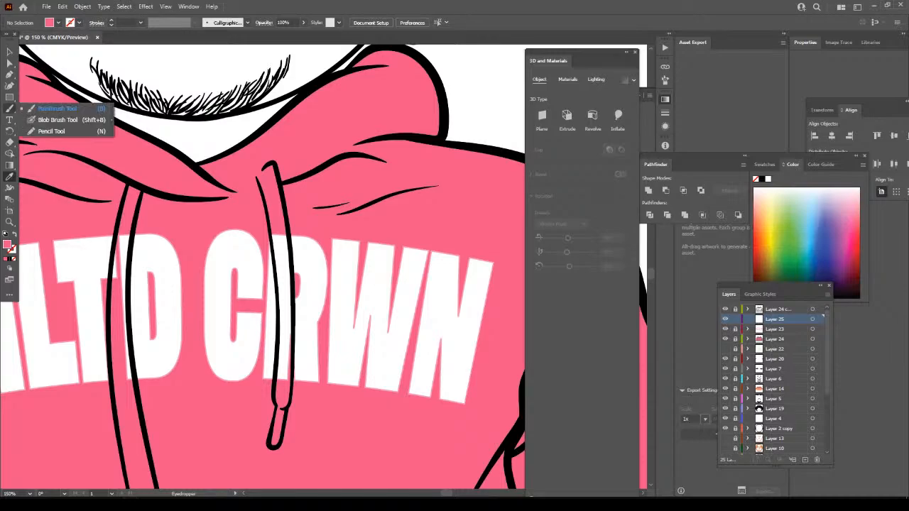
{"action": "left_click", "coordinate": [51, 131]}
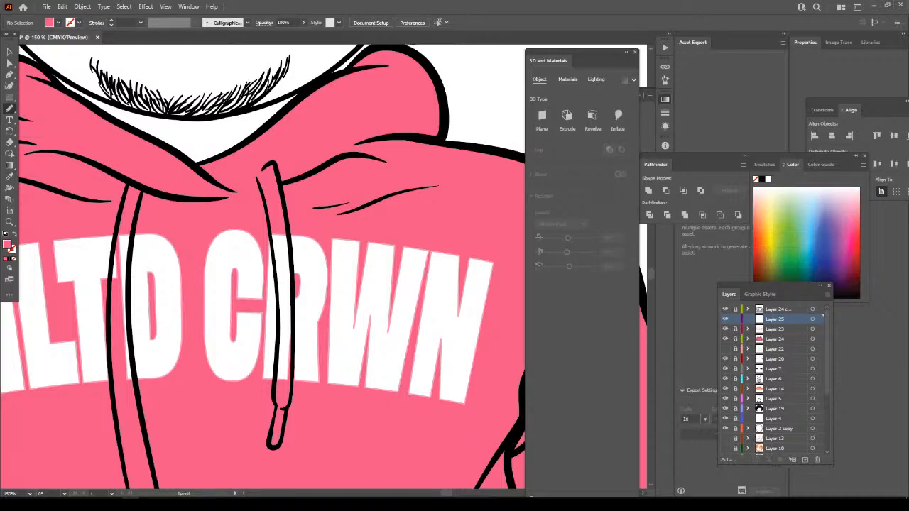
{"action": "scroll", "coordinate": [326, 267], "scroll_direction": "down", "scroll_amount": 2}
{"action": "key", "text": "ctrl+equal"}
{"action": "key", "text": "ctrl+equal"}
{"action": "scroll", "coordinate": [326, 267], "scroll_direction": "up", "scroll_amount": 1}
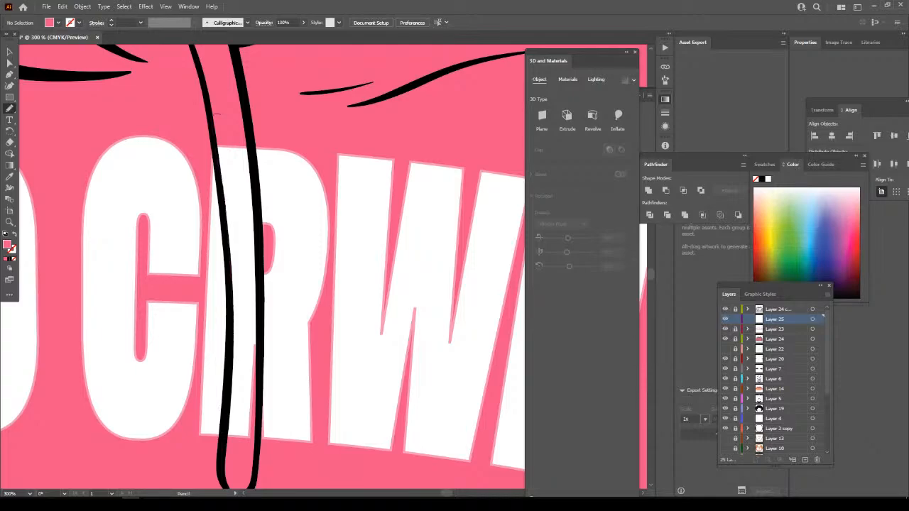
{"action": "left_click_drag", "start_coordinate": [227, 451], "coordinate": [254, 442]}
{"action": "left_click_drag", "start_coordinate": [242, 107], "coordinate": [217, 114]}
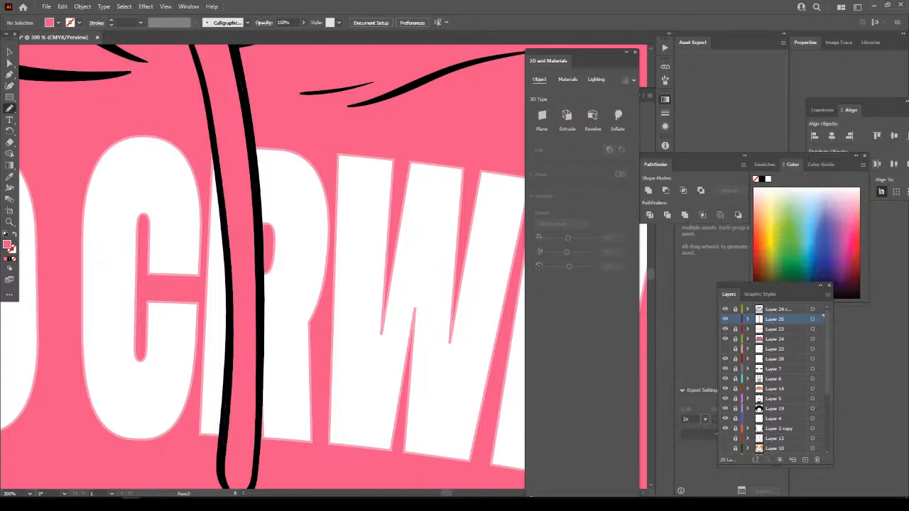
{"action": "key", "text": "ctrl+minus"}
{"action": "key", "text": "ctrl+minus"}
{"action": "key", "text": "ctrl+minus"}
{"action": "key", "text": "ctrl+minus"}
{"action": "key", "text": "ctrl+minus"}
{"action": "key", "text": "ctrl+minus"}
{"action": "key", "text": "ctrl+minus"}
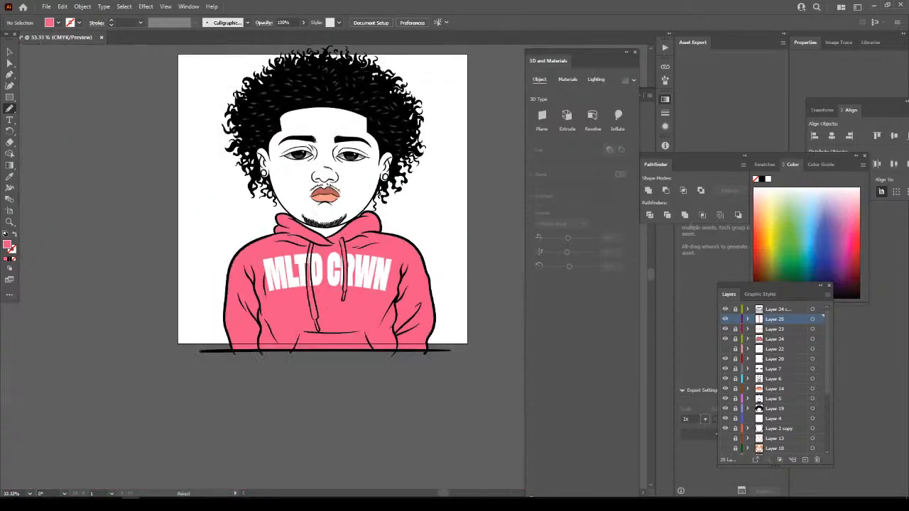
Draw a pink Pencil shape inside the left-hand drawstring to cover the parts of the T and D showing through it.
{"action": "key", "text": "ctrl+equal"}
{"action": "key", "text": "ctrl+equal"}
{"action": "key", "text": "ctrl+equal"}
{"action": "key", "text": "ctrl+equal"}
{"action": "key", "text": "ctrl+equal"}
{"action": "key", "text": "ctrl+equal"}
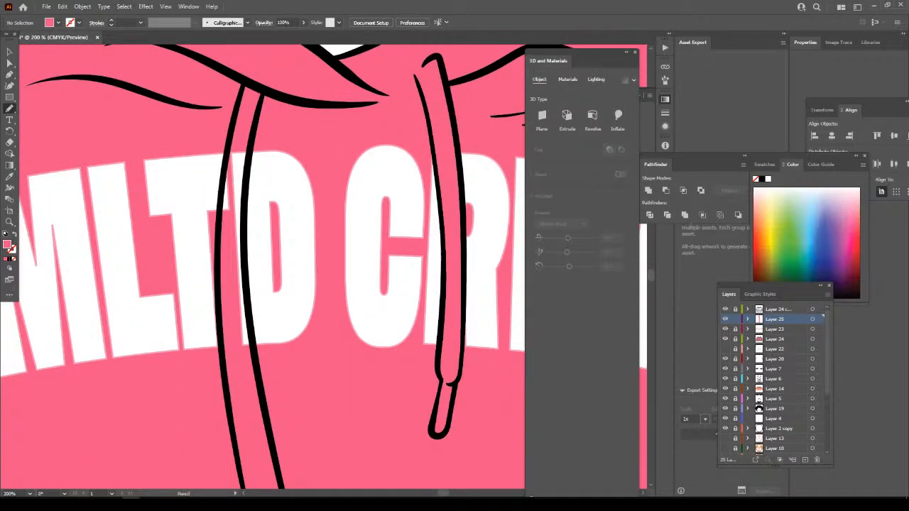
{"action": "left_click_drag", "start_coordinate": [228, 375], "coordinate": [249, 381]}
{"action": "left_click_drag", "start_coordinate": [252, 105], "coordinate": [238, 125]}
{"action": "left_click_drag", "start_coordinate": [226, 366], "coordinate": [228, 375]}
Examine the pink drawstring fills on the whole portrait and up close around the drawstring tips.
{"action": "key", "text": "ctrl+minus"}
{"action": "key", "text": "ctrl+minus"}
{"action": "key", "text": "ctrl+minus"}
{"action": "key", "text": "ctrl+minus"}
{"action": "key", "text": "ctrl+minus"}
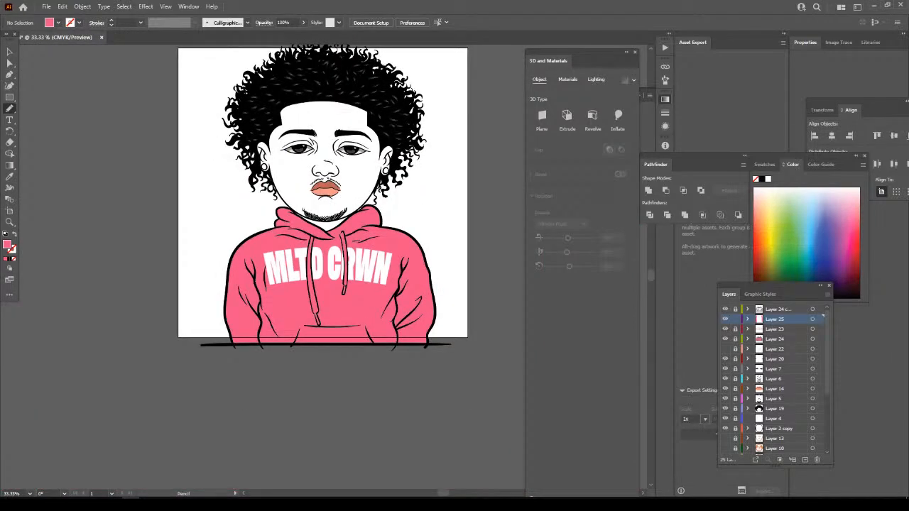
{"action": "key", "text": "ctrl+plus"}
{"action": "key", "text": "ctrl+plus"}
{"action": "key", "text": "ctrl+plus"}
{"action": "key", "text": "ctrl+plus"}
{"action": "key", "text": "ctrl+plus"}
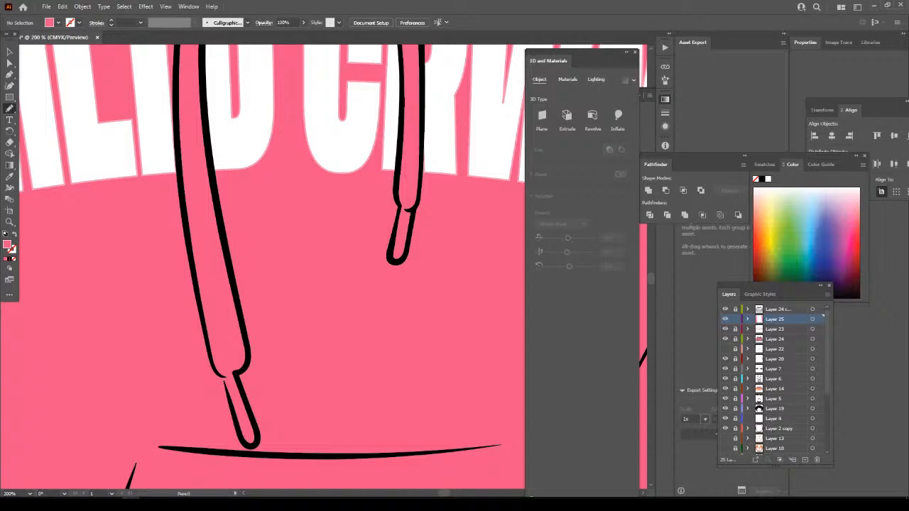
Lock Layer 25 and add a new layer directly above the hoodie's Layer 24.
{"action": "left_click", "coordinate": [735, 319]}
{"action": "left_click", "coordinate": [781, 339]}
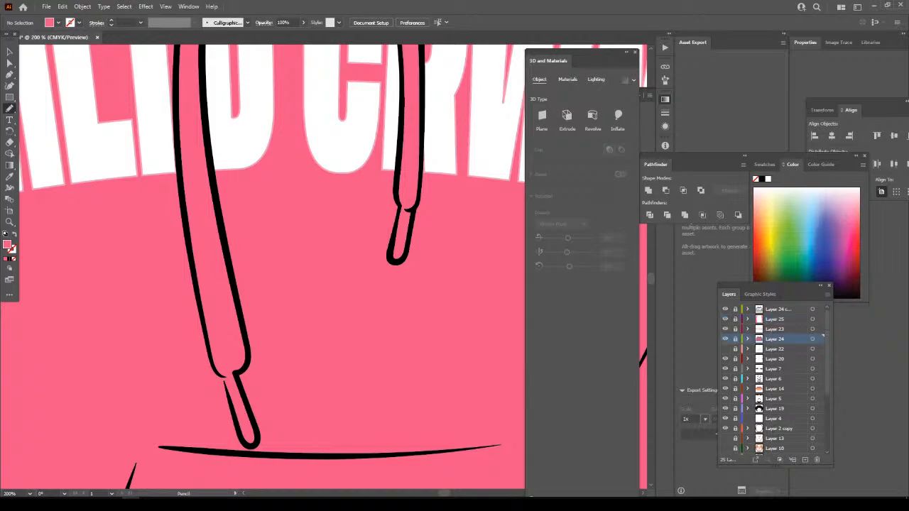
{"action": "left_click", "coordinate": [805, 460]}
Make the hidden skin, shading and sketch layers visible, from Layer 13 down to Layer 1.
{"action": "key", "text": "ctrl+minus"}
{"action": "key", "text": "ctrl+minus"}
{"action": "key", "text": "ctrl+minus"}
{"action": "key", "text": "ctrl+minus"}
{"action": "key", "text": "ctrl+minus"}
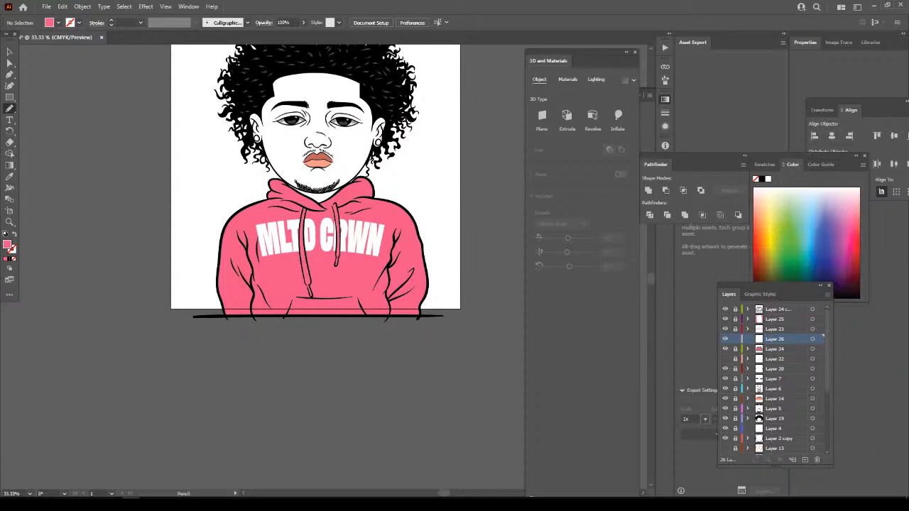
{"action": "key", "text": "ctrl+plus"}
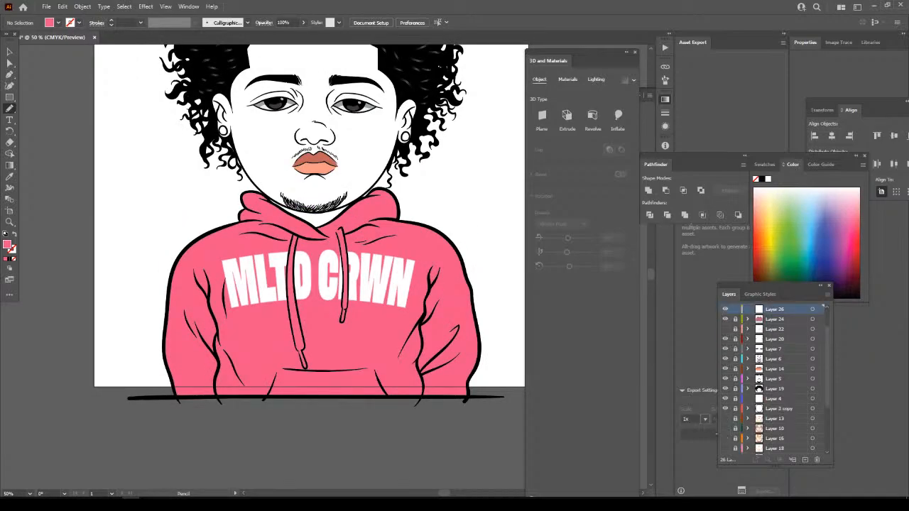
{"action": "scroll", "coordinate": [774, 380], "scroll_direction": "down", "scroll_amount": 3}
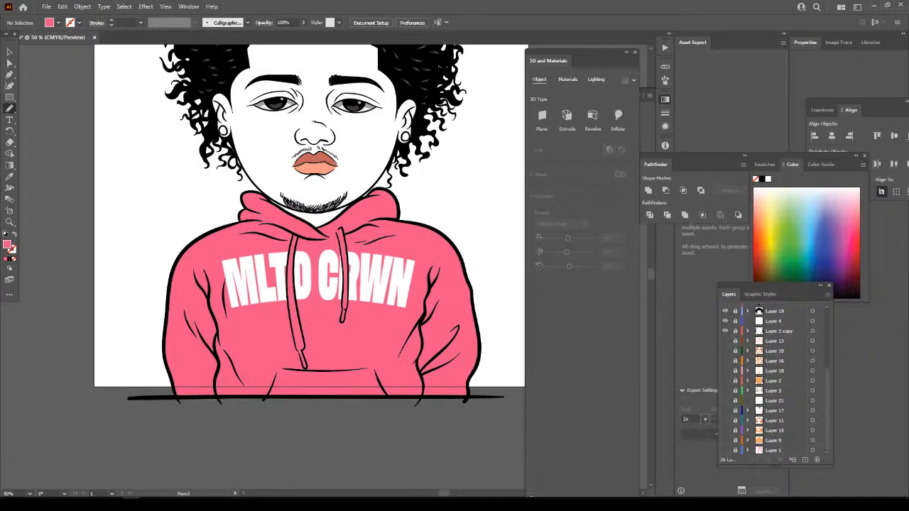
{"action": "left_click_drag", "start_coordinate": [725, 341], "coordinate": [725, 451]}
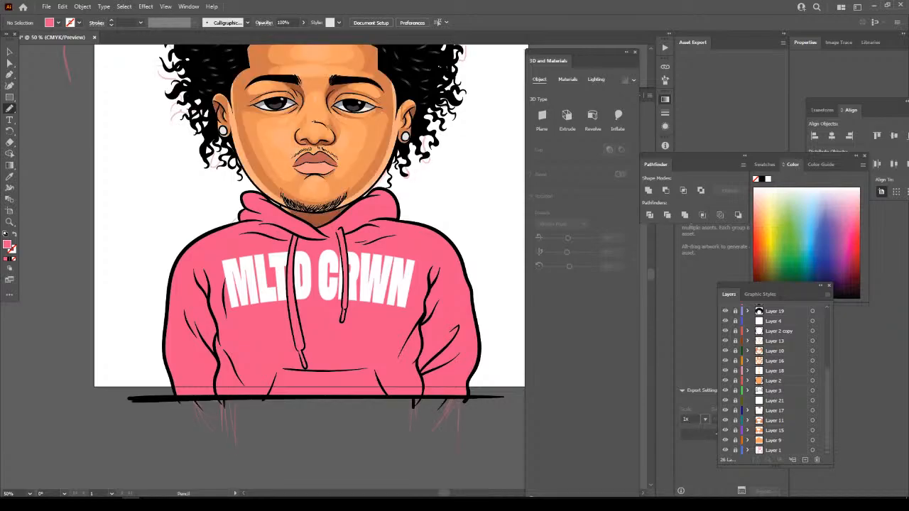
Check the fully coloured portrait up close and as a whole, and hide the sketch lines on Layer 1.
{"action": "key", "text": "ctrl+minus"}
{"action": "key", "text": "ctrl+minus"}
{"action": "scroll", "coordinate": [317, 263], "scroll_direction": "up", "scroll_amount": 3}
{"action": "key", "text": "ctrl+equal"}
{"action": "key", "text": "ctrl+equal"}
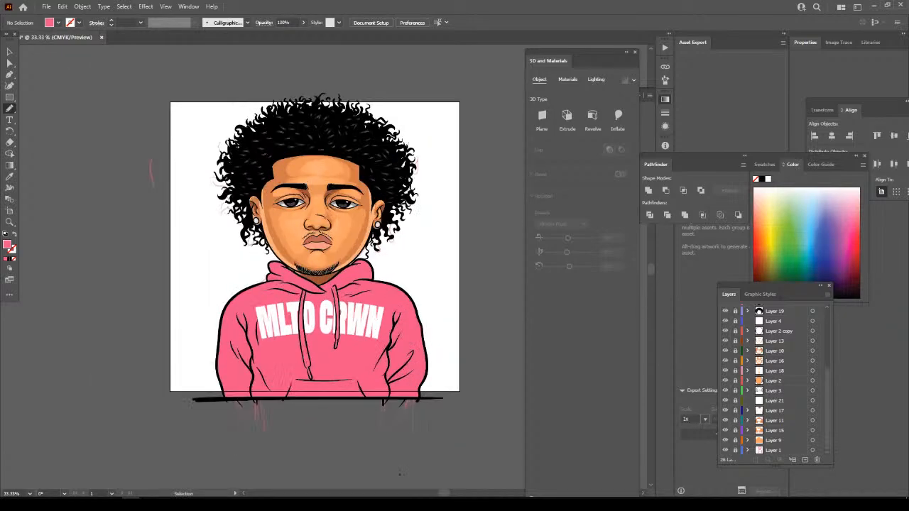
{"action": "key", "text": "ctrl+equal"}
{"action": "key", "text": "ctrl+equal"}
{"action": "key", "text": "ctrl+equal"}
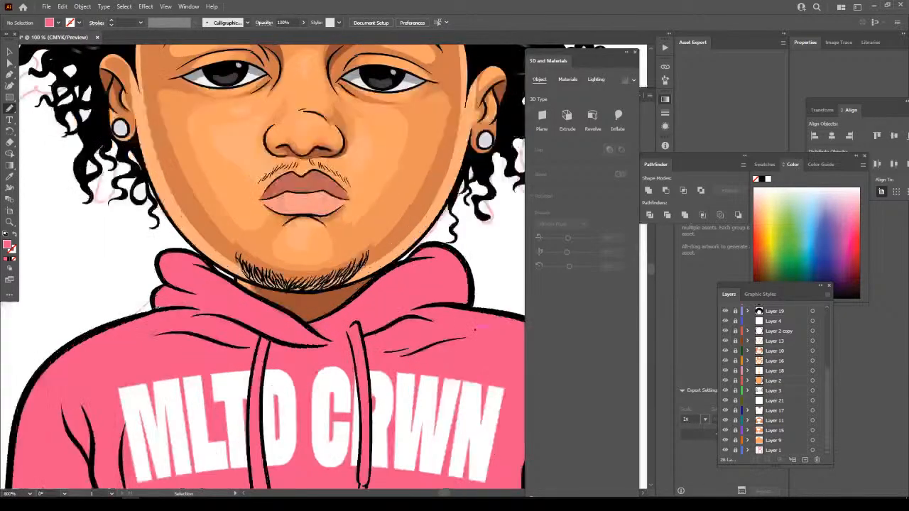
{"action": "key", "text": "ctrl+minus"}
{"action": "key", "text": "ctrl+minus"}
{"action": "key", "text": "ctrl+minus"}
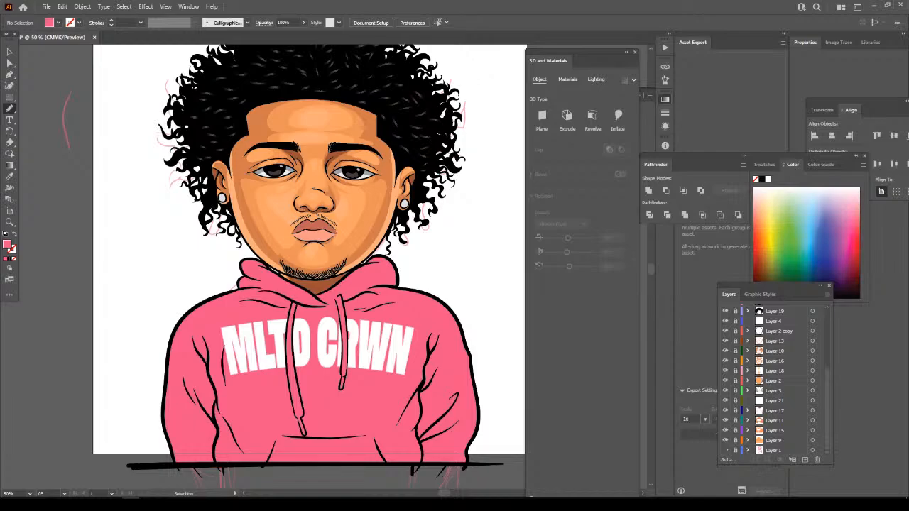
{"action": "scroll", "coordinate": [774, 380], "scroll_direction": "up", "scroll_amount": 4}
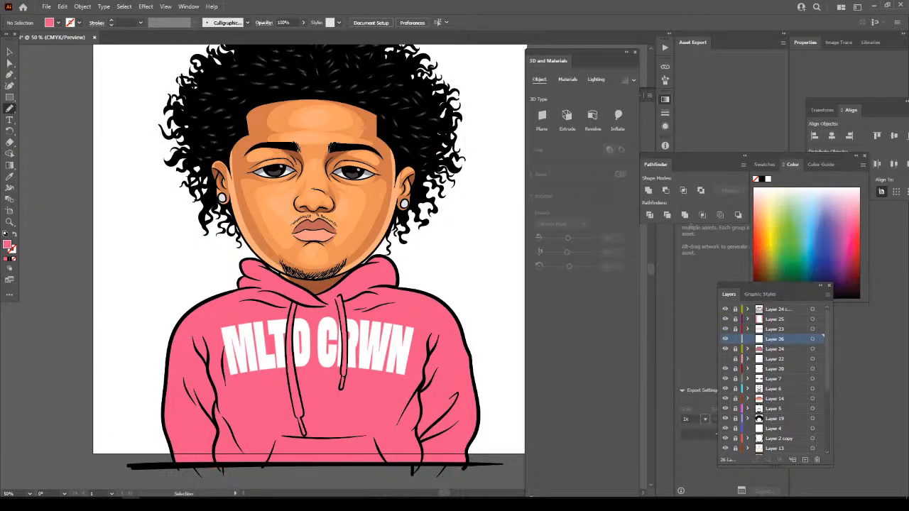
Set the fill to the darker pink C62C60 for the hoodie's shadows.
{"action": "key", "text": "ctrl+plus"}
{"action": "key", "text": "ctrl+plus"}
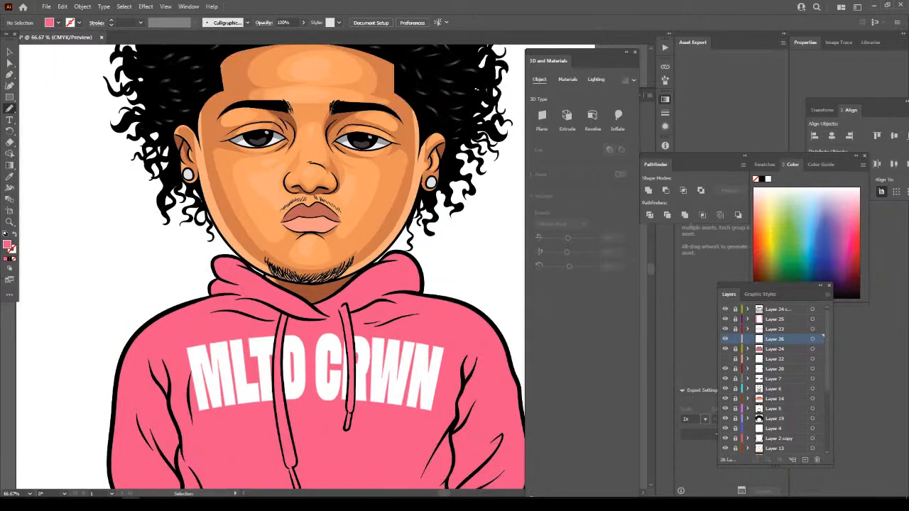
{"action": "key", "text": "ctrl+minus"}
{"action": "key", "text": "ctrl+minus"}
{"action": "key", "text": "ctrl+minus"}
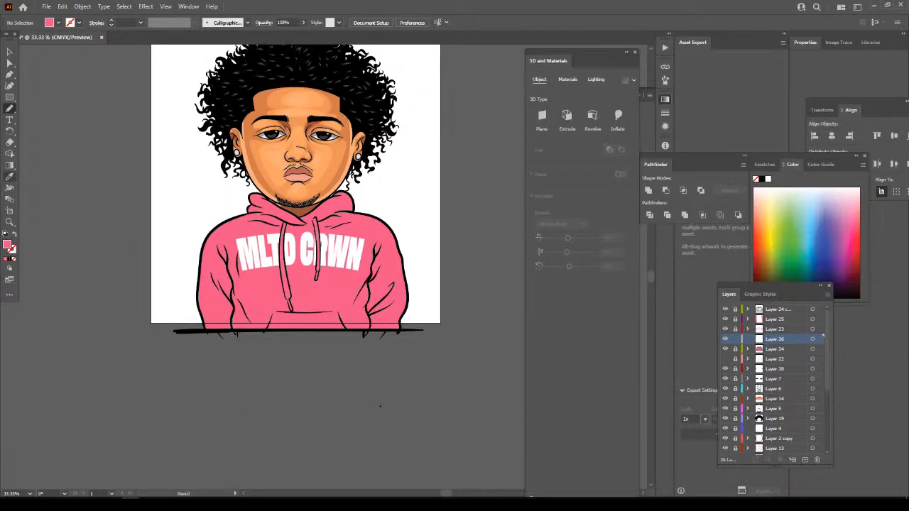
{"action": "key", "text": "i"}
{"action": "double_click", "coordinate": [7, 244]}
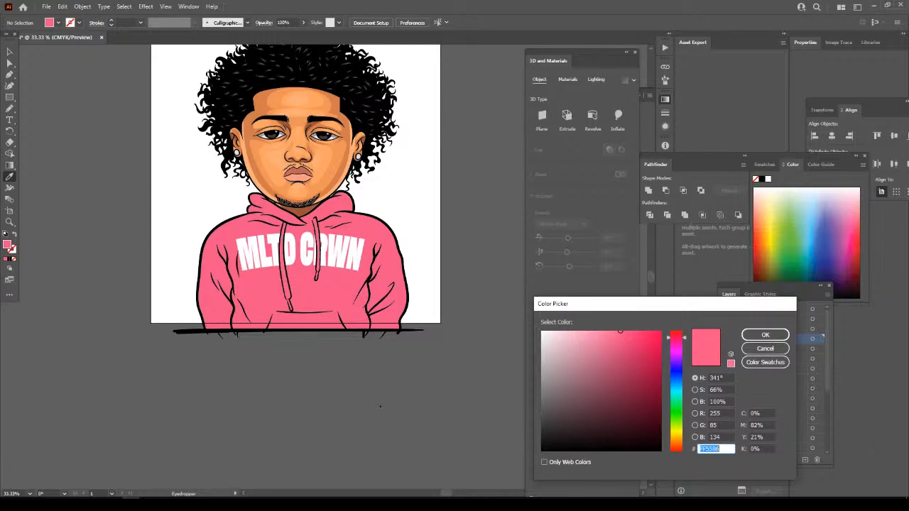
{"action": "mouse_move", "coordinate": [627, 361]}
{"action": "left_mouse_down"}
{"action": "mouse_move", "coordinate": [633, 369]}
{"action": "mouse_move", "coordinate": [634, 359]}
{"action": "left_mouse_up"}
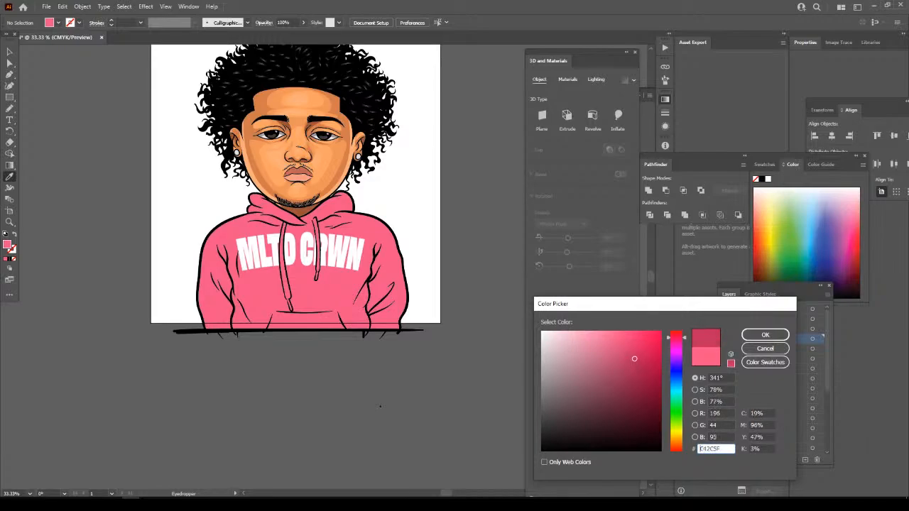
{"action": "left_click", "coordinate": [765, 334]}
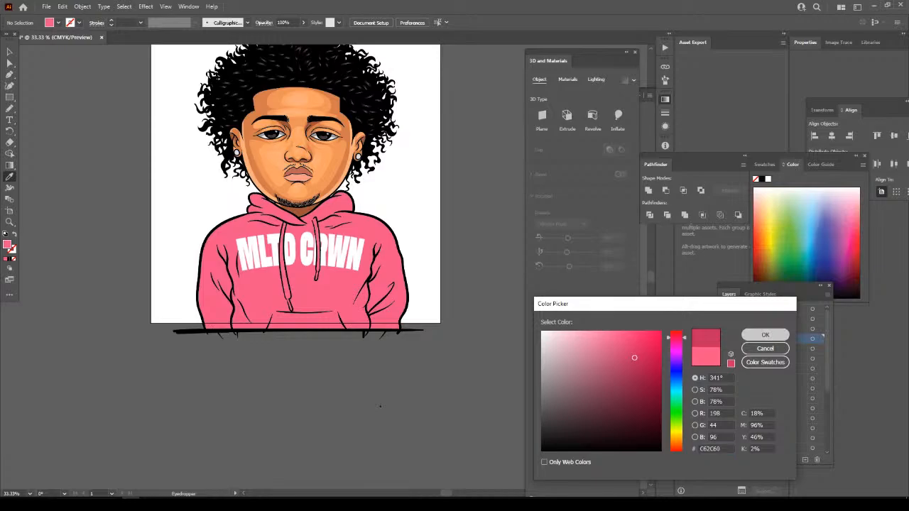
Draw darker pink Pencil shadows along the lower folds of the right-hand sleeve, down to the hem line.
{"action": "key", "text": "n"}
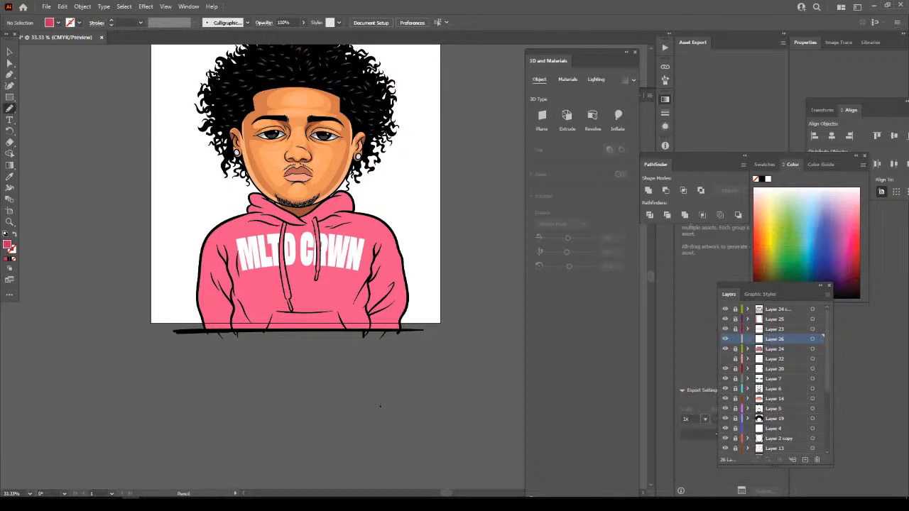
{"action": "scroll", "coordinate": [324, 267], "scroll_direction": "down", "scroll_amount": 1}
{"action": "key", "text": "ctrl+minus"}
{"action": "scroll", "coordinate": [324, 267], "scroll_direction": "right", "scroll_amount": 3}
{"action": "key", "text": "ctrl+plus"}
{"action": "key", "text": "ctrl+plus"}
{"action": "key", "text": "ctrl+plus"}
{"action": "key", "text": "ctrl+plus"}
{"action": "key", "text": "ctrl+plus"}
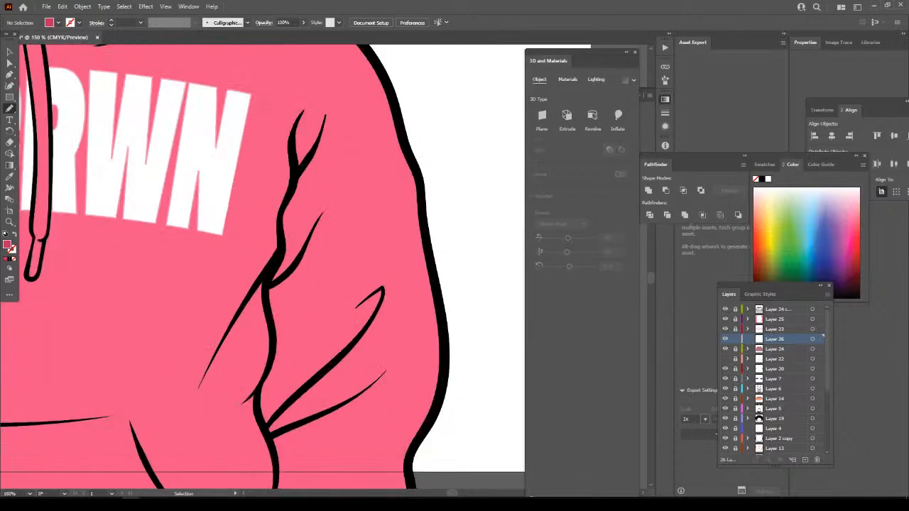
{"action": "key", "text": "ctrl+plus"}
{"action": "scroll", "coordinate": [446, 287], "scroll_direction": "down", "scroll_amount": 5}
{"action": "mouse_move", "coordinate": [216, 341]}
{"action": "left_mouse_down"}
{"action": "mouse_move", "coordinate": [217, 421]}
{"action": "mouse_move", "coordinate": [333, 426]}
{"action": "mouse_move", "coordinate": [310, 421]}
{"action": "left_mouse_up"}
{"action": "left_click_drag", "start_coordinate": [276, 382], "coordinate": [347, 301]}
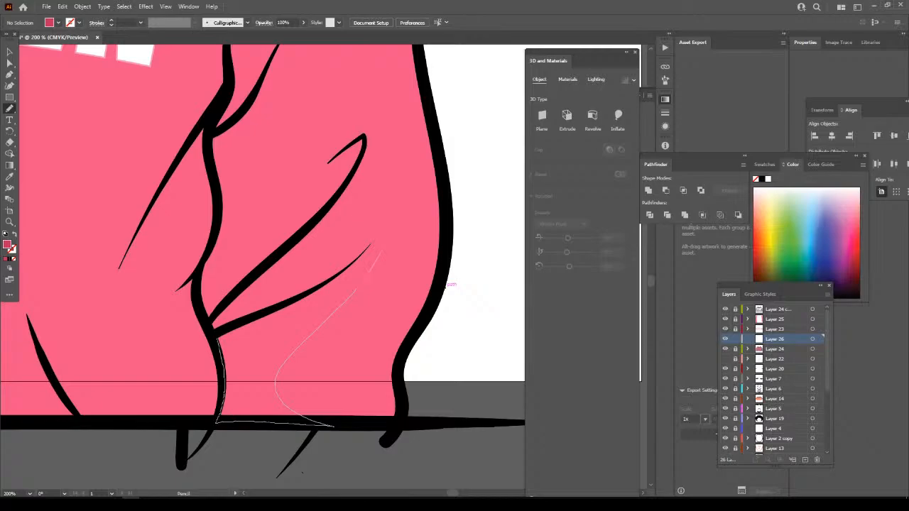
{"action": "mouse_move", "coordinate": [380, 250]}
{"action": "left_mouse_down"}
{"action": "mouse_move", "coordinate": [355, 241]}
{"action": "mouse_move", "coordinate": [248, 295]}
{"action": "mouse_move", "coordinate": [353, 174]}
{"action": "mouse_move", "coordinate": [294, 190]}
{"action": "mouse_move", "coordinate": [264, 226]}
{"action": "left_mouse_up"}
{"action": "mouse_move", "coordinate": [229, 124]}
{"action": "left_mouse_down"}
{"action": "mouse_move", "coordinate": [209, 164]}
{"action": "mouse_move", "coordinate": [206, 334]}
{"action": "left_mouse_up"}
{"action": "key", "text": "ctrl+minus"}
{"action": "key", "text": "ctrl+minus"}
{"action": "key", "text": "ctrl+minus"}
{"action": "key", "text": "ctrl+minus"}
{"action": "key", "text": "ctrl+minus"}
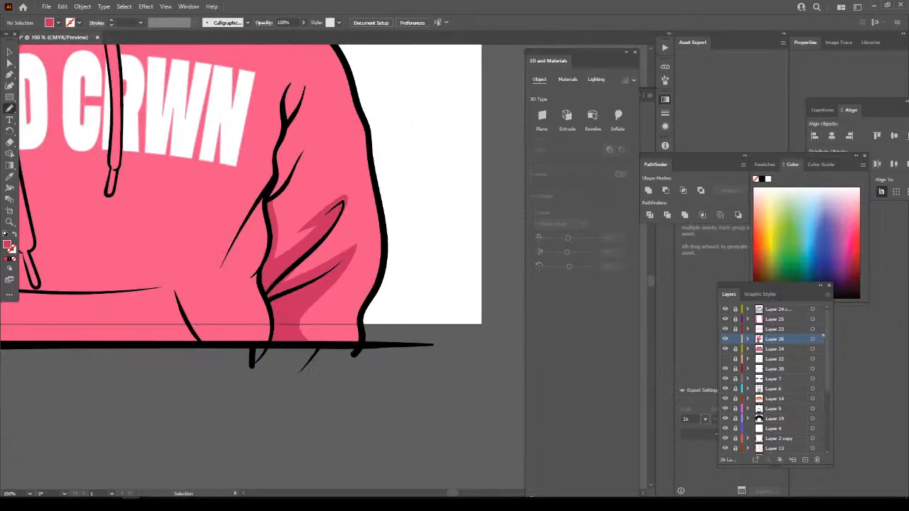
Draw a jagged darker pink Pencil shadow along the upper folds and armpit crease of the right-hand sleeve.
{"action": "left_click_drag", "start_coordinate": [446, 286], "coordinate": [457, 322]}
{"action": "key", "text": "ctrl+plus"}
{"action": "key", "text": "ctrl+plus"}
{"action": "key", "text": "ctrl+plus"}
{"action": "key", "text": "ctrl+plus"}
{"action": "key", "text": "ctrl+plus"}
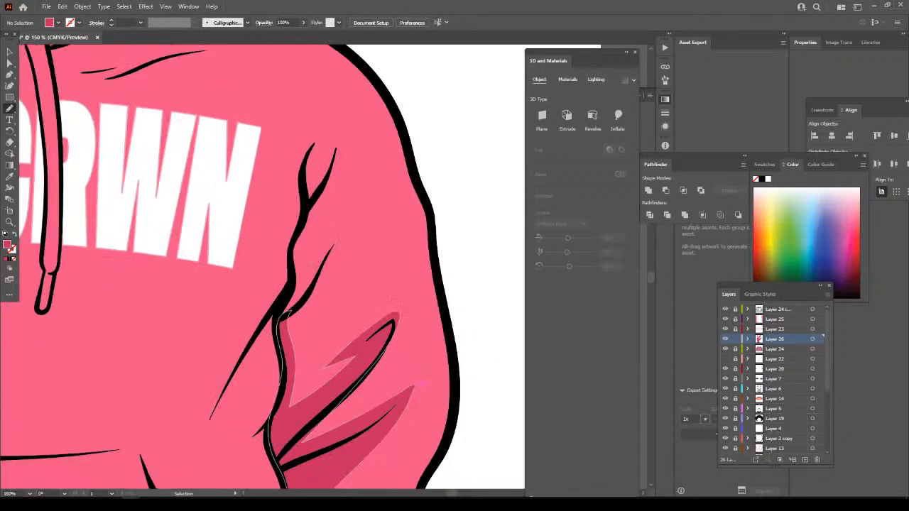
{"action": "mouse_move", "coordinate": [253, 312]}
{"action": "left_mouse_down"}
{"action": "mouse_move", "coordinate": [258, 430]}
{"action": "mouse_move", "coordinate": [352, 277]}
{"action": "mouse_move", "coordinate": [319, 277]}
{"action": "left_mouse_up"}
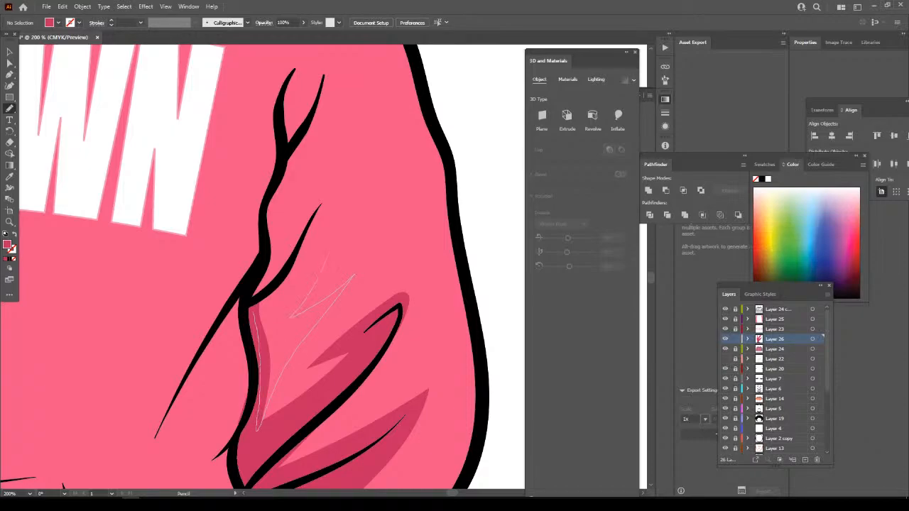
{"action": "mouse_move", "coordinate": [375, 190]}
{"action": "left_mouse_down"}
{"action": "mouse_move", "coordinate": [375, 152]}
{"action": "mouse_move", "coordinate": [299, 204]}
{"action": "mouse_move", "coordinate": [341, 95]}
{"action": "mouse_move", "coordinate": [322, 74]}
{"action": "mouse_move", "coordinate": [291, 62]}
{"action": "mouse_move", "coordinate": [257, 264]}
{"action": "left_mouse_up"}
{"action": "left_click_drag", "start_coordinate": [258, 427], "coordinate": [259, 431]}
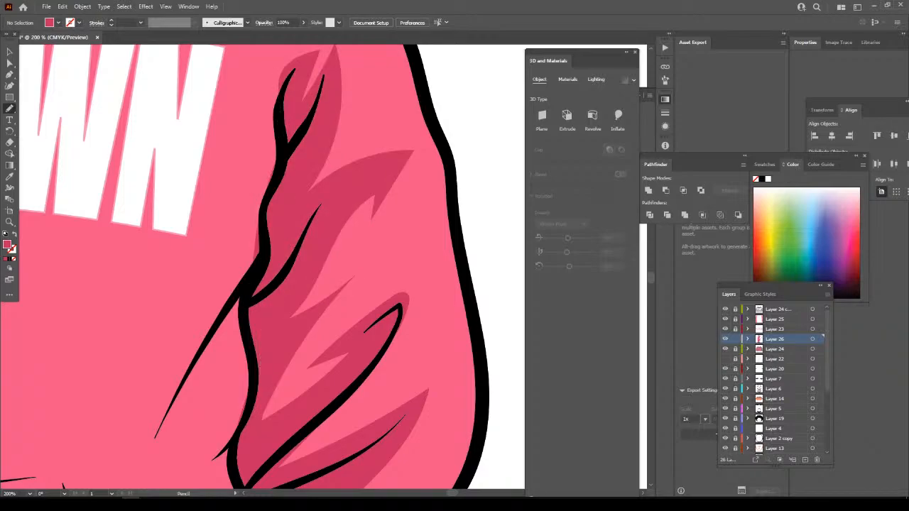
Draw a darker pink Pencil shadow on the hoodie's torso beside the right-hand sleeve.
{"action": "key", "text": "ctrl+minus"}
{"action": "key", "text": "ctrl+minus"}
{"action": "key", "text": "ctrl+minus"}
{"action": "key", "text": "ctrl+minus"}
{"action": "key", "text": "ctrl+minus"}
{"action": "key", "text": "ctrl+minus"}
{"action": "left_click_drag", "start_coordinate": [322, 463], "coordinate": [366, 419]}
{"action": "key", "text": "ctrl+plus"}
{"action": "key", "text": "ctrl+plus"}
{"action": "key", "text": "ctrl+plus"}
{"action": "key", "text": "ctrl+plus"}
{"action": "key", "text": "ctrl+plus"}
{"action": "left_click_drag", "start_coordinate": [399, 91], "coordinate": [354, 189]}
{"action": "mouse_move", "coordinate": [287, 315]}
{"action": "left_mouse_down"}
{"action": "mouse_move", "coordinate": [361, 229]}
{"action": "mouse_move", "coordinate": [372, 233]}
{"action": "mouse_move", "coordinate": [312, 336]}
{"action": "mouse_move", "coordinate": [376, 301]}
{"action": "mouse_move", "coordinate": [405, 135]}
{"action": "left_mouse_up"}
{"action": "key", "text": "ctrl+minus"}
{"action": "key", "text": "ctrl+minus"}
{"action": "key", "text": "ctrl+minus"}
{"action": "key", "text": "ctrl+minus"}
{"action": "key", "text": "ctrl+minus"}
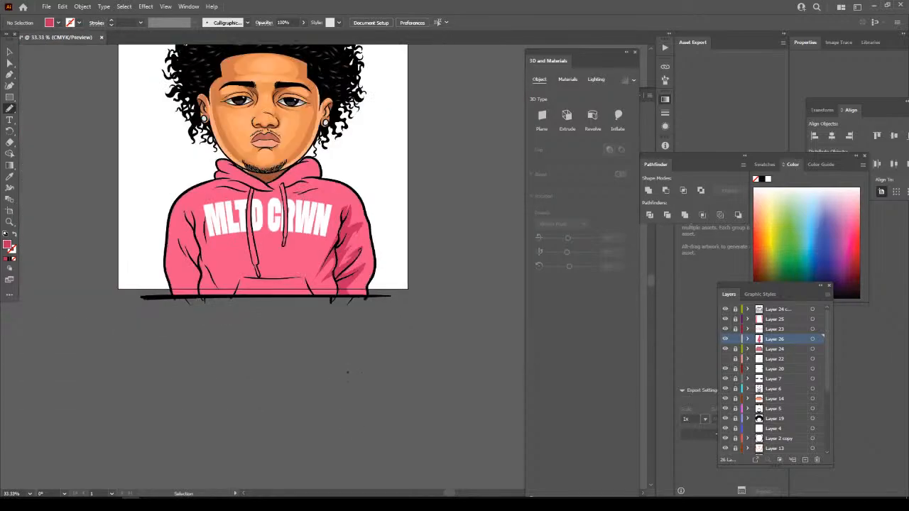
{"action": "key", "text": "ctrl+minus"}
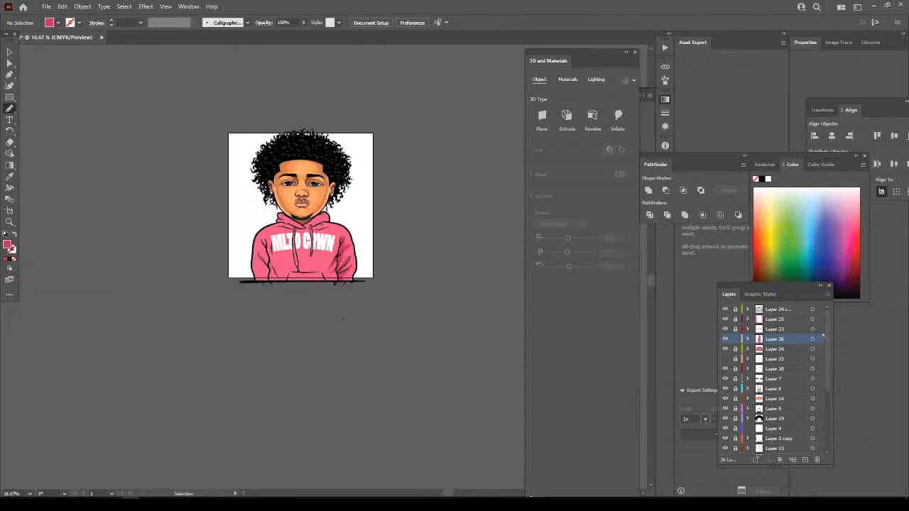
Draw darker pink Pencil shadows over the left-hand sleeve's folds and the torso crease beside it.
{"action": "key", "text": "ctrl+plus"}
{"action": "key", "text": "ctrl+plus"}
{"action": "key", "text": "ctrl+plus"}
{"action": "key", "text": "ctrl+plus"}
{"action": "key", "text": "ctrl+plus"}
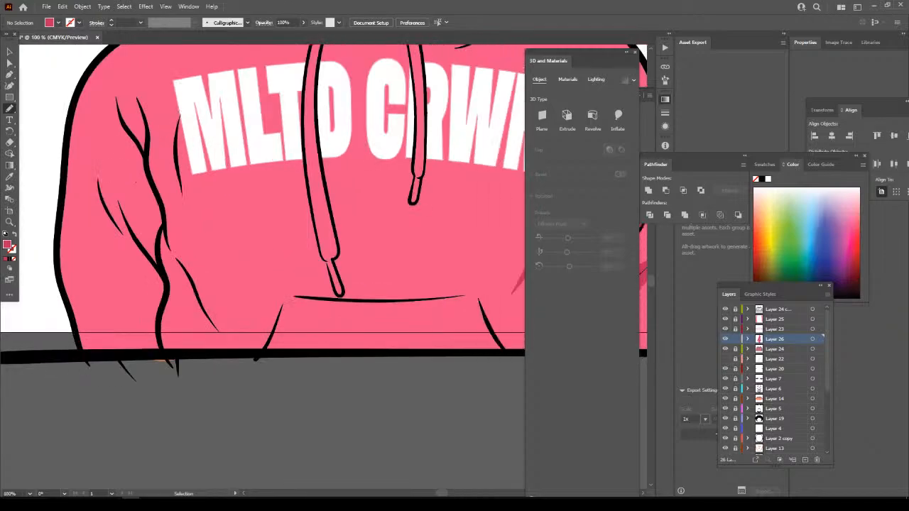
{"action": "scroll", "coordinate": [400, 290], "scroll_direction": "right", "scroll_amount": 3}
{"action": "scroll", "coordinate": [400, 290], "scroll_direction": "up", "scroll_amount": 2}
{"action": "scroll", "coordinate": [400, 291], "scroll_direction": "left", "scroll_amount": 4}
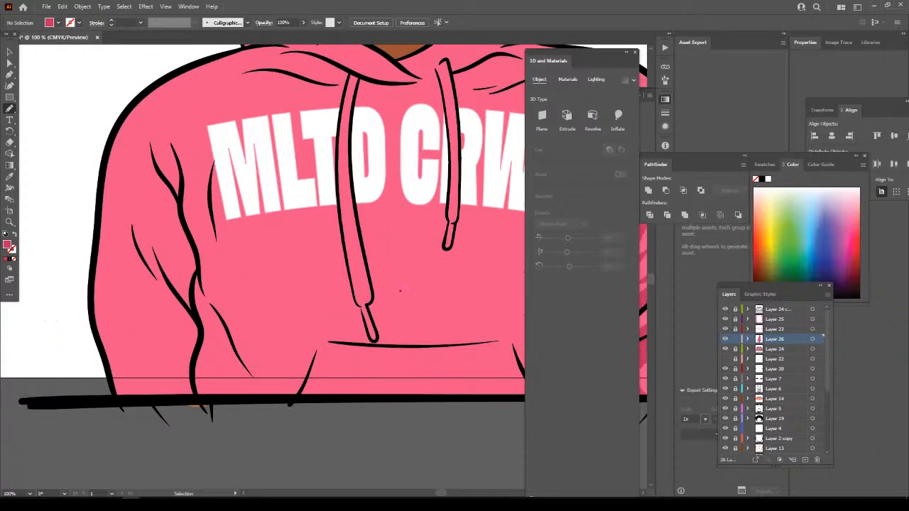
{"action": "key", "text": "ctrl+plus"}
{"action": "scroll", "coordinate": [400, 291], "scroll_direction": "left", "scroll_amount": 2}
{"action": "scroll", "coordinate": [400, 291], "scroll_direction": "down", "scroll_amount": 1}
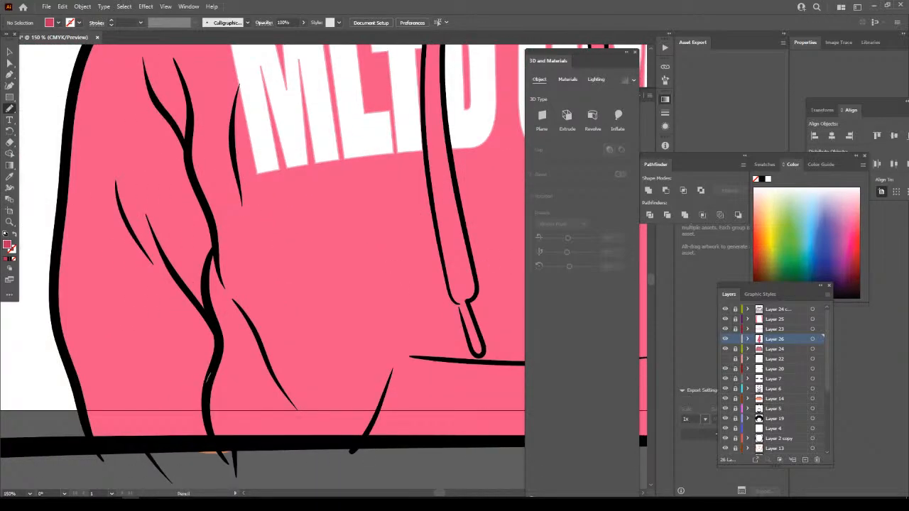
{"action": "mouse_move", "coordinate": [206, 377]}
{"action": "left_mouse_down"}
{"action": "mouse_move", "coordinate": [209, 443]}
{"action": "mouse_move", "coordinate": [250, 443]}
{"action": "mouse_move", "coordinate": [225, 307]}
{"action": "left_mouse_up"}
{"action": "mouse_move", "coordinate": [311, 429]}
{"action": "left_mouse_down"}
{"action": "mouse_move", "coordinate": [275, 321]}
{"action": "mouse_move", "coordinate": [230, 250]}
{"action": "mouse_move", "coordinate": [189, 98]}
{"action": "left_mouse_up"}
{"action": "mouse_move", "coordinate": [156, 135]}
{"action": "left_mouse_down"}
{"action": "mouse_move", "coordinate": [166, 190]}
{"action": "mouse_move", "coordinate": [134, 170]}
{"action": "mouse_move", "coordinate": [107, 211]}
{"action": "left_mouse_up"}
{"action": "left_click_drag", "start_coordinate": [146, 263], "coordinate": [178, 328]}
{"action": "mouse_move", "coordinate": [156, 365]}
{"action": "left_mouse_down"}
{"action": "mouse_move", "coordinate": [164, 410]}
{"action": "mouse_move", "coordinate": [146, 442]}
{"action": "left_mouse_up"}
{"action": "key", "text": "ctrl+minus"}
{"action": "key", "text": "ctrl+minus"}
{"action": "key", "text": "ctrl+minus"}
{"action": "key", "text": "ctrl+minus"}
{"action": "key", "text": "ctrl+minus"}
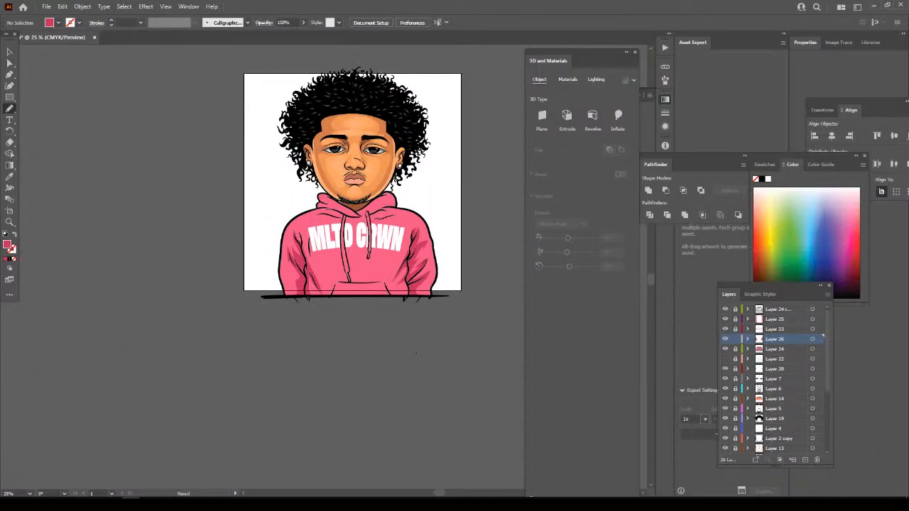
Draw a pointed darker pink Pencil shadow on the torso above the pocket's left-hand corner.
{"action": "key", "text": "ctrl+plus"}
{"action": "key", "text": "ctrl+plus"}
{"action": "key", "text": "ctrl+plus"}
{"action": "key", "text": "ctrl+plus"}
{"action": "key", "text": "ctrl+plus"}
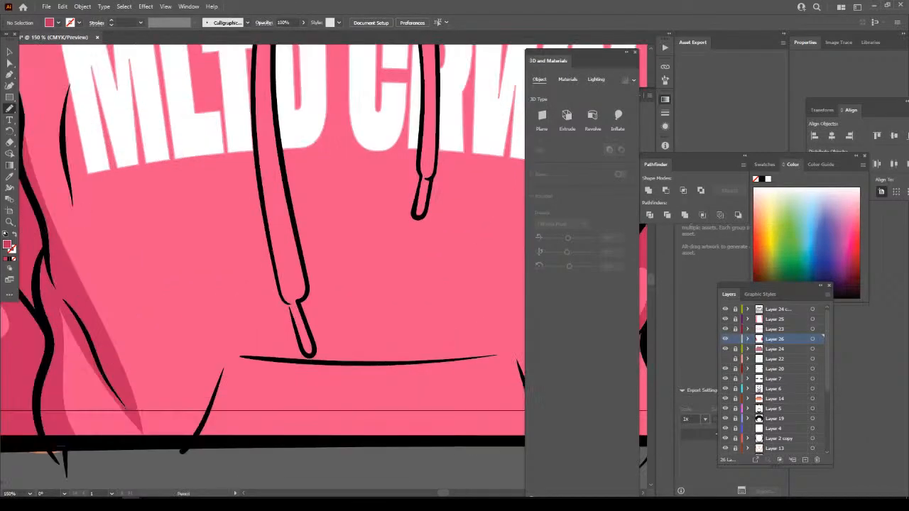
{"action": "left_click_drag", "start_coordinate": [222, 387], "coordinate": [209, 415]}
{"action": "mouse_move", "coordinate": [306, 362]}
{"action": "left_mouse_down"}
{"action": "mouse_move", "coordinate": [240, 322]}
{"action": "mouse_move", "coordinate": [162, 232]}
{"action": "mouse_move", "coordinate": [210, 383]}
{"action": "left_mouse_up"}
{"action": "key", "text": "ctrl+minus"}
{"action": "key", "text": "ctrl+minus"}
{"action": "key", "text": "ctrl+minus"}
{"action": "key", "text": "ctrl+minus"}
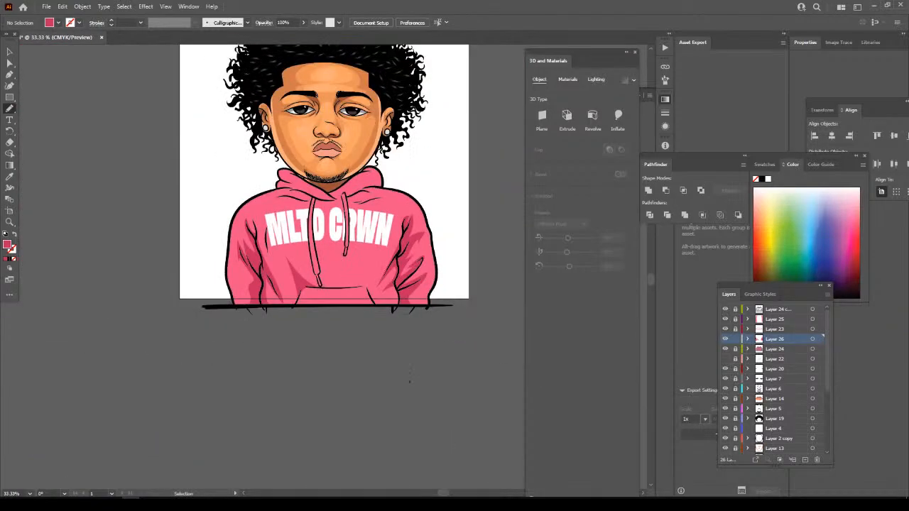
Draw darker pink Pencil shadows with rounded highlight gaps along the left-hand hood and shoulder folds.
{"action": "key", "text": "ctrl+plus"}
{"action": "key", "text": "ctrl+plus"}
{"action": "key", "text": "ctrl+plus"}
{"action": "key", "text": "ctrl+plus"}
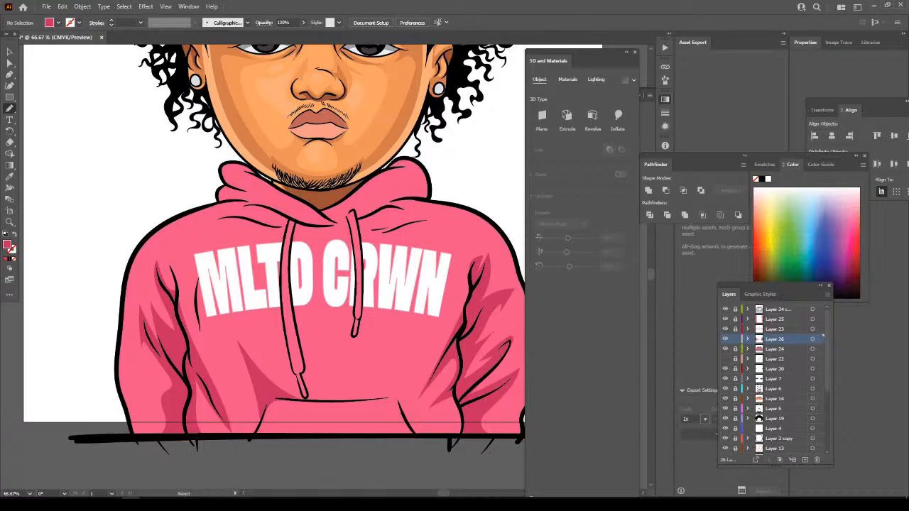
{"action": "key", "text": "ctrl+plus"}
{"action": "key", "text": "ctrl+plus"}
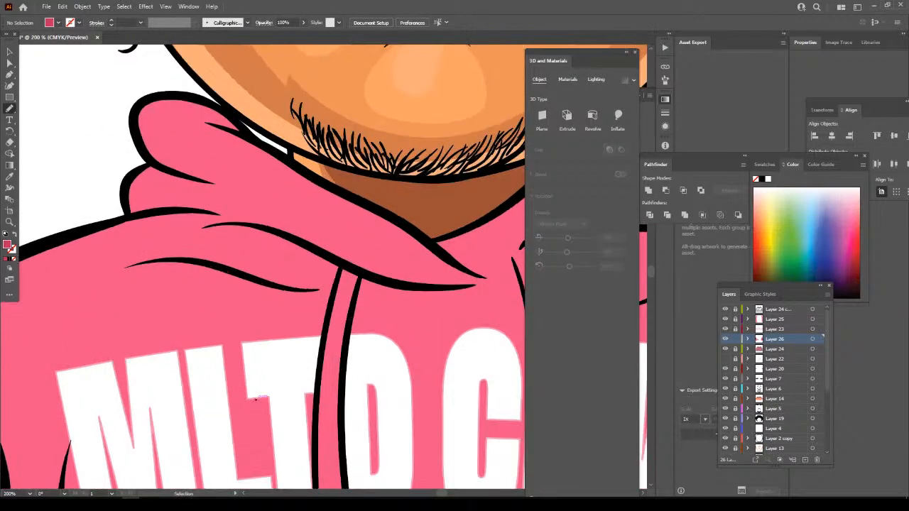
{"action": "left_click_drag", "start_coordinate": [387, 227], "coordinate": [444, 261]}
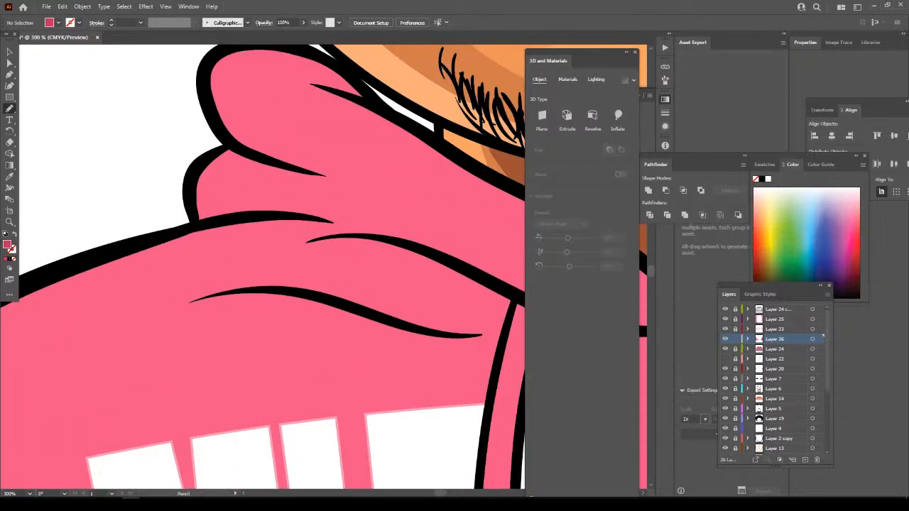
{"action": "mouse_move", "coordinate": [227, 221]}
{"action": "left_mouse_down"}
{"action": "mouse_move", "coordinate": [71, 273]}
{"action": "mouse_move", "coordinate": [192, 249]}
{"action": "mouse_move", "coordinate": [241, 253]}
{"action": "mouse_move", "coordinate": [122, 318]}
{"action": "mouse_move", "coordinate": [284, 298]}
{"action": "mouse_move", "coordinate": [398, 328]}
{"action": "mouse_move", "coordinate": [419, 259]}
{"action": "mouse_move", "coordinate": [483, 272]}
{"action": "mouse_move", "coordinate": [245, 195]}
{"action": "left_mouse_up"}
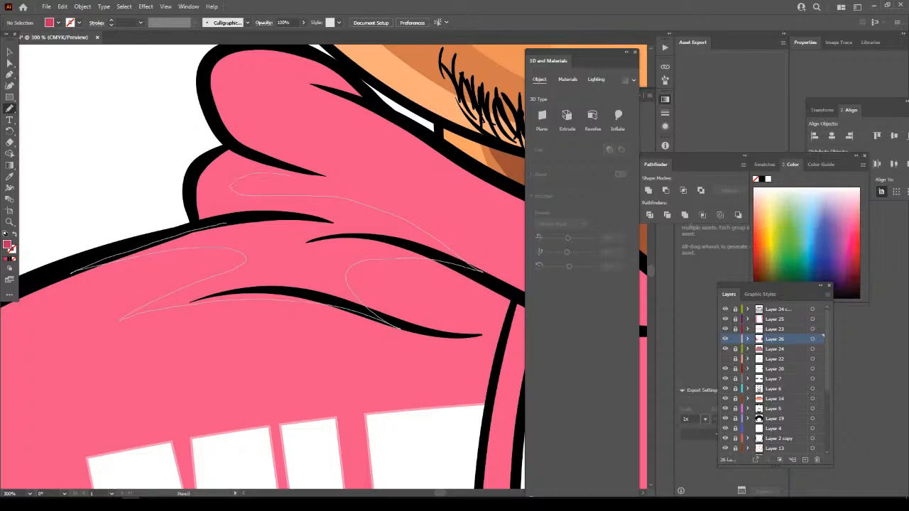
{"action": "left_click_drag", "start_coordinate": [307, 183], "coordinate": [389, 222]}
{"action": "mouse_move", "coordinate": [341, 174]}
{"action": "left_mouse_down"}
{"action": "mouse_move", "coordinate": [252, 126]}
{"action": "mouse_move", "coordinate": [224, 83]}
{"action": "mouse_move", "coordinate": [235, 50]}
{"action": "mouse_move", "coordinate": [214, 66]}
{"action": "mouse_move", "coordinate": [202, 96]}
{"action": "mouse_move", "coordinate": [234, 150]}
{"action": "mouse_move", "coordinate": [196, 191]}
{"action": "mouse_move", "coordinate": [197, 225]}
{"action": "mouse_move", "coordinate": [157, 235]}
{"action": "left_mouse_up"}
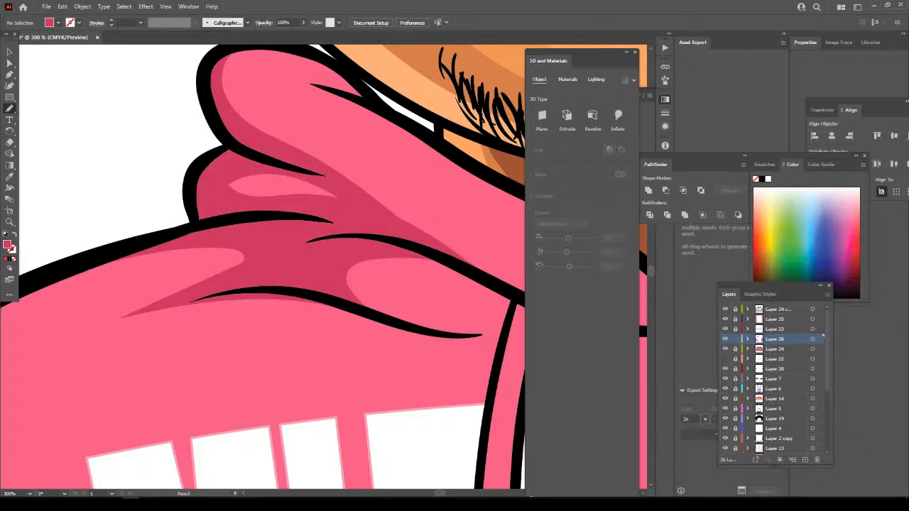
{"action": "key", "text": "ctrl+minus"}
{"action": "key", "text": "ctrl+minus"}
{"action": "key", "text": "ctrl+minus"}
{"action": "key", "text": "ctrl+minus"}
{"action": "key", "text": "ctrl+minus"}
{"action": "key", "text": "ctrl+minus"}
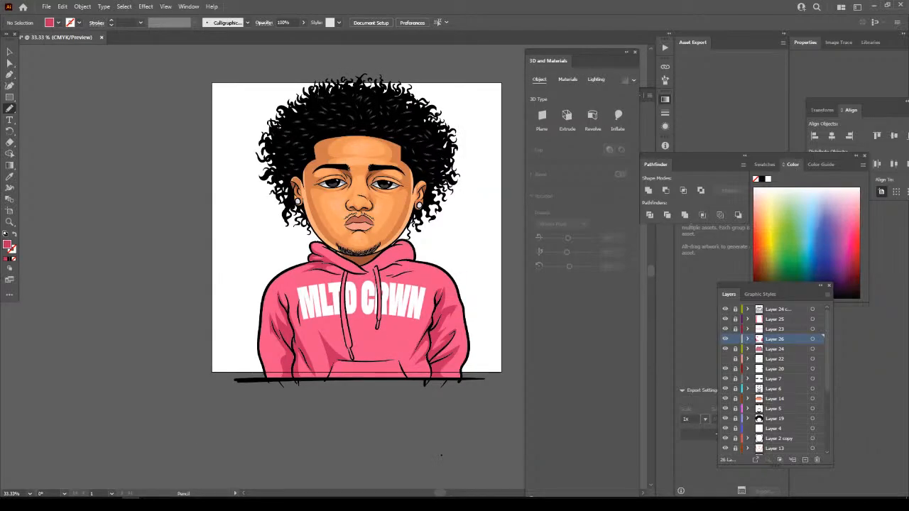
Draw a darker pink Pencil shadow along the lower edge of the left-hand hood roll.
{"action": "key", "text": "ctrl+plus"}
{"action": "key", "text": "ctrl+plus"}
{"action": "key", "text": "ctrl+plus"}
{"action": "key", "text": "ctrl+plus"}
{"action": "key", "text": "ctrl+plus"}
{"action": "key", "text": "ctrl+plus"}
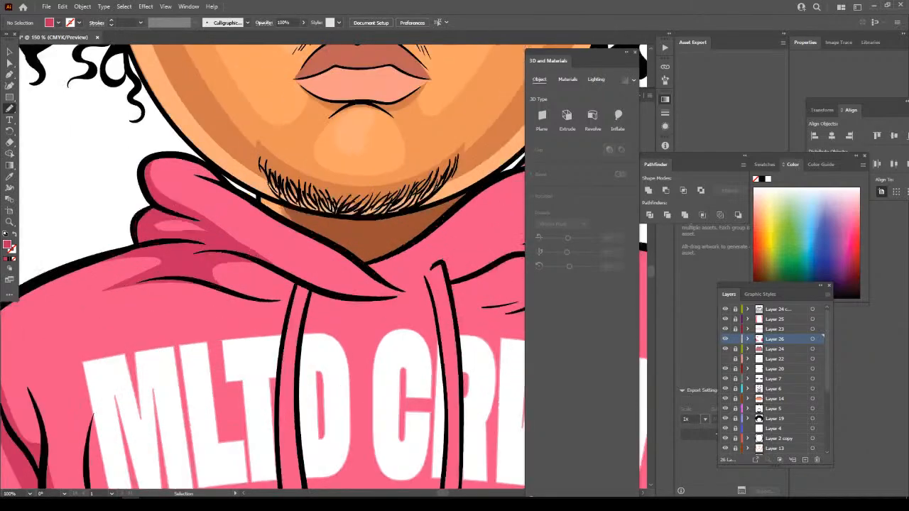
{"action": "mouse_move", "coordinate": [105, 233]}
{"action": "left_mouse_down"}
{"action": "mouse_move", "coordinate": [208, 293]}
{"action": "mouse_move", "coordinate": [335, 348]}
{"action": "mouse_move", "coordinate": [439, 342]}
{"action": "mouse_move", "coordinate": [99, 199]}
{"action": "left_mouse_up"}
{"action": "key", "text": "ctrl+minus"}
{"action": "key", "text": "ctrl+minus"}
{"action": "key", "text": "ctrl+minus"}
{"action": "key", "text": "ctrl+minus"}
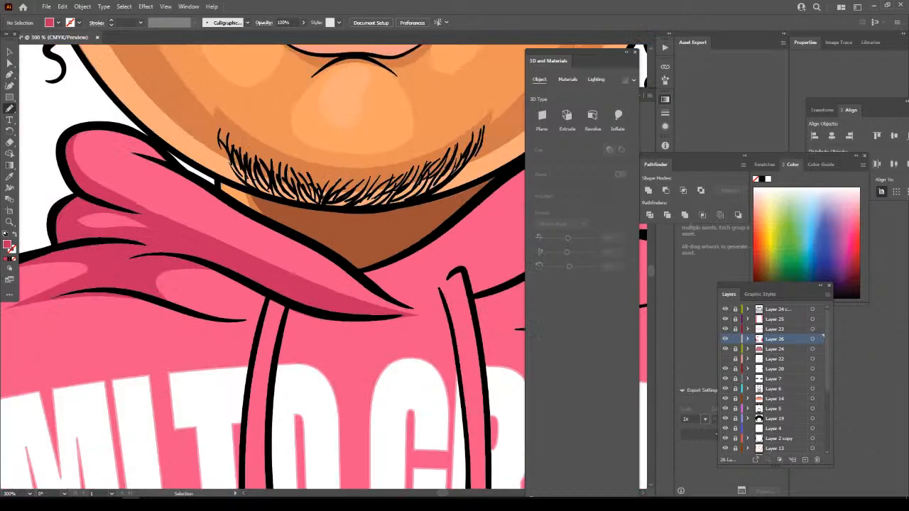
Draw darker pink Pencil shadows across the right-hand hood and the shoulder fold directly beneath it.
{"action": "key", "text": "ctrl+plus"}
{"action": "key", "text": "ctrl+plus"}
{"action": "key", "text": "ctrl+plus"}
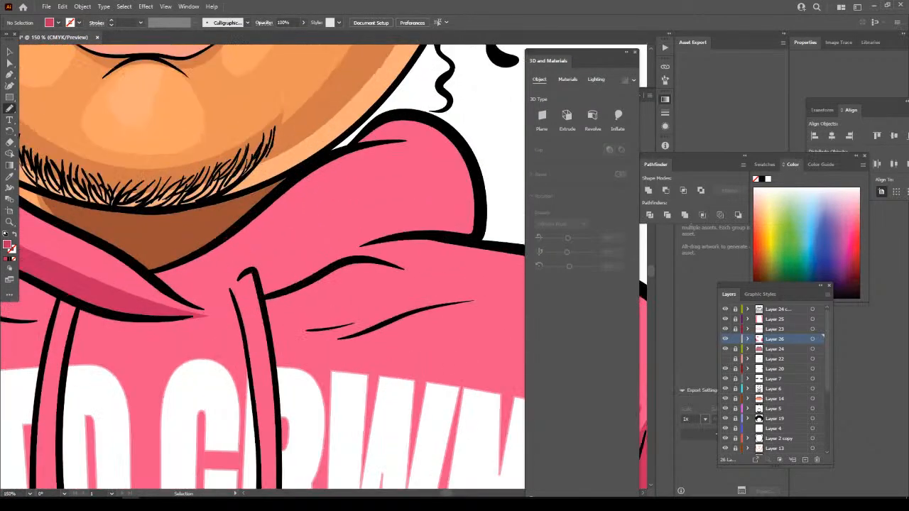
{"action": "scroll", "coordinate": [452, 378], "scroll_direction": "up", "scroll_amount": 1}
{"action": "mouse_move", "coordinate": [253, 307]}
{"action": "left_mouse_down"}
{"action": "mouse_move", "coordinate": [356, 297]}
{"action": "mouse_move", "coordinate": [387, 300]}
{"action": "left_mouse_up"}
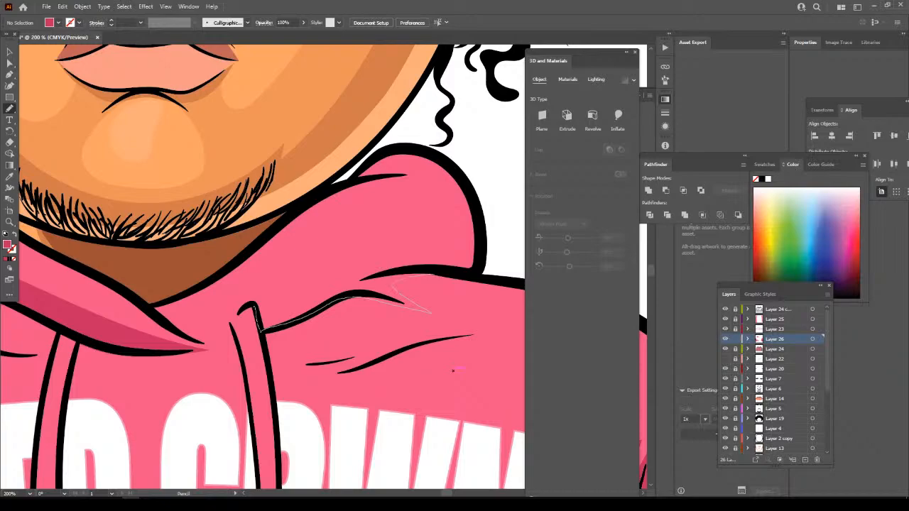
{"action": "mouse_move", "coordinate": [432, 275]}
{"action": "left_mouse_down"}
{"action": "mouse_move", "coordinate": [476, 269]}
{"action": "mouse_move", "coordinate": [478, 234]}
{"action": "mouse_move", "coordinate": [456, 160]}
{"action": "left_mouse_up"}
{"action": "mouse_move", "coordinate": [387, 226]}
{"action": "left_mouse_down"}
{"action": "mouse_move", "coordinate": [171, 311]}
{"action": "mouse_move", "coordinate": [186, 334]}
{"action": "mouse_move", "coordinate": [213, 343]}
{"action": "left_mouse_up"}
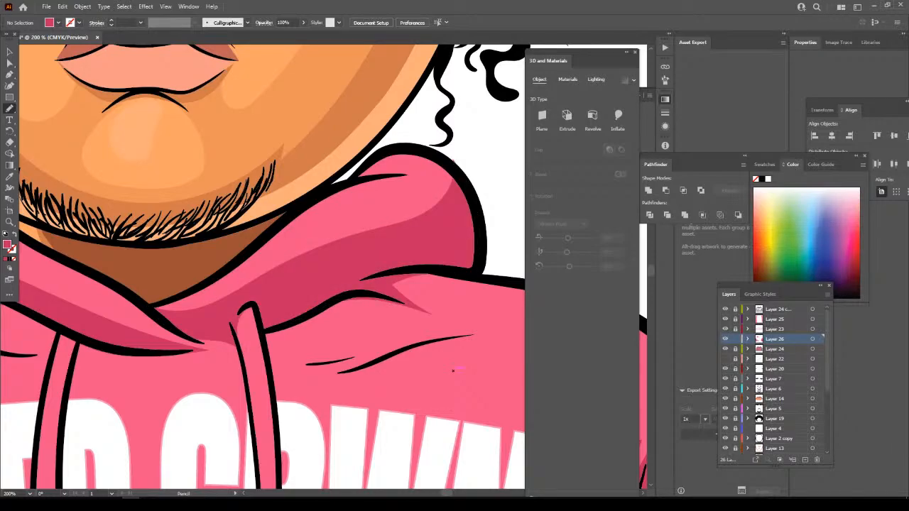
{"action": "key", "text": "r"}
{"action": "key", "text": "shift+e"}
{"action": "key", "text": "ctrl+minus"}
{"action": "key", "text": "ctrl+minus"}
{"action": "key", "text": "ctrl+minus"}
{"action": "key", "text": "ctrl+minus"}
{"action": "key", "text": "ctrl+minus"}
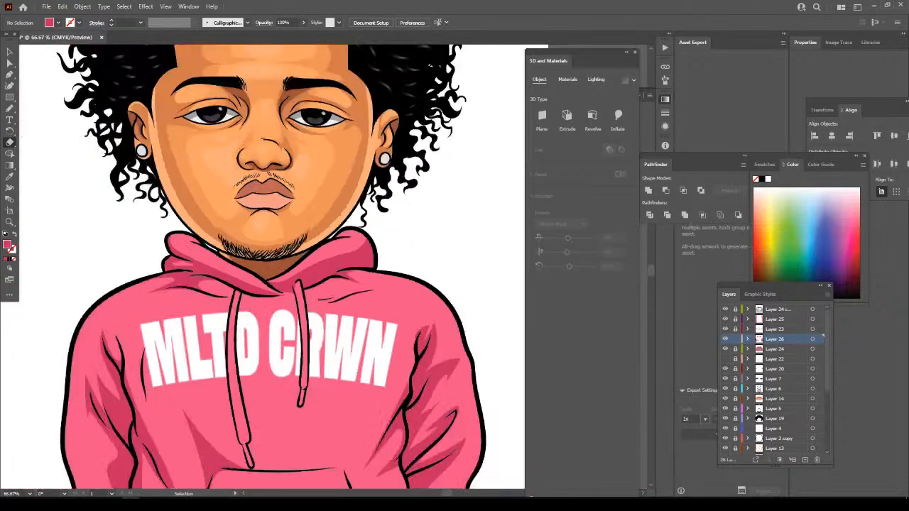
Draw a darker pink Pencil shadow from the right-hand chest crease across the shoulder, leaving a lighter gap between the folds.
{"action": "key", "text": "ctrl+minus"}
{"action": "key", "text": "ctrl+plus"}
{"action": "key", "text": "ctrl+plus"}
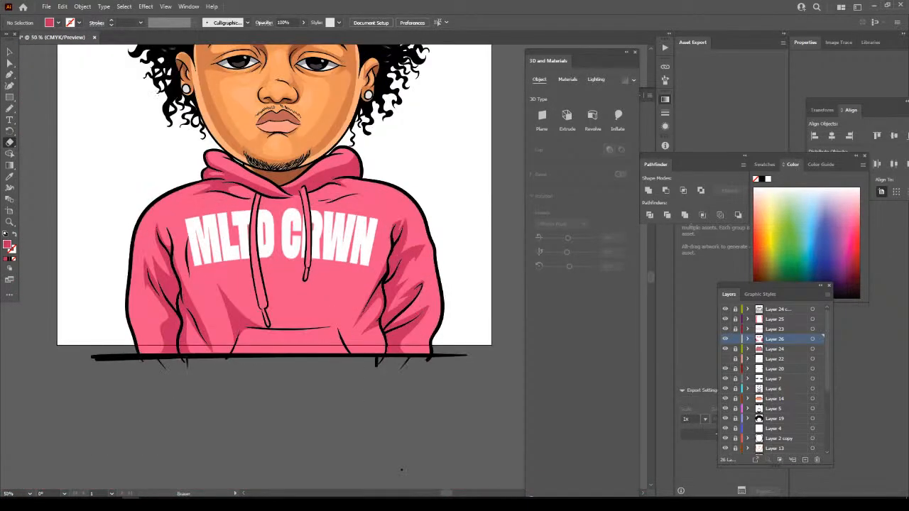
{"action": "key", "text": "ctrl+plus"}
{"action": "key", "text": "ctrl+plus"}
{"action": "key", "text": "ctrl+plus"}
{"action": "key", "text": "ctrl+plus"}
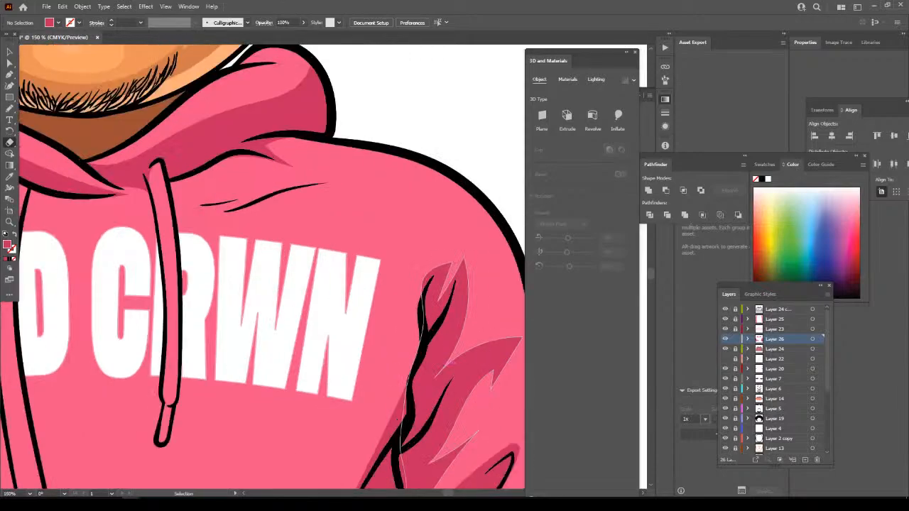
{"action": "scroll", "coordinate": [464, 365], "scroll_direction": "up", "scroll_amount": 1}
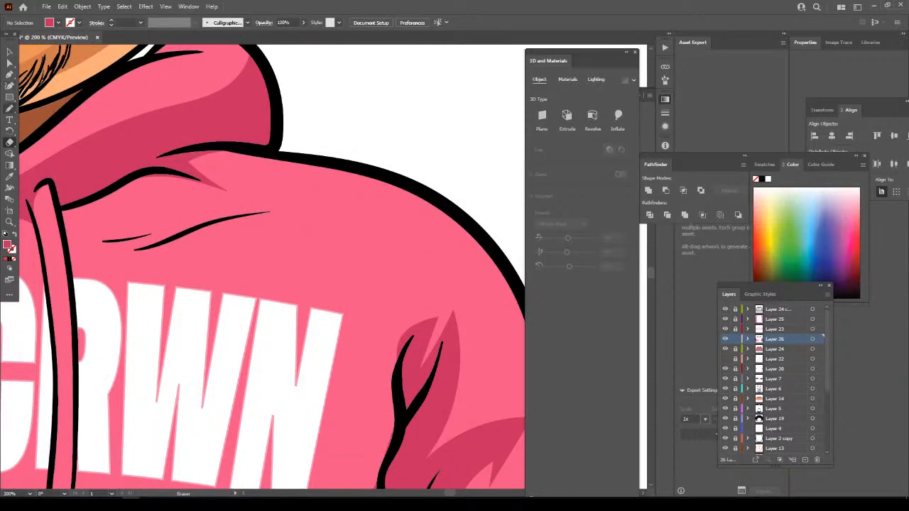
{"action": "left_click", "coordinate": [9, 108]}
{"action": "mouse_move", "coordinate": [140, 162]}
{"action": "left_mouse_down"}
{"action": "mouse_move", "coordinate": [268, 193]}
{"action": "mouse_move", "coordinate": [210, 210]}
{"action": "left_mouse_up"}
{"action": "left_click_drag", "start_coordinate": [92, 254], "coordinate": [165, 250]}
{"action": "left_click_drag", "start_coordinate": [272, 213], "coordinate": [368, 201]}
{"action": "mouse_move", "coordinate": [470, 237]}
{"action": "left_mouse_down"}
{"action": "mouse_move", "coordinate": [495, 253]}
{"action": "mouse_move", "coordinate": [383, 179]}
{"action": "mouse_move", "coordinate": [163, 152]}
{"action": "left_mouse_up"}
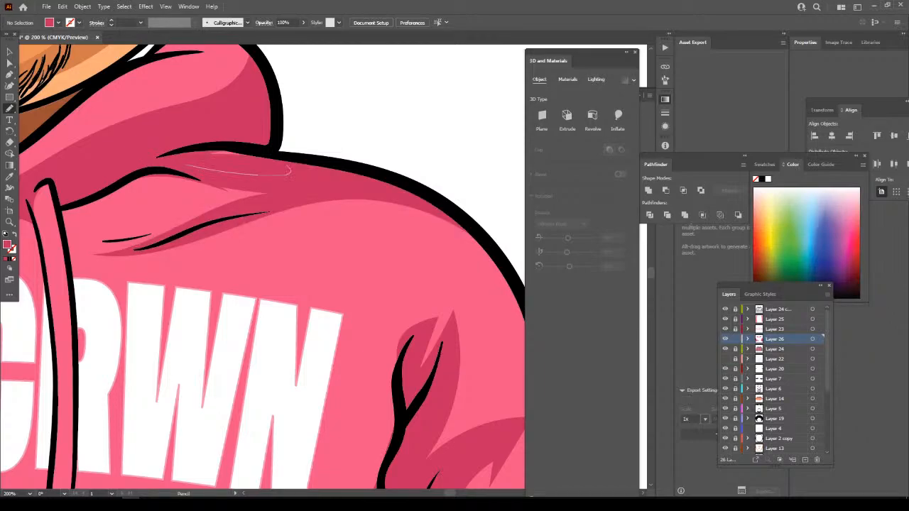
{"action": "mouse_move", "coordinate": [90, 193]}
{"action": "left_mouse_down"}
{"action": "mouse_move", "coordinate": [264, 187]}
{"action": "mouse_move", "coordinate": [126, 183]}
{"action": "left_mouse_up"}
{"action": "key", "text": "ctrl+minus"}
{"action": "key", "text": "ctrl+minus"}
{"action": "key", "text": "ctrl+minus"}
{"action": "key", "text": "ctrl+minus"}
{"action": "key", "text": "ctrl+minus"}
{"action": "key", "text": "ctrl+minus"}
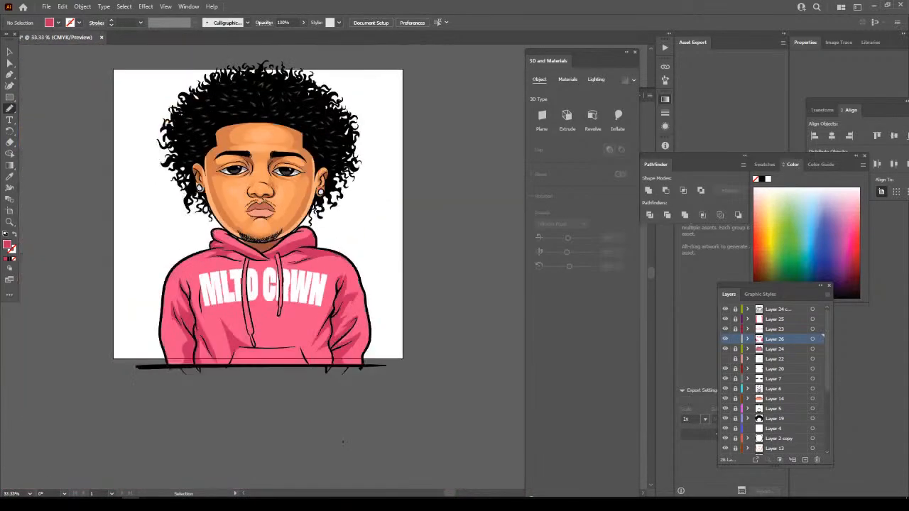
Draw a darker pink Pencil shadow across the left-hand shoulder, from its outer edge to the fold beside the drawstring.
{"action": "key", "text": "ctrl+plus"}
{"action": "key", "text": "ctrl+plus"}
{"action": "key", "text": "ctrl+plus"}
{"action": "key", "text": "ctrl+plus"}
{"action": "key", "text": "ctrl+plus"}
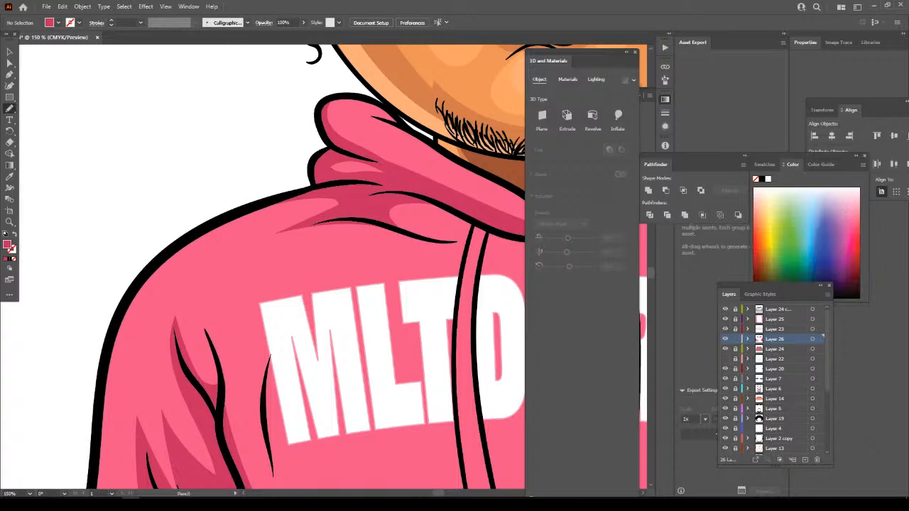
{"action": "mouse_move", "coordinate": [142, 276]}
{"action": "left_mouse_down"}
{"action": "mouse_move", "coordinate": [166, 262]}
{"action": "mouse_move", "coordinate": [288, 244]}
{"action": "mouse_move", "coordinate": [398, 243]}
{"action": "left_mouse_up"}
{"action": "mouse_move", "coordinate": [455, 243]}
{"action": "left_mouse_down"}
{"action": "mouse_move", "coordinate": [328, 194]}
{"action": "mouse_move", "coordinate": [186, 237]}
{"action": "mouse_move", "coordinate": [146, 274]}
{"action": "left_mouse_up"}
{"action": "key", "text": "ctrl+minus"}
{"action": "key", "text": "ctrl+minus"}
{"action": "key", "text": "ctrl+minus"}
{"action": "key", "text": "ctrl+minus"}
{"action": "key", "text": "ctrl+minus"}
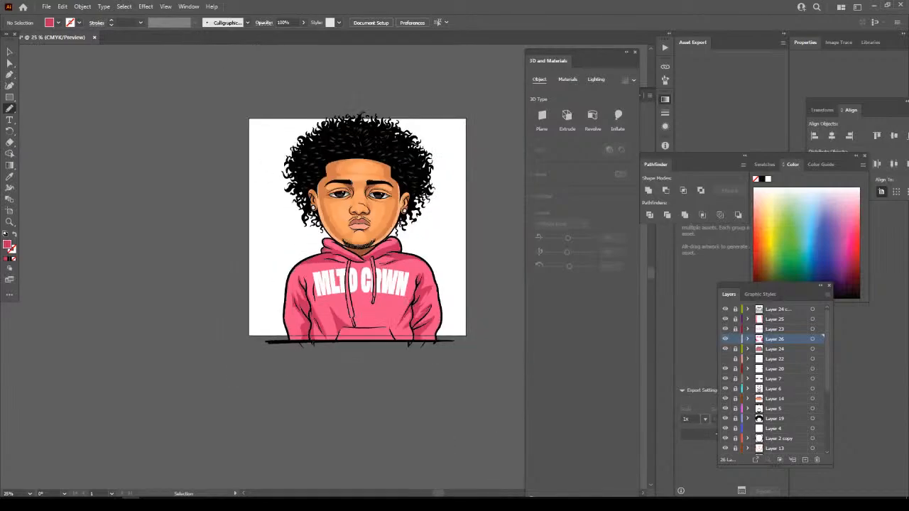
{"action": "key", "text": "ctrl+plus"}
{"action": "key", "text": "ctrl+plus"}
{"action": "key", "text": "ctrl+plus"}
{"action": "key", "text": "ctrl+plus"}
{"action": "key", "text": "ctrl+plus"}
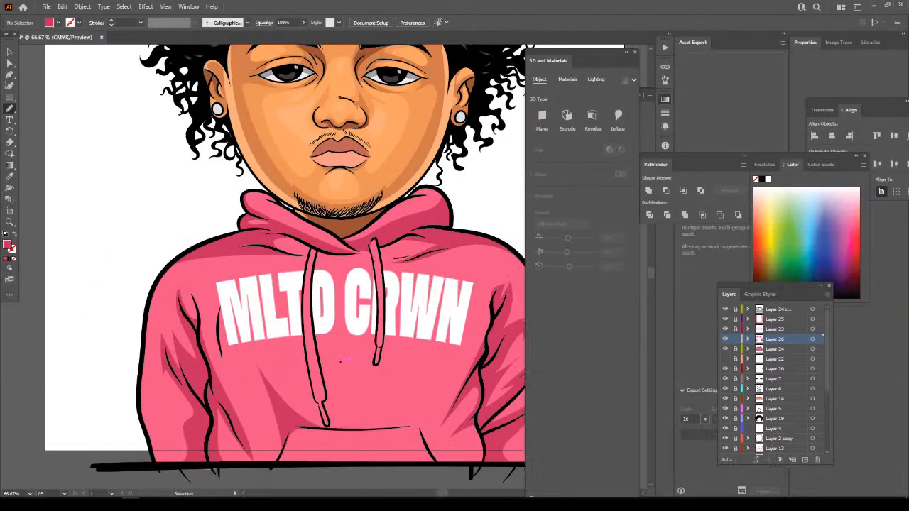
{"action": "scroll", "coordinate": [263, 266], "scroll_direction": "down", "scroll_amount": 1}
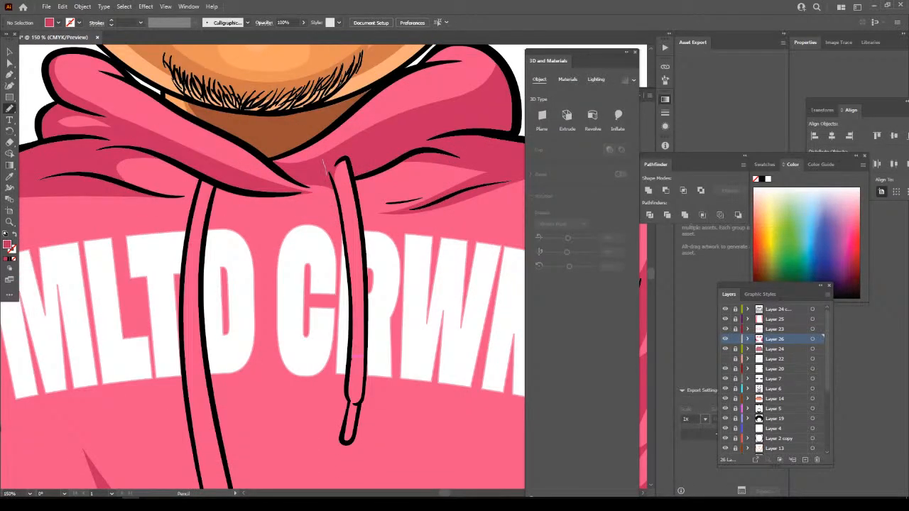
{"action": "left_click_drag", "start_coordinate": [324, 162], "coordinate": [348, 358]}
{"action": "mouse_move", "coordinate": [339, 419]}
{"action": "left_mouse_down"}
{"action": "mouse_move", "coordinate": [353, 395]}
{"action": "mouse_move", "coordinate": [324, 162]}
{"action": "left_mouse_up"}
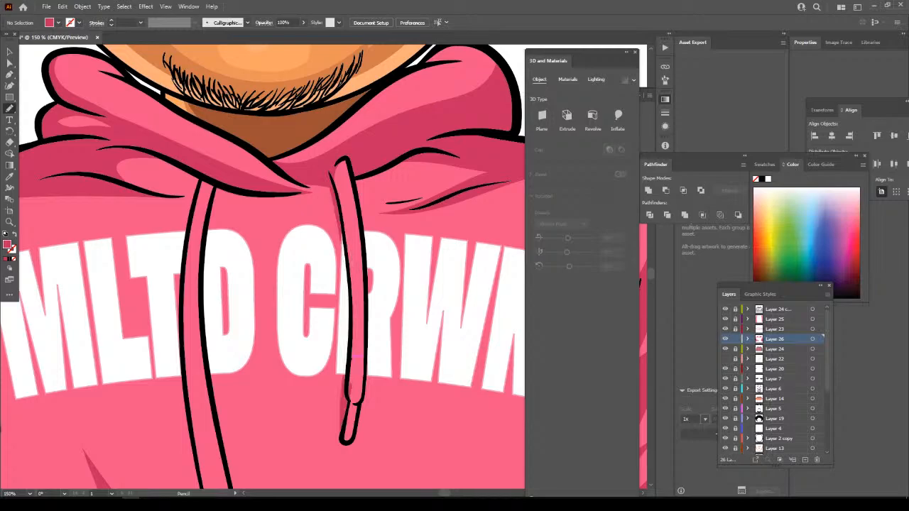
{"action": "key", "text": "ctrl+z"}
{"action": "key", "text": "ctrl+z"}
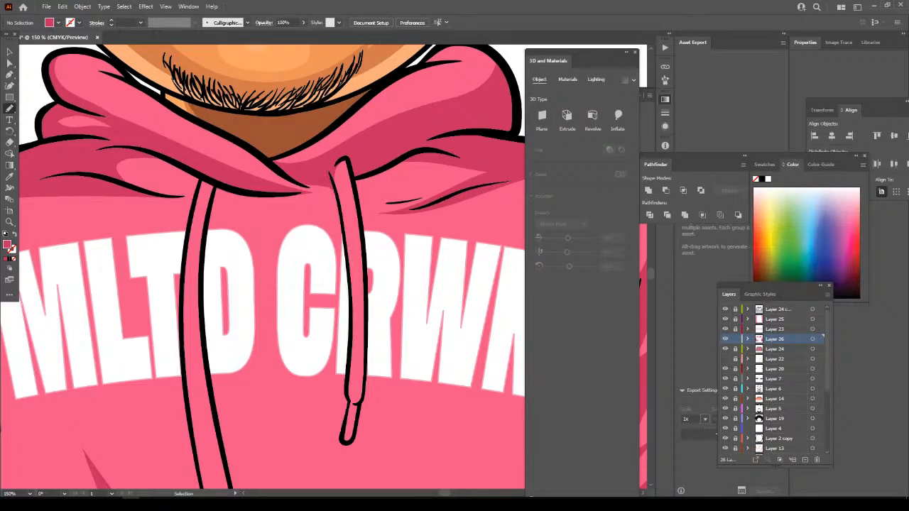
Draw a darker pink Pencil shadow beside the upper end of the left-hand drawstring, between the hood and the lettering.
{"action": "scroll", "coordinate": [322, 278], "scroll_direction": "down", "scroll_amount": 1}
{"action": "scroll", "coordinate": [284, 273], "scroll_direction": "up", "scroll_amount": 3}
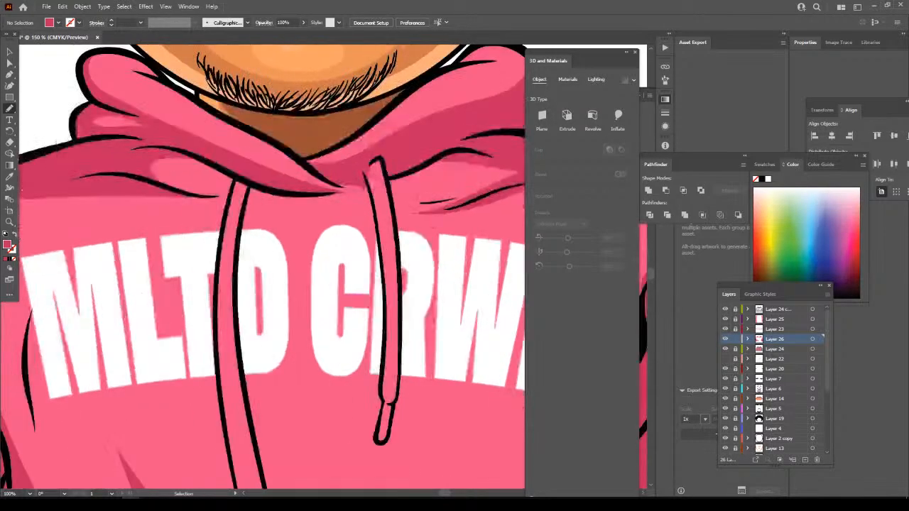
{"action": "mouse_move", "coordinate": [226, 184]}
{"action": "left_mouse_down"}
{"action": "mouse_move", "coordinate": [207, 295]}
{"action": "mouse_move", "coordinate": [211, 383]}
{"action": "left_mouse_up"}
{"action": "mouse_move", "coordinate": [213, 333]}
{"action": "left_mouse_down"}
{"action": "mouse_move", "coordinate": [227, 288]}
{"action": "mouse_move", "coordinate": [243, 290]}
{"action": "mouse_move", "coordinate": [273, 188]}
{"action": "left_mouse_up"}
{"action": "scroll", "coordinate": [247, 295], "scroll_direction": "down", "scroll_amount": 4}
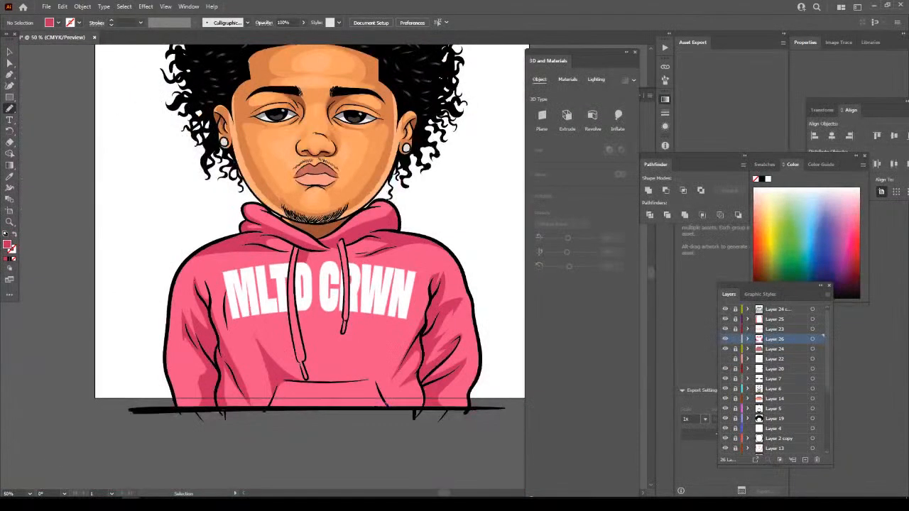
Draw a darker pink Pencil cast shadow beside the left-hand drawstring, from below the lettering to the tip.
{"action": "scroll", "coordinate": [248, 295], "scroll_direction": "up", "scroll_amount": 3}
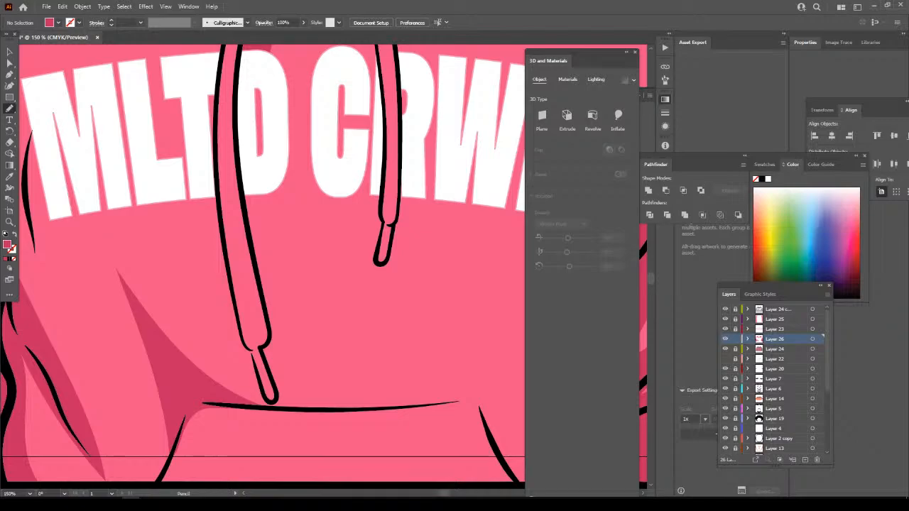
{"action": "left_click_drag", "start_coordinate": [241, 189], "coordinate": [264, 290]}
{"action": "left_click_drag", "start_coordinate": [287, 366], "coordinate": [313, 391]}
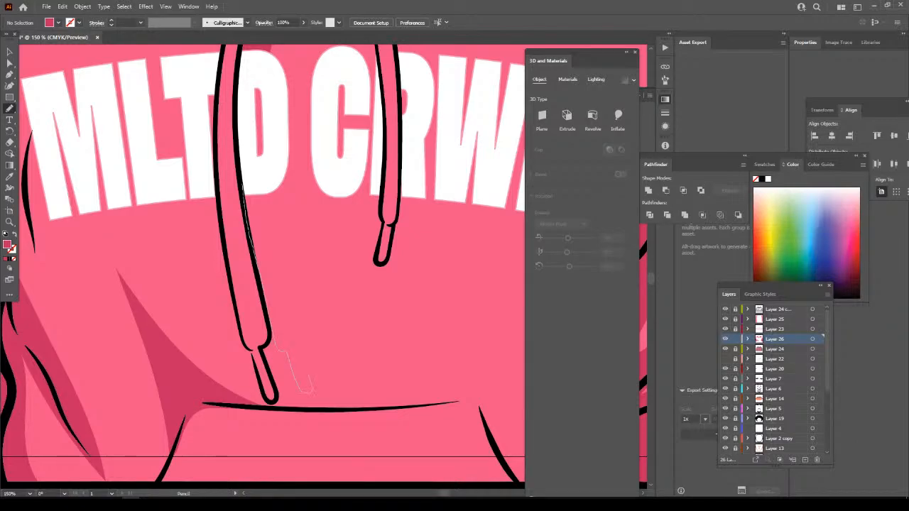
{"action": "left_click_drag", "start_coordinate": [275, 246], "coordinate": [265, 200]}
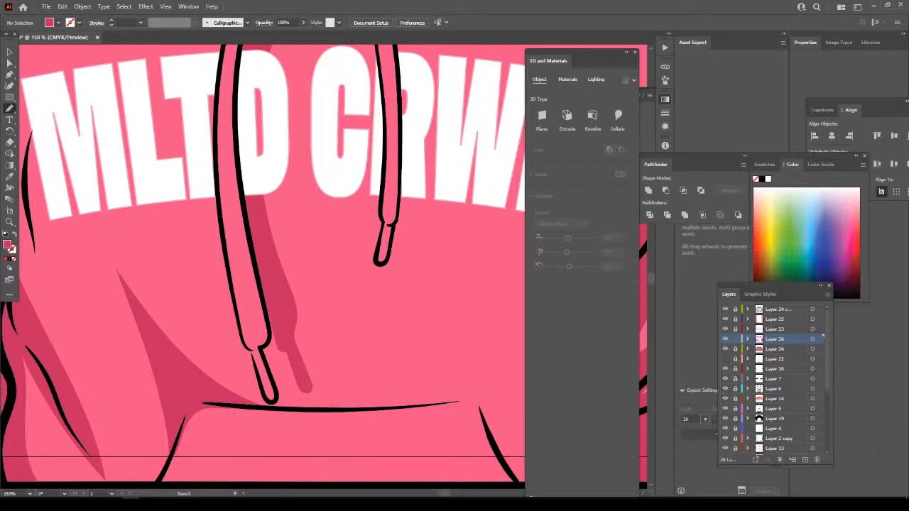
{"action": "key", "text": "ctrl+minus"}
{"action": "key", "text": "ctrl+minus"}
{"action": "key", "text": "ctrl+minus"}
{"action": "key", "text": "ctrl+minus"}
{"action": "left_click_drag", "start_coordinate": [441, 454], "coordinate": [417, 466]}
Draw a darker pink Pencil shadow beneath the hood opening, joining the areas between the two drawstrings above the lettering.
{"action": "key", "text": "ctrl+plus"}
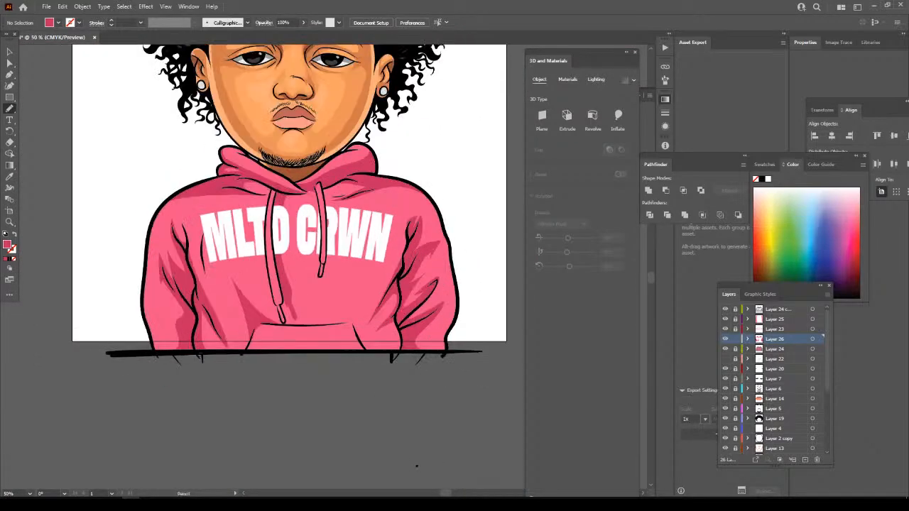
{"action": "key", "text": "ctrl+plus"}
{"action": "key", "text": "ctrl+plus"}
{"action": "key", "text": "ctrl+plus"}
{"action": "key", "text": "ctrl+plus"}
{"action": "key", "text": "ctrl+plus"}
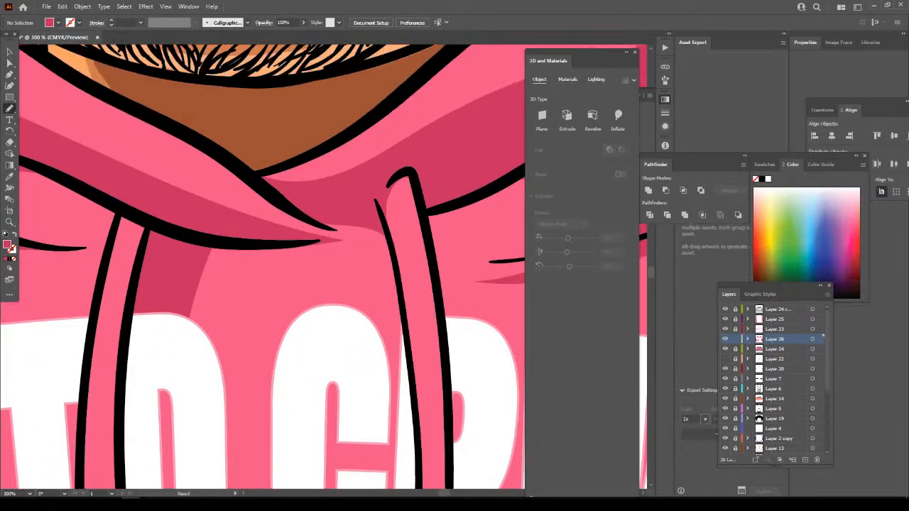
{"action": "mouse_move", "coordinate": [183, 275]}
{"action": "left_mouse_down"}
{"action": "mouse_move", "coordinate": [238, 267]}
{"action": "mouse_move", "coordinate": [400, 284]}
{"action": "left_mouse_up"}
{"action": "mouse_move", "coordinate": [395, 192]}
{"action": "left_mouse_down"}
{"action": "mouse_move", "coordinate": [391, 169]}
{"action": "mouse_move", "coordinate": [307, 204]}
{"action": "mouse_move", "coordinate": [301, 224]}
{"action": "mouse_move", "coordinate": [185, 275]}
{"action": "left_mouse_up"}
{"action": "key", "text": "ctrl+minus"}
{"action": "key", "text": "ctrl+minus"}
{"action": "key", "text": "ctrl+minus"}
{"action": "key", "text": "ctrl+minus"}
{"action": "key", "text": "ctrl+minus"}
{"action": "key", "text": "ctrl+minus"}
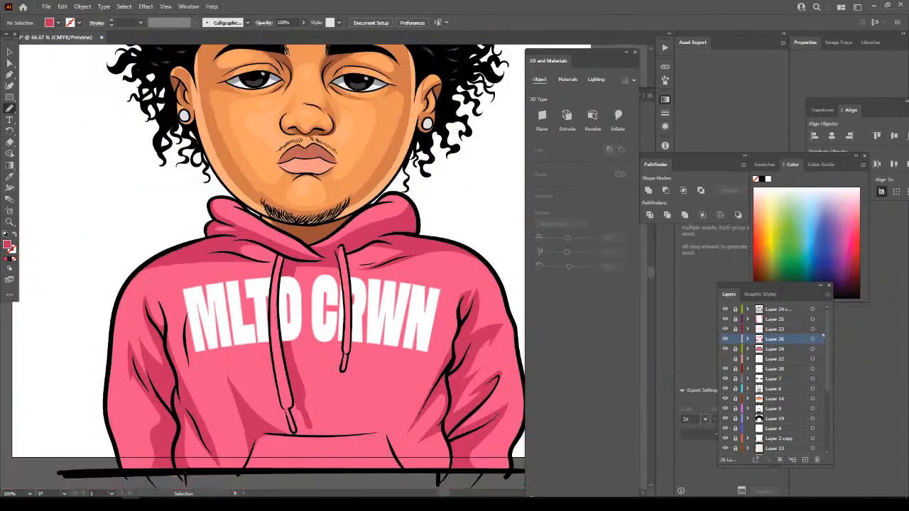
Draw darker pink Pencil cast shadows beside the right-hand drawstring, at its tip below the lettering and beneath the hood.
{"action": "scroll", "coordinate": [434, 433], "scroll_direction": "down", "scroll_amount": 3}
{"action": "key", "text": "ctrl+plus"}
{"action": "key", "text": "ctrl+plus"}
{"action": "key", "text": "ctrl+plus"}
{"action": "key", "text": "ctrl+plus"}
{"action": "key", "text": "ctrl+plus"}
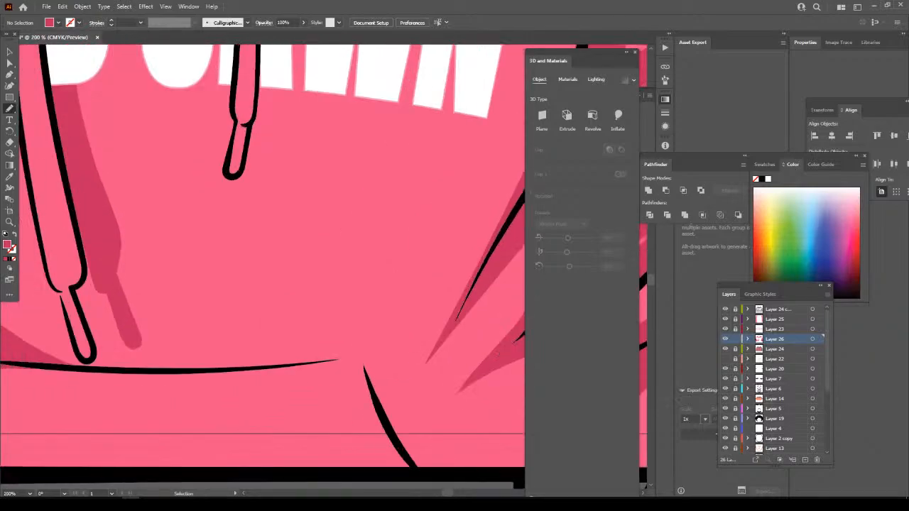
{"action": "scroll", "coordinate": [360, 331], "scroll_direction": "up", "scroll_amount": 3}
{"action": "left_click_drag", "start_coordinate": [299, 206], "coordinate": [281, 334]}
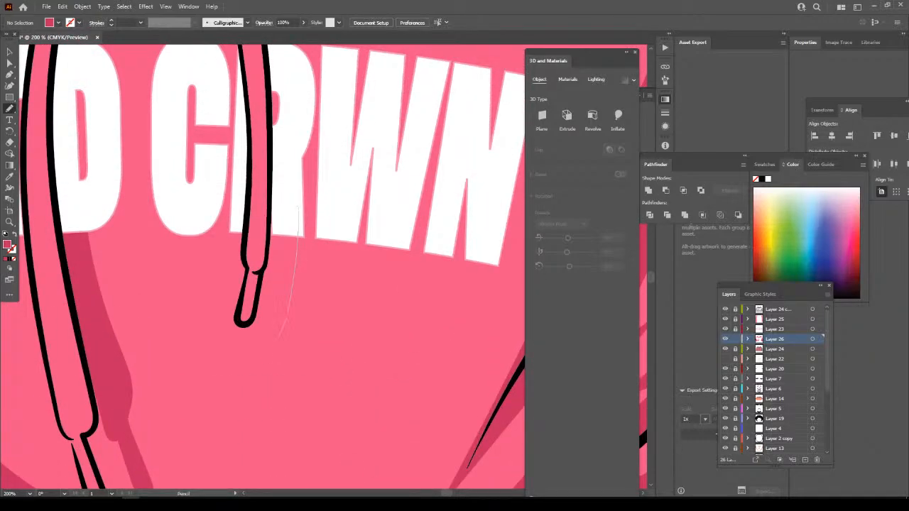
{"action": "mouse_move", "coordinate": [260, 302]}
{"action": "left_mouse_down"}
{"action": "mouse_move", "coordinate": [269, 245]}
{"action": "mouse_move", "coordinate": [291, 211]}
{"action": "left_mouse_up"}
{"action": "scroll", "coordinate": [356, 331], "scroll_direction": "up", "scroll_amount": 4}
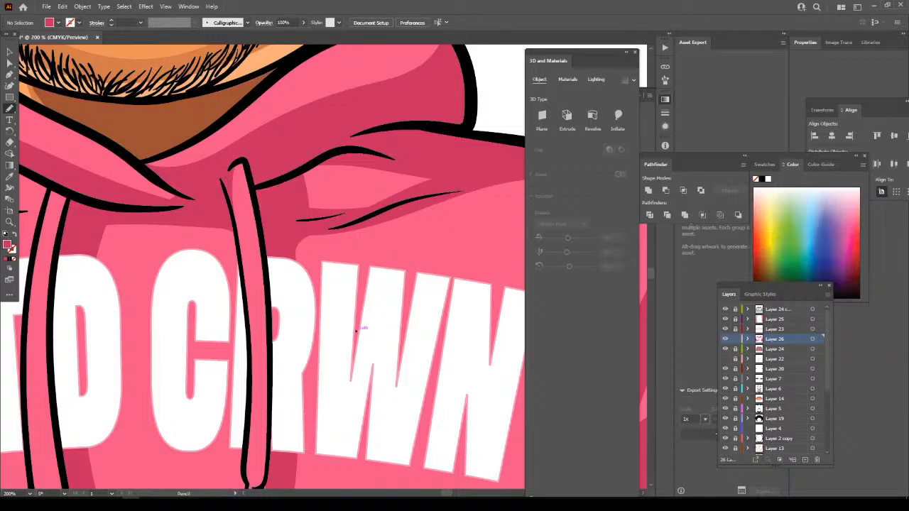
{"action": "key", "text": "ctrl+minus"}
{"action": "key", "text": "ctrl+minus"}
{"action": "key", "text": "ctrl+minus"}
{"action": "key", "text": "ctrl+minus"}
{"action": "key", "text": "ctrl+minus"}
{"action": "key", "text": "ctrl+minus"}
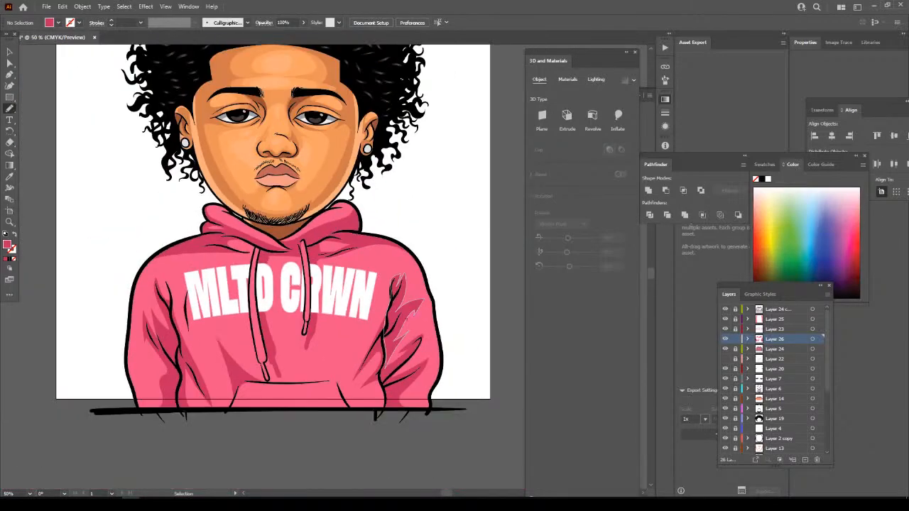
Extend the darker pink Pencil shadow beneath the hood at the corner beside the left-hand drawstring.
{"action": "key", "text": "ctrl+plus"}
{"action": "key", "text": "ctrl+plus"}
{"action": "key", "text": "ctrl+plus"}
{"action": "key", "text": "ctrl+plus"}
{"action": "key", "text": "ctrl+plus"}
{"action": "key", "text": "ctrl+plus"}
{"action": "key", "text": "ctrl+plus"}
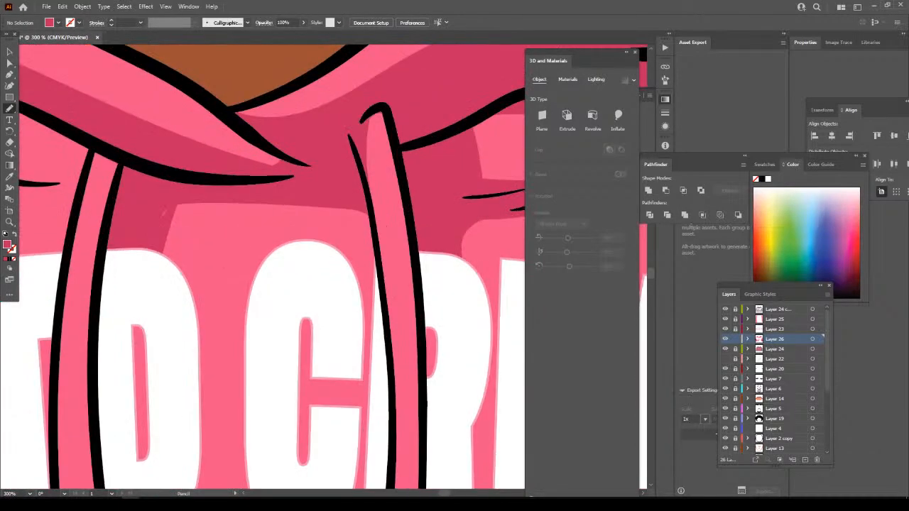
{"action": "mouse_move", "coordinate": [164, 211]}
{"action": "left_mouse_down"}
{"action": "mouse_move", "coordinate": [261, 219]}
{"action": "mouse_move", "coordinate": [321, 248]}
{"action": "mouse_move", "coordinate": [380, 345]}
{"action": "mouse_move", "coordinate": [369, 215]}
{"action": "mouse_move", "coordinate": [353, 173]}
{"action": "mouse_move", "coordinate": [217, 173]}
{"action": "left_mouse_up"}
{"action": "key", "text": "ctrl+minus"}
{"action": "key", "text": "ctrl+minus"}
{"action": "key", "text": "ctrl+minus"}
{"action": "key", "text": "ctrl+minus"}
{"action": "key", "text": "ctrl+minus"}
{"action": "key", "text": "ctrl+minus"}
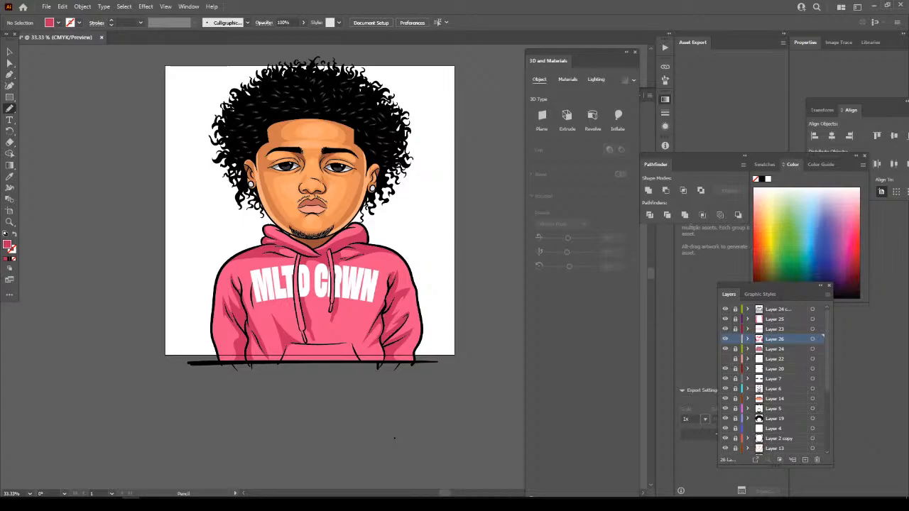
{"action": "key", "text": "ctrl+minus"}
{"action": "scroll", "coordinate": [430, 411], "scroll_direction": "down", "scroll_amount": 2}
{"action": "key", "text": "ctrl+plus"}
{"action": "key", "text": "ctrl+plus"}
{"action": "key", "text": "ctrl+plus"}
{"action": "key", "text": "ctrl+plus"}
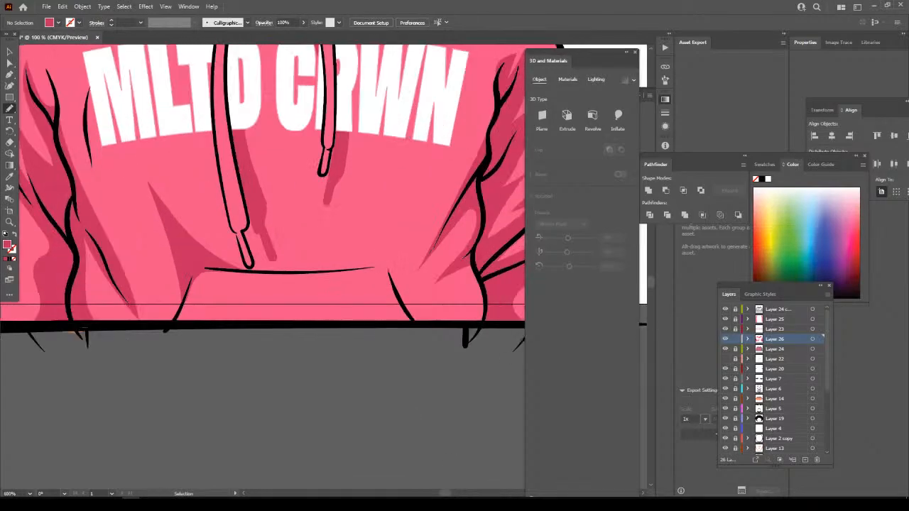
Draw a dark pink shadow shape along the top edge and right-hand side of the hoodie's front pocket.
{"action": "scroll", "coordinate": [430, 411], "scroll_direction": "up", "scroll_amount": 3}
{"action": "key", "text": "ctrl+plus"}
{"action": "key", "text": "ctrl+plus"}
{"action": "scroll", "coordinate": [262, 269], "scroll_direction": "down", "scroll_amount": 2}
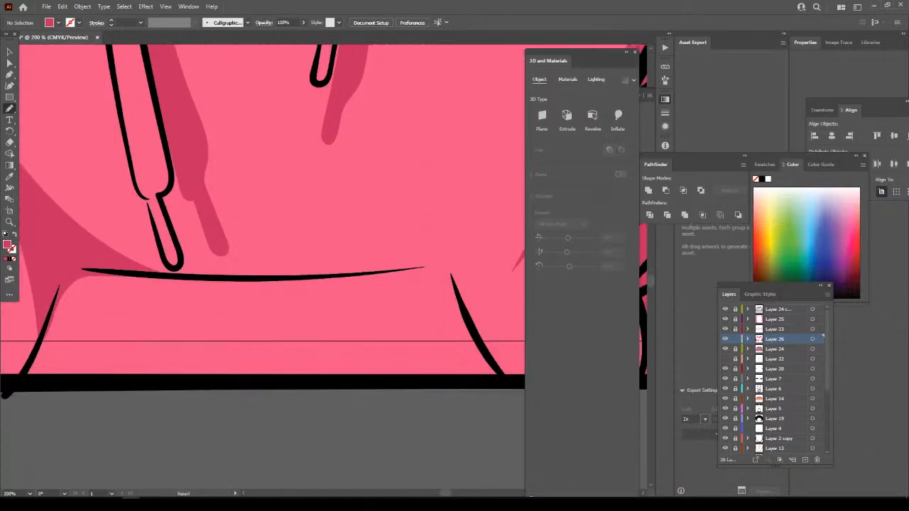
{"action": "scroll", "coordinate": [262, 269], "scroll_direction": "up", "scroll_amount": 1}
{"action": "scroll", "coordinate": [263, 269], "scroll_direction": "right", "scroll_amount": 2}
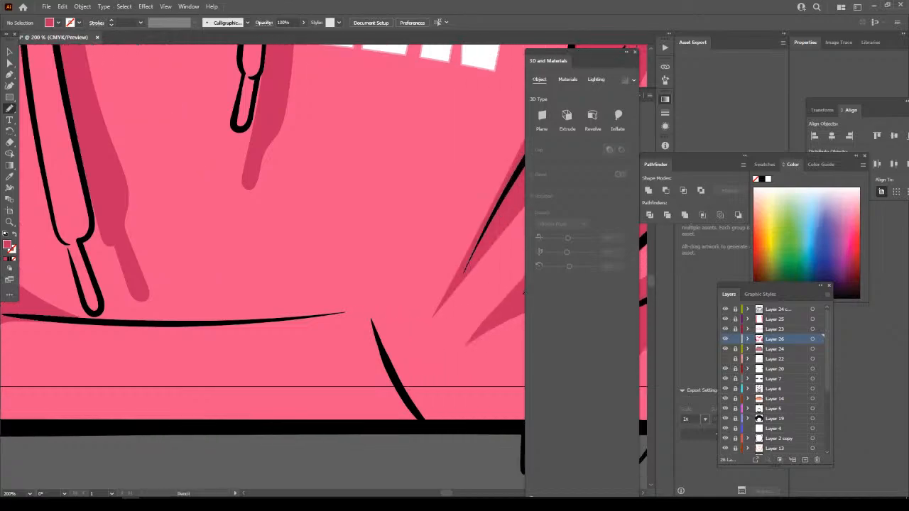
{"action": "mouse_move", "coordinate": [405, 429]}
{"action": "left_mouse_down"}
{"action": "mouse_move", "coordinate": [458, 429]}
{"action": "mouse_move", "coordinate": [486, 413]}
{"action": "mouse_move", "coordinate": [394, 304]}
{"action": "left_mouse_up"}
{"action": "mouse_move", "coordinate": [302, 306]}
{"action": "left_mouse_down"}
{"action": "mouse_move", "coordinate": [107, 324]}
{"action": "mouse_move", "coordinate": [318, 334]}
{"action": "left_mouse_up"}
{"action": "left_click_drag", "start_coordinate": [363, 391], "coordinate": [404, 427]}
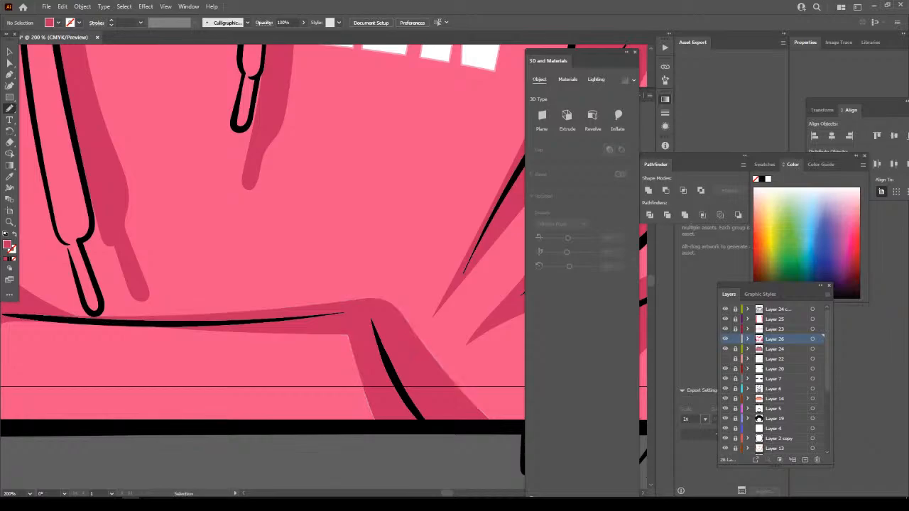
Add a new layer directly above Layer 26.
{"action": "key", "text": "ctrl+minus"}
{"action": "key", "text": "ctrl+minus"}
{"action": "key", "text": "ctrl+minus"}
{"action": "key", "text": "ctrl+minus"}
{"action": "key", "text": "ctrl+minus"}
{"action": "key", "text": "ctrl+minus"}
{"action": "left_click_drag", "start_coordinate": [358, 345], "coordinate": [369, 379]}
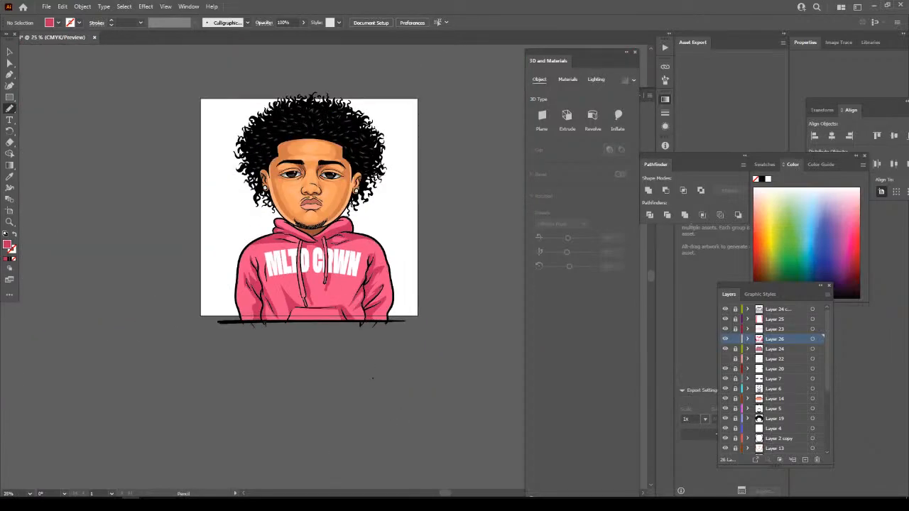
{"action": "key", "text": "ctrl+plus"}
{"action": "key", "text": "ctrl+plus"}
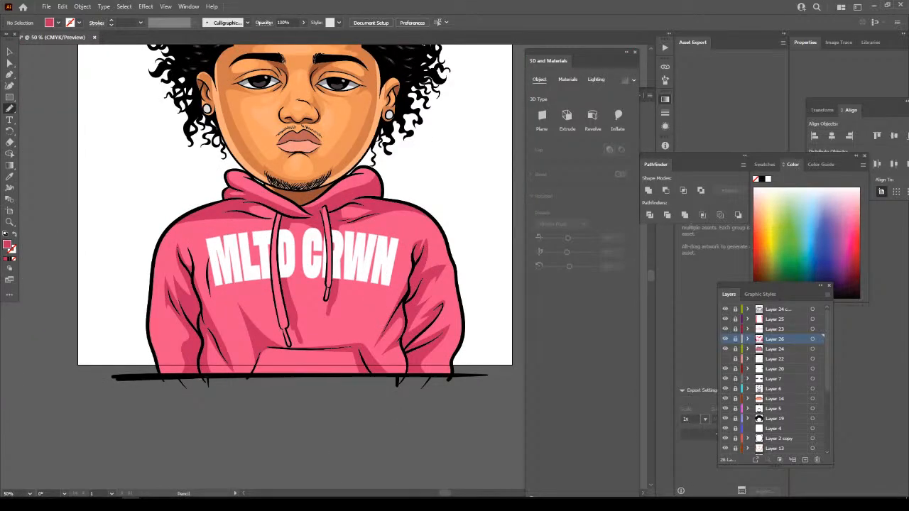
{"action": "left_click", "coordinate": [805, 460]}
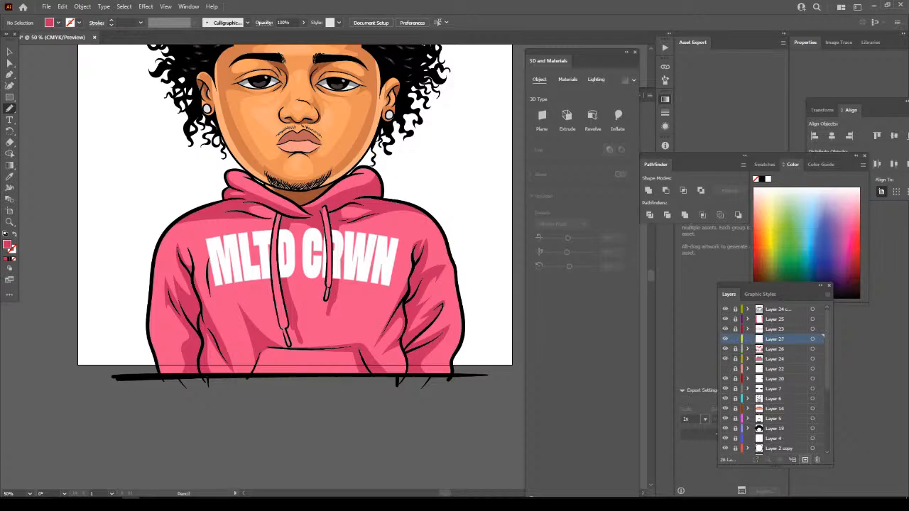
Reorder the new layer so it sits between Layer 25 and Layer 23.
{"action": "key", "text": "ctrl+minus"}
{"action": "key", "text": "ctrl+plus"}
{"action": "key", "text": "ctrl+plus"}
{"action": "scroll", "coordinate": [517, 375], "scroll_direction": "down", "scroll_amount": 5}
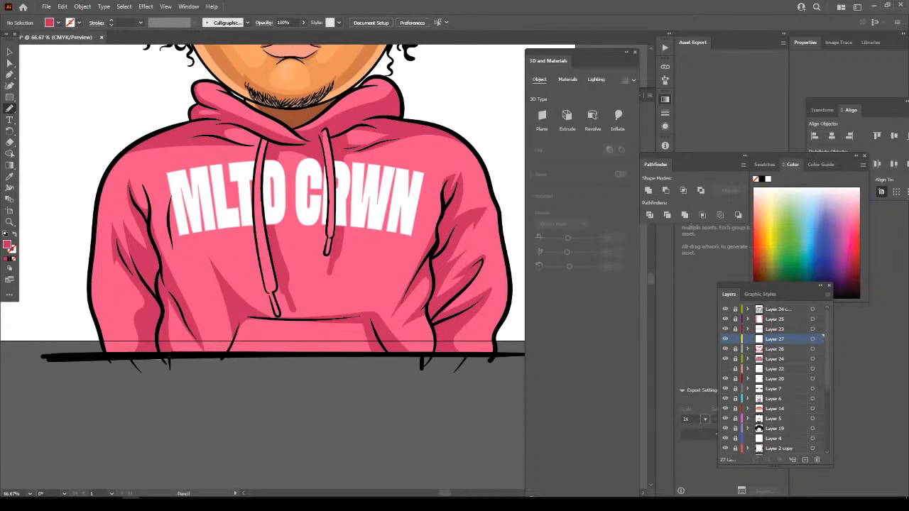
{"action": "key", "text": "ctrl+plus"}
{"action": "key", "text": "ctrl+plus"}
{"action": "scroll", "coordinate": [263, 235], "scroll_direction": "up", "scroll_amount": 1}
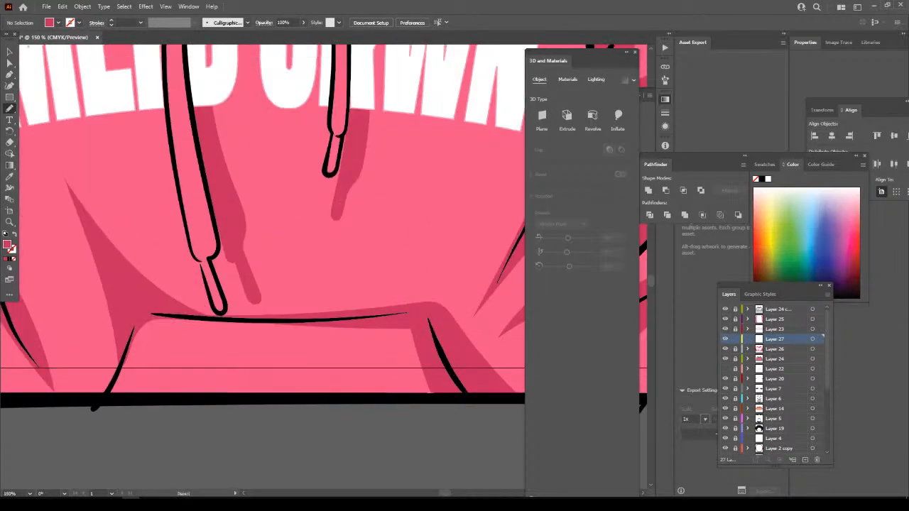
{"action": "left_click_drag", "start_coordinate": [775, 339], "coordinate": [775, 314]}
{"action": "key", "text": "ctrl+minus"}
{"action": "key", "text": "ctrl+plus"}
{"action": "scroll", "coordinate": [263, 256], "scroll_direction": "up", "scroll_amount": 2}
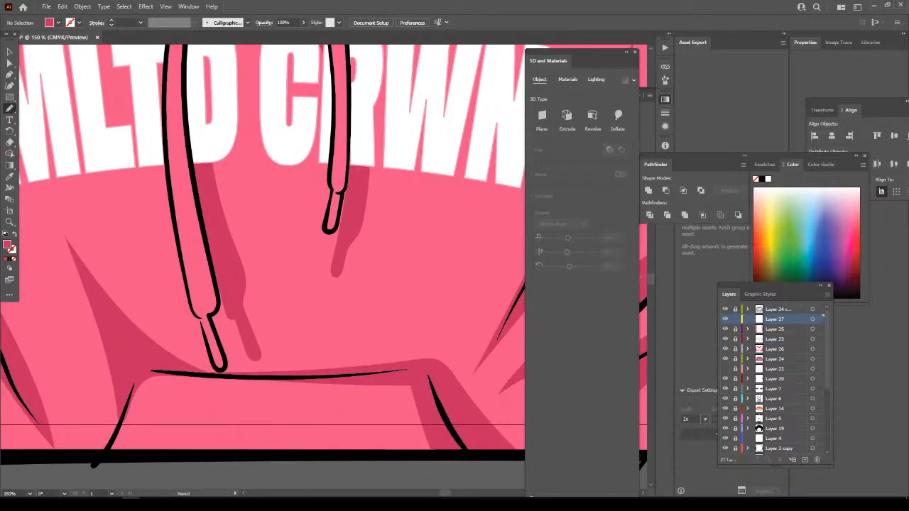
{"action": "mouse_move", "coordinate": [775, 319]}
{"action": "left_mouse_down"}
{"action": "mouse_move", "coordinate": [775, 341]}
{"action": "mouse_move", "coordinate": [775, 333]}
{"action": "left_mouse_up"}
{"action": "key", "text": "ctrl+minus"}
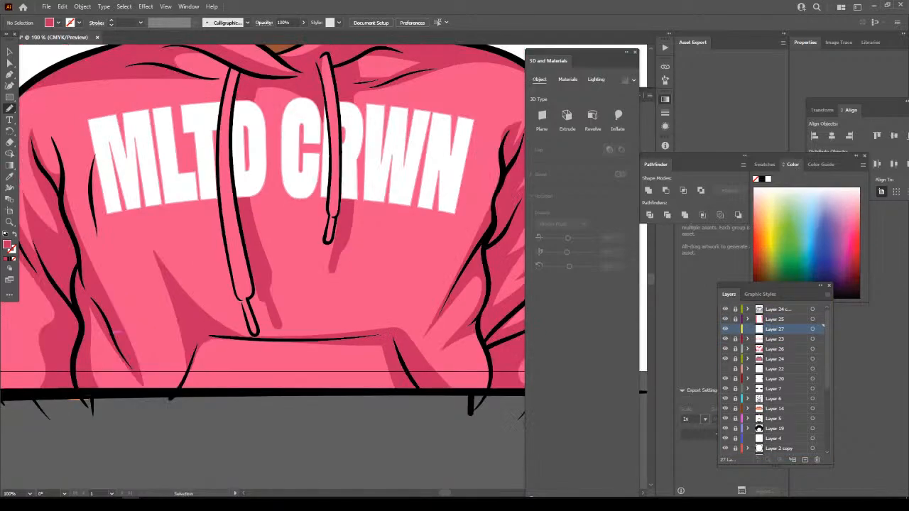
Set the fill colour to golden yellow F7B33C.
{"action": "key", "text": "ctrl+plus"}
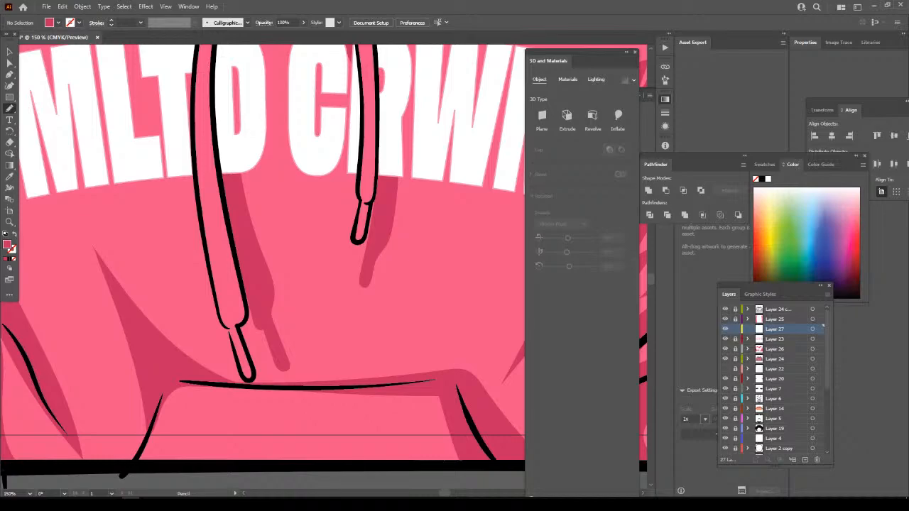
{"action": "double_click", "coordinate": [7, 244]}
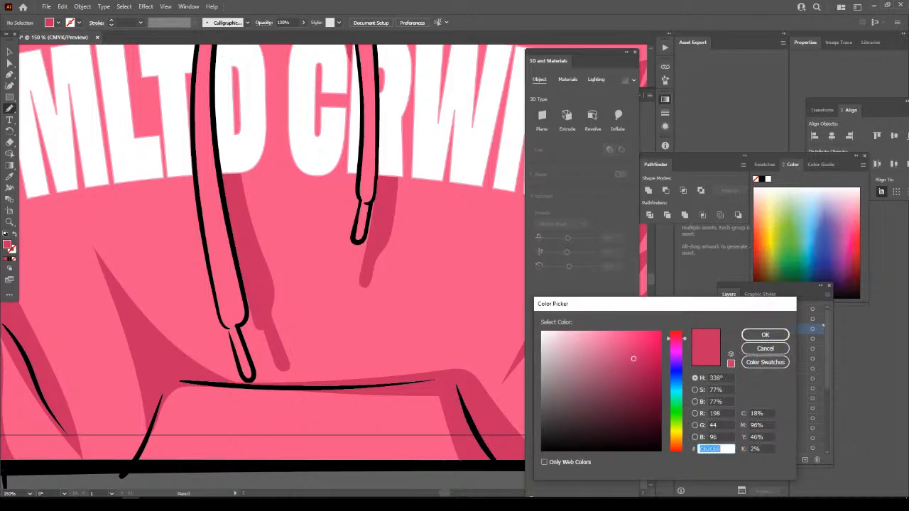
{"action": "left_click_drag", "start_coordinate": [676, 432], "coordinate": [676, 436]}
{"action": "left_click_drag", "start_coordinate": [633, 358], "coordinate": [632, 335]}
{"action": "left_click_drag", "start_coordinate": [676, 437], "coordinate": [677, 439]}
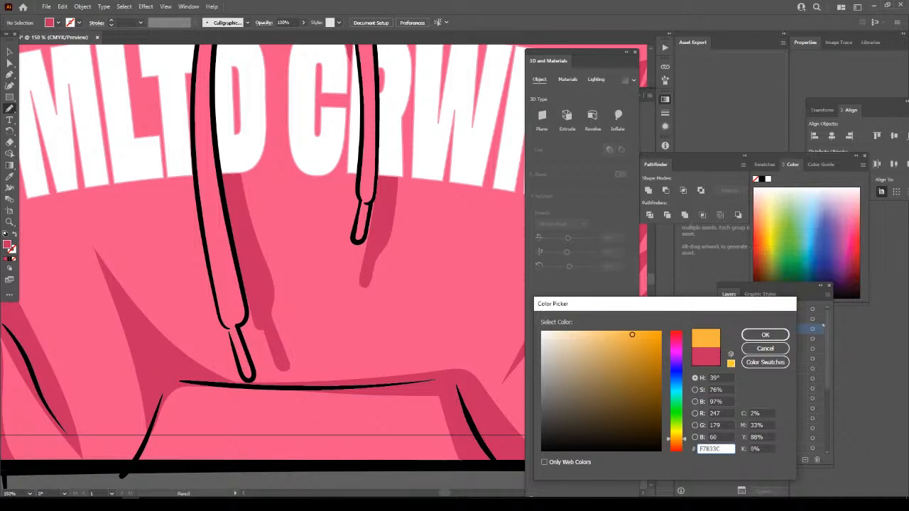
{"action": "left_click", "coordinate": [765, 334]}
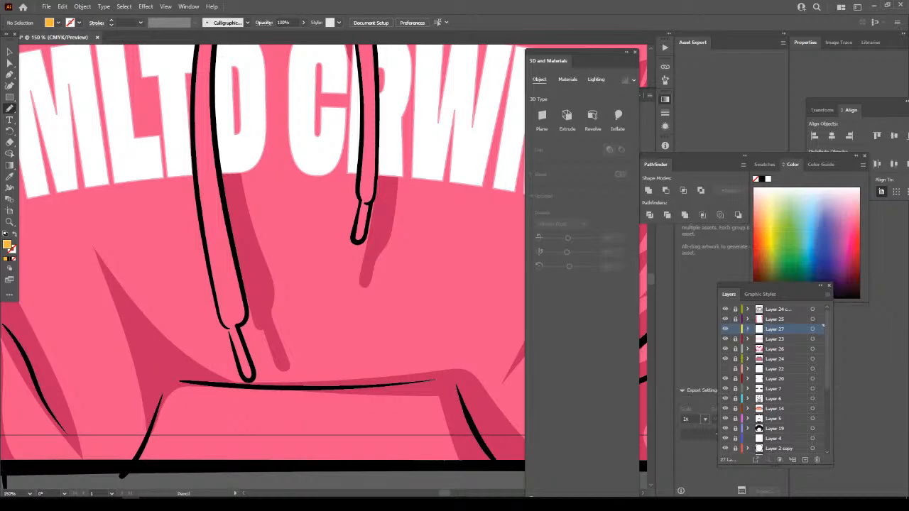
{"action": "mouse_move", "coordinate": [264, 321]}
{"action": "left_mouse_down"}
{"action": "mouse_move", "coordinate": [339, 316]}
{"action": "mouse_move", "coordinate": [335, 246]}
{"action": "mouse_move", "coordinate": [313, 229]}
{"action": "left_mouse_up"}
{"action": "left_click_drag", "start_coordinate": [307, 187], "coordinate": [279, 186]}
{"action": "mouse_move", "coordinate": [283, 226]}
{"action": "left_mouse_down"}
{"action": "mouse_move", "coordinate": [263, 260]}
{"action": "mouse_move", "coordinate": [265, 319]}
{"action": "left_mouse_up"}
{"action": "key", "text": "ctrl+minus"}
{"action": "key", "text": "ctrl+minus"}
{"action": "key", "text": "ctrl+minus"}
{"action": "key", "text": "ctrl+minus"}
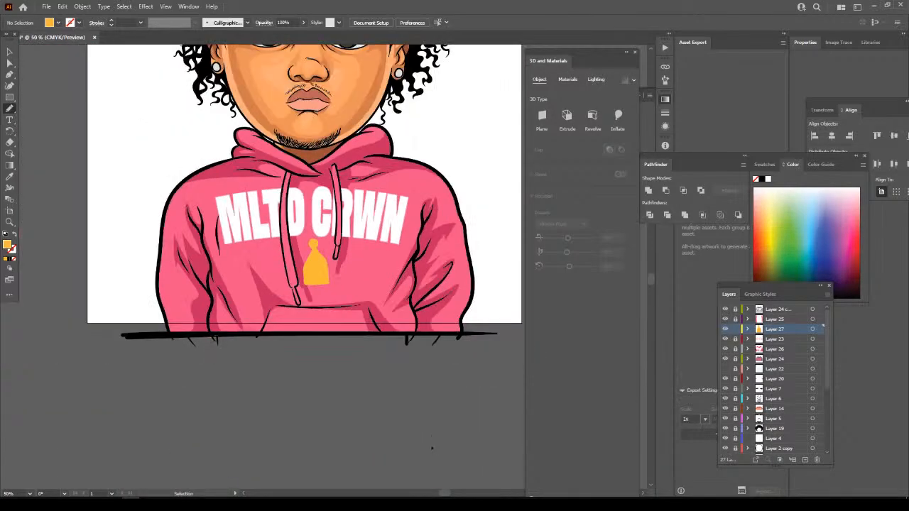
{"action": "key", "text": "ctrl+equal"}
{"action": "key", "text": "ctrl+equal"}
{"action": "key", "text": "ctrl+equal"}
{"action": "key", "text": "ctrl+equal"}
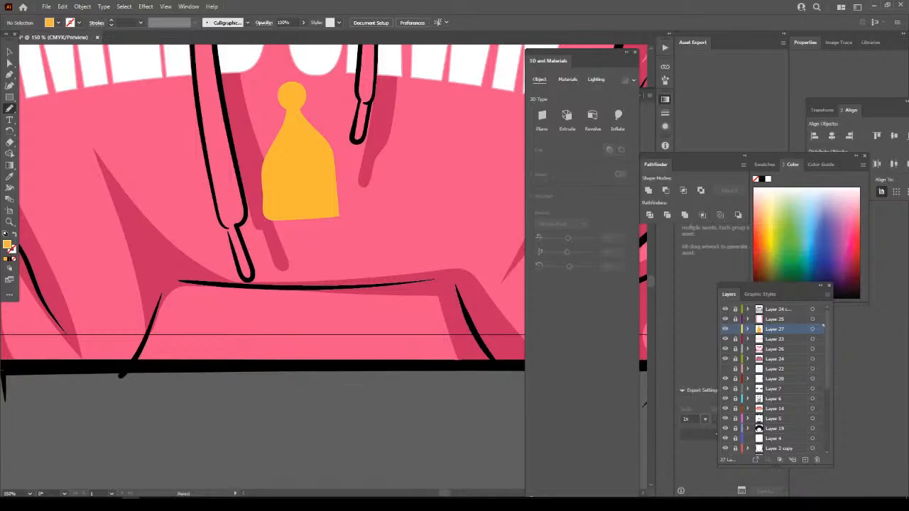
{"action": "key", "text": "ctrl+equal"}
{"action": "scroll", "coordinate": [263, 263], "scroll_direction": "up", "scroll_amount": 2}
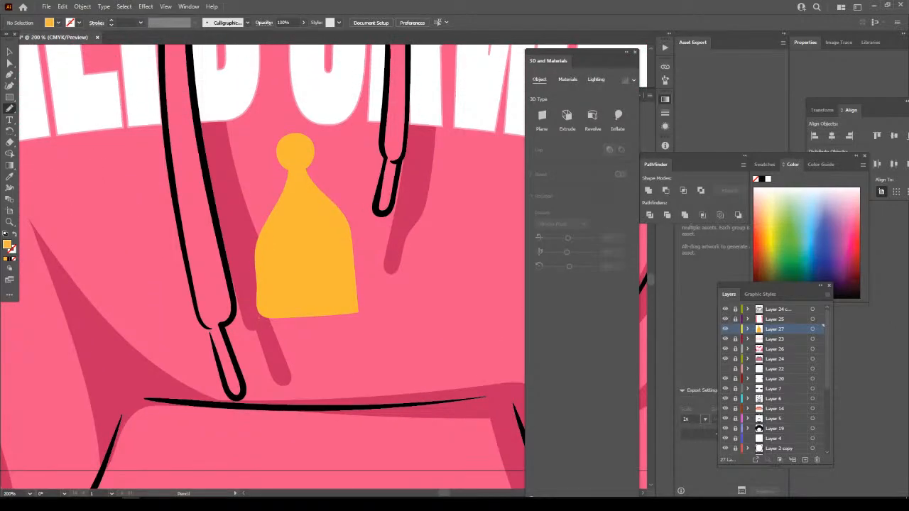
{"action": "key", "text": "ctrl+z"}
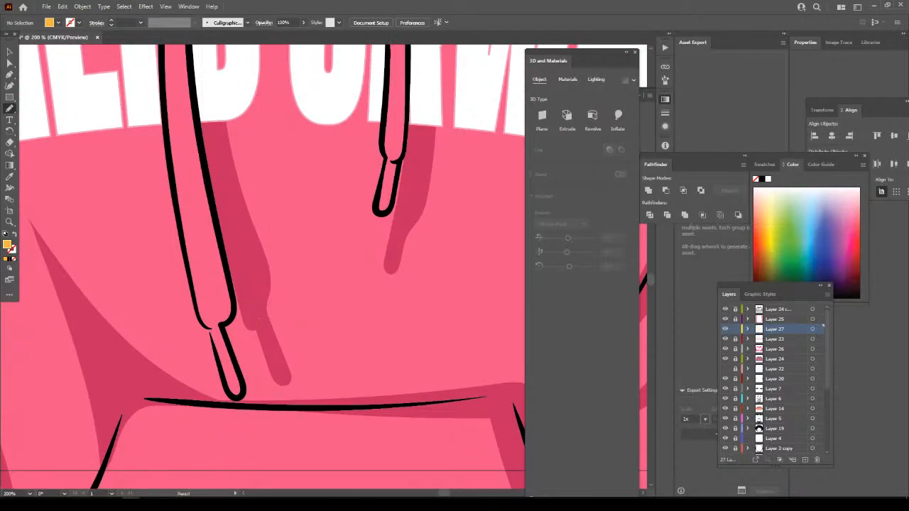
Draw a tall yellow crown spike with a round tip between the drawstrings, below the MLTD CRWN lettering.
{"action": "key", "text": "ctrl+minus"}
{"action": "key", "text": "ctrl+minus"}
{"action": "key", "text": "ctrl+minus"}
{"action": "key", "text": "ctrl+equal"}
{"action": "key", "text": "ctrl+equal"}
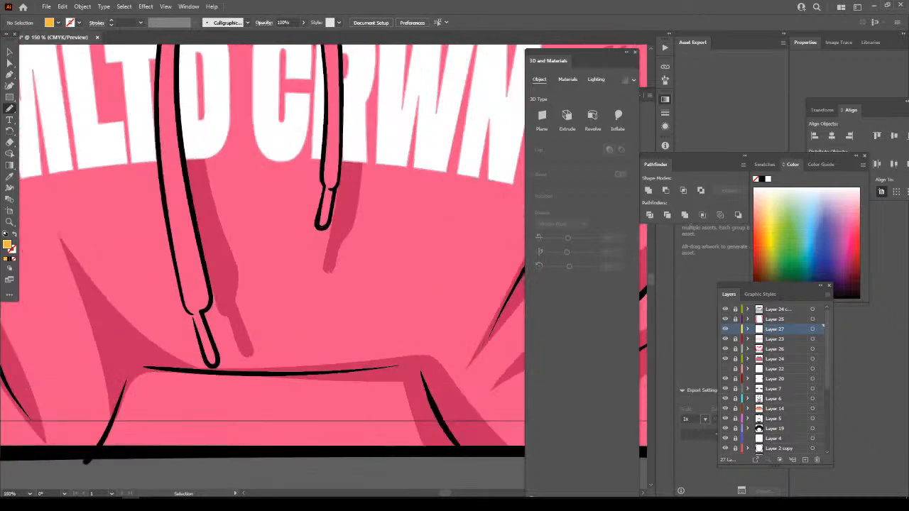
{"action": "key", "text": "ctrl+equal"}
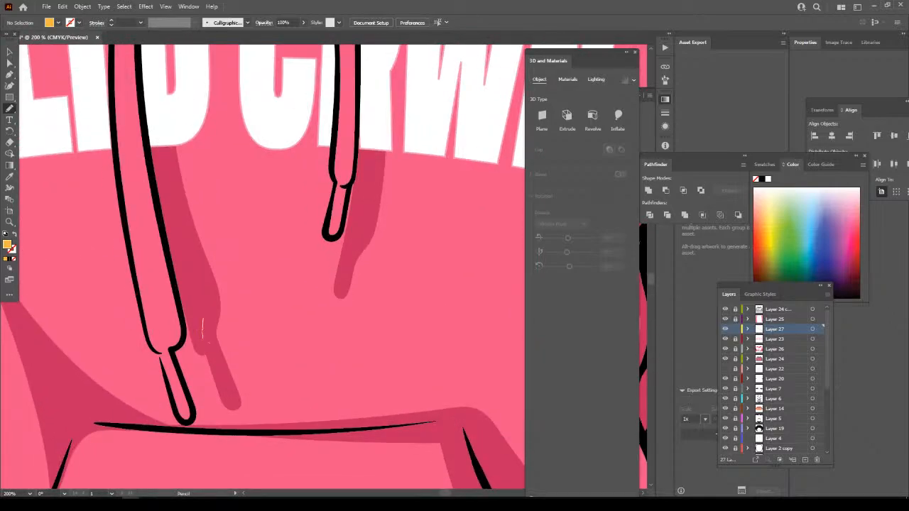
{"action": "mouse_move", "coordinate": [204, 349]}
{"action": "left_mouse_down"}
{"action": "mouse_move", "coordinate": [281, 348]}
{"action": "mouse_move", "coordinate": [277, 286]}
{"action": "left_mouse_up"}
{"action": "left_click_drag", "start_coordinate": [258, 232], "coordinate": [245, 208]}
{"action": "mouse_move", "coordinate": [219, 223]}
{"action": "left_mouse_down"}
{"action": "mouse_move", "coordinate": [205, 269]}
{"action": "mouse_move", "coordinate": [202, 346]}
{"action": "left_mouse_up"}
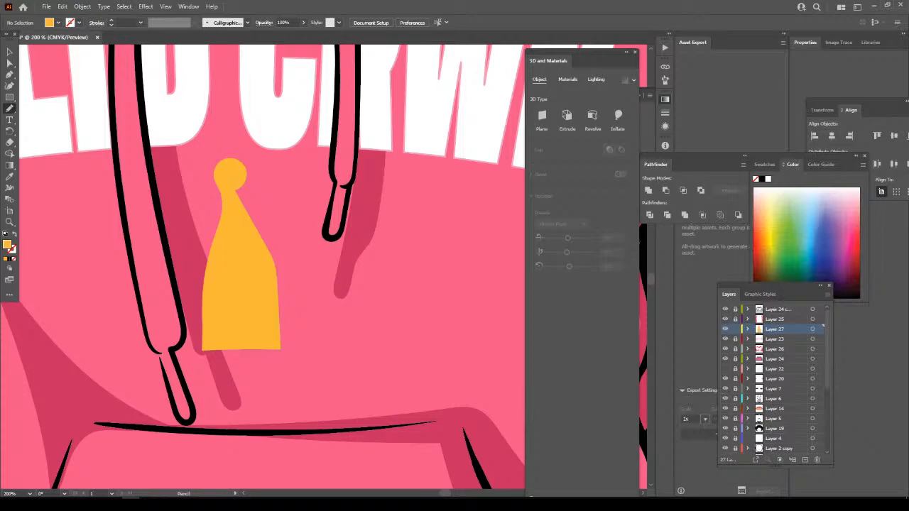
Enlarge the central spike's round tip and draw a smaller ball-tipped yellow spike on each side of it.
{"action": "key", "text": "ctrl+minus"}
{"action": "key", "text": "ctrl+minus"}
{"action": "key", "text": "ctrl+minus"}
{"action": "key", "text": "ctrl+plus"}
{"action": "key", "text": "ctrl+plus"}
{"action": "key", "text": "ctrl+plus"}
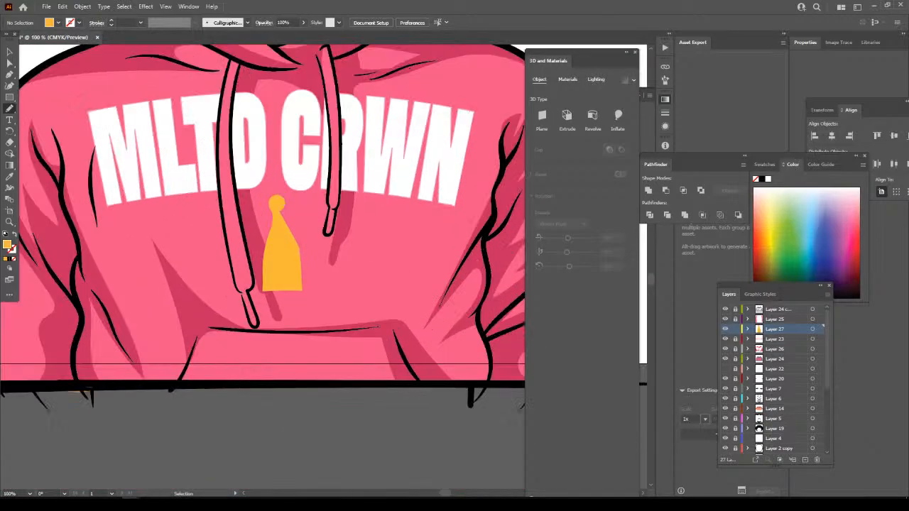
{"action": "key", "text": "ctrl+plus"}
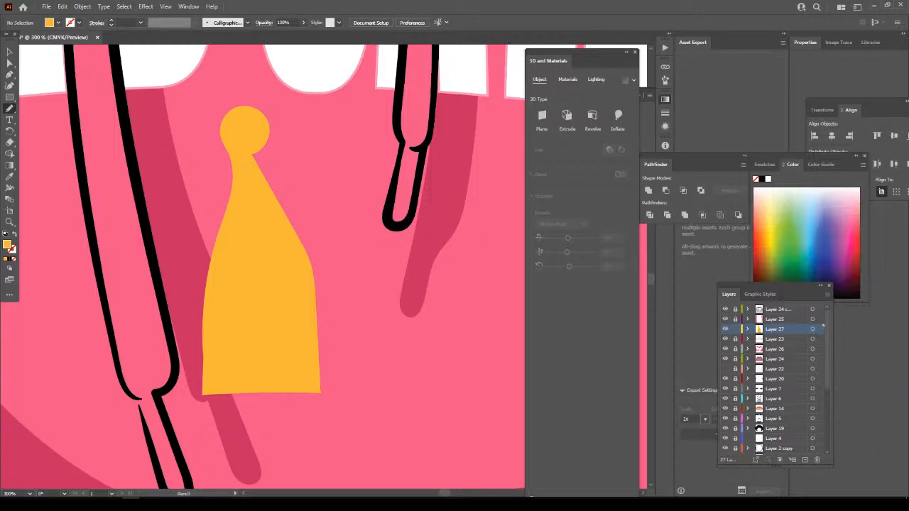
{"action": "mouse_move", "coordinate": [221, 151]}
{"action": "left_mouse_down"}
{"action": "mouse_move", "coordinate": [217, 120]}
{"action": "mouse_move", "coordinate": [234, 108]}
{"action": "left_mouse_up"}
{"action": "left_click_drag", "start_coordinate": [297, 254], "coordinate": [308, 212]}
{"action": "mouse_move", "coordinate": [316, 164]}
{"action": "left_mouse_down"}
{"action": "mouse_move", "coordinate": [315, 129]}
{"action": "mouse_move", "coordinate": [331, 129]}
{"action": "mouse_move", "coordinate": [347, 147]}
{"action": "mouse_move", "coordinate": [347, 168]}
{"action": "mouse_move", "coordinate": [335, 172]}
{"action": "mouse_move", "coordinate": [352, 270]}
{"action": "mouse_move", "coordinate": [301, 272]}
{"action": "left_mouse_up"}
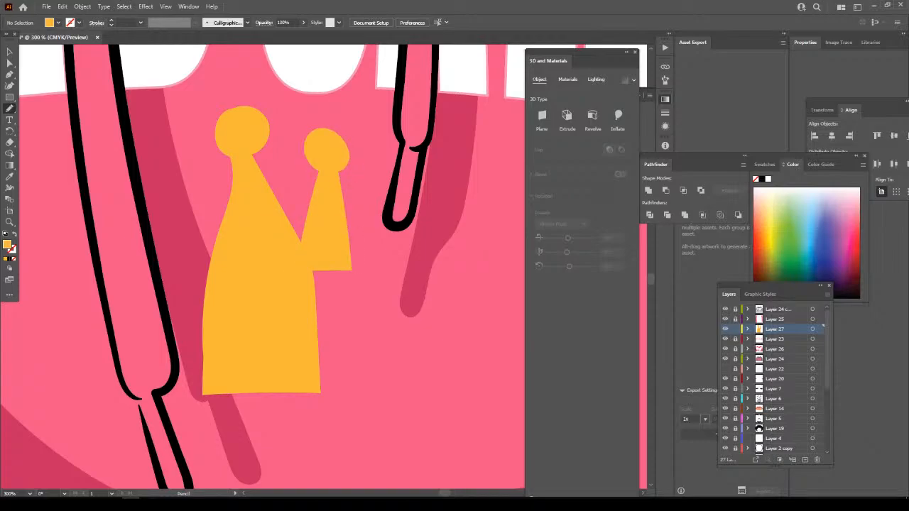
{"action": "mouse_move", "coordinate": [210, 260]}
{"action": "left_mouse_down"}
{"action": "mouse_move", "coordinate": [171, 183]}
{"action": "mouse_move", "coordinate": [178, 154]}
{"action": "mouse_move", "coordinate": [151, 138]}
{"action": "mouse_move", "coordinate": [145, 166]}
{"action": "mouse_move", "coordinate": [159, 276]}
{"action": "mouse_move", "coordinate": [212, 268]}
{"action": "left_mouse_up"}
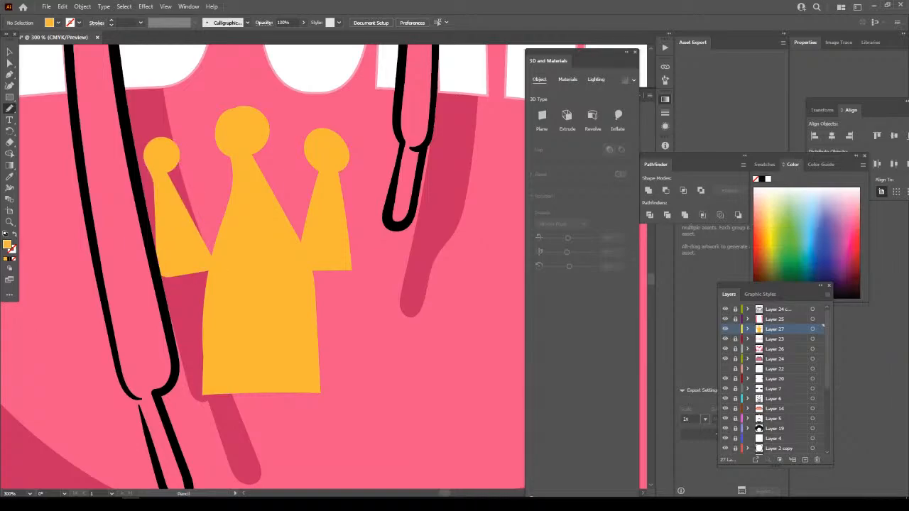
Widen the crown's body to the right and add an outward-slanting spike with a round tip there.
{"action": "key", "text": "ctrl+minus"}
{"action": "key", "text": "ctrl+minus"}
{"action": "key", "text": "ctrl+minus"}
{"action": "key", "text": "ctrl+minus"}
{"action": "key", "text": "ctrl+minus"}
{"action": "key", "text": "ctrl+minus"}
{"action": "key", "text": "ctrl+plus"}
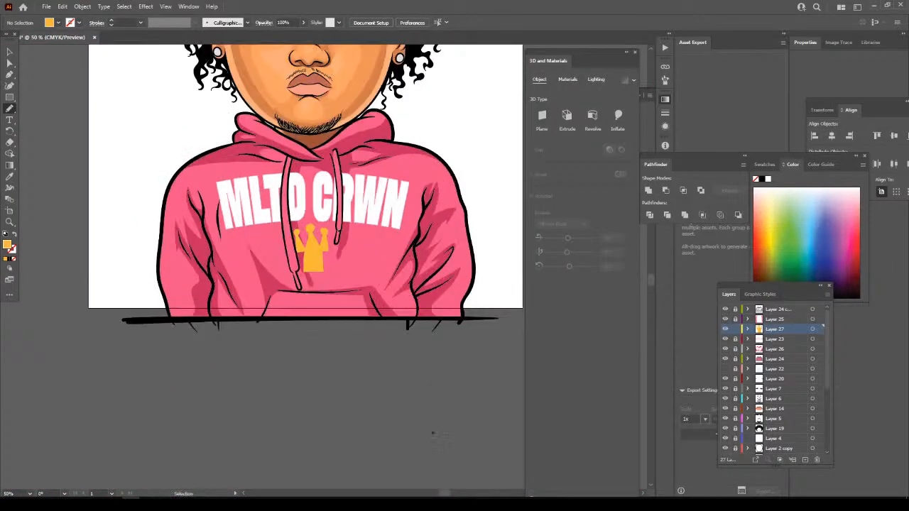
{"action": "key", "text": "ctrl+plus"}
{"action": "key", "text": "ctrl+plus"}
{"action": "key", "text": "ctrl+plus"}
{"action": "key", "text": "ctrl+plus"}
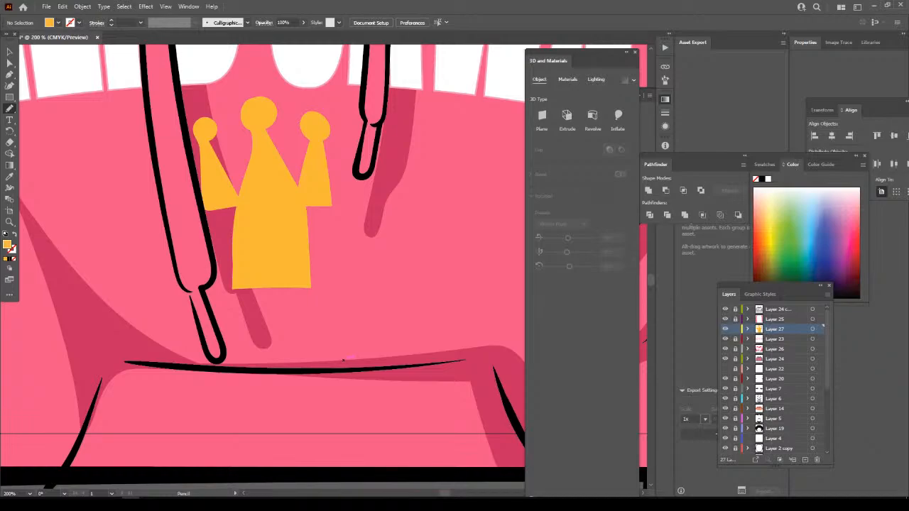
{"action": "key", "text": "ctrl+plus"}
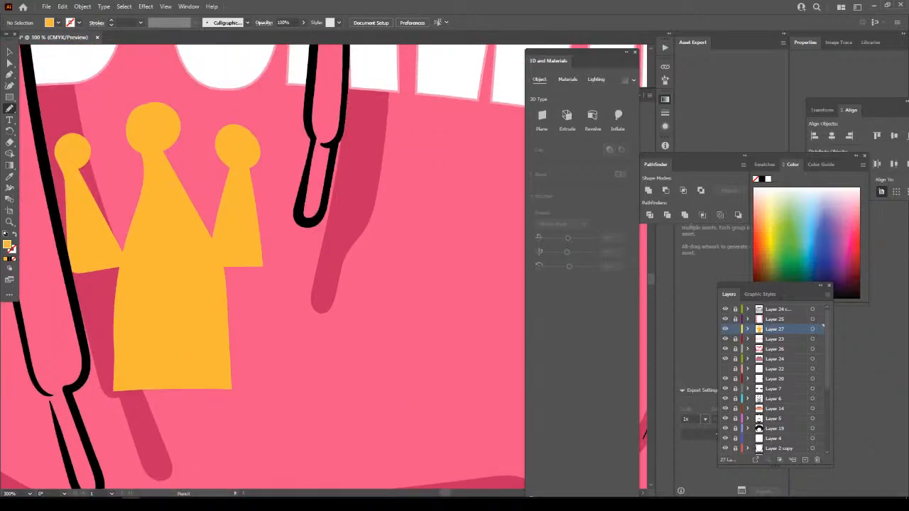
{"action": "mouse_move", "coordinate": [245, 390]}
{"action": "left_mouse_down"}
{"action": "mouse_move", "coordinate": [293, 389]}
{"action": "mouse_move", "coordinate": [291, 254]}
{"action": "mouse_move", "coordinate": [332, 181]}
{"action": "mouse_move", "coordinate": [260, 239]}
{"action": "left_mouse_up"}
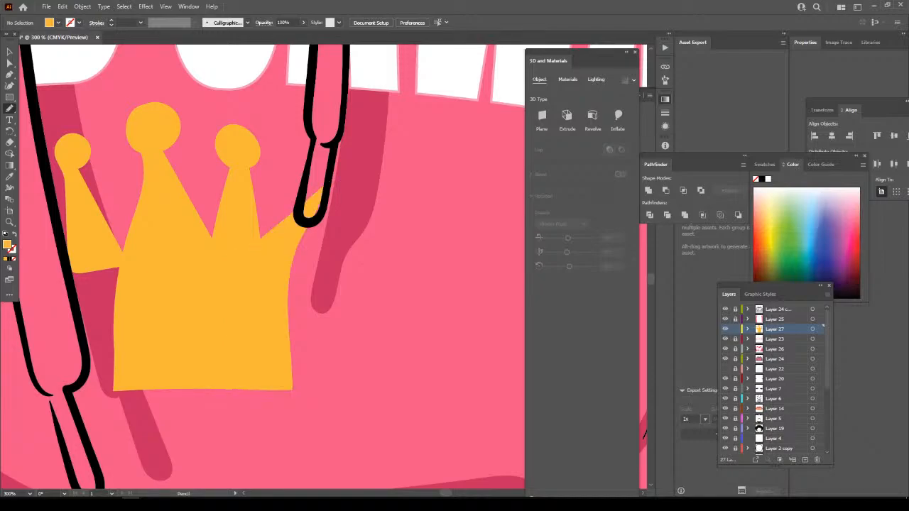
{"action": "mouse_move", "coordinate": [320, 204]}
{"action": "left_mouse_down"}
{"action": "mouse_move", "coordinate": [352, 169]}
{"action": "mouse_move", "coordinate": [325, 155]}
{"action": "mouse_move", "coordinate": [321, 205]}
{"action": "left_mouse_up"}
Select all the crown shapes, move them slightly right and down between the drawstrings, and deselect them.
{"action": "key", "text": "ctrl+minus"}
{"action": "key", "text": "ctrl+minus"}
{"action": "key", "text": "ctrl+minus"}
{"action": "key", "text": "ctrl+minus"}
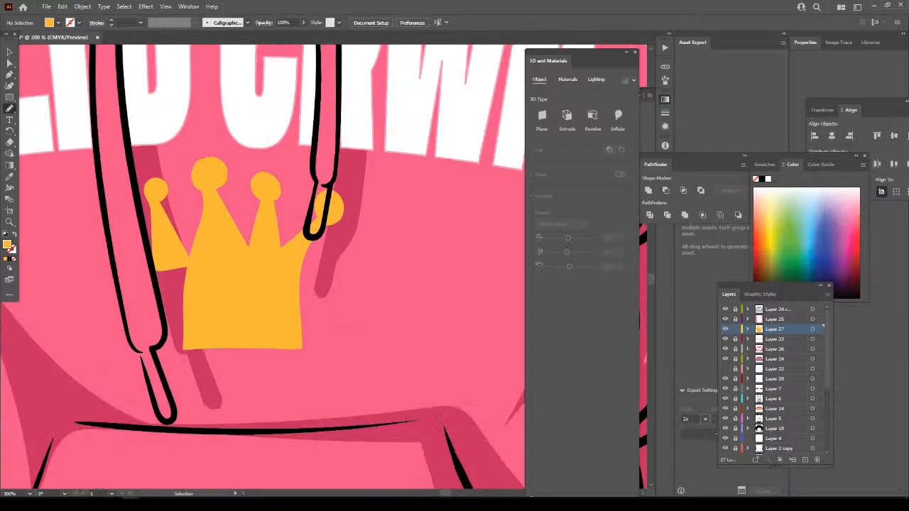
{"action": "key", "text": "ctrl+plus"}
{"action": "key", "text": "ctrl+plus"}
{"action": "key", "text": "ctrl+plus"}
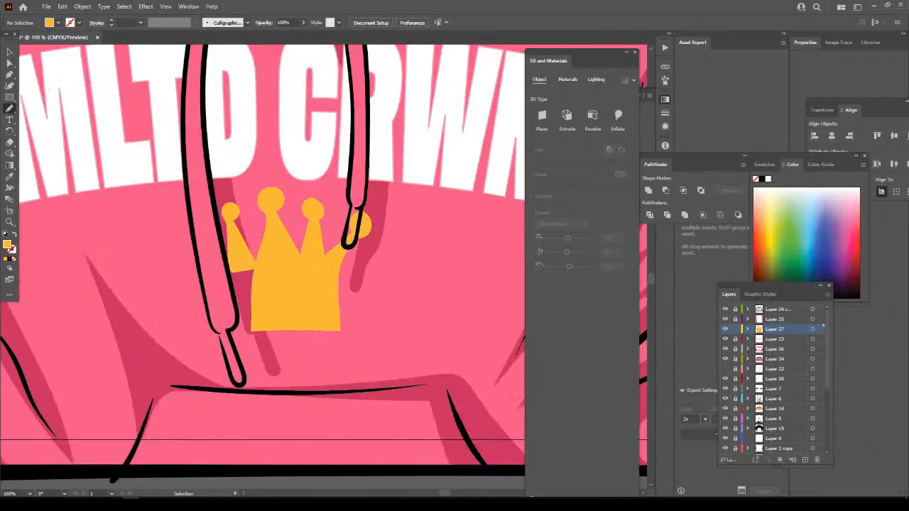
{"action": "key", "text": "v"}
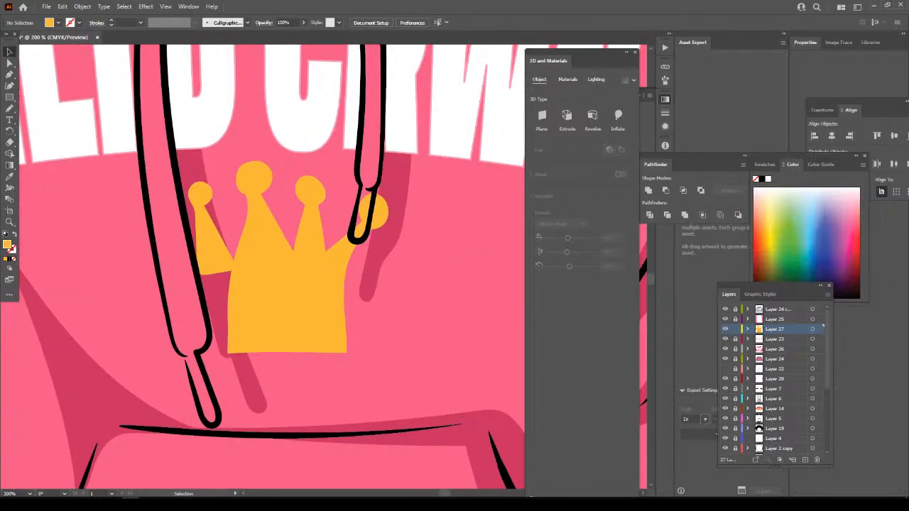
{"action": "mouse_move", "coordinate": [173, 133]}
{"action": "left_mouse_down"}
{"action": "mouse_move", "coordinate": [417, 305]}
{"action": "mouse_move", "coordinate": [419, 319]}
{"action": "left_mouse_up"}
{"action": "left_click_drag", "start_coordinate": [324, 304], "coordinate": [346, 310]}
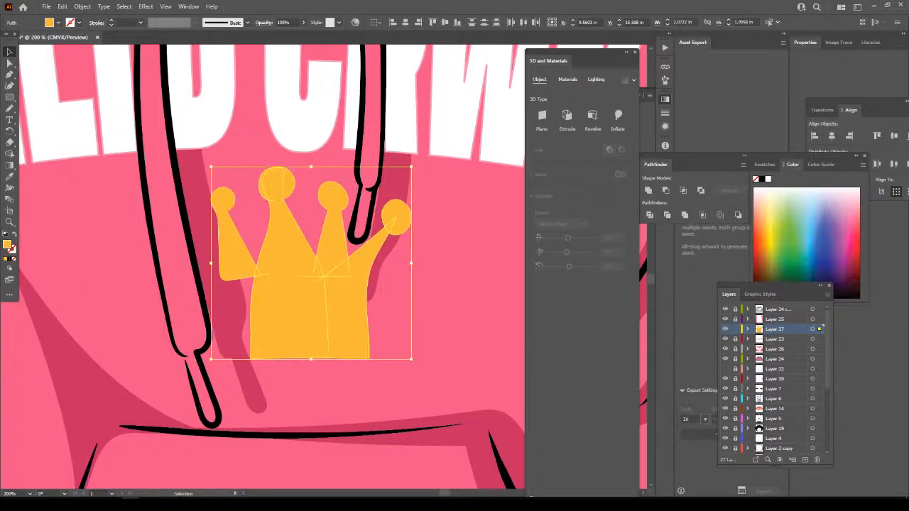
{"action": "key", "text": "ctrl+shift+a"}
Examine the crown's placement on the hoodie against the whole portrait and close up.
{"action": "key", "text": "ctrl+minus"}
{"action": "key", "text": "ctrl+minus"}
{"action": "key", "text": "ctrl+minus"}
{"action": "key", "text": "ctrl+minus"}
{"action": "key", "text": "ctrl+minus"}
{"action": "key", "text": "ctrl+minus"}
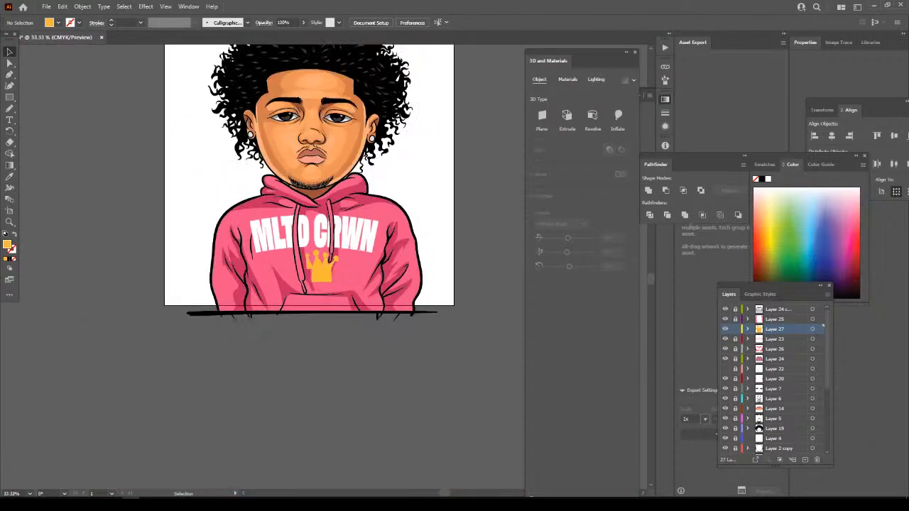
{"action": "key", "text": "ctrl+plus"}
{"action": "key", "text": "ctrl+plus"}
{"action": "key", "text": "ctrl+plus"}
{"action": "key", "text": "ctrl+plus"}
{"action": "key", "text": "ctrl+plus"}
{"action": "key", "text": "ctrl+plus"}
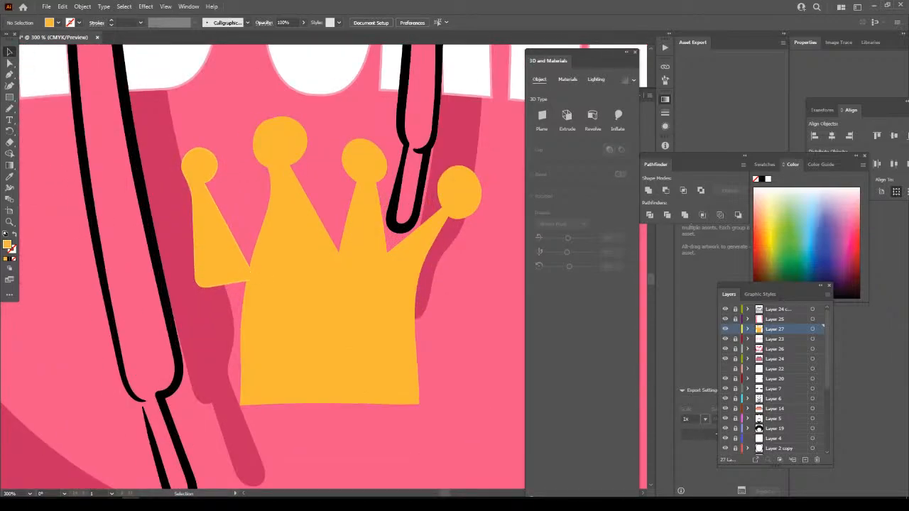
Extend the crown's body to the left and add an outward-slanting yellow spike reaching behind the left drawstring.
{"action": "key", "text": "a"}
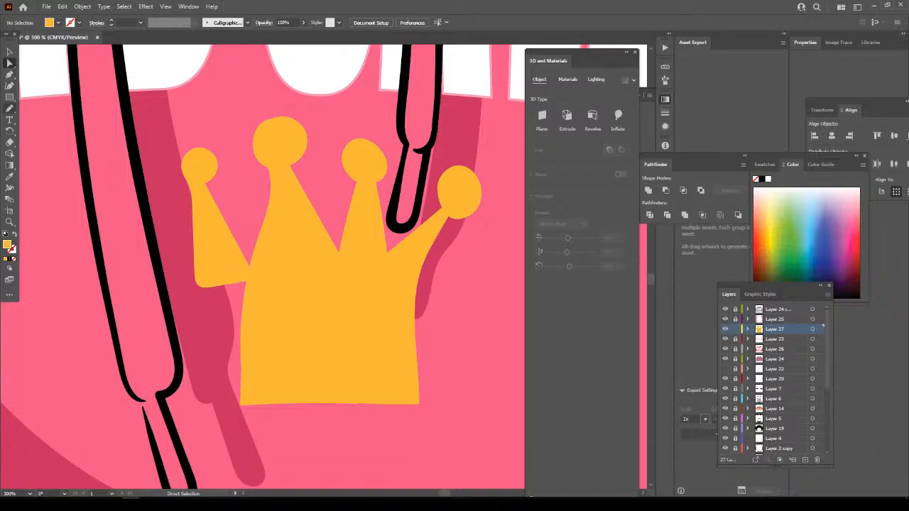
{"action": "key", "text": "n"}
{"action": "mouse_move", "coordinate": [190, 260]}
{"action": "left_mouse_down"}
{"action": "mouse_move", "coordinate": [142, 173]}
{"action": "mouse_move", "coordinate": [166, 298]}
{"action": "mouse_move", "coordinate": [204, 404]}
{"action": "mouse_move", "coordinate": [307, 402]}
{"action": "mouse_move", "coordinate": [332, 402]}
{"action": "left_mouse_up"}
{"action": "key", "text": "ctrl+minus"}
{"action": "key", "text": "ctrl+minus"}
{"action": "key", "text": "ctrl+minus"}
{"action": "key", "text": "ctrl+minus"}
{"action": "key", "text": "ctrl+minus"}
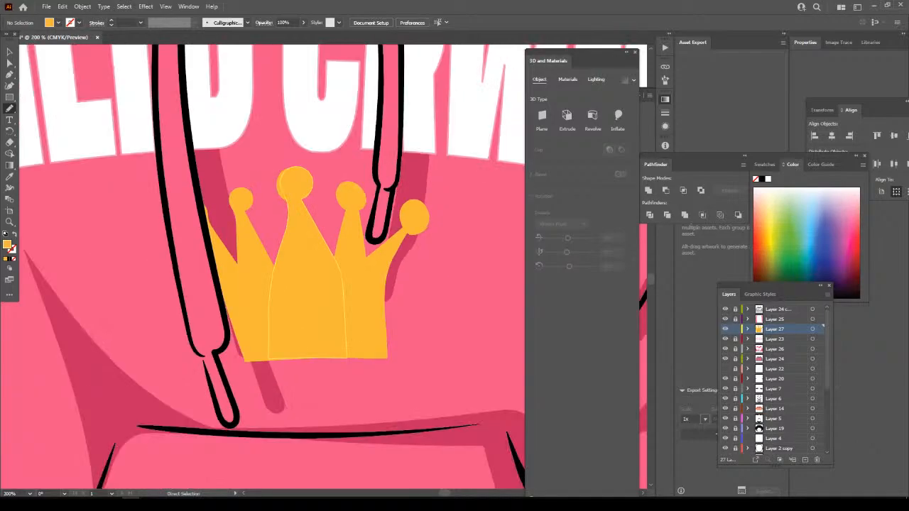
{"action": "key", "text": "ctrl+plus"}
{"action": "key", "text": "ctrl+plus"}
{"action": "key", "text": "ctrl+plus"}
{"action": "key", "text": "ctrl+plus"}
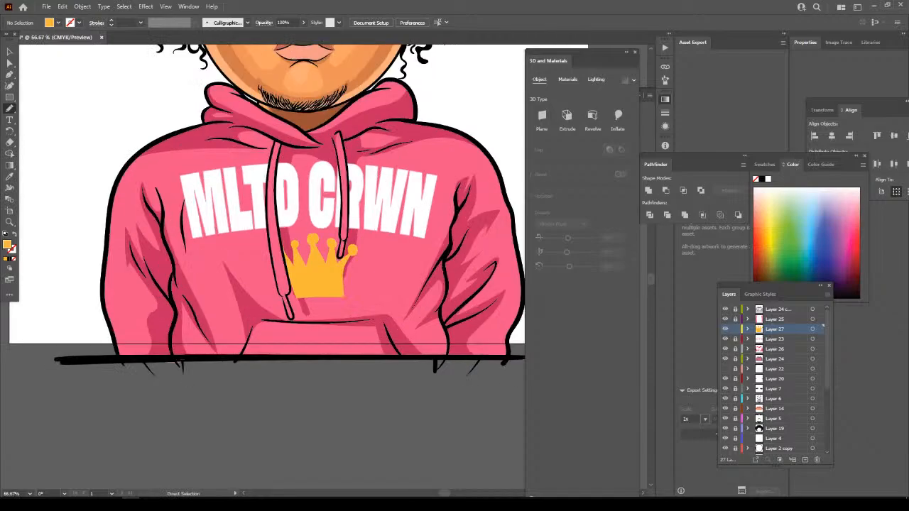
Select all the crown shapes, expand them and merge them into a single shape.
{"action": "key", "text": "v"}
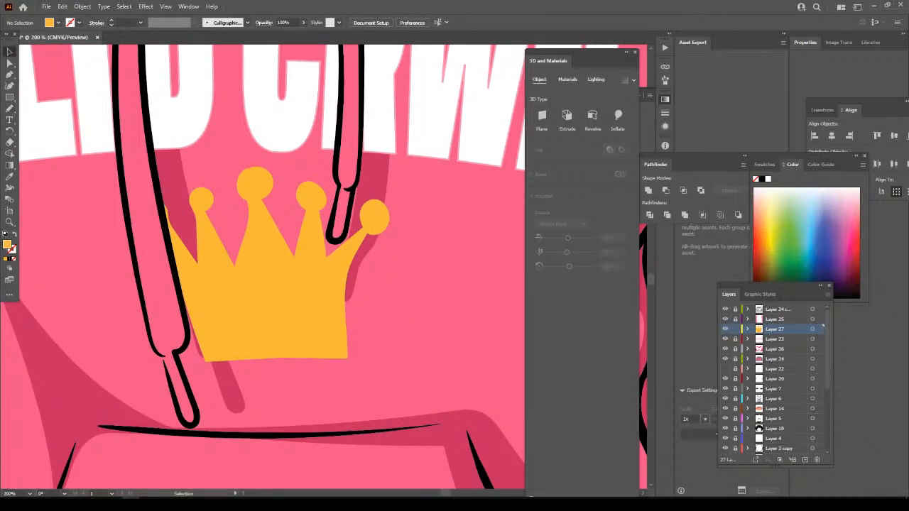
{"action": "left_click_drag", "start_coordinate": [116, 137], "coordinate": [414, 242]}
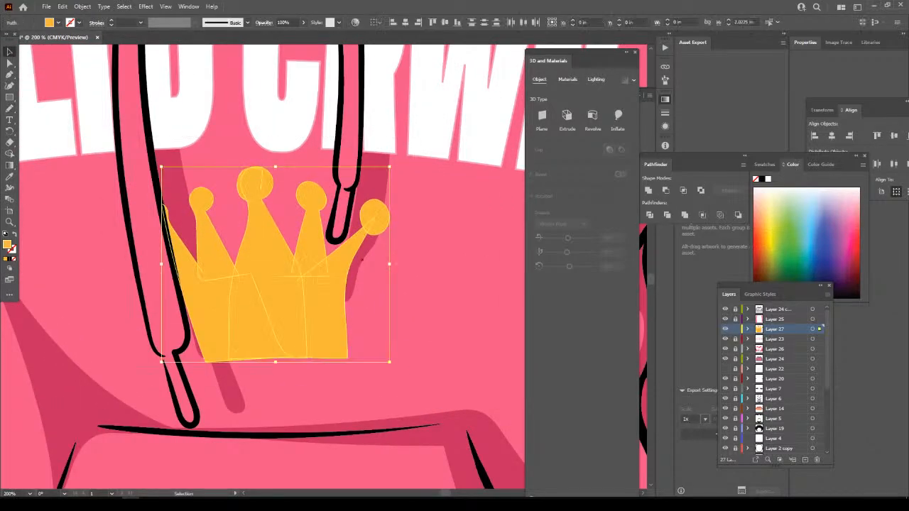
{"action": "left_click", "coordinate": [83, 7]}
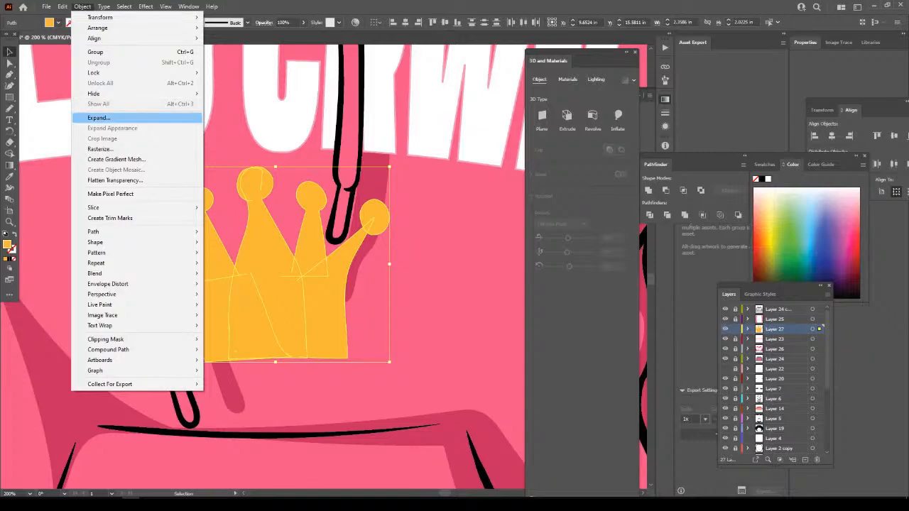
{"action": "left_click", "coordinate": [113, 117]}
{"action": "left_click", "coordinate": [685, 214]}
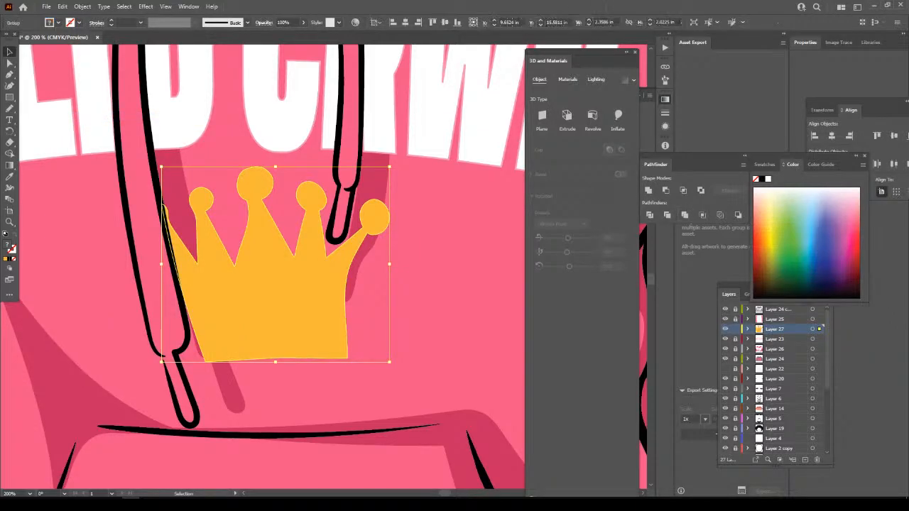
Scale the crown down to about 1.92 in wide by 1.83 in high, move it slightly right and down, and deselect it.
{"action": "left_click_drag", "start_coordinate": [391, 360], "coordinate": [335, 345]}
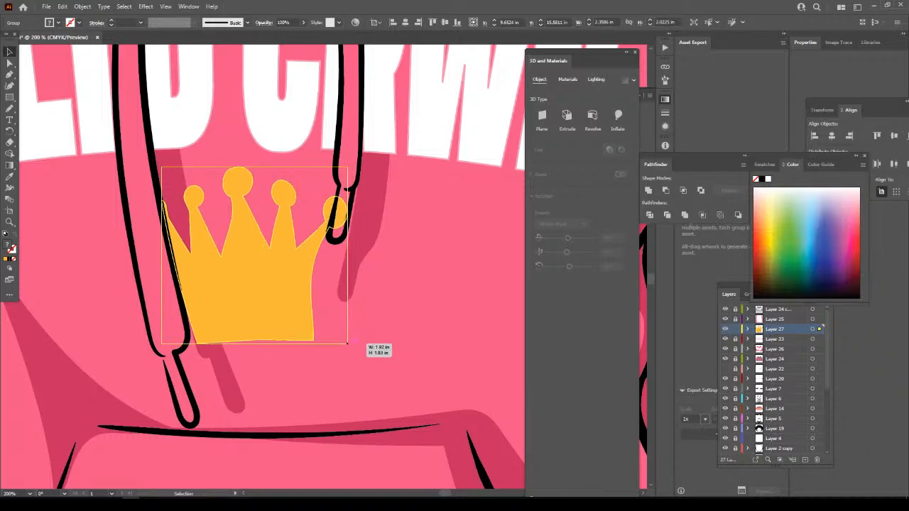
{"action": "left_click_drag", "start_coordinate": [306, 302], "coordinate": [329, 319]}
{"action": "left_click", "coordinate": [386, 311]}
{"action": "key", "text": "ctrl+minus"}
{"action": "key", "text": "ctrl+minus"}
{"action": "key", "text": "ctrl+minus"}
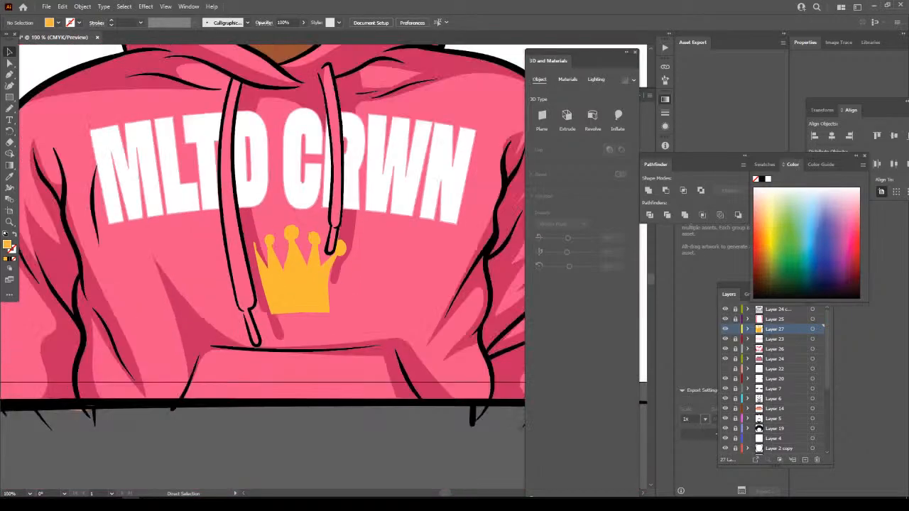
{"action": "scroll", "coordinate": [384, 310], "scroll_direction": "down", "scroll_amount": 1}
{"action": "scroll", "coordinate": [323, 287], "scroll_direction": "up", "scroll_amount": 4}
{"action": "scroll", "coordinate": [279, 264], "scroll_direction": "up", "scroll_amount": 3}
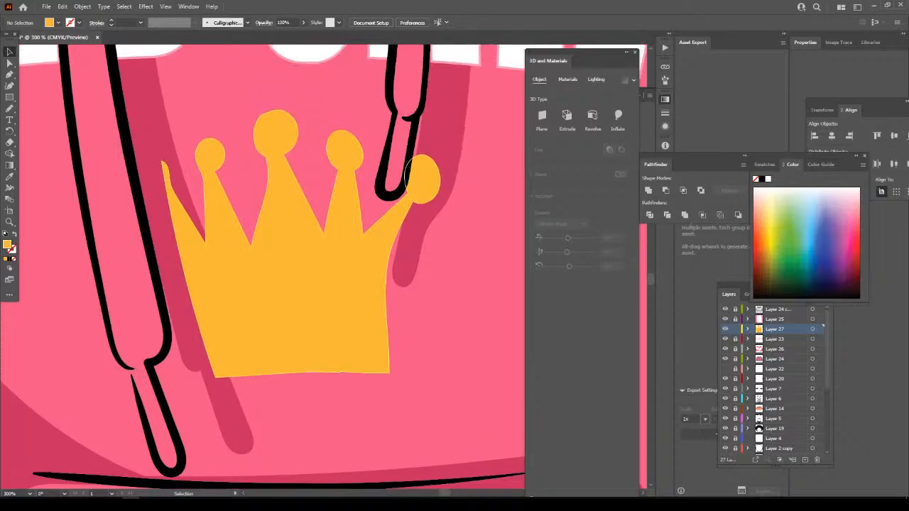
Widen the crown's left edge with the Pencil and add a round tip to its leftmost spike behind the drawstring.
{"action": "key", "text": "n"}
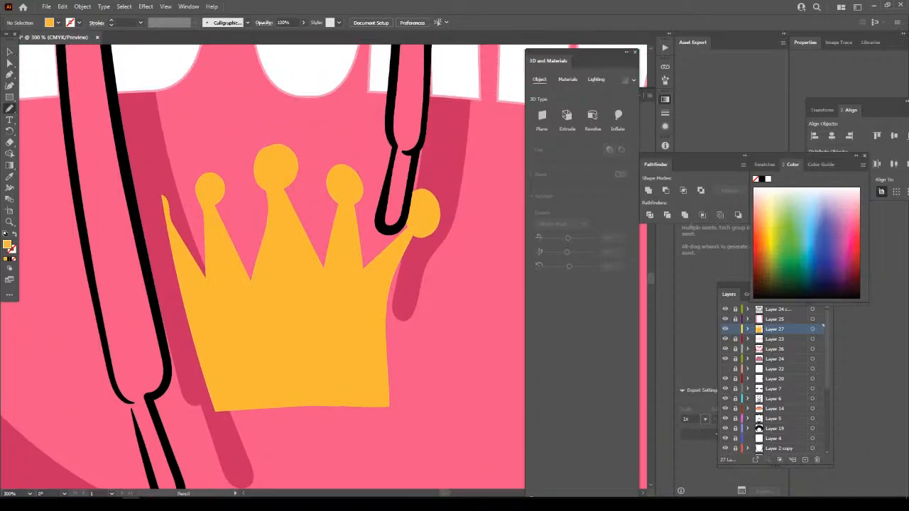
{"action": "left_click_drag", "start_coordinate": [204, 411], "coordinate": [167, 262]}
{"action": "mouse_move", "coordinate": [151, 219]}
{"action": "left_mouse_down"}
{"action": "mouse_move", "coordinate": [138, 212]}
{"action": "mouse_move", "coordinate": [138, 180]}
{"action": "mouse_move", "coordinate": [165, 202]}
{"action": "mouse_move", "coordinate": [209, 286]}
{"action": "mouse_move", "coordinate": [238, 401]}
{"action": "left_mouse_up"}
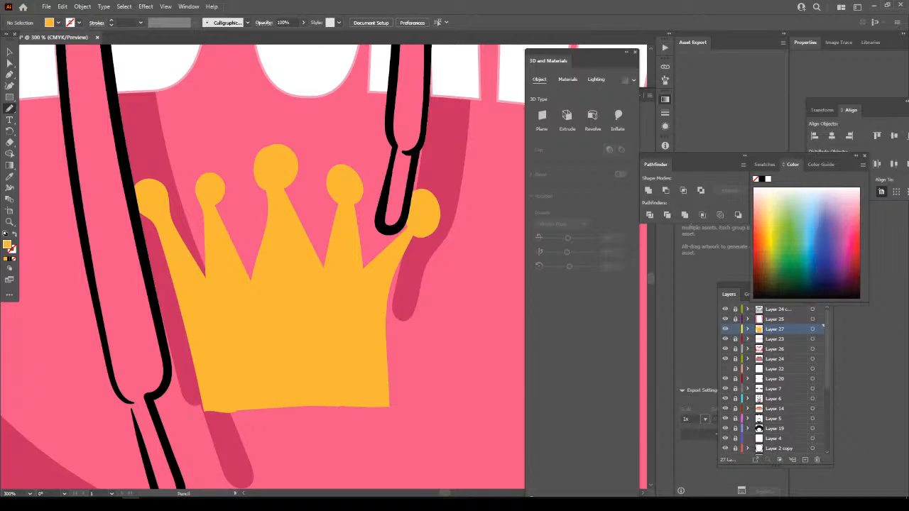
{"action": "key", "text": "ctrl+minus"}
{"action": "key", "text": "ctrl+minus"}
{"action": "key", "text": "ctrl+minus"}
{"action": "scroll", "coordinate": [324, 266], "scroll_direction": "down", "scroll_amount": 2}
{"action": "key", "text": "ctrl+equal"}
{"action": "key", "text": "ctrl+equal"}
{"action": "key", "text": "ctrl+equal"}
{"action": "scroll", "coordinate": [324, 267], "scroll_direction": "up", "scroll_amount": 1}
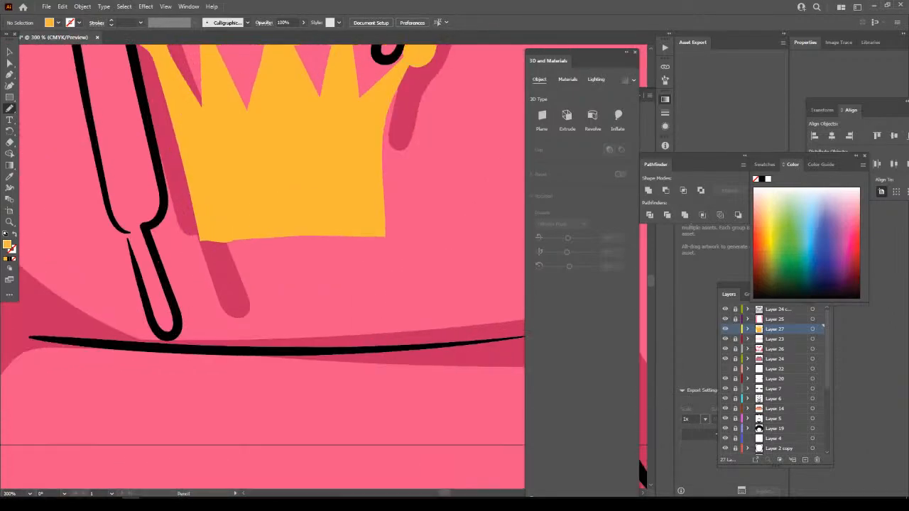
Straighten the crown's lower side edges and draw yellow drips of varying lengths along its whole bottom edge.
{"action": "left_click_drag", "start_coordinate": [383, 115], "coordinate": [387, 258]}
{"action": "mouse_move", "coordinate": [388, 288]}
{"action": "left_mouse_down"}
{"action": "mouse_move", "coordinate": [365, 243]}
{"action": "mouse_move", "coordinate": [345, 242]}
{"action": "mouse_move", "coordinate": [338, 271]}
{"action": "mouse_move", "coordinate": [332, 245]}
{"action": "mouse_move", "coordinate": [319, 338]}
{"action": "mouse_move", "coordinate": [309, 244]}
{"action": "mouse_move", "coordinate": [298, 241]}
{"action": "mouse_move", "coordinate": [283, 256]}
{"action": "mouse_move", "coordinate": [269, 245]}
{"action": "mouse_move", "coordinate": [261, 278]}
{"action": "mouse_move", "coordinate": [258, 243]}
{"action": "left_mouse_up"}
{"action": "left_click_drag", "start_coordinate": [316, 168], "coordinate": [319, 164]}
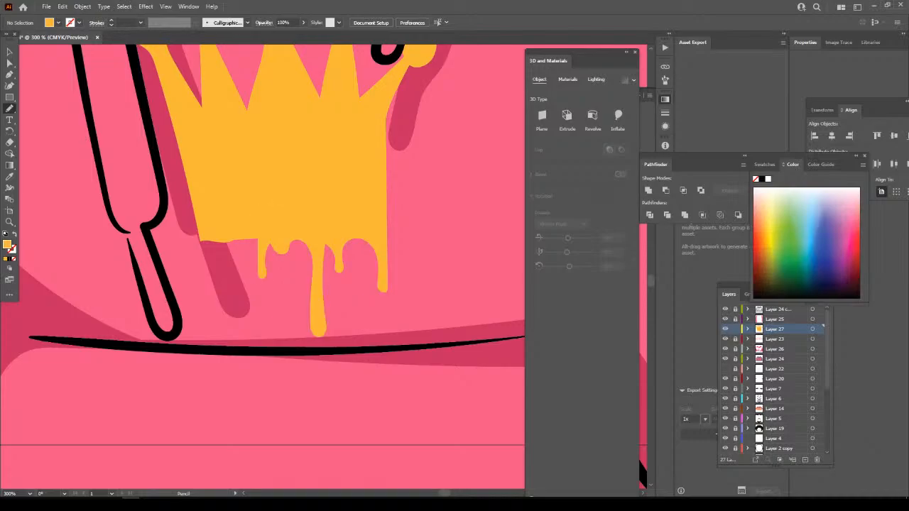
{"action": "mouse_move", "coordinate": [259, 243]}
{"action": "left_mouse_down"}
{"action": "mouse_move", "coordinate": [243, 269]}
{"action": "mouse_move", "coordinate": [240, 318]}
{"action": "mouse_move", "coordinate": [232, 270]}
{"action": "mouse_move", "coordinate": [216, 252]}
{"action": "mouse_move", "coordinate": [202, 314]}
{"action": "mouse_move", "coordinate": [190, 199]}
{"action": "left_mouse_up"}
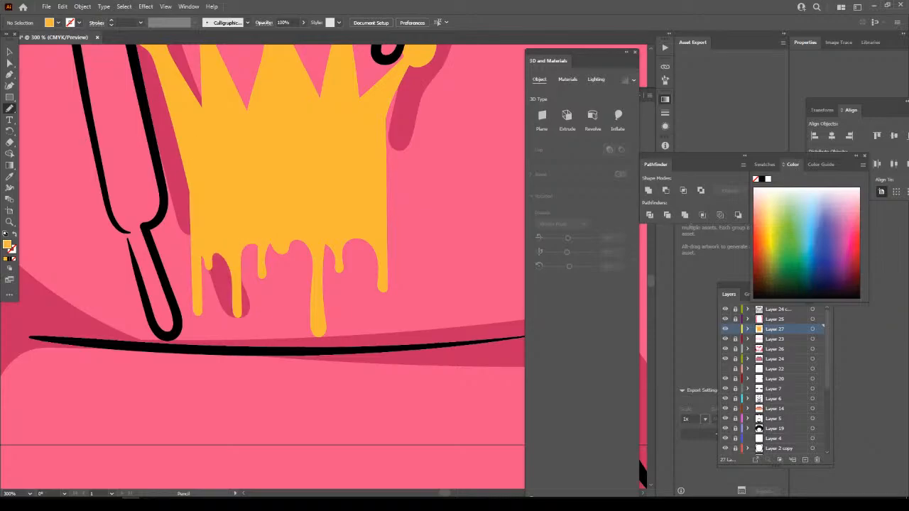
Examine the dripping crown against the whole hoodie and close up.
{"action": "key", "text": "ctrl+minus"}
{"action": "key", "text": "ctrl+minus"}
{"action": "key", "text": "ctrl+minus"}
{"action": "key", "text": "ctrl+minus"}
{"action": "key", "text": "ctrl+minus"}
{"action": "key", "text": "ctrl+equal"}
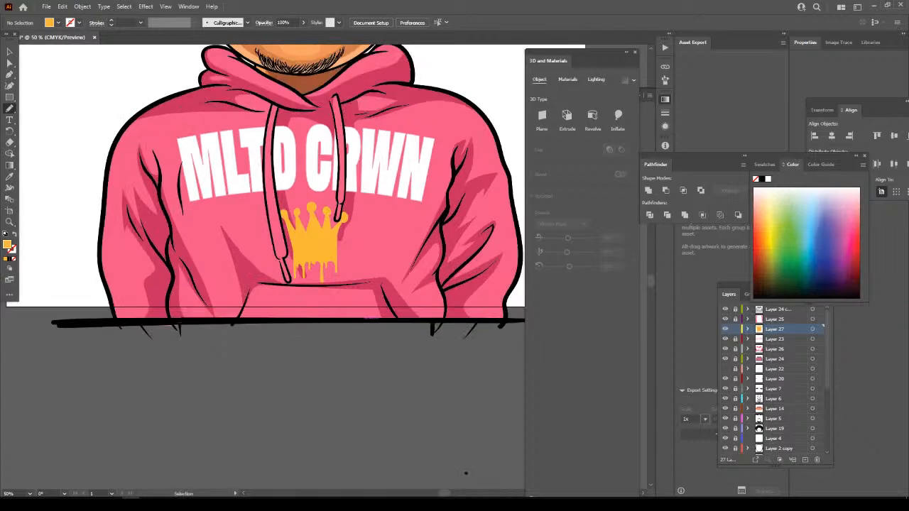
{"action": "key", "text": "ctrl+equal"}
{"action": "key", "text": "ctrl+equal"}
{"action": "key", "text": "ctrl+equal"}
{"action": "key", "text": "ctrl+equal"}
{"action": "key", "text": "ctrl+equal"}
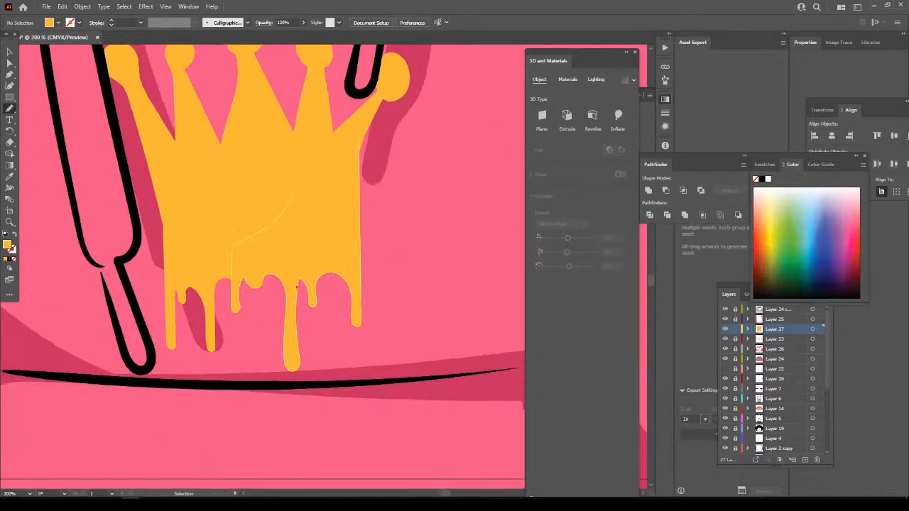
{"action": "scroll", "coordinate": [296, 287], "scroll_direction": "left", "scroll_amount": 2}
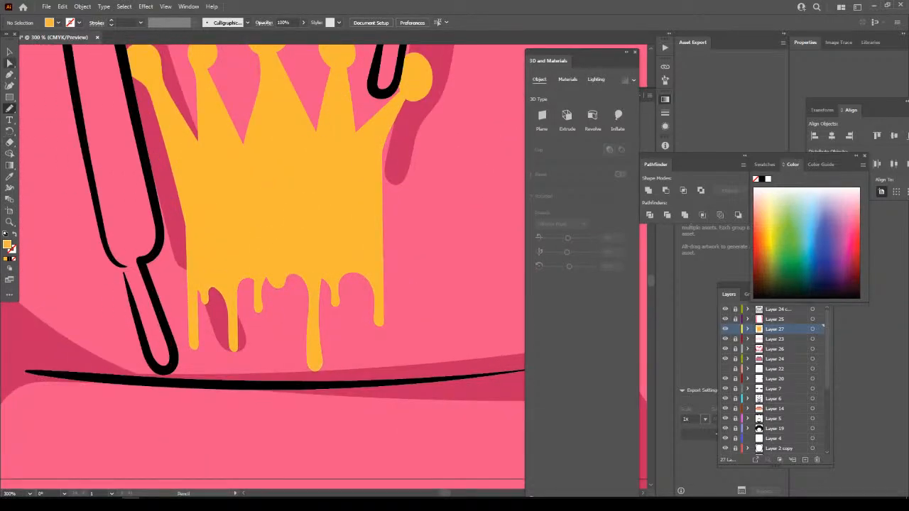
Nudge the right-hand drip shape slightly upward on the crown and deselect it.
{"action": "left_click", "coordinate": [9, 51]}
{"action": "left_click", "coordinate": [284, 250]}
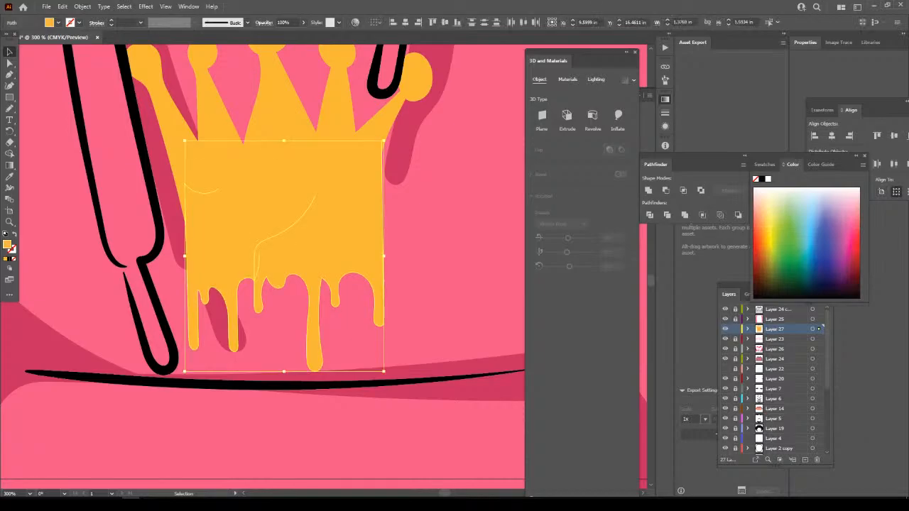
{"action": "key", "text": "Up"}
{"action": "key", "text": "Up"}
{"action": "key", "text": "Up"}
{"action": "key", "text": "Down"}
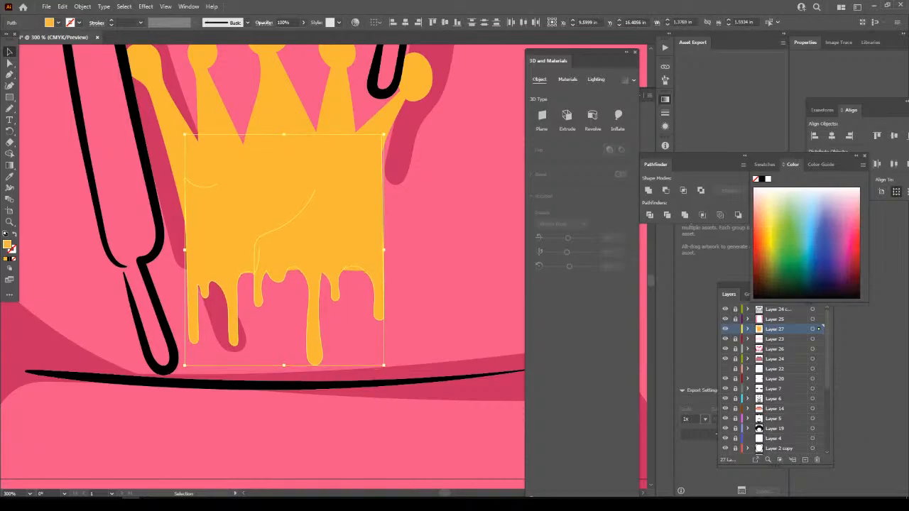
{"action": "key", "text": "ctrl+shift+a"}
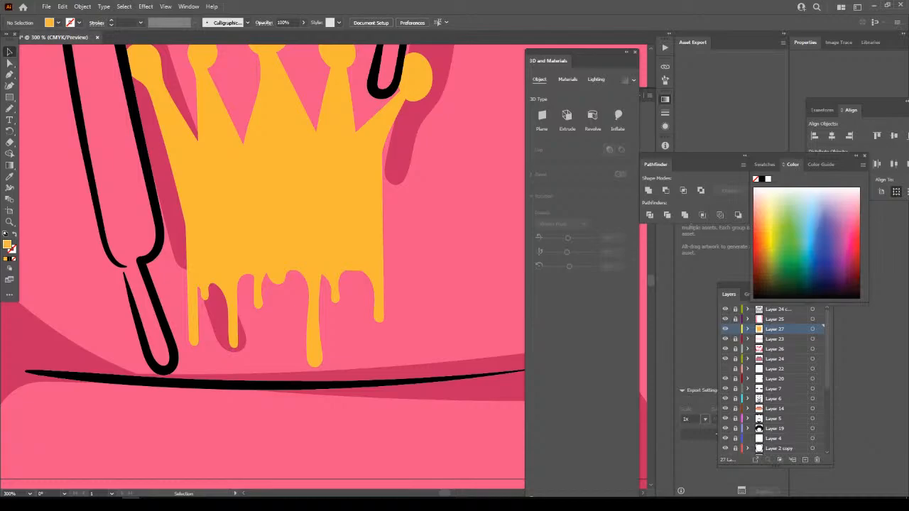
Select the crown and all its drips, expand them, merge them into one shape, and deselect it.
{"action": "key", "text": "ctrl+minus"}
{"action": "key", "text": "ctrl+minus"}
{"action": "scroll", "coordinate": [402, 284], "scroll_direction": "up", "scroll_amount": 2}
{"action": "key", "text": "ctrl+plus"}
{"action": "key", "text": "ctrl+plus"}
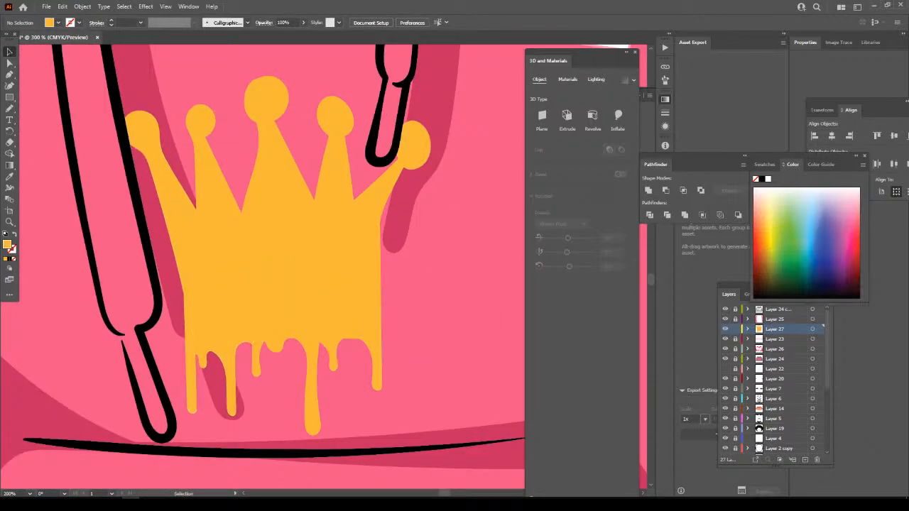
{"action": "key", "text": "ctrl+a"}
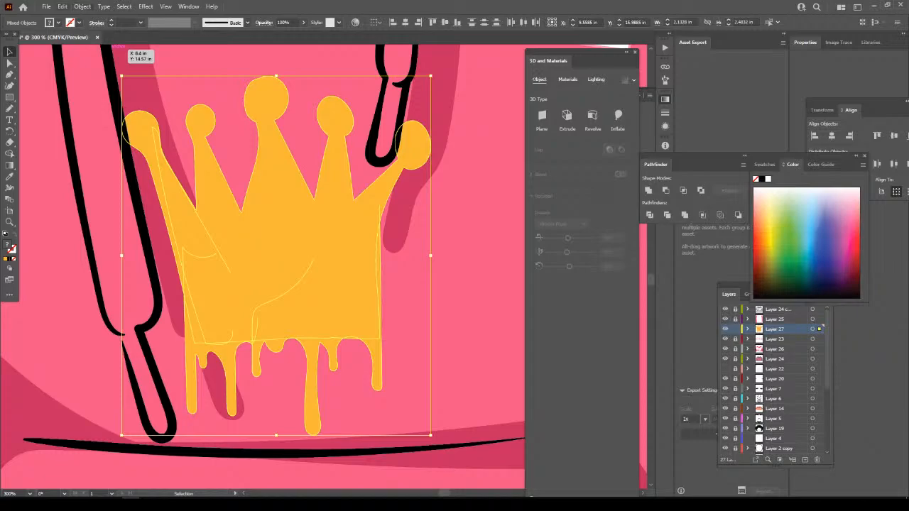
{"action": "left_click", "coordinate": [82, 6]}
{"action": "left_click", "coordinate": [99, 117]}
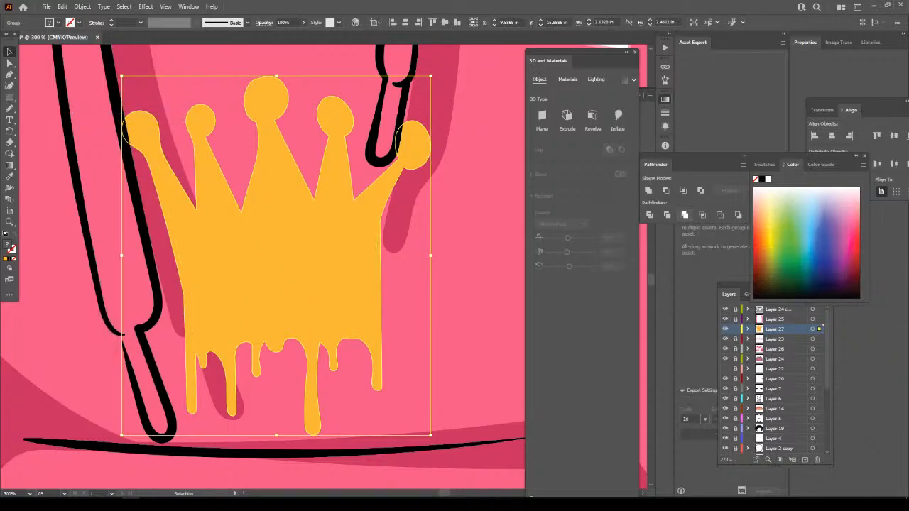
{"action": "key", "text": "ctrl+shift+a"}
{"action": "key", "text": "ctrl+minus"}
{"action": "key", "text": "ctrl+minus"}
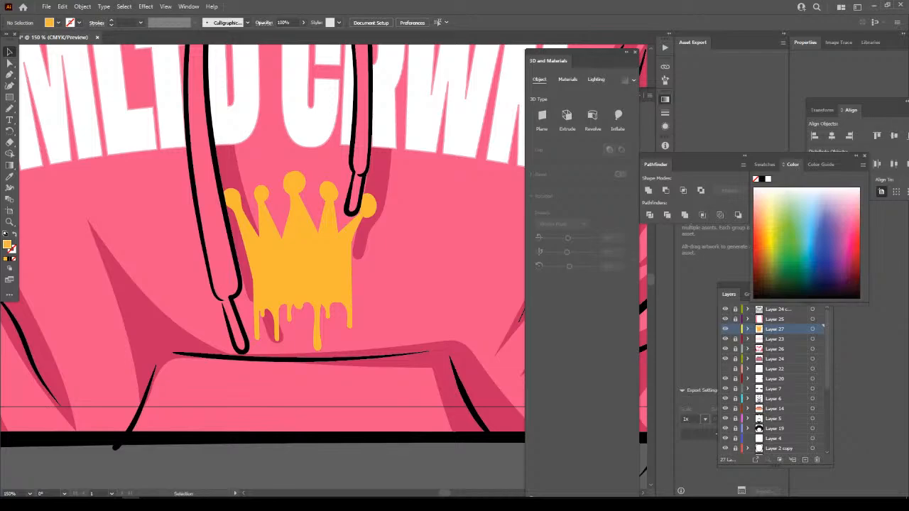
Draw a small extra yellow drip in the flat gap beside the crown's rightmost drip.
{"action": "key", "text": "ctrl+plus"}
{"action": "key", "text": "ctrl+plus"}
{"action": "key", "text": "ctrl+plus"}
{"action": "key", "text": "n"}
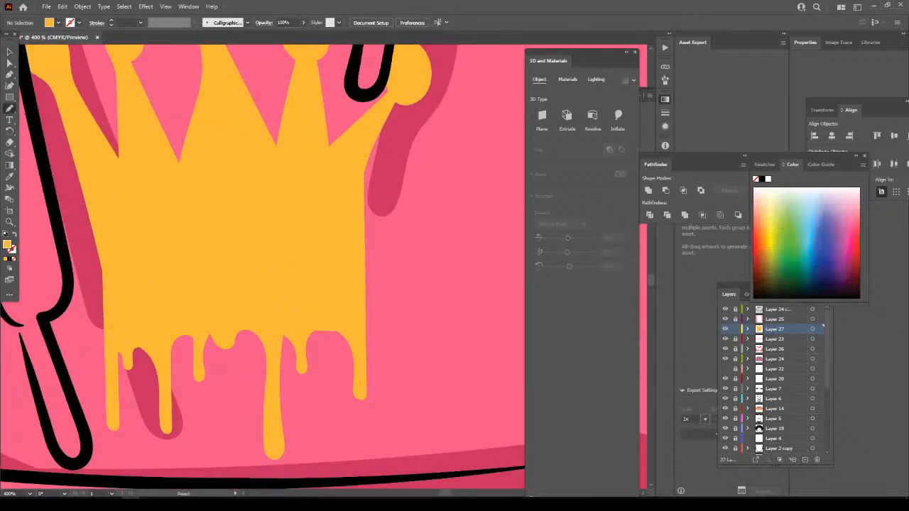
{"action": "mouse_move", "coordinate": [332, 348]}
{"action": "left_mouse_down"}
{"action": "mouse_move", "coordinate": [317, 334]}
{"action": "mouse_move", "coordinate": [348, 327]}
{"action": "left_mouse_up"}
{"action": "key", "text": "ctrl+minus"}
{"action": "key", "text": "ctrl+minus"}
{"action": "key", "text": "ctrl+minus"}
{"action": "key", "text": "ctrl+minus"}
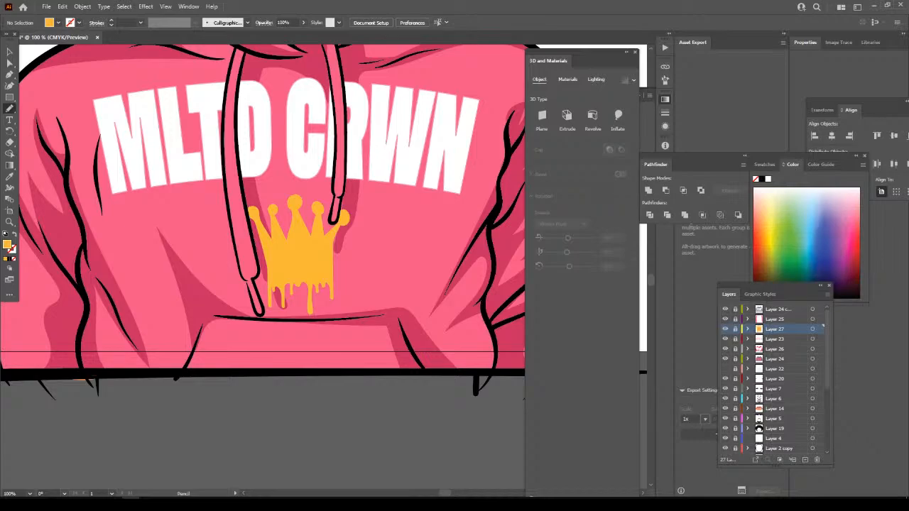
Add a new layer directly beneath the crown's layer.
{"action": "left_click", "coordinate": [785, 339]}
{"action": "left_click", "coordinate": [805, 459]}
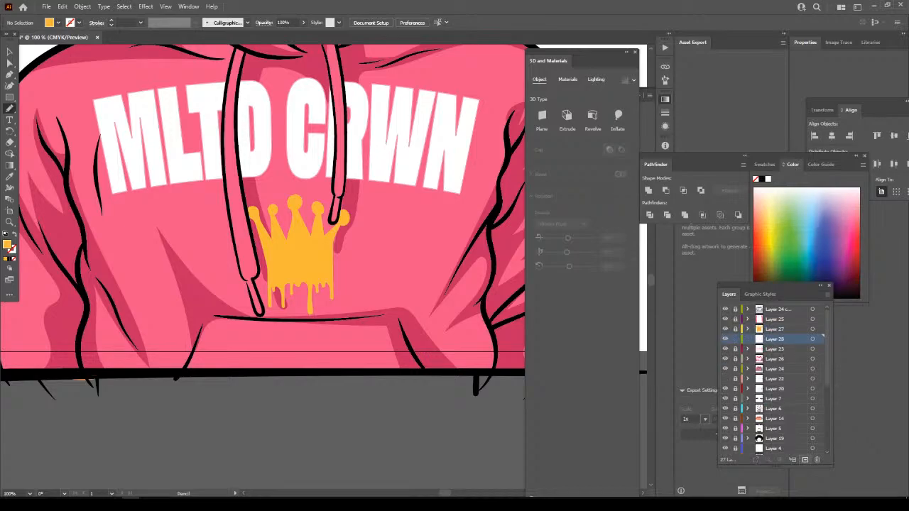
{"action": "key", "text": "ctrl+plus"}
{"action": "key", "text": "ctrl+plus"}
{"action": "key", "text": "ctrl+plus"}
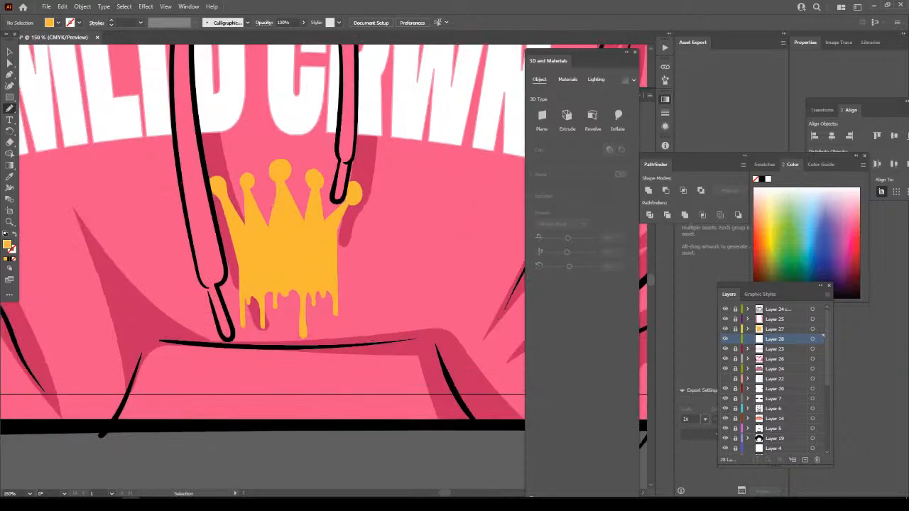
{"action": "scroll", "coordinate": [433, 317], "scroll_direction": "up", "scroll_amount": 2}
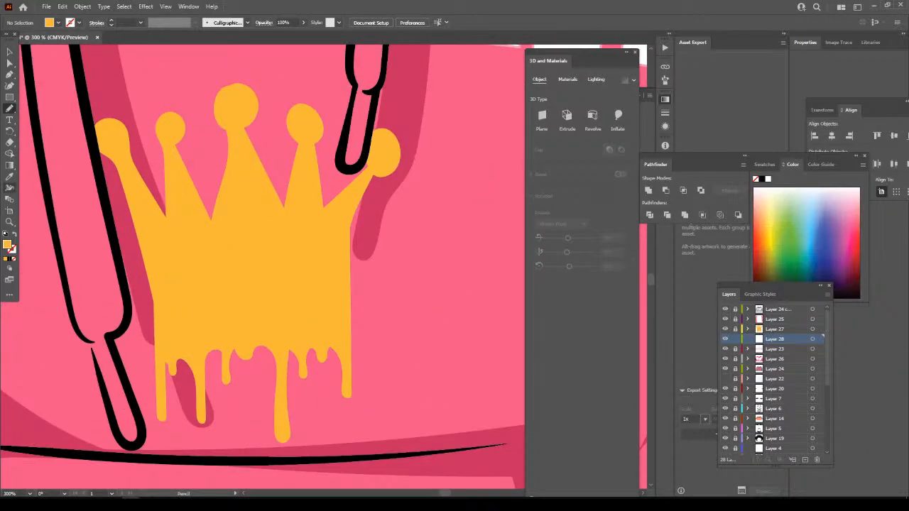
Draw a pale cream (#FFEFD4) border behind the crown's two right-hand spikes, reaching the right side of the central spike.
{"action": "double_click", "coordinate": [7, 244]}
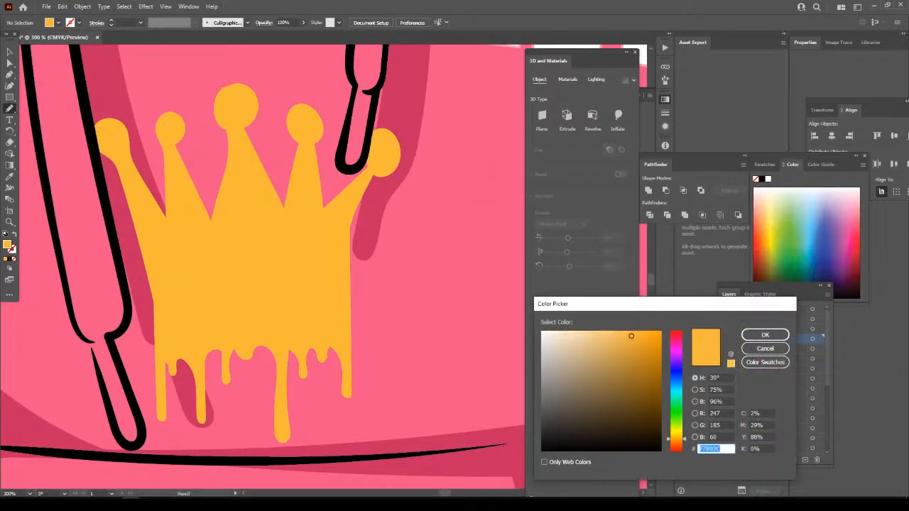
{"action": "left_click_drag", "start_coordinate": [586, 334], "coordinate": [561, 331]}
{"action": "left_click", "coordinate": [765, 334]}
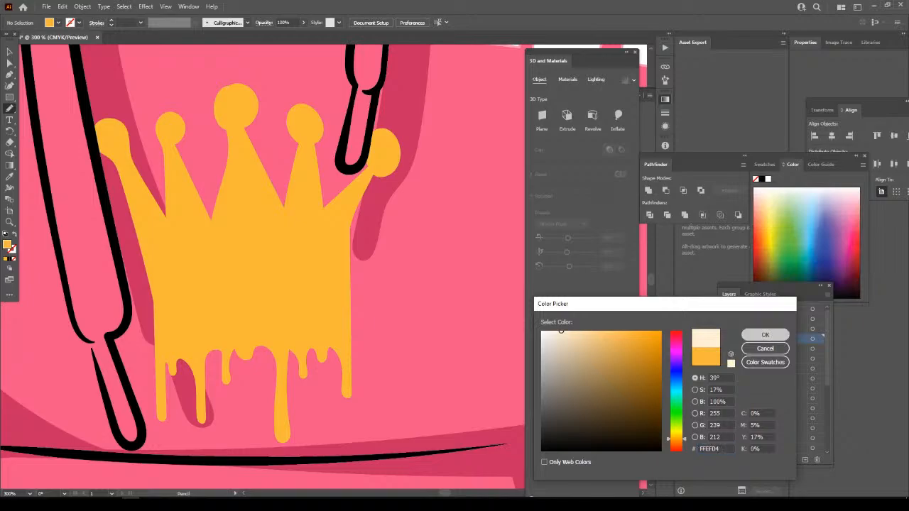
{"action": "key", "text": "ctrl+minus"}
{"action": "scroll", "coordinate": [379, 264], "scroll_direction": "up", "scroll_amount": 1}
{"action": "key", "text": "ctrl+plus"}
{"action": "key", "text": "ctrl+plus"}
{"action": "key", "text": "ctrl+plus"}
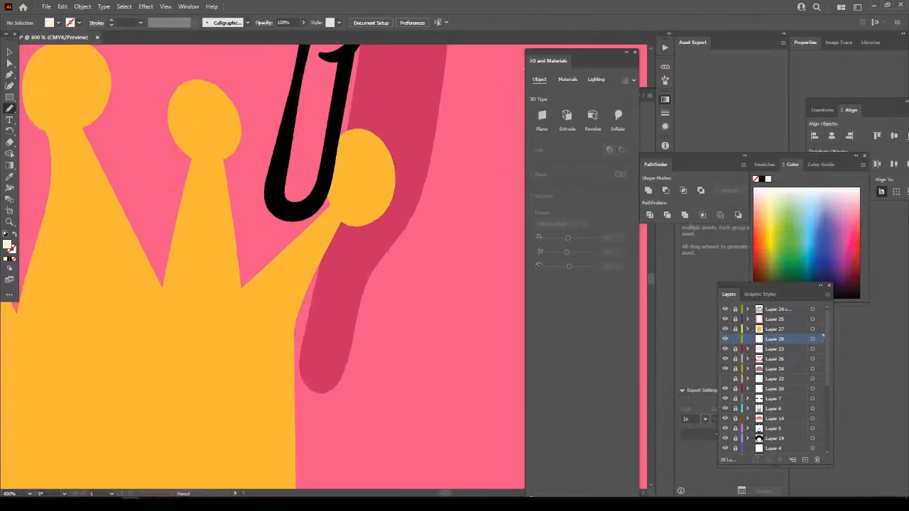
{"action": "scroll", "coordinate": [263, 266], "scroll_direction": "up", "scroll_amount": 1}
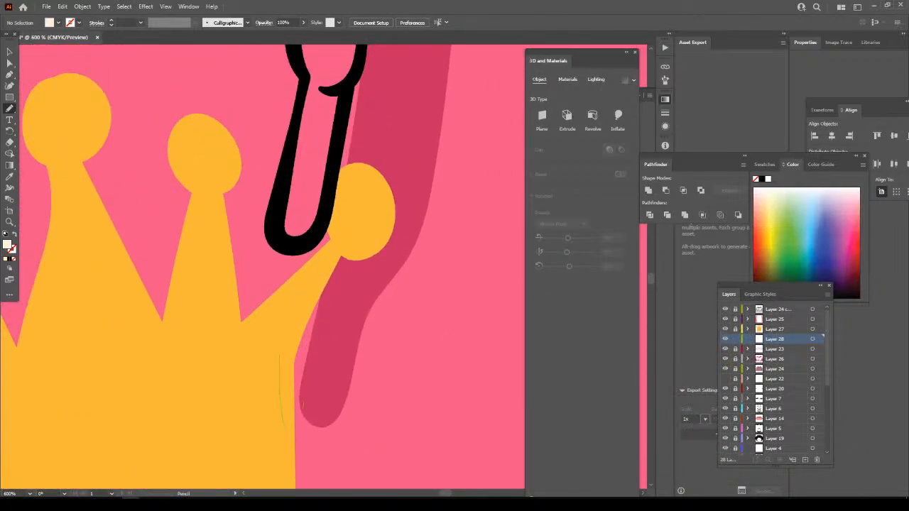
{"action": "mouse_move", "coordinate": [303, 406]}
{"action": "left_mouse_down"}
{"action": "mouse_move", "coordinate": [314, 345]}
{"action": "mouse_move", "coordinate": [368, 268]}
{"action": "mouse_move", "coordinate": [386, 265]}
{"action": "mouse_move", "coordinate": [416, 231]}
{"action": "mouse_move", "coordinate": [416, 183]}
{"action": "mouse_move", "coordinate": [388, 154]}
{"action": "mouse_move", "coordinate": [346, 141]}
{"action": "mouse_move", "coordinate": [324, 229]}
{"action": "mouse_move", "coordinate": [291, 245]}
{"action": "left_mouse_up"}
{"action": "left_click_drag", "start_coordinate": [112, 183], "coordinate": [279, 353]}
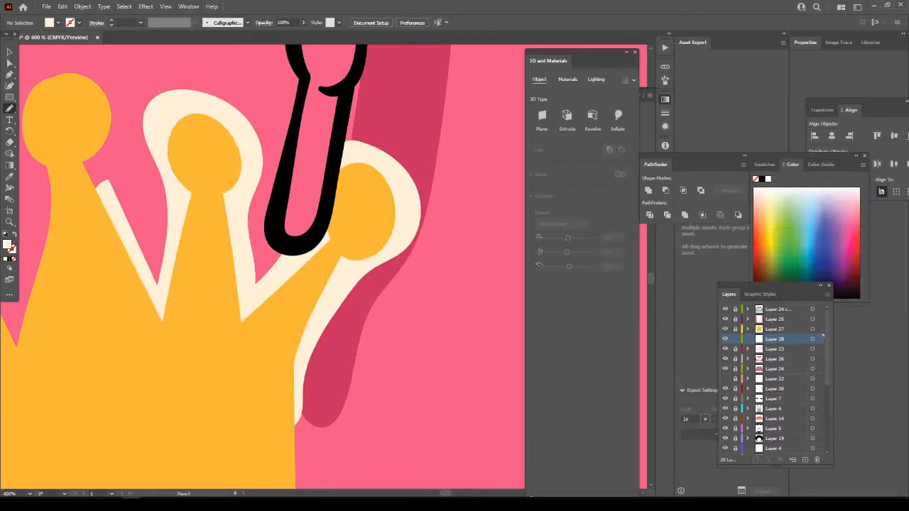
Continue the pale cream border behind the crown's central spike and its two left-hand spikes.
{"action": "key", "text": "ctrl+minus"}
{"action": "key", "text": "ctrl+minus"}
{"action": "key", "text": "ctrl+minus"}
{"action": "scroll", "coordinate": [263, 266], "scroll_direction": "left", "scroll_amount": 2}
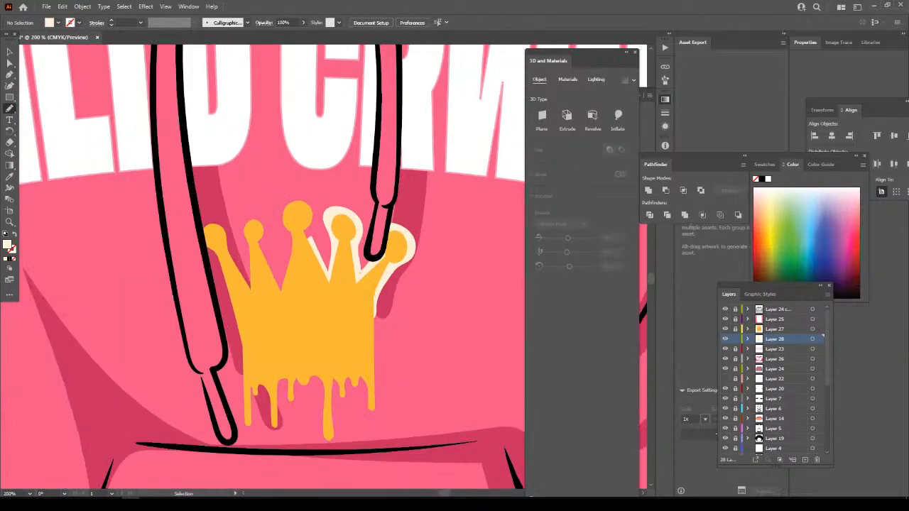
{"action": "key", "text": "ctrl+plus"}
{"action": "key", "text": "ctrl+plus"}
{"action": "scroll", "coordinate": [263, 267], "scroll_direction": "up", "scroll_amount": 2}
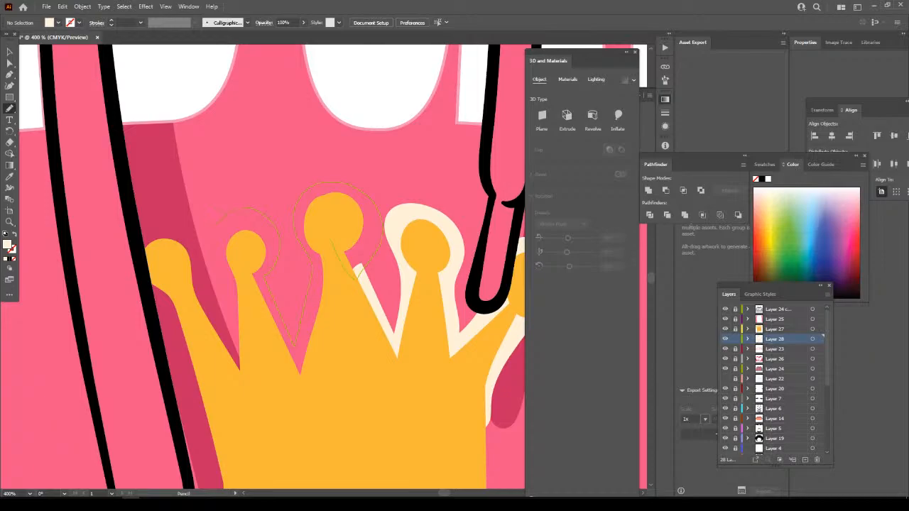
{"action": "mouse_move", "coordinate": [210, 316]}
{"action": "left_mouse_down"}
{"action": "mouse_move", "coordinate": [201, 286]}
{"action": "mouse_move", "coordinate": [205, 261]}
{"action": "mouse_move", "coordinate": [174, 219]}
{"action": "mouse_move", "coordinate": [141, 219]}
{"action": "mouse_move", "coordinate": [153, 312]}
{"action": "mouse_move", "coordinate": [165, 314]}
{"action": "mouse_move", "coordinate": [198, 387]}
{"action": "left_mouse_up"}
{"action": "left_click_drag", "start_coordinate": [257, 440], "coordinate": [259, 441]}
Draw the pale cream border down both sides of the crown and around all the drips along its lower edge.
{"action": "key", "text": "ctrl+minus"}
{"action": "key", "text": "ctrl+minus"}
{"action": "key", "text": "ctrl+minus"}
{"action": "key", "text": "ctrl+minus"}
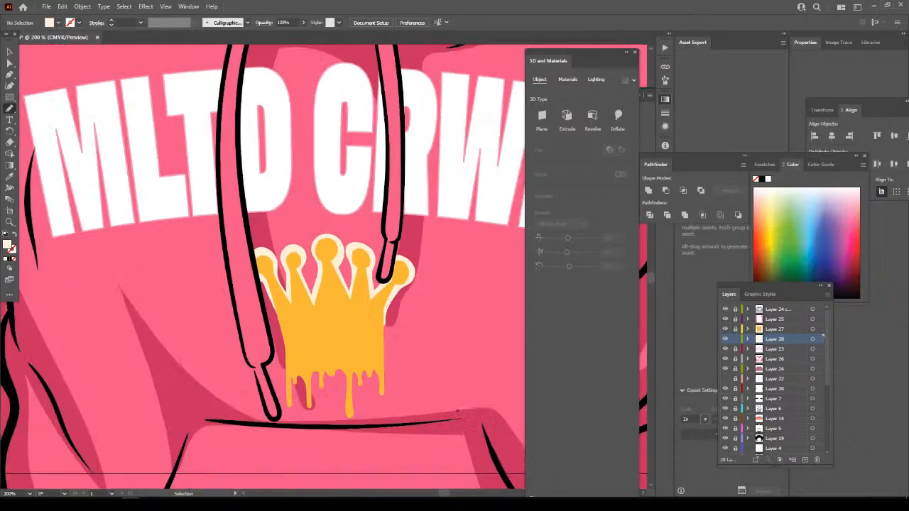
{"action": "scroll", "coordinate": [324, 267], "scroll_direction": "down", "scroll_amount": 2}
{"action": "key", "text": "ctrl+plus"}
{"action": "key", "text": "ctrl+plus"}
{"action": "key", "text": "ctrl+plus"}
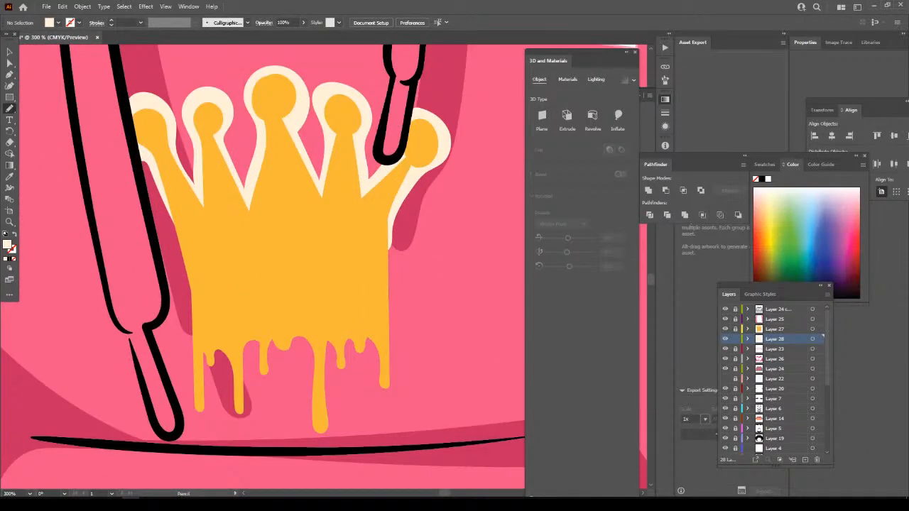
{"action": "left_click_drag", "start_coordinate": [154, 163], "coordinate": [181, 330]}
{"action": "left_click_drag", "start_coordinate": [216, 370], "coordinate": [227, 387]}
{"action": "left_click_drag", "start_coordinate": [311, 439], "coordinate": [332, 431]}
{"action": "left_click_drag", "start_coordinate": [398, 258], "coordinate": [395, 189]}
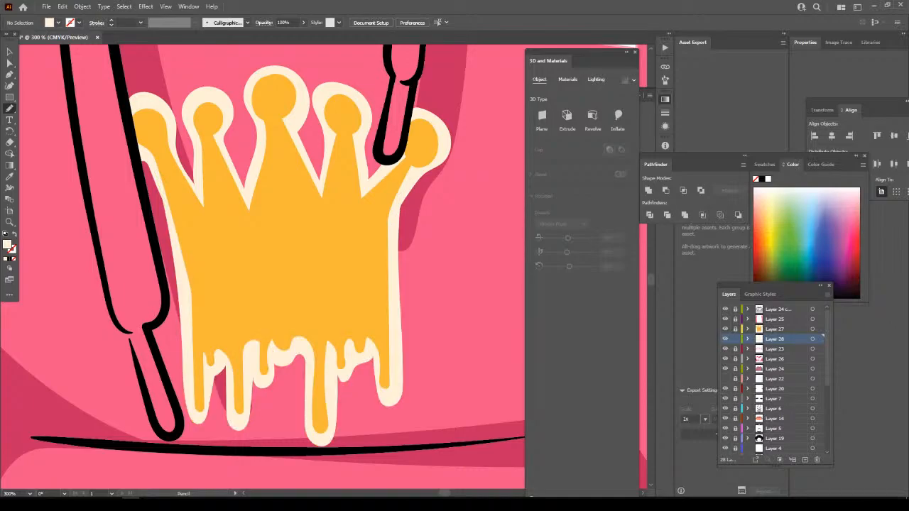
Examine the crown's cream border up close and against the whole hoodie.
{"action": "key", "text": "ctrl+minus"}
{"action": "key", "text": "ctrl+minus"}
{"action": "key", "text": "ctrl+minus"}
{"action": "key", "text": "ctrl+minus"}
{"action": "key", "text": "ctrl+minus"}
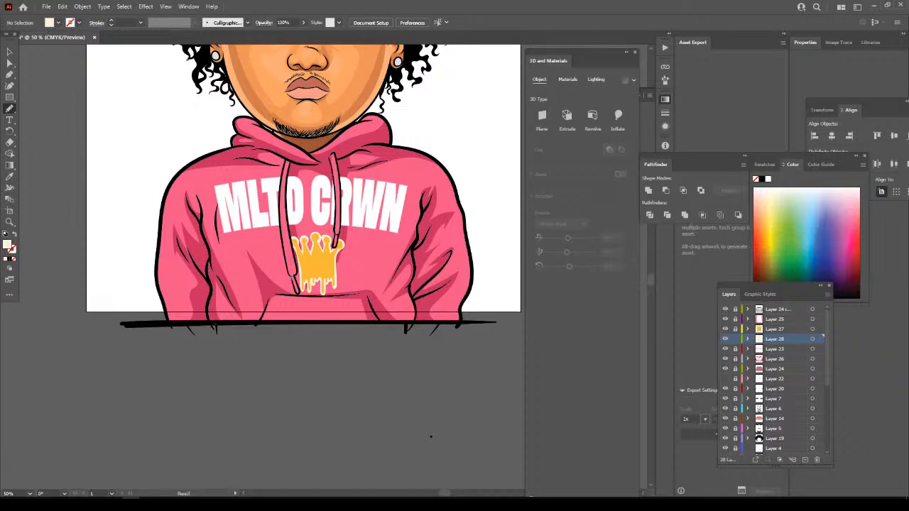
{"action": "key", "text": "ctrl+minus"}
{"action": "key", "text": "ctrl+plus"}
{"action": "key", "text": "ctrl+plus"}
{"action": "key", "text": "ctrl+plus"}
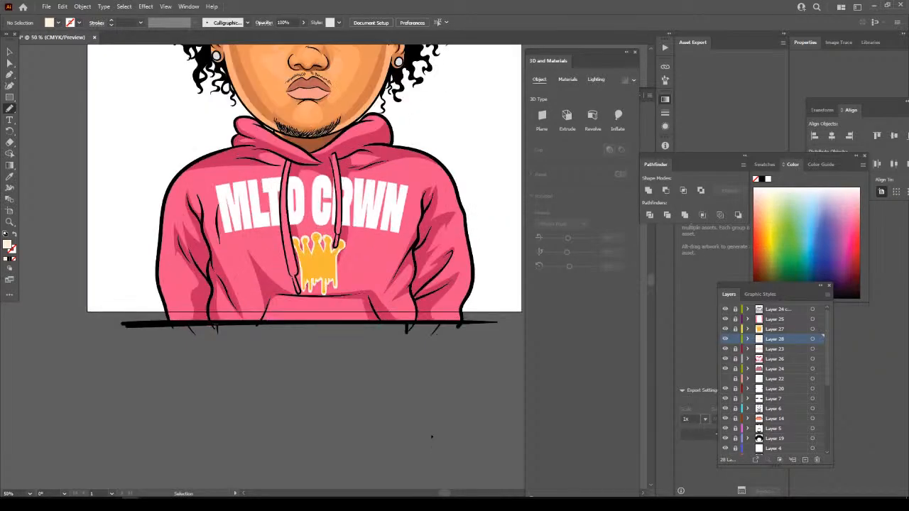
{"action": "scroll", "coordinate": [324, 270], "scroll_direction": "up", "scroll_amount": 1}
{"action": "key", "text": "ctrl+plus"}
{"action": "key", "text": "ctrl+plus"}
{"action": "key", "text": "ctrl+plus"}
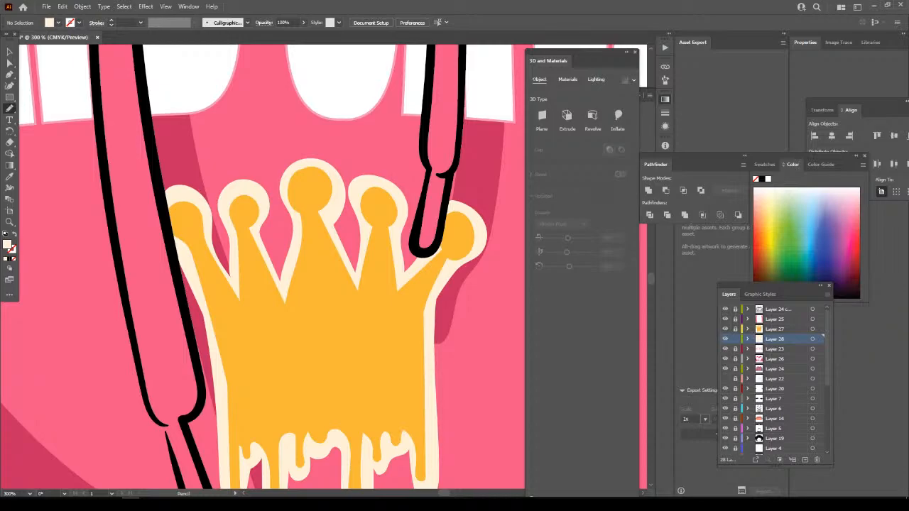
Lock the layer holding the crown's cream border.
{"action": "left_click", "coordinate": [735, 339]}
{"action": "key", "text": "ctrl+minus"}
{"action": "key", "text": "ctrl+minus"}
{"action": "key", "text": "ctrl+minus"}
{"action": "key", "text": "ctrl+minus"}
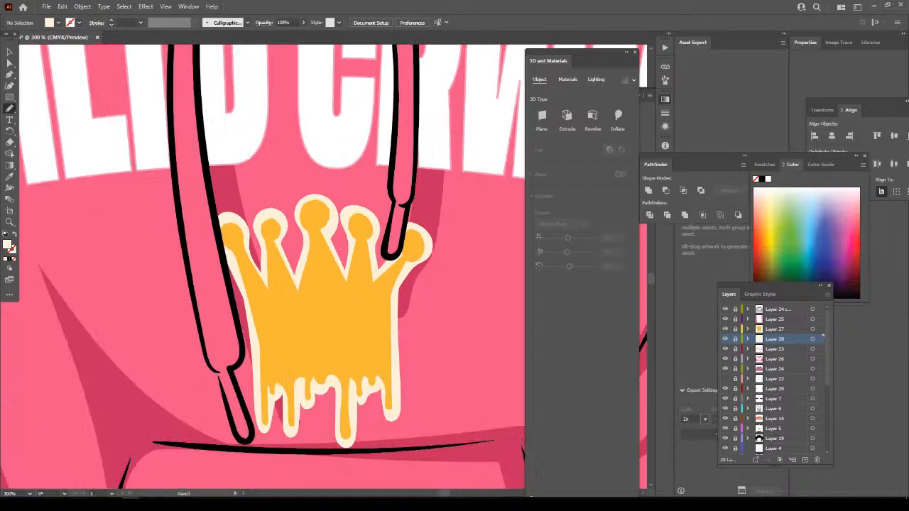
{"action": "scroll", "coordinate": [461, 376], "scroll_direction": "up", "scroll_amount": 2}
{"action": "key", "text": "ctrl+plus"}
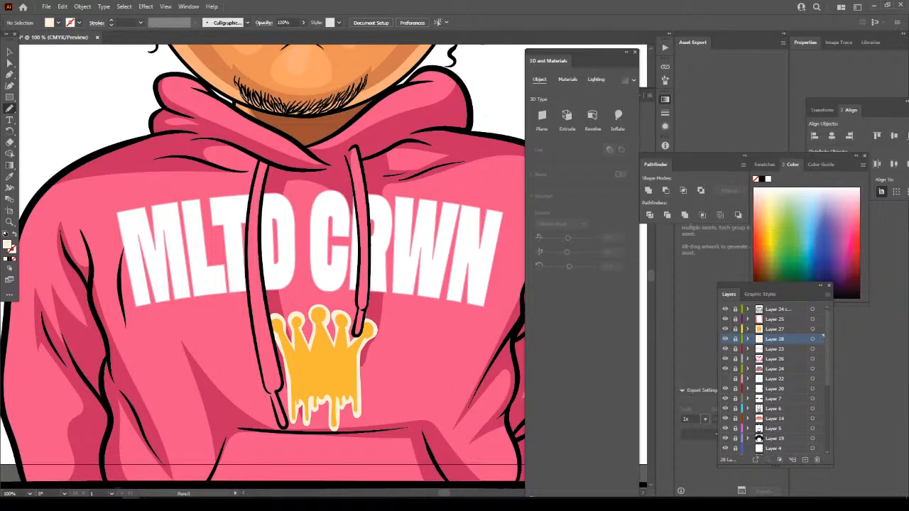
Add a new layer directly above Layer 26.
{"action": "left_click", "coordinate": [781, 359]}
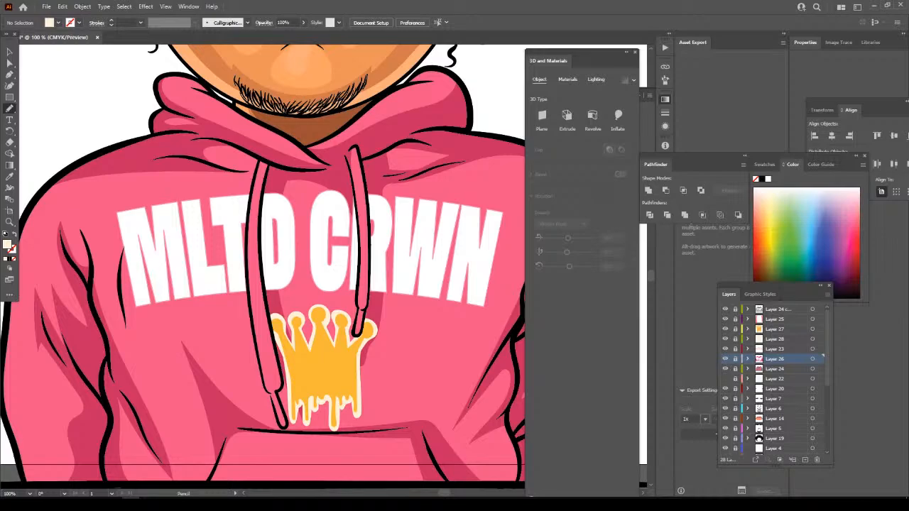
{"action": "scroll", "coordinate": [468, 294], "scroll_direction": "up", "scroll_amount": 4}
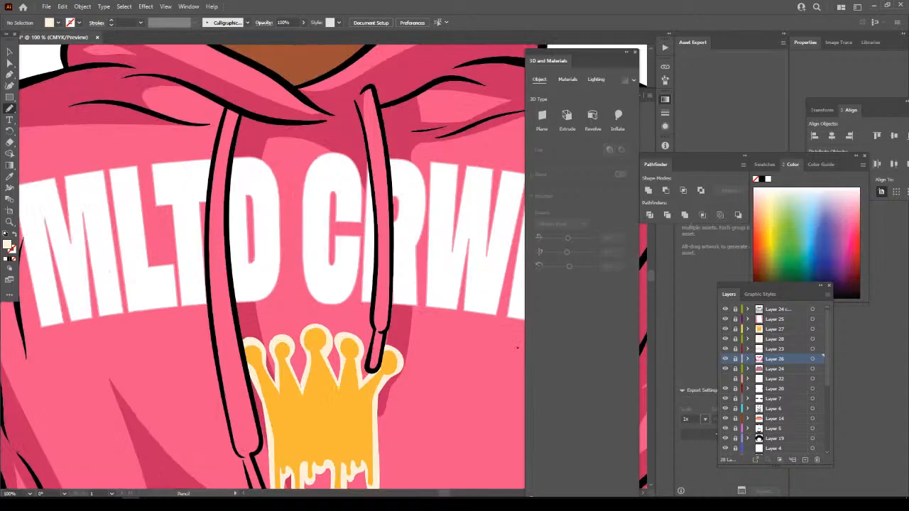
{"action": "scroll", "coordinate": [384, 220], "scroll_direction": "up", "scroll_amount": 1}
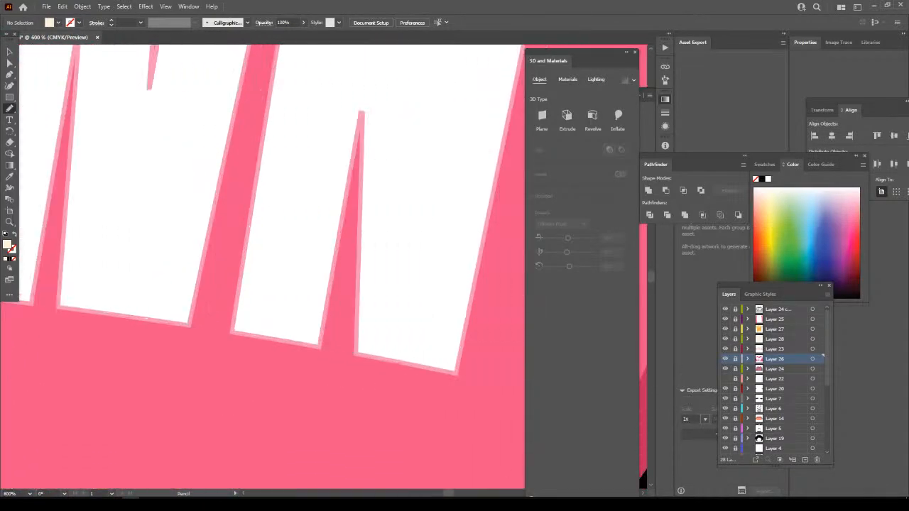
{"action": "key", "text": "i"}
{"action": "key", "text": "ctrl+plus"}
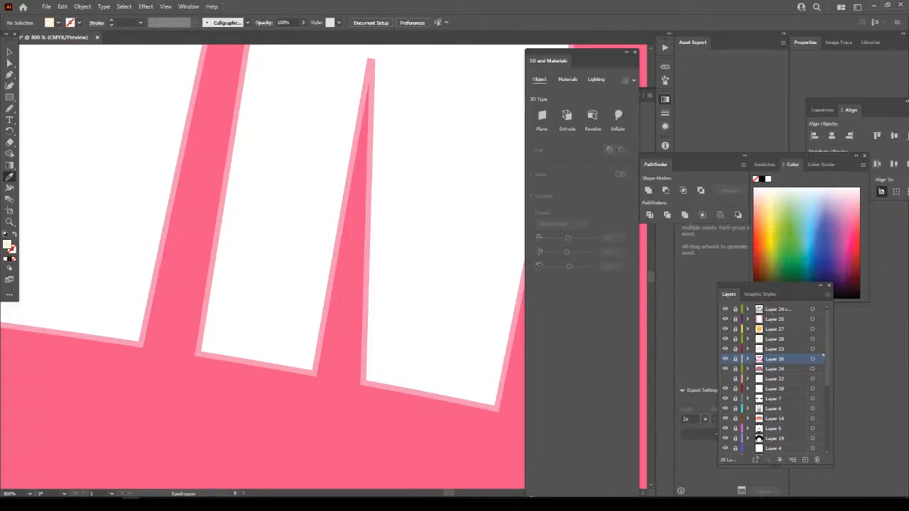
{"action": "left_click", "coordinate": [775, 349]}
{"action": "left_click", "coordinate": [774, 453]}
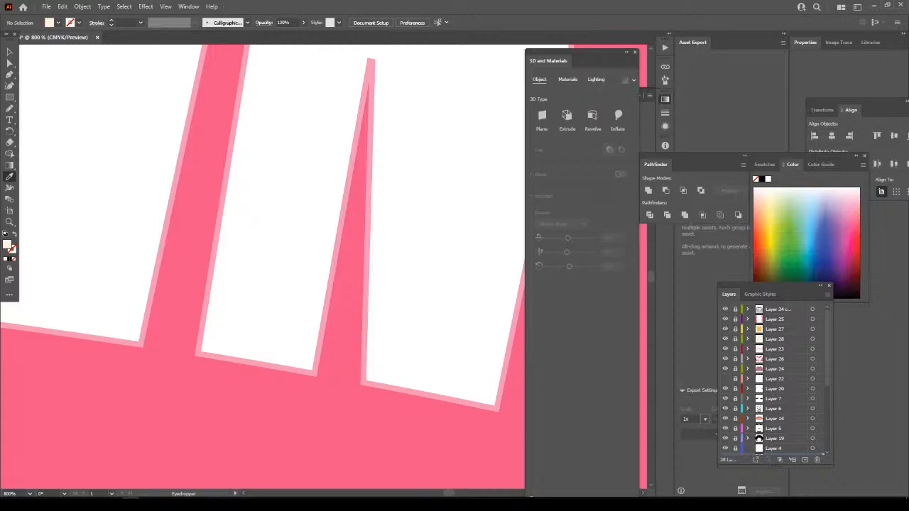
{"action": "scroll", "coordinate": [774, 380], "scroll_direction": "down", "scroll_amount": 3}
{"action": "scroll", "coordinate": [774, 380], "scroll_direction": "up", "scroll_amount": 3}
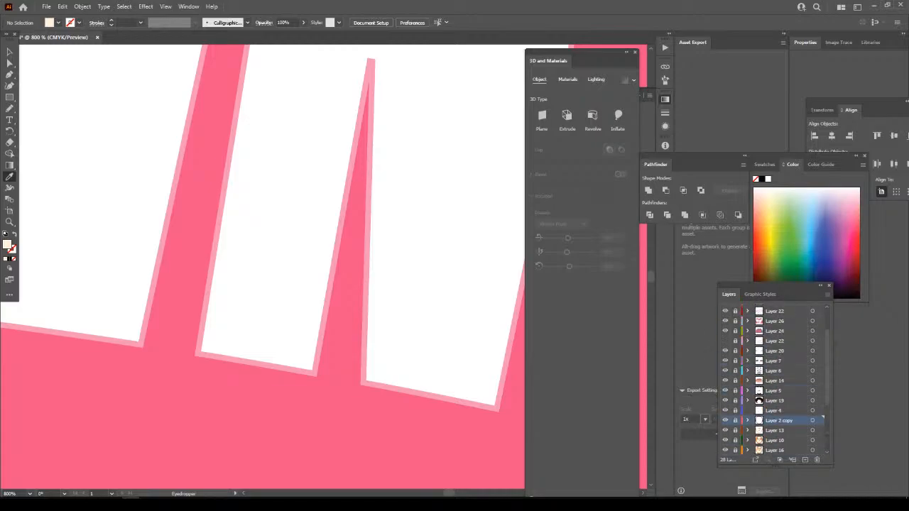
{"action": "left_click", "coordinate": [775, 359]}
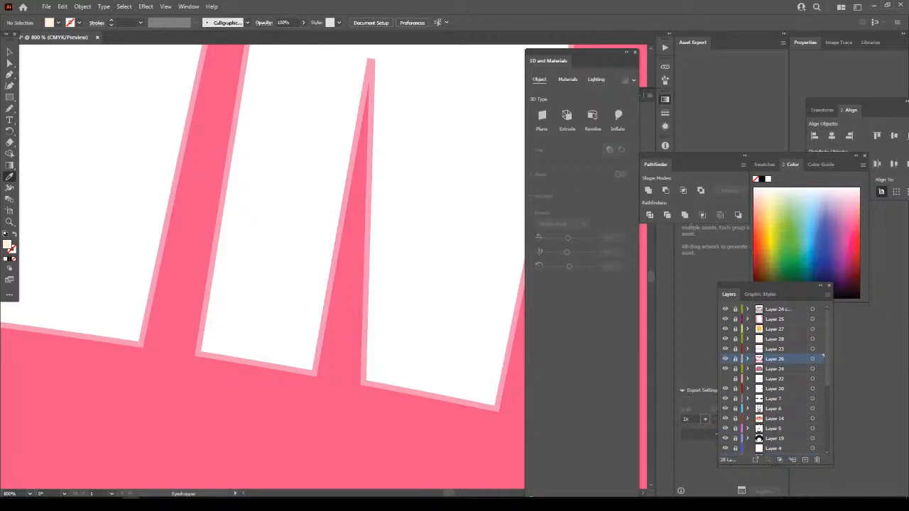
{"action": "left_click", "coordinate": [804, 460]}
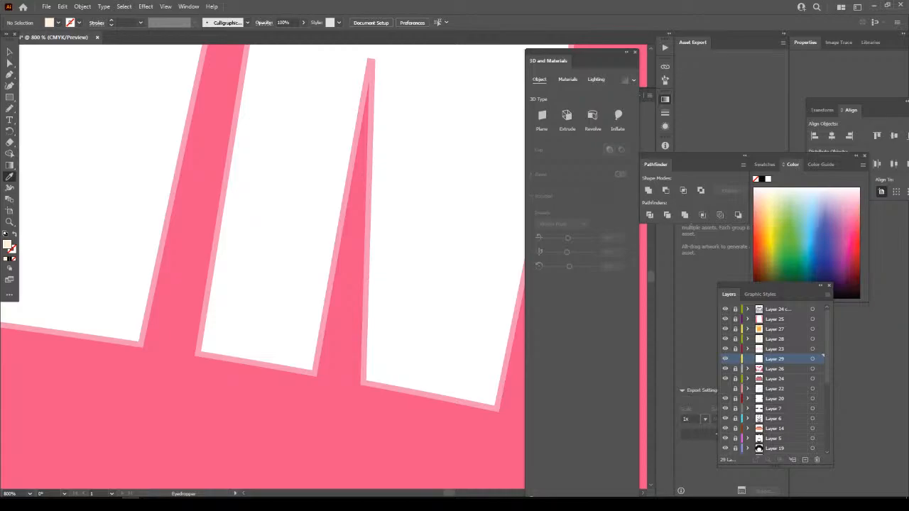
Sample the hoodie's pink as the fill colour.
{"action": "left_click", "coordinate": [363, 276]}
{"action": "key", "text": "ctrl+minus"}
{"action": "key", "text": "ctrl+minus"}
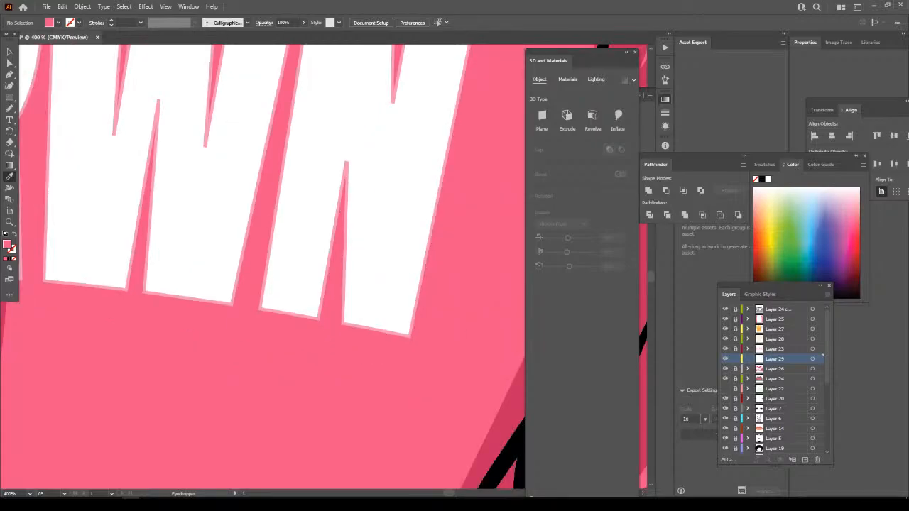
{"action": "key", "text": "ctrl+minus"}
{"action": "key", "text": "ctrl+minus"}
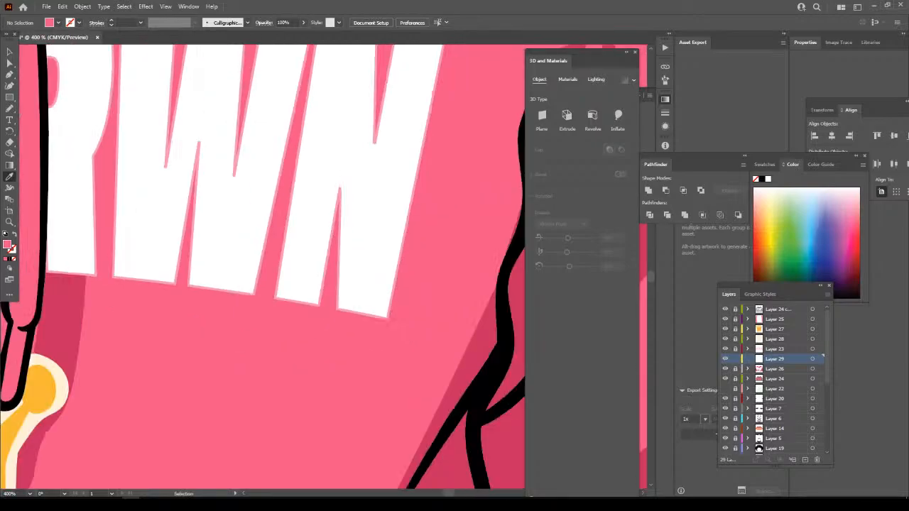
{"action": "key", "text": "ctrl+plus"}
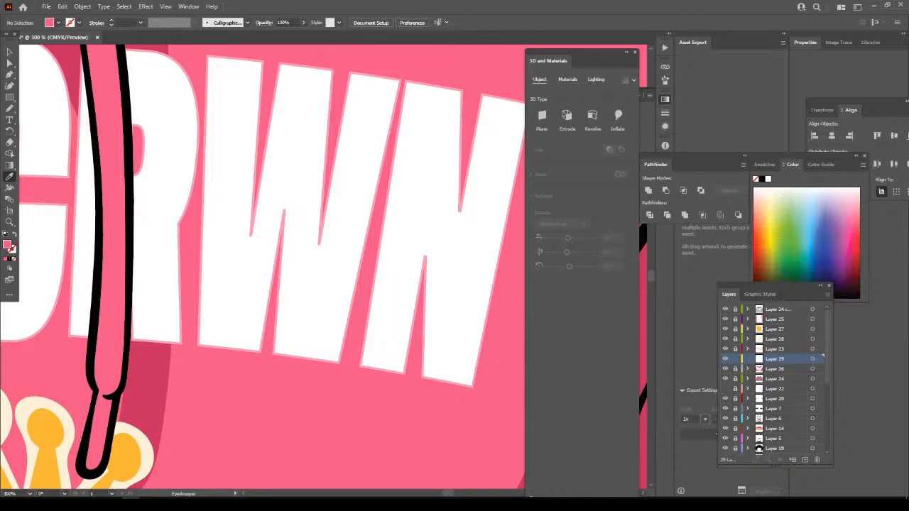
{"action": "key", "text": "ctrl+minus"}
{"action": "key", "text": "ctrl+minus"}
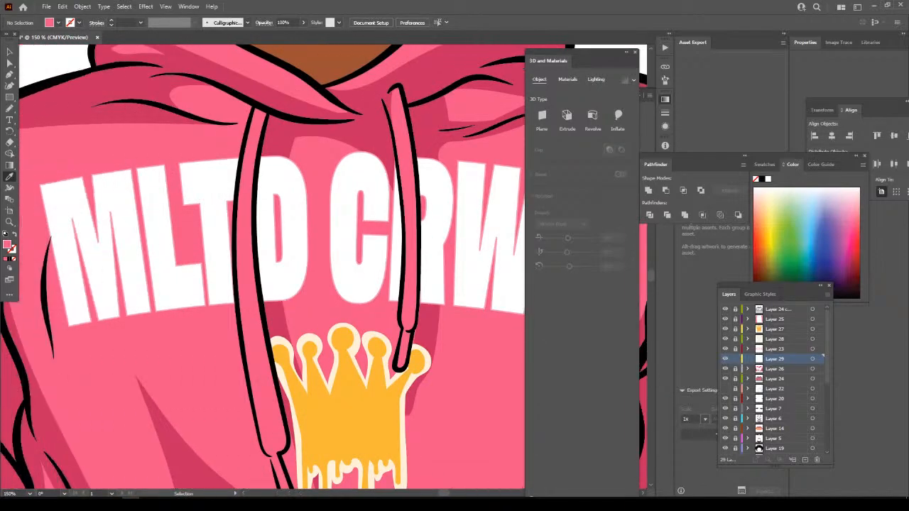
{"action": "key", "text": "ctrl+plus"}
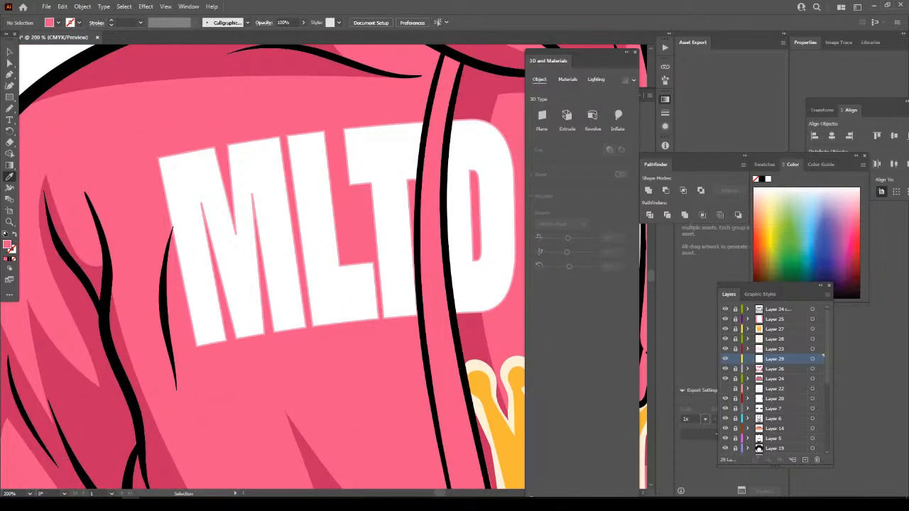
Sample the lettering's colours and make its light pink outline colour the fill, with no stroke.
{"action": "key", "text": "ctrl+plus"}
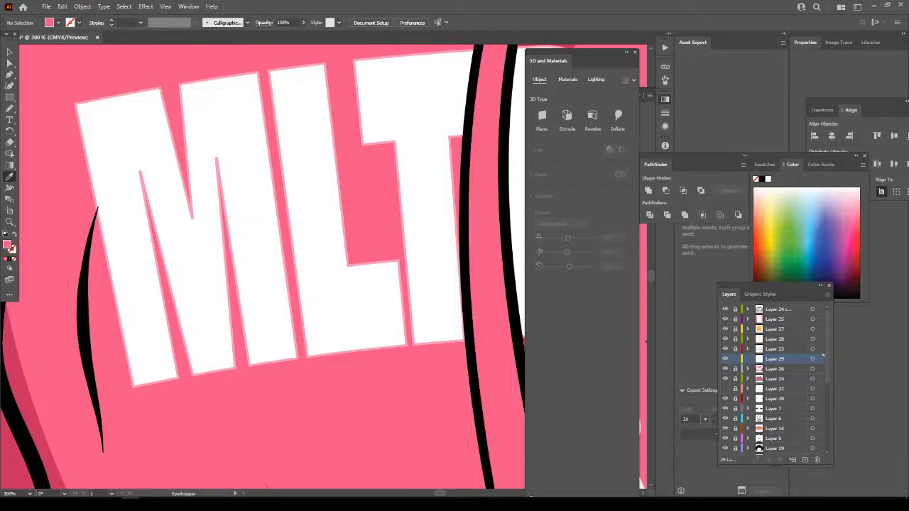
{"action": "key", "text": "ctrl+plus"}
{"action": "key", "text": "ctrl+plus"}
{"action": "key", "text": "ctrl+plus"}
{"action": "key", "text": "ctrl+plus"}
{"action": "key", "text": "ctrl+plus"}
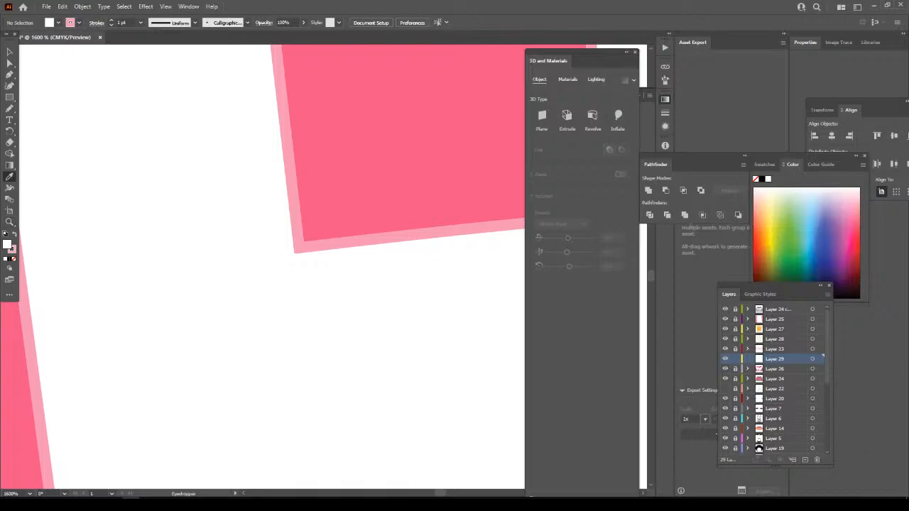
{"action": "key", "text": "slash"}
{"action": "key", "text": "shift+x"}
{"action": "key", "text": "v"}
{"action": "key", "text": "ctrl+minus"}
{"action": "key", "text": "ctrl+minus"}
{"action": "key", "text": "ctrl+minus"}
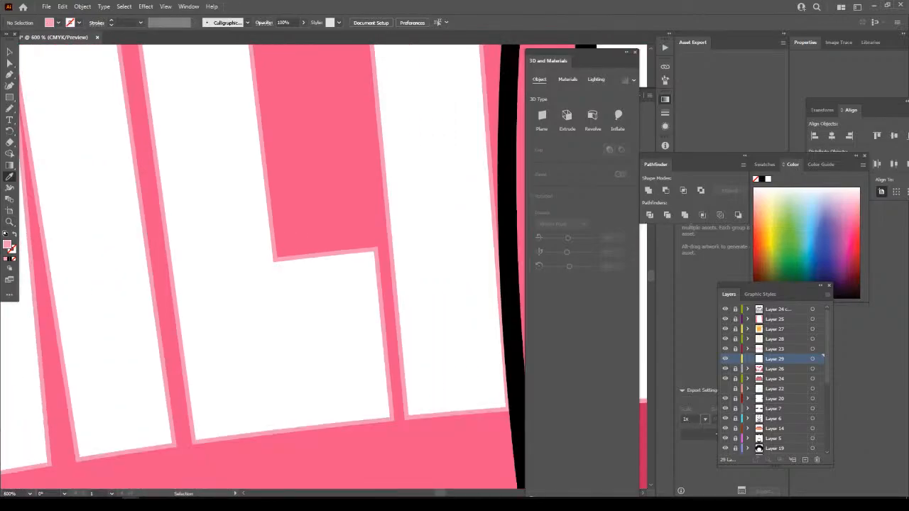
{"action": "key", "text": "ctrl+minus"}
{"action": "key", "text": "ctrl+minus"}
{"action": "key", "text": "ctrl+minus"}
{"action": "key", "text": "ctrl+minus"}
{"action": "key", "text": "i"}
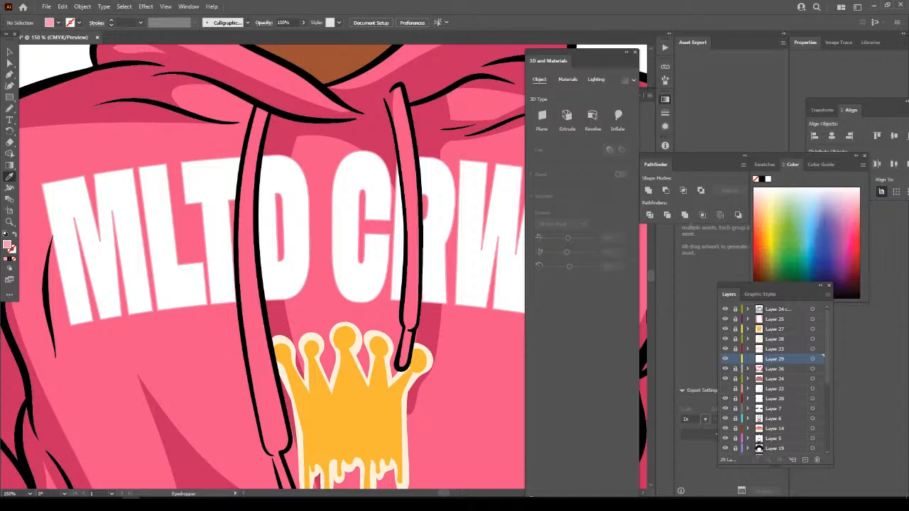
Draw a light pink backing shape behind the letters W and N, extending under the lower right part of the R.
{"action": "key", "text": "ctrl+plus"}
{"action": "scroll", "coordinate": [263, 267], "scroll_direction": "right", "scroll_amount": 2}
{"action": "key", "text": "ctrl+plus"}
{"action": "scroll", "coordinate": [262, 267], "scroll_direction": "right", "scroll_amount": 2}
{"action": "key", "text": "ctrl+minus"}
{"action": "scroll", "coordinate": [263, 267], "scroll_direction": "right", "scroll_amount": 2}
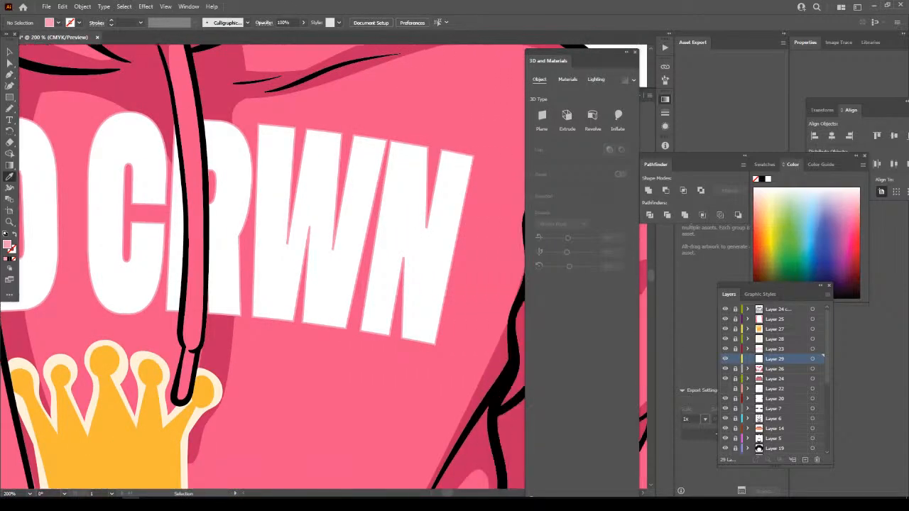
{"action": "scroll", "coordinate": [263, 267], "scroll_direction": "right", "scroll_amount": 2}
{"action": "scroll", "coordinate": [263, 267], "scroll_direction": "right", "scroll_amount": 2}
{"action": "key", "text": "ctrl+plus"}
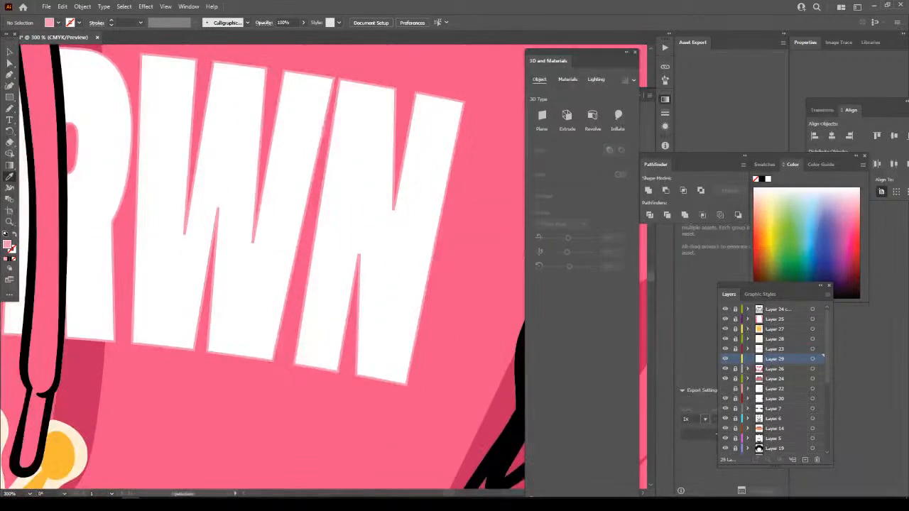
{"action": "key", "text": "n"}
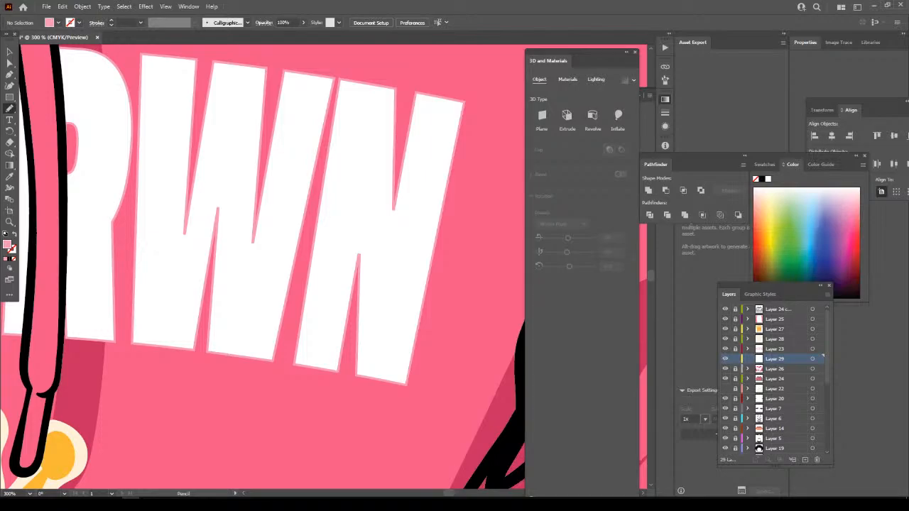
{"action": "mouse_move", "coordinate": [63, 277]}
{"action": "left_mouse_down"}
{"action": "mouse_move", "coordinate": [61, 344]}
{"action": "mouse_move", "coordinate": [419, 404]}
{"action": "mouse_move", "coordinate": [477, 99]}
{"action": "mouse_move", "coordinate": [415, 71]}
{"action": "mouse_move", "coordinate": [405, 117]}
{"action": "mouse_move", "coordinate": [407, 92]}
{"action": "mouse_move", "coordinate": [331, 58]}
{"action": "mouse_move", "coordinate": [212, 45]}
{"action": "mouse_move", "coordinate": [138, 63]}
{"action": "mouse_move", "coordinate": [134, 120]}
{"action": "mouse_move", "coordinate": [128, 113]}
{"action": "left_mouse_up"}
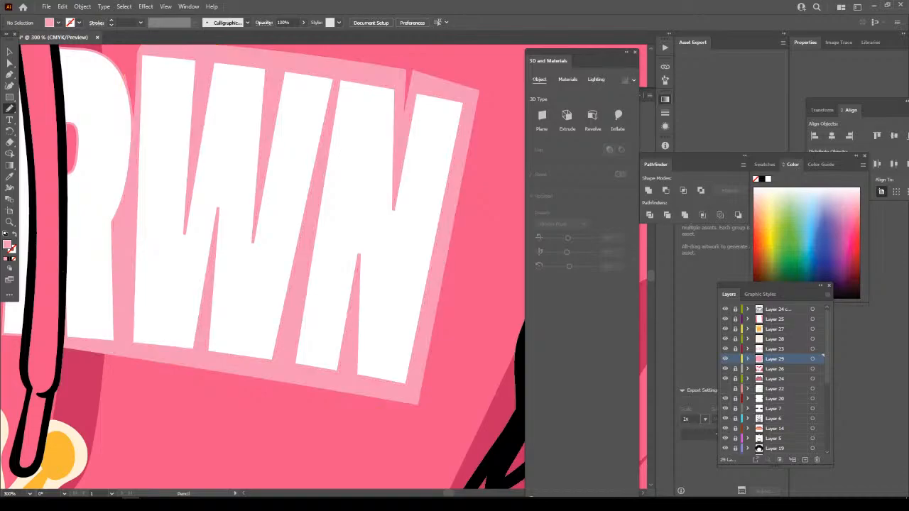
Extend the light pink backing around the upper curve of the R, from the drawstring to the W.
{"action": "key", "text": "ctrl+minus"}
{"action": "key", "text": "ctrl+minus"}
{"action": "key", "text": "ctrl+minus"}
{"action": "key", "text": "ctrl+minus"}
{"action": "key", "text": "ctrl+minus"}
{"action": "key", "text": "ctrl+plus"}
{"action": "key", "text": "ctrl+plus"}
{"action": "key", "text": "ctrl+plus"}
{"action": "key", "text": "ctrl+plus"}
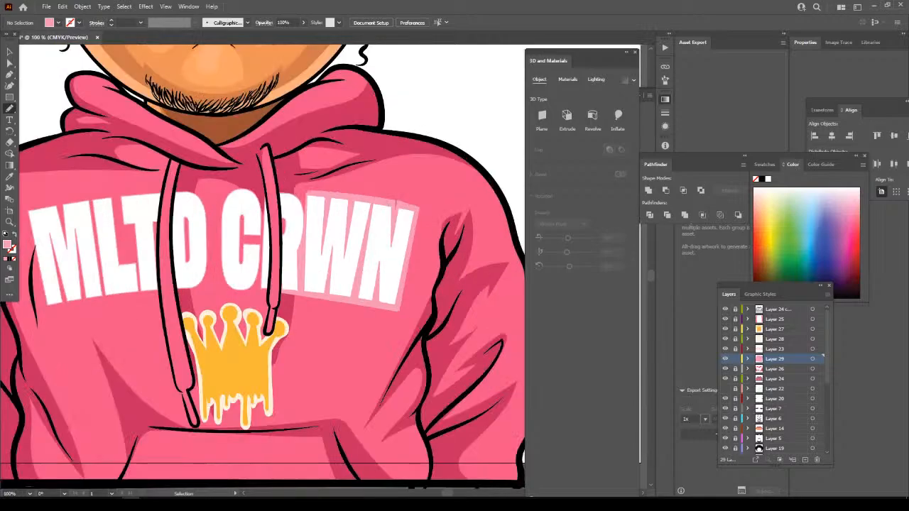
{"action": "key", "text": "ctrl+plus"}
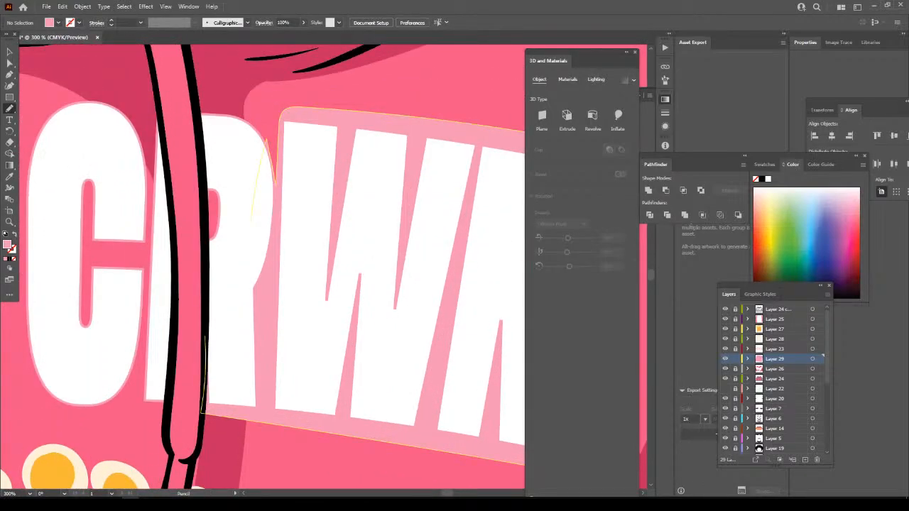
{"action": "mouse_move", "coordinate": [273, 140]}
{"action": "left_mouse_down"}
{"action": "mouse_move", "coordinate": [278, 108]}
{"action": "mouse_move", "coordinate": [212, 87]}
{"action": "mouse_move", "coordinate": [198, 130]}
{"action": "mouse_move", "coordinate": [210, 278]}
{"action": "left_mouse_up"}
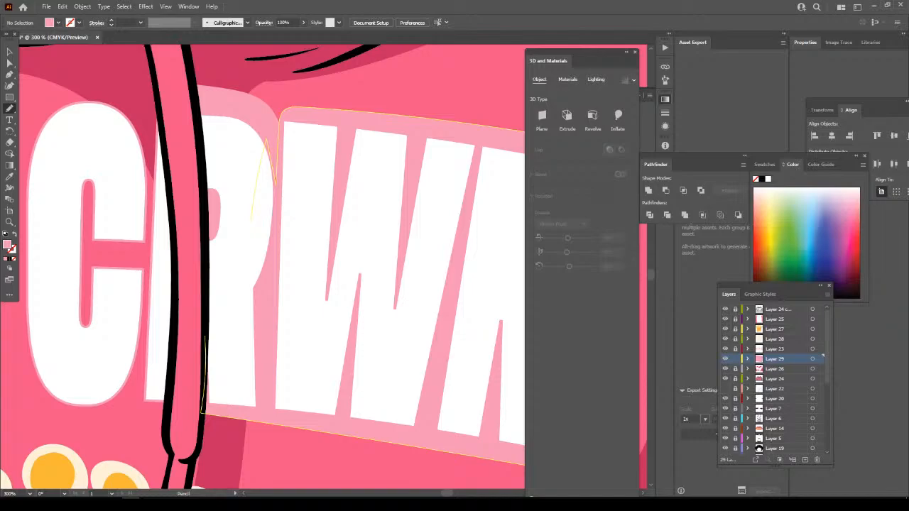
{"action": "key", "text": "ctrl+minus"}
{"action": "key", "text": "ctrl+minus"}
{"action": "key", "text": "ctrl+minus"}
{"action": "key", "text": "ctrl+minus"}
{"action": "key", "text": "ctrl+plus"}
{"action": "key", "text": "ctrl+plus"}
{"action": "key", "text": "ctrl+plus"}
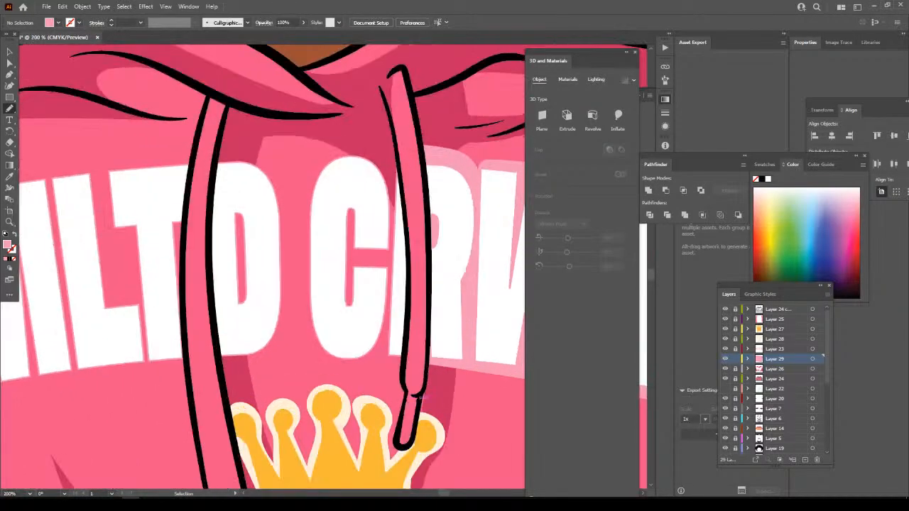
Draw a light pink backing shape around the letters D and C, between the two drawstrings.
{"action": "key", "text": "ctrl+plus"}
{"action": "mouse_move", "coordinate": [397, 385]}
{"action": "left_mouse_down"}
{"action": "mouse_move", "coordinate": [393, 406]}
{"action": "mouse_move", "coordinate": [318, 418]}
{"action": "mouse_move", "coordinate": [267, 407]}
{"action": "mouse_move", "coordinate": [241, 367]}
{"action": "mouse_move", "coordinate": [164, 408]}
{"action": "mouse_move", "coordinate": [125, 412]}
{"action": "mouse_move", "coordinate": [101, 201]}
{"action": "mouse_move", "coordinate": [112, 90]}
{"action": "mouse_move", "coordinate": [195, 97]}
{"action": "mouse_move", "coordinate": [224, 165]}
{"action": "mouse_move", "coordinate": [259, 95]}
{"action": "mouse_move", "coordinate": [334, 78]}
{"action": "mouse_move", "coordinate": [367, 110]}
{"action": "mouse_move", "coordinate": [377, 78]}
{"action": "mouse_move", "coordinate": [388, 164]}
{"action": "left_mouse_up"}
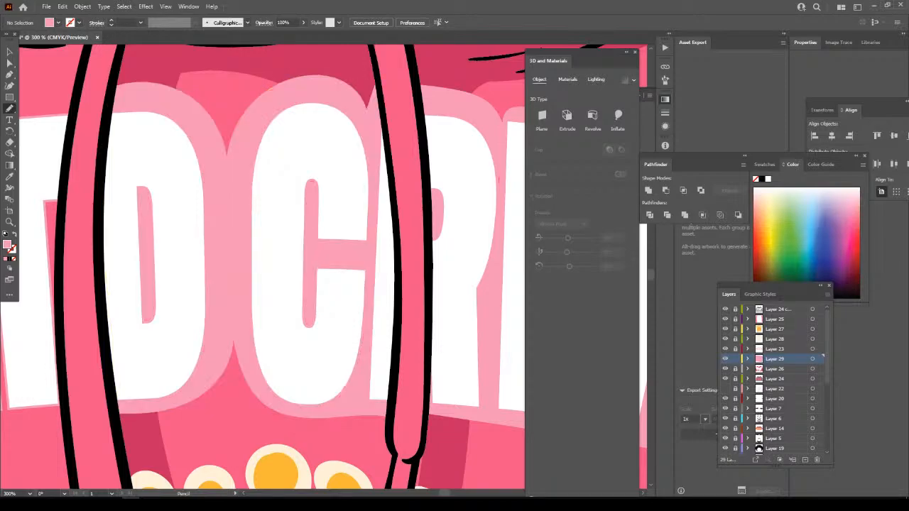
Draw a light pink backing shape around the letters M, L and T, ending at the drawstring beside the T.
{"action": "key", "text": "ctrl+minus"}
{"action": "key", "text": "ctrl+minus"}
{"action": "key", "text": "ctrl+minus"}
{"action": "key", "text": "ctrl+minus"}
{"action": "key", "text": "ctrl+minus"}
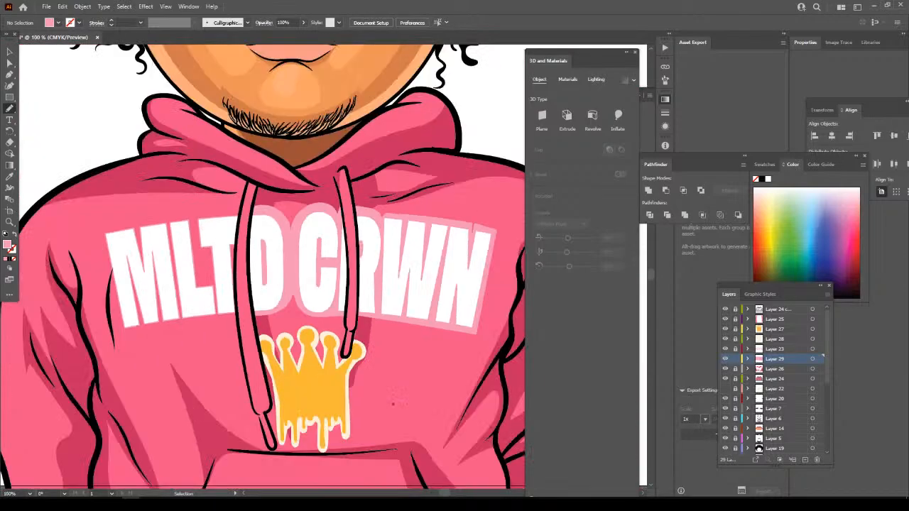
{"action": "key", "text": "ctrl+equal"}
{"action": "key", "text": "ctrl+equal"}
{"action": "key", "text": "ctrl+equal"}
{"action": "key", "text": "ctrl+equal"}
{"action": "scroll", "coordinate": [385, 409], "scroll_direction": "left", "scroll_amount": 4}
{"action": "key", "text": "ctrl+equal"}
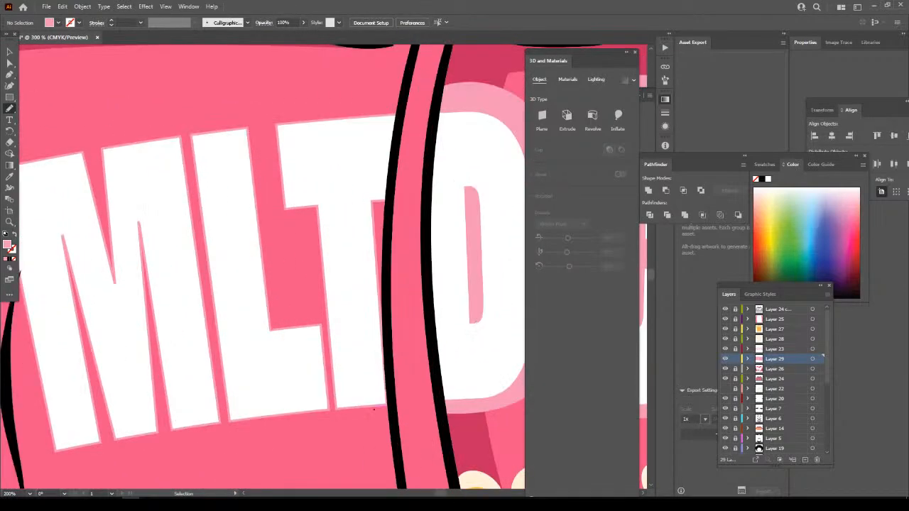
{"action": "key", "text": "ctrl+minus"}
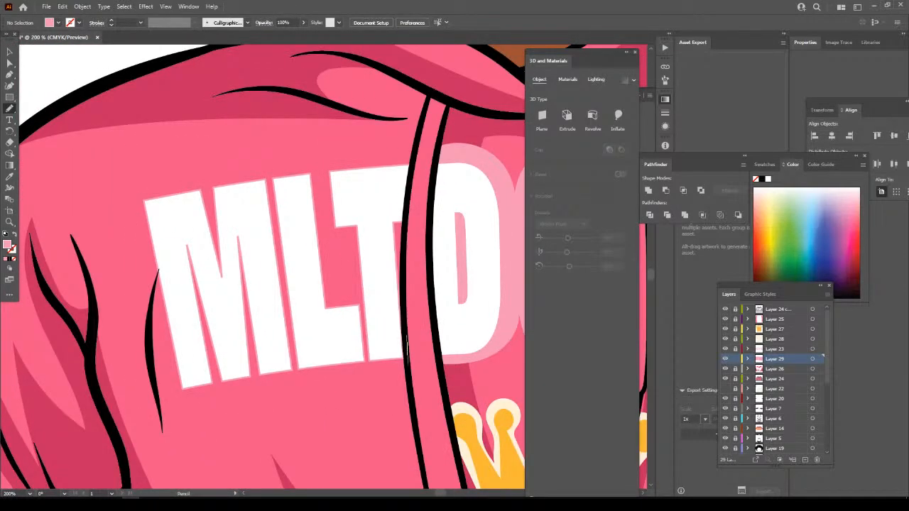
{"action": "mouse_move", "coordinate": [406, 364]}
{"action": "left_mouse_down"}
{"action": "mouse_move", "coordinate": [199, 396]}
{"action": "mouse_move", "coordinate": [171, 390]}
{"action": "mouse_move", "coordinate": [137, 208]}
{"action": "mouse_move", "coordinate": [193, 180]}
{"action": "mouse_move", "coordinate": [416, 151]}
{"action": "mouse_move", "coordinate": [403, 279]}
{"action": "mouse_move", "coordinate": [406, 363]}
{"action": "left_mouse_up"}
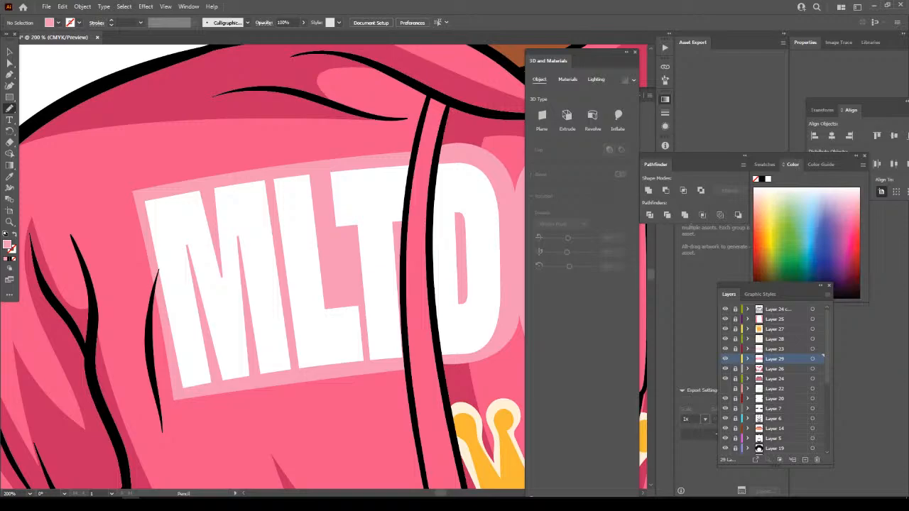
Examine the light pink lettering backing across the whole portrait and close up on the hoodie.
{"action": "key", "text": "ctrl+minus"}
{"action": "key", "text": "ctrl+minus"}
{"action": "key", "text": "ctrl+minus"}
{"action": "key", "text": "ctrl+minus"}
{"action": "key", "text": "ctrl+minus"}
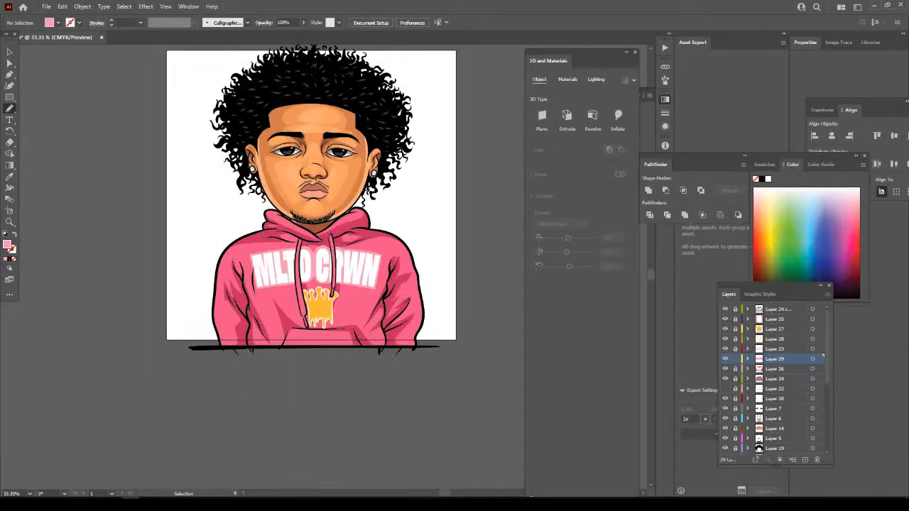
{"action": "key", "text": "ctrl+plus"}
{"action": "key", "text": "ctrl+plus"}
{"action": "key", "text": "ctrl+plus"}
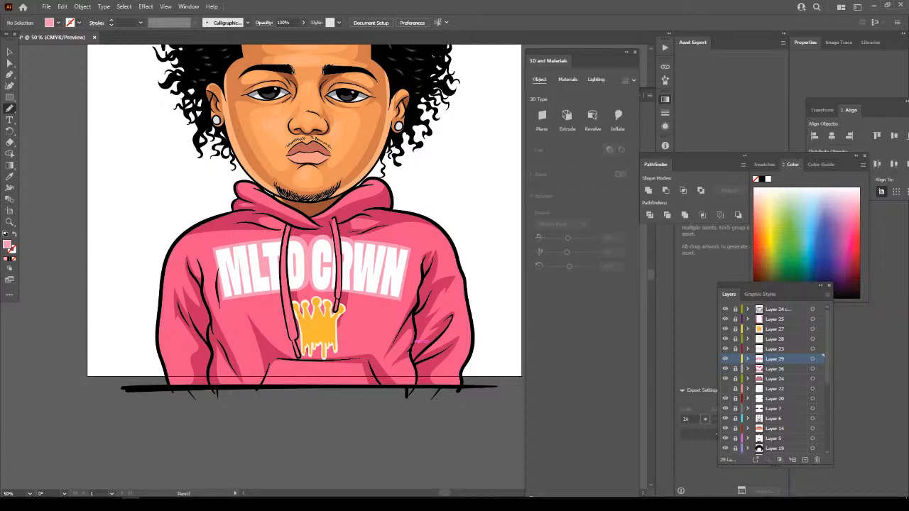
{"action": "key", "text": "ctrl+equal"}
{"action": "key", "text": "ctrl+equal"}
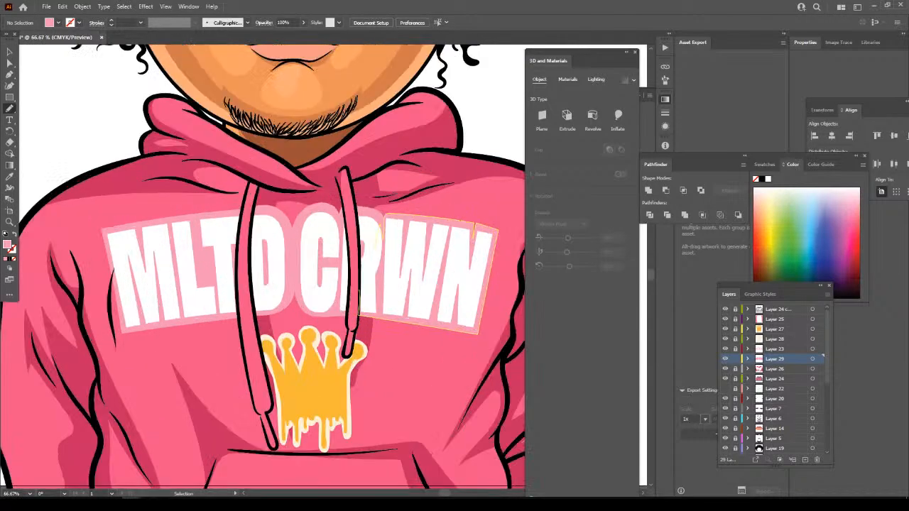
{"action": "scroll", "coordinate": [412, 341], "scroll_direction": "up", "scroll_amount": 2}
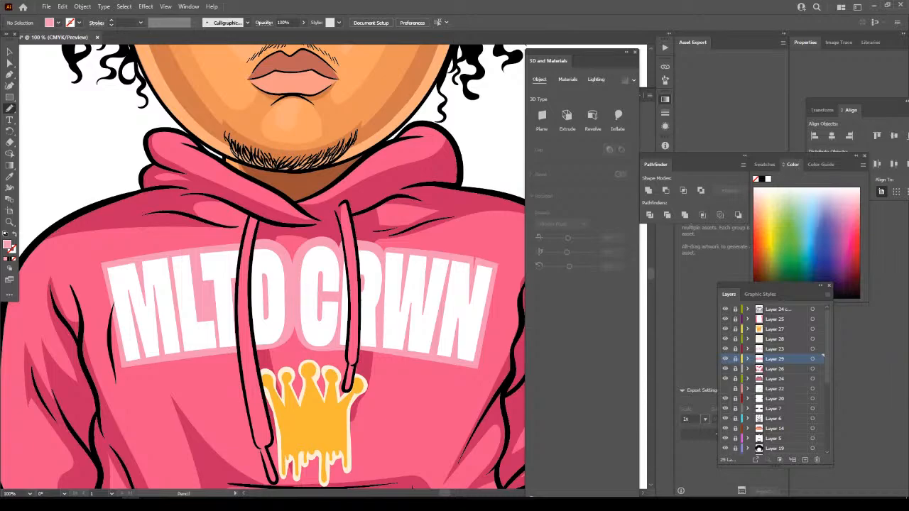
Add a new layer above Layer 22 and darken the sampled hood shadow pink to a maroon fill of 87% saturation and 51% brightness.
{"action": "left_click", "coordinate": [775, 389]}
{"action": "left_click", "coordinate": [804, 459]}
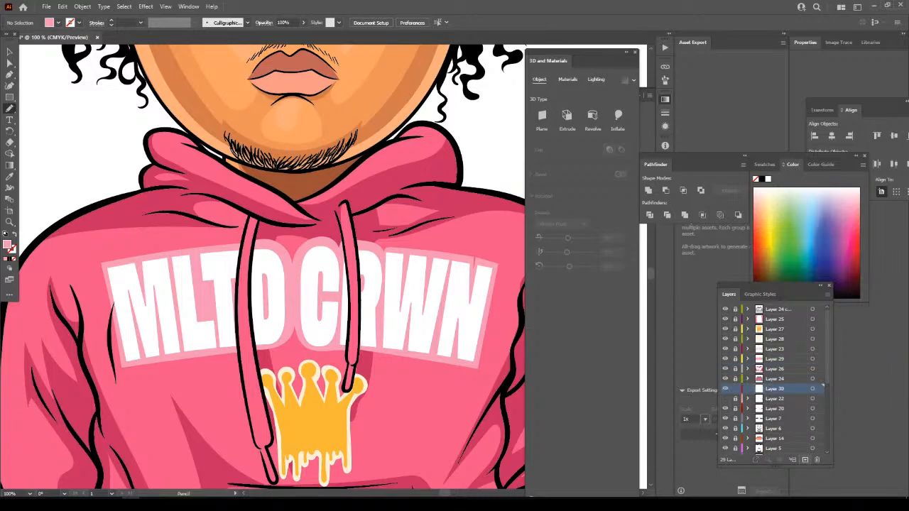
{"action": "scroll", "coordinate": [273, 267], "scroll_direction": "up", "scroll_amount": 2}
{"action": "key", "text": "ctrl+equal"}
{"action": "scroll", "coordinate": [471, 305], "scroll_direction": "up", "scroll_amount": 2}
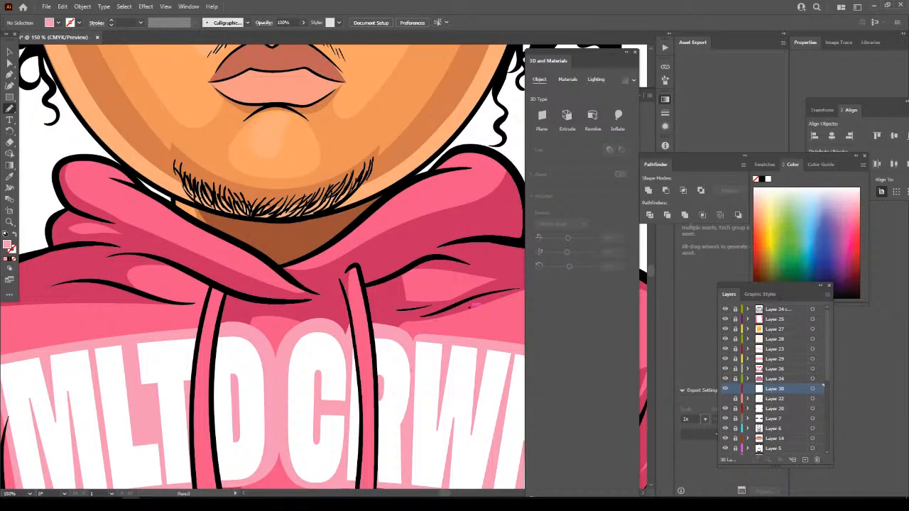
{"action": "key", "text": "i"}
{"action": "left_click", "coordinate": [128, 234]}
{"action": "double_click", "coordinate": [7, 244]}
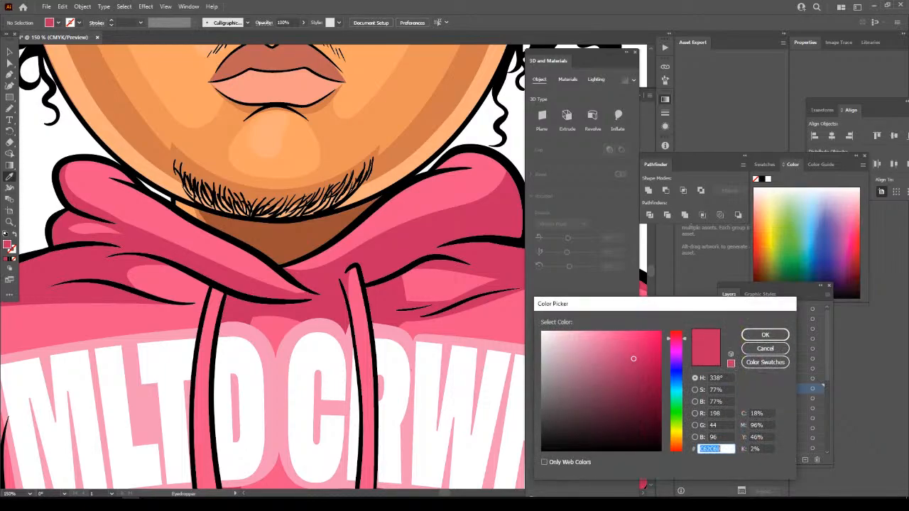
{"action": "left_click_drag", "start_coordinate": [634, 358], "coordinate": [645, 390]}
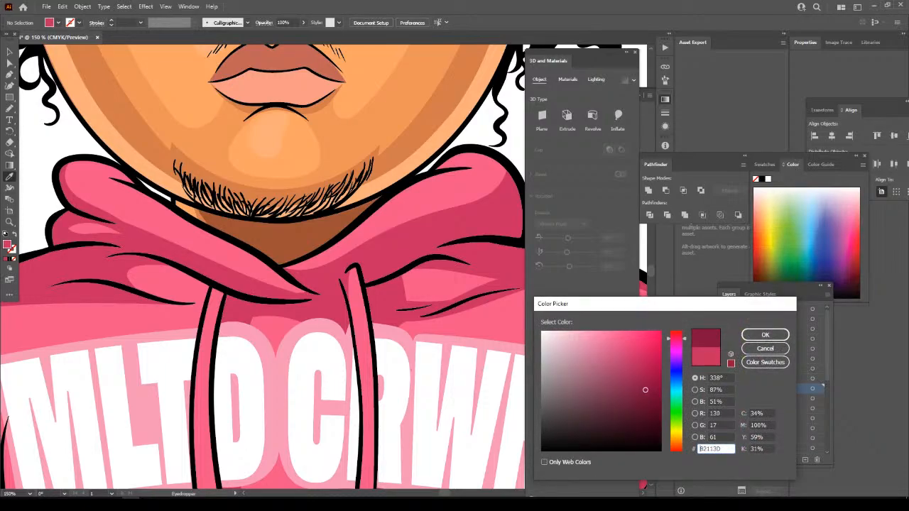
{"action": "left_click_drag", "start_coordinate": [677, 338], "coordinate": [676, 339]}
{"action": "left_click", "coordinate": [765, 334]}
Draw a maroon inner-hood shape with the Pencil beside the jaw's right side in the portrait, and move its layer directly below Layer 9.
{"action": "left_click", "coordinate": [9, 108]}
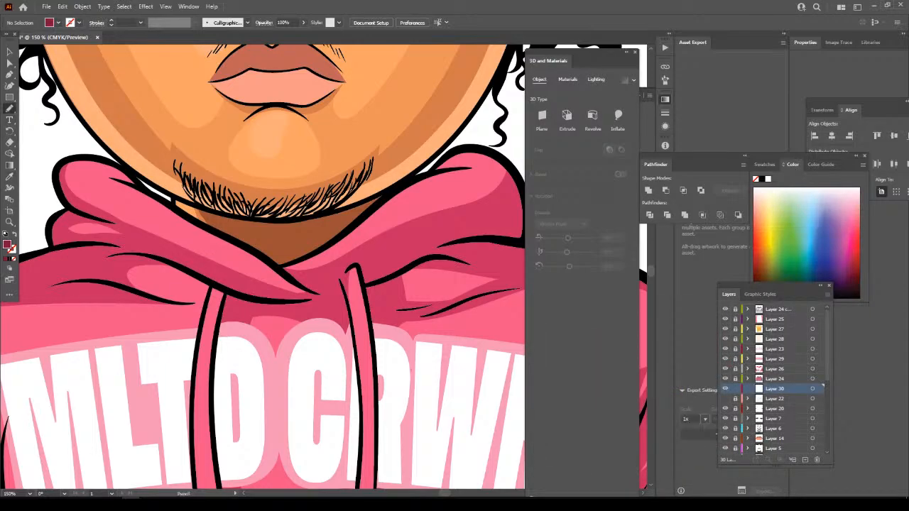
{"action": "mouse_move", "coordinate": [379, 223]}
{"action": "left_mouse_down"}
{"action": "mouse_move", "coordinate": [463, 171]}
{"action": "mouse_move", "coordinate": [379, 223]}
{"action": "left_mouse_up"}
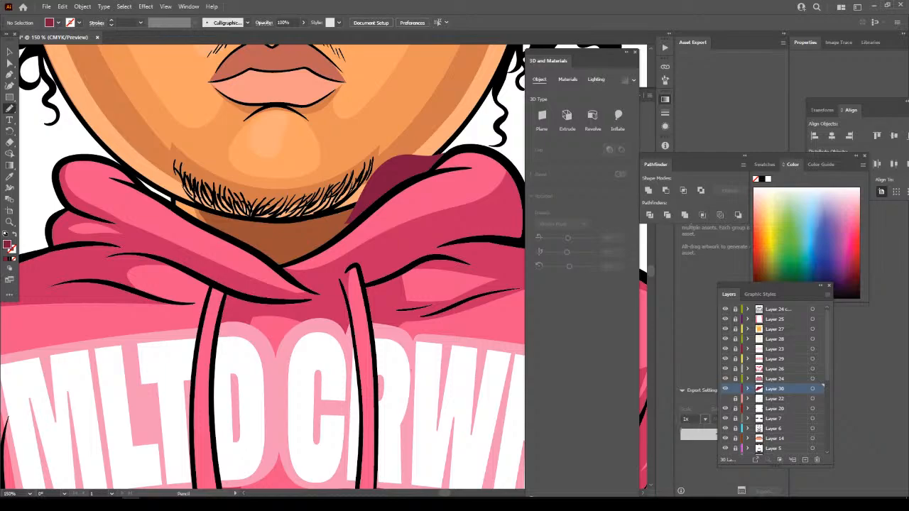
{"action": "scroll", "coordinate": [774, 380], "scroll_direction": "down", "scroll_amount": 5}
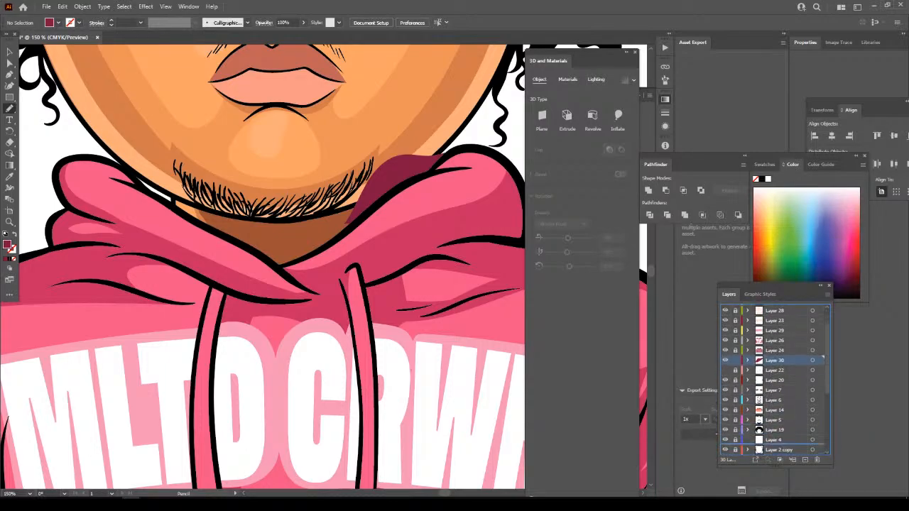
{"action": "scroll", "coordinate": [774, 379], "scroll_direction": "down", "scroll_amount": 3}
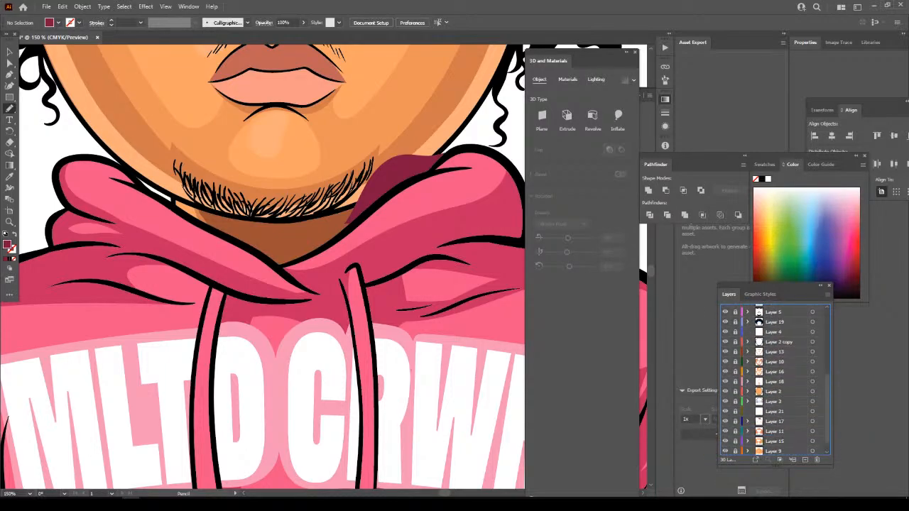
{"action": "left_click_drag", "start_coordinate": [774, 448], "coordinate": [775, 444]}
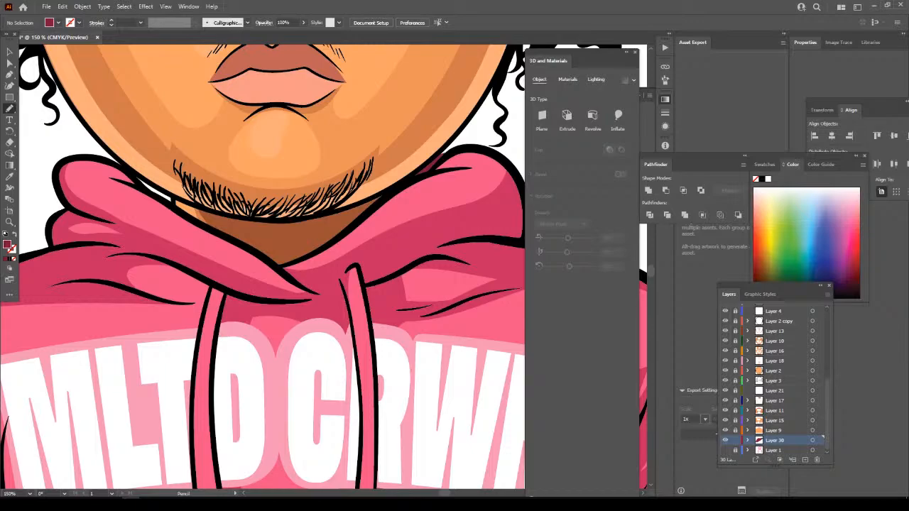
Draw the maroon inner-hood shape in the gap on the neck's left side in the portrait, and lock its layer.
{"action": "mouse_move", "coordinate": [154, 214]}
{"action": "left_mouse_down"}
{"action": "mouse_move", "coordinate": [128, 164]}
{"action": "mouse_move", "coordinate": [173, 163]}
{"action": "mouse_move", "coordinate": [178, 210]}
{"action": "left_mouse_up"}
{"action": "key", "text": "ctrl+minus"}
{"action": "key", "text": "ctrl+minus"}
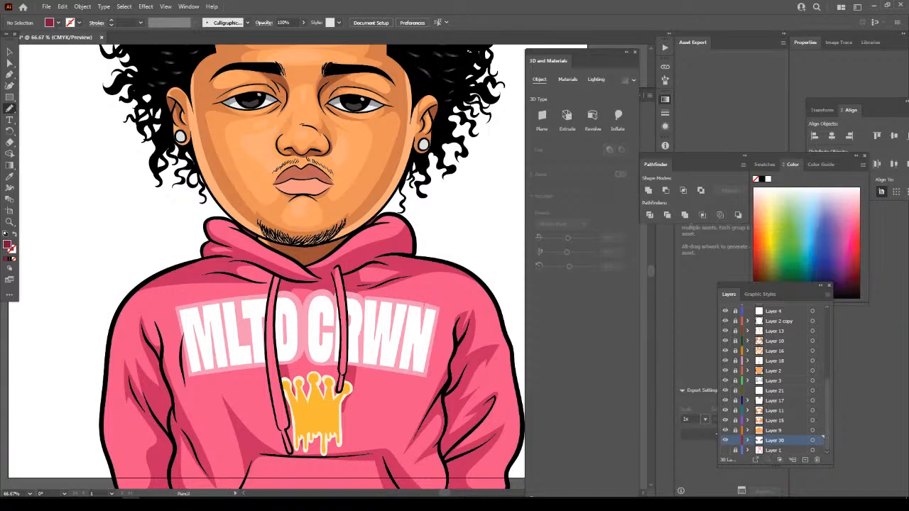
{"action": "left_click", "coordinate": [735, 440]}
Examine the whole portrait and the face at different magnifications, checking the hair, skin shading and hoodie.
{"action": "key", "text": "ctrl+minus"}
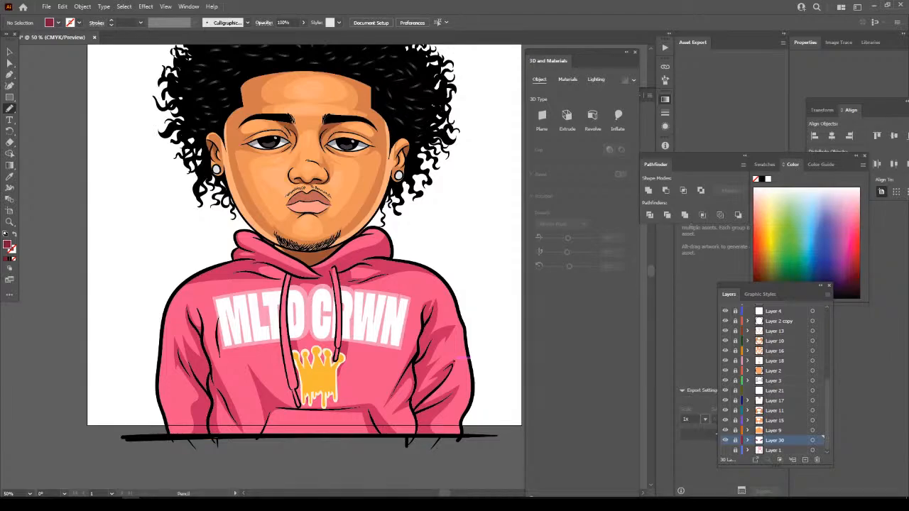
{"action": "key", "text": "ctrl+minus"}
{"action": "scroll", "coordinate": [393, 457], "scroll_direction": "up", "scroll_amount": 1}
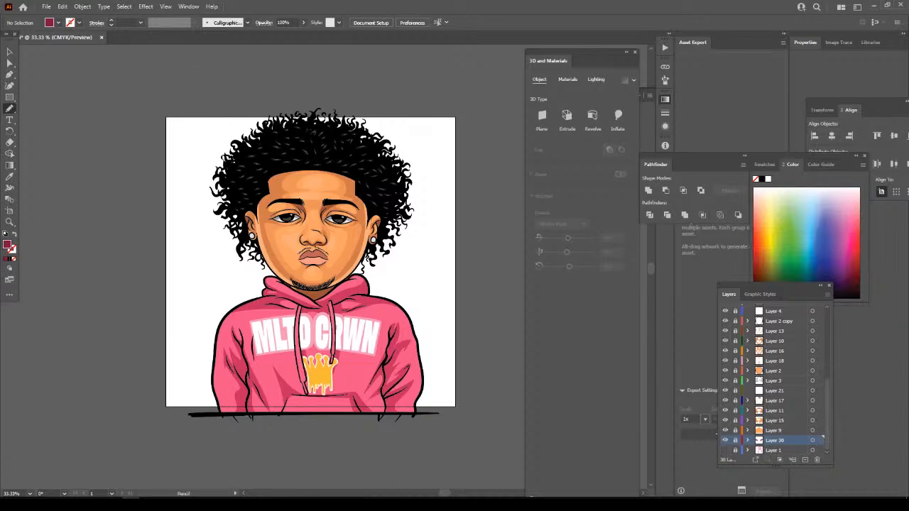
{"action": "key", "text": "ctrl+equal"}
{"action": "key", "text": "ctrl+equal"}
{"action": "scroll", "coordinate": [492, 424], "scroll_direction": "up", "scroll_amount": 2}
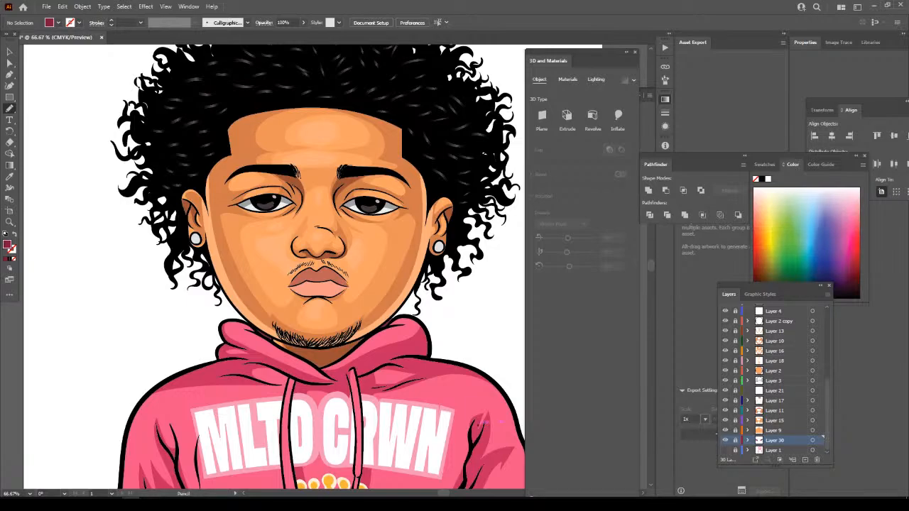
{"action": "scroll", "coordinate": [479, 426], "scroll_direction": "up", "scroll_amount": 2}
{"action": "key", "text": "ctrl+minus"}
{"action": "key", "text": "ctrl+equal"}
{"action": "key", "text": "ctrl+equal"}
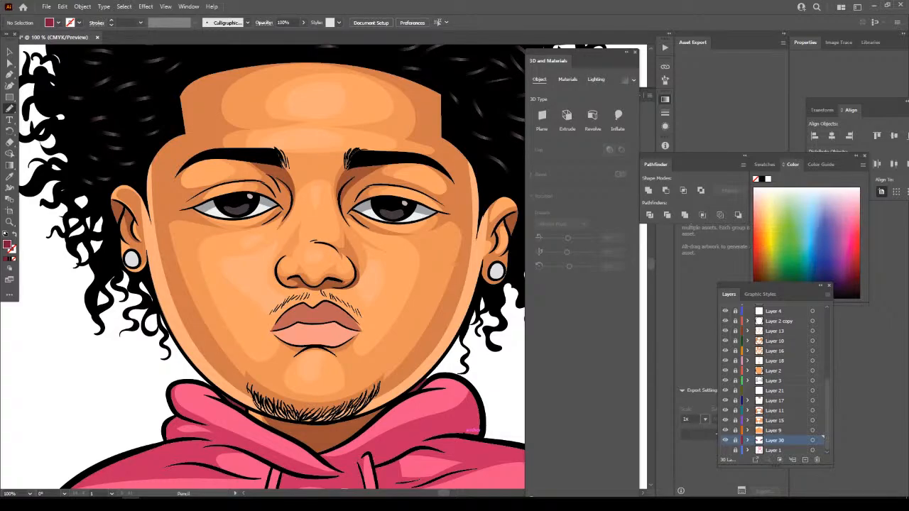
{"action": "key", "text": "ctrl+minus"}
{"action": "key", "text": "ctrl+minus"}
{"action": "key", "text": "ctrl+minus"}
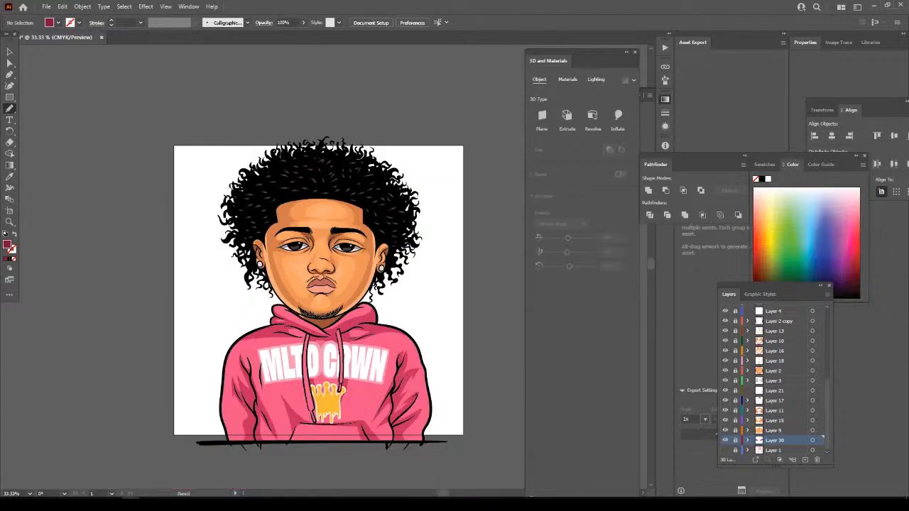
{"action": "key", "text": "ctrl+plus"}
{"action": "key", "text": "ctrl+plus"}
{"action": "key", "text": "ctrl+plus"}
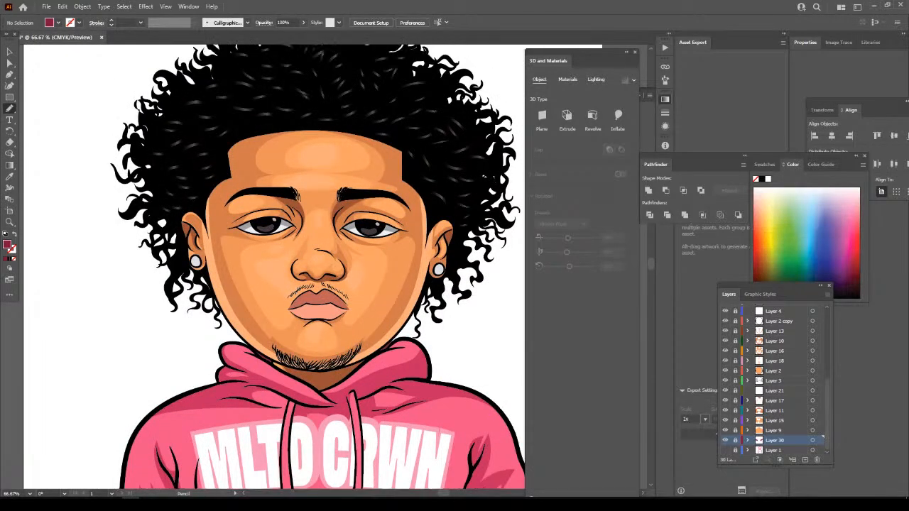
{"action": "scroll", "coordinate": [272, 267], "scroll_direction": "left", "scroll_amount": 1}
{"action": "scroll", "coordinate": [272, 267], "scroll_direction": "up", "scroll_amount": 3}
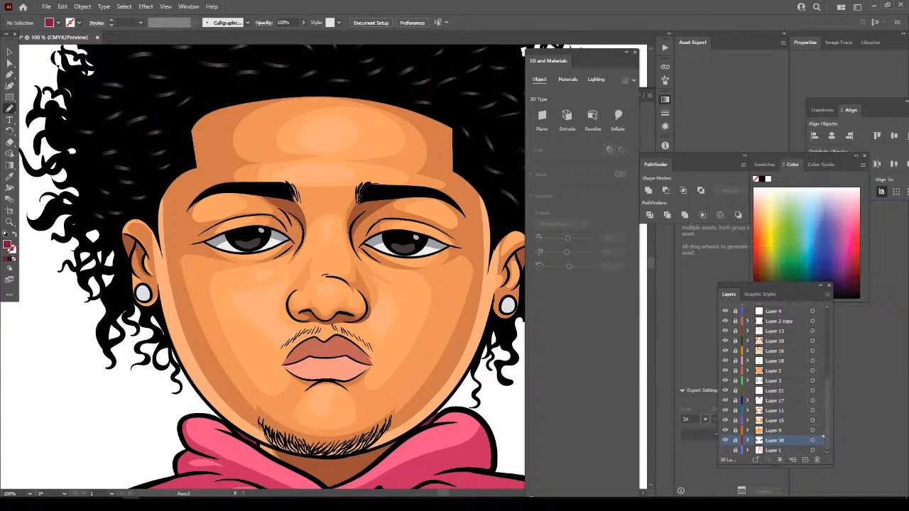
{"action": "key", "text": "ctrl+minus"}
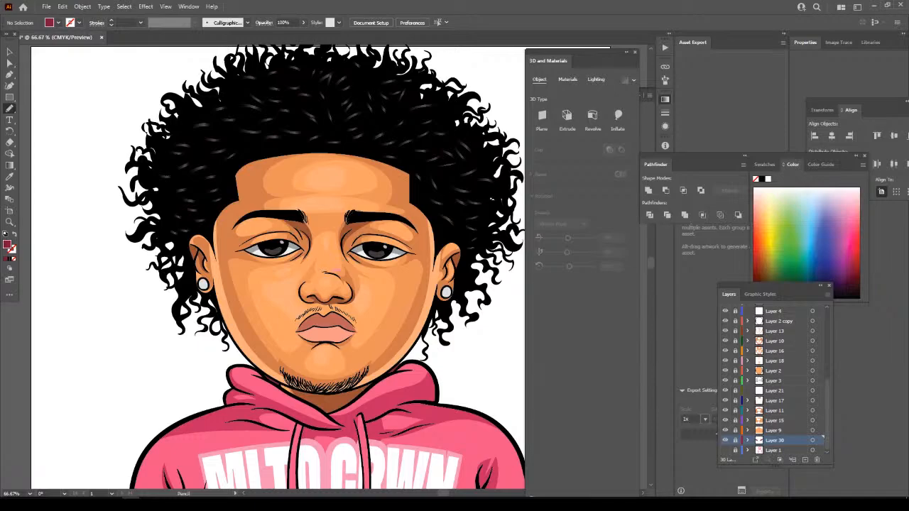
{"action": "key", "text": "ctrl+plus"}
{"action": "scroll", "coordinate": [272, 267], "scroll_direction": "up", "scroll_amount": 1}
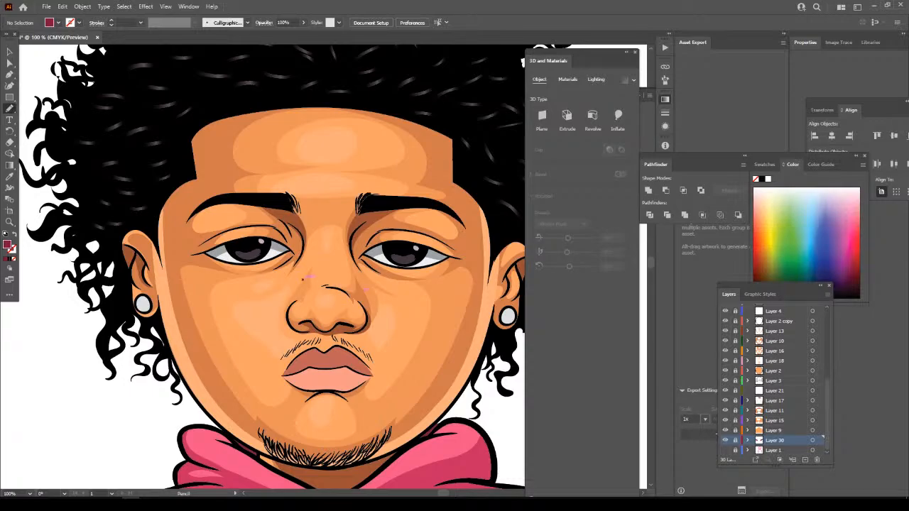
{"action": "key", "text": "ctrl+minus"}
{"action": "key", "text": "ctrl+minus"}
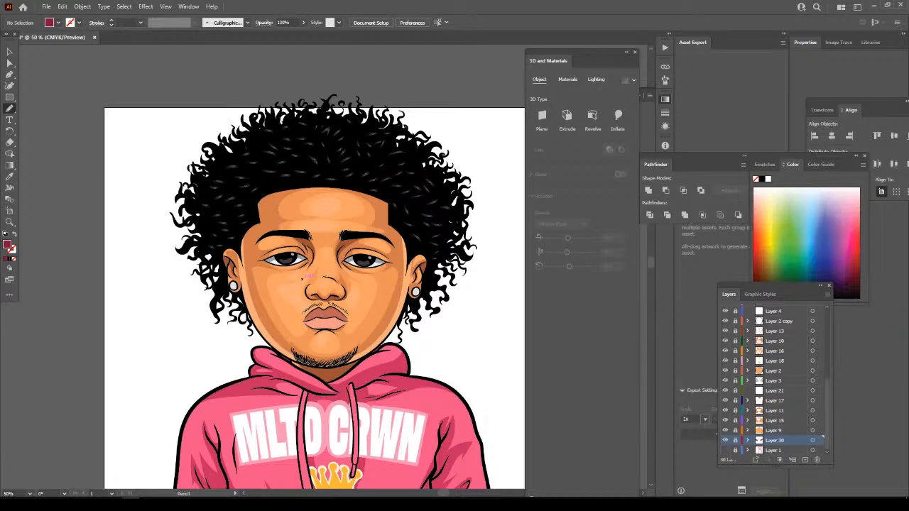
{"action": "key", "text": "ctrl+plus"}
{"action": "key", "text": "ctrl+plus"}
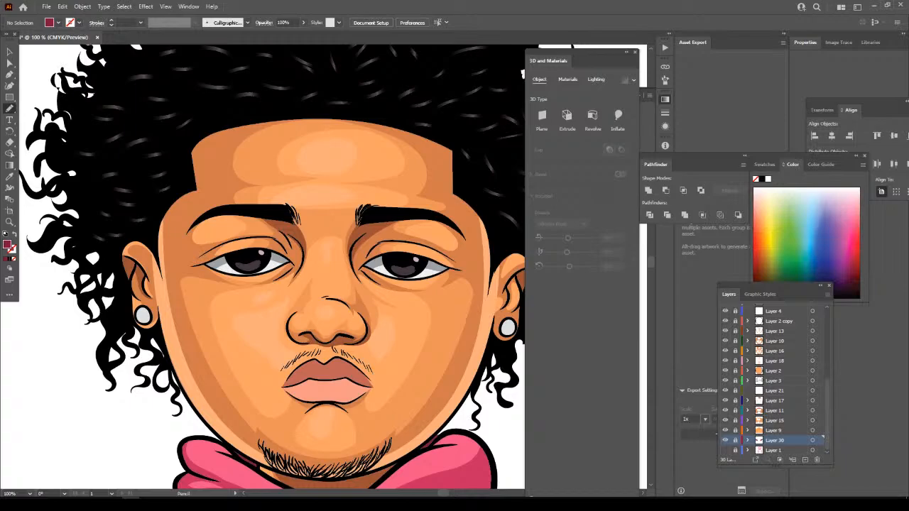
{"action": "key", "text": "ctrl+minus"}
{"action": "scroll", "coordinate": [284, 335], "scroll_direction": "left", "scroll_amount": 1}
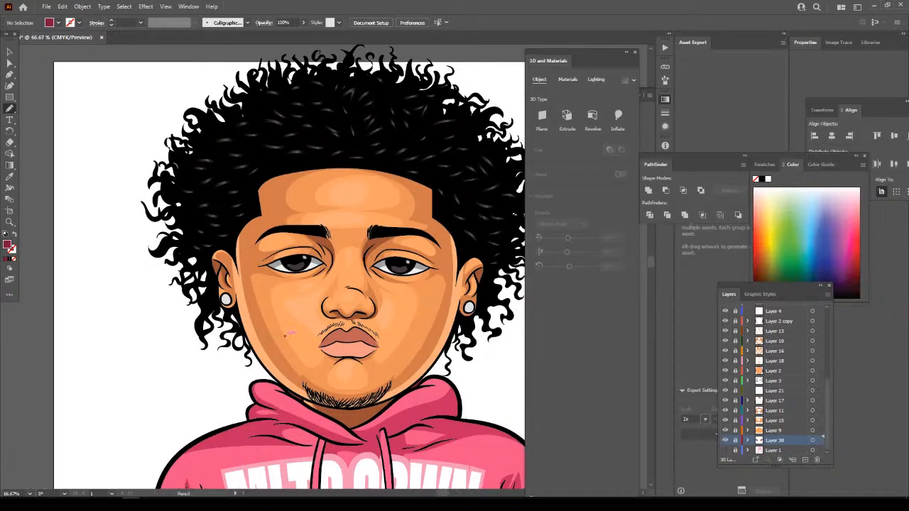
Examine the eye, brow and nose details close up, followed by the overall face and hair.
{"action": "key", "text": "ctrl+plus"}
{"action": "key", "text": "ctrl+plus"}
{"action": "key", "text": "ctrl+plus"}
{"action": "scroll", "coordinate": [271, 337], "scroll_direction": "up", "scroll_amount": 2}
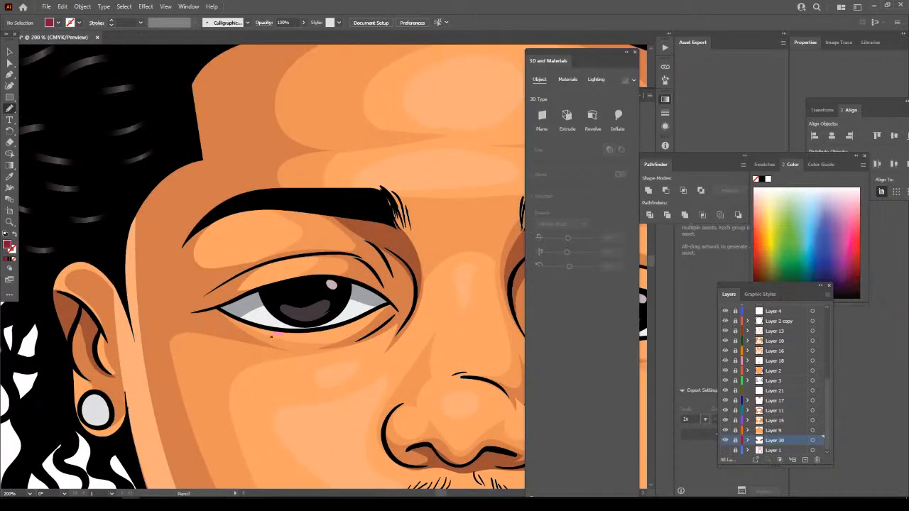
{"action": "key", "text": "ctrl+minus"}
{"action": "key", "text": "ctrl+minus"}
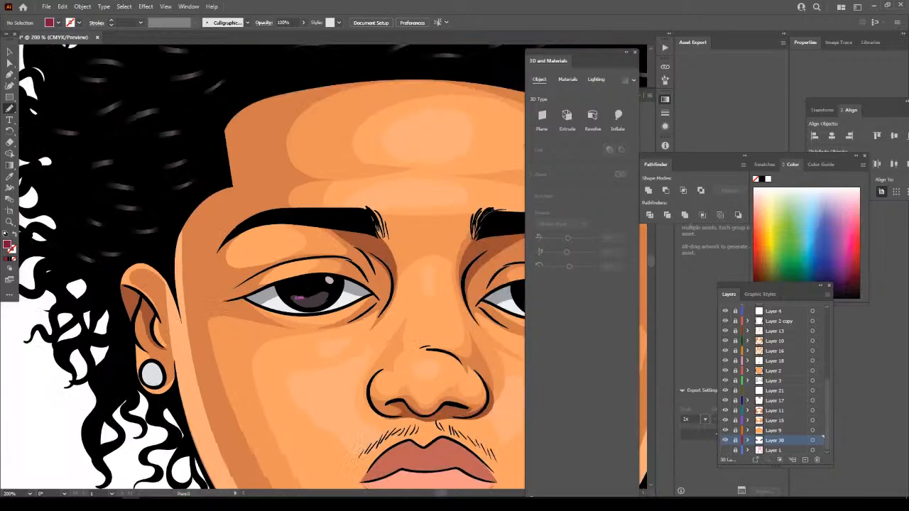
{"action": "scroll", "coordinate": [283, 311], "scroll_direction": "right", "scroll_amount": 2}
{"action": "scroll", "coordinate": [282, 305], "scroll_direction": "down", "scroll_amount": 2}
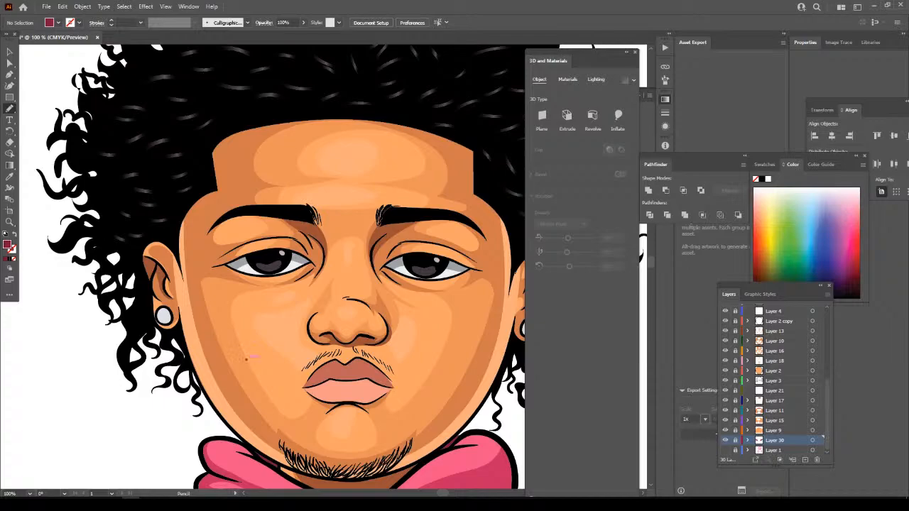
{"action": "key", "text": "ctrl+minus"}
{"action": "scroll", "coordinate": [335, 267], "scroll_direction": "down", "scroll_amount": 1}
{"action": "scroll", "coordinate": [247, 358], "scroll_direction": "up", "scroll_amount": 1}
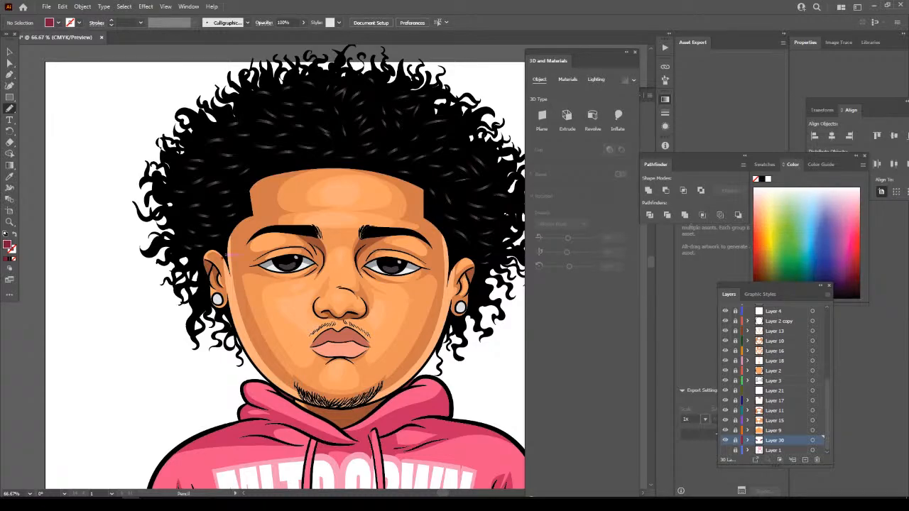
Examine the portrait from full artwork to head close-up, comparing the face shading, hair outline and collar area.
{"action": "key", "text": "ctrl+minus"}
{"action": "key", "text": "ctrl+minus"}
{"action": "scroll", "coordinate": [379, 426], "scroll_direction": "down", "scroll_amount": 2}
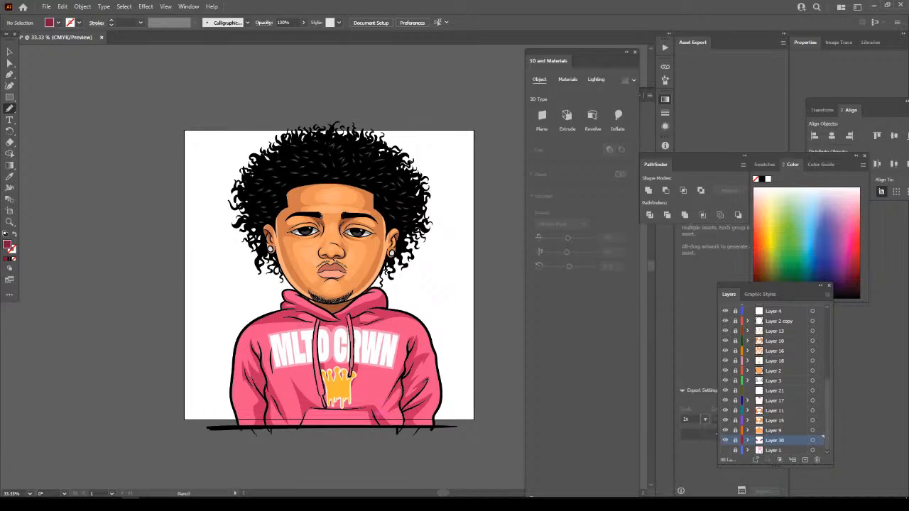
{"action": "key", "text": "ctrl+plus"}
{"action": "key", "text": "ctrl+plus"}
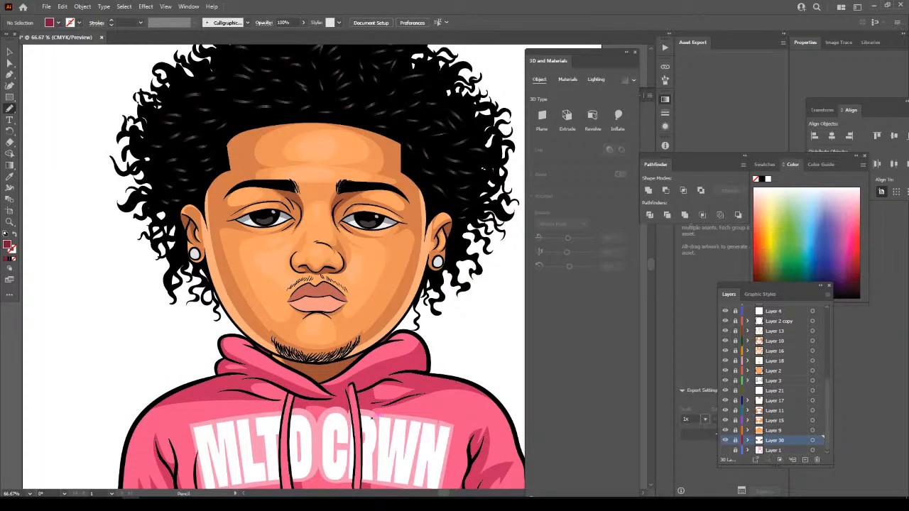
{"action": "scroll", "coordinate": [318, 267], "scroll_direction": "up", "scroll_amount": 2}
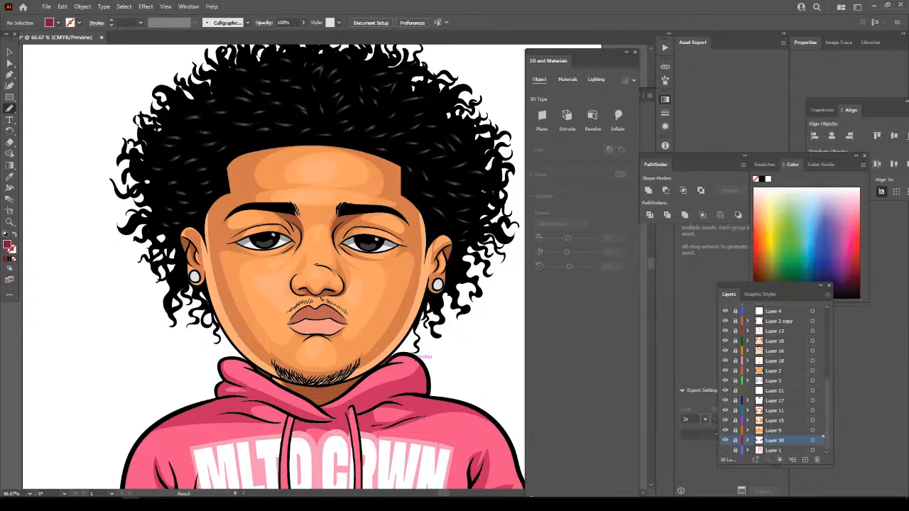
{"action": "key", "text": "ctrl+plus"}
{"action": "key", "text": "ctrl+plus"}
{"action": "key", "text": "ctrl+minus"}
{"action": "key", "text": "ctrl+minus"}
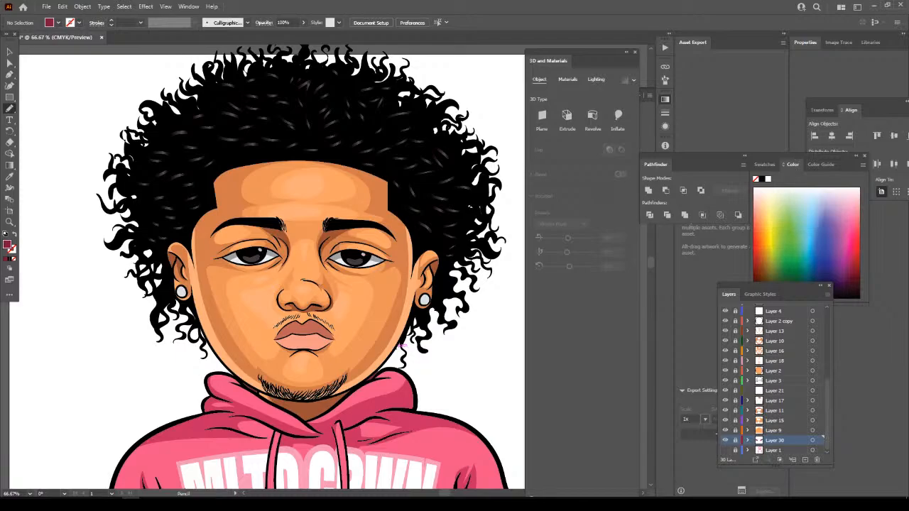
{"action": "scroll", "coordinate": [395, 347], "scroll_direction": "down", "scroll_amount": 1}
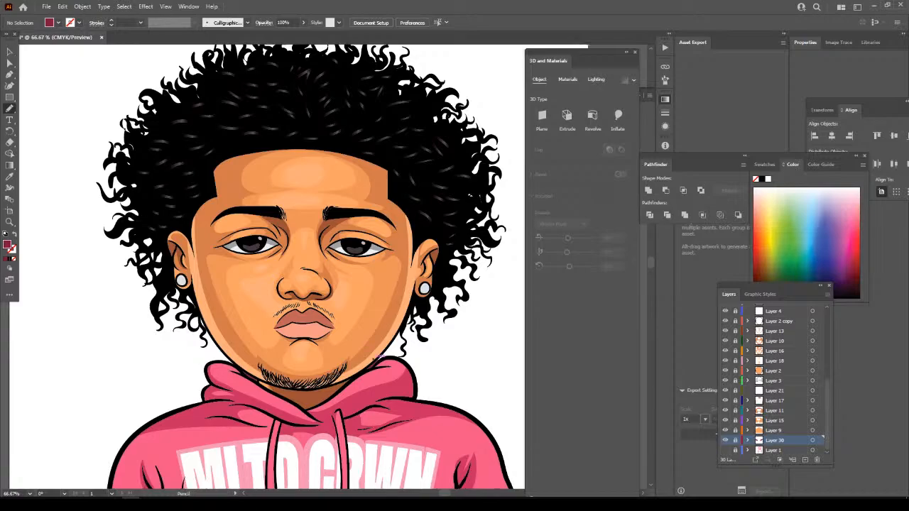
{"action": "key", "text": "ctrl+plus"}
{"action": "key", "text": "ctrl+plus"}
{"action": "scroll", "coordinate": [375, 338], "scroll_direction": "up", "scroll_amount": 3}
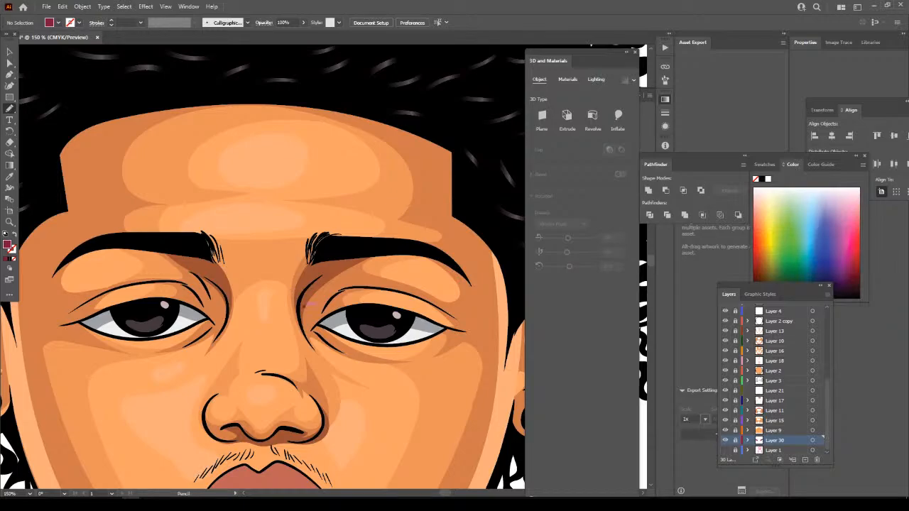
{"action": "key", "text": "ctrl+minus"}
{"action": "scroll", "coordinate": [306, 307], "scroll_direction": "down", "scroll_amount": 3}
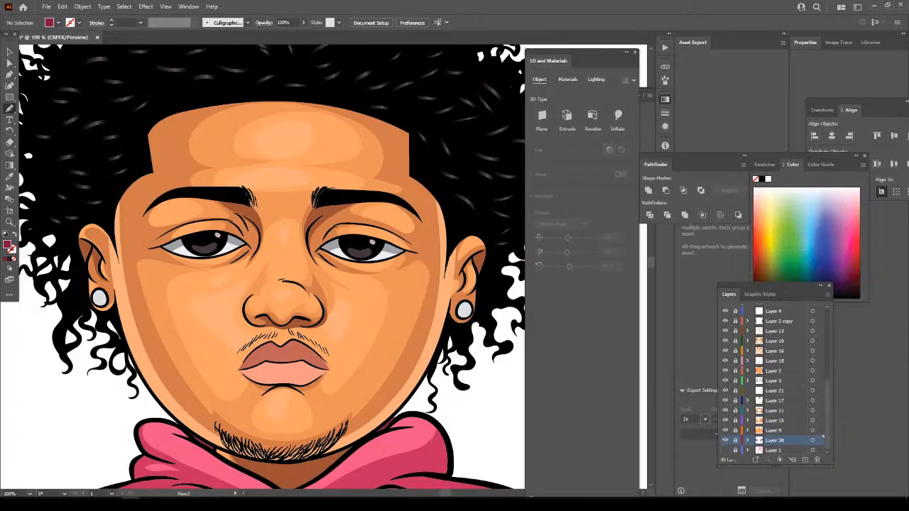
{"action": "key", "text": "ctrl+minus"}
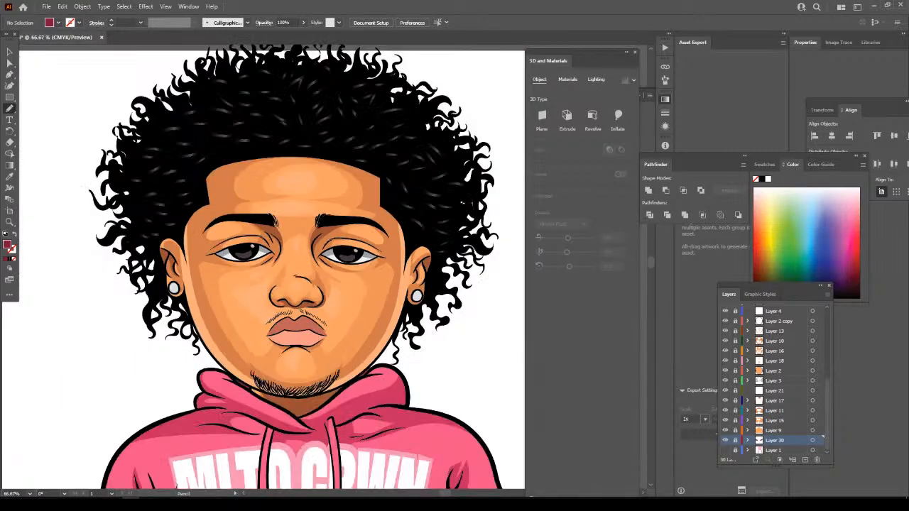
Inspect the portrait's right-hand eye and eyebrow up close, and select Layer 10 before returning to the full head.
{"action": "key", "text": "ctrl+plus"}
{"action": "key", "text": "ctrl+plus"}
{"action": "scroll", "coordinate": [367, 305], "scroll_direction": "up", "scroll_amount": 2}
{"action": "key", "text": "ctrl+plus"}
{"action": "key", "text": "ctrl+plus"}
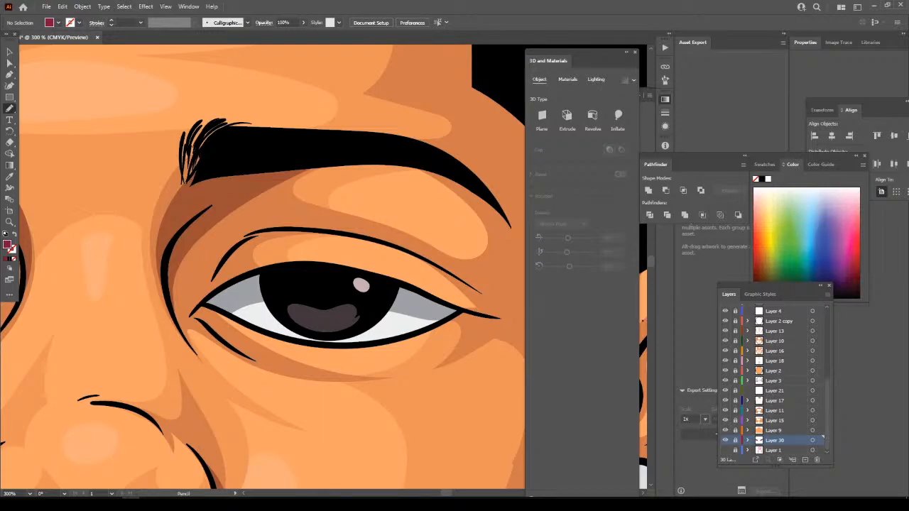
{"action": "left_click", "coordinate": [782, 340]}
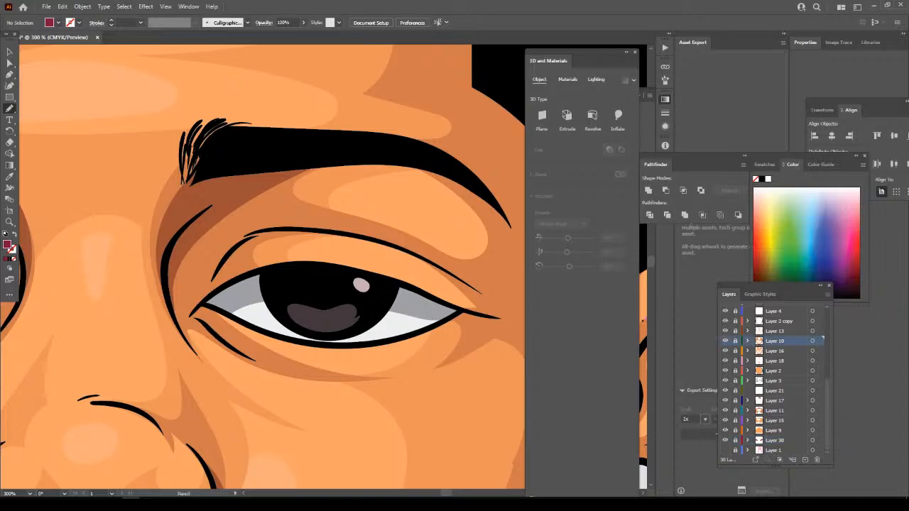
{"action": "key", "text": "ctrl+minus"}
{"action": "key", "text": "ctrl+minus"}
{"action": "key", "text": "ctrl+minus"}
{"action": "key", "text": "ctrl+minus"}
{"action": "key", "text": "ctrl+minus"}
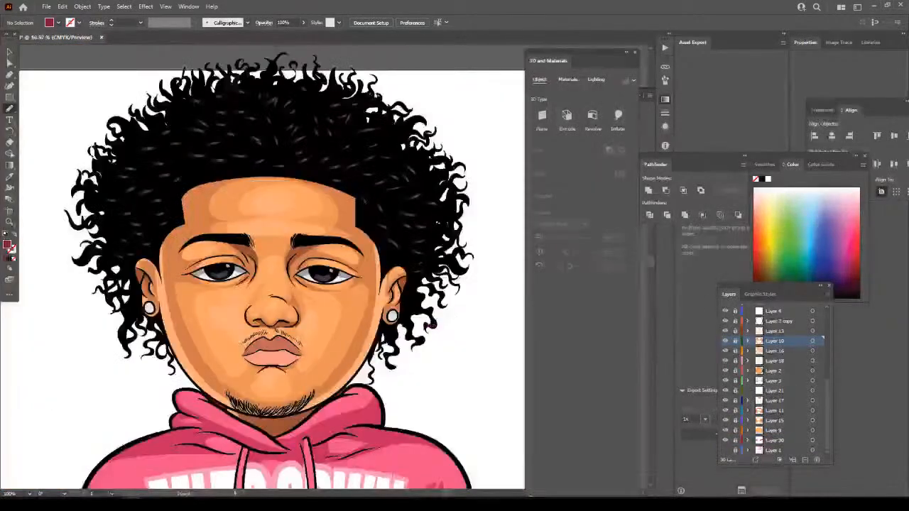
Examine the hoodie with its lettering and crown, the layer stack, and the complete portrait on its artboard.
{"action": "scroll", "coordinate": [289, 267], "scroll_direction": "down", "scroll_amount": 2}
{"action": "scroll", "coordinate": [289, 267], "scroll_direction": "down", "scroll_amount": 2}
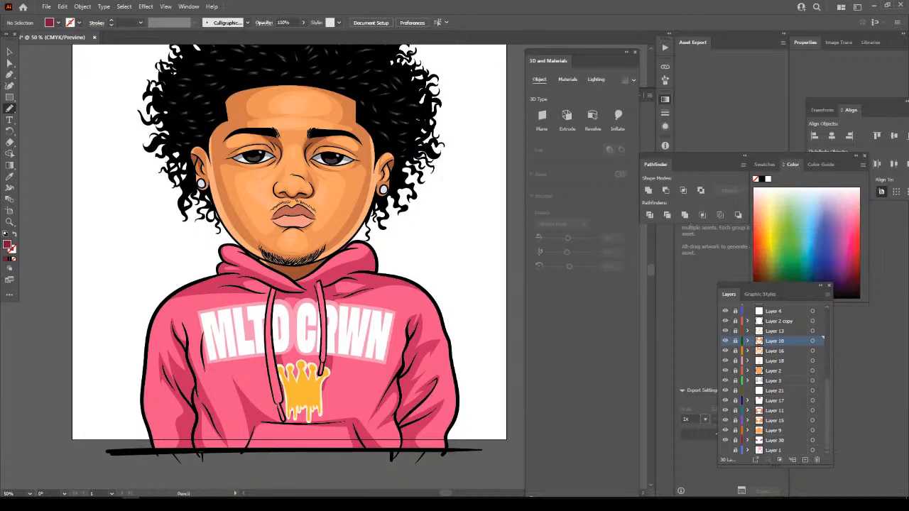
{"action": "scroll", "coordinate": [774, 380], "scroll_direction": "down", "scroll_amount": 5}
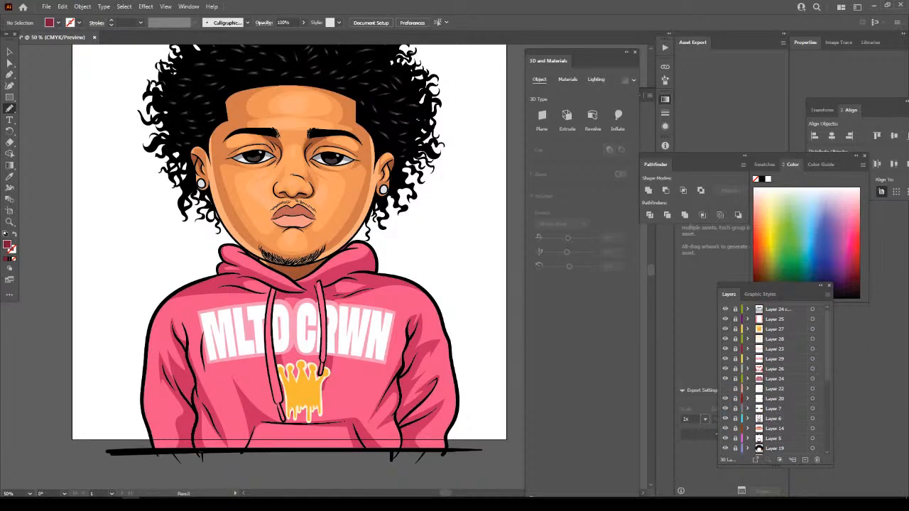
{"action": "scroll", "coordinate": [774, 380], "scroll_direction": "up", "scroll_amount": 5}
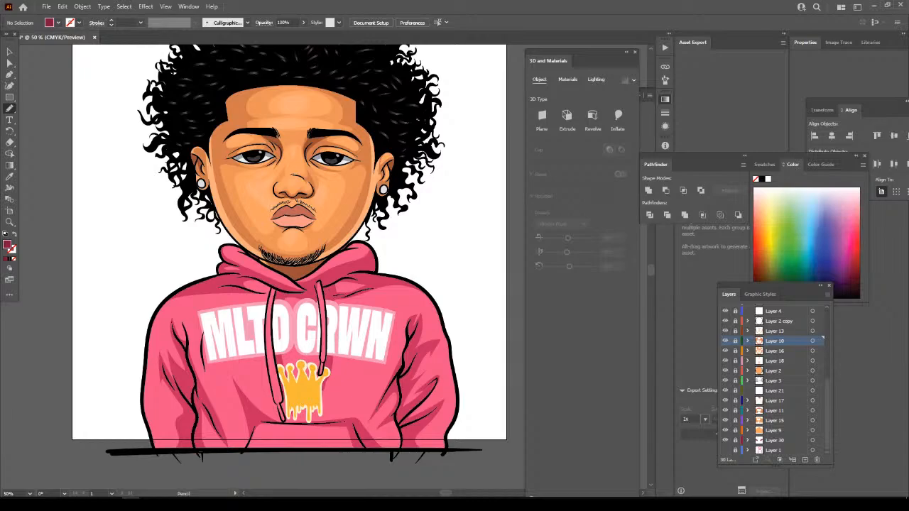
{"action": "scroll", "coordinate": [289, 259], "scroll_direction": "up", "scroll_amount": 3}
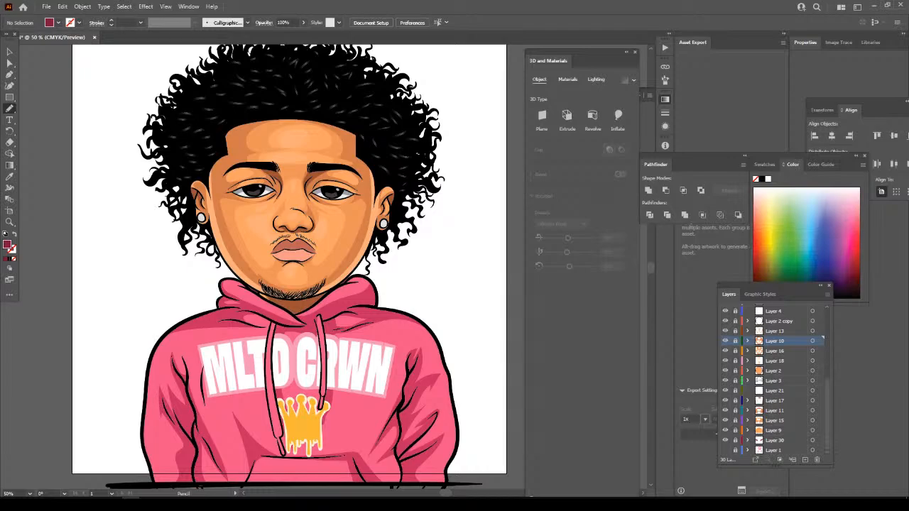
{"action": "key", "text": "ctrl+minus"}
{"action": "scroll", "coordinate": [323, 265], "scroll_direction": "up", "scroll_amount": 2}
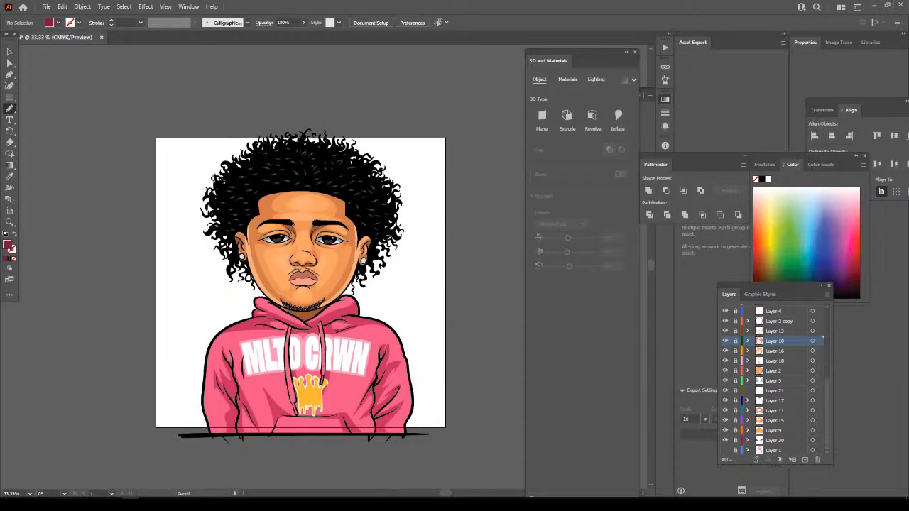
{"action": "scroll", "coordinate": [774, 380], "scroll_direction": "up", "scroll_amount": 3}
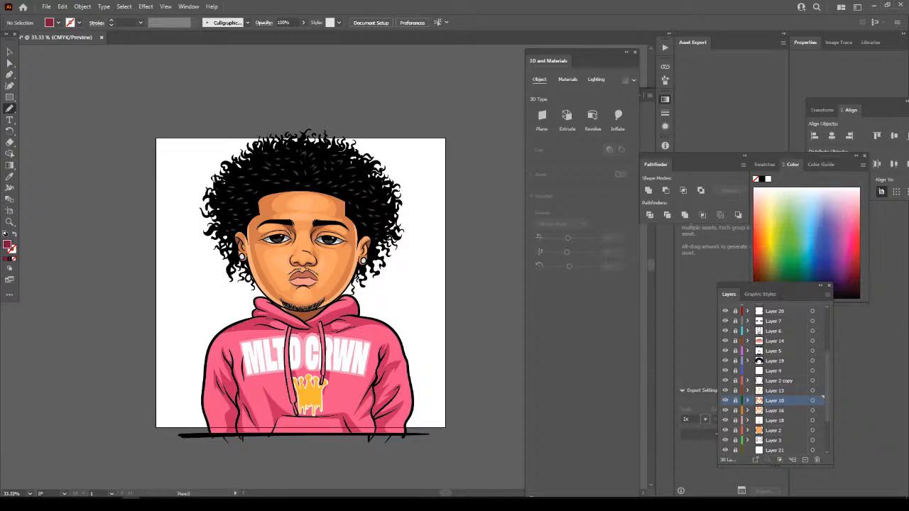
Check the facial features again at higher magnification, followed by the hoodie's folds, drawstrings and lettering.
{"action": "key", "text": "ctrl+="}
{"action": "key", "text": "ctrl+="}
{"action": "scroll", "coordinate": [293, 267], "scroll_direction": "up", "scroll_amount": 3}
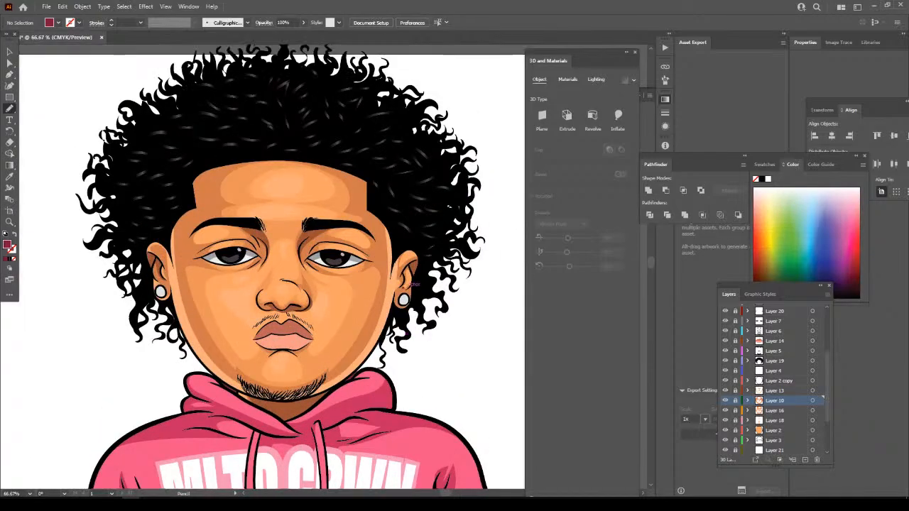
{"action": "key", "text": "ctrl+="}
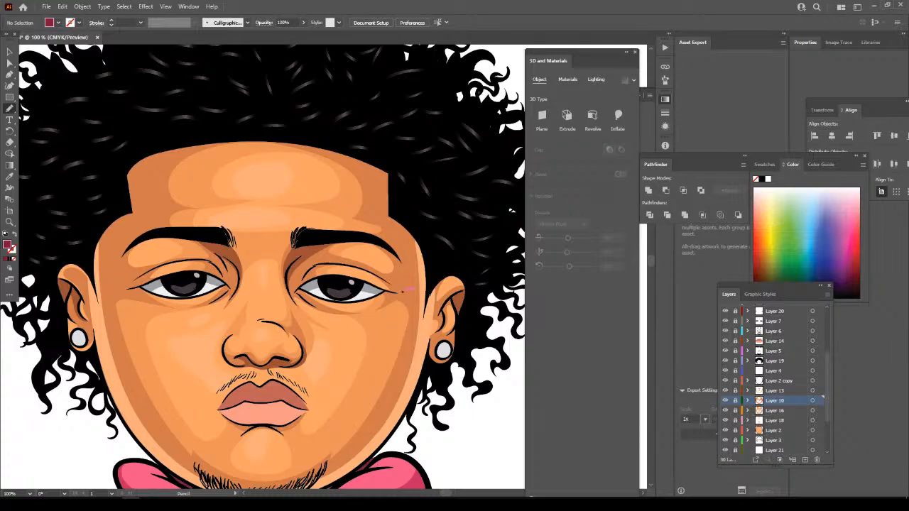
{"action": "key", "text": "ctrl+minus"}
{"action": "key", "text": "ctrl+minus"}
{"action": "scroll", "coordinate": [297, 290], "scroll_direction": "down", "scroll_amount": 4}
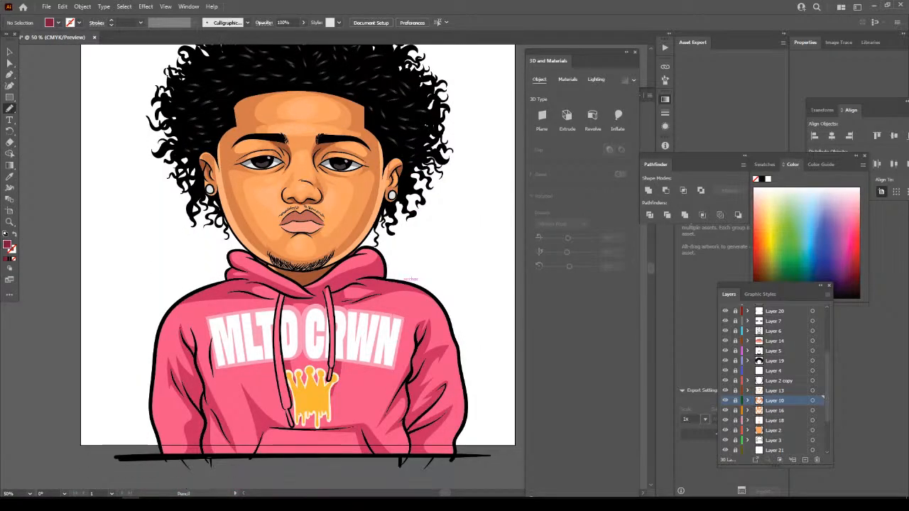
{"action": "key", "text": "ctrl+="}
{"action": "scroll", "coordinate": [302, 267], "scroll_direction": "down", "scroll_amount": 1}
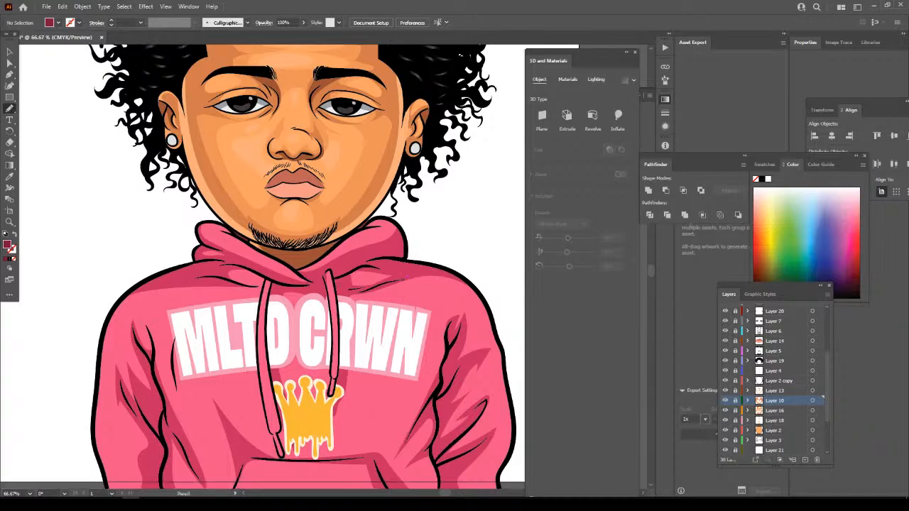
Unlock the hoodie layers from Layer 25 down to Layer 24, leaving the Layer 24 copy locked.
{"action": "scroll", "coordinate": [775, 380], "scroll_direction": "up", "scroll_amount": 3}
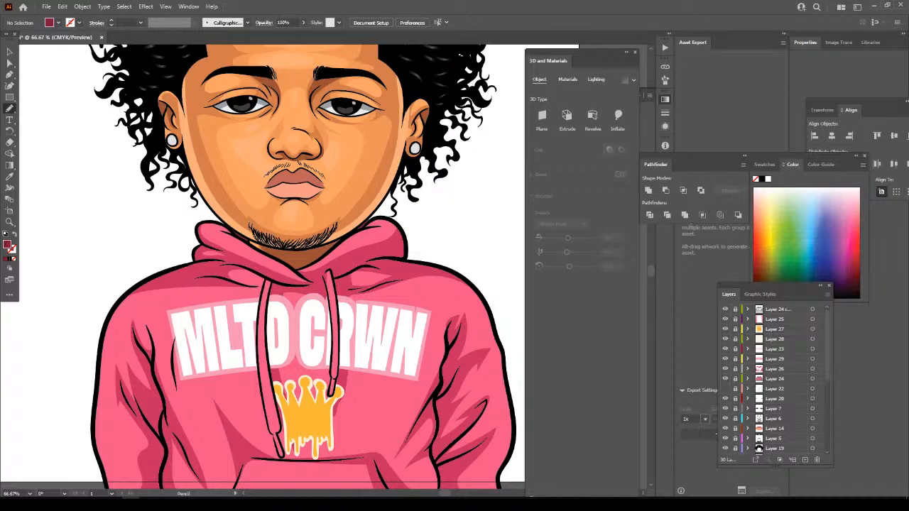
{"action": "left_click_drag", "start_coordinate": [736, 359], "coordinate": [736, 319]}
{"action": "key", "text": "ctrl+minus"}
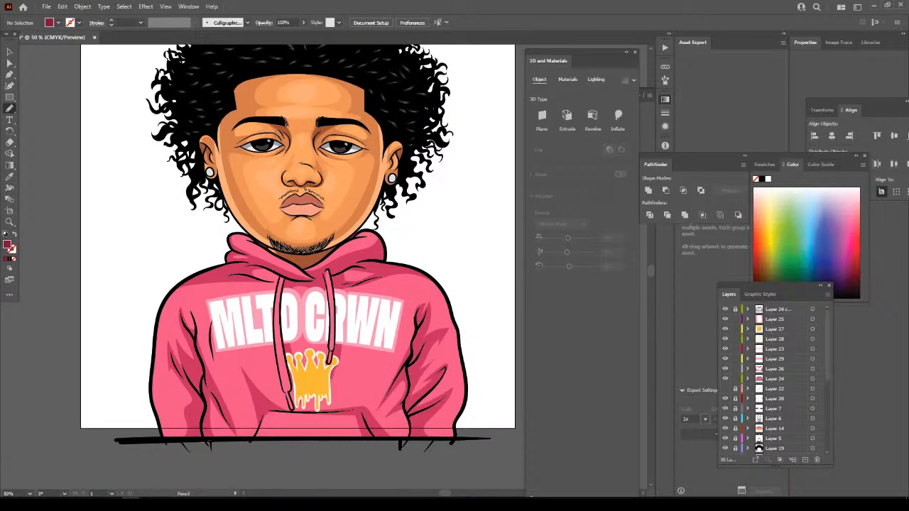
Select all unlocked hoodie artwork, expand its objects, fills and strokes, and merge the shapes with Pathfinder.
{"action": "key", "text": "v"}
{"action": "left_click_drag", "start_coordinate": [141, 195], "coordinate": [509, 420]}
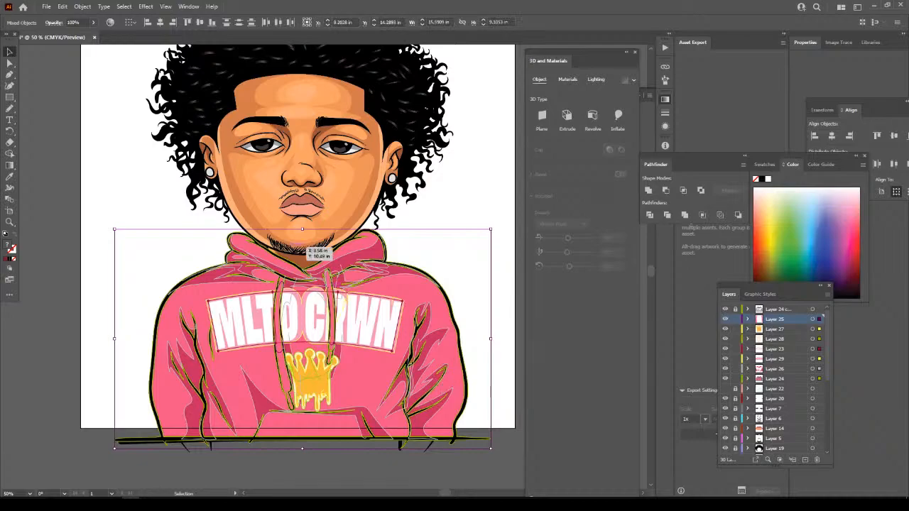
{"action": "left_click", "coordinate": [82, 6]}
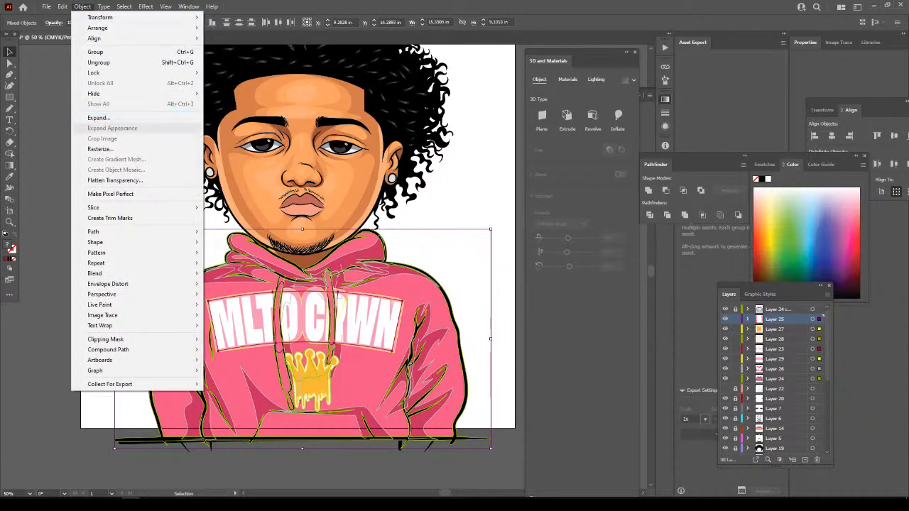
{"action": "left_click", "coordinate": [98, 117]}
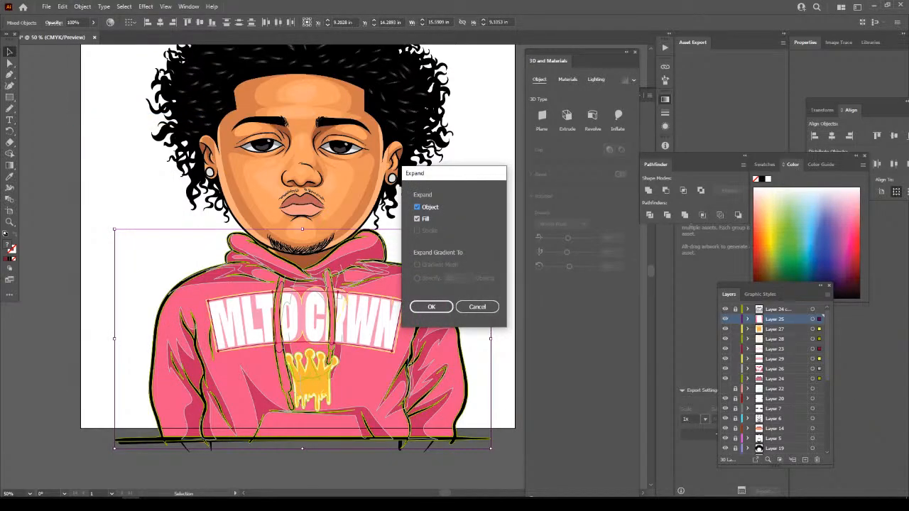
{"action": "left_click", "coordinate": [432, 307]}
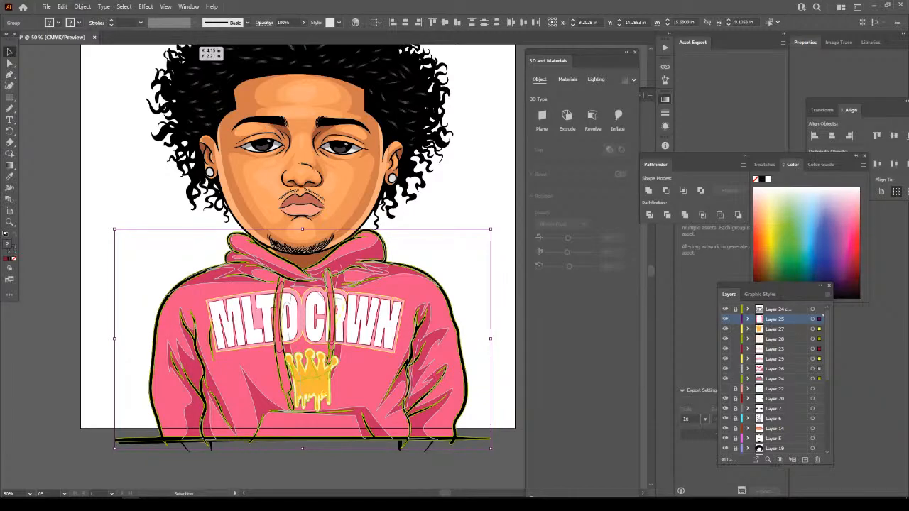
{"action": "left_click", "coordinate": [82, 7]}
{"action": "left_click", "coordinate": [98, 117]}
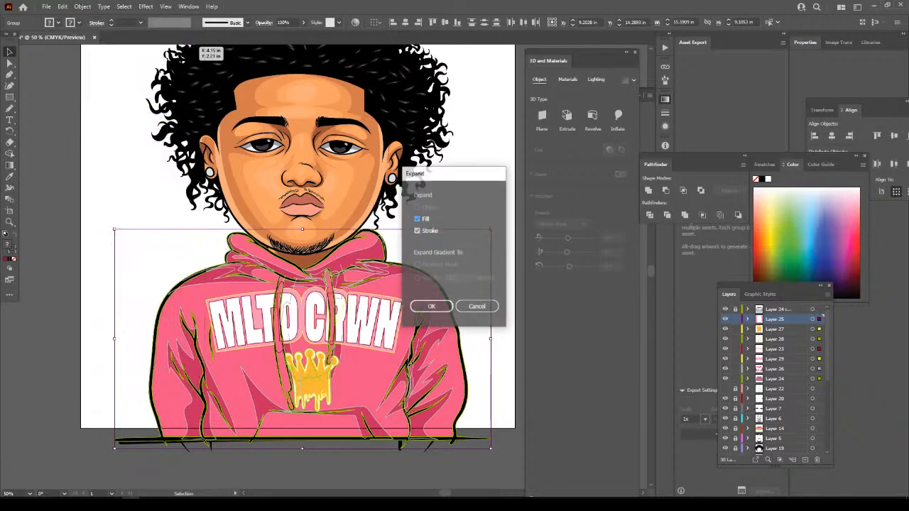
{"action": "left_click", "coordinate": [431, 306]}
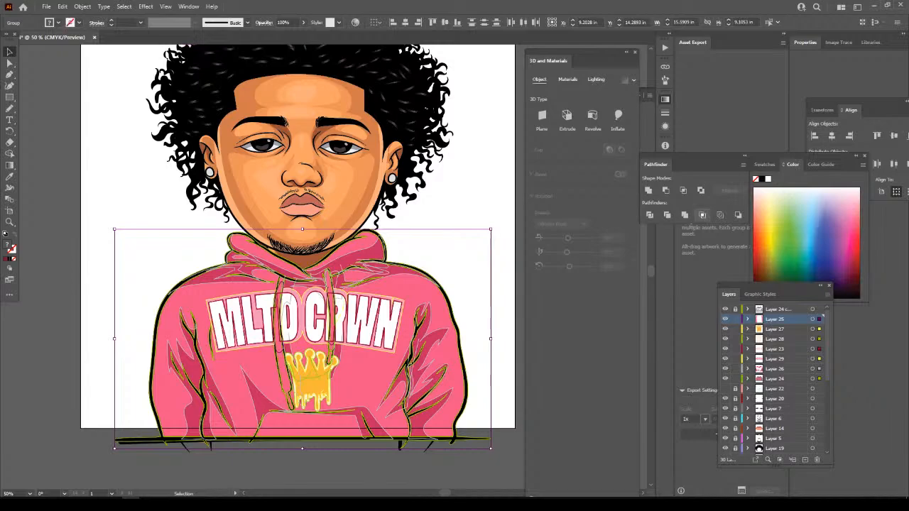
{"action": "left_click", "coordinate": [685, 215]}
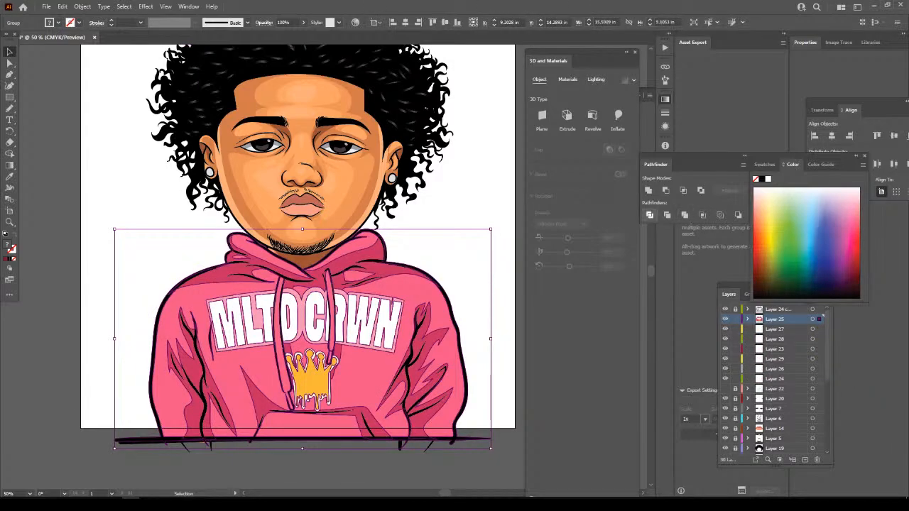
{"action": "key", "text": "ctrl+shift+a"}
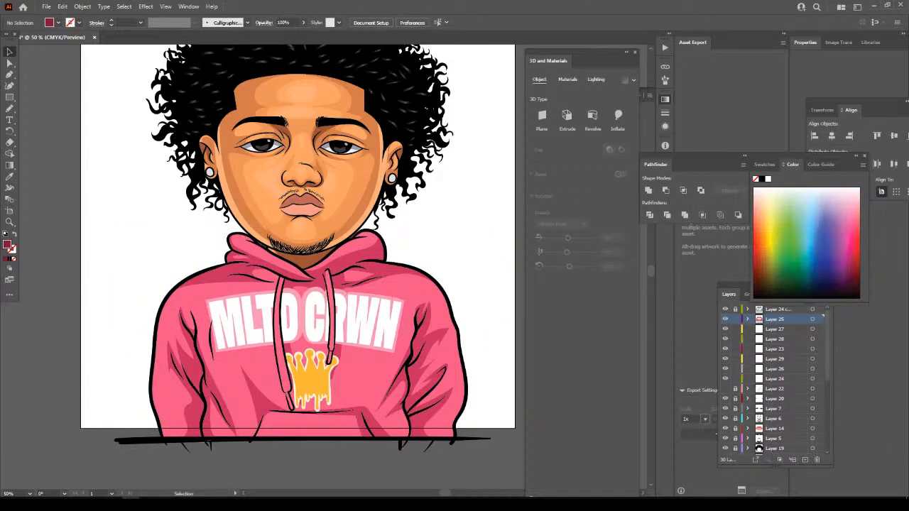
Lock Layer 25, and lock and hide the emptied Layers 27, 28, 23, 29, 26 and 24.
{"action": "left_click", "coordinate": [735, 319]}
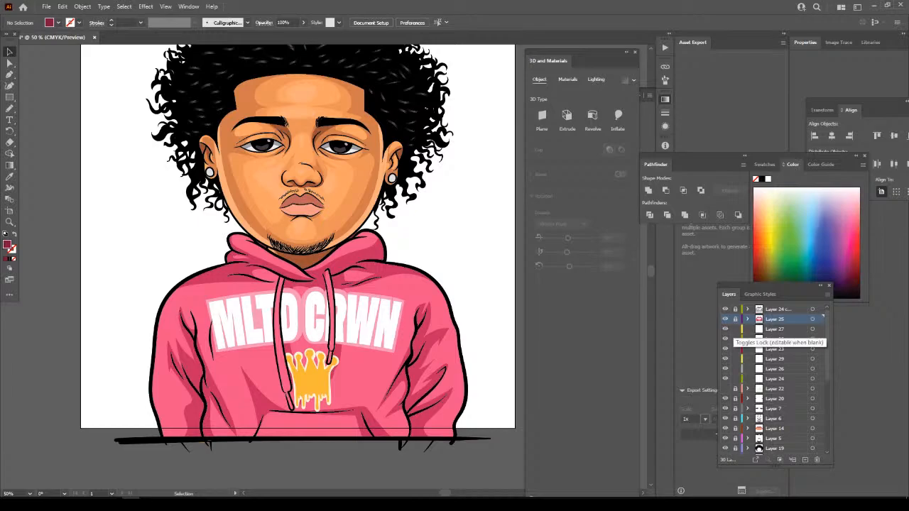
{"action": "mouse_move", "coordinate": [735, 328]}
{"action": "left_mouse_down"}
{"action": "mouse_move", "coordinate": [735, 378]}
{"action": "mouse_move", "coordinate": [725, 339]}
{"action": "left_mouse_up"}
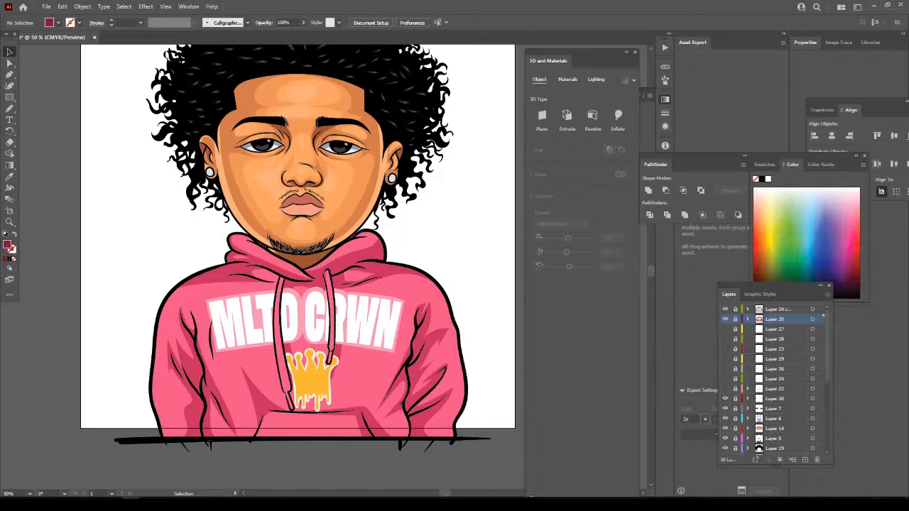
Delete the emptied Layers 27, 28, 23, 29, 26 and 24.
{"action": "scroll", "coordinate": [297, 254], "scroll_direction": "up", "scroll_amount": 3}
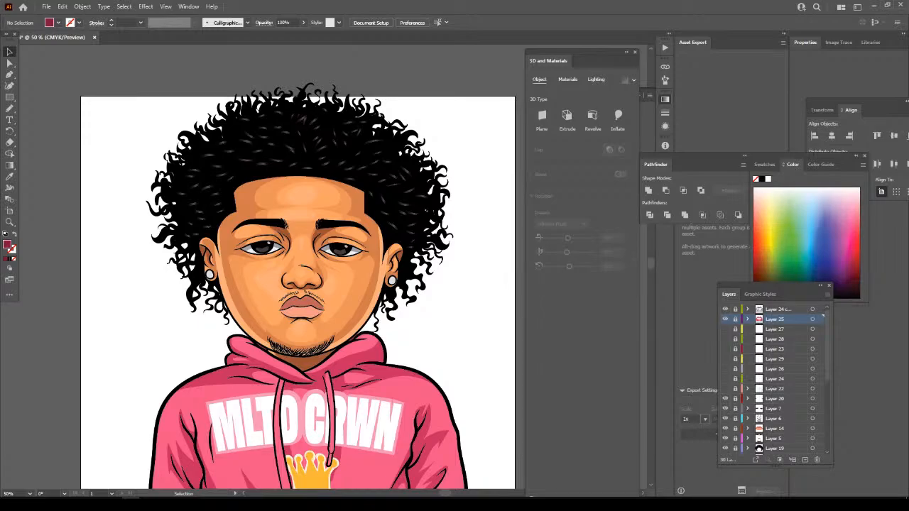
{"action": "left_click", "coordinate": [774, 329]}
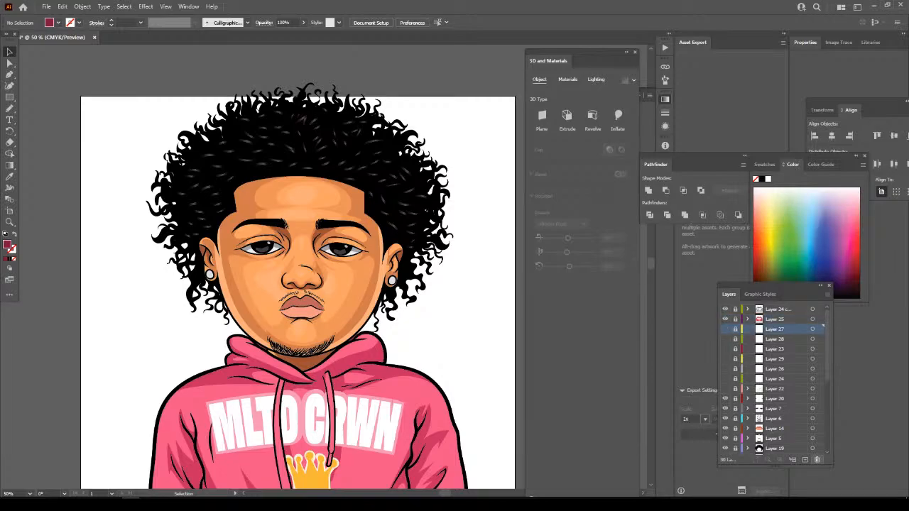
{"action": "left_click", "coordinate": [817, 460]}
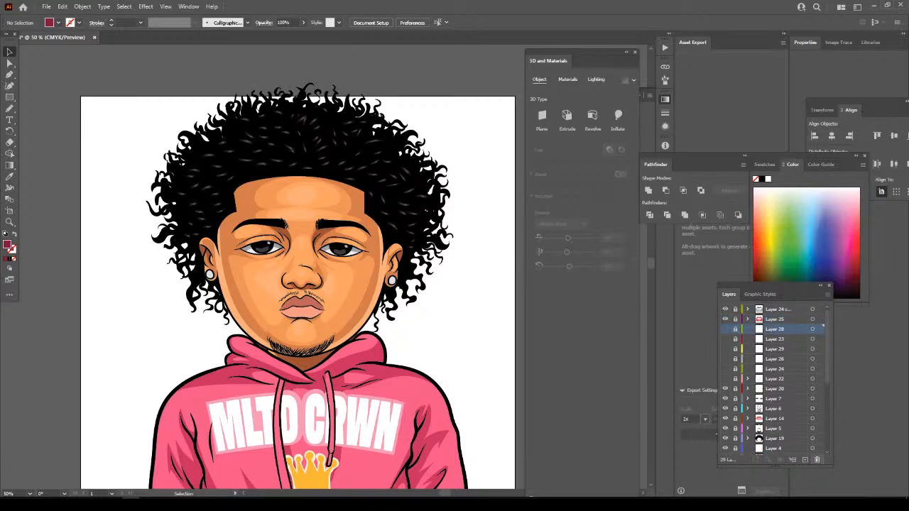
{"action": "left_click", "coordinate": [817, 459]}
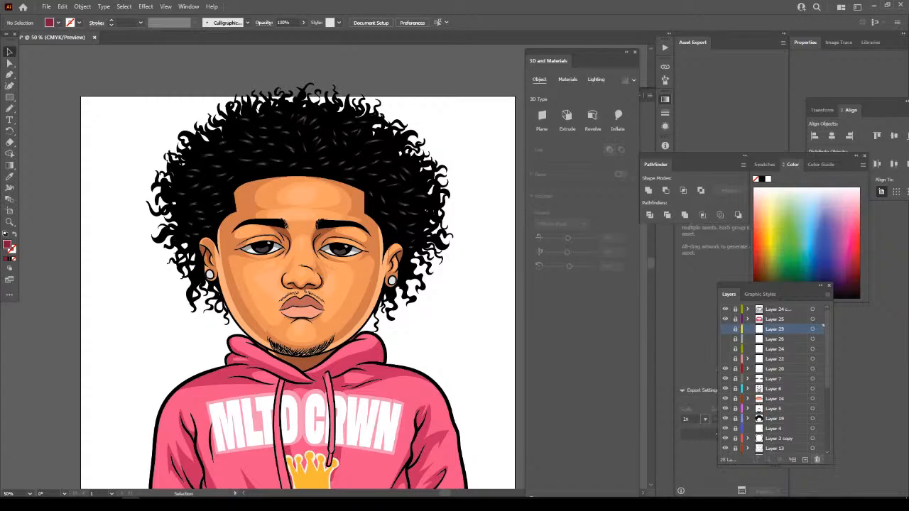
{"action": "left_click", "coordinate": [817, 460]}
{"action": "left_click", "coordinate": [817, 459]}
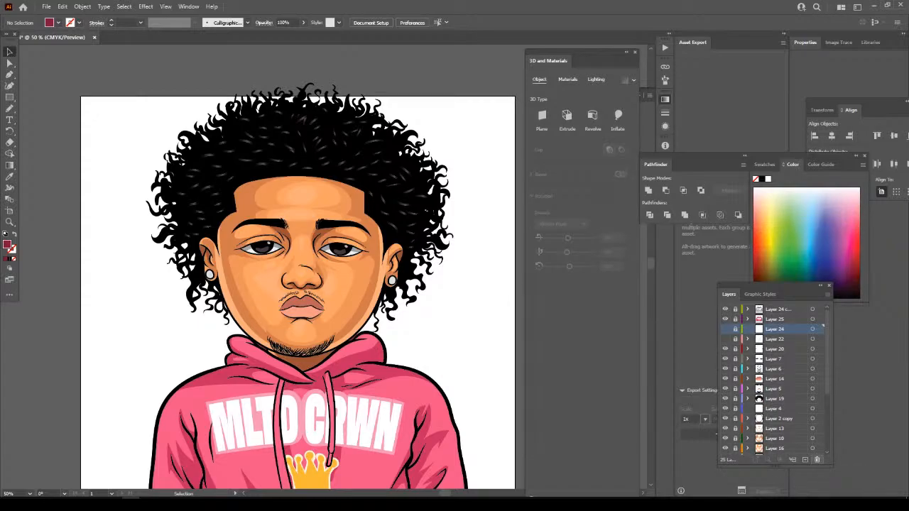
{"action": "left_click", "coordinate": [817, 460]}
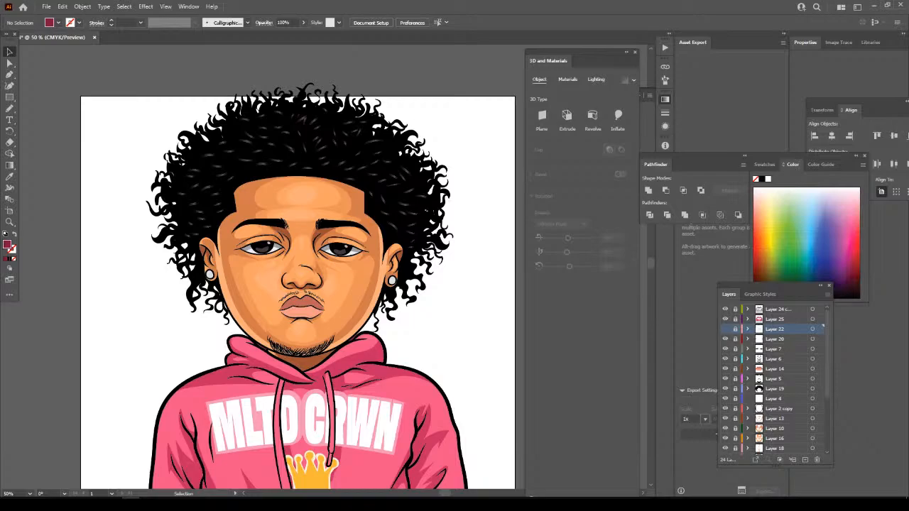
Hide Layer 1 at the bottom of the layer stack and add a new layer directly above it.
{"action": "scroll", "coordinate": [298, 275], "scroll_direction": "down", "scroll_amount": 3}
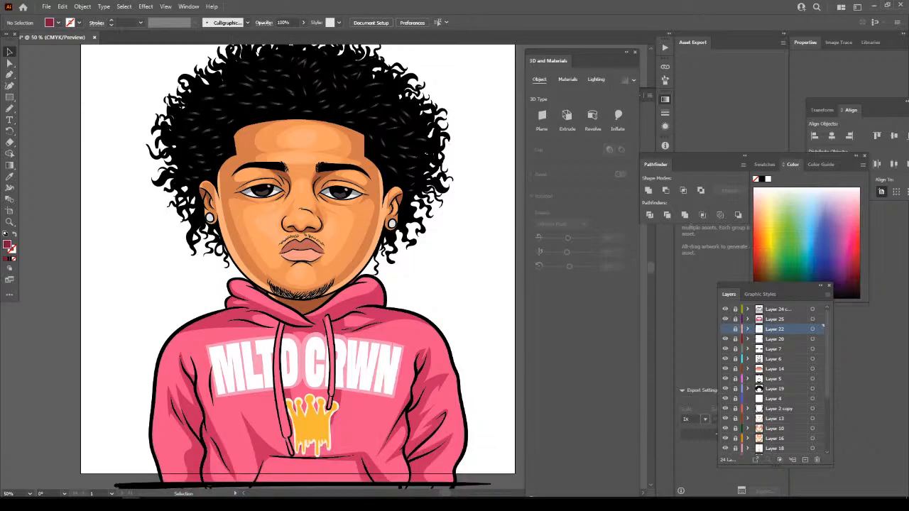
{"action": "key", "text": "ctrl+minus"}
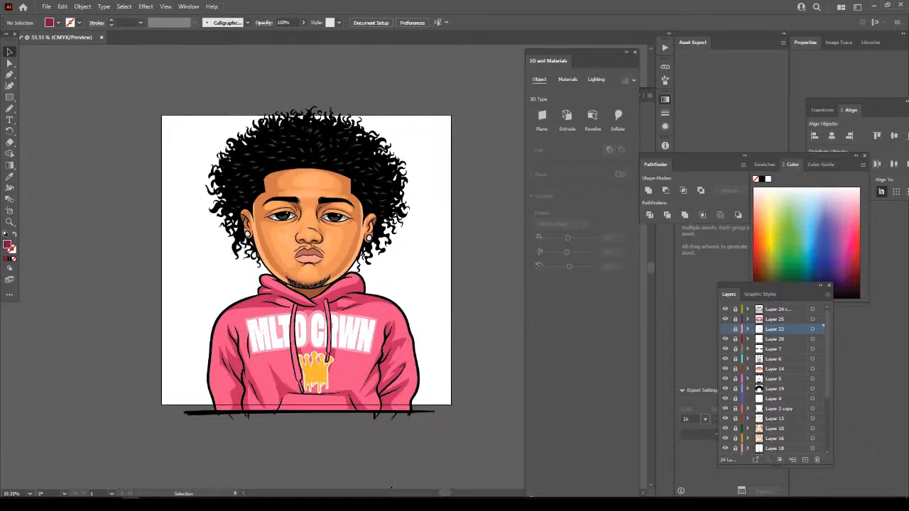
{"action": "scroll", "coordinate": [305, 306], "scroll_direction": "up", "scroll_amount": 3}
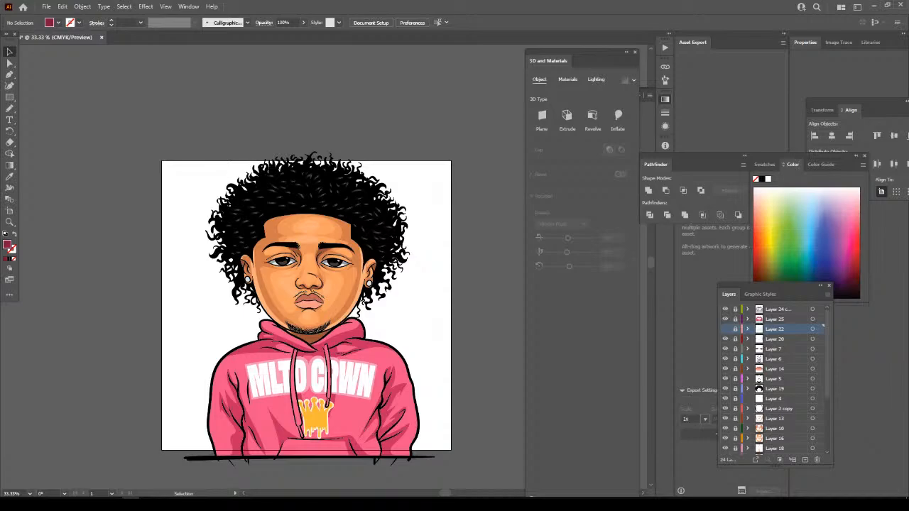
{"action": "scroll", "coordinate": [774, 380], "scroll_direction": "down", "scroll_amount": 3}
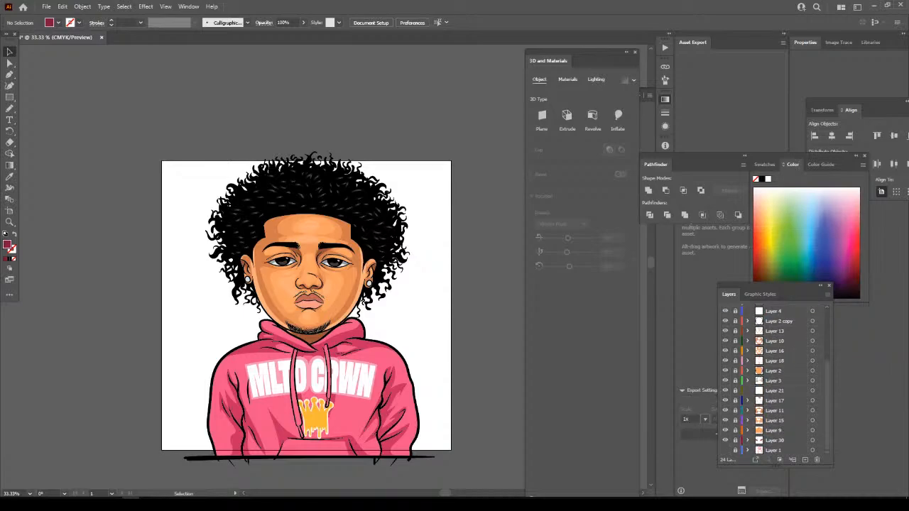
{"action": "left_click", "coordinate": [774, 450]}
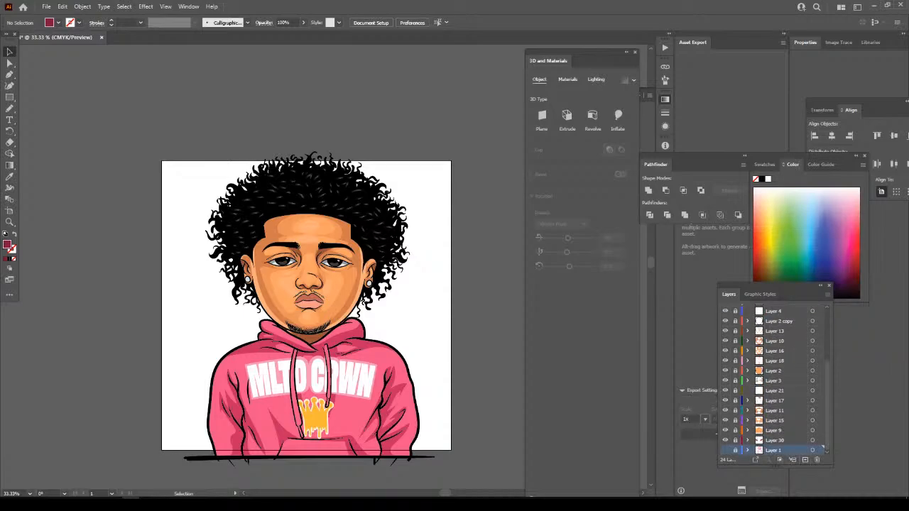
{"action": "left_click", "coordinate": [805, 460]}
Set the fill to dark purple 2E2549 and draw a background rectangle slightly larger than the artboard on the new layer, leaving it deselected.
{"action": "double_click", "coordinate": [7, 245]}
{"action": "left_click_drag", "start_coordinate": [644, 390], "coordinate": [601, 416]}
{"action": "left_click_drag", "start_coordinate": [676, 340], "coordinate": [676, 366]}
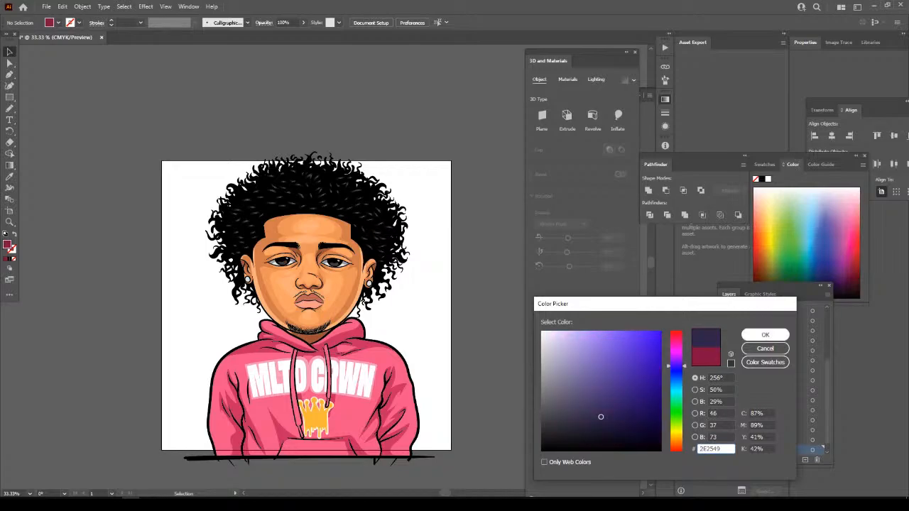
{"action": "key", "text": "Return"}
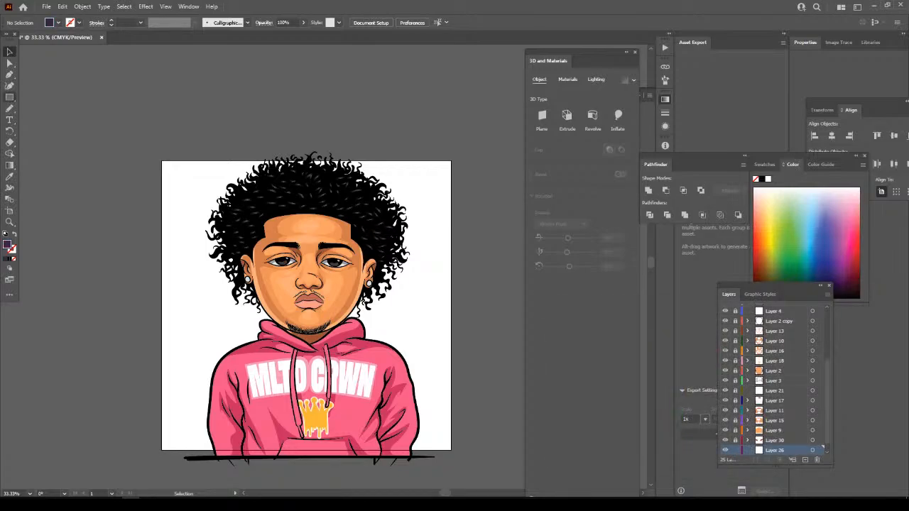
{"action": "left_click", "coordinate": [10, 97]}
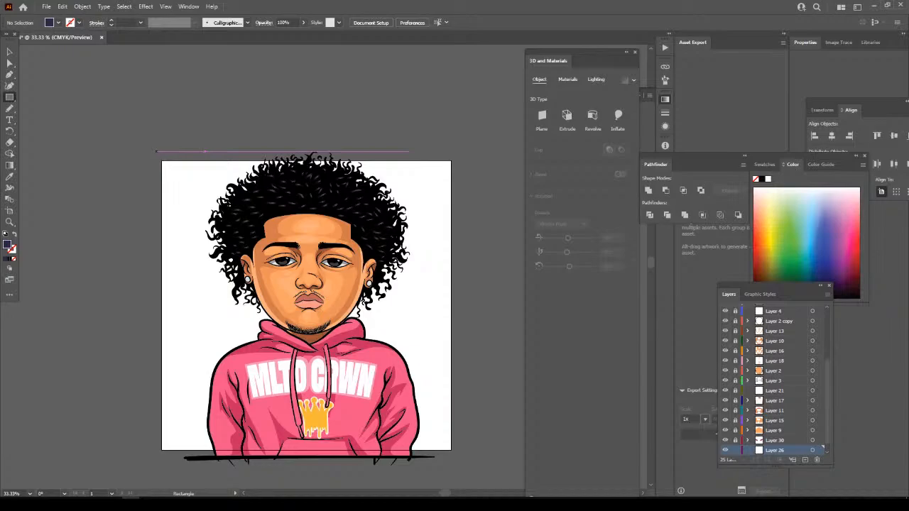
{"action": "left_click_drag", "start_coordinate": [156, 152], "coordinate": [460, 453]}
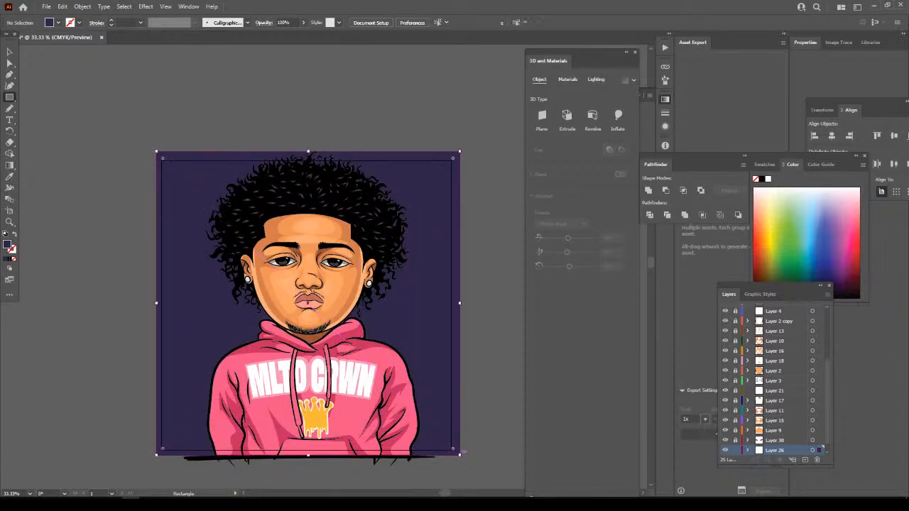
{"action": "key", "text": "ctrl+shift+a"}
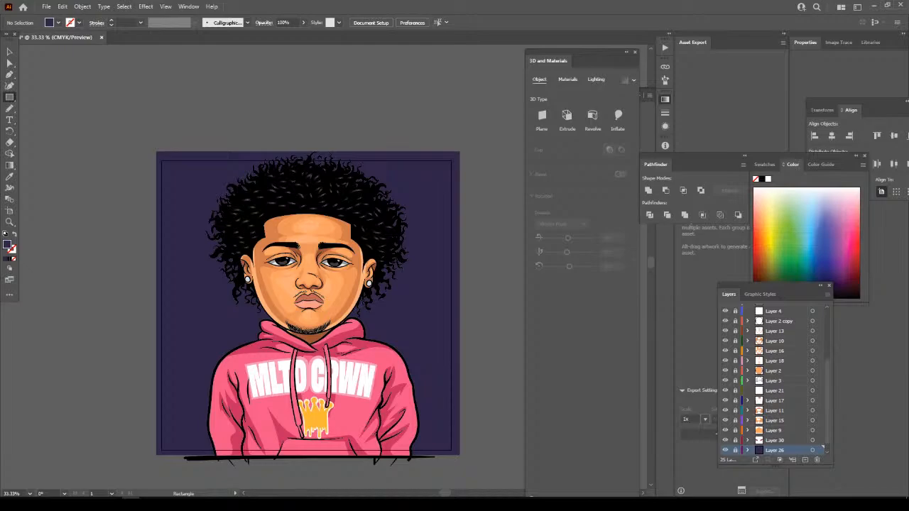
Examine the whole portrait against the dark purple background, from the hair outline down to the hoodie, and look over the layer order.
{"action": "scroll", "coordinate": [774, 380], "scroll_direction": "up", "scroll_amount": 3}
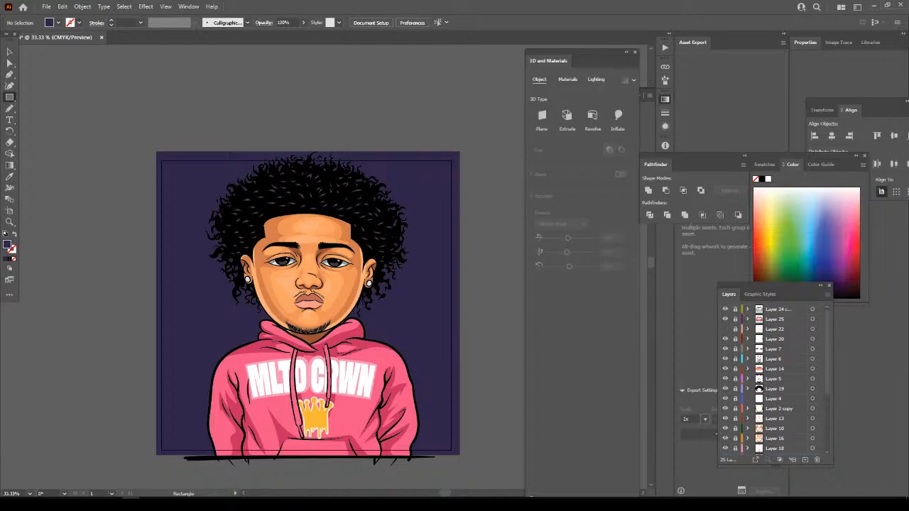
{"action": "key", "text": "ctrl+equal"}
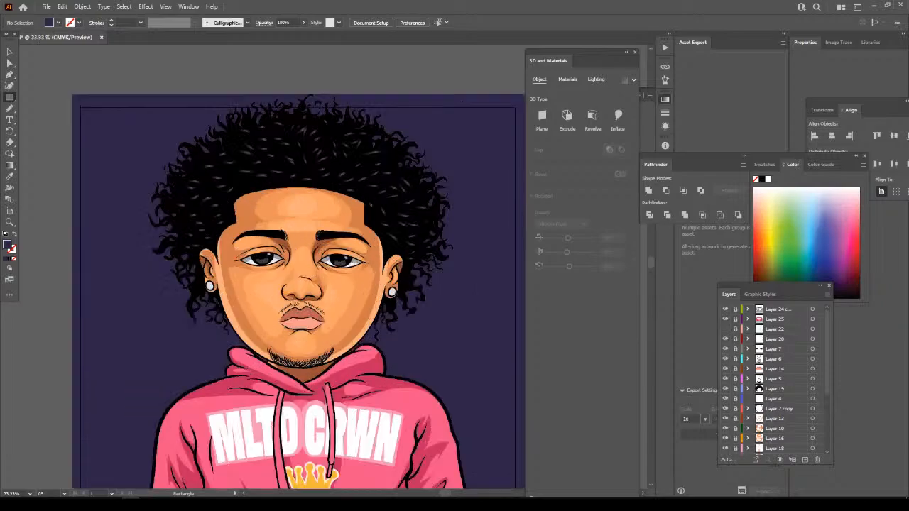
{"action": "scroll", "coordinate": [299, 267], "scroll_direction": "down", "scroll_amount": 1}
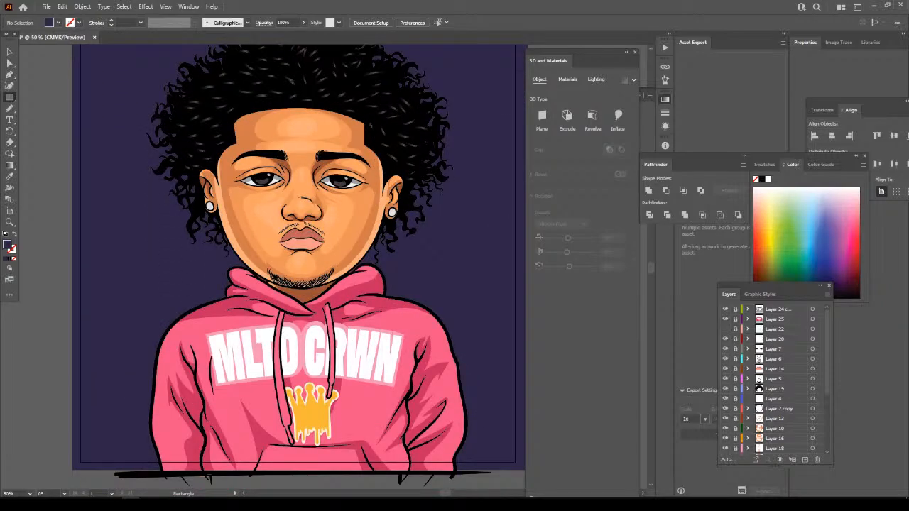
{"action": "scroll", "coordinate": [299, 267], "scroll_direction": "up", "scroll_amount": 1}
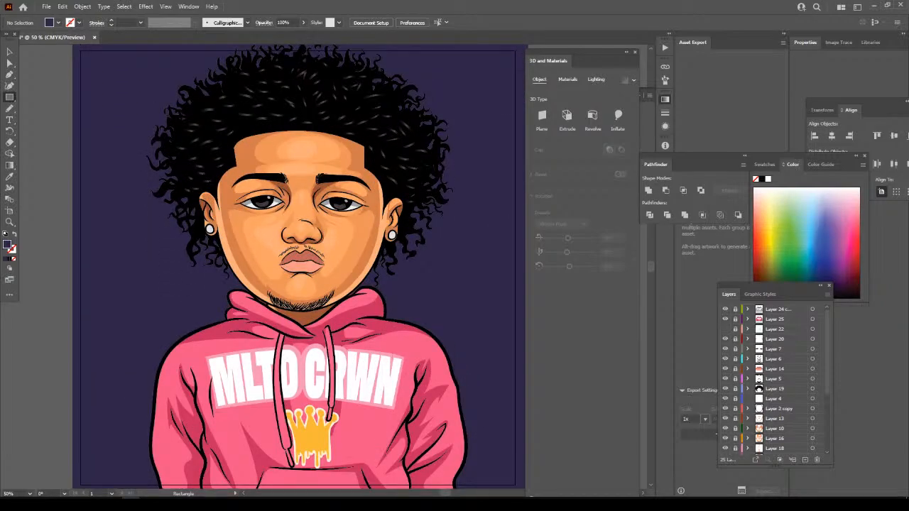
{"action": "scroll", "coordinate": [299, 267], "scroll_direction": "up", "scroll_amount": 1}
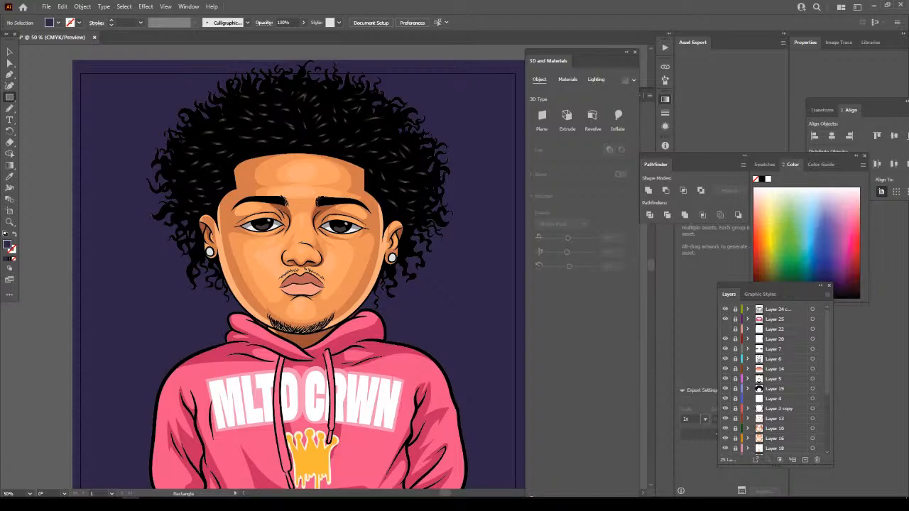
{"action": "scroll", "coordinate": [774, 383], "scroll_direction": "down", "scroll_amount": 4}
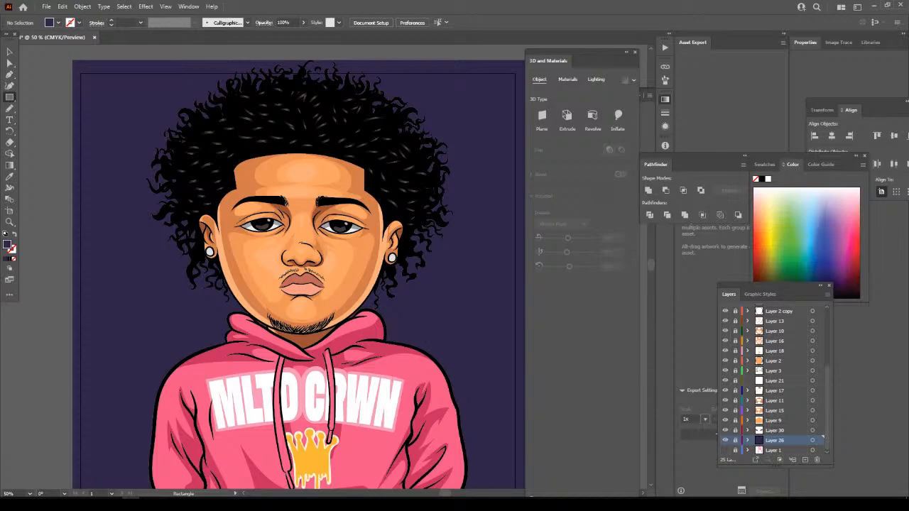
{"action": "scroll", "coordinate": [298, 274], "scroll_direction": "up", "scroll_amount": 1}
{"action": "scroll", "coordinate": [298, 275], "scroll_direction": "down", "scroll_amount": 2}
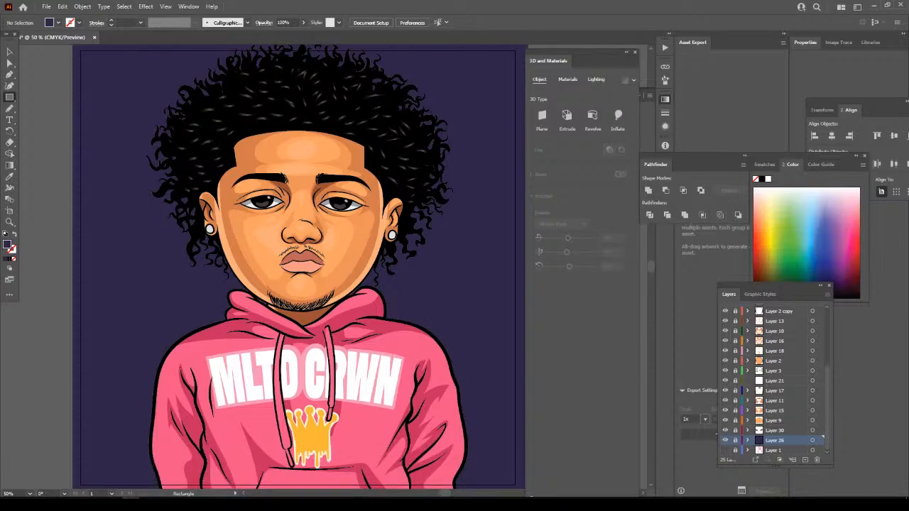
{"action": "scroll", "coordinate": [299, 275], "scroll_direction": "up", "scroll_amount": 1}
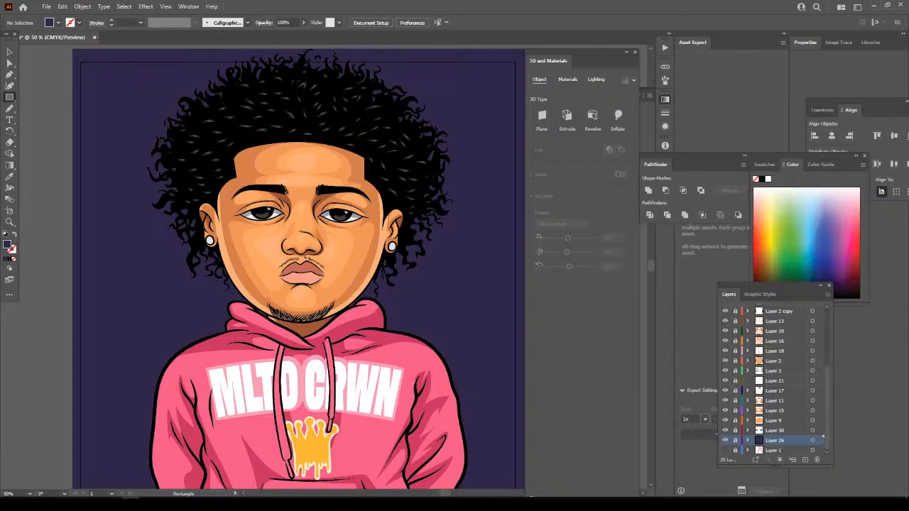
{"action": "scroll", "coordinate": [299, 275], "scroll_direction": "up", "scroll_amount": 1}
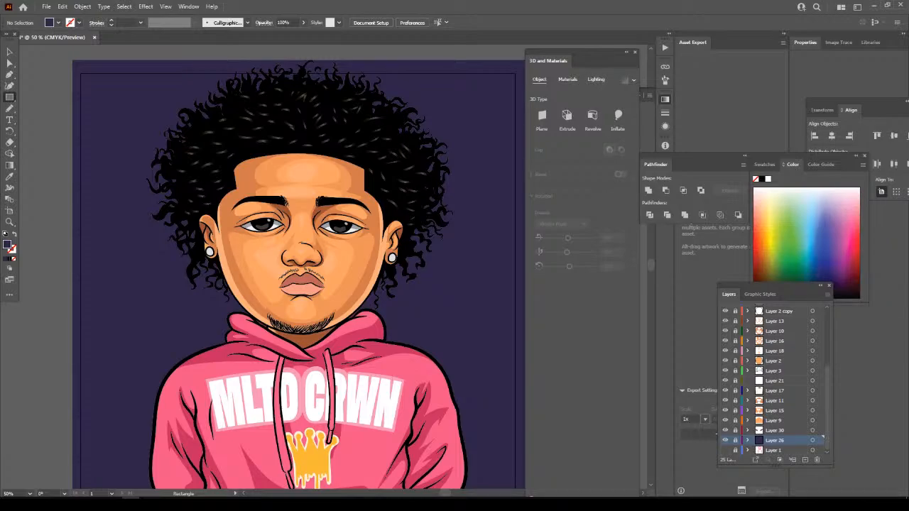
{"action": "scroll", "coordinate": [298, 270], "scroll_direction": "down", "scroll_amount": 2}
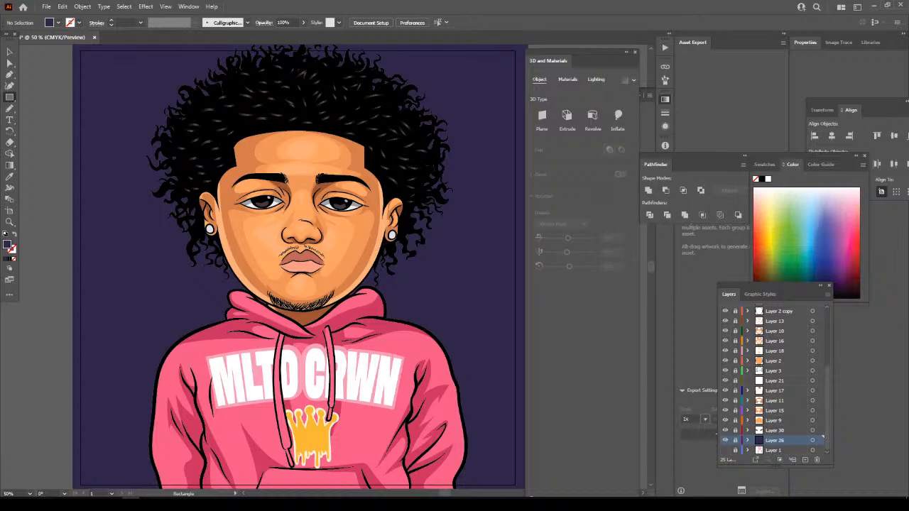
{"action": "key", "text": "ctrl+minus"}
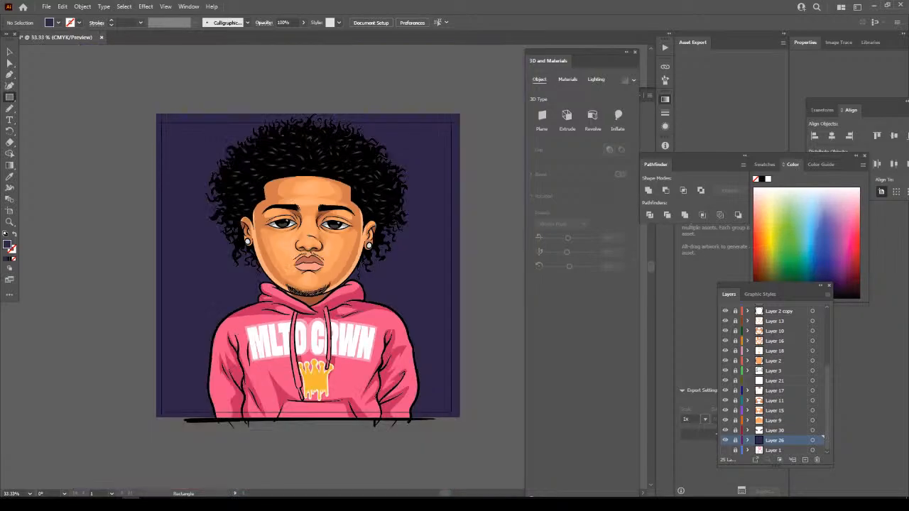
{"action": "scroll", "coordinate": [308, 288], "scroll_direction": "up", "scroll_amount": 1}
Unlock Layer 13 and make it the active layer, keeping it visible for shading the face.
{"action": "key", "text": "ctrl+plus"}
{"action": "key", "text": "ctrl+plus"}
{"action": "key", "text": "ctrl+plus"}
{"action": "scroll", "coordinate": [272, 268], "scroll_direction": "up", "scroll_amount": 1}
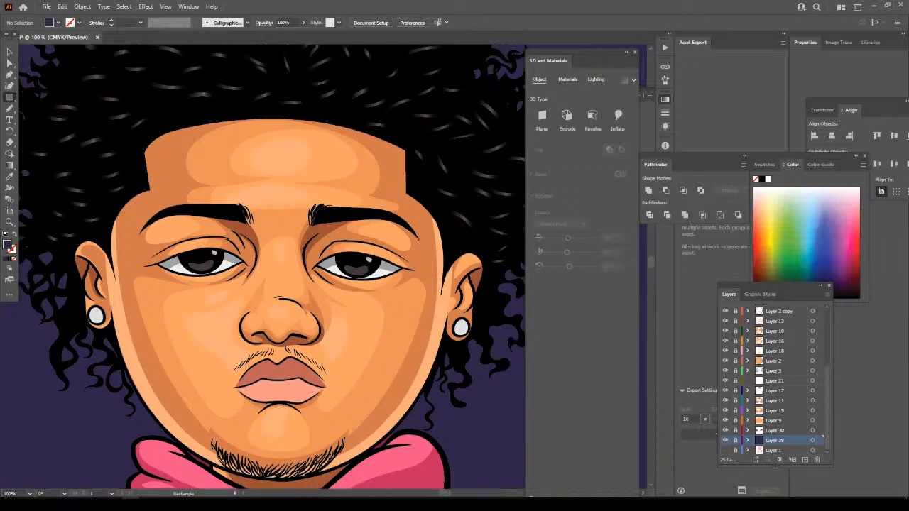
{"action": "scroll", "coordinate": [774, 380], "scroll_direction": "up", "scroll_amount": 2}
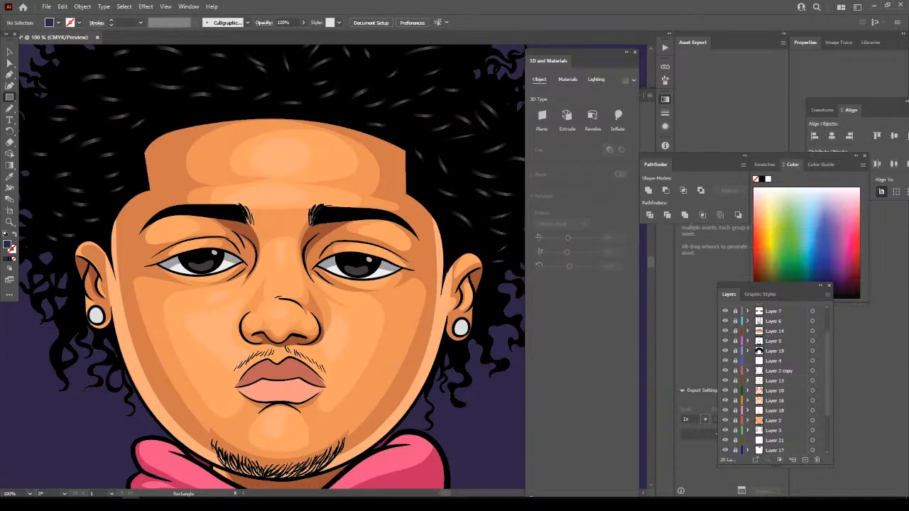
{"action": "left_click", "coordinate": [726, 381]}
{"action": "left_click", "coordinate": [735, 381]}
{"action": "left_click", "coordinate": [774, 381]}
Draw a Pencil shadow shape between the inner eyebrow and eyelid crease of the eye on the image's right, filled with dark brown sampled from the nearby shadow.
{"action": "scroll", "coordinate": [358, 265], "scroll_direction": "up", "scroll_amount": 3}
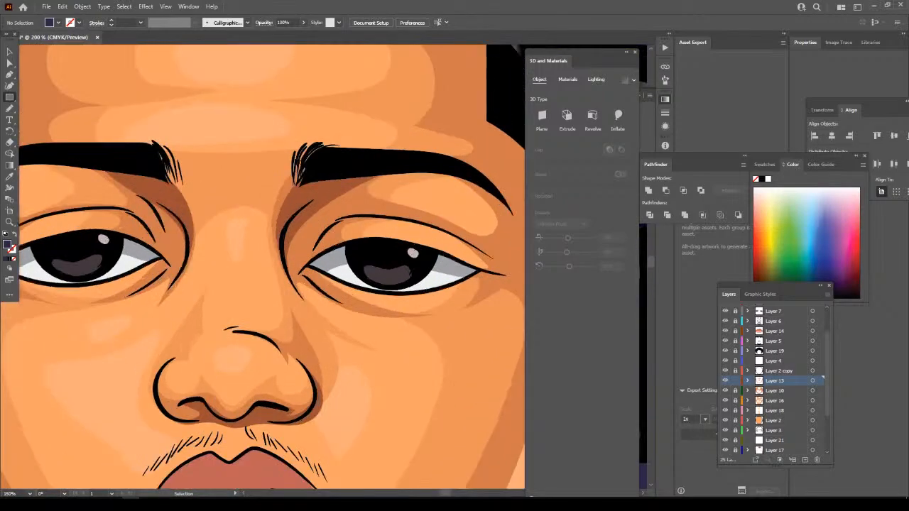
{"action": "scroll", "coordinate": [457, 338], "scroll_direction": "up", "scroll_amount": 2}
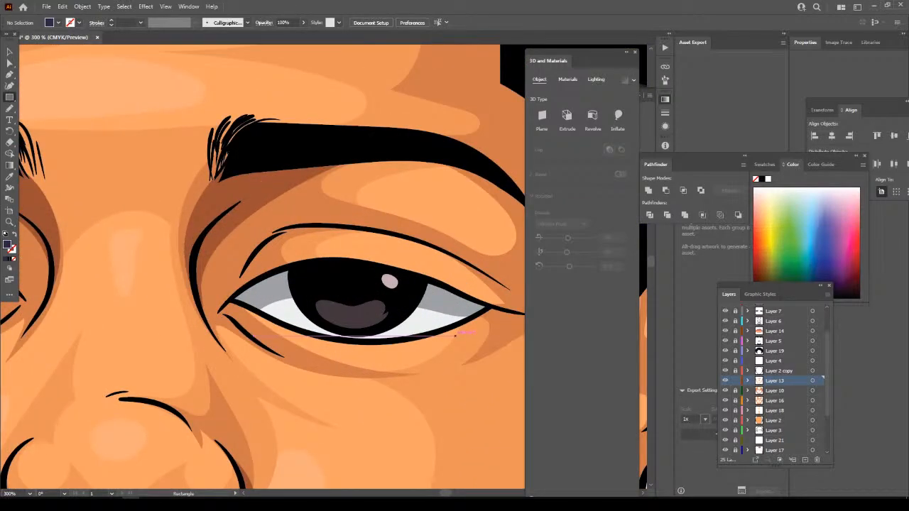
{"action": "left_click", "coordinate": [9, 177]}
{"action": "left_click", "coordinate": [192, 307]}
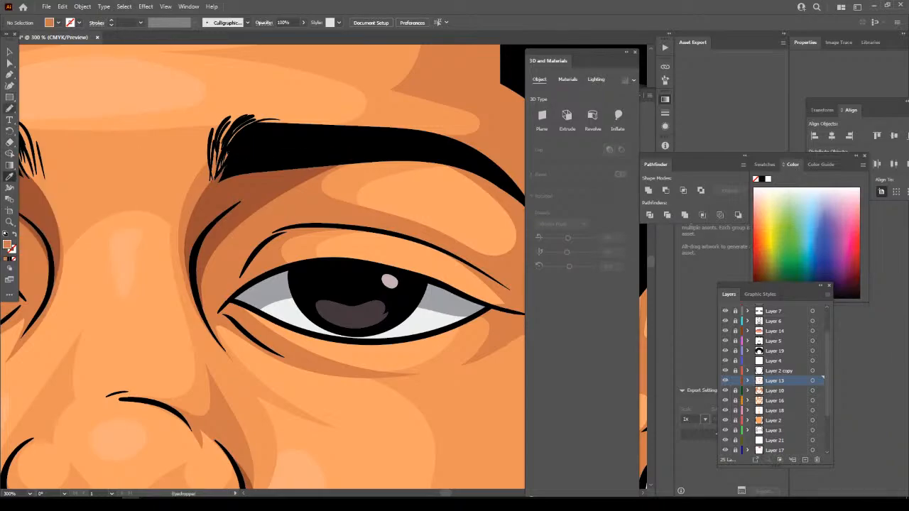
{"action": "left_click", "coordinate": [10, 109]}
{"action": "mouse_move", "coordinate": [203, 287]}
{"action": "left_mouse_down"}
{"action": "mouse_move", "coordinate": [236, 242]}
{"action": "mouse_move", "coordinate": [324, 221]}
{"action": "mouse_move", "coordinate": [306, 193]}
{"action": "mouse_move", "coordinate": [314, 163]}
{"action": "left_mouse_up"}
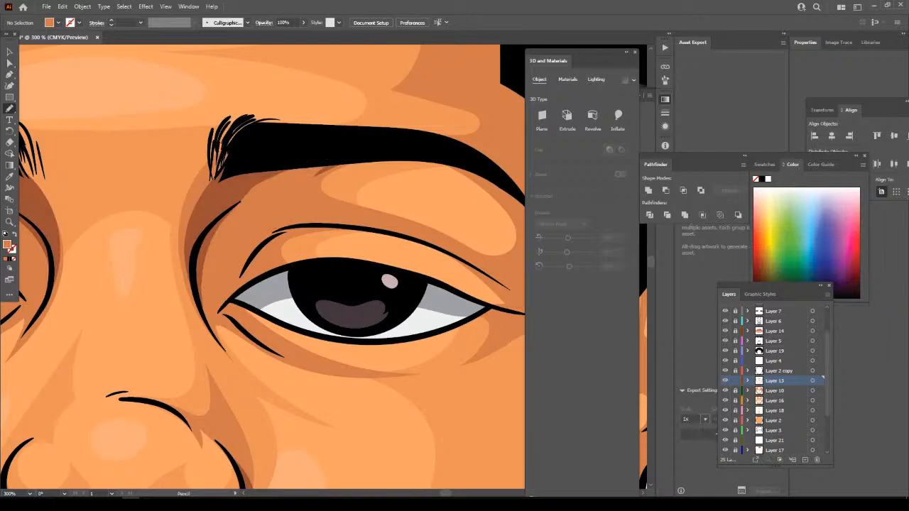
{"action": "key", "text": "v"}
{"action": "key", "text": "i"}
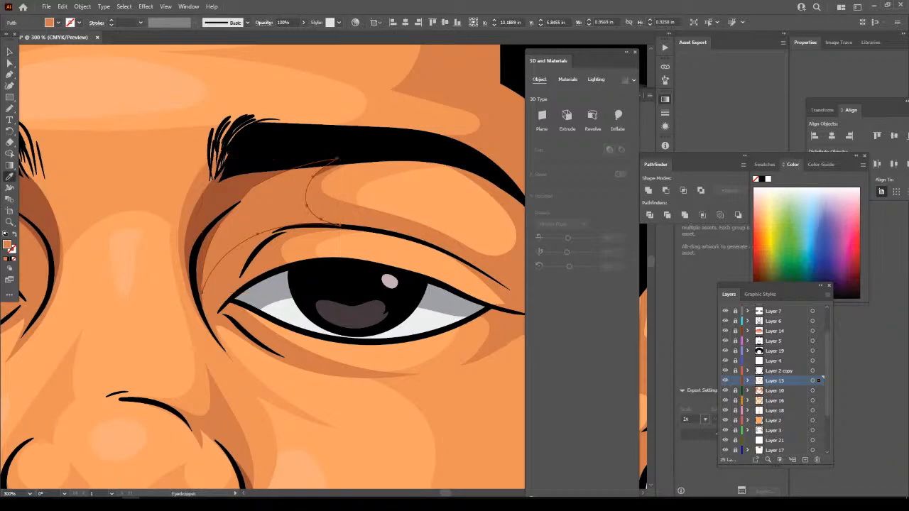
{"action": "left_click", "coordinate": [254, 185]}
{"action": "key", "text": "v"}
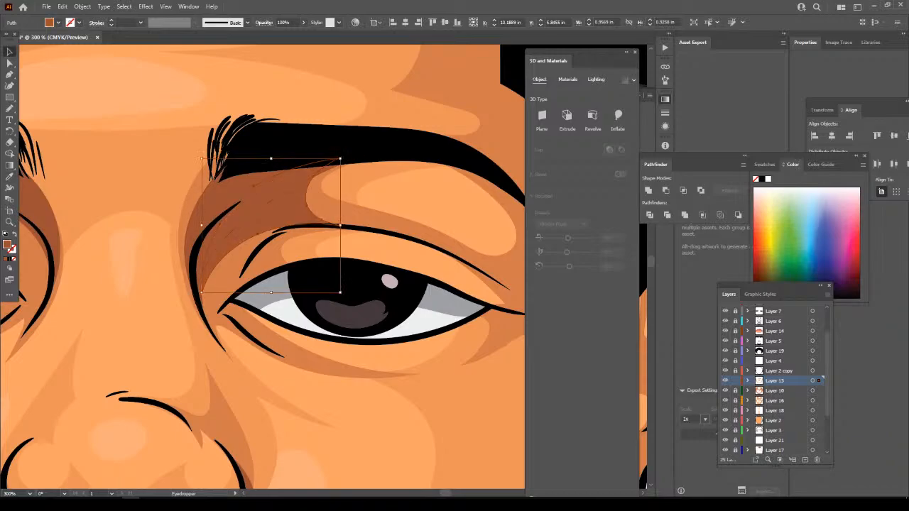
Deselect the finished shadow and draw a dark brown Pencil shadow shape down the inner corner fold of the eye on the image's right.
{"action": "left_click", "coordinate": [144, 111]}
{"action": "key", "text": "ctrl+minus"}
{"action": "key", "text": "ctrl+minus"}
{"action": "key", "text": "ctrl+minus"}
{"action": "key", "text": "ctrl+minus"}
{"action": "key", "text": "ctrl+minus"}
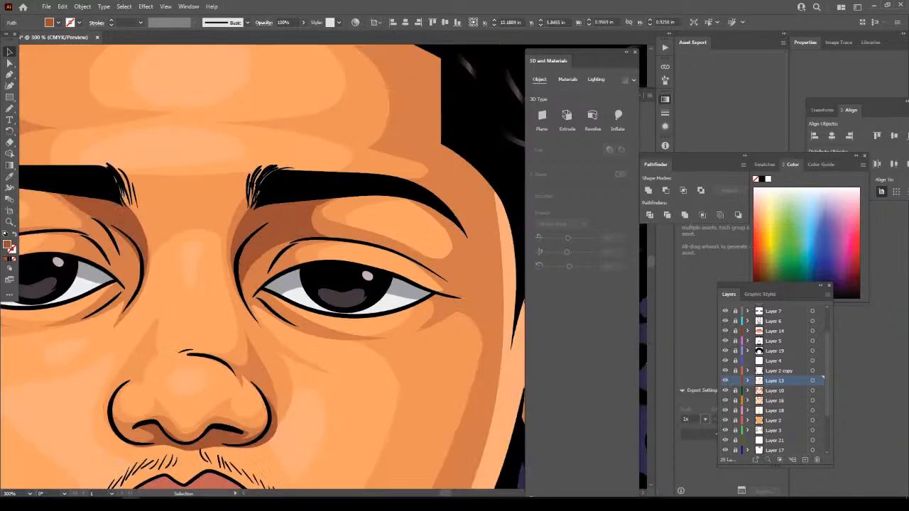
{"action": "key", "text": "ctrl+plus"}
{"action": "key", "text": "ctrl+plus"}
{"action": "key", "text": "ctrl+plus"}
{"action": "key", "text": "ctrl+plus"}
{"action": "key", "text": "ctrl+plus"}
{"action": "key", "text": "ctrl+plus"}
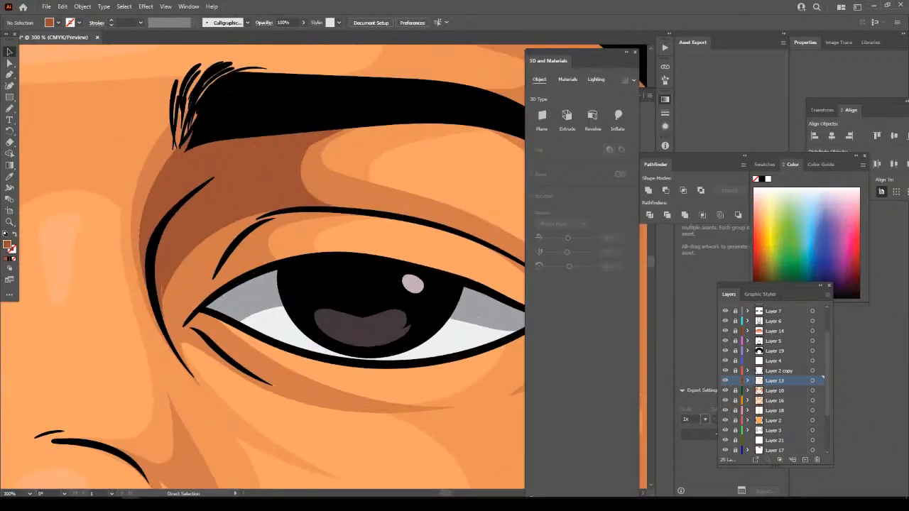
{"action": "left_click_drag", "start_coordinate": [477, 317], "coordinate": [488, 340]}
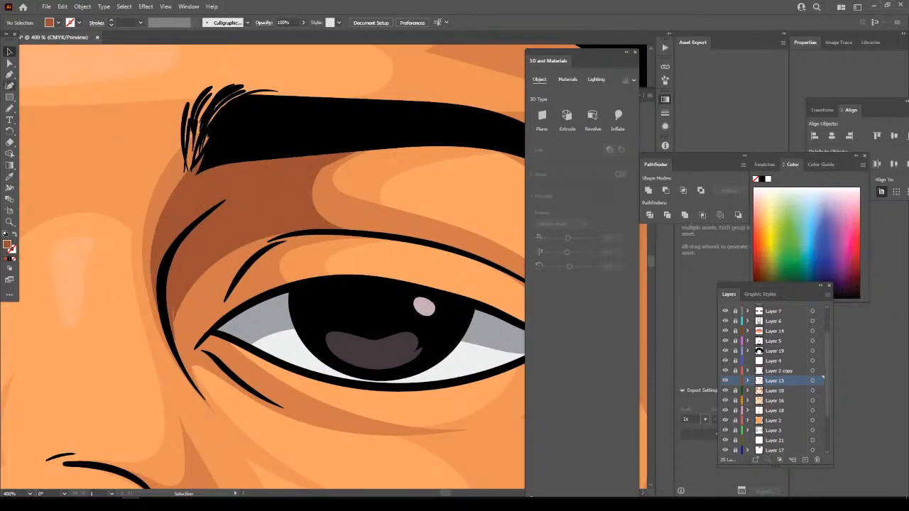
{"action": "key", "text": "n"}
{"action": "mouse_move", "coordinate": [168, 249]}
{"action": "left_mouse_down"}
{"action": "mouse_move", "coordinate": [164, 307]}
{"action": "mouse_move", "coordinate": [175, 346]}
{"action": "mouse_move", "coordinate": [222, 277]}
{"action": "mouse_move", "coordinate": [317, 233]}
{"action": "left_mouse_up"}
Draw a dark brown Pencil shadow shape between the inner crease lines of the eye on the image's left.
{"action": "key", "text": "ctrl+minus"}
{"action": "key", "text": "ctrl+minus"}
{"action": "key", "text": "ctrl+minus"}
{"action": "key", "text": "ctrl+minus"}
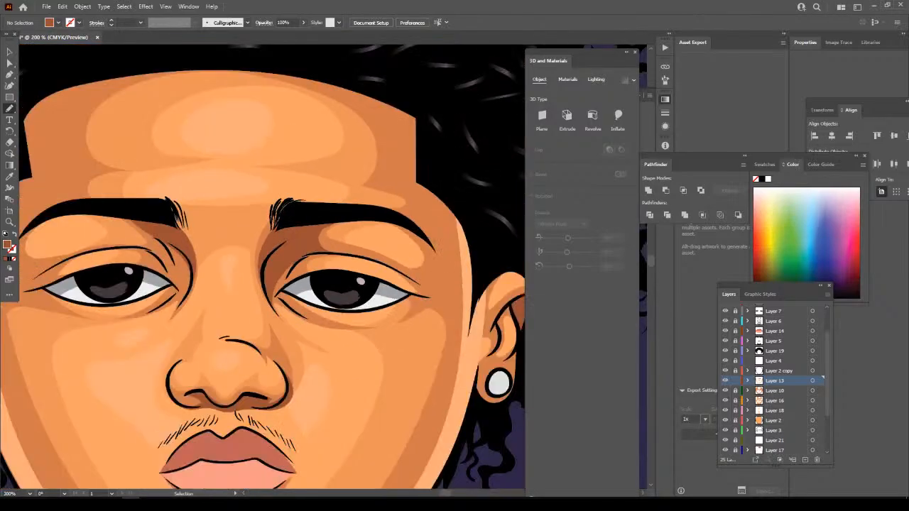
{"action": "key", "text": "ctrl+plus"}
{"action": "key", "text": "ctrl+plus"}
{"action": "key", "text": "ctrl+plus"}
{"action": "key", "text": "ctrl+plus"}
{"action": "key", "text": "ctrl+plus"}
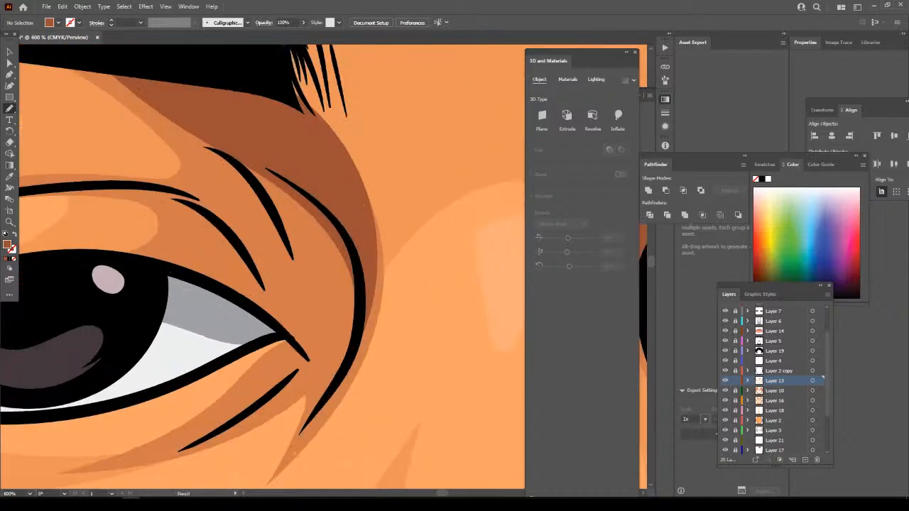
{"action": "mouse_move", "coordinate": [364, 286]}
{"action": "left_mouse_down"}
{"action": "mouse_move", "coordinate": [338, 381]}
{"action": "mouse_move", "coordinate": [306, 321]}
{"action": "mouse_move", "coordinate": [265, 287]}
{"action": "mouse_move", "coordinate": [256, 242]}
{"action": "mouse_move", "coordinate": [186, 135]}
{"action": "left_mouse_up"}
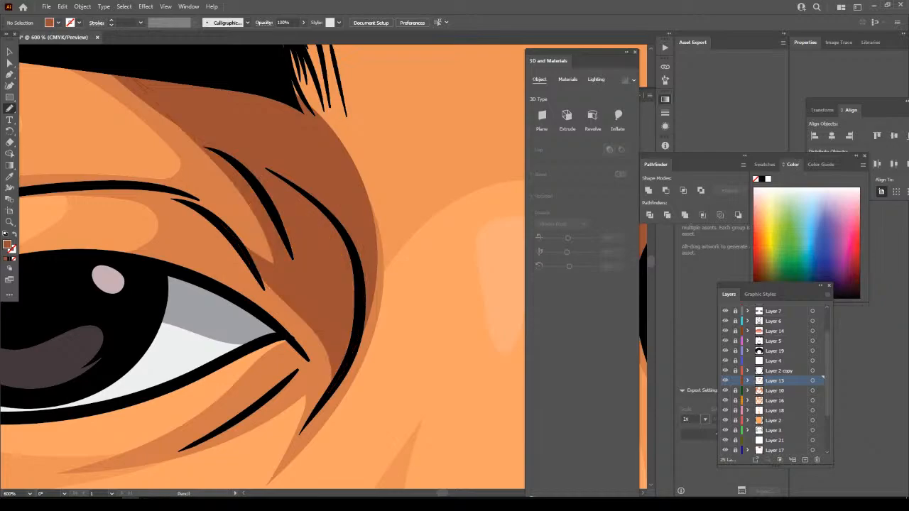
Examine the balance of the dark shadows around both eyes against the rest of the face.
{"action": "key", "text": "ctrl+minus"}
{"action": "key", "text": "ctrl+minus"}
{"action": "key", "text": "ctrl+minus"}
{"action": "key", "text": "ctrl+minus"}
{"action": "key", "text": "ctrl+minus"}
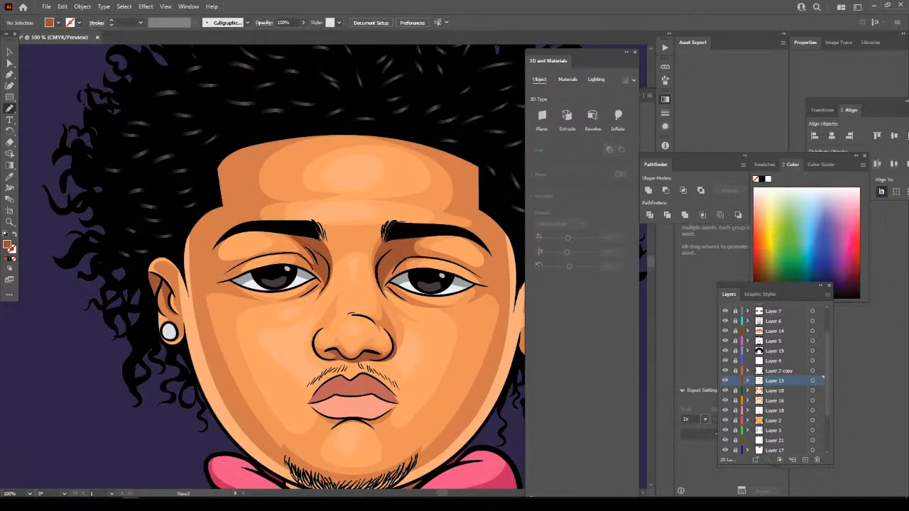
{"action": "key", "text": "ctrl+plus"}
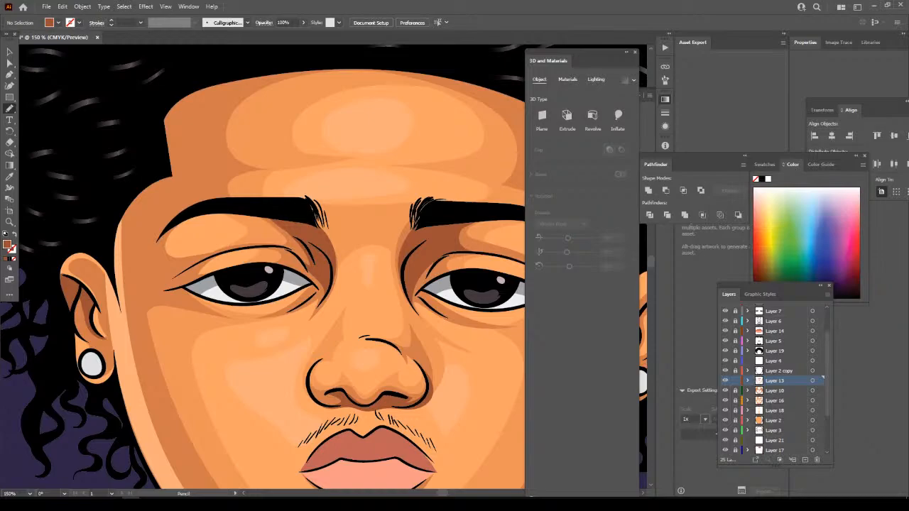
{"action": "key", "text": "ctrl+minus"}
{"action": "key", "text": "ctrl+minus"}
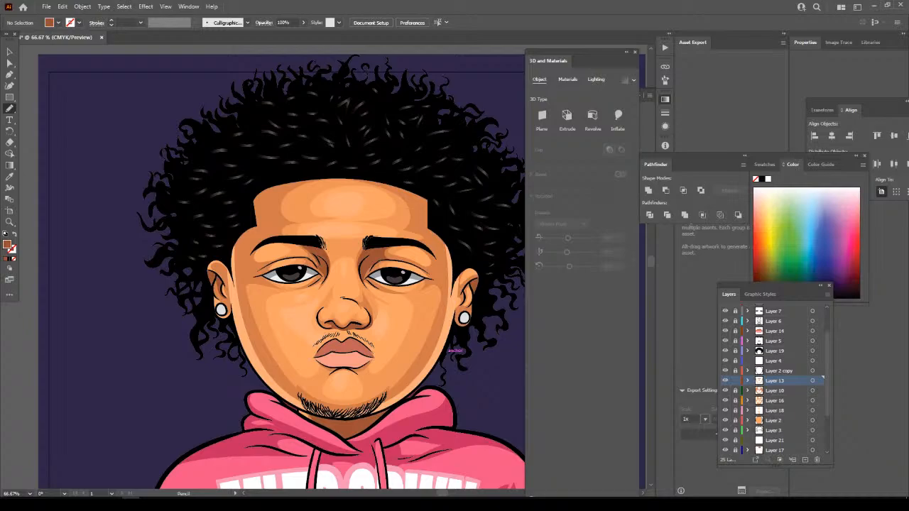
Extend the dark brown shadow on the image's right eye across the gap between the inner fold and upper eyelid with the Pencil.
{"action": "key", "text": "ctrl+plus"}
{"action": "key", "text": "ctrl+plus"}
{"action": "key", "text": "ctrl+plus"}
{"action": "key", "text": "ctrl+plus"}
{"action": "key", "text": "ctrl+plus"}
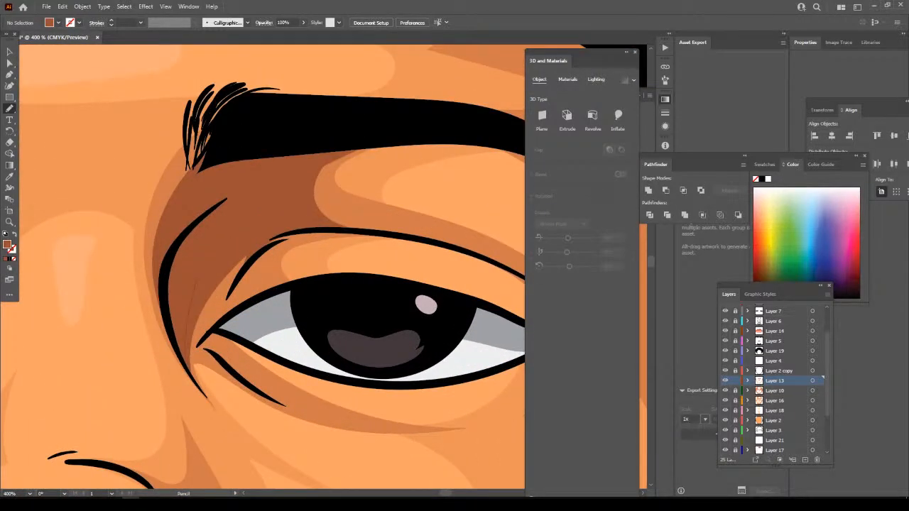
{"action": "left_click_drag", "start_coordinate": [258, 297], "coordinate": [277, 242]}
Fill the remaining gap beside the inner corner of the image's left eye with a matching dark brown Pencil shadow.
{"action": "key", "text": "ctrl+minus"}
{"action": "key", "text": "ctrl+minus"}
{"action": "key", "text": "ctrl+minus"}
{"action": "key", "text": "ctrl+minus"}
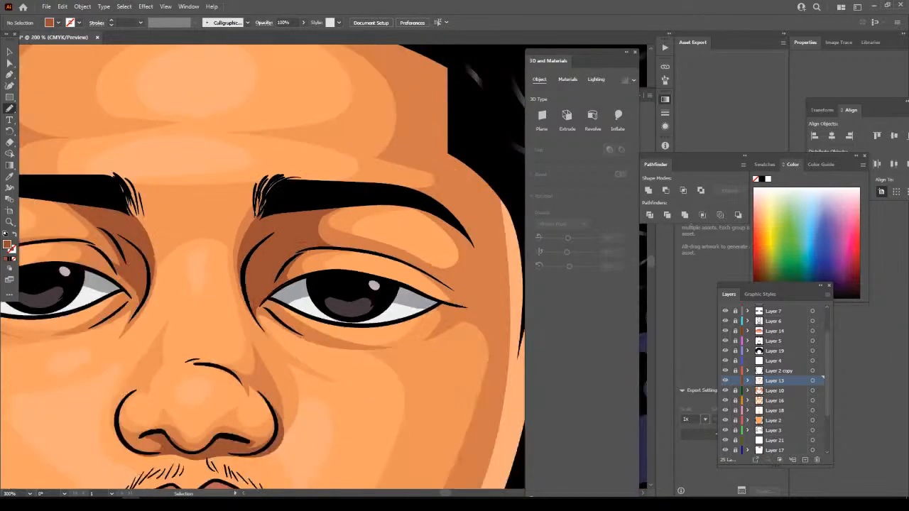
{"action": "scroll", "coordinate": [234, 325], "scroll_direction": "left", "scroll_amount": 3}
{"action": "key", "text": "ctrl+plus"}
{"action": "key", "text": "ctrl+plus"}
{"action": "key", "text": "ctrl+plus"}
{"action": "key", "text": "ctrl+plus"}
{"action": "key", "text": "ctrl+plus"}
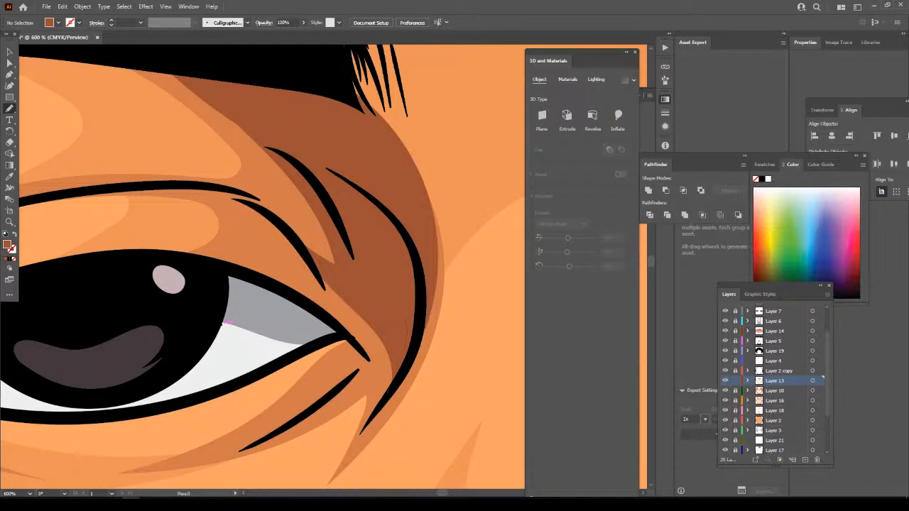
{"action": "mouse_move", "coordinate": [405, 352]}
{"action": "left_mouse_down"}
{"action": "mouse_move", "coordinate": [381, 388]}
{"action": "mouse_move", "coordinate": [345, 334]}
{"action": "mouse_move", "coordinate": [296, 291]}
{"action": "mouse_move", "coordinate": [208, 260]}
{"action": "mouse_move", "coordinate": [223, 201]}
{"action": "mouse_move", "coordinate": [156, 184]}
{"action": "mouse_move", "coordinate": [312, 212]}
{"action": "left_mouse_up"}
Draw a thin dark brown Pencil shadow along the under-eye crease at the inner corner of the image's right eye.
{"action": "key", "text": "ctrl+minus"}
{"action": "key", "text": "ctrl+minus"}
{"action": "key", "text": "ctrl+minus"}
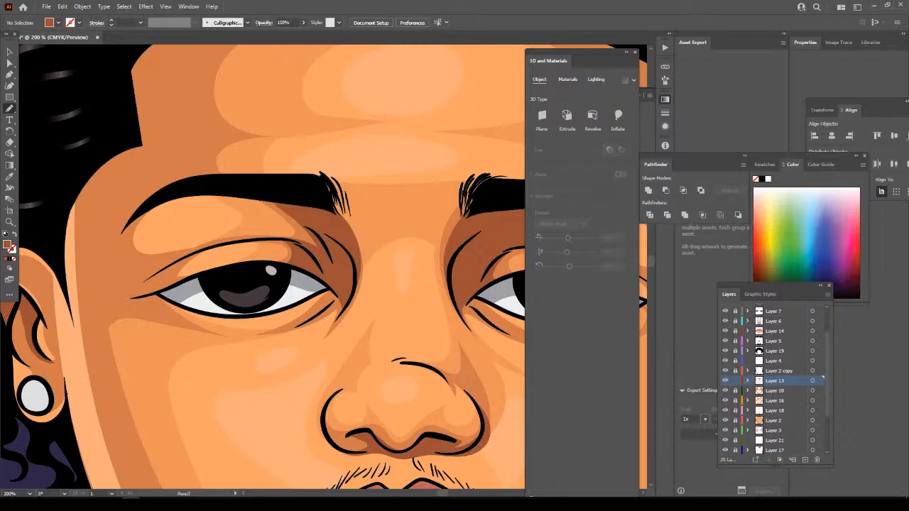
{"action": "key", "text": "ctrl+minus"}
{"action": "key", "text": "ctrl+minus"}
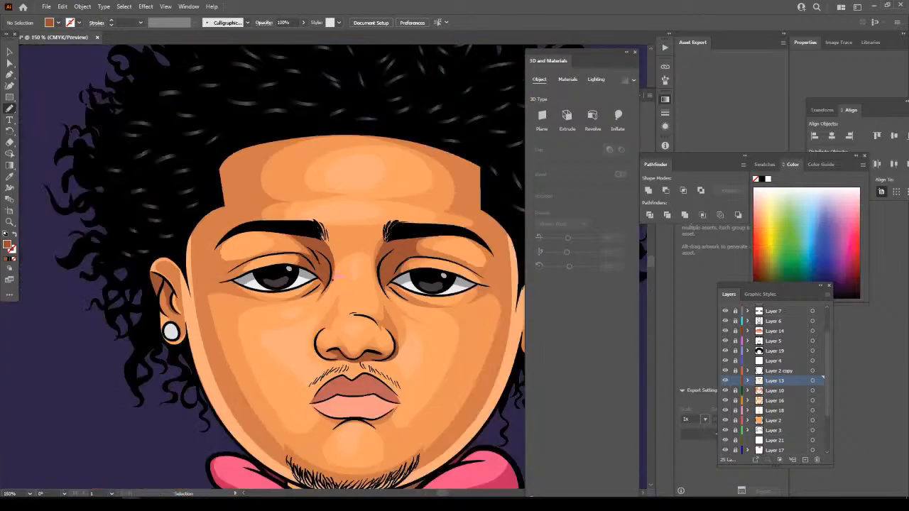
{"action": "key", "text": "ctrl+equal"}
{"action": "key", "text": "ctrl+equal"}
{"action": "key", "text": "ctrl+equal"}
{"action": "key", "text": "ctrl+equal"}
{"action": "scroll", "coordinate": [324, 267], "scroll_direction": "up", "scroll_amount": 1}
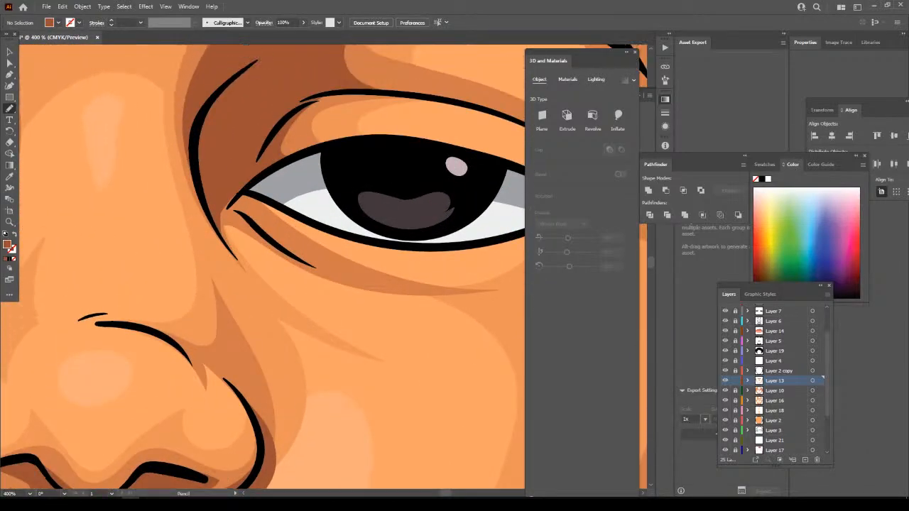
{"action": "mouse_move", "coordinate": [221, 211]}
{"action": "left_mouse_down"}
{"action": "mouse_move", "coordinate": [340, 273]}
{"action": "mouse_move", "coordinate": [242, 205]}
{"action": "mouse_move", "coordinate": [223, 211]}
{"action": "left_mouse_up"}
Draw a matching dark brown Pencil shadow along the under-eye crease at the inner corner of the image's left eye.
{"action": "key", "text": "ctrl+minus"}
{"action": "key", "text": "ctrl+minus"}
{"action": "key", "text": "ctrl+minus"}
{"action": "scroll", "coordinate": [313, 267], "scroll_direction": "left", "scroll_amount": 4}
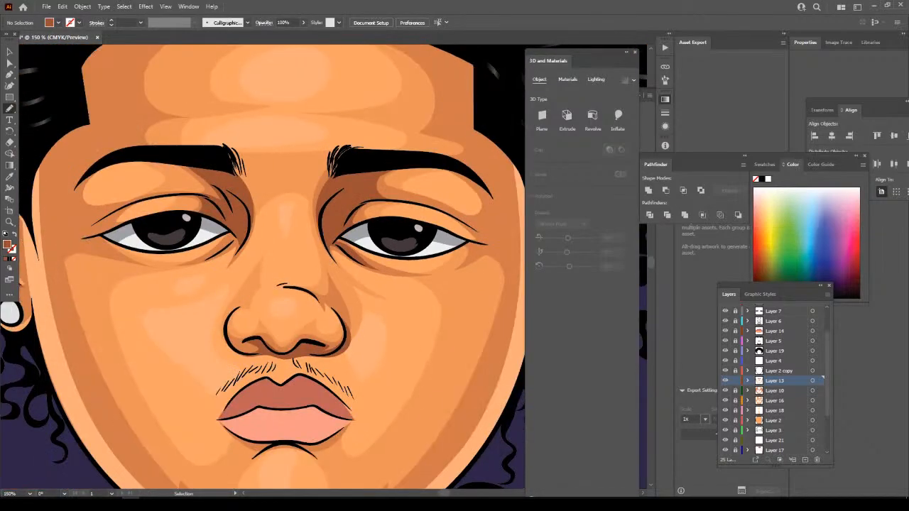
{"action": "key", "text": "ctrl+equal"}
{"action": "key", "text": "ctrl+equal"}
{"action": "scroll", "coordinate": [261, 243], "scroll_direction": "up", "scroll_amount": 2}
{"action": "scroll", "coordinate": [258, 273], "scroll_direction": "up", "scroll_amount": 1}
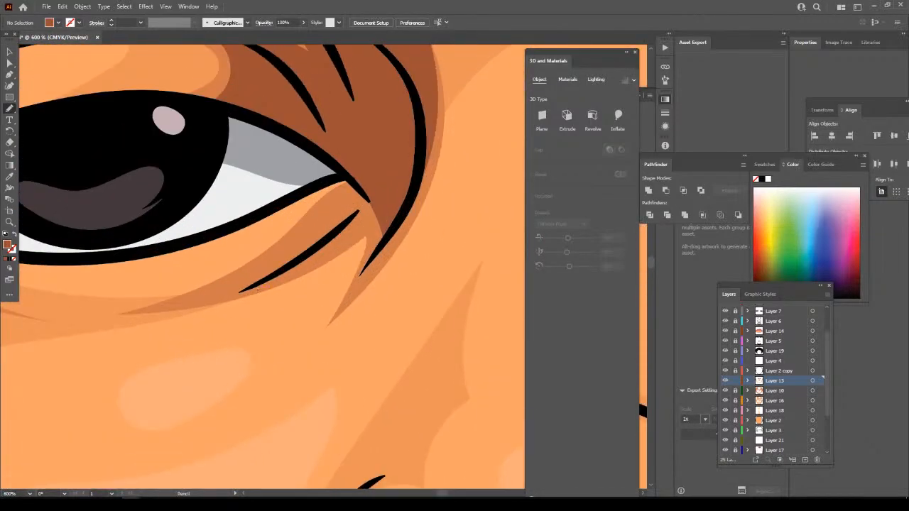
{"action": "mouse_move", "coordinate": [257, 290]}
{"action": "left_mouse_down"}
{"action": "mouse_move", "coordinate": [330, 237]}
{"action": "mouse_move", "coordinate": [247, 292]}
{"action": "mouse_move", "coordinate": [213, 300]}
{"action": "mouse_move", "coordinate": [348, 190]}
{"action": "left_mouse_up"}
Examine the whole portrait and hoodie to judge the new eye shadows at several magnifications.
{"action": "scroll", "coordinate": [280, 269], "scroll_direction": "down", "scroll_amount": 6}
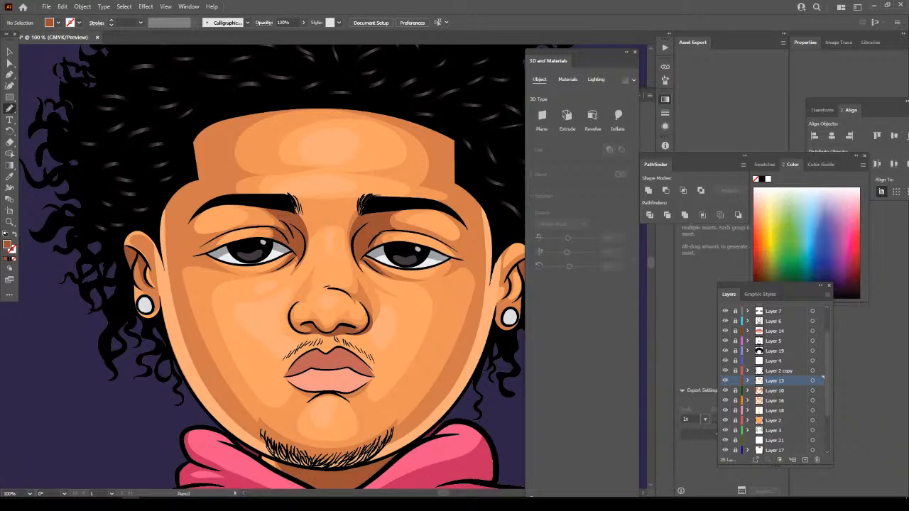
{"action": "scroll", "coordinate": [281, 268], "scroll_direction": "down", "scroll_amount": 4}
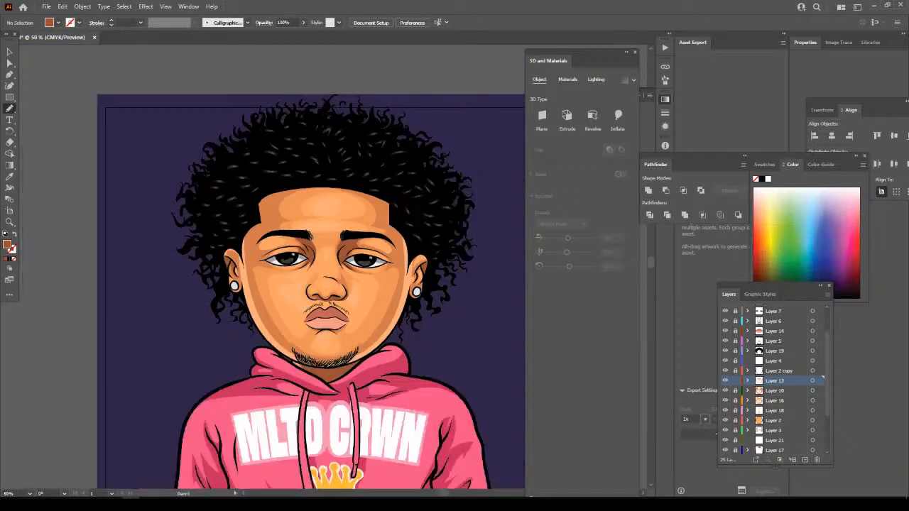
{"action": "scroll", "coordinate": [323, 250], "scroll_direction": "up", "scroll_amount": 4}
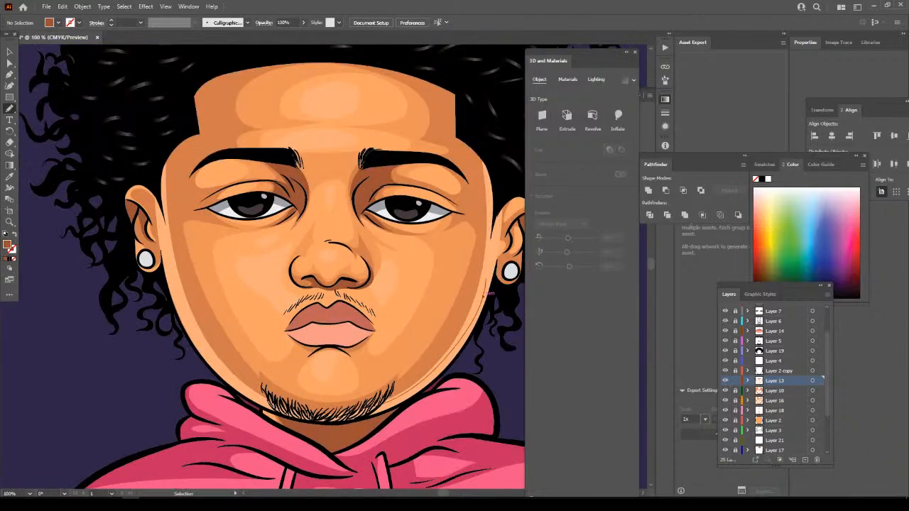
{"action": "scroll", "coordinate": [487, 292], "scroll_direction": "down", "scroll_amount": 1}
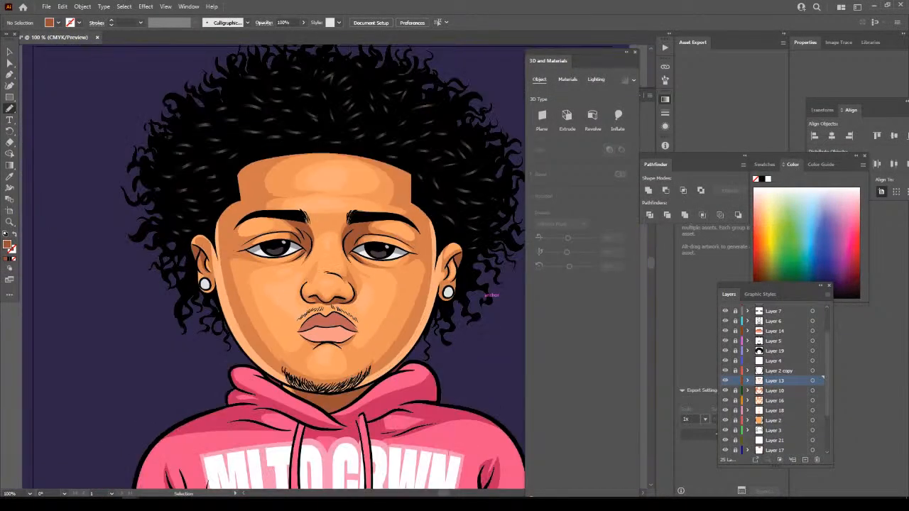
{"action": "scroll", "coordinate": [489, 294], "scroll_direction": "down", "scroll_amount": 1}
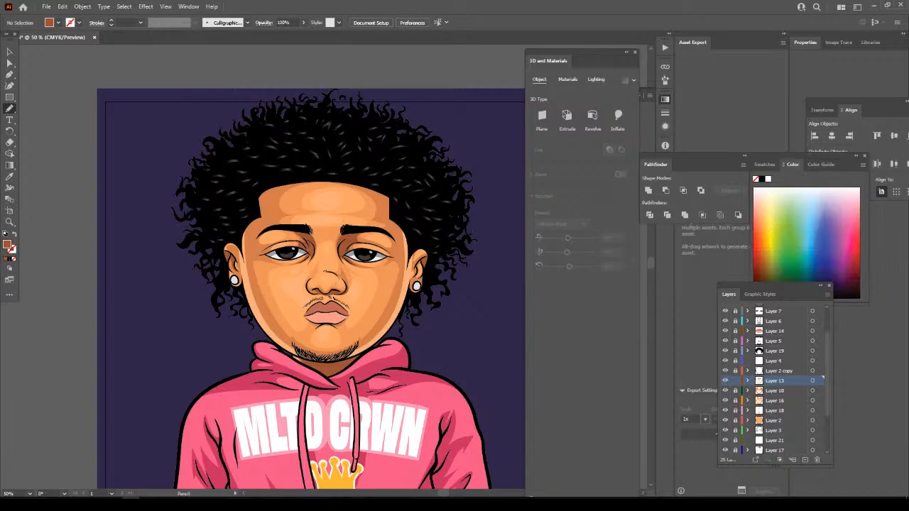
{"action": "key", "text": "ctrl+minus"}
{"action": "key", "text": "ctrl+minus"}
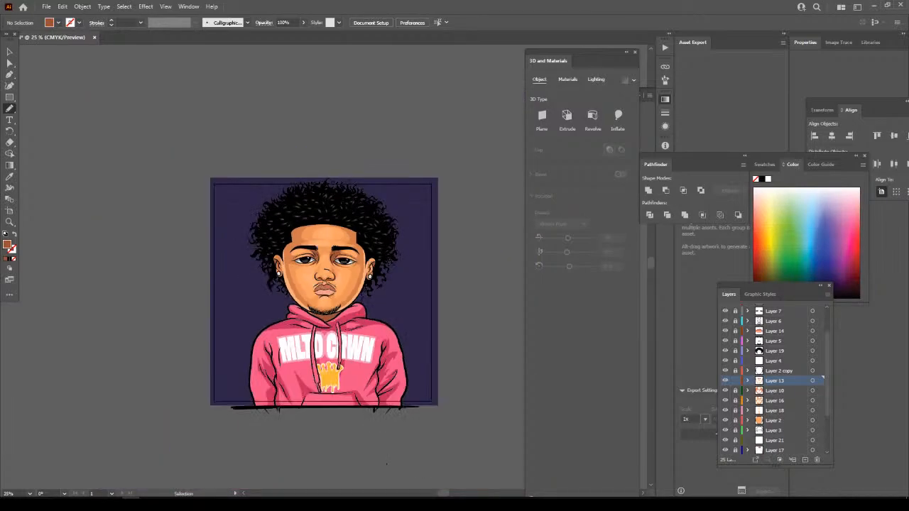
{"action": "key", "text": "ctrl+equal"}
{"action": "key", "text": "ctrl+equal"}
{"action": "key", "text": "ctrl+equal"}
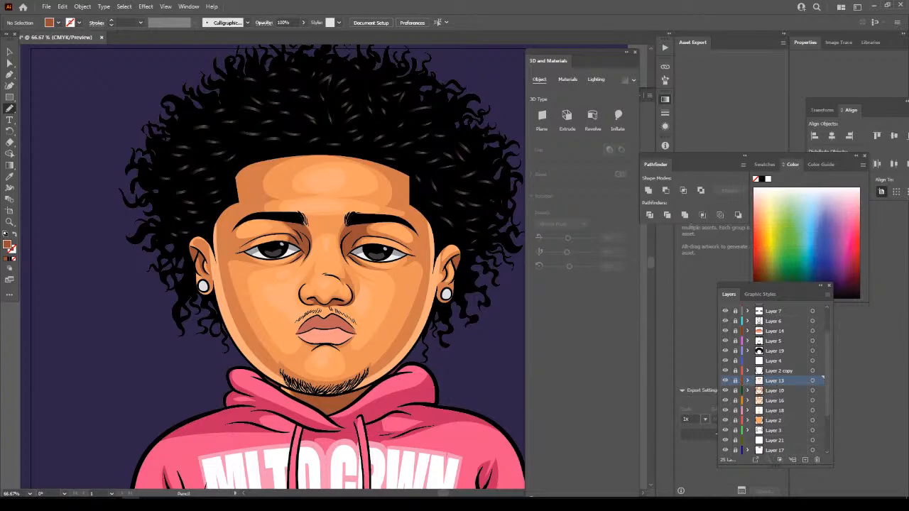
Make Layer 4 the active layer and save the document.
{"action": "left_click", "coordinate": [781, 361]}
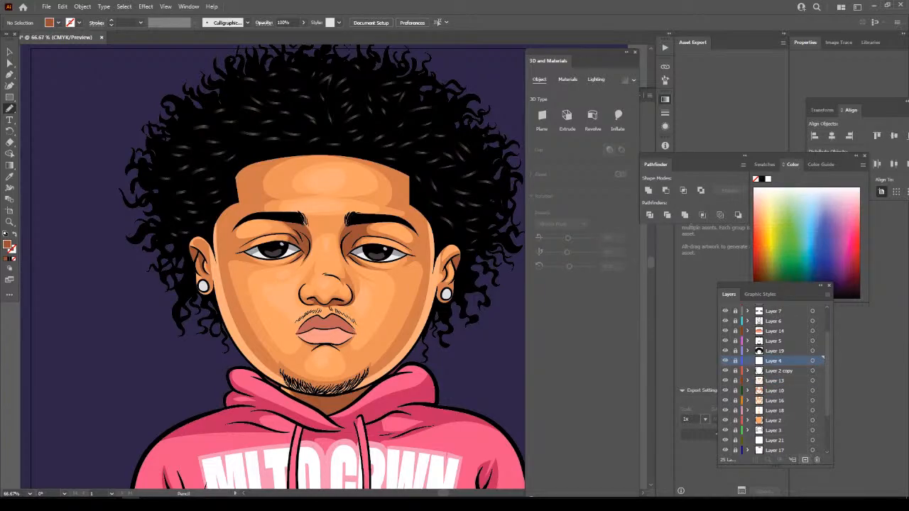
{"action": "key", "text": "ctrl+minus"}
{"action": "key", "text": "ctrl+minus"}
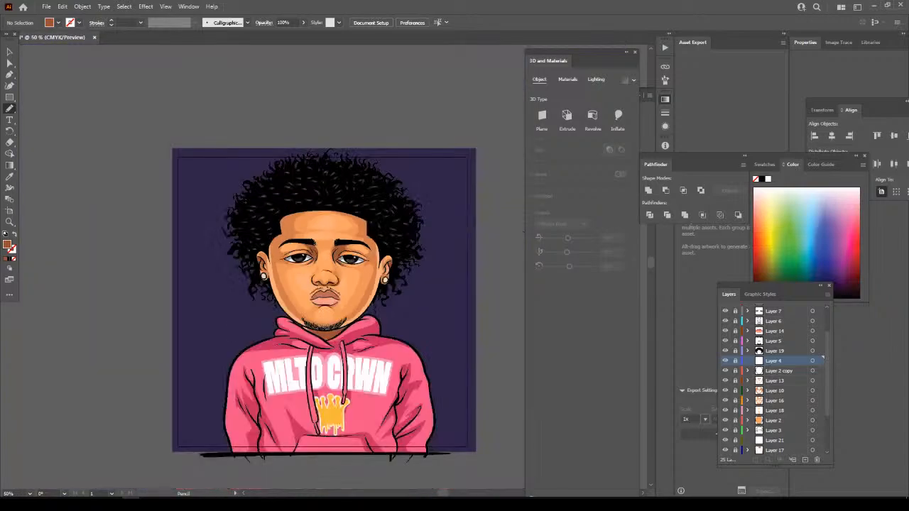
{"action": "key", "text": "ctrl+plus"}
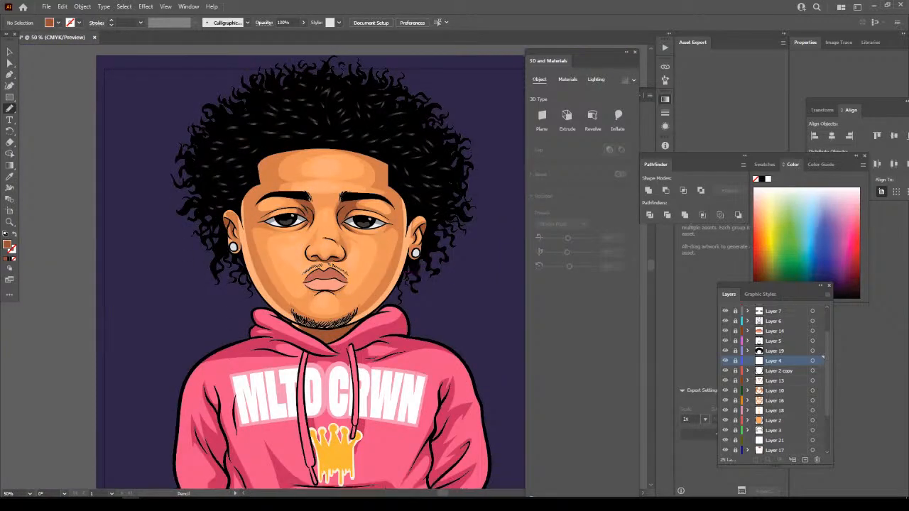
{"action": "left_click", "coordinate": [46, 6]}
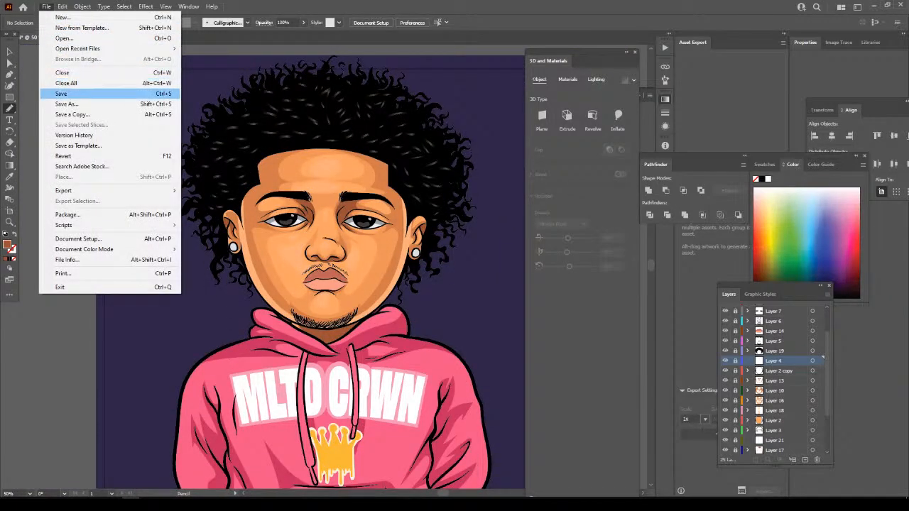
{"action": "left_click", "coordinate": [62, 94]}
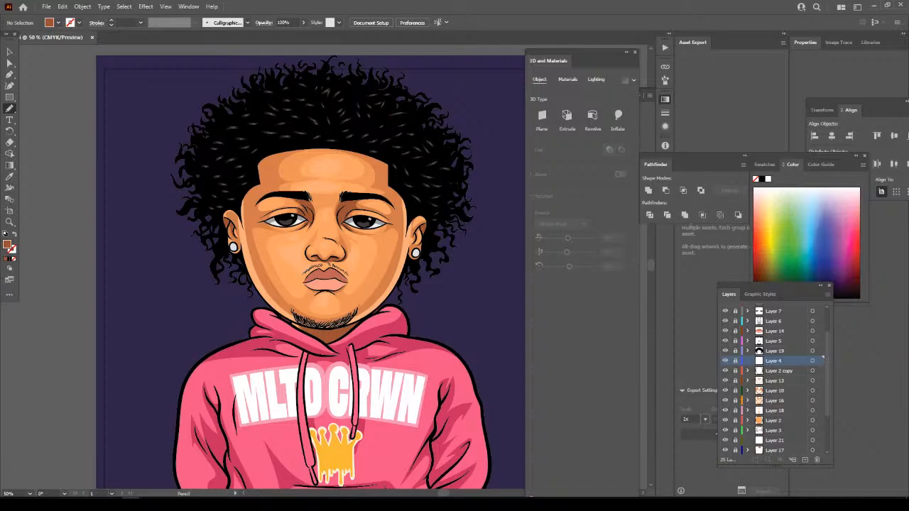
Examine the shading of the eyes, nose and cheeks up close and against the full portrait.
{"action": "key", "text": "ctrl+minus"}
{"action": "key", "text": "ctrl+equal"}
{"action": "key", "text": "ctrl+equal"}
{"action": "key", "text": "ctrl+equal"}
{"action": "scroll", "coordinate": [326, 266], "scroll_direction": "up", "scroll_amount": 1}
{"action": "scroll", "coordinate": [327, 267], "scroll_direction": "up", "scroll_amount": 1}
{"action": "key", "text": "ctrl+equal"}
{"action": "scroll", "coordinate": [327, 267], "scroll_direction": "right", "scroll_amount": 1}
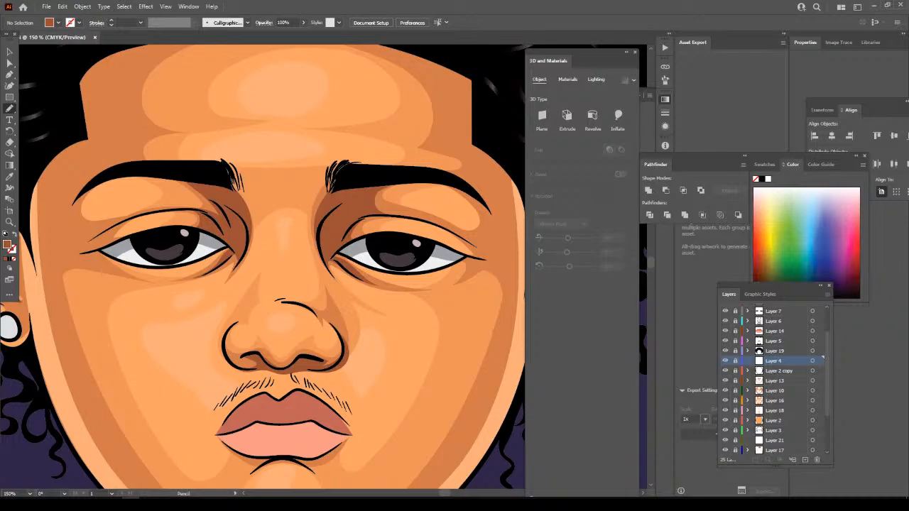
{"action": "key", "text": "ctrl+minus"}
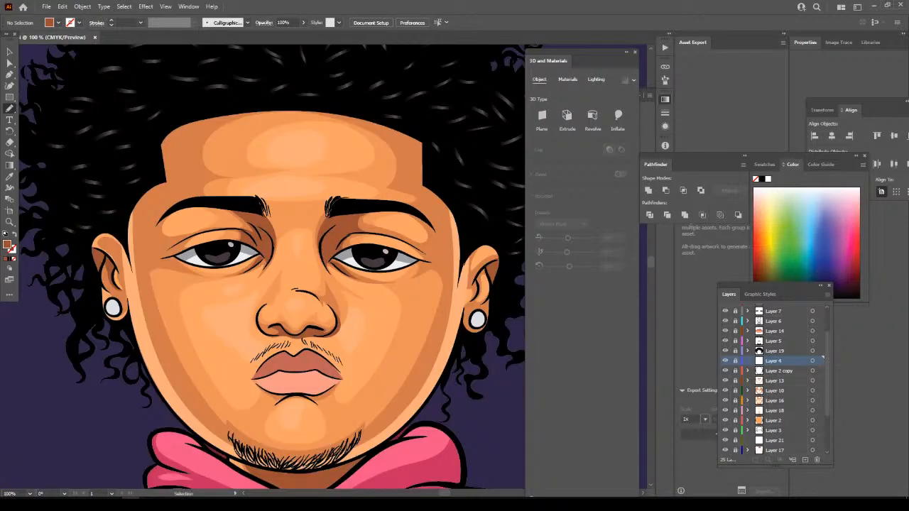
{"action": "key", "text": "ctrl+minus"}
{"action": "scroll", "coordinate": [327, 267], "scroll_direction": "down", "scroll_amount": 1}
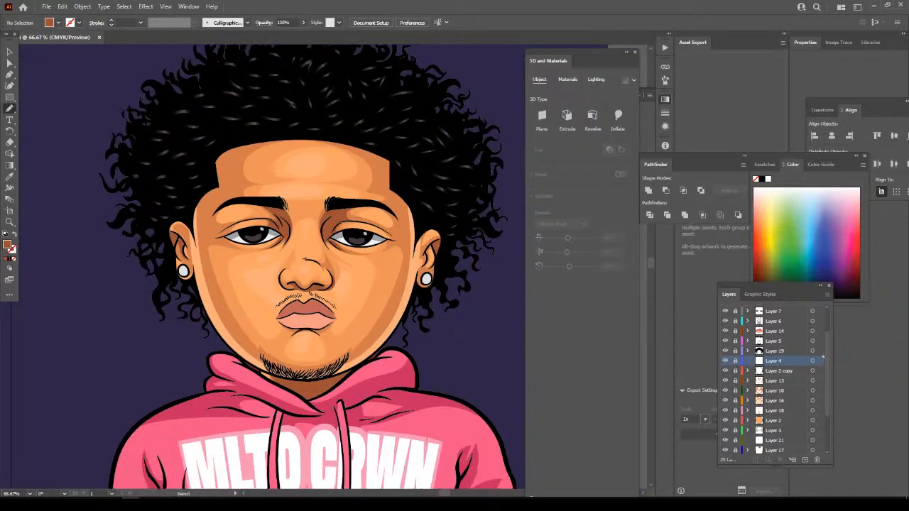
{"action": "key", "text": "ctrl+equal"}
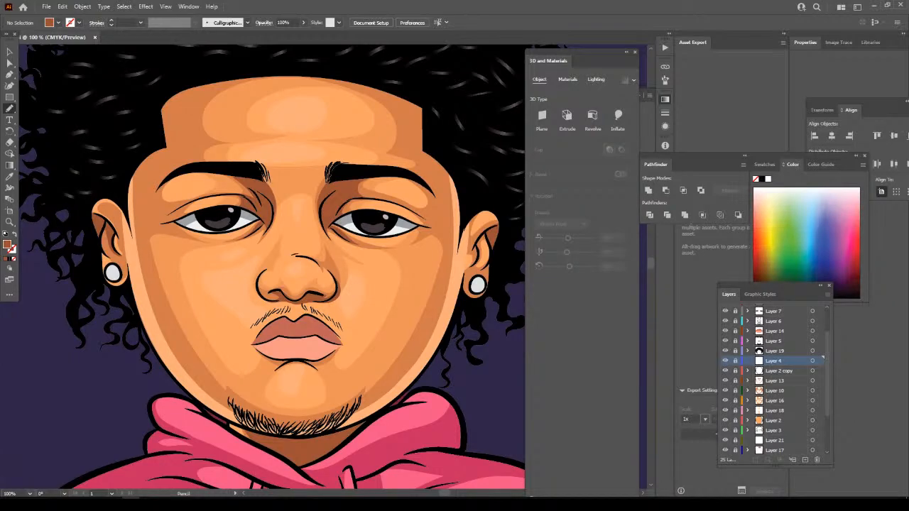
Make Layer 13 active, hide and show the layer directly beneath it to compare the face shading, and view the whole artboard.
{"action": "left_click", "coordinate": [782, 381]}
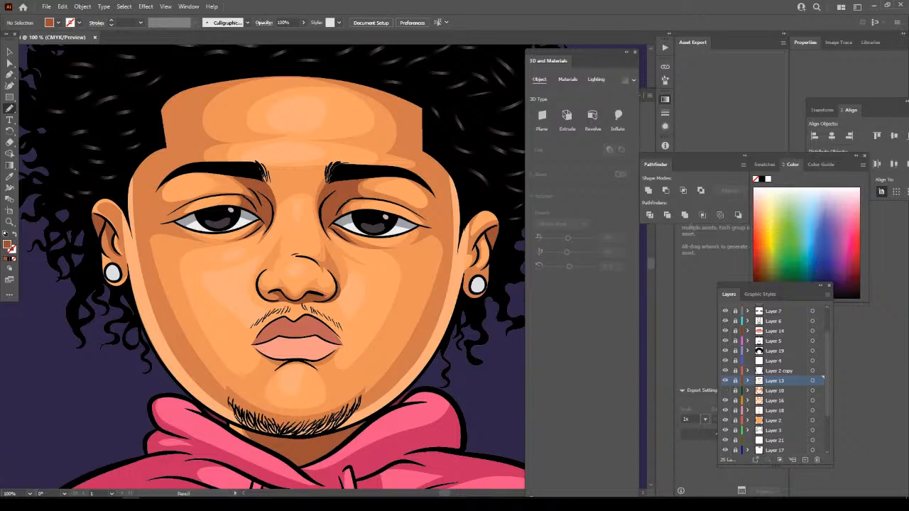
{"action": "left_click", "coordinate": [725, 391]}
{"action": "left_click", "coordinate": [726, 391]}
{"action": "key", "text": "ctrl+0"}
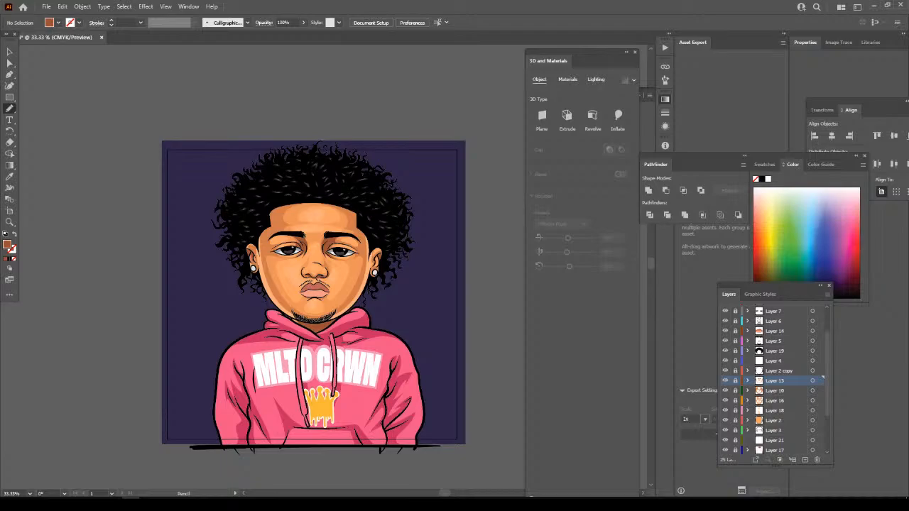
Examine the face shading up close, then hide and show Layer 4 to compare its effect on the portrait.
{"action": "key", "text": "ctrl+1"}
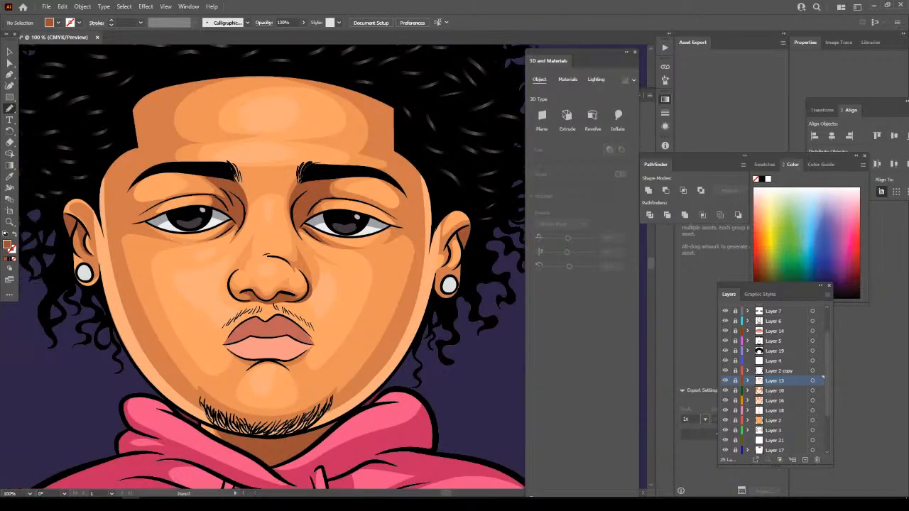
{"action": "key", "text": "ctrl+equal"}
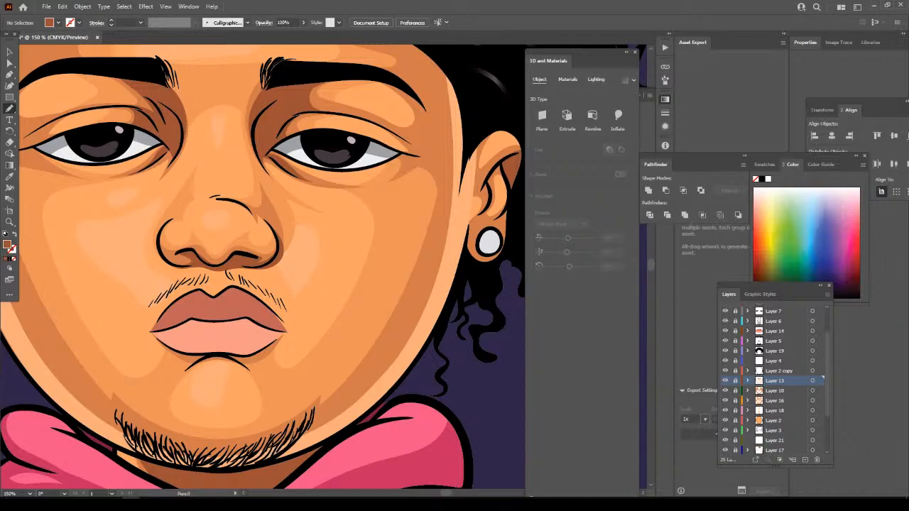
{"action": "scroll", "coordinate": [263, 263], "scroll_direction": "up", "scroll_amount": 1}
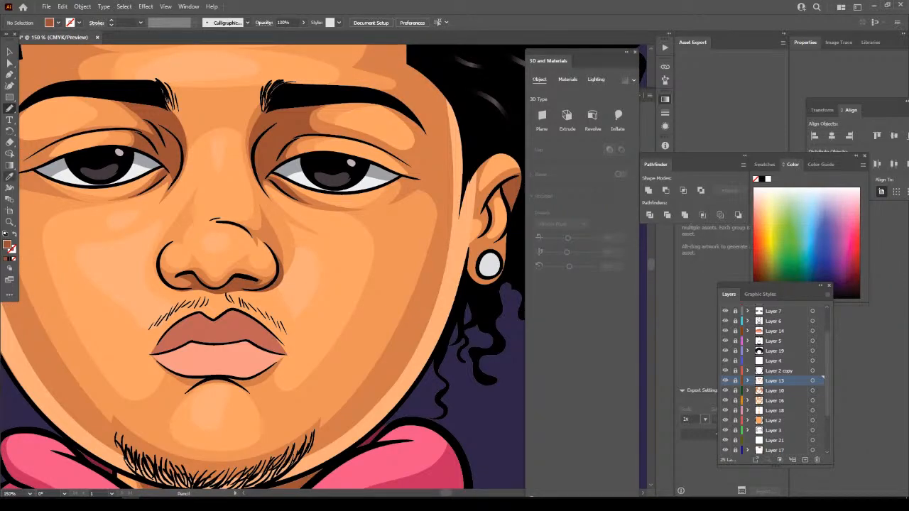
{"action": "left_click", "coordinate": [9, 176]}
{"action": "left_click", "coordinate": [725, 381]}
{"action": "key", "text": "ctrl+minus"}
{"action": "key", "text": "ctrl+minus"}
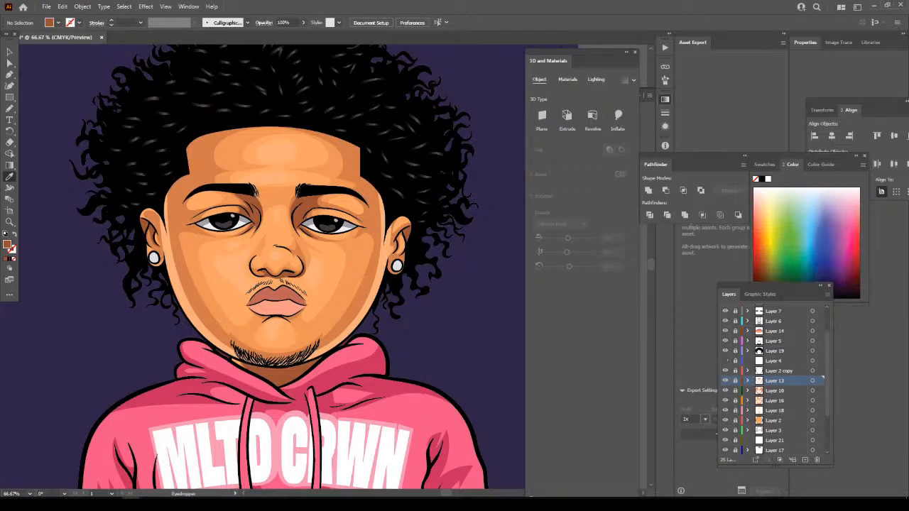
{"action": "left_click", "coordinate": [726, 360]}
Hide and show the face shading layers from Layer 16 up to Layer 13 in turn to compare what each contributes.
{"action": "left_click", "coordinate": [725, 410]}
{"action": "left_click", "coordinate": [725, 400]}
{"action": "left_click", "coordinate": [725, 400]}
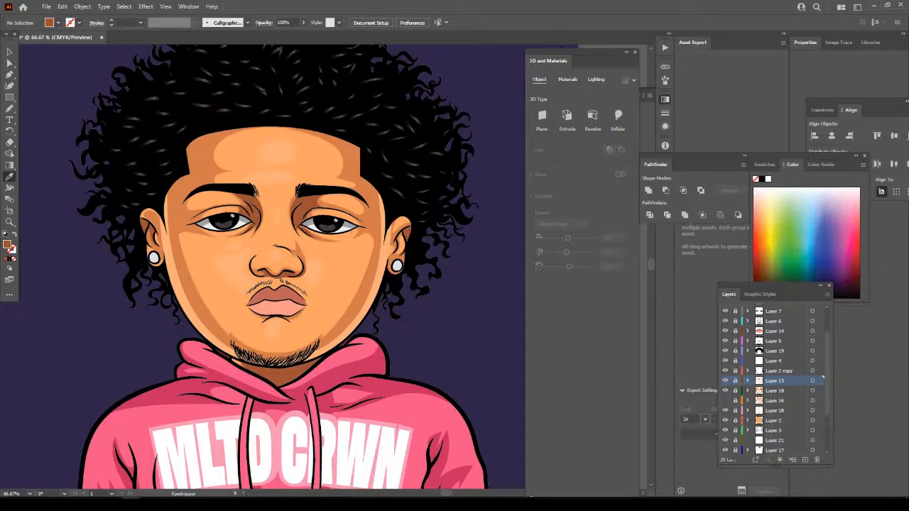
{"action": "left_click", "coordinate": [725, 400]}
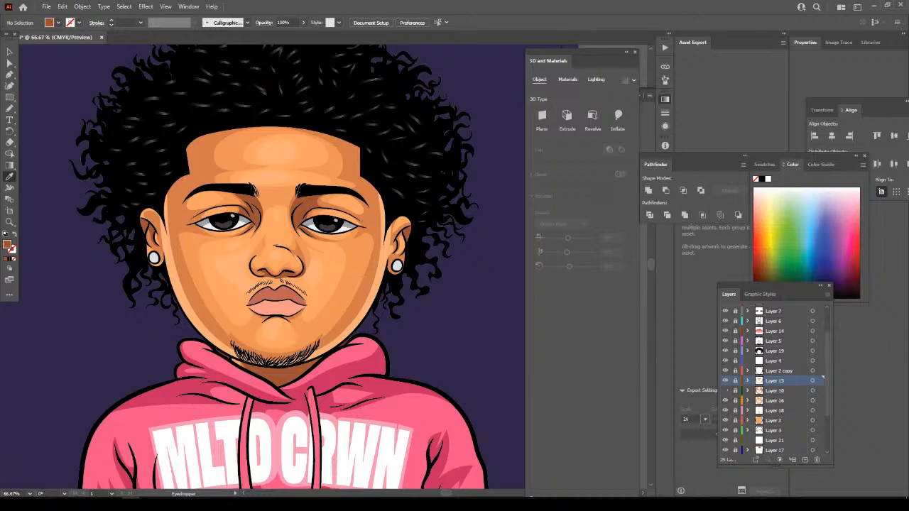
{"action": "left_click", "coordinate": [725, 400]}
{"action": "left_click", "coordinate": [725, 401]}
{"action": "left_click", "coordinate": [726, 401]}
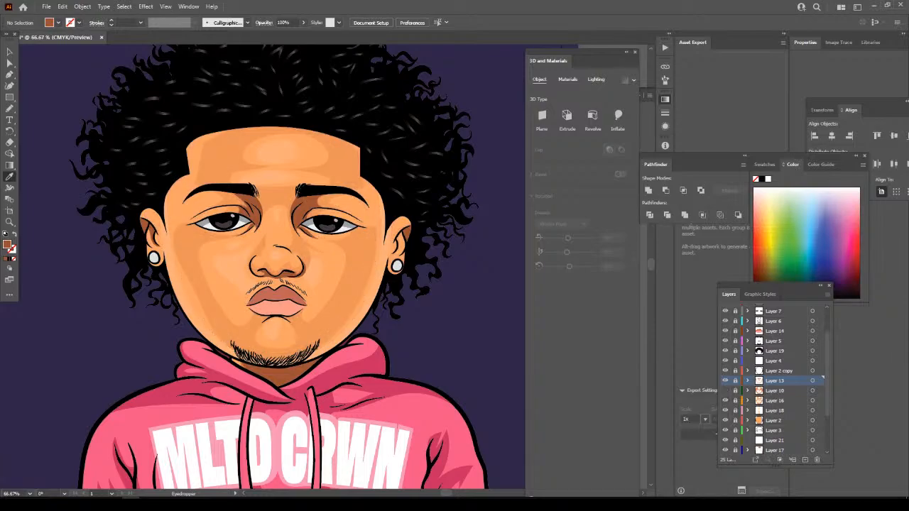
{"action": "left_click", "coordinate": [725, 400]}
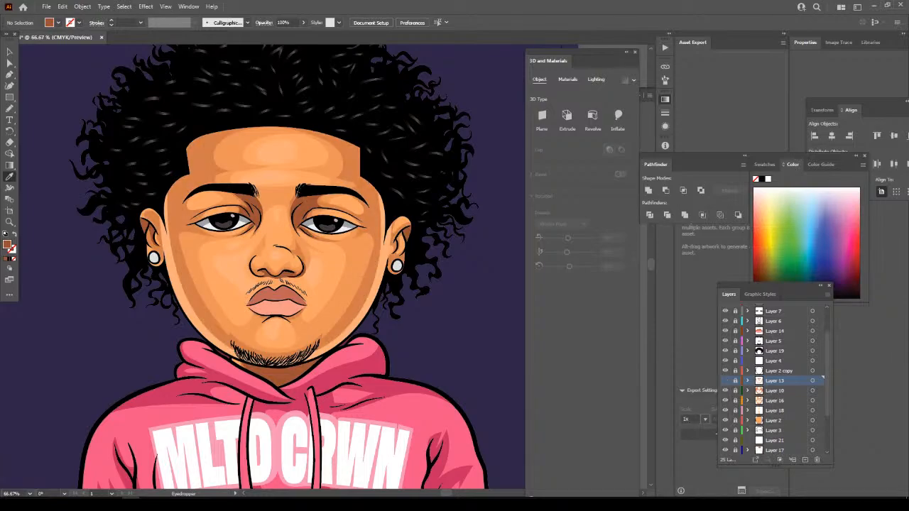
{"action": "left_click", "coordinate": [725, 401]}
{"action": "left_click", "coordinate": [726, 400]}
Unlock Layer 13 and save the document.
{"action": "left_click", "coordinate": [735, 381]}
{"action": "key", "text": "ctrl+minus"}
{"action": "key", "text": "ctrl+minus"}
{"action": "scroll", "coordinate": [300, 285], "scroll_direction": "up", "scroll_amount": 2}
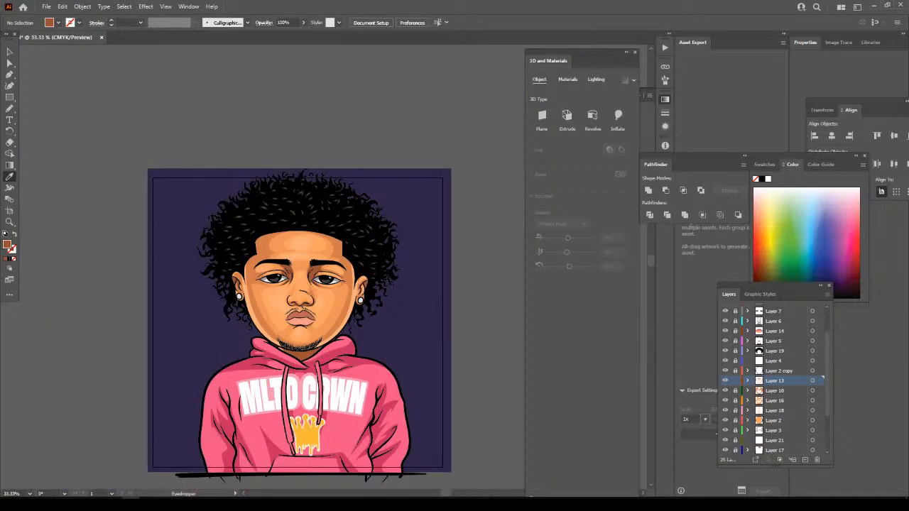
{"action": "left_click", "coordinate": [47, 7]}
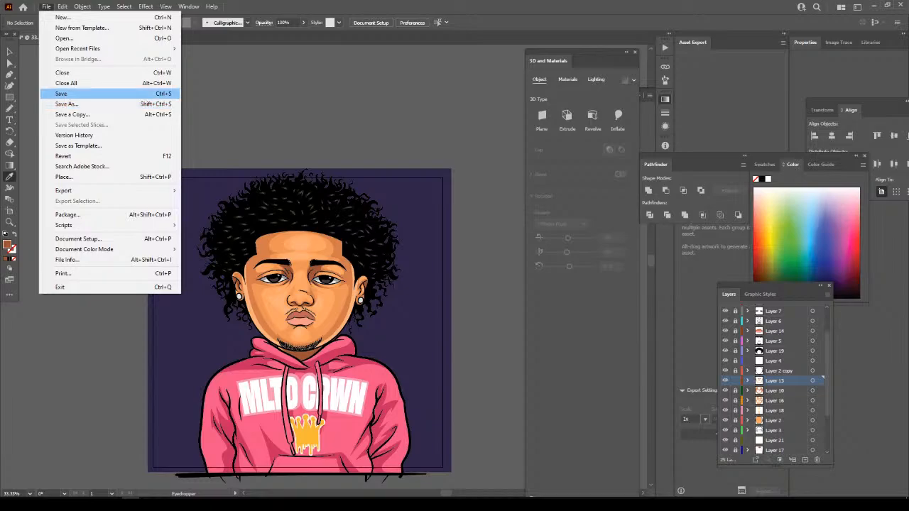
{"action": "left_click", "coordinate": [64, 93]}
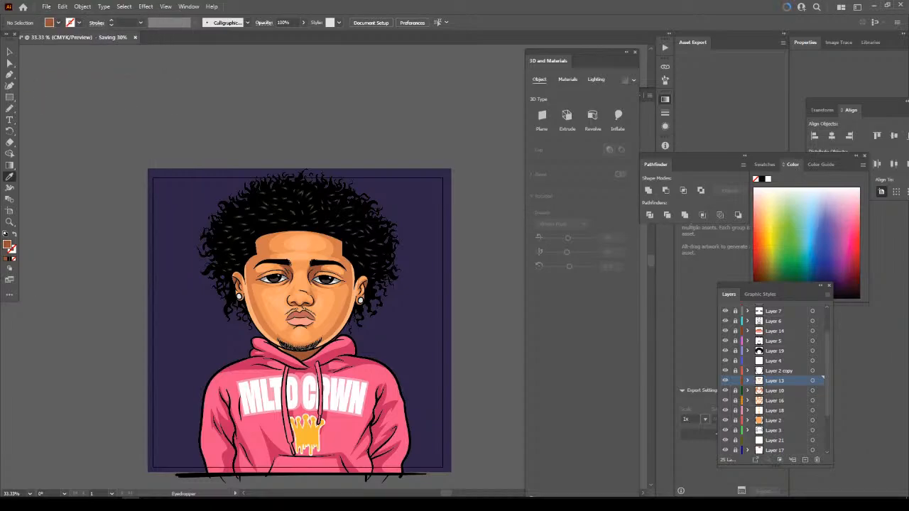
Sample the peach highlight stroke along the left edge of the face with the Eyedropper.
{"action": "key", "text": "ctrl+="}
{"action": "key", "text": "ctrl+="}
{"action": "key", "text": "ctrl+="}
{"action": "key", "text": "ctrl+="}
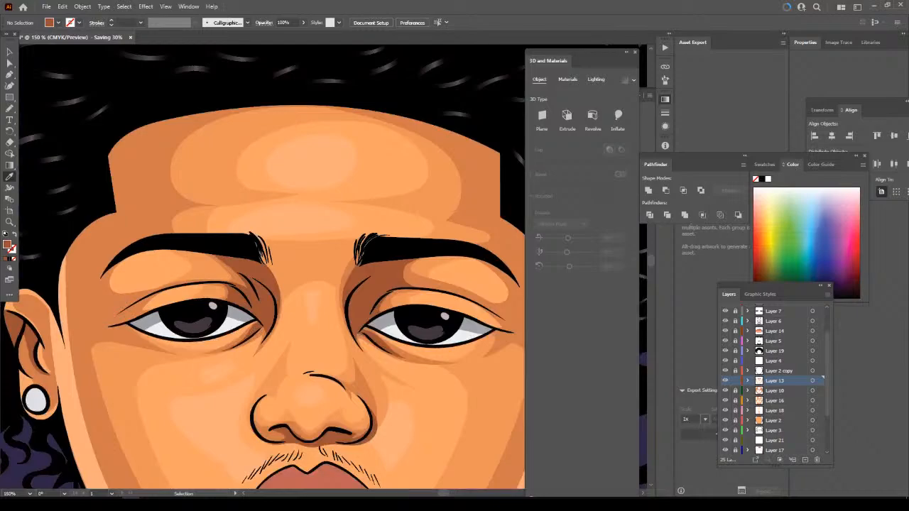
{"action": "scroll", "coordinate": [505, 361], "scroll_direction": "left", "scroll_amount": 4}
{"action": "scroll", "coordinate": [506, 361], "scroll_direction": "up", "scroll_amount": 2}
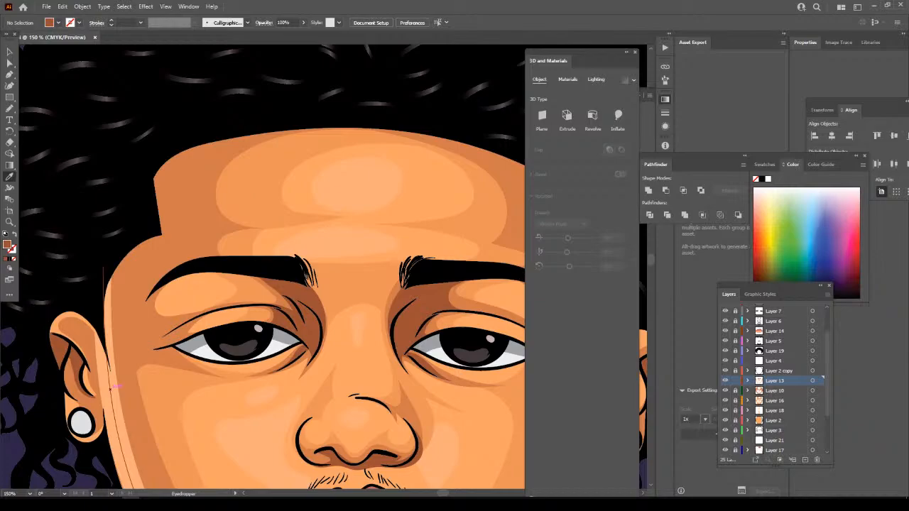
{"action": "left_click", "coordinate": [112, 389]}
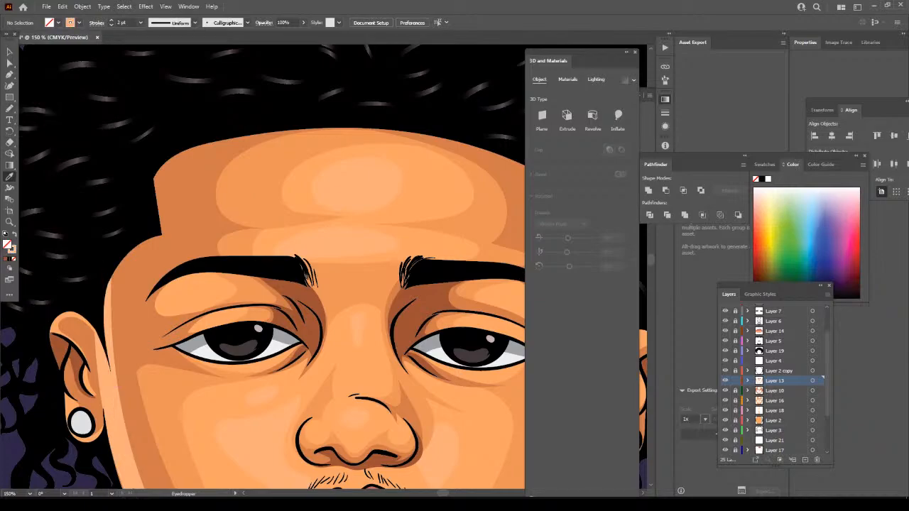
Set the stroke weight to 3 pt and paint a peach highlight along the top hairline of the forehead with the Paintbrush.
{"action": "key", "text": "b"}
{"action": "scroll", "coordinate": [155, 277], "scroll_direction": "down", "scroll_amount": 1}
{"action": "scroll", "coordinate": [321, 274], "scroll_direction": "up", "scroll_amount": 1}
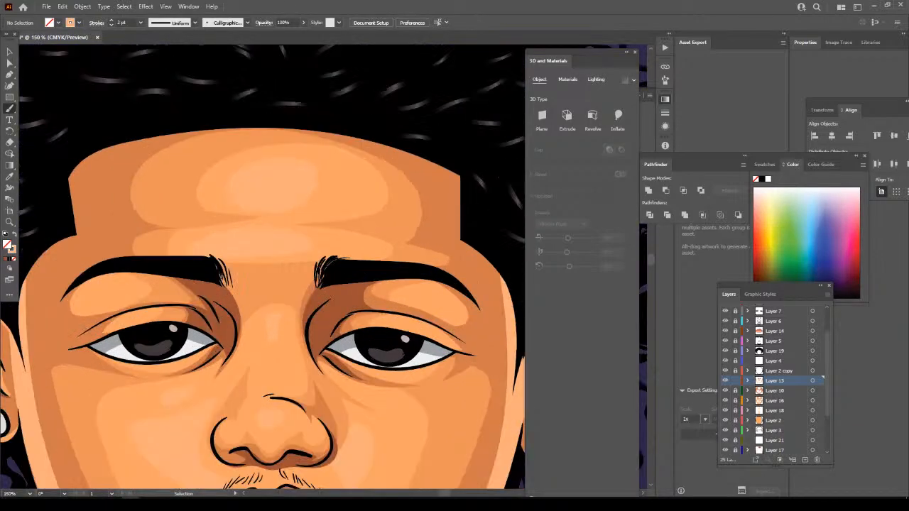
{"action": "scroll", "coordinate": [211, 250], "scroll_direction": "up", "scroll_amount": 1}
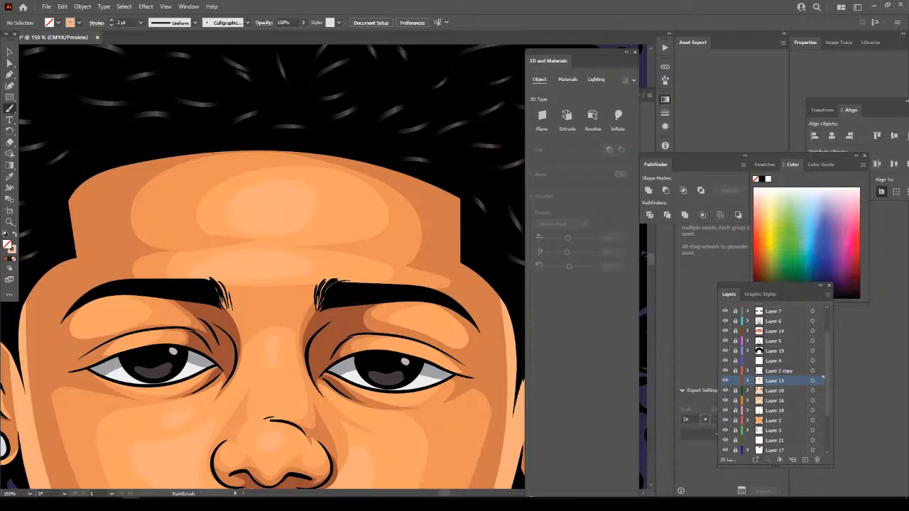
{"action": "left_click_drag", "start_coordinate": [69, 202], "coordinate": [93, 175]}
{"action": "left_click", "coordinate": [141, 22]}
{"action": "left_click", "coordinate": [152, 64]}
{"action": "left_click_drag", "start_coordinate": [471, 203], "coordinate": [69, 201]}
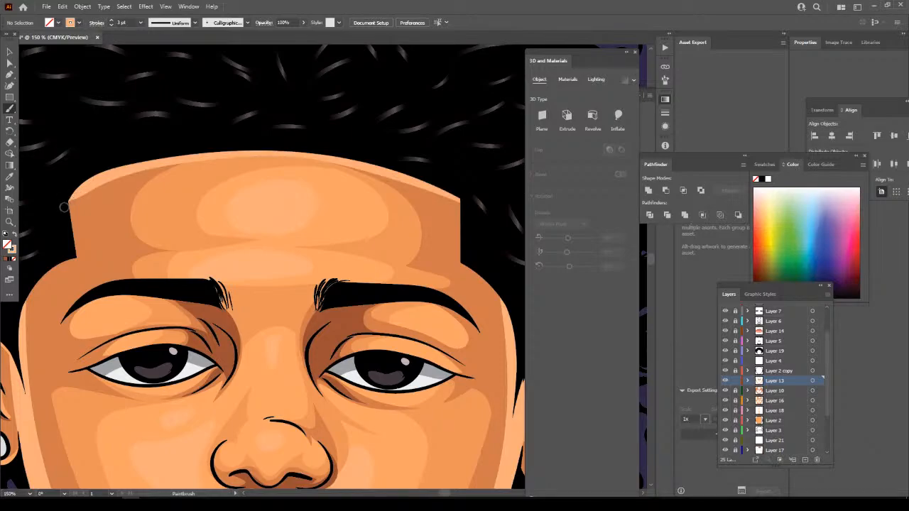
Paint a matching peach highlight along the left temple hairline, up to the corner of the forehead.
{"action": "key", "text": "ctrl+minus"}
{"action": "key", "text": "ctrl+minus"}
{"action": "key", "text": "ctrl+minus"}
{"action": "key", "text": "ctrl+minus"}
{"action": "key", "text": "ctrl+minus"}
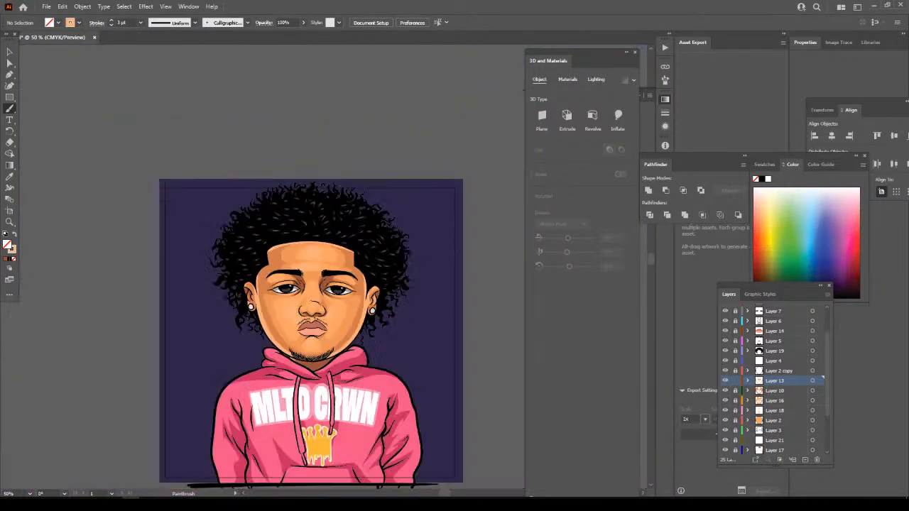
{"action": "key", "text": "ctrl+plus"}
{"action": "key", "text": "ctrl+plus"}
{"action": "key", "text": "ctrl+plus"}
{"action": "key", "text": "ctrl+plus"}
{"action": "key", "text": "ctrl+plus"}
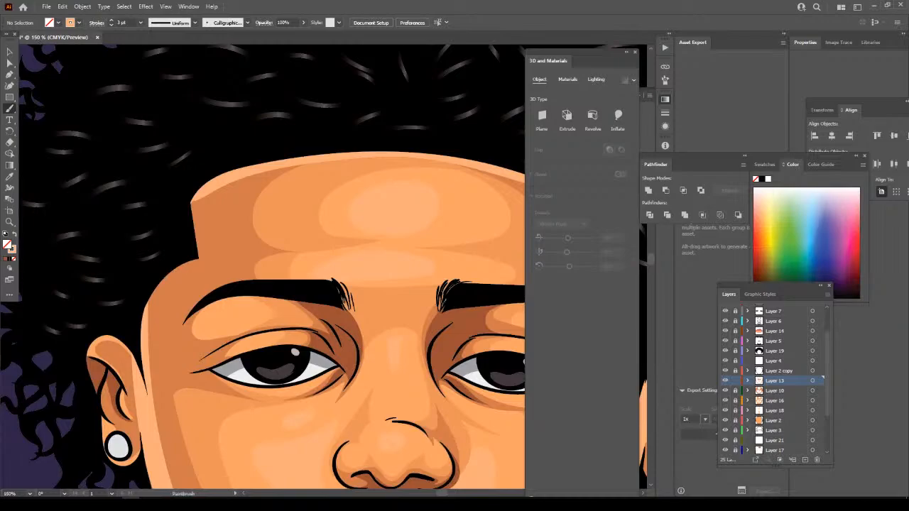
{"action": "mouse_move", "coordinate": [143, 317]}
{"action": "left_mouse_down"}
{"action": "mouse_move", "coordinate": [162, 281]}
{"action": "mouse_move", "coordinate": [199, 258]}
{"action": "mouse_move", "coordinate": [191, 203]}
{"action": "left_mouse_up"}
{"action": "key", "text": "ctrl+z"}
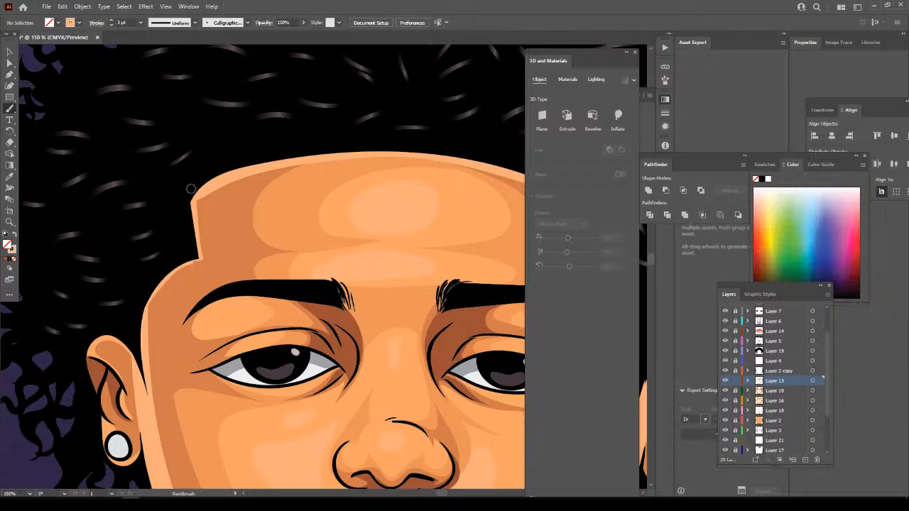
Paint a matching peach highlight along the right temple hairline, up to the corner of the forehead.
{"action": "key", "text": "ctrl+minus"}
{"action": "scroll", "coordinate": [245, 272], "scroll_direction": "down", "scroll_amount": 3}
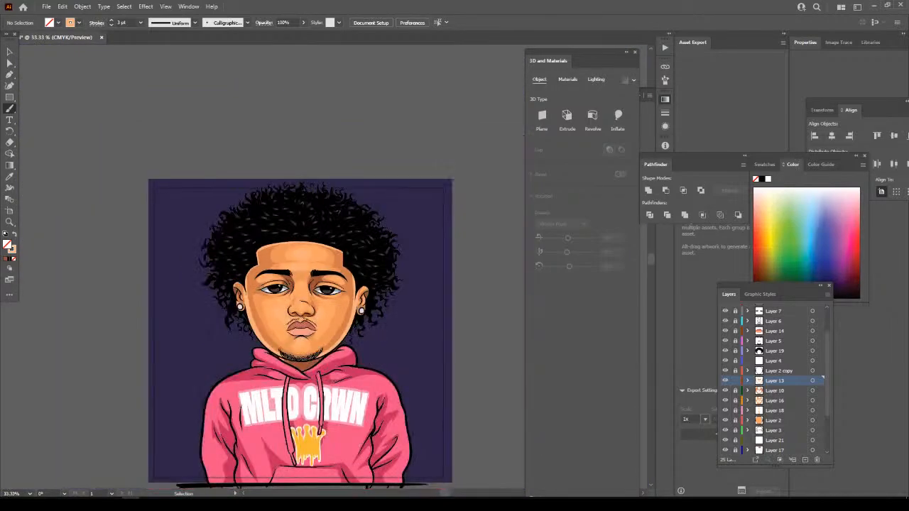
{"action": "scroll", "coordinate": [370, 270], "scroll_direction": "up", "scroll_amount": 4}
{"action": "key", "text": "ctrl+plus"}
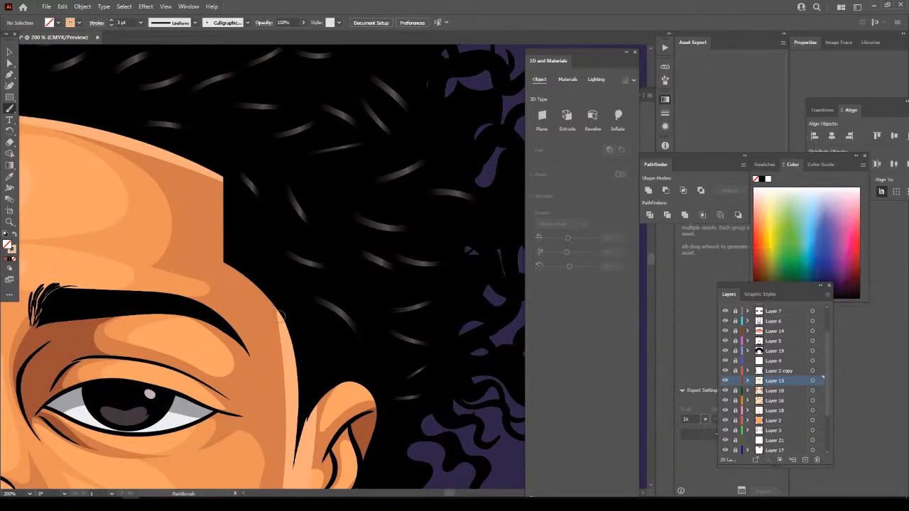
{"action": "mouse_move", "coordinate": [272, 302]}
{"action": "left_mouse_down"}
{"action": "mouse_move", "coordinate": [224, 261]}
{"action": "mouse_move", "coordinate": [222, 182]}
{"action": "left_mouse_up"}
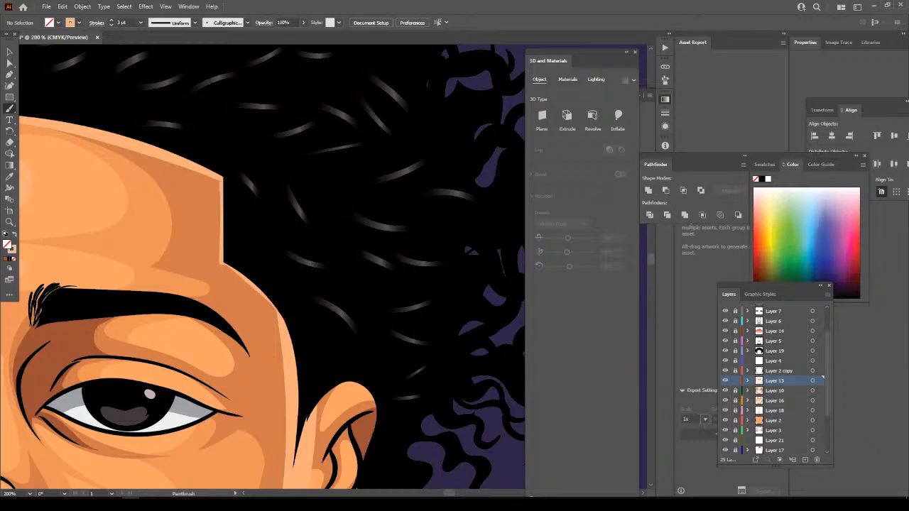
Examine the hairline highlights against the whole head to judge how they frame the face.
{"action": "key", "text": "ctrl+minus"}
{"action": "key", "text": "ctrl+minus"}
{"action": "key", "text": "ctrl+minus"}
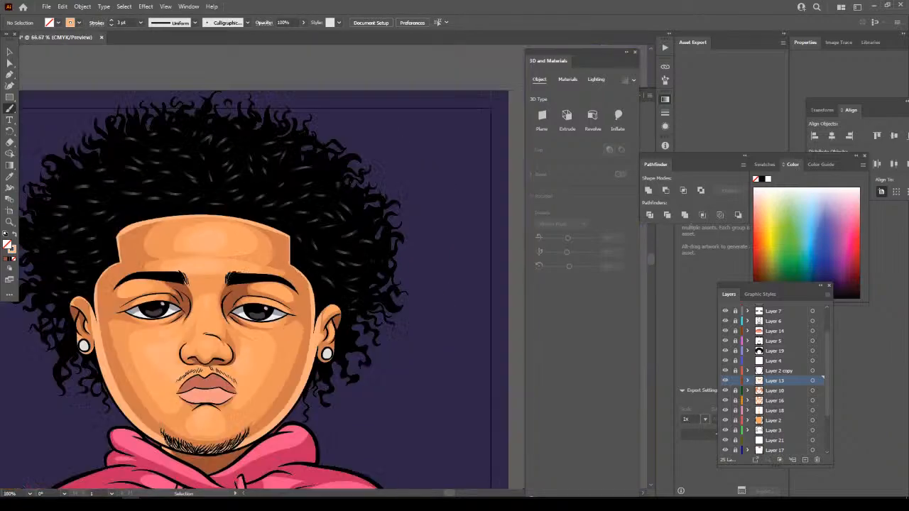
{"action": "key", "text": "ctrl+minus"}
{"action": "scroll", "coordinate": [263, 284], "scroll_direction": "left", "scroll_amount": 1}
{"action": "key", "text": "ctrl+minus"}
{"action": "key", "text": "ctrl+plus"}
{"action": "key", "text": "ctrl+plus"}
{"action": "scroll", "coordinate": [263, 284], "scroll_direction": "left", "scroll_amount": 3}
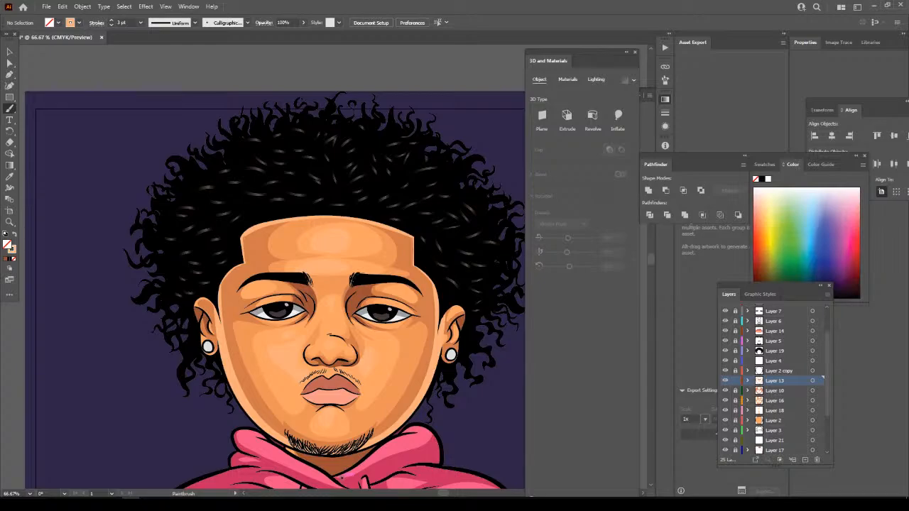
{"action": "scroll", "coordinate": [342, 478], "scroll_direction": "down", "scroll_amount": 1}
{"action": "scroll", "coordinate": [304, 375], "scroll_direction": "right", "scroll_amount": 3}
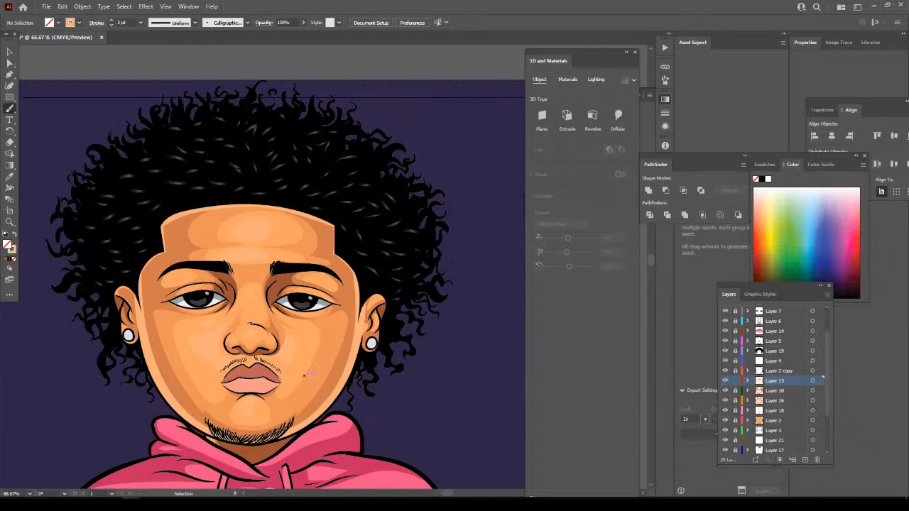
Inspect the highlight edges around the temples and ears on both sides of the face up close.
{"action": "key", "text": "ctrl+plus"}
{"action": "key", "text": "ctrl+plus"}
{"action": "key", "text": "ctrl+plus"}
{"action": "key", "text": "ctrl+plus"}
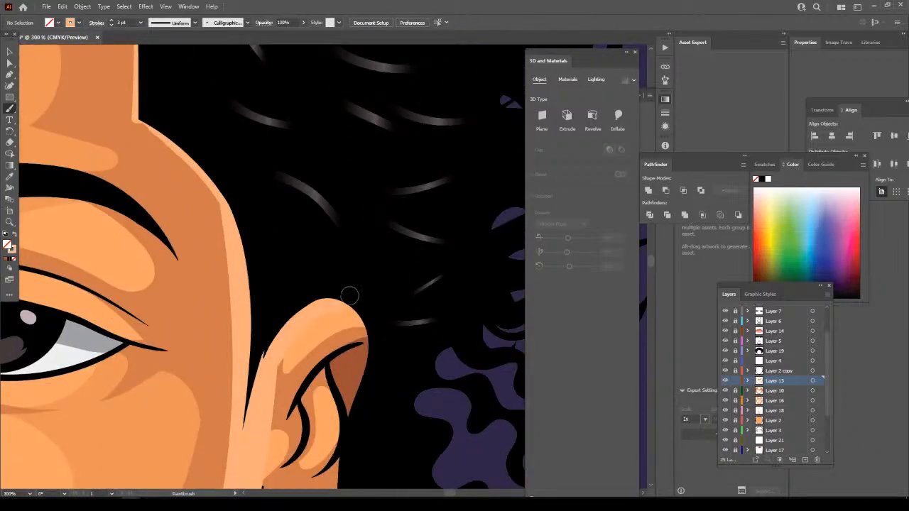
{"action": "key", "text": "ctrl+minus"}
{"action": "key", "text": "ctrl+minus"}
{"action": "key", "text": "ctrl+minus"}
{"action": "key", "text": "ctrl+minus"}
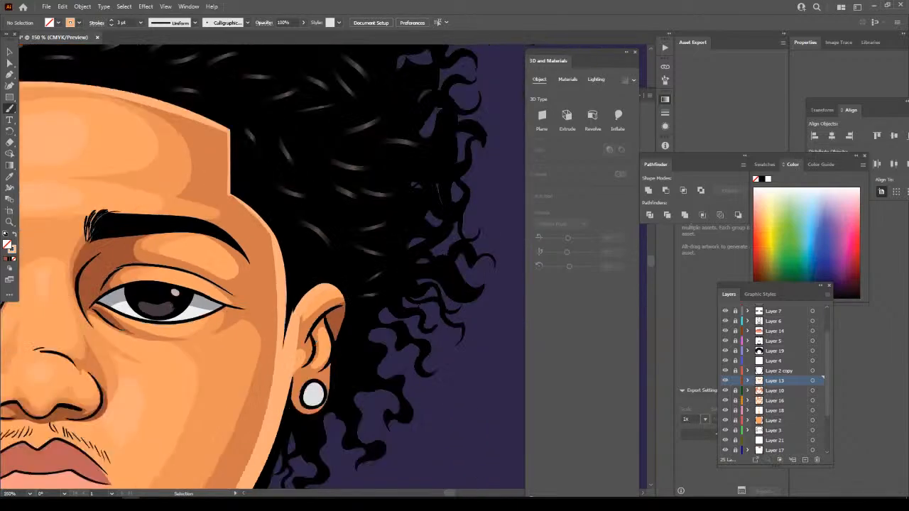
{"action": "key", "text": "ctrl+plus"}
{"action": "key", "text": "ctrl+plus"}
{"action": "key", "text": "ctrl+plus"}
{"action": "scroll", "coordinate": [392, 374], "scroll_direction": "left", "scroll_amount": 2}
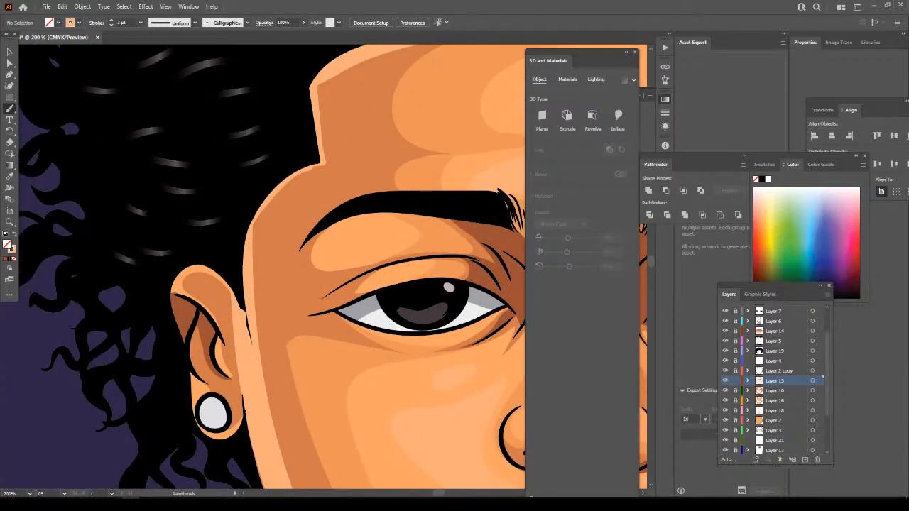
Examine the full portrait and hoodie at lower magnification to check the overall highlights and shading.
{"action": "key", "text": "ctrl+minus"}
{"action": "key", "text": "ctrl+minus"}
{"action": "key", "text": "ctrl+minus"}
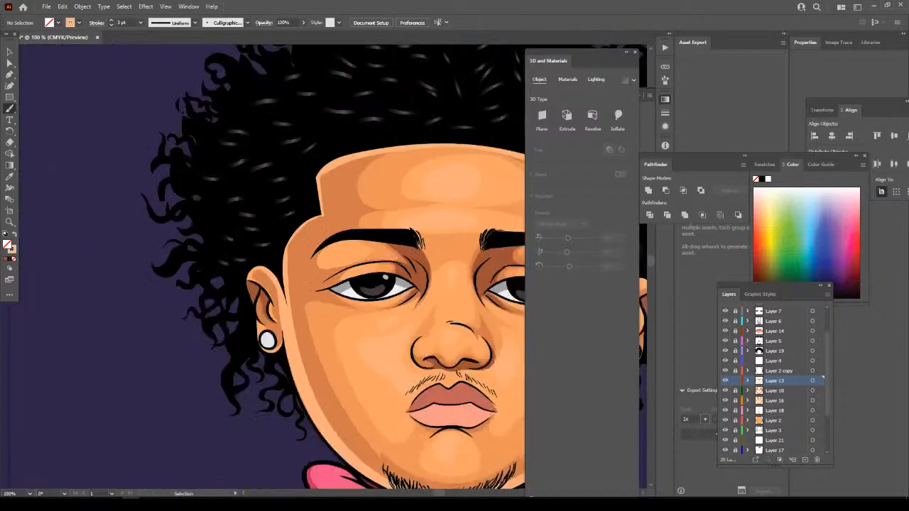
{"action": "key", "text": "ctrl+minus"}
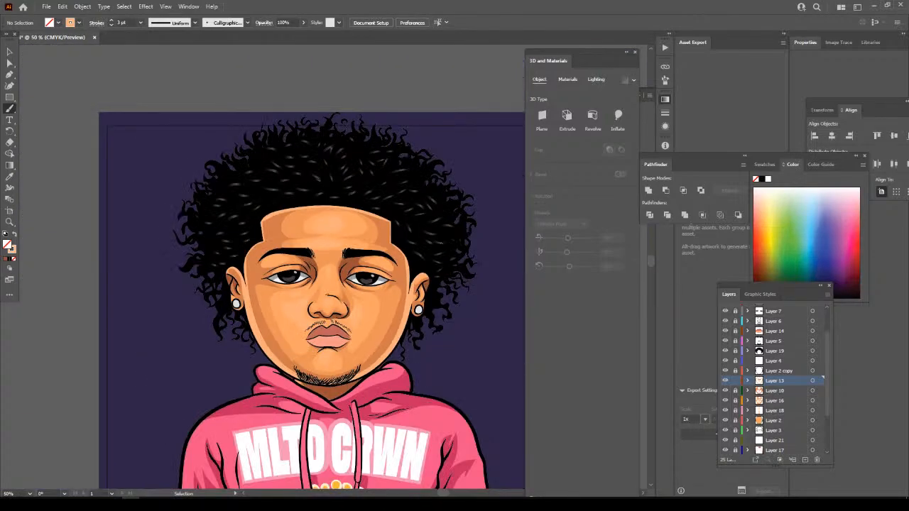
{"action": "key", "text": "ctrl+plus"}
{"action": "scroll", "coordinate": [236, 349], "scroll_direction": "right", "scroll_amount": 2}
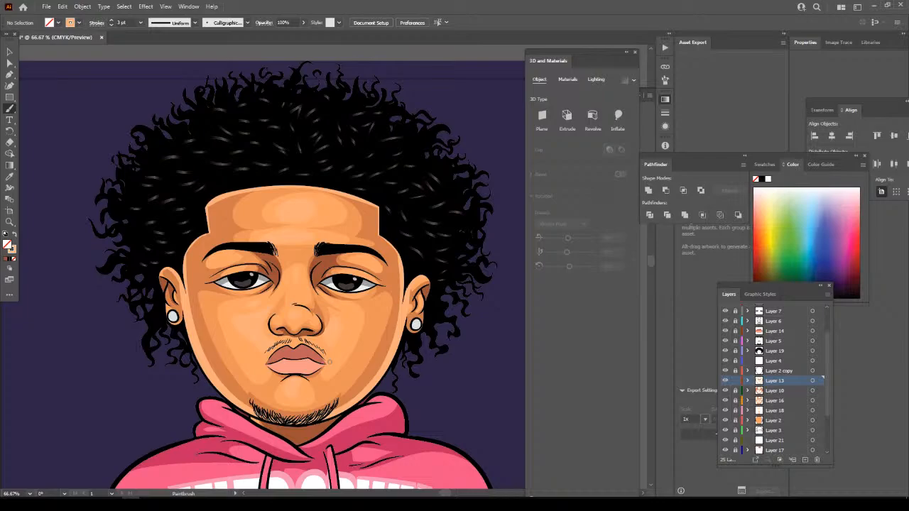
{"action": "scroll", "coordinate": [320, 359], "scroll_direction": "down", "scroll_amount": 5}
{"action": "key", "text": "ctrl+minus"}
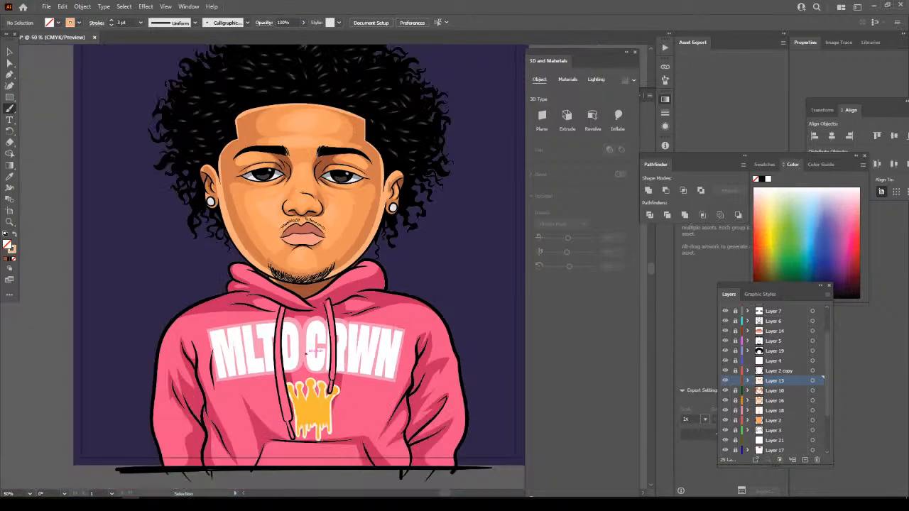
{"action": "scroll", "coordinate": [306, 354], "scroll_direction": "up", "scroll_amount": 2}
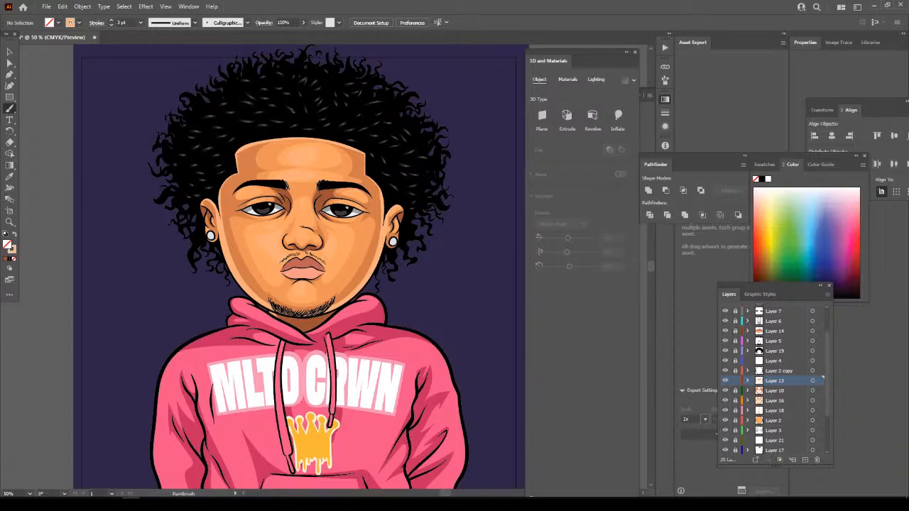
{"action": "scroll", "coordinate": [298, 267], "scroll_direction": "up", "scroll_amount": 3}
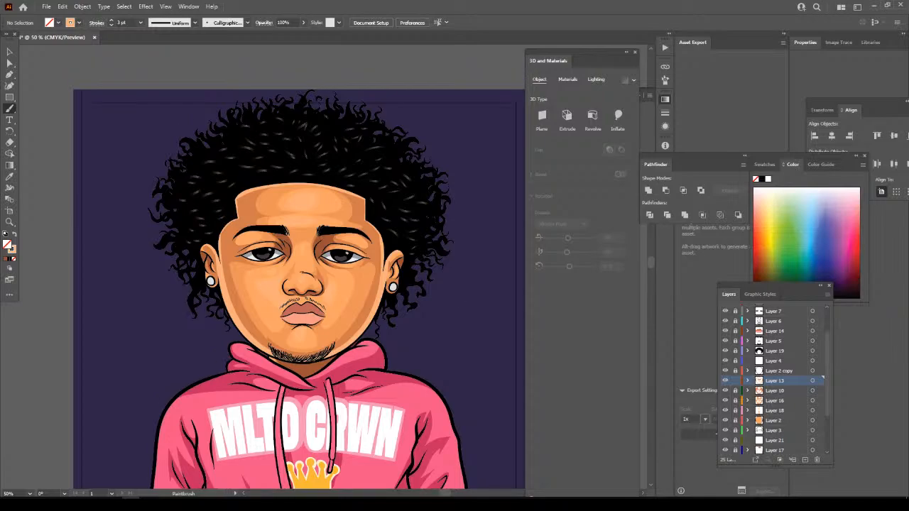
Add a new empty layer above the topmost layer.
{"action": "scroll", "coordinate": [775, 380], "scroll_direction": "up", "scroll_amount": 2}
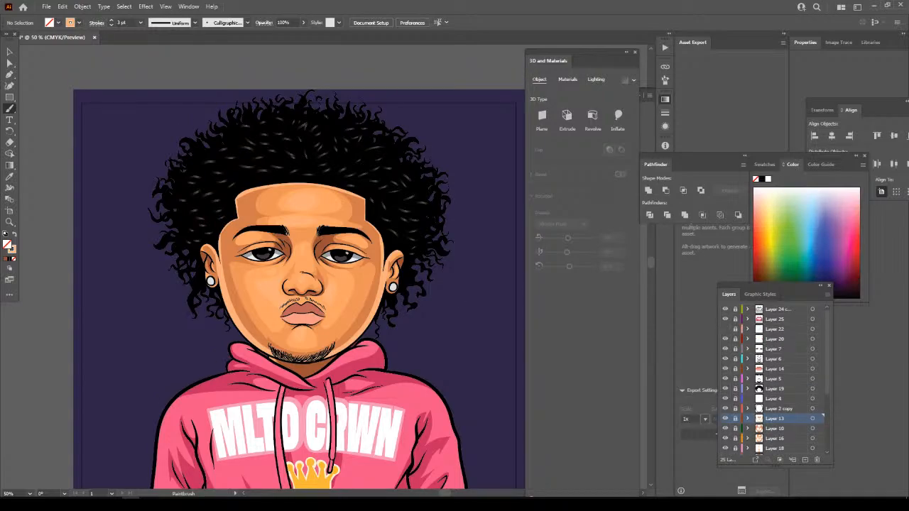
{"action": "left_click", "coordinate": [781, 309]}
{"action": "left_click", "coordinate": [806, 459]}
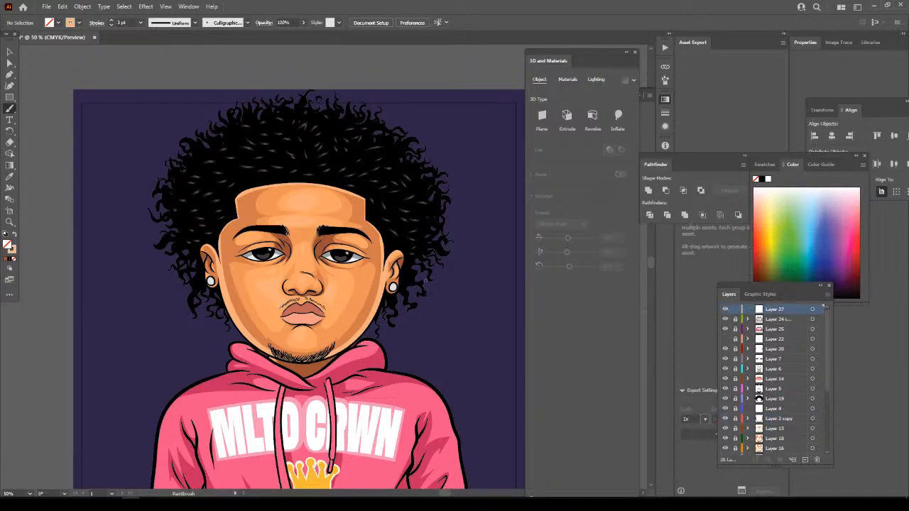
Set the stroke colour to golden orange FFAE2C.
{"action": "scroll", "coordinate": [475, 270], "scroll_direction": "up", "scroll_amount": 4}
{"action": "key", "text": "ctrl+="}
{"action": "scroll", "coordinate": [272, 301], "scroll_direction": "up", "scroll_amount": 1}
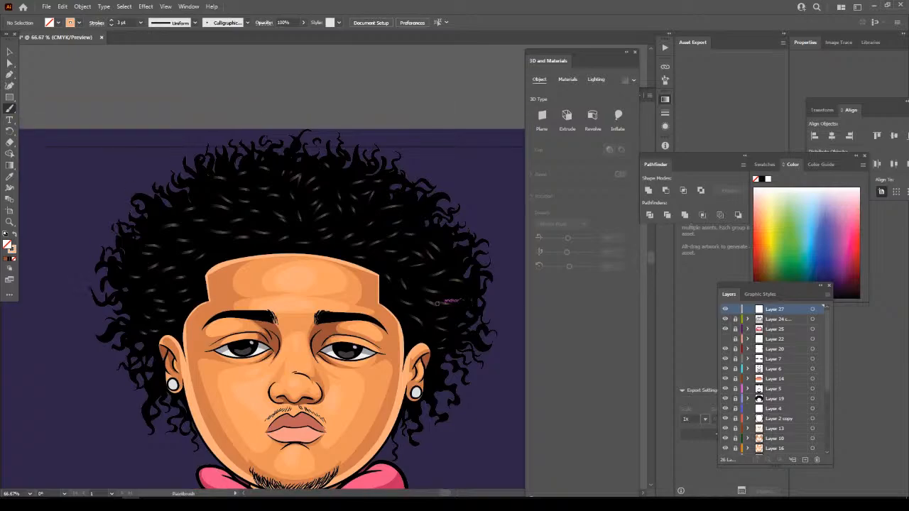
{"action": "double_click", "coordinate": [12, 248]}
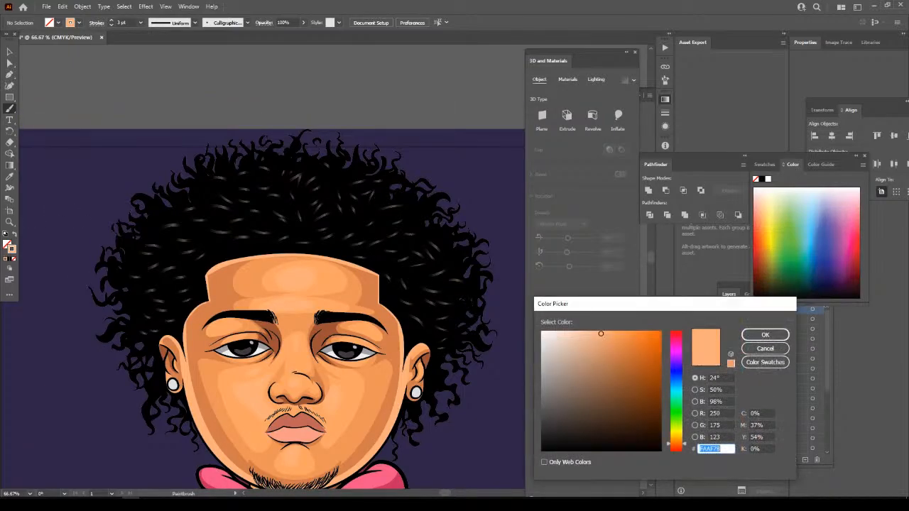
{"action": "type", "text": "F9BB7D"}
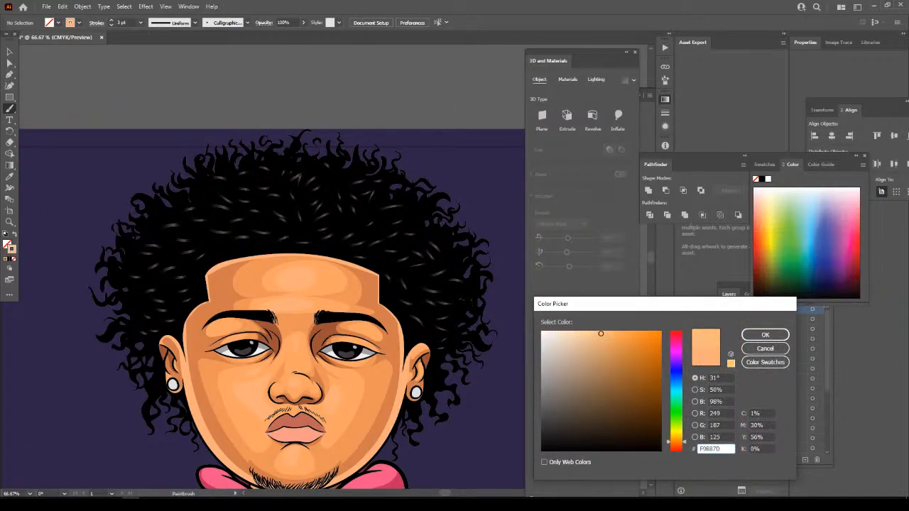
{"action": "type", "text": "FFA143"}
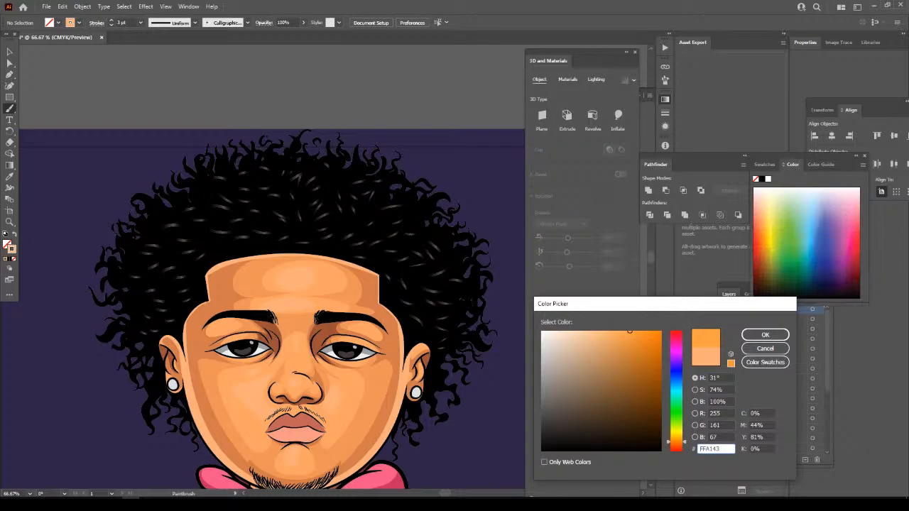
{"action": "type", "text": "FFB743"}
{"action": "type", "text": "FFAE2C"}
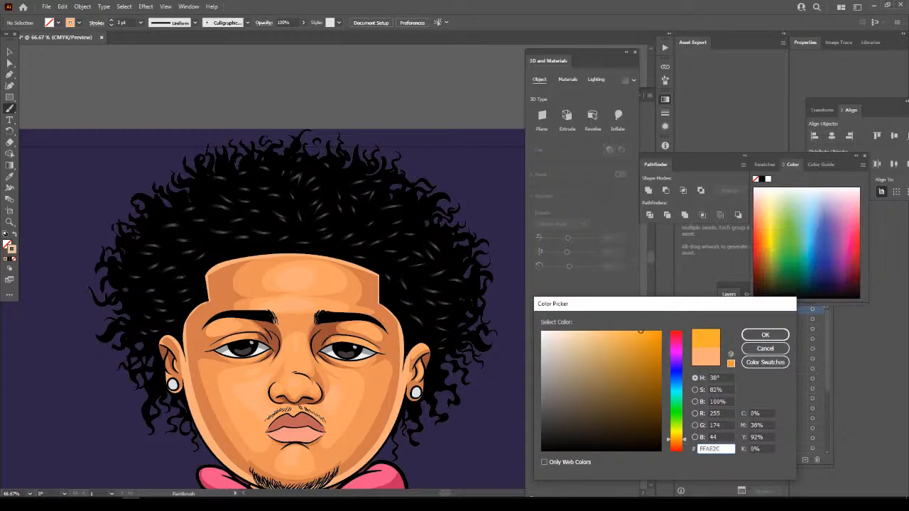
{"action": "left_click", "coordinate": [765, 334]}
Draw a closed dripping band across the hair above the forehead with the Pencil tool, using the orange as fill without outline.
{"action": "left_click_drag", "start_coordinate": [9, 108], "coordinate": [51, 130]}
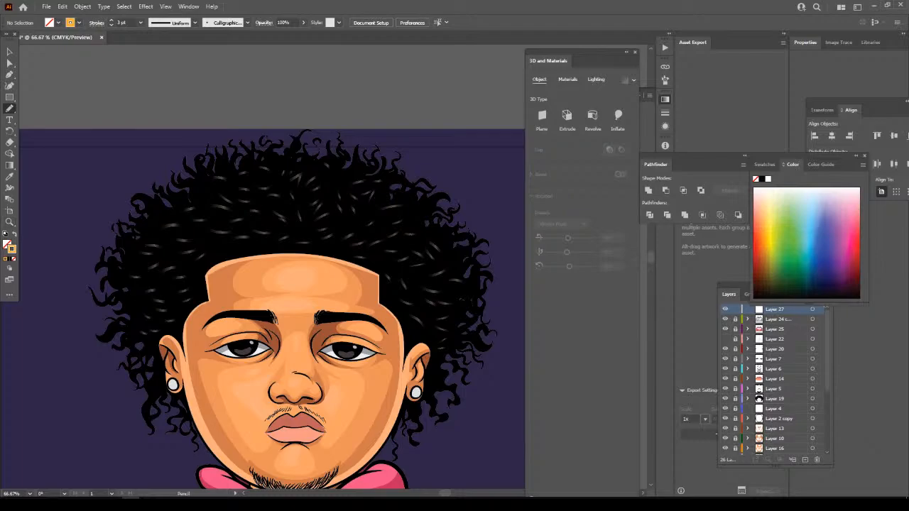
{"action": "key", "text": "shift+x"}
{"action": "scroll", "coordinate": [263, 277], "scroll_direction": "up", "scroll_amount": 5}
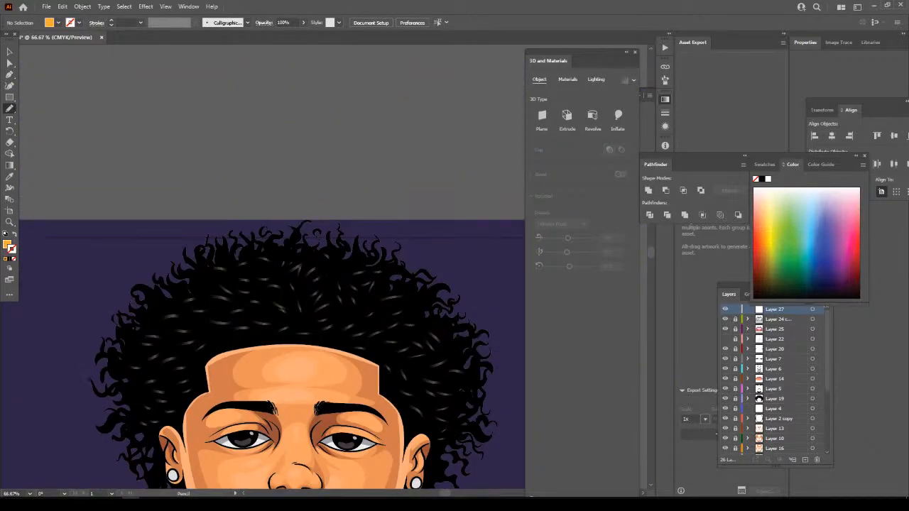
{"action": "mouse_move", "coordinate": [406, 279]}
{"action": "left_mouse_down"}
{"action": "mouse_move", "coordinate": [401, 335]}
{"action": "mouse_move", "coordinate": [375, 301]}
{"action": "mouse_move", "coordinate": [334, 304]}
{"action": "mouse_move", "coordinate": [329, 316]}
{"action": "mouse_move", "coordinate": [316, 319]}
{"action": "mouse_move", "coordinate": [312, 346]}
{"action": "mouse_move", "coordinate": [307, 311]}
{"action": "mouse_move", "coordinate": [296, 306]}
{"action": "mouse_move", "coordinate": [275, 319]}
{"action": "mouse_move", "coordinate": [253, 301]}
{"action": "mouse_move", "coordinate": [241, 311]}
{"action": "mouse_move", "coordinate": [206, 307]}
{"action": "mouse_move", "coordinate": [203, 320]}
{"action": "mouse_move", "coordinate": [195, 295]}
{"action": "left_mouse_up"}
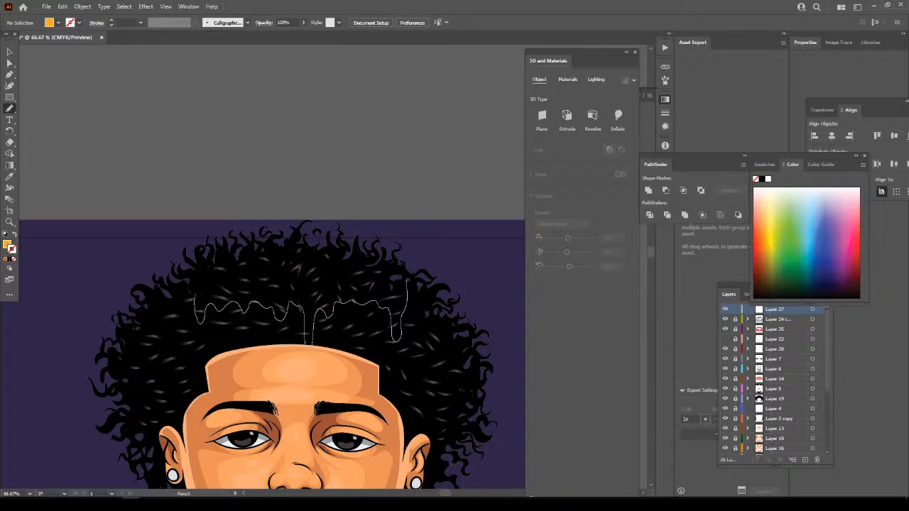
{"action": "mouse_move", "coordinate": [200, 253]}
{"action": "left_mouse_down"}
{"action": "mouse_move", "coordinate": [220, 269]}
{"action": "mouse_move", "coordinate": [304, 283]}
{"action": "mouse_move", "coordinate": [358, 288]}
{"action": "mouse_move", "coordinate": [397, 270]}
{"action": "mouse_move", "coordinate": [410, 278]}
{"action": "left_mouse_up"}
Redraw the long middle drip with a rounded end and lengthen the small pointed drip on the band's left part into a rounded one.
{"action": "key", "text": "ctrl+minus"}
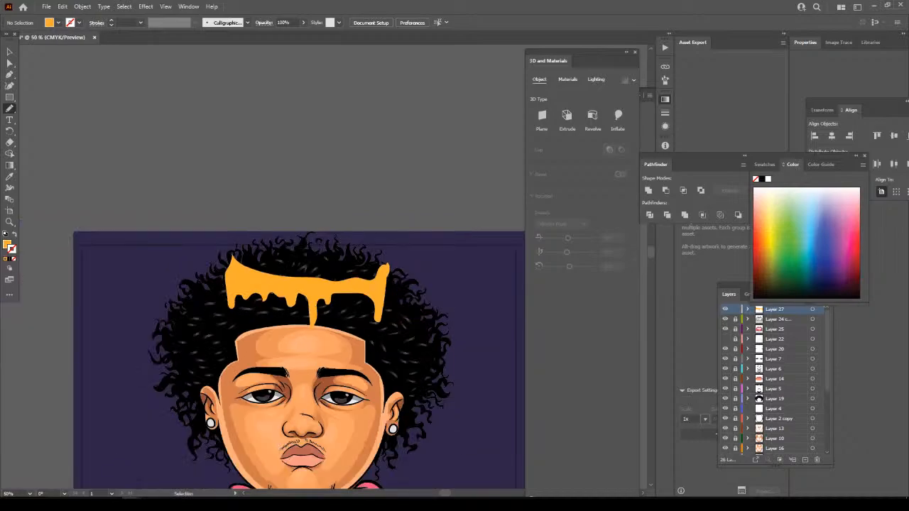
{"action": "key", "text": "ctrl+minus"}
{"action": "key", "text": "ctrl+minus"}
{"action": "key", "text": "ctrl+plus"}
{"action": "key", "text": "ctrl+plus"}
{"action": "key", "text": "ctrl+plus"}
{"action": "key", "text": "ctrl+plus"}
{"action": "key", "text": "ctrl+plus"}
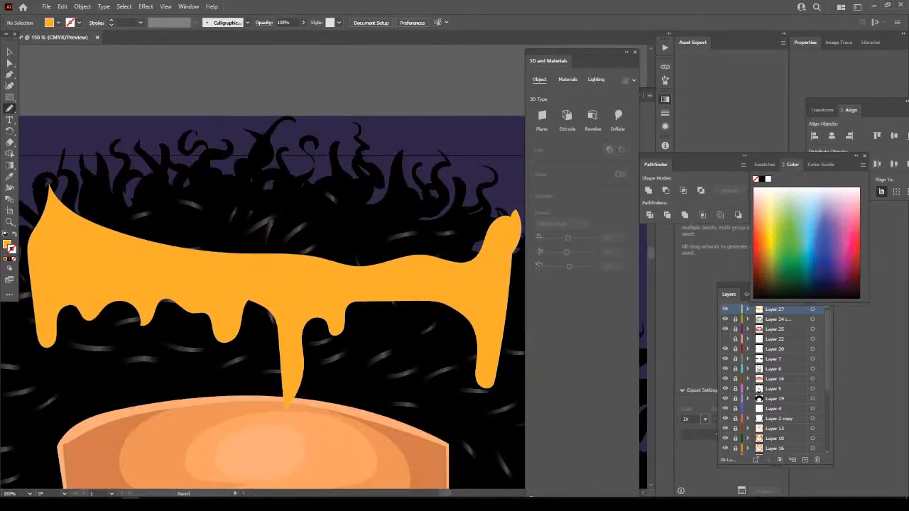
{"action": "scroll", "coordinate": [324, 297], "scroll_direction": "down", "scroll_amount": 2}
{"action": "mouse_move", "coordinate": [304, 342]}
{"action": "left_mouse_down"}
{"action": "mouse_move", "coordinate": [299, 364]}
{"action": "mouse_move", "coordinate": [275, 333]}
{"action": "mouse_move", "coordinate": [279, 302]}
{"action": "mouse_move", "coordinate": [256, 271]}
{"action": "left_mouse_up"}
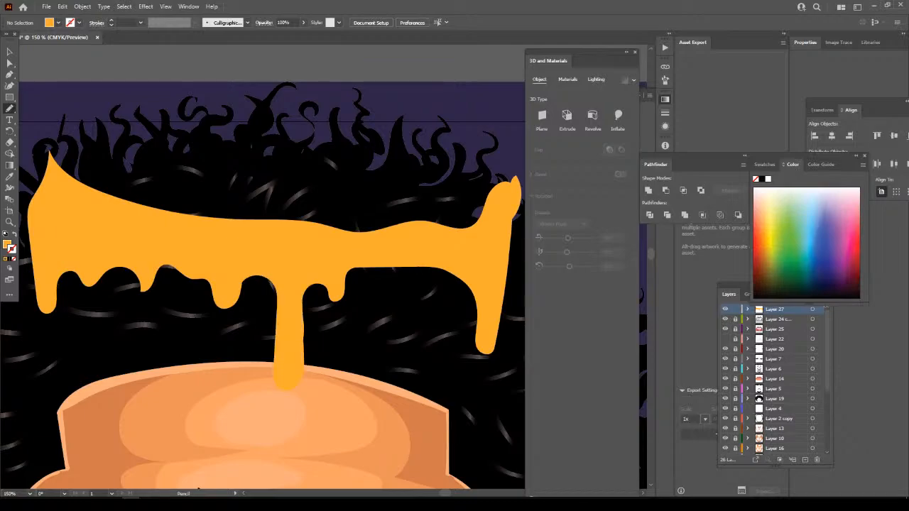
{"action": "mouse_move", "coordinate": [157, 269]}
{"action": "left_mouse_down"}
{"action": "mouse_move", "coordinate": [158, 304]}
{"action": "mouse_move", "coordinate": [140, 304]}
{"action": "mouse_move", "coordinate": [138, 283]}
{"action": "mouse_move", "coordinate": [115, 268]}
{"action": "left_mouse_up"}
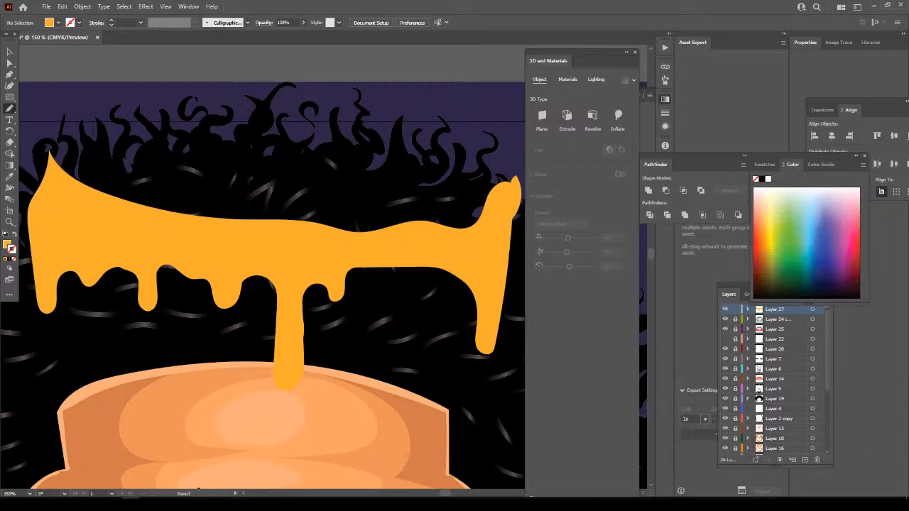
Add a short and a longer rounded drip to the flat lower edge between the middle and far-right drips, redoing the first attempt.
{"action": "mouse_move", "coordinate": [439, 287]}
{"action": "left_mouse_down"}
{"action": "mouse_move", "coordinate": [384, 276]}
{"action": "mouse_move", "coordinate": [365, 321]}
{"action": "mouse_move", "coordinate": [348, 273]}
{"action": "left_mouse_up"}
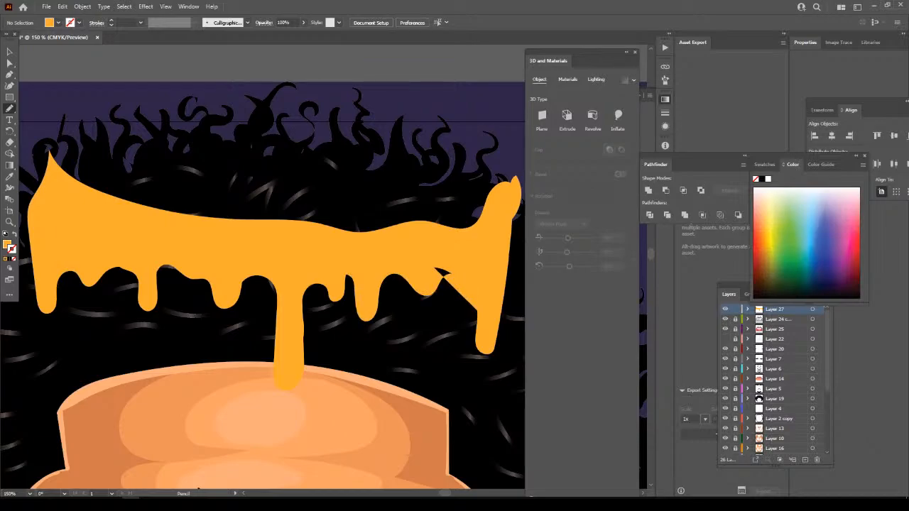
{"action": "key", "text": "ctrl+z"}
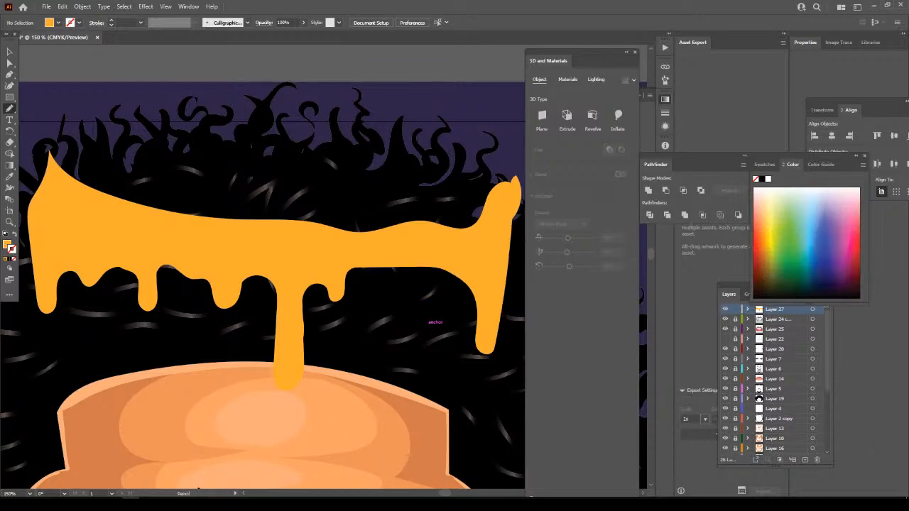
{"action": "mouse_move", "coordinate": [452, 279]}
{"action": "left_mouse_down"}
{"action": "mouse_move", "coordinate": [441, 314]}
{"action": "mouse_move", "coordinate": [425, 316]}
{"action": "mouse_move", "coordinate": [412, 282]}
{"action": "mouse_move", "coordinate": [353, 271]}
{"action": "mouse_move", "coordinate": [483, 303]}
{"action": "mouse_move", "coordinate": [348, 270]}
{"action": "left_mouse_up"}
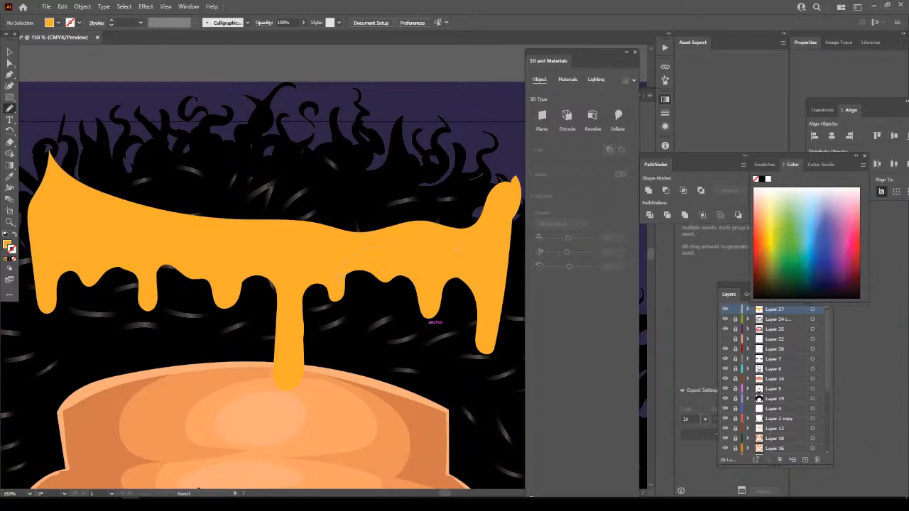
Draw the upper part of the crown on the dripping band, with four flared prongs ending in round tips.
{"action": "key", "text": "ctrl+minus"}
{"action": "key", "text": "ctrl+minus"}
{"action": "key", "text": "ctrl+minus"}
{"action": "key", "text": "ctrl+minus"}
{"action": "key", "text": "ctrl+minus"}
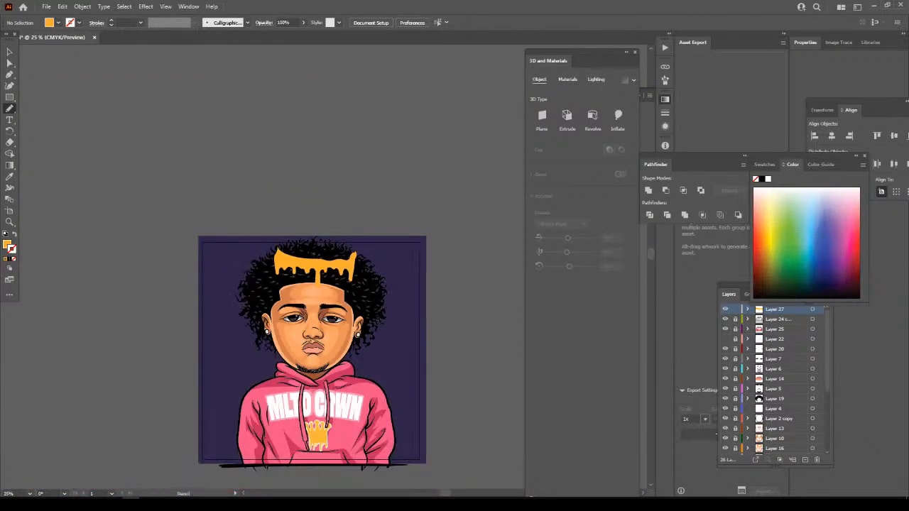
{"action": "scroll", "coordinate": [424, 318], "scroll_direction": "up", "scroll_amount": 1}
{"action": "key", "text": "ctrl+equal"}
{"action": "key", "text": "ctrl+equal"}
{"action": "scroll", "coordinate": [497, 410], "scroll_direction": "up", "scroll_amount": 1}
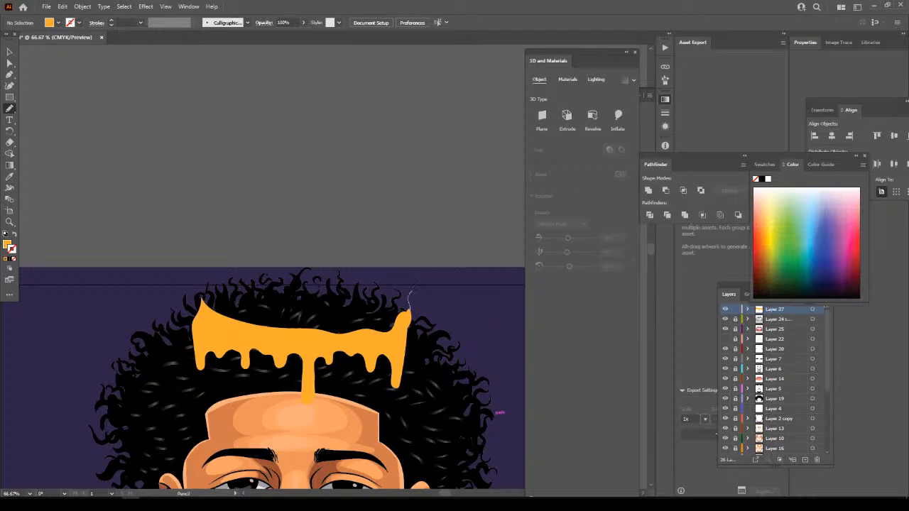
{"action": "mouse_move", "coordinate": [412, 289]}
{"action": "left_mouse_down"}
{"action": "mouse_move", "coordinate": [446, 254]}
{"action": "mouse_move", "coordinate": [443, 232]}
{"action": "mouse_move", "coordinate": [419, 232]}
{"action": "mouse_move", "coordinate": [425, 241]}
{"action": "mouse_move", "coordinate": [391, 292]}
{"action": "mouse_move", "coordinate": [369, 300]}
{"action": "mouse_move", "coordinate": [357, 285]}
{"action": "mouse_move", "coordinate": [358, 241]}
{"action": "mouse_move", "coordinate": [367, 234]}
{"action": "mouse_move", "coordinate": [358, 214]}
{"action": "mouse_move", "coordinate": [343, 223]}
{"action": "mouse_move", "coordinate": [329, 280]}
{"action": "mouse_move", "coordinate": [291, 295]}
{"action": "mouse_move", "coordinate": [277, 255]}
{"action": "mouse_move", "coordinate": [277, 209]}
{"action": "mouse_move", "coordinate": [256, 208]}
{"action": "mouse_move", "coordinate": [258, 271]}
{"action": "mouse_move", "coordinate": [244, 288]}
{"action": "mouse_move", "coordinate": [207, 260]}
{"action": "mouse_move", "coordinate": [193, 201]}
{"action": "mouse_move", "coordinate": [178, 201]}
{"action": "mouse_move", "coordinate": [177, 234]}
{"action": "mouse_move", "coordinate": [194, 245]}
{"action": "mouse_move", "coordinate": [198, 306]}
{"action": "left_mouse_up"}
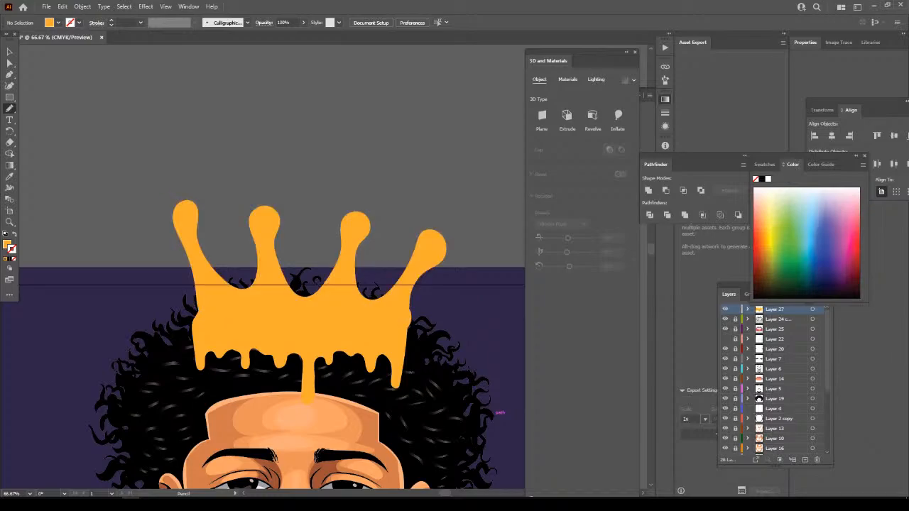
Enlarge the round tip of the crown's leftmost prong with an extra freehand shape.
{"action": "key", "text": "ctrl+minus"}
{"action": "key", "text": "ctrl+minus"}
{"action": "key", "text": "ctrl+minus"}
{"action": "key", "text": "ctrl+minus"}
{"action": "scroll", "coordinate": [391, 326], "scroll_direction": "right", "scroll_amount": 2}
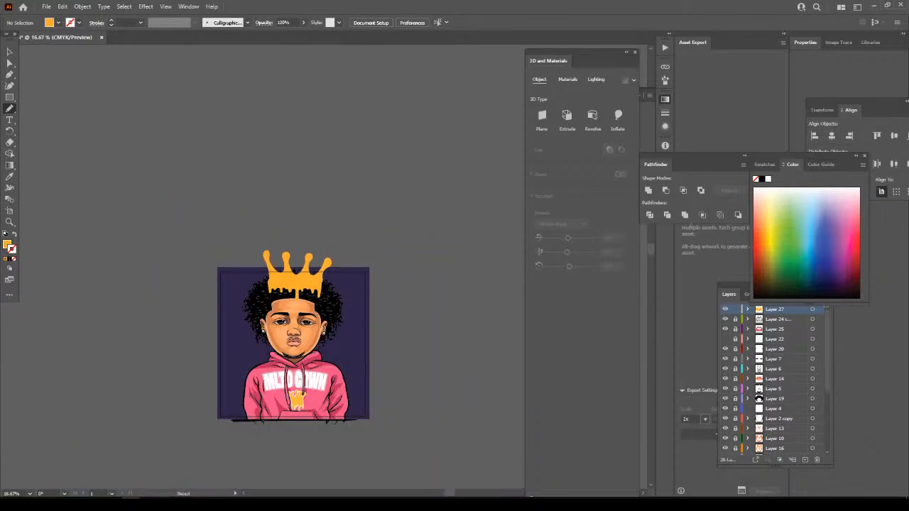
{"action": "key", "text": "ctrl+equal"}
{"action": "key", "text": "ctrl+equal"}
{"action": "key", "text": "ctrl+equal"}
{"action": "key", "text": "ctrl+equal"}
{"action": "key", "text": "ctrl+equal"}
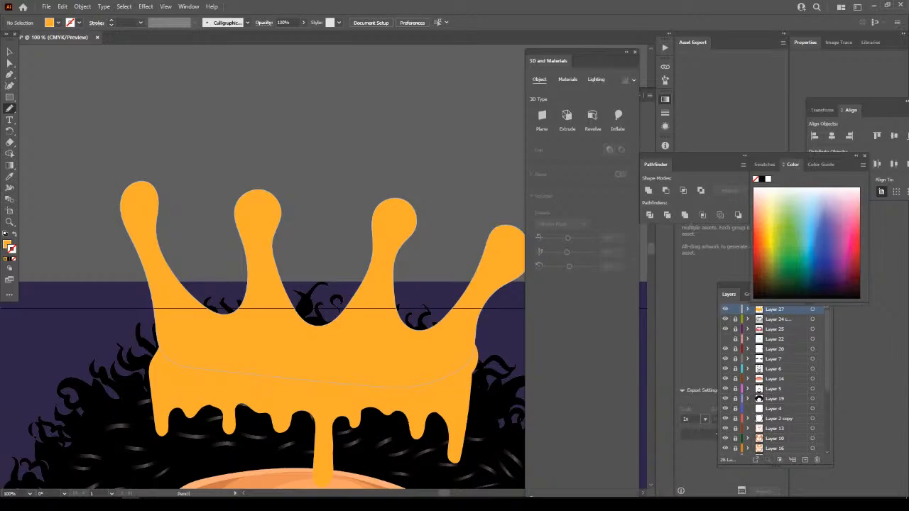
{"action": "mouse_move", "coordinate": [114, 218]}
{"action": "left_mouse_down"}
{"action": "mouse_move", "coordinate": [115, 192]}
{"action": "mouse_move", "coordinate": [136, 185]}
{"action": "left_mouse_up"}
Examine the crown against the head and the whole portrait to judge its shape and placement.
{"action": "key", "text": "ctrl+minus"}
{"action": "key", "text": "ctrl+minus"}
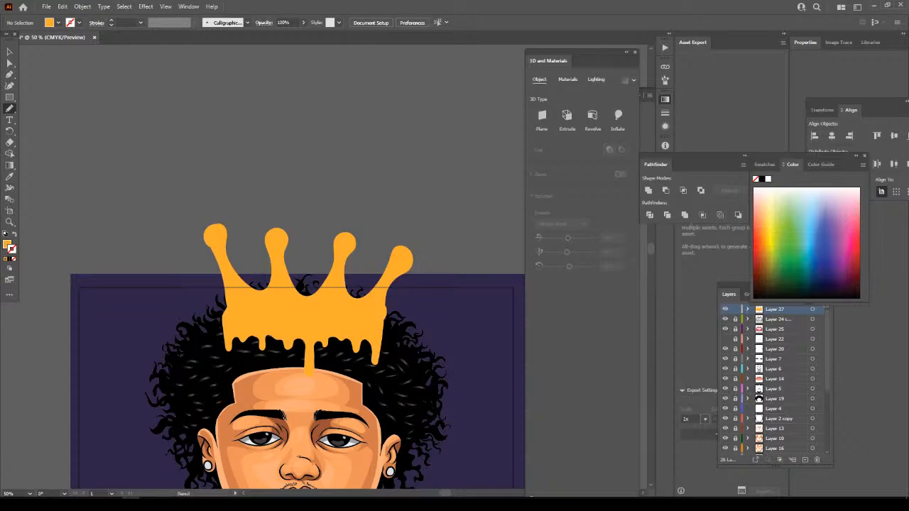
{"action": "key", "text": "ctrl+minus"}
{"action": "key", "text": "ctrl+minus"}
{"action": "key", "text": "ctrl+plus"}
{"action": "key", "text": "ctrl+plus"}
{"action": "key", "text": "ctrl+plus"}
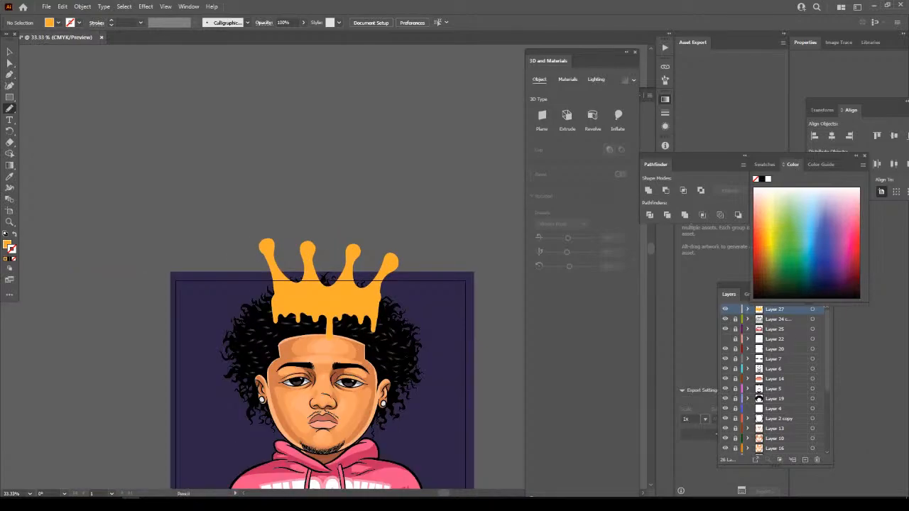
{"action": "scroll", "coordinate": [272, 315], "scroll_direction": "up", "scroll_amount": 2}
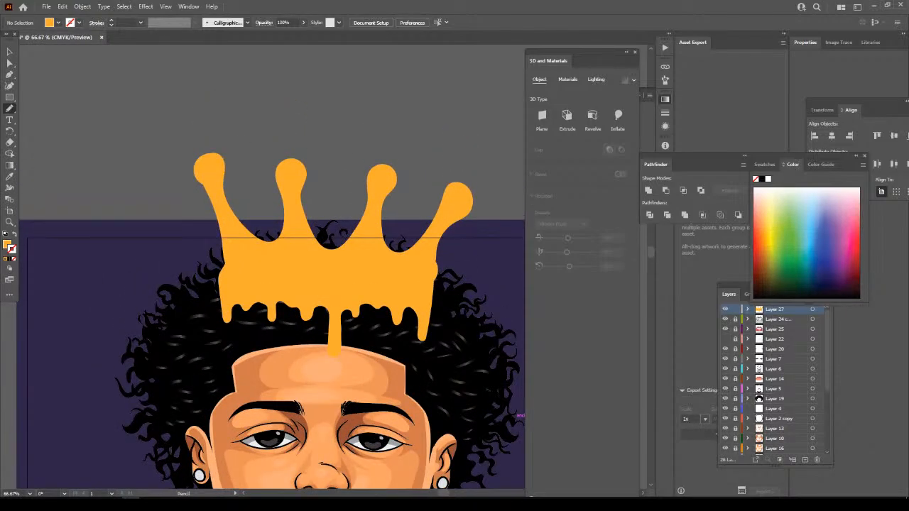
{"action": "key", "text": "ctrl+plus"}
{"action": "scroll", "coordinate": [272, 284], "scroll_direction": "right", "scroll_amount": 2}
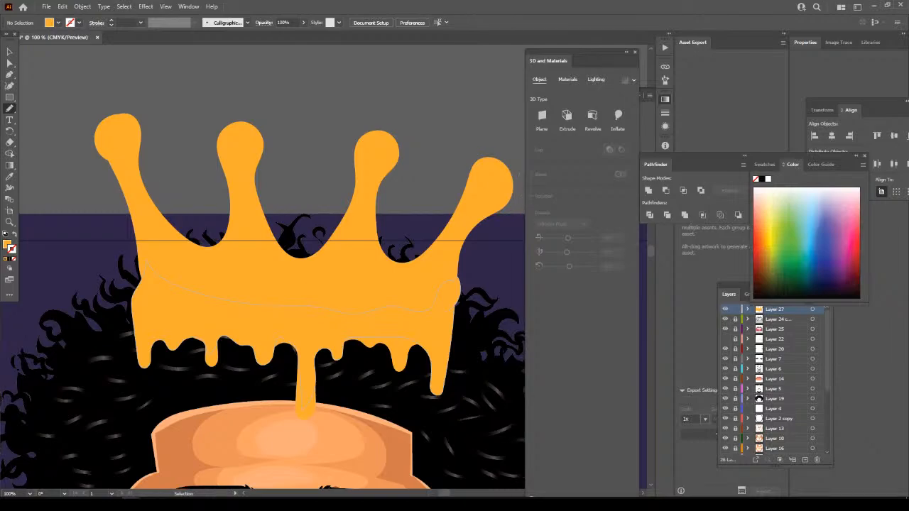
Select all crown pieces, stretch them to about 9.15 in wide by 5.7 in tall, and shift them so the middle drip meets the hairline.
{"action": "key", "text": "v"}
{"action": "scroll", "coordinate": [303, 381], "scroll_direction": "down", "scroll_amount": 2}
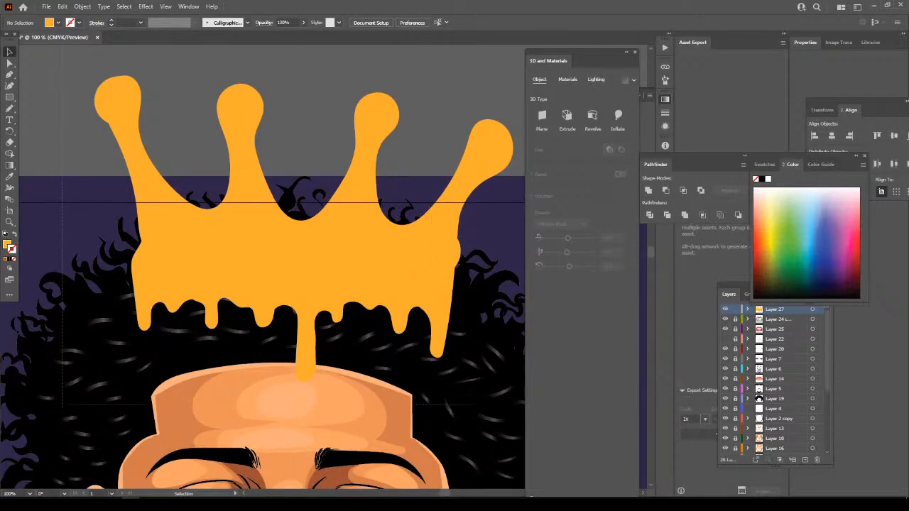
{"action": "left_click", "coordinate": [303, 378]}
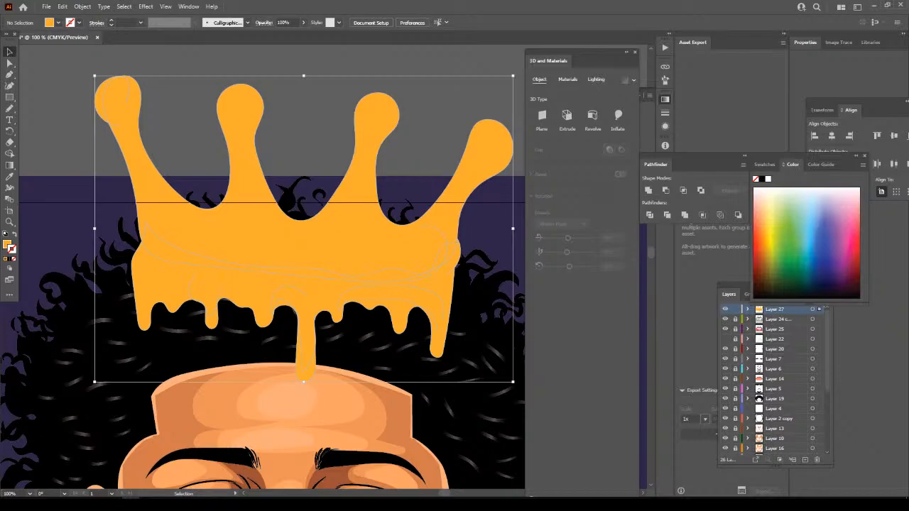
{"action": "left_click_drag", "start_coordinate": [95, 75], "coordinate": [72, 106]}
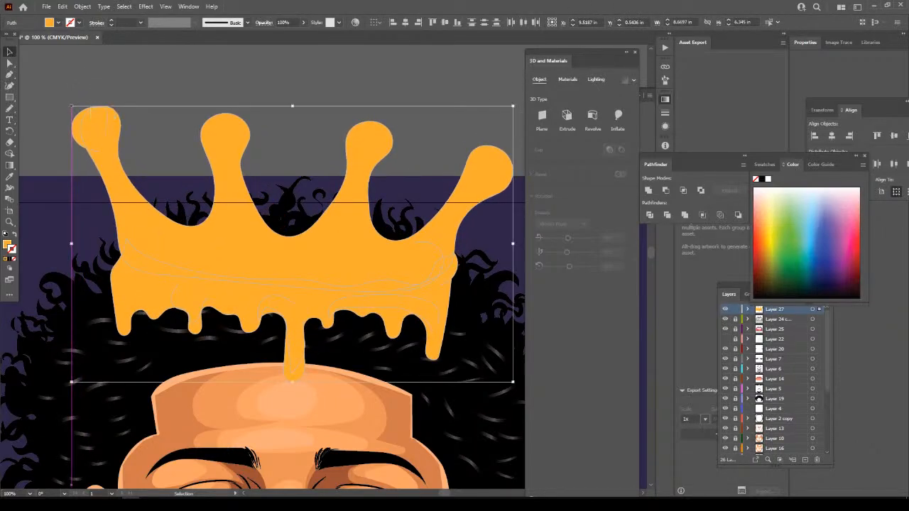
{"action": "left_click_drag", "start_coordinate": [293, 242], "coordinate": [312, 228]}
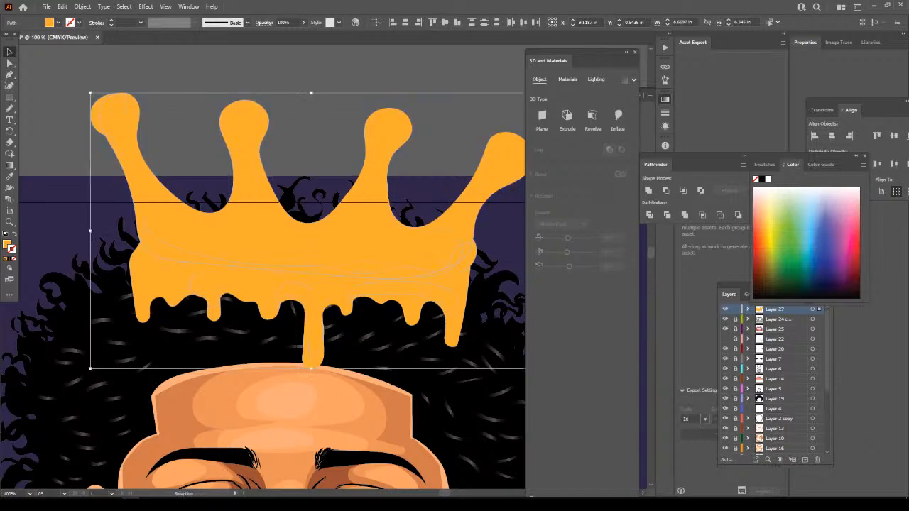
Expand the crown's overlapping pieces, merge them into one shape and deselect it.
{"action": "left_click", "coordinate": [82, 6]}
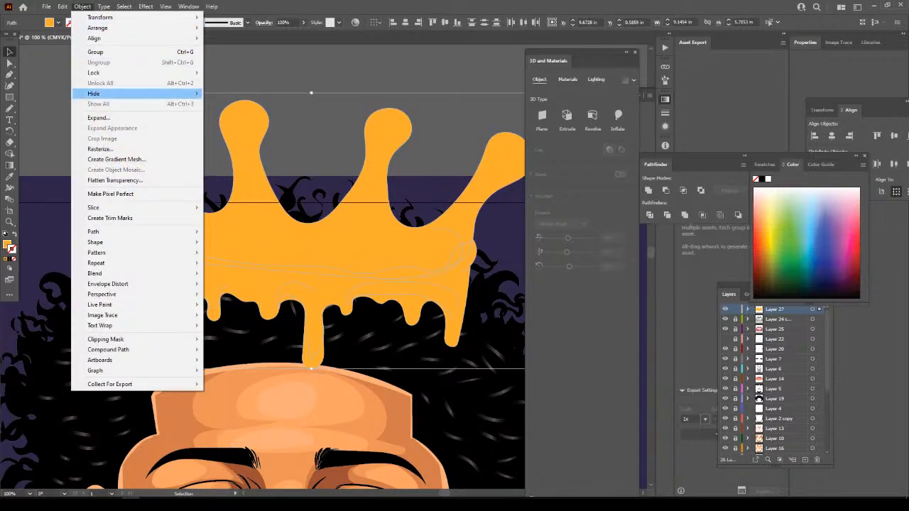
{"action": "left_click", "coordinate": [96, 117]}
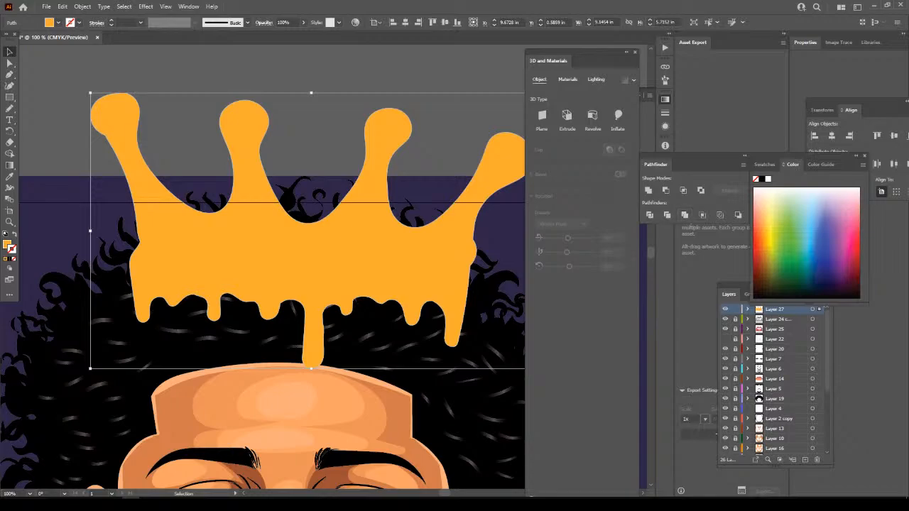
{"action": "key", "text": "ctrl+shift+a"}
Select the merged crown shape and apply a 3D Extrude & Bevel effect to it.
{"action": "key", "text": "ctrl+minus"}
{"action": "key", "text": "ctrl+minus"}
{"action": "key", "text": "ctrl+minus"}
{"action": "scroll", "coordinate": [294, 352], "scroll_direction": "right", "scroll_amount": 1}
{"action": "key", "text": "ctrl+equal"}
{"action": "key", "text": "ctrl+equal"}
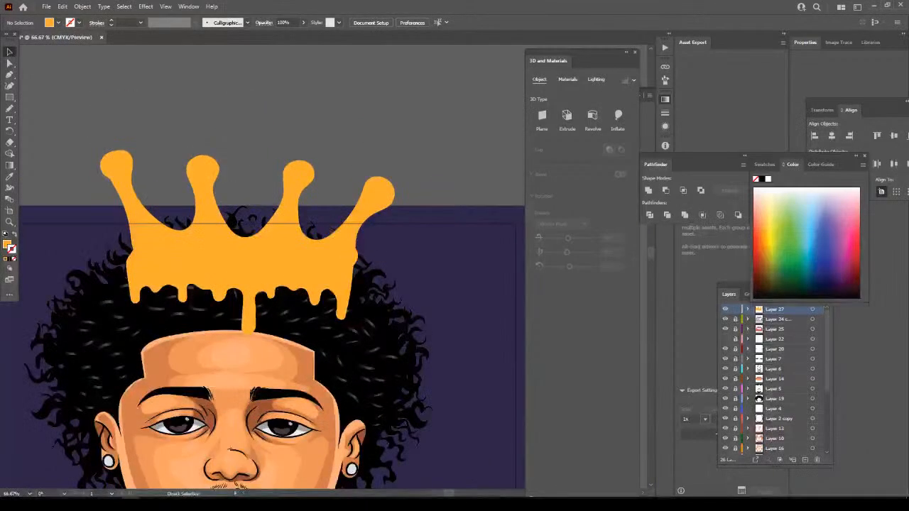
{"action": "key", "text": "ctrl+equal"}
{"action": "key", "text": "ctrl+a"}
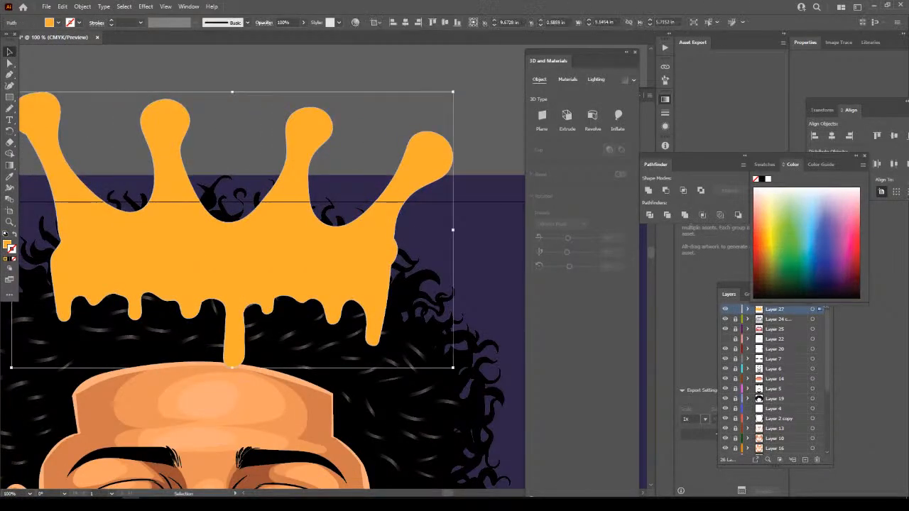
{"action": "left_click", "coordinate": [145, 6]}
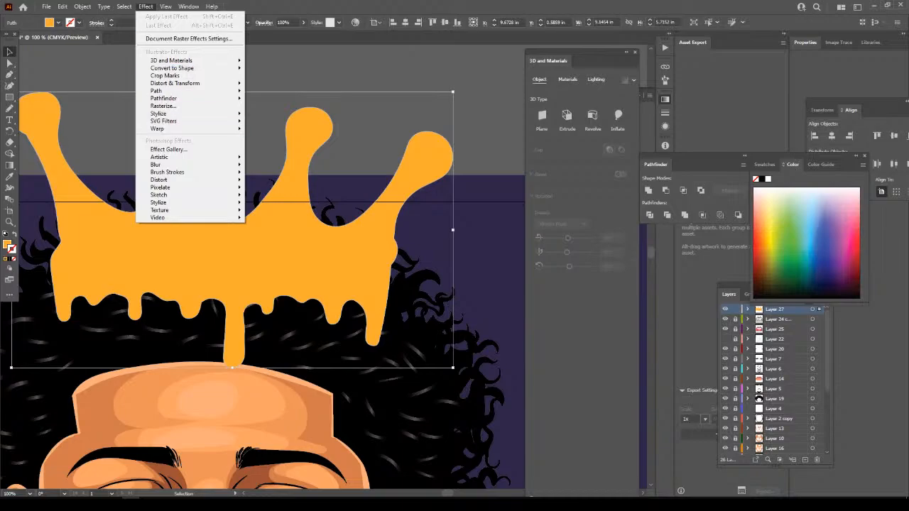
{"action": "mouse_move", "coordinate": [186, 61]}
{"action": "left_click", "coordinate": [281, 62]}
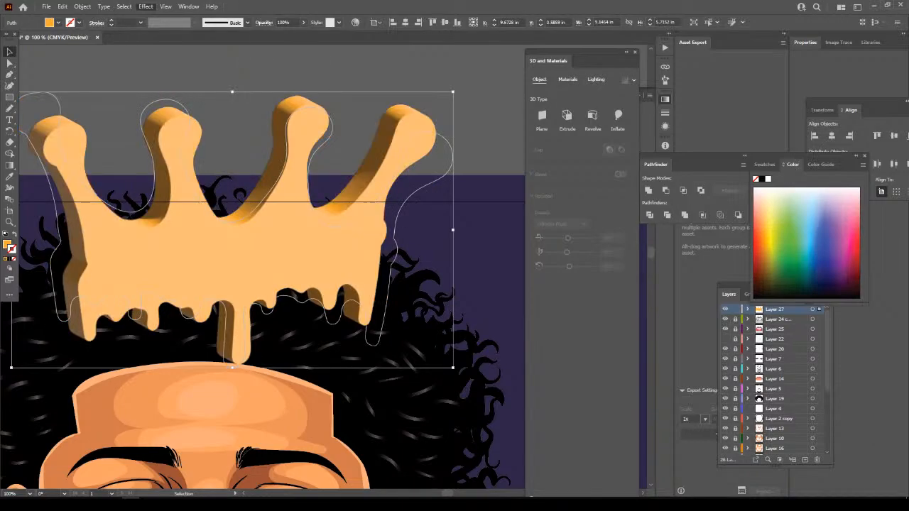
Set the crown's 3D rotation to 0° on all three axes so it faces the front.
{"action": "left_click", "coordinate": [610, 258]}
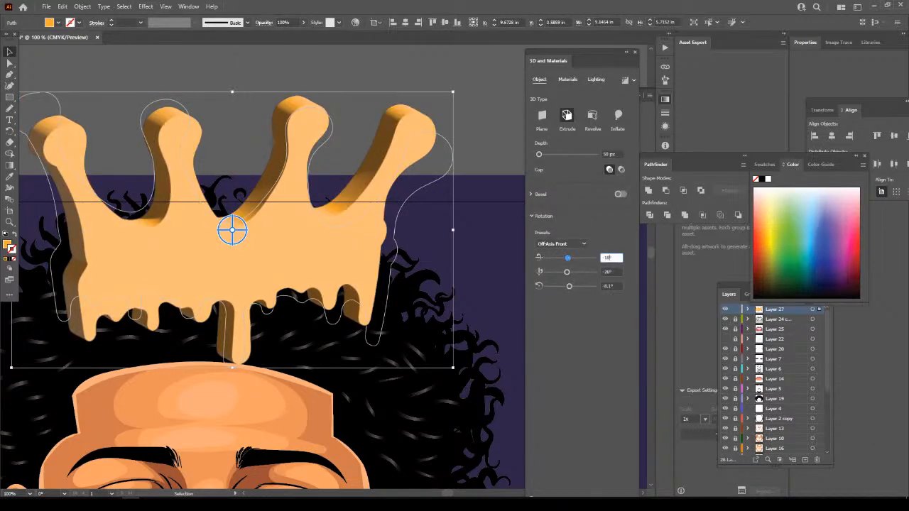
{"action": "type", "text": "0"}
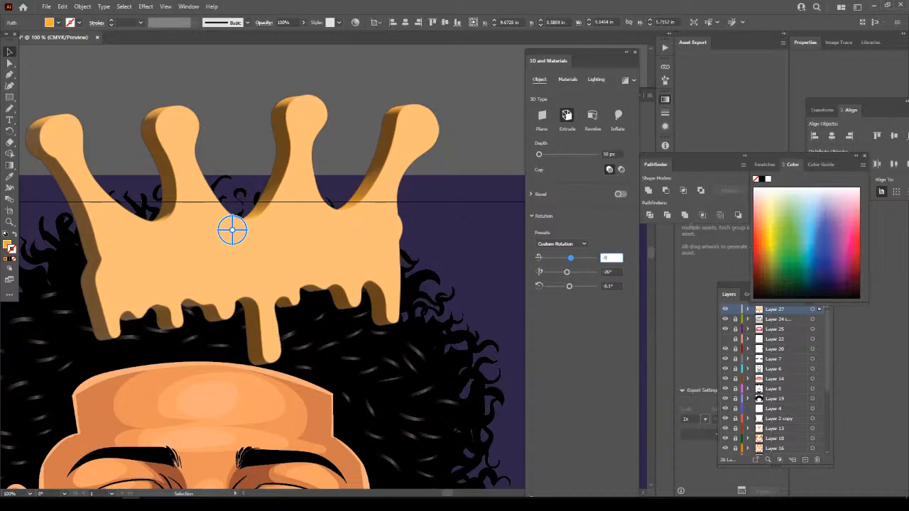
{"action": "key", "text": "Tab"}
{"action": "type", "text": "0"}
{"action": "key", "text": "Tab"}
{"action": "type", "text": "0"}
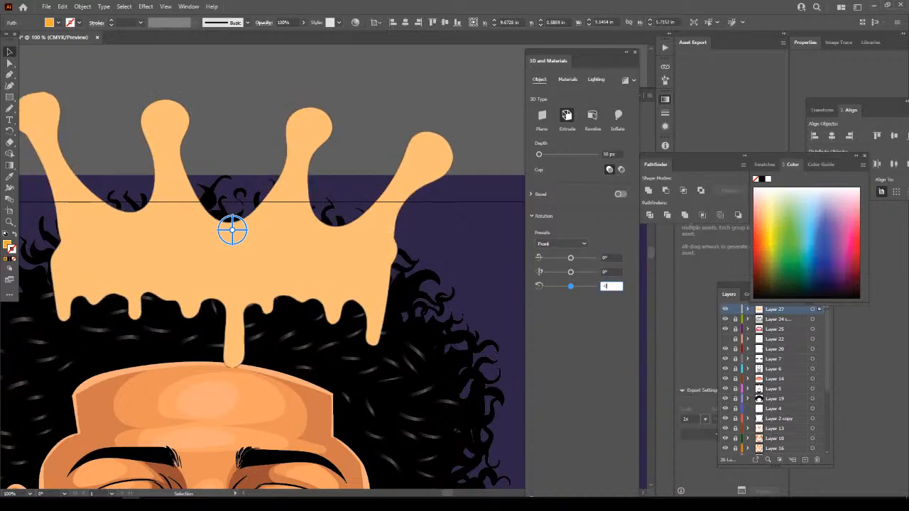
{"action": "key", "text": "Return"}
Change the crown's 3D type to Inflate with a depth of about 1804 px and a volume of 40%.
{"action": "left_click", "coordinate": [618, 116]}
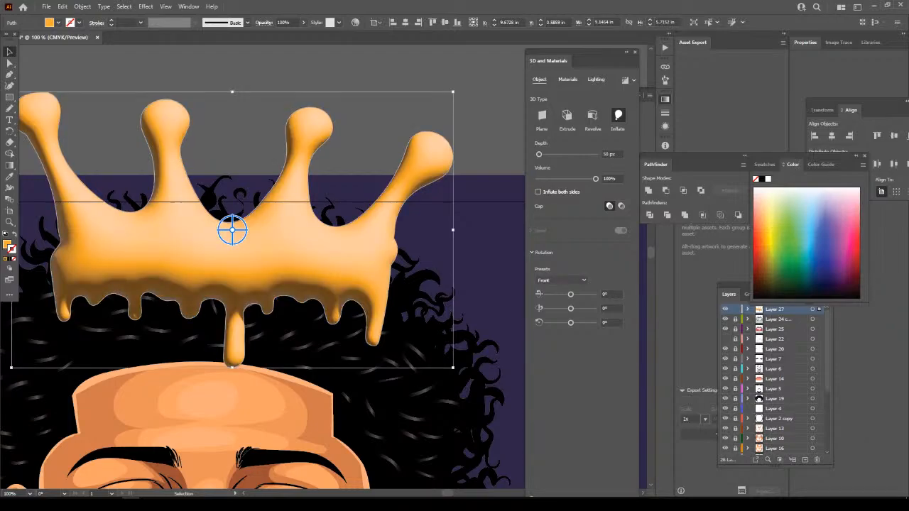
{"action": "mouse_move", "coordinate": [540, 154]}
{"action": "left_mouse_down"}
{"action": "mouse_move", "coordinate": [561, 154]}
{"action": "mouse_move", "coordinate": [554, 154]}
{"action": "left_mouse_up"}
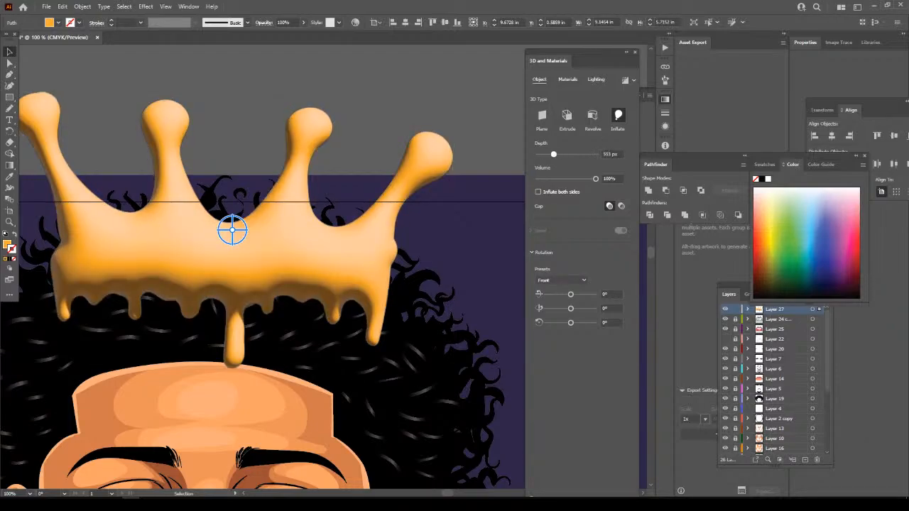
{"action": "left_click_drag", "start_coordinate": [596, 178], "coordinate": [560, 179]}
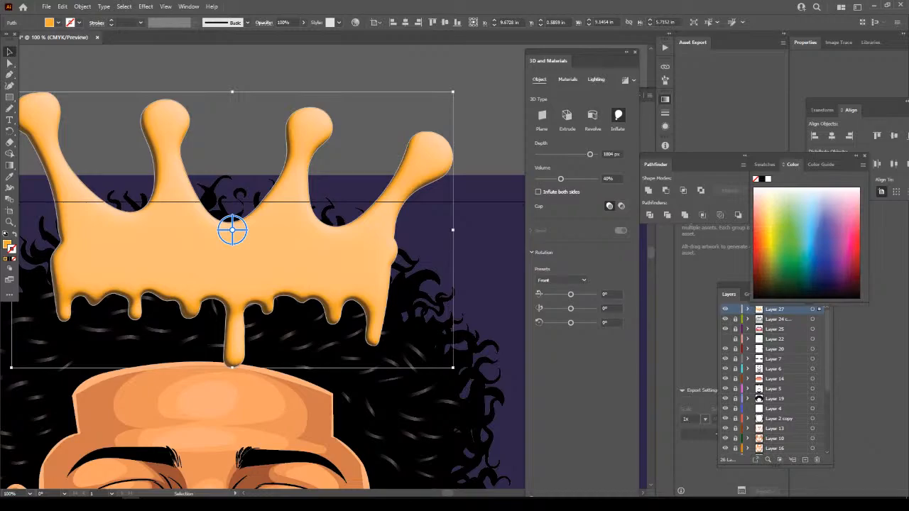
Adjust the crown's 3D lighting to 62% intensity, 168° rotation, 36° height and 99% softness.
{"action": "left_click", "coordinate": [596, 78]}
{"action": "left_click_drag", "start_coordinate": [558, 169], "coordinate": [546, 169]}
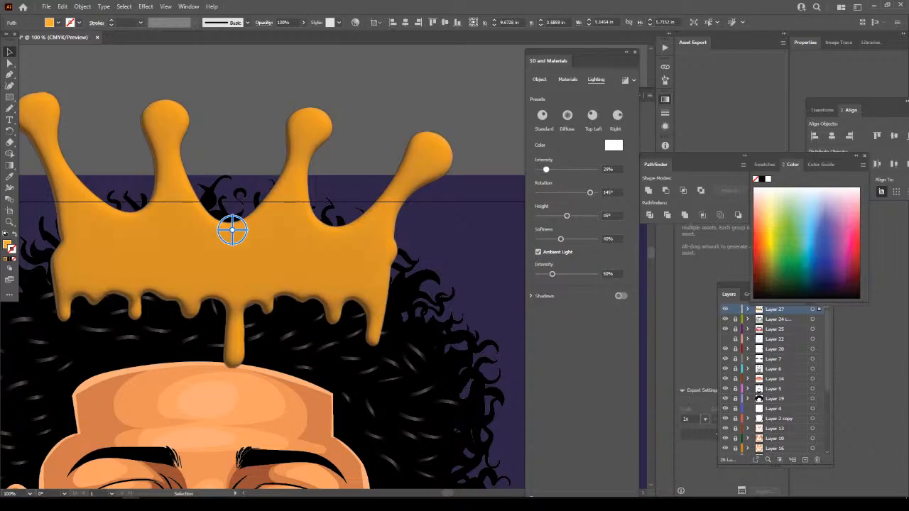
{"action": "left_click_drag", "start_coordinate": [590, 193], "coordinate": [560, 216]}
{"action": "left_click_drag", "start_coordinate": [546, 169], "coordinate": [556, 169]}
{"action": "left_click_drag", "start_coordinate": [560, 239], "coordinate": [596, 239]}
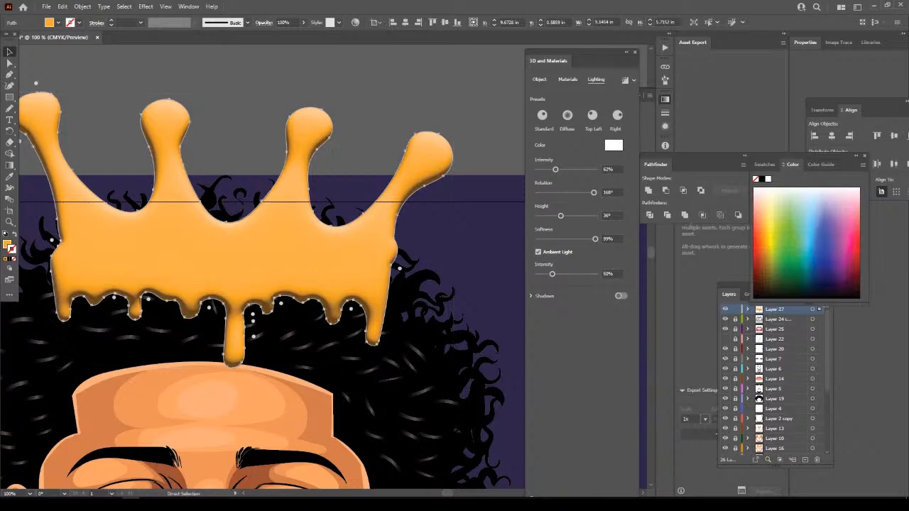
Apply the Gold Leaf Fold material to the inflated crown.
{"action": "key", "text": "ctrl+minus"}
{"action": "key", "text": "ctrl+minus"}
{"action": "key", "text": "ctrl+minus"}
{"action": "scroll", "coordinate": [315, 320], "scroll_direction": "down", "scroll_amount": 2}
{"action": "key", "text": "ctrl+plus"}
{"action": "key", "text": "ctrl+plus"}
{"action": "key", "text": "ctrl+plus"}
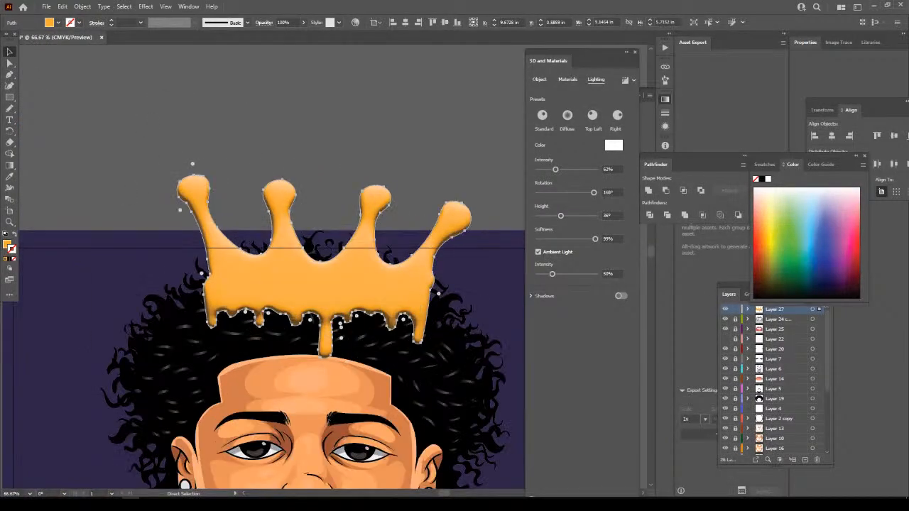
{"action": "left_click", "coordinate": [567, 79]}
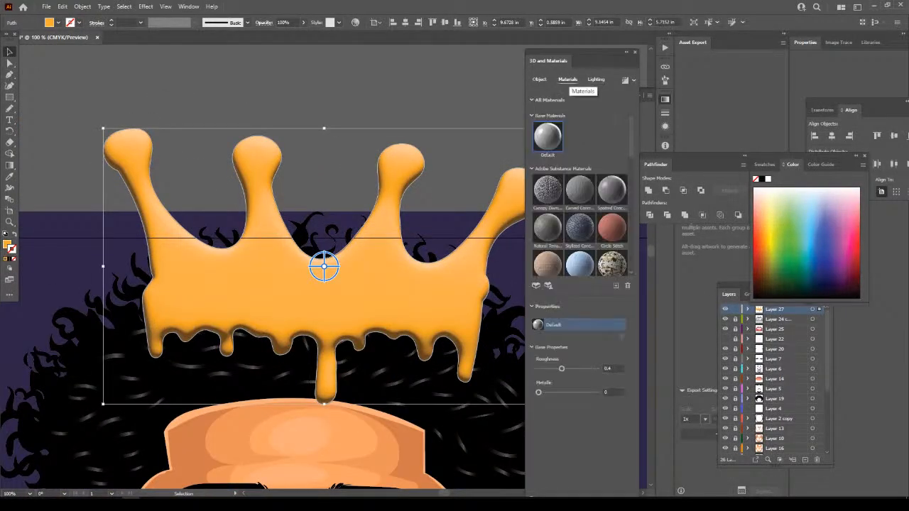
{"action": "scroll", "coordinate": [583, 192], "scroll_direction": "down", "scroll_amount": 1}
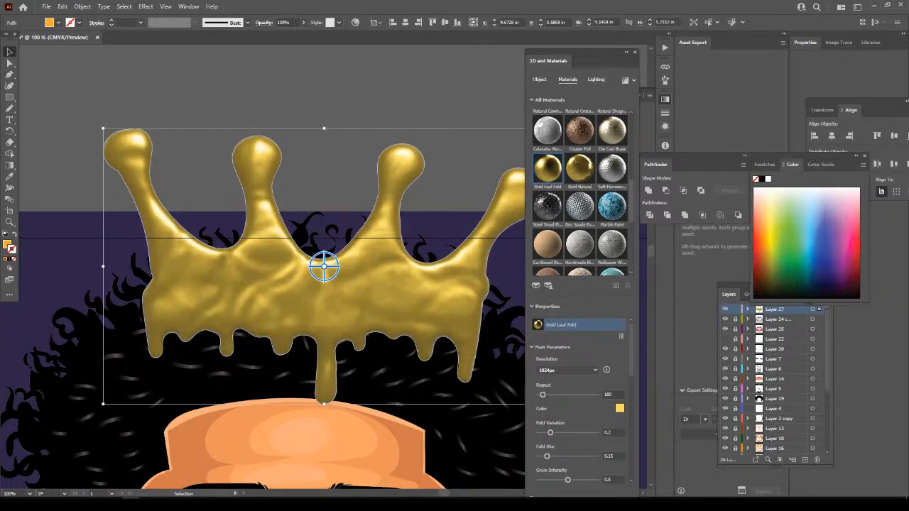
Set the gold material's Repeat to about 929, Fold Variation to 0.57 and Fold Blur to 0.33.
{"action": "left_click_drag", "start_coordinate": [542, 394], "coordinate": [592, 394]}
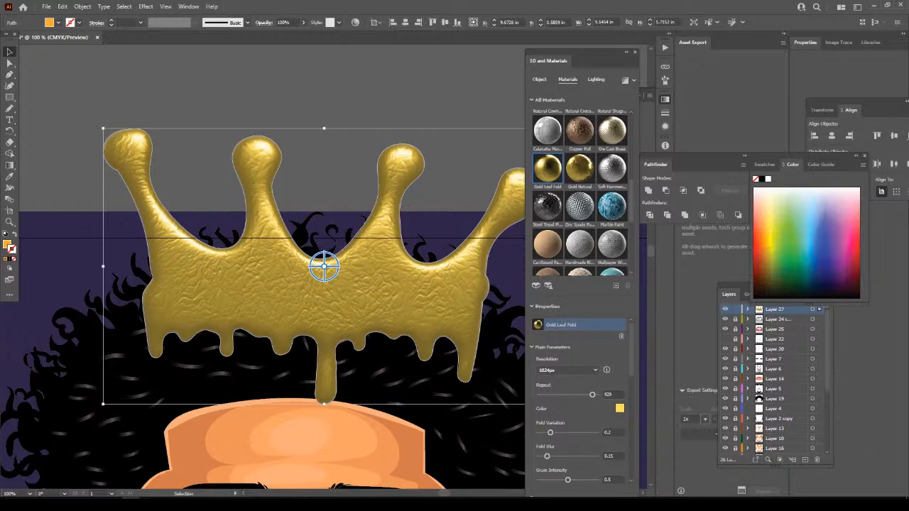
{"action": "left_click_drag", "start_coordinate": [551, 433], "coordinate": [572, 433]}
{"action": "left_click_drag", "start_coordinate": [547, 456], "coordinate": [557, 456]}
Recolor the crown's Gold Leaf Fold material to a warm golden orange of about FFBC36.
{"action": "left_click", "coordinate": [619, 408]}
{"action": "left_click_drag", "start_coordinate": [643, 336], "coordinate": [649, 332]}
{"action": "type", "text": "FFAD1D"}
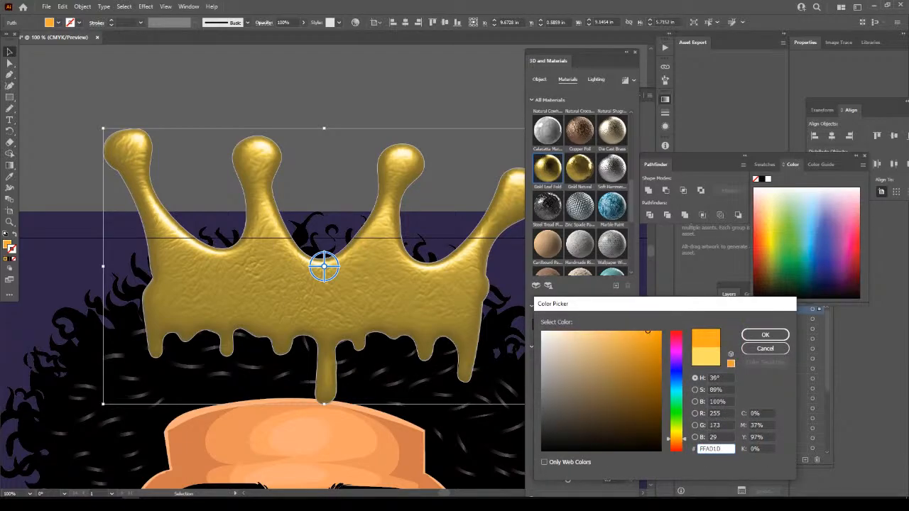
{"action": "type", "text": "FFB91D"}
{"action": "left_click", "coordinate": [765, 334]}
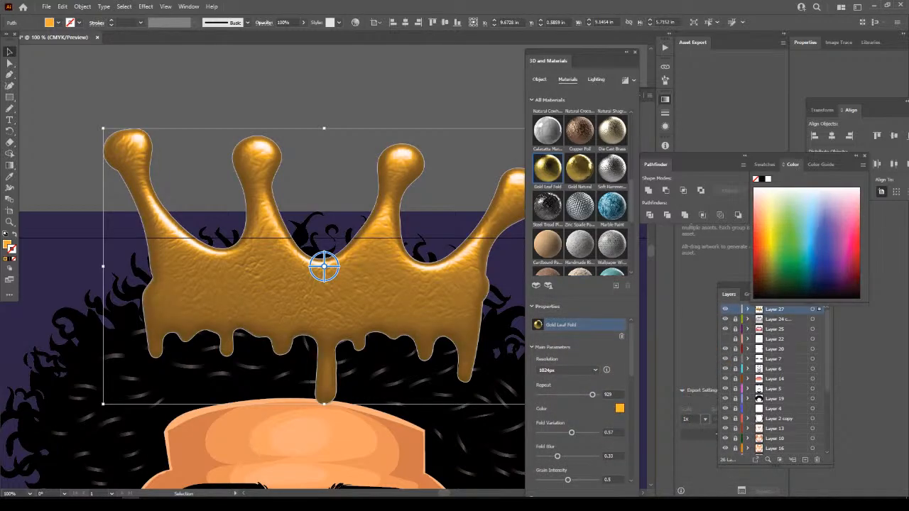
{"action": "left_click", "coordinate": [619, 408]}
{"action": "mouse_move", "coordinate": [620, 408]}
{"action": "left_mouse_down"}
{"action": "mouse_move", "coordinate": [645, 331]}
{"action": "mouse_move", "coordinate": [635, 331]}
{"action": "left_mouse_up"}
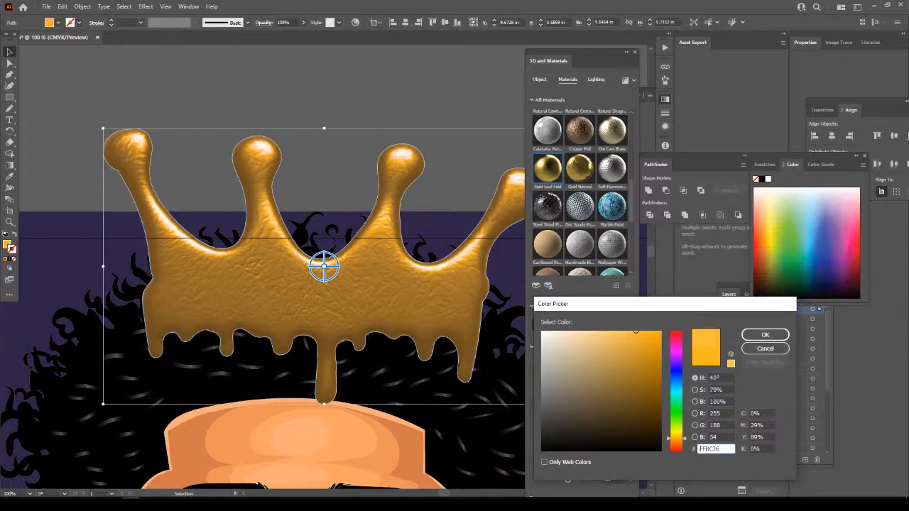
{"action": "left_click_drag", "start_coordinate": [676, 438], "coordinate": [676, 439]}
{"action": "key", "text": "Return"}
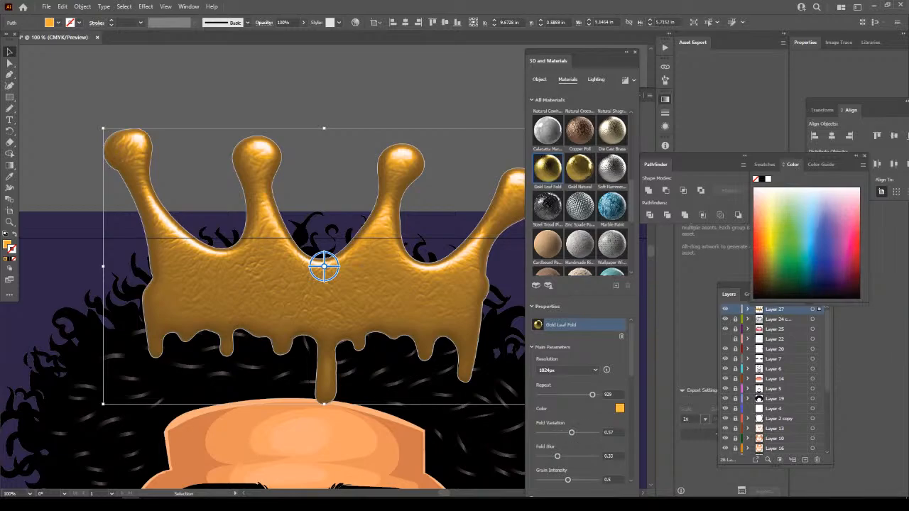
Reduce the gold material's Repeat to 56 for larger, softer folds on the crown.
{"action": "left_click_drag", "start_coordinate": [592, 395], "coordinate": [542, 395]}
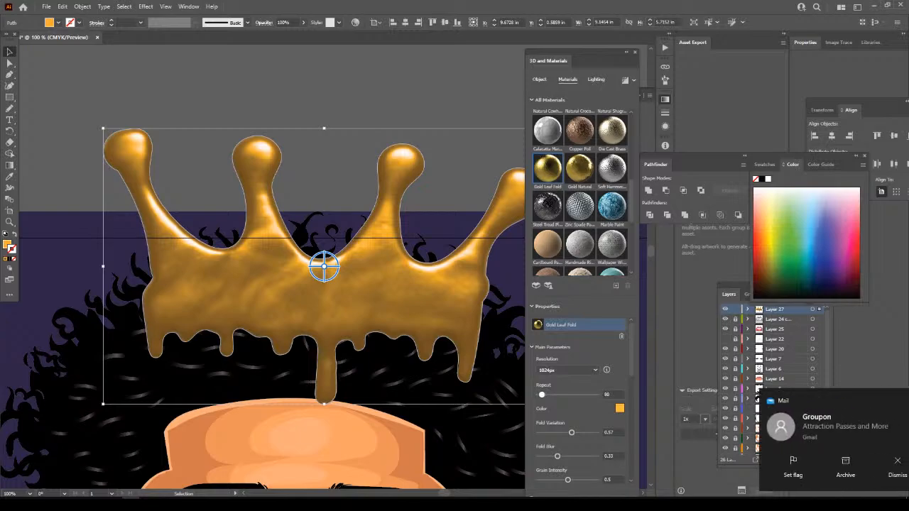
{"action": "left_click_drag", "start_coordinate": [542, 395], "coordinate": [540, 395]}
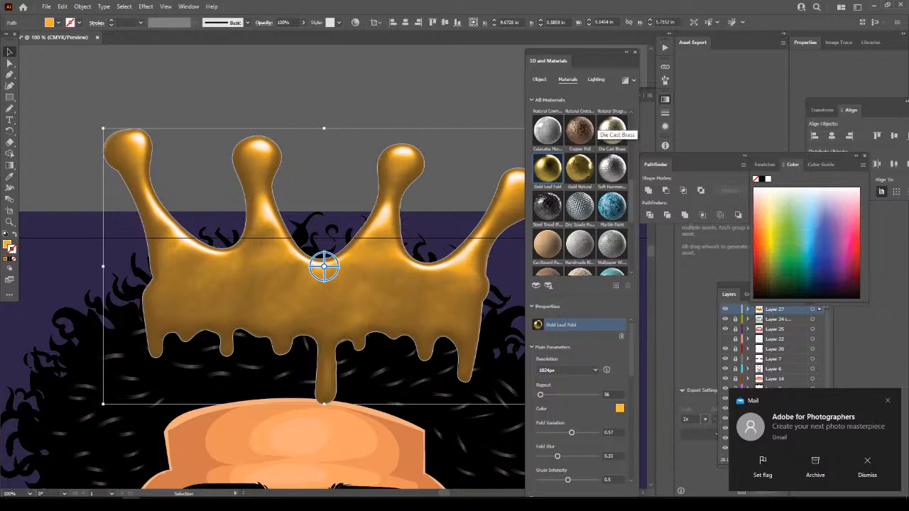
{"action": "scroll", "coordinate": [608, 128], "scroll_direction": "up", "scroll_amount": 3}
{"action": "scroll", "coordinate": [579, 192], "scroll_direction": "up", "scroll_amount": 1}
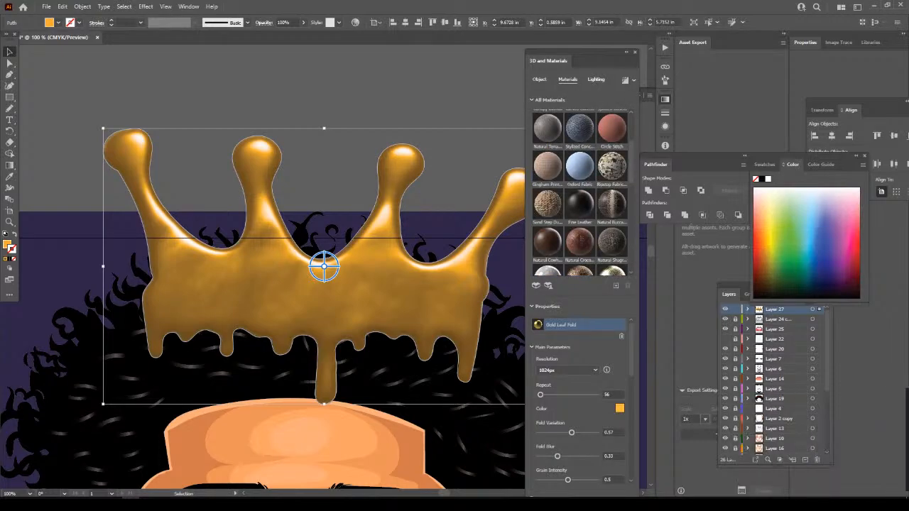
Set the crown's lighting to 122% intensity, 157° rotation, 35° height, 85% softness and 50% ambient intensity, and deselect it.
{"action": "left_click", "coordinate": [596, 80]}
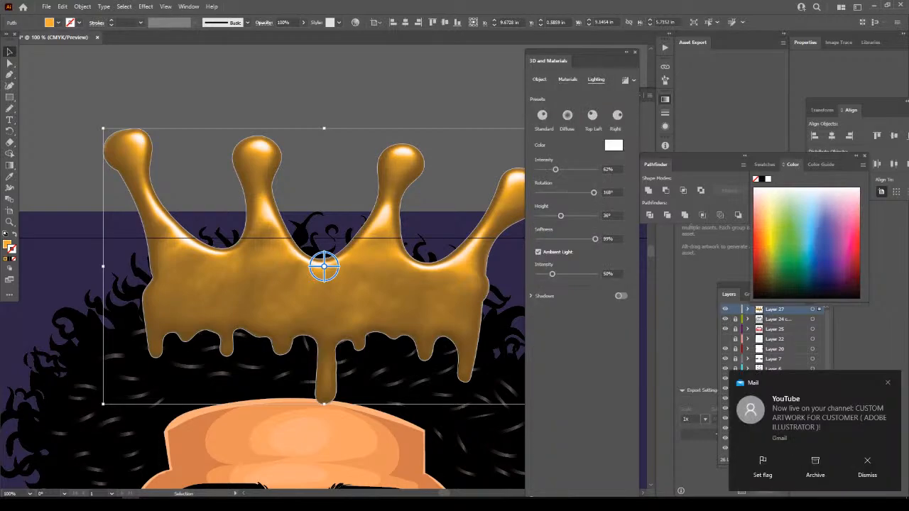
{"action": "left_click_drag", "start_coordinate": [555, 169], "coordinate": [587, 238]}
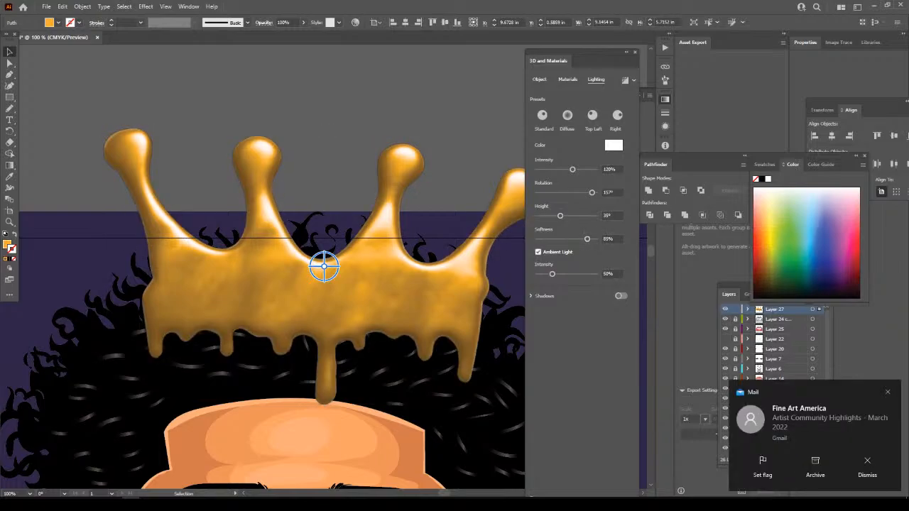
{"action": "mouse_move", "coordinate": [552, 274]}
{"action": "left_mouse_down"}
{"action": "mouse_move", "coordinate": [569, 274]}
{"action": "mouse_move", "coordinate": [552, 275]}
{"action": "left_mouse_up"}
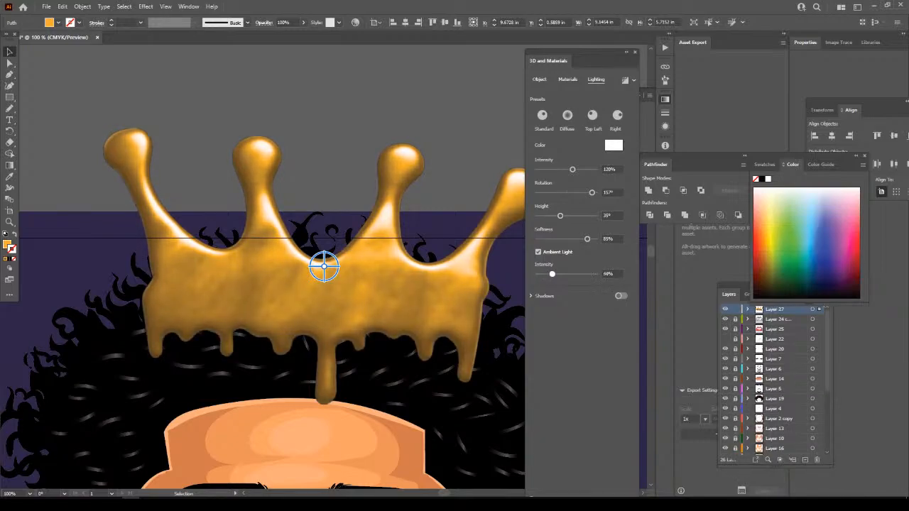
{"action": "mouse_move", "coordinate": [573, 169]}
{"action": "left_mouse_down"}
{"action": "mouse_move", "coordinate": [583, 169]}
{"action": "mouse_move", "coordinate": [573, 169]}
{"action": "left_mouse_up"}
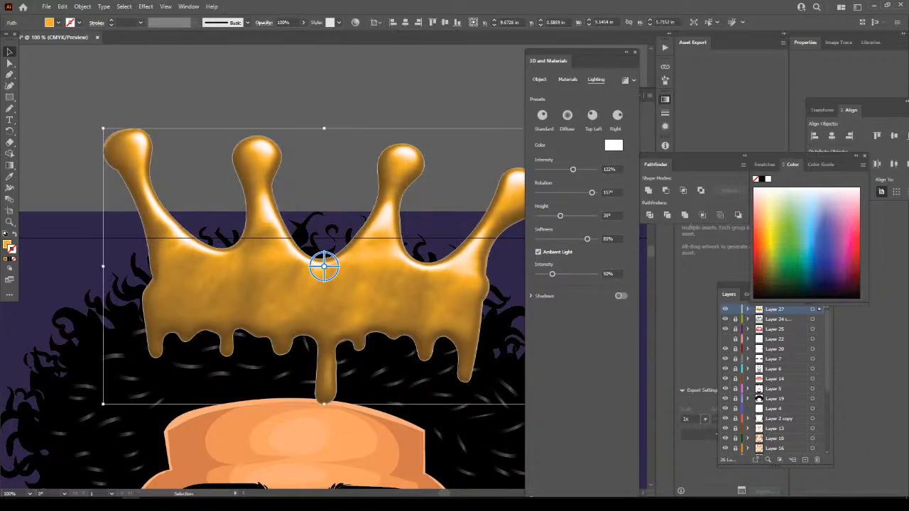
{"action": "key", "text": "ctrl+shift+a"}
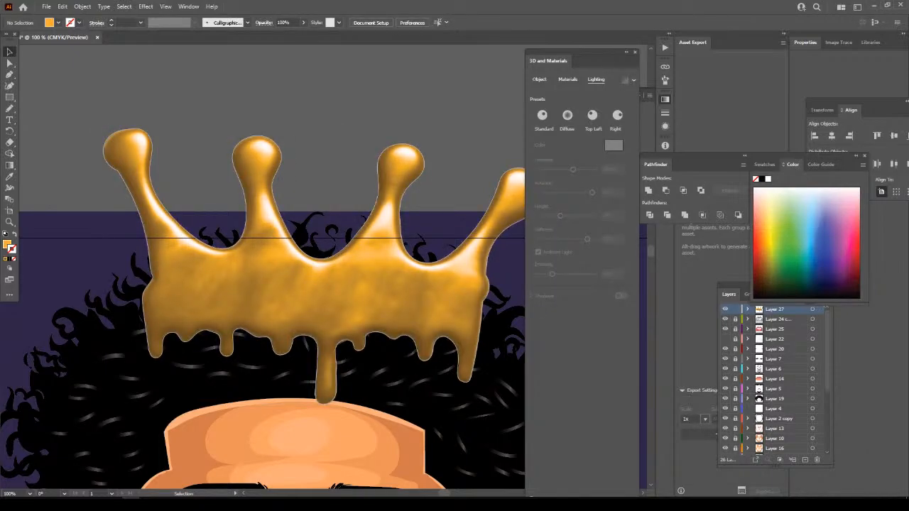
Examine the gold crown against the whole portrait and up close over the face.
{"action": "key", "text": "ctrl+minus"}
{"action": "key", "text": "ctrl+minus"}
{"action": "key", "text": "ctrl+minus"}
{"action": "key", "text": "ctrl+minus"}
{"action": "key", "text": "ctrl+minus"}
{"action": "scroll", "coordinate": [319, 288], "scroll_direction": "down", "scroll_amount": 2}
{"action": "key", "text": "ctrl+plus"}
{"action": "key", "text": "ctrl+plus"}
{"action": "key", "text": "ctrl+plus"}
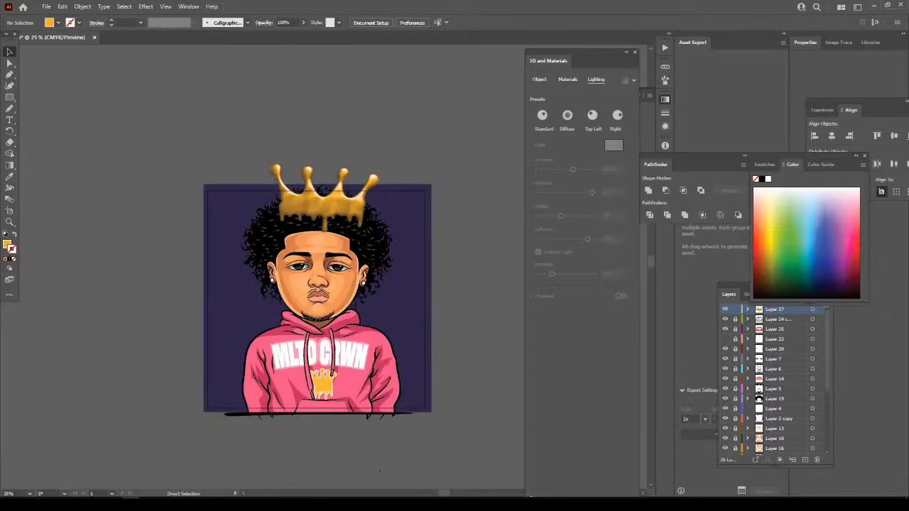
{"action": "key", "text": "ctrl+plus"}
{"action": "key", "text": "ctrl+plus"}
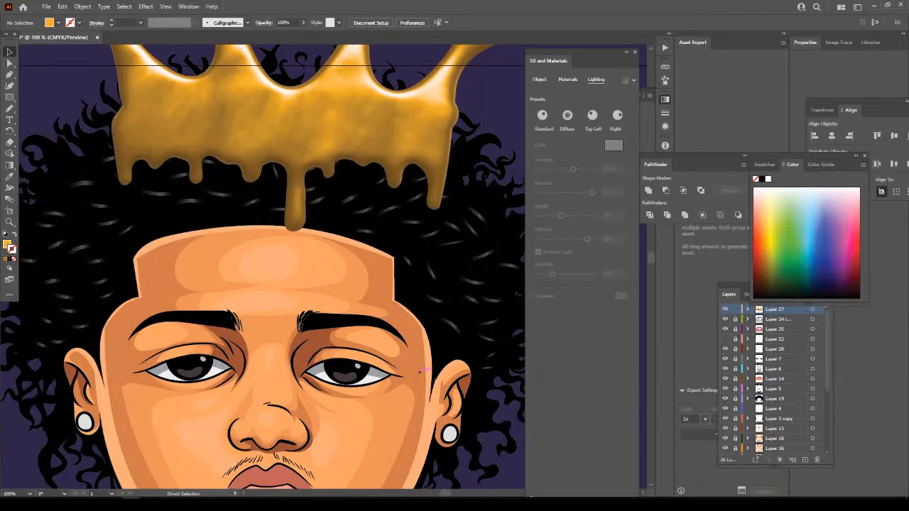
Lock the crown's layer, Layer 27, and add a new empty layer above it.
{"action": "scroll", "coordinate": [322, 267], "scroll_direction": "up", "scroll_amount": 5}
{"action": "key", "text": "ctrl+minus"}
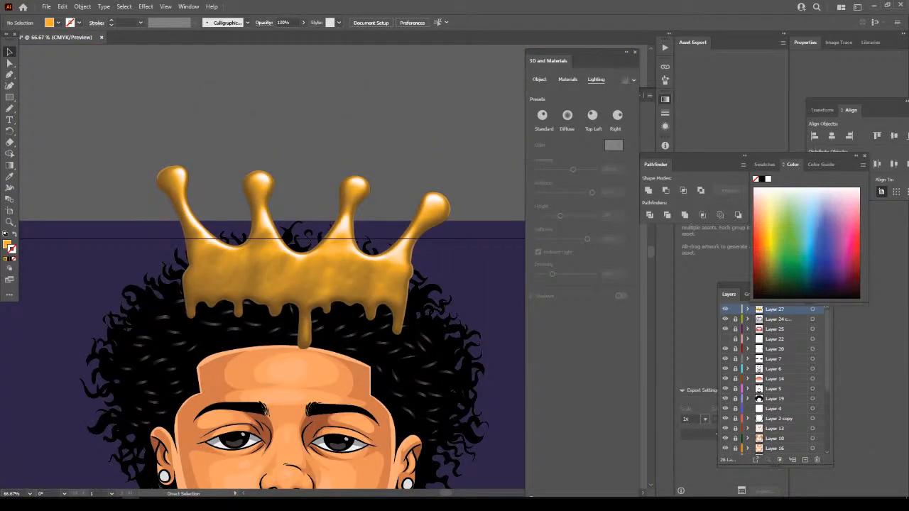
{"action": "left_click", "coordinate": [735, 309]}
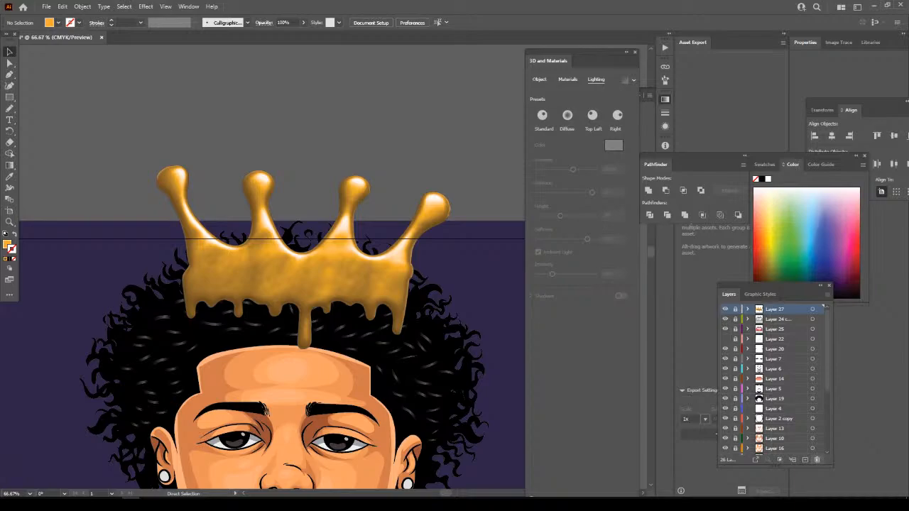
{"action": "left_click", "coordinate": [805, 460]}
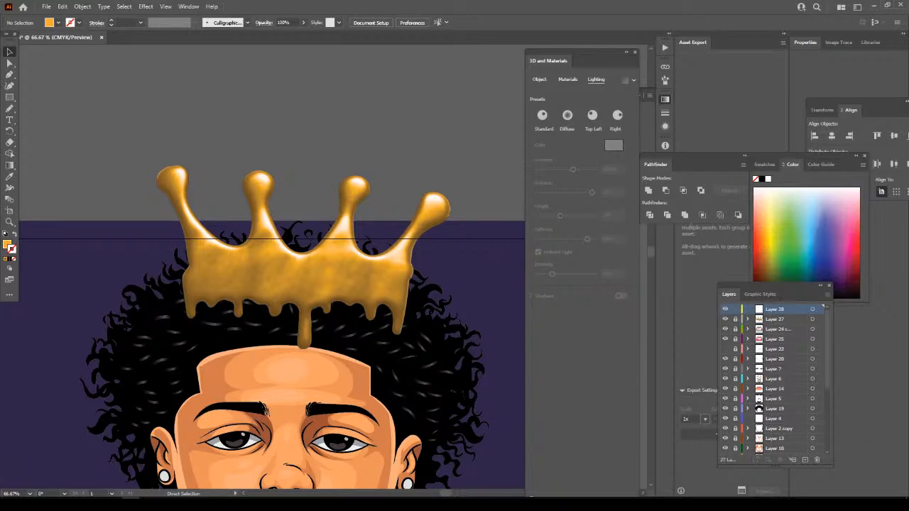
Move the empty Layer 28 directly below the gold crown's layer, Layer 27.
{"action": "key", "text": "ctrl+minus"}
{"action": "key", "text": "ctrl+minus"}
{"action": "key", "text": "ctrl+minus"}
{"action": "scroll", "coordinate": [309, 319], "scroll_direction": "down", "scroll_amount": 3}
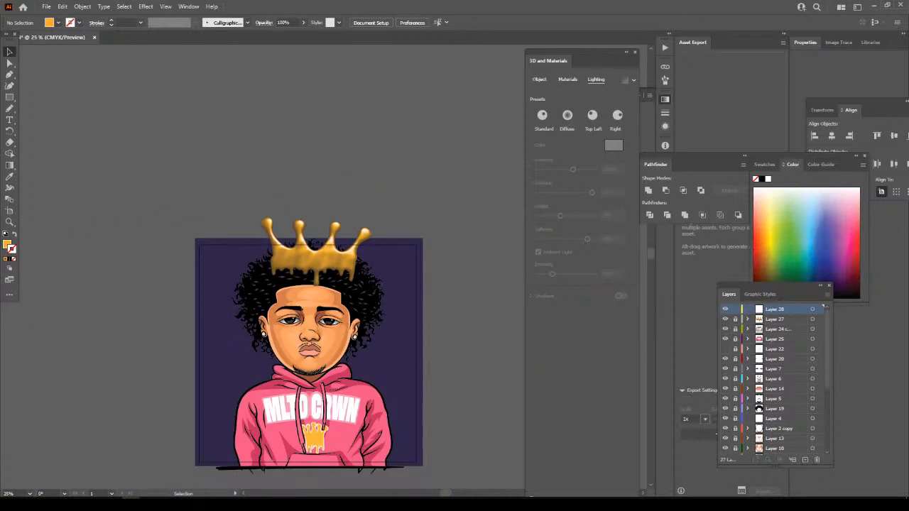
{"action": "key", "text": "ctrl+equal"}
{"action": "scroll", "coordinate": [305, 317], "scroll_direction": "down", "scroll_amount": 1}
{"action": "key", "text": "ctrl+equal"}
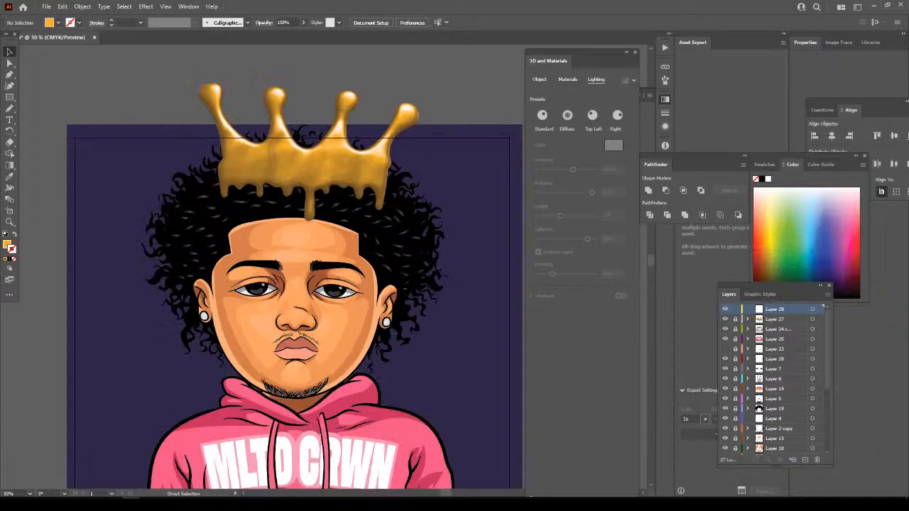
{"action": "scroll", "coordinate": [295, 299], "scroll_direction": "up", "scroll_amount": 3}
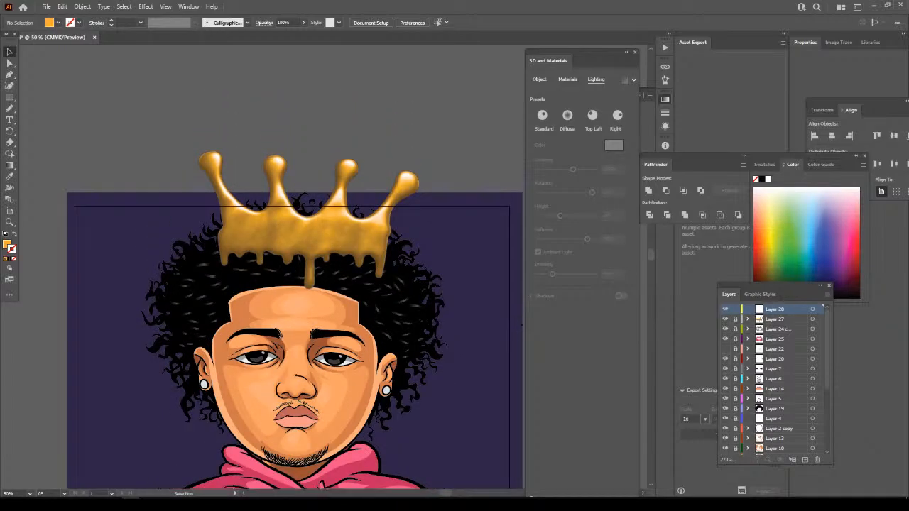
{"action": "key", "text": "ctrl+equal"}
{"action": "key", "text": "ctrl+equal"}
{"action": "scroll", "coordinate": [262, 267], "scroll_direction": "up", "scroll_amount": 2}
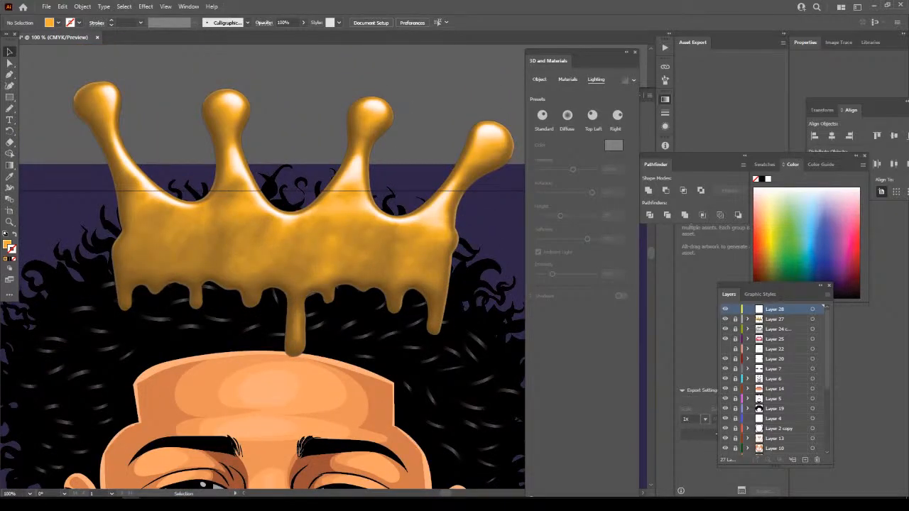
{"action": "left_click_drag", "start_coordinate": [781, 309], "coordinate": [781, 324]}
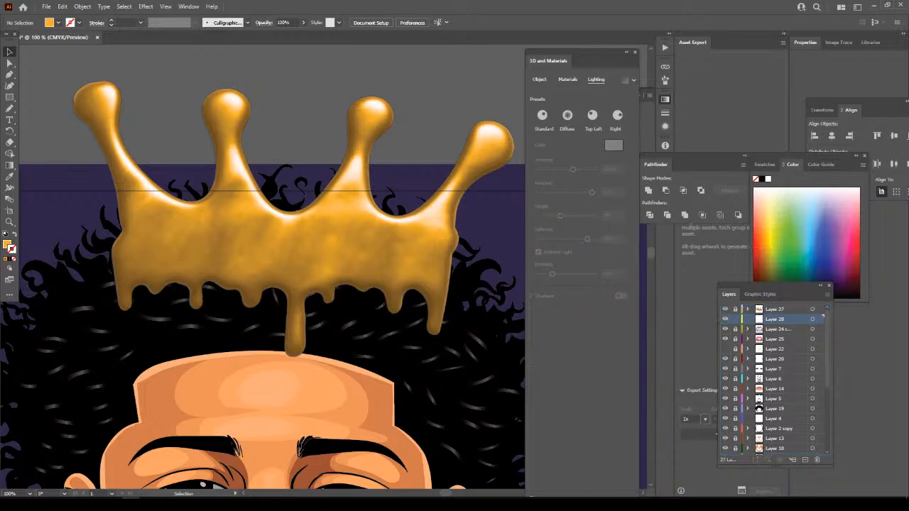
Set the fill colour to dark brown, hex 664008.
{"action": "key", "text": "ctrl+equal"}
{"action": "key", "text": "ctrl+minus"}
{"action": "scroll", "coordinate": [434, 382], "scroll_direction": "up", "scroll_amount": 3}
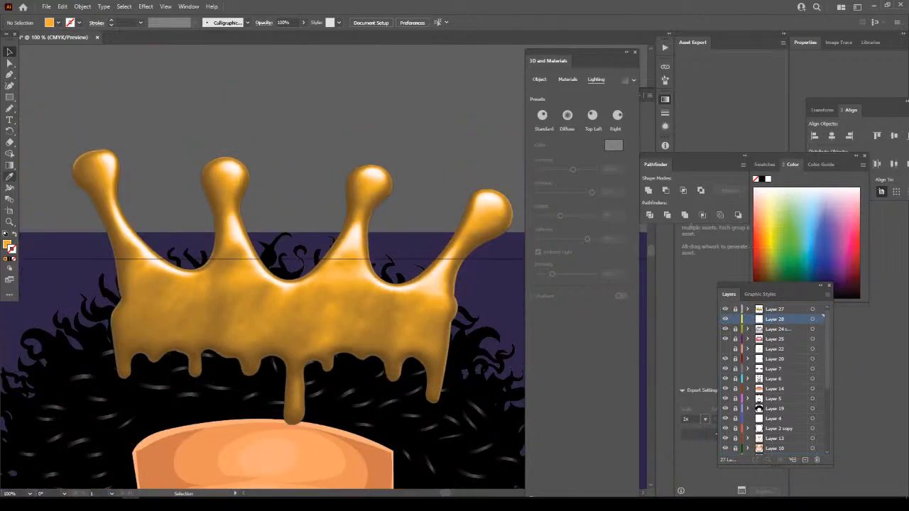
{"action": "double_click", "coordinate": [7, 245]}
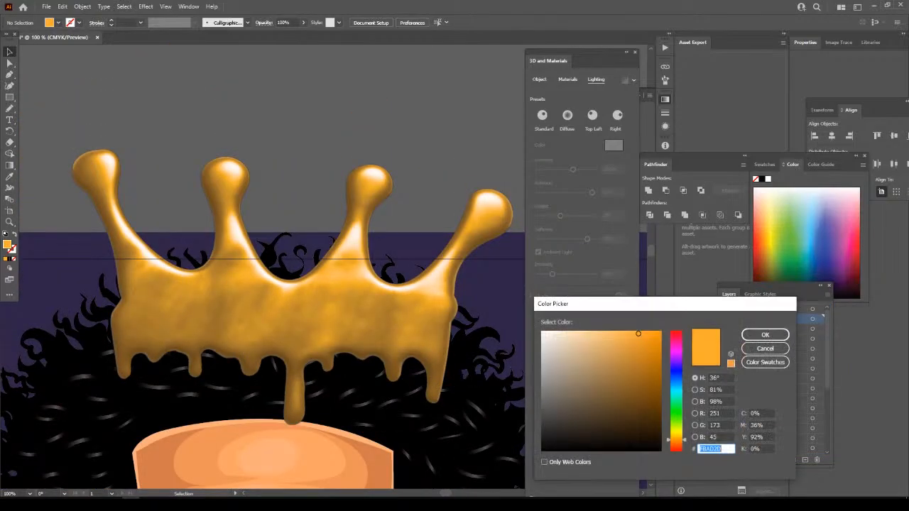
{"action": "left_click_drag", "start_coordinate": [646, 377], "coordinate": [651, 405]}
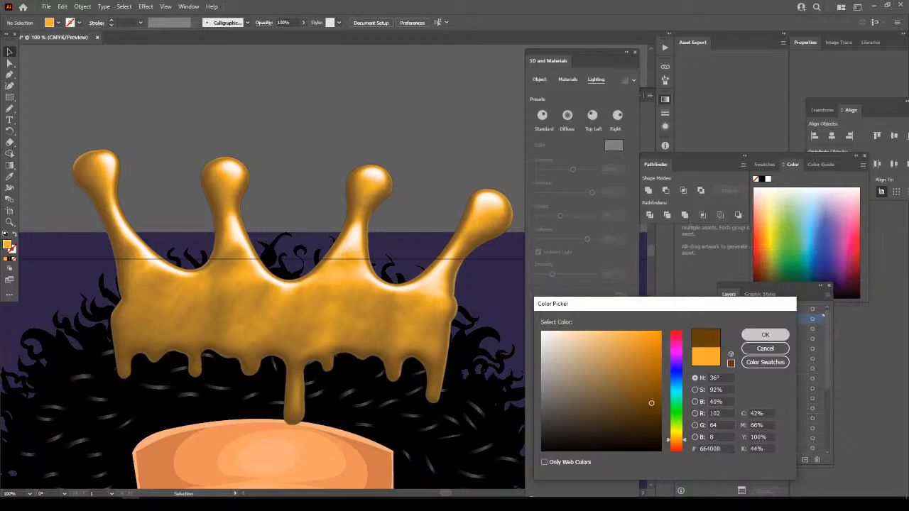
{"action": "left_click", "coordinate": [765, 334]}
Draw three brown round-tipped rear spikes in the gaps between the gold crown's spikes with the Pencil tool.
{"action": "key", "text": "n"}
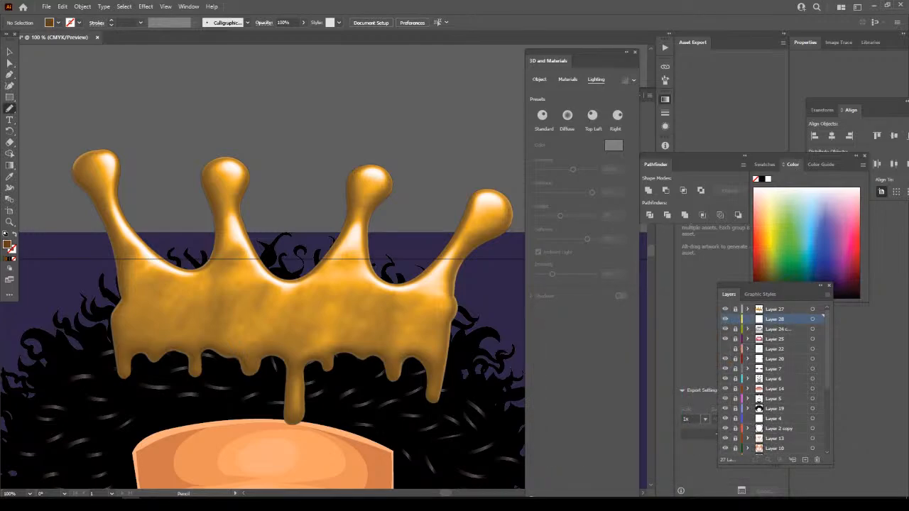
{"action": "mouse_move", "coordinate": [348, 316]}
{"action": "left_mouse_down"}
{"action": "mouse_move", "coordinate": [395, 315]}
{"action": "mouse_move", "coordinate": [431, 301]}
{"action": "mouse_move", "coordinate": [422, 264]}
{"action": "mouse_move", "coordinate": [426, 212]}
{"action": "mouse_move", "coordinate": [424, 220]}
{"action": "mouse_move", "coordinate": [439, 210]}
{"action": "mouse_move", "coordinate": [441, 189]}
{"action": "mouse_move", "coordinate": [425, 185]}
{"action": "mouse_move", "coordinate": [413, 196]}
{"action": "mouse_move", "coordinate": [377, 260]}
{"action": "left_mouse_up"}
{"action": "mouse_move", "coordinate": [319, 272]}
{"action": "left_mouse_down"}
{"action": "mouse_move", "coordinate": [308, 214]}
{"action": "mouse_move", "coordinate": [318, 188]}
{"action": "mouse_move", "coordinate": [292, 166]}
{"action": "mouse_move", "coordinate": [273, 249]}
{"action": "mouse_move", "coordinate": [232, 276]}
{"action": "mouse_move", "coordinate": [192, 238]}
{"action": "mouse_move", "coordinate": [162, 173]}
{"action": "mouse_move", "coordinate": [150, 193]}
{"action": "mouse_move", "coordinate": [176, 316]}
{"action": "mouse_move", "coordinate": [382, 319]}
{"action": "left_mouse_up"}
{"action": "key", "text": "ctrl+minus"}
{"action": "key", "text": "ctrl+minus"}
{"action": "key", "text": "ctrl+minus"}
{"action": "key", "text": "ctrl+minus"}
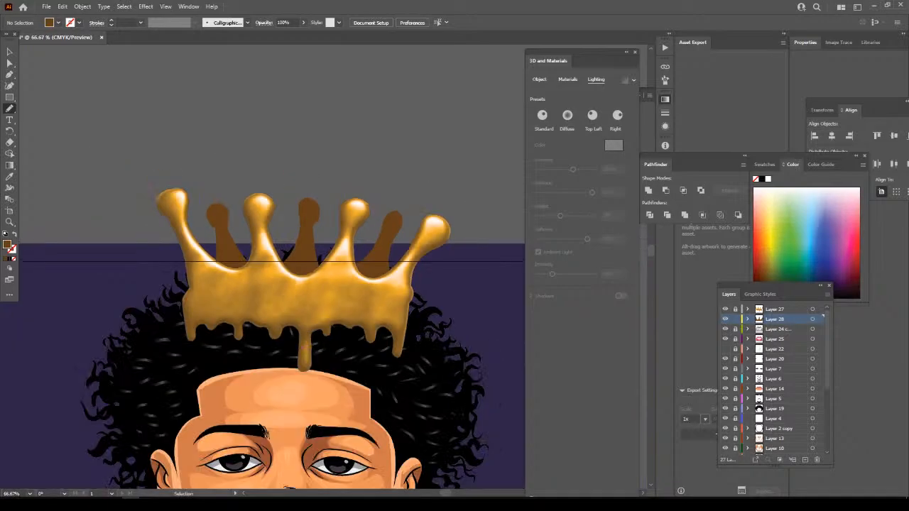
Refine the outline of the right-hand brown rear spike with freehand Pencil strokes at its tip and base.
{"action": "key", "text": "ctrl+equal"}
{"action": "key", "text": "ctrl+equal"}
{"action": "key", "text": "ctrl+equal"}
{"action": "key", "text": "ctrl+equal"}
{"action": "key", "text": "ctrl+equal"}
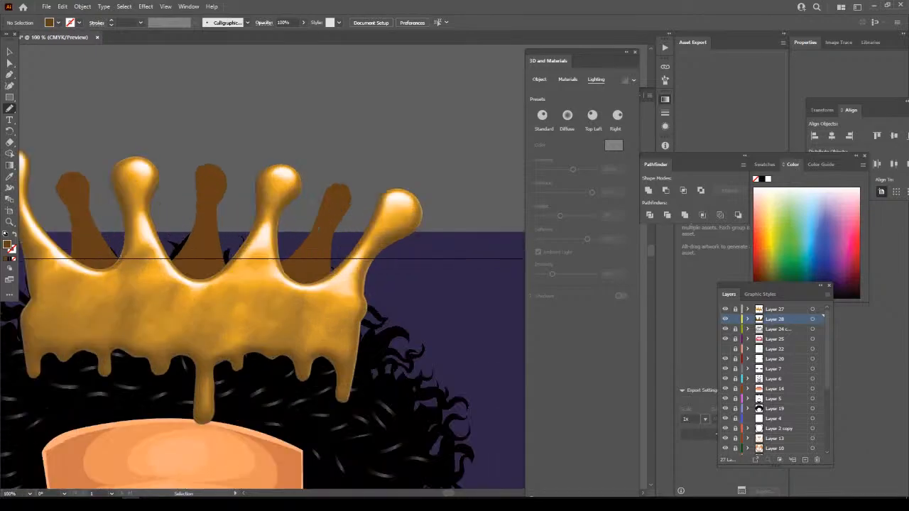
{"action": "mouse_move", "coordinate": [320, 188]}
{"action": "left_mouse_down"}
{"action": "mouse_move", "coordinate": [337, 138]}
{"action": "mouse_move", "coordinate": [359, 143]}
{"action": "mouse_move", "coordinate": [368, 165]}
{"action": "mouse_move", "coordinate": [355, 183]}
{"action": "mouse_move", "coordinate": [321, 188]}
{"action": "left_mouse_up"}
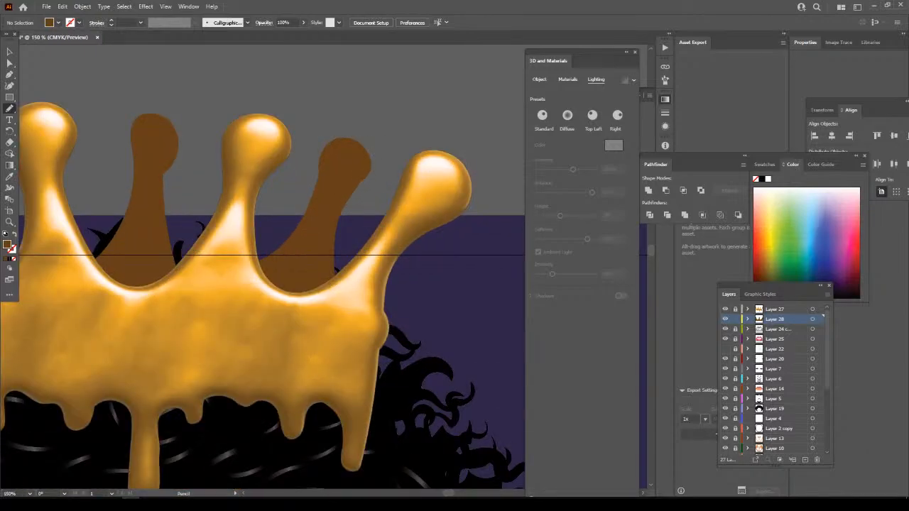
{"action": "mouse_move", "coordinate": [317, 277]}
{"action": "left_mouse_down"}
{"action": "mouse_move", "coordinate": [396, 206]}
{"action": "mouse_move", "coordinate": [387, 234]}
{"action": "mouse_move", "coordinate": [315, 276]}
{"action": "left_mouse_up"}
Draw brown Pencil shapes that widen the bases of the middle and left rear spikes and fill the gaps behind the crown.
{"action": "key", "text": "ctrl+minus"}
{"action": "key", "text": "ctrl+minus"}
{"action": "key", "text": "ctrl+minus"}
{"action": "key", "text": "ctrl+equal"}
{"action": "key", "text": "ctrl+equal"}
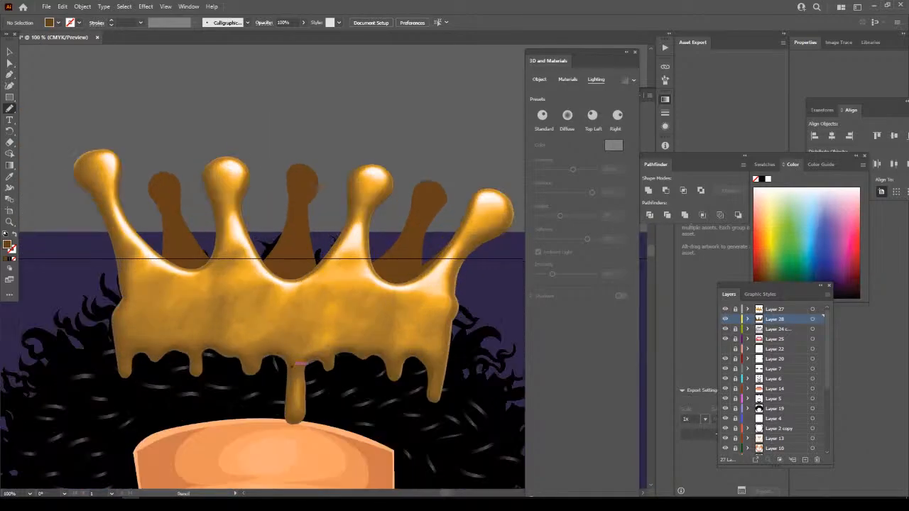
{"action": "mouse_move", "coordinate": [378, 278]}
{"action": "left_mouse_down"}
{"action": "mouse_move", "coordinate": [407, 232]}
{"action": "mouse_move", "coordinate": [375, 256]}
{"action": "mouse_move", "coordinate": [347, 259]}
{"action": "mouse_move", "coordinate": [315, 238]}
{"action": "mouse_move", "coordinate": [304, 193]}
{"action": "mouse_move", "coordinate": [299, 312]}
{"action": "left_mouse_up"}
{"action": "mouse_move", "coordinate": [275, 273]}
{"action": "left_mouse_down"}
{"action": "mouse_move", "coordinate": [293, 187]}
{"action": "mouse_move", "coordinate": [267, 234]}
{"action": "mouse_move", "coordinate": [228, 248]}
{"action": "mouse_move", "coordinate": [192, 226]}
{"action": "mouse_move", "coordinate": [174, 193]}
{"action": "mouse_move", "coordinate": [186, 273]}
{"action": "left_mouse_up"}
{"action": "mouse_move", "coordinate": [162, 200]}
{"action": "left_mouse_down"}
{"action": "mouse_move", "coordinate": [148, 266]}
{"action": "mouse_move", "coordinate": [179, 284]}
{"action": "left_mouse_up"}
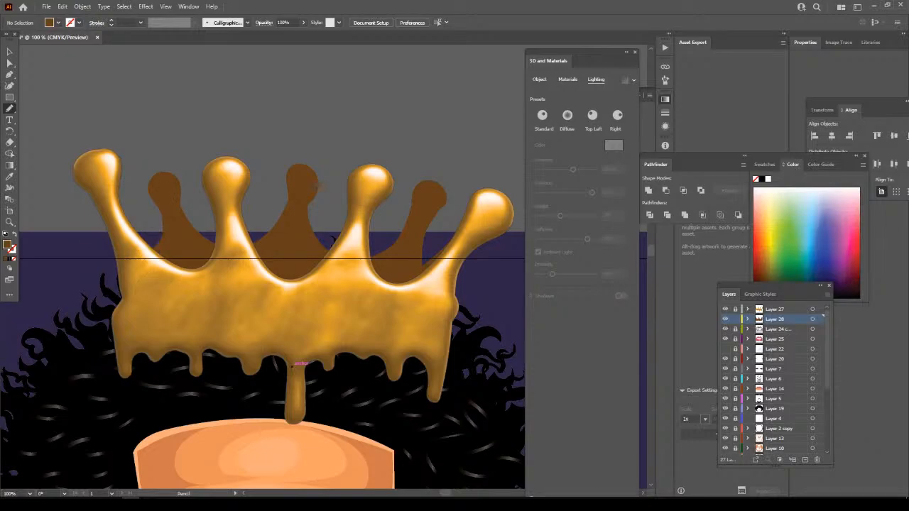
Round the tips of the three brown rear spikes with Pencil shapes, undoing and redrawing the one on the right-hand spike.
{"action": "mouse_move", "coordinate": [167, 205]}
{"action": "left_mouse_down"}
{"action": "mouse_move", "coordinate": [177, 203]}
{"action": "mouse_move", "coordinate": [181, 178]}
{"action": "mouse_move", "coordinate": [150, 174]}
{"action": "mouse_move", "coordinate": [152, 204]}
{"action": "mouse_move", "coordinate": [165, 207]}
{"action": "left_mouse_up"}
{"action": "mouse_move", "coordinate": [291, 196]}
{"action": "left_mouse_down"}
{"action": "mouse_move", "coordinate": [283, 167]}
{"action": "mouse_move", "coordinate": [301, 166]}
{"action": "mouse_move", "coordinate": [313, 185]}
{"action": "left_mouse_up"}
{"action": "mouse_move", "coordinate": [427, 211]}
{"action": "left_mouse_down"}
{"action": "mouse_move", "coordinate": [453, 206]}
{"action": "mouse_move", "coordinate": [429, 208]}
{"action": "left_mouse_up"}
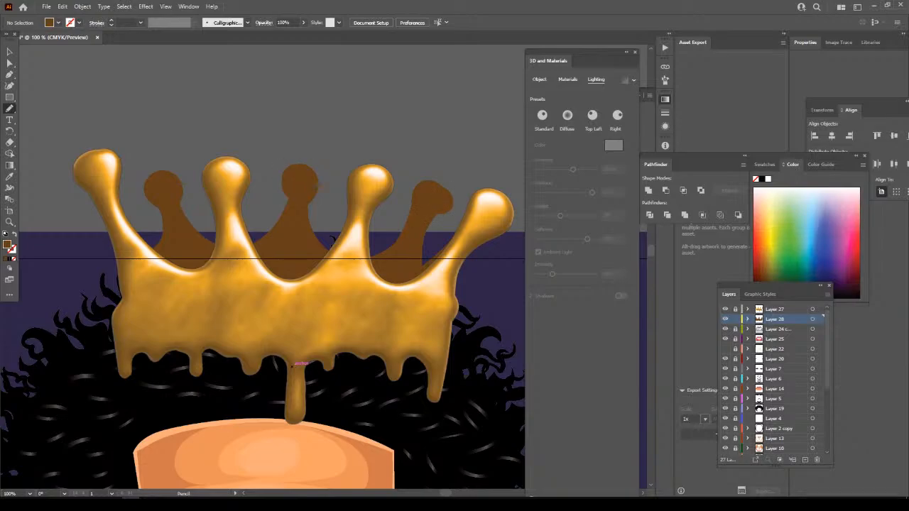
{"action": "key", "text": "ctrl+z"}
{"action": "mouse_move", "coordinate": [441, 211]}
{"action": "left_mouse_down"}
{"action": "mouse_move", "coordinate": [446, 194]}
{"action": "mouse_move", "coordinate": [434, 186]}
{"action": "mouse_move", "coordinate": [412, 188]}
{"action": "mouse_move", "coordinate": [411, 209]}
{"action": "left_mouse_up"}
{"action": "key", "text": "ctrl+minus"}
{"action": "key", "text": "ctrl+minus"}
{"action": "key", "text": "ctrl+minus"}
{"action": "key", "text": "ctrl+minus"}
{"action": "key", "text": "ctrl+minus"}
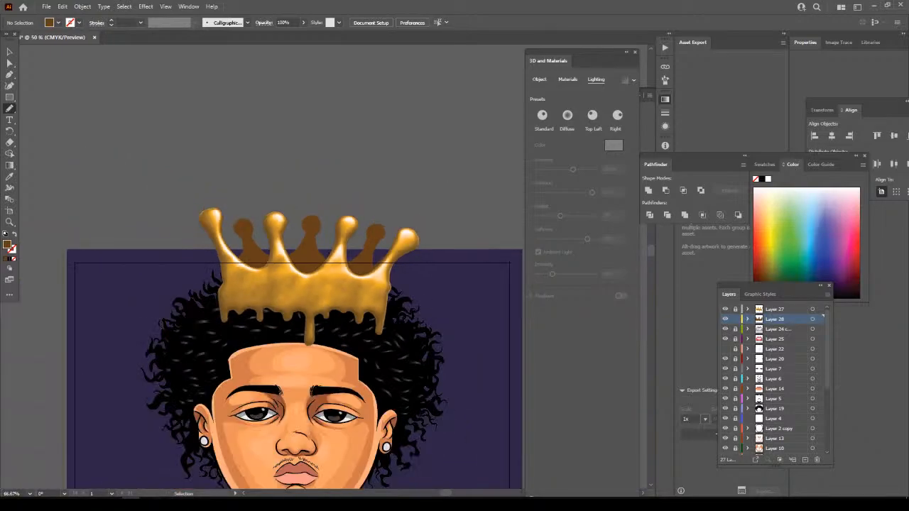
Combine all the brown rear spike shapes with the Pathfinder Merge operation and ungroup the result.
{"action": "key", "text": "ctrl+plus"}
{"action": "key", "text": "ctrl+plus"}
{"action": "key", "text": "ctrl+plus"}
{"action": "key", "text": "ctrl+plus"}
{"action": "key", "text": "ctrl+plus"}
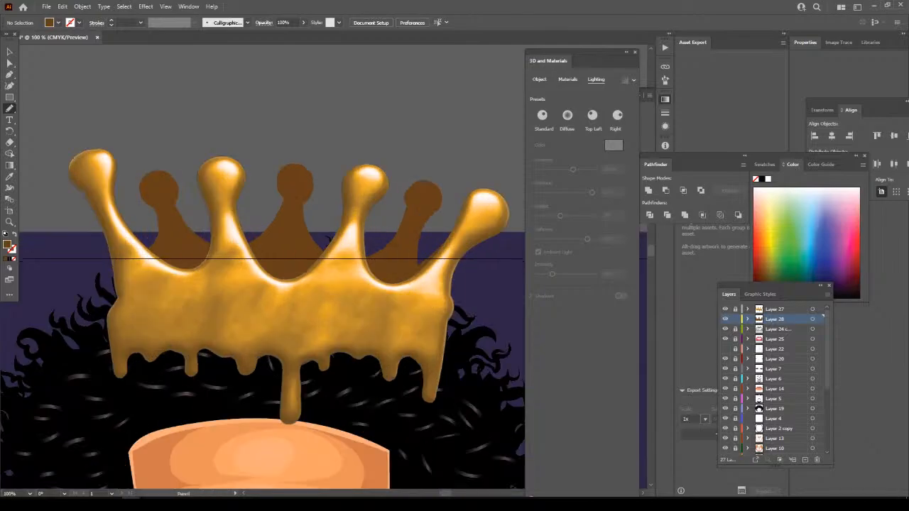
{"action": "key", "text": "v"}
{"action": "left_click_drag", "start_coordinate": [128, 135], "coordinate": [497, 371]}
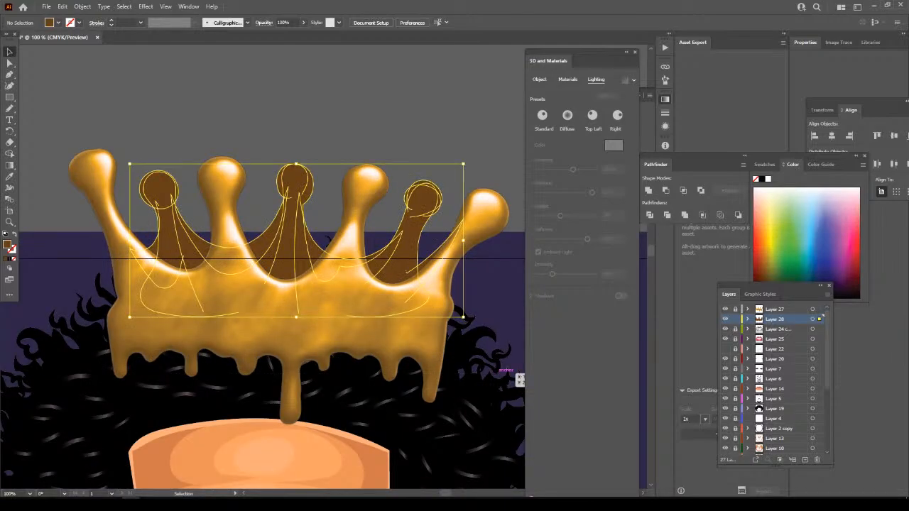
{"action": "left_click", "coordinate": [82, 6]}
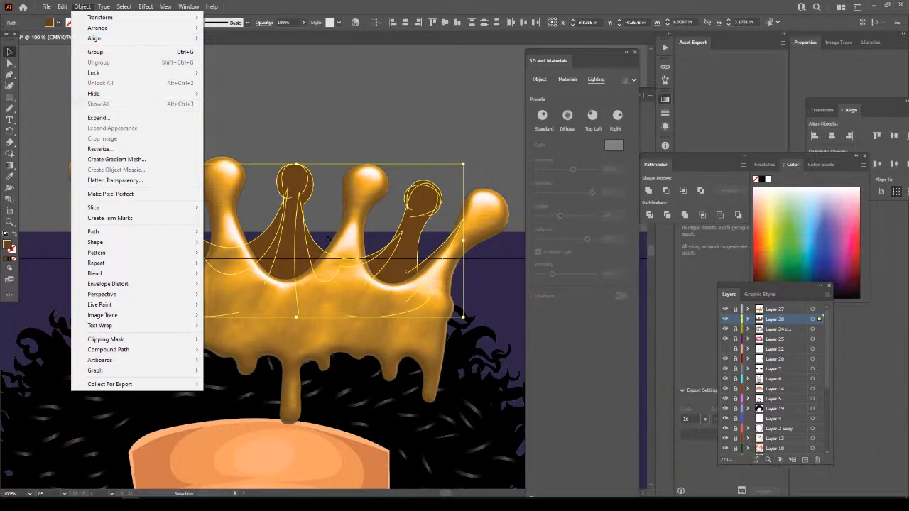
{"action": "left_click", "coordinate": [99, 117]}
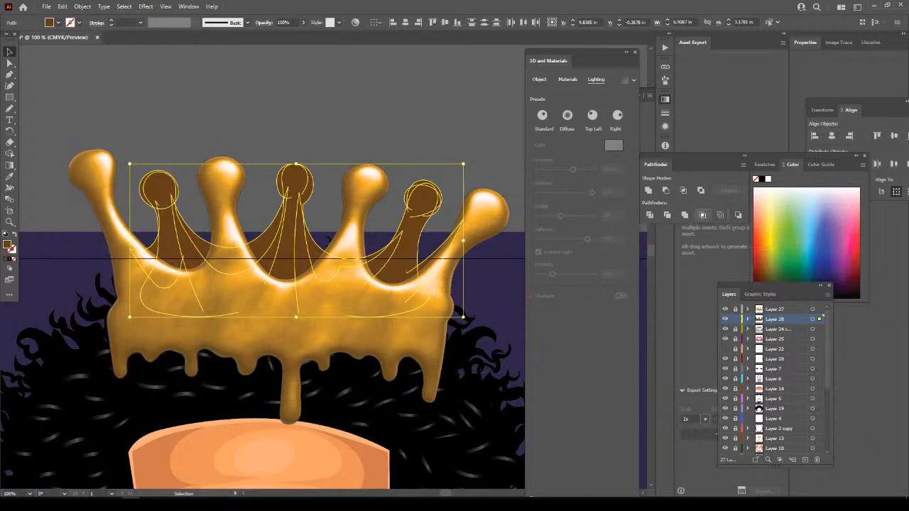
{"action": "left_click", "coordinate": [684, 215]}
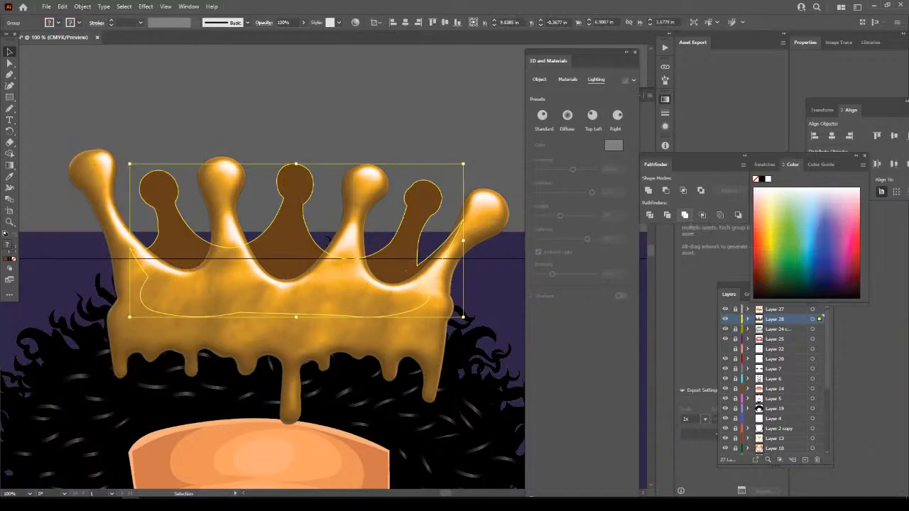
{"action": "key", "text": "ctrl+shift+g"}
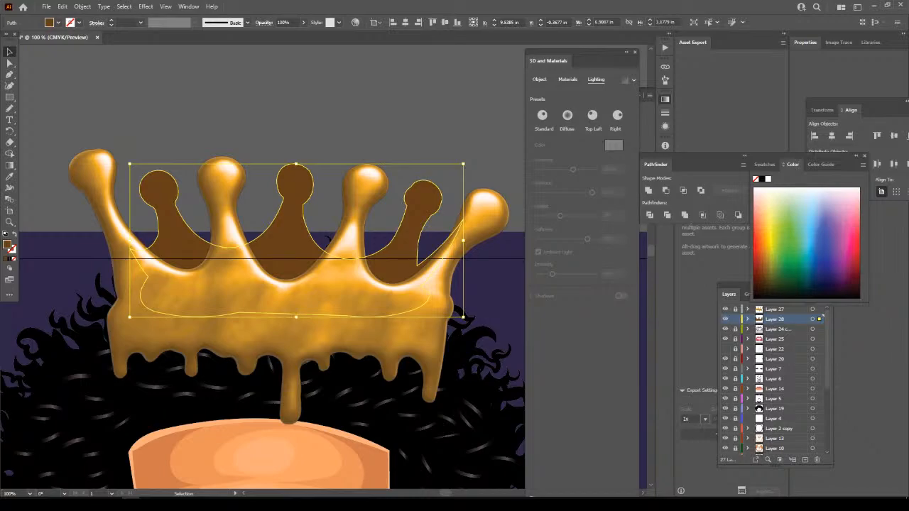
{"action": "left_click", "coordinate": [189, 7]}
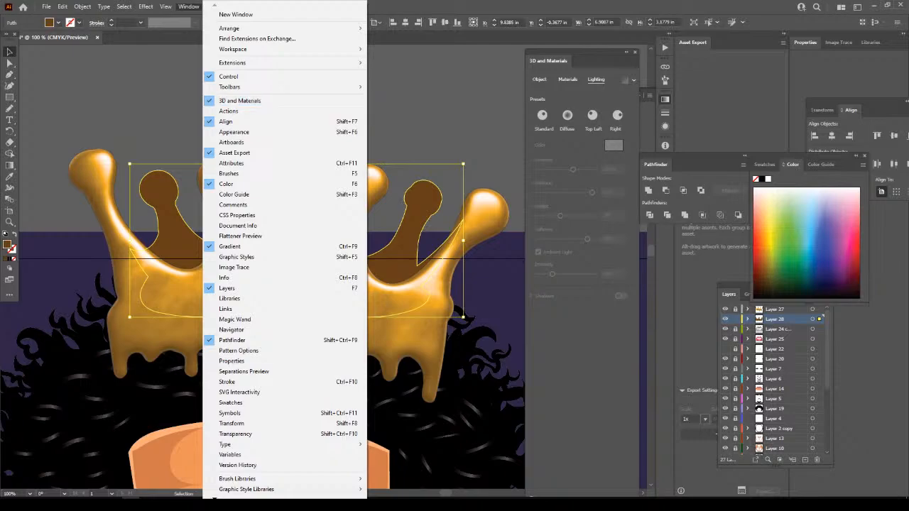
{"action": "key", "text": "Escape"}
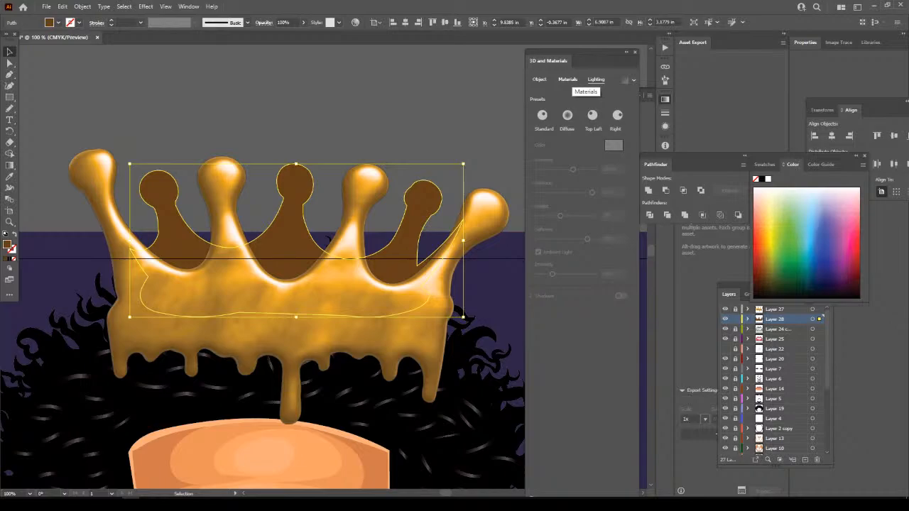
{"action": "left_click", "coordinate": [568, 79]}
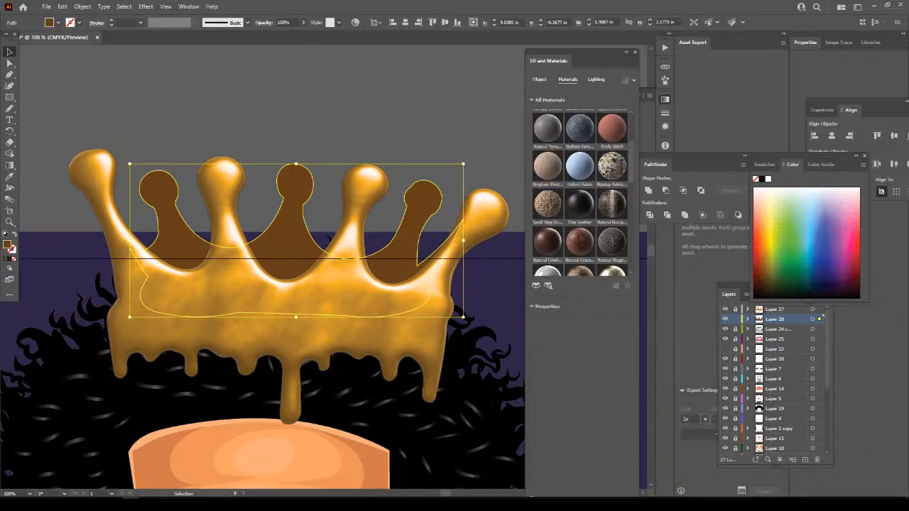
{"action": "left_click", "coordinate": [634, 51]}
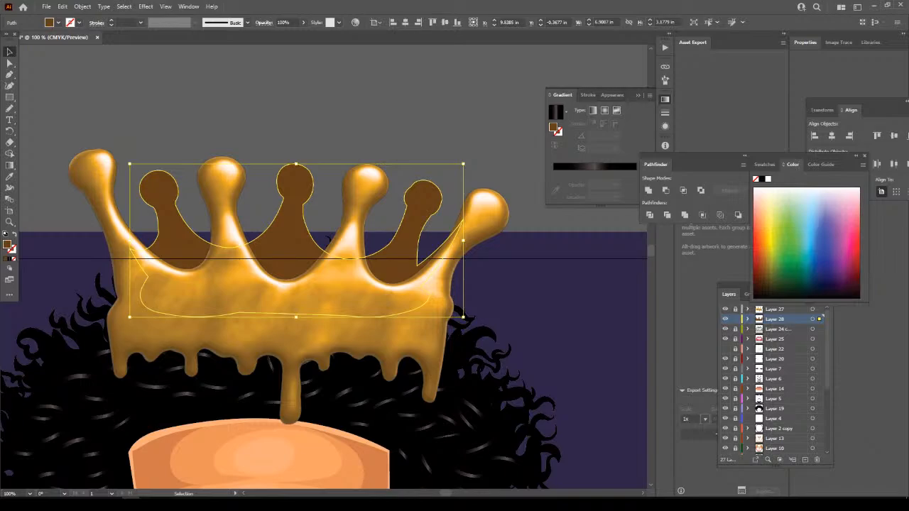
{"action": "left_click", "coordinate": [189, 6]}
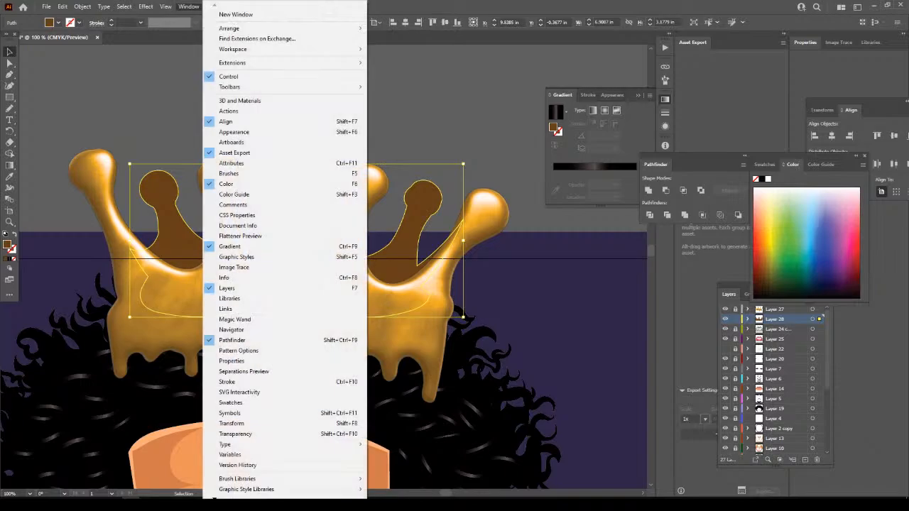
{"action": "left_click", "coordinate": [241, 100]}
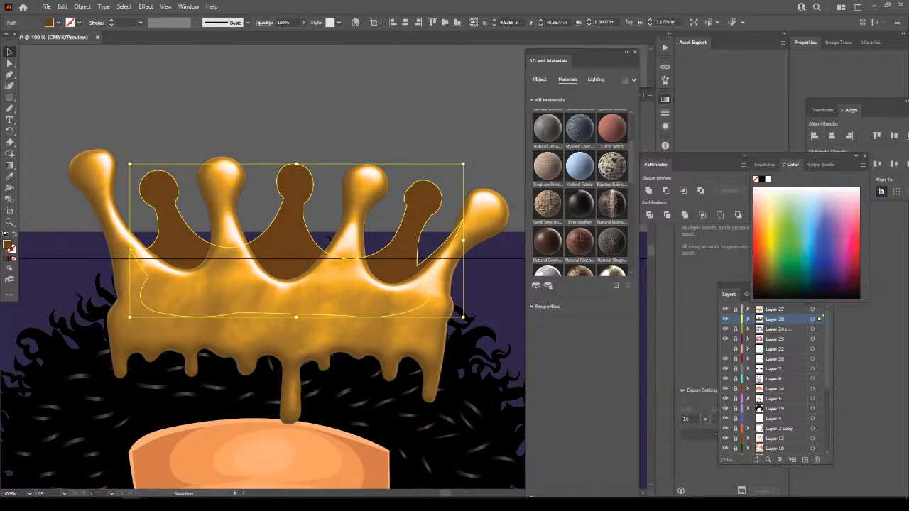
Apply the 3D Inflate effect to the merged brown shape with a depth of 732 px and a volume of 53%.
{"action": "left_click", "coordinate": [540, 78]}
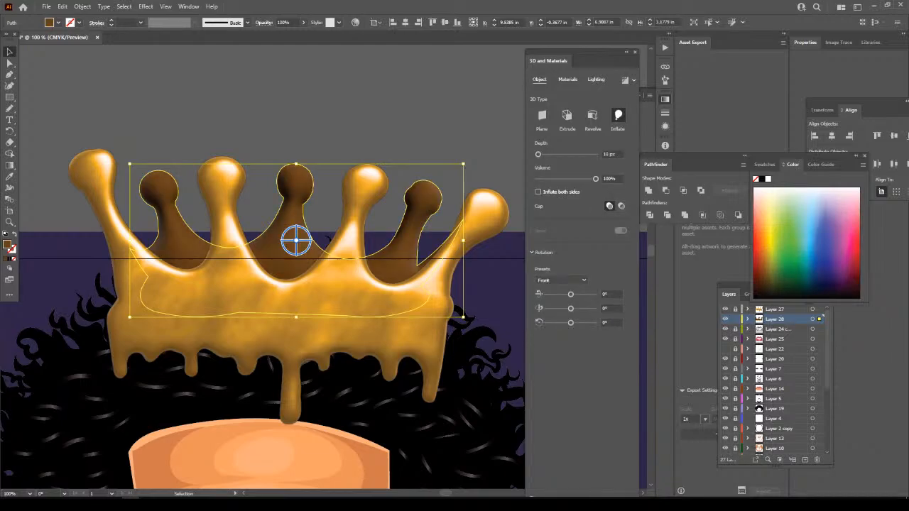
{"action": "left_click_drag", "start_coordinate": [538, 155], "coordinate": [567, 154]}
{"action": "mouse_move", "coordinate": [596, 178]}
{"action": "left_mouse_down"}
{"action": "mouse_move", "coordinate": [561, 178]}
{"action": "mouse_move", "coordinate": [593, 179]}
{"action": "mouse_move", "coordinate": [561, 178]}
{"action": "mouse_move", "coordinate": [569, 179]}
{"action": "left_mouse_up"}
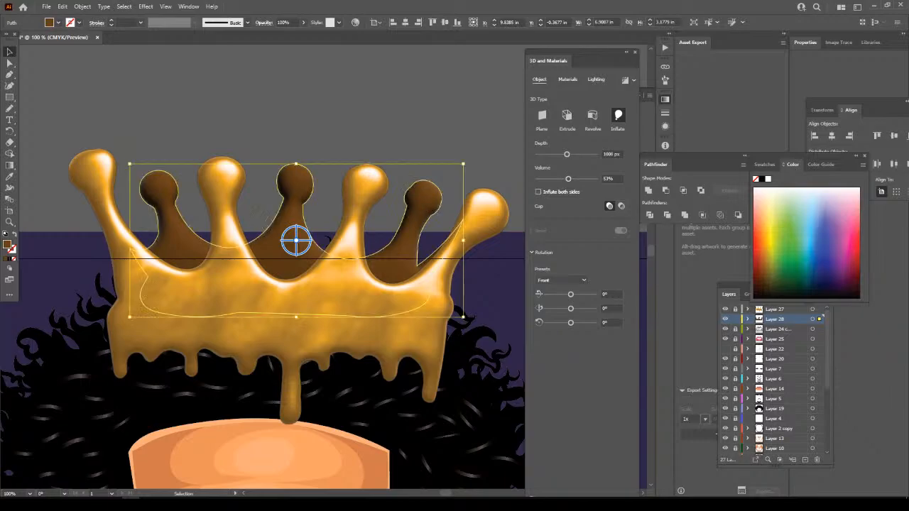
{"action": "mouse_move", "coordinate": [567, 154]}
{"action": "left_mouse_down"}
{"action": "mouse_move", "coordinate": [548, 154]}
{"action": "mouse_move", "coordinate": [559, 154]}
{"action": "left_mouse_up"}
Darken the inflated rear spikes' fill colour to hex 3A1E04.
{"action": "double_click", "coordinate": [8, 245]}
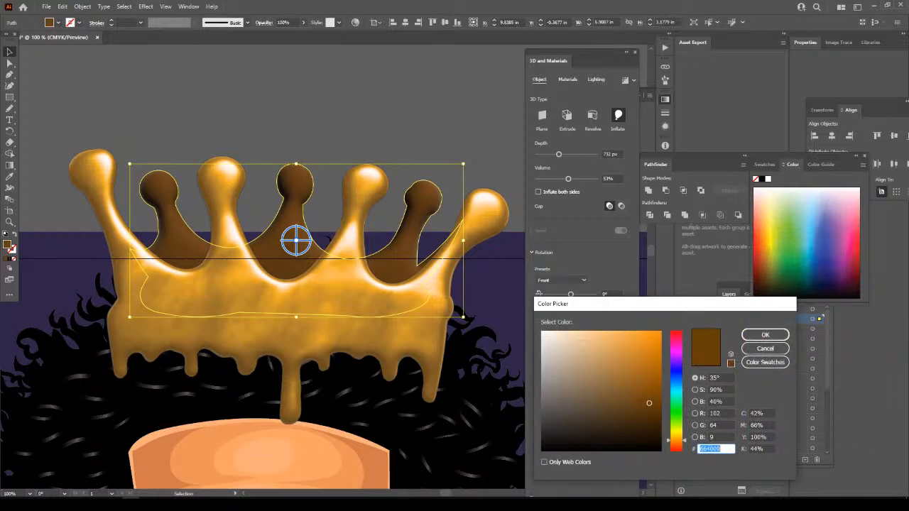
{"action": "type", "text": "662F0A"}
{"action": "type", "text": "66360A"}
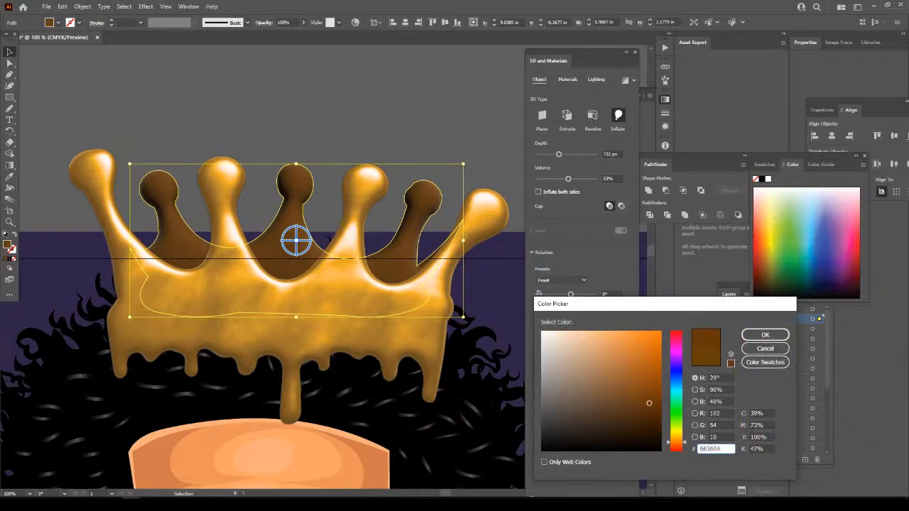
{"action": "left_click_drag", "start_coordinate": [649, 404], "coordinate": [653, 424]}
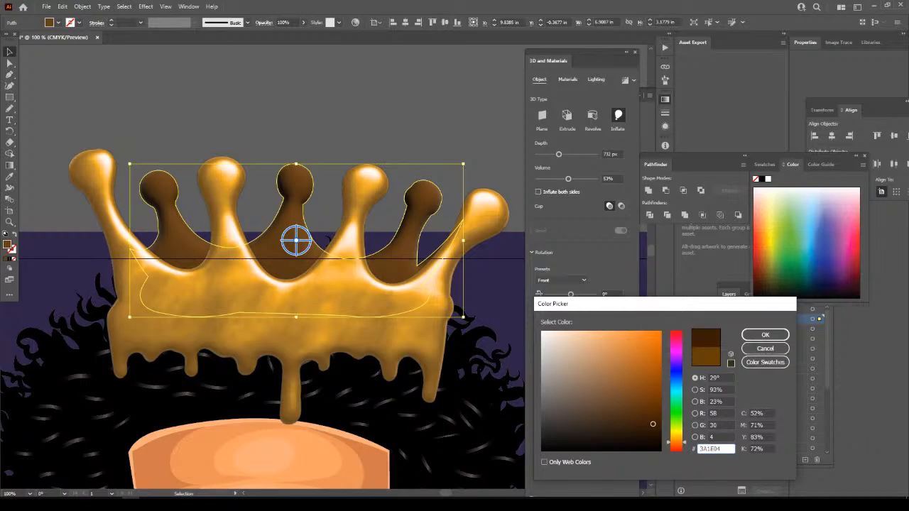
{"action": "left_click", "coordinate": [766, 335]}
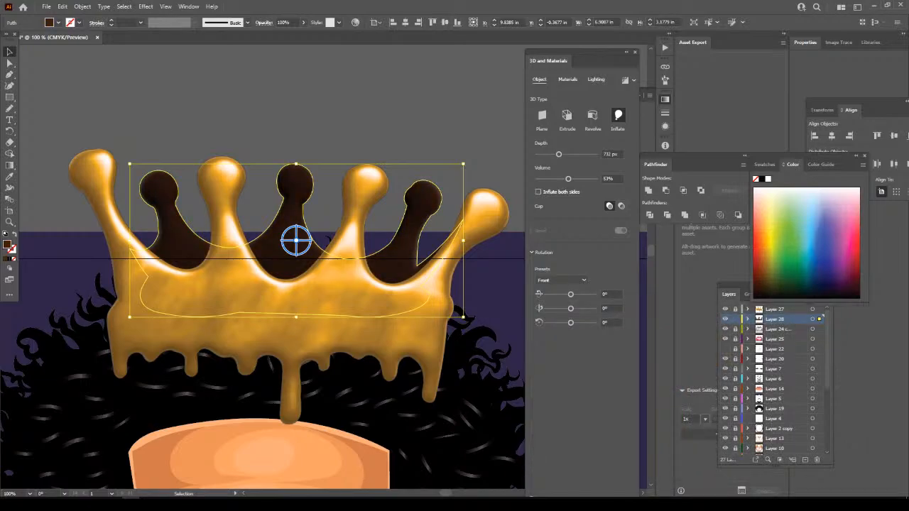
Lighten the inflated rear spikes' fill colour to hex 5B2D07 and deselect them.
{"action": "double_click", "coordinate": [7, 245]}
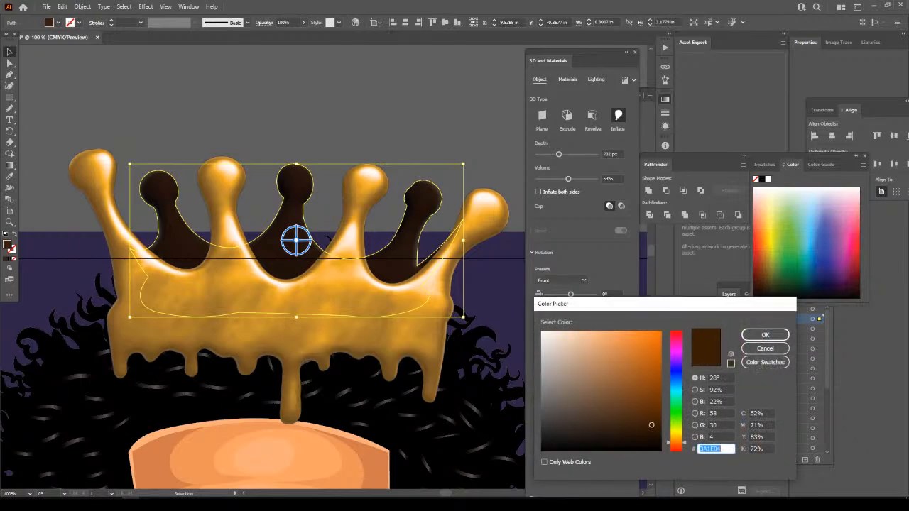
{"action": "type", "text": "5B2D07"}
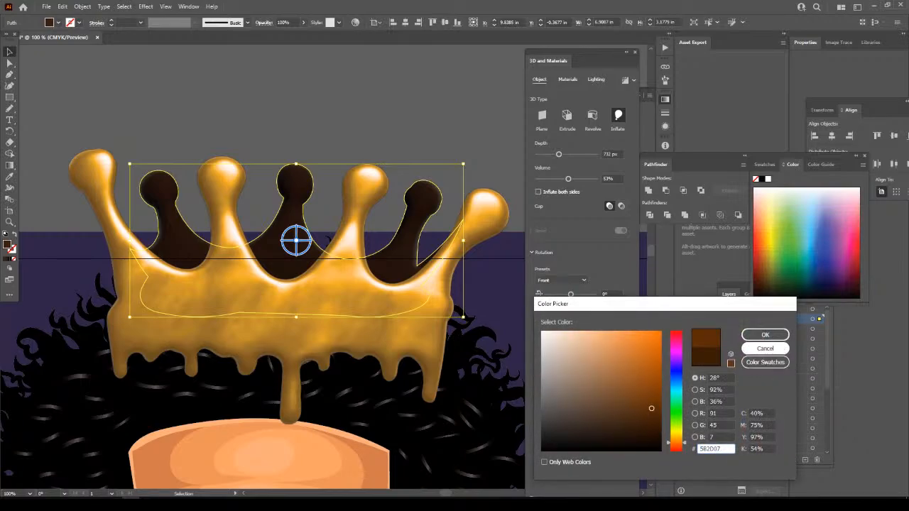
{"action": "key", "text": "Return"}
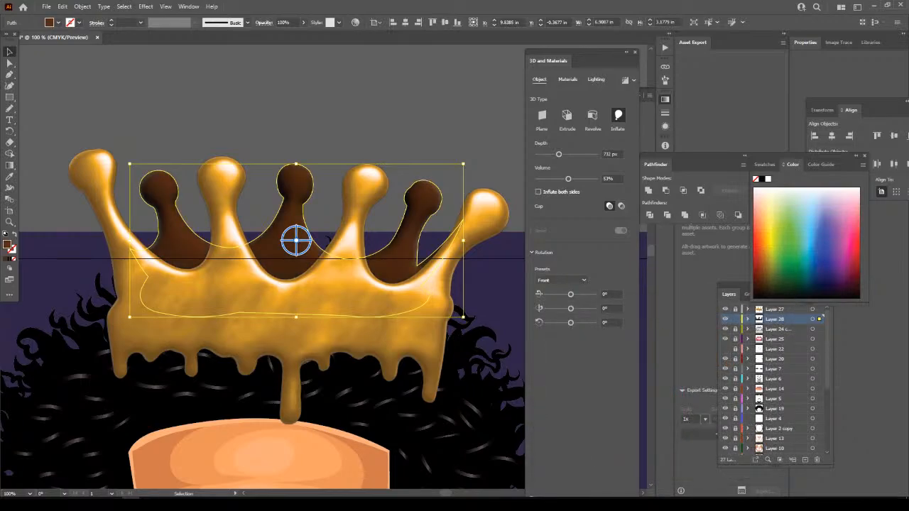
{"action": "key", "text": "ctrl+shift+a"}
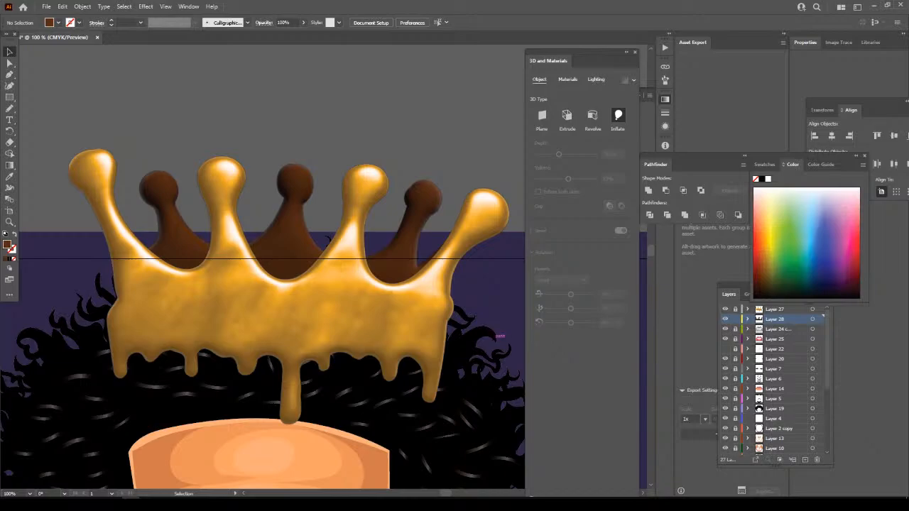
Compare the recoloured rear spikes with the gold crown, viewing the whole portrait and a close-up.
{"action": "key", "text": "ctrl+minus"}
{"action": "key", "text": "ctrl+minus"}
{"action": "key", "text": "ctrl+minus"}
{"action": "key", "text": "ctrl+minus"}
{"action": "key", "text": "ctrl+plus"}
{"action": "key", "text": "ctrl+plus"}
{"action": "key", "text": "ctrl+plus"}
{"action": "key", "text": "ctrl+plus"}
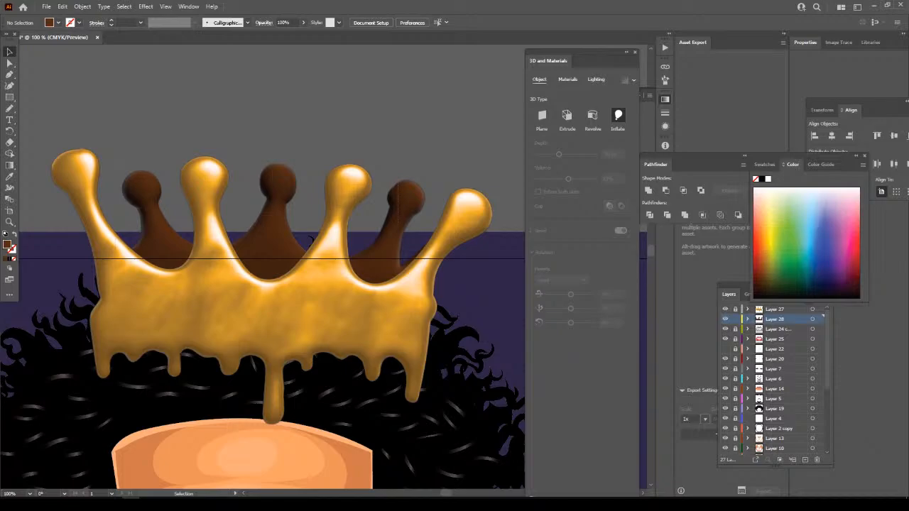
Lock the rear spikes' layer, Layer 28, and hide the dark purple background layer, Layer 26.
{"action": "left_click", "coordinate": [279, 241]}
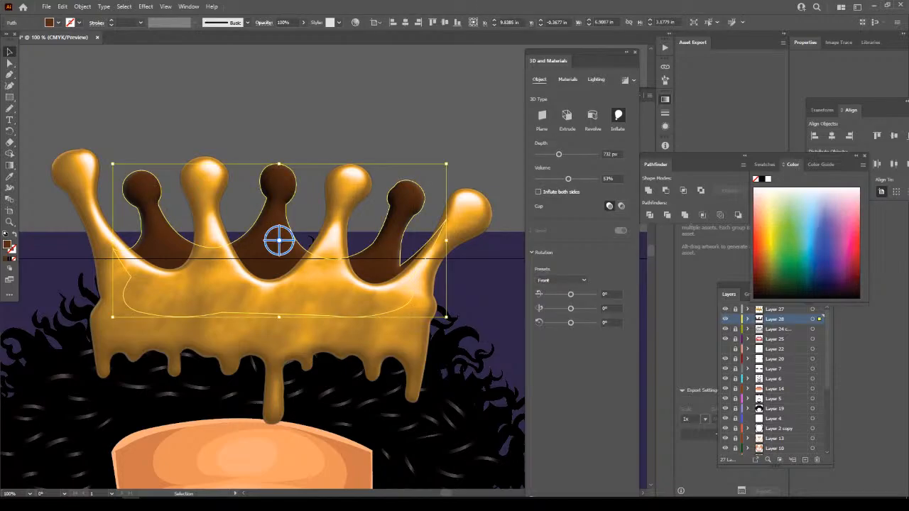
{"action": "left_click", "coordinate": [735, 319]}
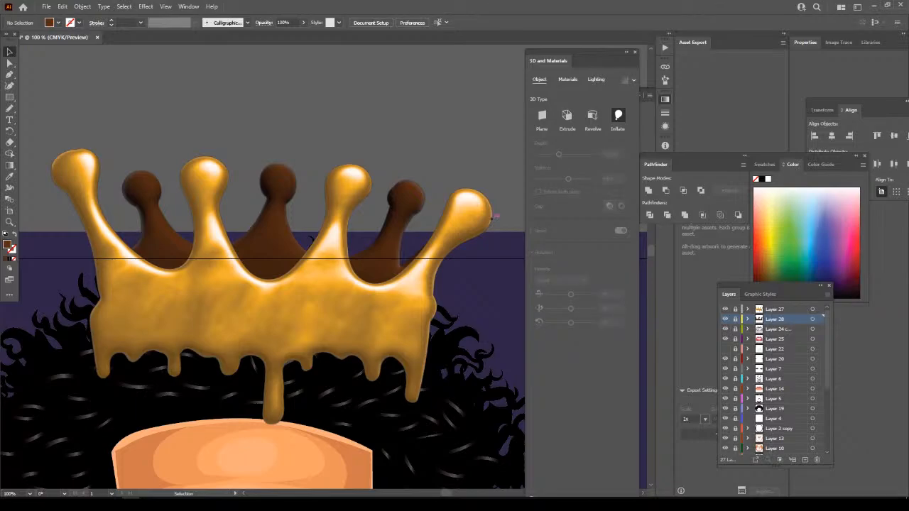
{"action": "key", "text": "ctrl+minus"}
{"action": "key", "text": "ctrl+minus"}
{"action": "key", "text": "ctrl+minus"}
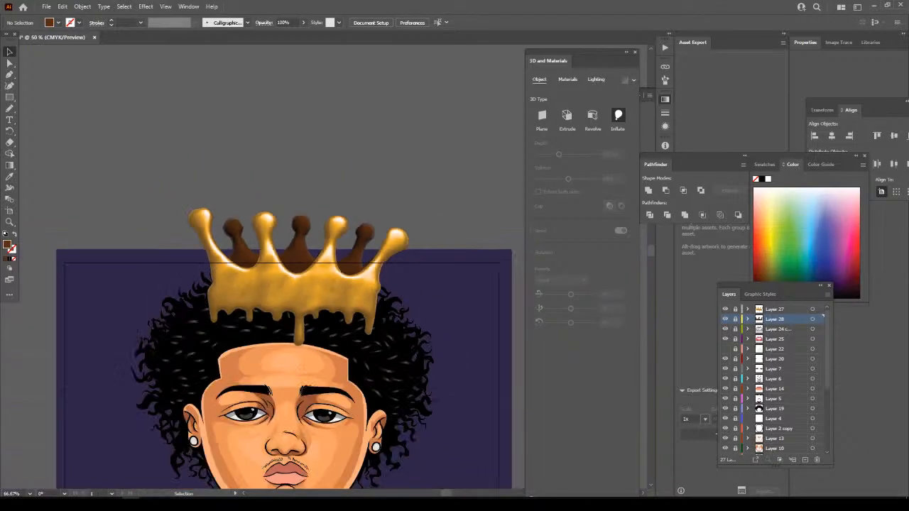
{"action": "scroll", "coordinate": [297, 341], "scroll_direction": "down", "scroll_amount": 7}
{"action": "key", "text": "ctrl+minus"}
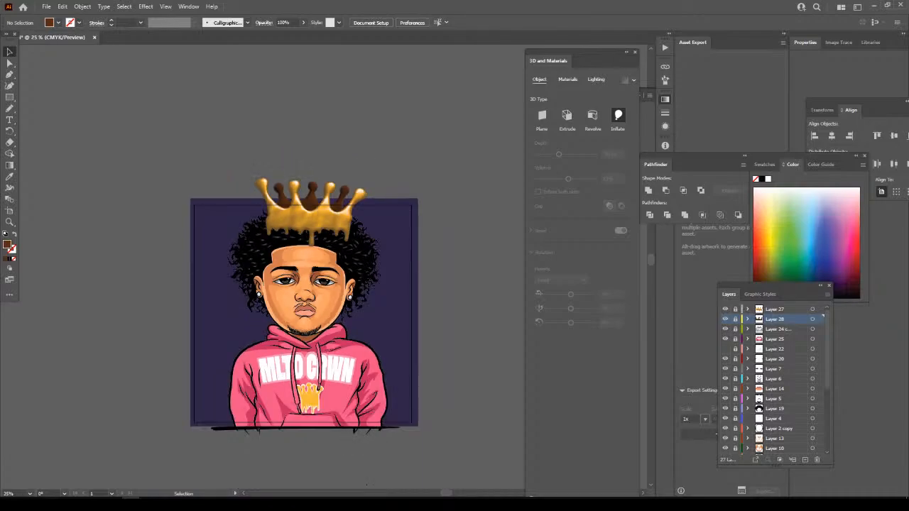
{"action": "scroll", "coordinate": [774, 380], "scroll_direction": "down", "scroll_amount": 4}
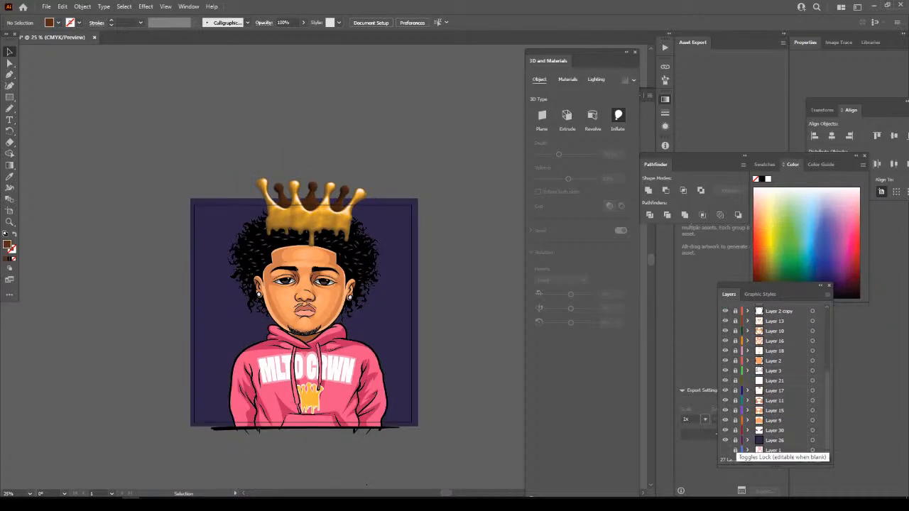
{"action": "left_click", "coordinate": [726, 440]}
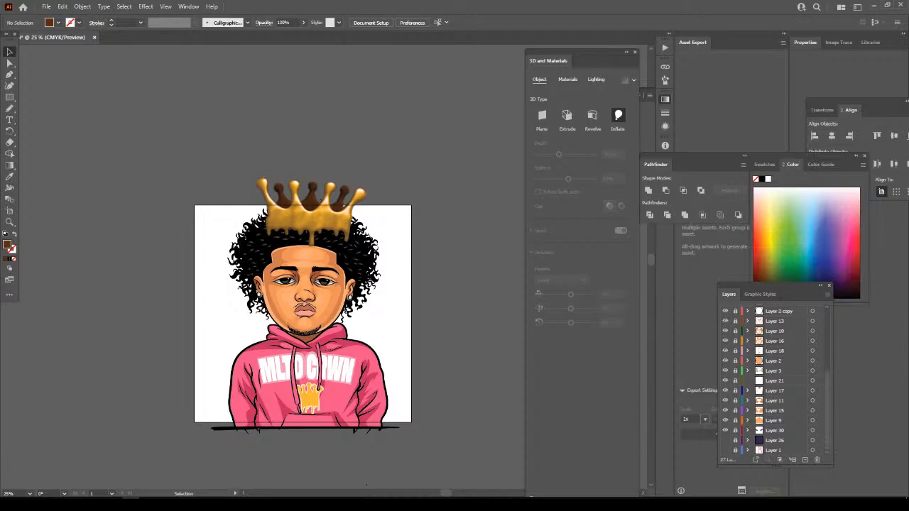
Examine the crowned portrait against the white artboard, both close up and as a whole.
{"action": "key", "text": "ctrl+minus"}
{"action": "key", "text": "ctrl+minus"}
{"action": "key", "text": "ctrl+equal"}
{"action": "key", "text": "ctrl+equal"}
{"action": "key", "text": "ctrl+equal"}
{"action": "key", "text": "ctrl+equal"}
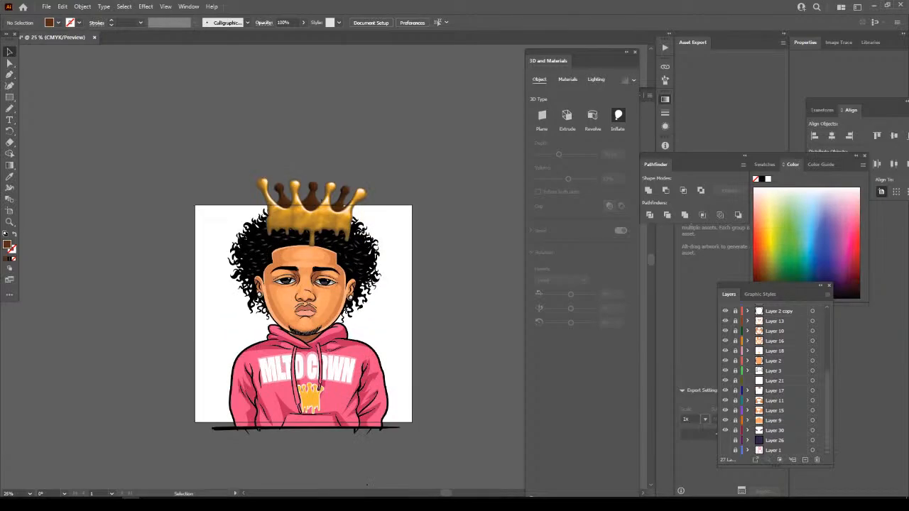
{"action": "scroll", "coordinate": [318, 135], "scroll_direction": "up", "scroll_amount": 2}
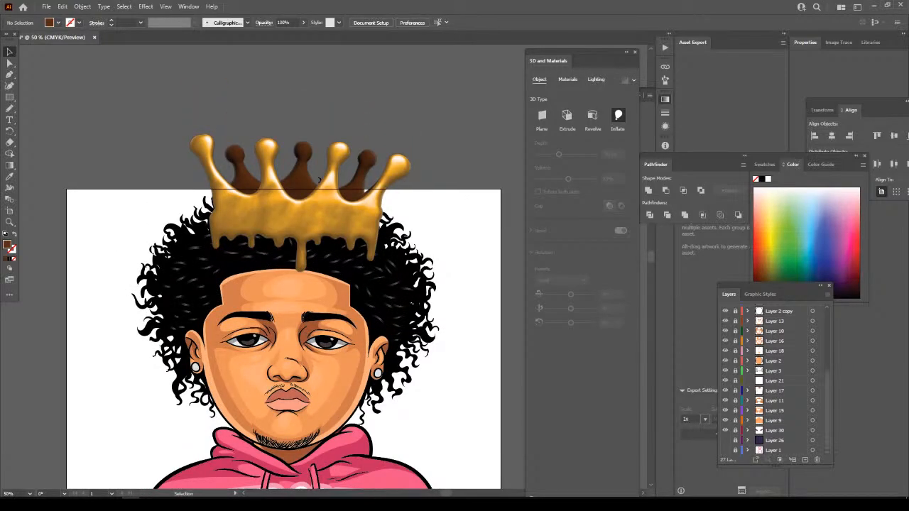
{"action": "key", "text": "ctrl+minus"}
{"action": "key", "text": "ctrl+minus"}
{"action": "key", "text": "ctrl+equal"}
{"action": "key", "text": "ctrl+equal"}
{"action": "key", "text": "ctrl+equal"}
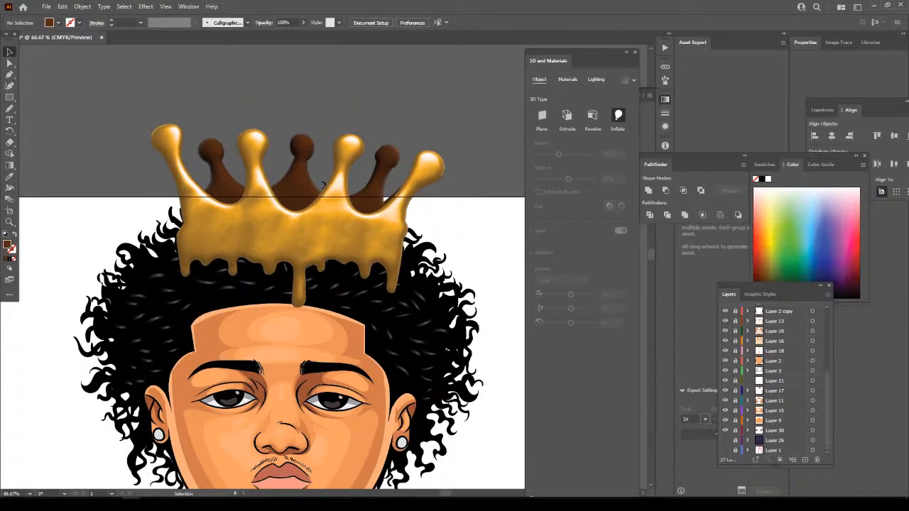
{"action": "key", "text": "ctrl+minus"}
{"action": "key", "text": "ctrl+minus"}
{"action": "key", "text": "ctrl+minus"}
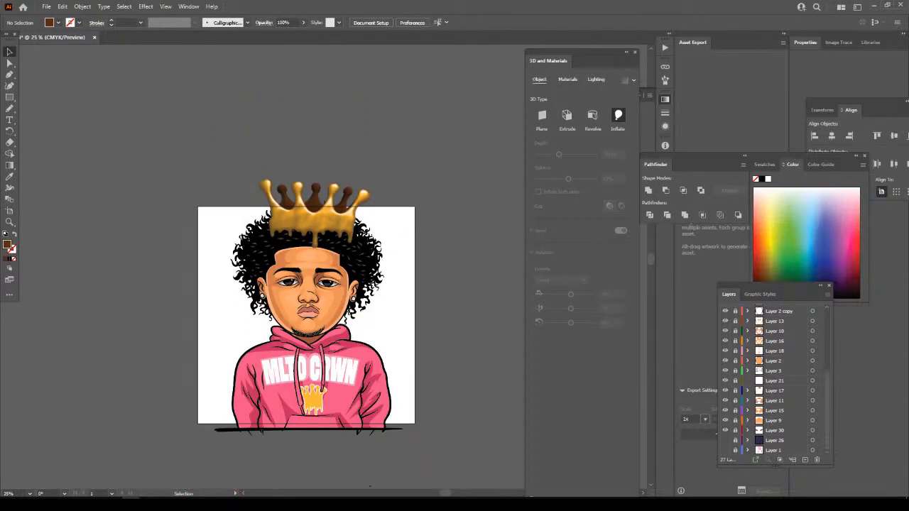
Save the document and unlock the portrait's artwork layers.
{"action": "left_click", "coordinate": [46, 6]}
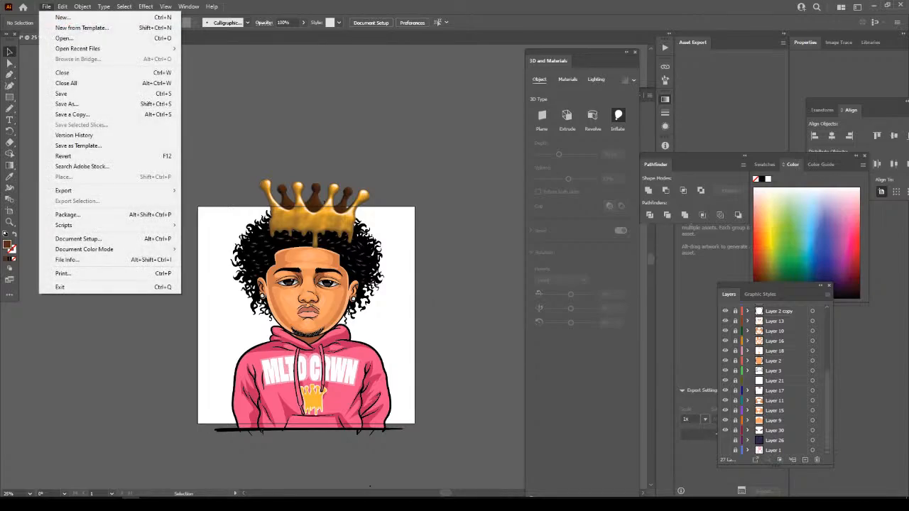
{"action": "left_click", "coordinate": [109, 94]}
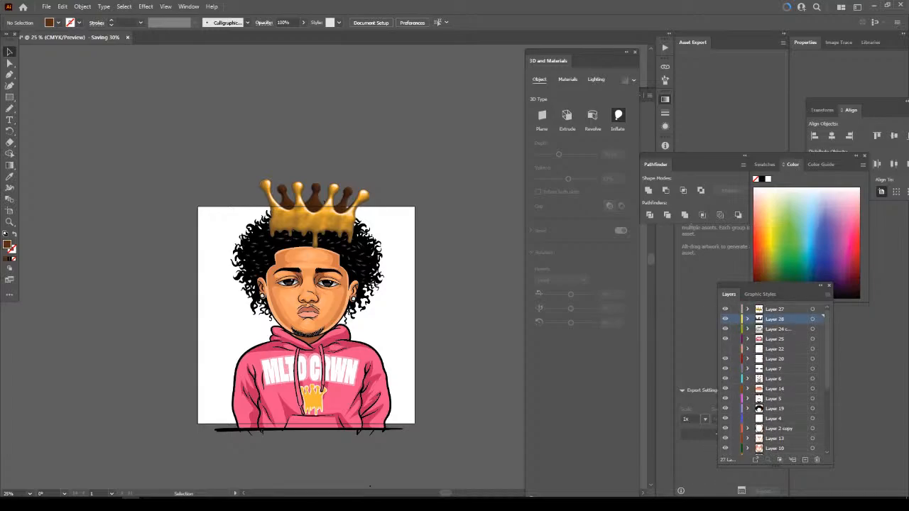
Select all the unlocked artwork and scale the whole portrait down proportionally to about 13.32 by 18.18 in.
{"action": "key", "text": "ctrl+a"}
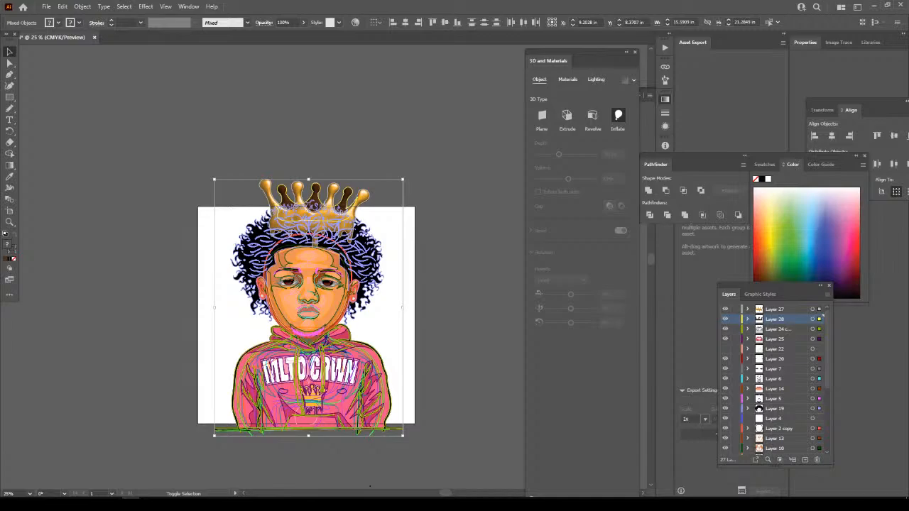
{"action": "left_click_drag", "start_coordinate": [403, 180], "coordinate": [383, 197]}
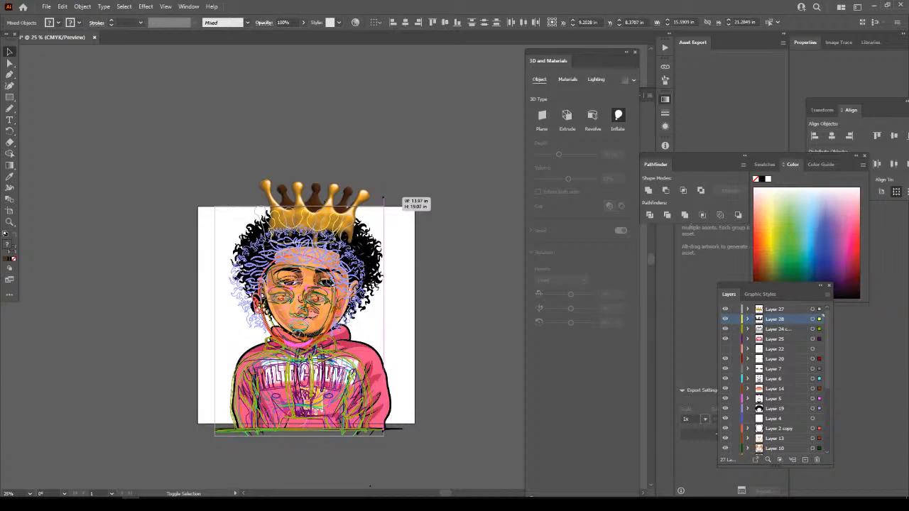
{"action": "left_click_drag", "start_coordinate": [383, 198], "coordinate": [384, 199]}
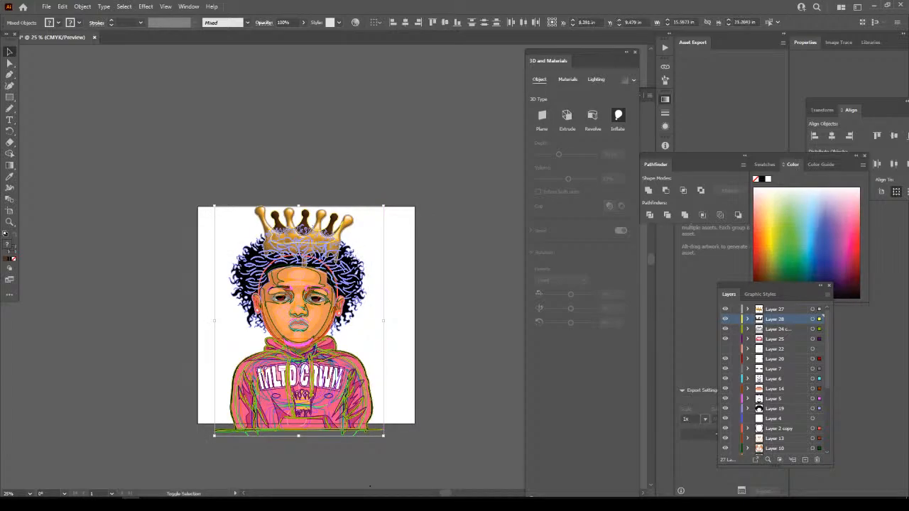
{"action": "mouse_move", "coordinate": [383, 207]}
{"action": "left_mouse_down"}
{"action": "mouse_move", "coordinate": [360, 221]}
{"action": "mouse_move", "coordinate": [375, 211]}
{"action": "left_mouse_up"}
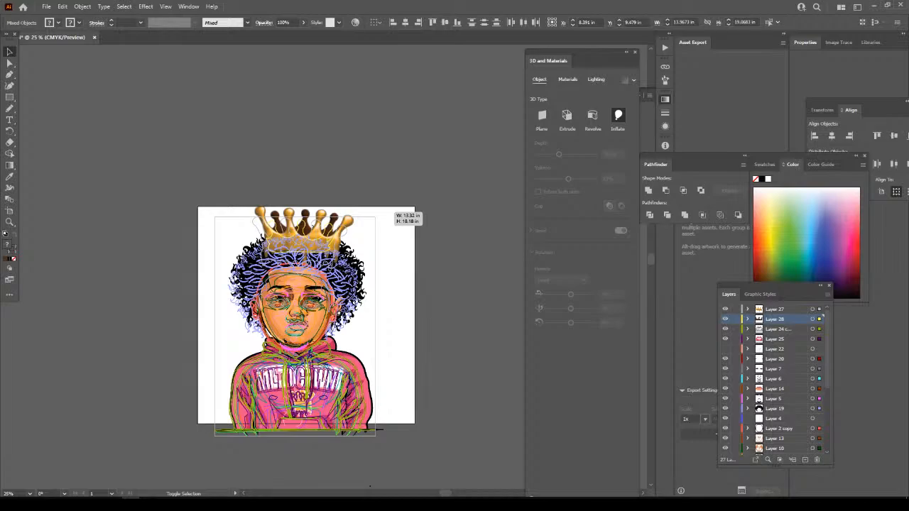
{"action": "left_click_drag", "start_coordinate": [375, 211], "coordinate": [375, 212]}
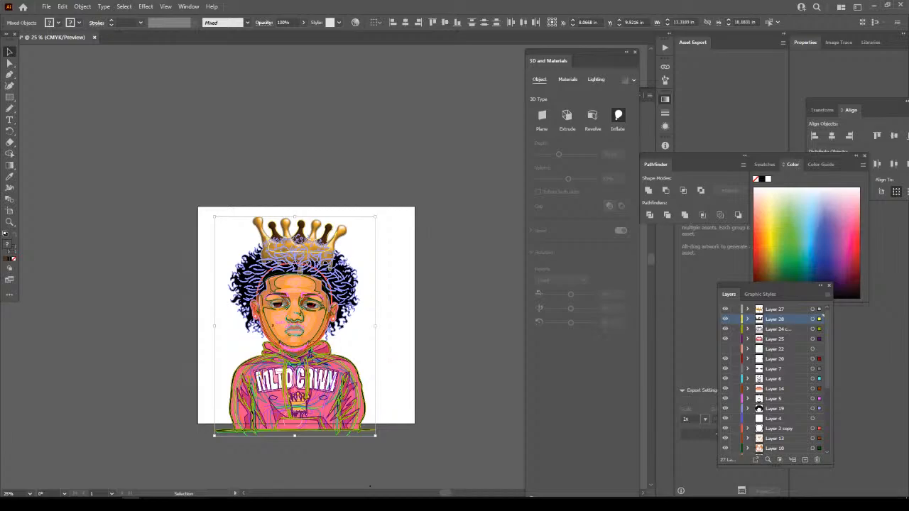
Try shifting the scaled portrait up and to the right on the artboard, and undo the move.
{"action": "left_click_drag", "start_coordinate": [289, 326], "coordinate": [310, 310]}
{"action": "key", "text": "ctrl+shift+a"}
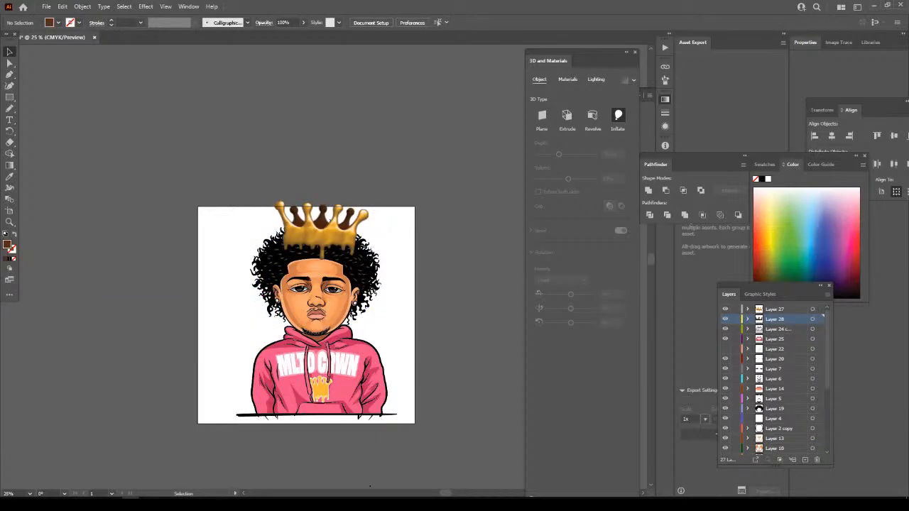
{"action": "key", "text": "a"}
{"action": "key", "text": "ctrl+a"}
{"action": "key", "text": "ctrl+z"}
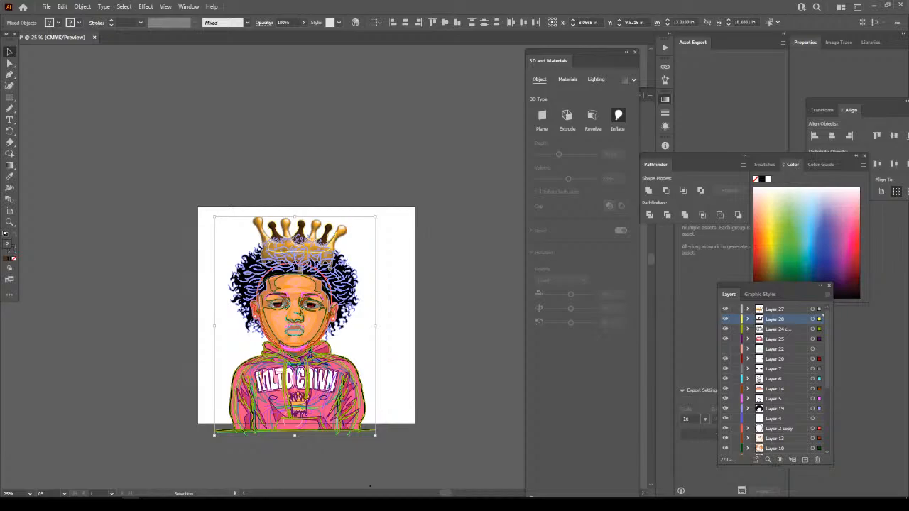
Move the whole portrait to about X 8.83 in, Y 9.51 in, so the hoodie's hem meets the artboard's lower edge, and deselect it.
{"action": "scroll", "coordinate": [370, 486], "scroll_direction": "down", "scroll_amount": 2}
{"action": "key", "text": "ctrl+plus"}
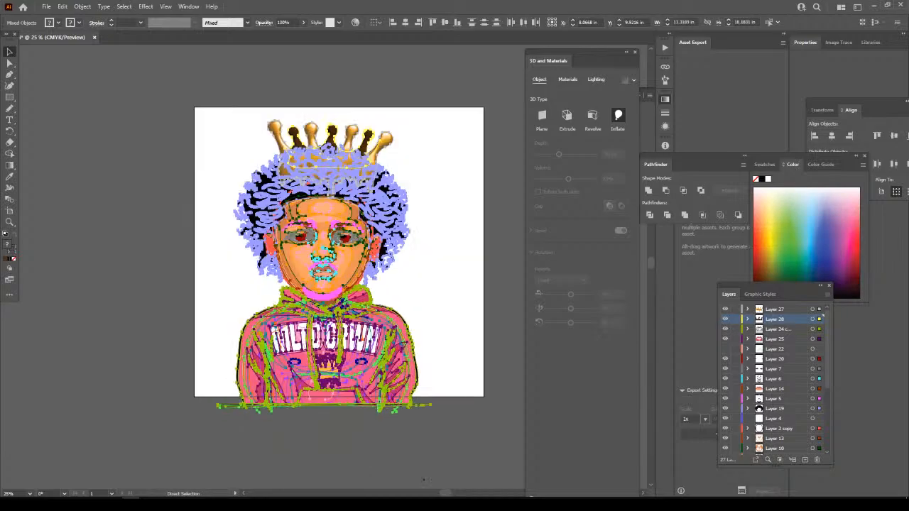
{"action": "key", "text": "ctrl+plus"}
{"action": "scroll", "coordinate": [424, 480], "scroll_direction": "right", "scroll_amount": 6}
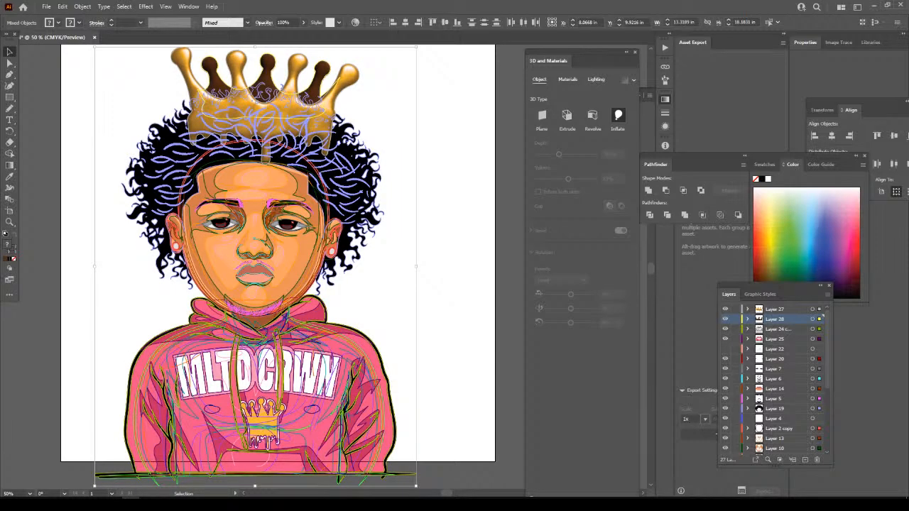
{"action": "left_click_drag", "start_coordinate": [260, 111], "coordinate": [278, 102]}
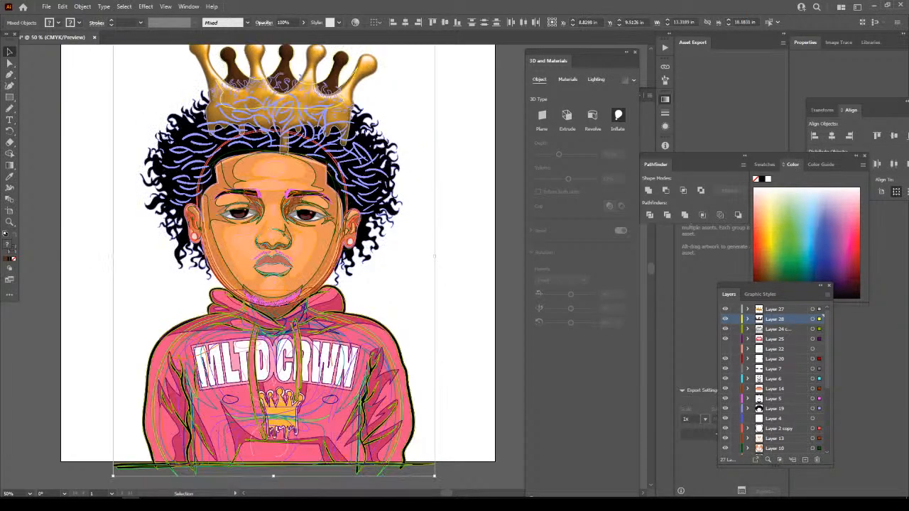
{"action": "key", "text": "ctrl+shift+a"}
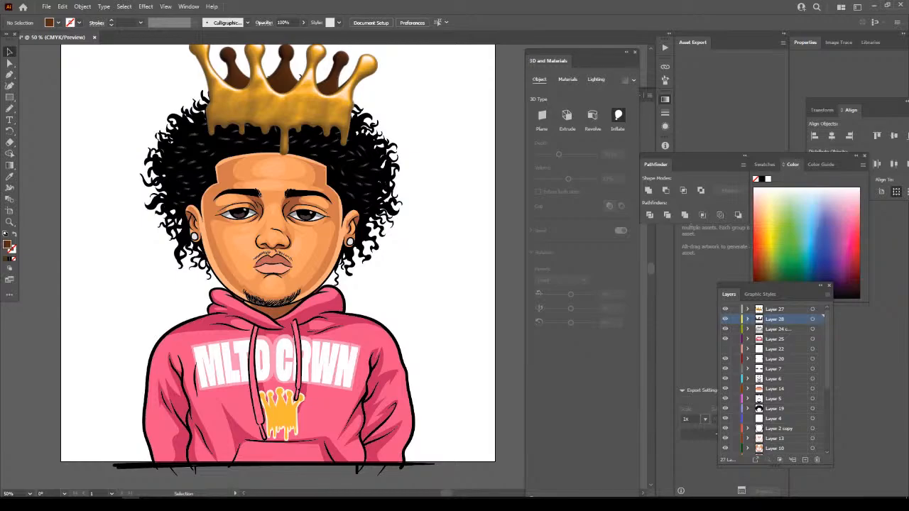
Lock all the portrait's artwork layers from Layer 30 up to Layer 27.
{"action": "scroll", "coordinate": [299, 78], "scroll_direction": "up", "scroll_amount": 3}
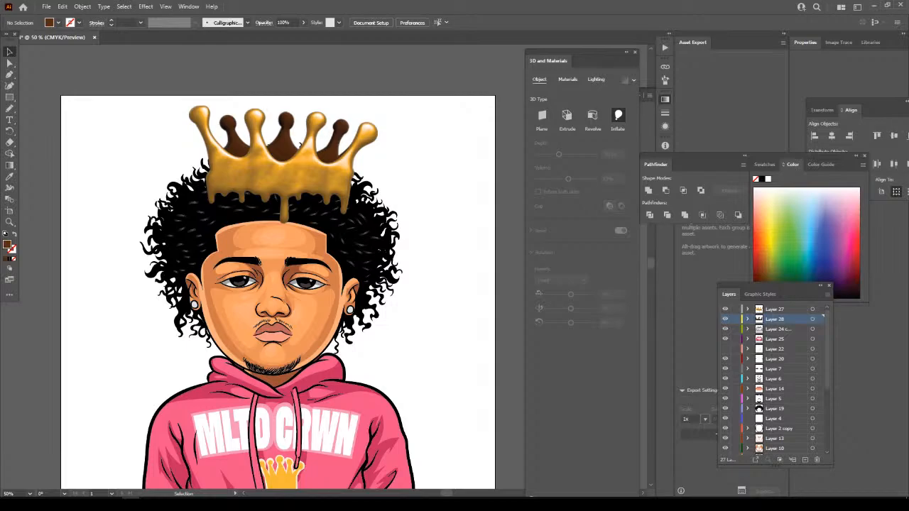
{"action": "scroll", "coordinate": [775, 380], "scroll_direction": "down", "scroll_amount": 4}
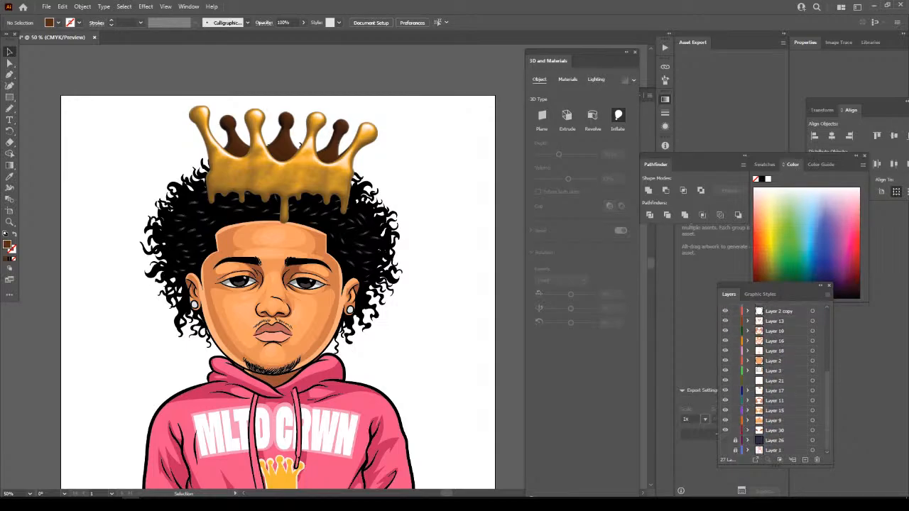
{"action": "left_click_drag", "start_coordinate": [735, 430], "coordinate": [735, 307]}
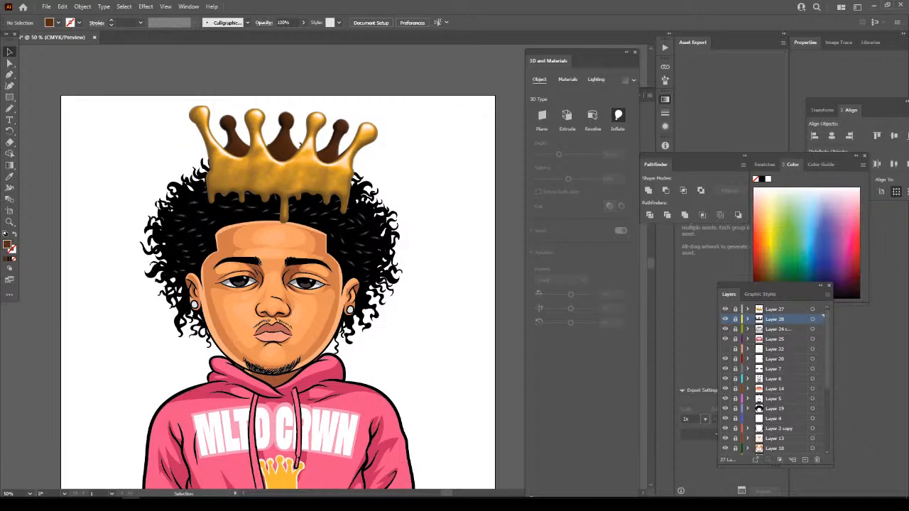
Check the repositioned portrait on the artboard, with the dark purple background layer shown and hidden.
{"action": "scroll", "coordinate": [322, 271], "scroll_direction": "down", "scroll_amount": 1}
{"action": "scroll", "coordinate": [323, 272], "scroll_direction": "down", "scroll_amount": 2}
{"action": "scroll", "coordinate": [302, 269], "scroll_direction": "up", "scroll_amount": 2}
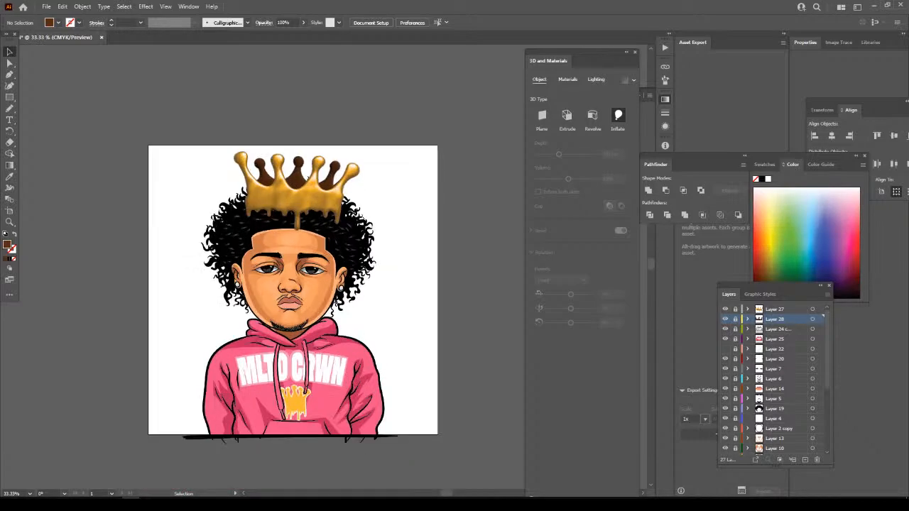
{"action": "scroll", "coordinate": [426, 302], "scroll_direction": "up", "scroll_amount": 1}
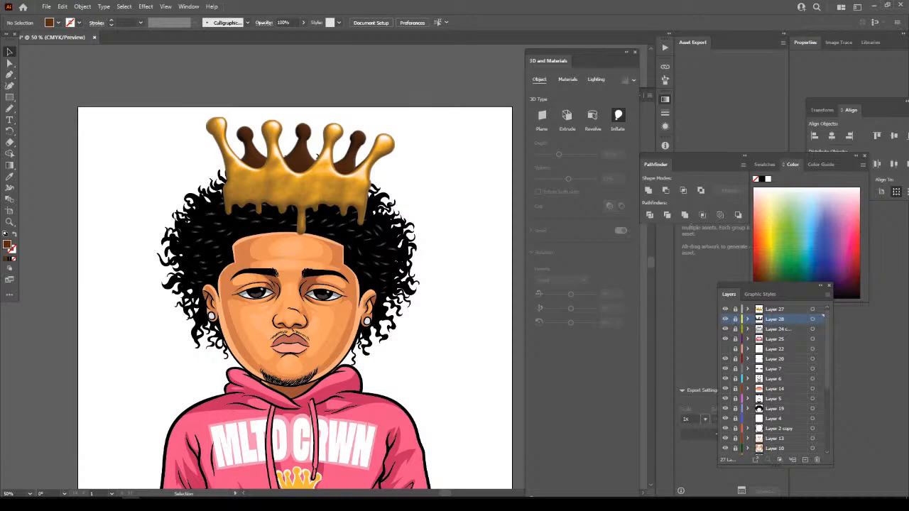
{"action": "key", "text": "ctrl+minus"}
{"action": "scroll", "coordinate": [774, 377], "scroll_direction": "down", "scroll_amount": 4}
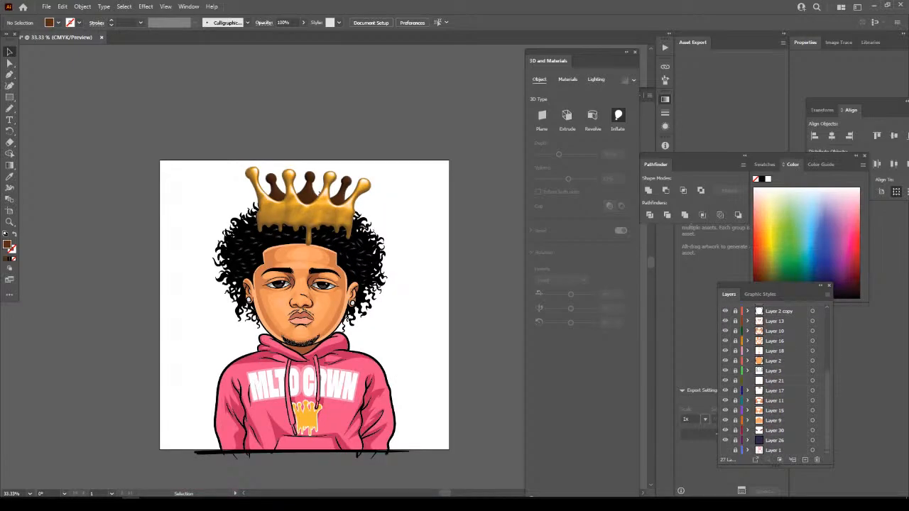
{"action": "left_click", "coordinate": [726, 441]}
{"action": "left_click", "coordinate": [725, 440]}
{"action": "scroll", "coordinate": [304, 321], "scroll_direction": "up", "scroll_amount": 2}
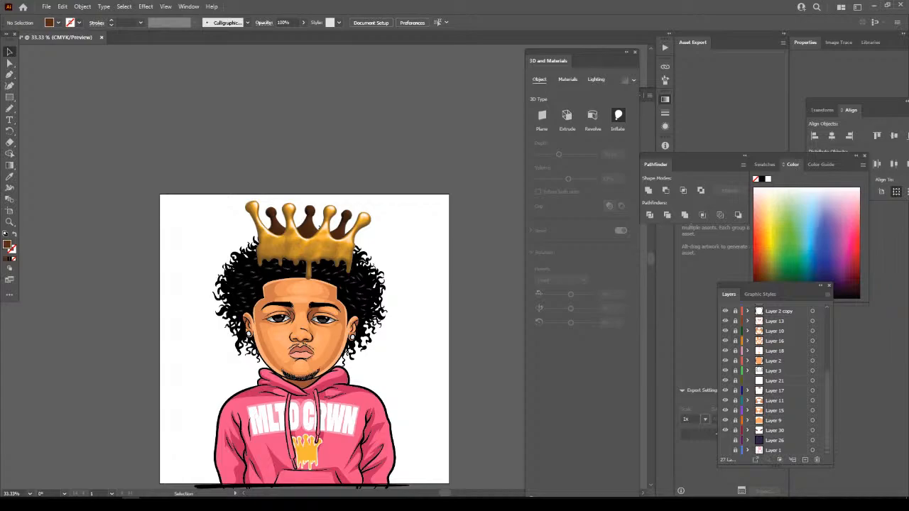
Examine the portrait on the artboard, from the whole figure up close to the crown and hair.
{"action": "scroll", "coordinate": [304, 327], "scroll_direction": "down", "scroll_amount": 2}
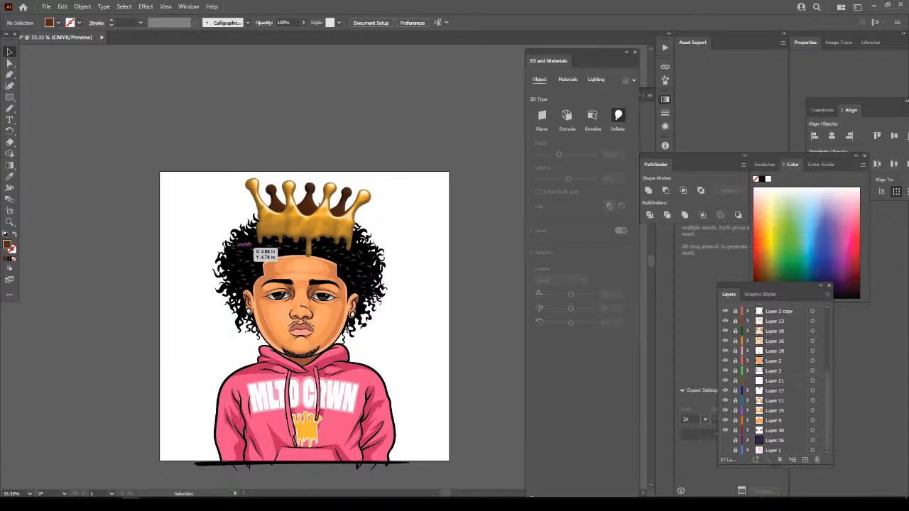
{"action": "key", "text": "ctrl+minus"}
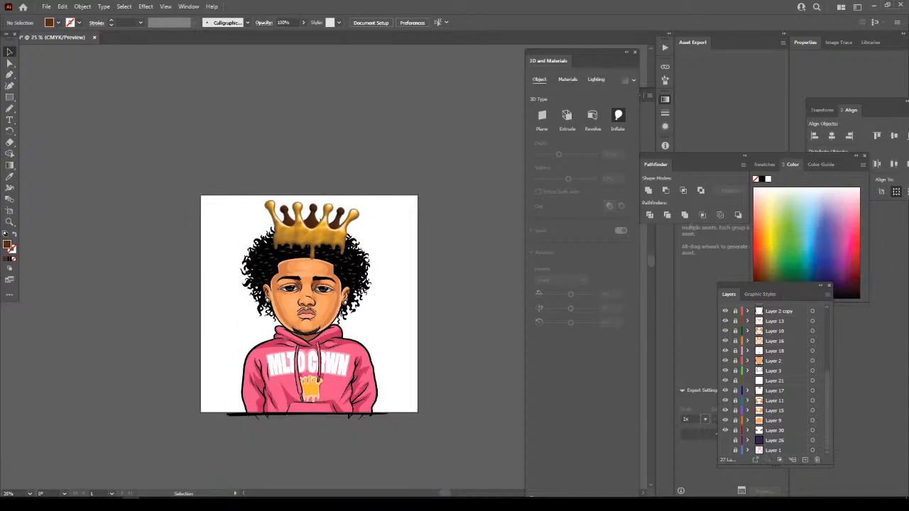
{"action": "key", "text": "ctrl+equal"}
{"action": "key", "text": "ctrl+equal"}
{"action": "key", "text": "ctrl+equal"}
{"action": "scroll", "coordinate": [270, 284], "scroll_direction": "up", "scroll_amount": 2}
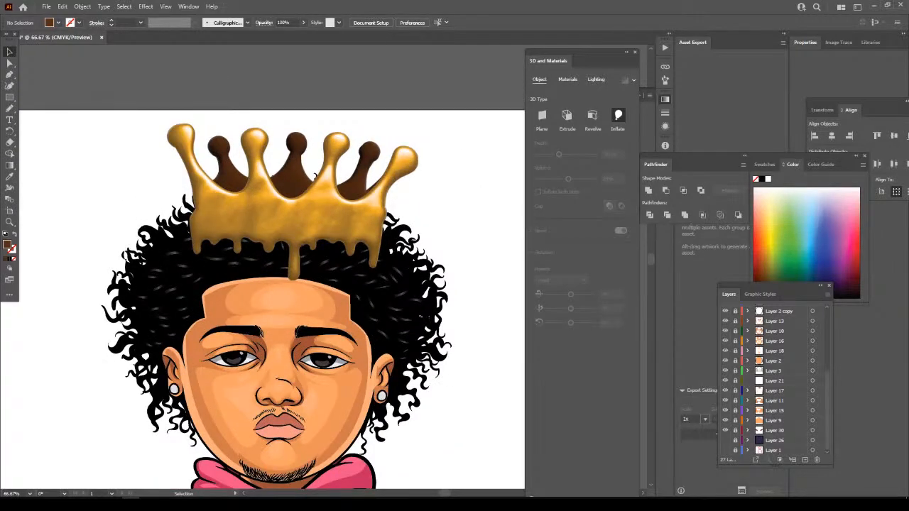
{"action": "scroll", "coordinate": [270, 284], "scroll_direction": "up", "scroll_amount": 2}
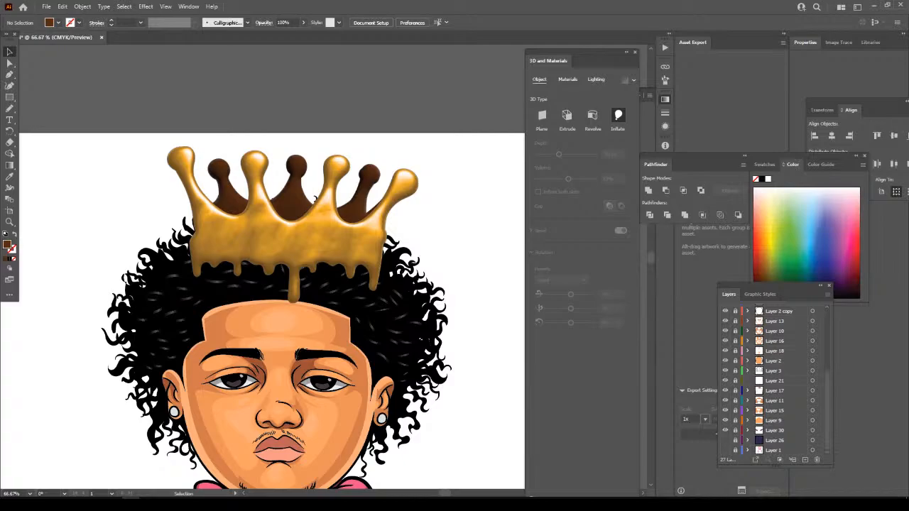
{"action": "scroll", "coordinate": [774, 381], "scroll_direction": "up", "scroll_amount": 3}
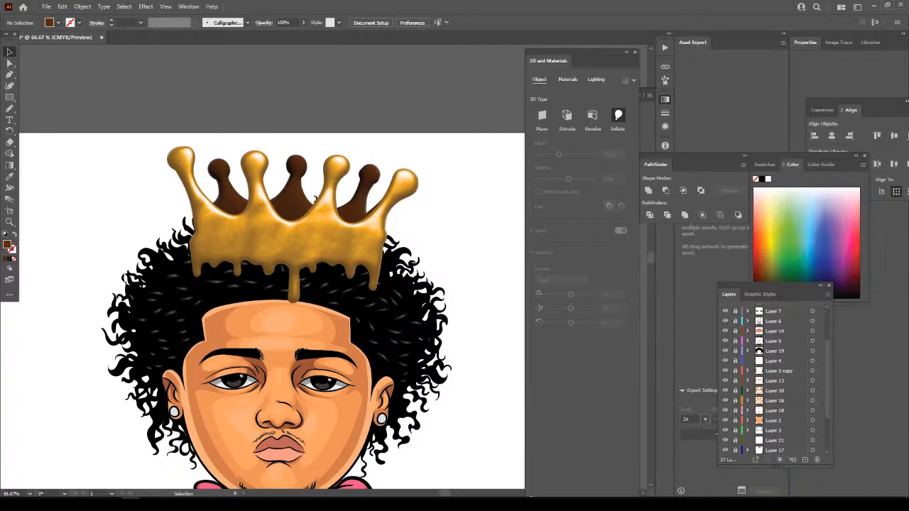
{"action": "scroll", "coordinate": [774, 380], "scroll_direction": "up", "scroll_amount": 3}
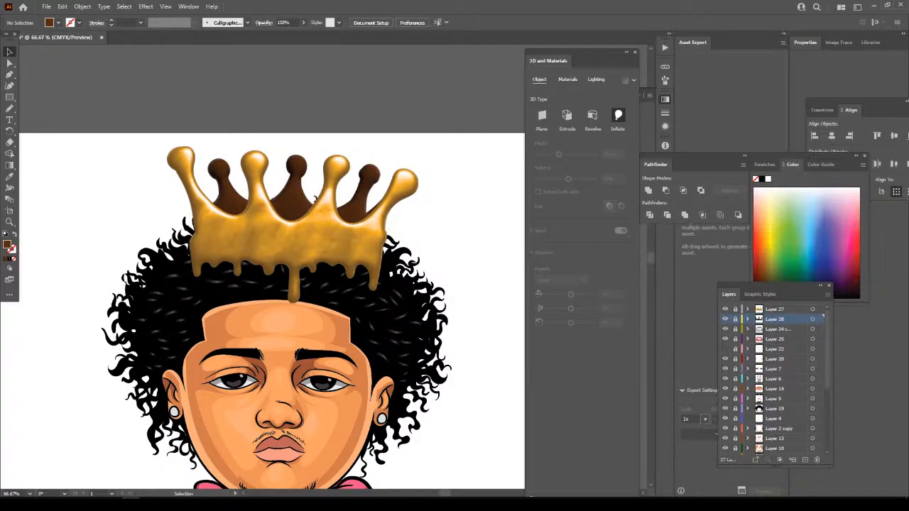
Inspect the head, crown and hoodie lettering at several magnifications, along with the portrait's layer list.
{"action": "key", "text": "ctrl+minus"}
{"action": "scroll", "coordinate": [294, 284], "scroll_direction": "down", "scroll_amount": 2}
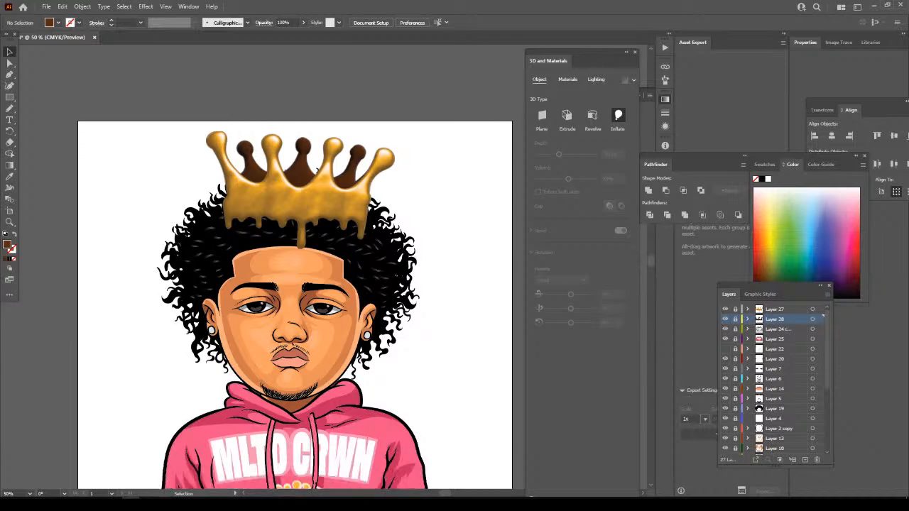
{"action": "scroll", "coordinate": [774, 381], "scroll_direction": "down", "scroll_amount": 6}
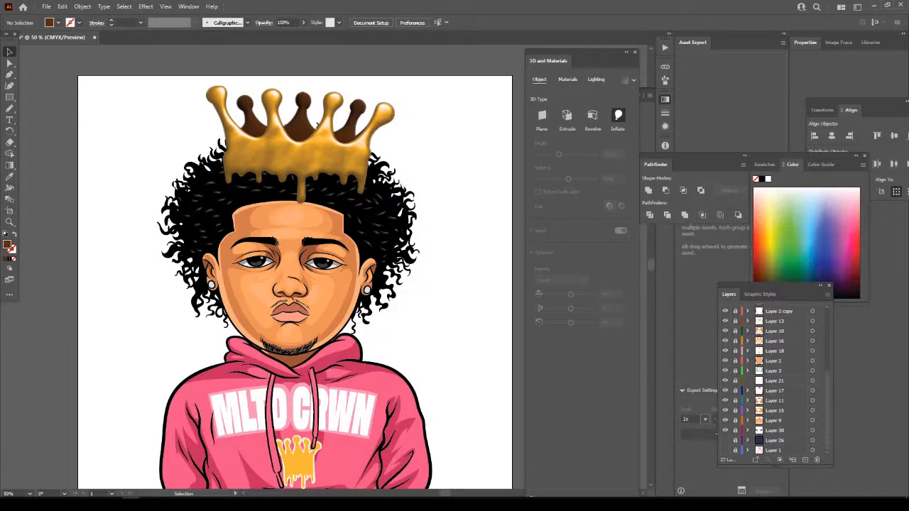
{"action": "scroll", "coordinate": [774, 381], "scroll_direction": "up", "scroll_amount": 6}
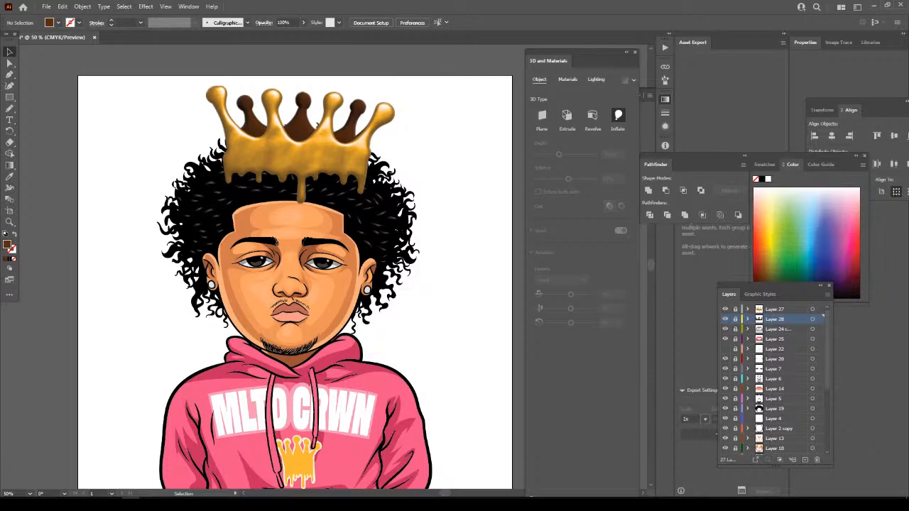
{"action": "key", "text": "ctrl+minus"}
{"action": "key", "text": "ctrl+plus"}
{"action": "key", "text": "ctrl+plus"}
{"action": "scroll", "coordinate": [334, 266], "scroll_direction": "up", "scroll_amount": 3}
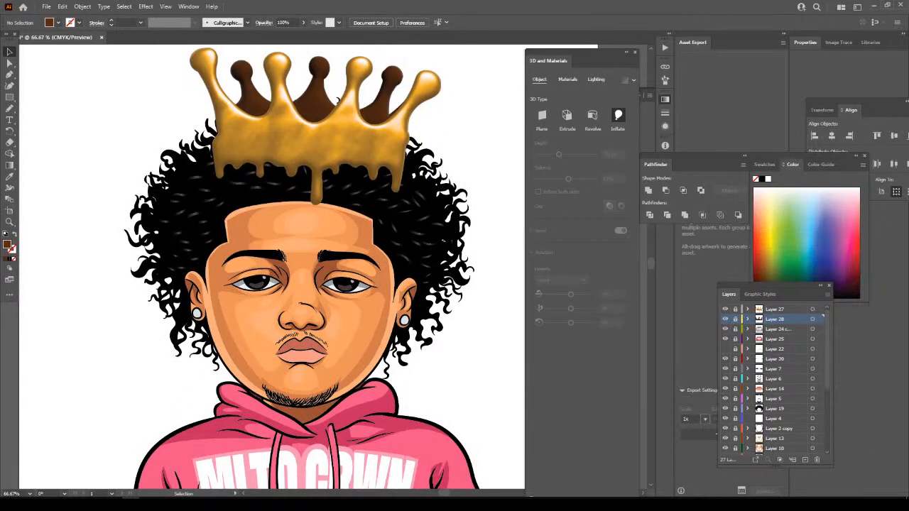
{"action": "scroll", "coordinate": [775, 380], "scroll_direction": "down", "scroll_amount": 2}
{"action": "key", "text": "ctrl+minus"}
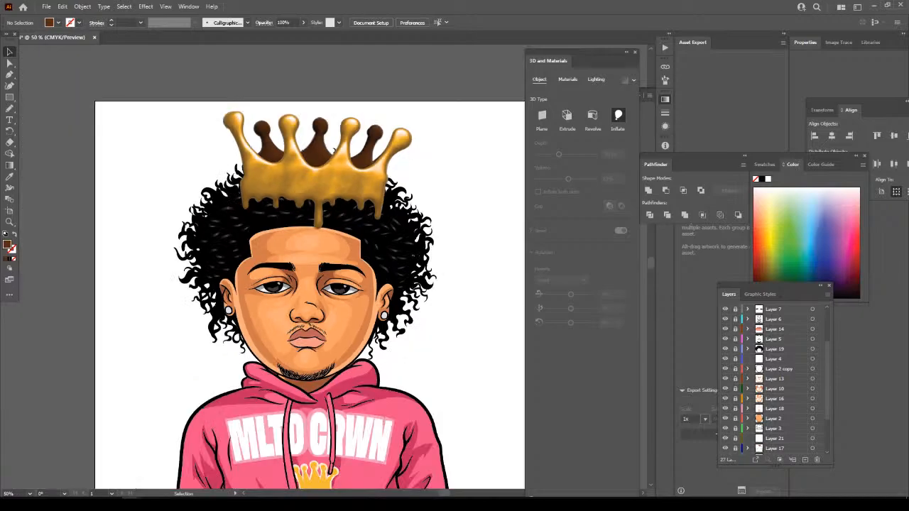
{"action": "scroll", "coordinate": [298, 270], "scroll_direction": "down", "scroll_amount": 3}
{"action": "key", "text": "ctrl+minus"}
{"action": "scroll", "coordinate": [301, 266], "scroll_direction": "up", "scroll_amount": 2}
{"action": "key", "text": "ctrl+plus"}
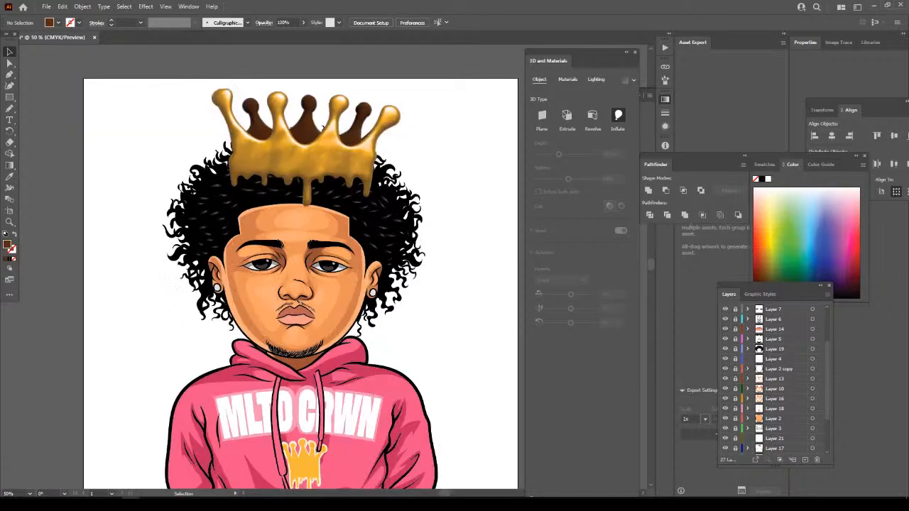
Save the portrait document.
{"action": "scroll", "coordinate": [300, 267], "scroll_direction": "down", "scroll_amount": 3}
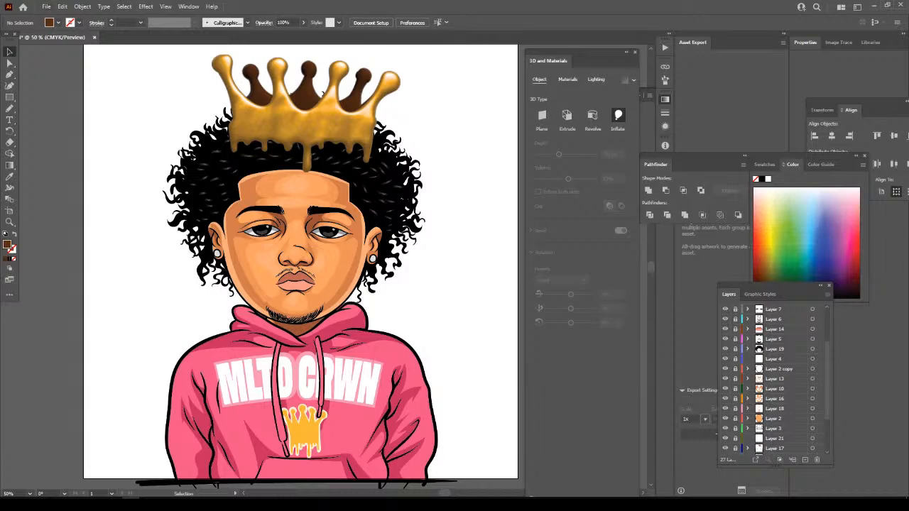
{"action": "left_click", "coordinate": [46, 6]}
{"action": "left_click", "coordinate": [61, 93]}
{"action": "scroll", "coordinate": [300, 267], "scroll_direction": "up", "scroll_amount": 1}
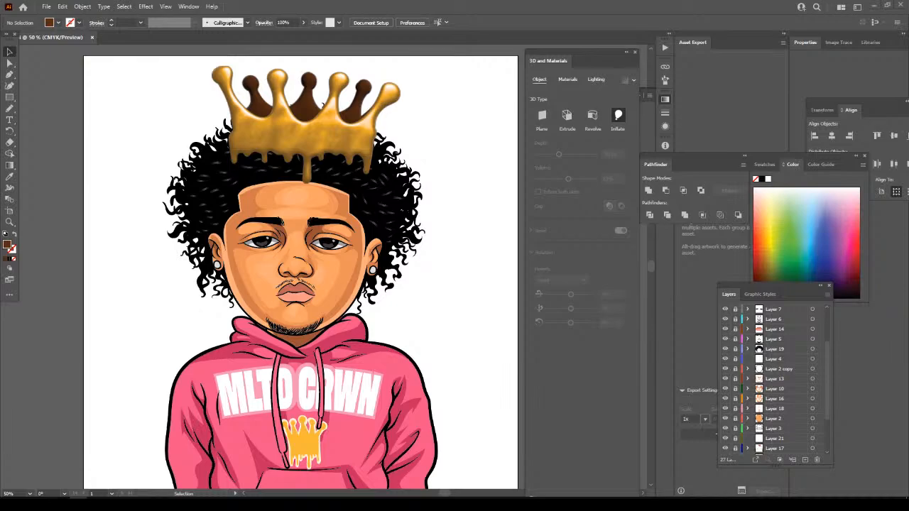
Examine the gold crown and its brown rear spikes up close, and make the Layer 24 copy the active layer.
{"action": "scroll", "coordinate": [774, 380], "scroll_direction": "down", "scroll_amount": 3}
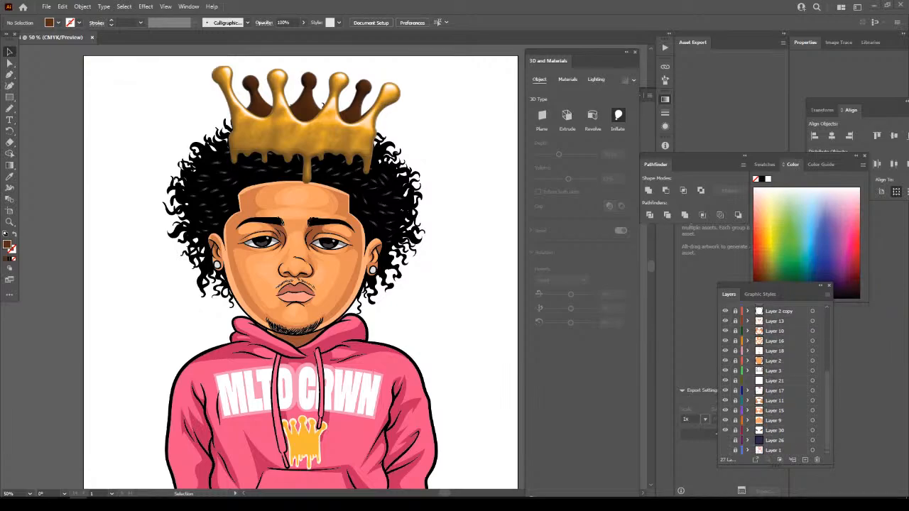
{"action": "scroll", "coordinate": [300, 273], "scroll_direction": "up", "scroll_amount": 2}
{"action": "scroll", "coordinate": [300, 274], "scroll_direction": "up", "scroll_amount": 2}
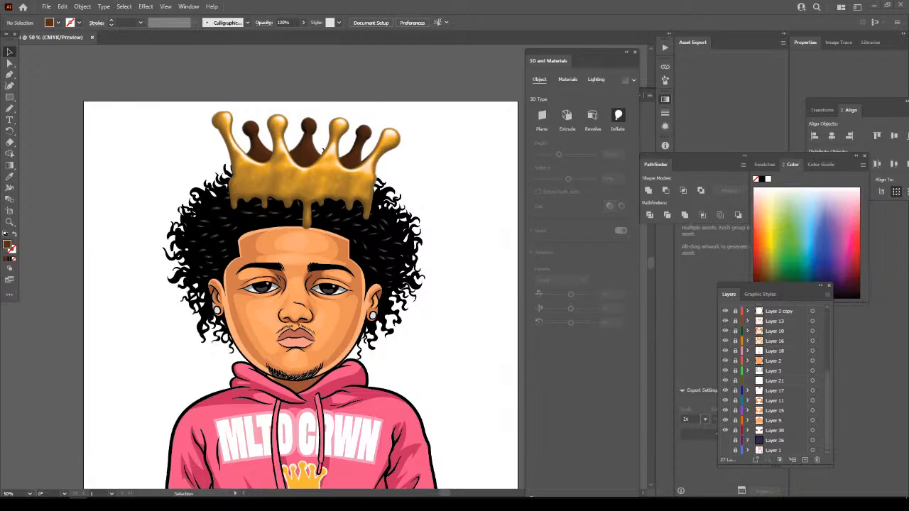
{"action": "scroll", "coordinate": [301, 296], "scroll_direction": "up", "scroll_amount": 1}
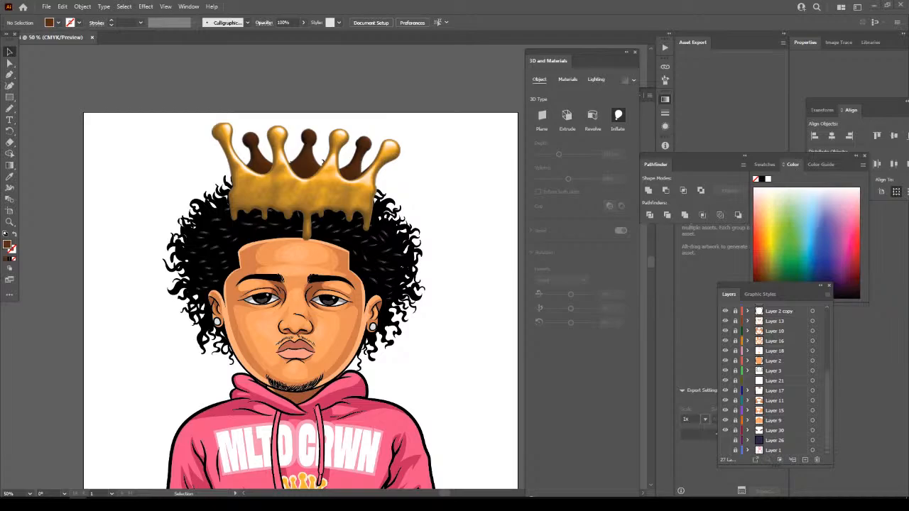
{"action": "key", "text": "ctrl+plus"}
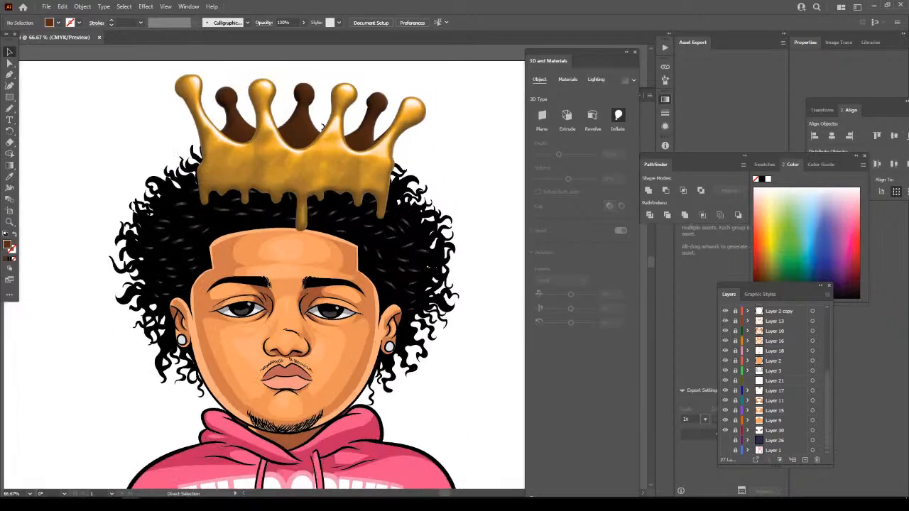
{"action": "scroll", "coordinate": [270, 277], "scroll_direction": "up", "scroll_amount": 3}
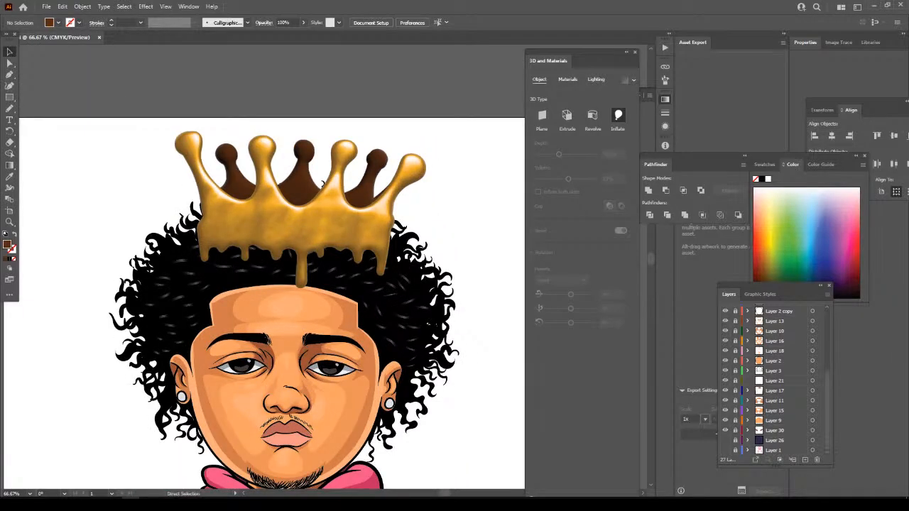
{"action": "key", "text": "ctrl+plus"}
{"action": "scroll", "coordinate": [322, 192], "scroll_direction": "up", "scroll_amount": 2}
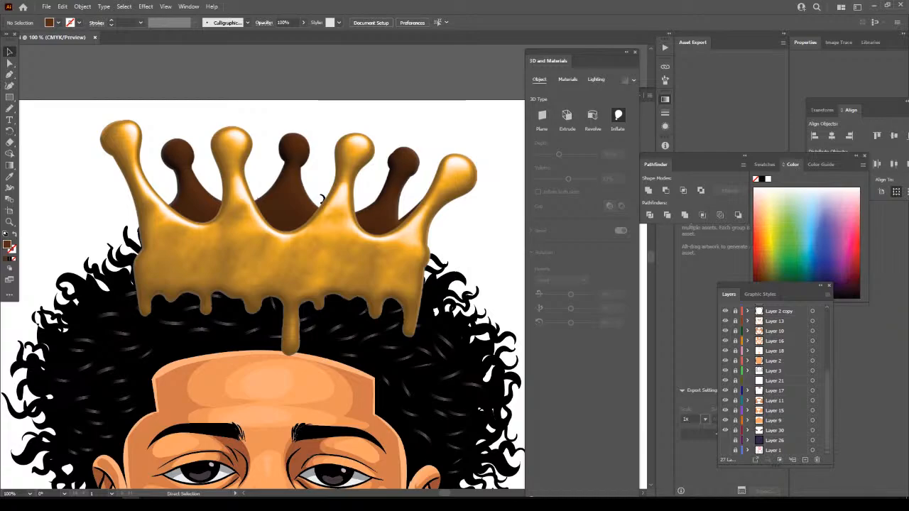
{"action": "key", "text": "ctrl+minus"}
{"action": "scroll", "coordinate": [824, 313], "scroll_direction": "up", "scroll_amount": 5}
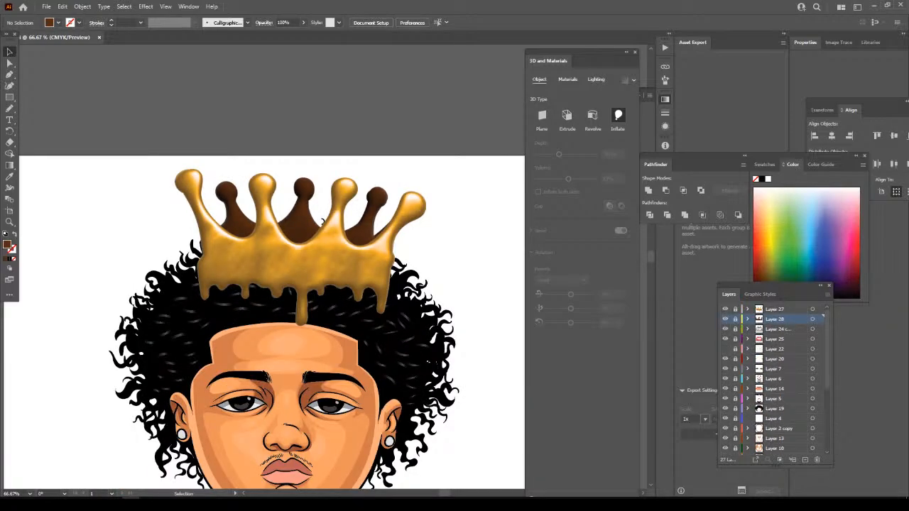
{"action": "left_click", "coordinate": [784, 329]}
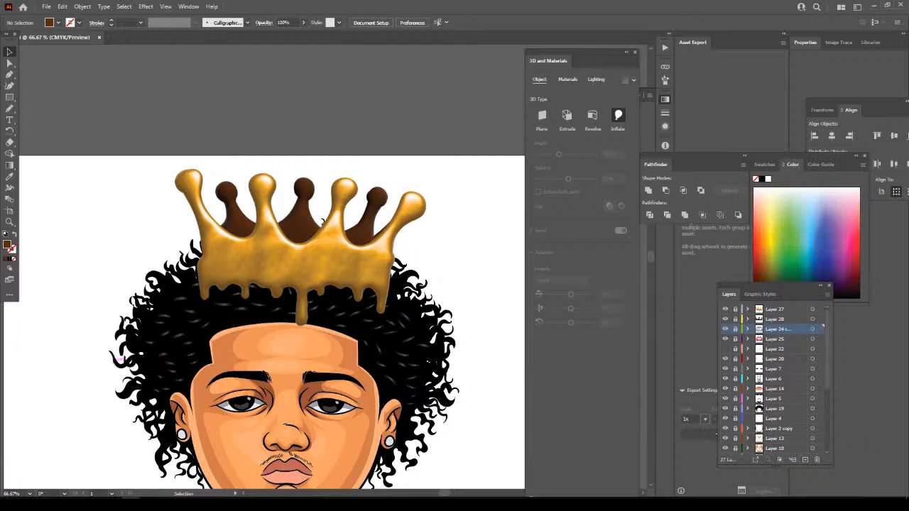
Inspect the crown's drips, forehead and eyes at up to 200% and compare them with the whole figure.
{"action": "key", "text": "ctrl+minus"}
{"action": "key", "text": "ctrl+minus"}
{"action": "key", "text": "ctrl+plus"}
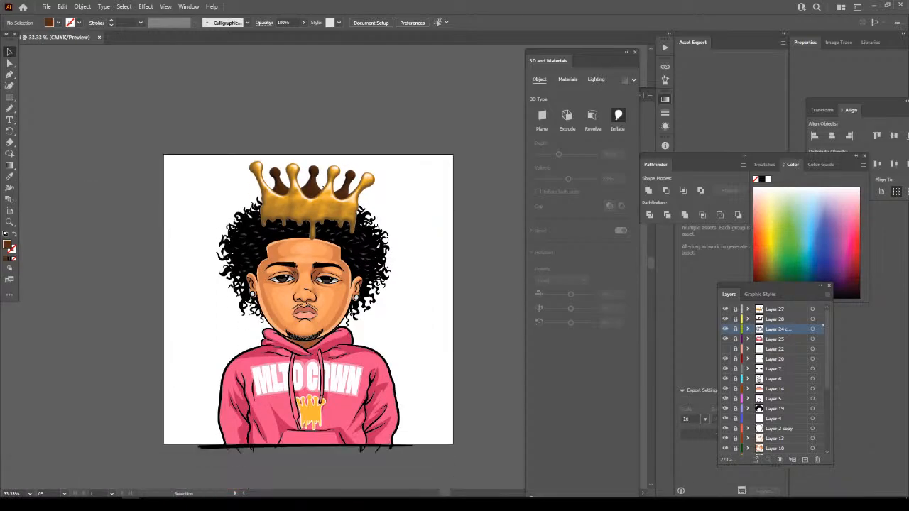
{"action": "scroll", "coordinate": [300, 305], "scroll_direction": "up", "scroll_amount": 2}
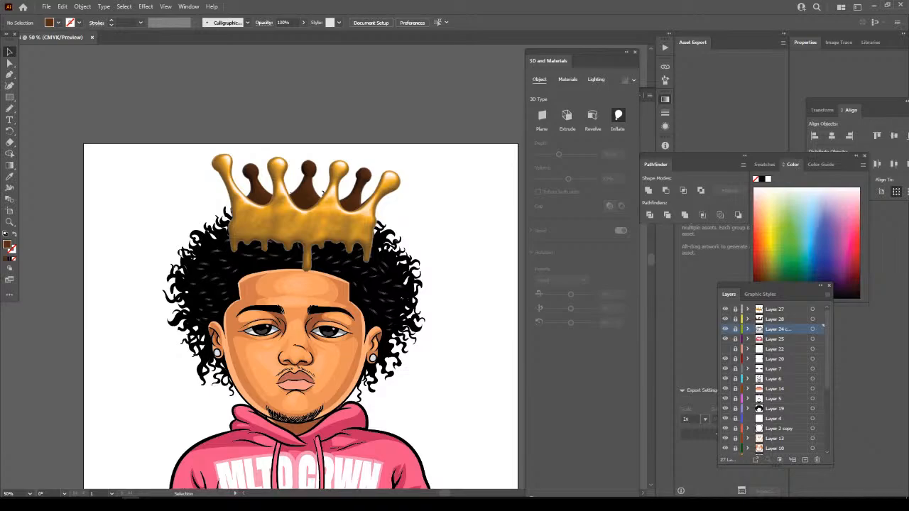
{"action": "key", "text": "ctrl+plus"}
{"action": "key", "text": "ctrl+plus"}
{"action": "key", "text": "ctrl+plus"}
{"action": "key", "text": "ctrl+plus"}
{"action": "key", "text": "ctrl+plus"}
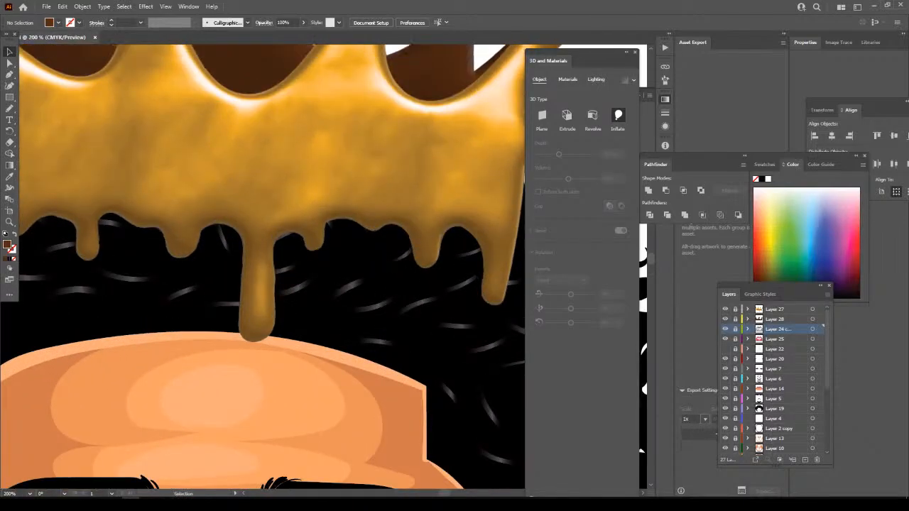
{"action": "key", "text": "ctrl+minus"}
{"action": "key", "text": "ctrl+minus"}
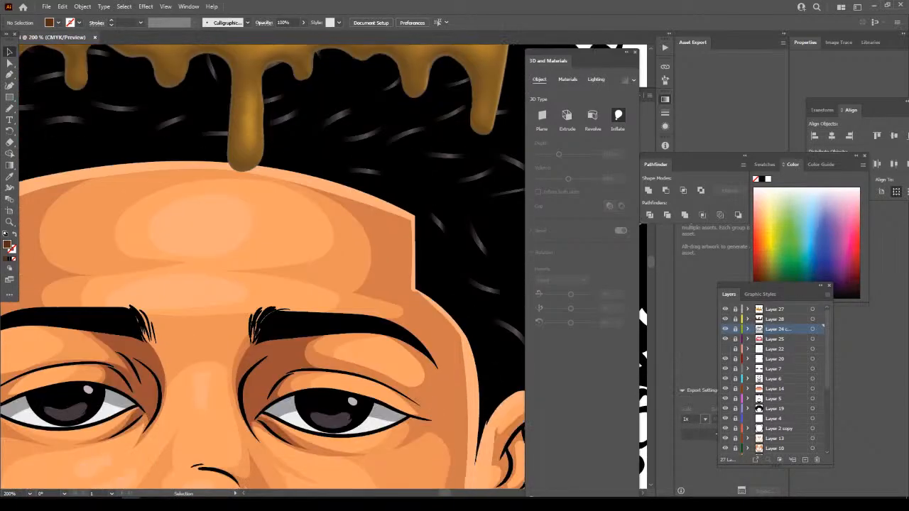
{"action": "key", "text": "ctrl+minus"}
{"action": "key", "text": "ctrl+minus"}
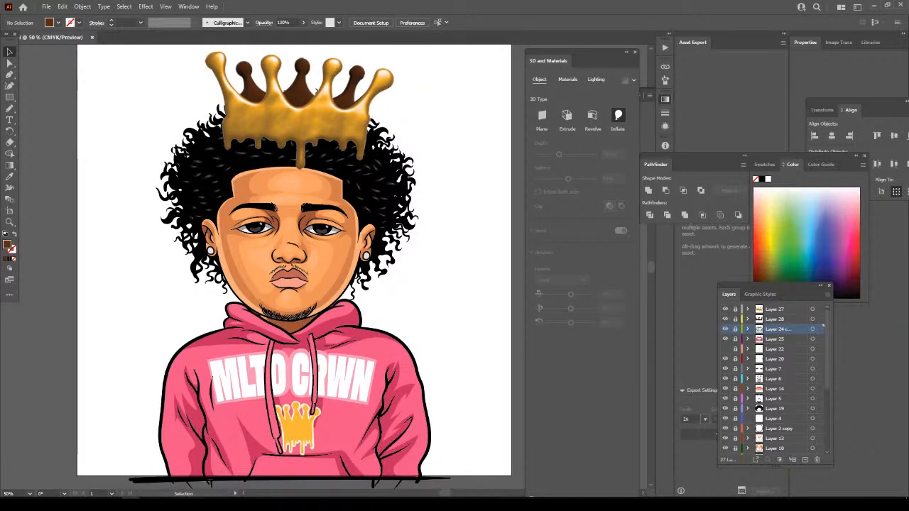
Show the Layer 26 background and fill its rectangle with hot pink FF1796.
{"action": "scroll", "coordinate": [774, 380], "scroll_direction": "down", "scroll_amount": 4}
{"action": "left_click", "coordinate": [781, 441]}
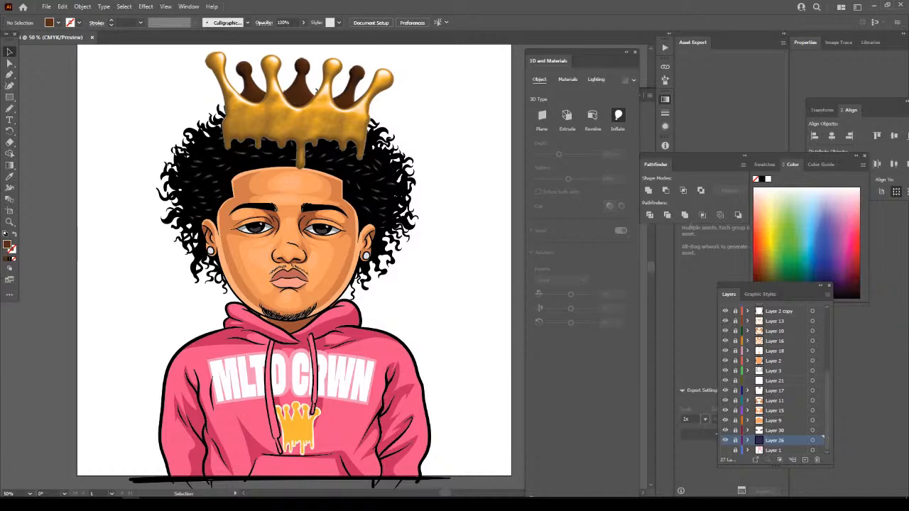
{"action": "left_click", "coordinate": [725, 441]}
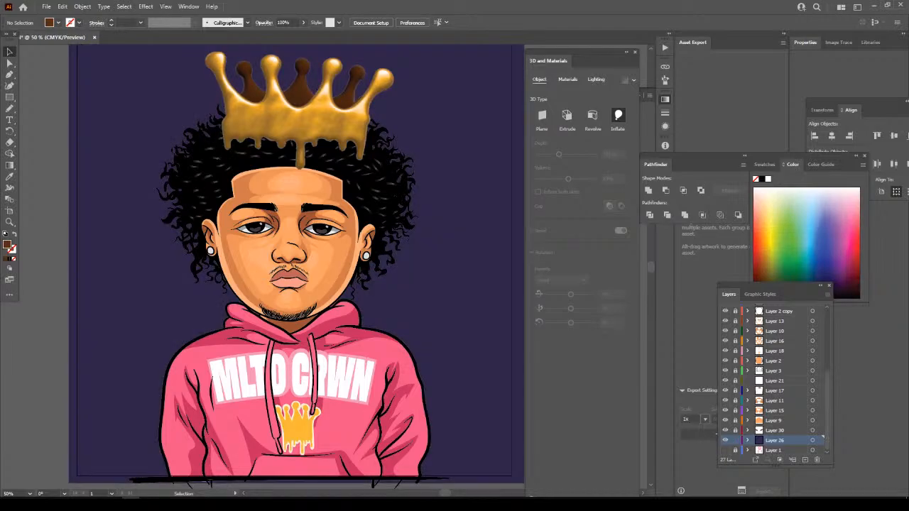
{"action": "left_click", "coordinate": [819, 441]}
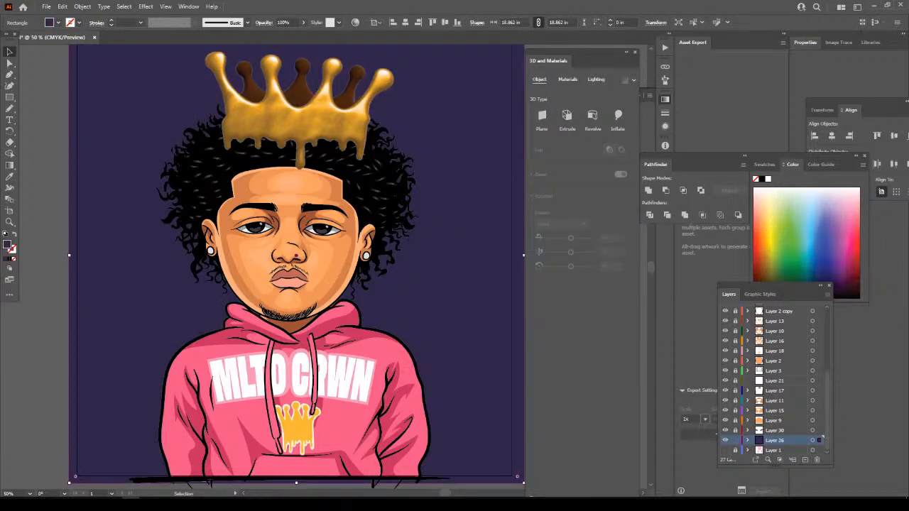
{"action": "double_click", "coordinate": [7, 244]}
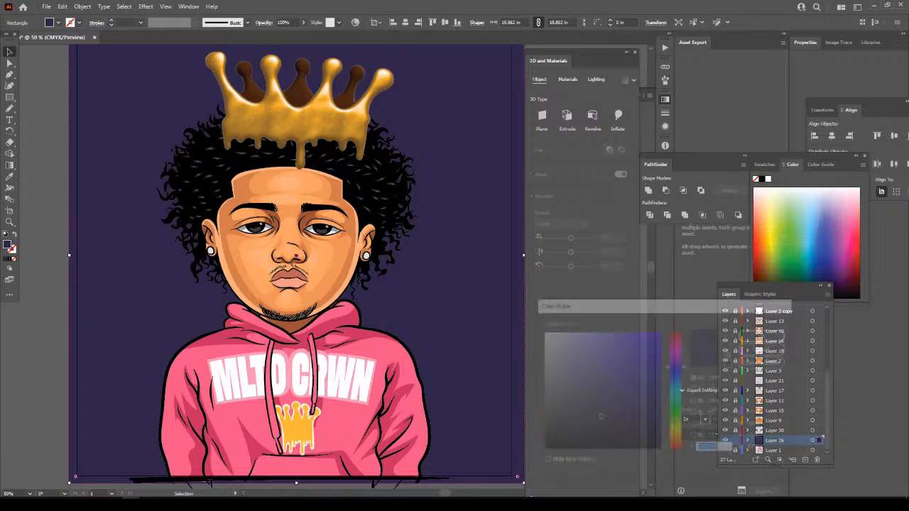
{"action": "mouse_move", "coordinate": [676, 365]}
{"action": "left_mouse_down"}
{"action": "mouse_move", "coordinate": [676, 349]}
{"action": "mouse_move", "coordinate": [649, 331]}
{"action": "mouse_move", "coordinate": [677, 342]}
{"action": "left_mouse_up"}
{"action": "left_click", "coordinate": [649, 340]}
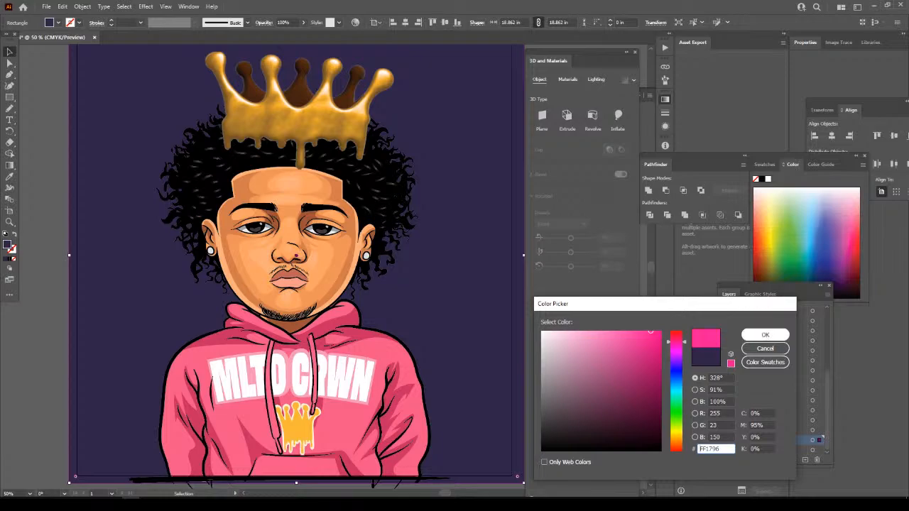
{"action": "left_click", "coordinate": [765, 335]}
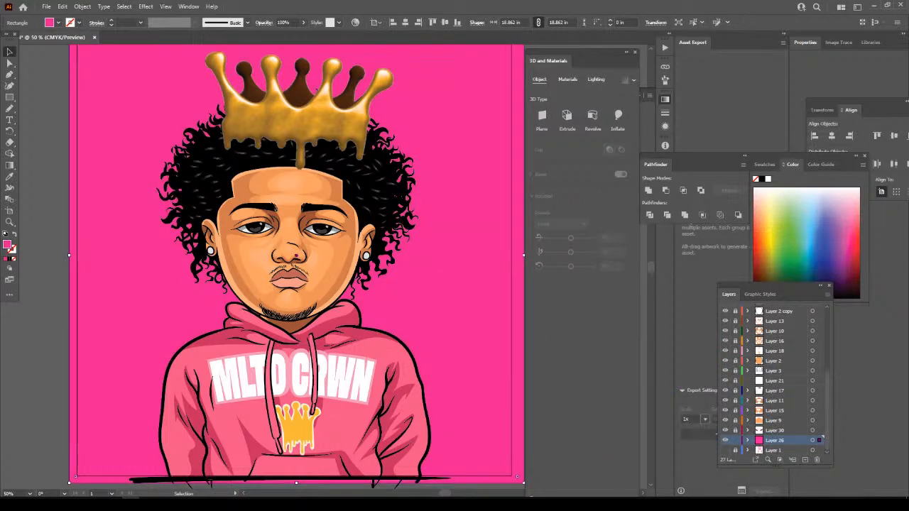
Lock the pink background layer and add a new layer directly above it.
{"action": "left_click", "coordinate": [735, 441]}
{"action": "left_click", "coordinate": [804, 459]}
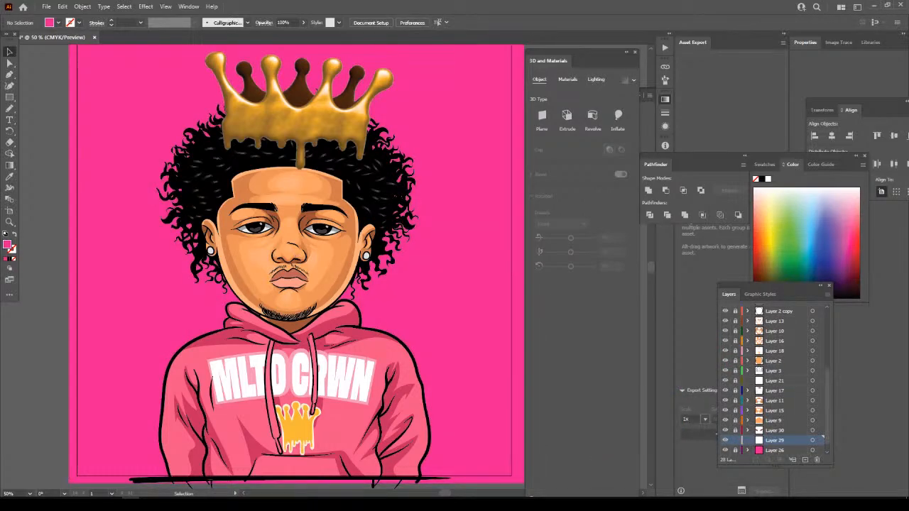
{"action": "left_click", "coordinate": [765, 164]}
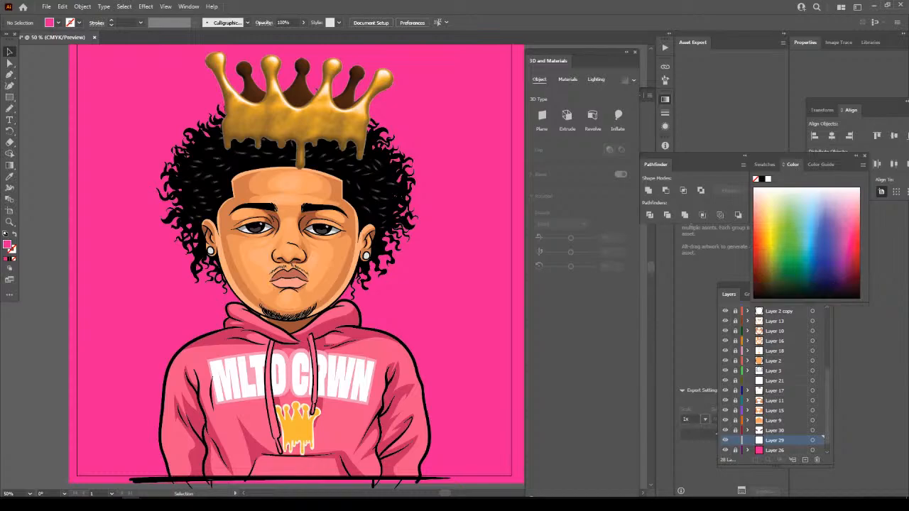
Draw a square covering the artboard on Layer 29 filled with the saved black-to-transparent radial gradient swatch.
{"action": "left_click", "coordinate": [764, 164]}
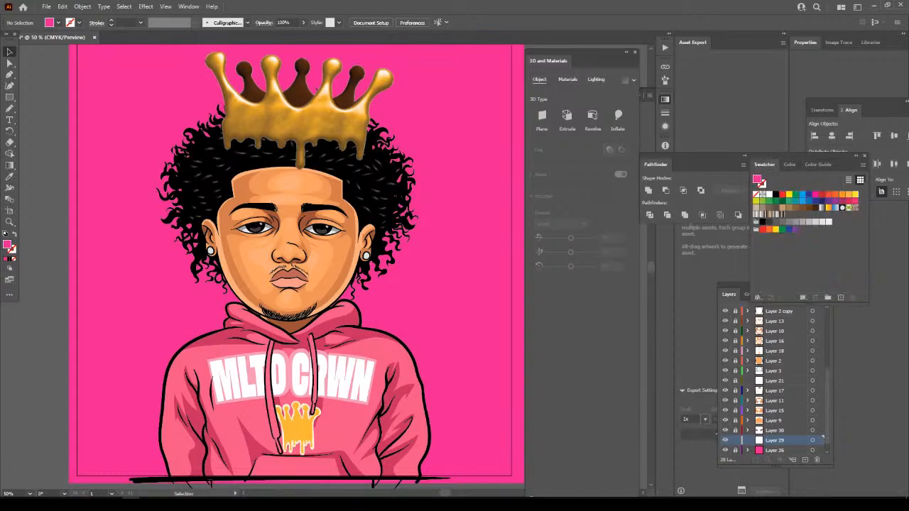
{"action": "left_click", "coordinate": [842, 208]}
{"action": "key", "text": "ctrl+minus"}
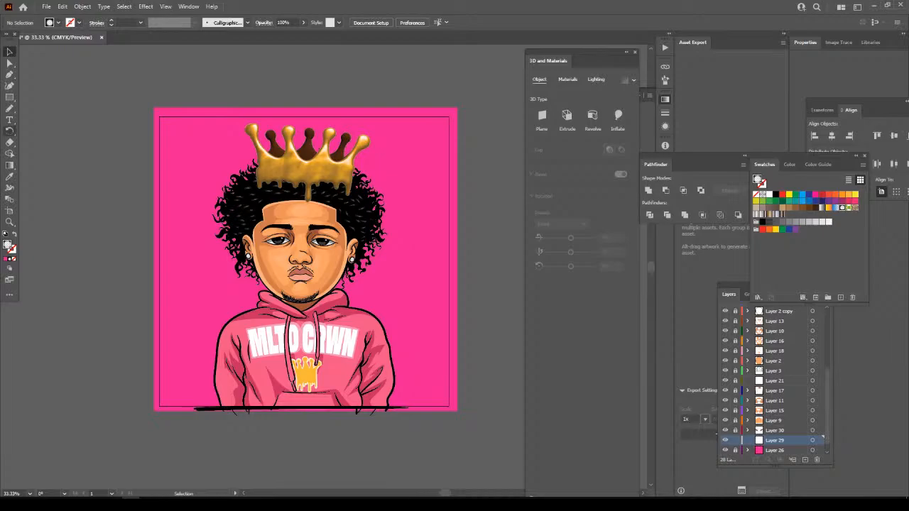
{"action": "key", "text": "m"}
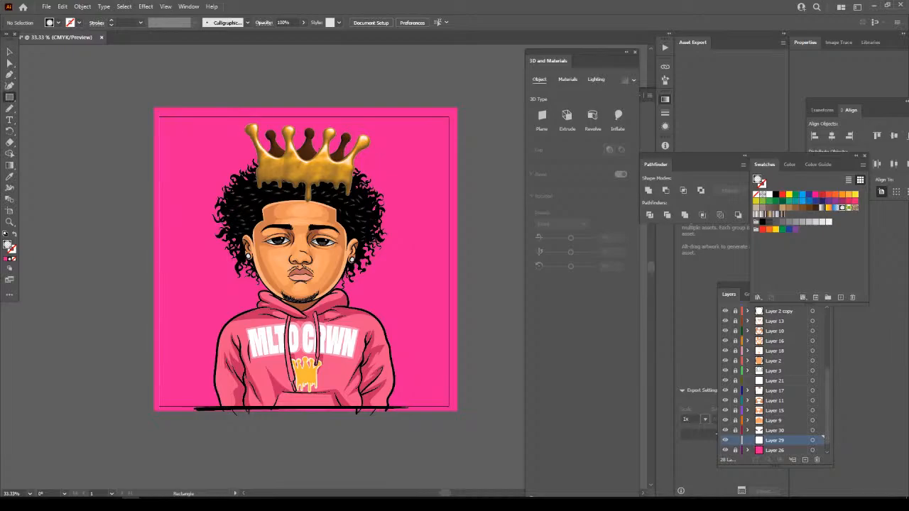
{"action": "left_click_drag", "start_coordinate": [154, 112], "coordinate": [456, 410]}
{"action": "key", "text": "ctrl+plus"}
{"action": "scroll", "coordinate": [310, 266], "scroll_direction": "right", "scroll_amount": 2}
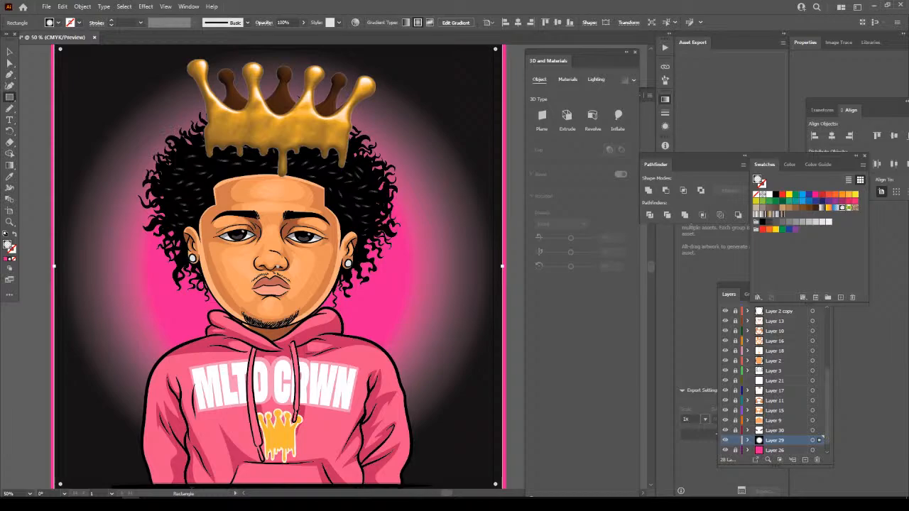
Raise the magenta to 63% on the gradient's transparent stop and to 61% on its 65% opacity stop.
{"action": "left_click_drag", "start_coordinate": [807, 155], "coordinate": [835, 214]}
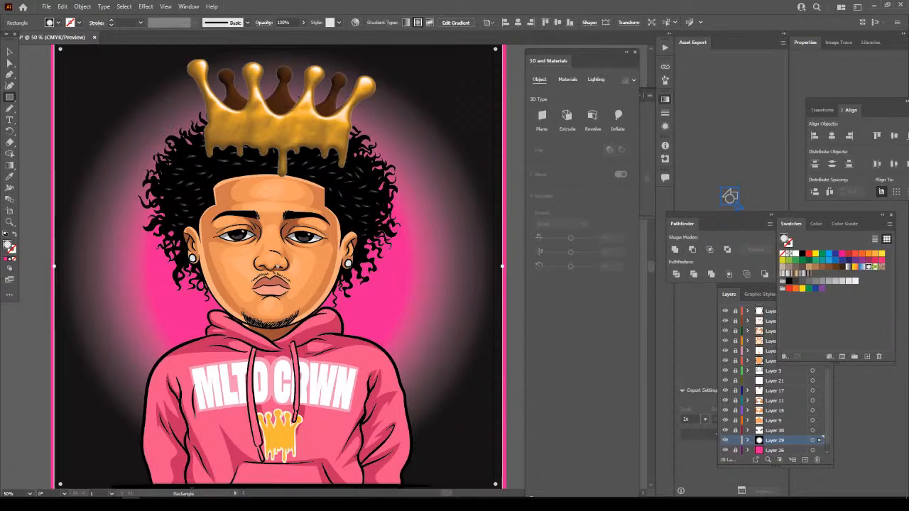
{"action": "left_click", "coordinate": [647, 142]}
{"action": "left_click", "coordinate": [600, 184]}
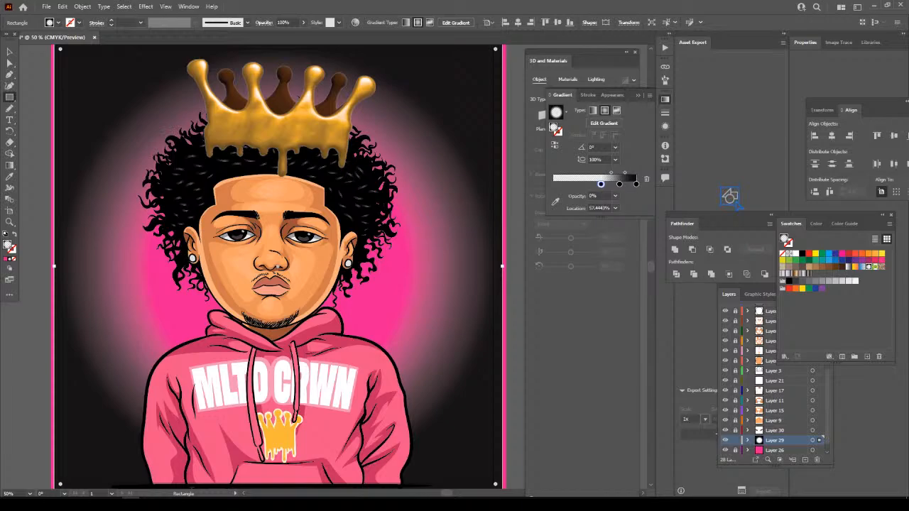
{"action": "double_click", "coordinate": [601, 184]}
{"action": "left_click_drag", "start_coordinate": [567, 231], "coordinate": [588, 231]}
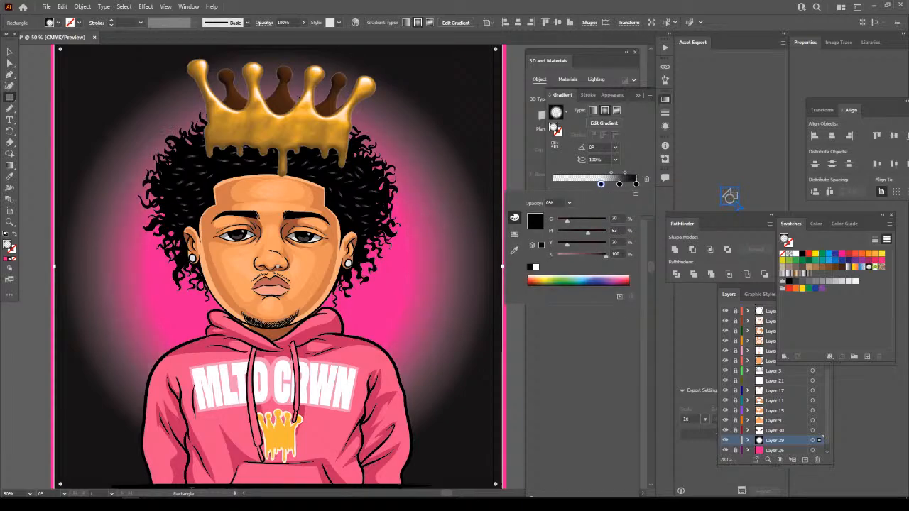
{"action": "left_click", "coordinate": [620, 183]}
{"action": "double_click", "coordinate": [619, 184]}
{"action": "left_click_drag", "start_coordinate": [567, 232], "coordinate": [588, 231]}
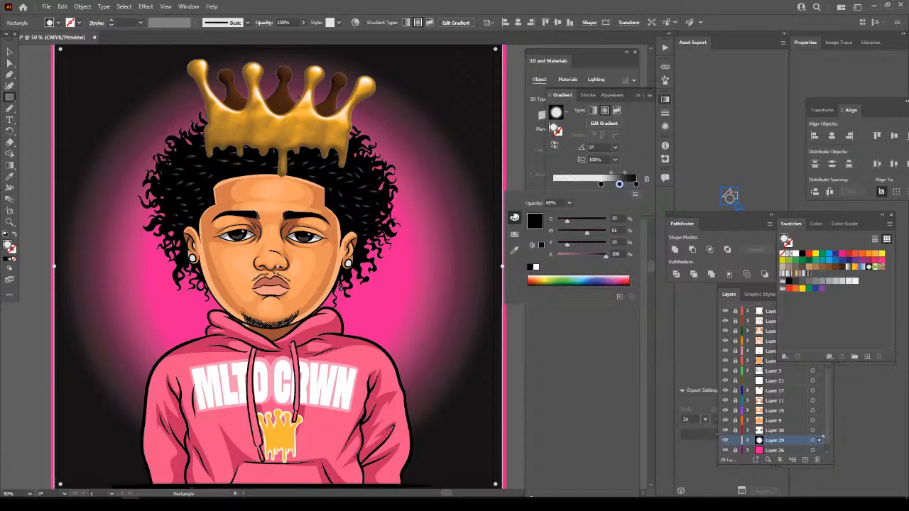
Set the magenta of the gradient's outer stop to 100%, its middle stop to 96% and its transparent stop to 100%.
{"action": "key", "text": "Escape"}
{"action": "double_click", "coordinate": [636, 184]}
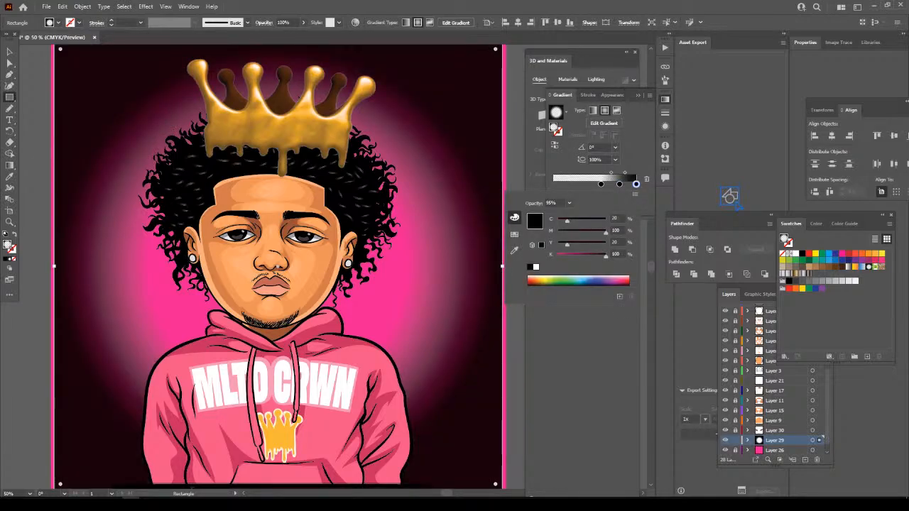
{"action": "left_click", "coordinate": [619, 184]}
{"action": "double_click", "coordinate": [620, 184]}
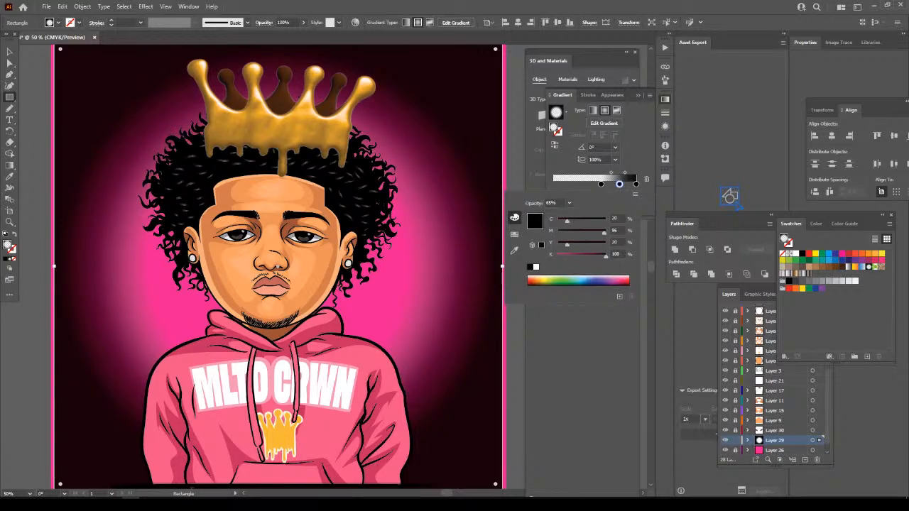
{"action": "left_click", "coordinate": [601, 184]}
{"action": "double_click", "coordinate": [601, 184]}
{"action": "left_click_drag", "start_coordinate": [587, 233], "coordinate": [605, 233]}
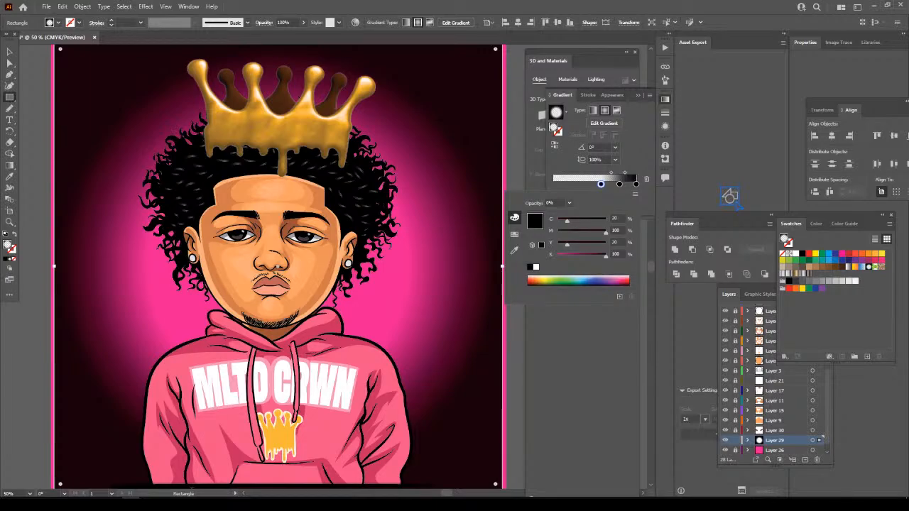
Move the gradient's transparent stop to about 42% and widen the radial gradient beyond the rectangle's sides.
{"action": "left_click", "coordinate": [600, 184]}
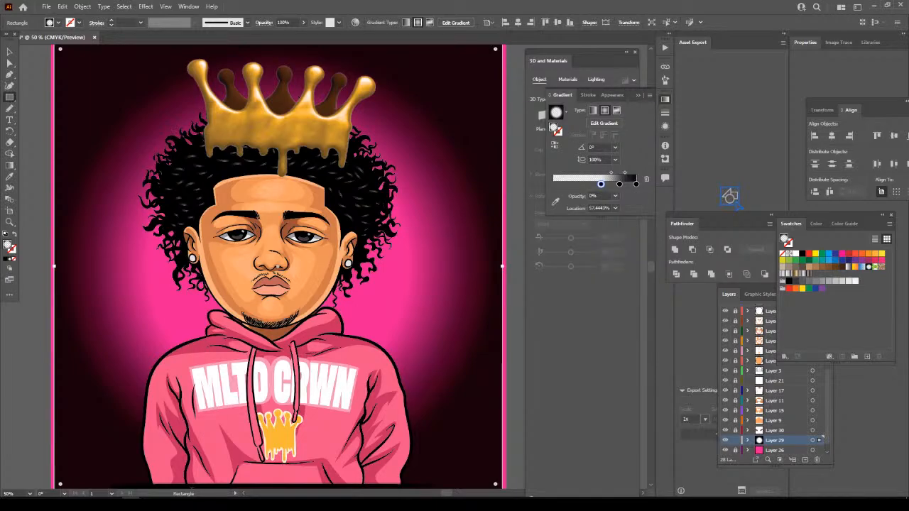
{"action": "left_click_drag", "start_coordinate": [601, 184], "coordinate": [588, 184]}
{"action": "double_click", "coordinate": [587, 184]}
{"action": "key", "text": "Escape"}
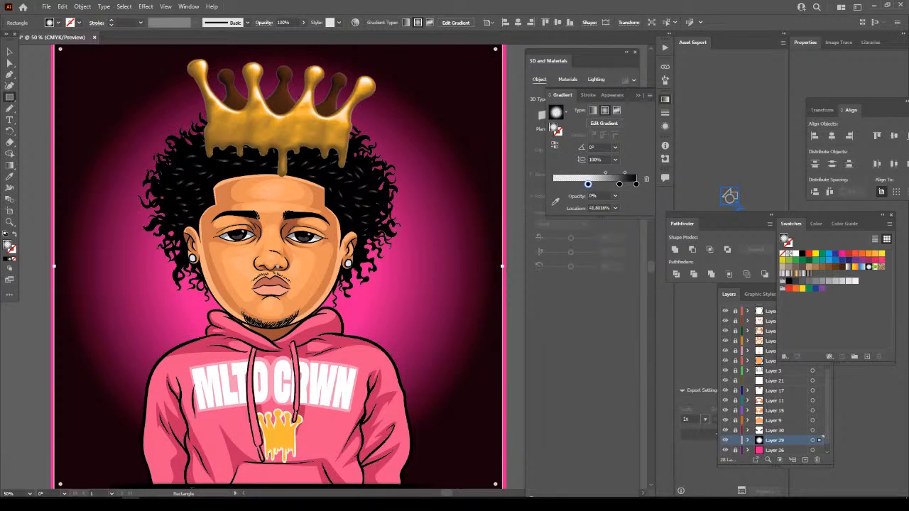
{"action": "key", "text": "g"}
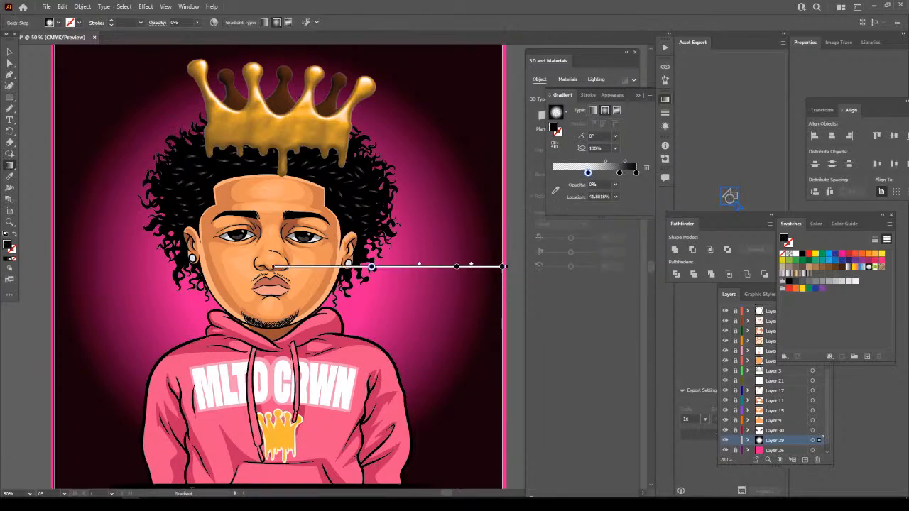
{"action": "left_click_drag", "start_coordinate": [506, 267], "coordinate": [560, 266]}
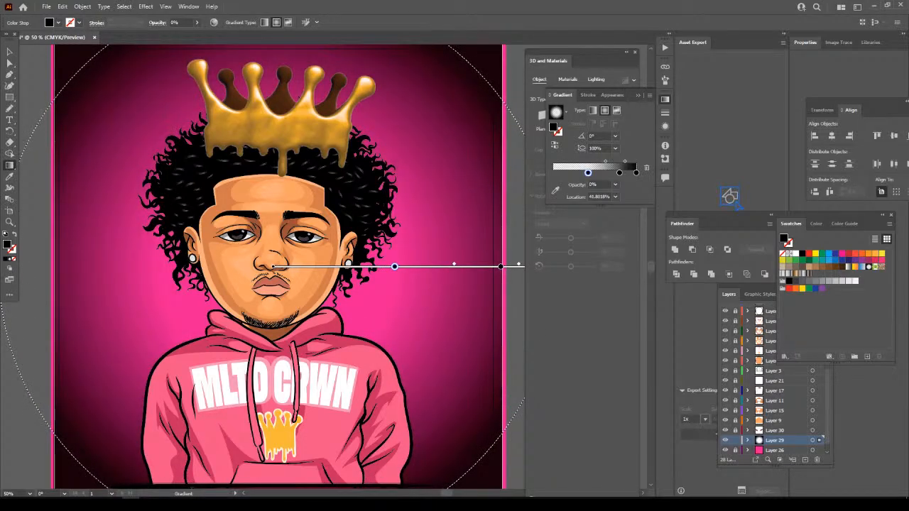
Move the transparent stop inward to about 28.8% and the 65% opacity stop to about 72.5%.
{"action": "left_click_drag", "start_coordinate": [395, 266], "coordinate": [358, 266]}
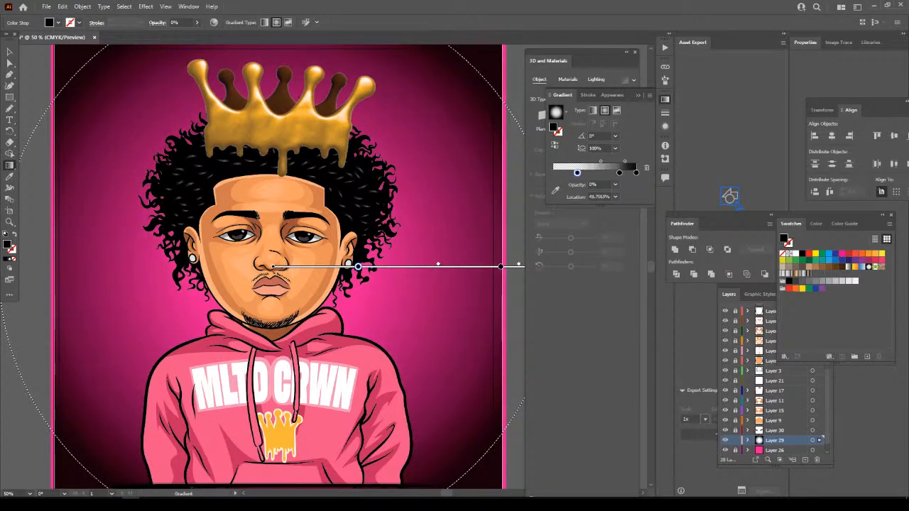
{"action": "left_click_drag", "start_coordinate": [500, 266], "coordinate": [480, 266]}
{"action": "left_click_drag", "start_coordinate": [619, 172], "coordinate": [613, 173]}
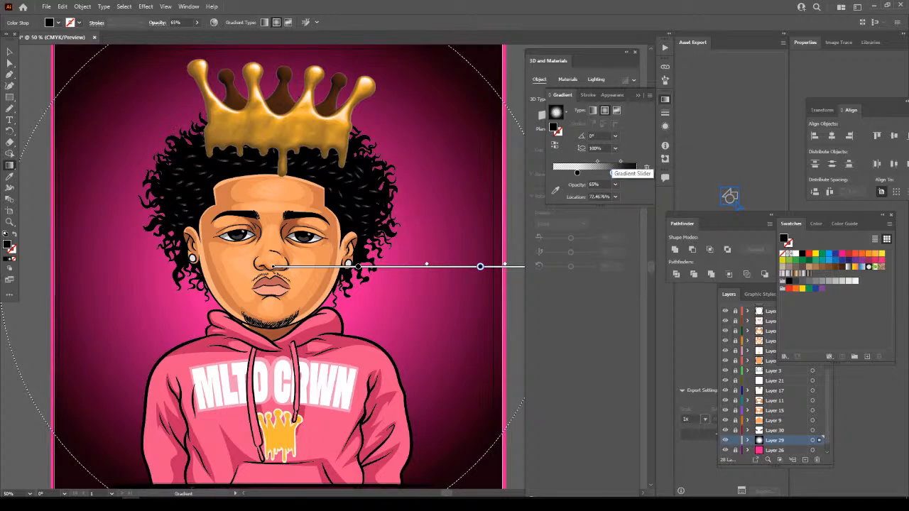
{"action": "key", "text": "ctrl+minus"}
{"action": "key", "text": "ctrl+minus"}
{"action": "key", "text": "ctrl+plus"}
{"action": "key", "text": "ctrl+plus"}
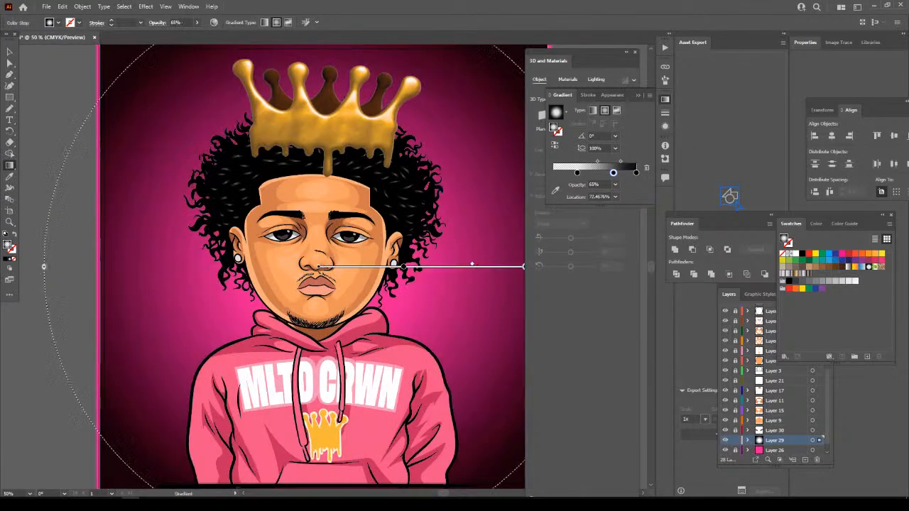
Tilt the radial gradient's axis slightly downward, stretch it vertically to a 127.791% aspect ratio and widen it a little.
{"action": "key", "text": "ctrl+minus"}
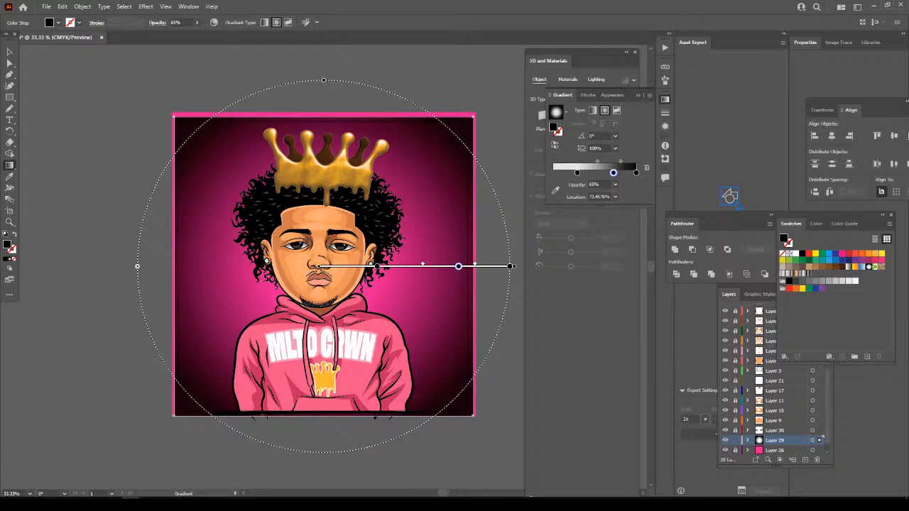
{"action": "mouse_move", "coordinate": [511, 265]}
{"action": "left_mouse_down"}
{"action": "mouse_move", "coordinate": [378, 438]}
{"action": "mouse_move", "coordinate": [417, 430]}
{"action": "mouse_move", "coordinate": [510, 294]}
{"action": "left_mouse_up"}
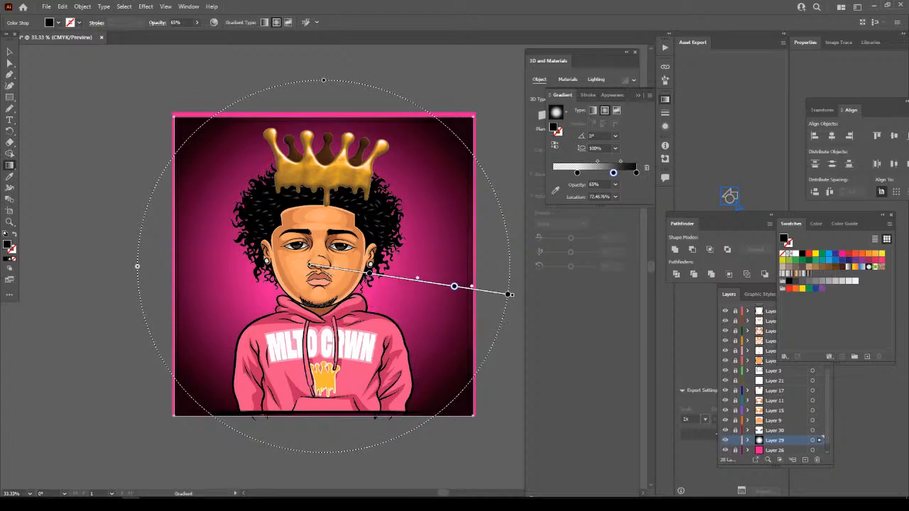
{"action": "left_click_drag", "start_coordinate": [324, 80], "coordinate": [324, 52]}
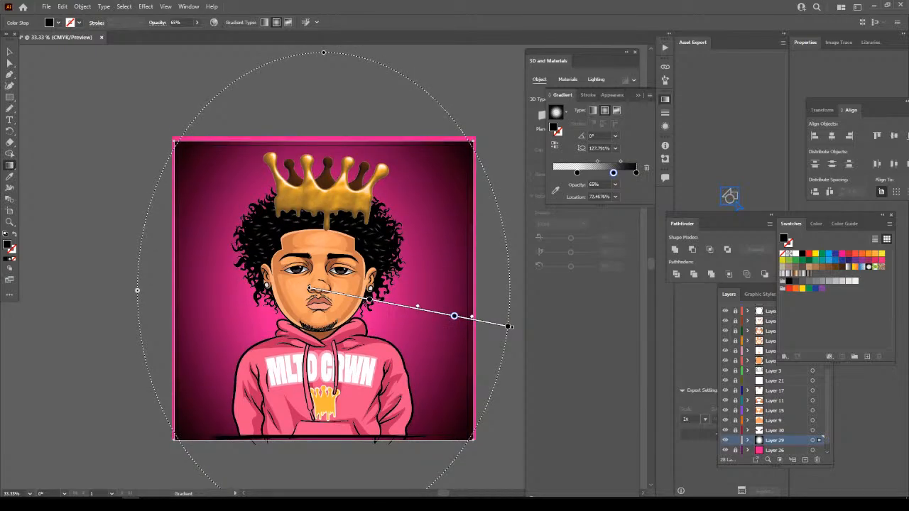
{"action": "left_click_drag", "start_coordinate": [510, 326], "coordinate": [524, 329]}
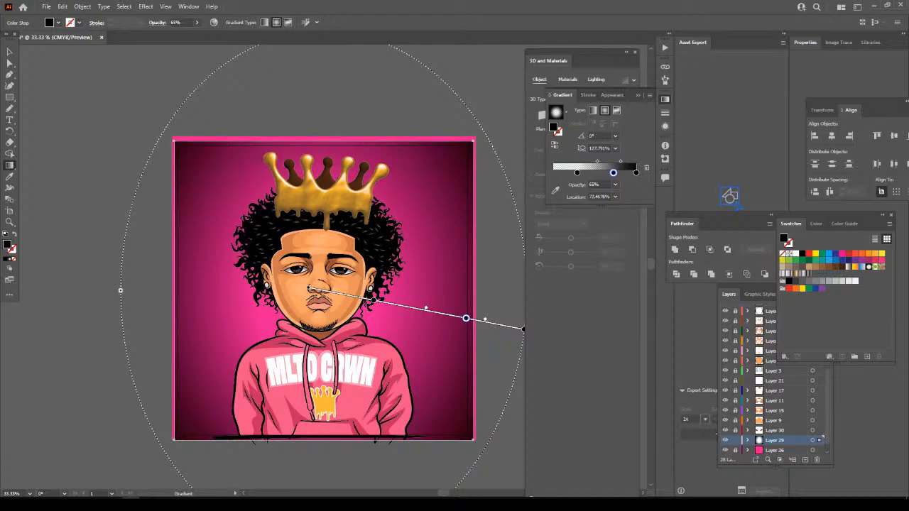
Set the transparent stop's cyan to 50% and yellow to 70%, and raise the yellow of the 65% opacity stop.
{"action": "double_click", "coordinate": [577, 172]}
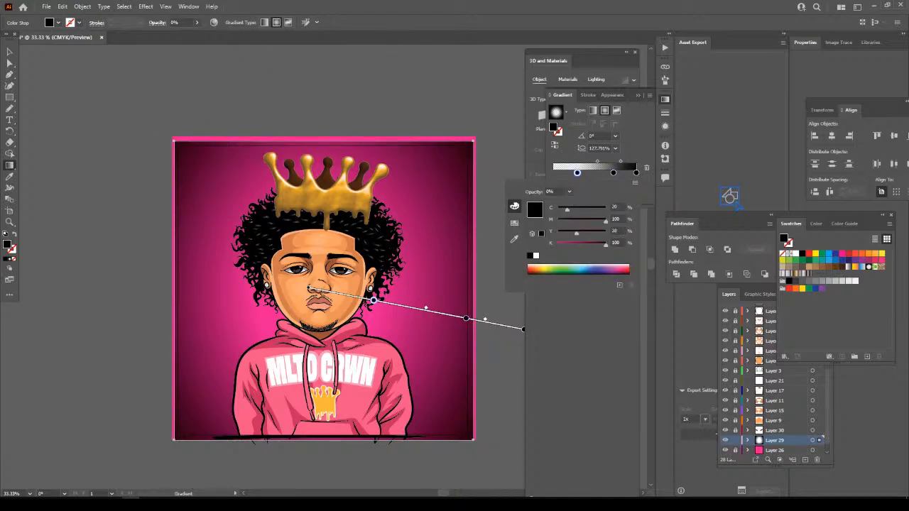
{"action": "left_click_drag", "start_coordinate": [577, 234], "coordinate": [583, 234]}
{"action": "left_click_drag", "start_coordinate": [567, 210], "coordinate": [575, 210]}
{"action": "left_click_drag", "start_coordinate": [583, 233], "coordinate": [591, 233]}
{"action": "double_click", "coordinate": [613, 172]}
{"action": "left_click_drag", "start_coordinate": [567, 233], "coordinate": [573, 233]}
Raise the cyan and yellow of the gradient's transparent stop further.
{"action": "left_click", "coordinate": [374, 301]}
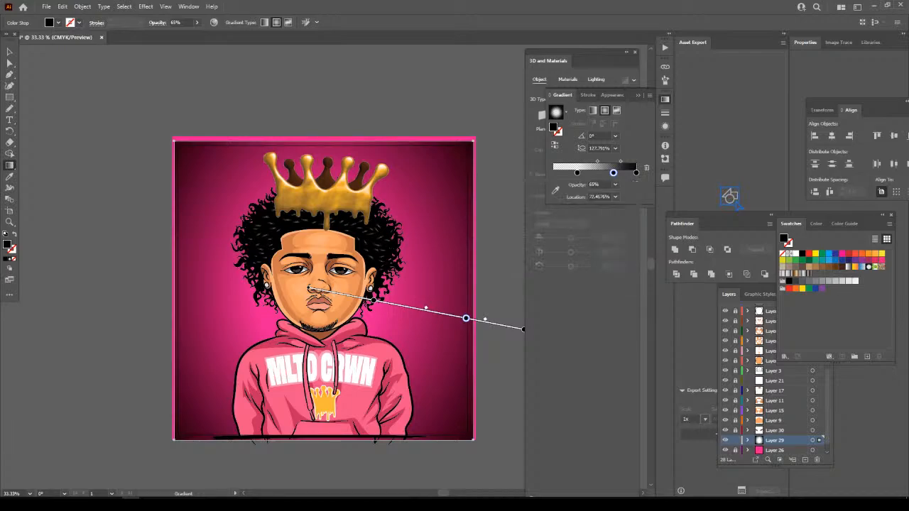
{"action": "double_click", "coordinate": [373, 301]}
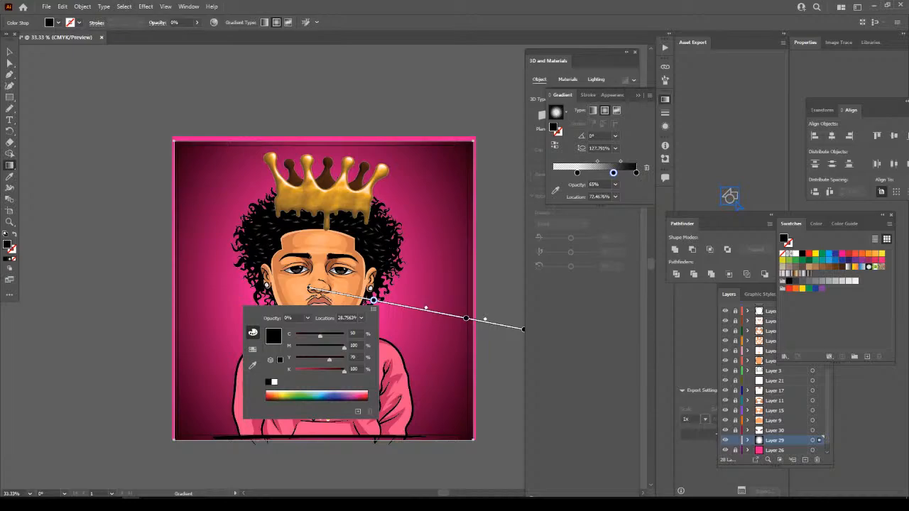
{"action": "left_click_drag", "start_coordinate": [320, 336], "coordinate": [343, 360]}
{"action": "key", "text": "Escape"}
Try running the gradient diagonally from the rectangle's upper-left to its lower-right, and restore the glow centred behind the head.
{"action": "left_click_drag", "start_coordinate": [148, 150], "coordinate": [498, 429]}
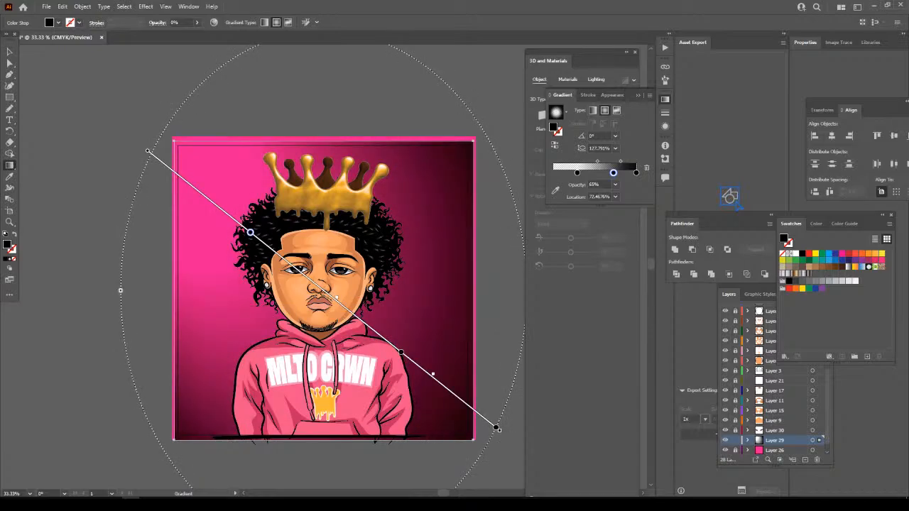
{"action": "left_click_drag", "start_coordinate": [309, 287], "coordinate": [523, 329]}
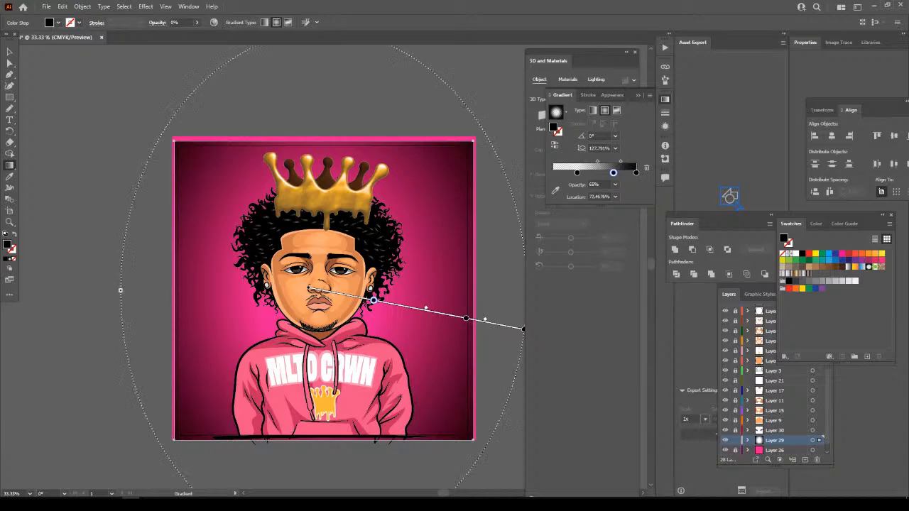
{"action": "scroll", "coordinate": [321, 284], "scroll_direction": "down", "scroll_amount": 5}
{"action": "scroll", "coordinate": [322, 284], "scroll_direction": "up", "scroll_amount": 4}
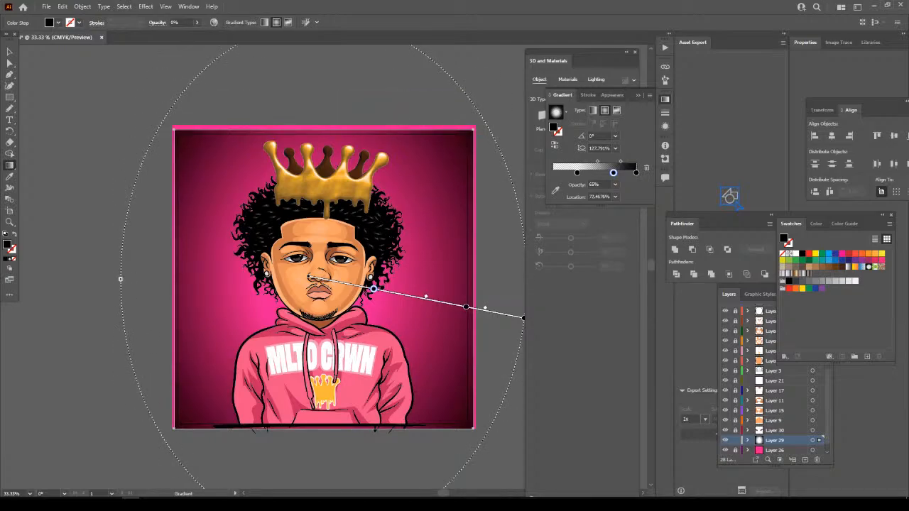
Enlarge the radial gradient well past the rectangle's edges to lighten the vignette, and deselect it.
{"action": "key", "text": "ctrl+minus"}
{"action": "scroll", "coordinate": [313, 267], "scroll_direction": "right", "scroll_amount": 2}
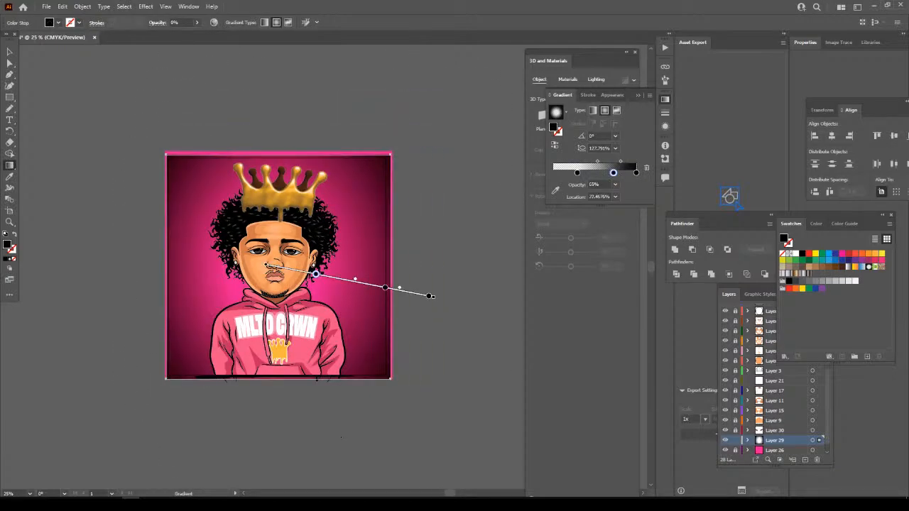
{"action": "left_click_drag", "start_coordinate": [431, 295], "coordinate": [465, 303]}
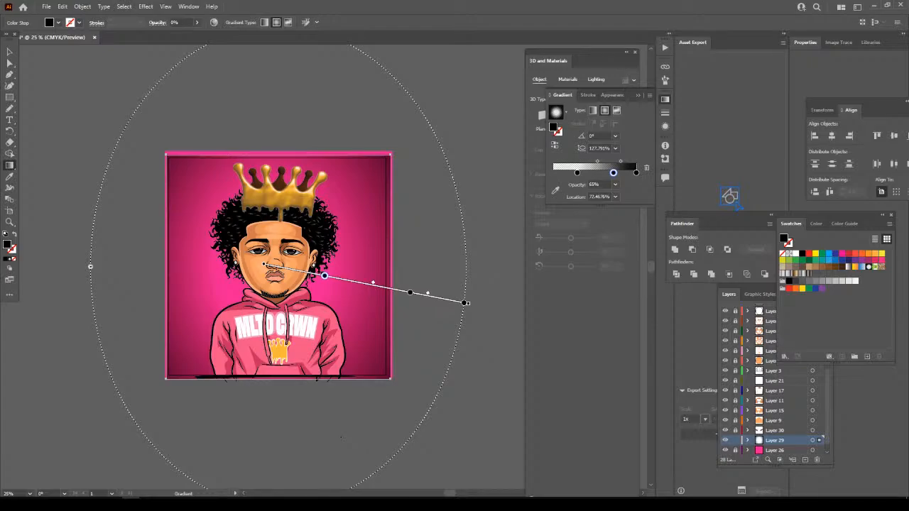
{"action": "key", "text": "v"}
{"action": "key", "text": "ctrl+shift+a"}
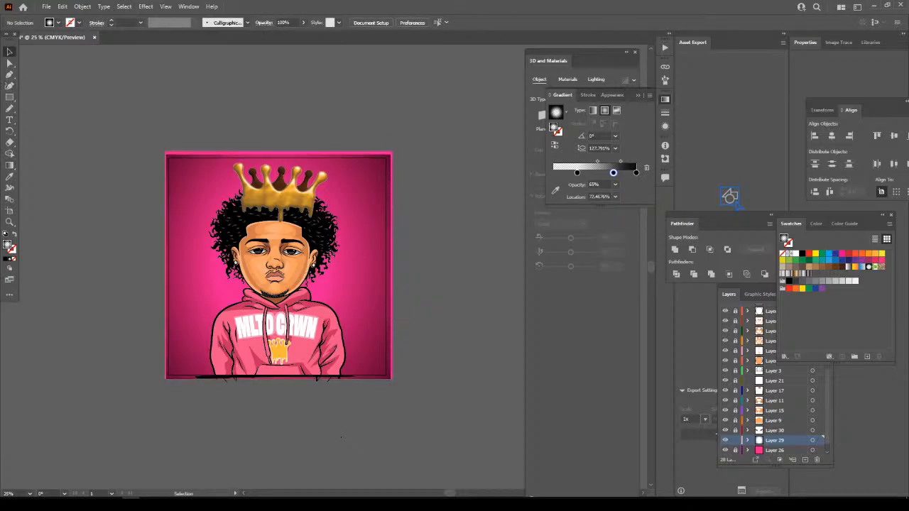
Examine the pink vignette around the whole figure at different zoom levels, with and without the gradient rectangle selected.
{"action": "key", "text": "ctrl+a"}
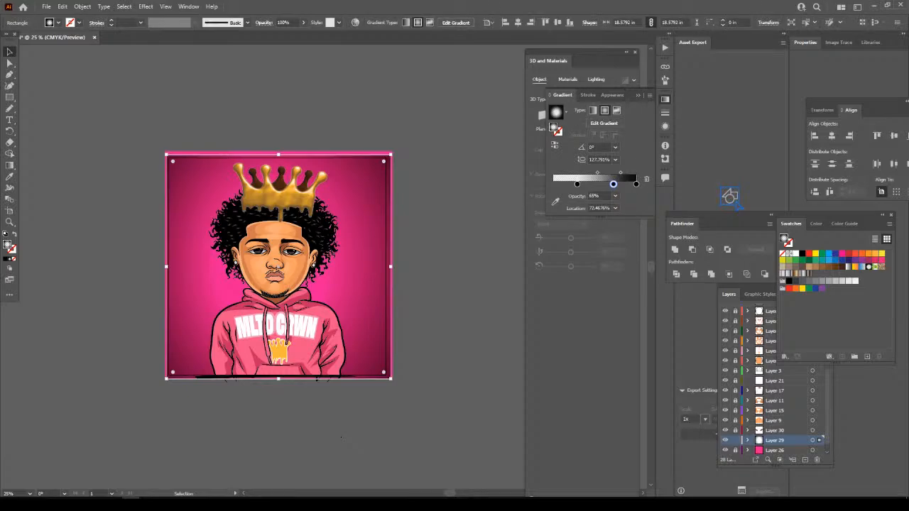
{"action": "key", "text": "ctrl+="}
{"action": "scroll", "coordinate": [434, 304], "scroll_direction": "right", "scroll_amount": 1}
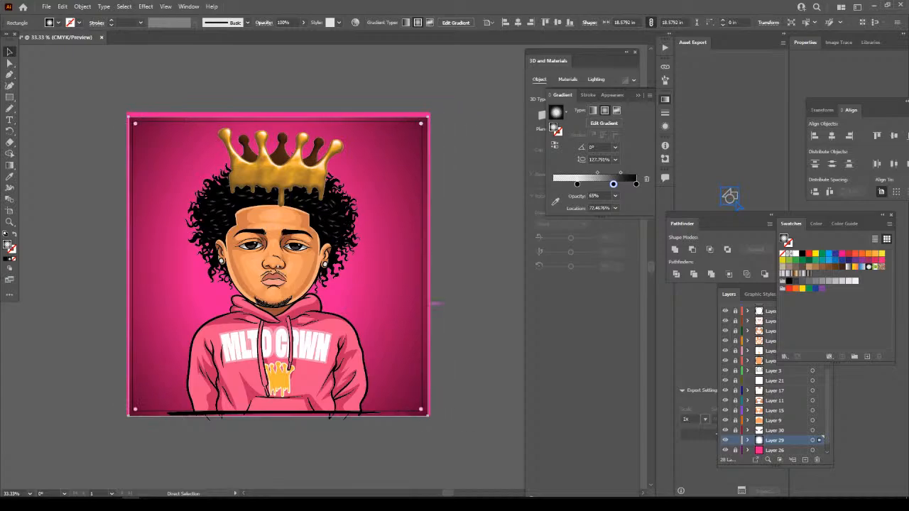
{"action": "key", "text": "ctrl+="}
{"action": "scroll", "coordinate": [277, 98], "scroll_direction": "right", "scroll_amount": 2}
{"action": "key", "text": "ctrl+minus"}
{"action": "scroll", "coordinate": [277, 265], "scroll_direction": "right", "scroll_amount": 1}
{"action": "key", "text": "ctrl+shift+a"}
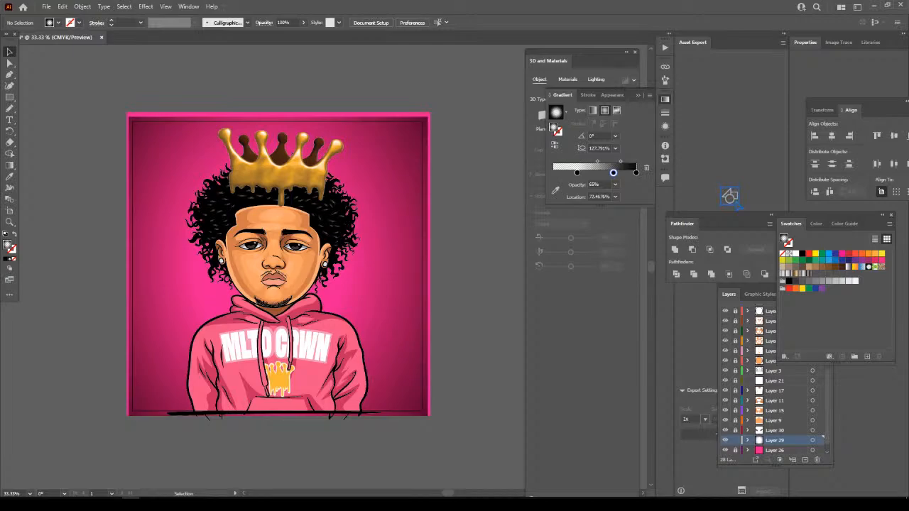
{"action": "left_click", "coordinate": [397, 213]}
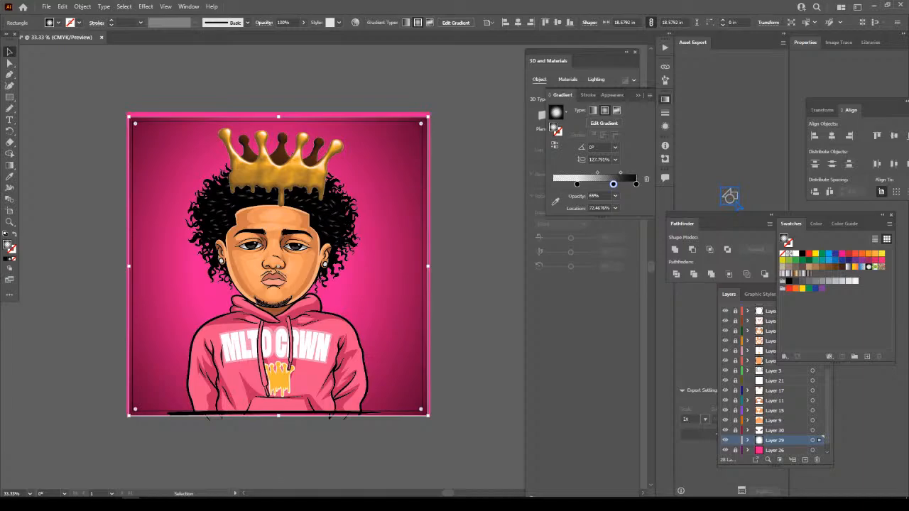
Turn the vignette's radial gradient to run vertically, move its 65% opacity stop outward to about 77%, and lock Layer 29.
{"action": "key", "text": "g"}
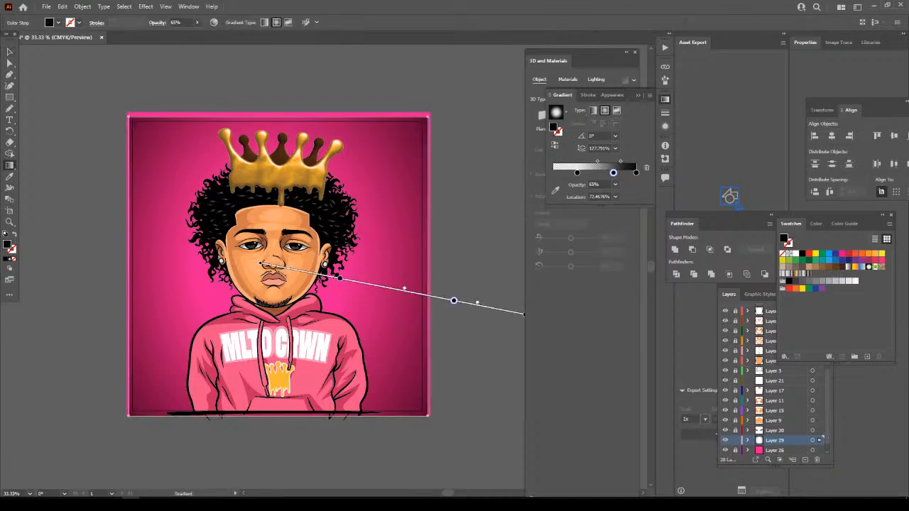
{"action": "mouse_move", "coordinate": [524, 314]}
{"action": "left_mouse_down"}
{"action": "mouse_move", "coordinate": [507, 142]}
{"action": "mouse_move", "coordinate": [462, 50]}
{"action": "mouse_move", "coordinate": [495, 102]}
{"action": "mouse_move", "coordinate": [310, 47]}
{"action": "mouse_move", "coordinate": [193, 46]}
{"action": "mouse_move", "coordinate": [272, 47]}
{"action": "left_mouse_up"}
{"action": "mouse_move", "coordinate": [284, 418]}
{"action": "left_mouse_down"}
{"action": "mouse_move", "coordinate": [286, 374]}
{"action": "mouse_move", "coordinate": [282, 386]}
{"action": "left_mouse_up"}
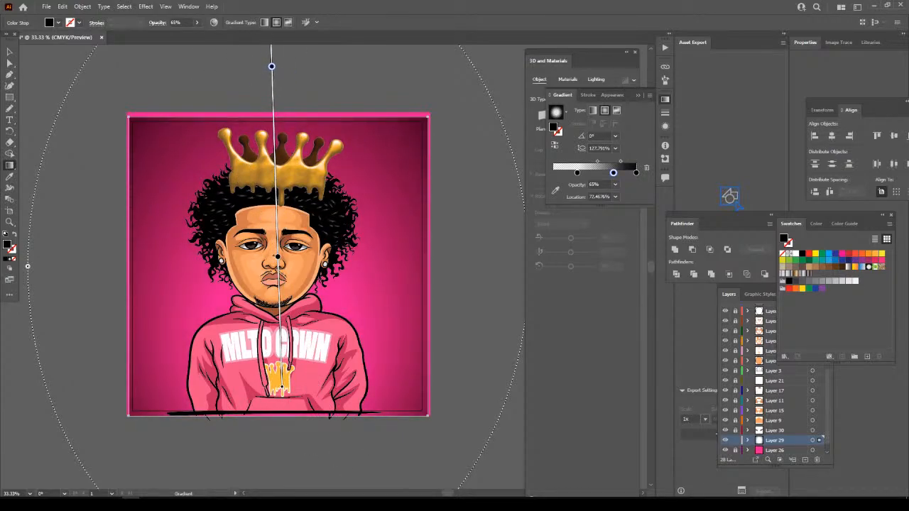
{"action": "scroll", "coordinate": [275, 267], "scroll_direction": "up", "scroll_amount": 1}
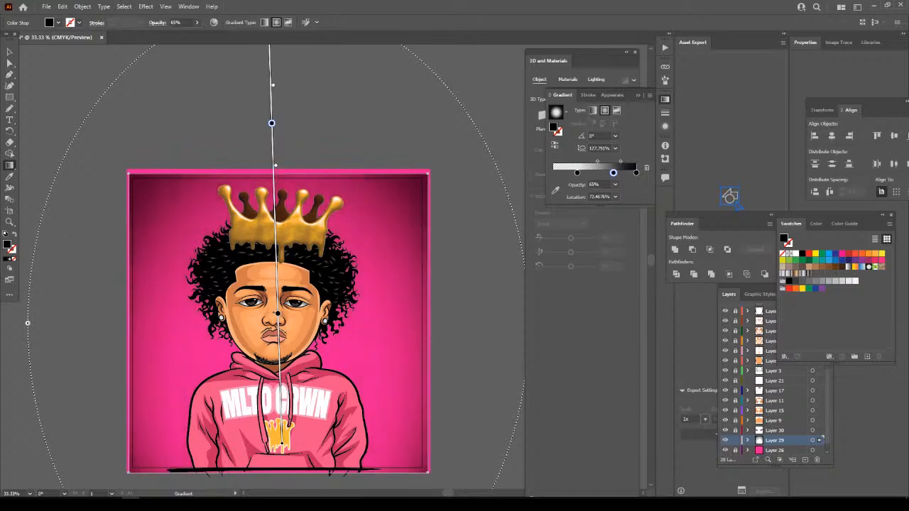
{"action": "mouse_move", "coordinate": [271, 123]}
{"action": "left_mouse_down"}
{"action": "mouse_move", "coordinate": [270, 83]}
{"action": "mouse_move", "coordinate": [271, 104]}
{"action": "left_mouse_up"}
{"action": "left_click", "coordinate": [735, 440]}
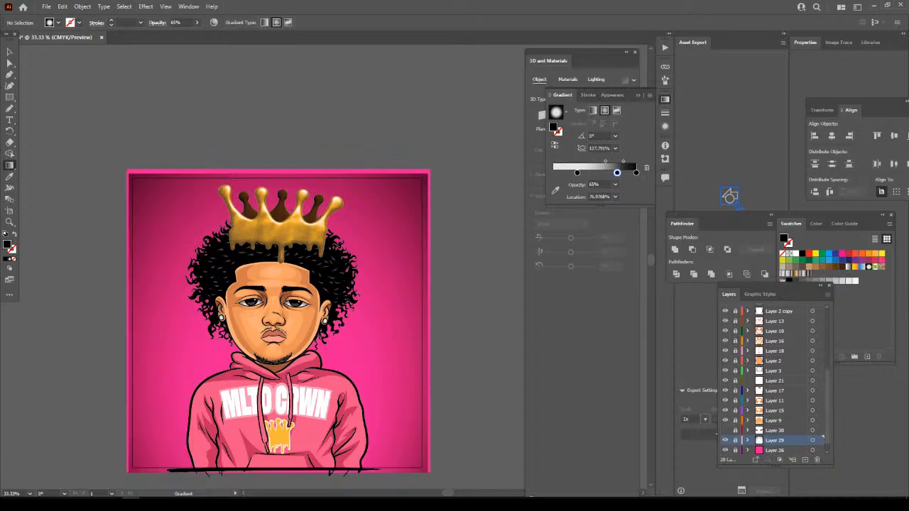
Unlock the skin and hoodie colour layers from Layer 9 up to Layer 13, keeping Layer 3 locked.
{"action": "key", "text": "ctrl+z"}
{"action": "left_click_drag", "start_coordinate": [735, 420], "coordinate": [735, 321]}
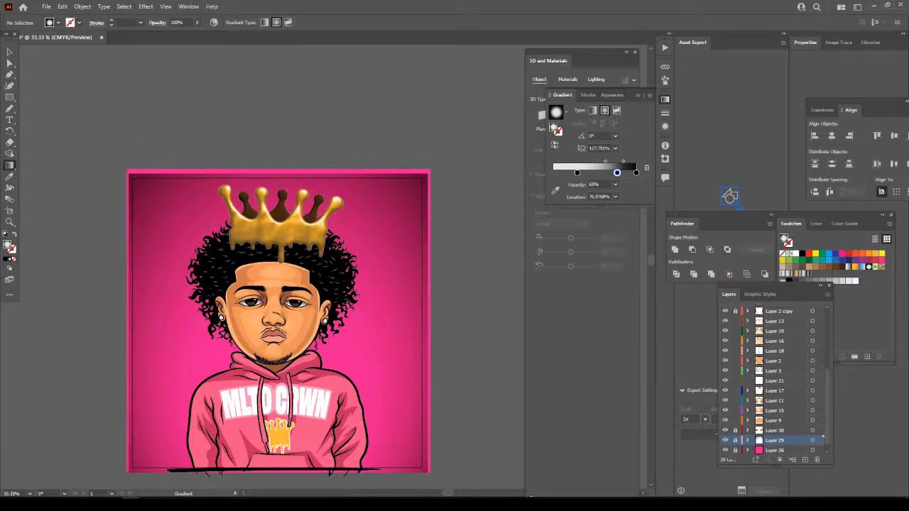
{"action": "scroll", "coordinate": [774, 384], "scroll_direction": "up", "scroll_amount": 1}
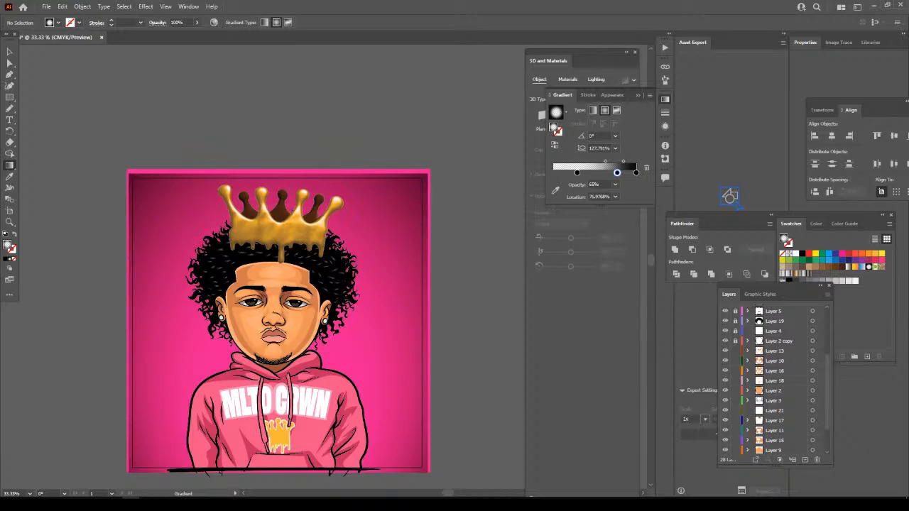
{"action": "left_click", "coordinate": [735, 400]}
{"action": "left_click", "coordinate": [10, 53]}
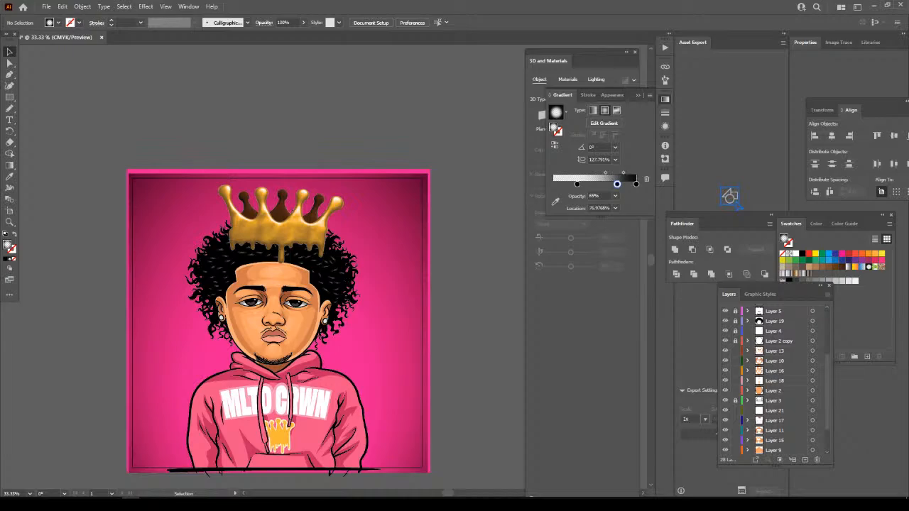
Adjust the colour balance of all unlocked artwork in CMYK with Convert on, setting cyan to -3% and raising magenta slightly, and deselect it.
{"action": "key", "text": "ctrl+a"}
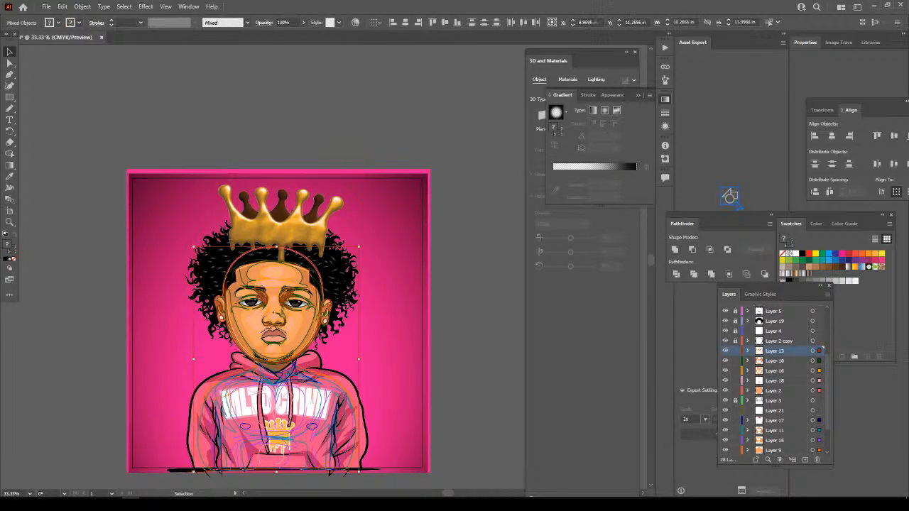
{"action": "scroll", "coordinate": [279, 305], "scroll_direction": "down", "scroll_amount": 2}
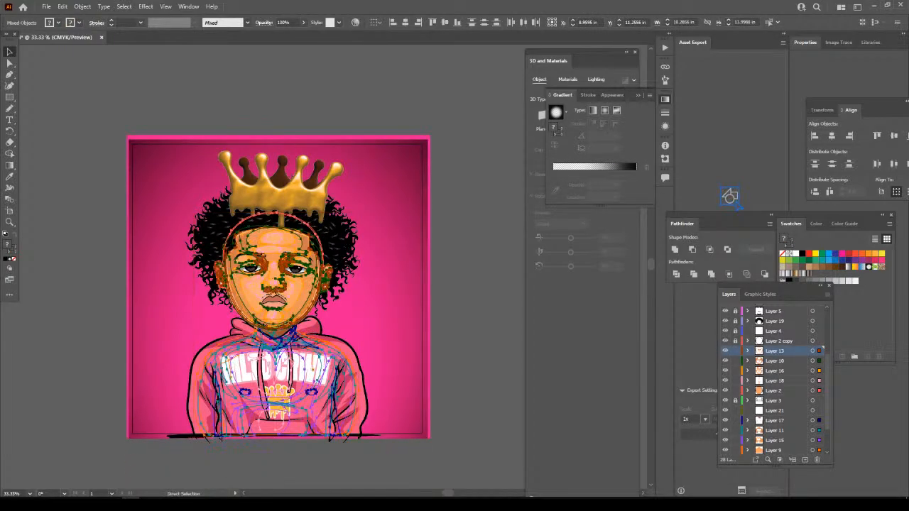
{"action": "key", "text": "ctrl+equal"}
{"action": "key", "text": "ctrl+equal"}
{"action": "key", "text": "ctrl+equal"}
{"action": "scroll", "coordinate": [279, 267], "scroll_direction": "up", "scroll_amount": 5}
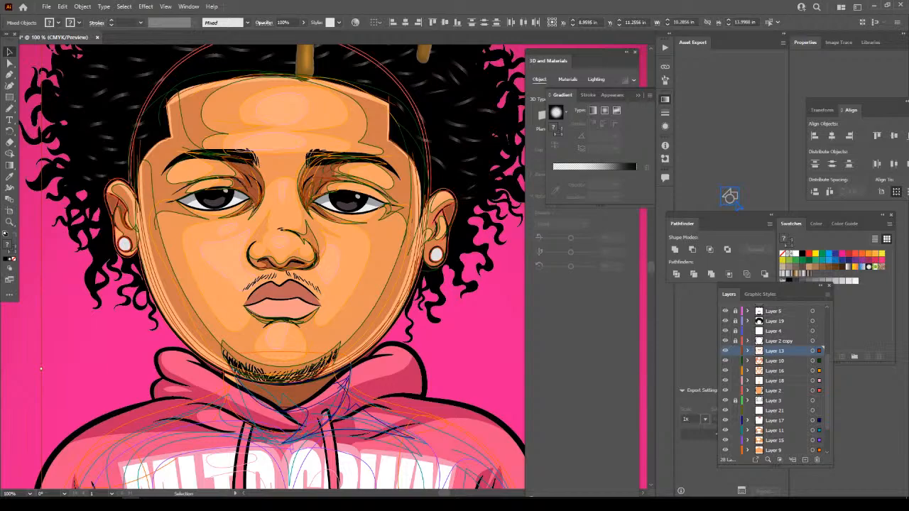
{"action": "left_click", "coordinate": [63, 6]}
{"action": "mouse_move", "coordinate": [84, 183]}
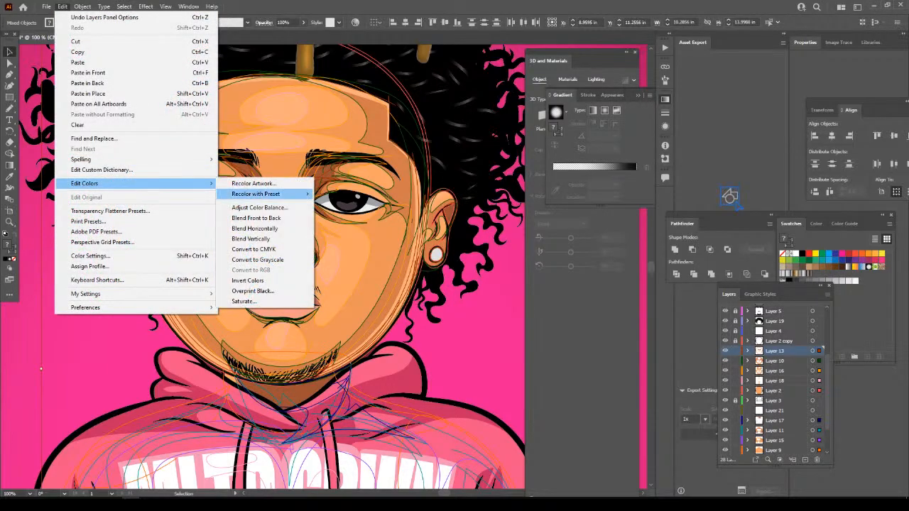
{"action": "left_click", "coordinate": [259, 208]}
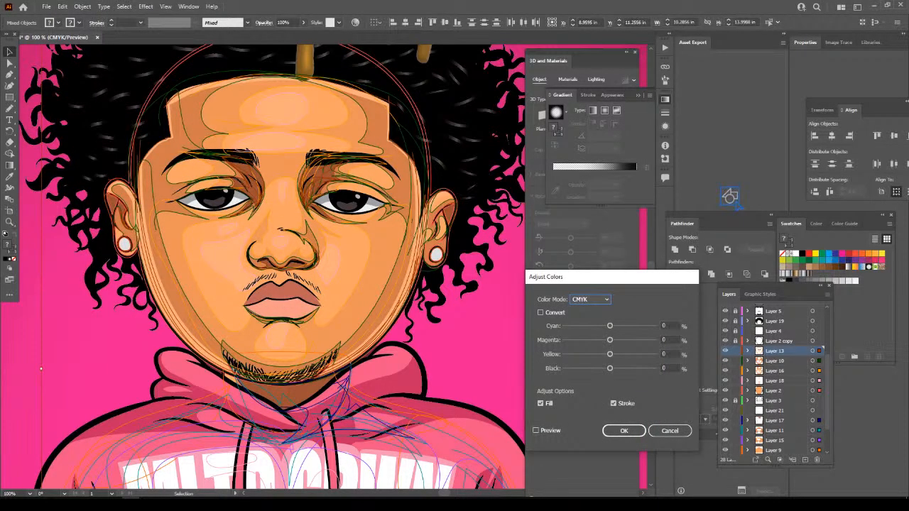
{"action": "left_click", "coordinate": [536, 431]}
{"action": "left_click", "coordinate": [540, 313]}
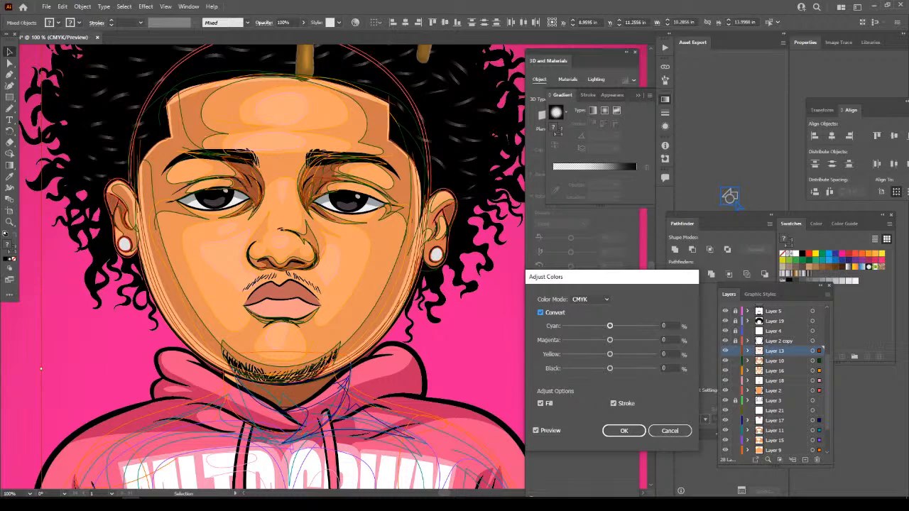
{"action": "left_click_drag", "start_coordinate": [610, 326], "coordinate": [609, 326]}
{"action": "key", "text": "Tab"}
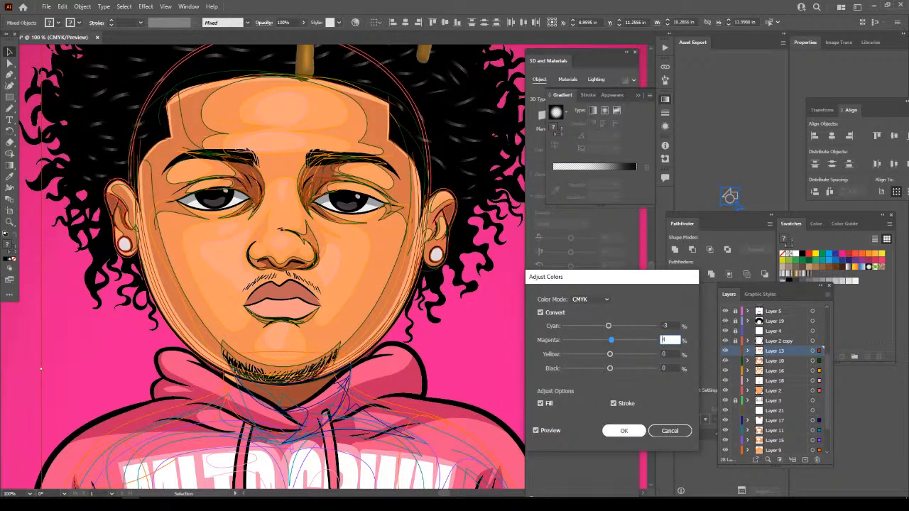
{"action": "key", "text": "Return"}
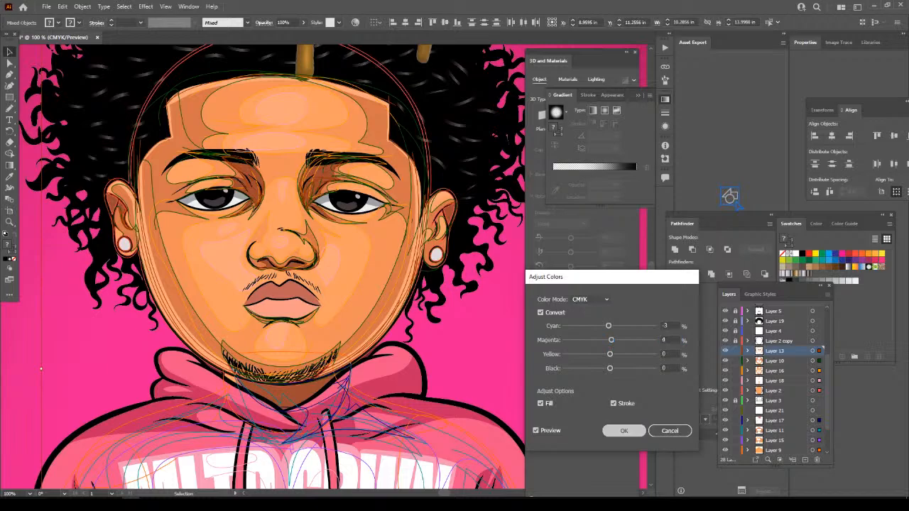
{"action": "key", "text": "ctrl+shift+a"}
Save the document.
{"action": "key", "text": "ctrl+minus"}
{"action": "key", "text": "ctrl+minus"}
{"action": "key", "text": "ctrl+minus"}
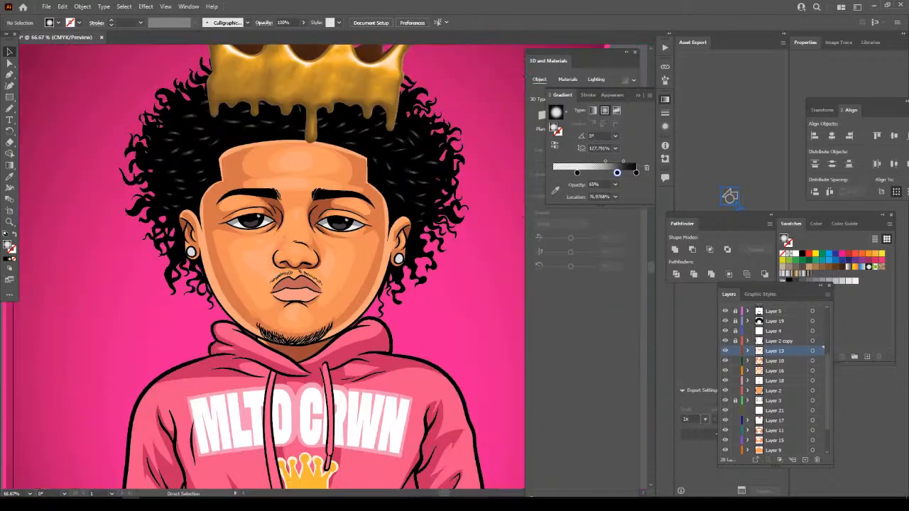
{"action": "key", "text": "ctrl+plus"}
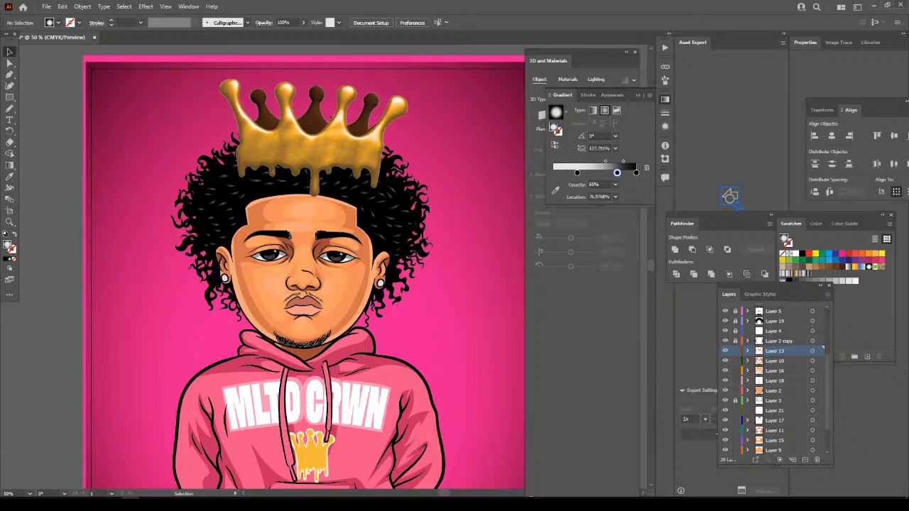
{"action": "scroll", "coordinate": [304, 268], "scroll_direction": "down", "scroll_amount": 3}
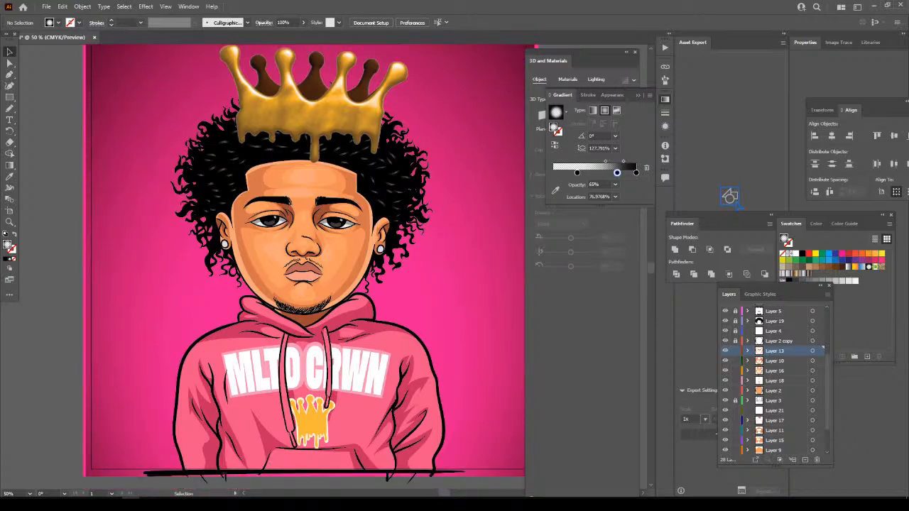
{"action": "left_click", "coordinate": [46, 6]}
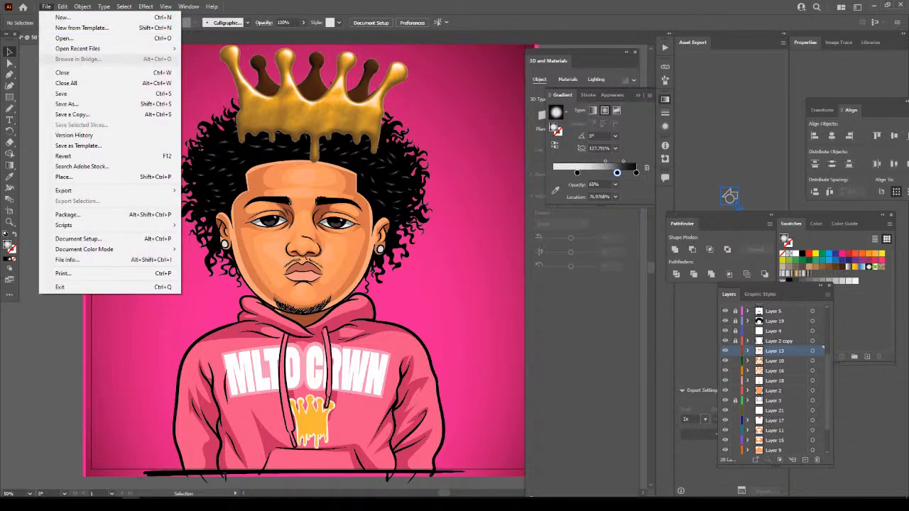
{"action": "left_click", "coordinate": [43, 93]}
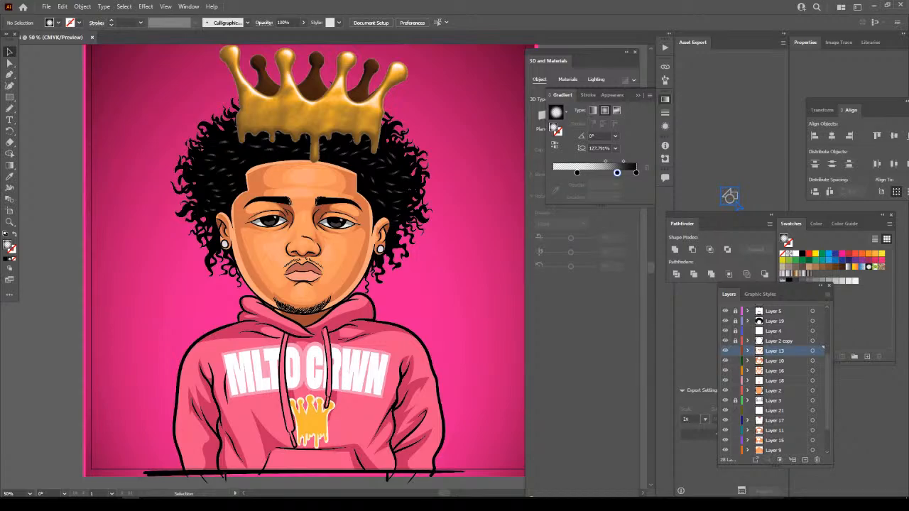
Lock the colour layers from Layer 9 up to Layer 13 again.
{"action": "scroll", "coordinate": [774, 384], "scroll_direction": "down", "scroll_amount": 1}
{"action": "left_click_drag", "start_coordinate": [735, 420], "coordinate": [736, 321]}
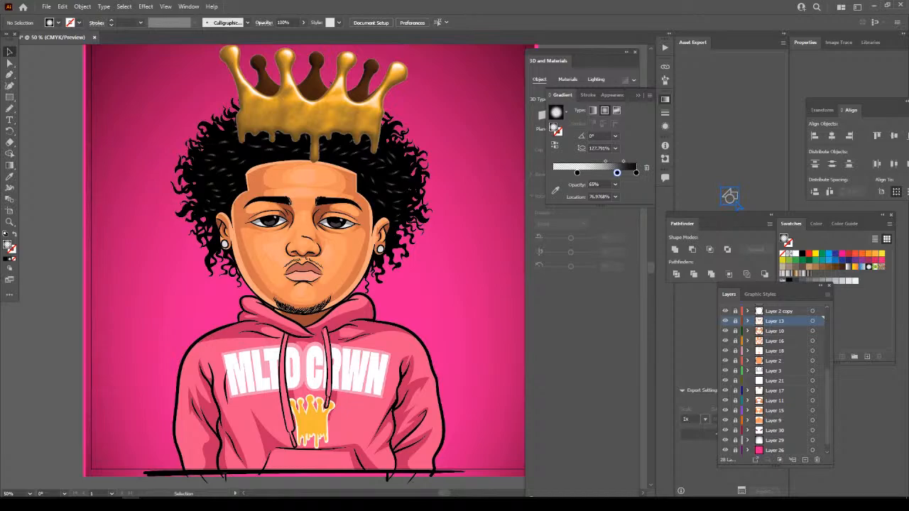
{"action": "scroll", "coordinate": [392, 167], "scroll_direction": "up", "scroll_amount": 1}
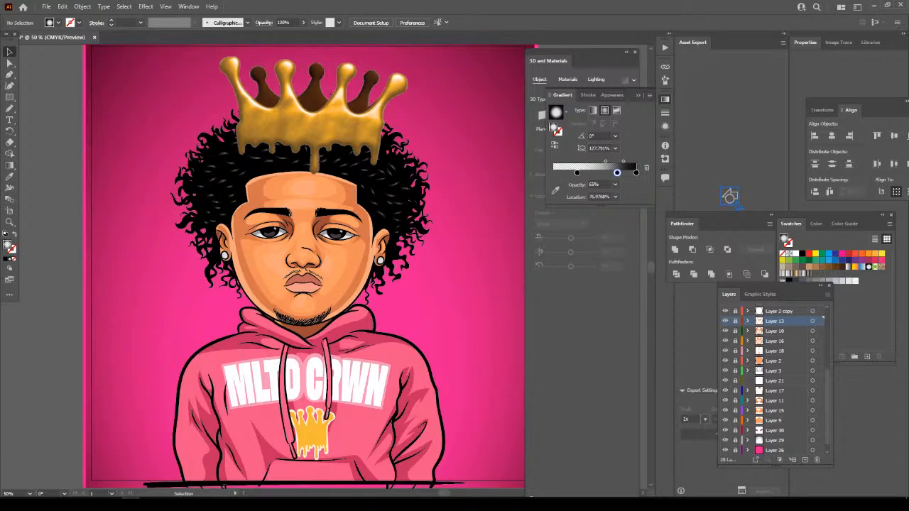
Add a new layer directly above Layer 25.
{"action": "scroll", "coordinate": [774, 381], "scroll_direction": "up", "scroll_amount": 2}
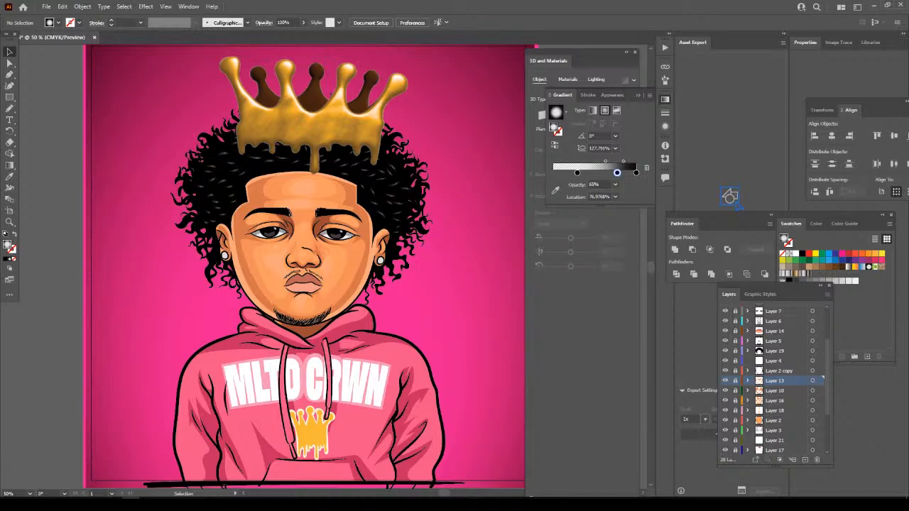
{"action": "scroll", "coordinate": [305, 270], "scroll_direction": "up", "scroll_amount": 1}
{"action": "scroll", "coordinate": [305, 270], "scroll_direction": "down", "scroll_amount": 3}
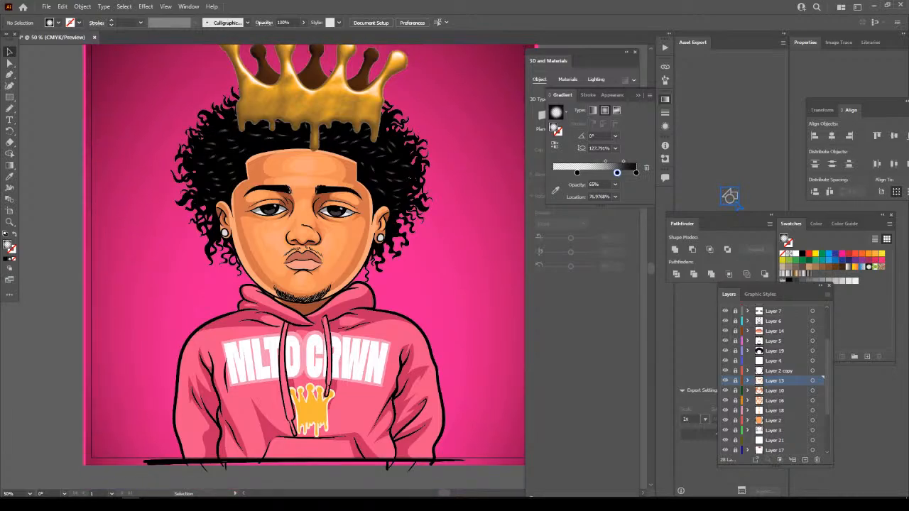
{"action": "left_click", "coordinate": [782, 341]}
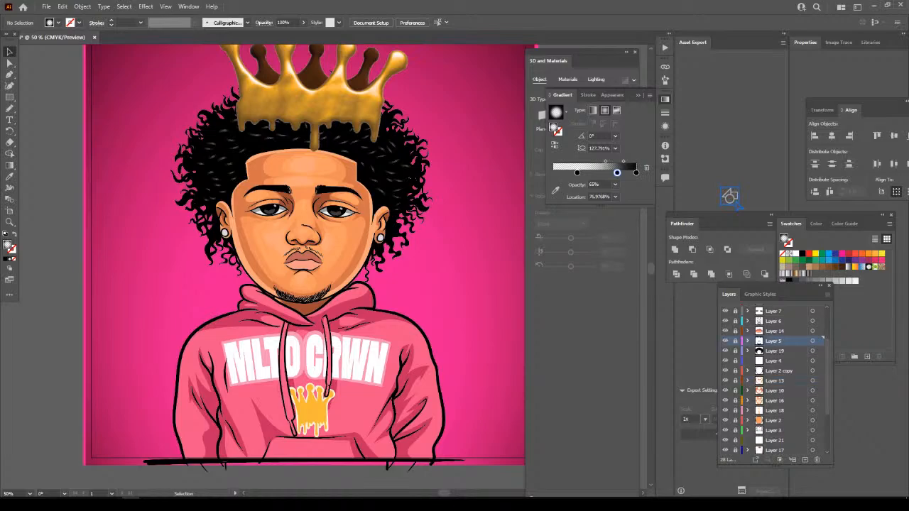
{"action": "scroll", "coordinate": [774, 380], "scroll_direction": "up", "scroll_amount": 2}
{"action": "left_click", "coordinate": [781, 339]}
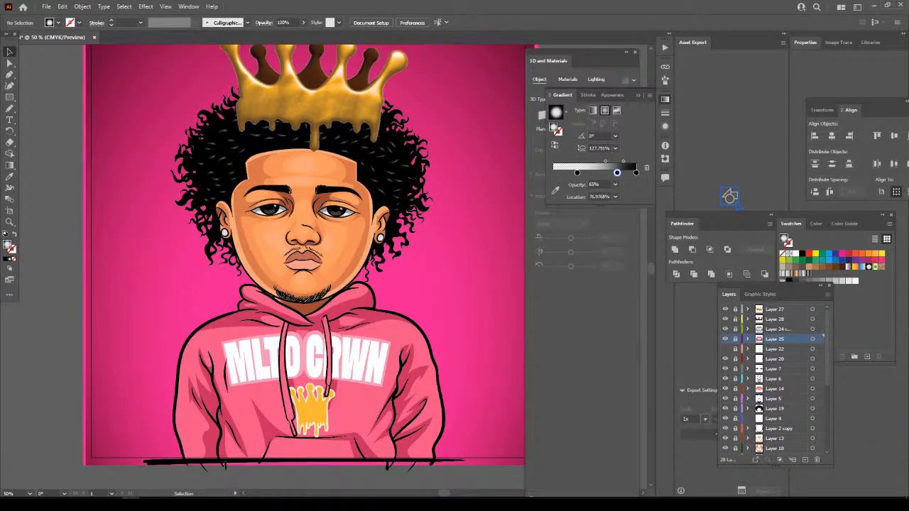
{"action": "left_click", "coordinate": [806, 460]}
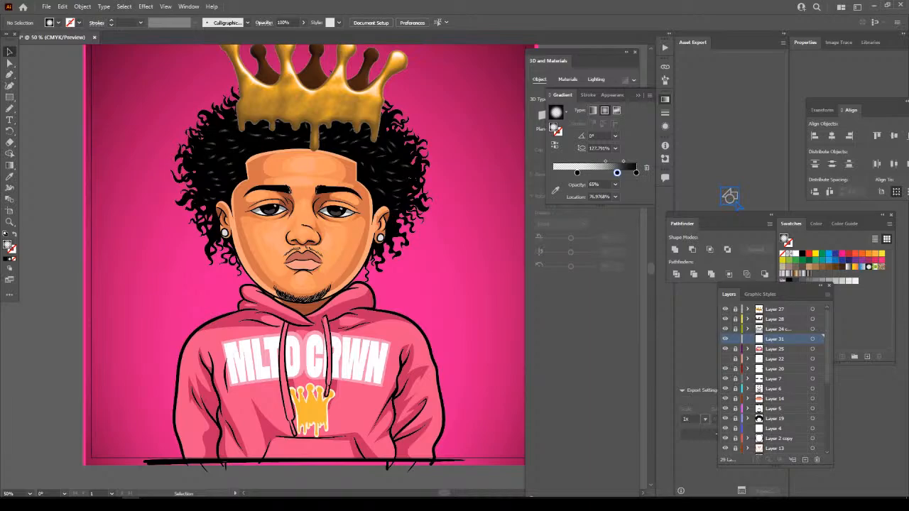
Sample the hoodie's pink beside the chin as the fill colour and lighten it to FF9CAA.
{"action": "key", "text": "ctrl+equal"}
{"action": "key", "text": "ctrl+equal"}
{"action": "key", "text": "ctrl+equal"}
{"action": "key", "text": "ctrl+equal"}
{"action": "left_click_drag", "start_coordinate": [394, 354], "coordinate": [324, 267]}
{"action": "key", "text": "i"}
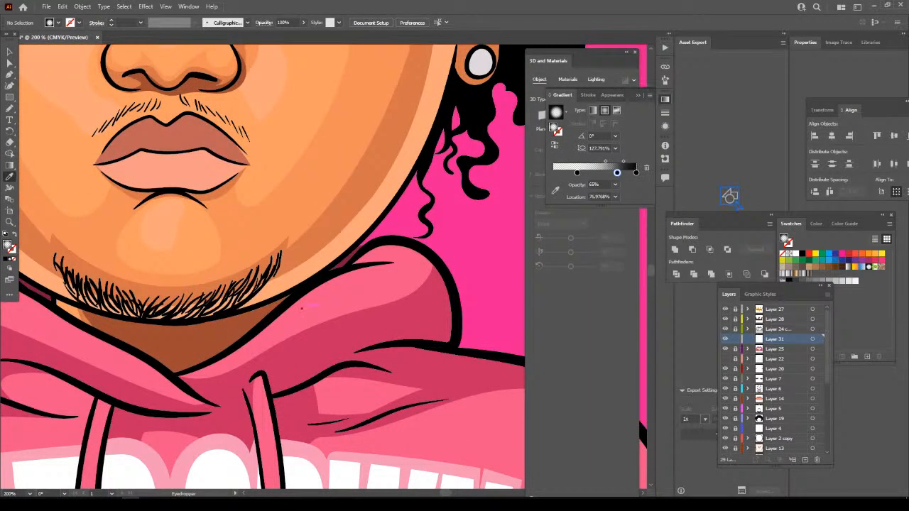
{"action": "left_click", "coordinate": [301, 308]}
{"action": "double_click", "coordinate": [7, 245]}
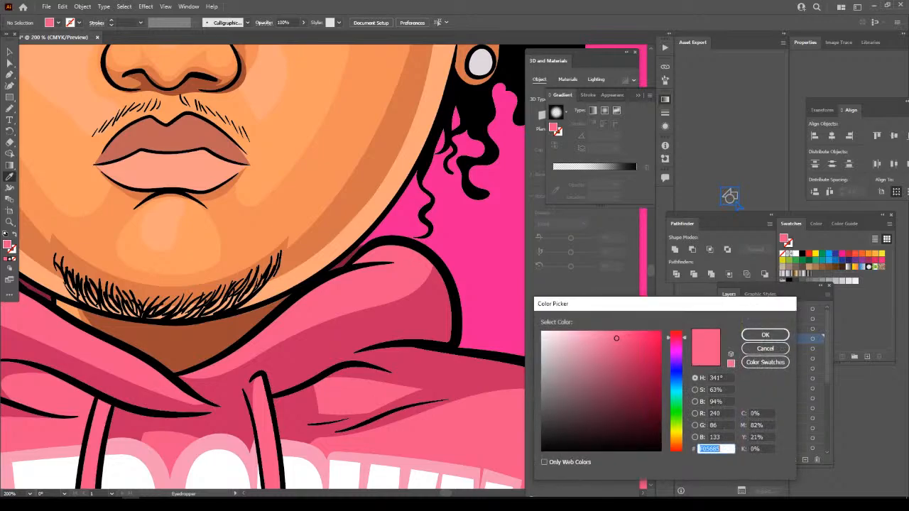
{"action": "type", "text": "FF9CBD"}
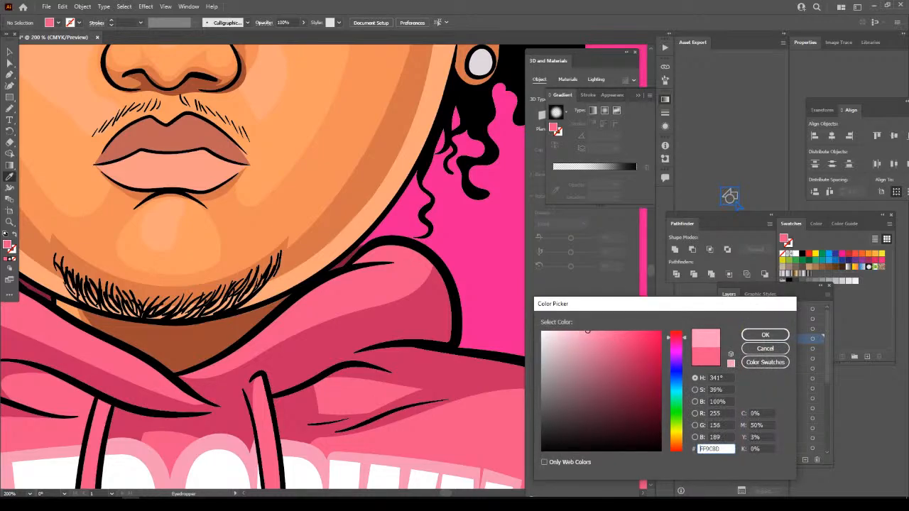
{"action": "key", "text": "BackSpace"}
{"action": "key", "text": "BackSpace"}
{"action": "type", "text": "AA"}
{"action": "left_click", "coordinate": [765, 335]}
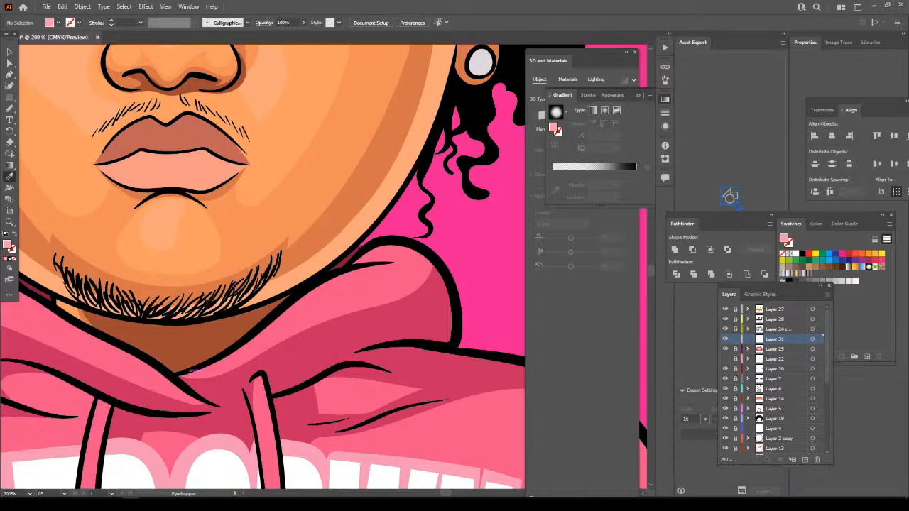
Set up the Paintbrush on the new layer with no fill and a light pink FF97AB stroke based on the hoodie colour.
{"action": "left_click", "coordinate": [207, 370]}
{"action": "mouse_move", "coordinate": [782, 339]}
{"action": "left_mouse_down"}
{"action": "mouse_move", "coordinate": [781, 317]}
{"action": "mouse_move", "coordinate": [781, 343]}
{"action": "left_mouse_up"}
{"action": "left_click", "coordinate": [10, 108]}
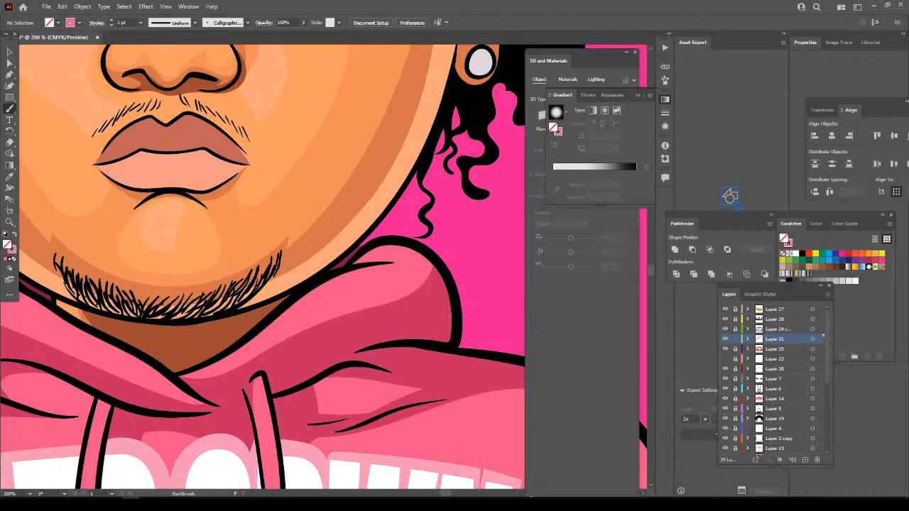
{"action": "double_click", "coordinate": [11, 248]}
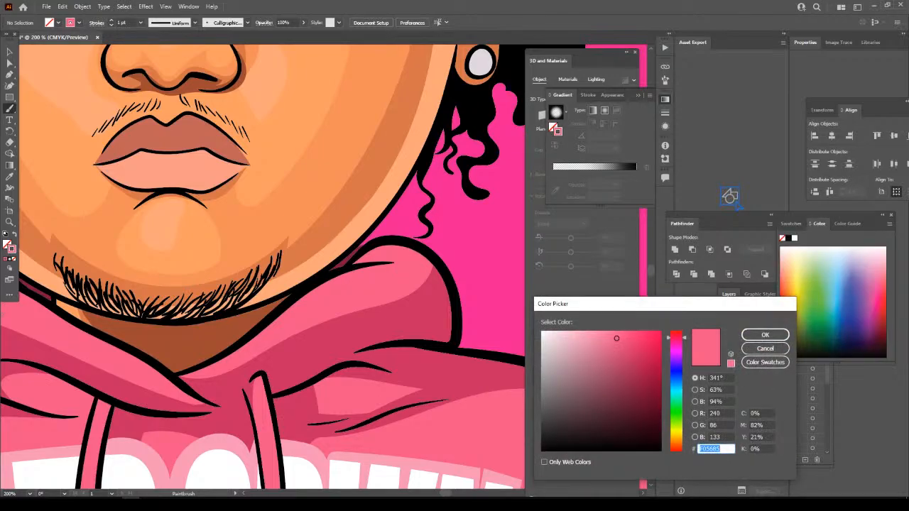
{"action": "left_click_drag", "start_coordinate": [616, 338], "coordinate": [595, 332]}
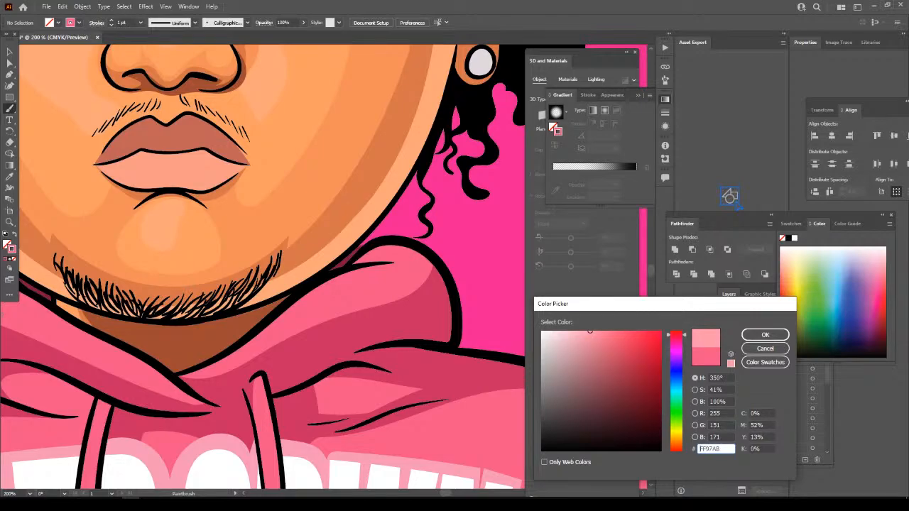
{"action": "left_click", "coordinate": [765, 335]}
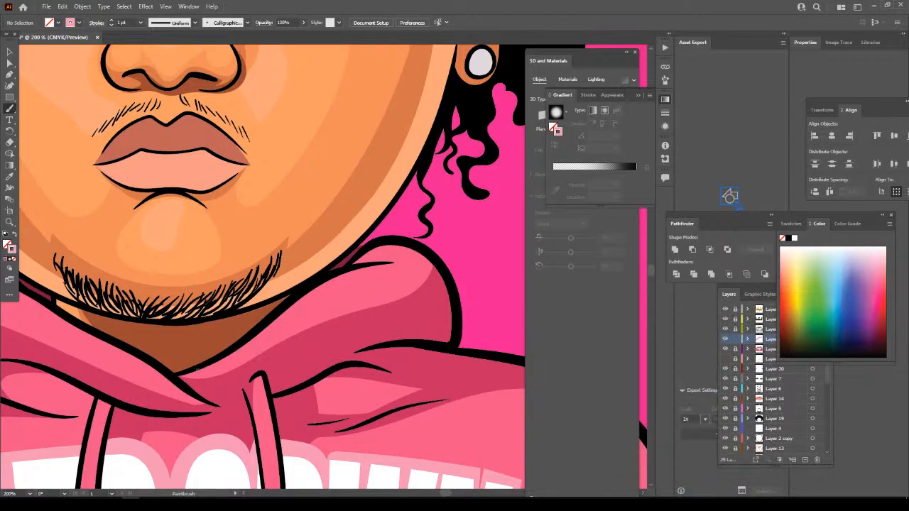
Try brushing a thin 1 pt light pink highlight along the hood's inner edge on the right side of the neck.
{"action": "mouse_move", "coordinate": [215, 368]}
{"action": "left_mouse_down"}
{"action": "mouse_move", "coordinate": [240, 360]}
{"action": "mouse_move", "coordinate": [316, 293]}
{"action": "left_mouse_up"}
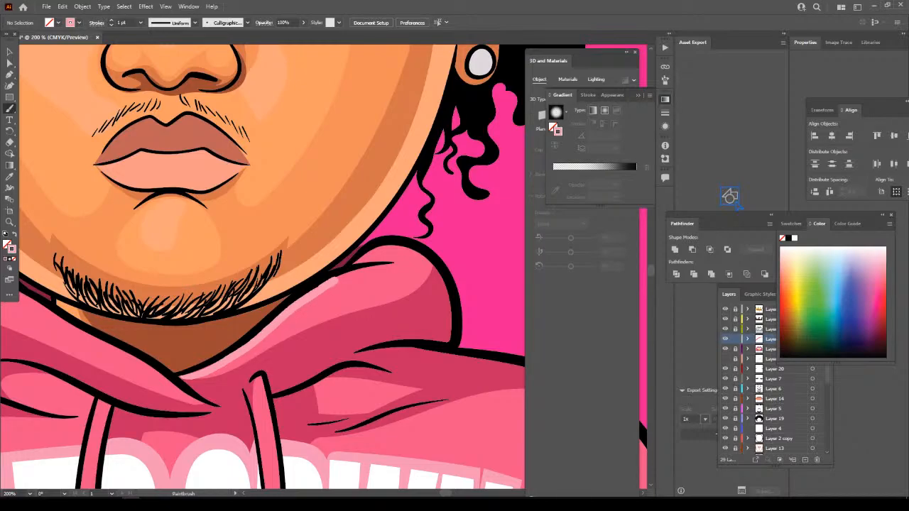
{"action": "left_click_drag", "start_coordinate": [378, 269], "coordinate": [386, 267]}
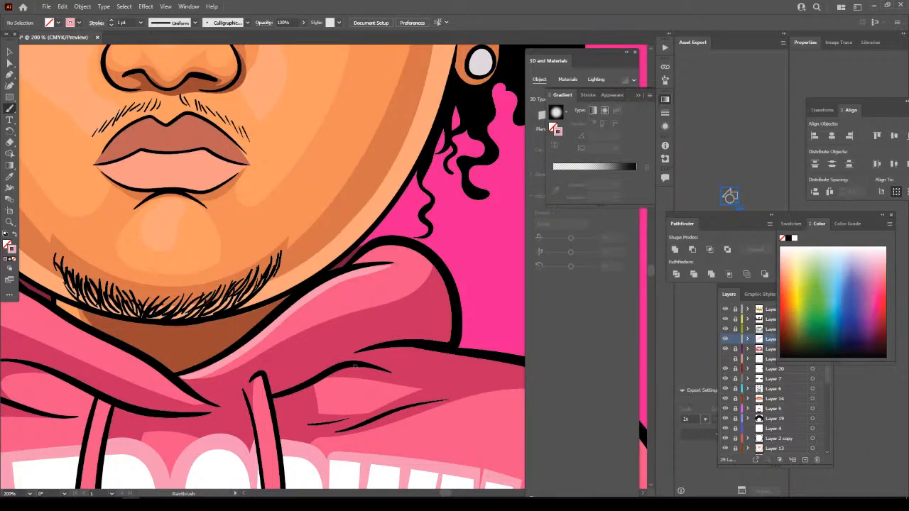
{"action": "key", "text": "ctrl+minus"}
{"action": "key", "text": "ctrl+minus"}
{"action": "key", "text": "ctrl+minus"}
{"action": "key", "text": "ctrl+minus"}
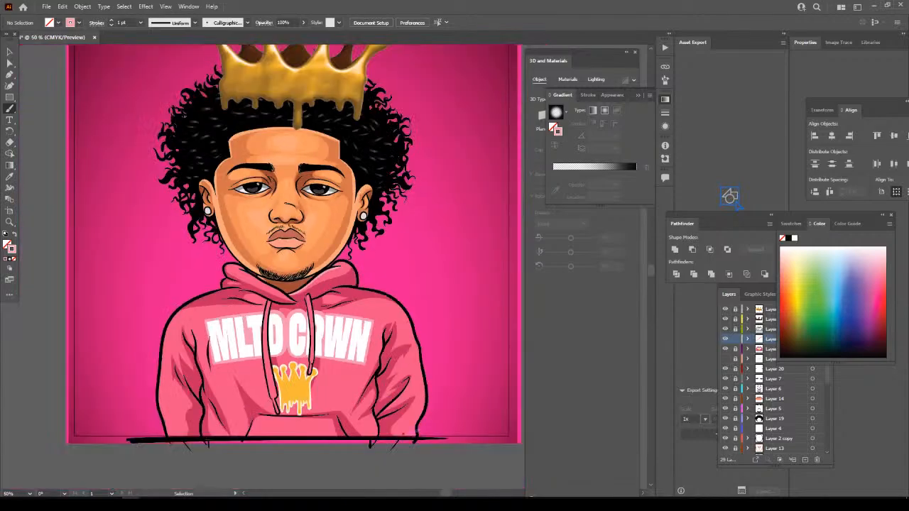
Set the brush stroke to 2 pt and paint a highlight along the right hood flap from the neck opening over its upper fold.
{"action": "key", "text": "ctrl+plus"}
{"action": "key", "text": "ctrl+plus"}
{"action": "key", "text": "ctrl+plus"}
{"action": "key", "text": "ctrl+plus"}
{"action": "key", "text": "ctrl+plus"}
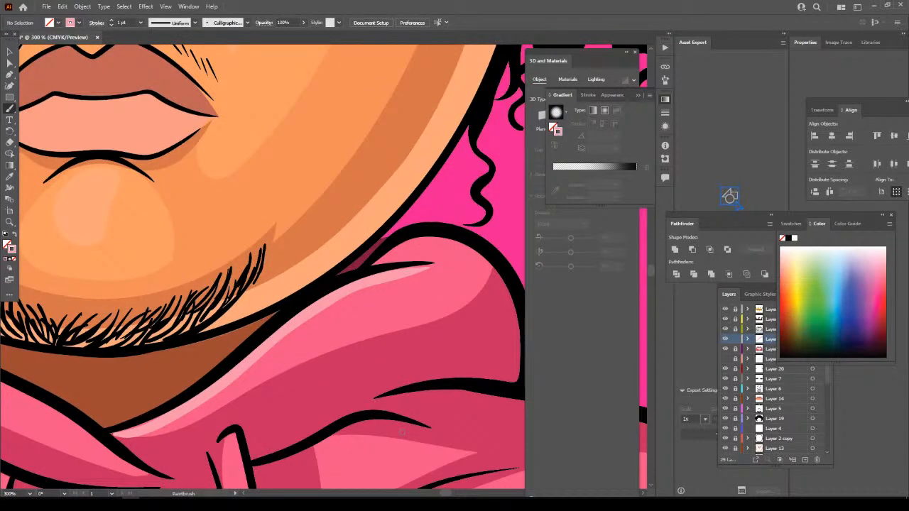
{"action": "left_click", "coordinate": [140, 23]}
{"action": "left_click", "coordinate": [153, 74]}
{"action": "mouse_move", "coordinate": [105, 434]}
{"action": "left_mouse_down"}
{"action": "mouse_move", "coordinate": [234, 395]}
{"action": "mouse_move", "coordinate": [323, 296]}
{"action": "mouse_move", "coordinate": [415, 241]}
{"action": "mouse_move", "coordinate": [442, 237]}
{"action": "mouse_move", "coordinate": [483, 256]}
{"action": "mouse_move", "coordinate": [509, 287]}
{"action": "left_mouse_up"}
{"action": "key", "text": "ctrl+0"}
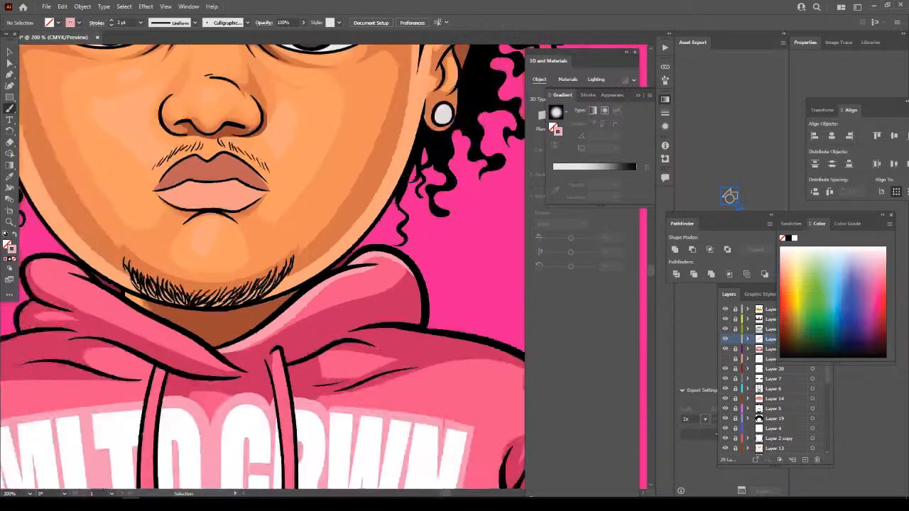
Brush a light pink highlight along the upper edge of the left hood flap, from the overlap to its rounded fold.
{"action": "key", "text": "ctrl+equal"}
{"action": "key", "text": "ctrl+equal"}
{"action": "key", "text": "ctrl+equal"}
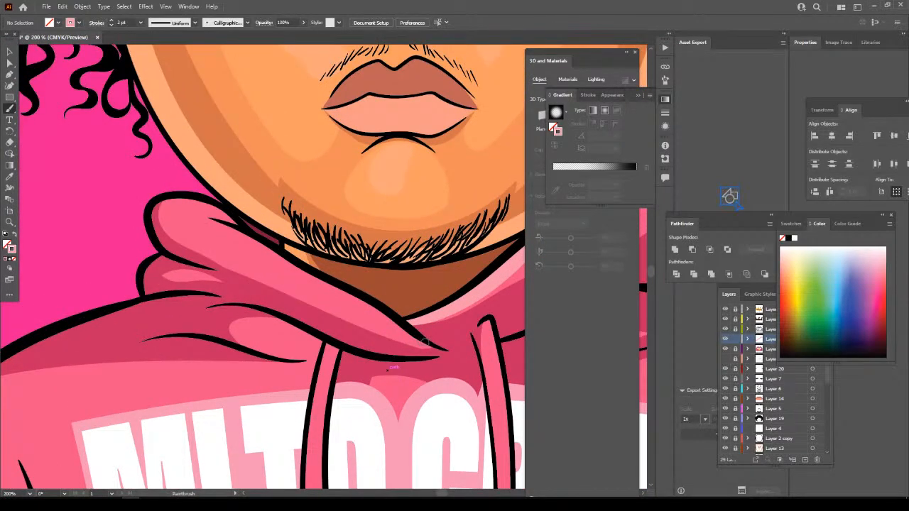
{"action": "mouse_move", "coordinate": [405, 332]}
{"action": "left_mouse_down"}
{"action": "mouse_move", "coordinate": [222, 226]}
{"action": "mouse_move", "coordinate": [167, 215]}
{"action": "mouse_move", "coordinate": [162, 202]}
{"action": "mouse_move", "coordinate": [204, 207]}
{"action": "mouse_move", "coordinate": [226, 223]}
{"action": "left_mouse_up"}
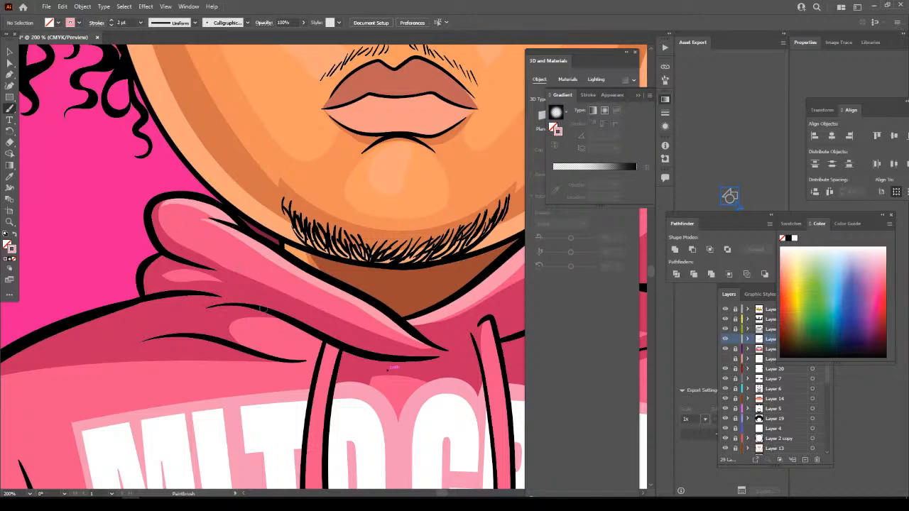
Brush a light pink highlight inside the left sleeve's outer outline, from the hem up to the shoulder.
{"action": "key", "text": "ctrl+minus"}
{"action": "key", "text": "ctrl+minus"}
{"action": "key", "text": "ctrl+minus"}
{"action": "key", "text": "ctrl+minus"}
{"action": "key", "text": "ctrl+minus"}
{"action": "key", "text": "ctrl+minus"}
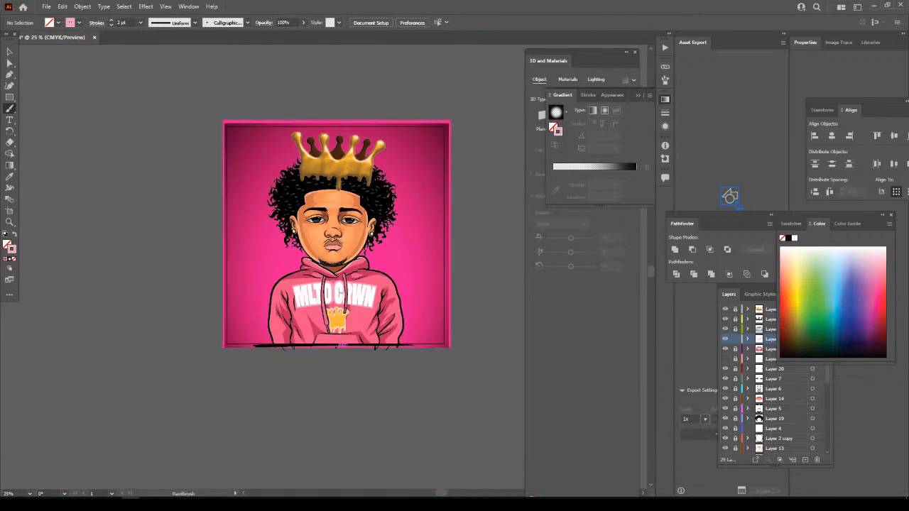
{"action": "key", "text": "ctrl+plus"}
{"action": "key", "text": "ctrl+plus"}
{"action": "scroll", "coordinate": [312, 228], "scroll_direction": "down", "scroll_amount": 3}
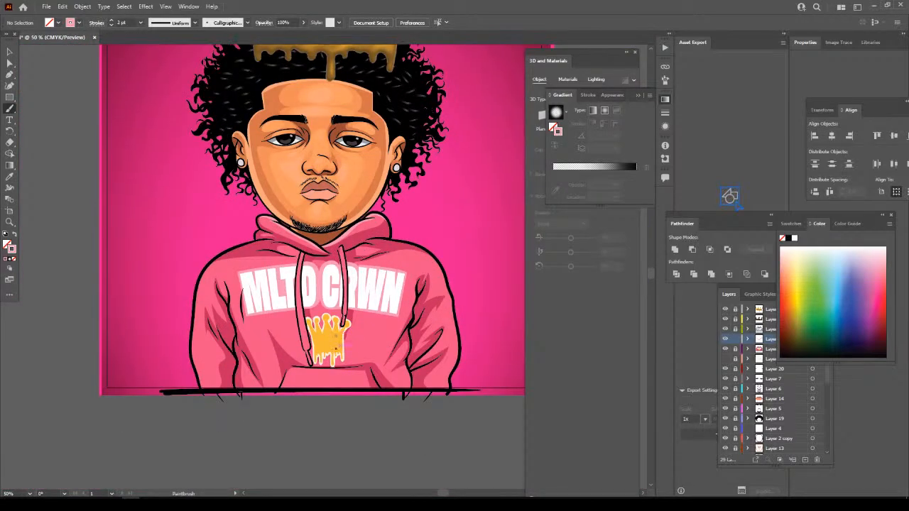
{"action": "key", "text": "ctrl+plus"}
{"action": "key", "text": "ctrl+plus"}
{"action": "key", "text": "ctrl+plus"}
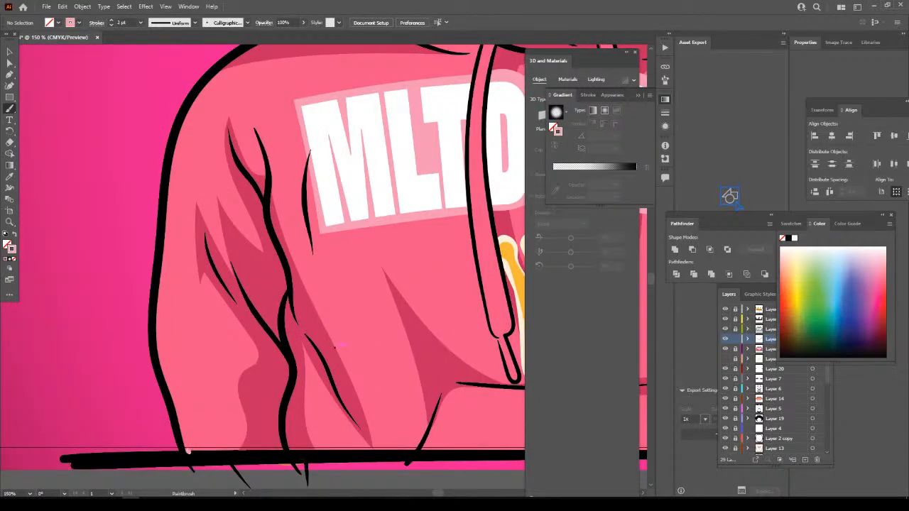
{"action": "mouse_move", "coordinate": [188, 449]}
{"action": "left_mouse_down"}
{"action": "mouse_move", "coordinate": [157, 347]}
{"action": "mouse_move", "coordinate": [159, 284]}
{"action": "mouse_move", "coordinate": [180, 151]}
{"action": "mouse_move", "coordinate": [233, 52]}
{"action": "left_mouse_up"}
Extend the light pink highlight over the left shoulder up to the base of the hood.
{"action": "scroll", "coordinate": [233, 51], "scroll_direction": "up", "scroll_amount": 2}
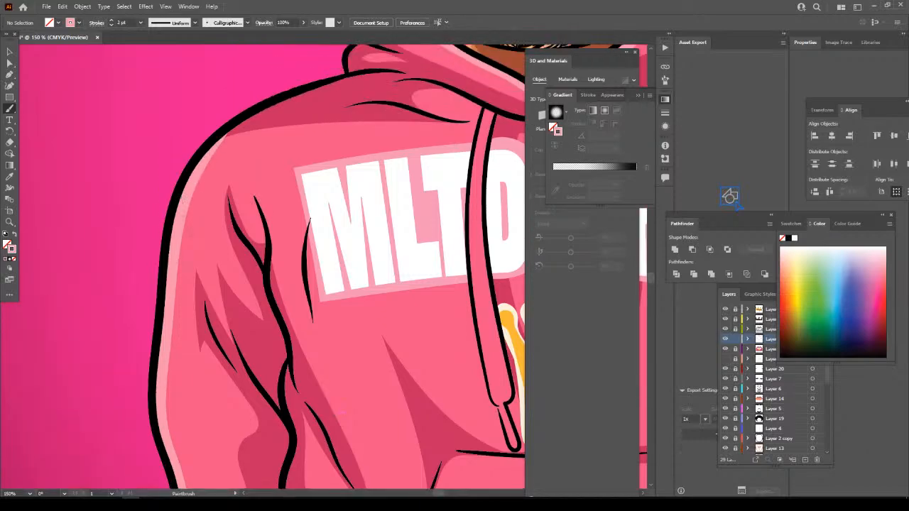
{"action": "scroll", "coordinate": [334, 346], "scroll_direction": "up", "scroll_amount": 4}
{"action": "mouse_move", "coordinate": [213, 281]}
{"action": "left_mouse_down"}
{"action": "mouse_move", "coordinate": [282, 226]}
{"action": "mouse_move", "coordinate": [362, 199]}
{"action": "left_mouse_up"}
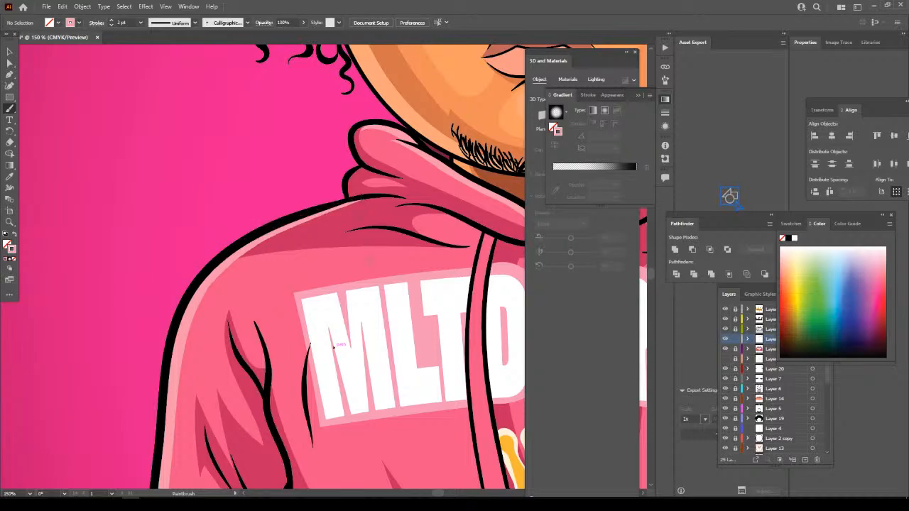
Brush a light pink highlight inside the right sleeve's outer outline, from the hem up to the shoulder.
{"action": "key", "text": "ctrl+minus"}
{"action": "key", "text": "ctrl+minus"}
{"action": "key", "text": "ctrl+minus"}
{"action": "key", "text": "ctrl+minus"}
{"action": "key", "text": "ctrl+minus"}
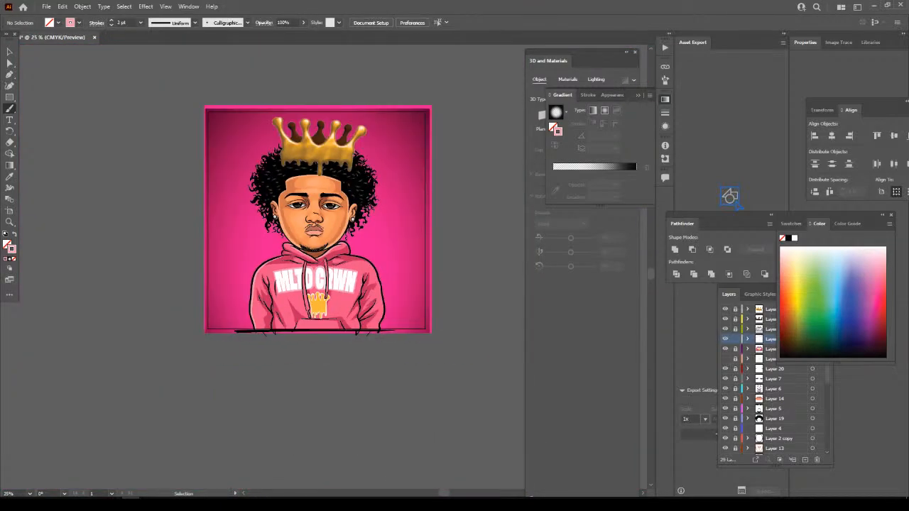
{"action": "scroll", "coordinate": [448, 431], "scroll_direction": "down", "scroll_amount": 1}
{"action": "key", "text": "ctrl+plus"}
{"action": "key", "text": "ctrl+plus"}
{"action": "key", "text": "ctrl+plus"}
{"action": "key", "text": "ctrl+plus"}
{"action": "key", "text": "ctrl+plus"}
{"action": "scroll", "coordinate": [475, 392], "scroll_direction": "up", "scroll_amount": 1}
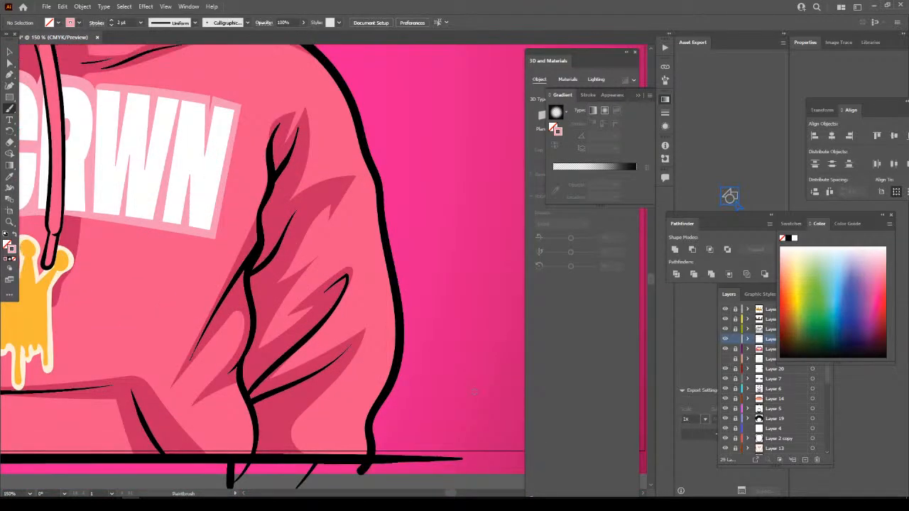
{"action": "mouse_move", "coordinate": [362, 453]}
{"action": "left_mouse_down"}
{"action": "mouse_move", "coordinate": [396, 344]}
{"action": "mouse_move", "coordinate": [369, 178]}
{"action": "mouse_move", "coordinate": [326, 71]}
{"action": "left_mouse_up"}
Paint the light pink highlight along the top of the right shoulder between the hood and the sleeve.
{"action": "scroll", "coordinate": [337, 230], "scroll_direction": "up", "scroll_amount": 2}
{"action": "scroll", "coordinate": [338, 231], "scroll_direction": "up", "scroll_amount": 2}
{"action": "scroll", "coordinate": [352, 217], "scroll_direction": "up", "scroll_amount": 2}
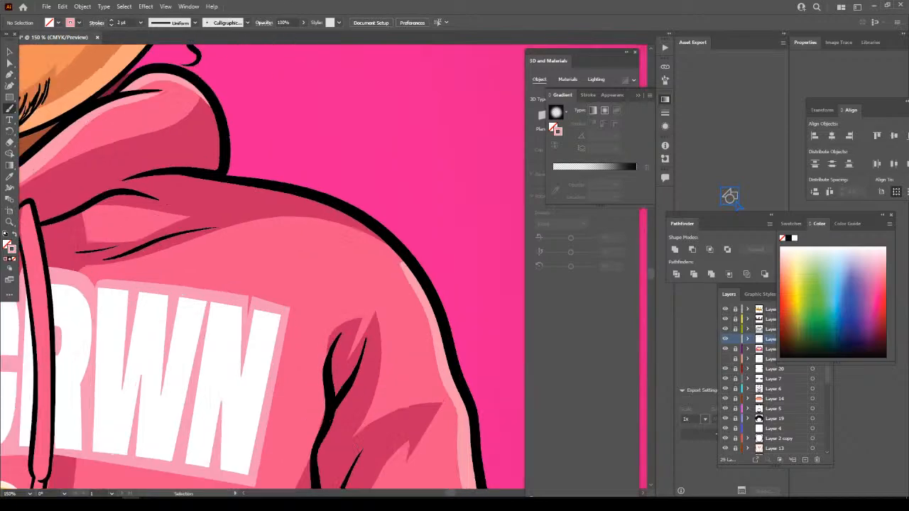
{"action": "mouse_move", "coordinate": [161, 128]}
{"action": "left_mouse_down"}
{"action": "mouse_move", "coordinate": [335, 176]}
{"action": "mouse_move", "coordinate": [396, 208]}
{"action": "mouse_move", "coordinate": [486, 280]}
{"action": "mouse_move", "coordinate": [512, 344]}
{"action": "left_mouse_up"}
Brush a highlight along the armpit crease between the left sleeve and the letter M of the chest lettering.
{"action": "key", "text": "ctrl+minus"}
{"action": "key", "text": "ctrl+minus"}
{"action": "key", "text": "ctrl+minus"}
{"action": "key", "text": "ctrl+minus"}
{"action": "key", "text": "ctrl+minus"}
{"action": "key", "text": "ctrl+minus"}
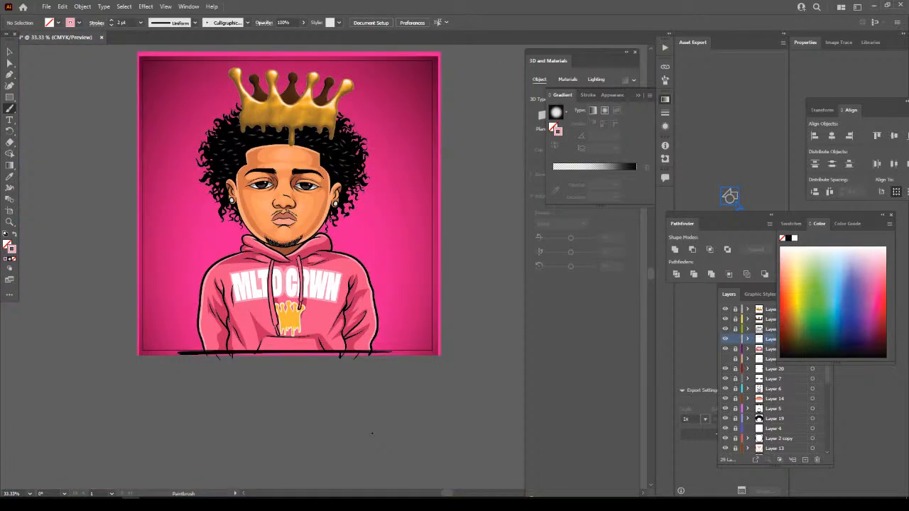
{"action": "key", "text": "ctrl+plus"}
{"action": "key", "text": "ctrl+plus"}
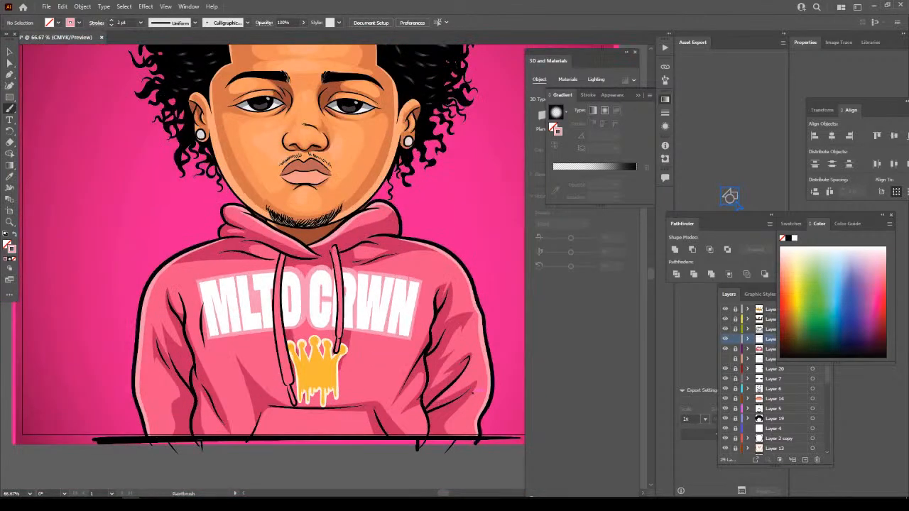
{"action": "scroll", "coordinate": [473, 346], "scroll_direction": "right", "scroll_amount": 3}
{"action": "key", "text": "ctrl+plus"}
{"action": "scroll", "coordinate": [472, 347], "scroll_direction": "down", "scroll_amount": 1}
{"action": "key", "text": "ctrl+minus"}
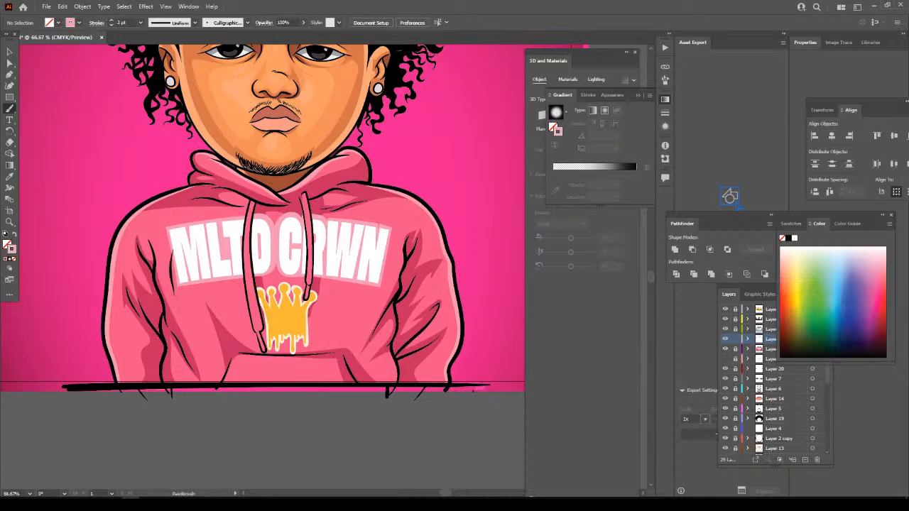
{"action": "scroll", "coordinate": [472, 347], "scroll_direction": "down", "scroll_amount": 1}
{"action": "key", "text": "ctrl+plus"}
{"action": "key", "text": "ctrl+plus"}
{"action": "key", "text": "ctrl+plus"}
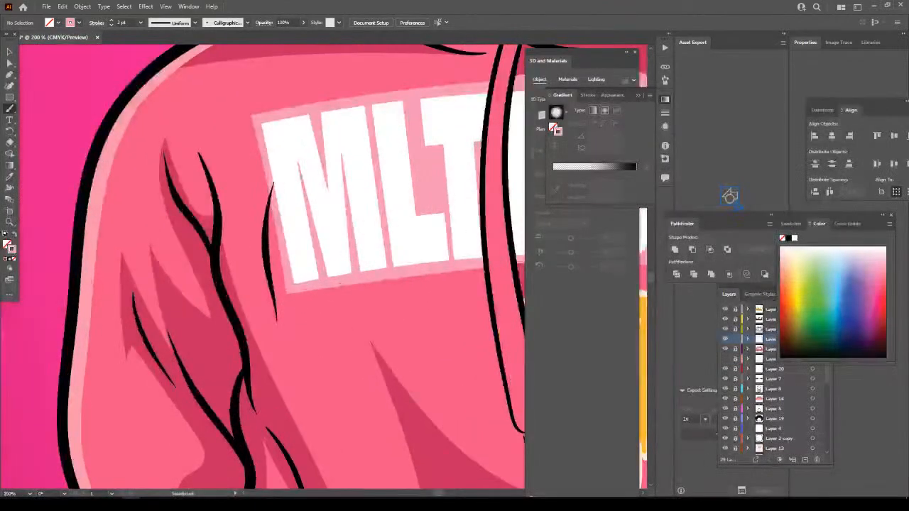
{"action": "left_click_drag", "start_coordinate": [244, 343], "coordinate": [201, 186]}
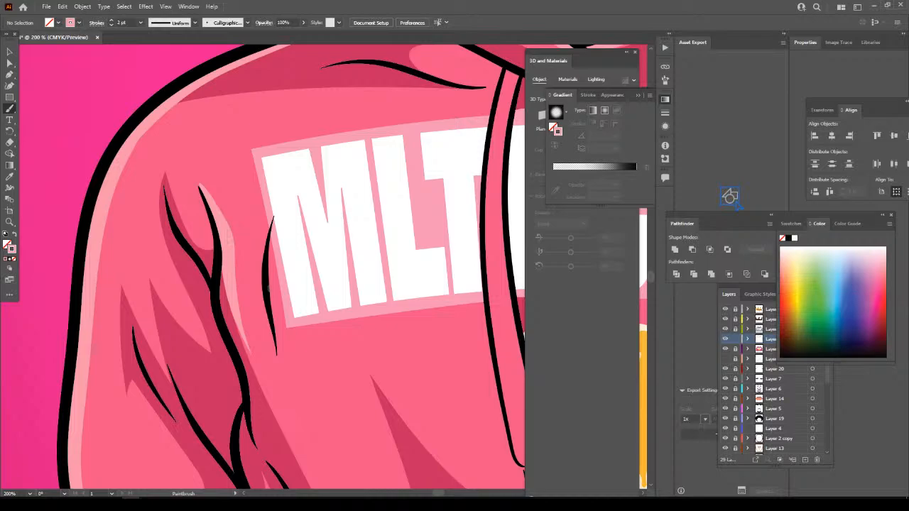
Brush a highlight along the armpit crease between the right sleeve and the letter N of the chest lettering.
{"action": "key", "text": "ctrl+minus"}
{"action": "key", "text": "ctrl+minus"}
{"action": "key", "text": "ctrl+minus"}
{"action": "scroll", "coordinate": [277, 285], "scroll_direction": "right", "scroll_amount": 4}
{"action": "key", "text": "ctrl+plus"}
{"action": "key", "text": "ctrl+plus"}
{"action": "key", "text": "ctrl+plus"}
{"action": "key", "text": "ctrl+plus"}
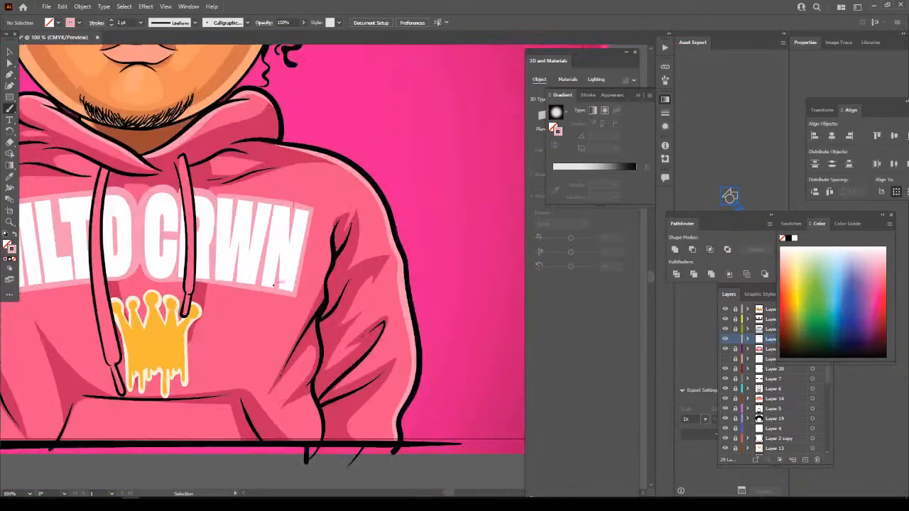
{"action": "left_click_drag", "start_coordinate": [273, 285], "coordinate": [267, 321]}
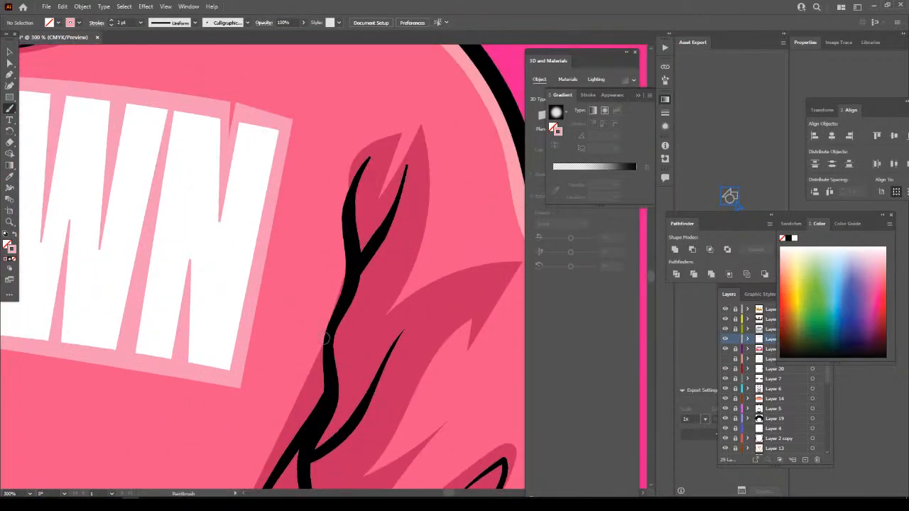
{"action": "mouse_move", "coordinate": [326, 340]}
{"action": "left_mouse_down"}
{"action": "mouse_move", "coordinate": [342, 165]}
{"action": "mouse_move", "coordinate": [358, 147]}
{"action": "mouse_move", "coordinate": [339, 211]}
{"action": "mouse_move", "coordinate": [362, 147]}
{"action": "mouse_move", "coordinate": [380, 135]}
{"action": "left_mouse_up"}
Try brushing a light pink highlight along the right drawstring of the hoodie.
{"action": "key", "text": "ctrl+minus"}
{"action": "key", "text": "ctrl+minus"}
{"action": "key", "text": "ctrl+minus"}
{"action": "key", "text": "ctrl+minus"}
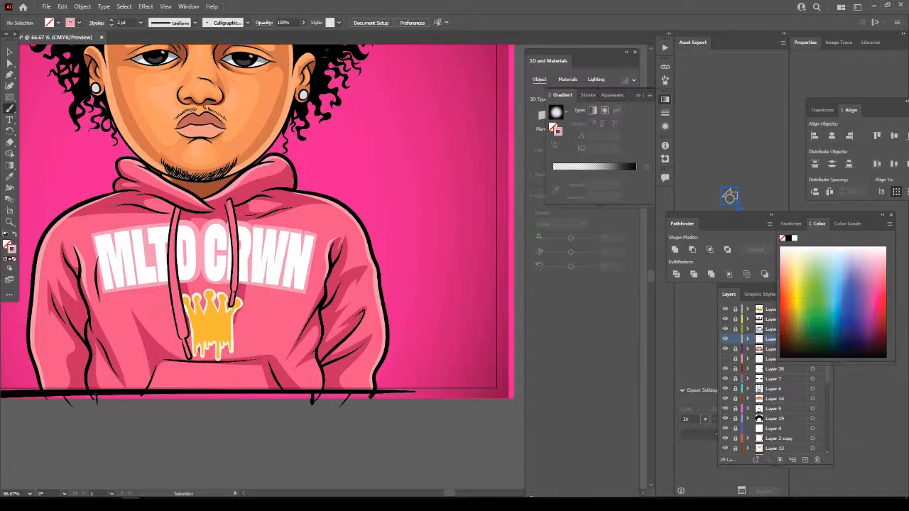
{"action": "key", "text": "ctrl+plus"}
{"action": "key", "text": "ctrl+minus"}
{"action": "key", "text": "ctrl+minus"}
{"action": "key", "text": "ctrl+plus"}
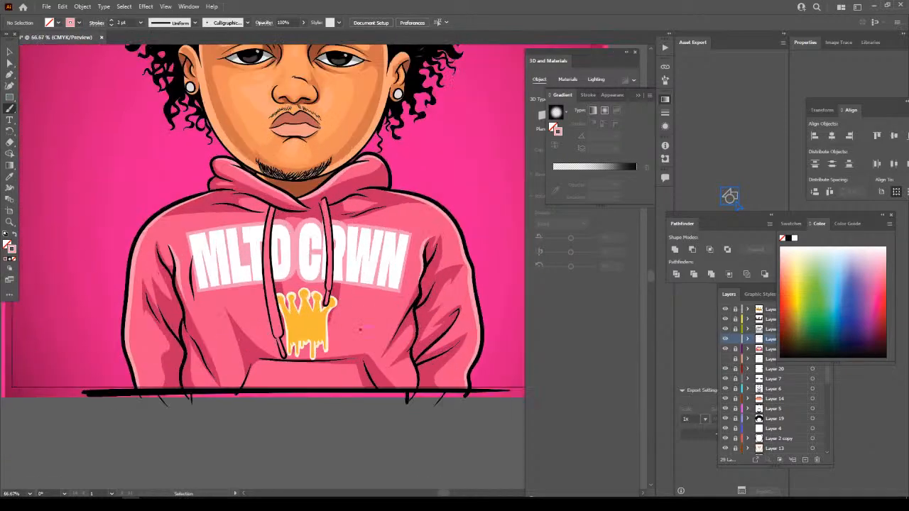
{"action": "key", "text": "ctrl+plus"}
{"action": "key", "text": "ctrl+plus"}
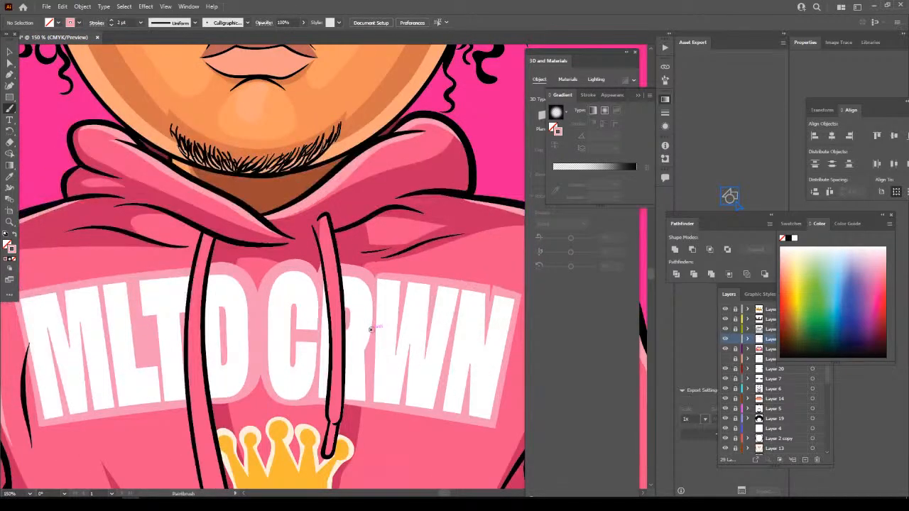
{"action": "key", "text": "ctrl+plus"}
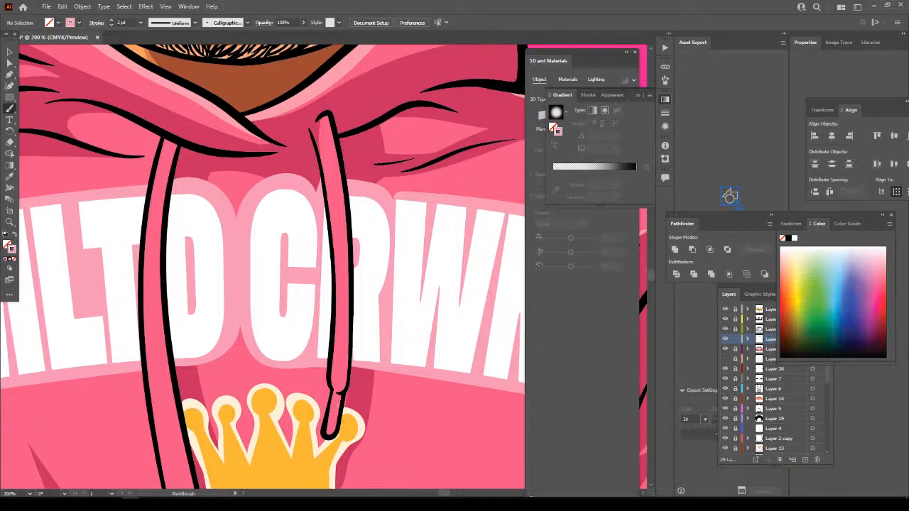
{"action": "left_click_drag", "start_coordinate": [340, 387], "coordinate": [341, 176]}
{"action": "scroll", "coordinate": [283, 469], "scroll_direction": "down", "scroll_amount": 1}
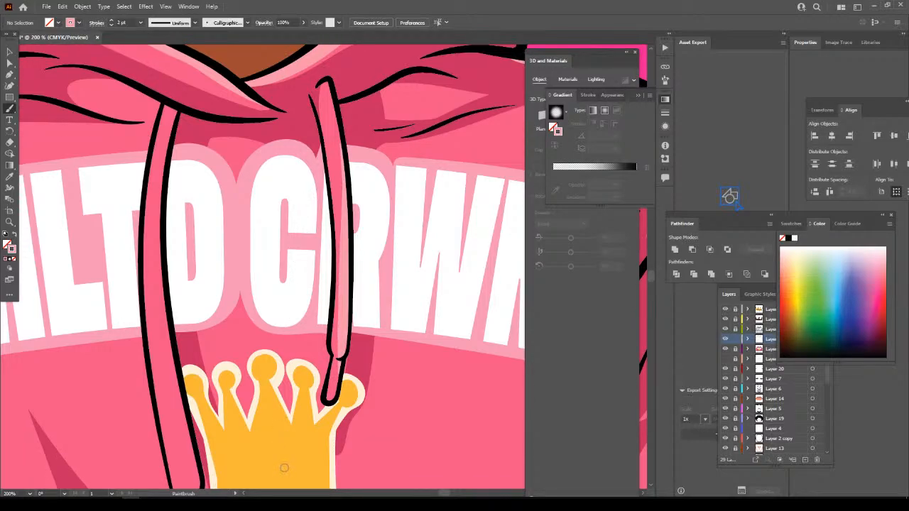
Brush light pink highlights along the full length of the left drawstring and the right drawstring.
{"action": "scroll", "coordinate": [284, 467], "scroll_direction": "down", "scroll_amount": 1}
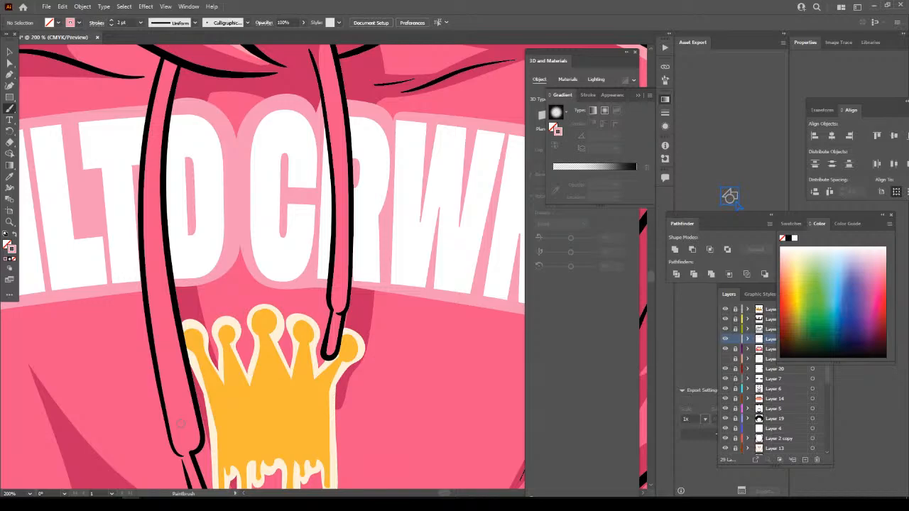
{"action": "mouse_move", "coordinate": [180, 424]}
{"action": "left_mouse_down"}
{"action": "mouse_move", "coordinate": [147, 275]}
{"action": "mouse_move", "coordinate": [144, 190]}
{"action": "mouse_move", "coordinate": [165, 61]}
{"action": "left_mouse_up"}
{"action": "scroll", "coordinate": [283, 468], "scroll_direction": "up", "scroll_amount": 1}
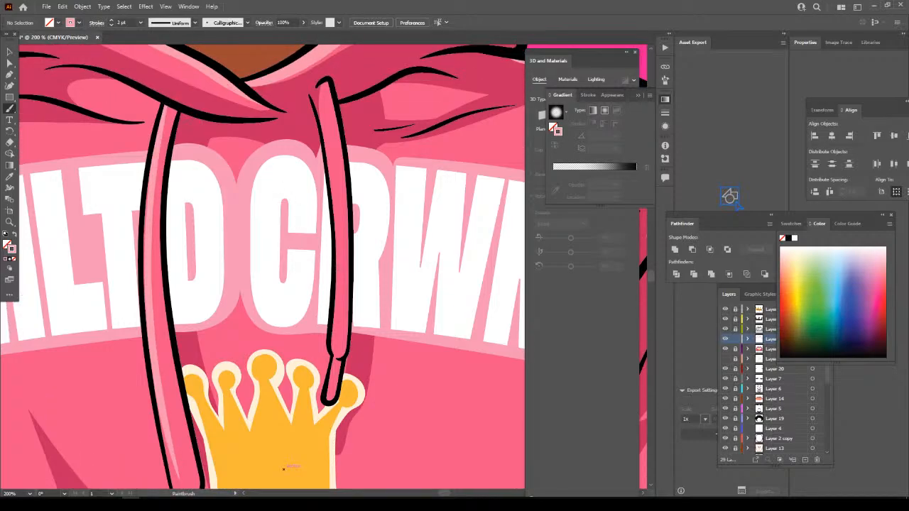
{"action": "left_click_drag", "start_coordinate": [349, 256], "coordinate": [325, 80]}
Save the artwork with the finished hoodie highlights.
{"action": "key", "text": "ctrl+minus"}
{"action": "key", "text": "ctrl+minus"}
{"action": "key", "text": "ctrl+minus"}
{"action": "key", "text": "ctrl+minus"}
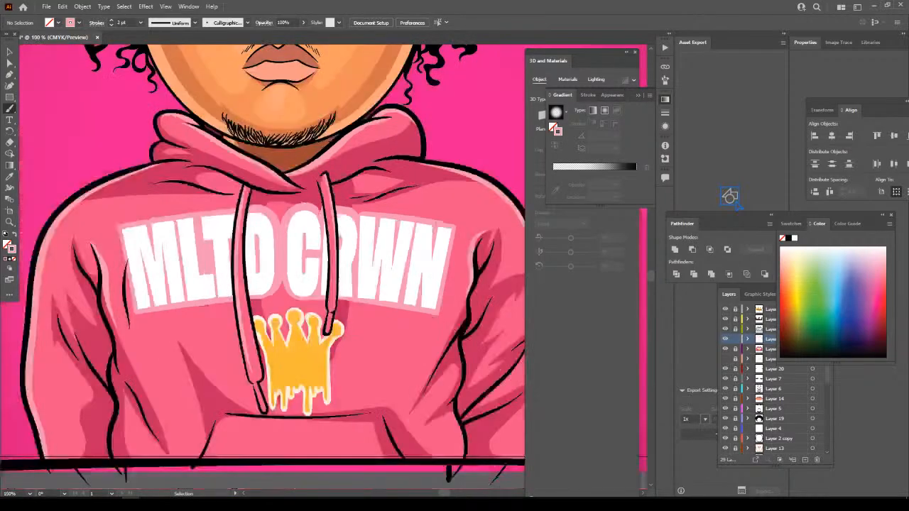
{"action": "scroll", "coordinate": [453, 393], "scroll_direction": "up", "scroll_amount": 3}
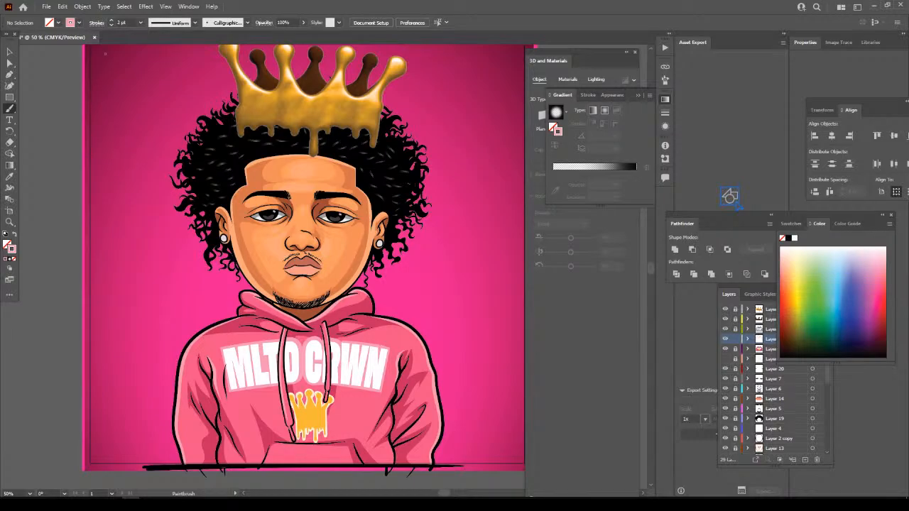
{"action": "left_click", "coordinate": [46, 7]}
{"action": "left_click", "coordinate": [64, 91]}
Lock the hoodie highlight layer, Layer 31, and add a new layer at the top above Layer 27.
{"action": "left_click", "coordinate": [735, 339]}
{"action": "left_click", "coordinate": [774, 309]}
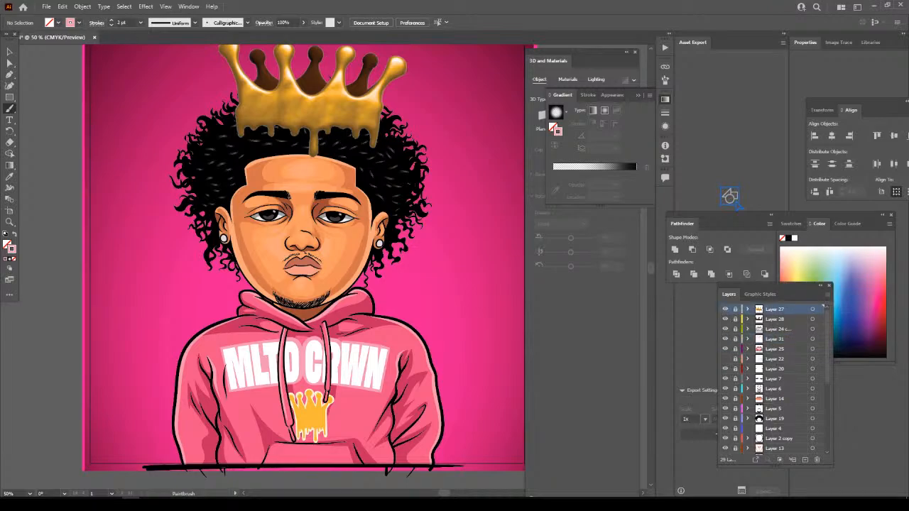
{"action": "key", "text": "ctrl+l"}
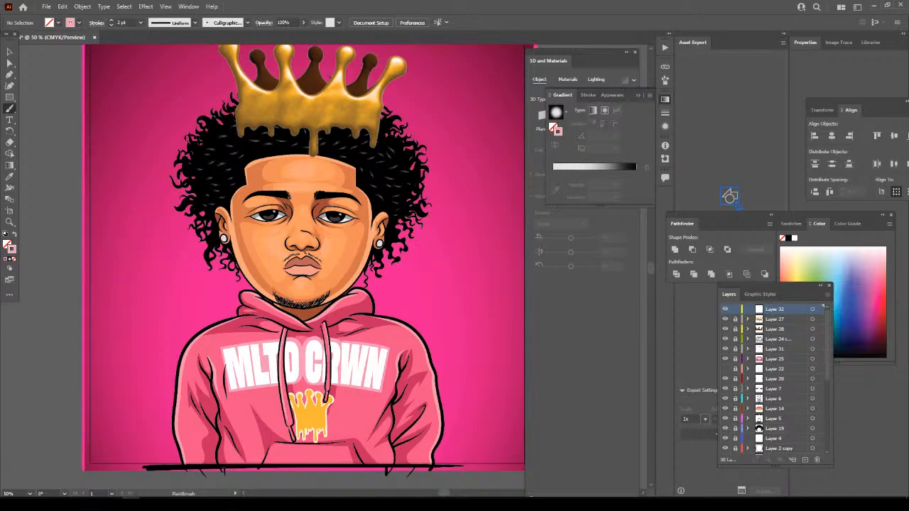
Draw a thin four-pointed star with white fill and no stroke, then shrink it to about 1.62 in over the left side of the hair.
{"action": "key", "text": "d"}
{"action": "key", "text": "slash"}
{"action": "key", "text": "x"}
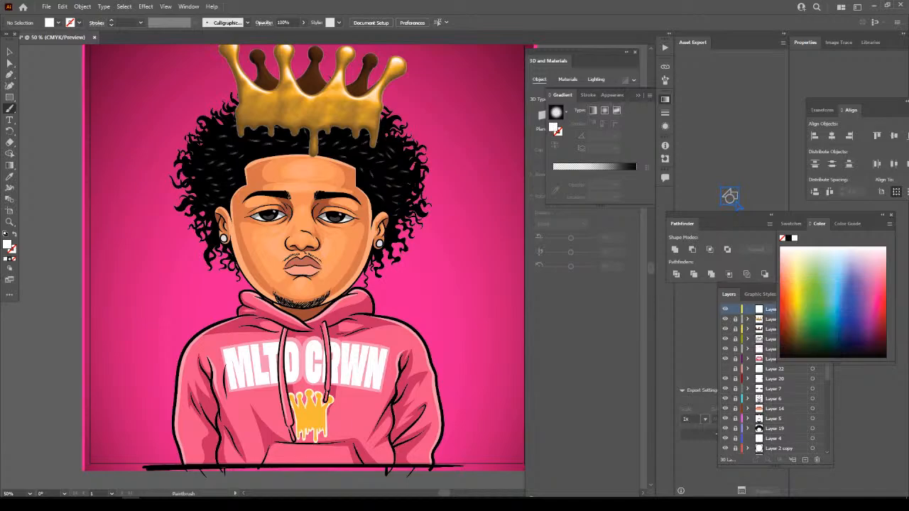
{"action": "left_click", "coordinate": [9, 96]}
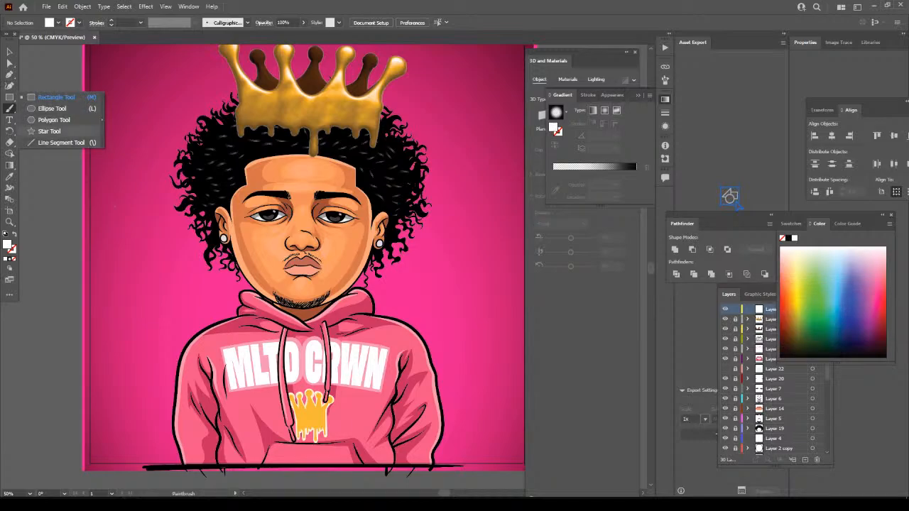
{"action": "left_click", "coordinate": [49, 130]}
{"action": "left_click_drag", "start_coordinate": [166, 190], "coordinate": [199, 156]}
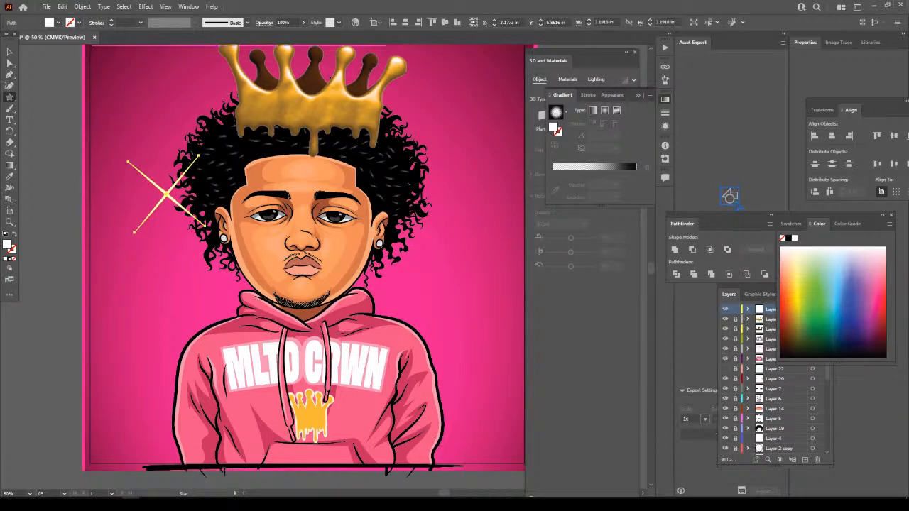
{"action": "key", "text": "v"}
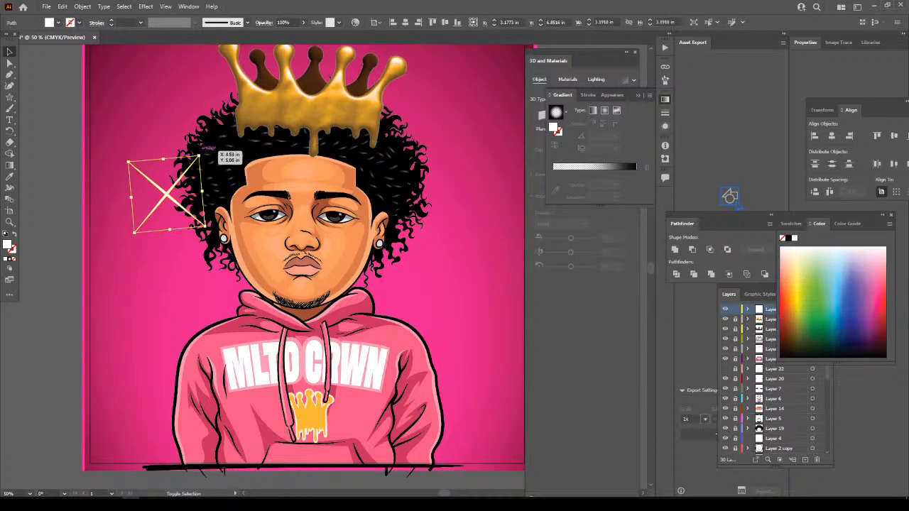
{"action": "left_click_drag", "start_coordinate": [200, 155], "coordinate": [223, 169]}
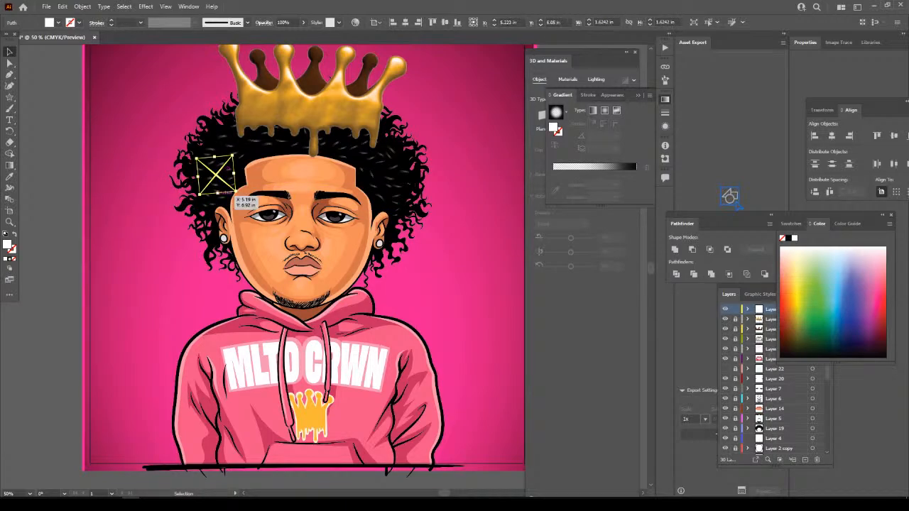
Apply a Gaussian Blur with a small radius to the white star so its rays glow softly.
{"action": "key", "text": "ctrl+plus"}
{"action": "key", "text": "ctrl+plus"}
{"action": "key", "text": "ctrl+plus"}
{"action": "key", "text": "ctrl+plus"}
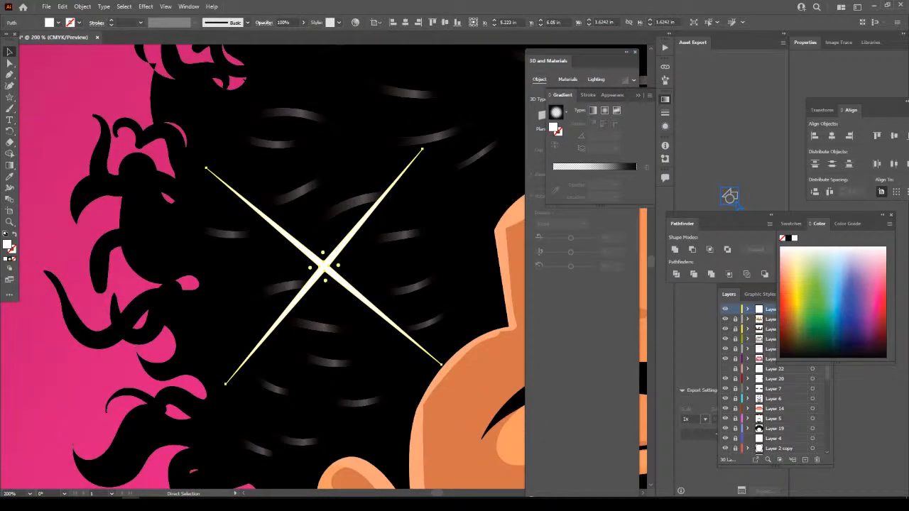
{"action": "left_click", "coordinate": [146, 6]}
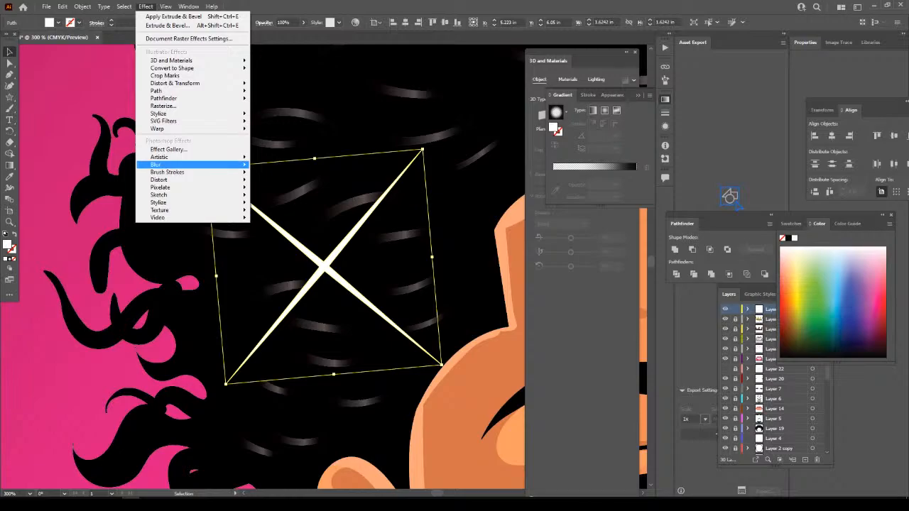
{"action": "mouse_move", "coordinate": [199, 164]}
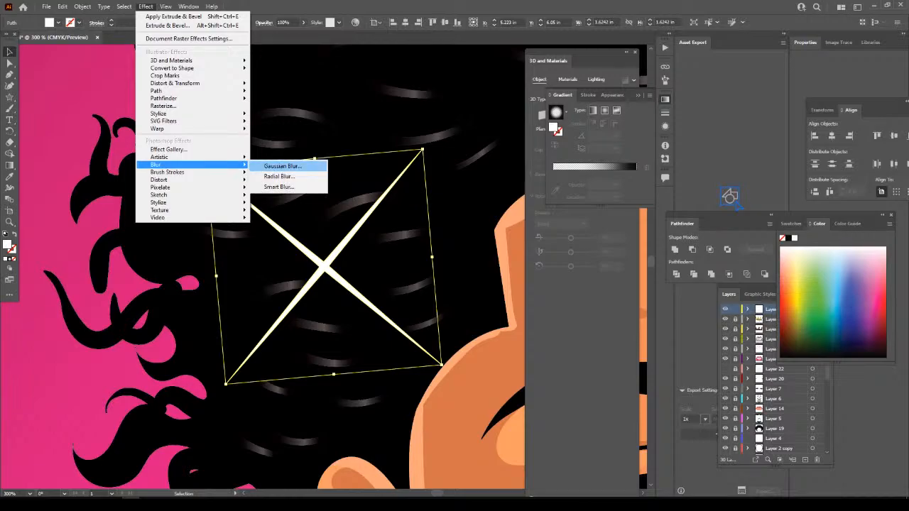
{"action": "left_click", "coordinate": [283, 165]}
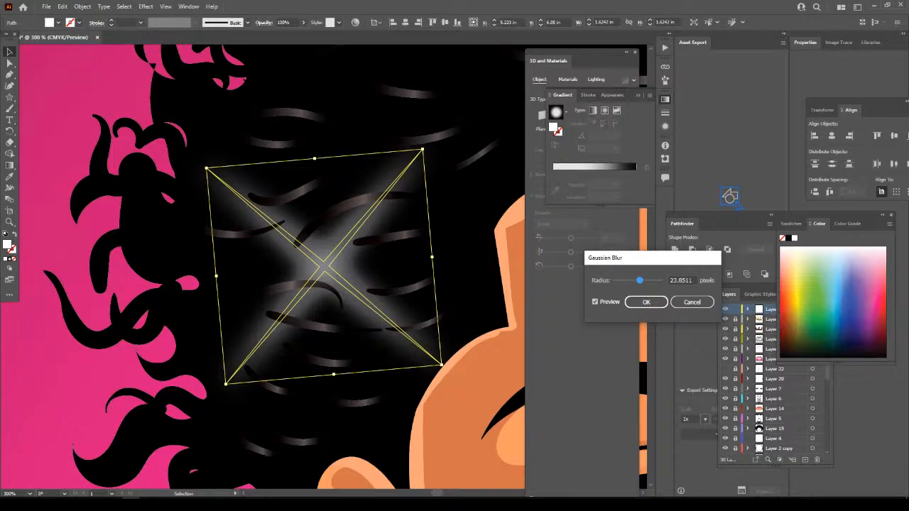
{"action": "left_click_drag", "start_coordinate": [640, 281], "coordinate": [623, 280]}
{"action": "left_click", "coordinate": [646, 302]}
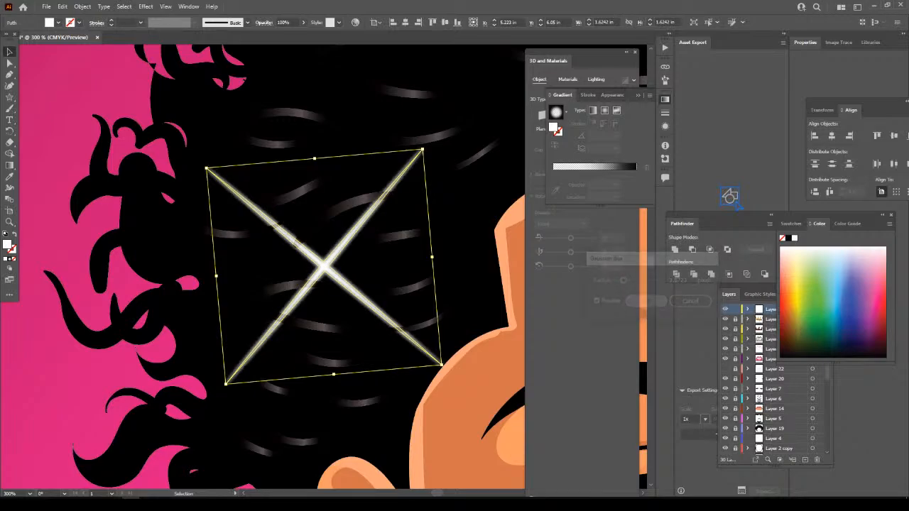
Shrink the blurred star to about 0.56 in and place it over the left earring as a sparkle.
{"action": "key", "text": "ctrl+minus"}
{"action": "key", "text": "ctrl+minus"}
{"action": "key", "text": "ctrl+minus"}
{"action": "key", "text": "ctrl+minus"}
{"action": "key", "text": "ctrl+plus"}
{"action": "key", "text": "ctrl+plus"}
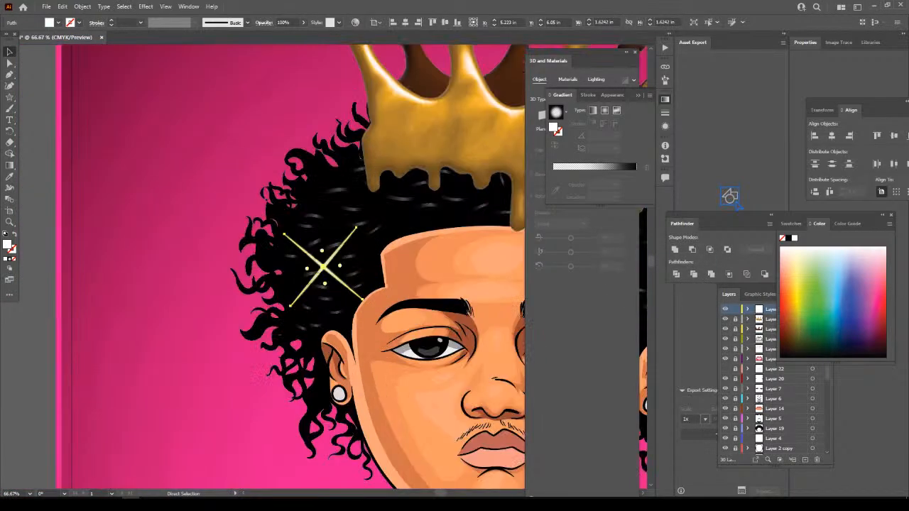
{"action": "left_click_drag", "start_coordinate": [323, 267], "coordinate": [266, 175]}
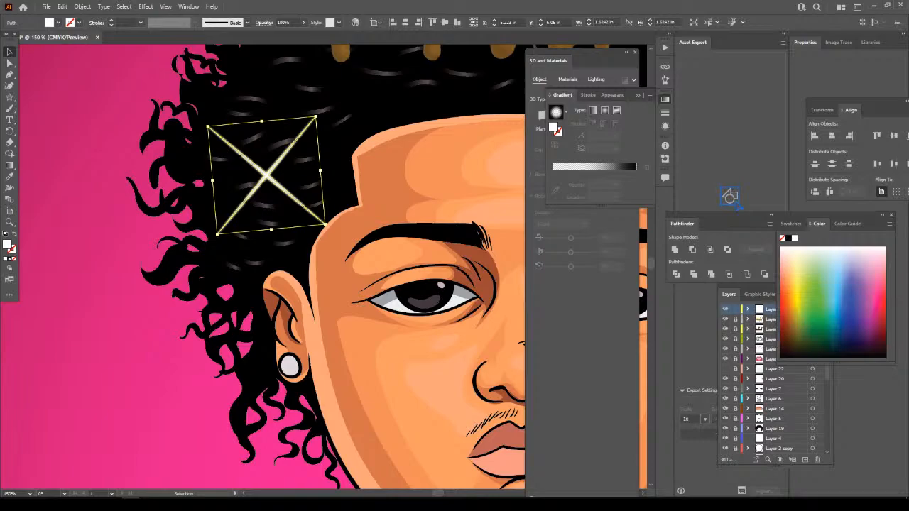
{"action": "left_click_drag", "start_coordinate": [315, 118], "coordinate": [289, 364]}
{"action": "key", "text": "ctrl+shift+a"}
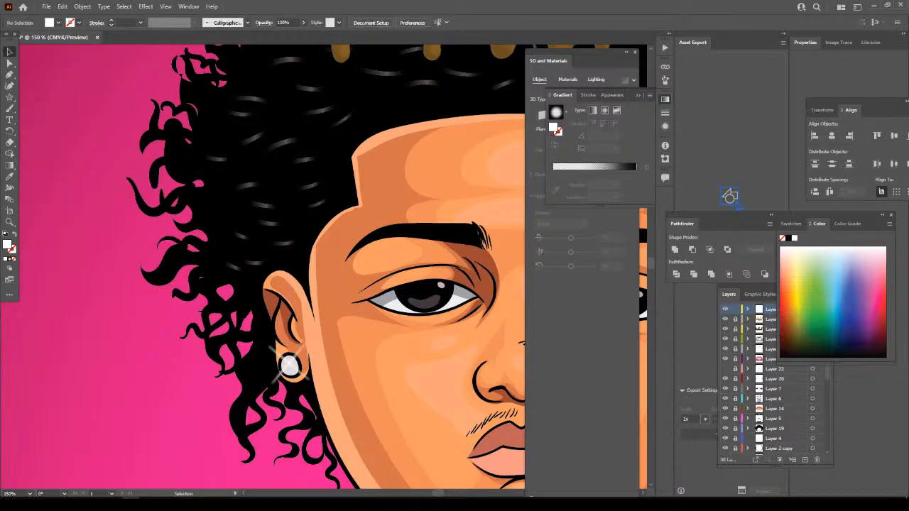
Enlarge the sparkle on the left earring slightly and duplicate it onto the right earring.
{"action": "key", "text": "ctrl+minus"}
{"action": "key", "text": "ctrl+minus"}
{"action": "scroll", "coordinate": [272, 267], "scroll_direction": "right", "scroll_amount": 1}
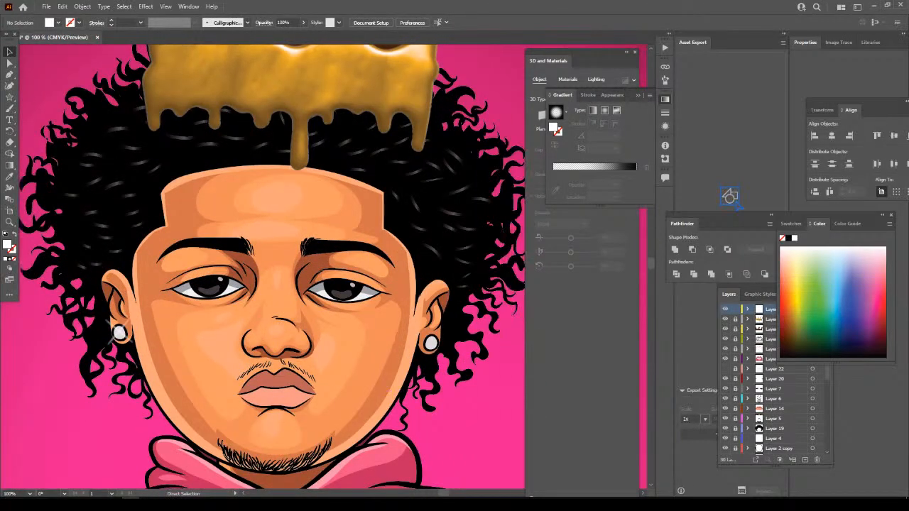
{"action": "left_click", "coordinate": [120, 331]}
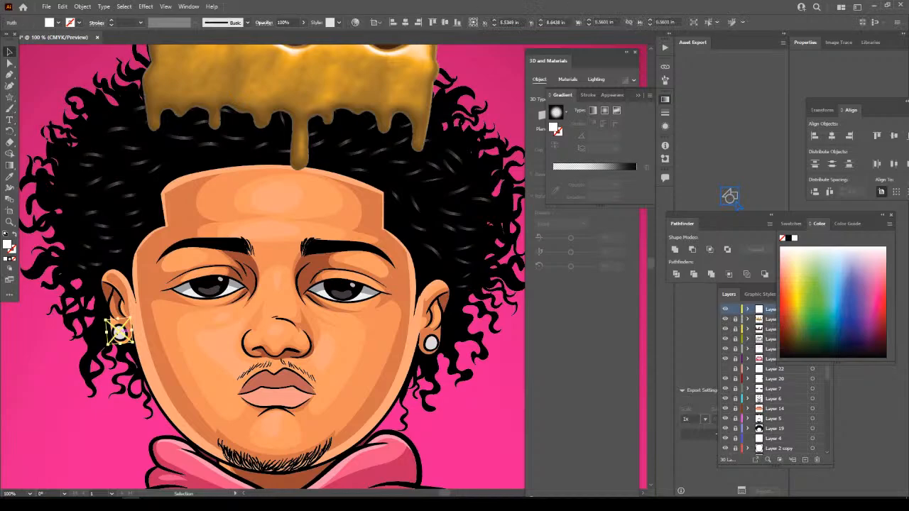
{"action": "left_click_drag", "start_coordinate": [131, 319], "coordinate": [431, 344]}
{"action": "left_click", "coordinate": [433, 238]}
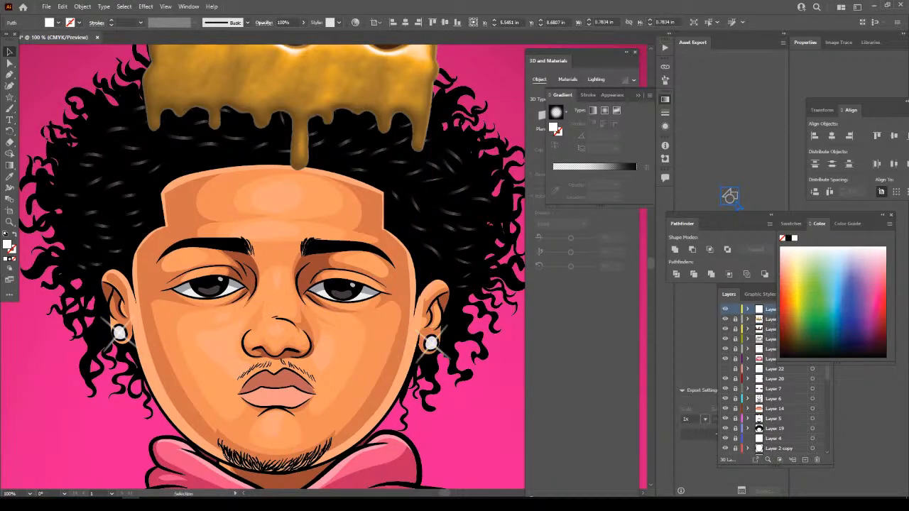
Lock Layer 32, which holds the earring sparkles.
{"action": "key", "text": "ctrl+minus"}
{"action": "key", "text": "ctrl+minus"}
{"action": "key", "text": "ctrl+minus"}
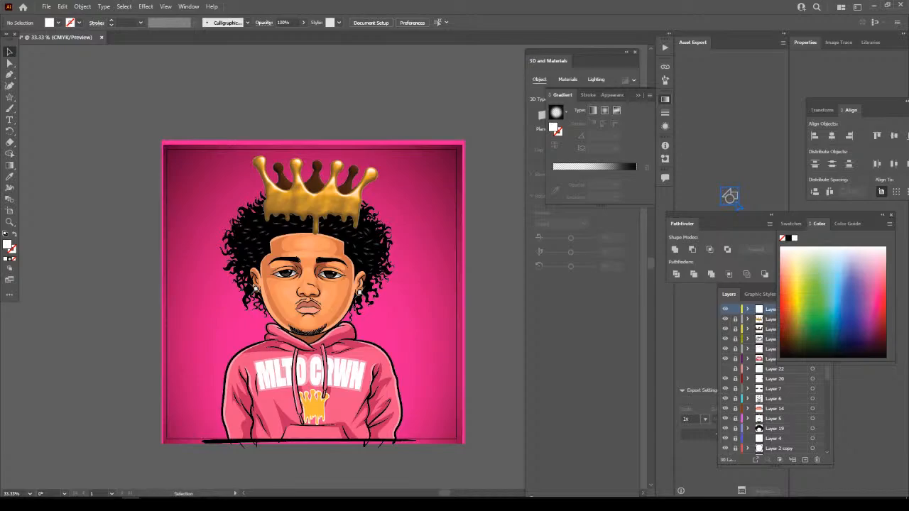
{"action": "key", "text": "ctrl+plus"}
{"action": "key", "text": "ctrl+plus"}
{"action": "key", "text": "ctrl+plus"}
{"action": "key", "text": "ctrl+minus"}
{"action": "key", "text": "ctrl+minus"}
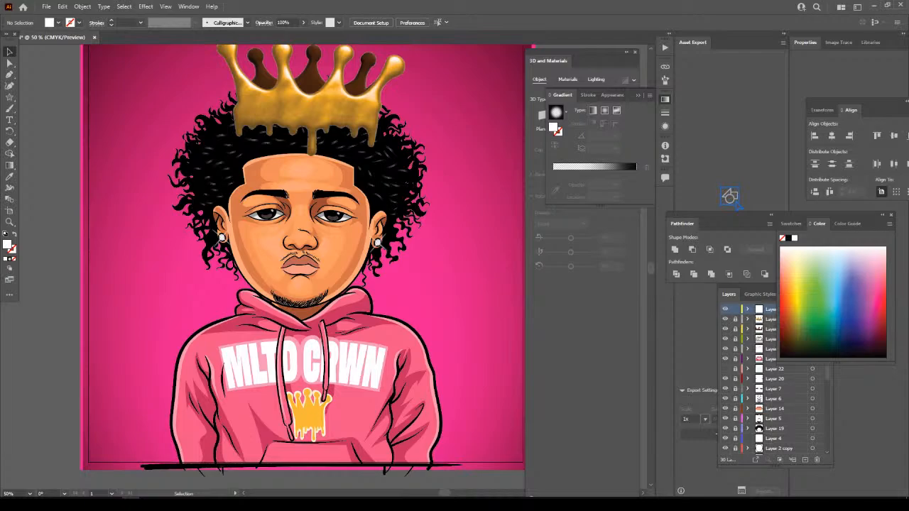
{"action": "left_click", "coordinate": [735, 309]}
Examine the layer stack and inspect the crown, hair and earring sparkles up close.
{"action": "scroll", "coordinate": [770, 378], "scroll_direction": "down", "scroll_amount": 2}
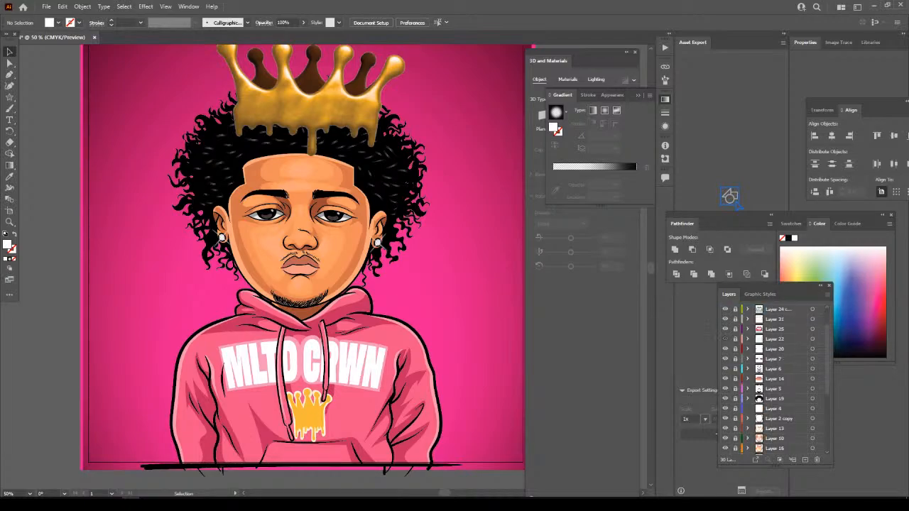
{"action": "scroll", "coordinate": [306, 266], "scroll_direction": "up", "scroll_amount": 1}
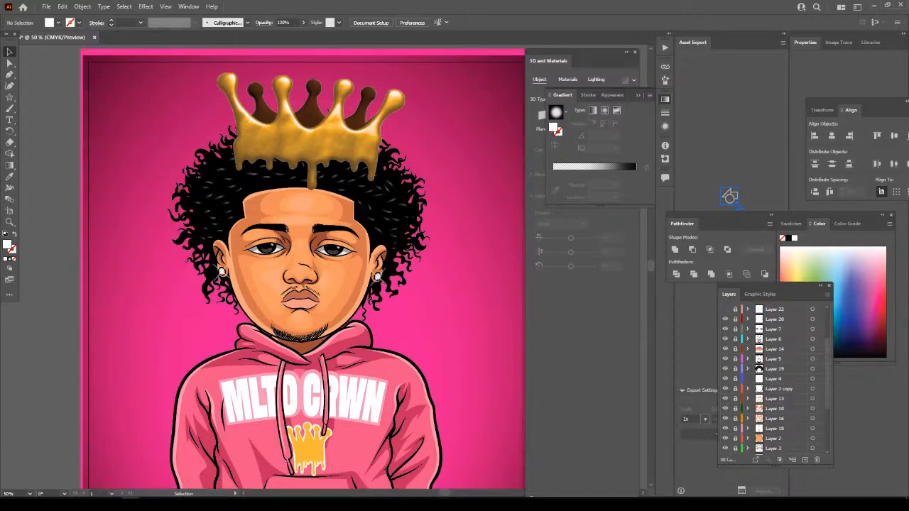
{"action": "scroll", "coordinate": [459, 304], "scroll_direction": "up", "scroll_amount": 3}
{"action": "key", "text": "ctrl+equal"}
{"action": "key", "text": "ctrl+equal"}
{"action": "key", "text": "ctrl+equal"}
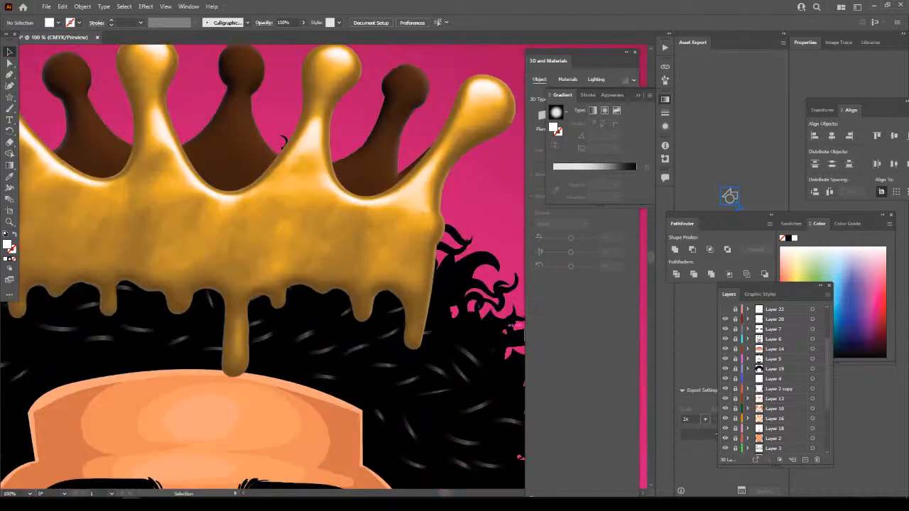
{"action": "key", "text": "ctrl+equal"}
{"action": "key", "text": "ctrl+minus"}
{"action": "key", "text": "ctrl+minus"}
{"action": "key", "text": "ctrl+minus"}
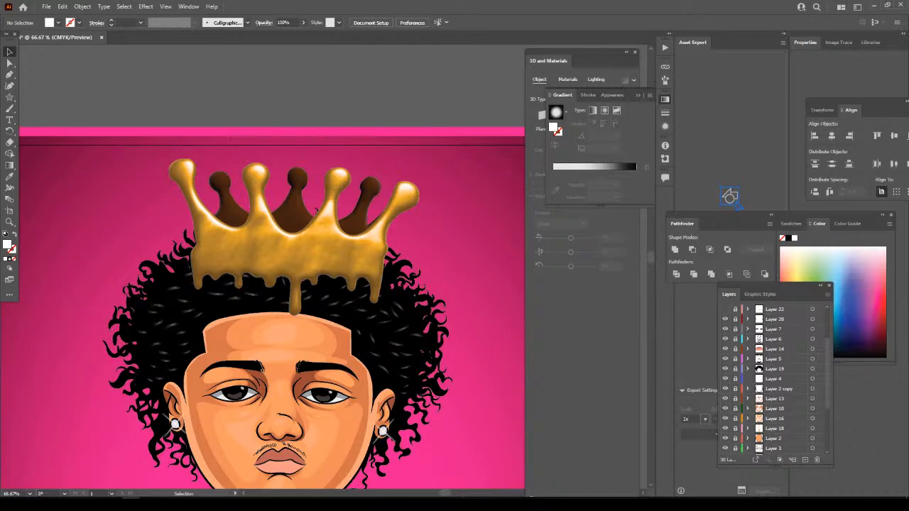
Save the artwork with the earring sparkles.
{"action": "left_click", "coordinate": [46, 7]}
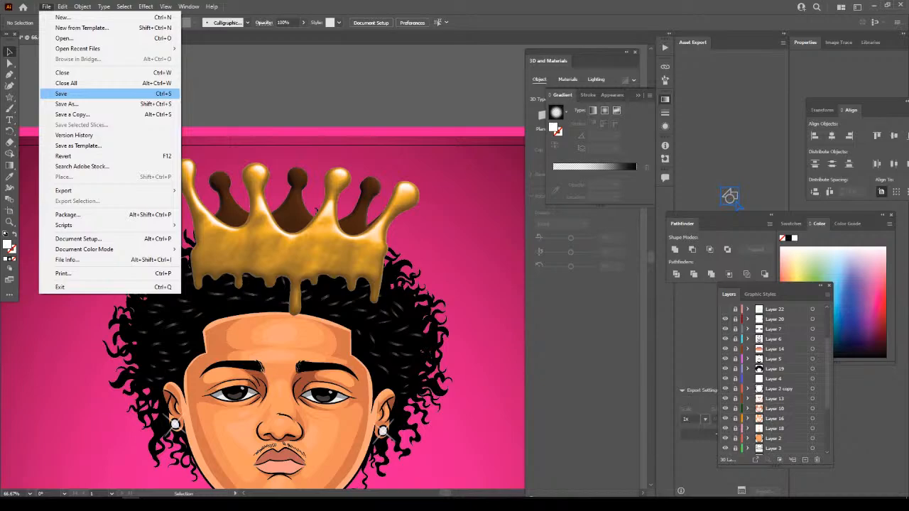
{"action": "key", "text": "Return"}
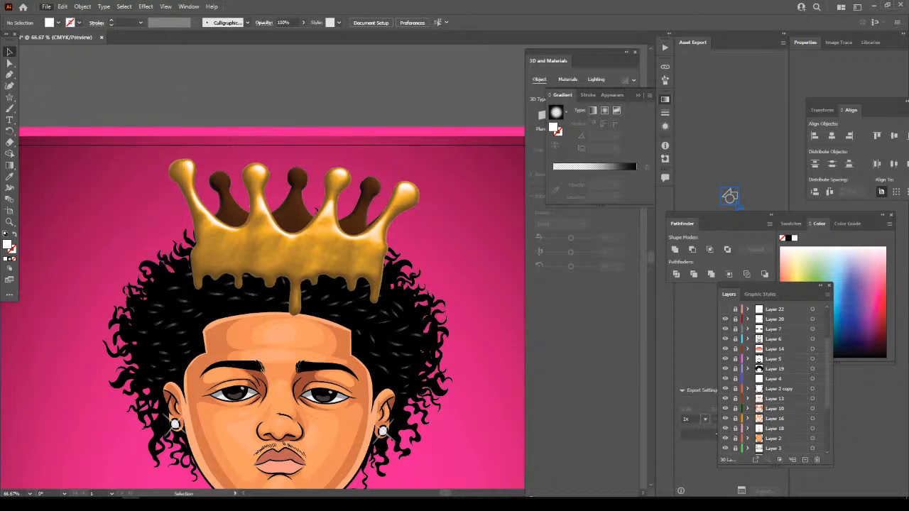
Review the finished portrait from crown to hoodie, as a whole and up close, and look through the full layer list.
{"action": "scroll", "coordinate": [186, 112], "scroll_direction": "down", "scroll_amount": 10}
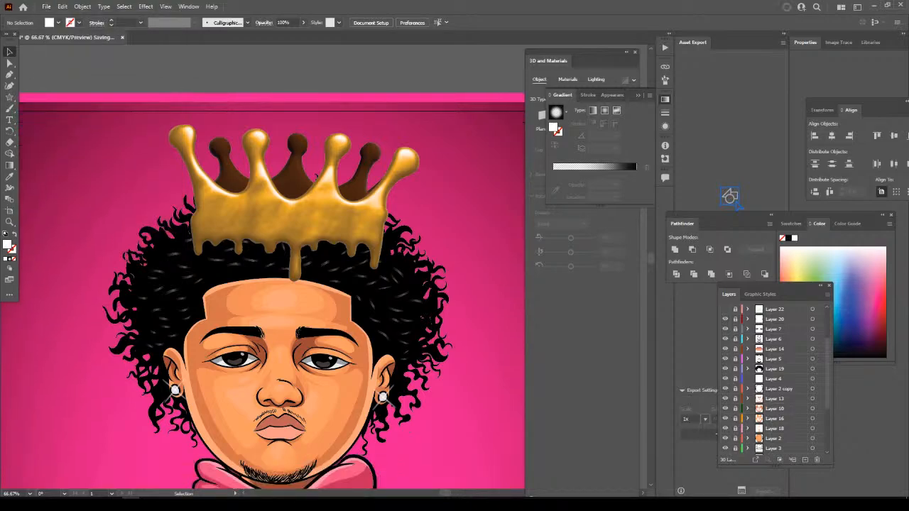
{"action": "scroll", "coordinate": [186, 112], "scroll_direction": "down", "scroll_amount": 3}
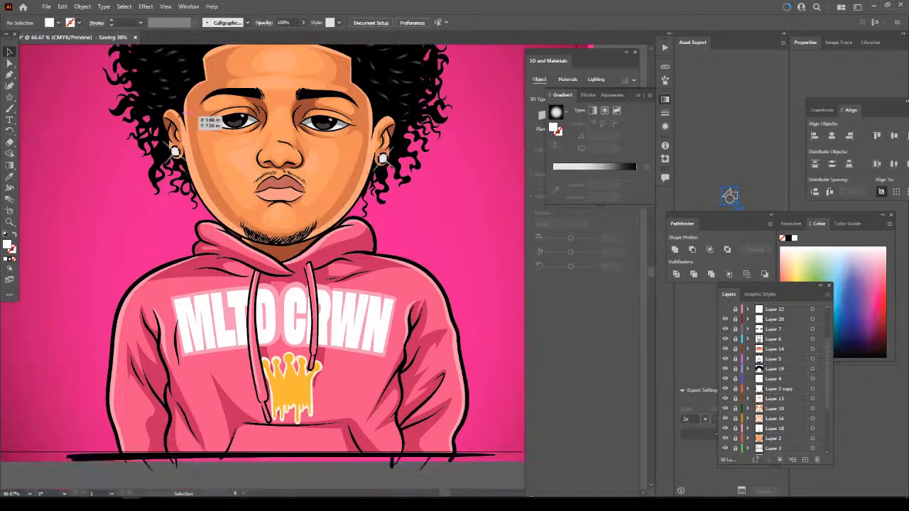
{"action": "scroll", "coordinate": [186, 112], "scroll_direction": "up", "scroll_amount": 1}
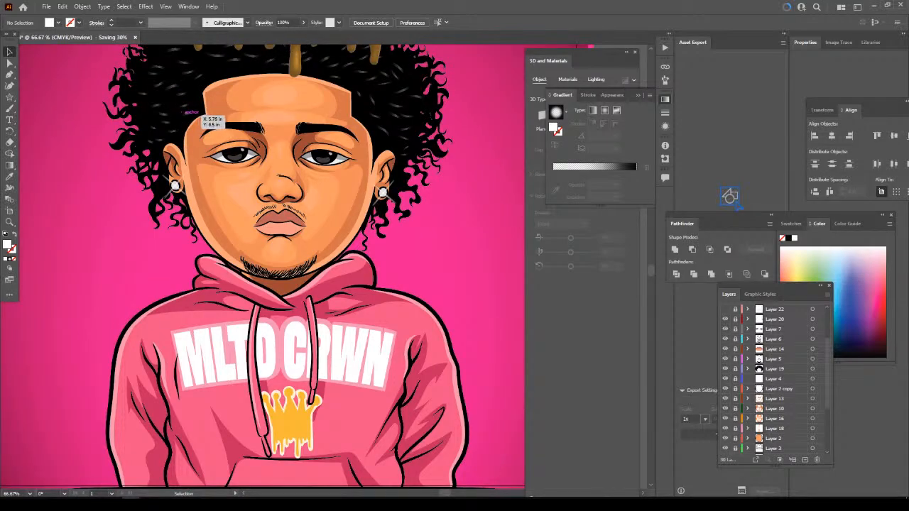
{"action": "key", "text": "ctrl+minus"}
{"action": "key", "text": "ctrl+minus"}
{"action": "scroll", "coordinate": [307, 262], "scroll_direction": "up", "scroll_amount": 1}
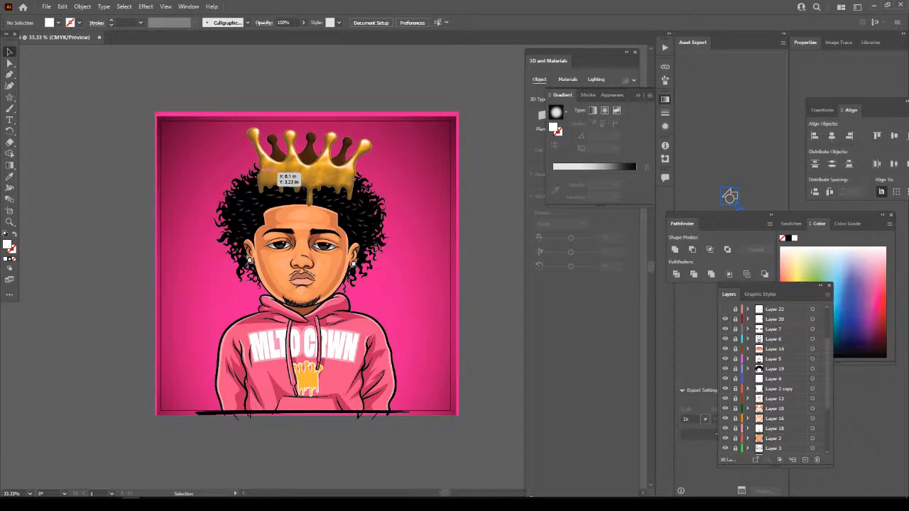
{"action": "scroll", "coordinate": [387, 268], "scroll_direction": "up", "scroll_amount": 2}
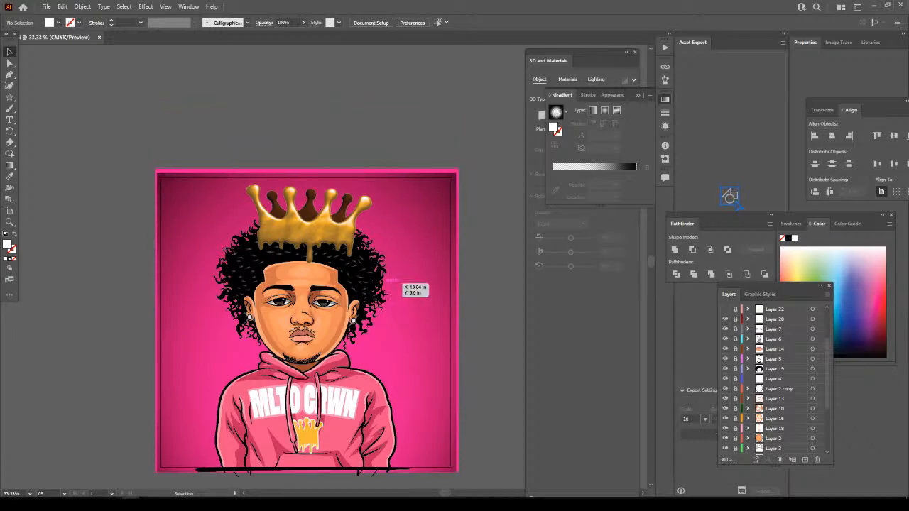
{"action": "key", "text": "ctrl+plus"}
{"action": "key", "text": "ctrl+plus"}
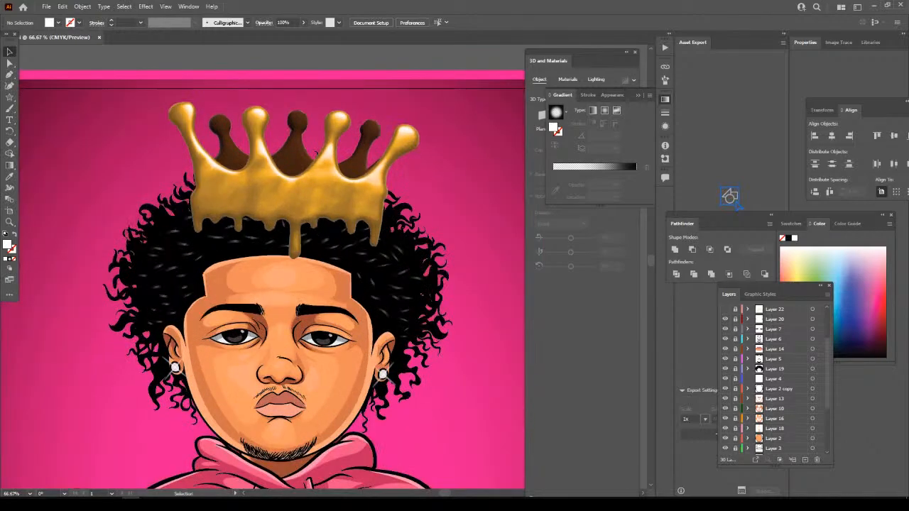
{"action": "scroll", "coordinate": [387, 274], "scroll_direction": "up", "scroll_amount": 2}
{"action": "key", "text": "ctrl+plus"}
{"action": "key", "text": "ctrl+minus"}
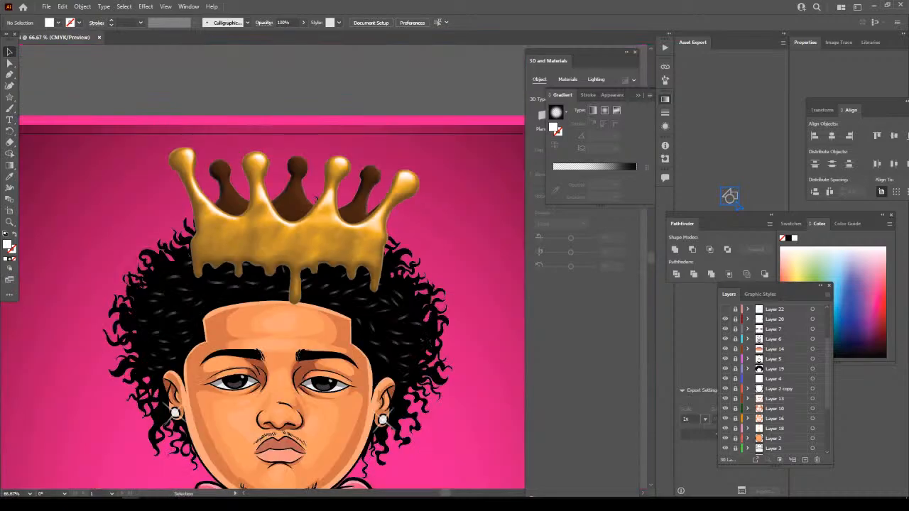
{"action": "scroll", "coordinate": [400, 264], "scroll_direction": "down", "scroll_amount": 4}
{"action": "key", "text": "ctrl+minus"}
{"action": "scroll", "coordinate": [400, 267], "scroll_direction": "left", "scroll_amount": 1}
{"action": "scroll", "coordinate": [400, 267], "scroll_direction": "down", "scroll_amount": 3}
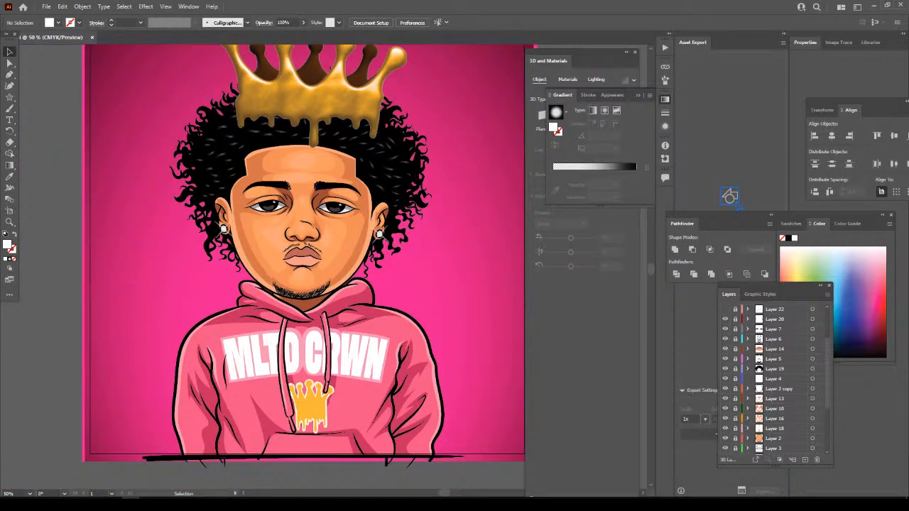
{"action": "scroll", "coordinate": [430, 229], "scroll_direction": "up", "scroll_amount": 3}
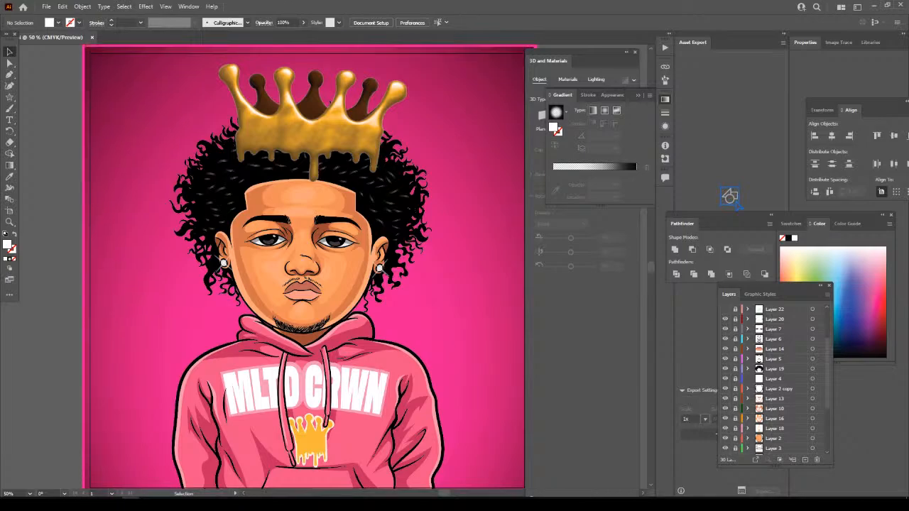
{"action": "scroll", "coordinate": [774, 380], "scroll_direction": "down", "scroll_amount": 3}
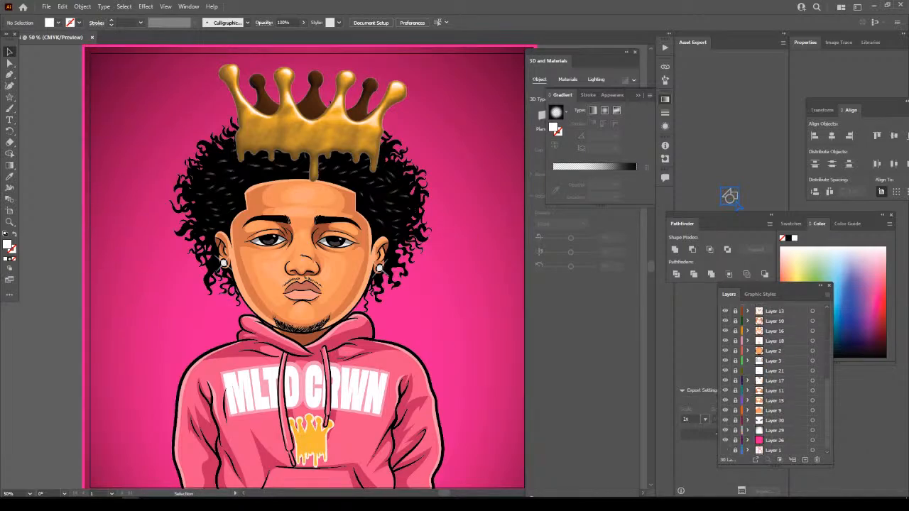
{"action": "scroll", "coordinate": [774, 380], "scroll_direction": "up", "scroll_amount": 3}
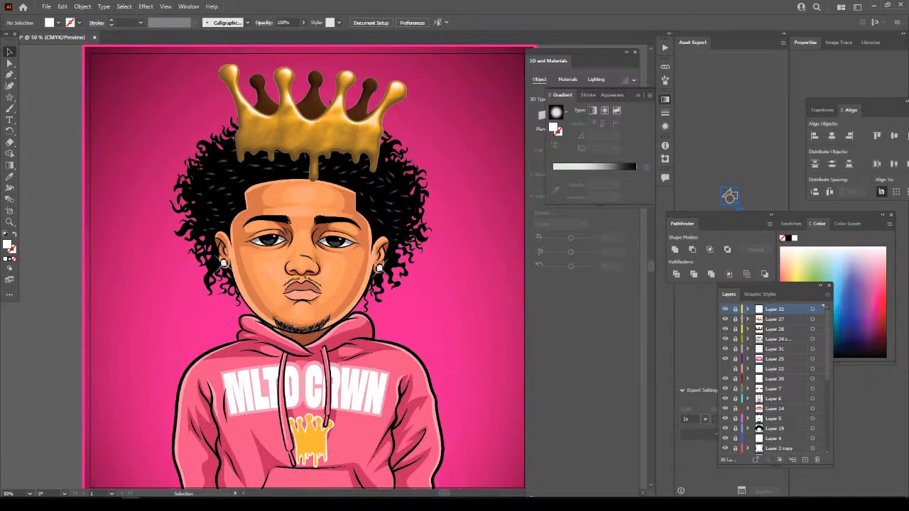
Examine the whole portrait on its pink background, from the crown tips to the hoodie hem.
{"action": "key", "text": "ctrl+minus"}
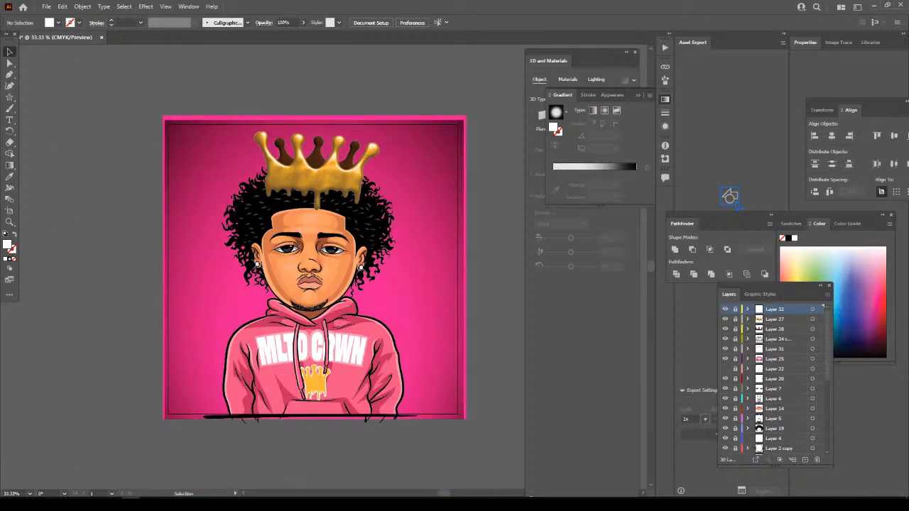
{"action": "key", "text": "ctrl+plus"}
{"action": "scroll", "coordinate": [311, 267], "scroll_direction": "down", "scroll_amount": 1}
{"action": "scroll", "coordinate": [311, 267], "scroll_direction": "right", "scroll_amount": 1}
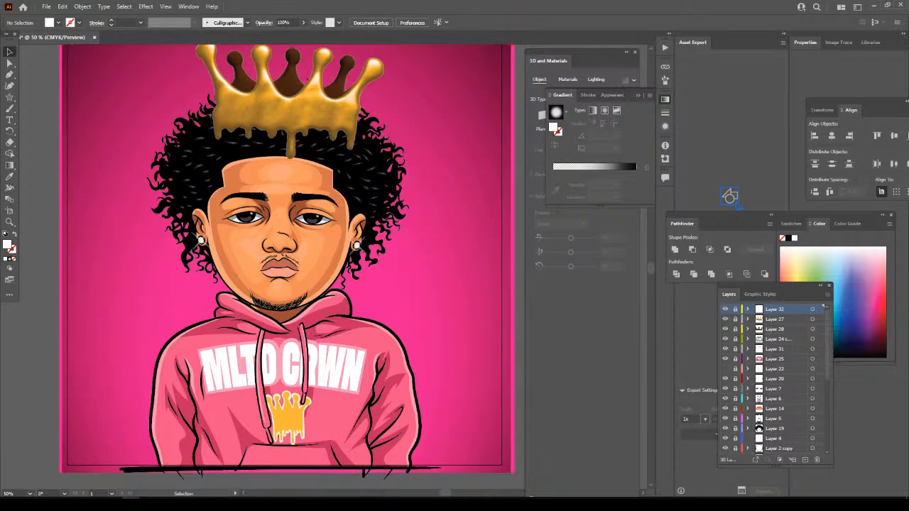
{"action": "scroll", "coordinate": [311, 267], "scroll_direction": "up", "scroll_amount": 1}
{"action": "key", "text": "ctrl+minus"}
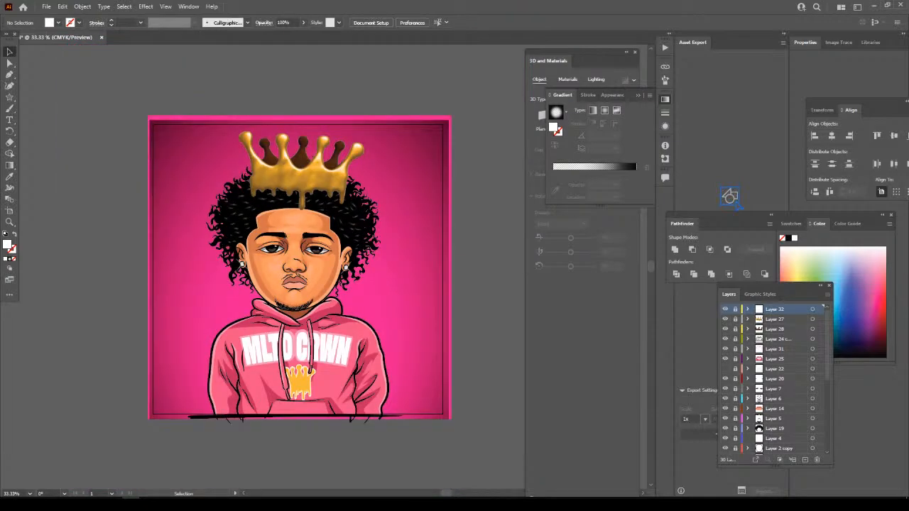
{"action": "key", "text": "ctrl+plus"}
{"action": "scroll", "coordinate": [270, 156], "scroll_direction": "down", "scroll_amount": 1}
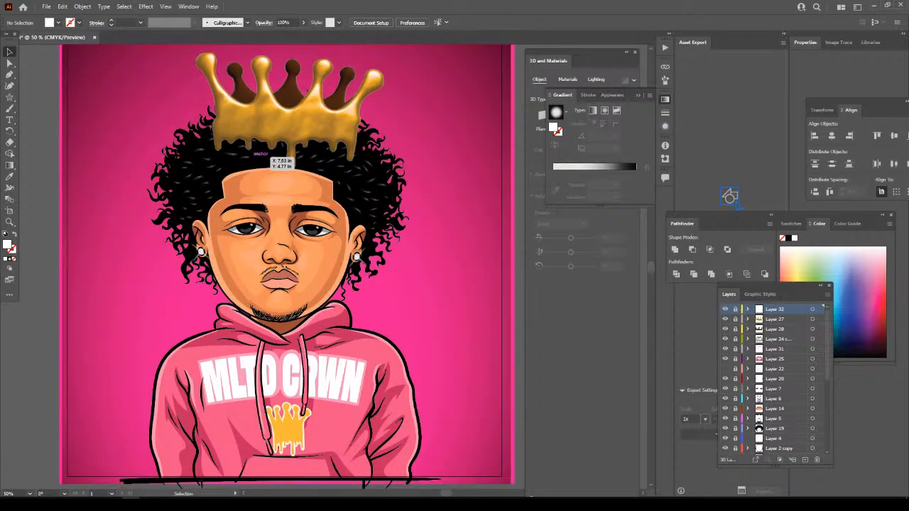
Save the artwork and delete the hidden Layer 22 together with its contents.
{"action": "left_click", "coordinate": [46, 6]}
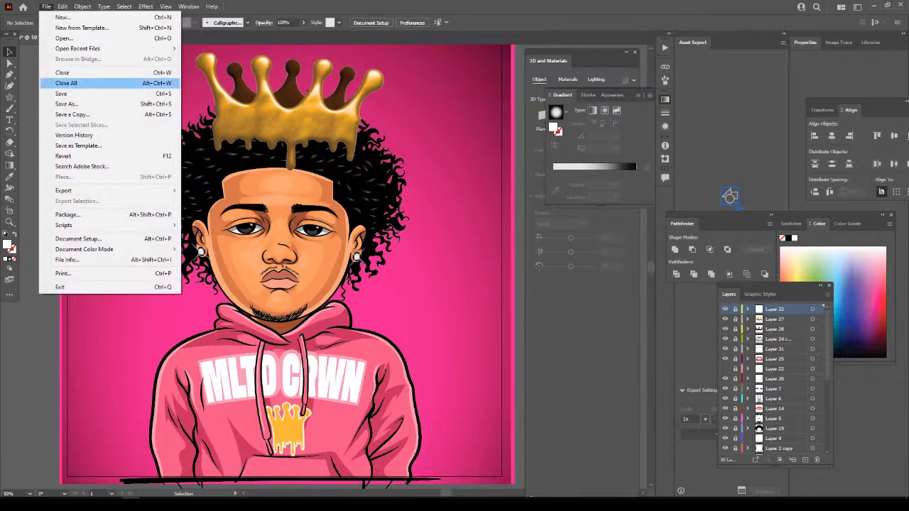
{"action": "left_click", "coordinate": [64, 93]}
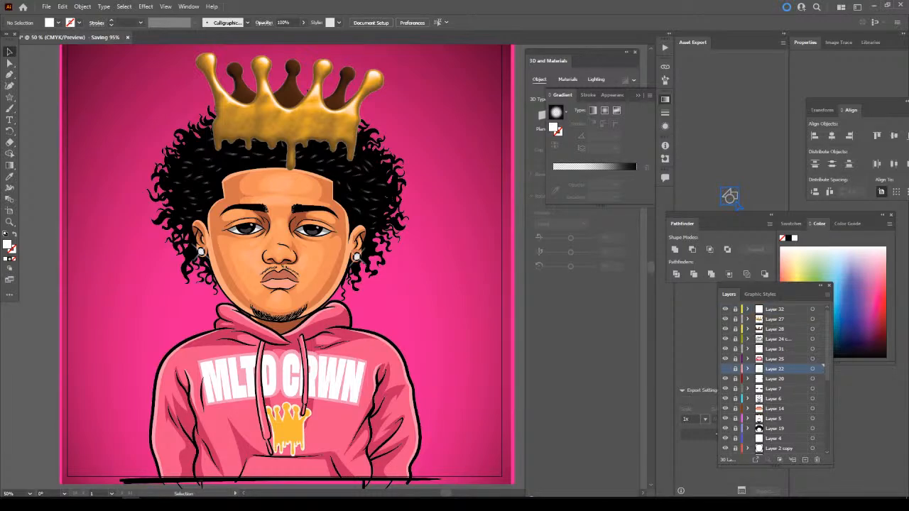
{"action": "left_click", "coordinate": [817, 459]}
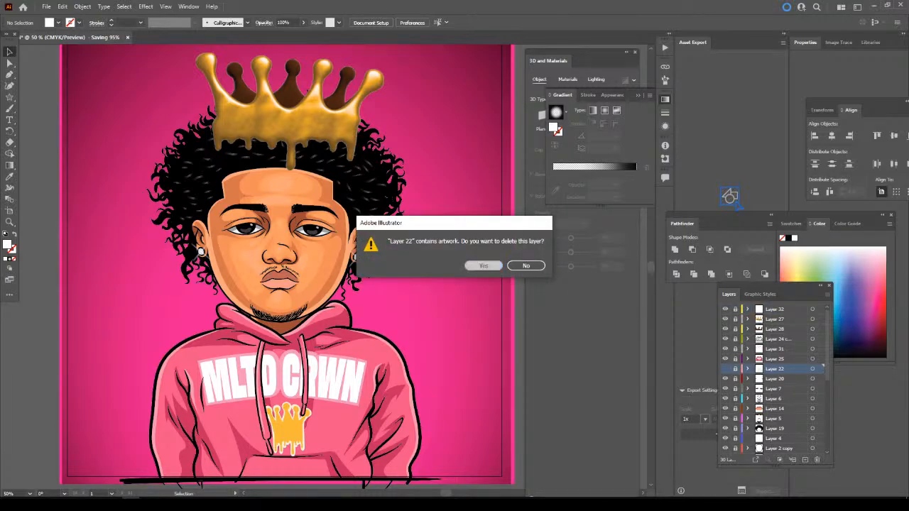
{"action": "key", "text": "Return"}
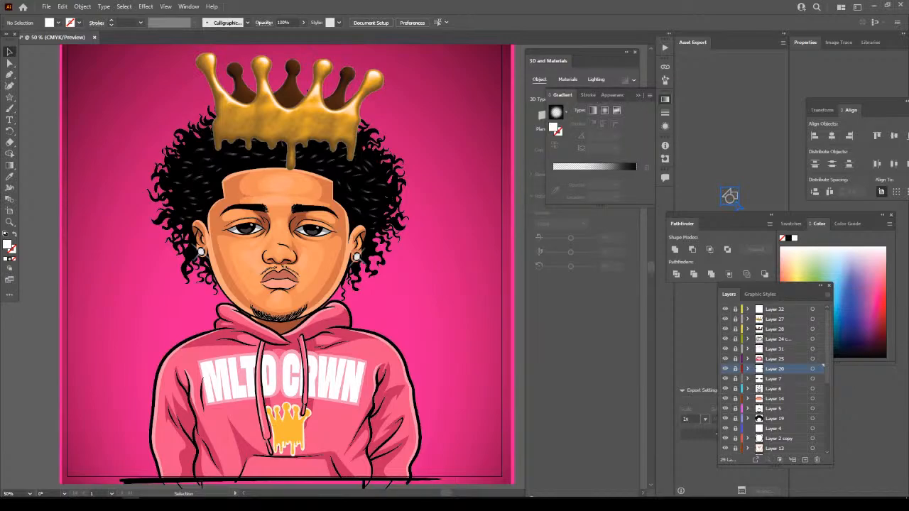
Save the artwork without Layer 22.
{"action": "scroll", "coordinate": [320, 294], "scroll_direction": "up", "scroll_amount": 2}
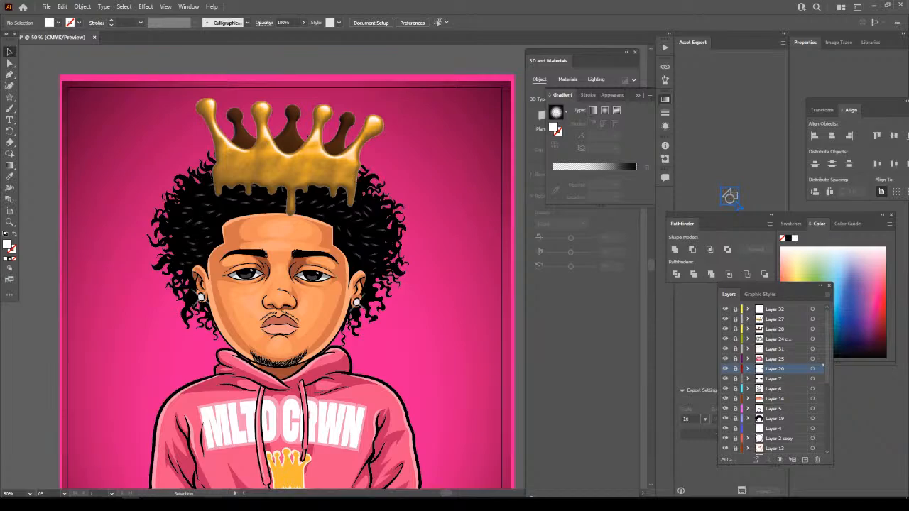
{"action": "left_click", "coordinate": [46, 7]}
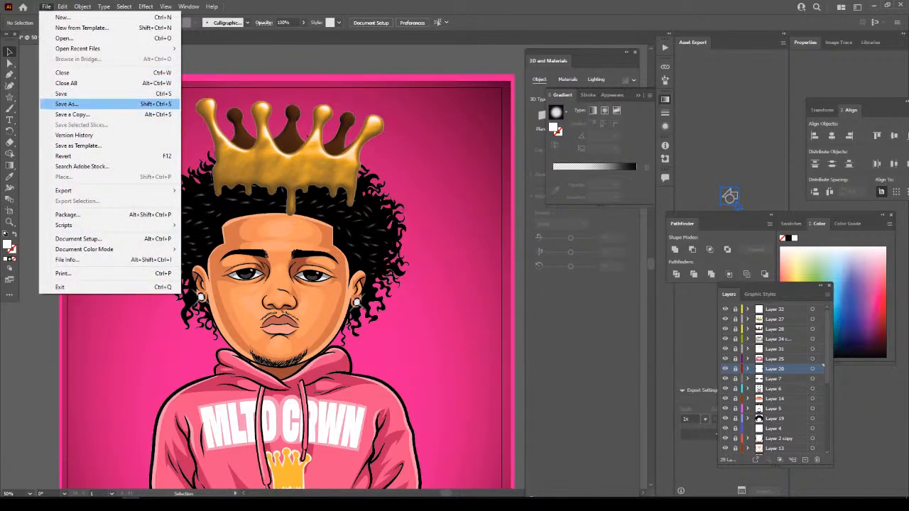
{"action": "left_click", "coordinate": [61, 93]}
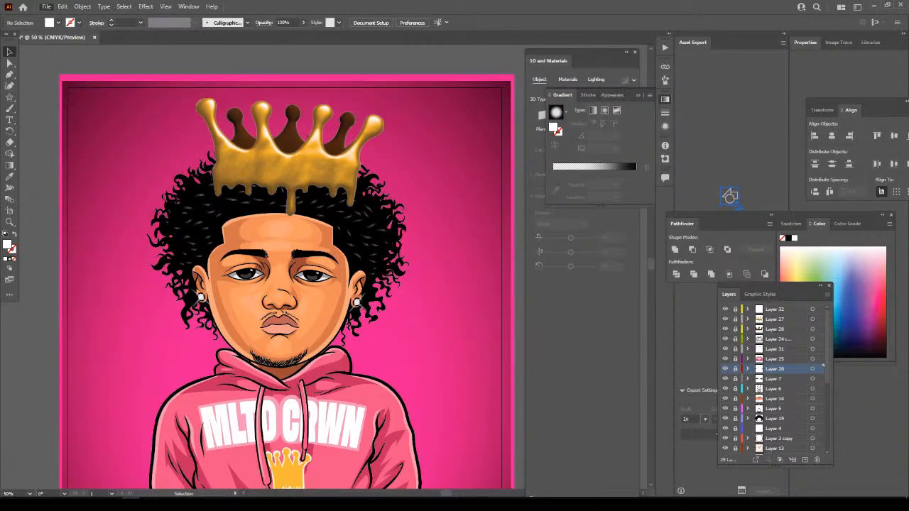
Check the hoodie layers by switching their visibility, keep them shown, and unlock Layer 24 copy, Layer 31 and Layer 25.
{"action": "scroll", "coordinate": [773, 380], "scroll_direction": "down", "scroll_amount": 5}
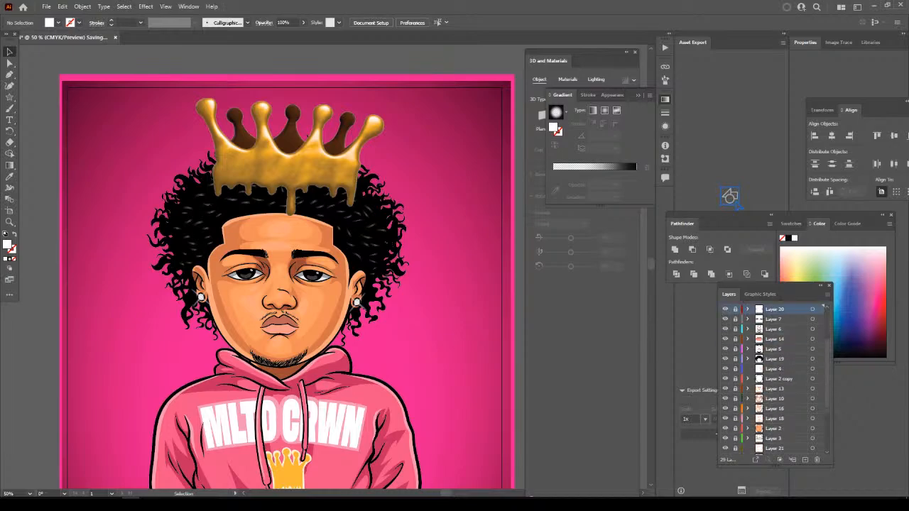
{"action": "scroll", "coordinate": [773, 380], "scroll_direction": "up", "scroll_amount": 5}
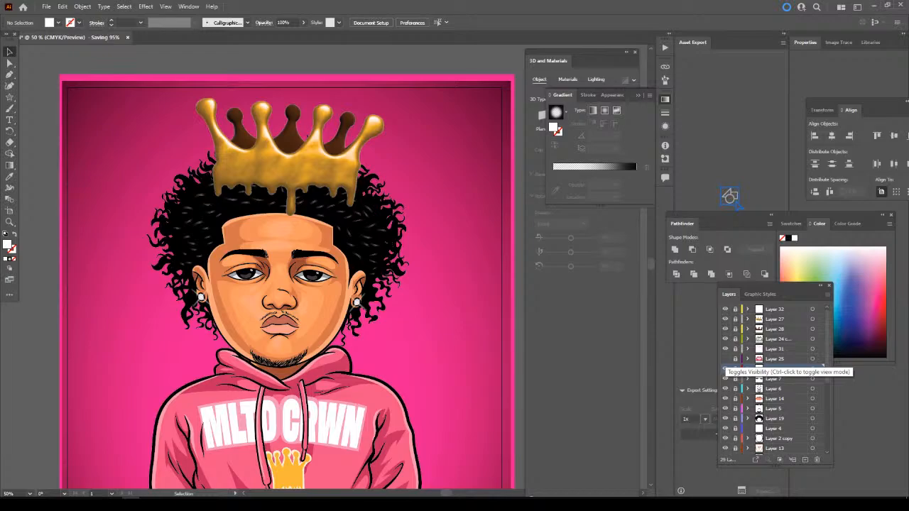
{"action": "left_click", "coordinate": [725, 368]}
{"action": "left_click", "coordinate": [725, 369]}
{"action": "left_click", "coordinate": [725, 368]}
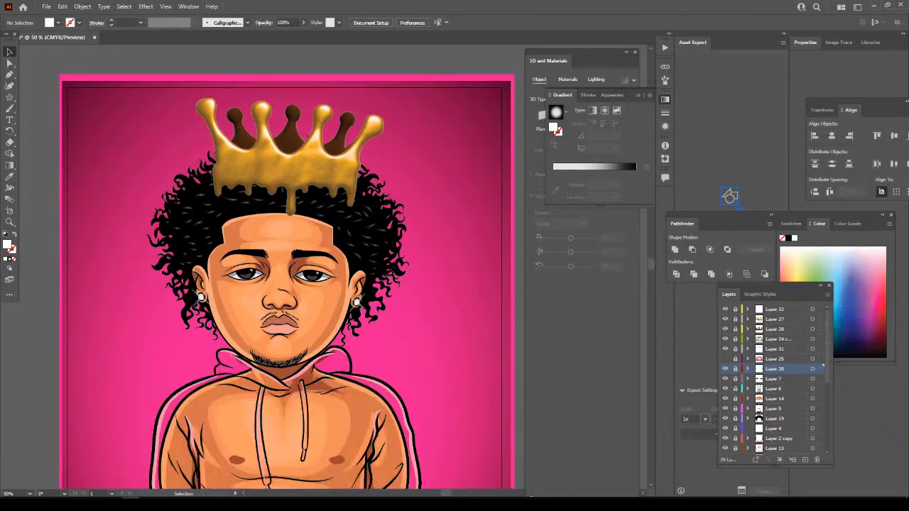
{"action": "left_click", "coordinate": [725, 369]}
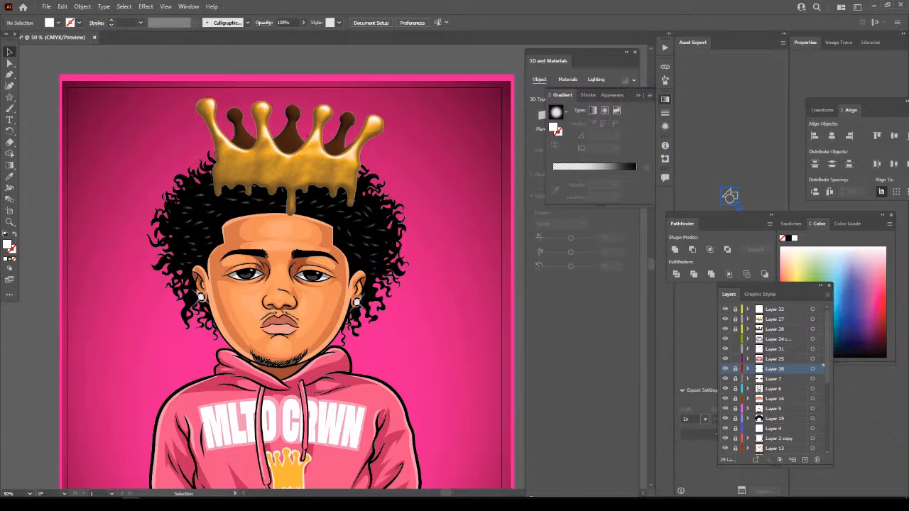
{"action": "scroll", "coordinate": [286, 267], "scroll_direction": "down", "scroll_amount": 3}
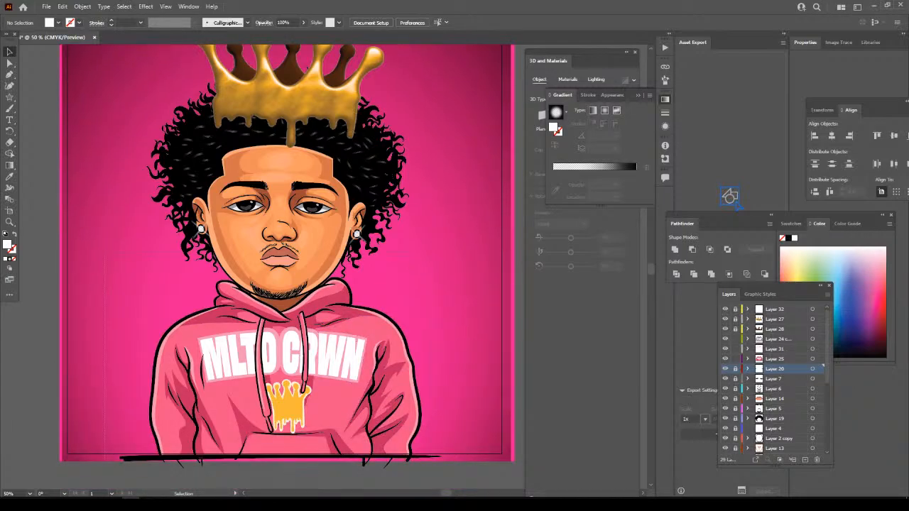
Expand the appearance of all unlocked hoodie artwork, and expand the outline highlight group on Layer 31.
{"action": "key", "text": "ctrl+a"}
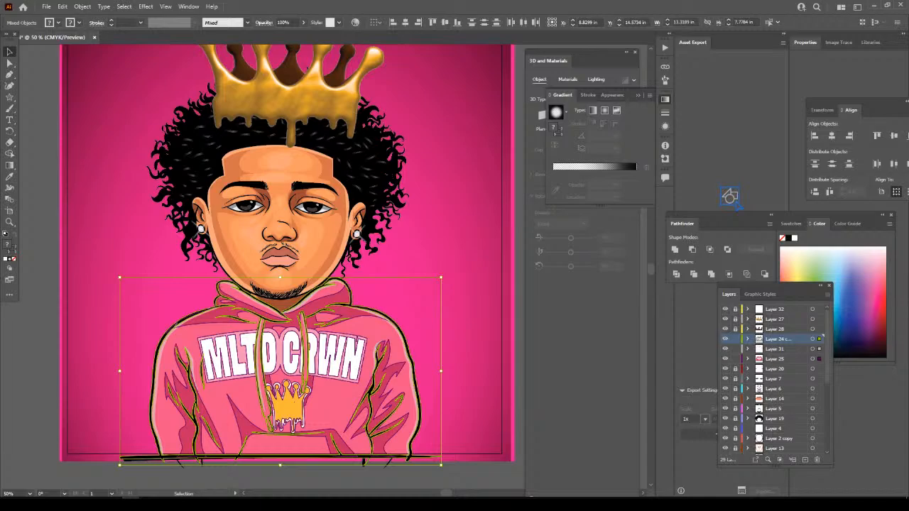
{"action": "left_click", "coordinate": [81, 6]}
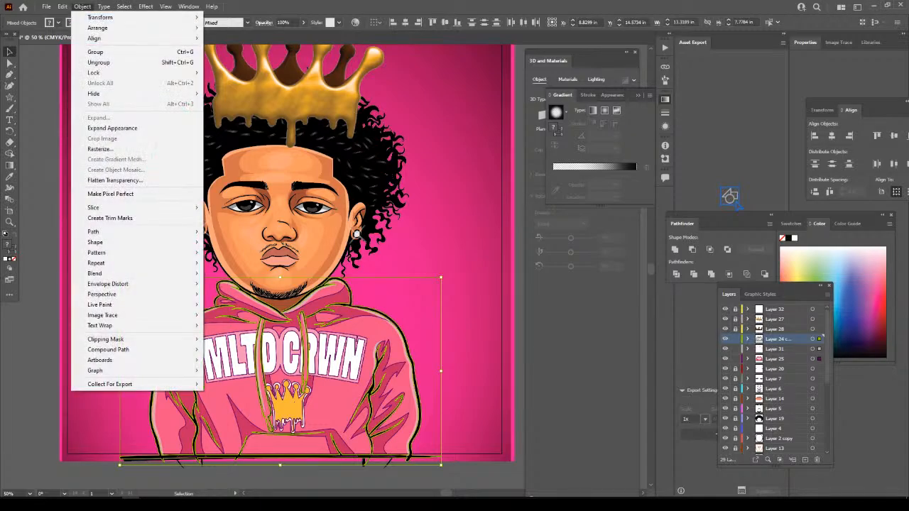
{"action": "left_click", "coordinate": [107, 128]}
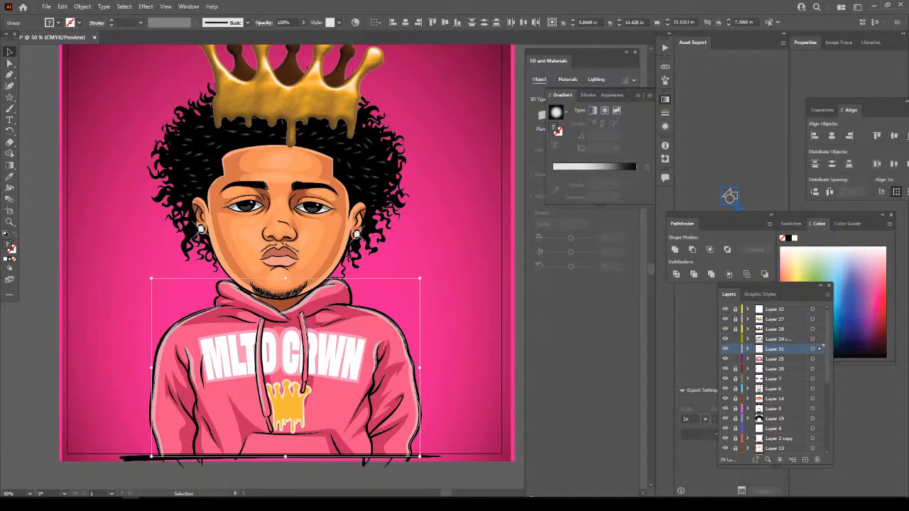
{"action": "left_click", "coordinate": [82, 7]}
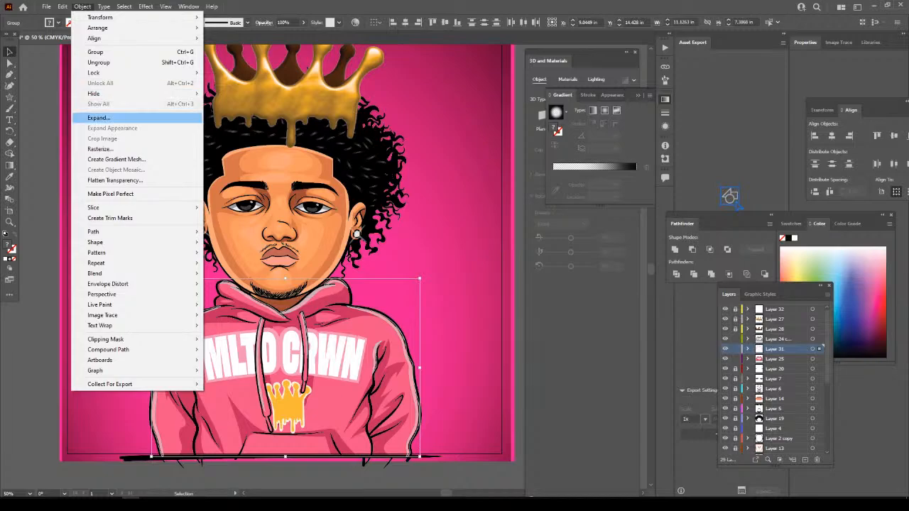
{"action": "left_click", "coordinate": [100, 117]}
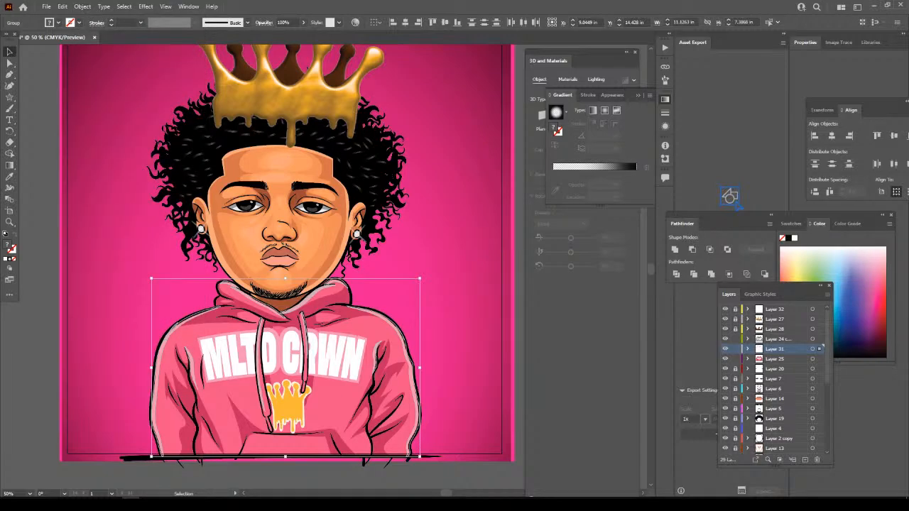
{"action": "key", "text": "ctrl+shift+a"}
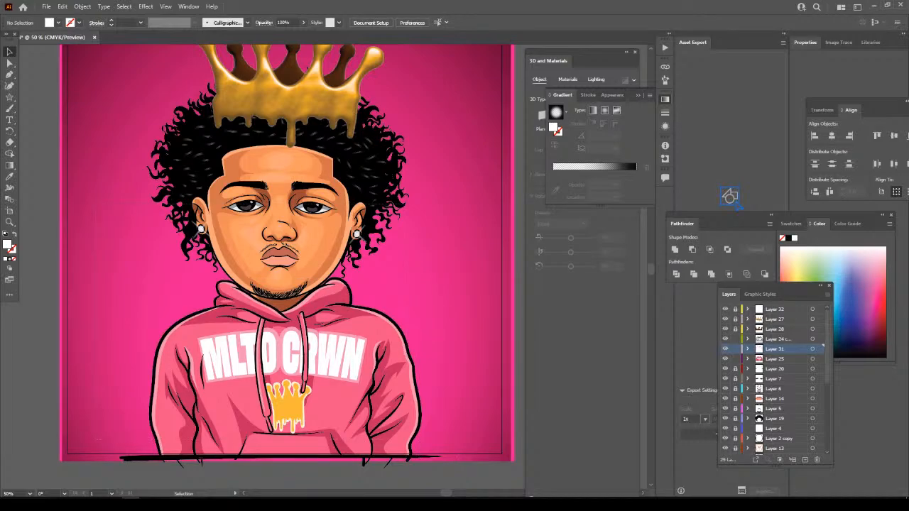
Select the hoodie line art, highlights and colours together, expand them and combine them with Pathfinder Merge.
{"action": "left_click", "coordinate": [376, 397]}
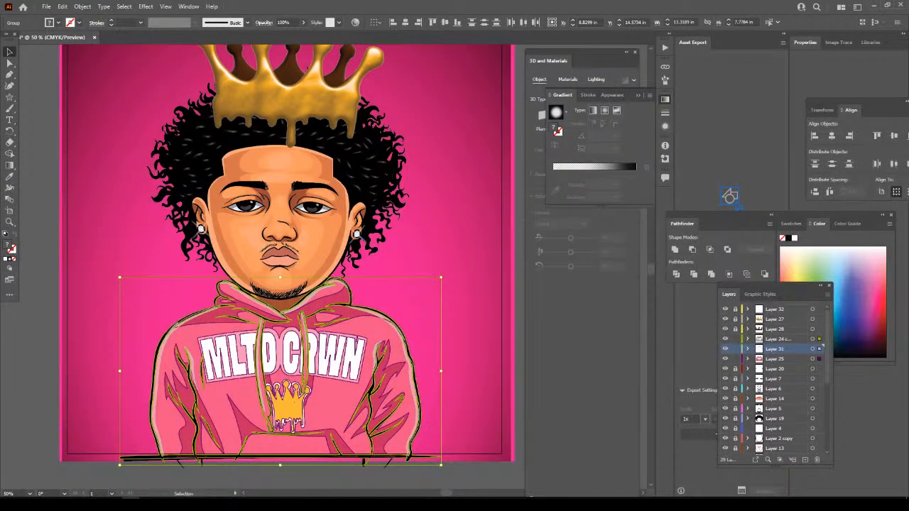
{"action": "left_click", "coordinate": [82, 6]}
{"action": "left_click", "coordinate": [96, 118]}
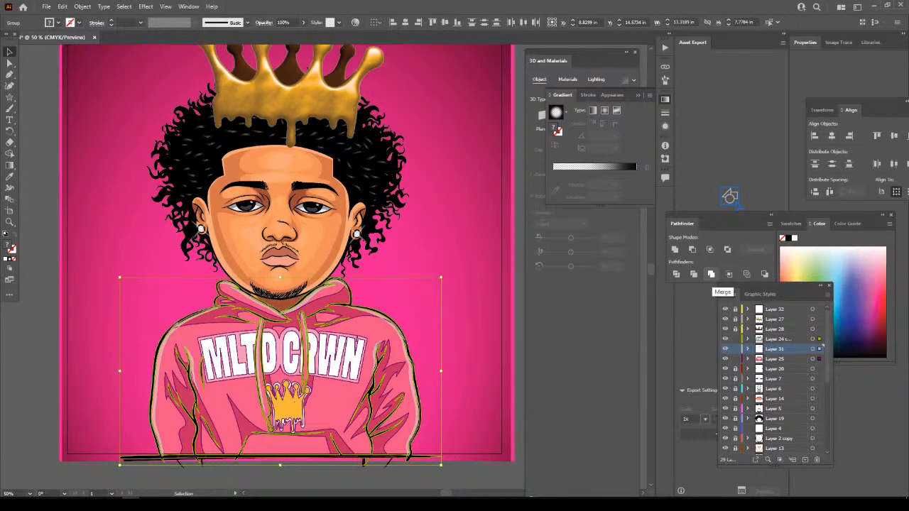
{"action": "left_click", "coordinate": [710, 274]}
{"action": "left_click", "coordinate": [82, 7]}
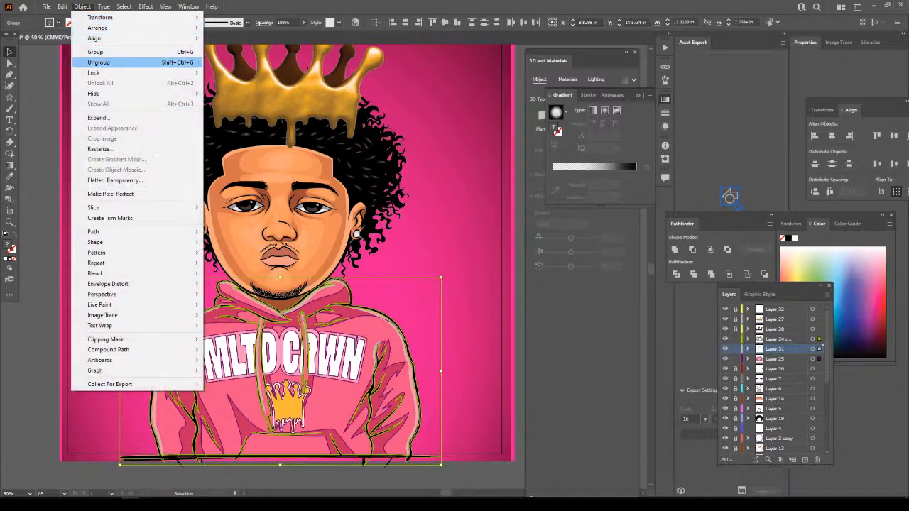
{"action": "left_click", "coordinate": [96, 118]}
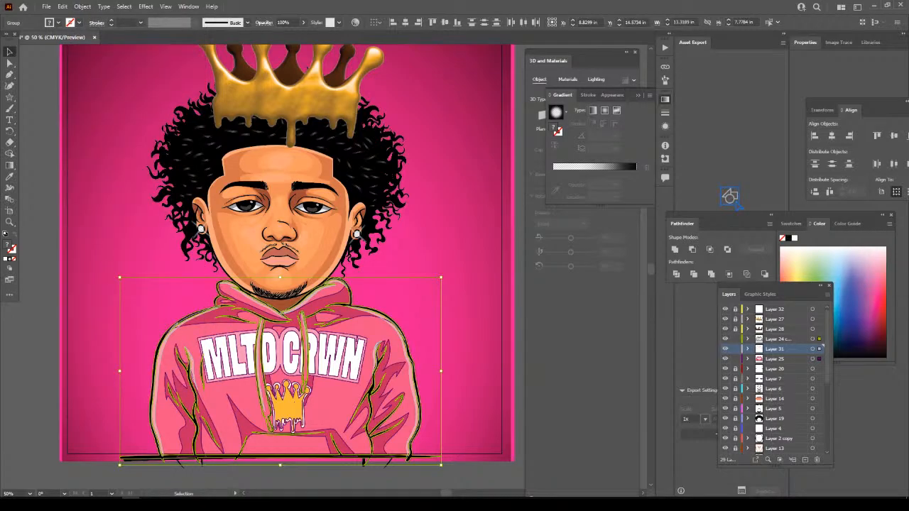
{"action": "left_click", "coordinate": [711, 274]}
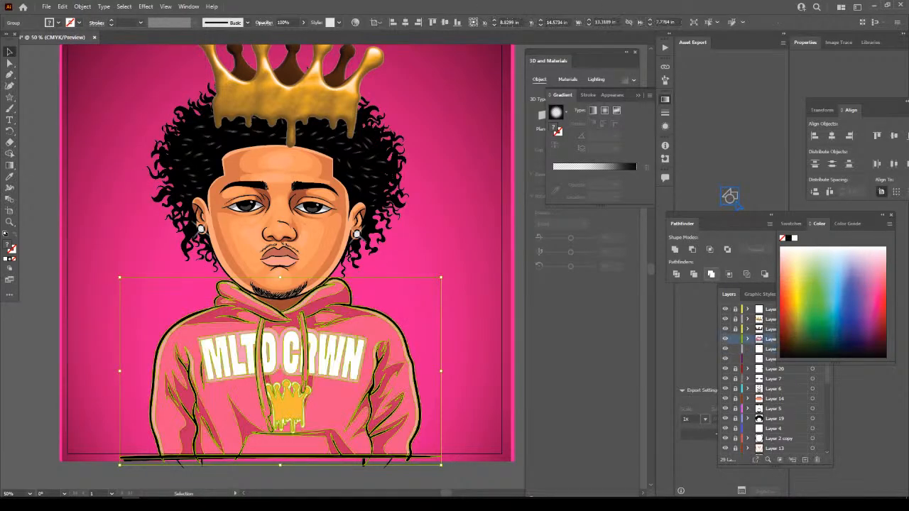
{"action": "key", "text": "ctrl+shift+a"}
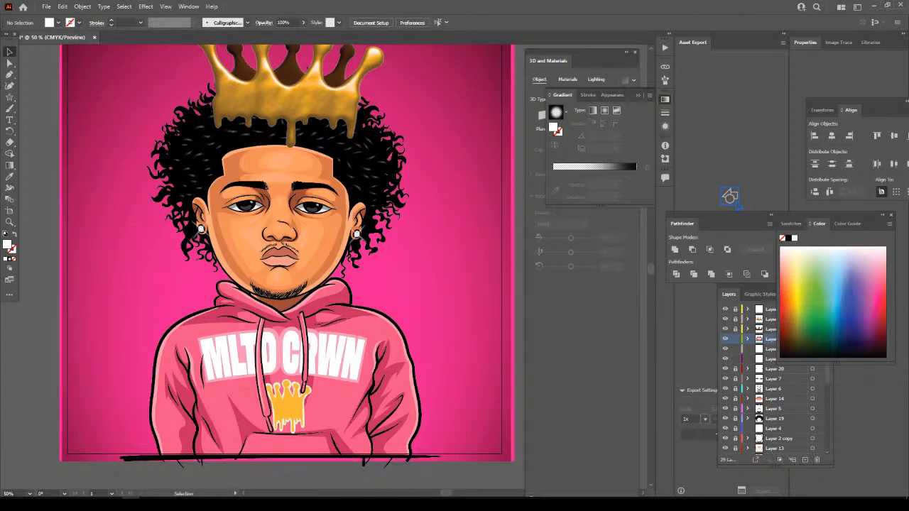
Expand the merged hoodie group and deselect it.
{"action": "left_click", "coordinate": [352, 355]}
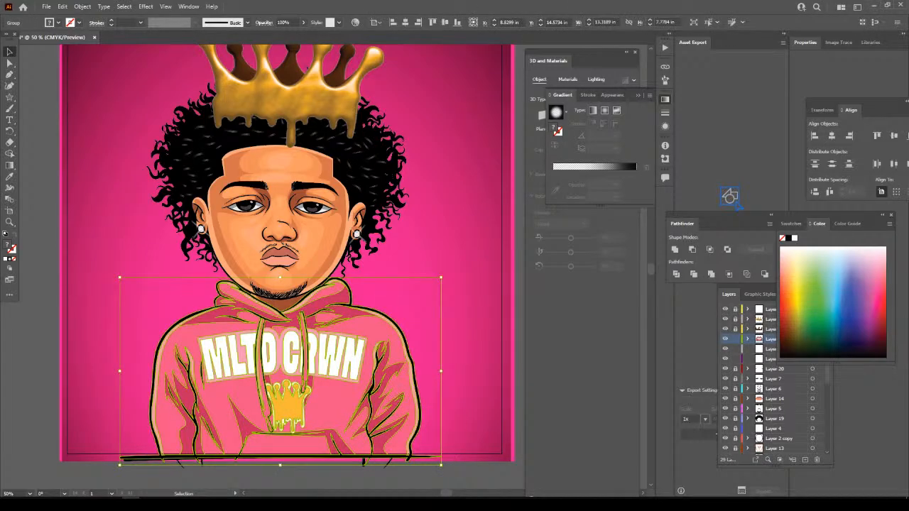
{"action": "left_click", "coordinate": [82, 6]}
{"action": "left_click", "coordinate": [101, 117]}
{"action": "key", "text": "ctrl+shift+a"}
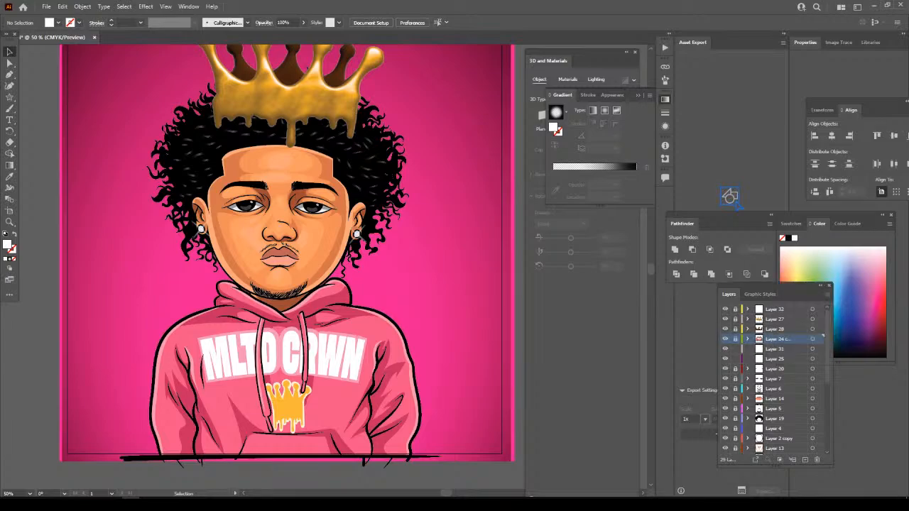
Delete the emptied Layer 31 and Layer 25.
{"action": "left_click", "coordinate": [782, 349]}
{"action": "left_click", "coordinate": [816, 459]}
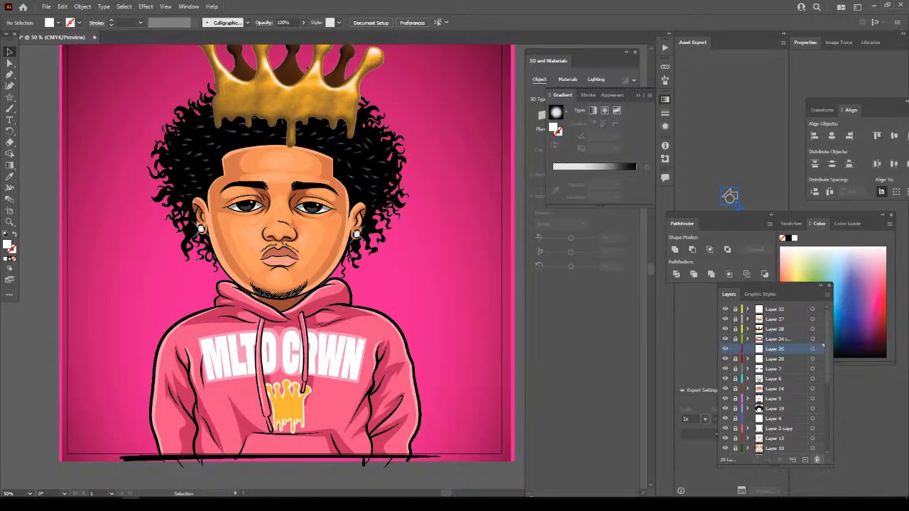
{"action": "left_click", "coordinate": [817, 460]}
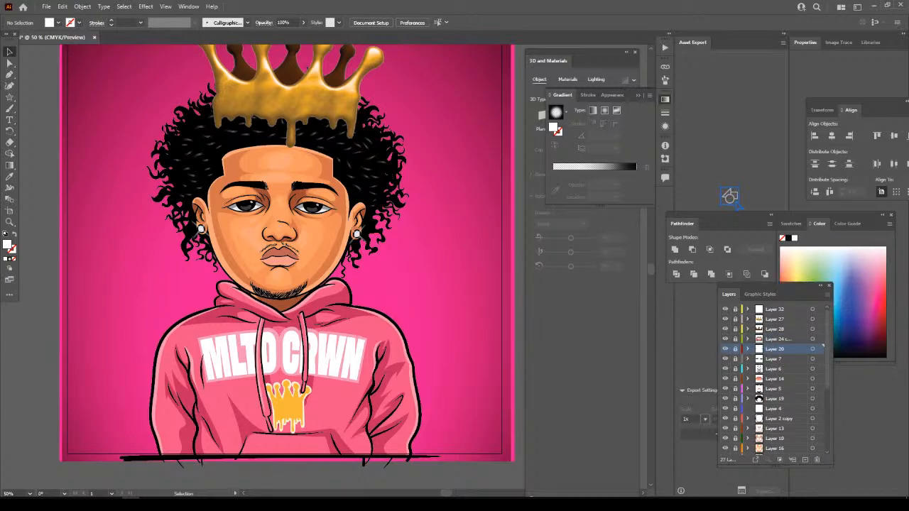
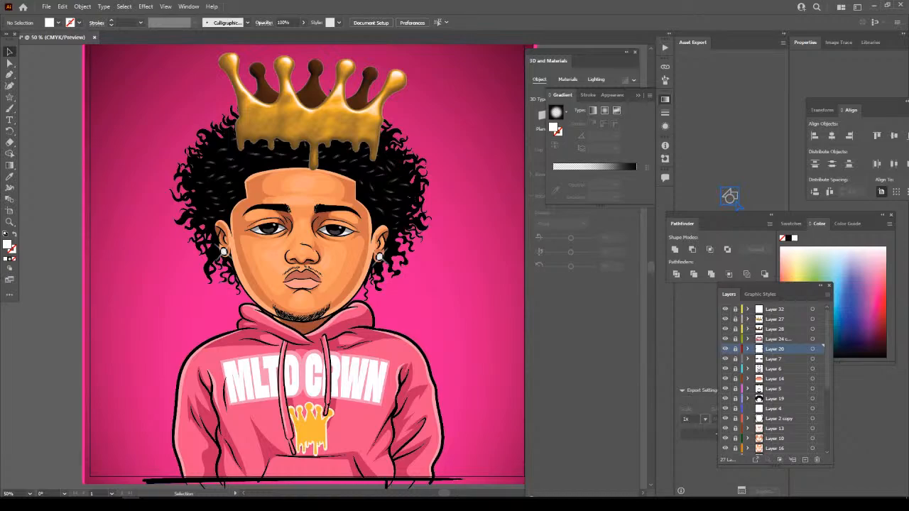
Hide the hoodie layer and unlock Layer 20 and Layer 7, which hold the eye artwork.
{"action": "left_click", "coordinate": [725, 349]}
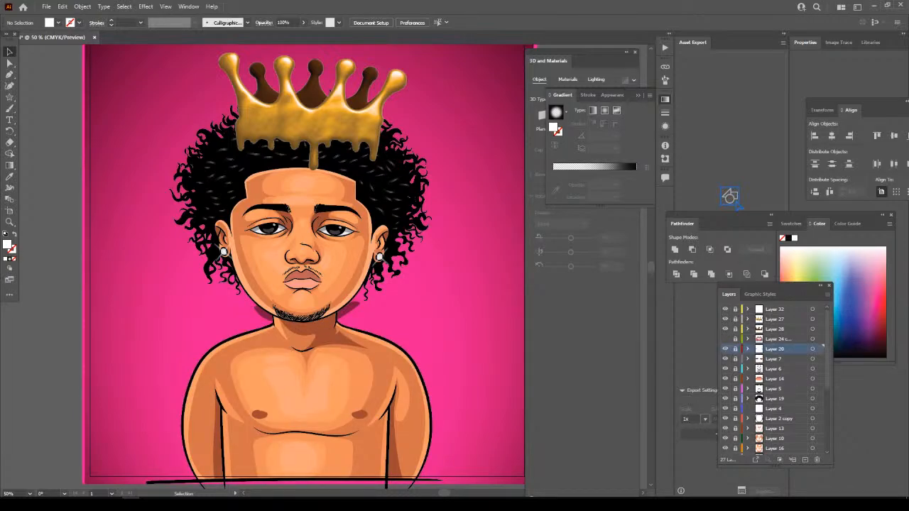
{"action": "scroll", "coordinate": [774, 380], "scroll_direction": "down", "scroll_amount": 2}
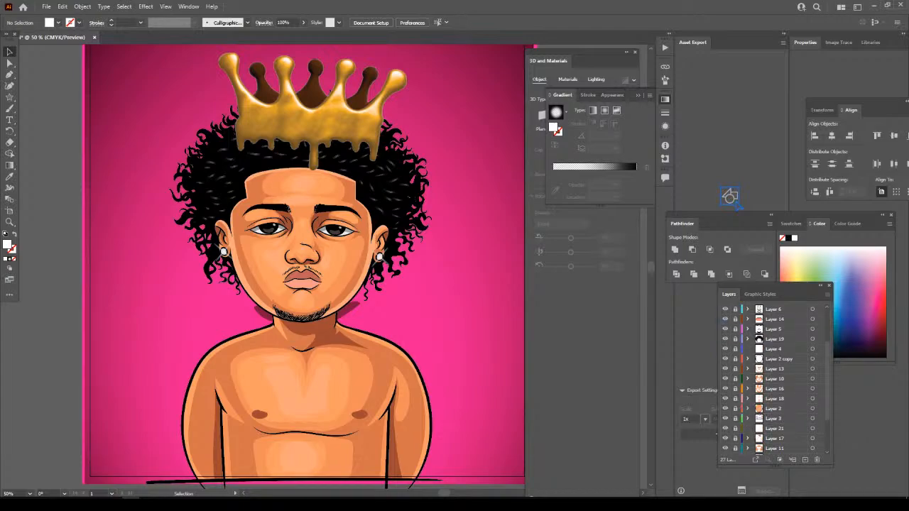
{"action": "scroll", "coordinate": [778, 319], "scroll_direction": "up", "scroll_amount": 1}
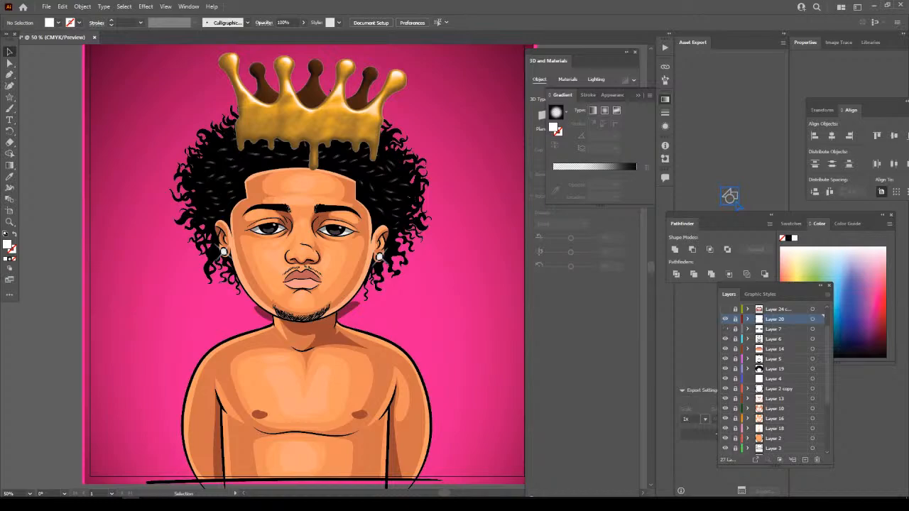
{"action": "left_click", "coordinate": [725, 329]}
{"action": "left_click", "coordinate": [725, 319]}
{"action": "left_click", "coordinate": [725, 319]}
{"action": "scroll", "coordinate": [774, 376], "scroll_direction": "up", "scroll_amount": 2}
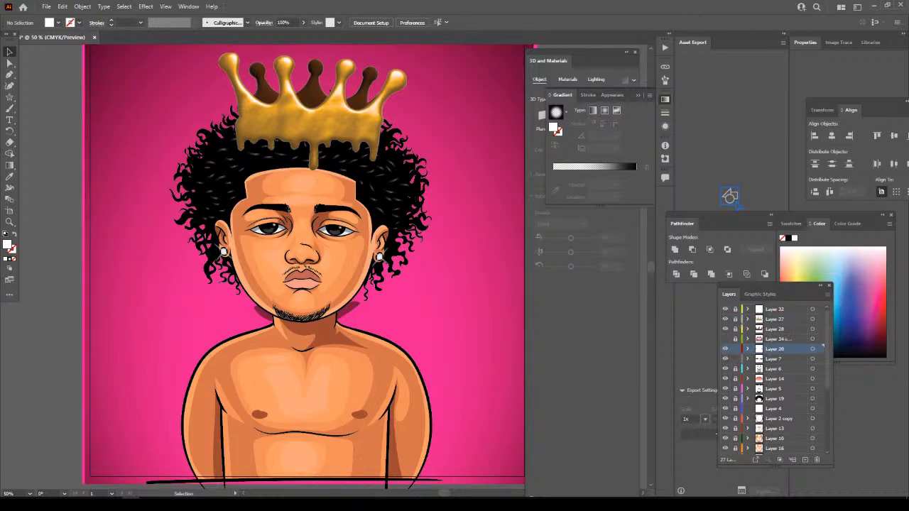
{"action": "scroll", "coordinate": [774, 380], "scroll_direction": "down", "scroll_amount": 4}
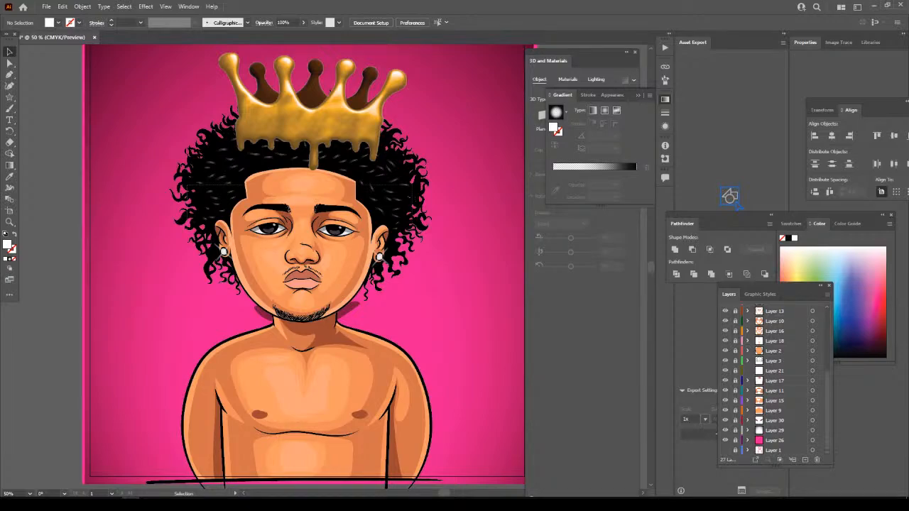
Expand all the unlocked eye artwork, combine it with Pathfinder Merge, and toggle Layer 20's visibility to check it.
{"action": "key", "text": "ctrl+a"}
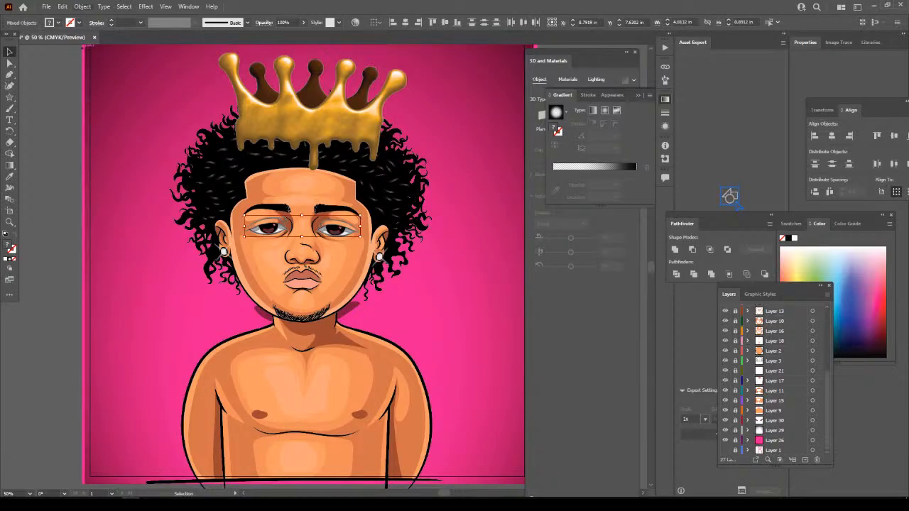
{"action": "left_click", "coordinate": [82, 7]}
{"action": "left_click", "coordinate": [99, 117]}
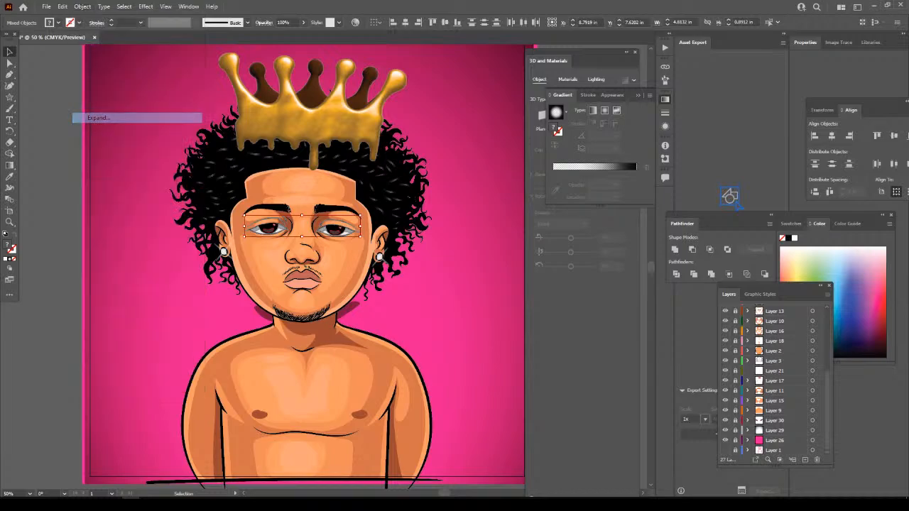
{"action": "left_click", "coordinate": [711, 274]}
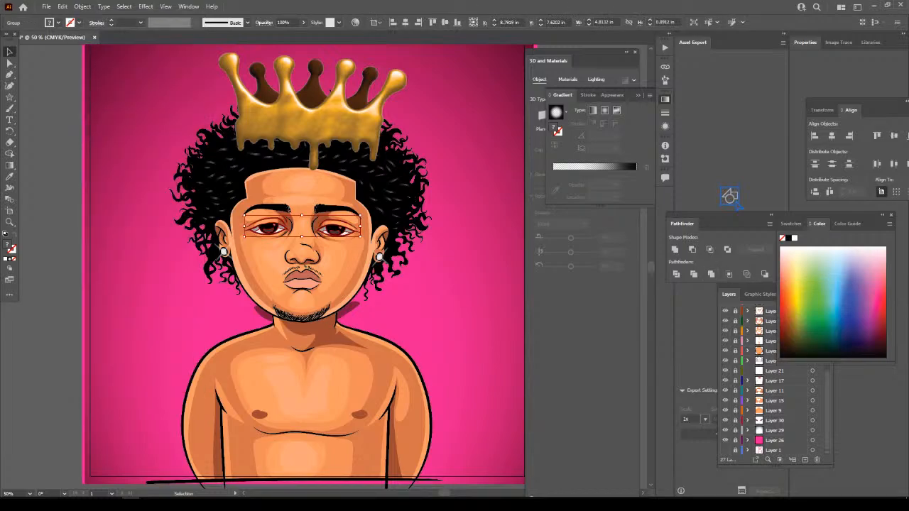
{"action": "scroll", "coordinate": [774, 381], "scroll_direction": "up", "scroll_amount": 4}
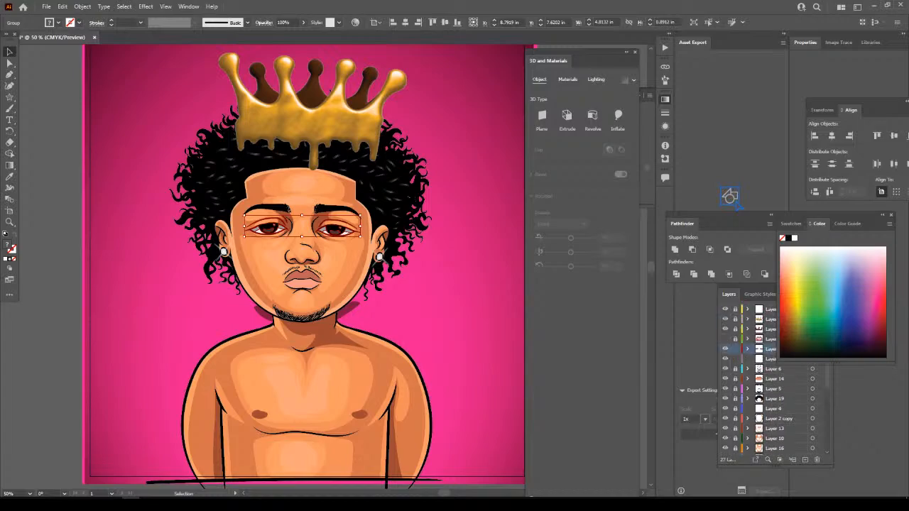
{"action": "left_click", "coordinate": [726, 349]}
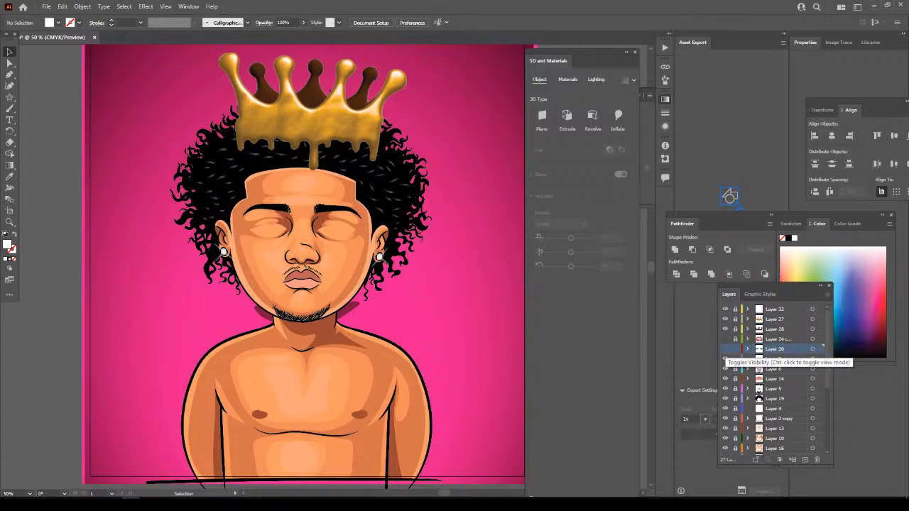
{"action": "left_click", "coordinate": [726, 349]}
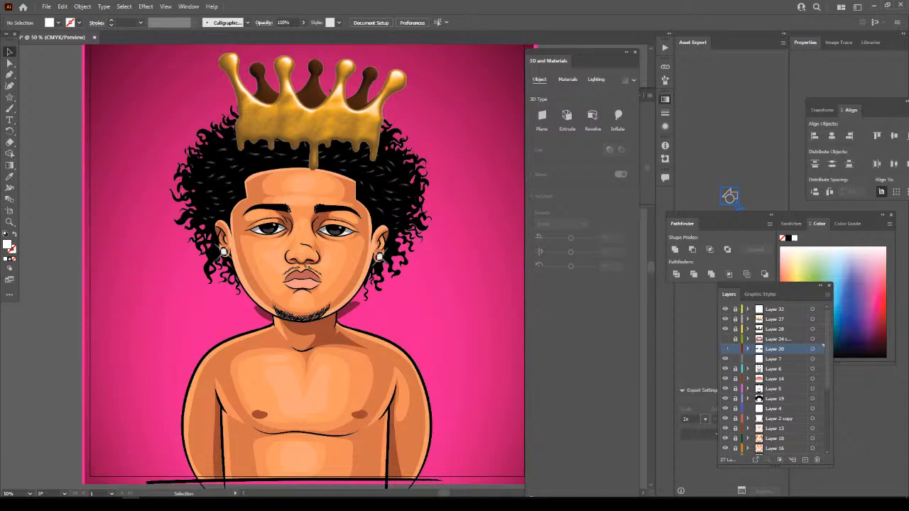
{"action": "left_click", "coordinate": [725, 349]}
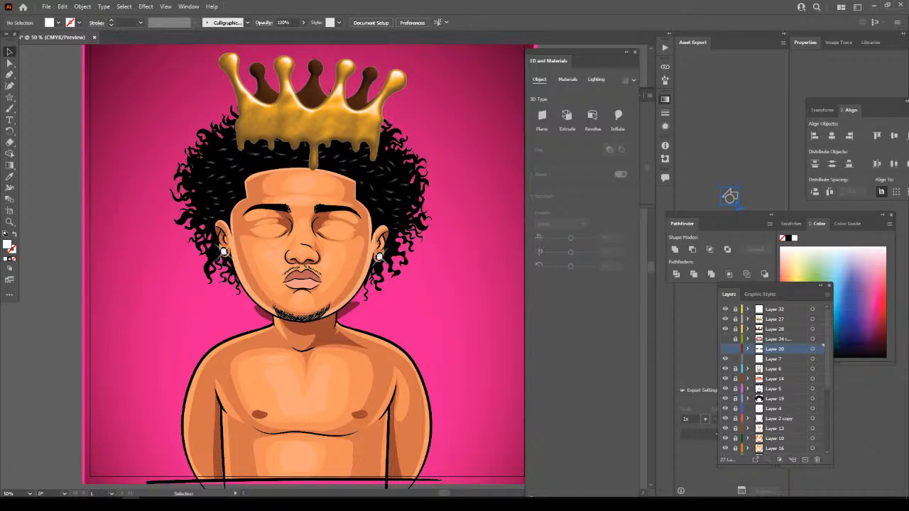
Leave only Layer 6 and Layer 14 unlocked among the facial feature layers, and briefly hide Layer 5 to check its contents.
{"action": "key", "text": "ctrl+plus"}
{"action": "key", "text": "ctrl+plus"}
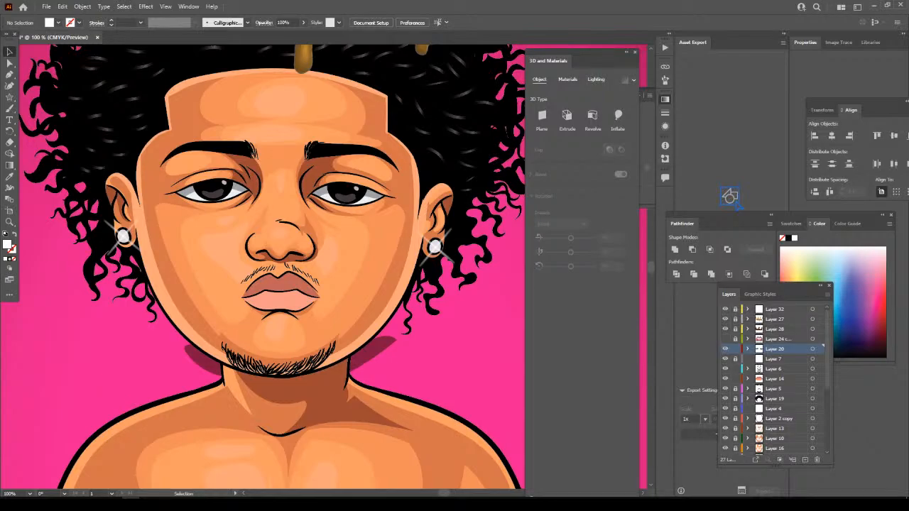
{"action": "left_click", "coordinate": [726, 387]}
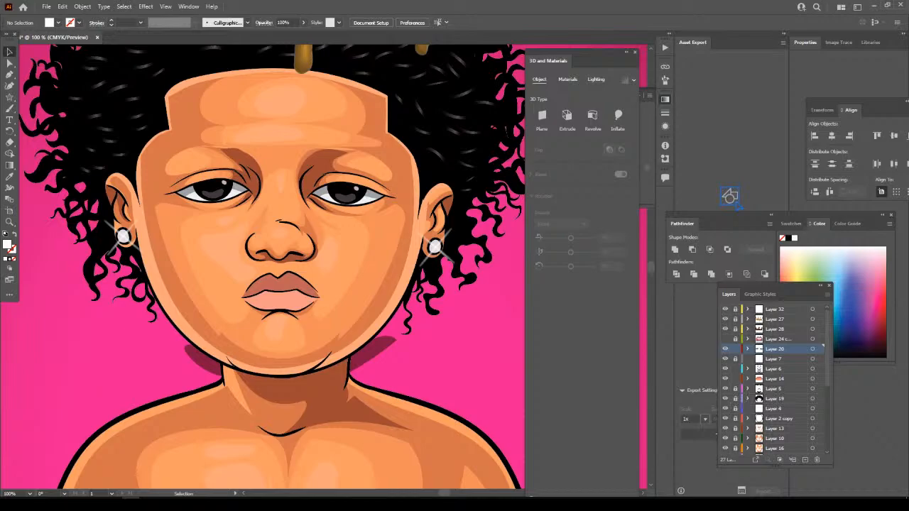
{"action": "left_click", "coordinate": [726, 387]}
{"action": "key", "text": "ctrl+minus"}
{"action": "key", "text": "ctrl+minus"}
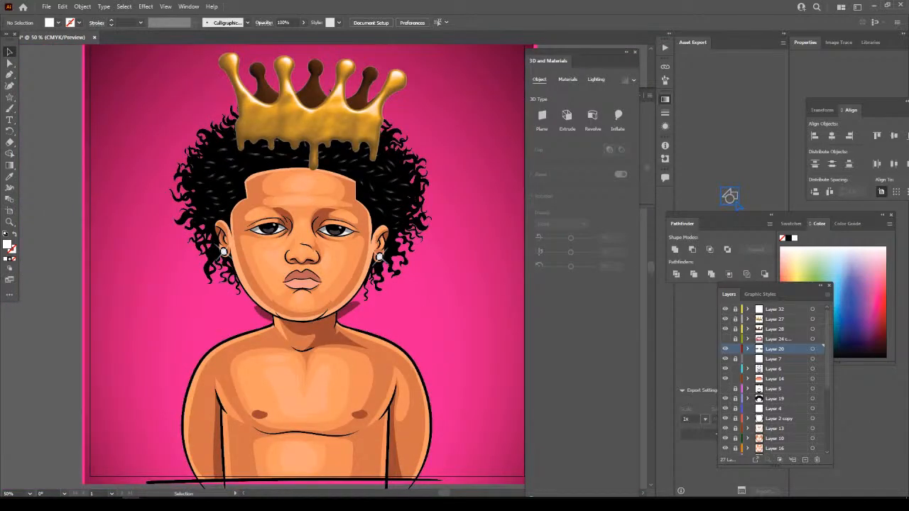
{"action": "key", "text": "ctrl+plus"}
{"action": "key", "text": "ctrl+plus"}
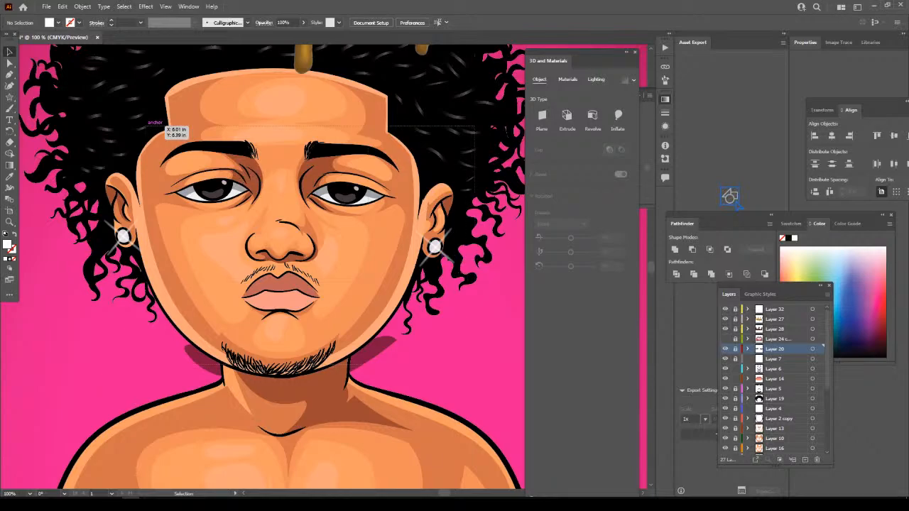
Select the nose and lip artwork, expand its appearance, and undo the first attempt to combine it.
{"action": "left_click_drag", "start_coordinate": [146, 125], "coordinate": [474, 365]}
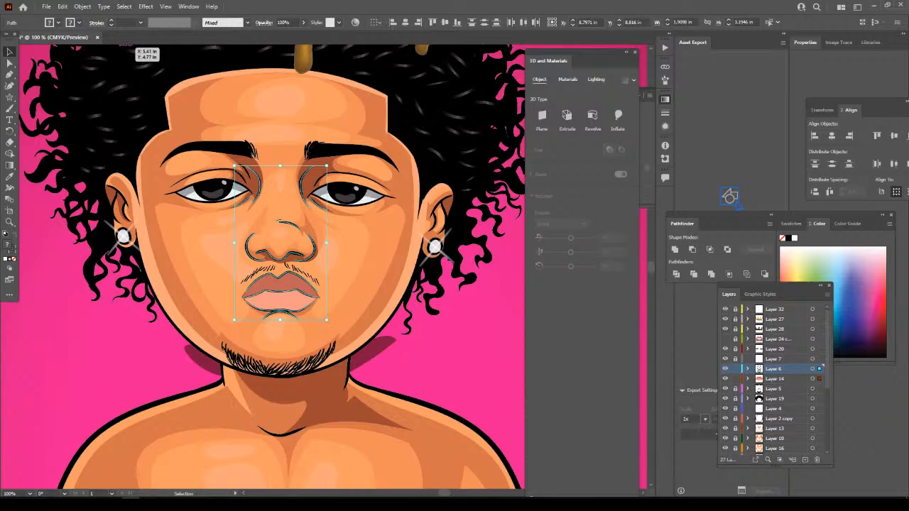
{"action": "left_click", "coordinate": [82, 6]}
{"action": "left_click", "coordinate": [112, 128]}
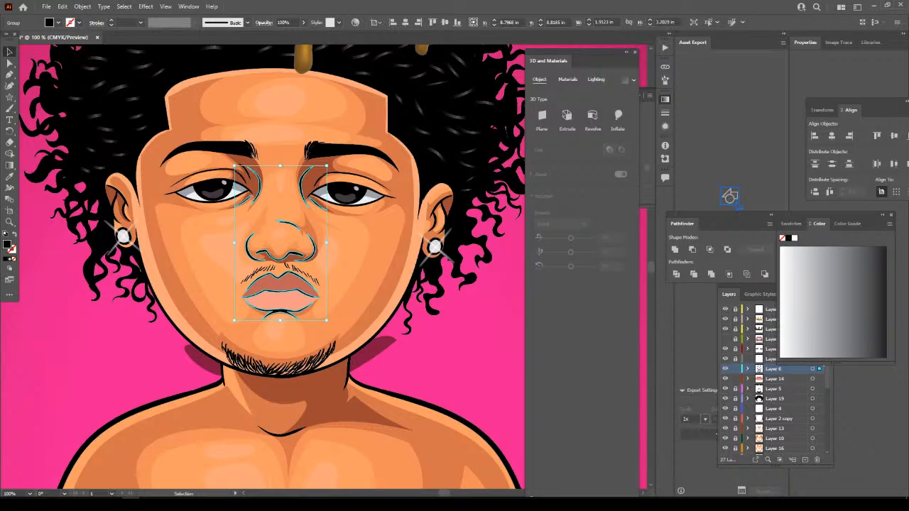
{"action": "key", "text": "ctrl+shift+a"}
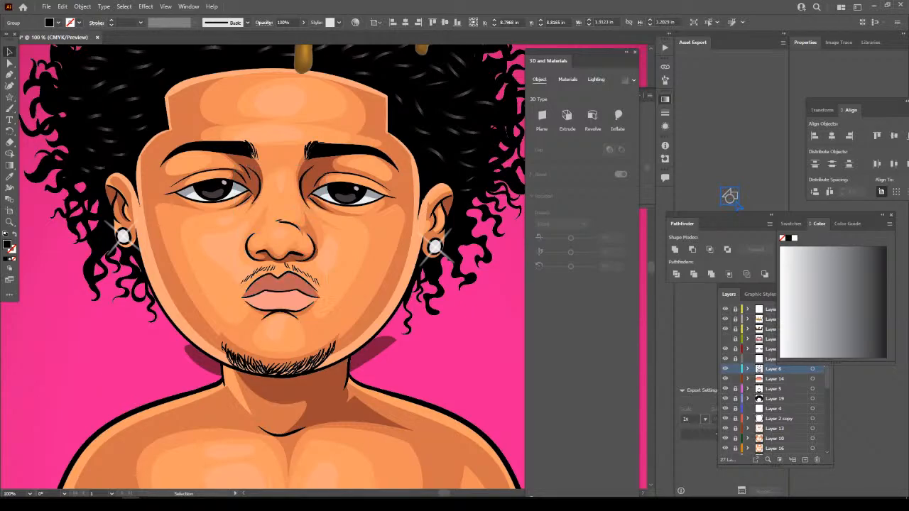
{"action": "key", "text": "ctrl+z"}
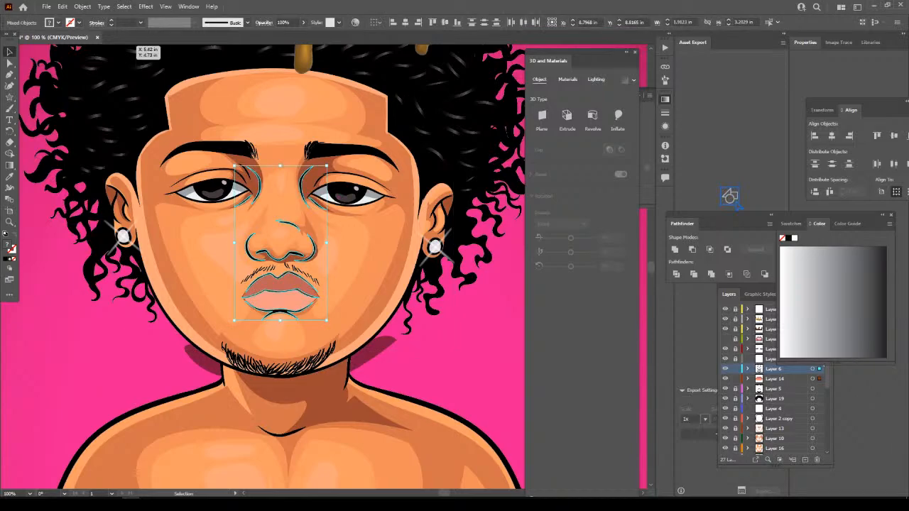
Expand the selected nose and lip artwork, combine it with Pathfinder Merge, and deselect it.
{"action": "left_click", "coordinate": [83, 6]}
{"action": "left_click", "coordinate": [98, 118]}
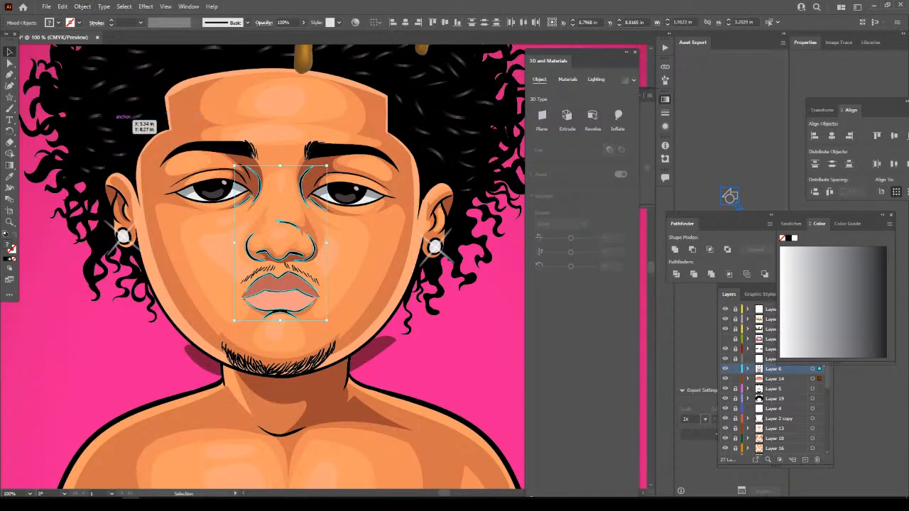
{"action": "left_click", "coordinate": [711, 274]}
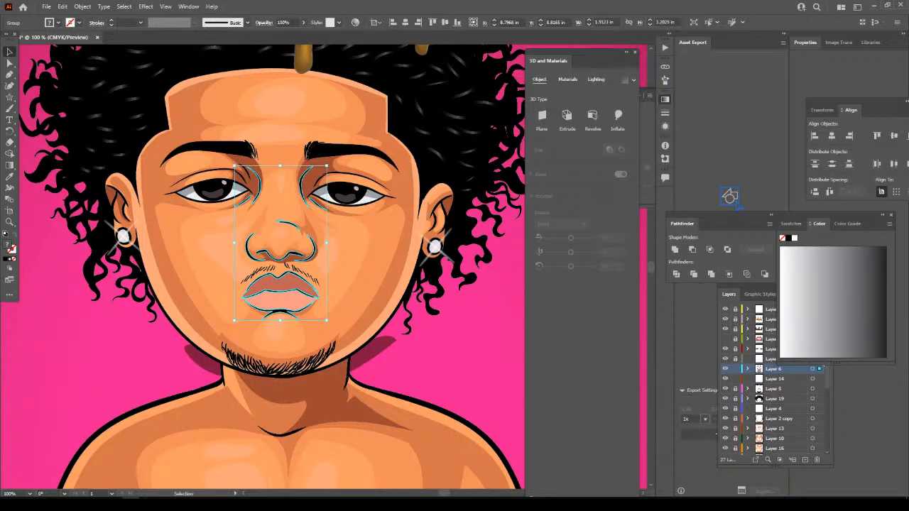
{"action": "key", "text": "ctrl+shift+a"}
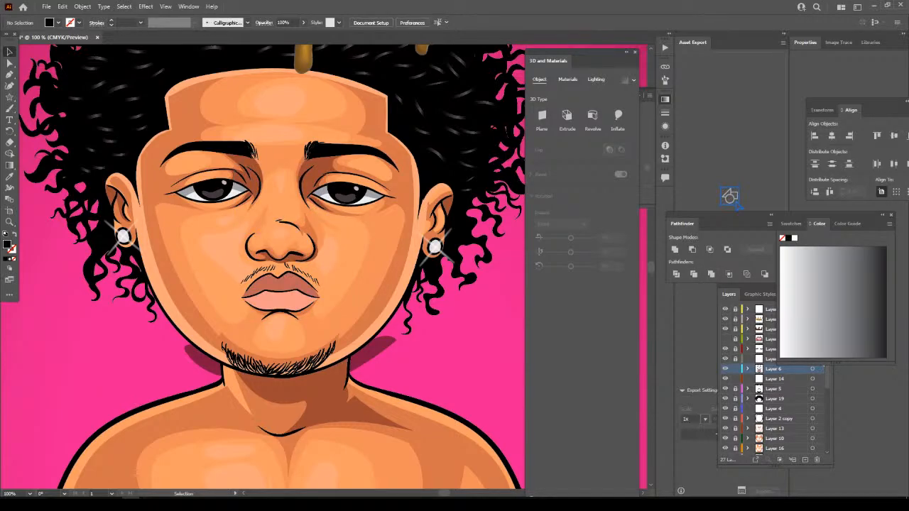
Lock Layer 6 and delete the emptied Layer 14.
{"action": "left_click", "coordinate": [735, 369]}
{"action": "left_click", "coordinate": [782, 379]}
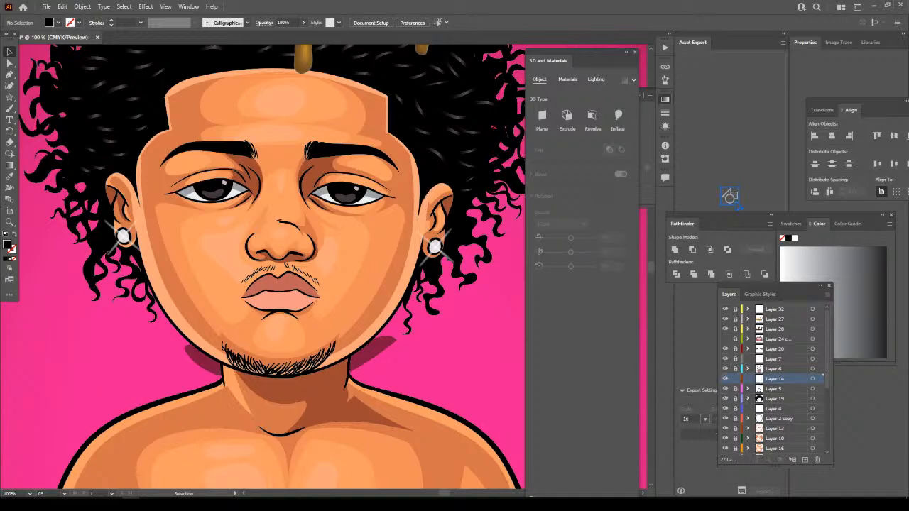
{"action": "left_click", "coordinate": [817, 459]}
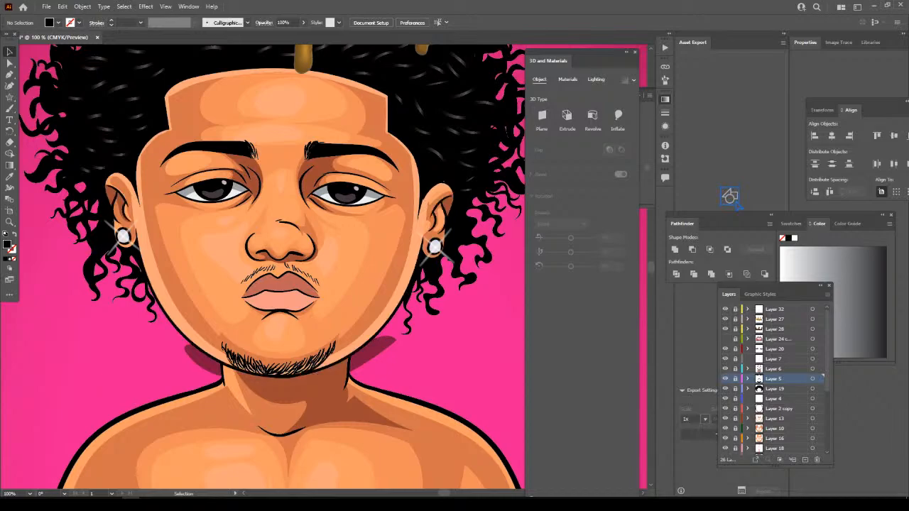
Select the face artwork on Layer 13 and combine it with Pathfinder Merge.
{"action": "scroll", "coordinate": [774, 380], "scroll_direction": "down", "scroll_amount": 1}
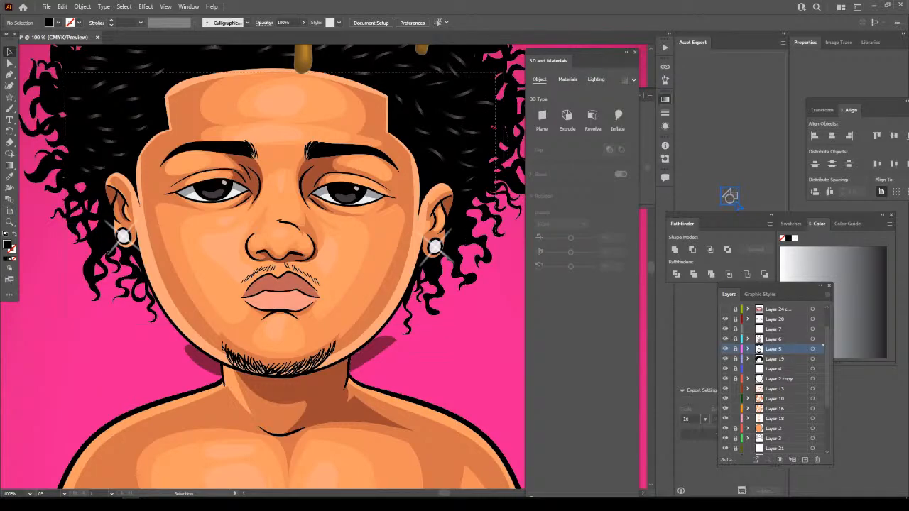
{"action": "left_click", "coordinate": [813, 388]}
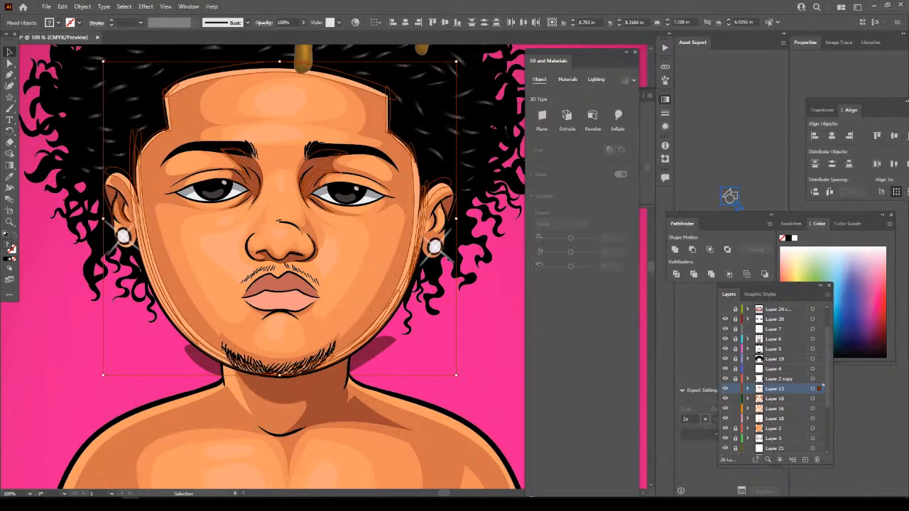
{"action": "left_click", "coordinate": [711, 274]}
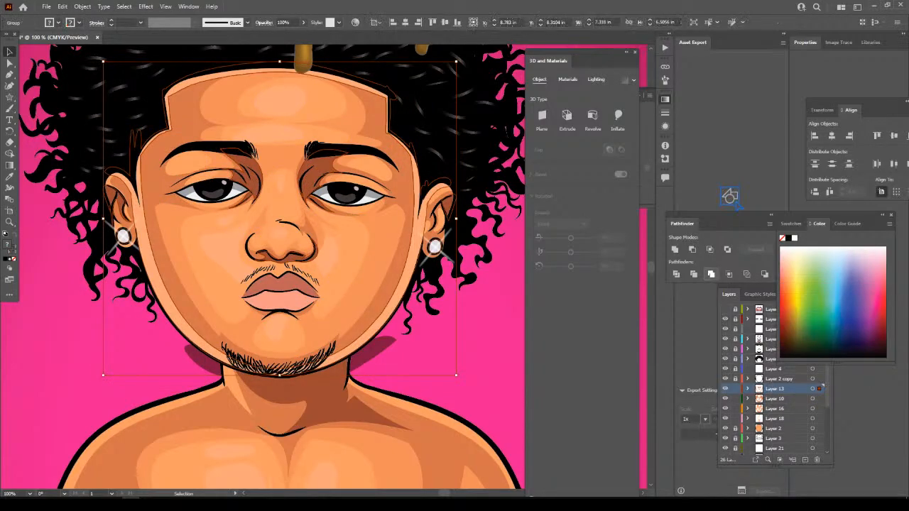
{"action": "left_click_drag", "start_coordinate": [83, 94], "coordinate": [98, 97]}
Select the face artwork on Layers 13, 10, 16 and 18, expand its fill and stroke, combine it with Pathfinder Merge, and deselect it.
{"action": "left_click_drag", "start_coordinate": [66, 68], "coordinate": [477, 273]}
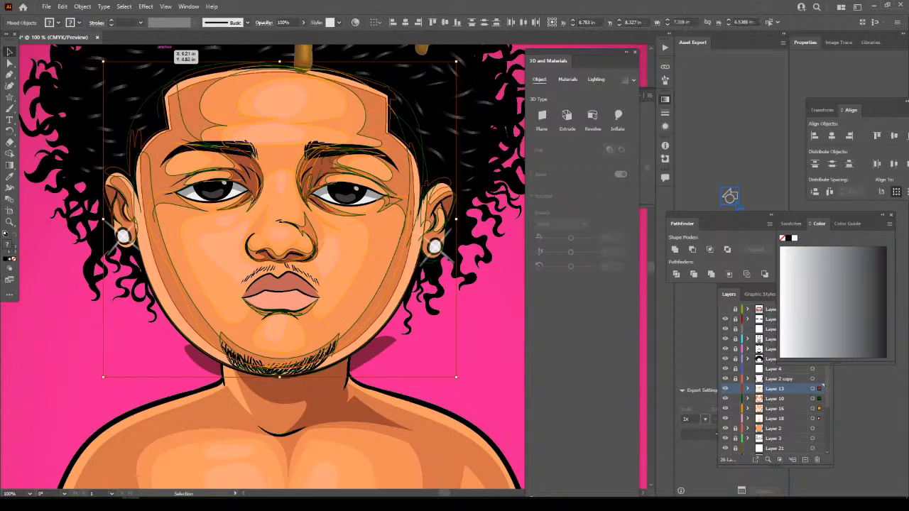
{"action": "left_click", "coordinate": [83, 6]}
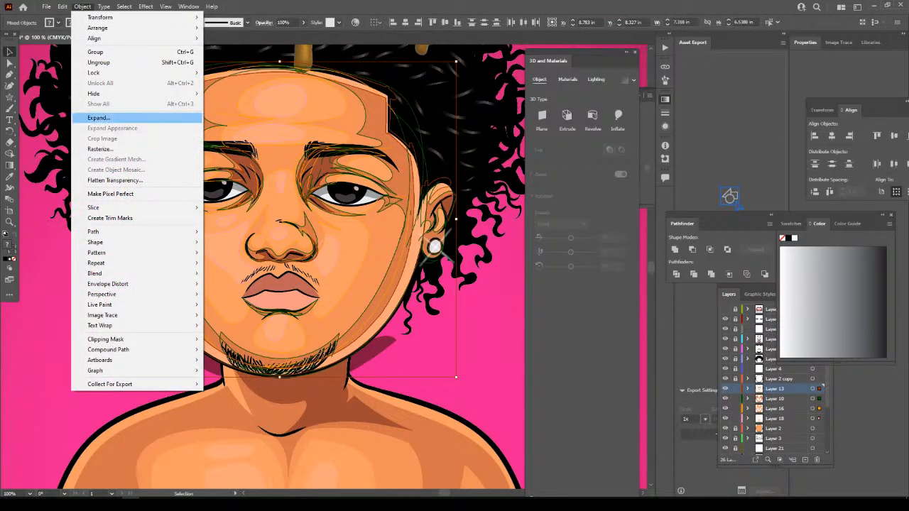
{"action": "left_click", "coordinate": [100, 118]}
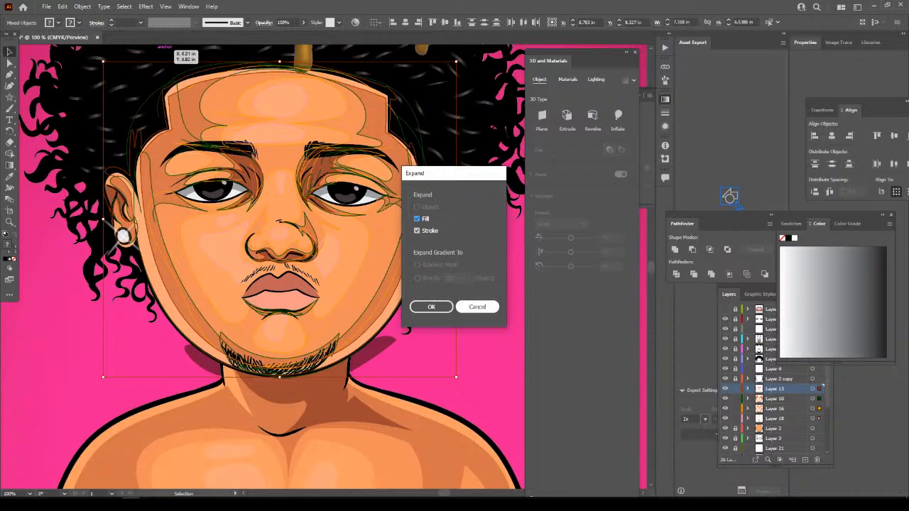
{"action": "left_click", "coordinate": [477, 307]}
{"action": "left_click", "coordinate": [82, 6]}
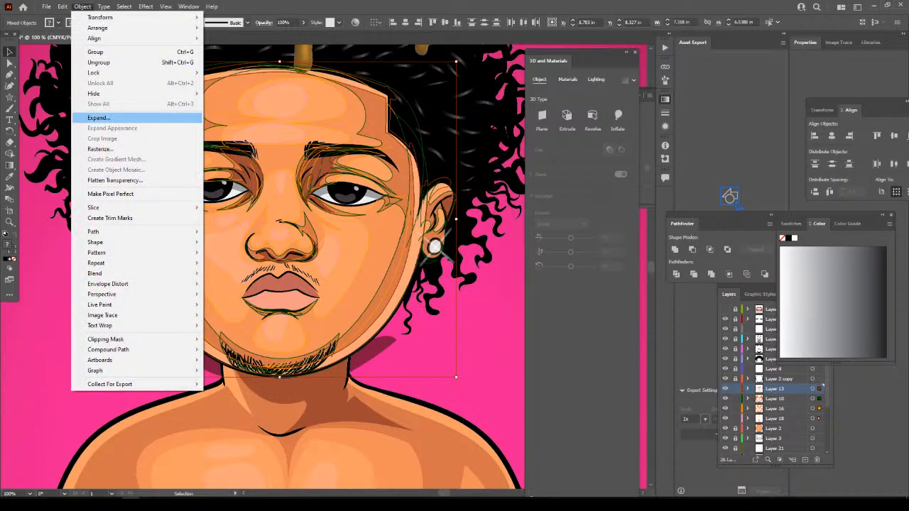
{"action": "left_click", "coordinate": [100, 118]}
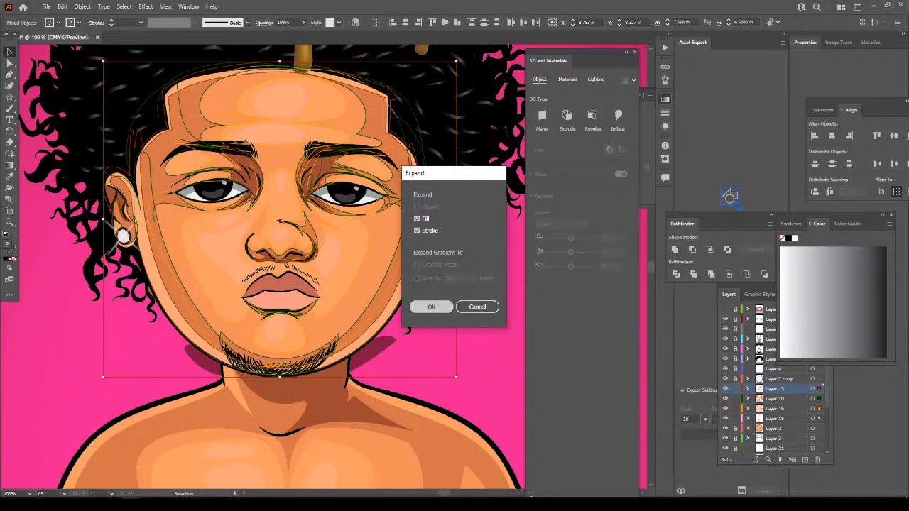
{"action": "left_click", "coordinate": [431, 307]}
{"action": "left_click", "coordinate": [711, 274]}
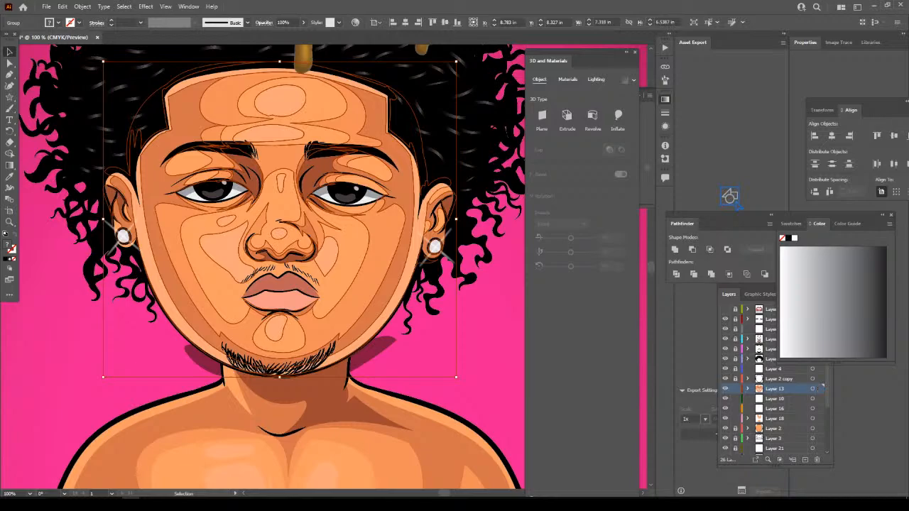
{"action": "key", "text": "ctrl+shift+a"}
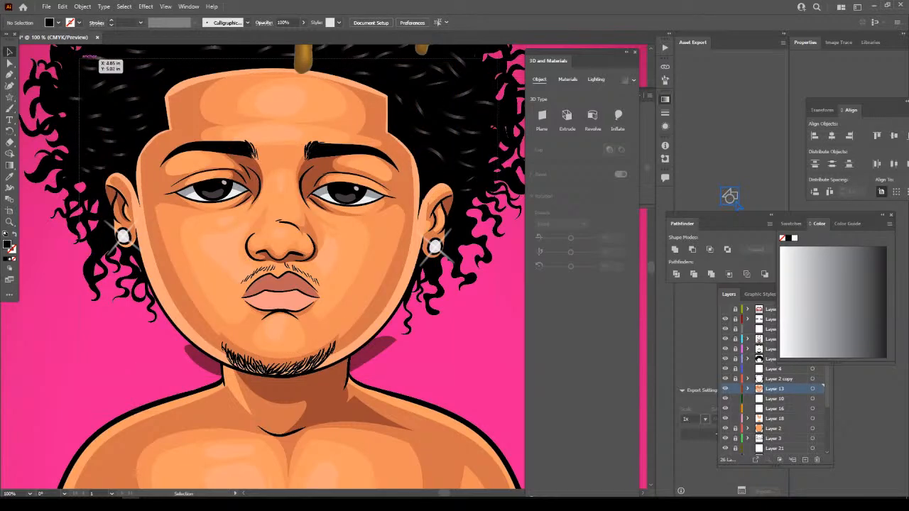
Select the face artwork on Layer 13, expand it, combine it with Pathfinder Merge, and lock the layer.
{"action": "left_click_drag", "start_coordinate": [80, 58], "coordinate": [81, 58]}
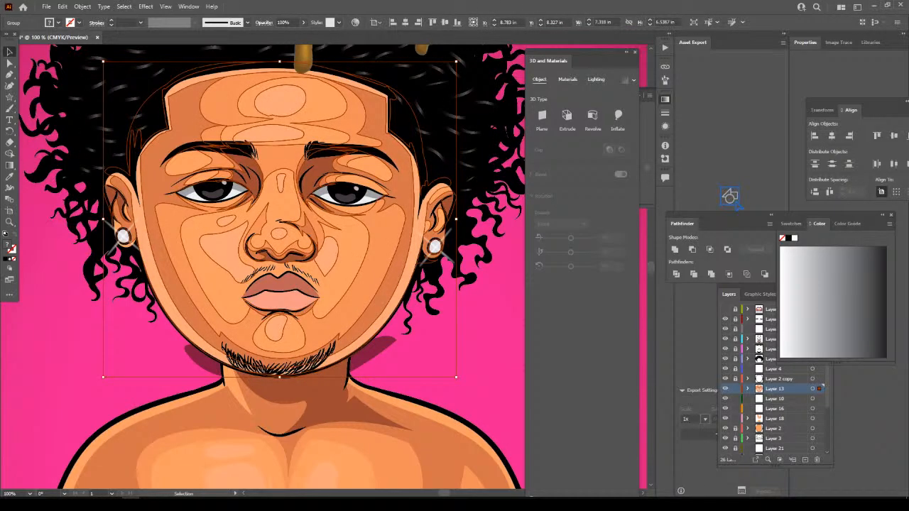
{"action": "left_click", "coordinate": [83, 7]}
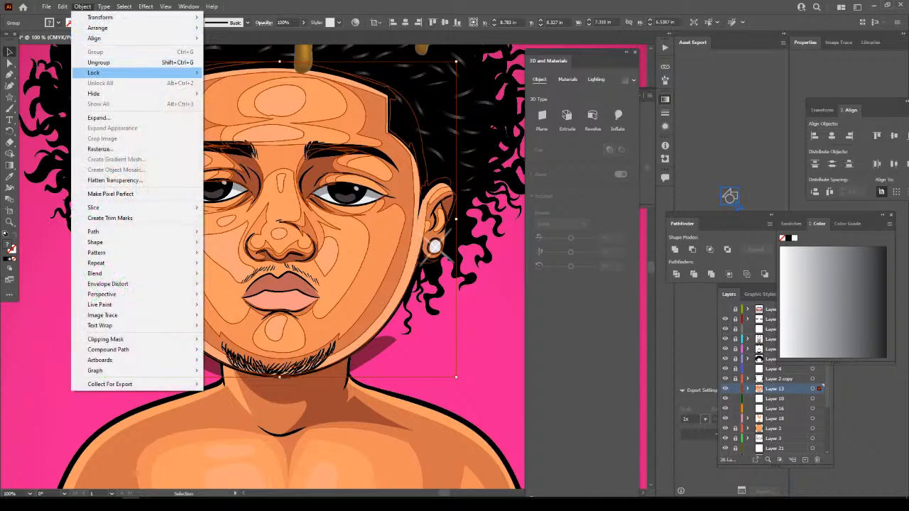
{"action": "left_click", "coordinate": [111, 117]}
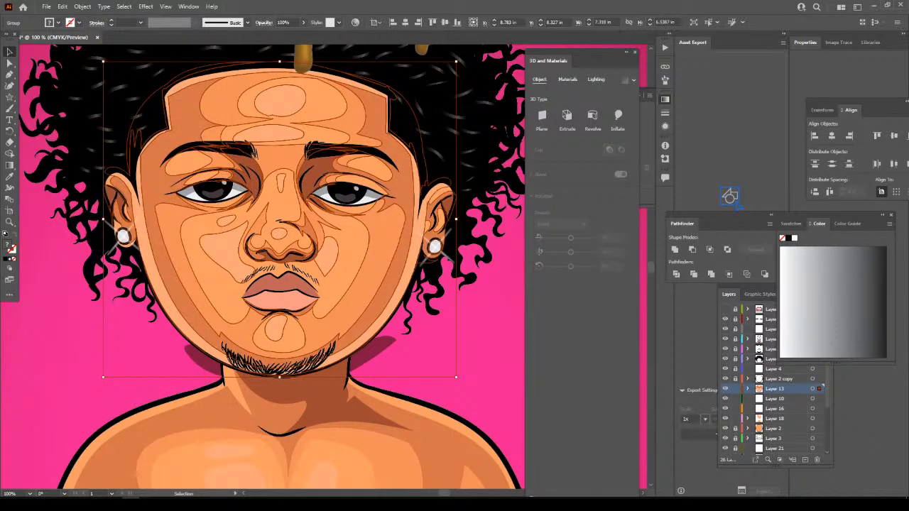
{"action": "left_click", "coordinate": [711, 274]}
{"action": "left_click", "coordinate": [735, 388]}
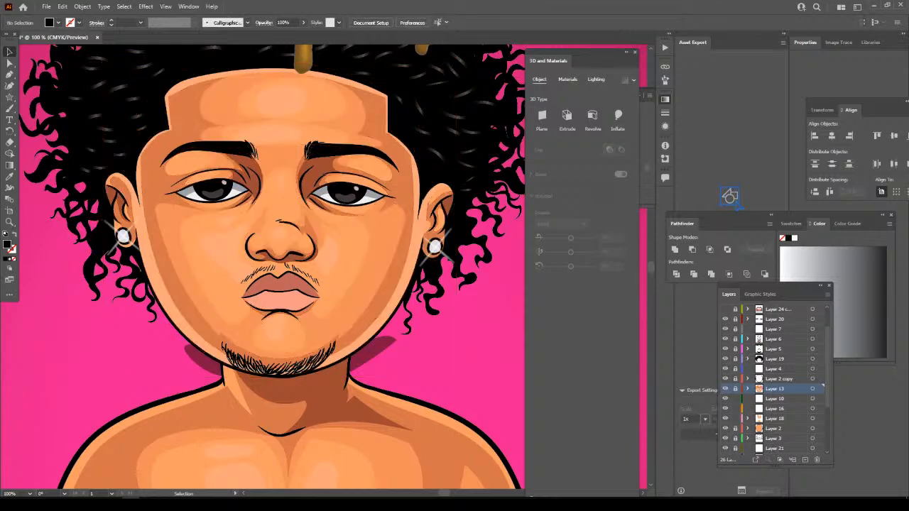
Delete the emptied Layers 10 and 16.
{"action": "left_click", "coordinate": [775, 398]}
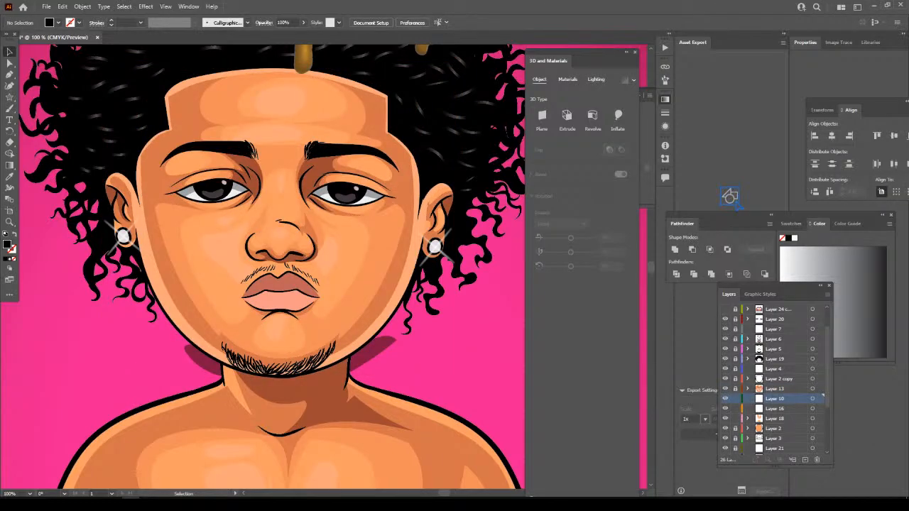
{"action": "left_click", "coordinate": [817, 460]}
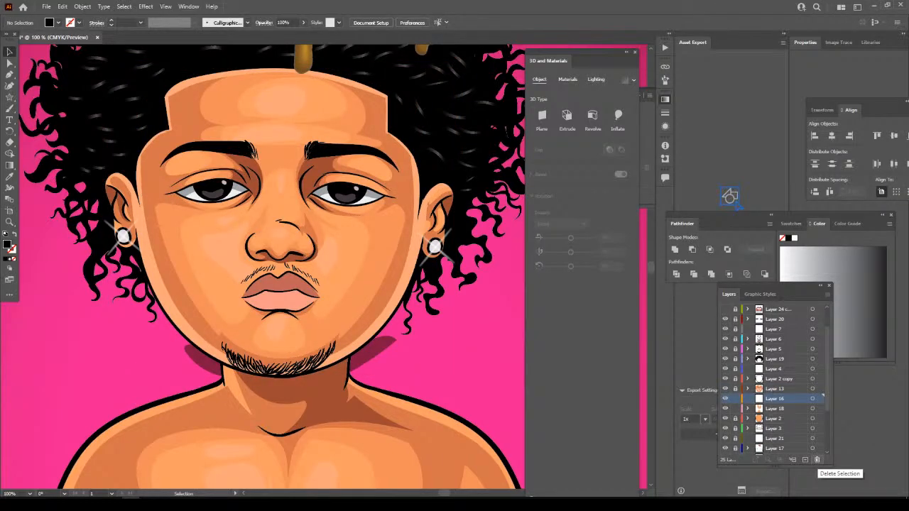
{"action": "left_click", "coordinate": [817, 460]}
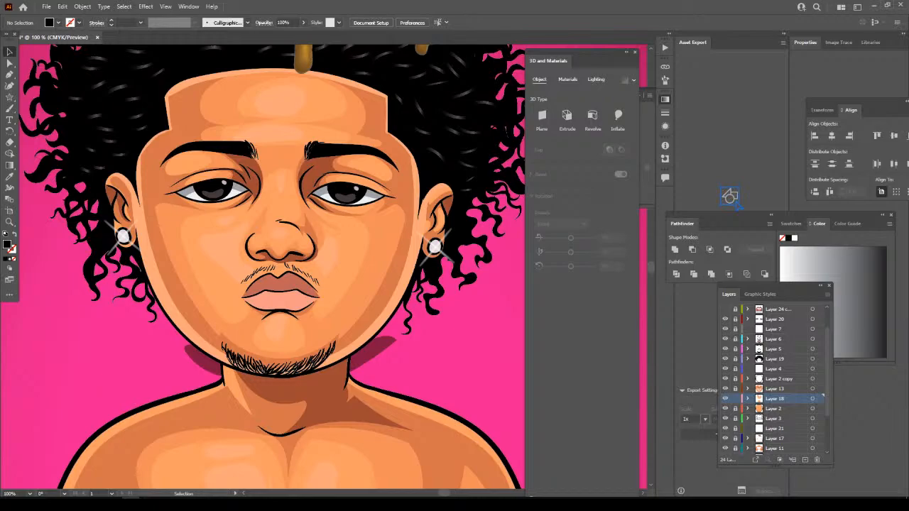
Hide and show Layer 18 to check its artwork, and move the layer directly below Layer 3.
{"action": "left_click", "coordinate": [725, 399]}
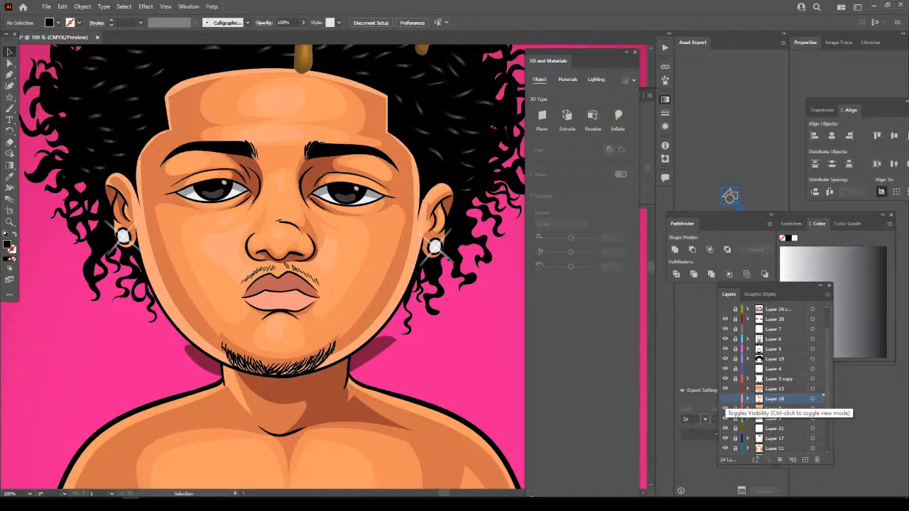
{"action": "key", "text": "ctrl+minus"}
{"action": "key", "text": "ctrl+minus"}
{"action": "key", "text": "ctrl+minus"}
{"action": "key", "text": "ctrl+minus"}
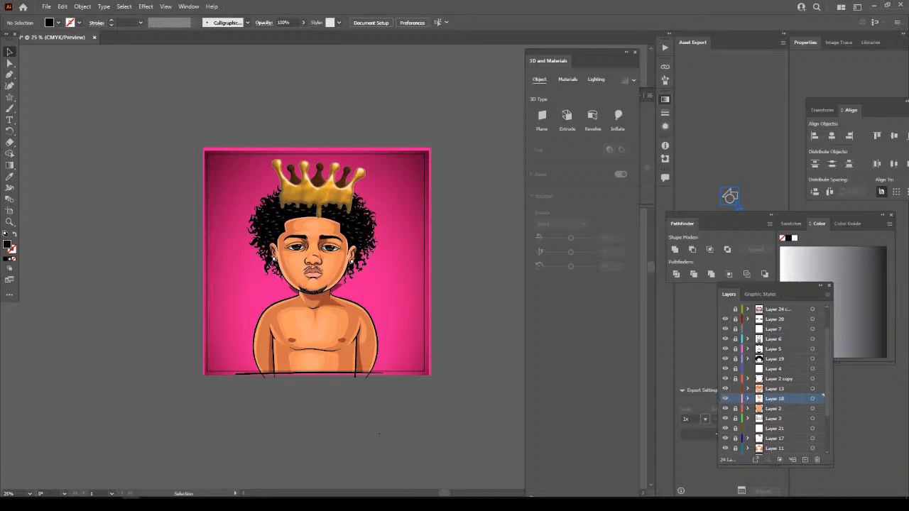
{"action": "key", "text": "ctrl+plus"}
{"action": "key", "text": "ctrl+plus"}
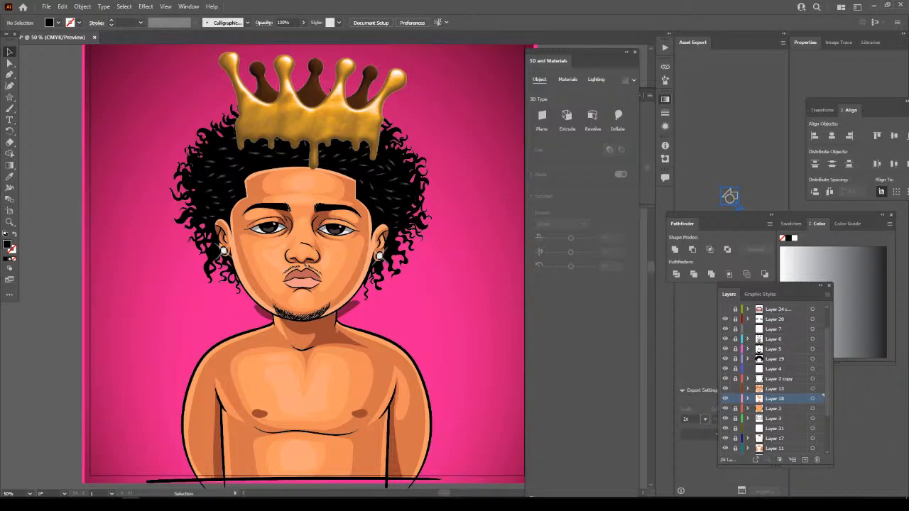
{"action": "left_click", "coordinate": [725, 398]}
{"action": "left_click_drag", "start_coordinate": [775, 398], "coordinate": [774, 423]}
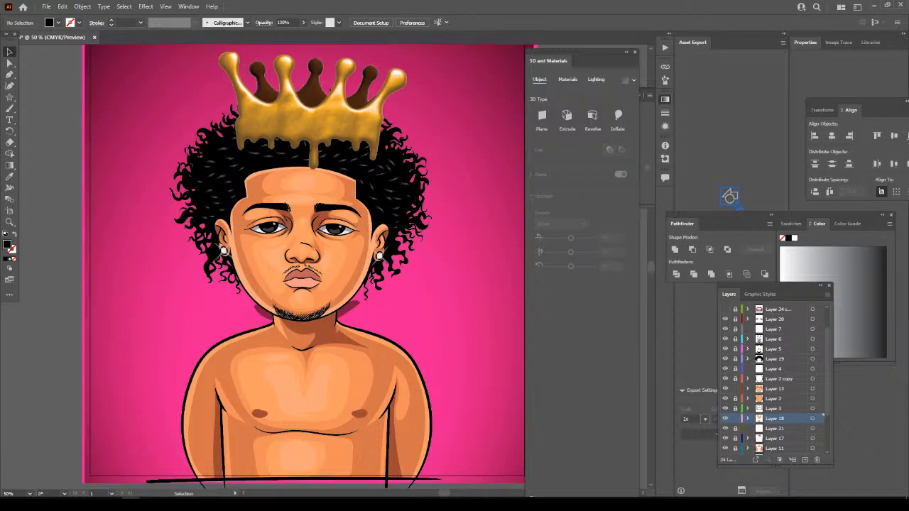
Hide Layer 9 and show it again to check which body artwork it holds.
{"action": "scroll", "coordinate": [774, 405], "scroll_direction": "down", "scroll_amount": 3}
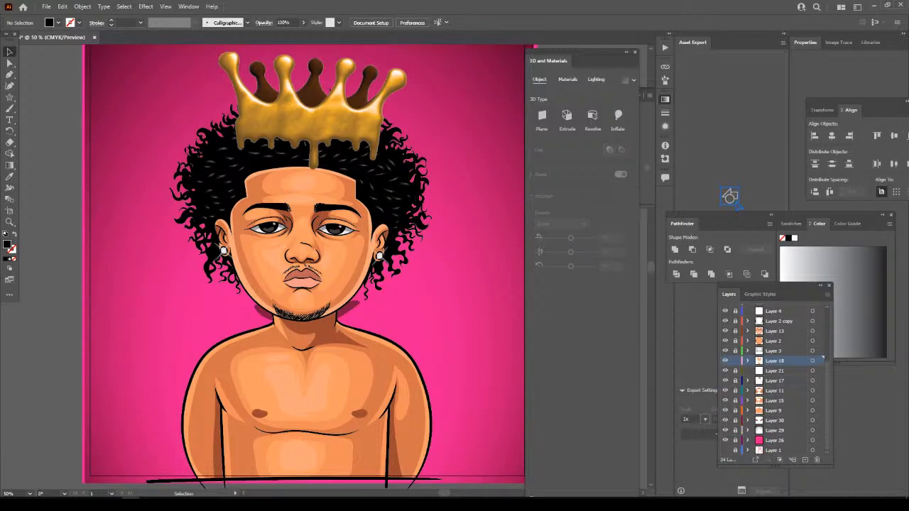
{"action": "left_click", "coordinate": [725, 411]}
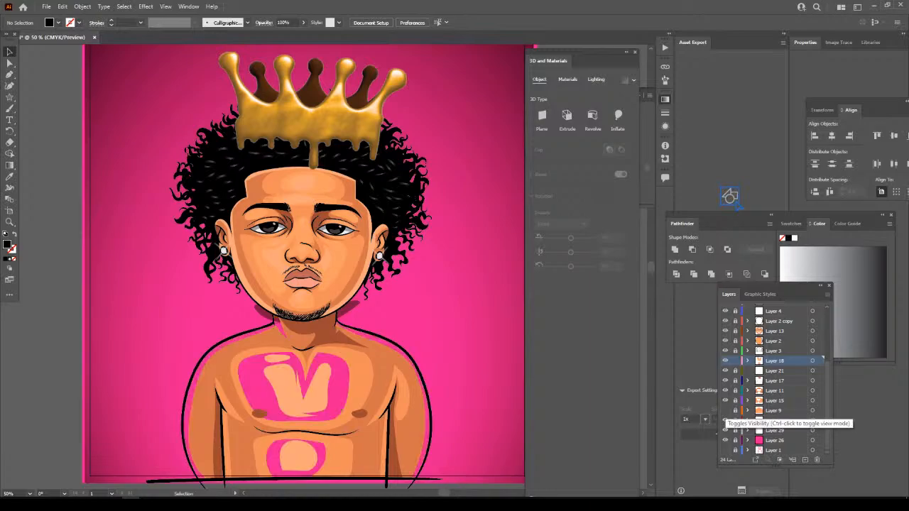
{"action": "left_click", "coordinate": [725, 410]}
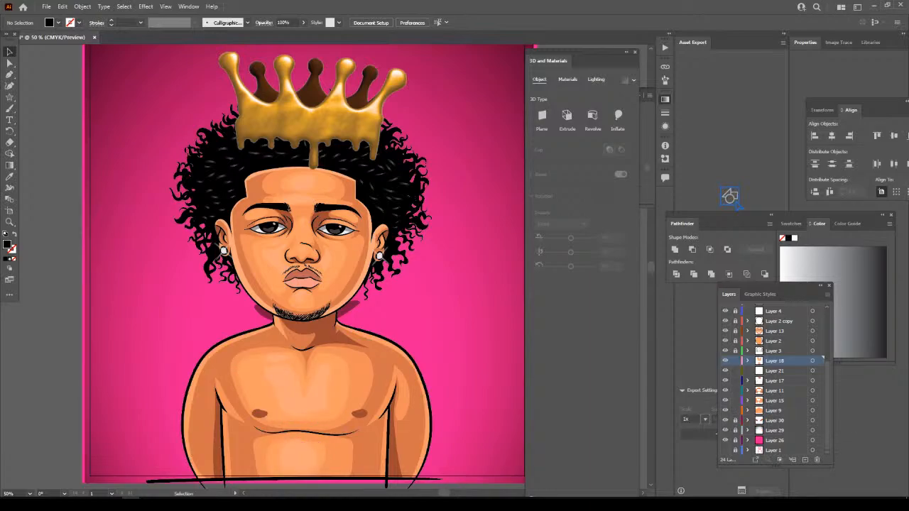
{"action": "scroll", "coordinate": [304, 267], "scroll_direction": "down", "scroll_amount": 1}
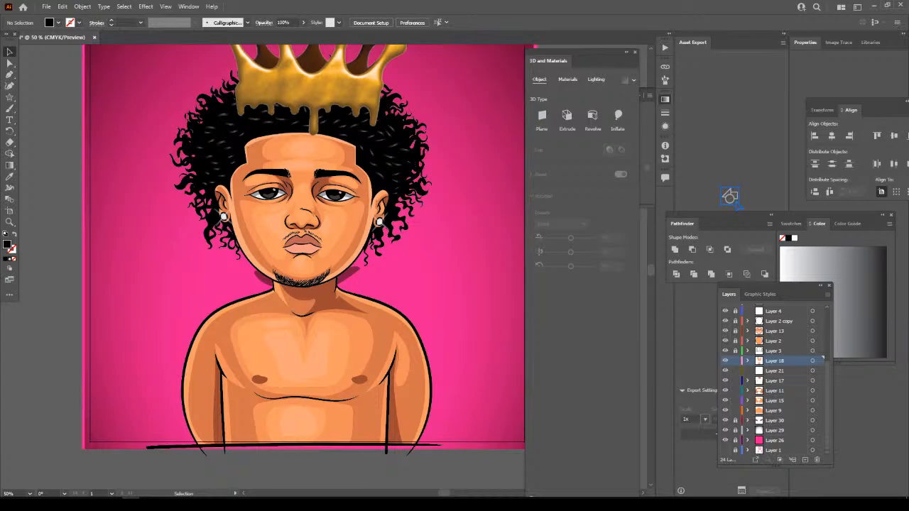
Select the body artwork on Layers 18, 17, 11, 15 and 9, expand it, combine it with Pathfinder Merge, and lock Layer 18.
{"action": "left_click", "coordinate": [821, 361]}
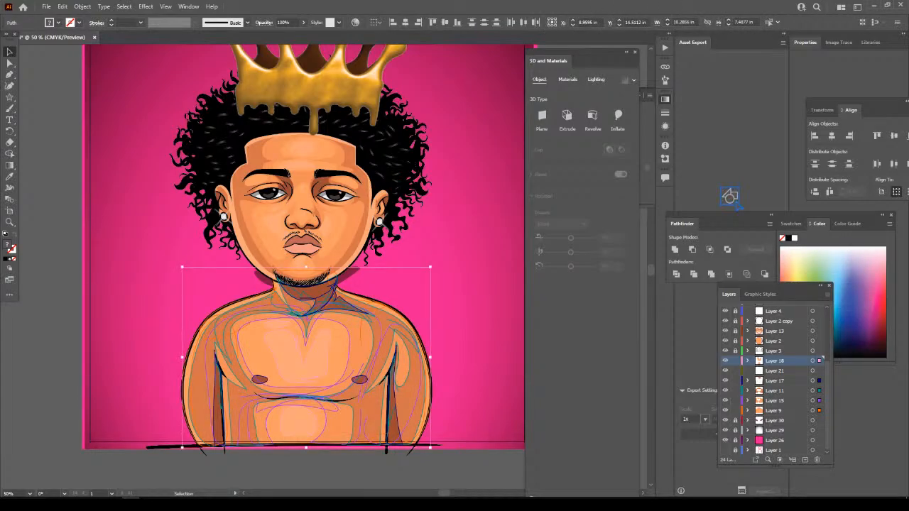
{"action": "left_click", "coordinate": [83, 6]}
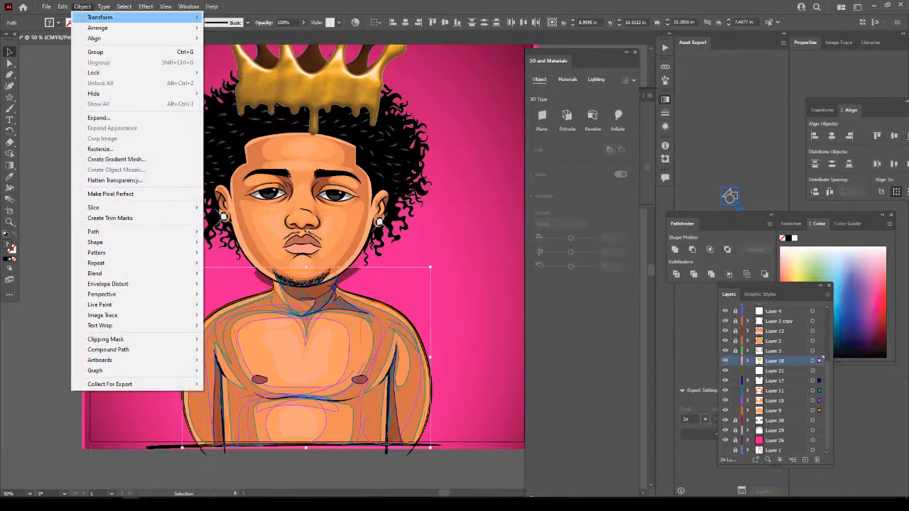
{"action": "left_click", "coordinate": [187, 118]}
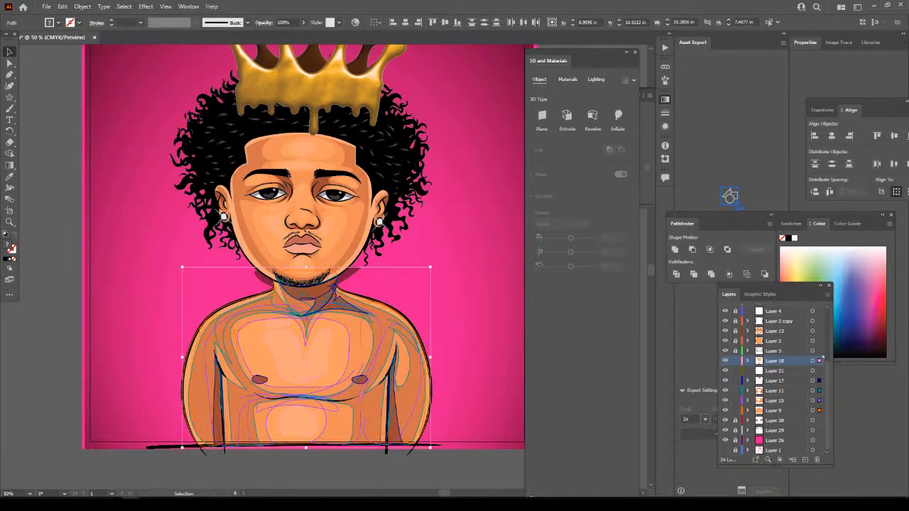
{"action": "left_click", "coordinate": [83, 6]}
{"action": "left_click", "coordinate": [187, 118]}
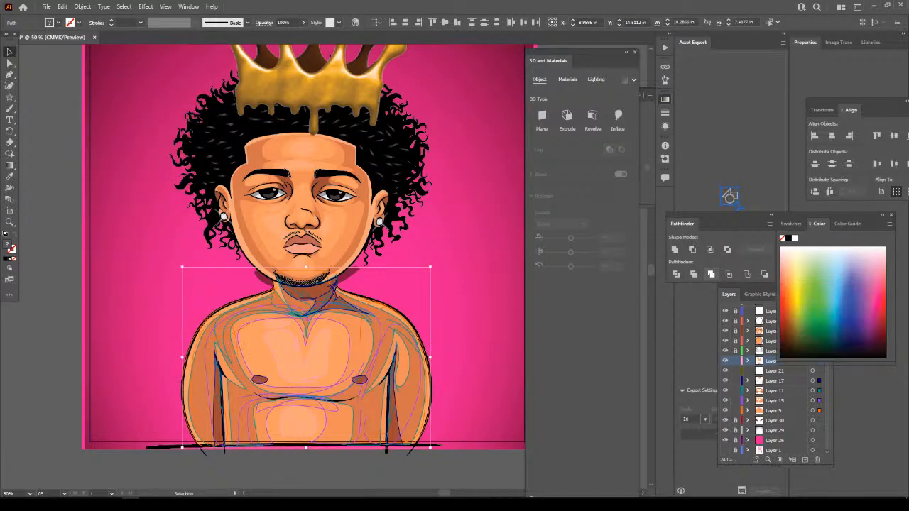
{"action": "left_click", "coordinate": [711, 274]}
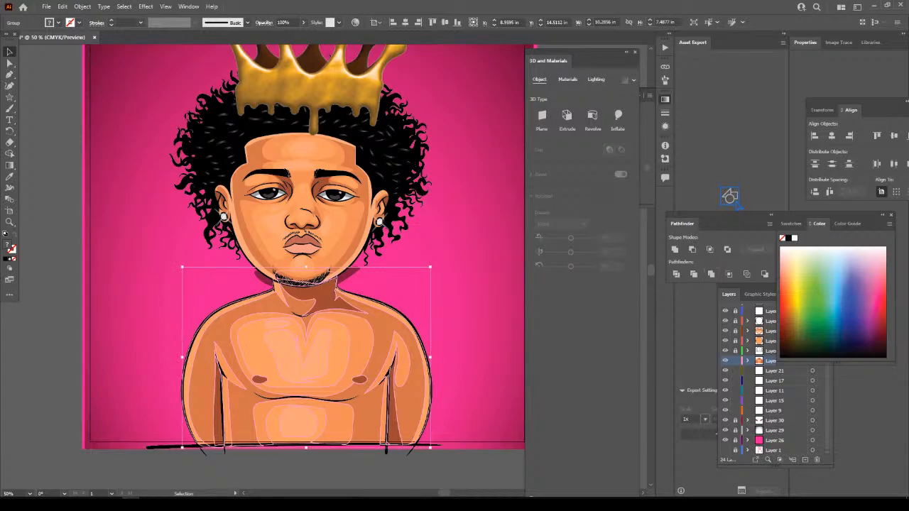
{"action": "left_click", "coordinate": [735, 361]}
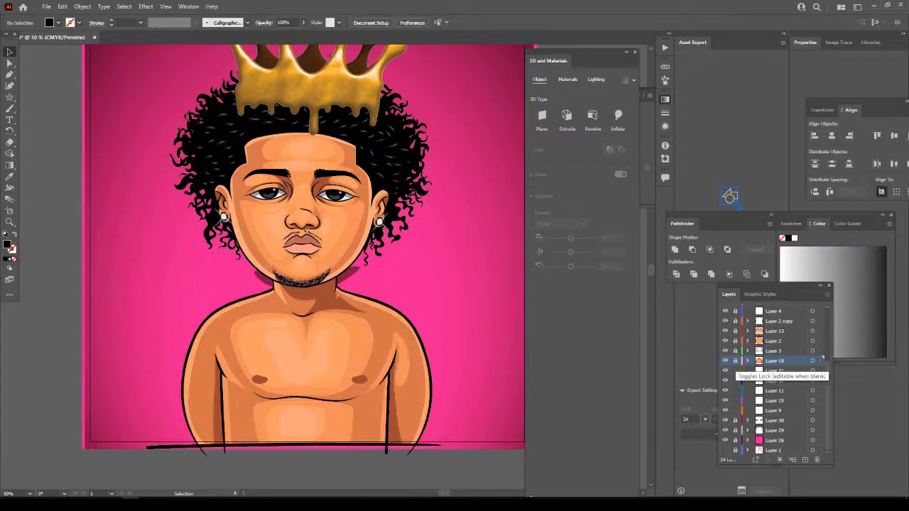
Delete the empty Layers 21, 17, 11, 15 and 9.
{"action": "left_click", "coordinate": [774, 371]}
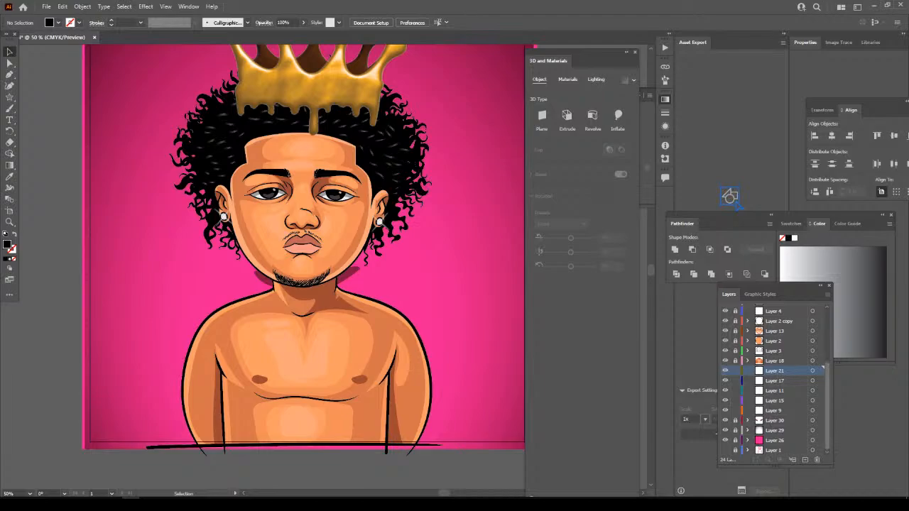
{"action": "left_click", "coordinate": [817, 459]}
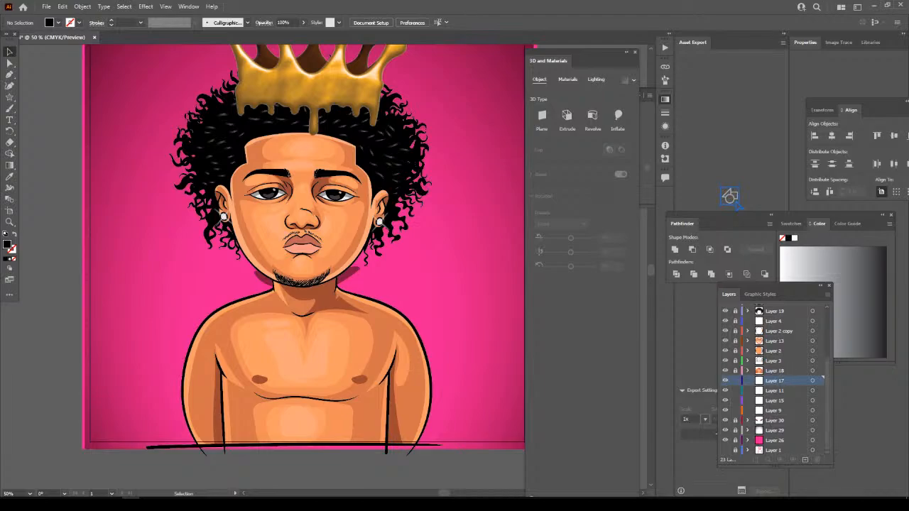
{"action": "left_click", "coordinate": [817, 460]}
{"action": "left_click", "coordinate": [816, 459]}
{"action": "left_click", "coordinate": [817, 460]}
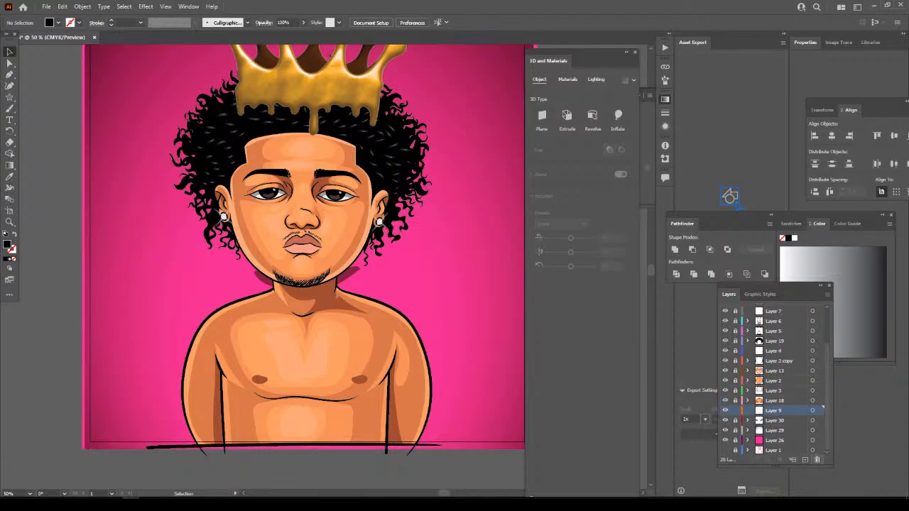
{"action": "left_click", "coordinate": [817, 459]}
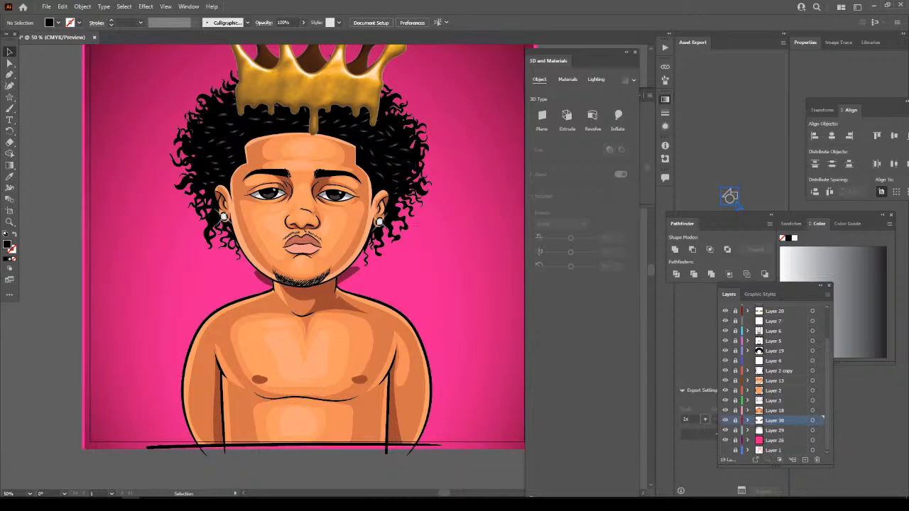
Delete the empty Layers 7 and 4 from the upper part of the layer stack.
{"action": "scroll", "coordinate": [774, 380], "scroll_direction": "up", "scroll_amount": 2}
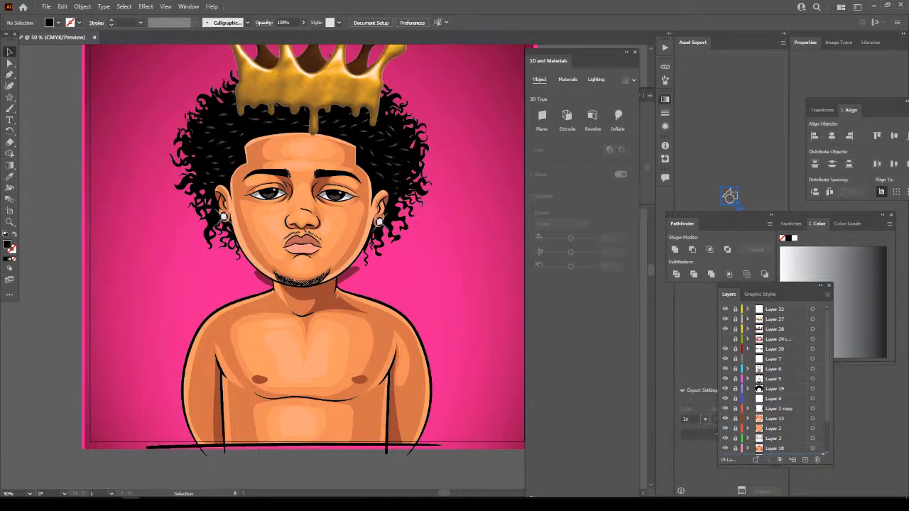
{"action": "left_click", "coordinate": [725, 399]}
{"action": "left_click", "coordinate": [785, 359]}
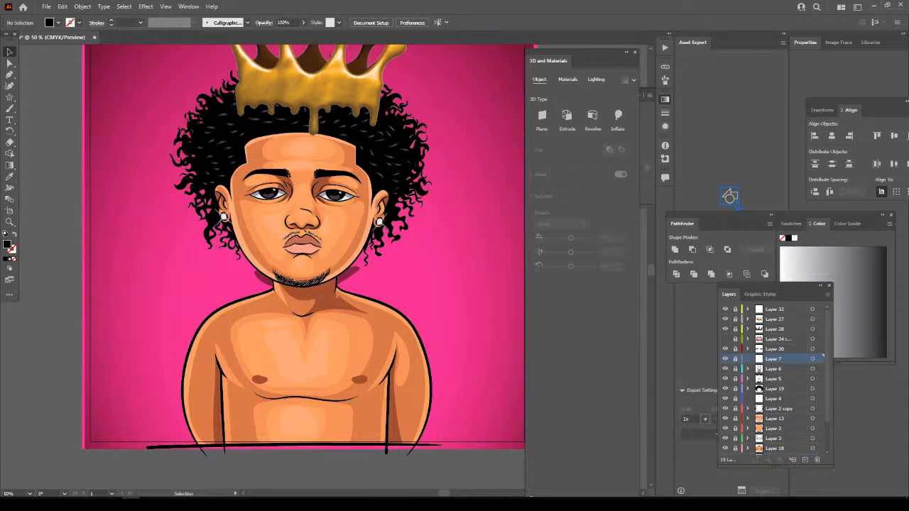
{"action": "left_click", "coordinate": [817, 460]}
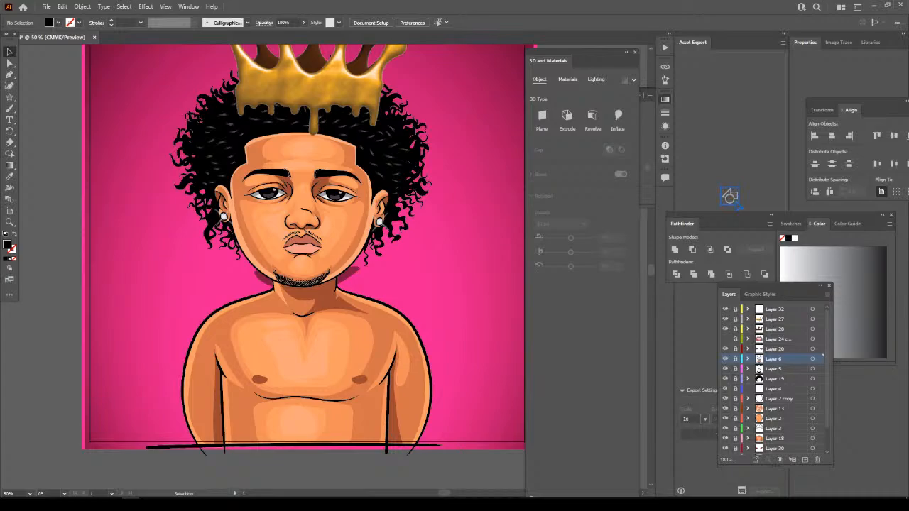
{"action": "scroll", "coordinate": [304, 263], "scroll_direction": "up", "scroll_amount": 2}
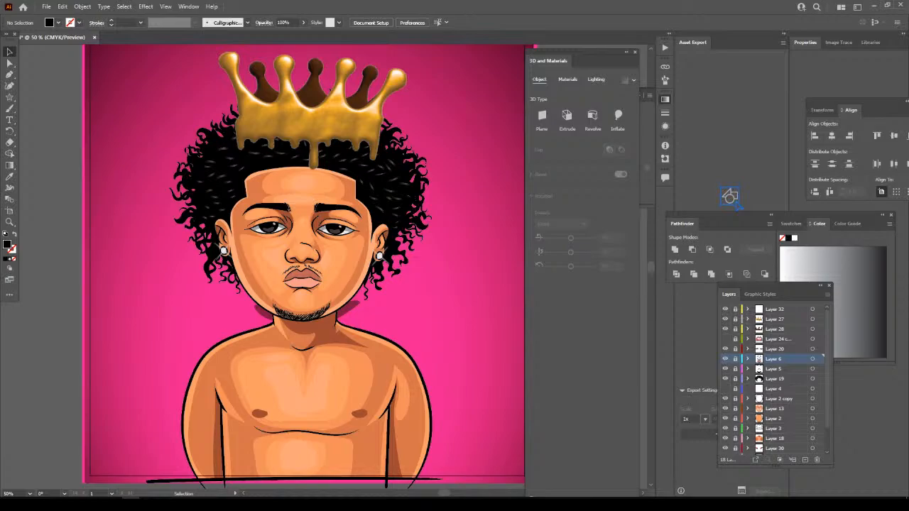
{"action": "left_click", "coordinate": [784, 388]}
{"action": "left_click", "coordinate": [817, 459]}
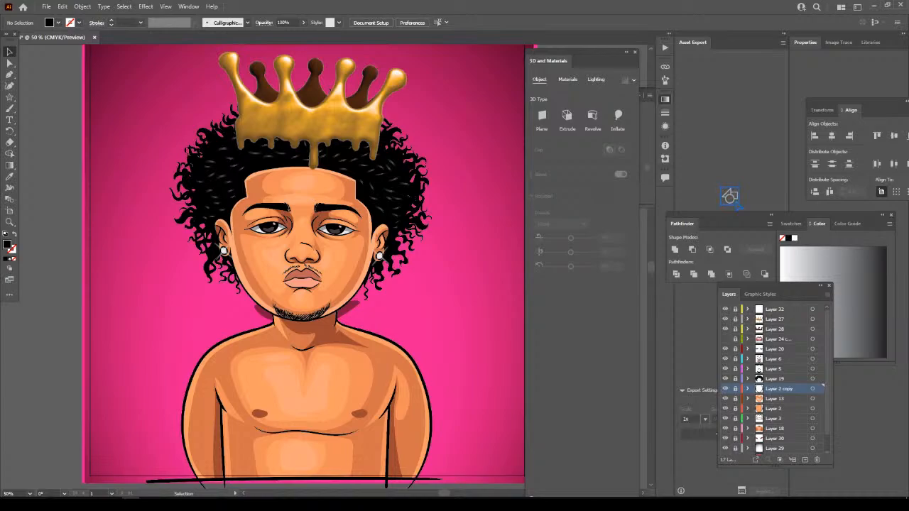
Show the hidden pink hoodie layer above Layer 20 and review the whole portrait.
{"action": "left_click", "coordinate": [726, 348]}
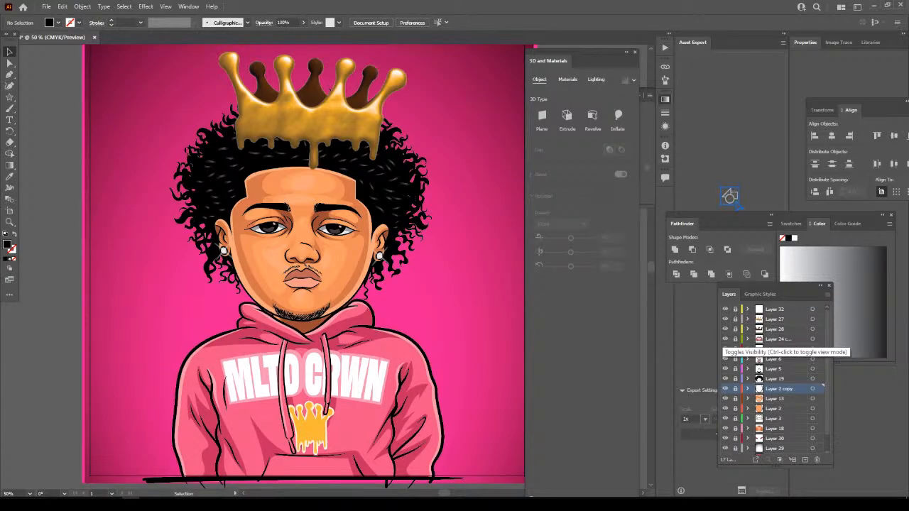
{"action": "key", "text": "ctrl+minus"}
{"action": "key", "text": "ctrl+minus"}
{"action": "key", "text": "ctrl+plus"}
{"action": "scroll", "coordinate": [327, 263], "scroll_direction": "left", "scroll_amount": 4}
{"action": "key", "text": "ctrl+plus"}
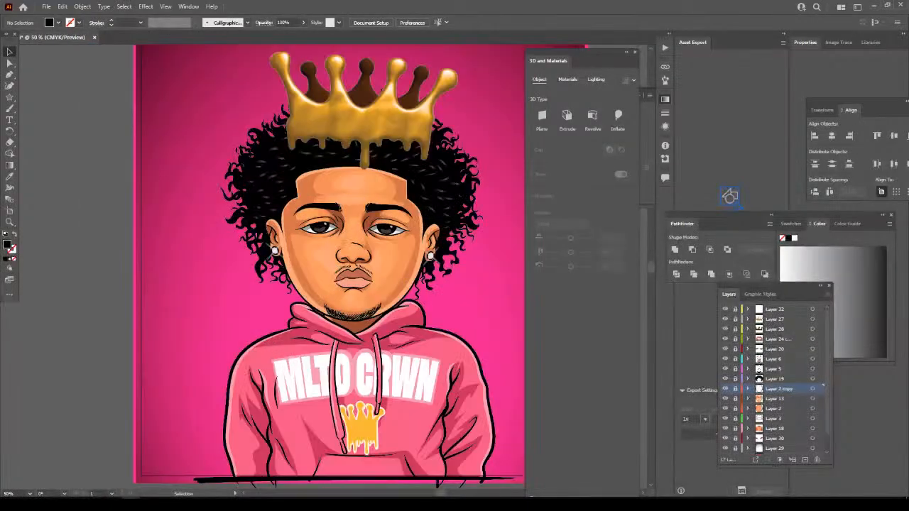
{"action": "scroll", "coordinate": [327, 263], "scroll_direction": "right", "scroll_amount": 2}
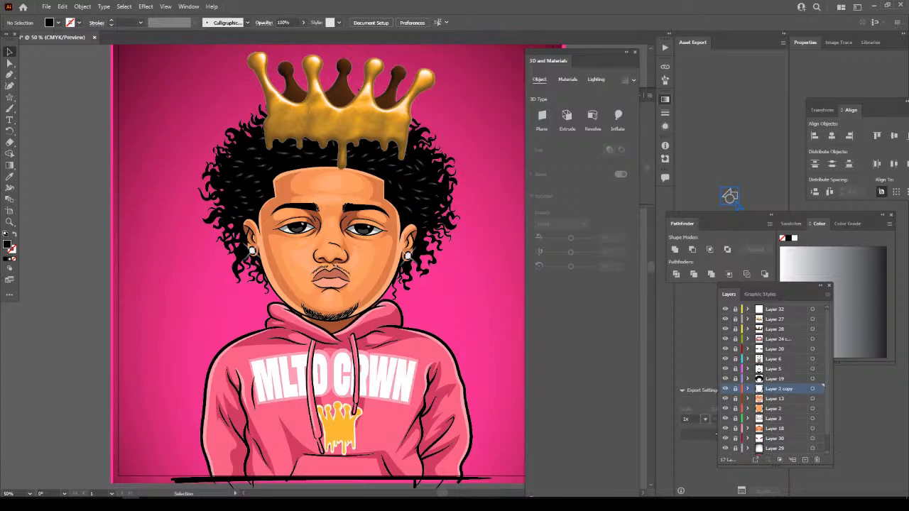